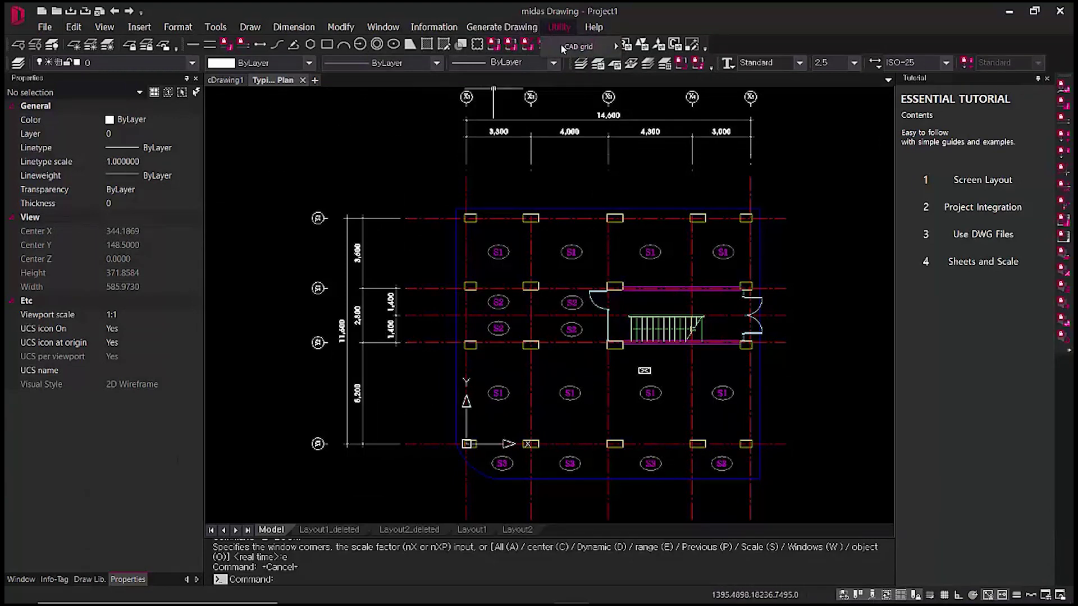
- Open the Tracing/Grid Editor for the typical plan and assign all entities on the 01 CENTER layer as center lines
{"action": "left_click", "coordinate": [669, 47]}
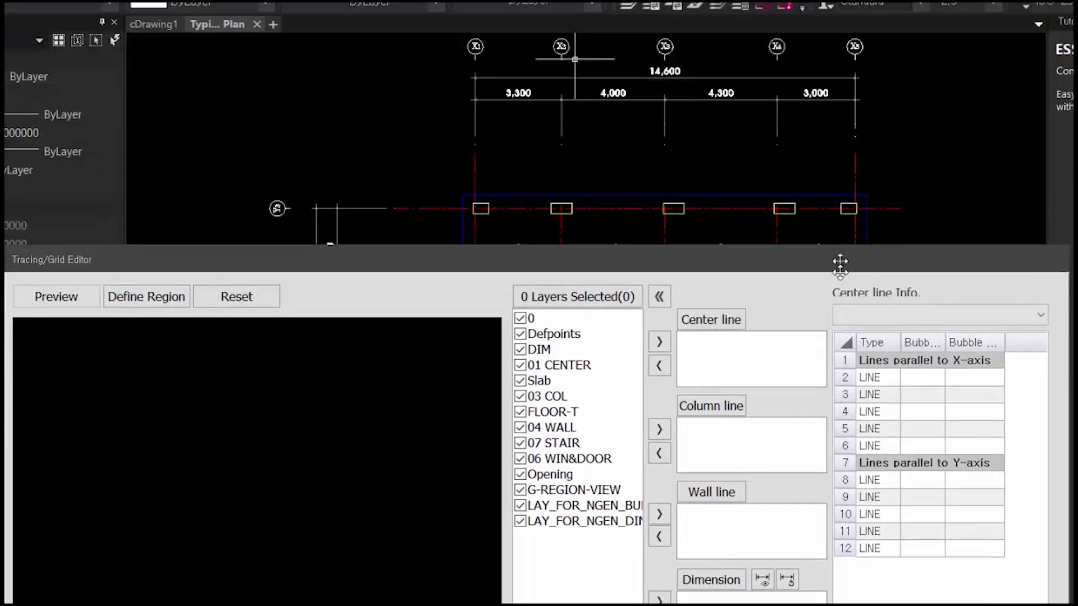
{"action": "left_click_drag", "start_coordinate": [840, 267], "coordinate": [842, 285]}
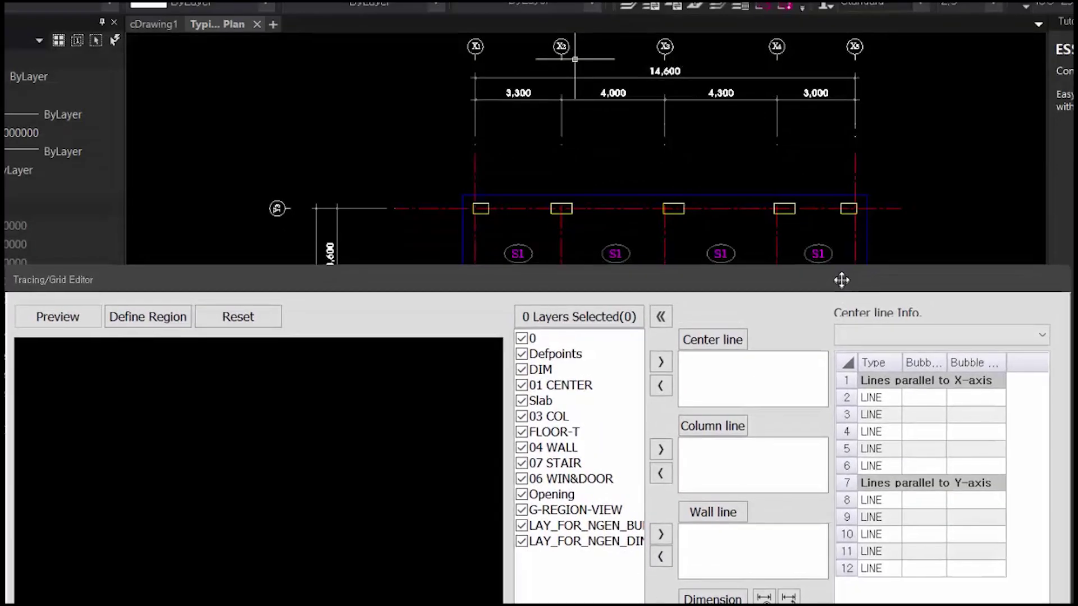
{"action": "left_click", "coordinate": [433, 239]}
{"action": "left_click", "coordinate": [412, 198]}
{"action": "key", "text": "Escape"}
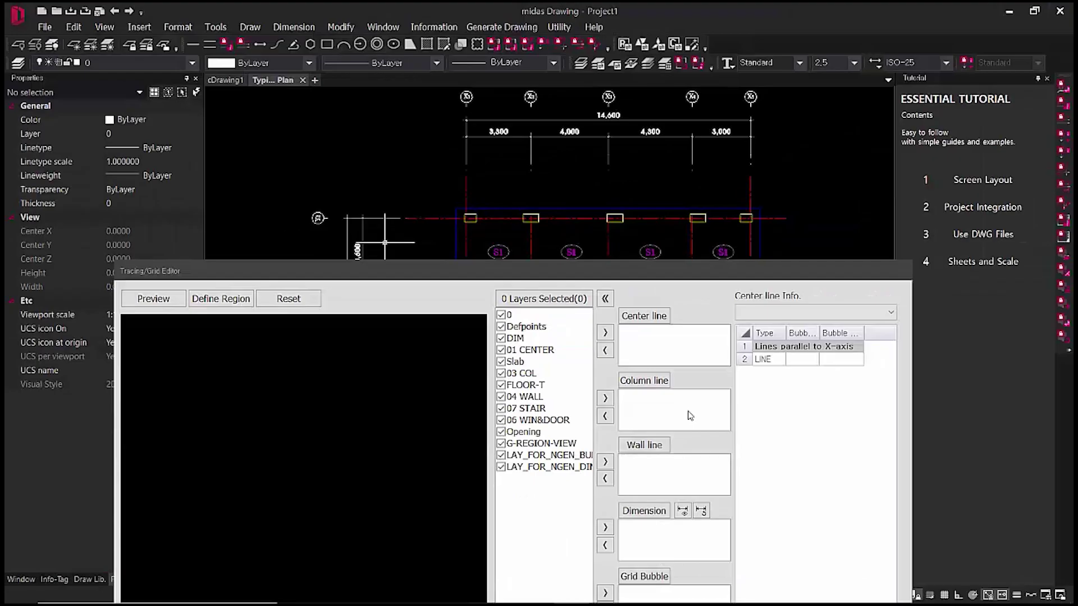
{"action": "left_click", "coordinate": [443, 242]}
{"action": "left_click", "coordinate": [415, 201]}
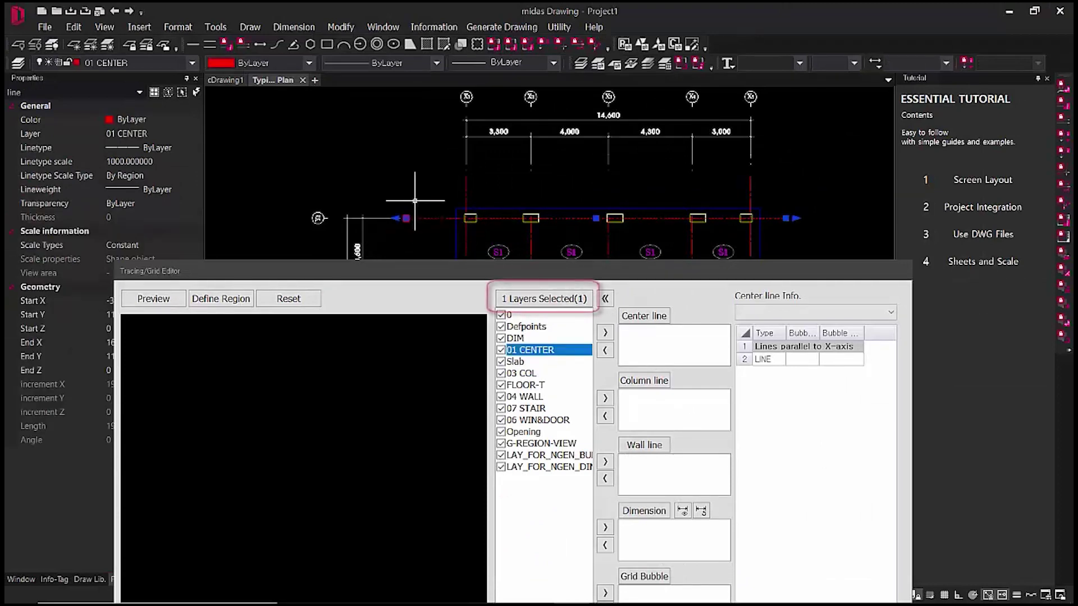
{"action": "left_click", "coordinate": [532, 352]}
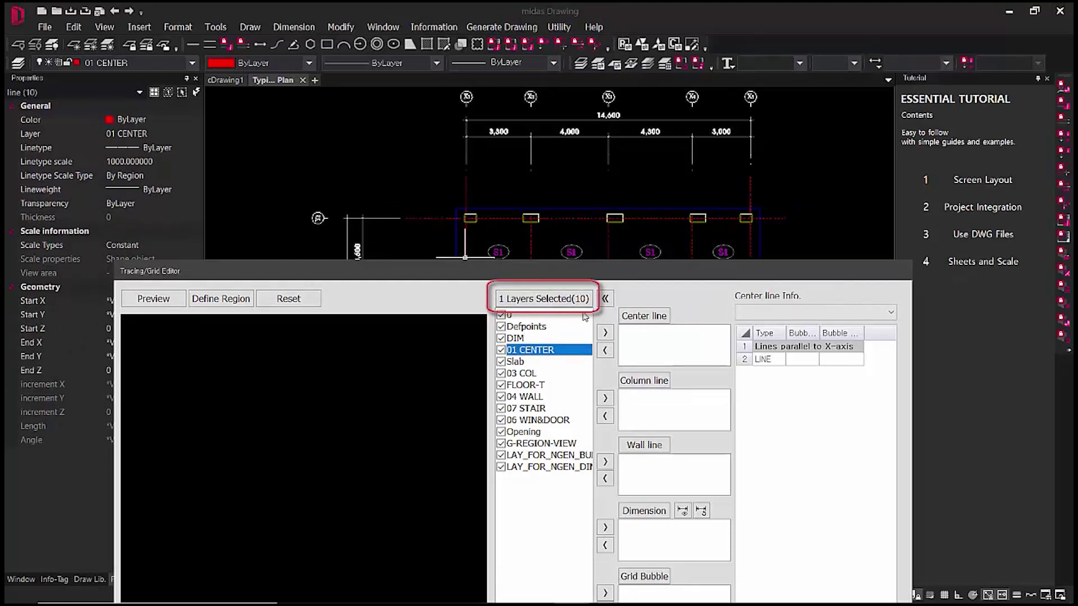
{"action": "left_click", "coordinate": [605, 333]}
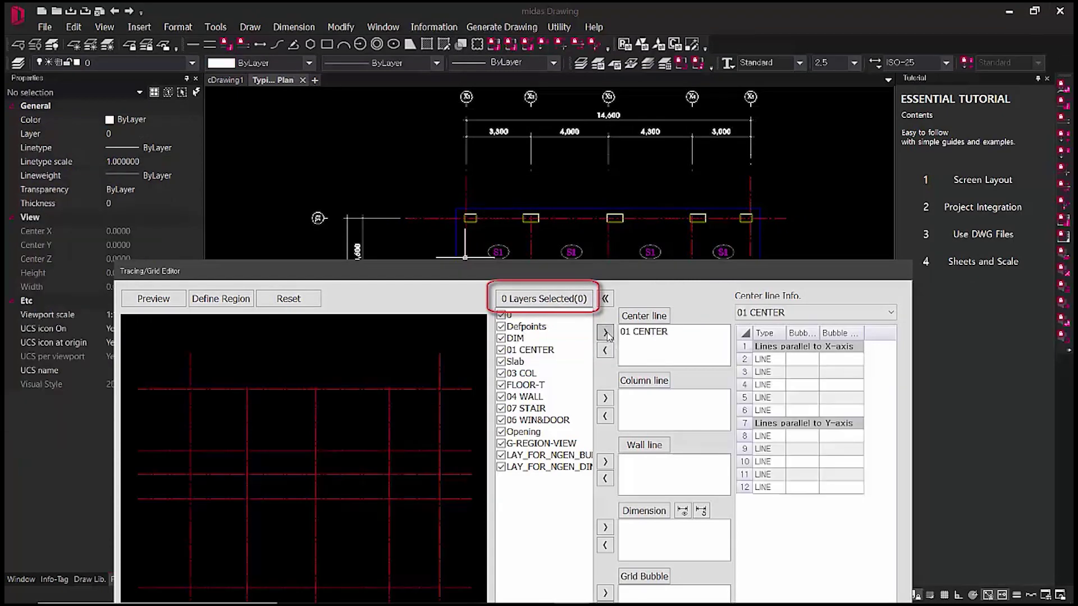
- Pick a column in the plan to identify its layer and assign the whole 03 COL layer as column lines
{"action": "mouse_move", "coordinate": [631, 273]}
{"action": "left_mouse_down"}
{"action": "mouse_move", "coordinate": [631, 202]}
{"action": "mouse_move", "coordinate": [628, 324]}
{"action": "left_mouse_up"}
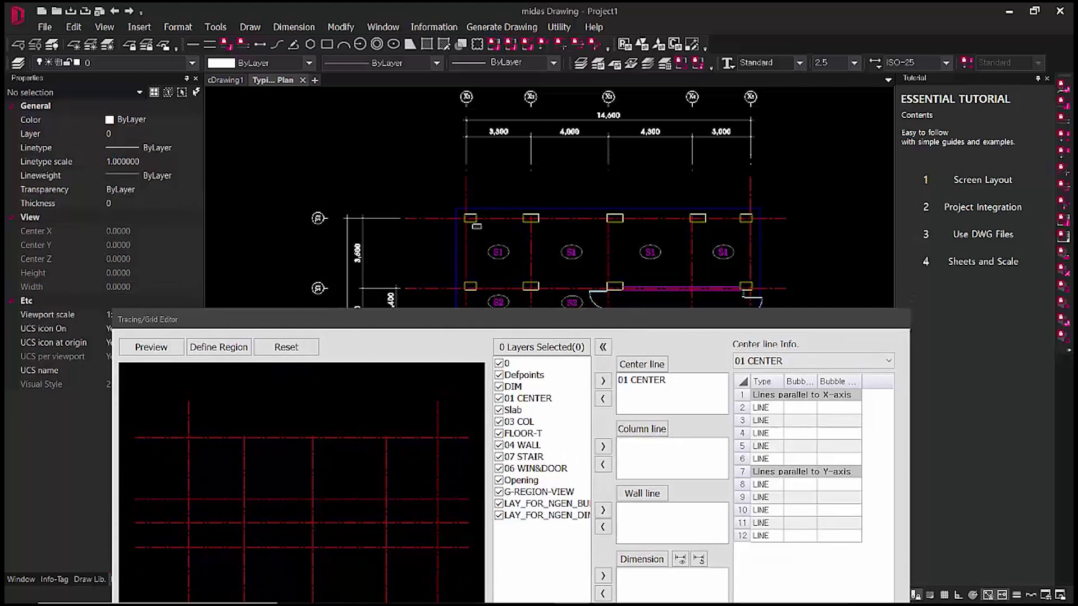
{"action": "left_click", "coordinate": [473, 222]}
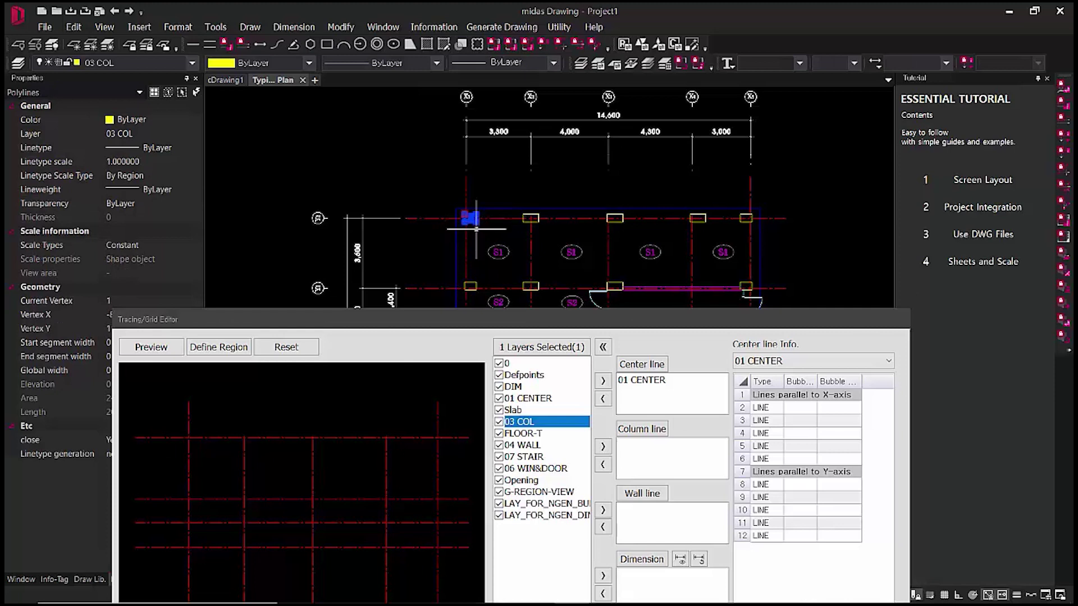
{"action": "double_click", "coordinate": [537, 426]}
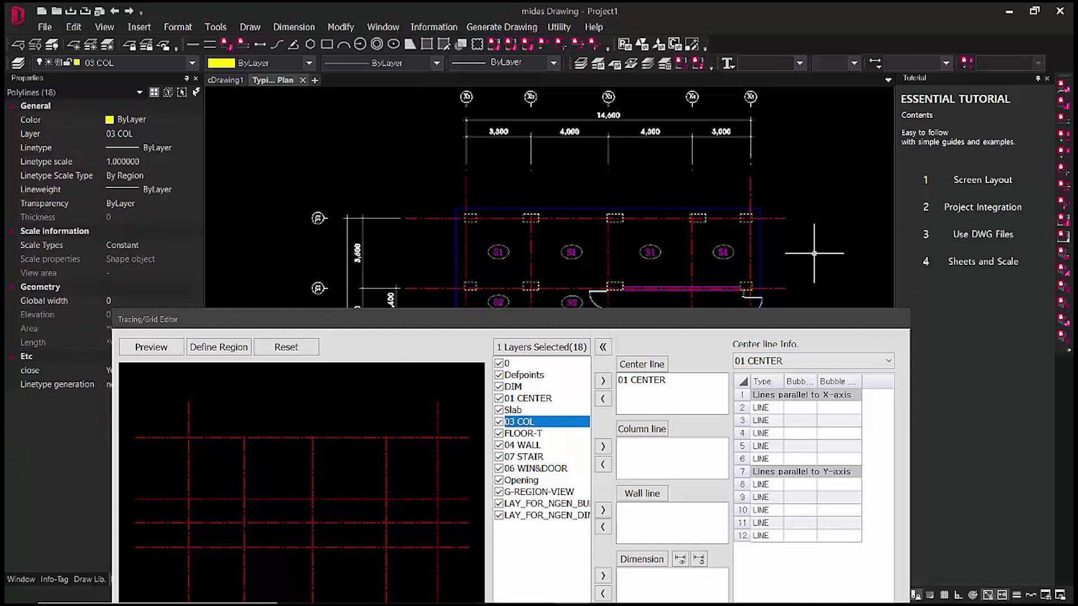
{"action": "mouse_move", "coordinate": [694, 319]}
{"action": "left_mouse_down"}
{"action": "mouse_move", "coordinate": [686, 451]}
{"action": "mouse_move", "coordinate": [687, 285]}
{"action": "left_mouse_up"}
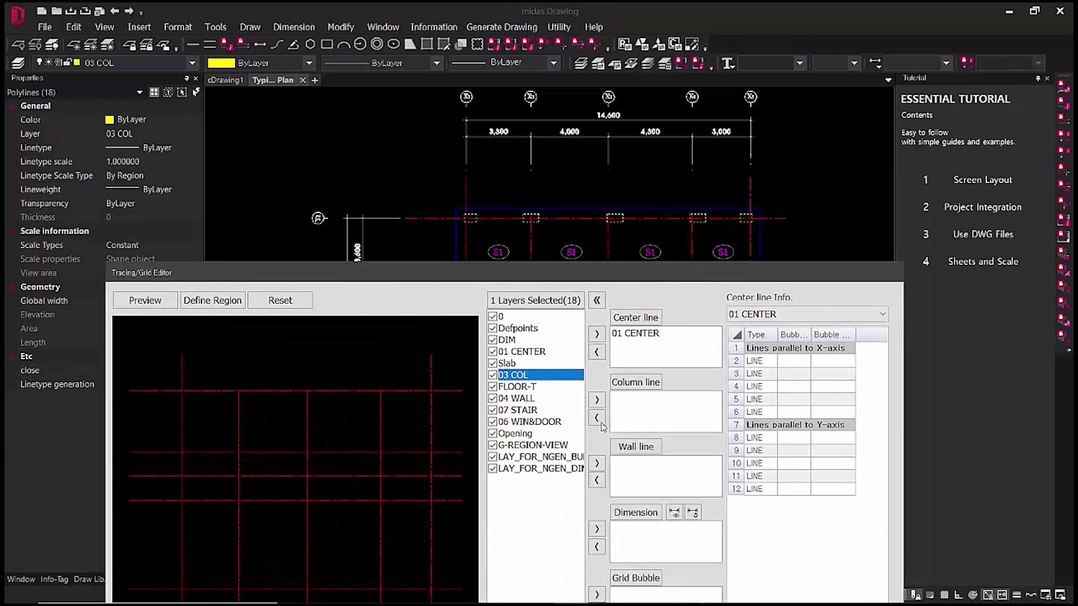
{"action": "left_click", "coordinate": [596, 399]}
- Pick a magenta wall line beside the stairs and assign the whole 04 WALL layer as wall lines
{"action": "left_click_drag", "start_coordinate": [681, 270], "coordinate": [665, 303]}
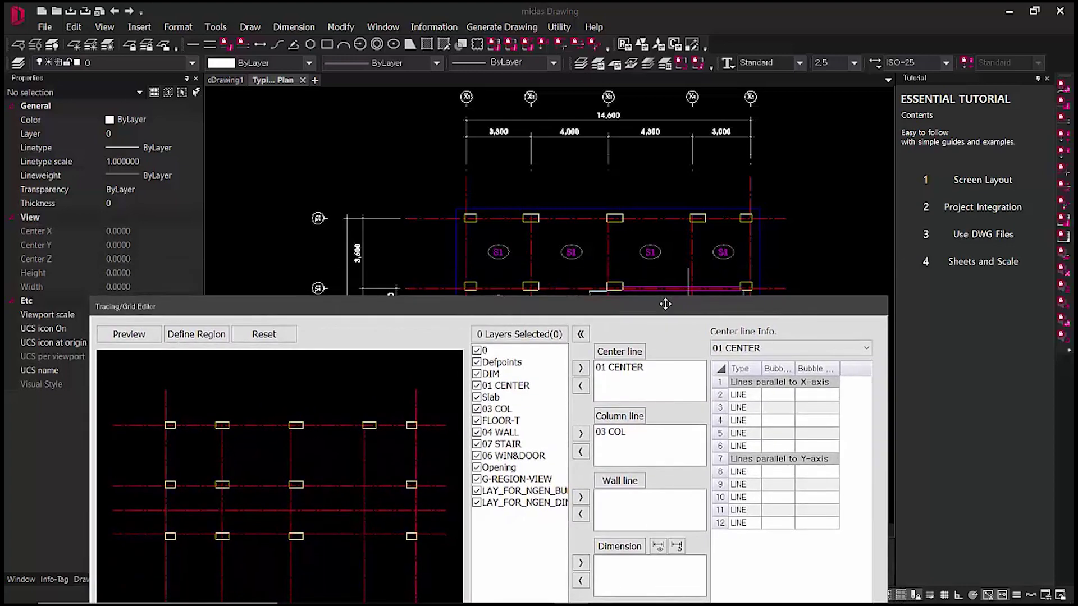
{"action": "left_click_drag", "start_coordinate": [706, 307], "coordinate": [668, 388]}
{"action": "scroll", "coordinate": [724, 272], "scroll_direction": "up", "scroll_amount": 6}
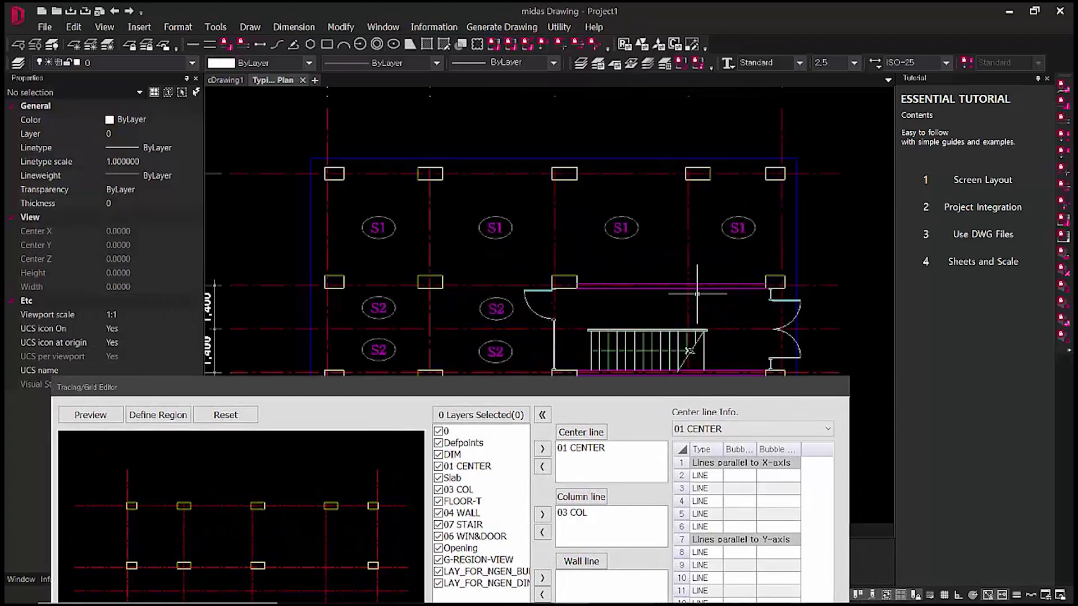
{"action": "left_click", "coordinate": [720, 251]}
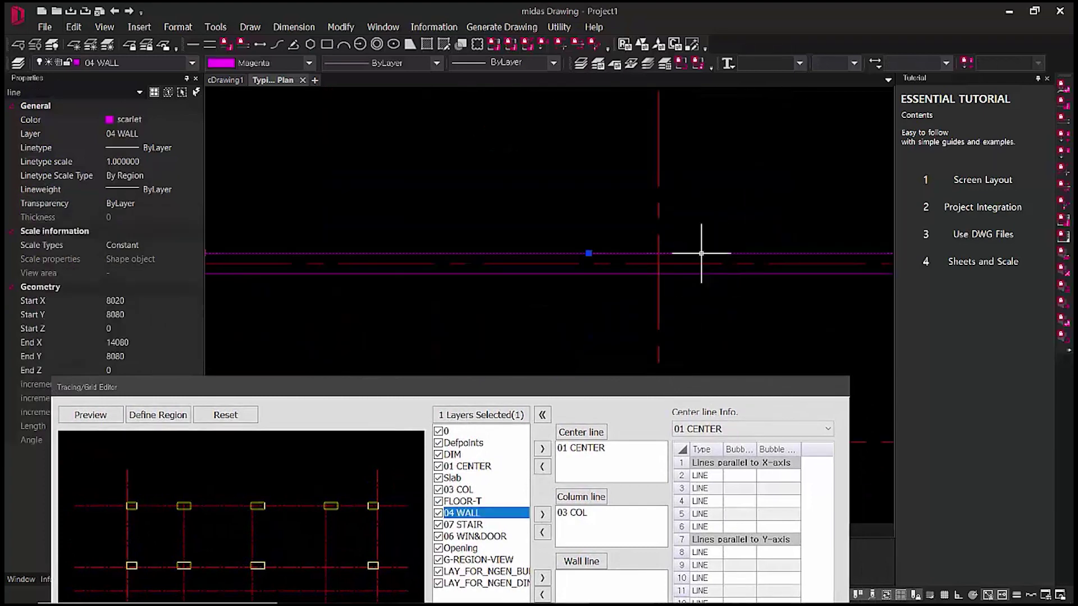
{"action": "left_click", "coordinate": [467, 514]}
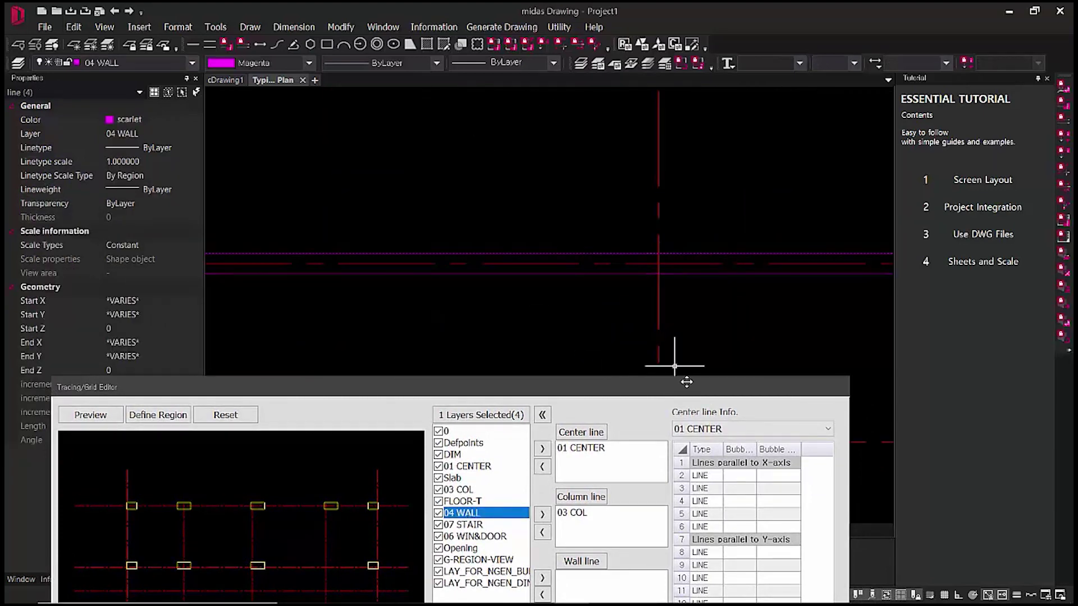
{"action": "left_click_drag", "start_coordinate": [688, 385], "coordinate": [670, 362]}
{"action": "scroll", "coordinate": [677, 279], "scroll_direction": "down", "scroll_amount": 5}
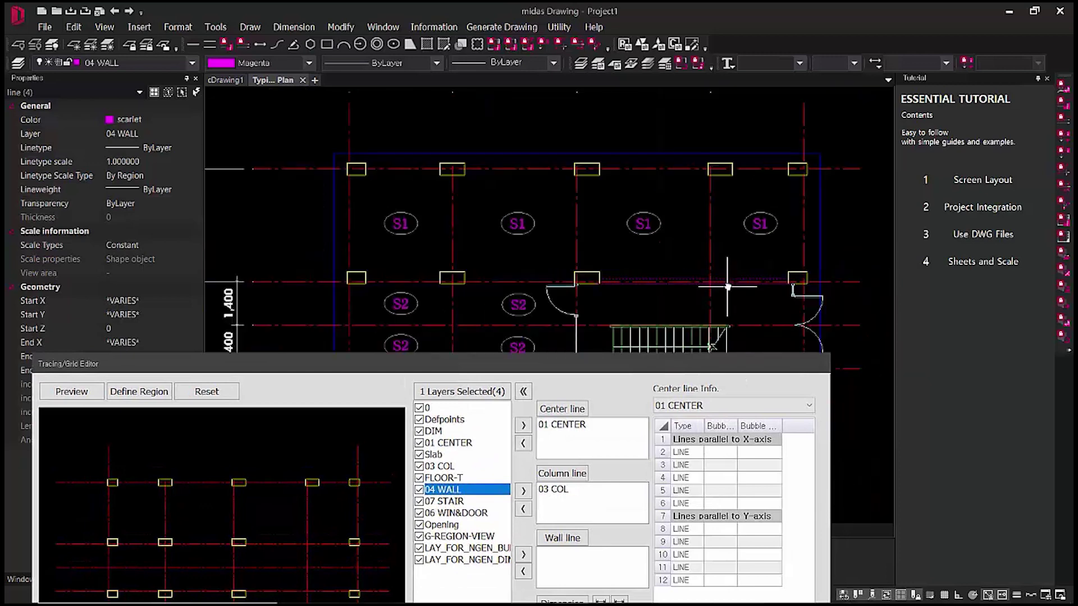
{"action": "left_click", "coordinate": [523, 554]}
- Pick a dimension above the plan and assign the whole DIM layer as dimensions
{"action": "mouse_move", "coordinate": [658, 364]}
{"action": "left_mouse_down"}
{"action": "mouse_move", "coordinate": [660, 292]}
{"action": "mouse_move", "coordinate": [681, 248]}
{"action": "mouse_move", "coordinate": [667, 313]}
{"action": "left_mouse_up"}
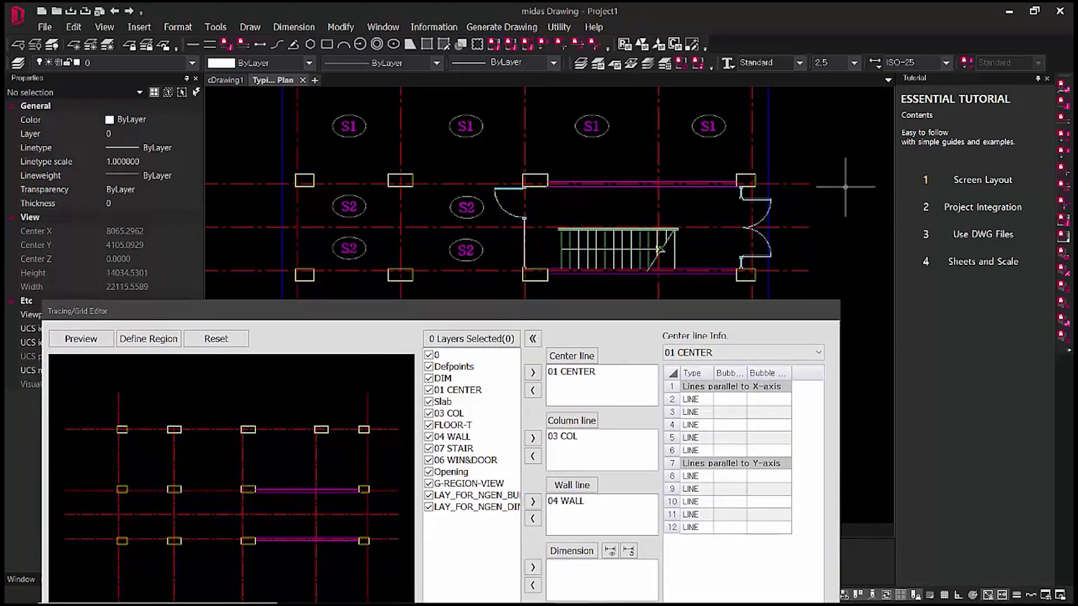
{"action": "middle_click_drag", "start_coordinate": [821, 169], "coordinate": [811, 307]}
{"action": "middle_click_drag", "start_coordinate": [789, 150], "coordinate": [786, 279]}
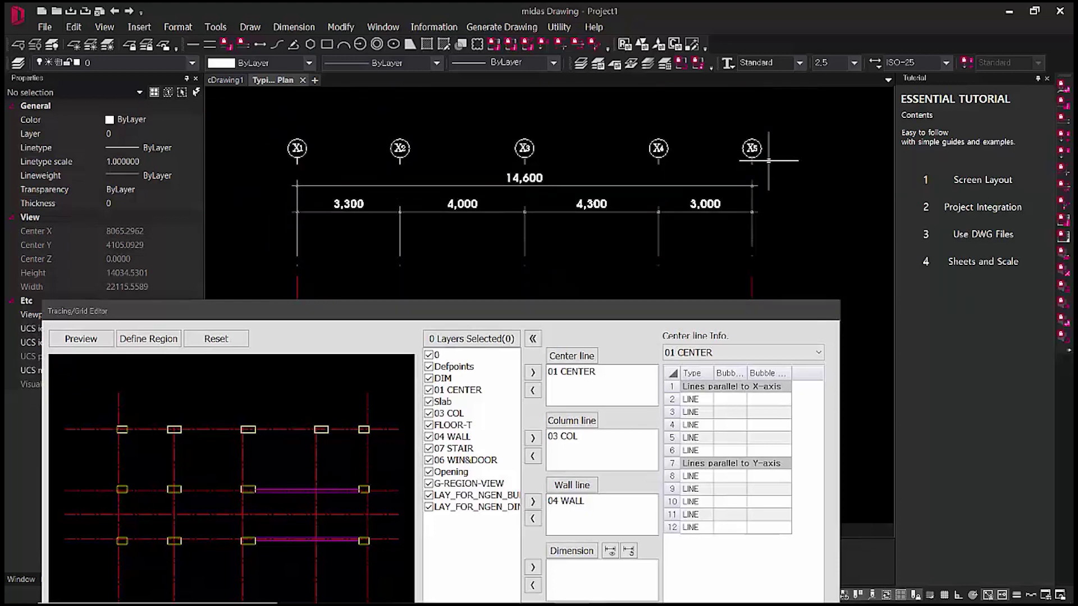
{"action": "left_click", "coordinate": [680, 201]}
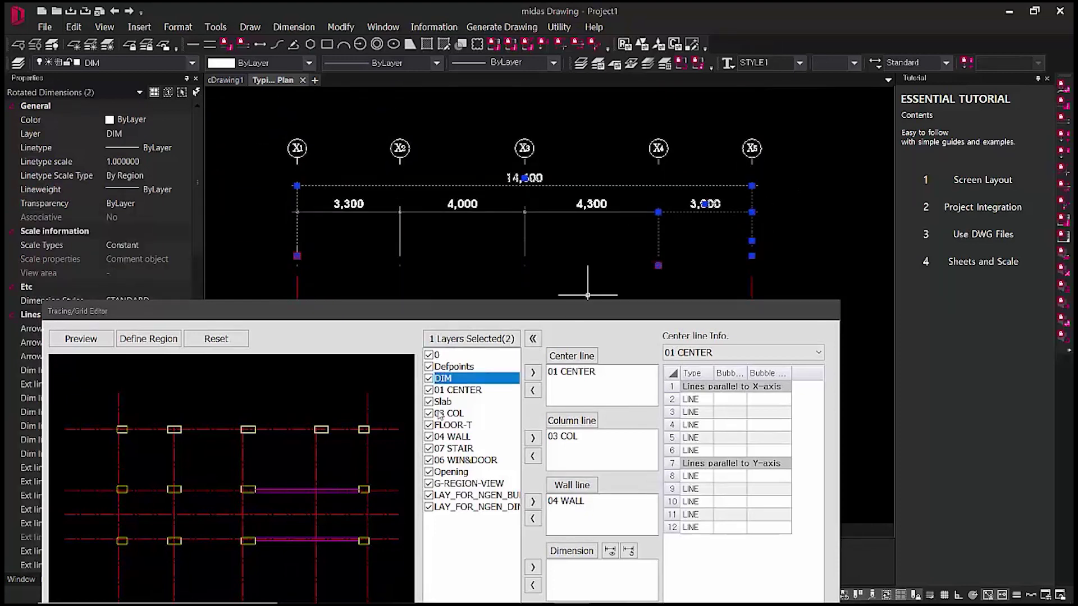
{"action": "left_click", "coordinate": [464, 383]}
{"action": "mouse_move", "coordinate": [650, 308]}
{"action": "left_mouse_down"}
{"action": "mouse_move", "coordinate": [658, 242]}
{"action": "mouse_move", "coordinate": [661, 445]}
{"action": "mouse_move", "coordinate": [671, 255]}
{"action": "left_mouse_up"}
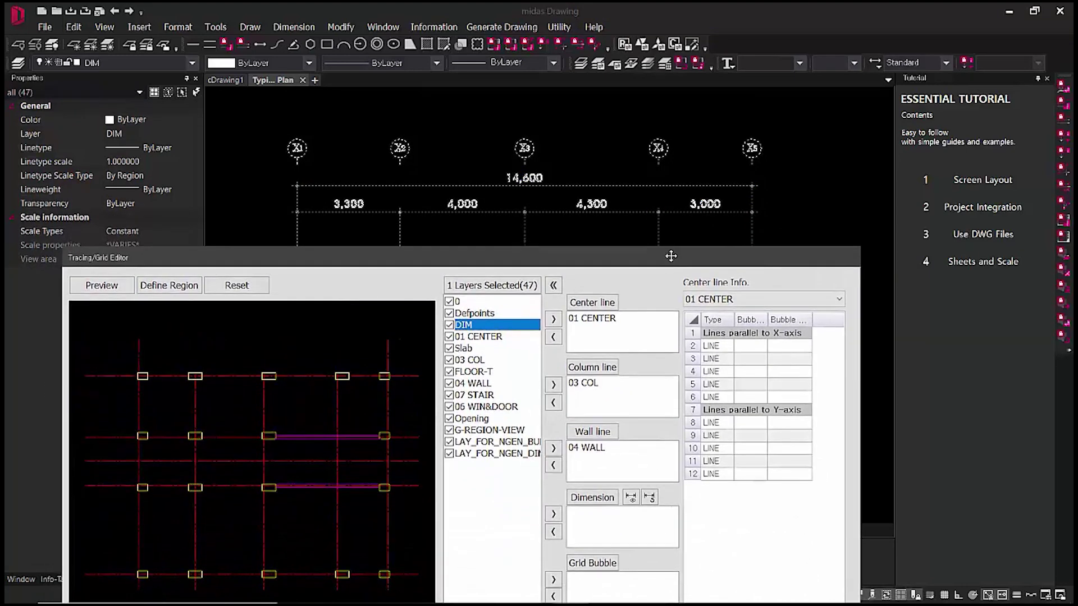
{"action": "left_click", "coordinate": [553, 514]}
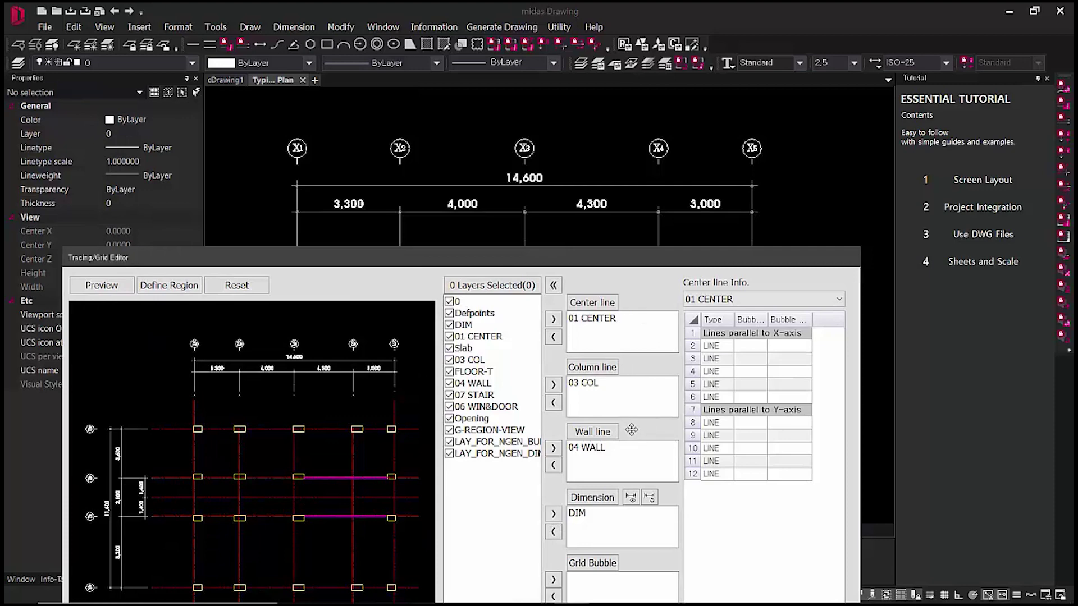
- Select every layer from 0 through the last LAY_FOR_NGEN layer, assign the remaining entities as Undefined, and review that list
{"action": "mouse_move", "coordinate": [709, 251]}
{"action": "left_mouse_down"}
{"action": "mouse_move", "coordinate": [678, 159]}
{"action": "mouse_move", "coordinate": [679, 182]}
{"action": "left_mouse_up"}
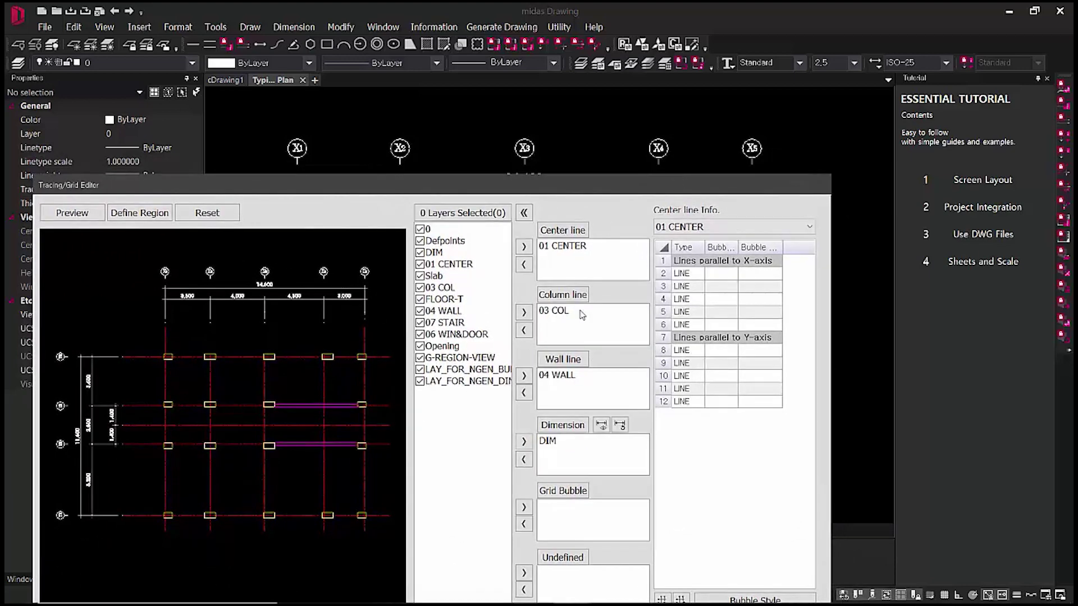
{"action": "mouse_move", "coordinate": [701, 188]}
{"action": "left_mouse_down"}
{"action": "mouse_move", "coordinate": [703, 520]}
{"action": "mouse_move", "coordinate": [667, 533]}
{"action": "mouse_move", "coordinate": [682, 386]}
{"action": "mouse_move", "coordinate": [680, 161]}
{"action": "left_mouse_up"}
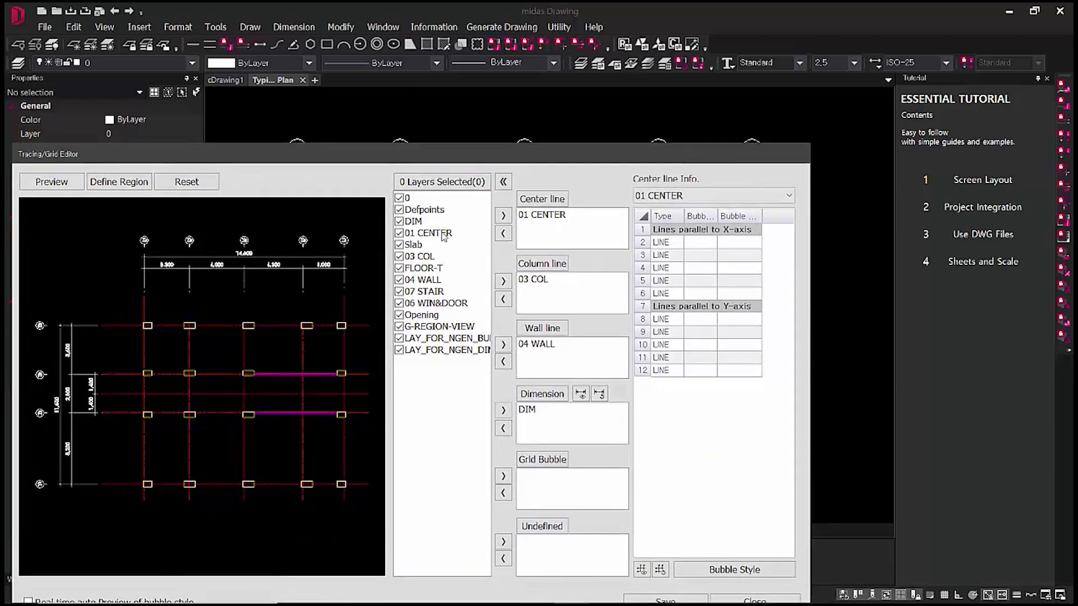
{"action": "left_click", "coordinate": [442, 199]}
{"action": "left_click", "coordinate": [444, 350], "text": "shift"}
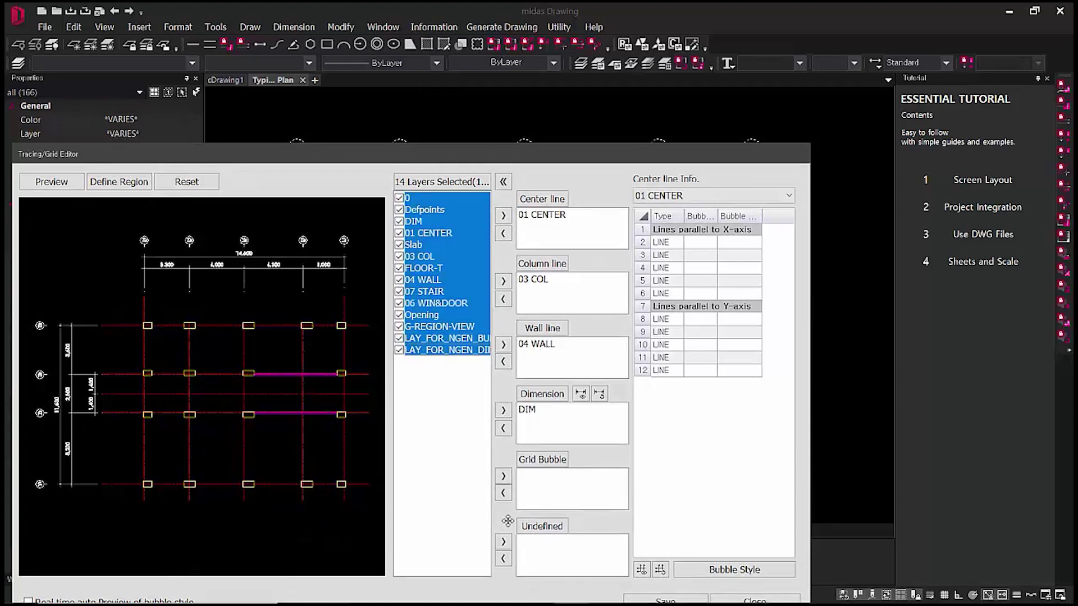
{"action": "left_click", "coordinate": [504, 542]}
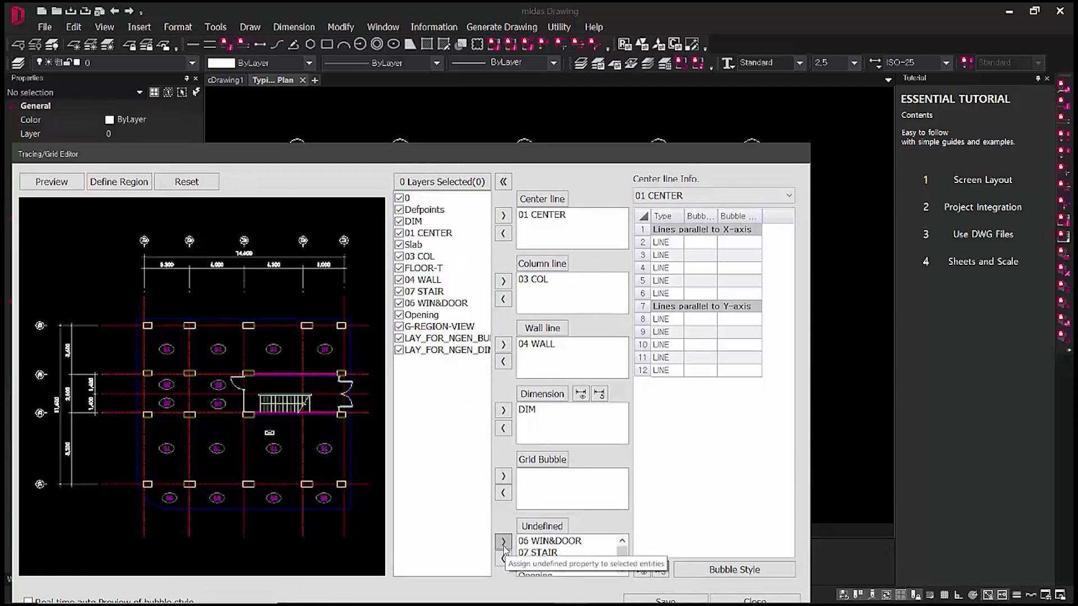
{"action": "mouse_move", "coordinate": [623, 555]}
{"action": "left_mouse_down"}
{"action": "mouse_move", "coordinate": [624, 566]}
{"action": "mouse_move", "coordinate": [624, 550]}
{"action": "left_mouse_up"}
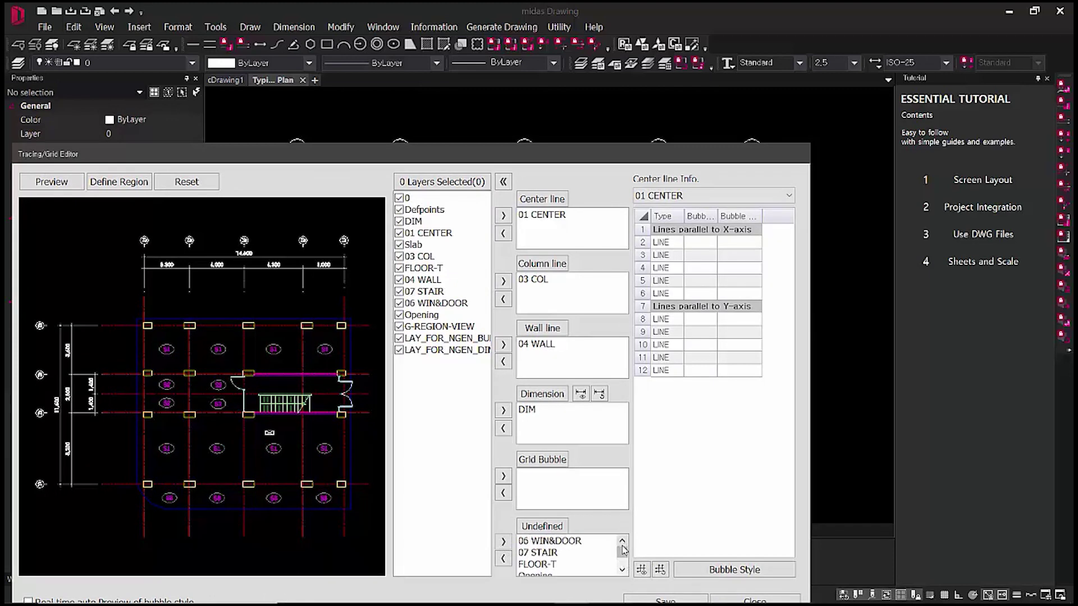
{"action": "mouse_move", "coordinate": [625, 556]}
{"action": "left_mouse_down"}
{"action": "mouse_move", "coordinate": [624, 566]}
{"action": "mouse_move", "coordinate": [623, 553]}
{"action": "left_mouse_up"}
- Open the save settings for the tracing grid and confirm the Model folder inside webinar as the save path
{"action": "left_click_drag", "start_coordinate": [687, 155], "coordinate": [729, 70]}
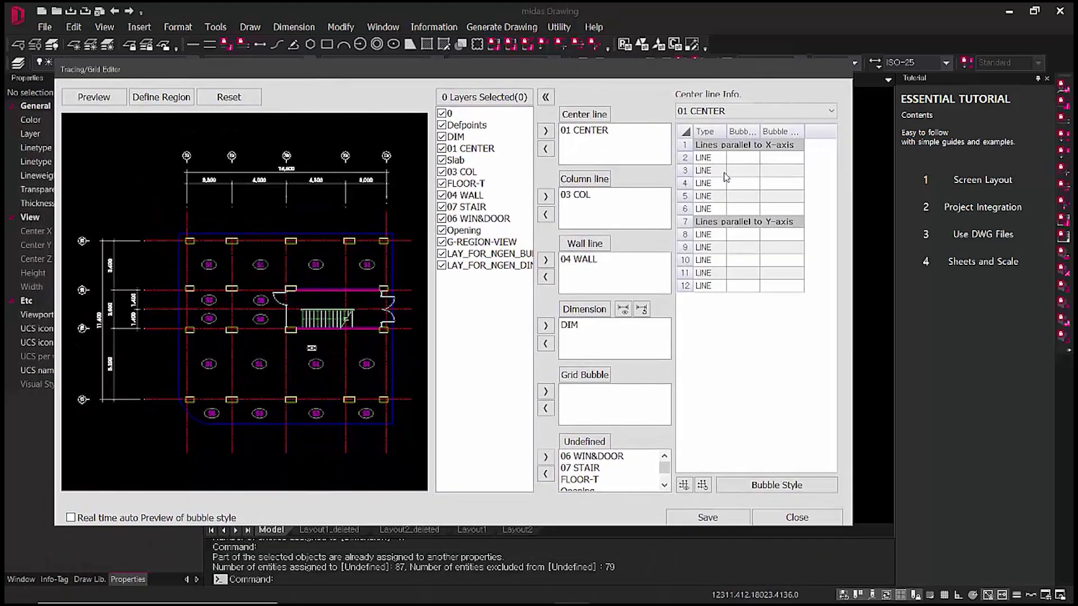
{"action": "left_click", "coordinate": [743, 517]}
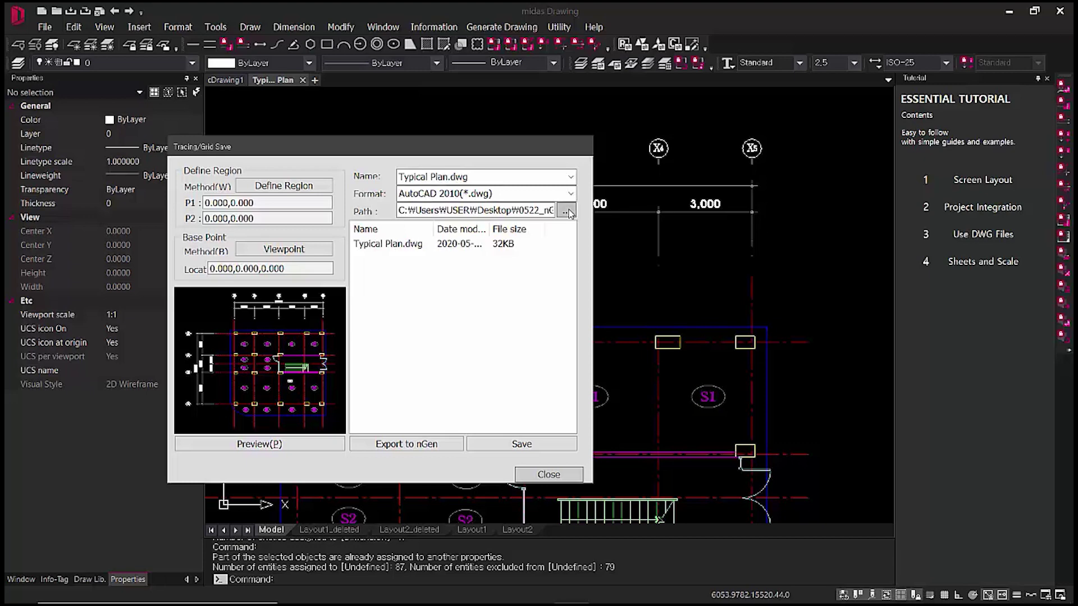
{"action": "left_click", "coordinate": [567, 211]}
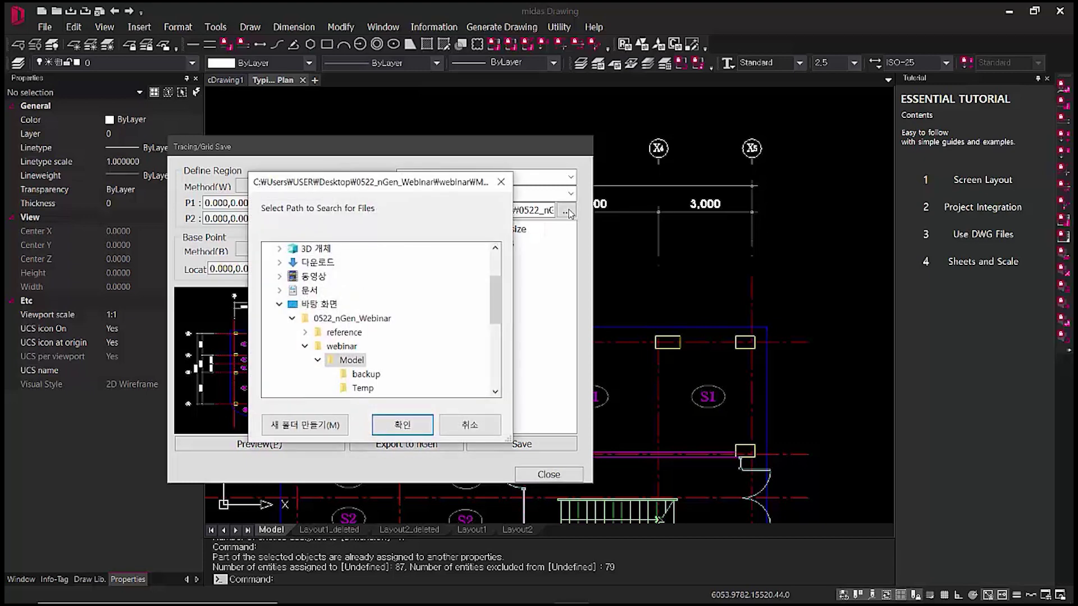
{"action": "scroll", "coordinate": [496, 318], "scroll_direction": "down", "scroll_amount": 1}
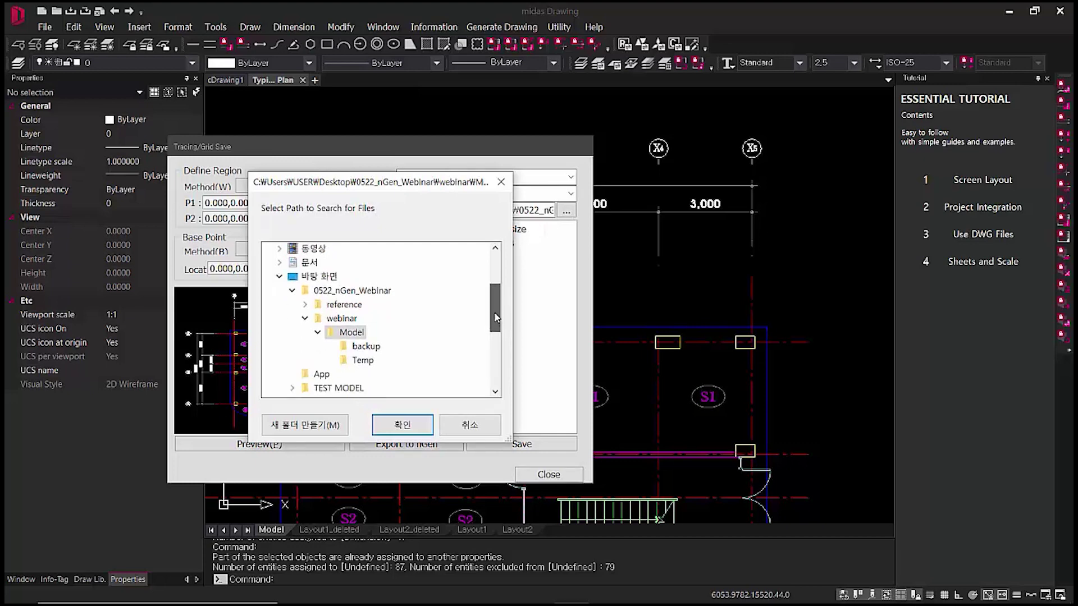
{"action": "left_click", "coordinate": [409, 428]}
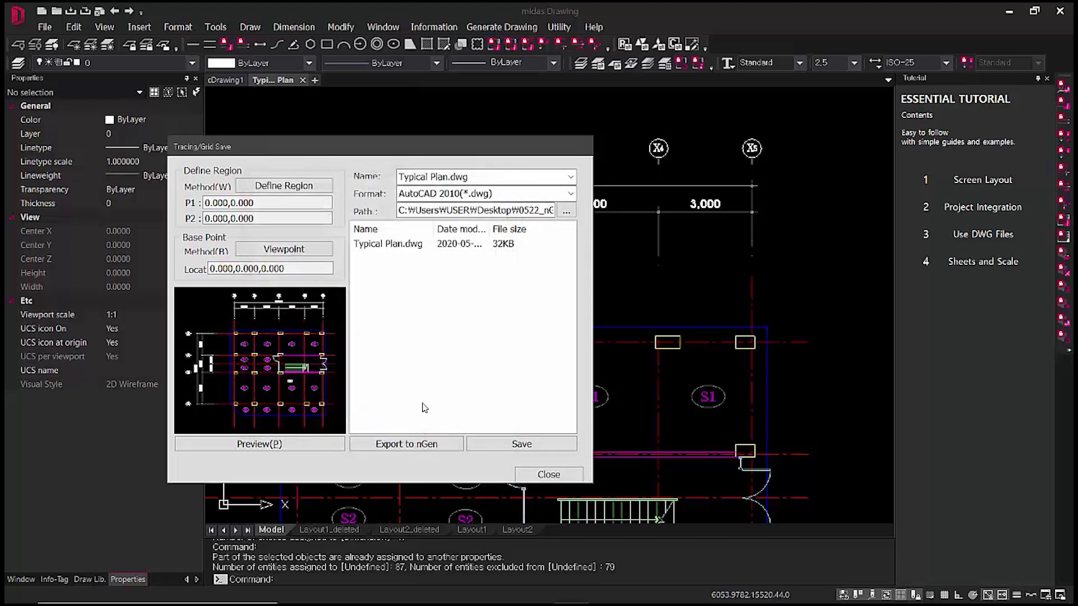
- Save the grid drawing as Typical Plan2 in the Model folder and select Typical Plan2.dwg in the file list
{"action": "left_click", "coordinate": [424, 251]}
{"action": "left_click", "coordinate": [496, 443]}
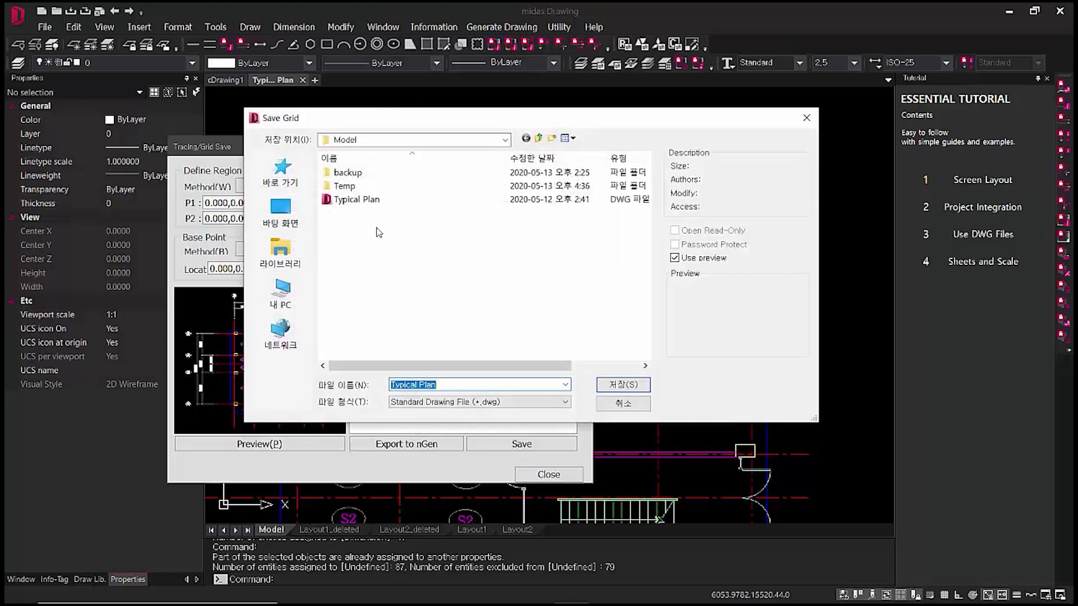
{"action": "left_click", "coordinate": [456, 384]}
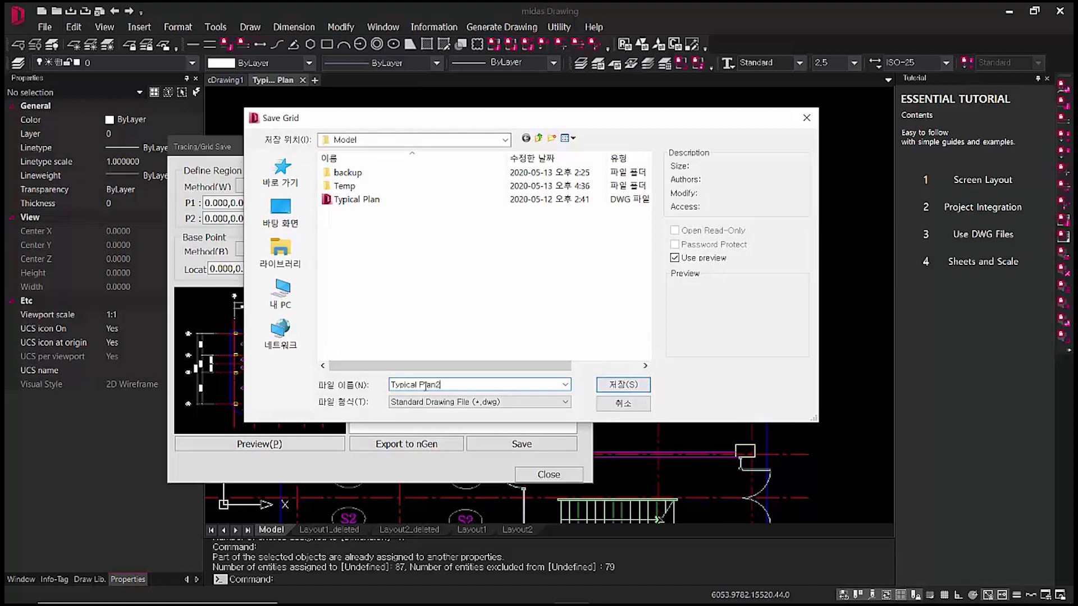
{"action": "key", "text": "Return"}
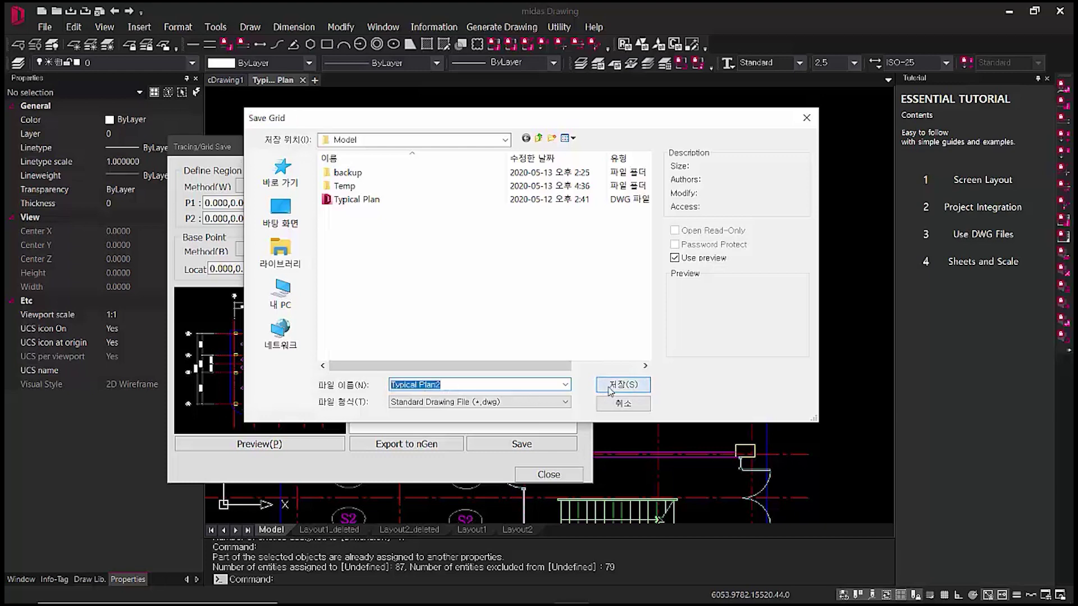
{"action": "left_click_drag", "start_coordinate": [434, 228], "coordinate": [470, 229]}
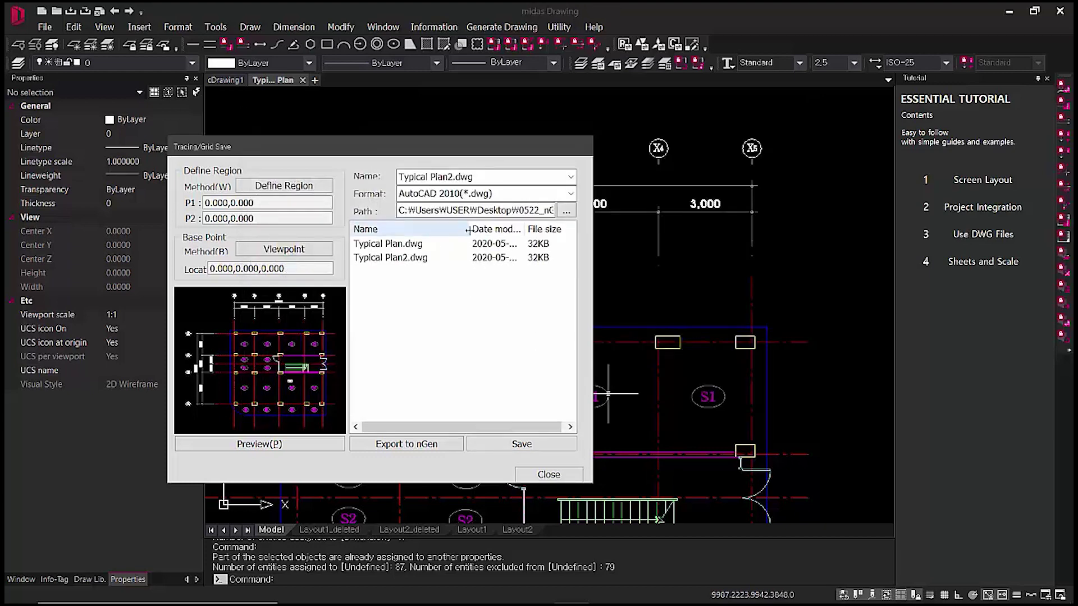
{"action": "left_click", "coordinate": [424, 259]}
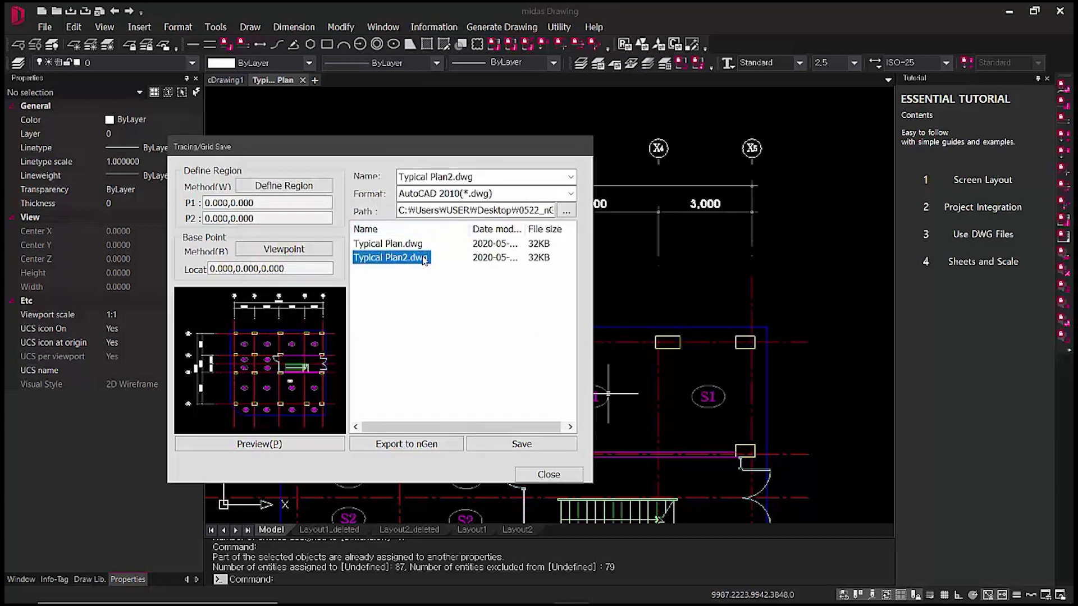
- Export the Typical Plan2 tracing drawing to nGen, and add a story set named T1 in the story data there
{"action": "left_click", "coordinate": [439, 447]}
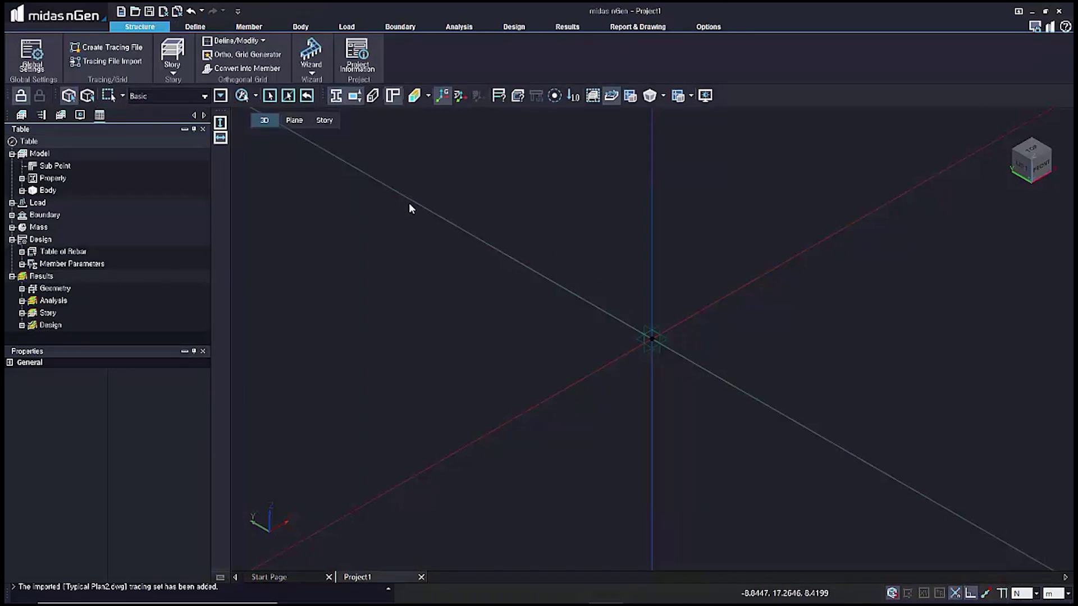
{"action": "left_click", "coordinate": [178, 66]}
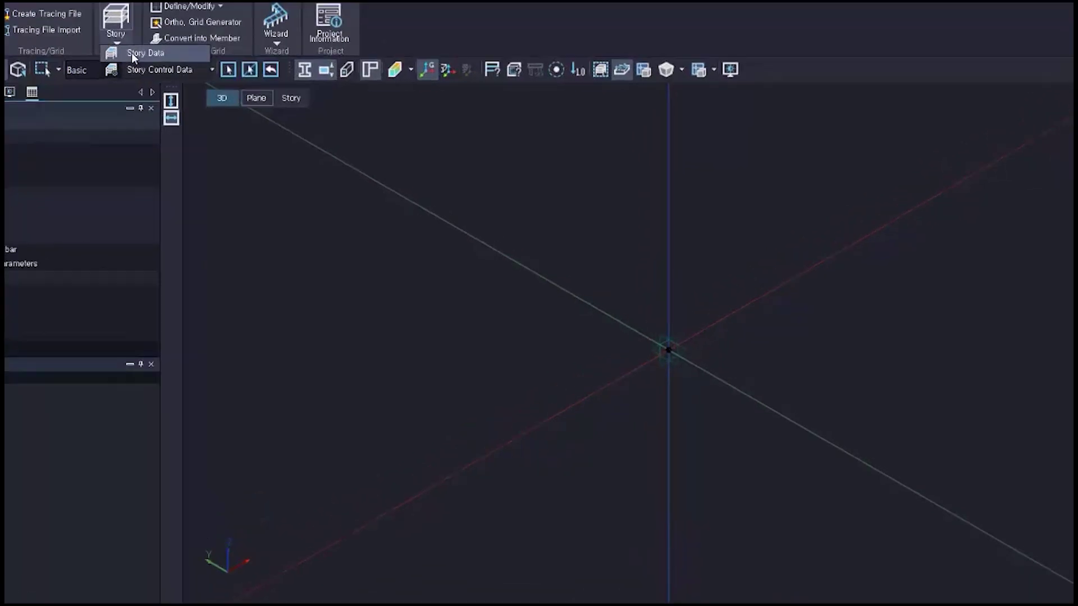
{"action": "left_click", "coordinate": [186, 83]}
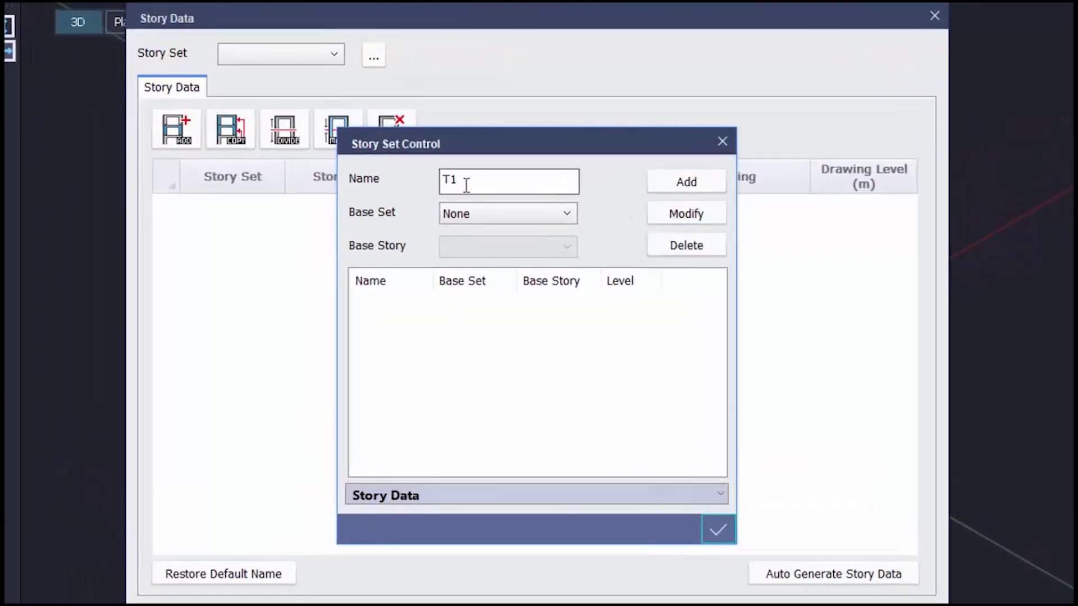
{"action": "left_click", "coordinate": [686, 188]}
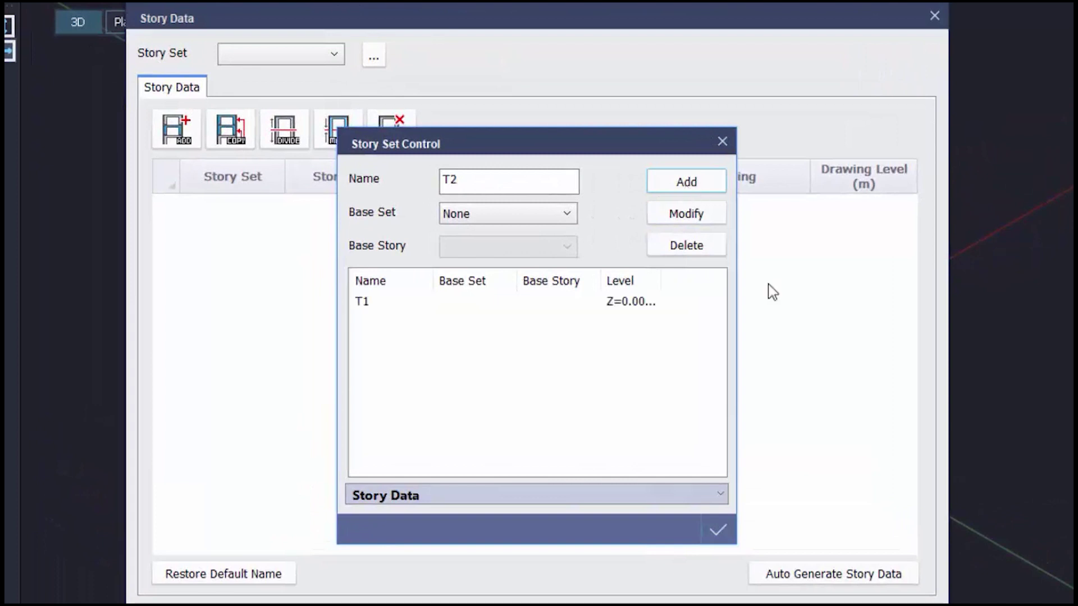
{"action": "left_click", "coordinate": [718, 530]}
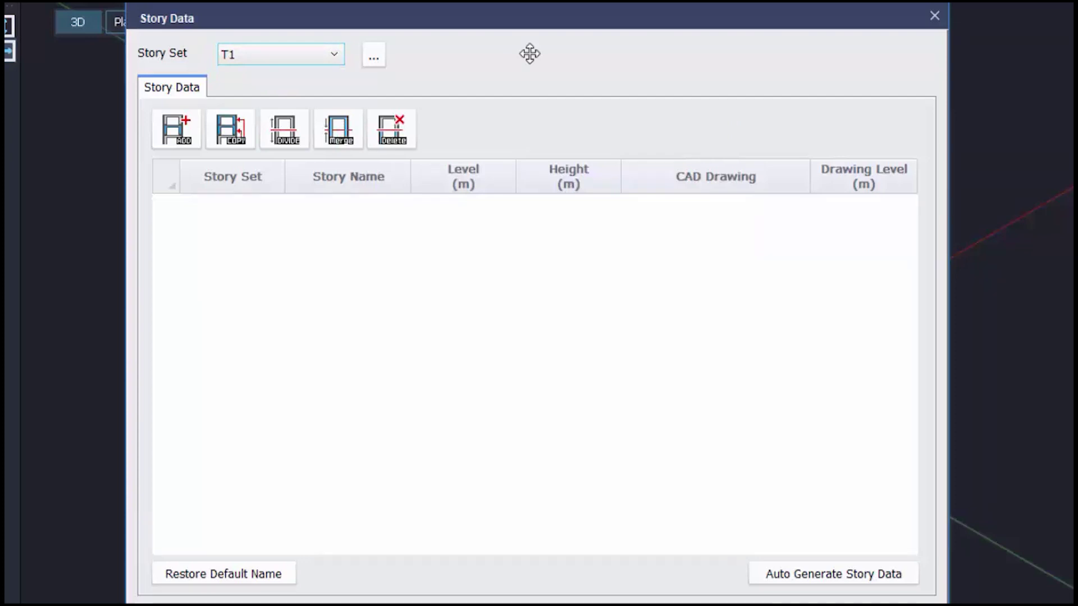
- Add 4 stories with a height of 3 m each to story set T1
{"action": "left_click", "coordinate": [176, 130]}
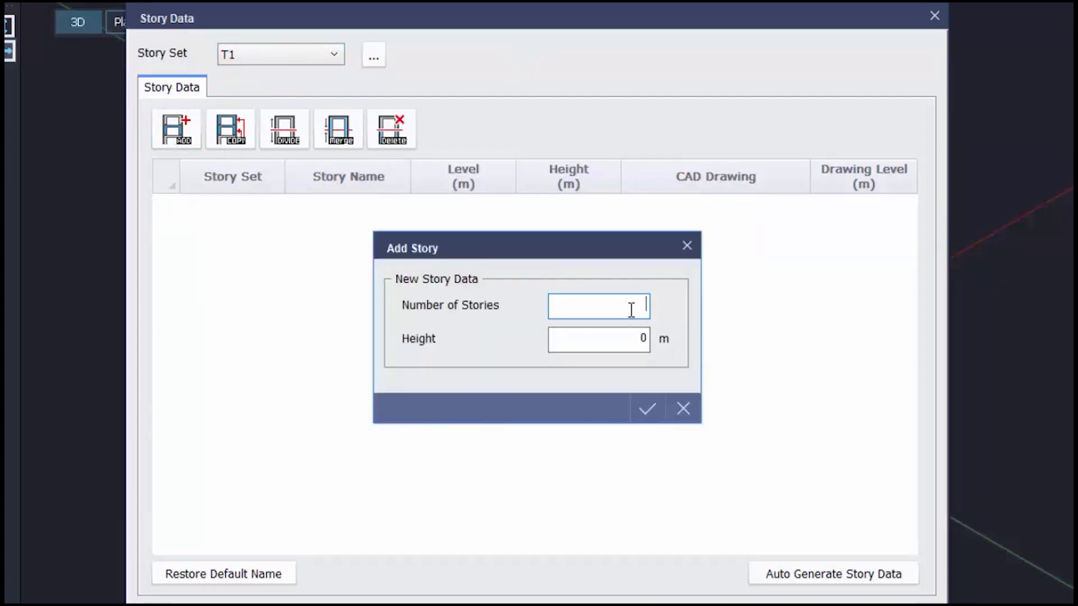
{"action": "double_click", "coordinate": [630, 334]}
{"action": "type", "text": "3"}
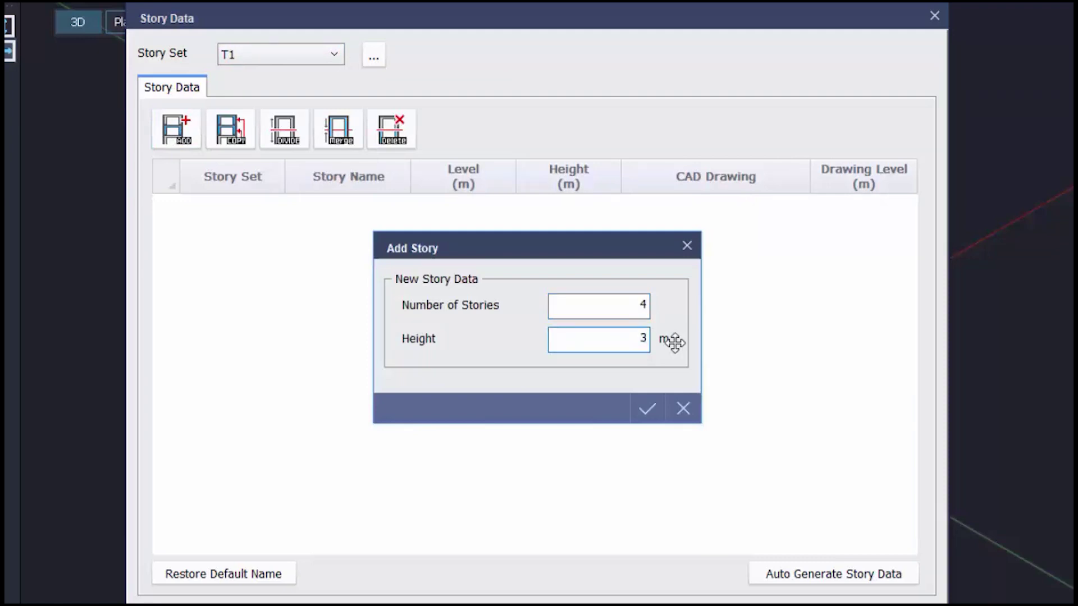
{"action": "left_click", "coordinate": [651, 406]}
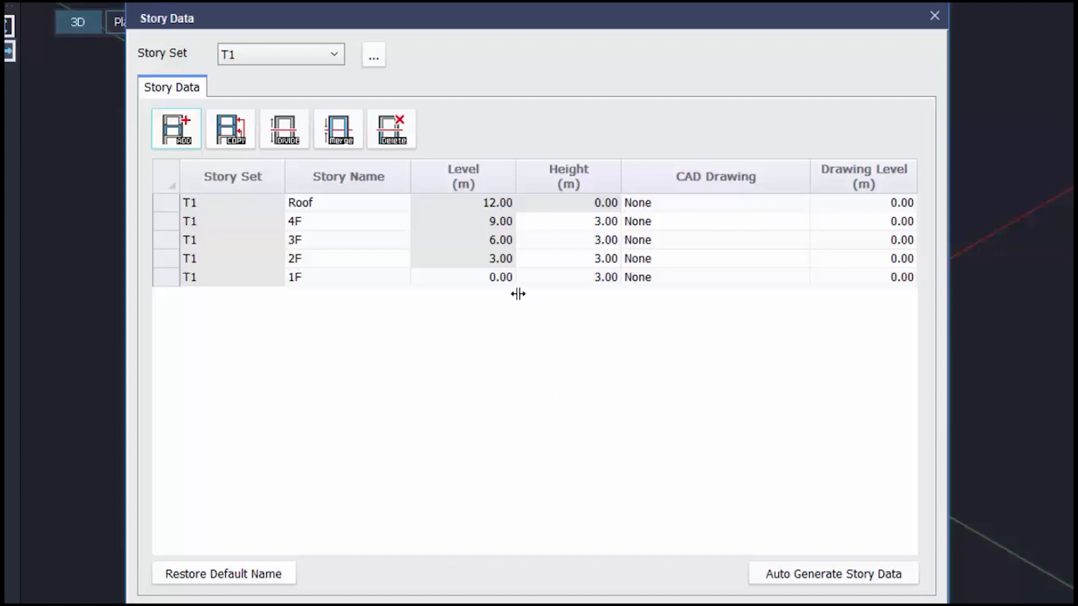
- Assign Typical Plan2.dwg as the CAD drawing for stories 1F and 2F and apply the story data
{"action": "left_click", "coordinate": [788, 280]}
{"action": "left_click", "coordinate": [802, 278]}
{"action": "left_click", "coordinate": [793, 312]}
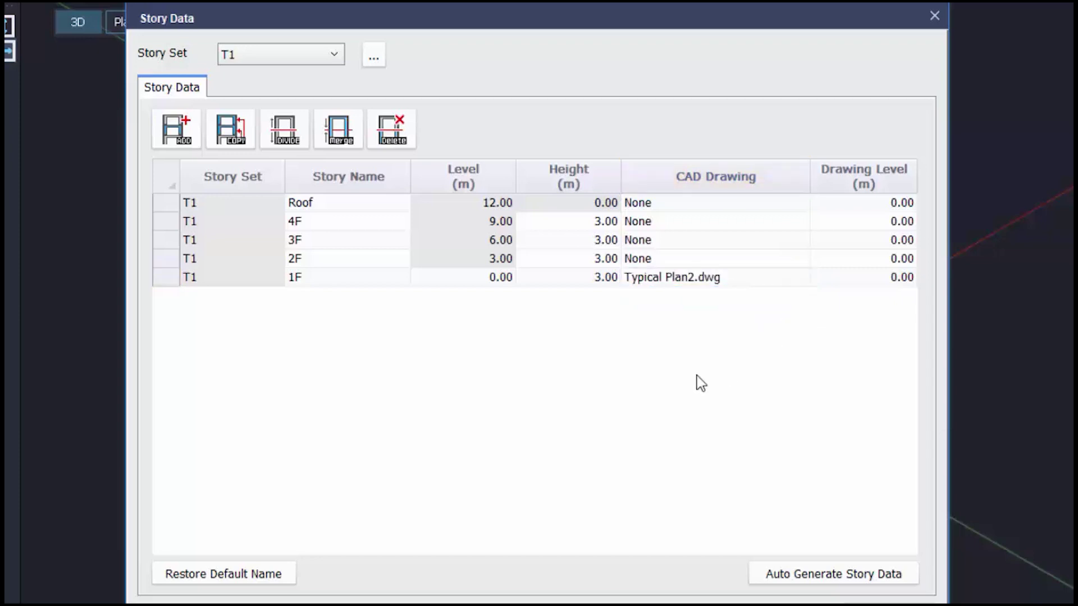
{"action": "left_click", "coordinate": [730, 261]}
{"action": "left_click", "coordinate": [801, 260]}
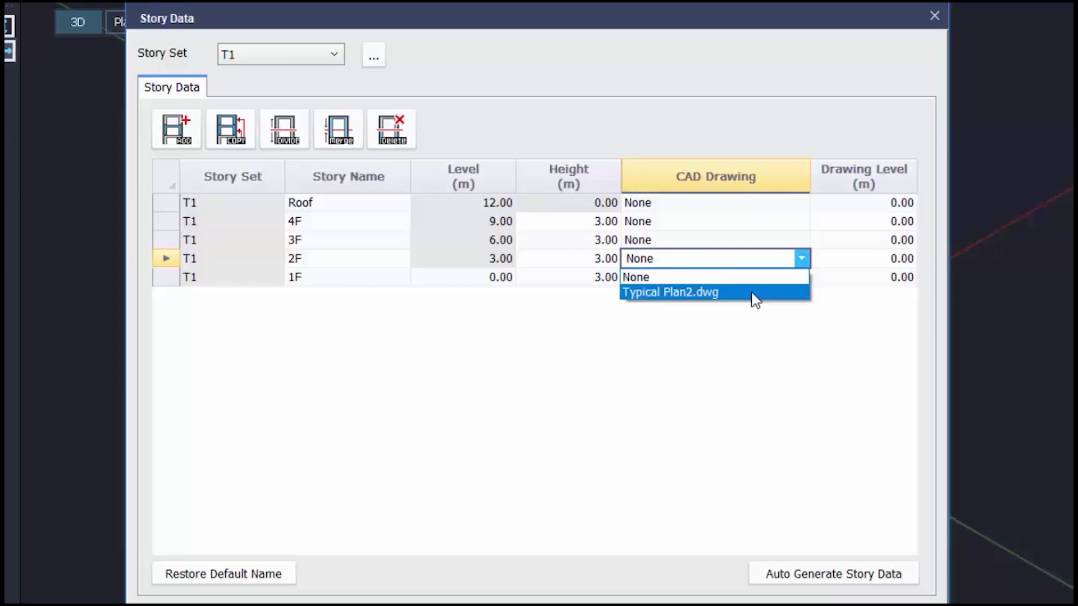
{"action": "left_click", "coordinate": [749, 292]}
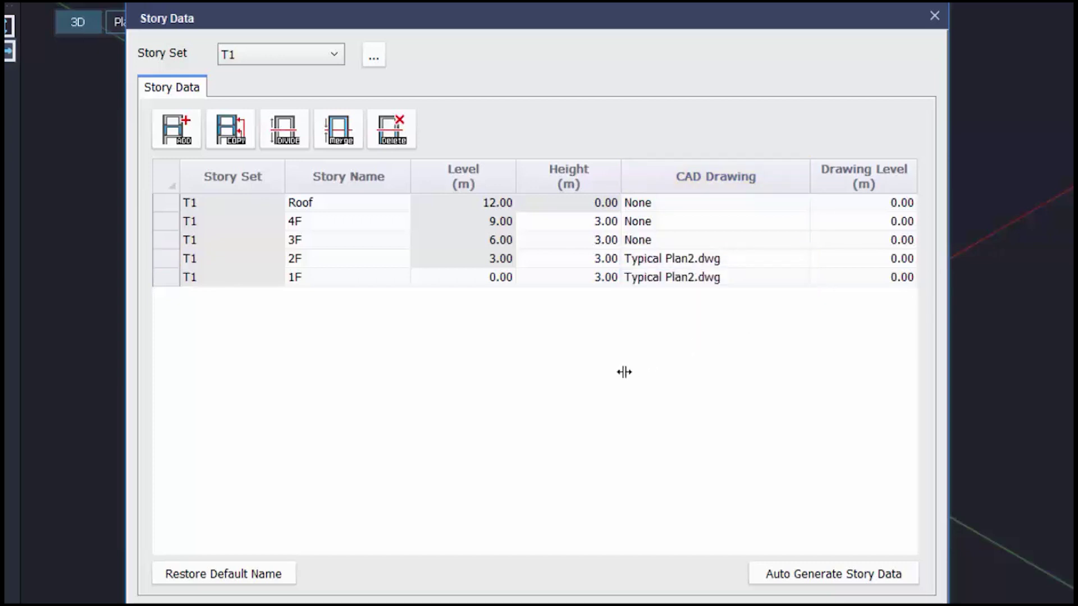
{"action": "left_click", "coordinate": [894, 604]}
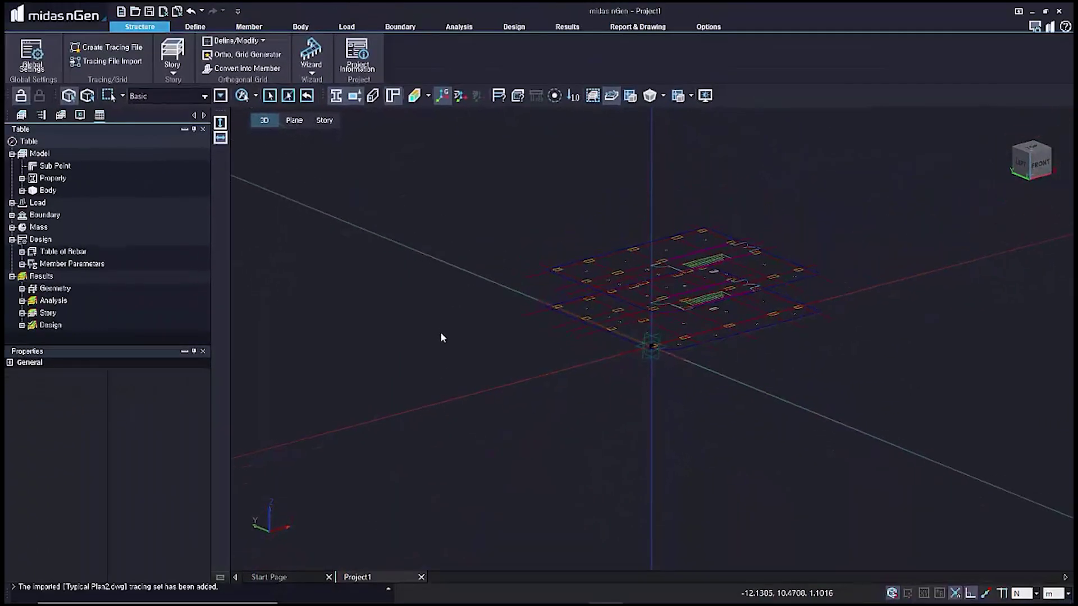
- In the story view of 1F, create columns from all the column outlines of the traced plan
{"action": "left_click", "coordinate": [326, 120]}
{"action": "middle_click_drag", "start_coordinate": [702, 339], "coordinate": [381, 302]}
{"action": "scroll", "coordinate": [388, 337], "scroll_direction": "up", "scroll_amount": 3}
{"action": "scroll", "coordinate": [392, 340], "scroll_direction": "up", "scroll_amount": 2}
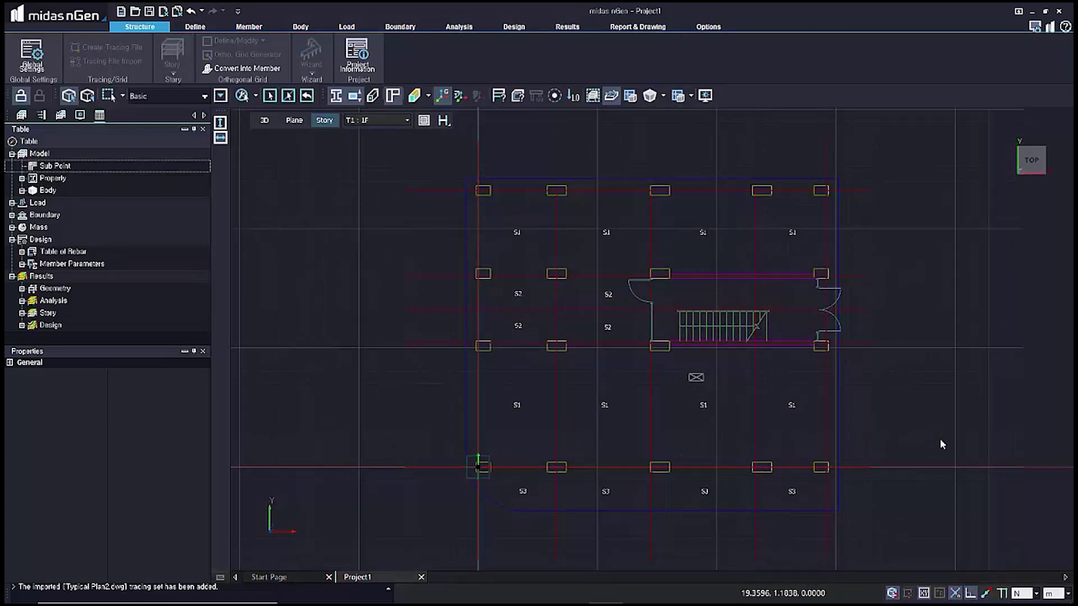
{"action": "left_click", "coordinate": [250, 26]}
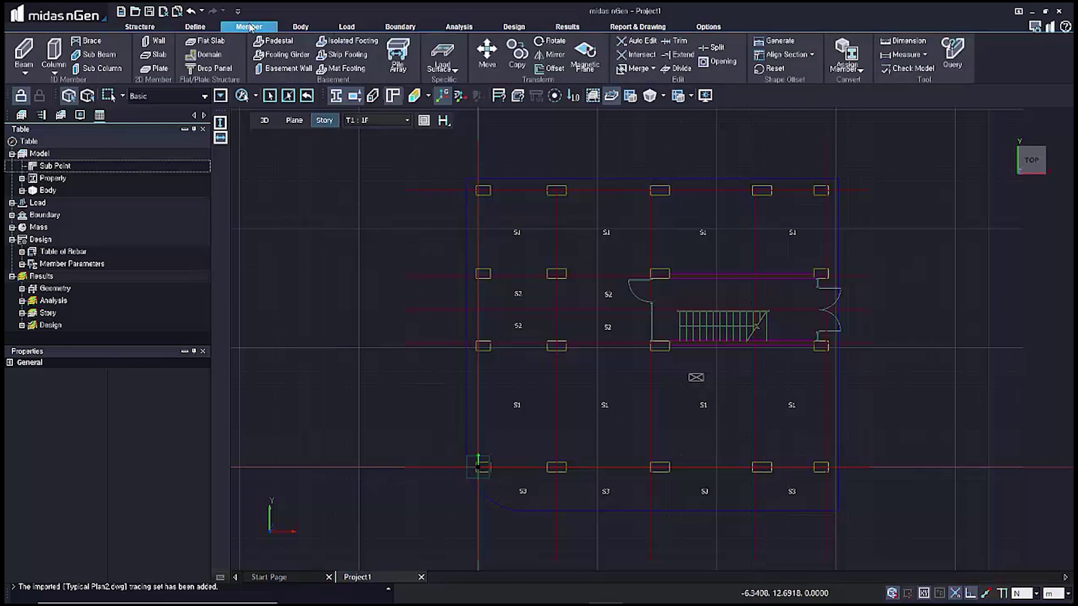
{"action": "left_click", "coordinate": [54, 72]}
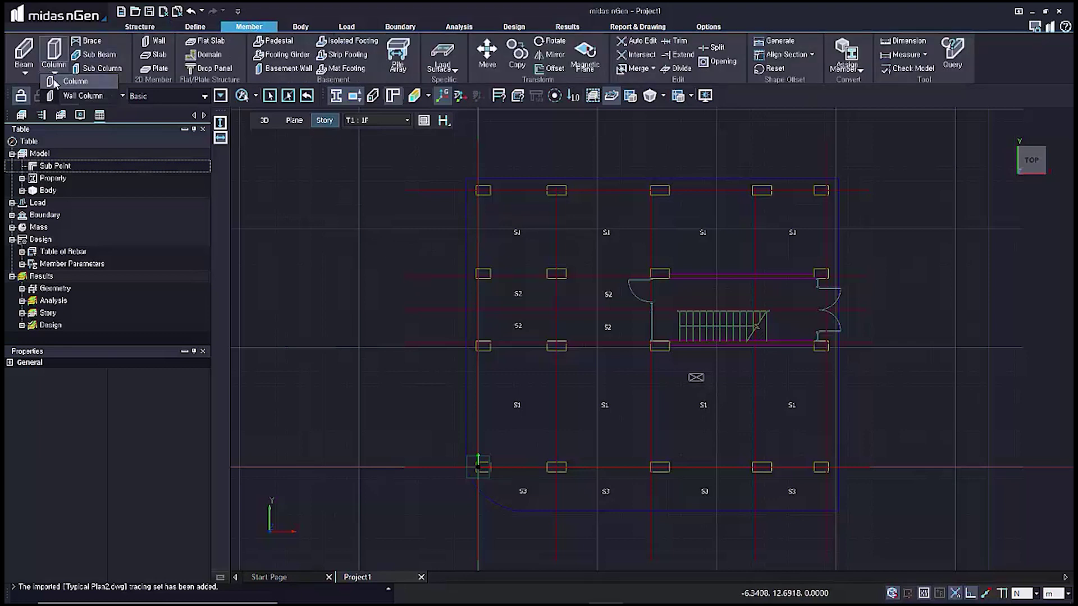
{"action": "left_click", "coordinate": [67, 81]}
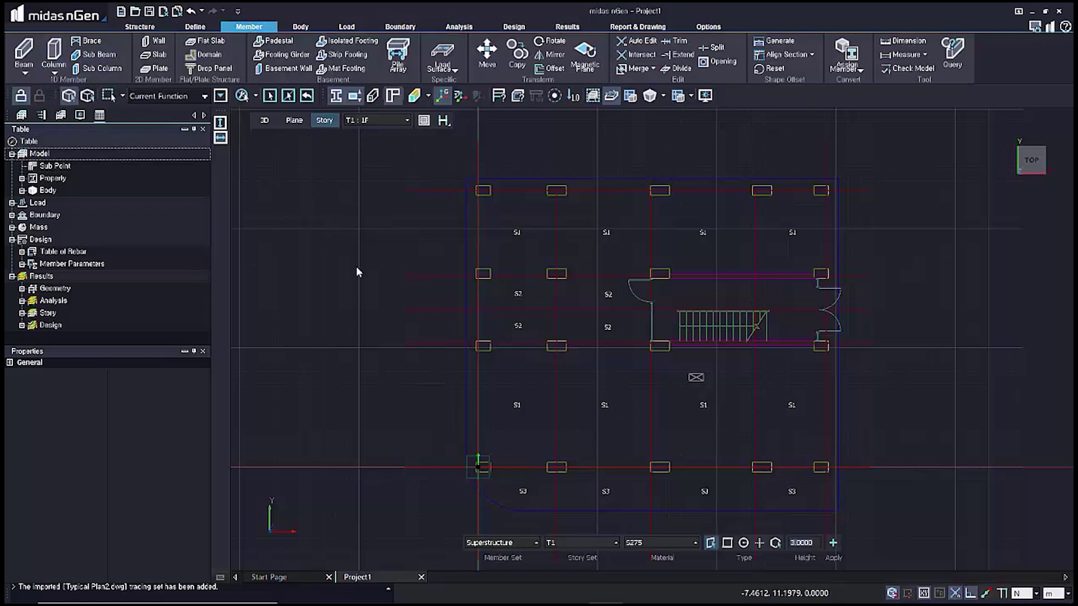
{"action": "scroll", "coordinate": [343, 261], "scroll_direction": "down", "scroll_amount": 3}
{"action": "scroll", "coordinate": [348, 269], "scroll_direction": "up", "scroll_amount": 2}
{"action": "left_click_drag", "start_coordinate": [410, 148], "coordinate": [892, 482]}
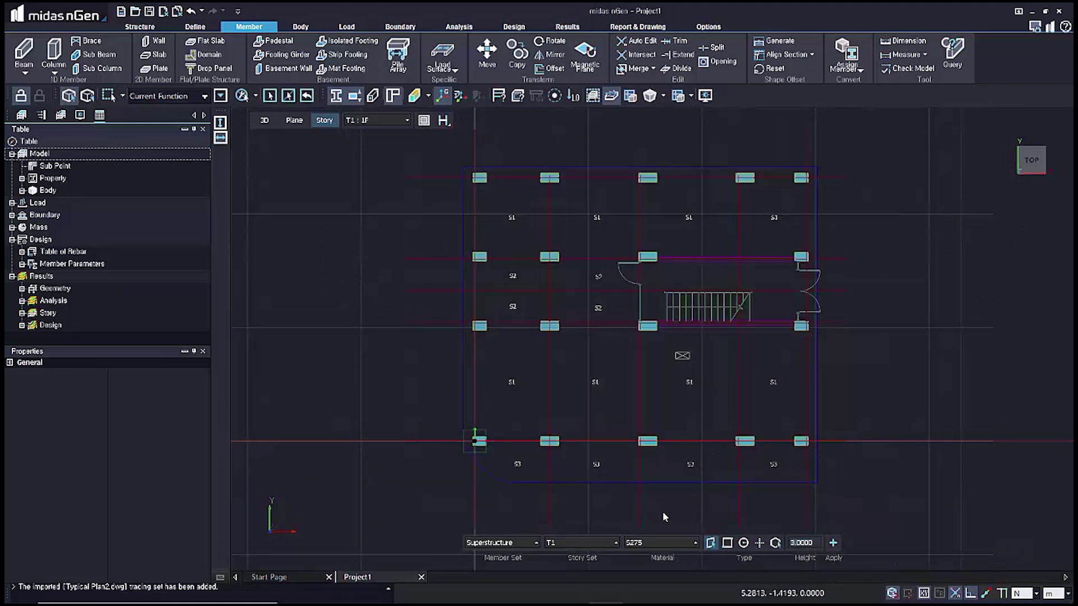
{"action": "left_click", "coordinate": [834, 543]}
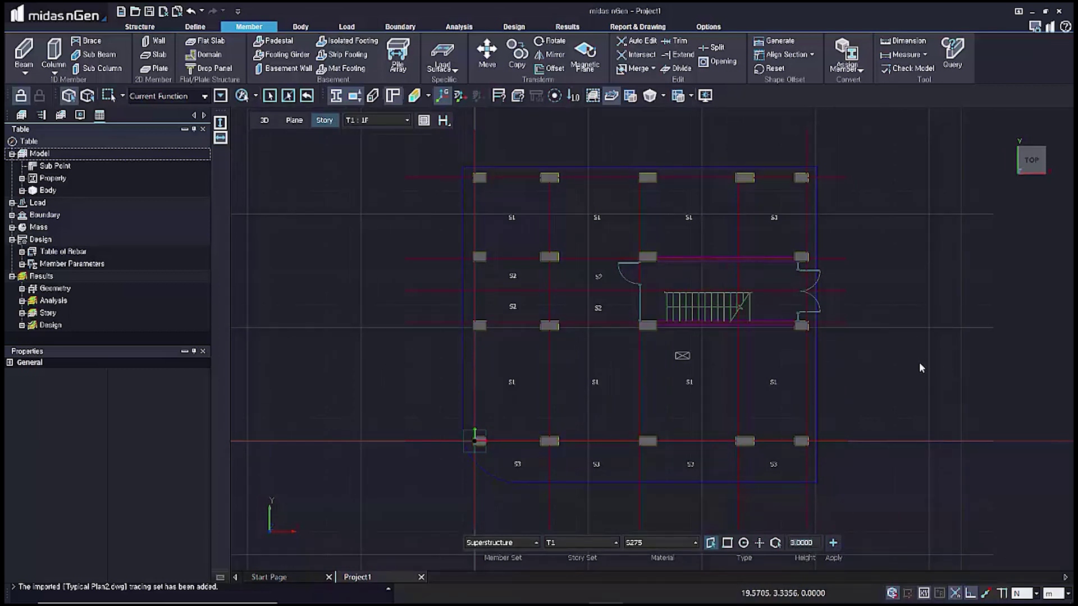
- Examine the generated columns in 3D, checking the section properties of one on the left edge and one in the front row
{"action": "right_click_drag", "start_coordinate": [926, 346], "coordinate": [874, 302]}
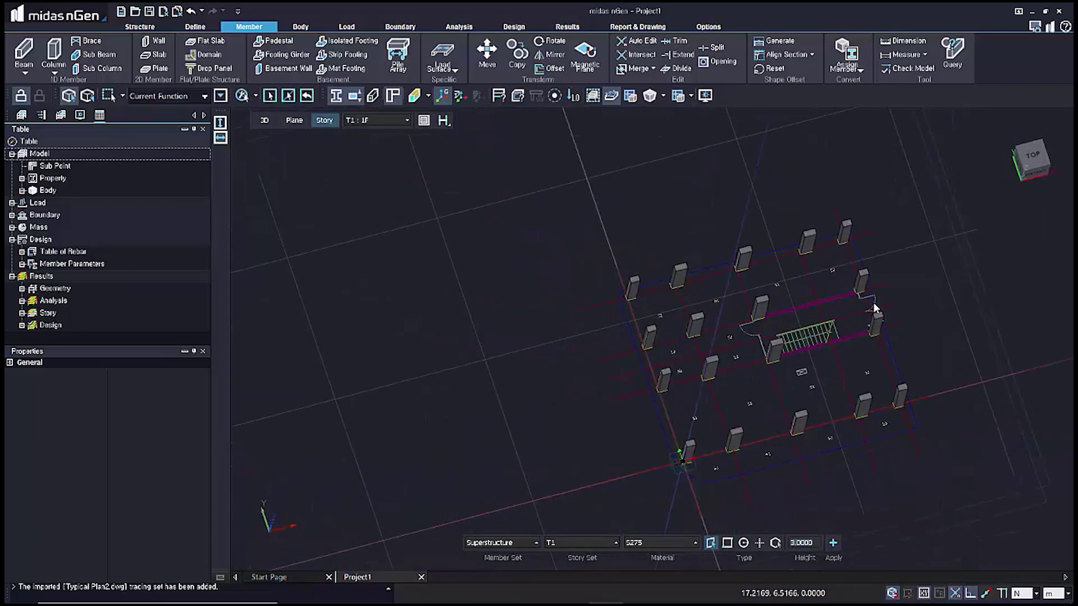
{"action": "middle_click_drag", "start_coordinate": [730, 429], "coordinate": [654, 449]}
{"action": "scroll", "coordinate": [844, 297], "scroll_direction": "up", "scroll_amount": 4}
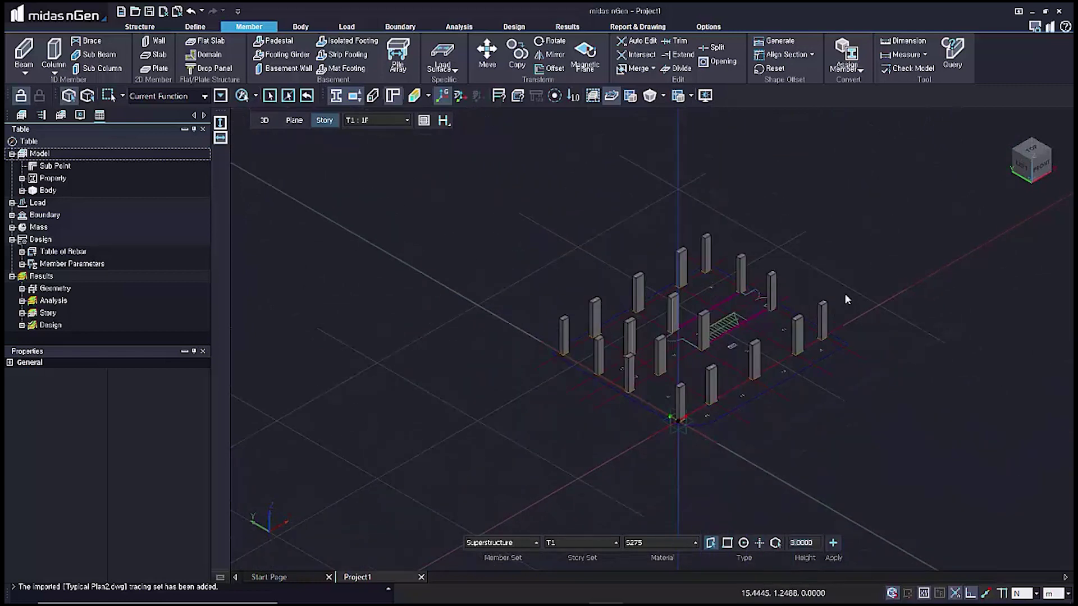
{"action": "scroll", "coordinate": [800, 362], "scroll_direction": "up", "scroll_amount": 2}
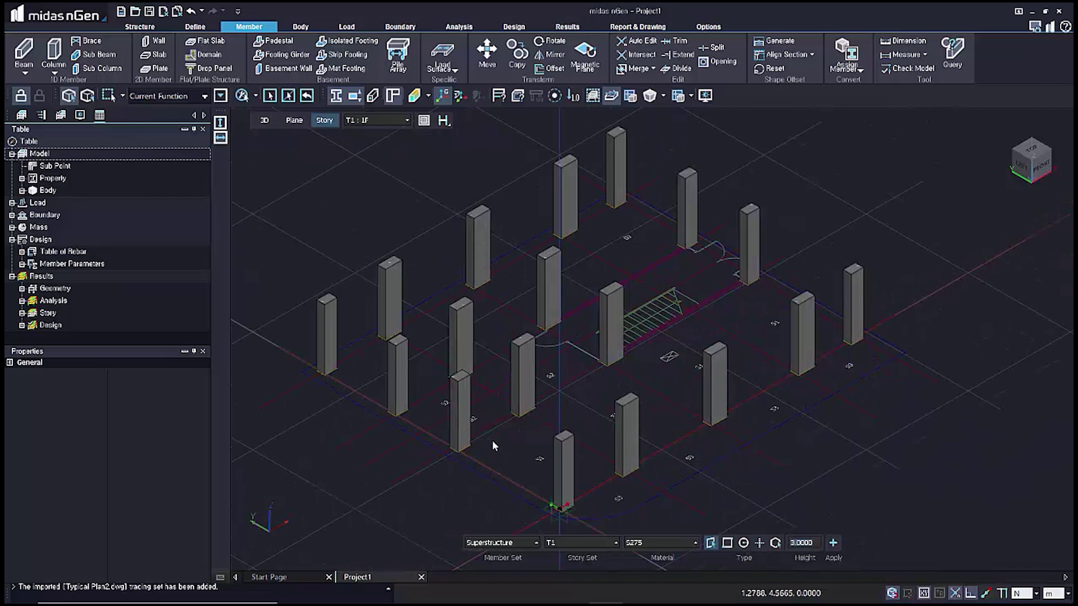
{"action": "key", "text": "Escape"}
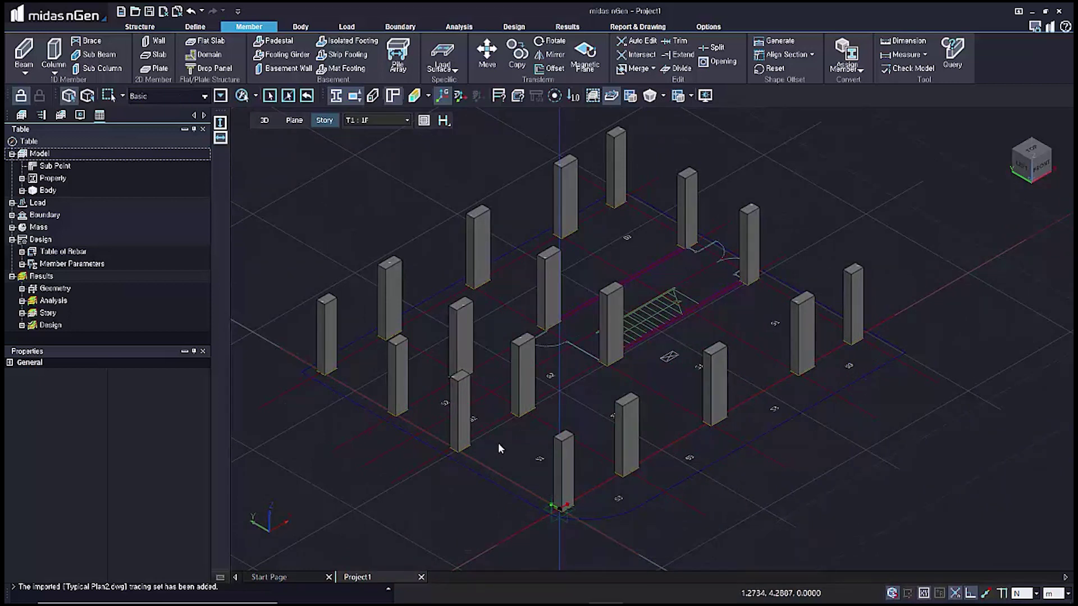
{"action": "left_click", "coordinate": [466, 438]}
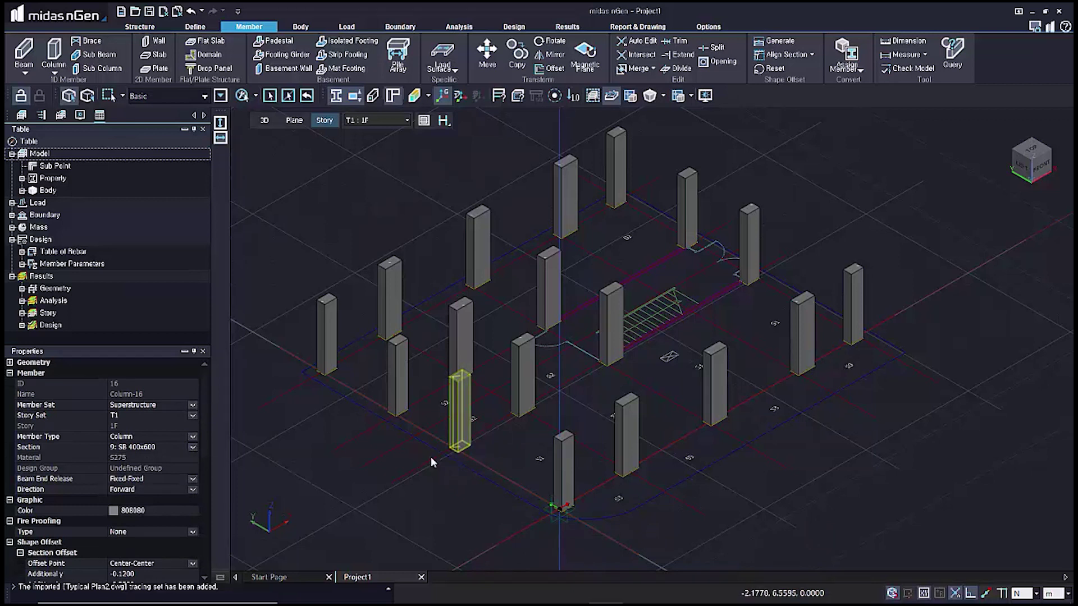
{"action": "left_click", "coordinate": [458, 488]}
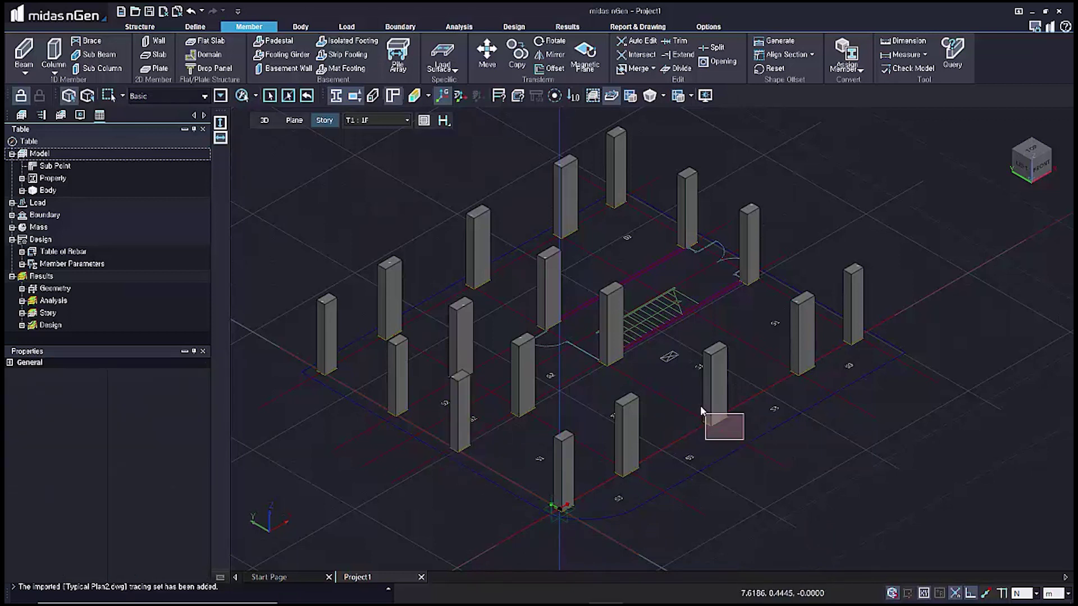
{"action": "left_click_drag", "start_coordinate": [700, 411], "coordinate": [699, 409]}
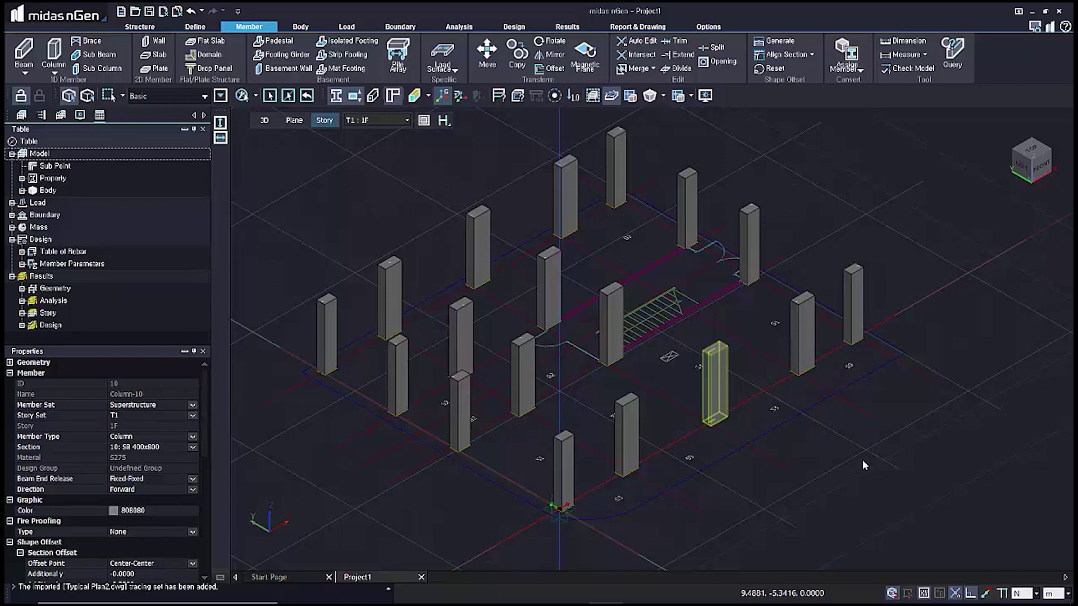
{"action": "key", "text": "Escape"}
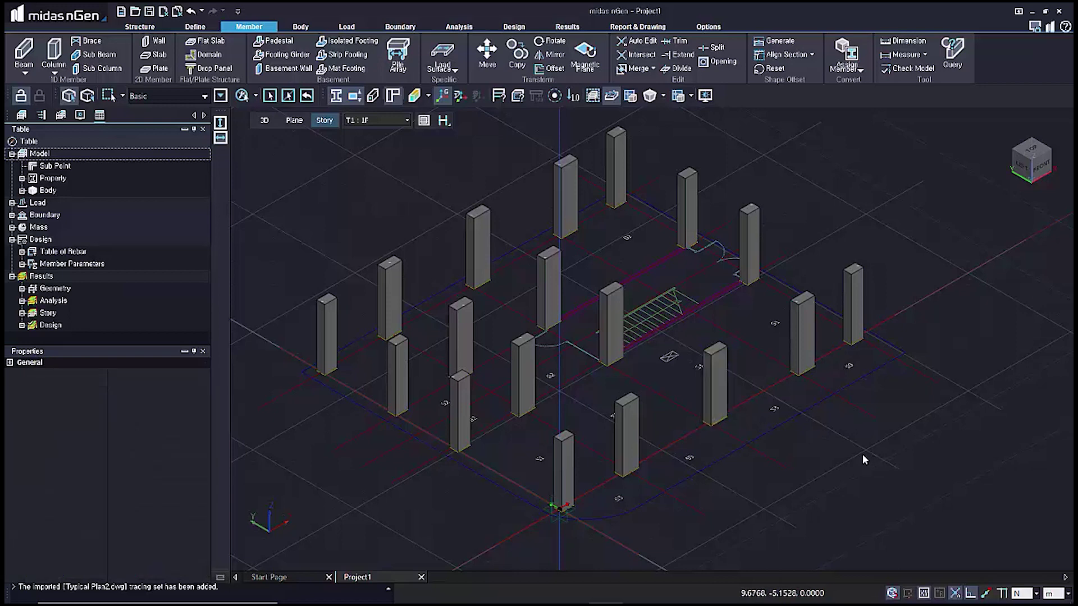
- In the top view of 1F, create membrane walls from the two pairs of wall lines on either side of the staircase
{"action": "right_click", "coordinate": [862, 455]}
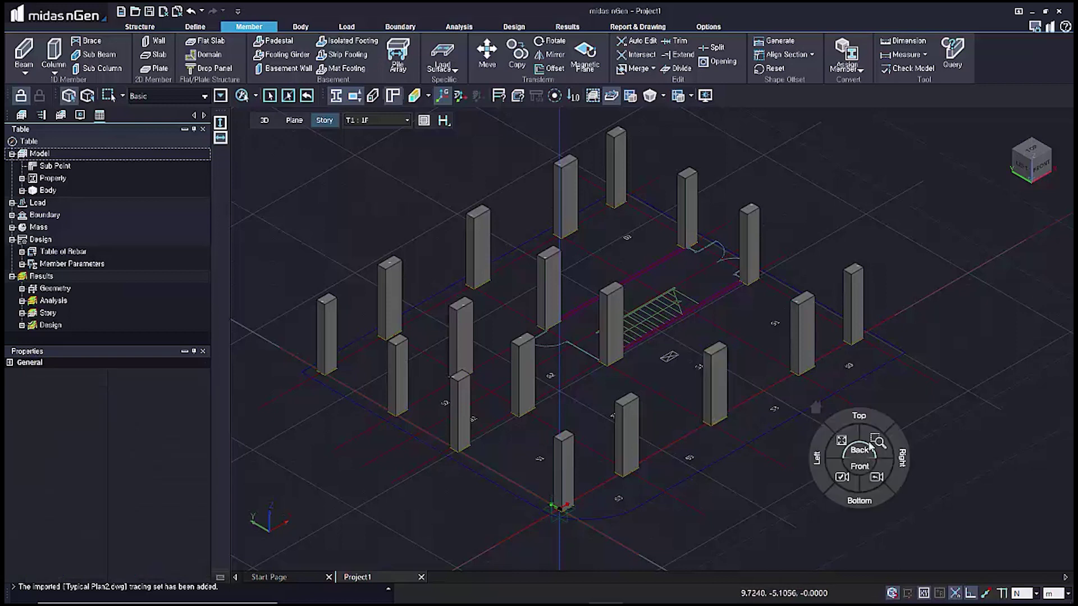
{"action": "left_click", "coordinate": [868, 429]}
{"action": "middle_click_drag", "start_coordinate": [914, 429], "coordinate": [619, 425]}
{"action": "scroll", "coordinate": [706, 401], "scroll_direction": "up", "scroll_amount": 4}
{"action": "scroll", "coordinate": [680, 406], "scroll_direction": "up", "scroll_amount": 3}
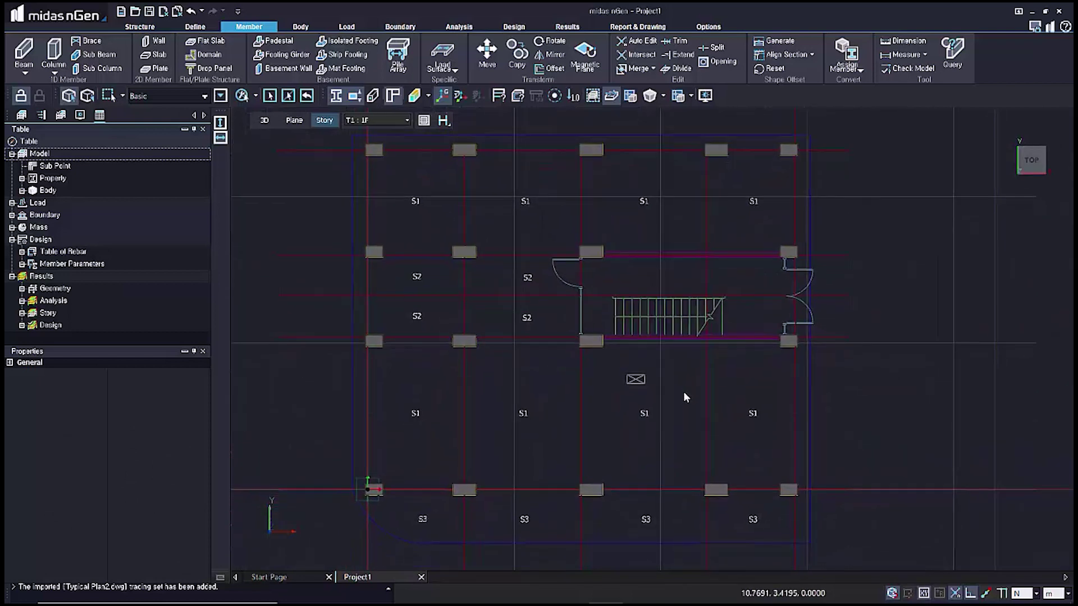
{"action": "left_click", "coordinate": [148, 131]}
{"action": "left_click", "coordinate": [154, 41]}
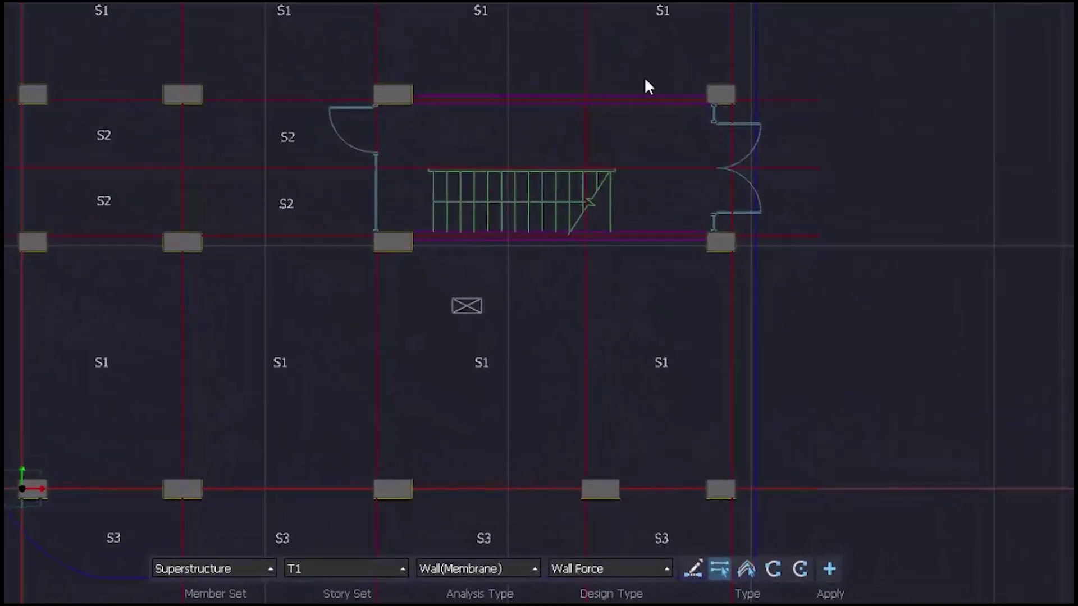
{"action": "scroll", "coordinate": [537, 194], "scroll_direction": "up", "scroll_amount": 5}
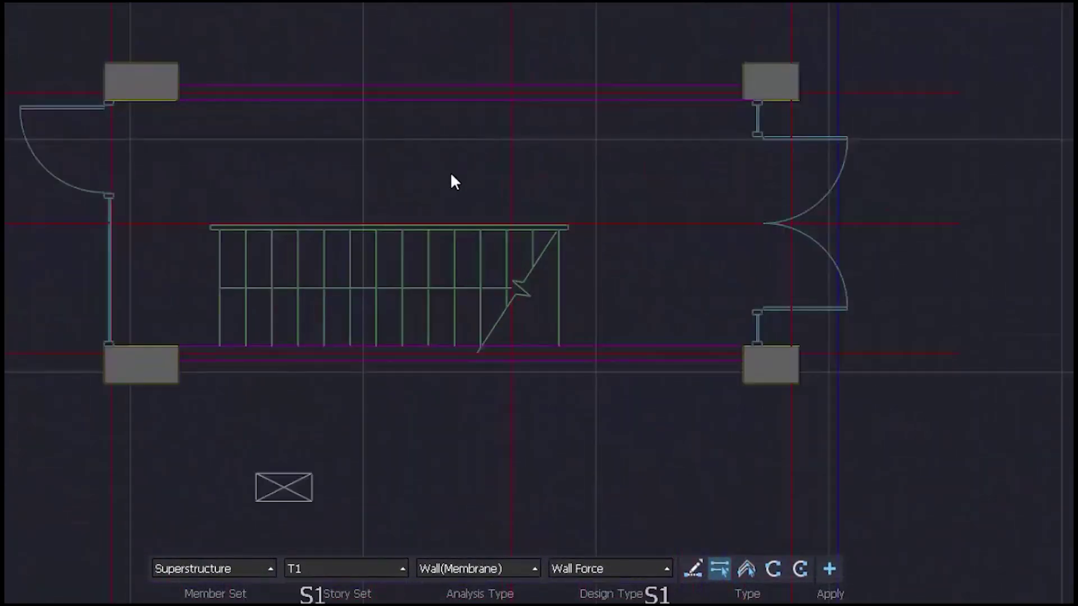
{"action": "middle_click_drag", "start_coordinate": [451, 174], "coordinate": [462, 211]}
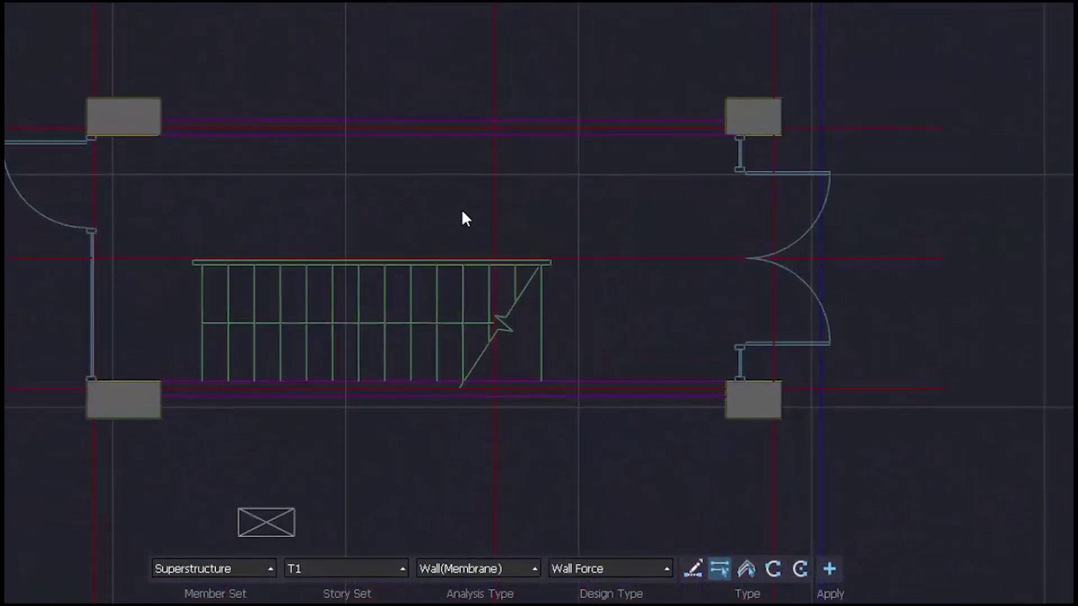
{"action": "left_click", "coordinate": [699, 567]}
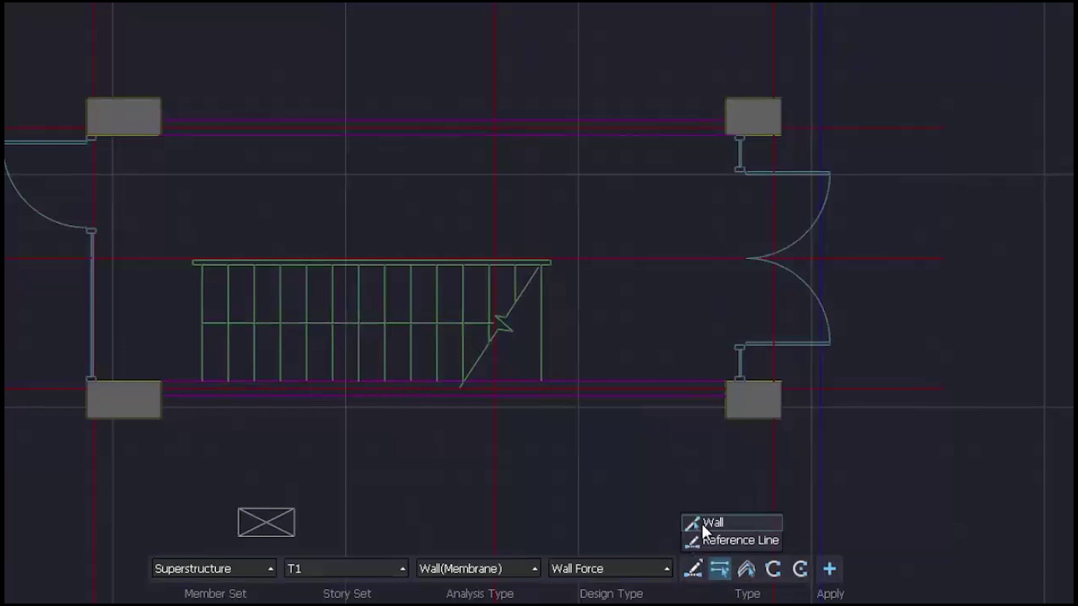
{"action": "left_click", "coordinate": [706, 544]}
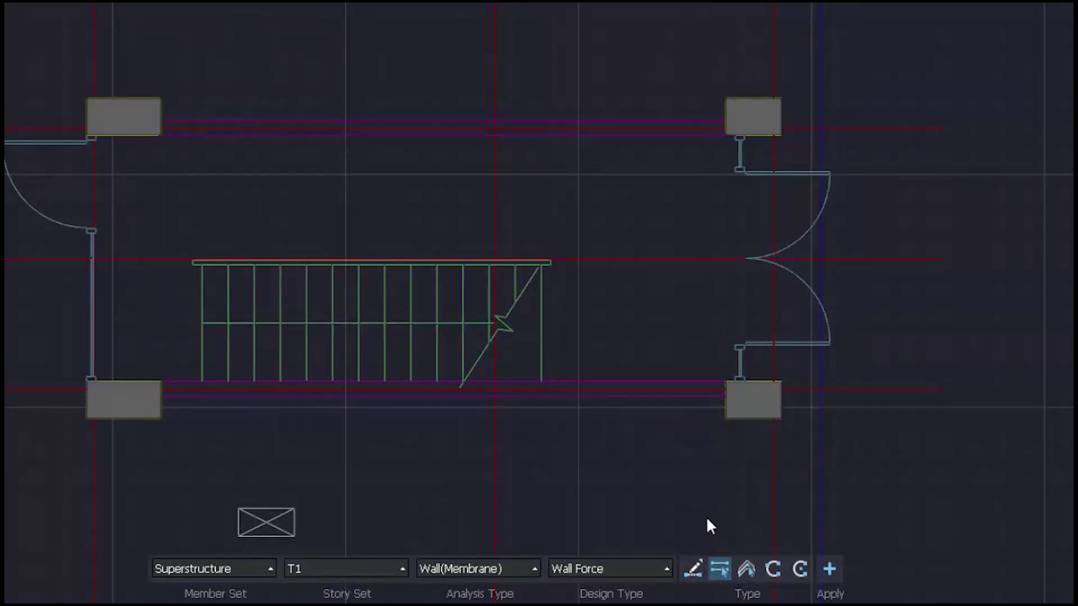
{"action": "left_click_drag", "start_coordinate": [484, 192], "coordinate": [412, 70]}
{"action": "left_click_drag", "start_coordinate": [607, 450], "coordinate": [508, 394]}
{"action": "left_click", "coordinate": [828, 569]}
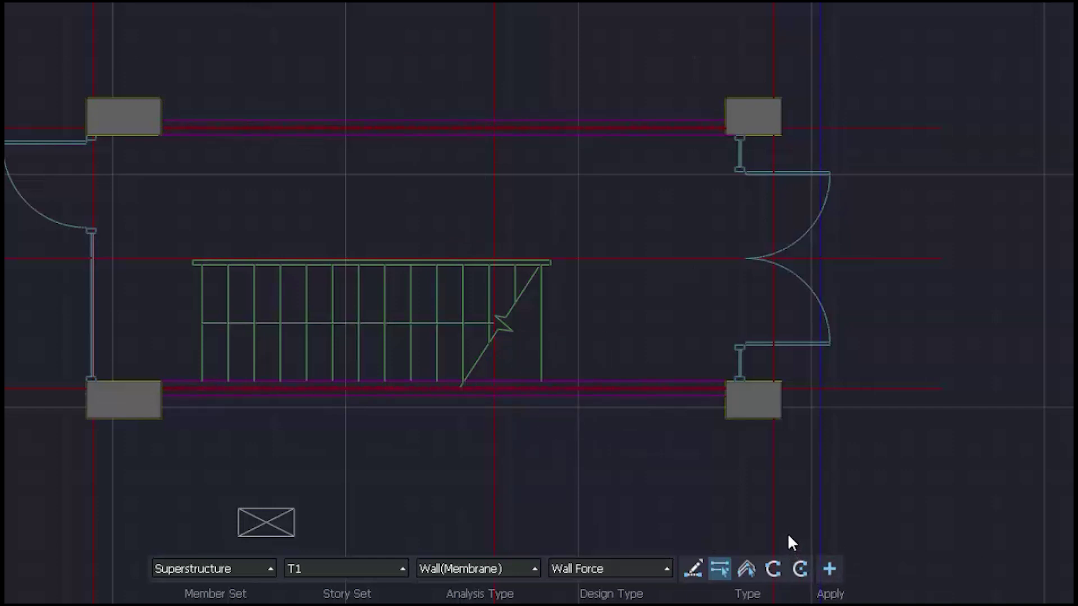
{"action": "key", "text": "Escape"}
{"action": "key", "text": "Escape"}
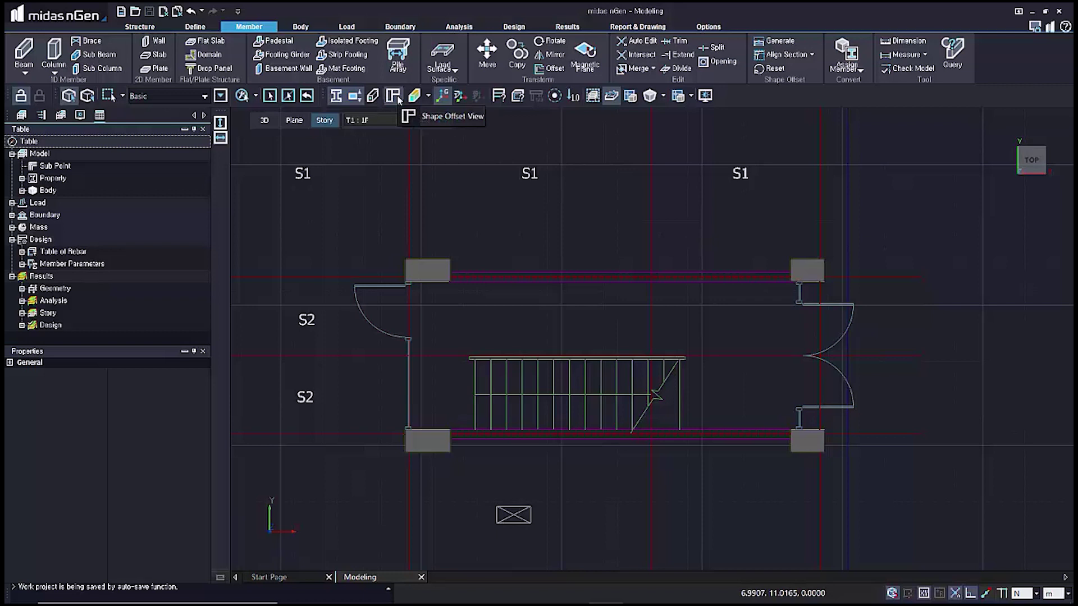
- Turn off the shape offset display for the members in the 1F story view
{"action": "left_click", "coordinate": [399, 100]}
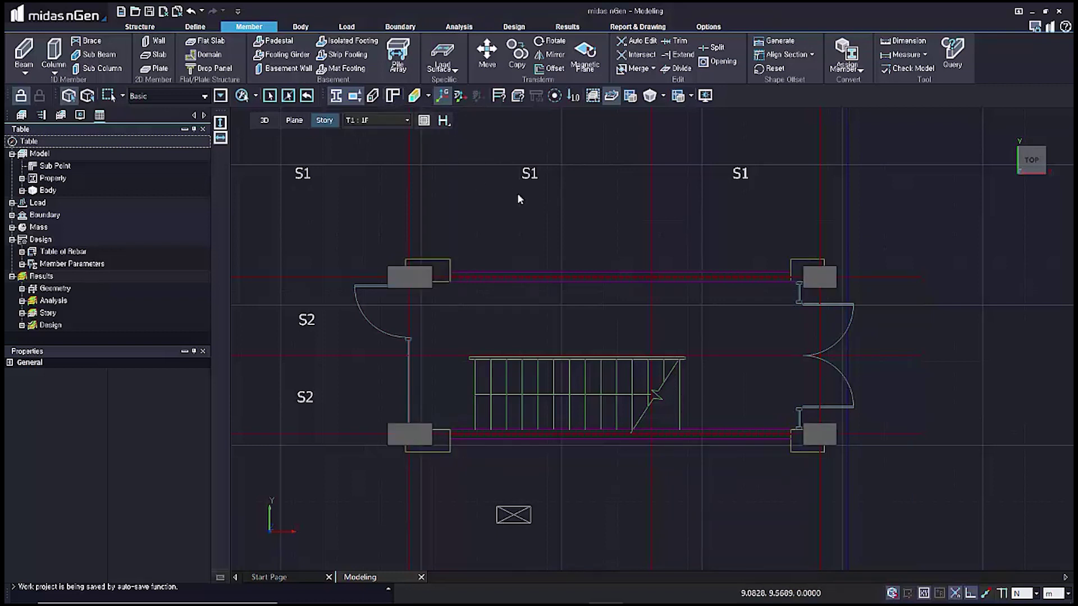
{"action": "scroll", "coordinate": [438, 280], "scroll_direction": "up", "scroll_amount": 6}
{"action": "scroll", "coordinate": [438, 286], "scroll_direction": "down", "scroll_amount": 6}
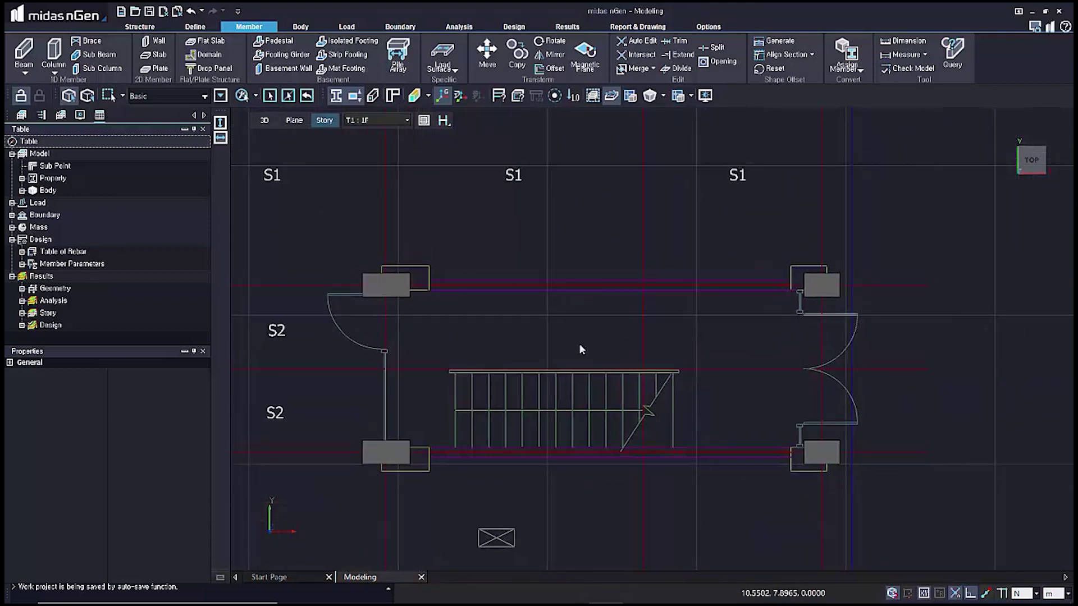
- Draw two membrane walls, 3.0000 high, along the gridlines on either side of the staircase by picking their start and end points at the columns
{"action": "key", "text": "w"}
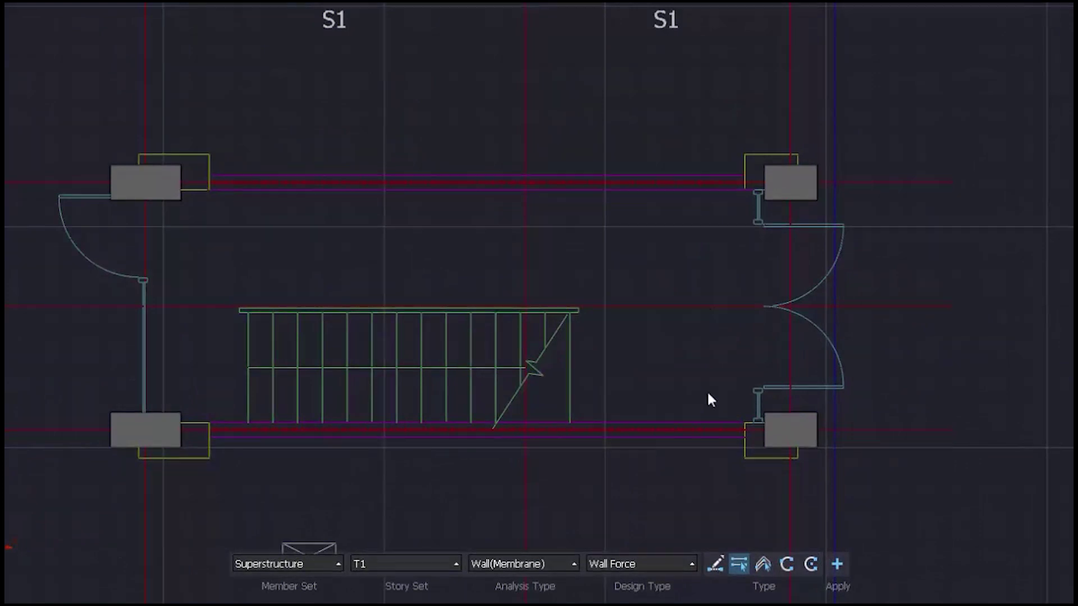
{"action": "left_click", "coordinate": [711, 566]}
{"action": "left_click", "coordinate": [725, 518]}
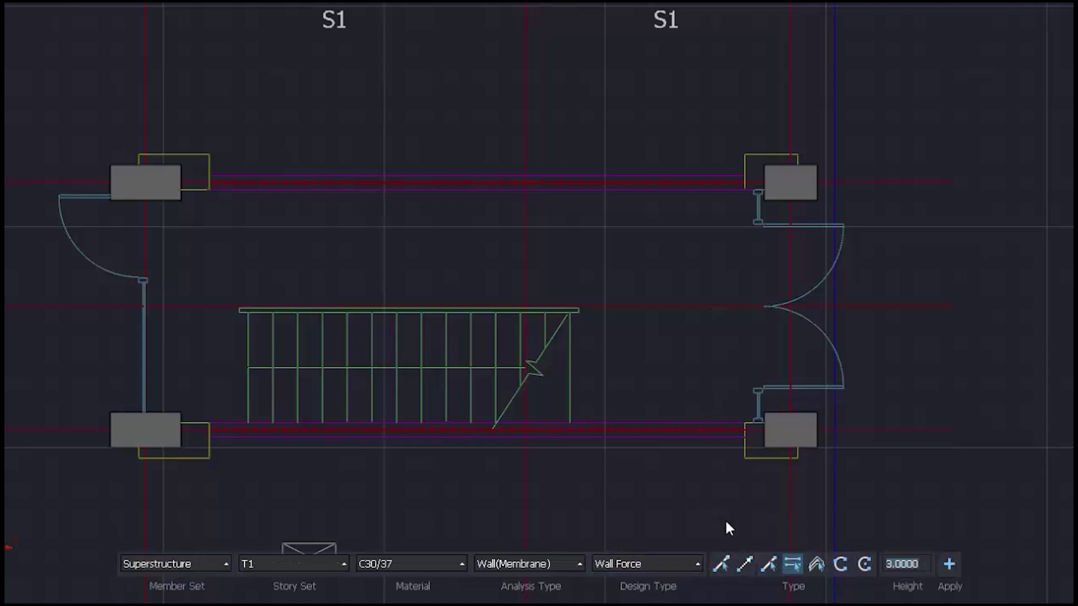
{"action": "left_click", "coordinate": [746, 563]}
{"action": "left_click", "coordinate": [145, 183]}
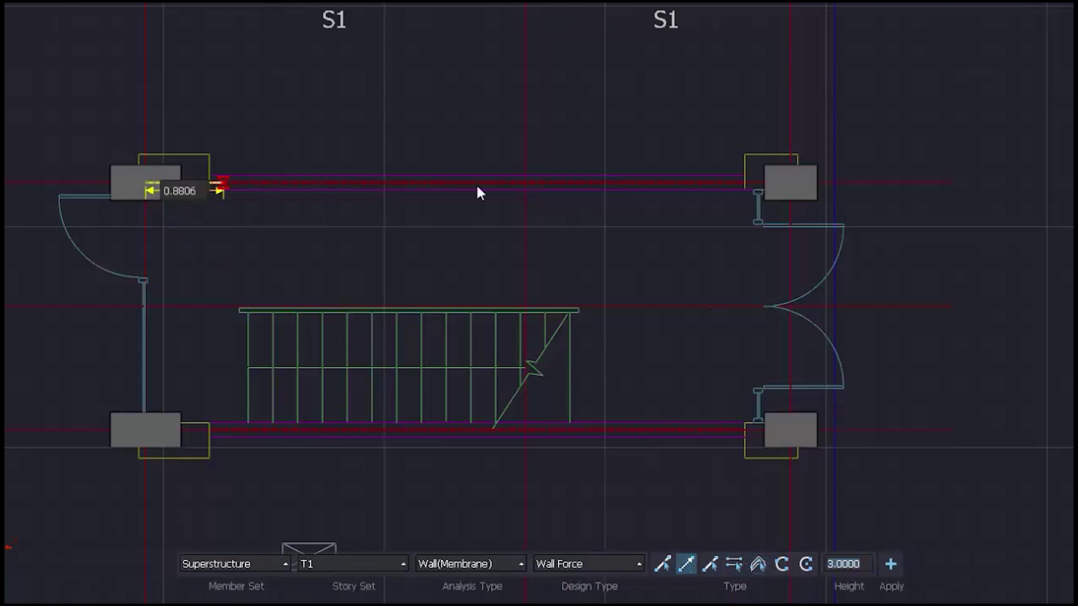
{"action": "left_click", "coordinate": [790, 183]}
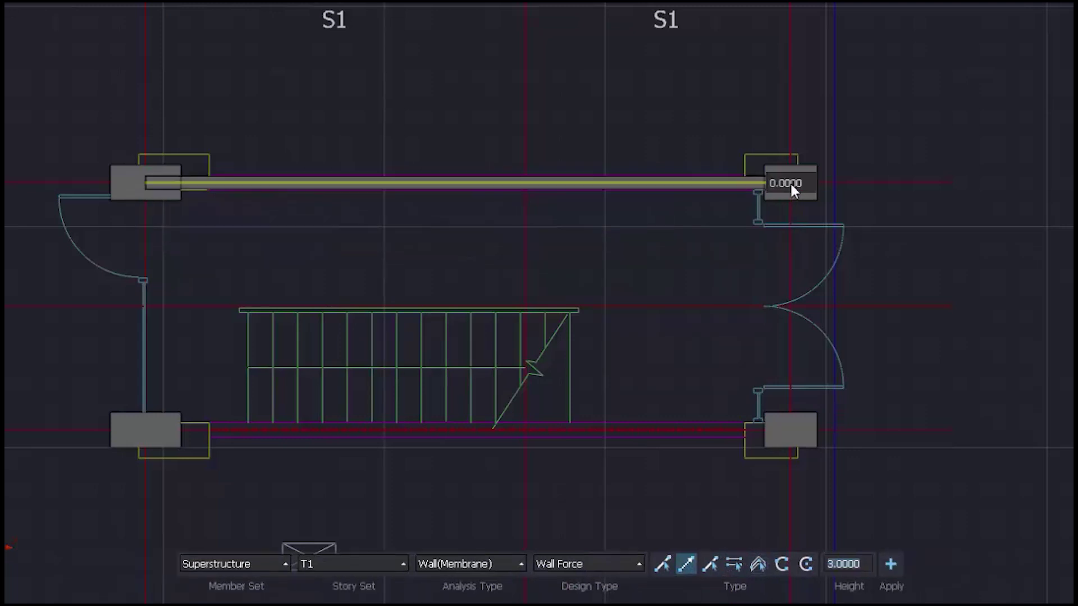
{"action": "key", "text": "Return"}
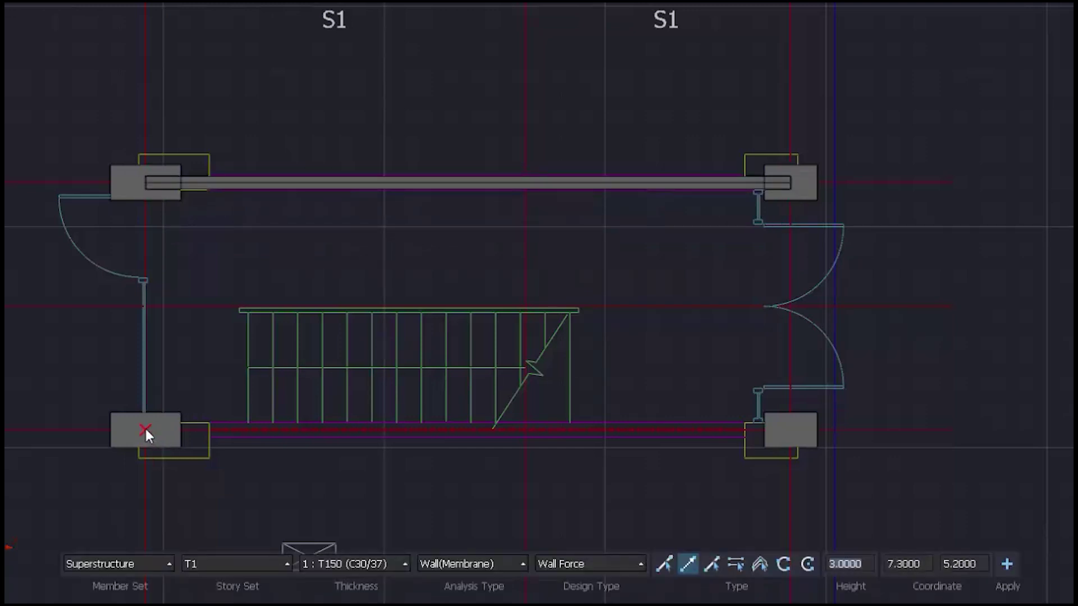
{"action": "left_click", "coordinate": [145, 430]}
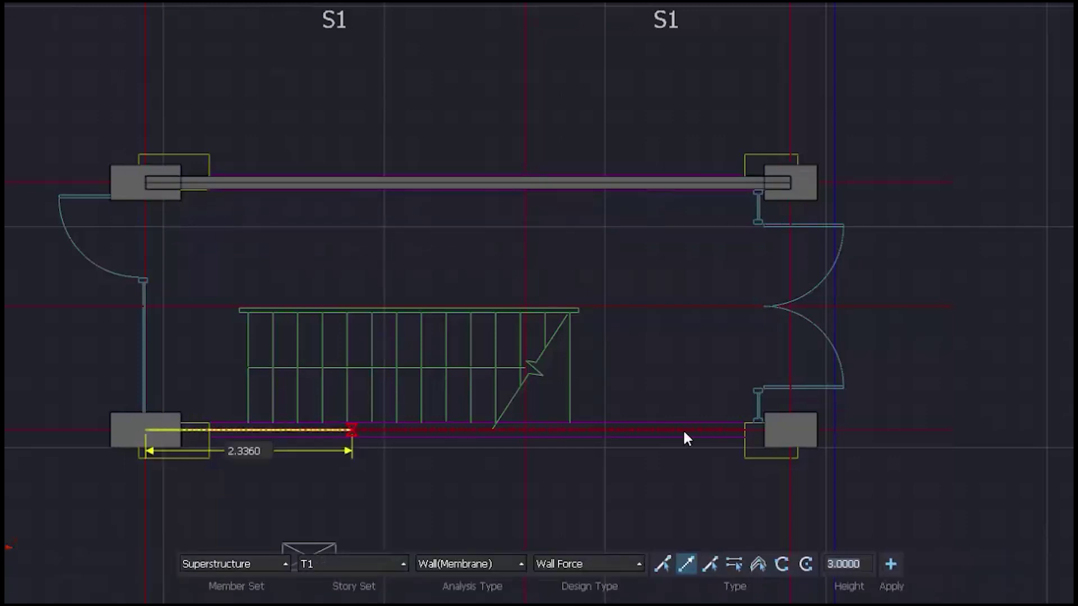
{"action": "left_click", "coordinate": [790, 430]}
{"action": "key", "text": "Return"}
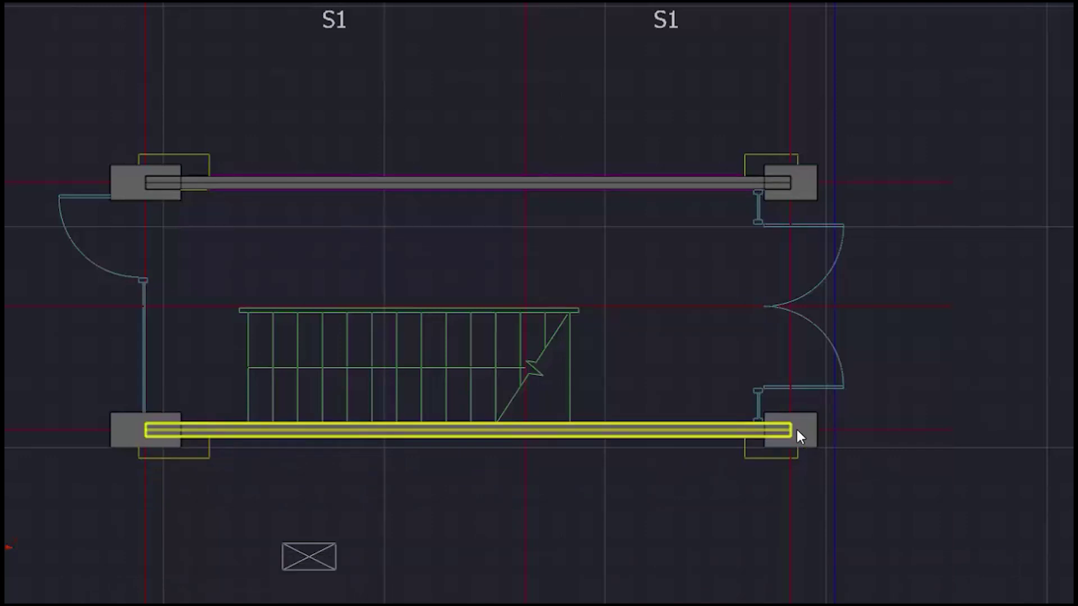
- Generate shape offsets for the four columns and two walls around the staircase
{"action": "mouse_move", "coordinate": [943, 467]}
{"action": "middle_mouse_down"}
{"action": "mouse_move", "coordinate": [974, 408]}
{"action": "mouse_move", "coordinate": [947, 427]}
{"action": "mouse_move", "coordinate": [947, 454]}
{"action": "middle_mouse_up"}
{"action": "right_click", "coordinate": [969, 391]}
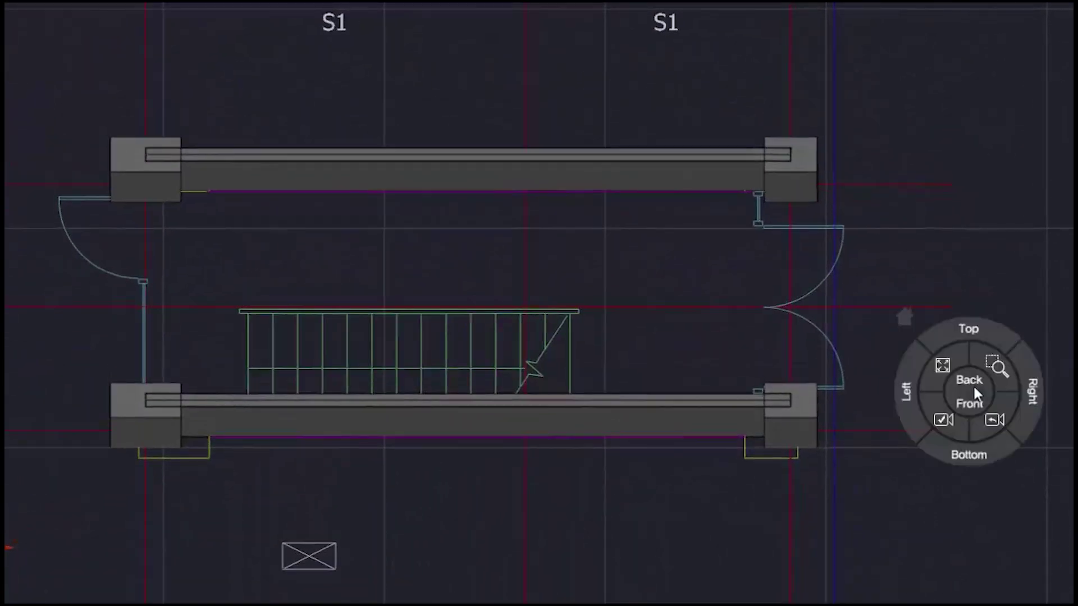
{"action": "left_click", "coordinate": [970, 333]}
{"action": "scroll", "coordinate": [617, 349], "scroll_direction": "up", "scroll_amount": 10}
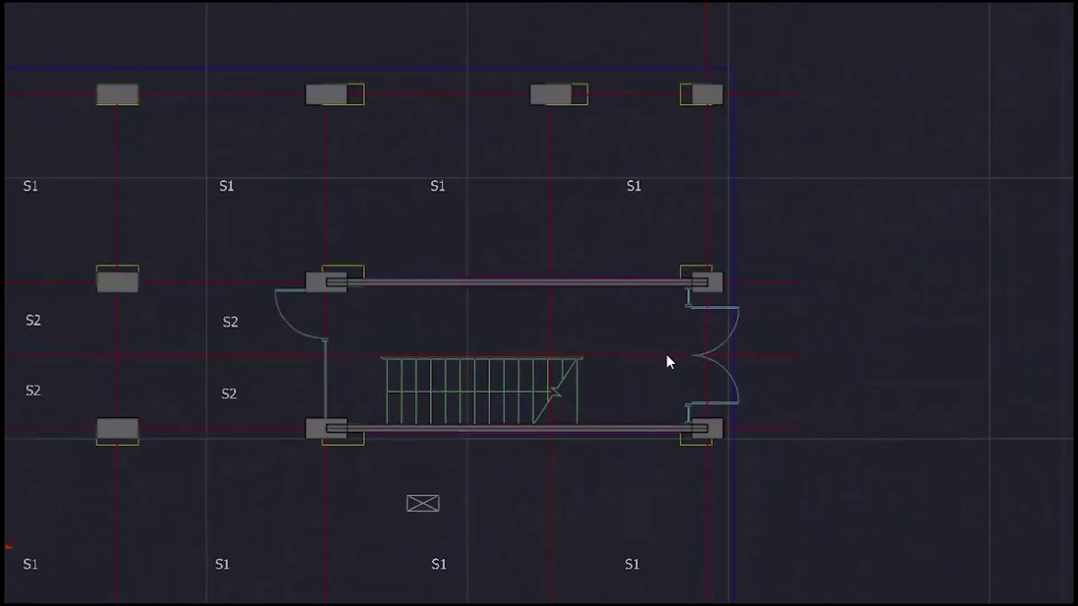
{"action": "scroll", "coordinate": [485, 400], "scroll_direction": "up", "scroll_amount": 2}
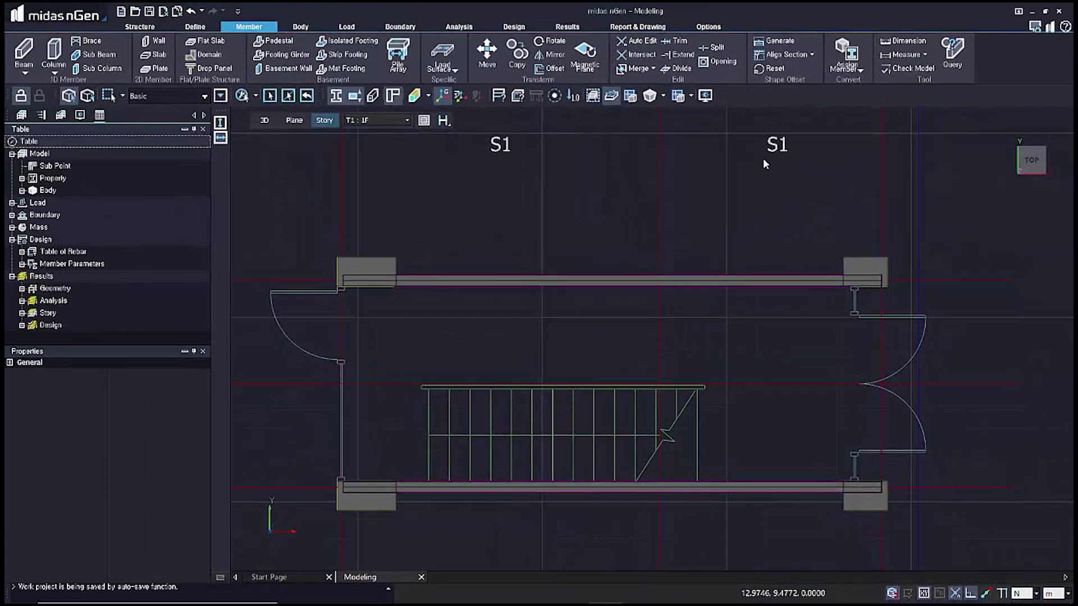
{"action": "left_click", "coordinate": [773, 43]}
{"action": "left_click_drag", "start_coordinate": [268, 227], "coordinate": [933, 533]}
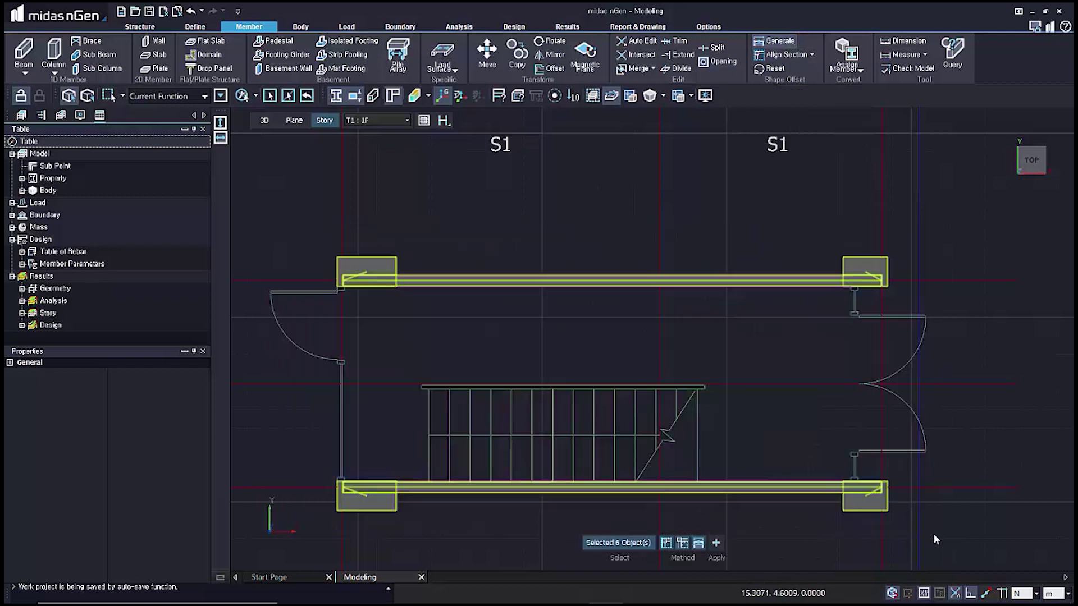
{"action": "left_click", "coordinate": [714, 543]}
{"action": "left_click", "coordinate": [753, 281]}
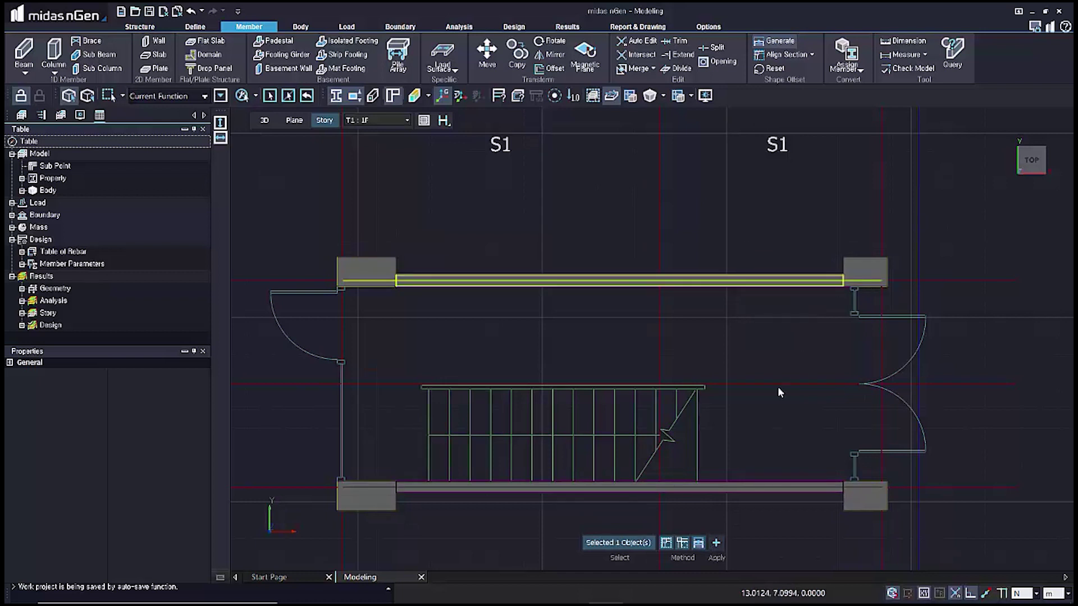
{"action": "left_click", "coordinate": [743, 508]}
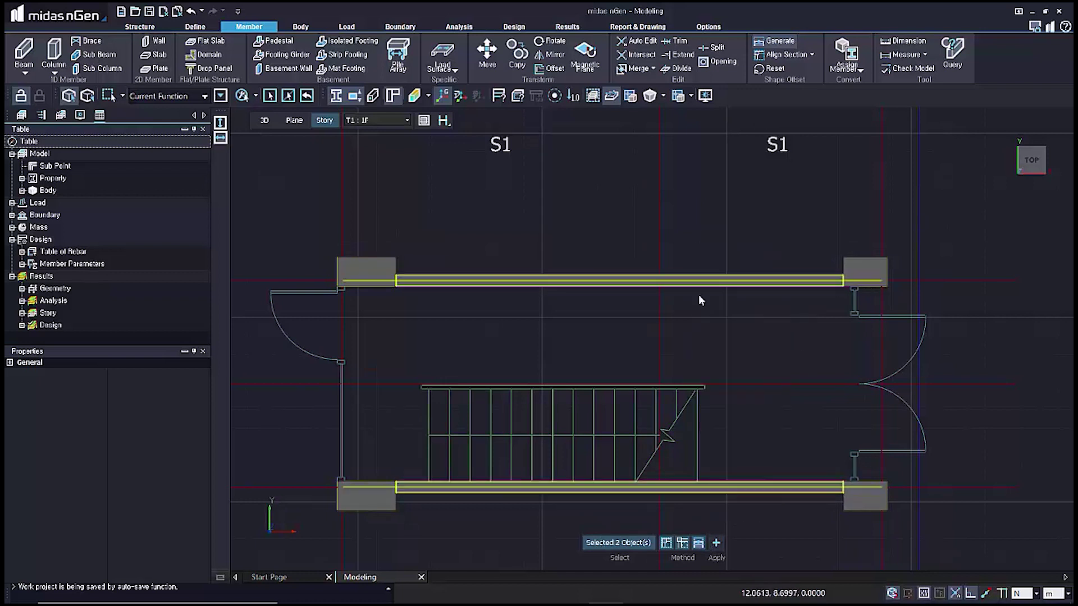
{"action": "key", "text": "Escape"}
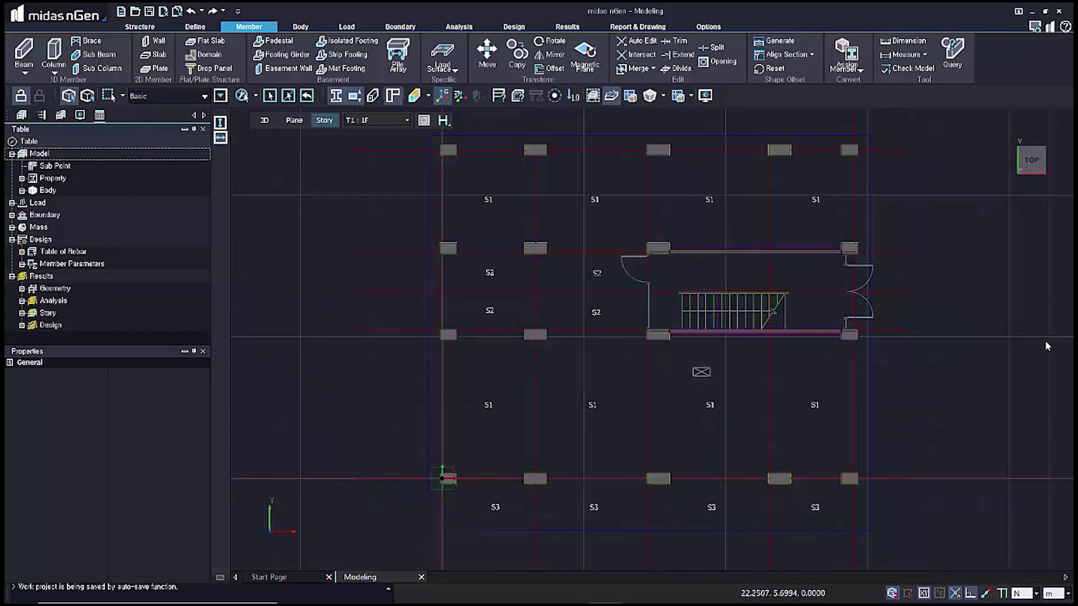
- Save the project and bring up the 2F story of T1 in top view
{"action": "key", "text": "ctrl+s"}
{"action": "left_click", "coordinate": [402, 122]}
{"action": "left_click", "coordinate": [392, 142]}
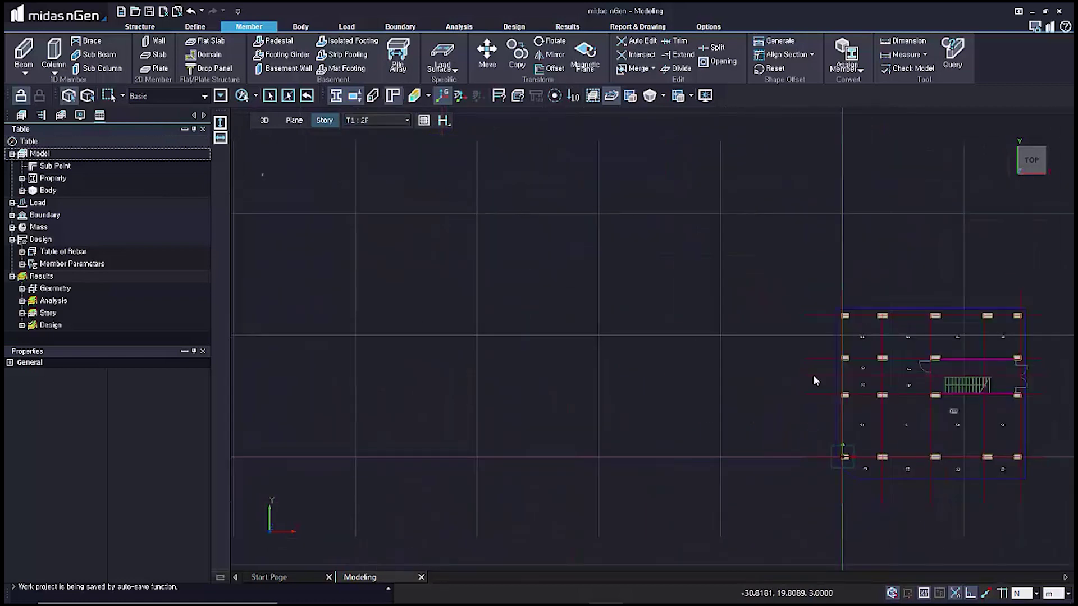
{"action": "scroll", "coordinate": [544, 355], "scroll_direction": "up", "scroll_amount": 5}
{"action": "middle_click_drag", "start_coordinate": [556, 374], "coordinate": [554, 349]}
{"action": "right_click", "coordinate": [922, 328]}
{"action": "left_click", "coordinate": [929, 288]}
{"action": "scroll", "coordinate": [926, 409], "scroll_direction": "down", "scroll_amount": 4}
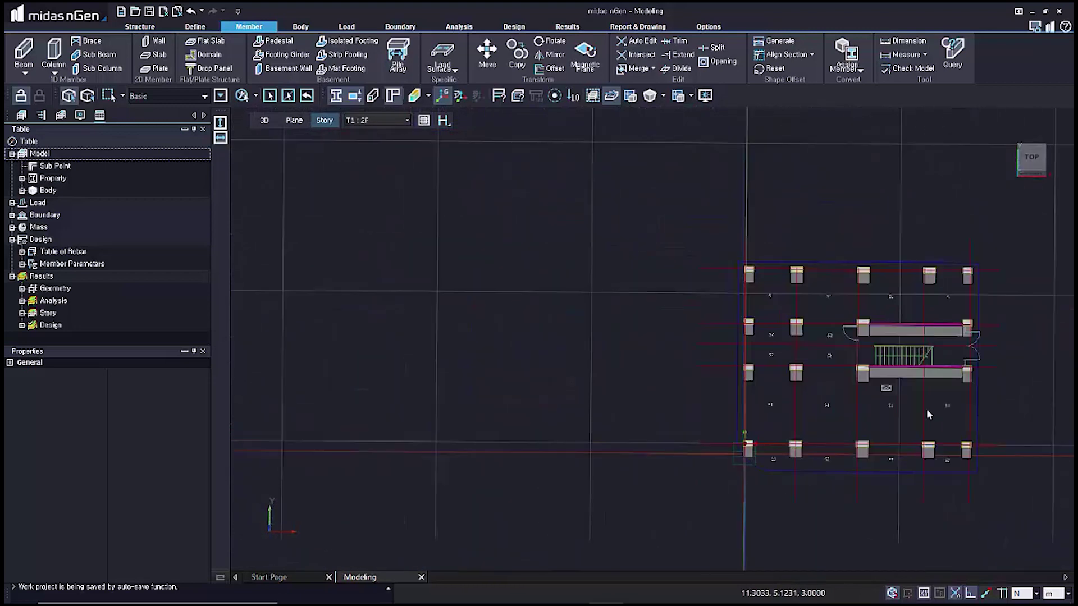
{"action": "scroll", "coordinate": [786, 444], "scroll_direction": "up", "scroll_amount": 5}
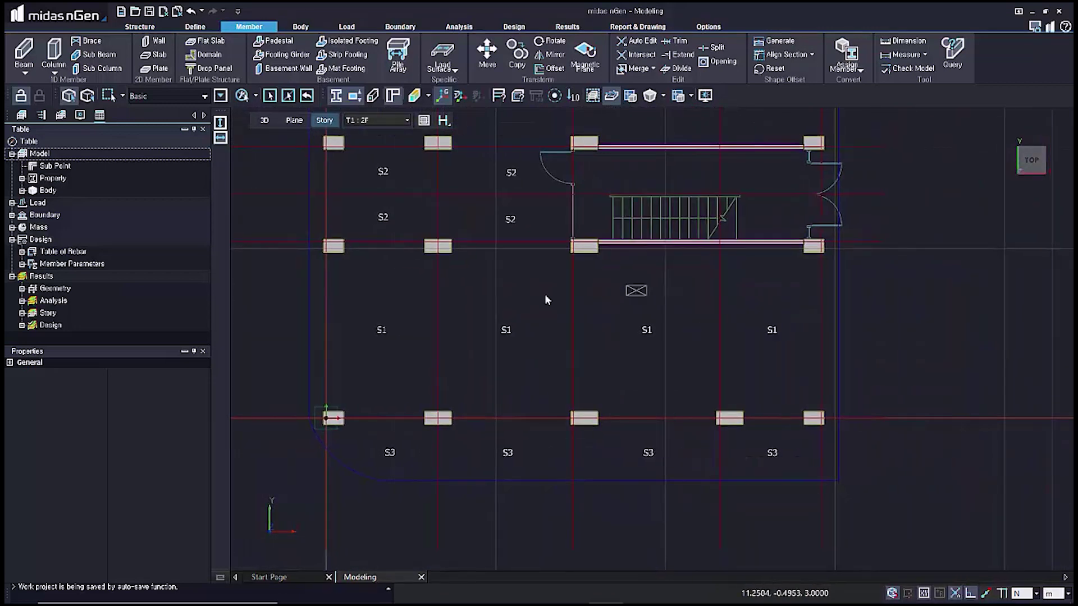
- Create SB 400x600 beams along the front gridline of 2F, spanning between the front-row columns
{"action": "left_click", "coordinate": [29, 71]}
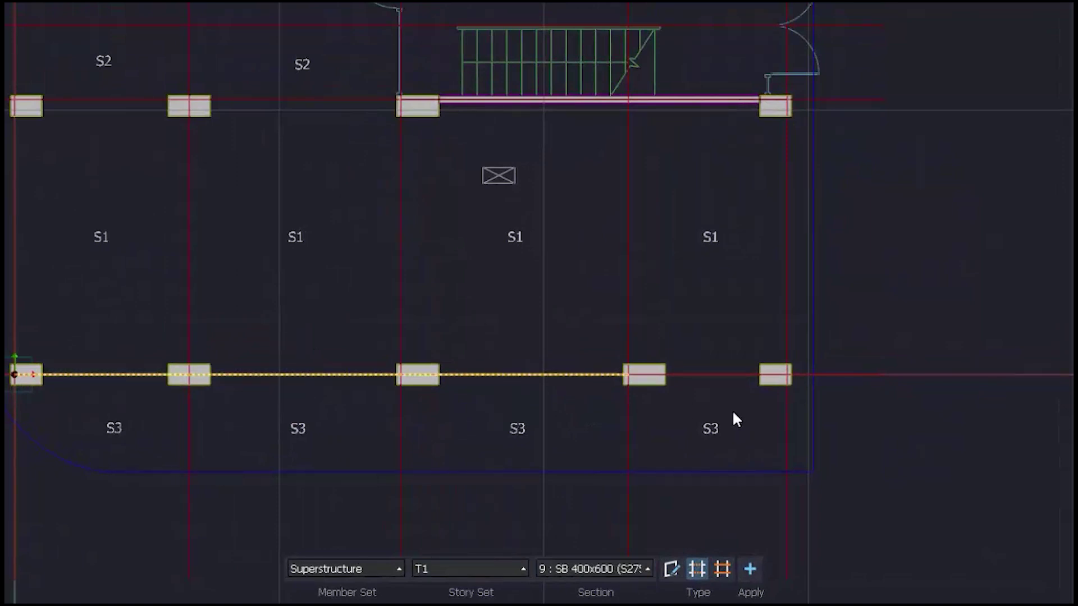
{"action": "left_click", "coordinate": [750, 569]}
{"action": "middle_click_drag", "start_coordinate": [113, 473], "coordinate": [155, 417], "text": "shift"}
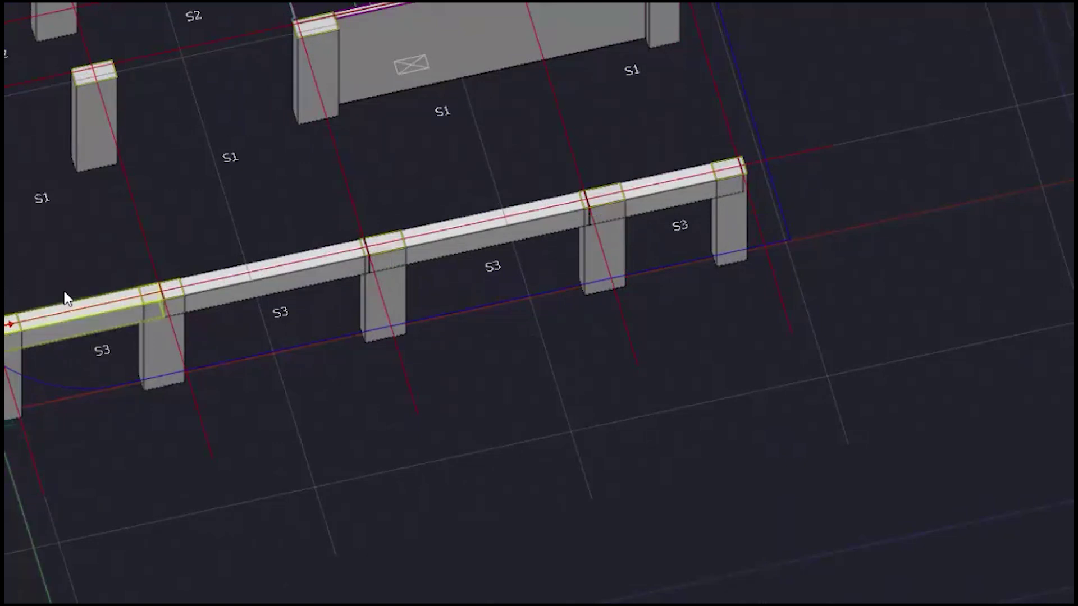
{"action": "scroll", "coordinate": [68, 370], "scroll_direction": "up", "scroll_amount": 2}
{"action": "scroll", "coordinate": [65, 368], "scroll_direction": "up", "scroll_amount": 2}
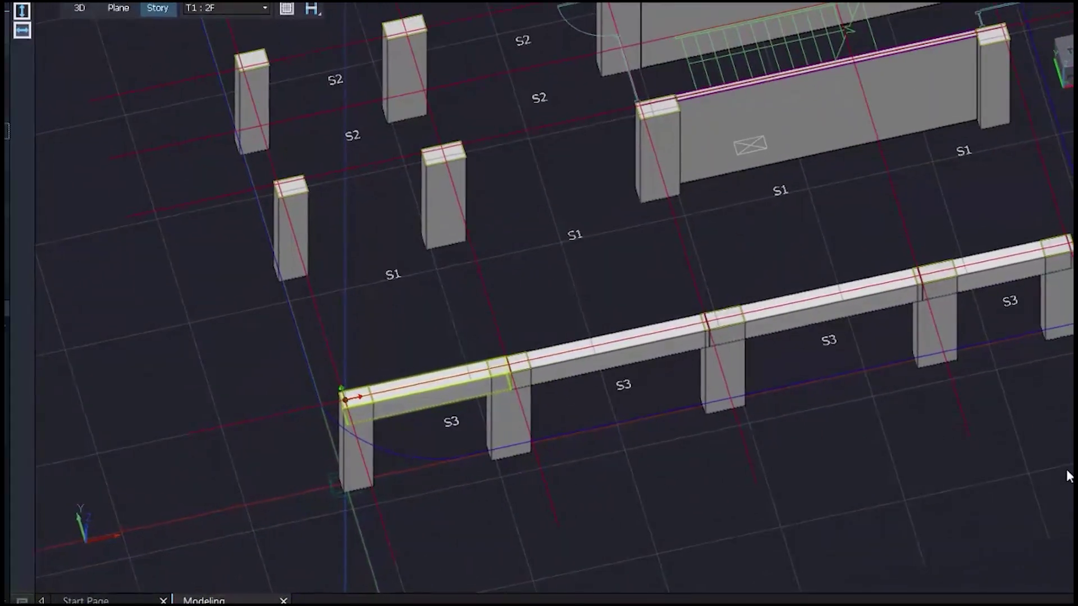
- Generate shape offsets for the front-row beams and their supporting columns
{"action": "left_click_drag", "start_coordinate": [817, 285], "coordinate": [382, 530]}
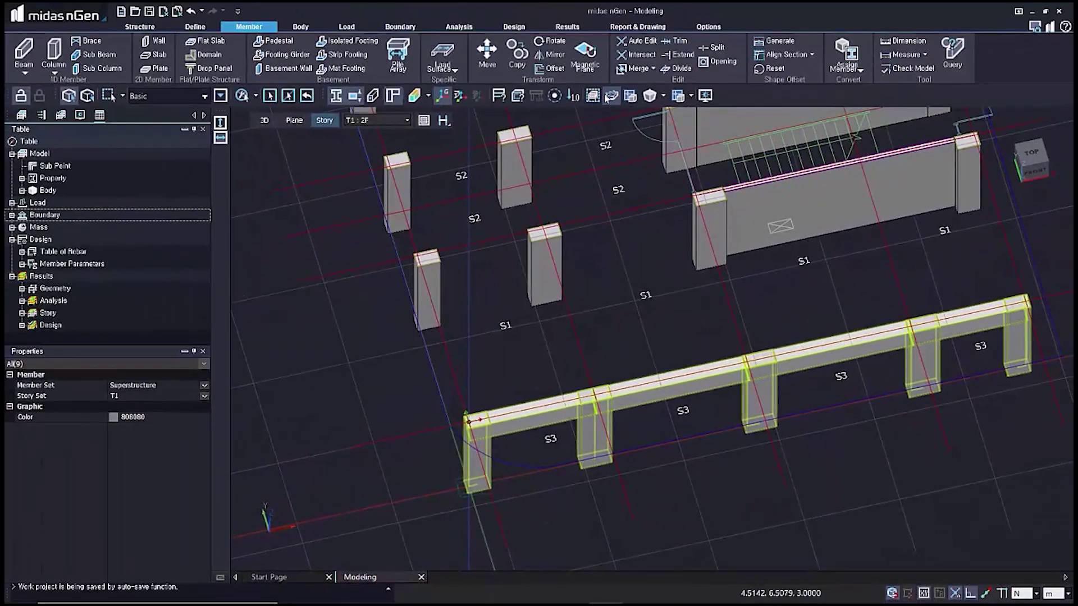
{"action": "left_click", "coordinate": [776, 41]}
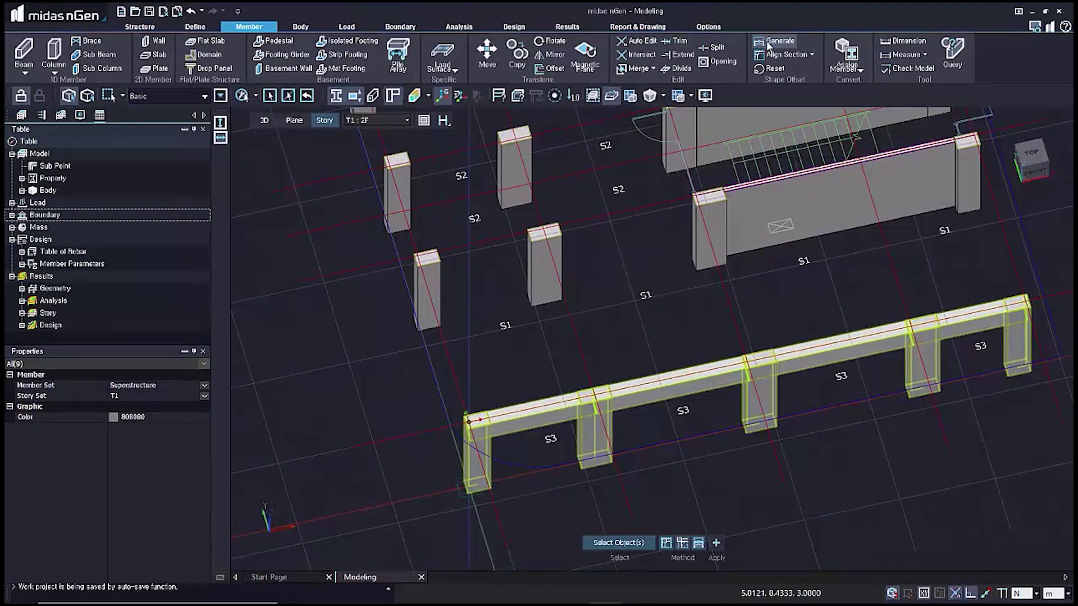
{"action": "left_click", "coordinate": [716, 545]}
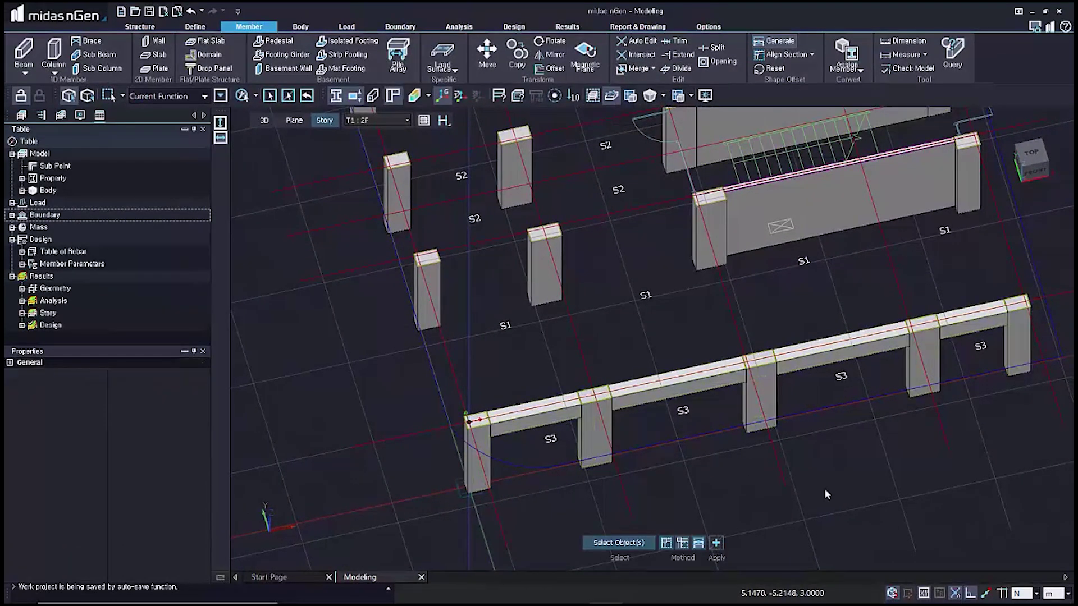
{"action": "key", "text": "Escape"}
- Examine the section and shape offset properties of the front-row beams one by one
{"action": "left_click", "coordinate": [527, 450]}
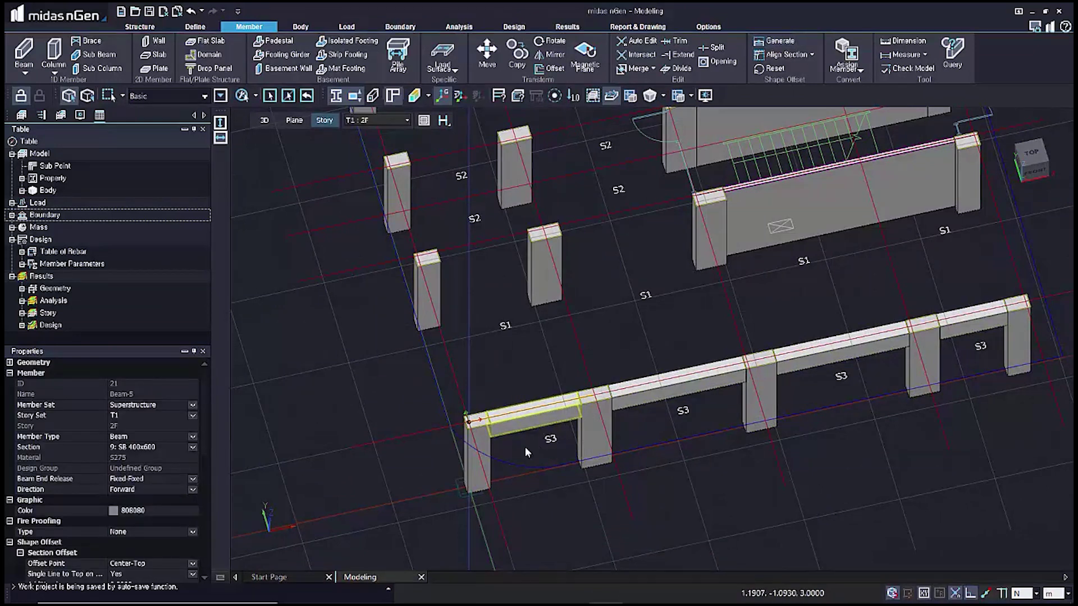
{"action": "scroll", "coordinate": [525, 447], "scroll_direction": "up", "scroll_amount": 3}
{"action": "left_click", "coordinate": [810, 395]}
{"action": "left_click", "coordinate": [775, 348]}
{"action": "middle_click_drag", "start_coordinate": [781, 425], "coordinate": [430, 484]}
{"action": "left_click_drag", "start_coordinate": [732, 386], "coordinate": [678, 283]}
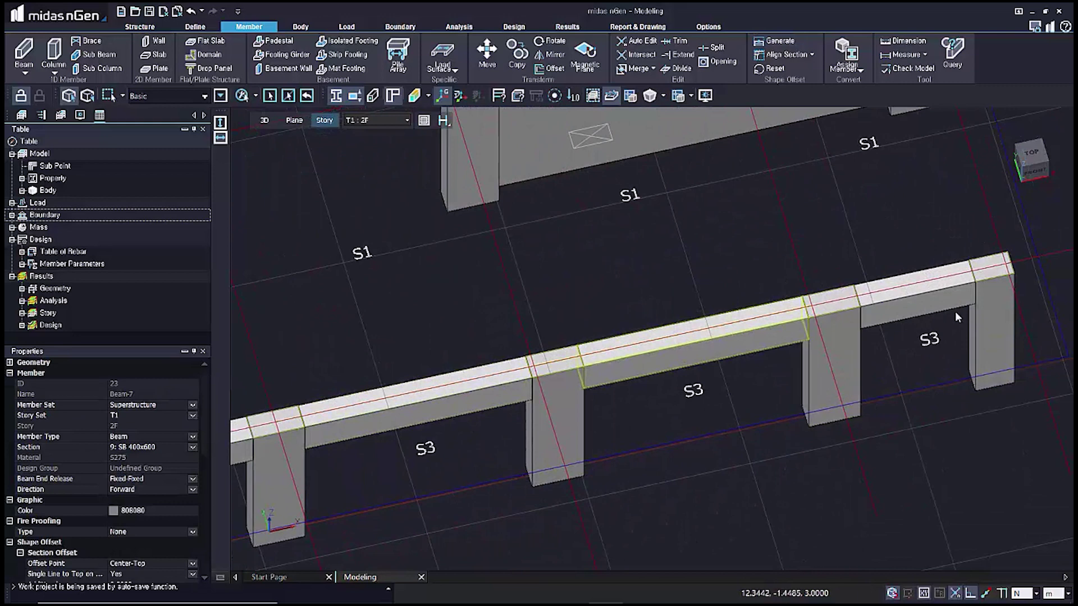
{"action": "left_click_drag", "start_coordinate": [942, 344], "coordinate": [910, 257]}
{"action": "left_click_drag", "start_coordinate": [201, 408], "coordinate": [194, 525]}
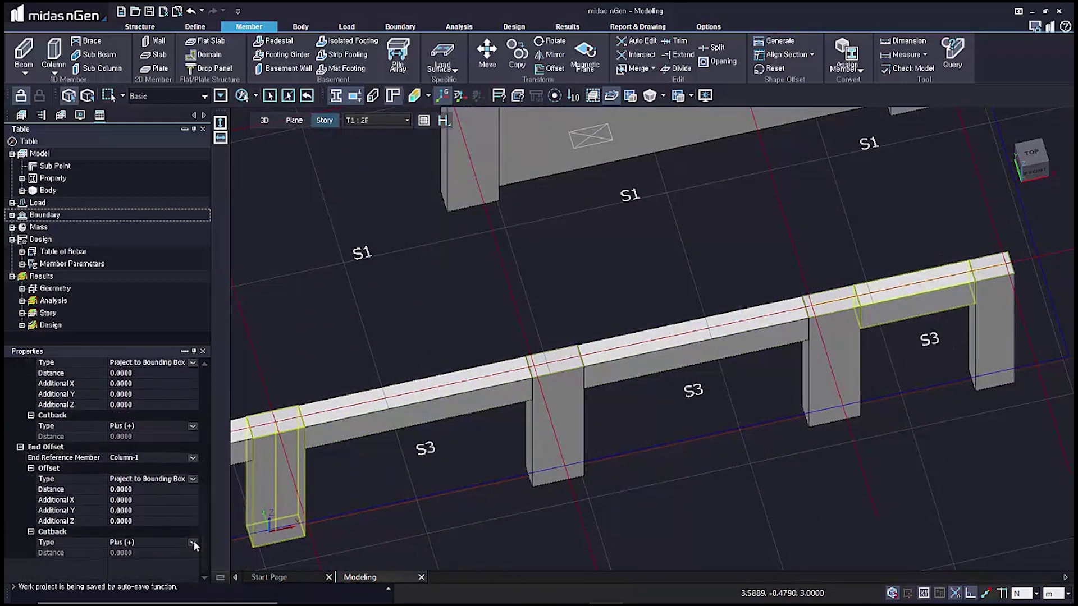
{"action": "left_click_drag", "start_coordinate": [204, 539], "coordinate": [210, 411]}
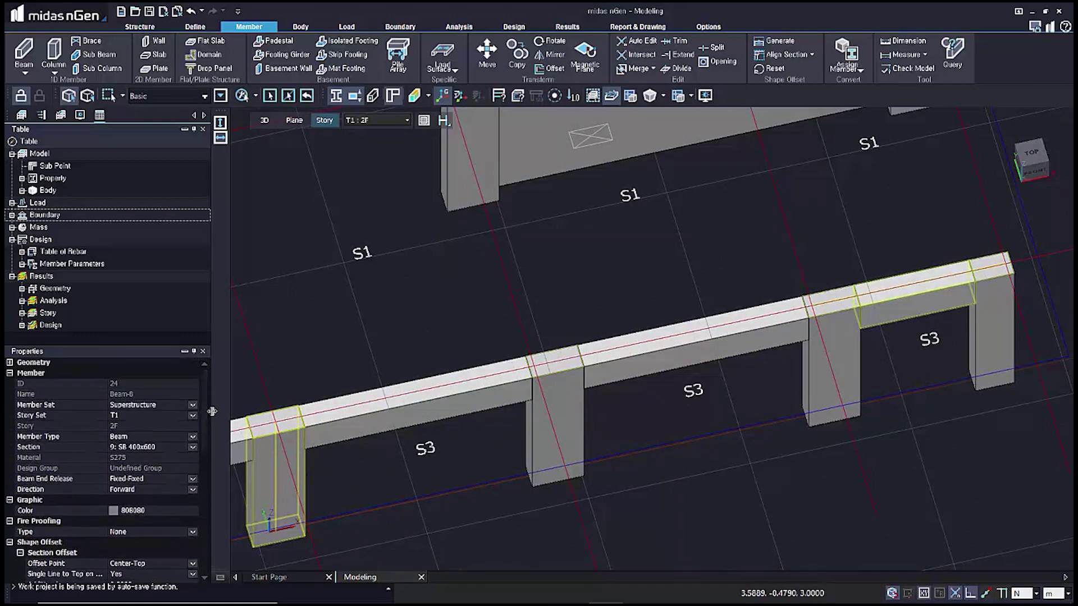
{"action": "left_click", "coordinate": [793, 525]}
{"action": "scroll", "coordinate": [718, 514], "scroll_direction": "down", "scroll_amount": 4}
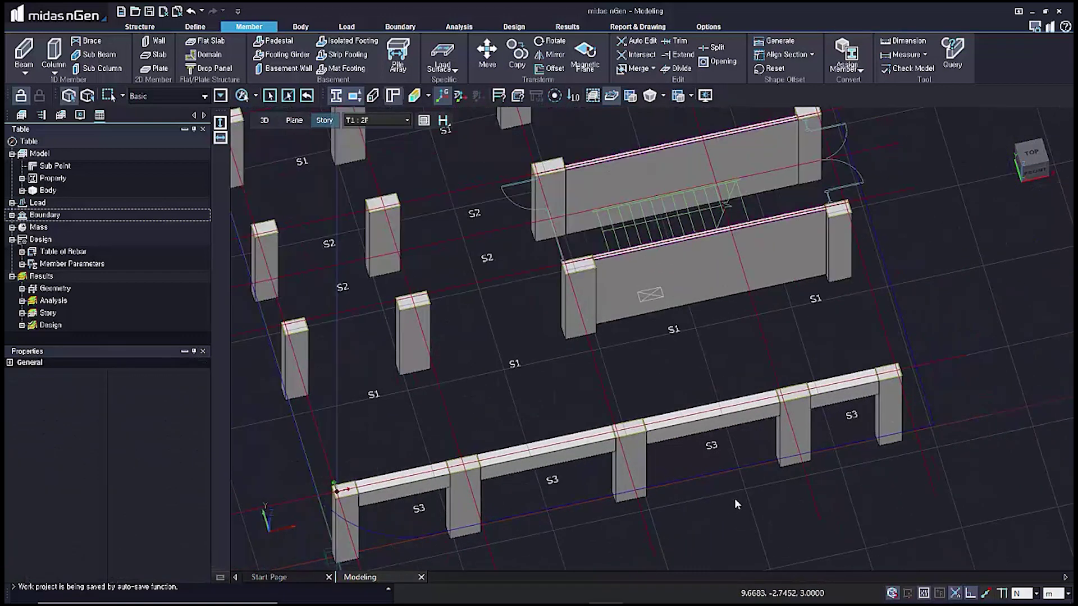
- Create a T150 (C30/37) flat slab over the rear row of S1 bays, out to the traced outer slab edges
{"action": "scroll", "coordinate": [736, 504], "scroll_direction": "down", "scroll_amount": 2}
{"action": "middle_click_drag", "start_coordinate": [737, 513], "coordinate": [800, 505]}
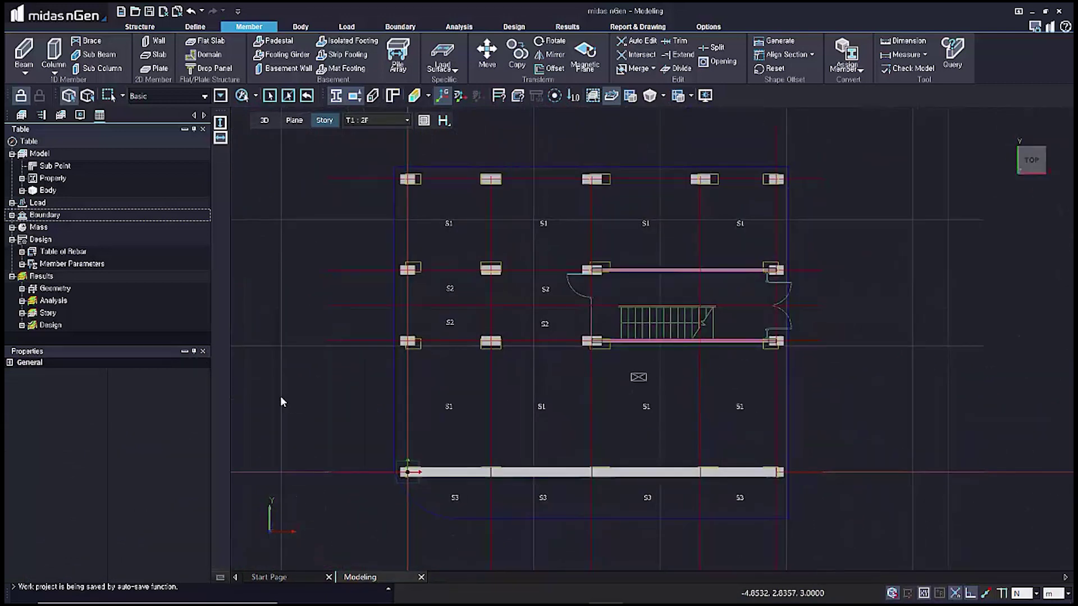
{"action": "left_click", "coordinate": [210, 41]}
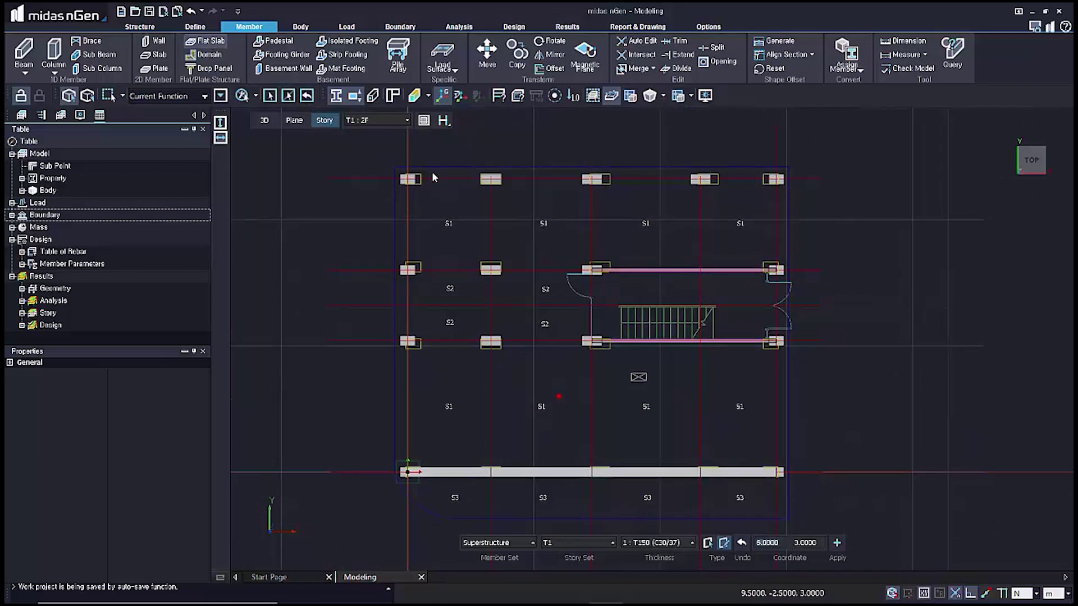
{"action": "scroll", "coordinate": [426, 275], "scroll_direction": "up", "scroll_amount": 1}
{"action": "scroll", "coordinate": [423, 272], "scroll_direction": "up", "scroll_amount": 3}
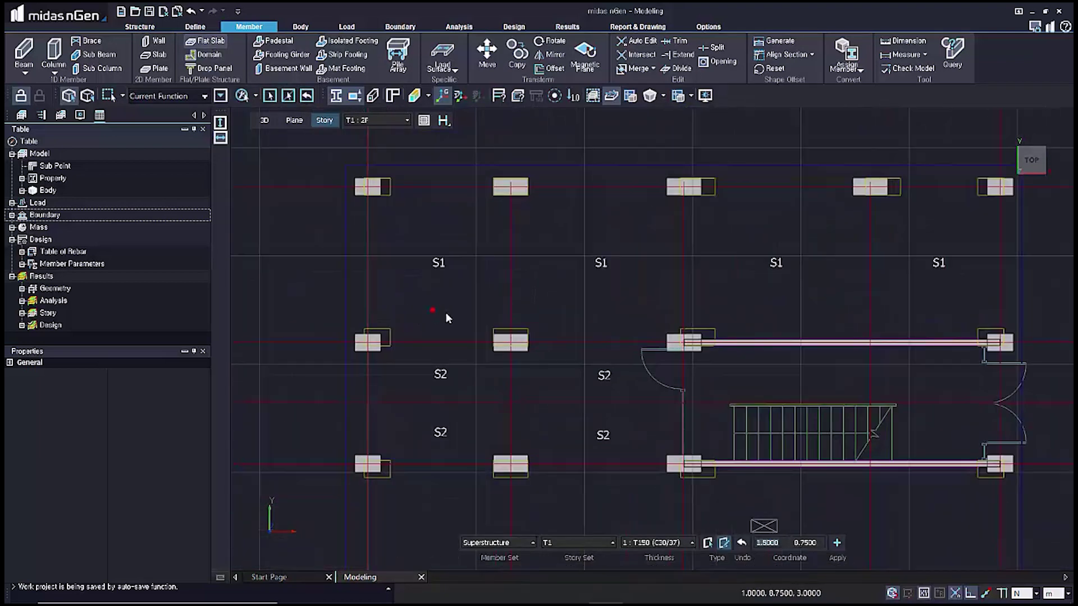
{"action": "middle_click_drag", "start_coordinate": [430, 387], "coordinate": [429, 405]}
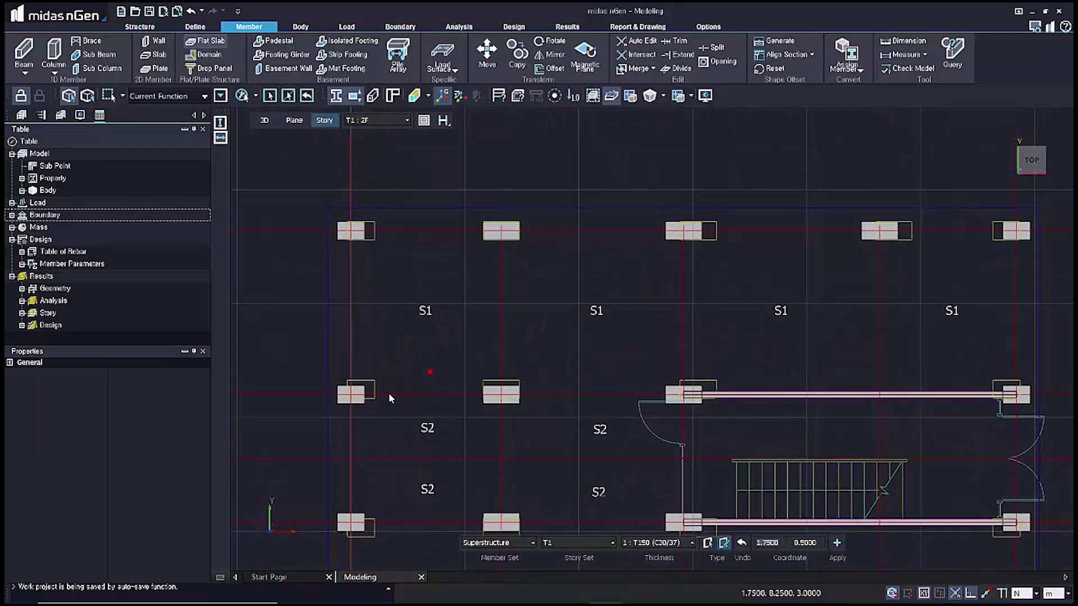
{"action": "left_click", "coordinate": [334, 397]}
{"action": "middle_click_drag", "start_coordinate": [849, 408], "coordinate": [718, 411]}
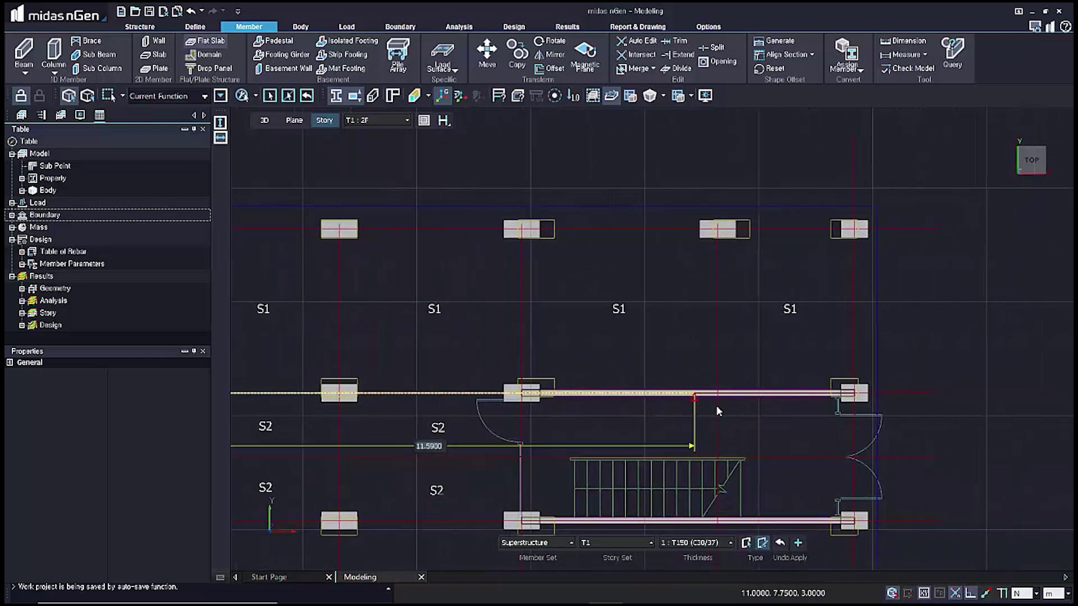
{"action": "left_click", "coordinate": [879, 394]}
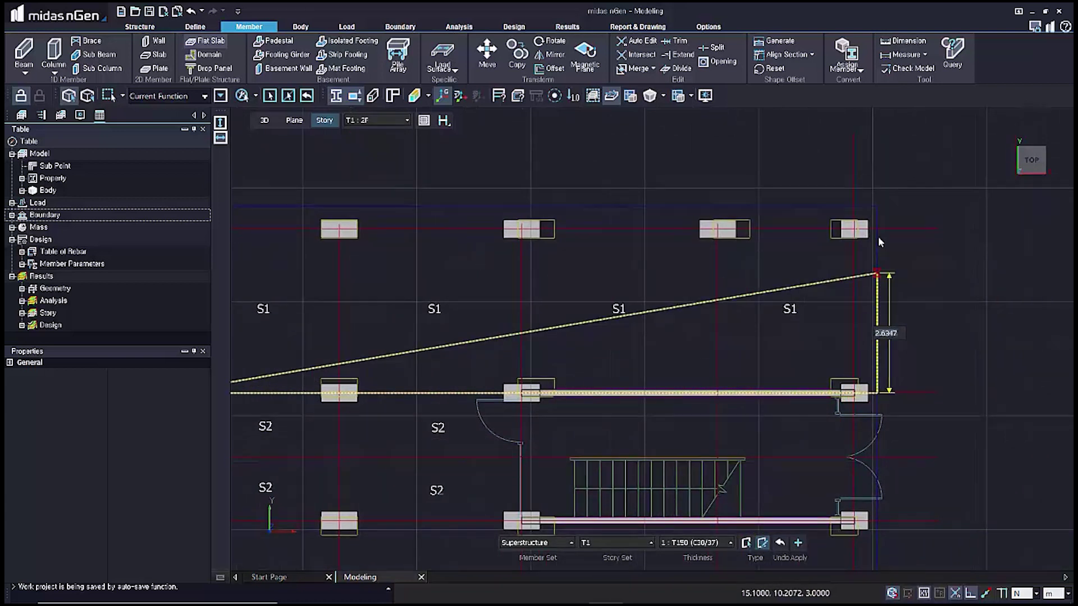
{"action": "left_click", "coordinate": [876, 207]}
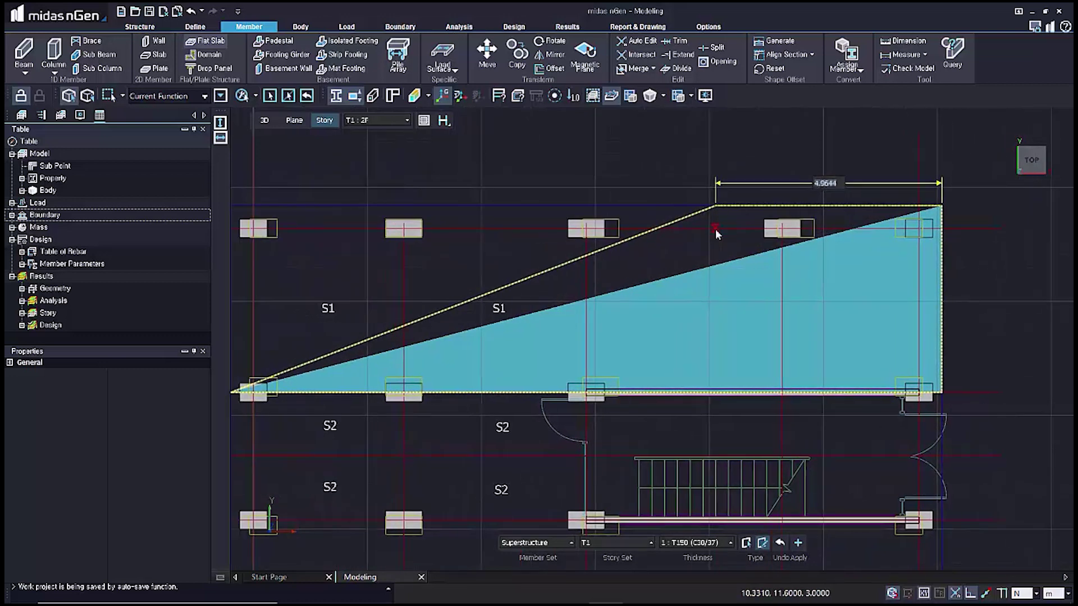
{"action": "middle_click_drag", "start_coordinate": [457, 255], "coordinate": [564, 260]}
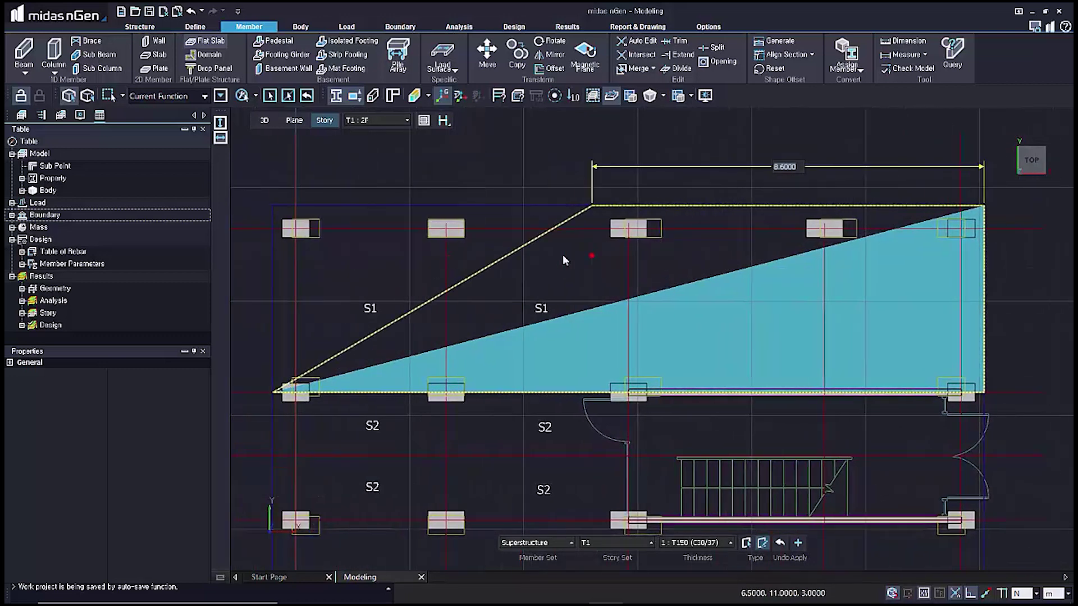
{"action": "left_click", "coordinate": [274, 207]}
{"action": "left_click", "coordinate": [276, 208]}
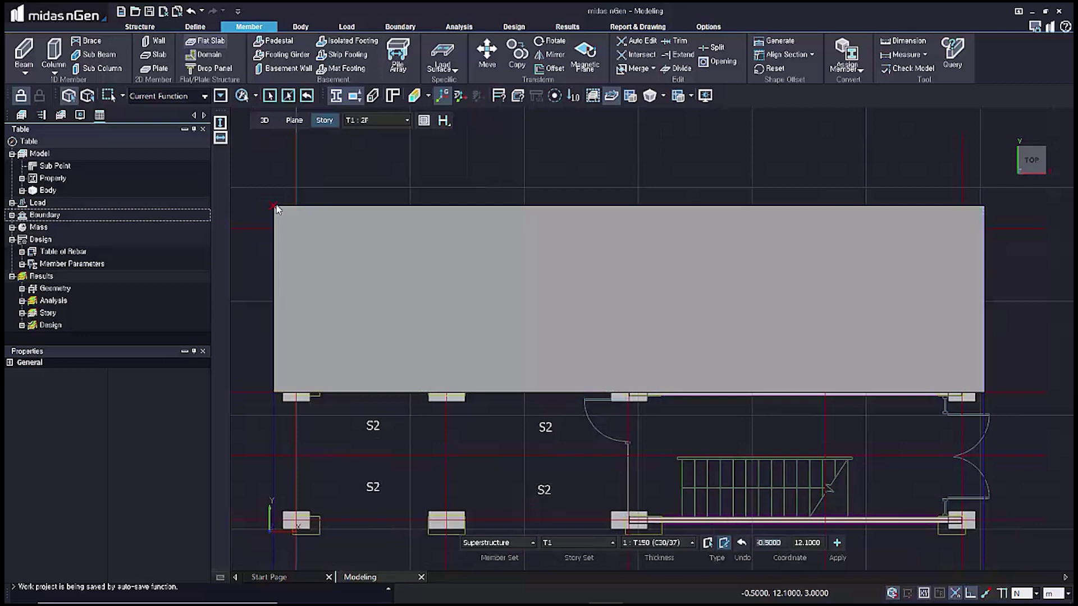
{"action": "middle_click_drag", "start_coordinate": [392, 489], "coordinate": [393, 339]}
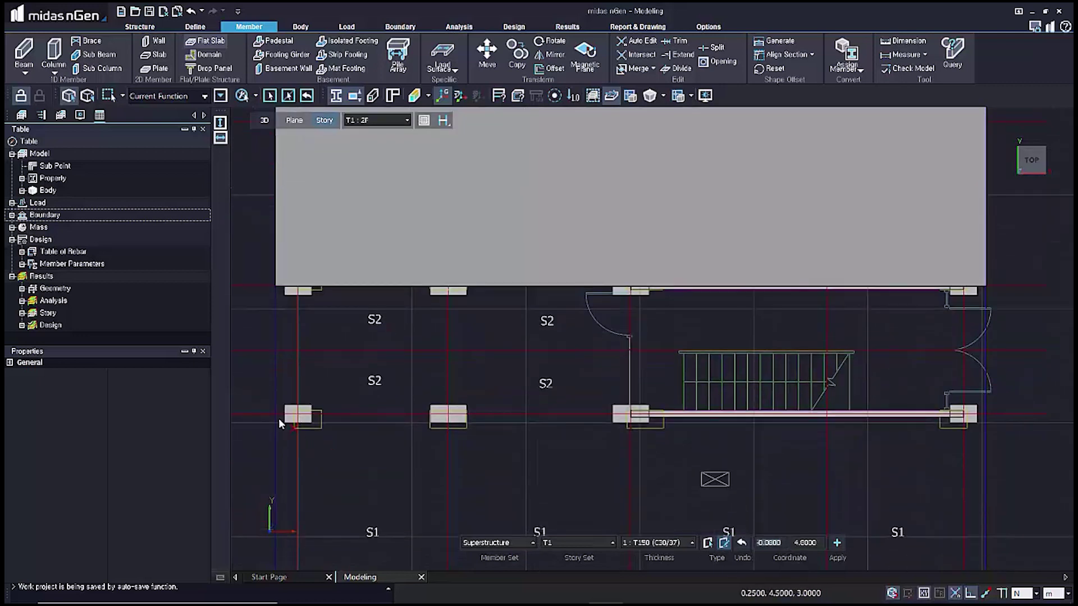
{"action": "left_click", "coordinate": [276, 414]}
{"action": "left_click", "coordinate": [987, 416]}
{"action": "left_click", "coordinate": [987, 287]}
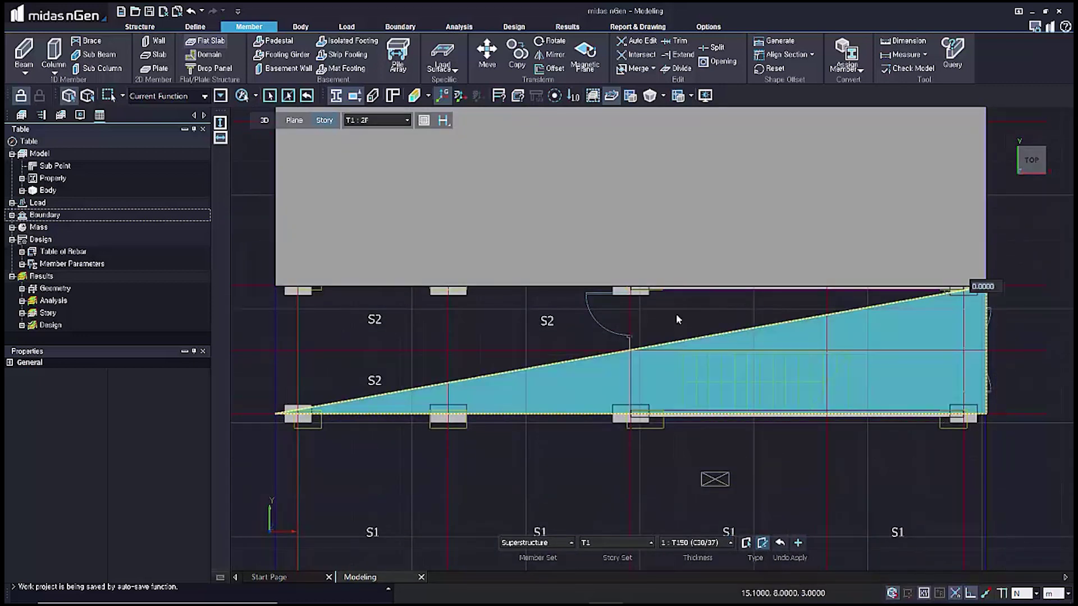
{"action": "left_click", "coordinate": [271, 286]}
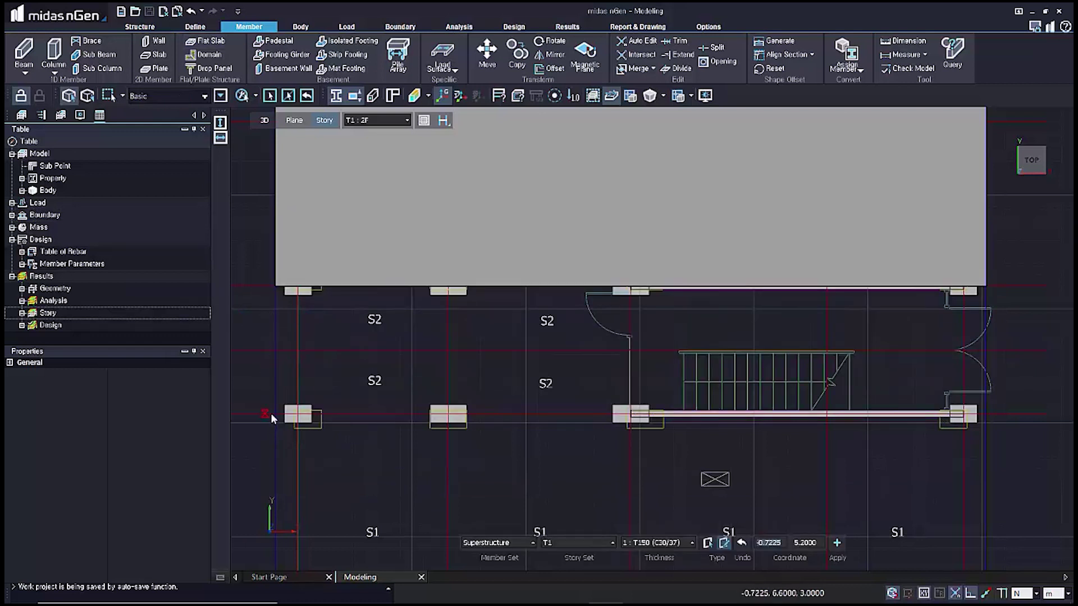
- Create a T150 flat slab over the middle strip with the S2 bays and stair, between the two wall gridlines
{"action": "left_click", "coordinate": [276, 414]}
{"action": "left_click", "coordinate": [988, 416]}
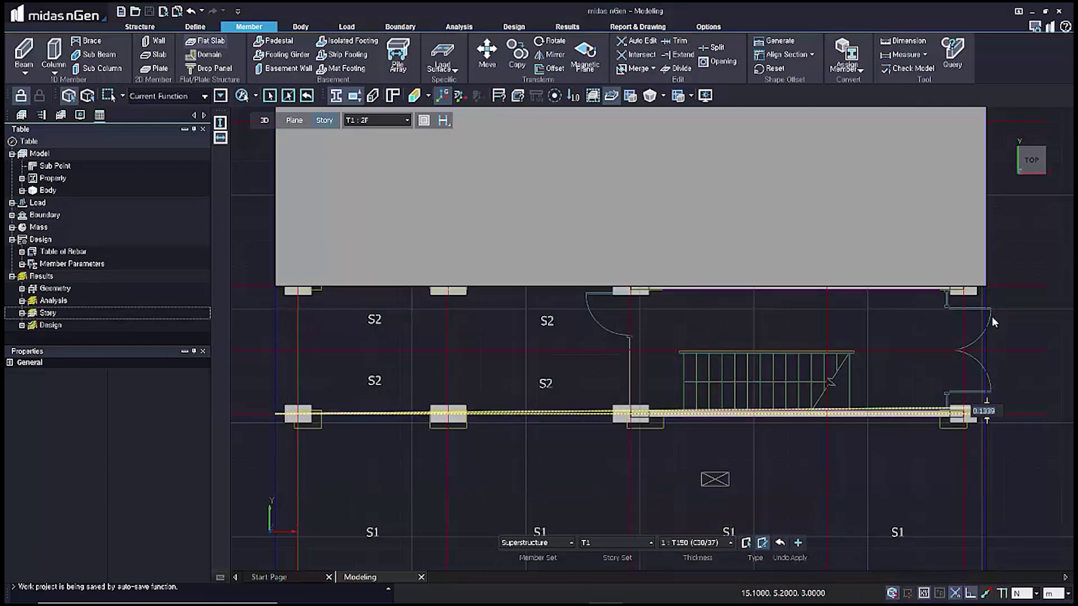
{"action": "left_click", "coordinate": [987, 288]}
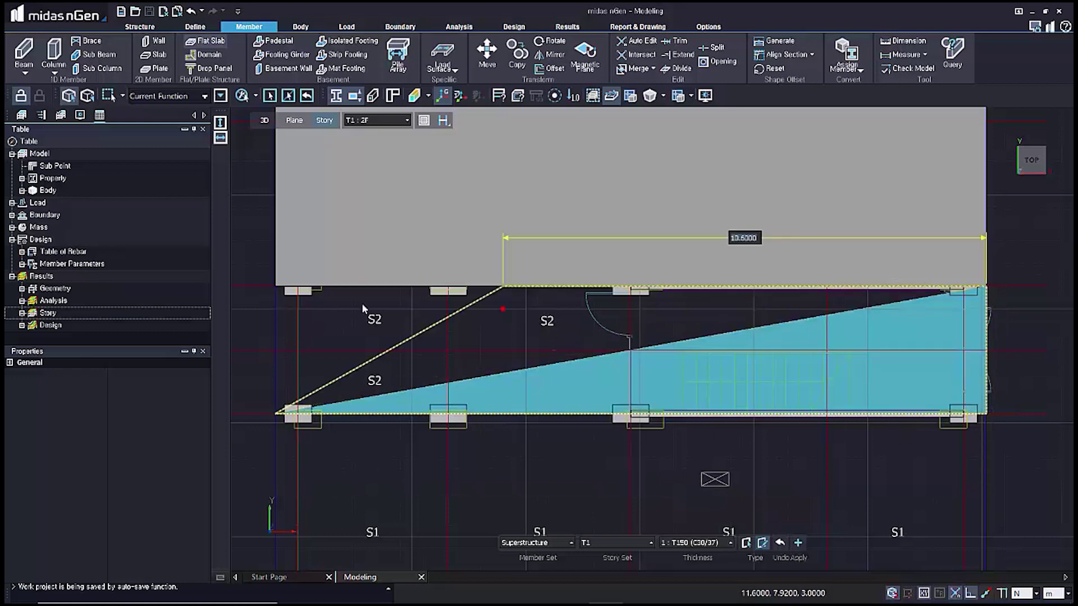
{"action": "left_click", "coordinate": [275, 288]}
- Create a T150 flat slab over the front S1 bays, from the lower wall gridline to the front beam line
{"action": "middle_click_drag", "start_coordinate": [409, 540], "coordinate": [410, 391]}
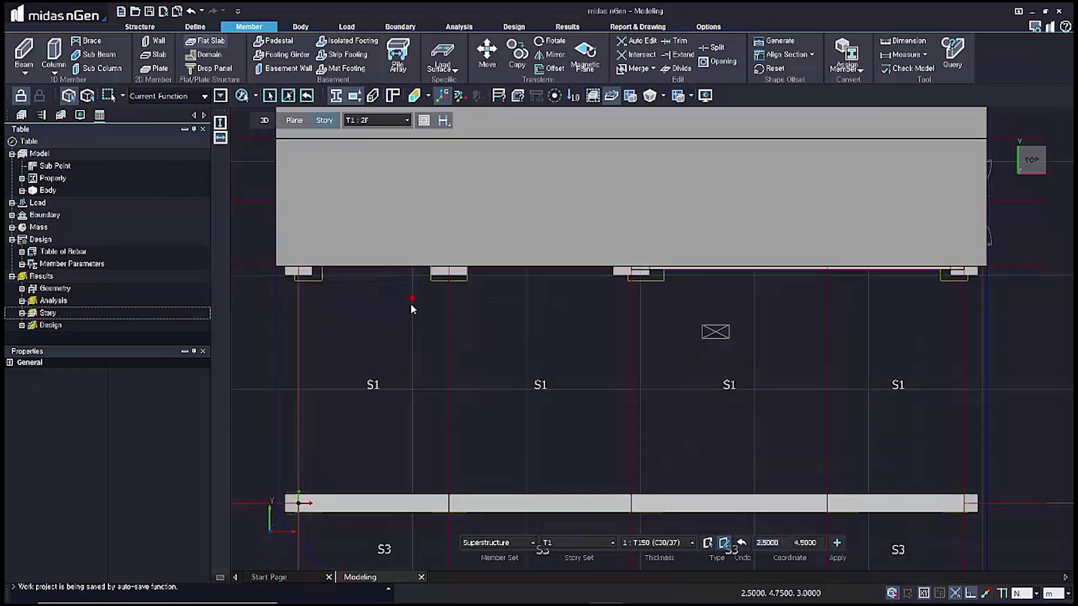
{"action": "left_click", "coordinate": [275, 503]}
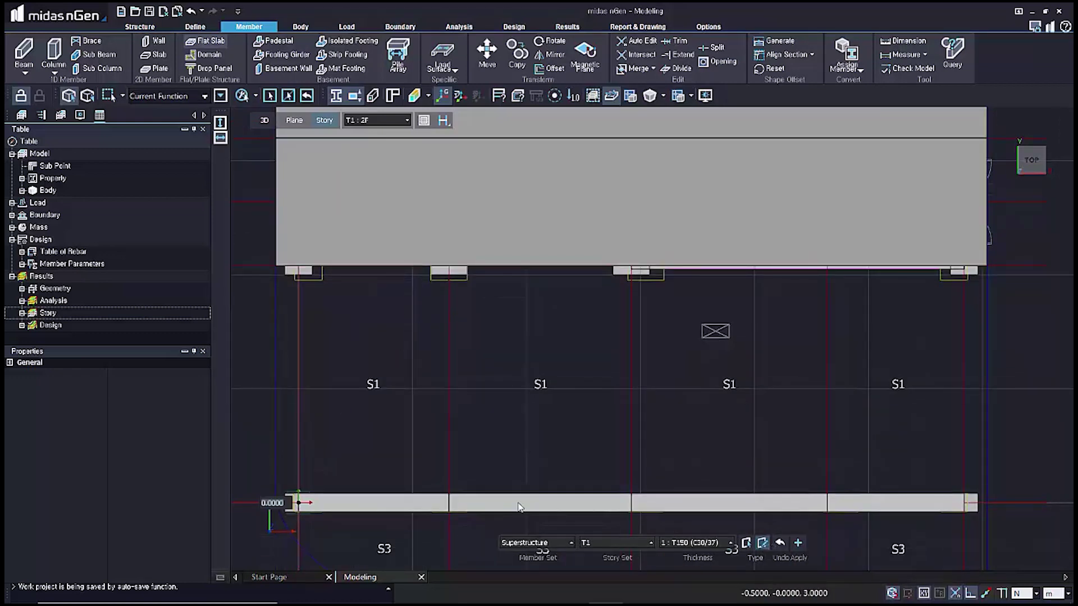
{"action": "left_click", "coordinate": [985, 501]}
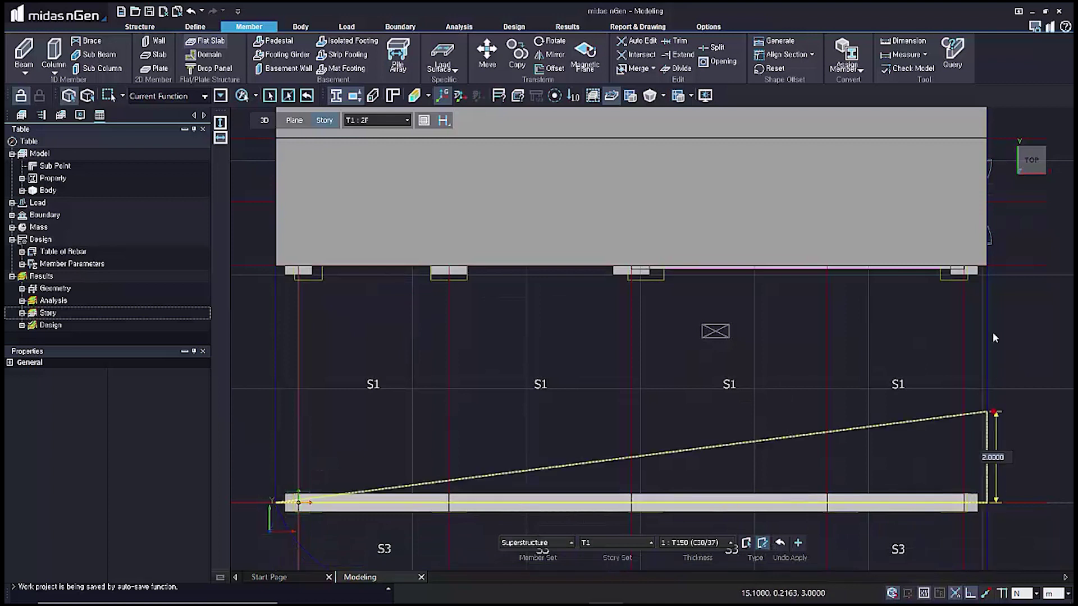
{"action": "left_click", "coordinate": [986, 267]}
{"action": "left_click", "coordinate": [276, 266]}
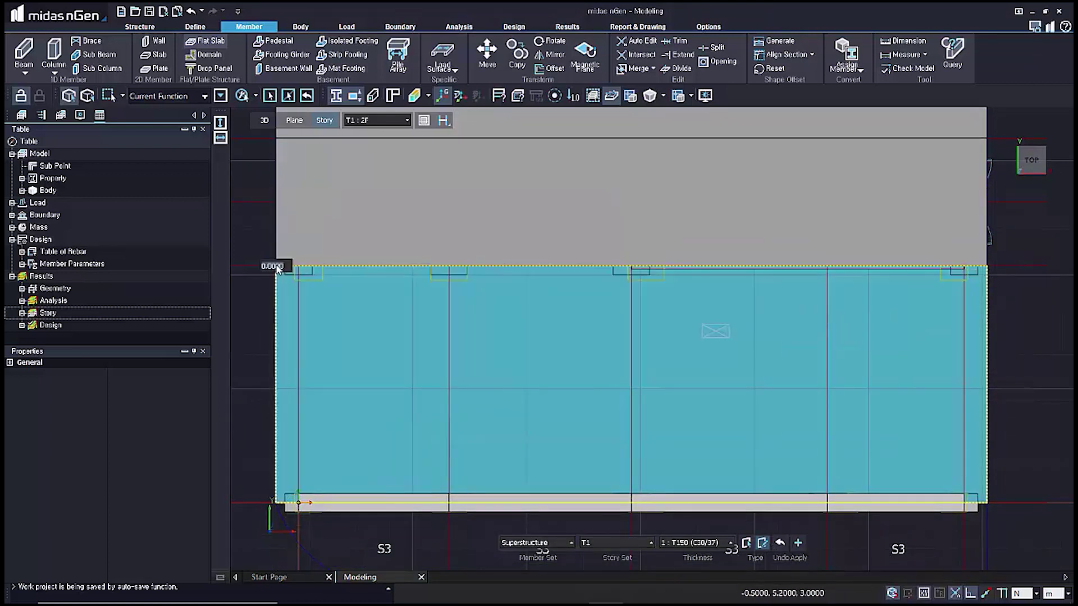
{"action": "key", "text": "Return"}
- Create an 11.8 m long T150 flat slab over the three straight-edged S3 bays in front of the front beams
{"action": "middle_click_drag", "start_coordinate": [395, 346], "coordinate": [394, 270]}
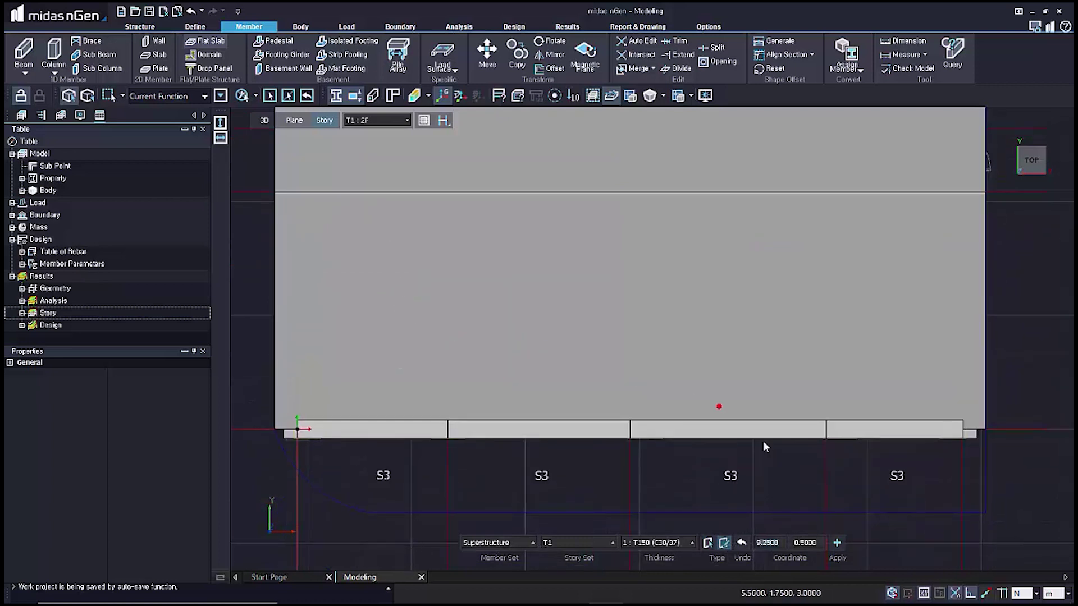
{"action": "middle_click_drag", "start_coordinate": [703, 434], "coordinate": [676, 404]}
{"action": "left_click", "coordinate": [422, 482]}
{"action": "left_click", "coordinate": [958, 481]}
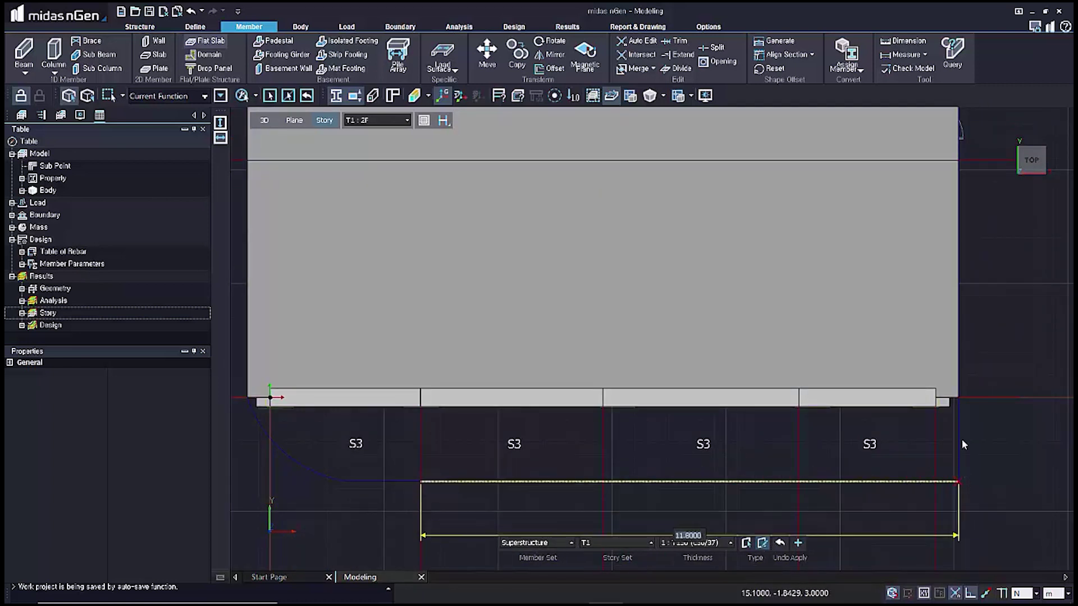
{"action": "left_click", "coordinate": [958, 398]}
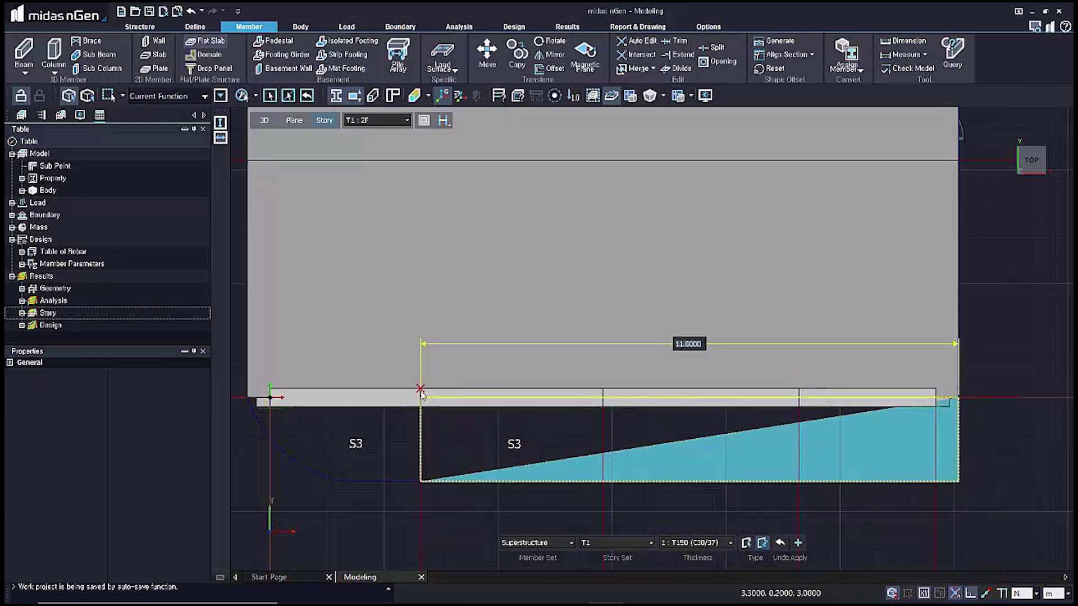
{"action": "left_click", "coordinate": [422, 394]}
{"action": "key", "text": "Return"}
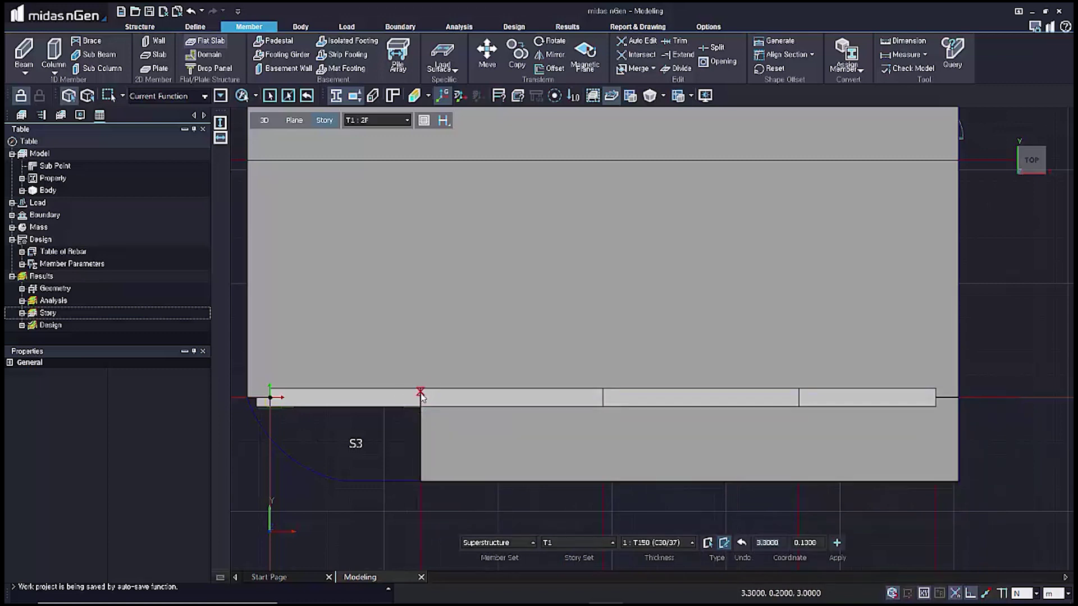
- Sketch a center-based arc tracing the rounded edge of the remaining S3 corner bay
{"action": "scroll", "coordinate": [361, 465], "scroll_direction": "up", "scroll_amount": 2}
{"action": "left_click", "coordinate": [301, 26]}
{"action": "left_click", "coordinate": [120, 42]}
{"action": "left_click", "coordinate": [112, 53]}
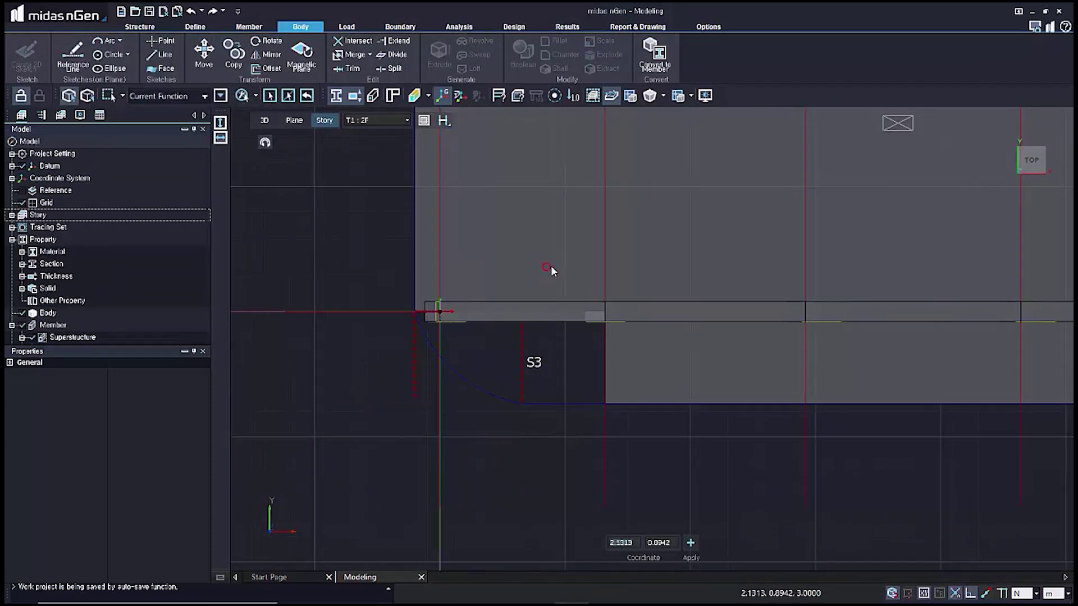
{"action": "left_click", "coordinate": [551, 265]}
{"action": "left_click", "coordinate": [416, 313]}
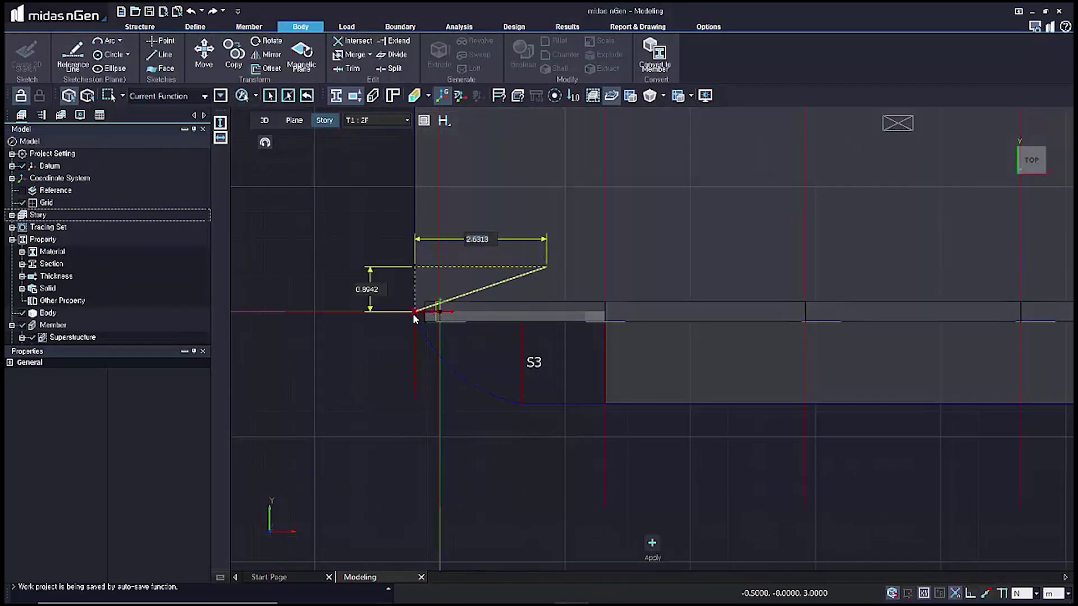
{"action": "left_click", "coordinate": [521, 403]}
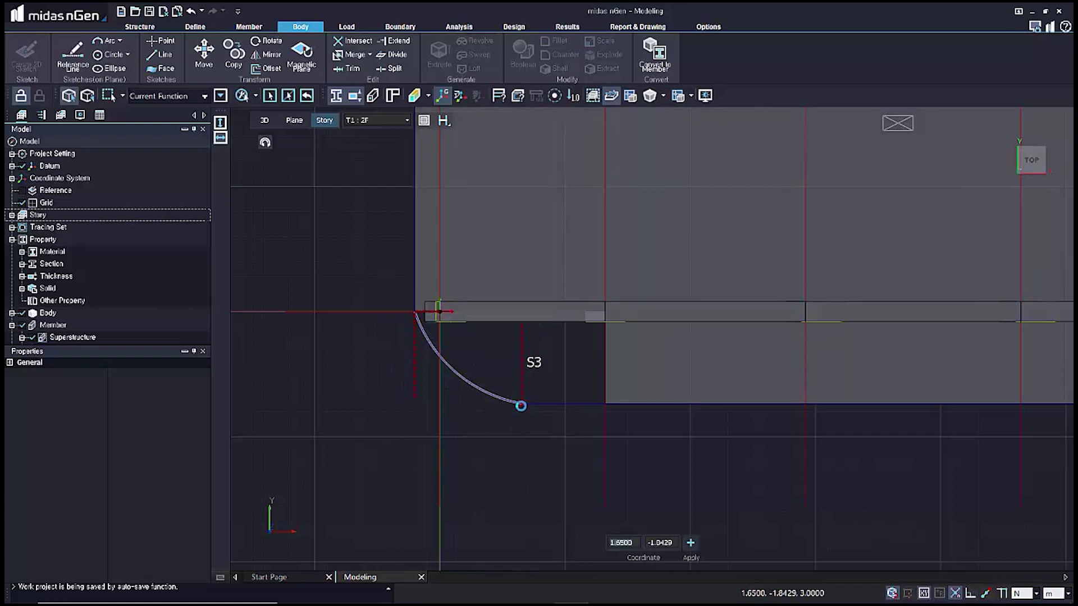
- Sketch lines from the arc's lower end along the outer edge, adjacent slab edge and front gridline to close the outline
{"action": "left_click", "coordinate": [161, 55]}
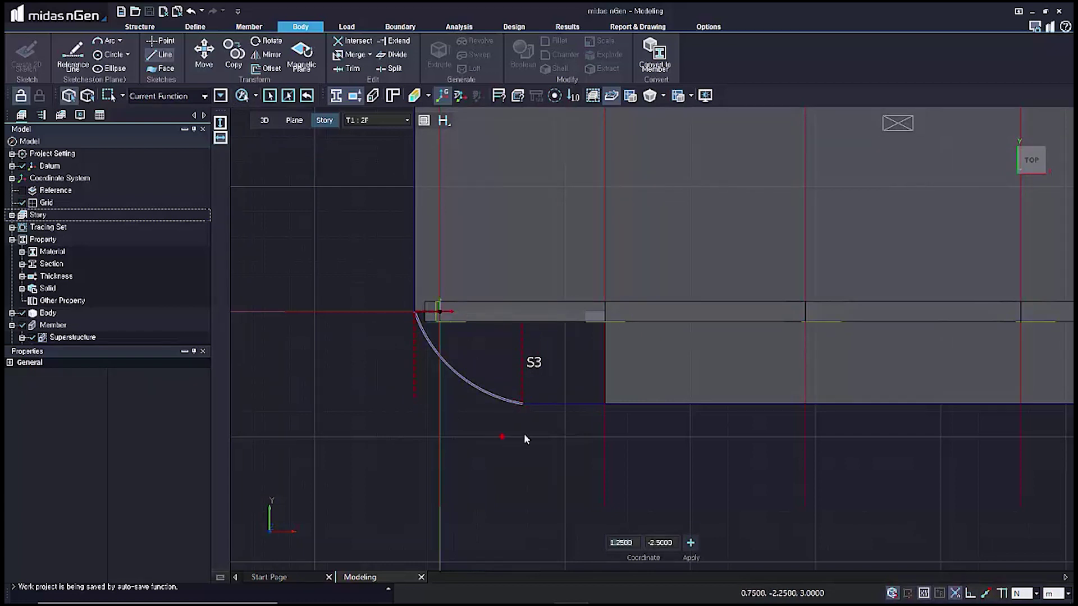
{"action": "left_click", "coordinate": [522, 404]}
{"action": "left_click", "coordinate": [604, 403]}
{"action": "left_click", "coordinate": [605, 313]}
{"action": "left_click", "coordinate": [415, 312]}
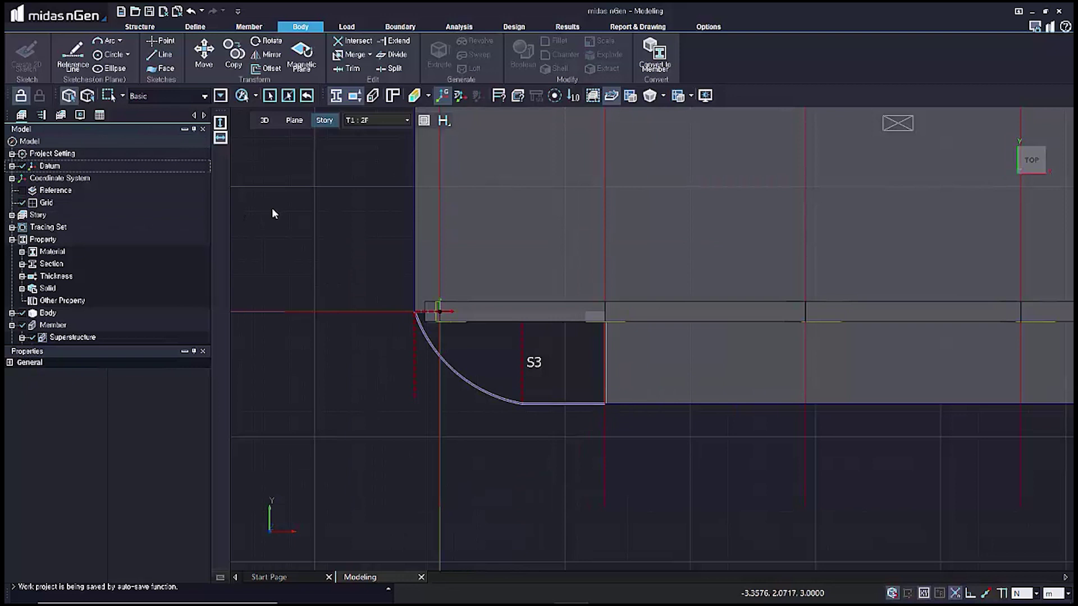
- Create a face from the closed arc and line outline of the S3 corner bay
{"action": "left_click", "coordinate": [170, 72]}
{"action": "left_click", "coordinate": [588, 542]}
{"action": "left_click_drag", "start_coordinate": [372, 266], "coordinate": [658, 445]}
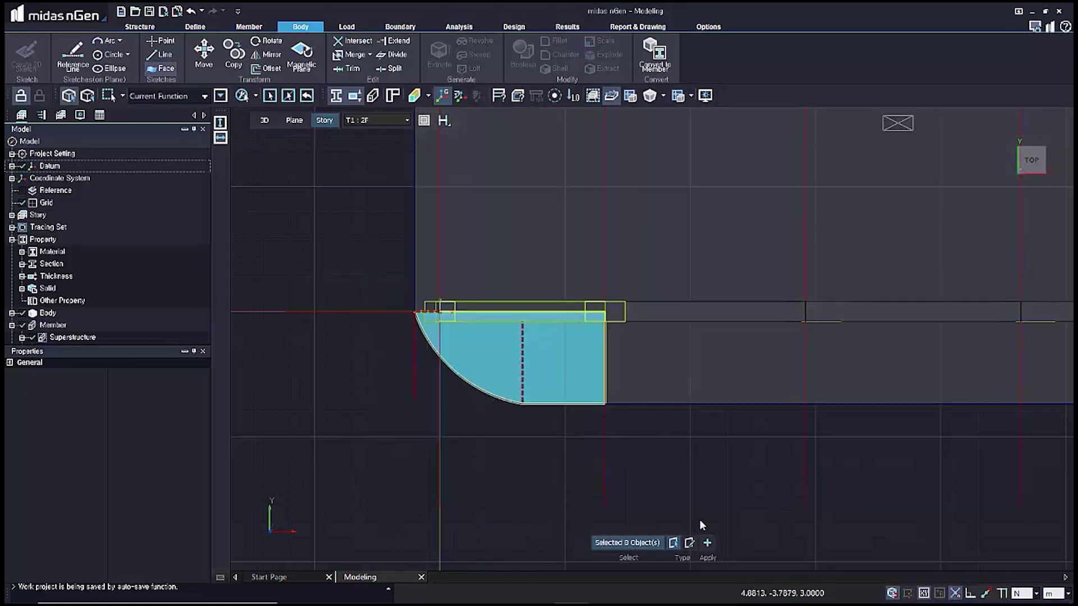
{"action": "left_click", "coordinate": [707, 543]}
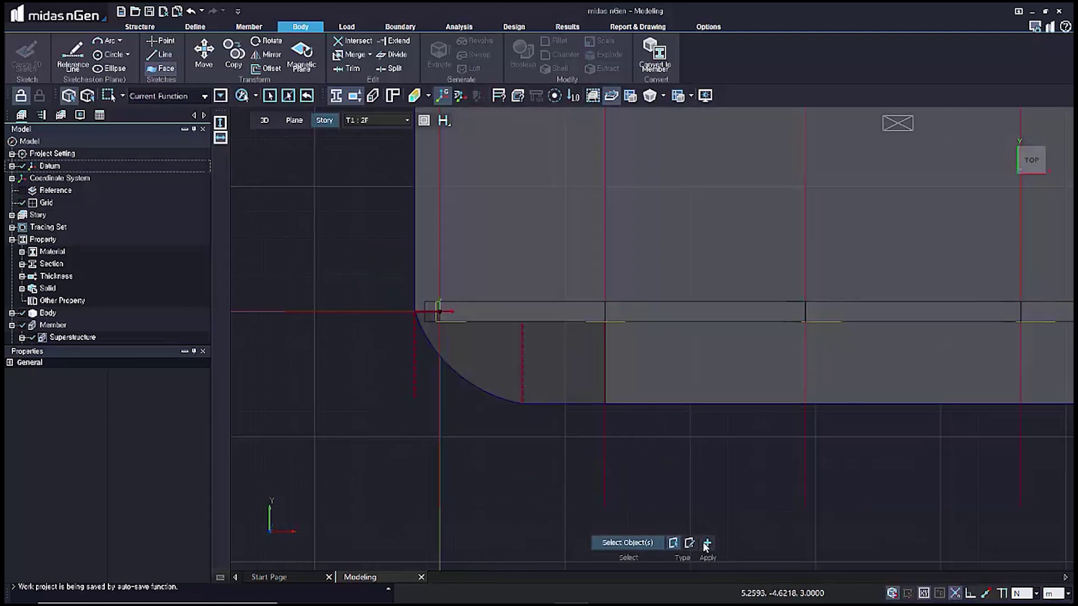
- Convert the rounded corner face into a Superstructure Flat Slab member with property T150
{"action": "left_click", "coordinate": [566, 370]}
{"action": "key", "text": "Escape"}
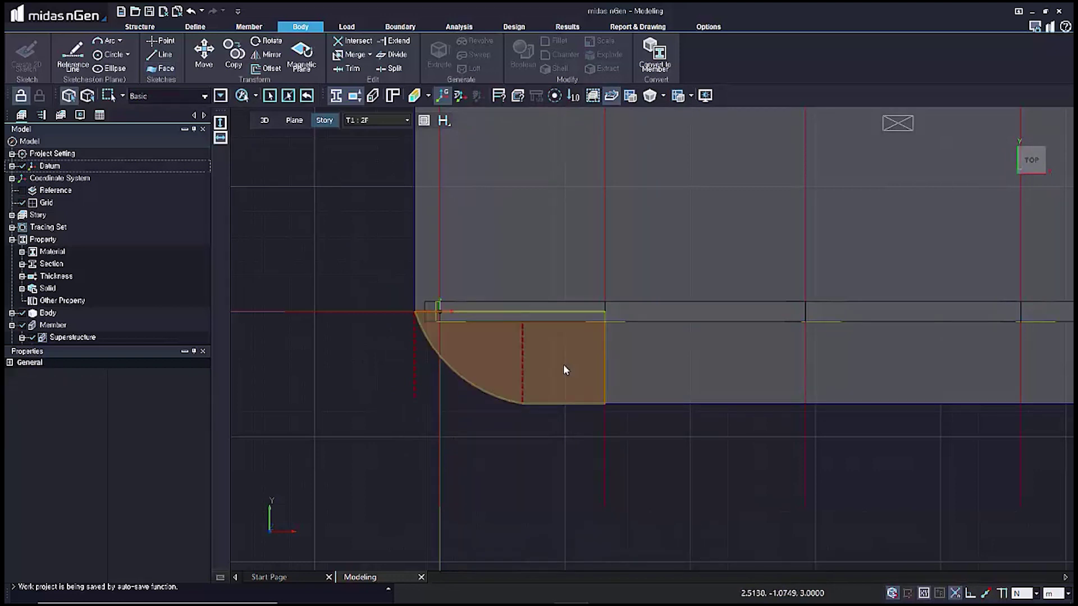
{"action": "left_click", "coordinate": [595, 236]}
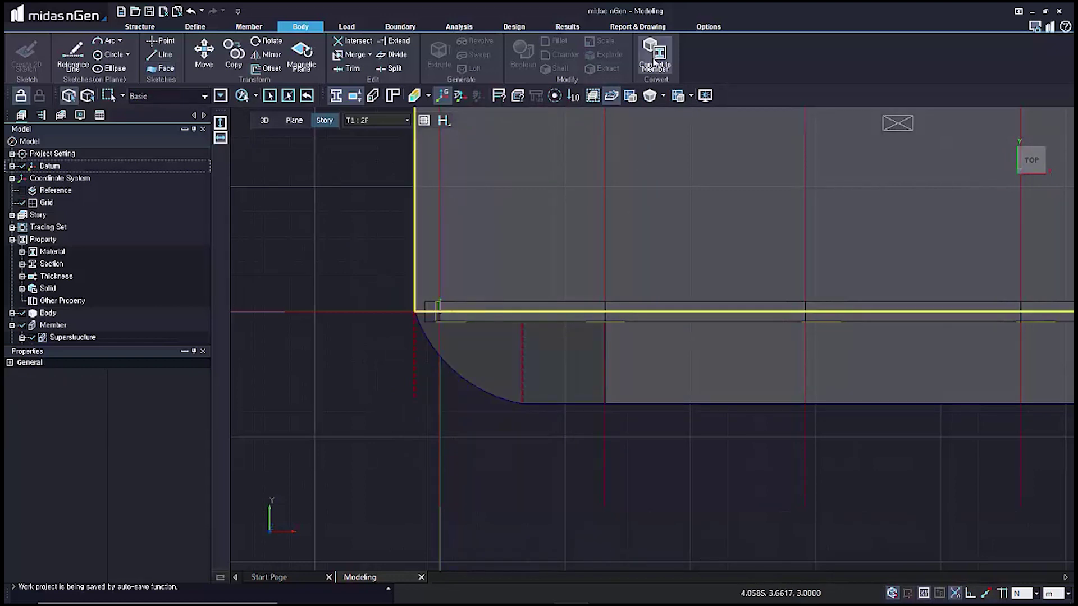
{"action": "left_click", "coordinate": [655, 53]}
{"action": "left_click", "coordinate": [62, 141]}
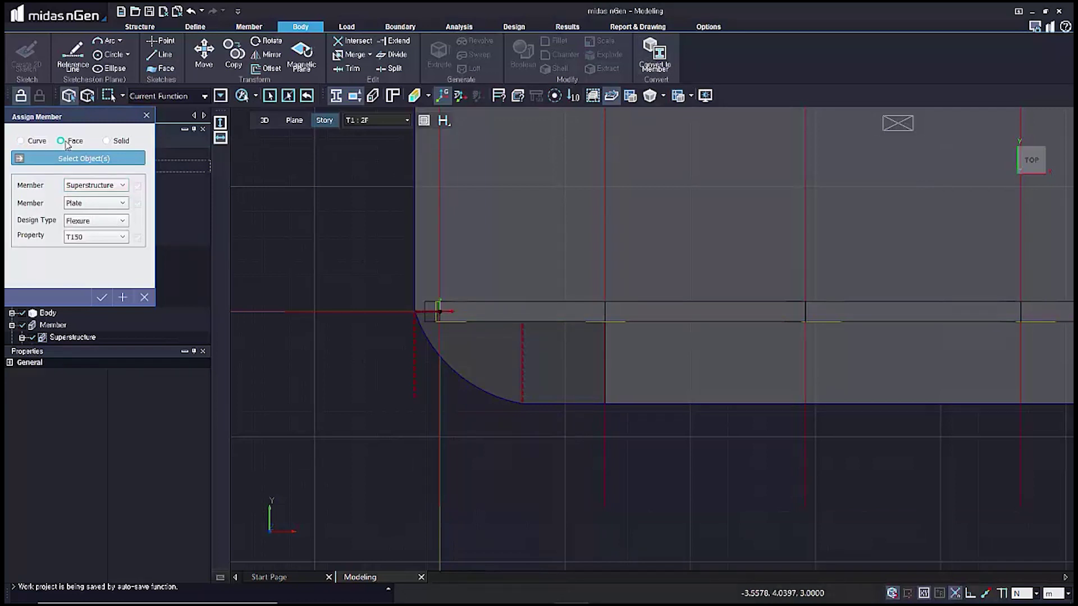
{"action": "left_click", "coordinate": [85, 209]}
{"action": "left_click", "coordinate": [89, 244]}
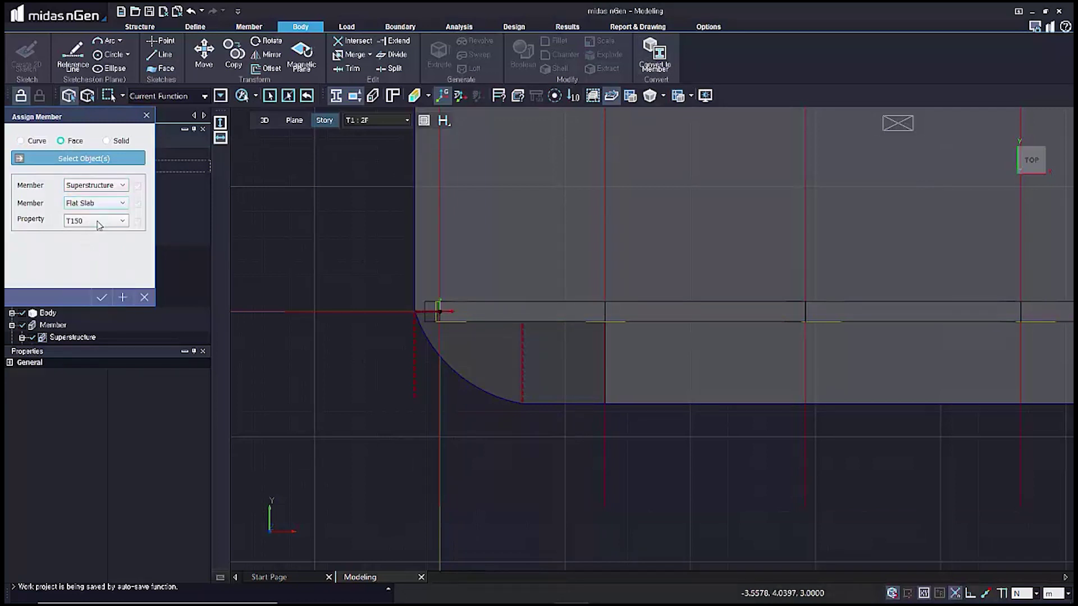
{"action": "left_click", "coordinate": [491, 369]}
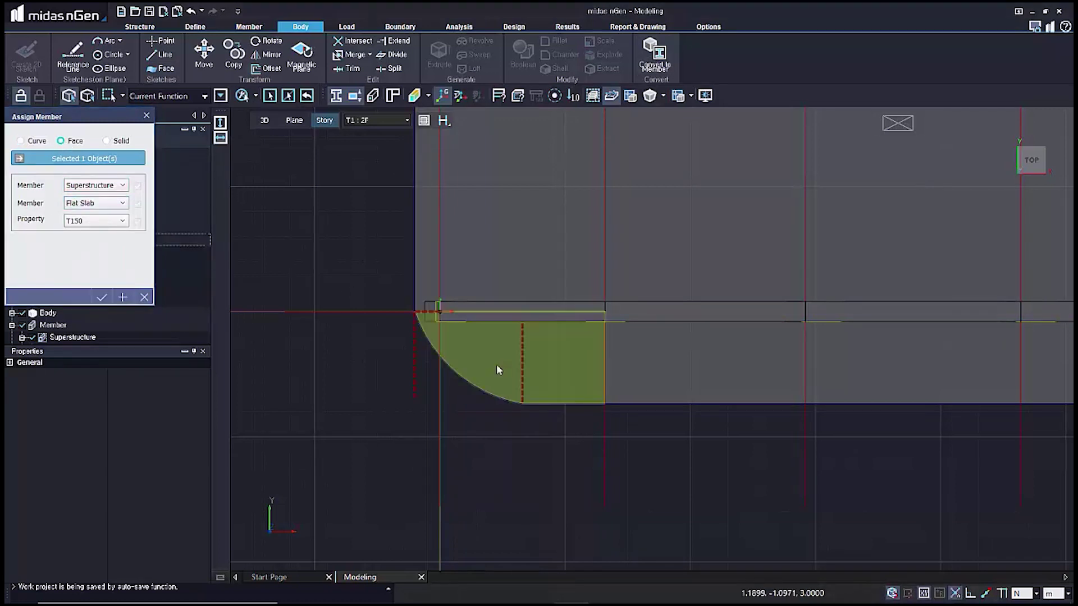
{"action": "left_click", "coordinate": [101, 298]}
- Toggle the Transparent view option for the model display on the 2F story plan
{"action": "left_click", "coordinate": [706, 96]}
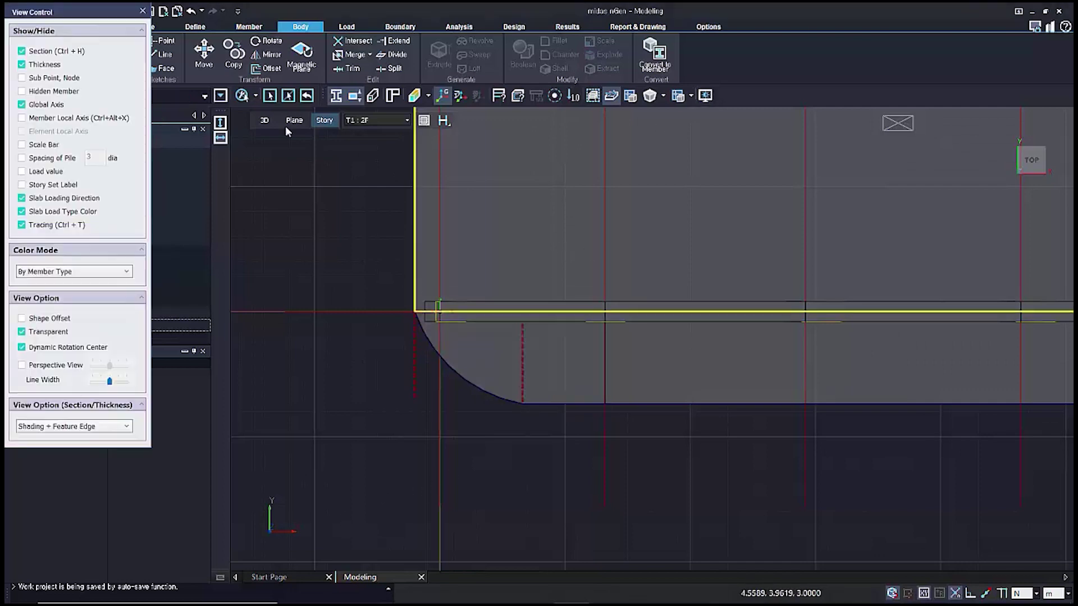
{"action": "left_click", "coordinate": [21, 332]}
{"action": "key", "text": "Escape"}
{"action": "scroll", "coordinate": [343, 396], "scroll_direction": "down", "scroll_amount": 6}
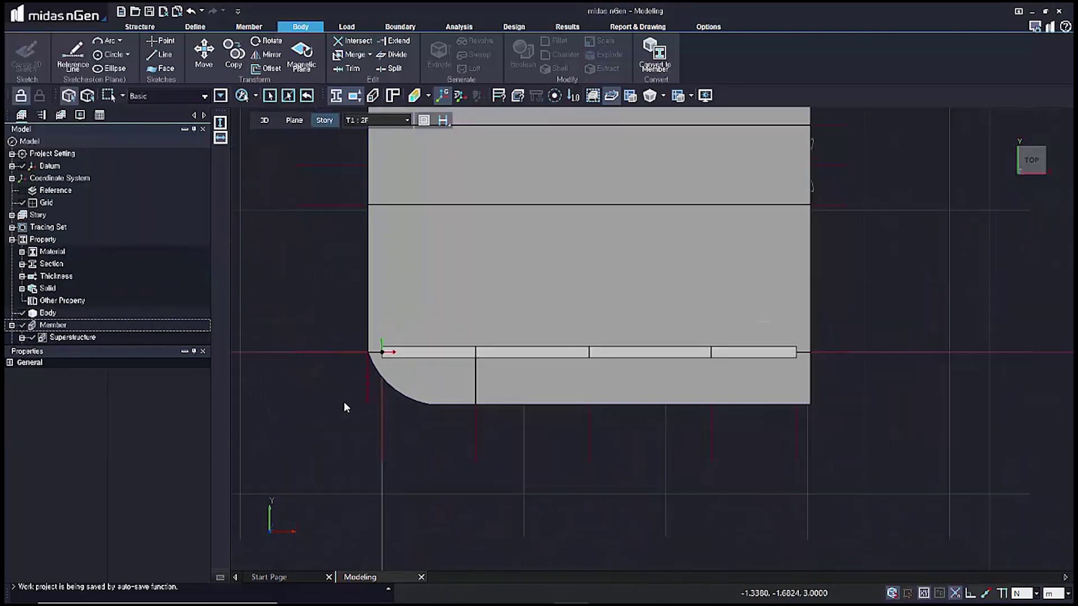
{"action": "scroll", "coordinate": [871, 495], "scroll_direction": "up", "scroll_amount": 3}
{"action": "scroll", "coordinate": [862, 513], "scroll_direction": "down", "scroll_amount": 3}
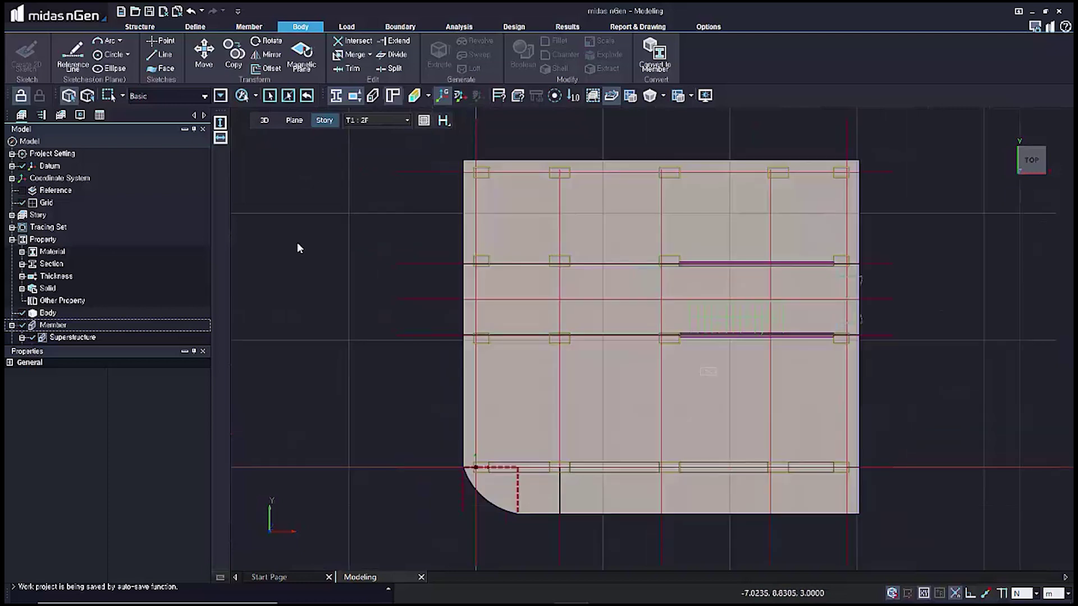
- Cut a rectangular opening in the 2F slab by tracing the four corners of the crossed rectangle below the stair on the plan
{"action": "scroll", "coordinate": [752, 378], "scroll_direction": "up", "scroll_amount": 5}
{"action": "scroll", "coordinate": [637, 382], "scroll_direction": "up", "scroll_amount": 2}
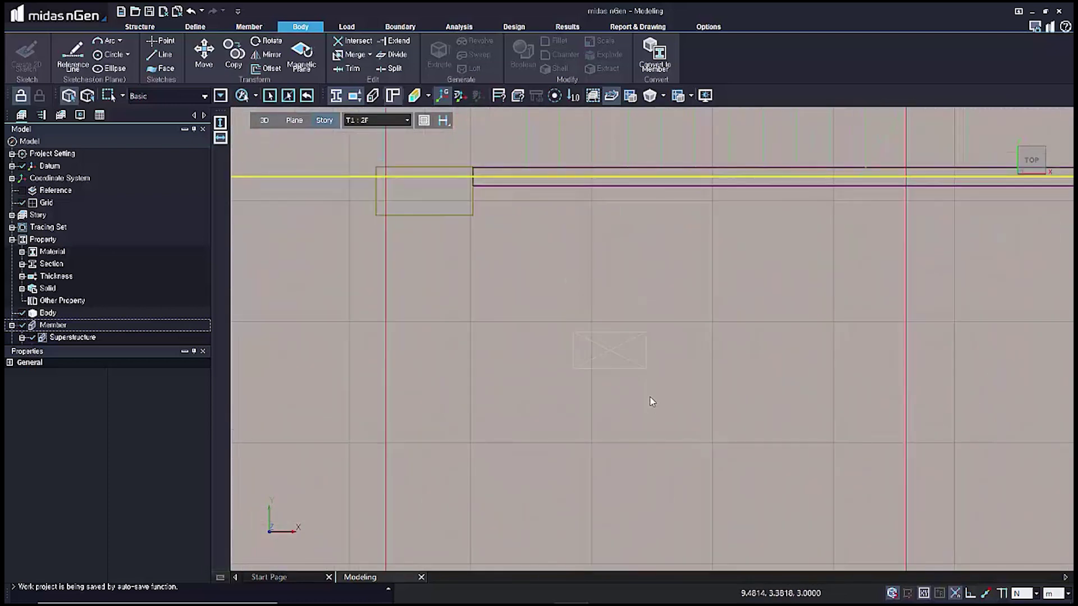
{"action": "left_click", "coordinate": [249, 26]}
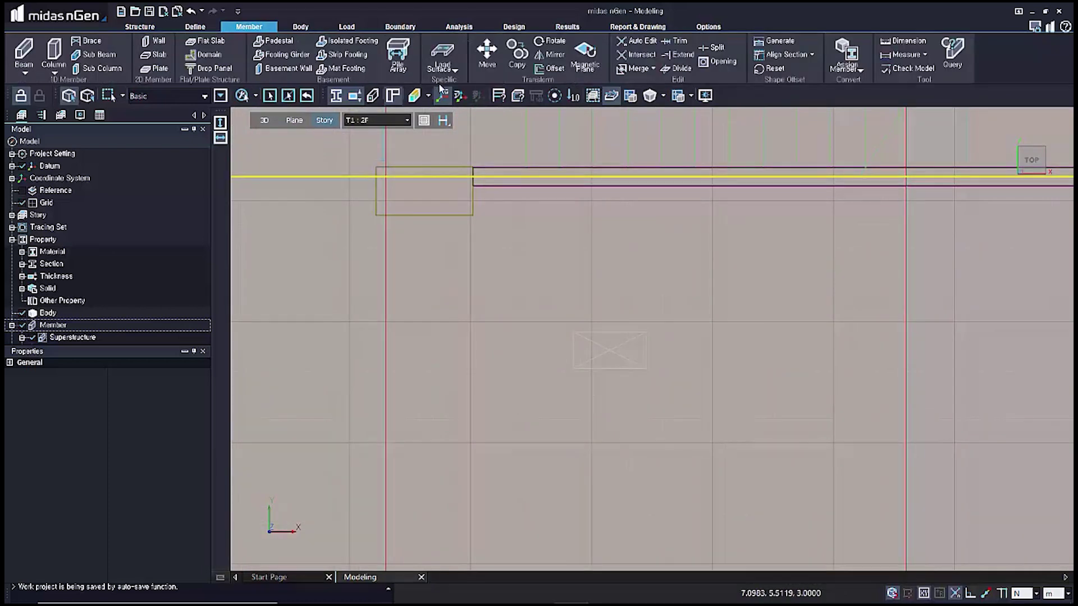
{"action": "left_click", "coordinate": [717, 63]}
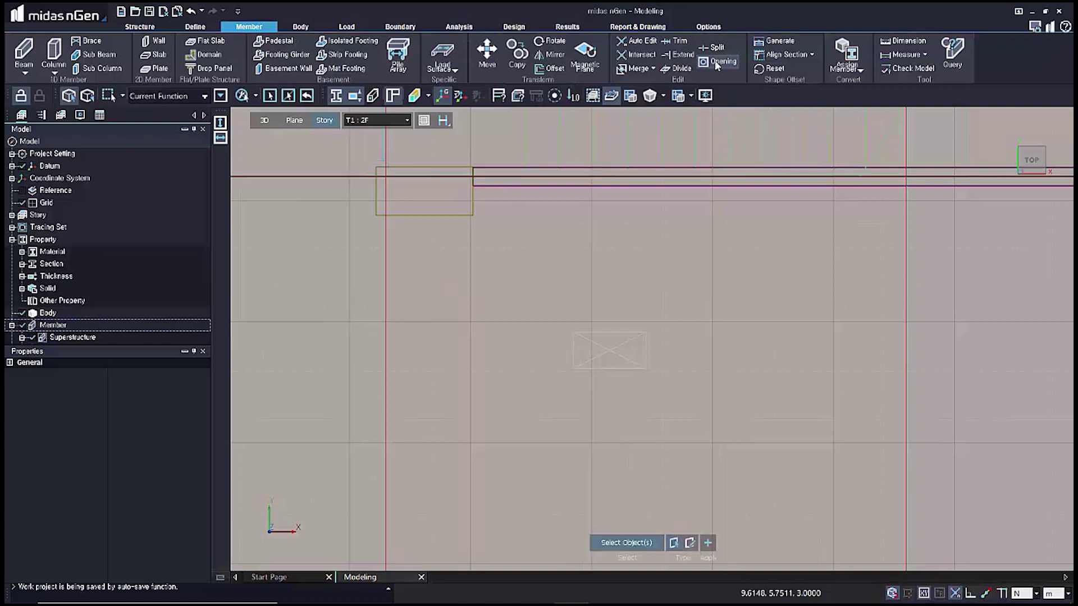
{"action": "left_click", "coordinate": [690, 543]}
{"action": "left_click", "coordinate": [573, 369]}
{"action": "left_click", "coordinate": [646, 369]}
{"action": "left_click", "coordinate": [647, 333]}
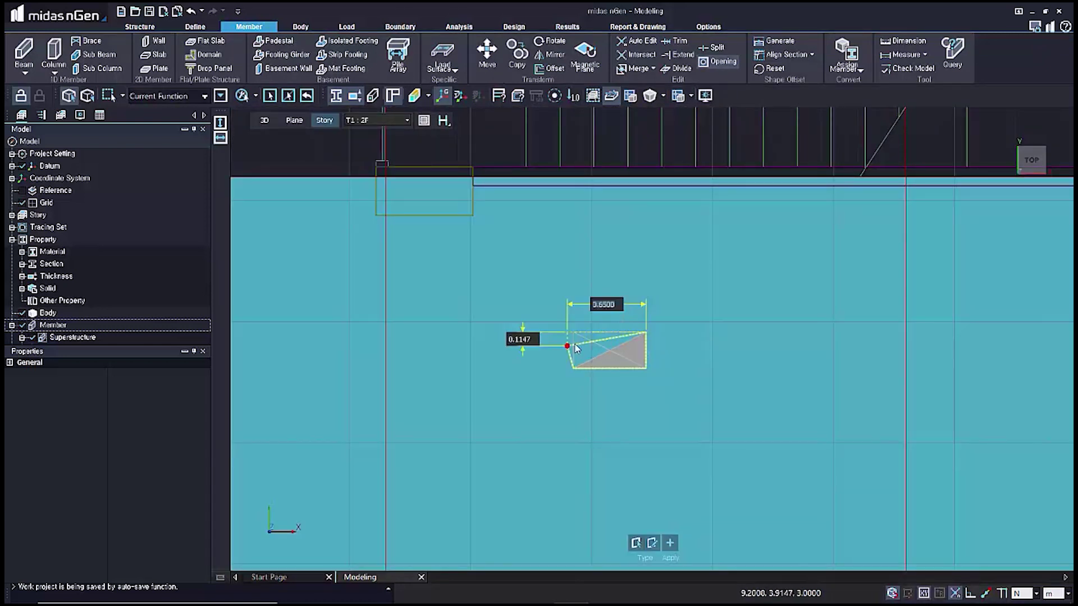
{"action": "left_click", "coordinate": [573, 333]}
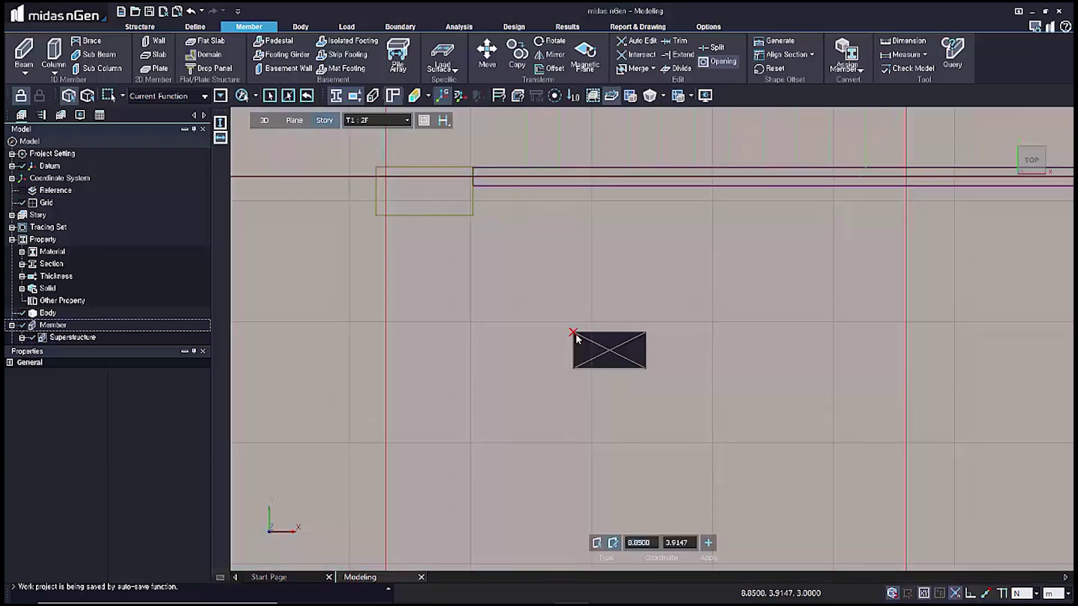
{"action": "key", "text": "Escape"}
{"action": "scroll", "coordinate": [729, 380], "scroll_direction": "down", "scroll_amount": 6}
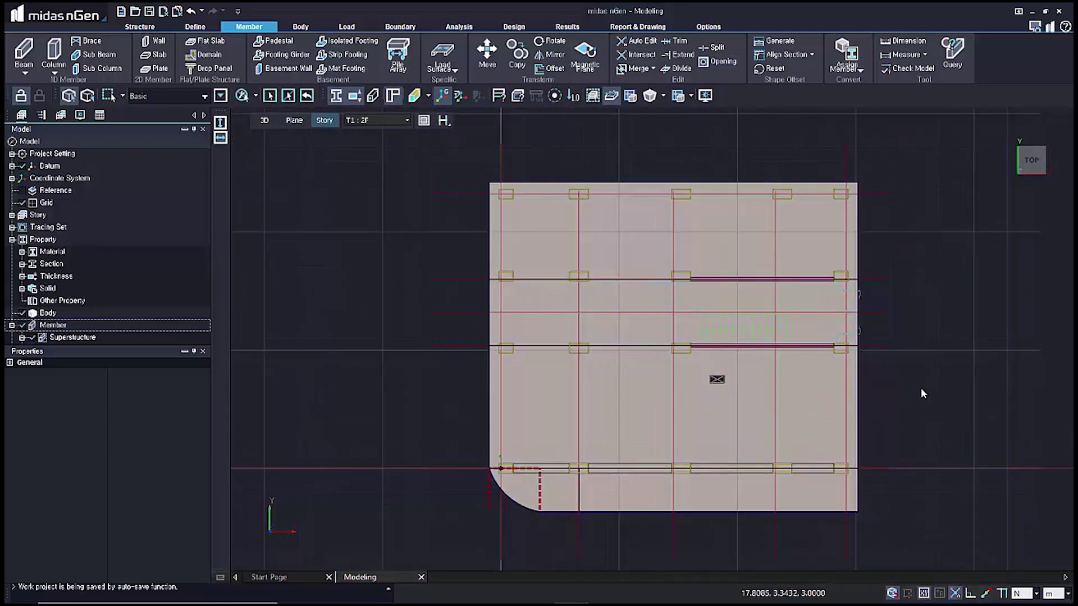
- Show the model in 3D and delete the three uppermost story entries of set T1 from the Story Data
{"action": "middle_click", "coordinate": [434, 312]}
{"action": "left_click", "coordinate": [389, 271]}
{"action": "middle_click_drag", "start_coordinate": [859, 310], "coordinate": [658, 372]}
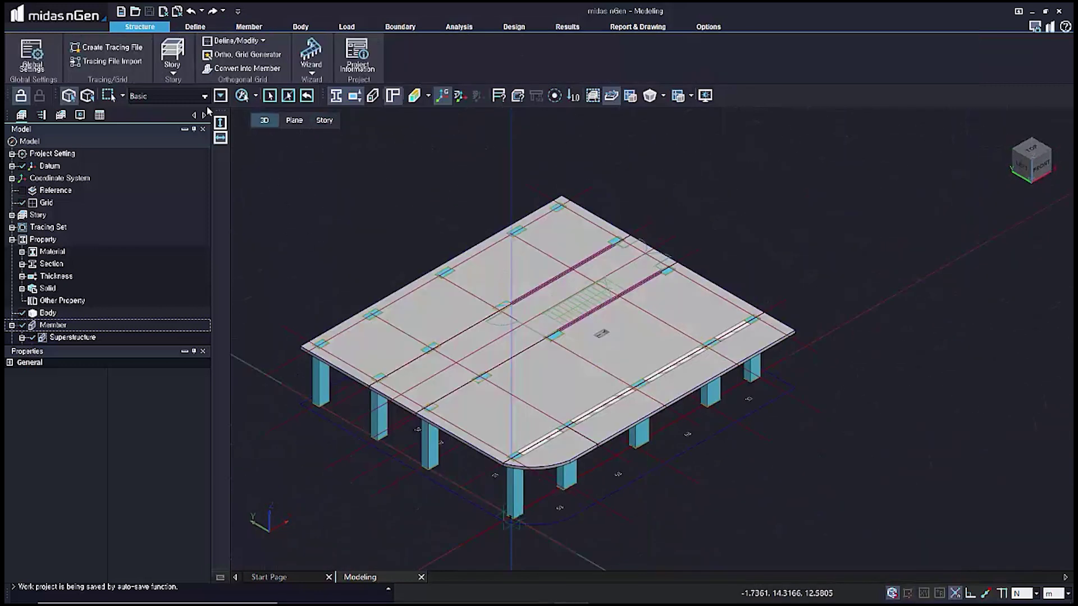
{"action": "left_click", "coordinate": [174, 65]}
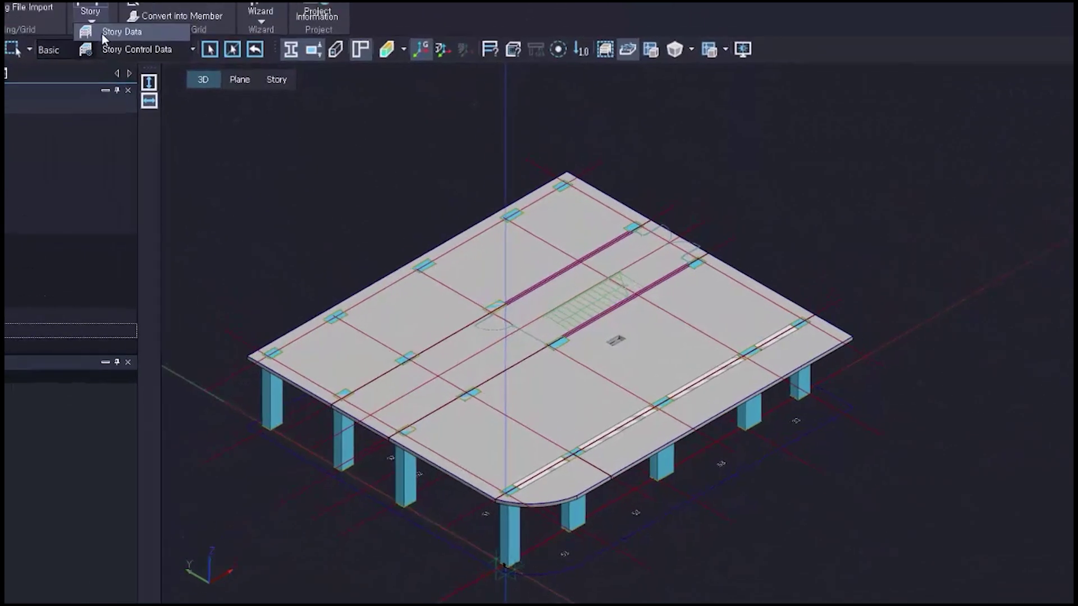
{"action": "left_click", "coordinate": [109, 37]}
{"action": "left_click", "coordinate": [681, 224]}
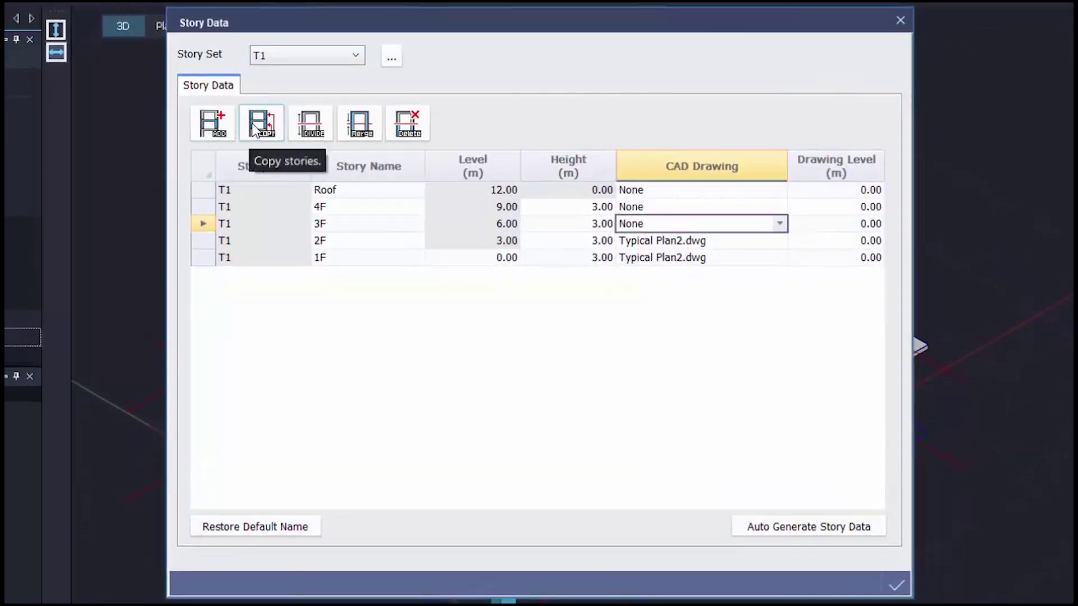
{"action": "left_click_drag", "start_coordinate": [621, 224], "coordinate": [364, 197]}
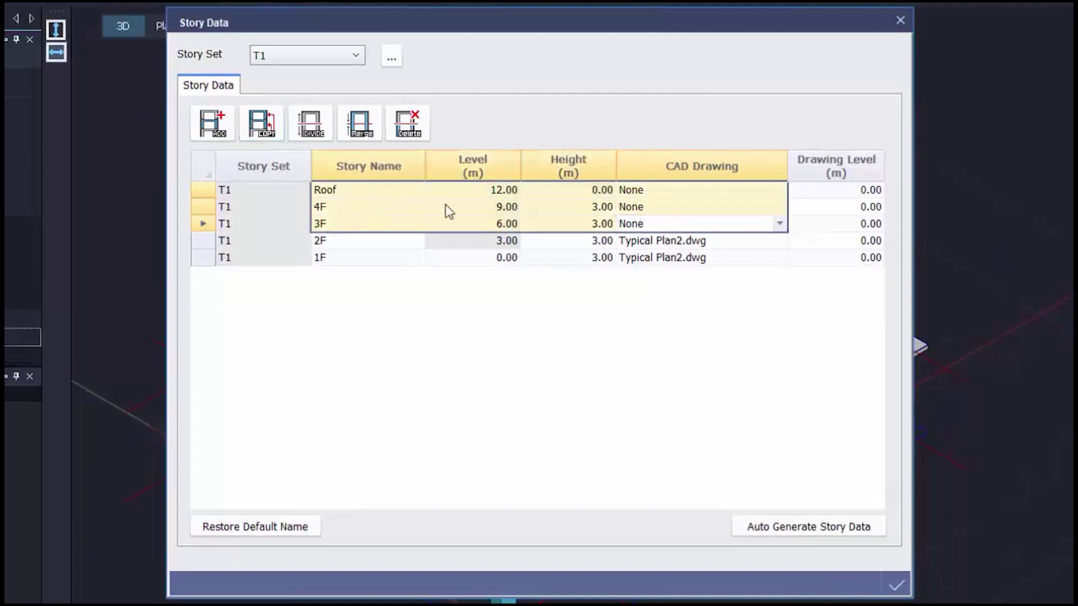
{"action": "left_click", "coordinate": [424, 125]}
{"action": "left_click", "coordinate": [547, 177]}
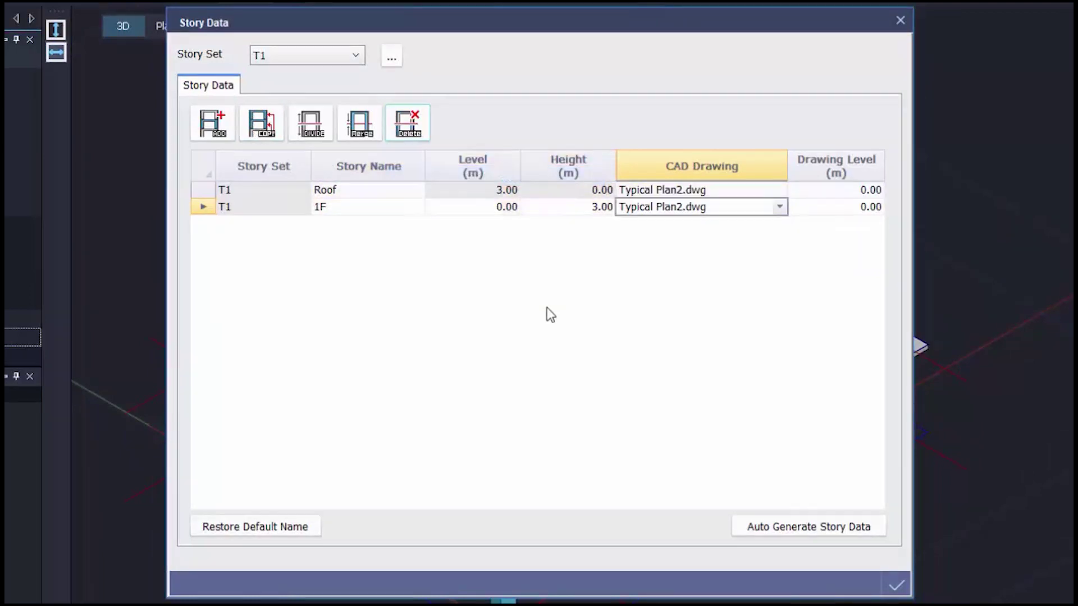
- Add 3 stories at the Roof level (Z=3.00 m), replicating story 1F with its upper floor and restoring default names for the upper stories
{"action": "left_click", "coordinate": [216, 127]}
{"action": "left_click_drag", "start_coordinate": [250, 133], "coordinate": [194, 196]}
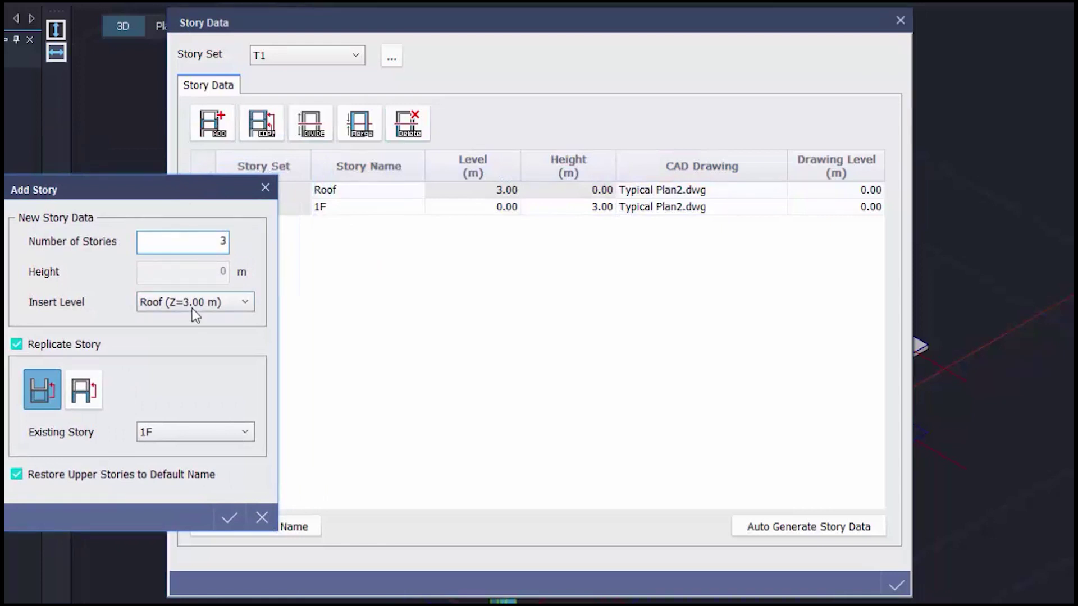
{"action": "left_click", "coordinate": [84, 396]}
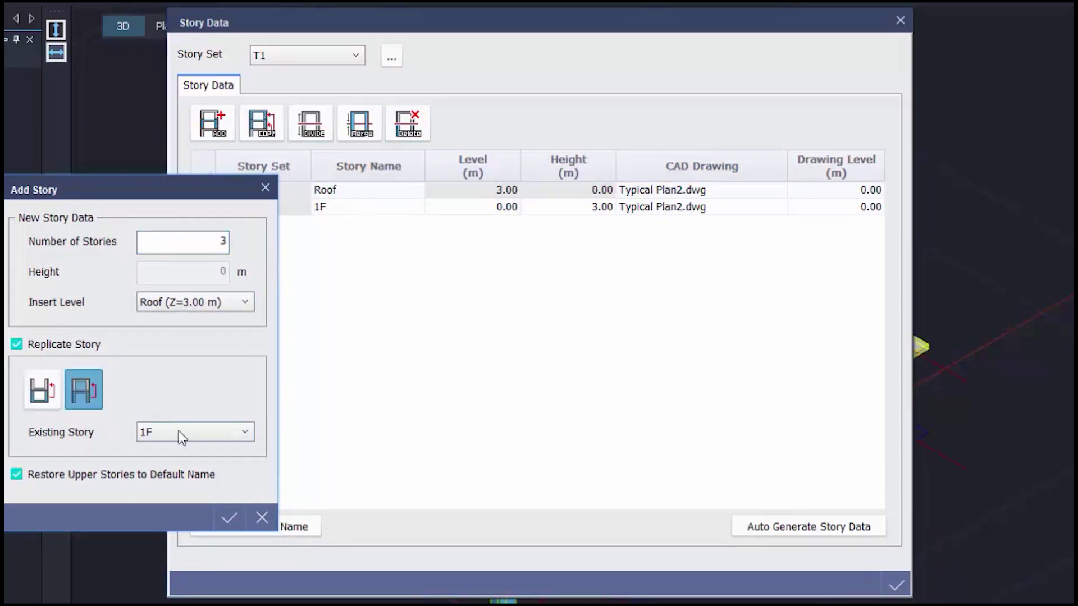
{"action": "left_click", "coordinate": [229, 523]}
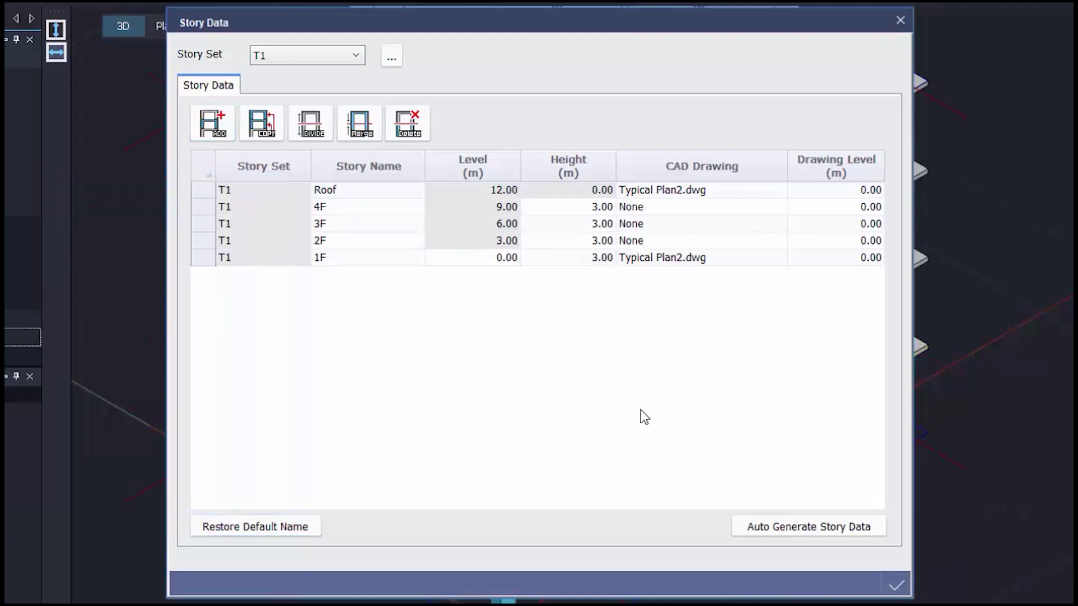
{"action": "left_click", "coordinate": [893, 585]}
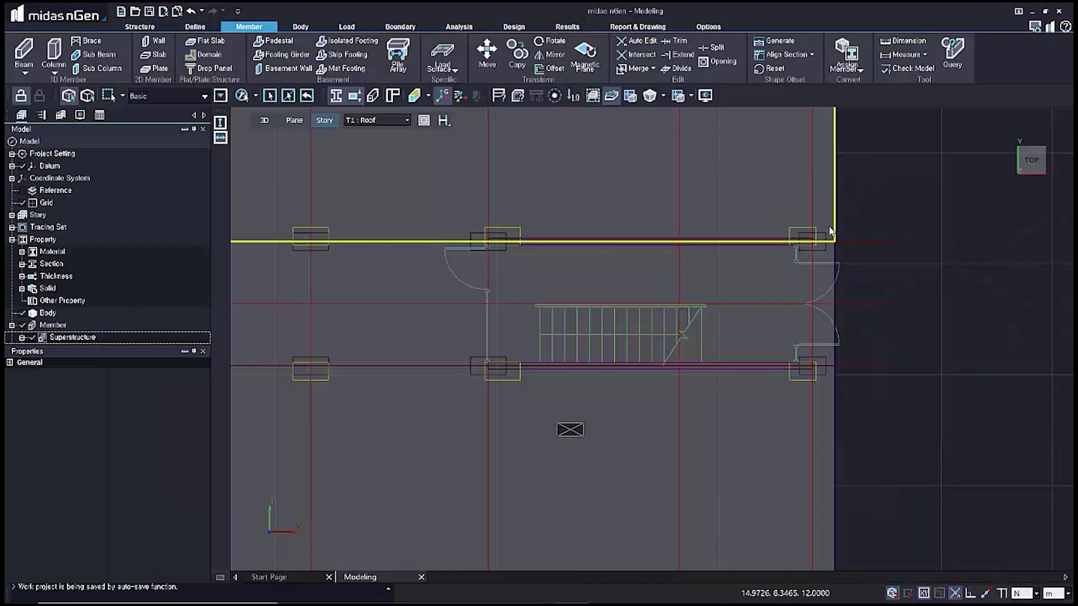
- Hide the flat slabs around the stair core on the Roof story plan
{"action": "left_click", "coordinate": [596, 309]}
{"action": "left_click", "coordinate": [597, 309]}
{"action": "left_click", "coordinate": [704, 434]}
{"action": "right_click", "coordinate": [903, 385]}
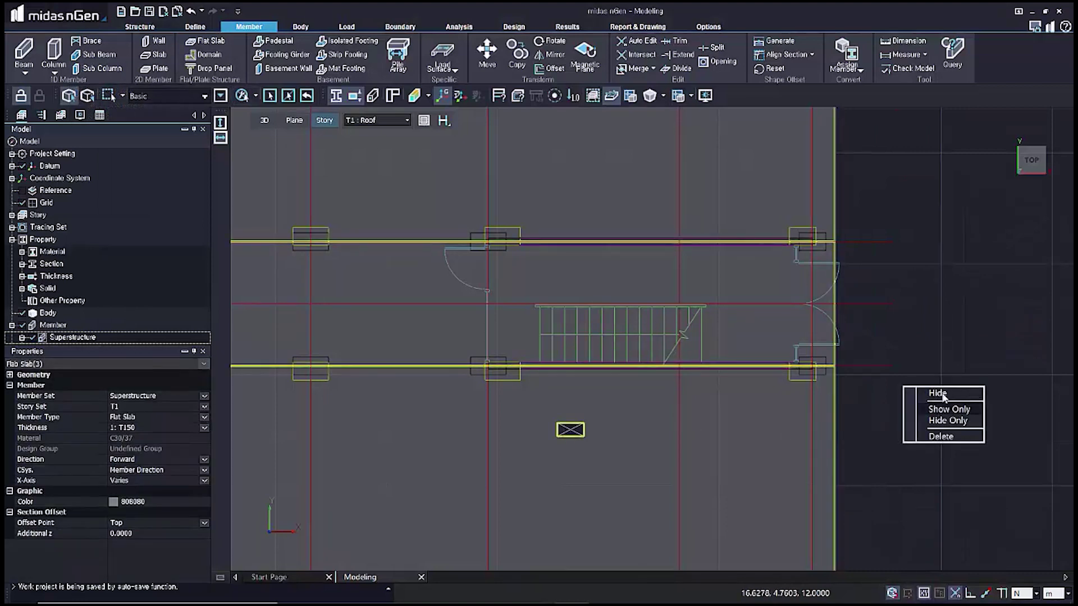
{"action": "left_click", "coordinate": [941, 394]}
{"action": "key", "text": "Escape"}
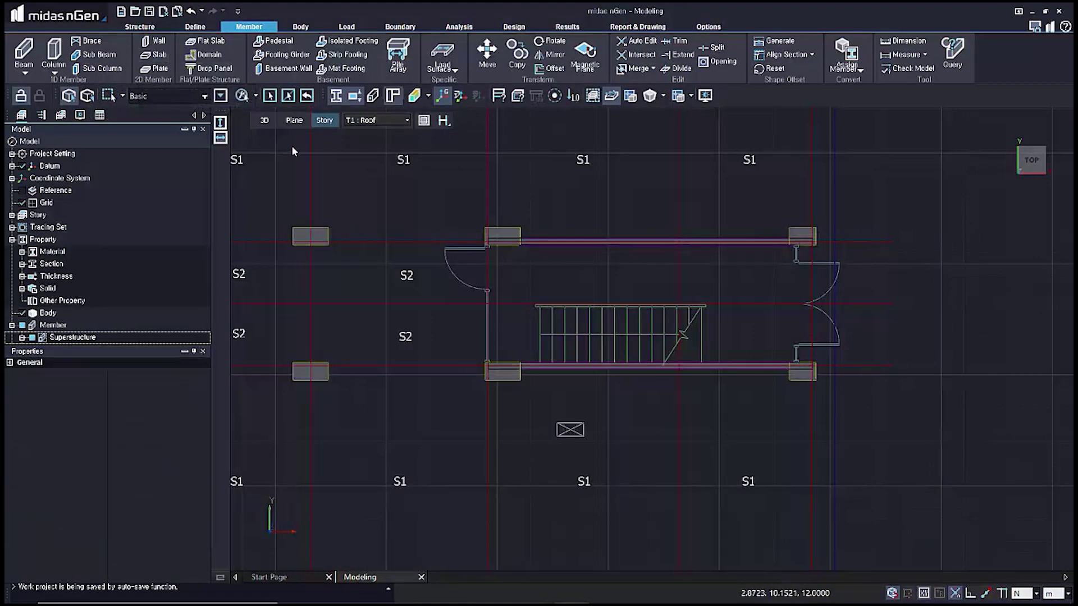
- Create 3 m high C30/37 Superstructure columns on the Roof story from the four traced column outlines at the stair core
{"action": "left_click", "coordinate": [54, 68]}
{"action": "left_click", "coordinate": [76, 82]}
{"action": "left_click_drag", "start_coordinate": [438, 201], "coordinate": [868, 439]}
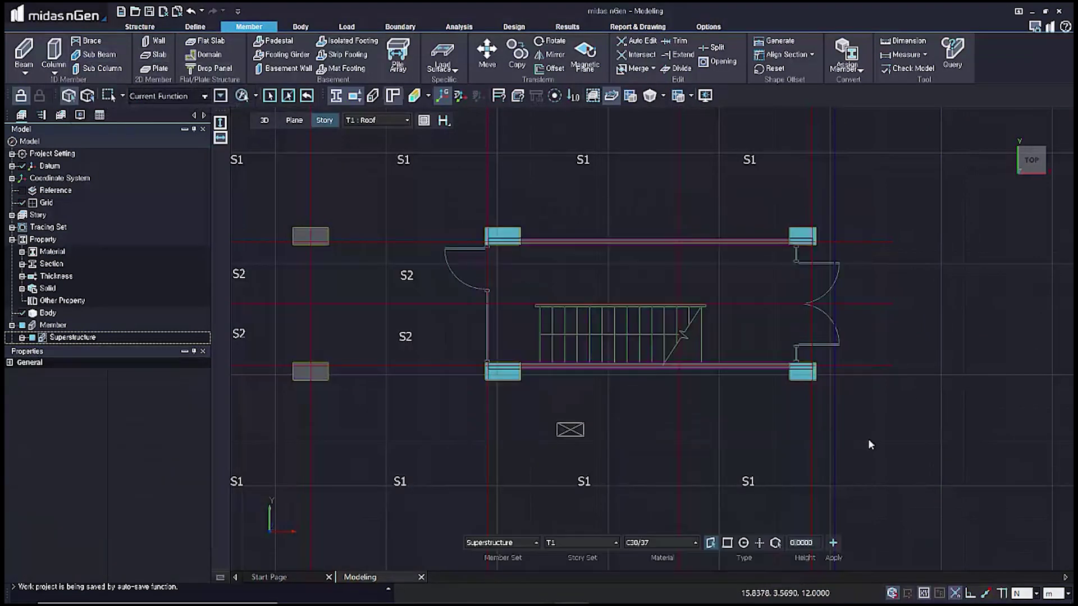
{"action": "left_click", "coordinate": [834, 544]}
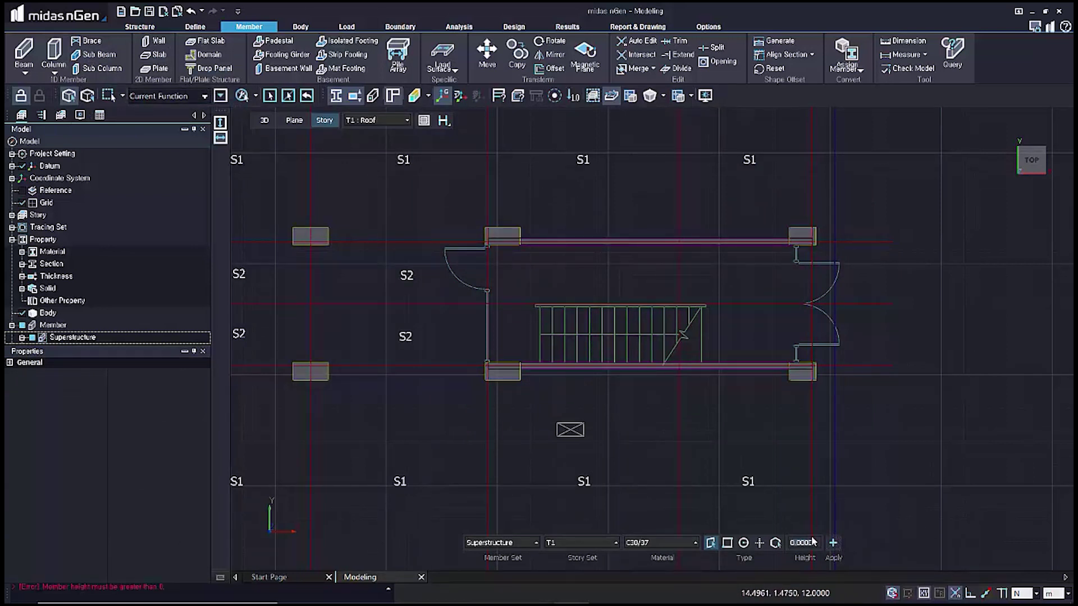
{"action": "type", "text": "3"}
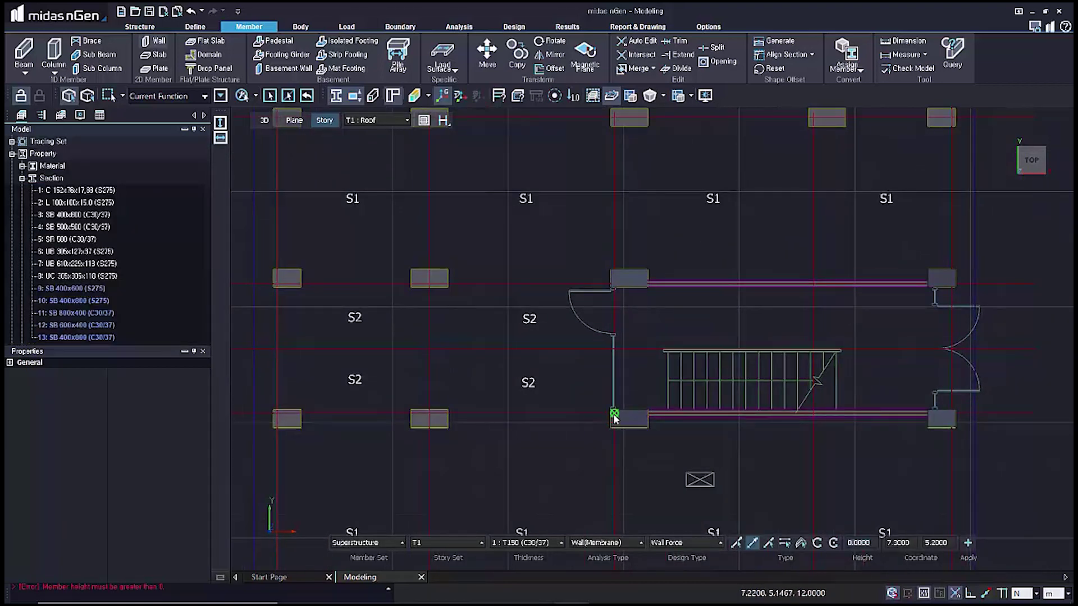
- Draw a T150 (C30/37) membrane wall on the Roof story between the two columns along the stair's lower gridline
{"action": "scroll", "coordinate": [614, 417], "scroll_direction": "up", "scroll_amount": 1}
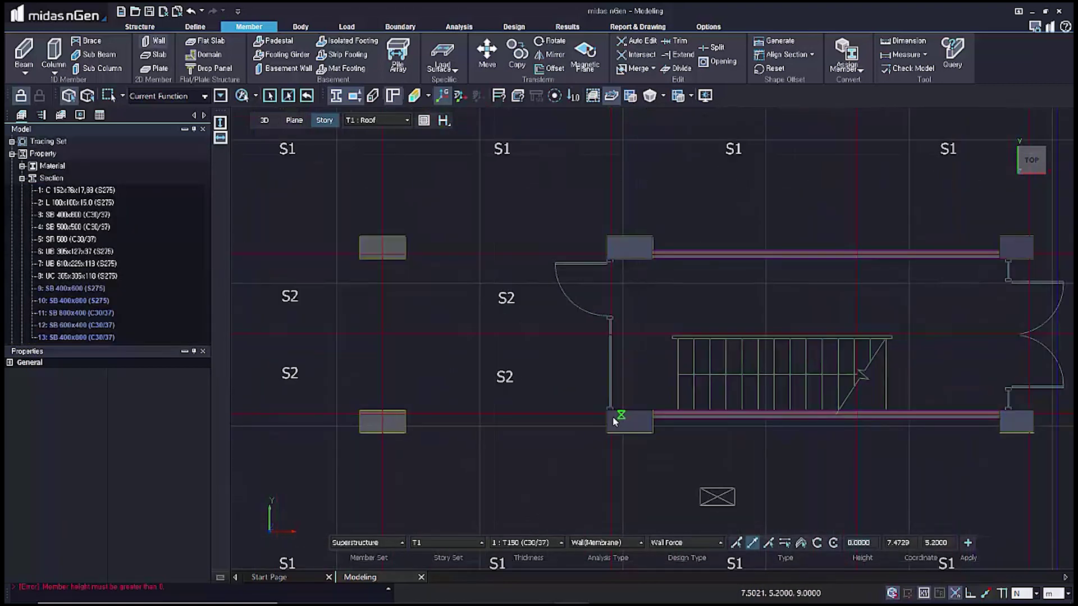
{"action": "scroll", "coordinate": [611, 420], "scroll_direction": "up", "scroll_amount": 3}
{"action": "left_click", "coordinate": [605, 427]}
{"action": "middle_click_drag", "start_coordinate": [588, 433], "coordinate": [353, 433]}
{"action": "middle_click_drag", "start_coordinate": [716, 453], "coordinate": [540, 454]}
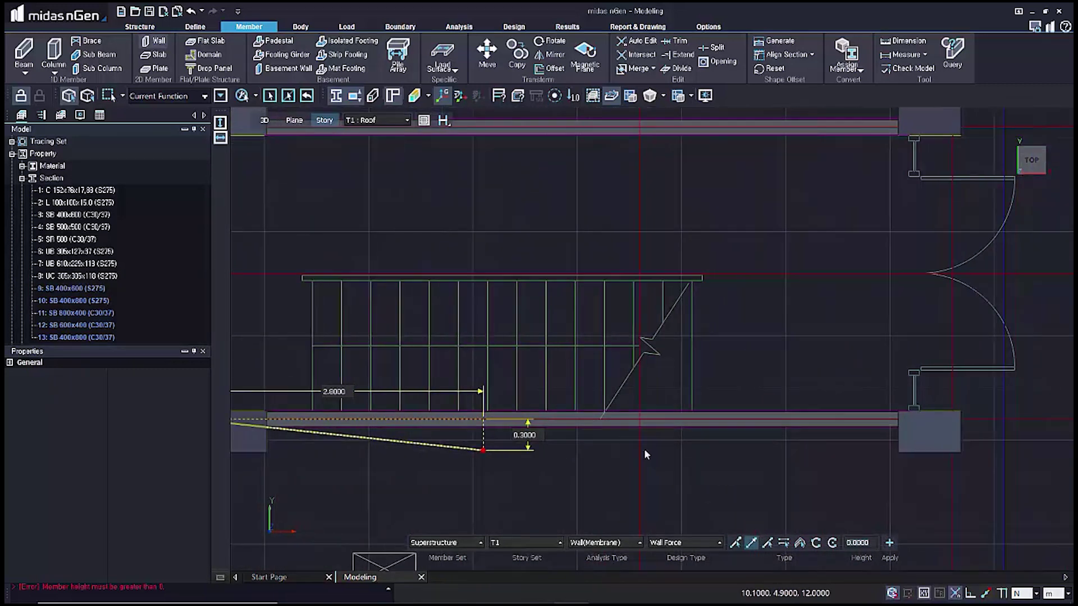
{"action": "left_click", "coordinate": [950, 420]}
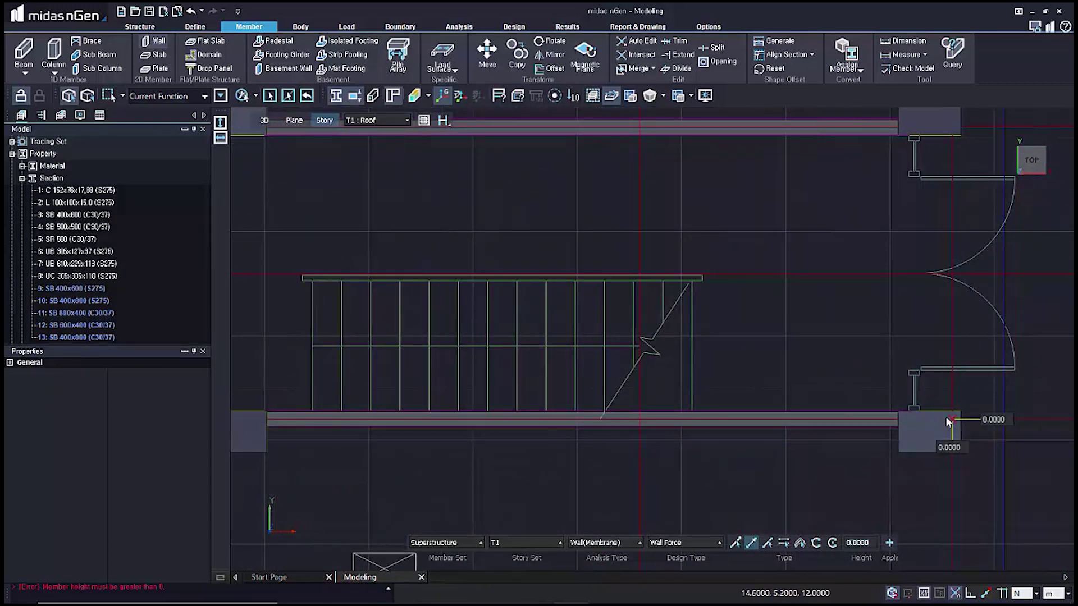
{"action": "key", "text": "Escape"}
{"action": "key", "text": "Escape"}
- Draw another membrane wall on the Roof story between the two columns on the stair core's upper gridline
{"action": "middle_click_drag", "start_coordinate": [603, 259], "coordinate": [776, 489]}
{"action": "scroll", "coordinate": [777, 488], "scroll_direction": "down", "scroll_amount": 1}
{"action": "middle_click_drag", "start_coordinate": [777, 452], "coordinate": [624, 443]}
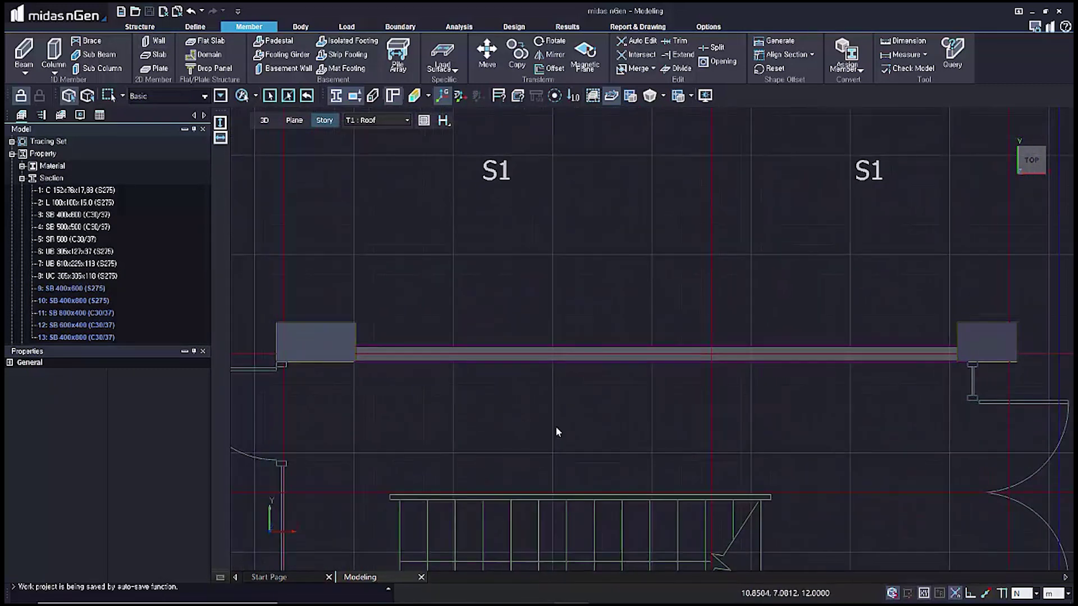
{"action": "key", "text": "space"}
{"action": "left_click", "coordinate": [286, 355]}
{"action": "left_click", "coordinate": [1009, 355]}
{"action": "key", "text": "Escape"}
{"action": "scroll", "coordinate": [905, 419], "scroll_direction": "down", "scroll_amount": 4}
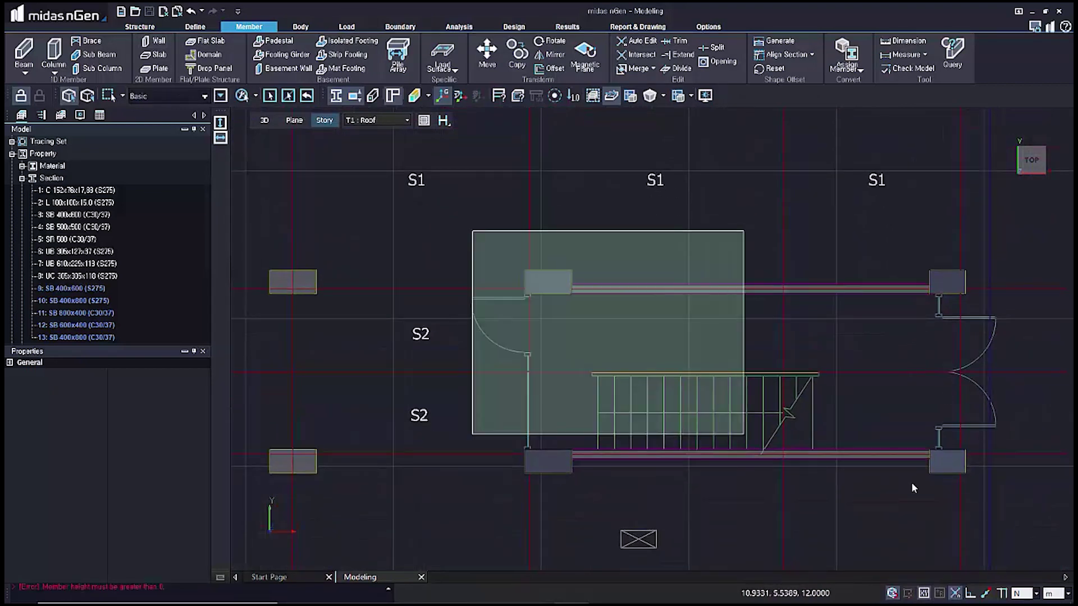
- Generate shape offsets for the stair core's columns and walls on the Roof story
{"action": "left_click_drag", "start_coordinate": [776, 447], "coordinate": [976, 542]}
{"action": "left_click", "coordinate": [774, 41]}
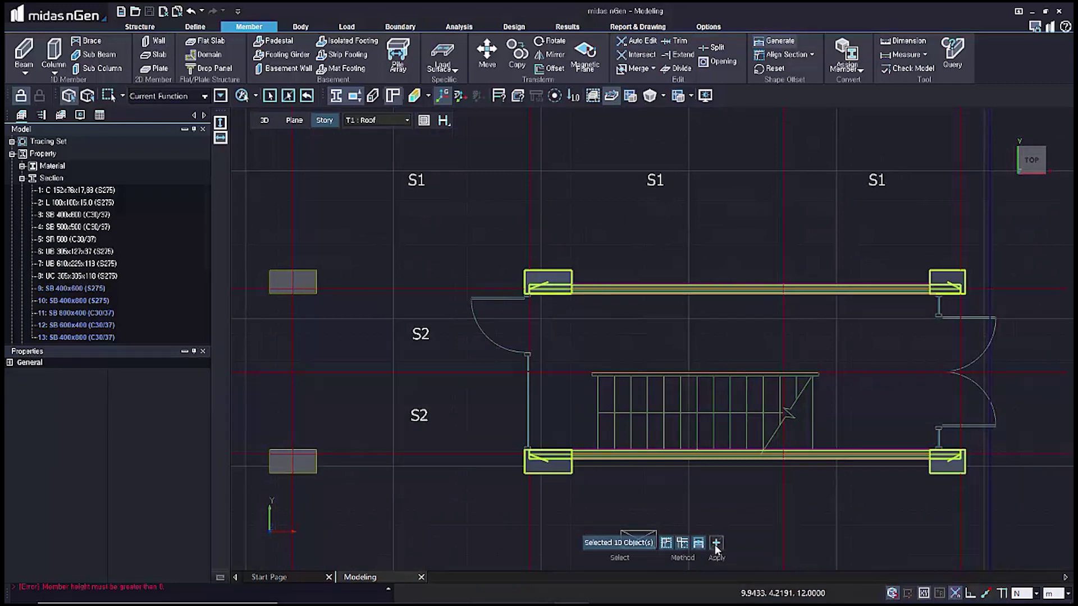
{"action": "left_click", "coordinate": [715, 543]}
{"action": "key", "text": "Escape"}
{"action": "scroll", "coordinate": [709, 389], "scroll_direction": "down", "scroll_amount": 1}
{"action": "scroll", "coordinate": [710, 396], "scroll_direction": "down", "scroll_amount": 2}
- Draw a T150 (C30/37) Superstructure membrane slab in 3D across the tops of the four stair core columns
{"action": "left_click", "coordinate": [264, 120]}
{"action": "left_click", "coordinate": [153, 54]}
{"action": "middle_click_drag", "start_coordinate": [909, 400], "coordinate": [857, 421]}
{"action": "left_click", "coordinate": [417, 322]}
{"action": "left_click", "coordinate": [728, 263]}
{"action": "left_click", "coordinate": [681, 204]}
{"action": "double_click", "coordinate": [368, 265]}
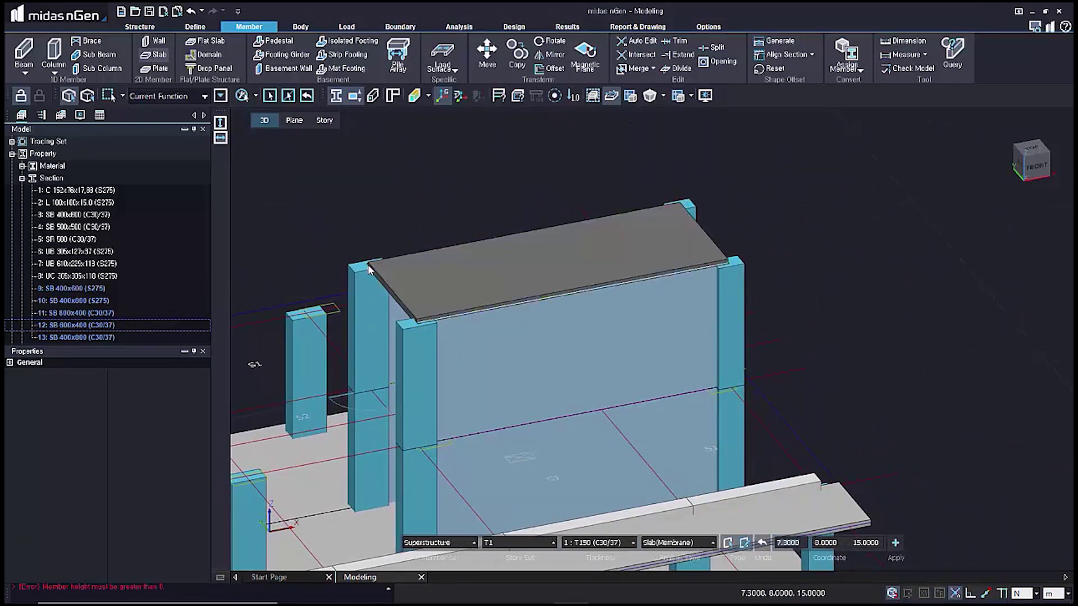
- Generate the shape offset for the stair core's top slab together with its supporting columns and walls
{"action": "left_click", "coordinate": [393, 97]}
{"action": "middle_click_drag", "start_coordinate": [777, 285], "coordinate": [790, 213], "text": "ctrl"}
{"action": "left_click", "coordinate": [775, 41]}
{"action": "left_click_drag", "start_coordinate": [840, 288], "coordinate": [413, 199]}
{"action": "left_click", "coordinate": [715, 544]}
{"action": "middle_click_drag", "start_coordinate": [702, 326], "coordinate": [716, 426], "text": "ctrl"}
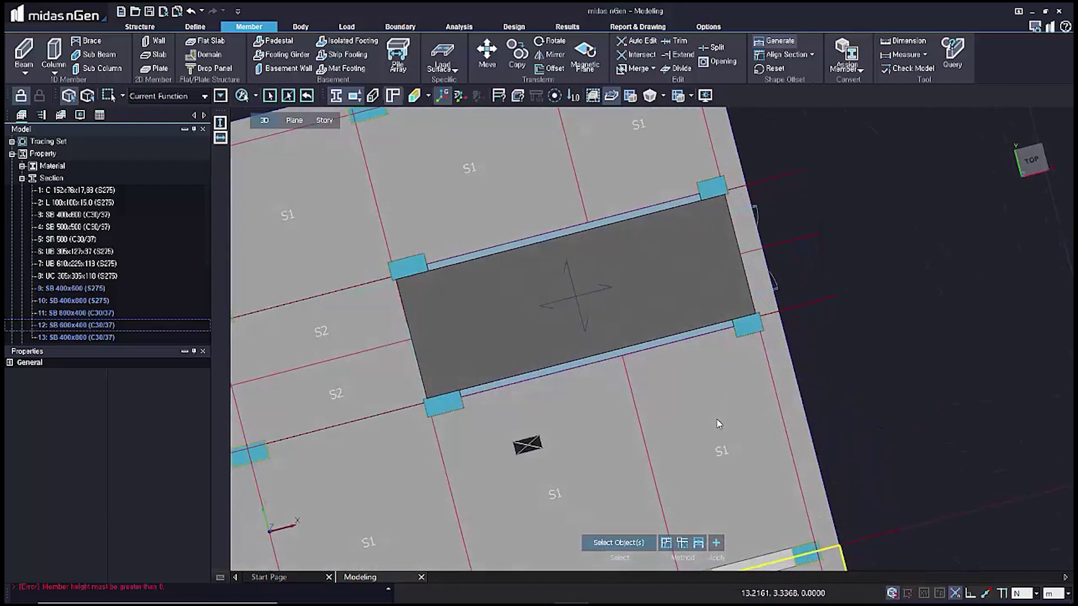
{"action": "middle_click_drag", "start_coordinate": [696, 348], "coordinate": [724, 247], "text": "ctrl"}
- Show the hidden roof slabs again and return to an isometric view of the whole building
{"action": "right_click", "coordinate": [924, 347]}
{"action": "left_click", "coordinate": [905, 329]}
{"action": "middle_click_drag", "start_coordinate": [927, 287], "coordinate": [999, 290], "text": "ctrl"}
{"action": "right_click", "coordinate": [1015, 285]}
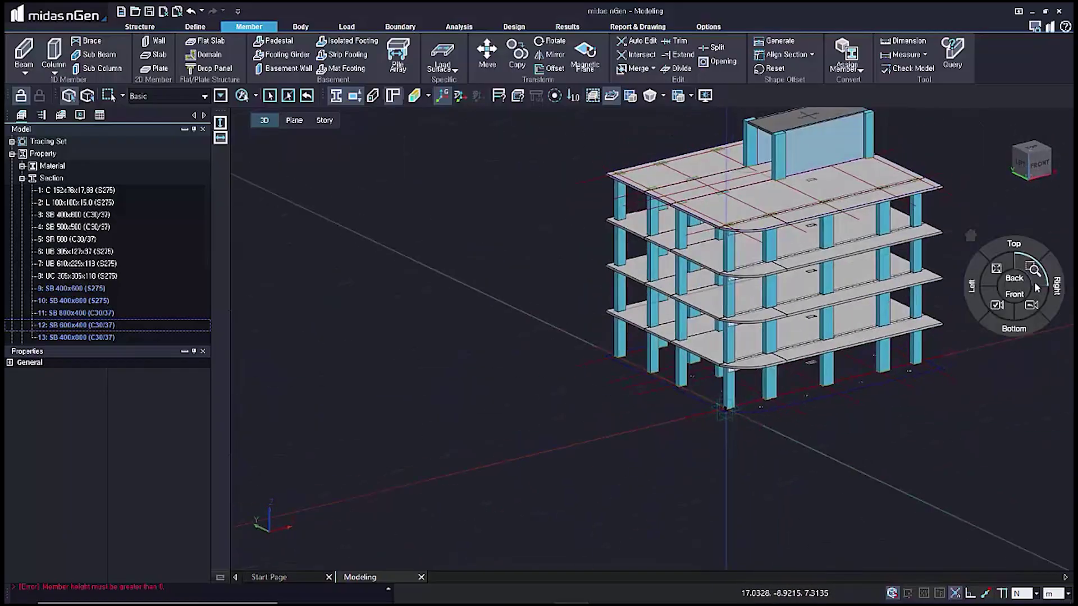
{"action": "left_click", "coordinate": [1039, 285]}
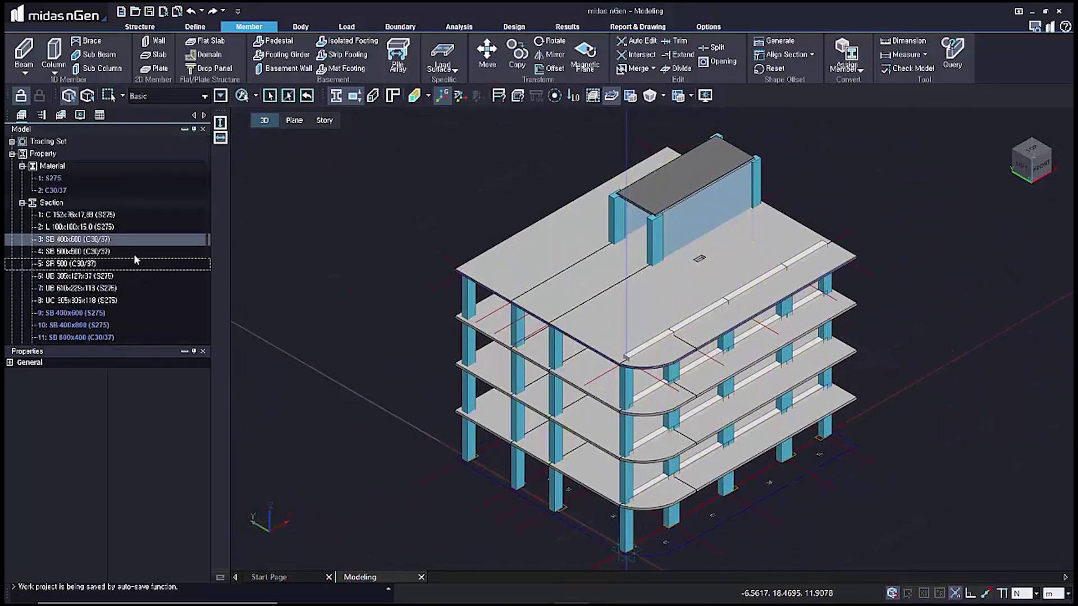
- Delete sections 1 to 8, from C 152x76x17.88 to UC 305x305x118, from the section properties
{"action": "left_click", "coordinate": [123, 216]}
{"action": "left_click", "coordinate": [118, 302], "text": "shift"}
{"action": "key", "text": "Delete"}
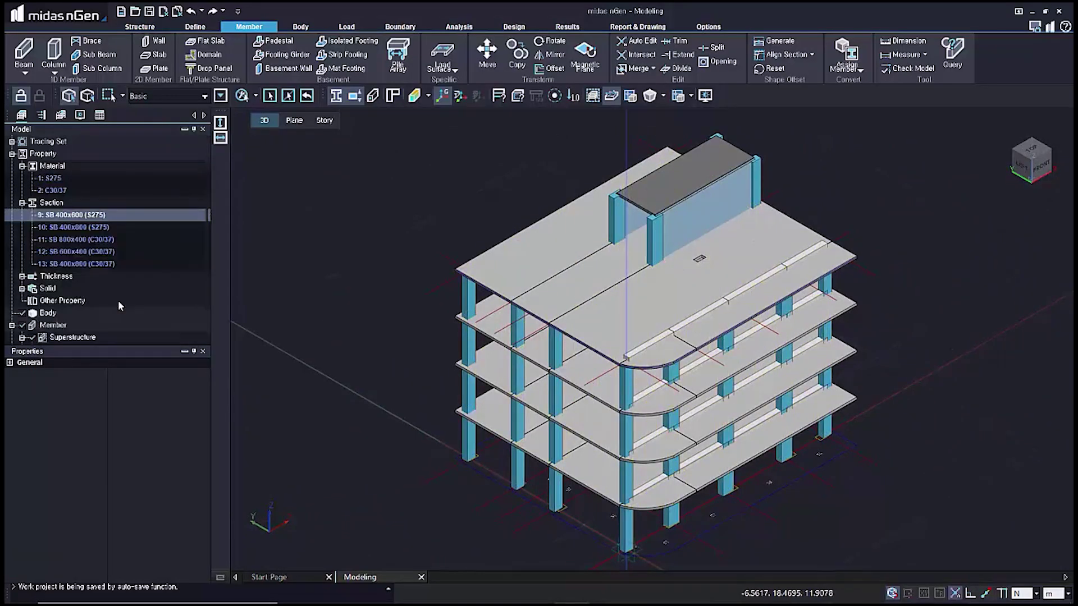
- Set the working units to kgf for force and cm for length
{"action": "left_click", "coordinate": [1036, 593]}
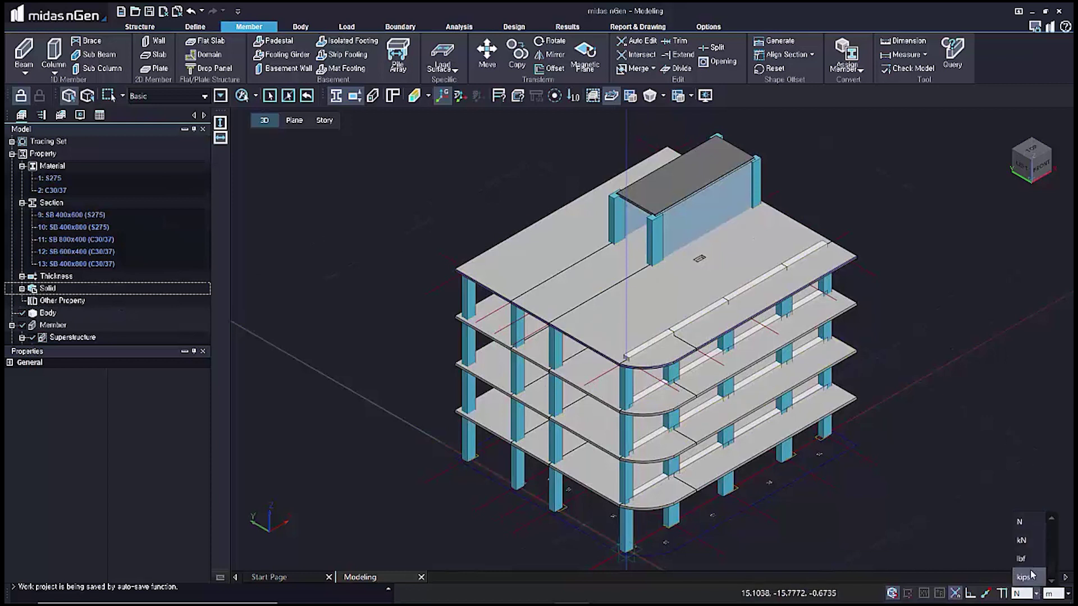
{"action": "left_click", "coordinate": [1028, 546]}
{"action": "left_click", "coordinate": [1056, 593]}
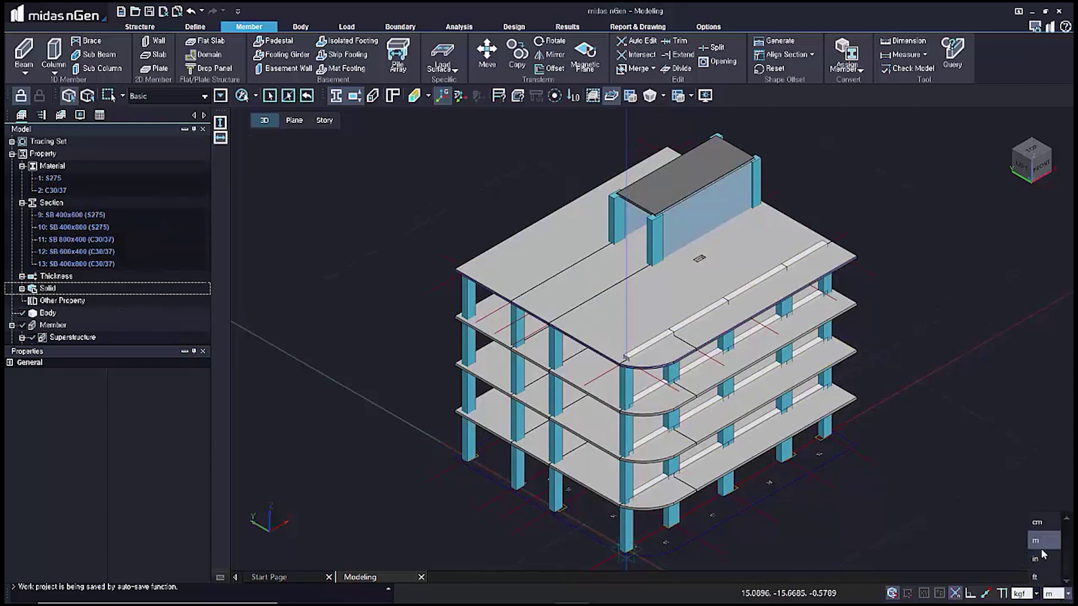
{"action": "left_click", "coordinate": [1039, 524]}
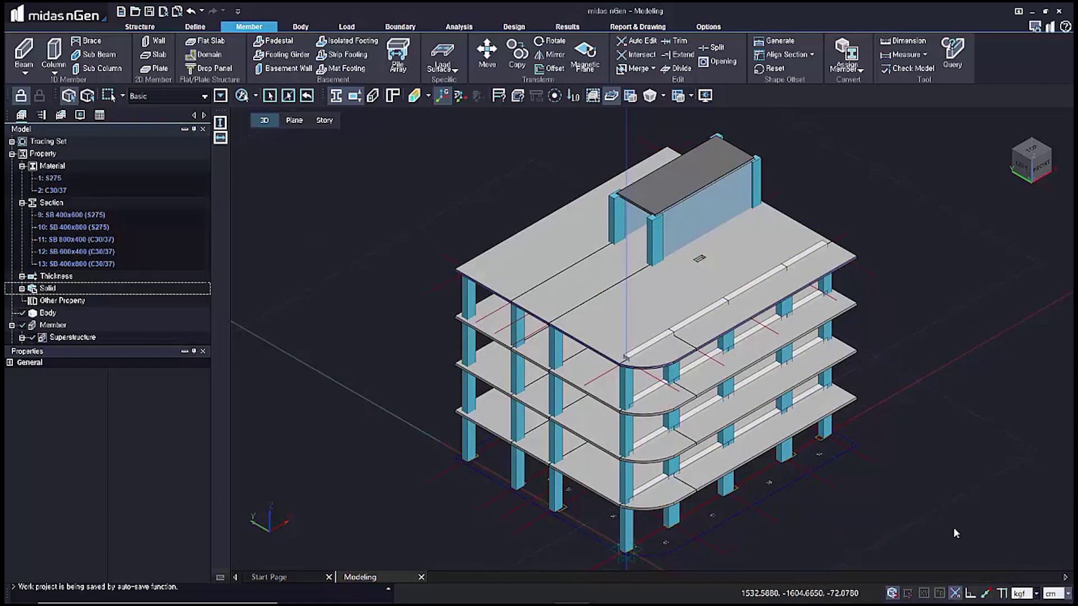
- Add a concrete material named C240 with the design code database switched off
{"action": "right_click", "coordinate": [94, 170]}
{"action": "left_click", "coordinate": [99, 170]}
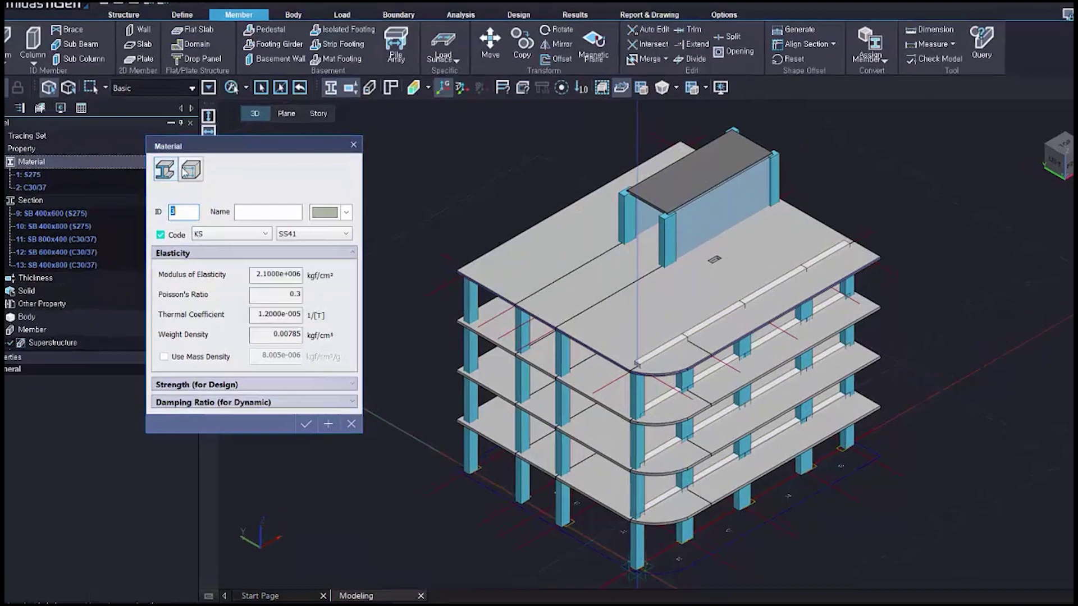
{"action": "left_click", "coordinate": [203, 173]}
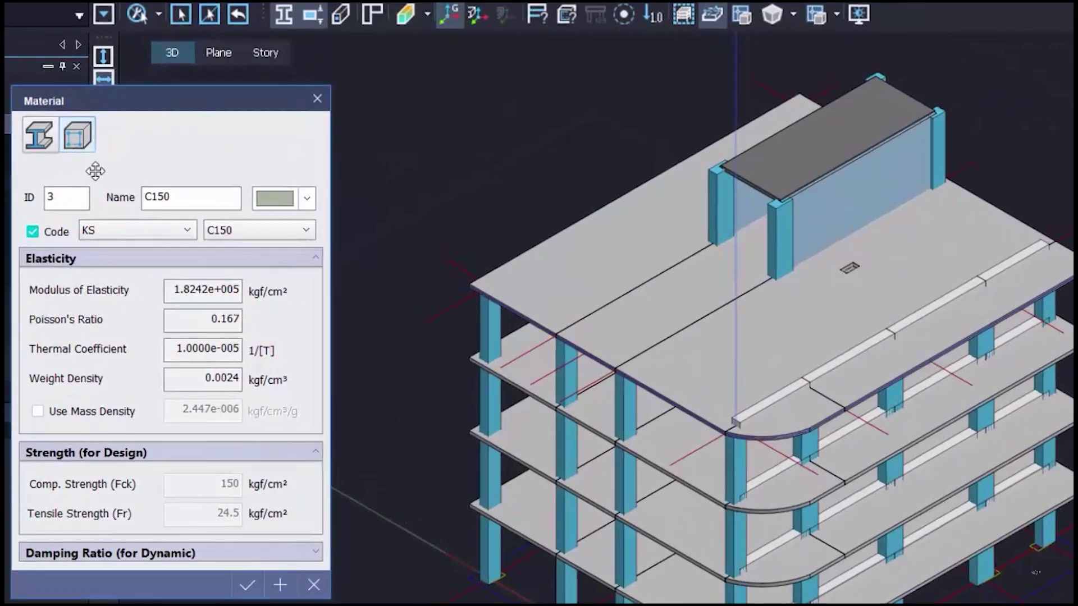
{"action": "double_click", "coordinate": [149, 197]}
{"action": "type", "text": "C24"}
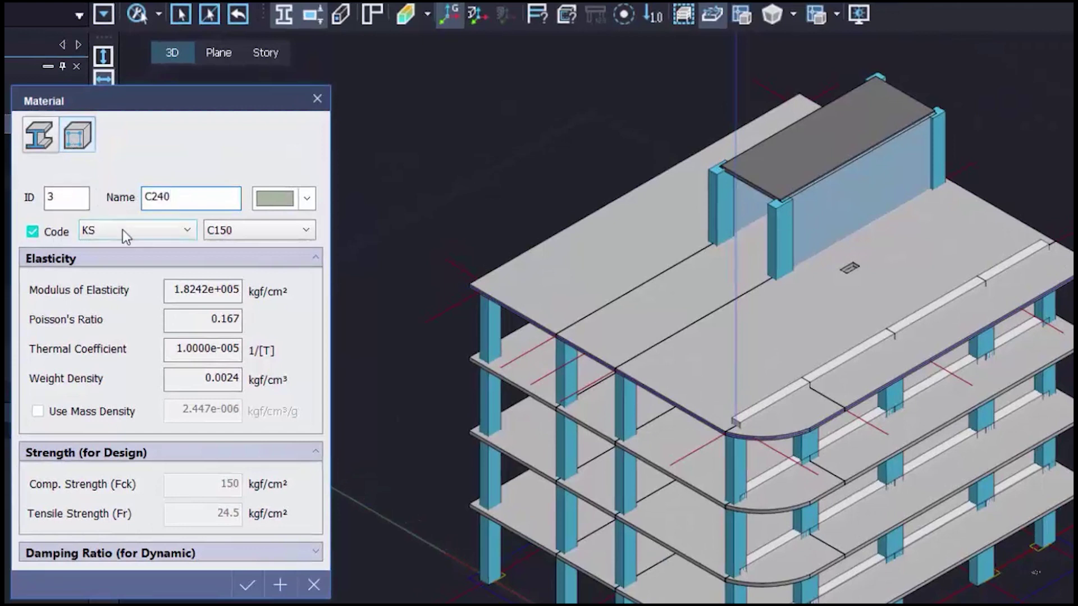
{"action": "left_click", "coordinate": [122, 230]}
{"action": "left_click", "coordinate": [119, 230]}
{"action": "left_click", "coordinate": [56, 231]}
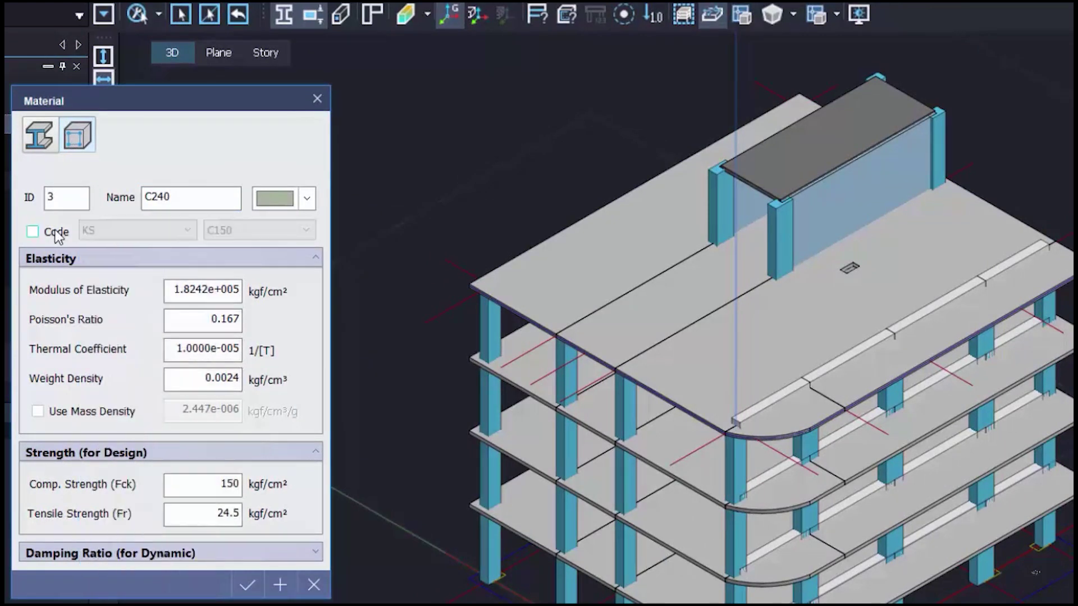
- Give C240 a modulus of elasticity of 2.4e+005, compressive strength 240 and tensile strength 30 kgf/cm², and create it
{"action": "left_click_drag", "start_coordinate": [165, 291], "coordinate": [280, 300]}
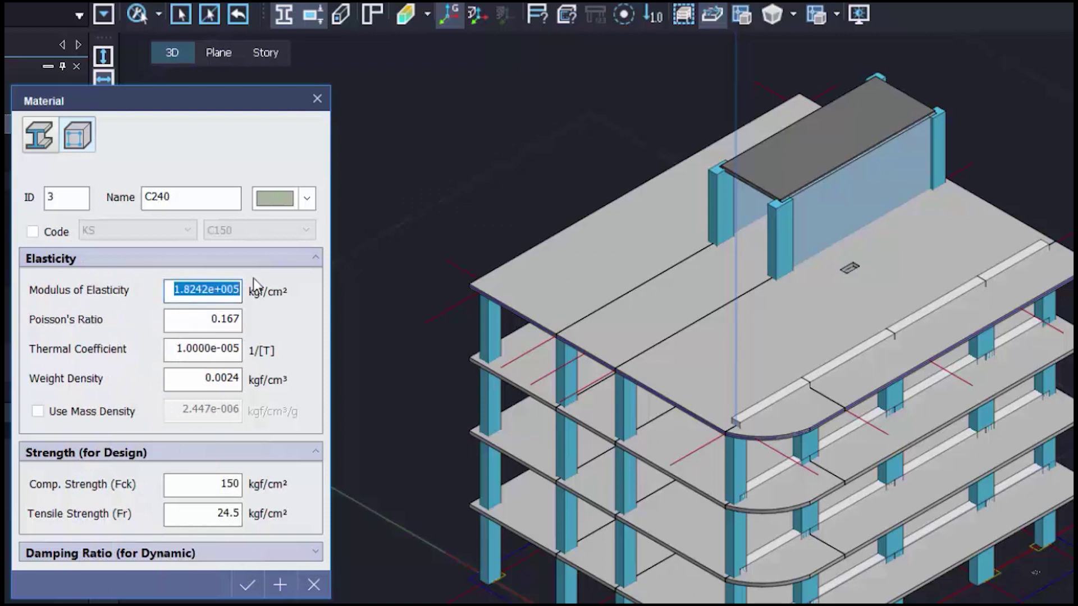
{"action": "left_click", "coordinate": [180, 299]}
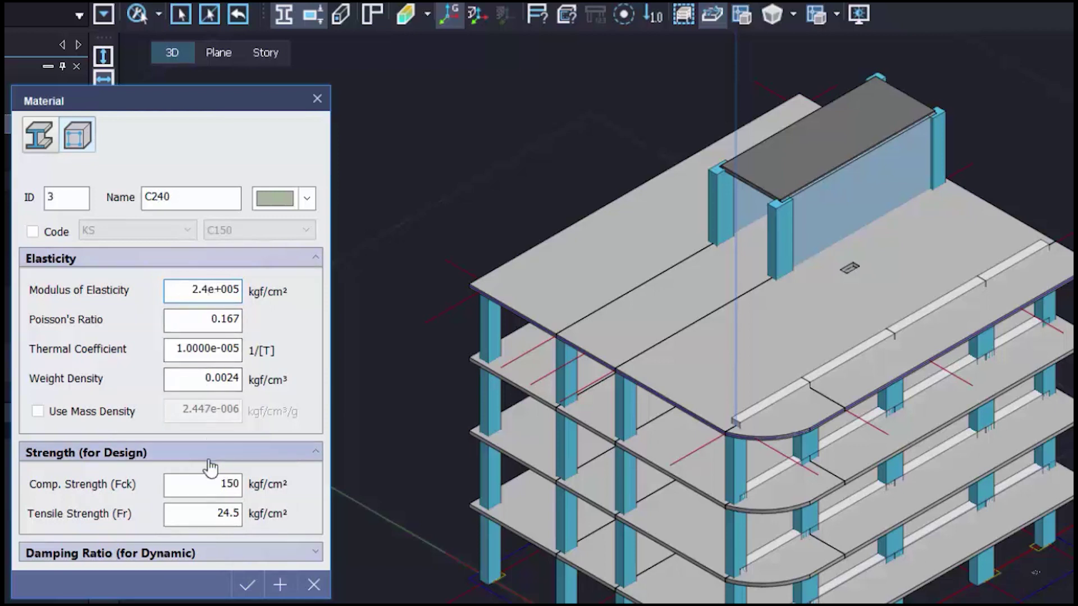
{"action": "double_click", "coordinate": [224, 483]}
{"action": "type", "text": "240"}
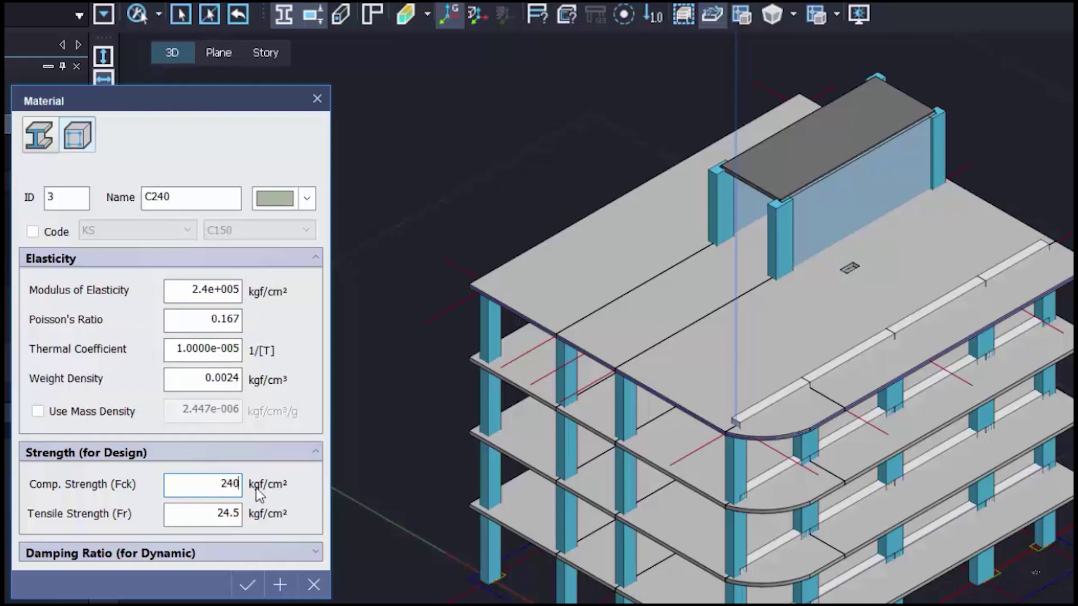
{"action": "key", "text": "Tab"}
{"action": "type", "text": "30"}
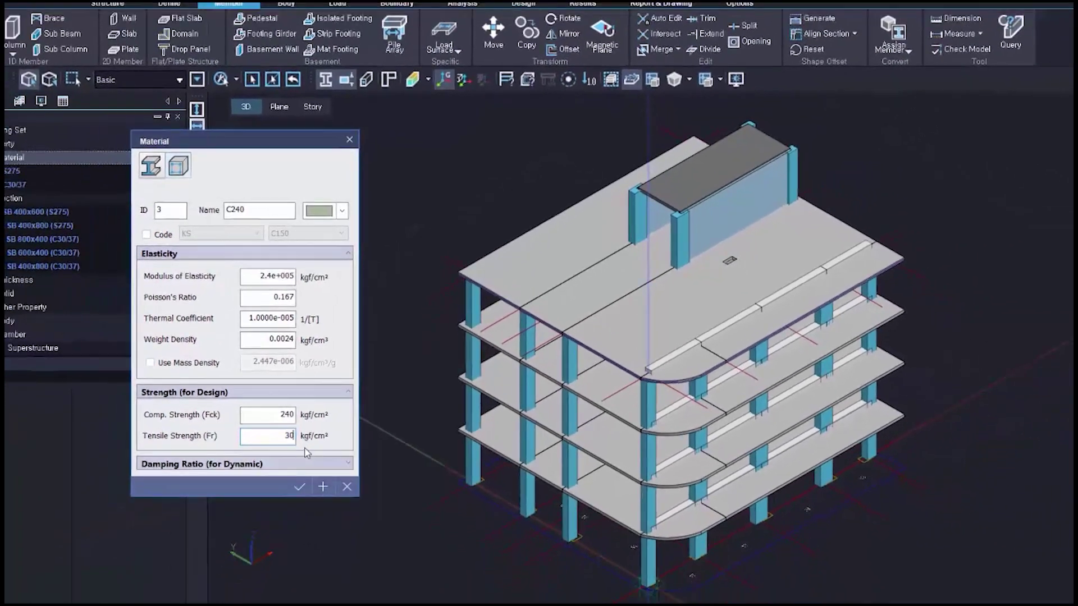
{"action": "left_click", "coordinate": [257, 555]}
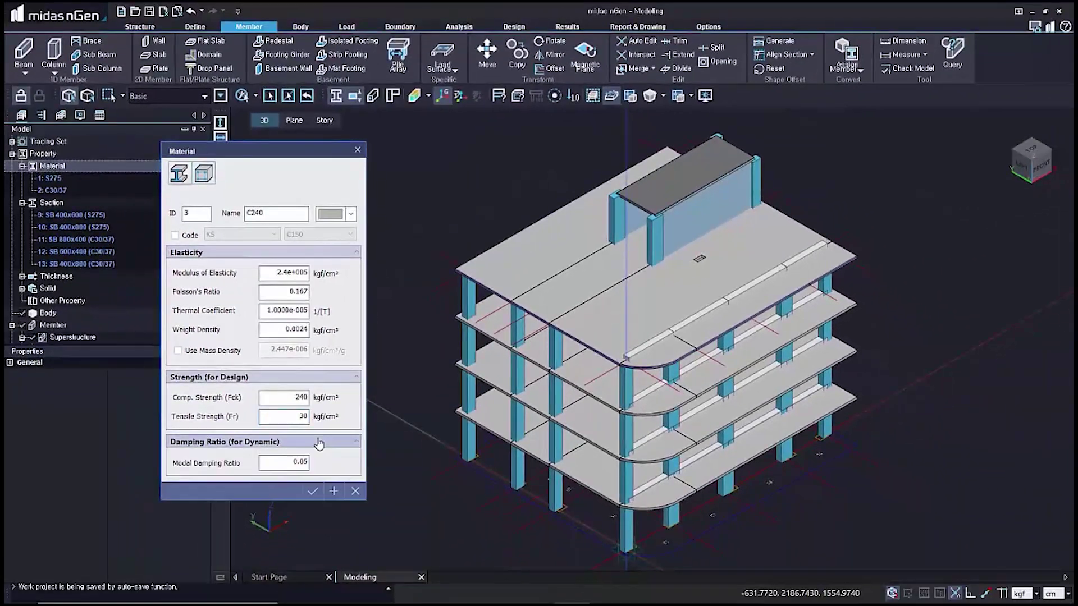
{"action": "left_click", "coordinate": [313, 492]}
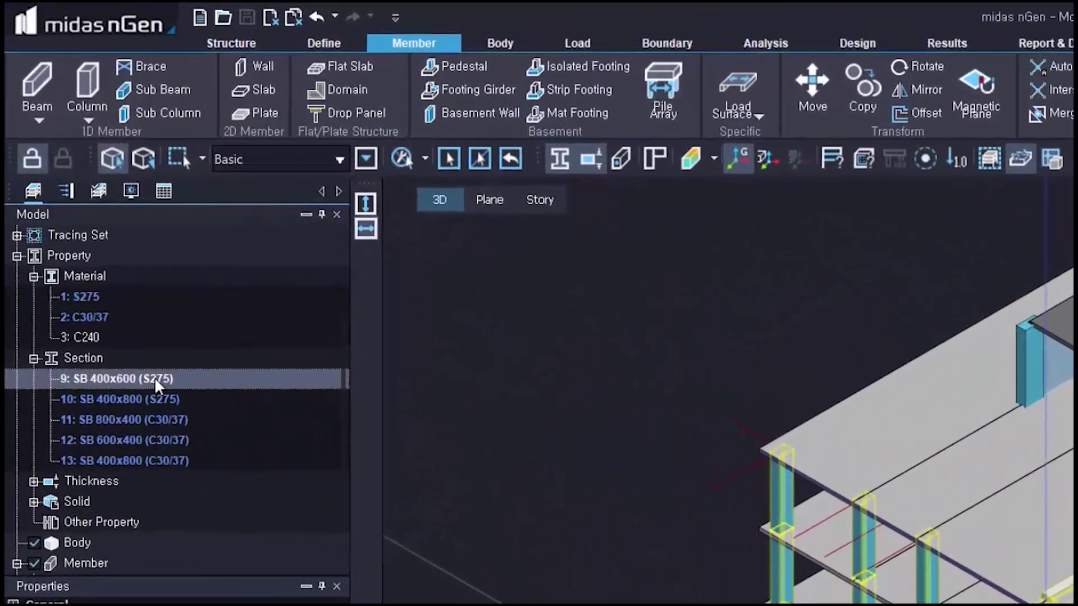
- Change the material of section 9, SB 400x600, to C240
{"action": "right_click", "coordinate": [129, 314]}
{"action": "left_click", "coordinate": [160, 348]}
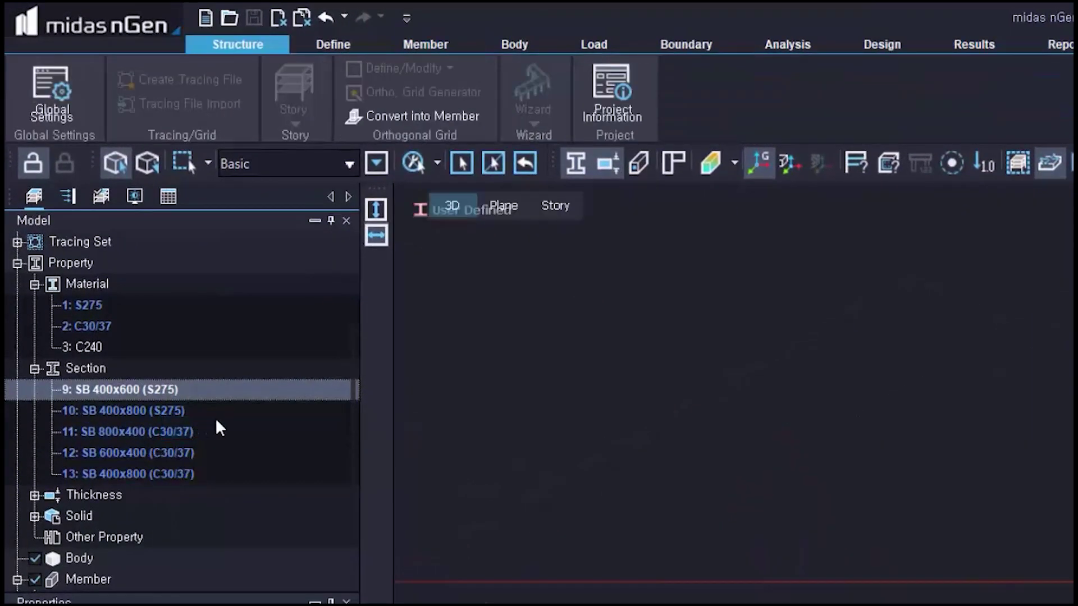
{"action": "left_click", "coordinate": [192, 112]}
{"action": "left_click", "coordinate": [108, 202]}
{"action": "left_click", "coordinate": [610, 90]}
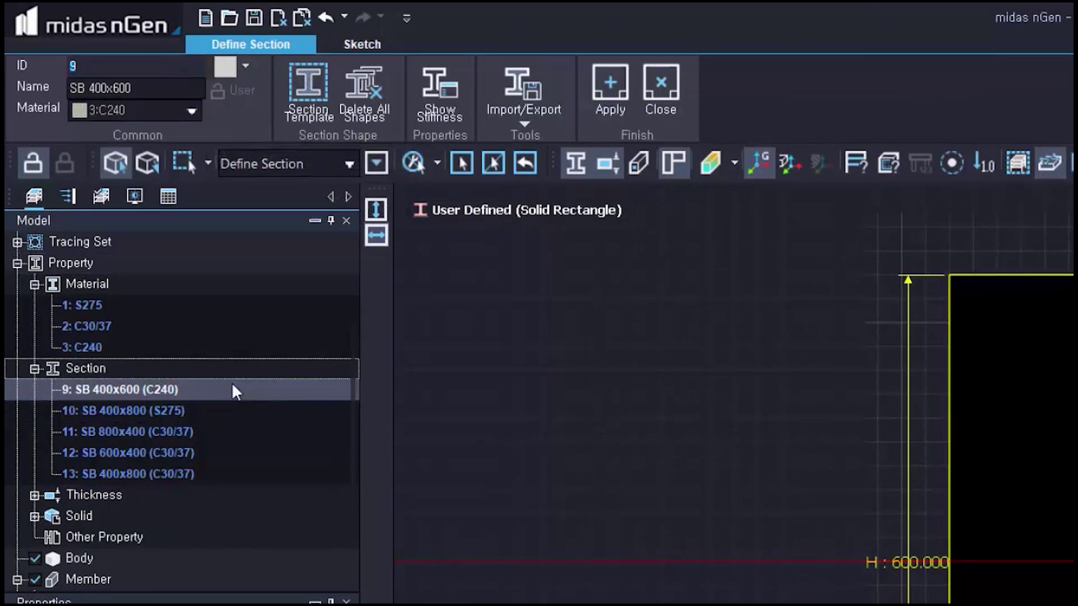
- Change the material of section 10, SB 400x800, to C240
{"action": "right_click", "coordinate": [203, 410]}
{"action": "left_click", "coordinate": [241, 450]}
{"action": "left_click", "coordinate": [192, 110]}
{"action": "left_click", "coordinate": [108, 202]}
{"action": "left_click", "coordinate": [610, 89]}
- Change the material of section 11, SB 800x400, to C240 and leave the section definition
{"action": "right_click", "coordinate": [212, 431]}
{"action": "left_click", "coordinate": [249, 471]}
{"action": "left_click", "coordinate": [192, 111]}
{"action": "left_click", "coordinate": [107, 202]}
{"action": "left_click", "coordinate": [610, 90]}
{"action": "left_click", "coordinate": [640, 100]}
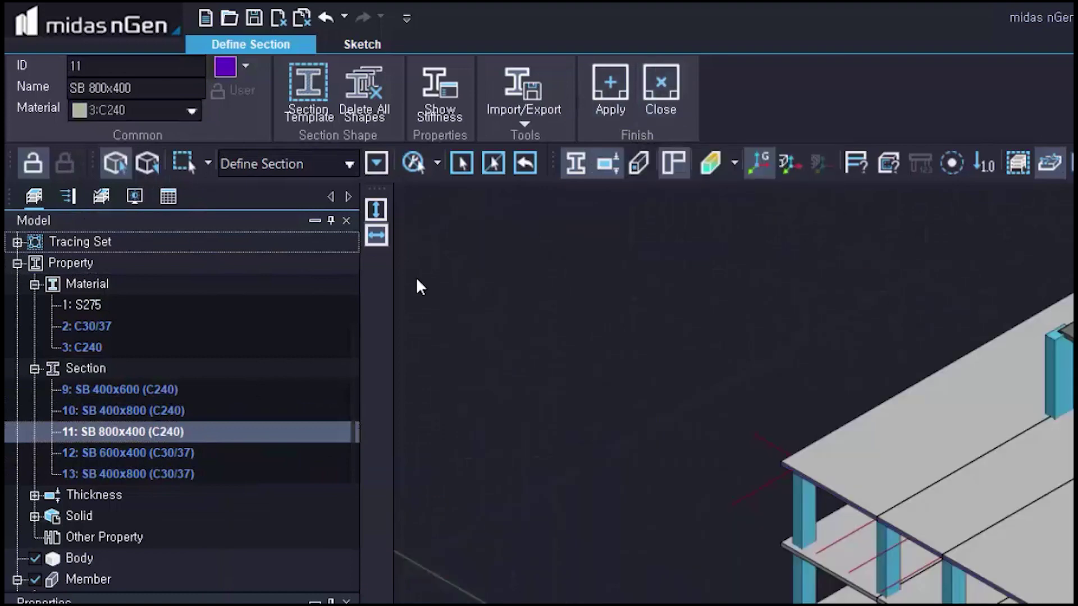
- Change the material strength of sections 12 (SB 600x400) and 13 (SB 400x800) to C240
{"action": "right_click", "coordinate": [168, 452]}
{"action": "left_click", "coordinate": [243, 546]}
{"action": "left_click", "coordinate": [83, 421]}
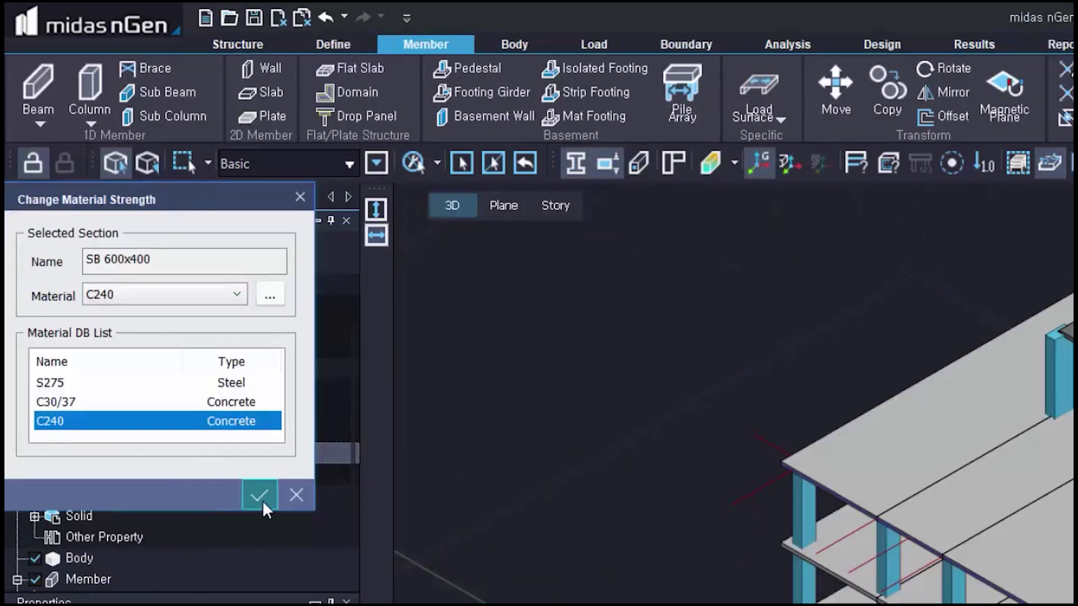
{"action": "left_click", "coordinate": [259, 494]}
{"action": "right_click", "coordinate": [156, 474]}
{"action": "left_click", "coordinate": [186, 558]}
{"action": "left_click", "coordinate": [113, 421]}
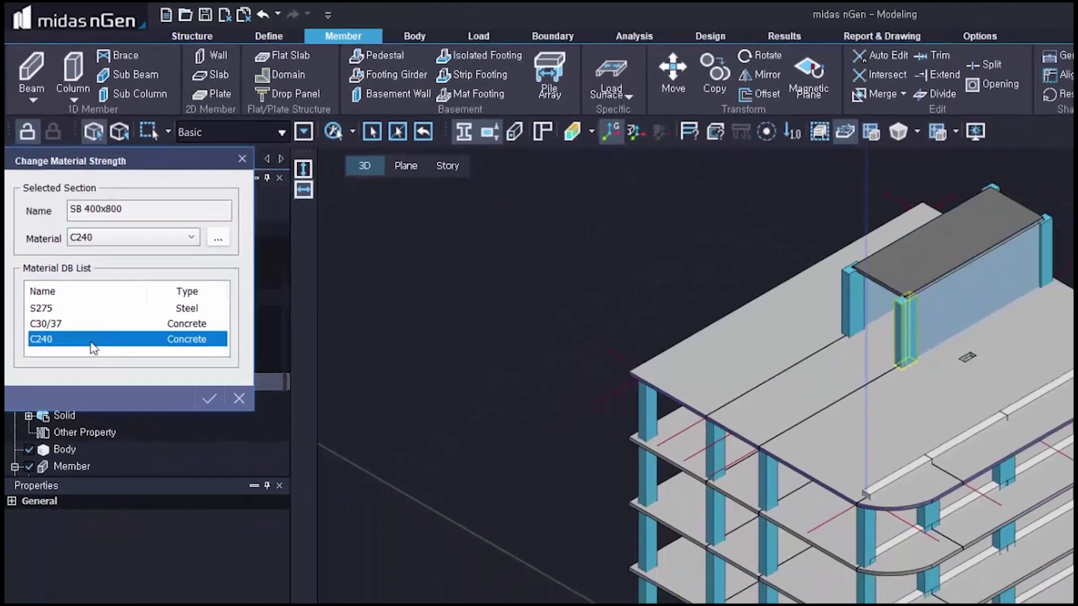
{"action": "left_click", "coordinate": [209, 399]}
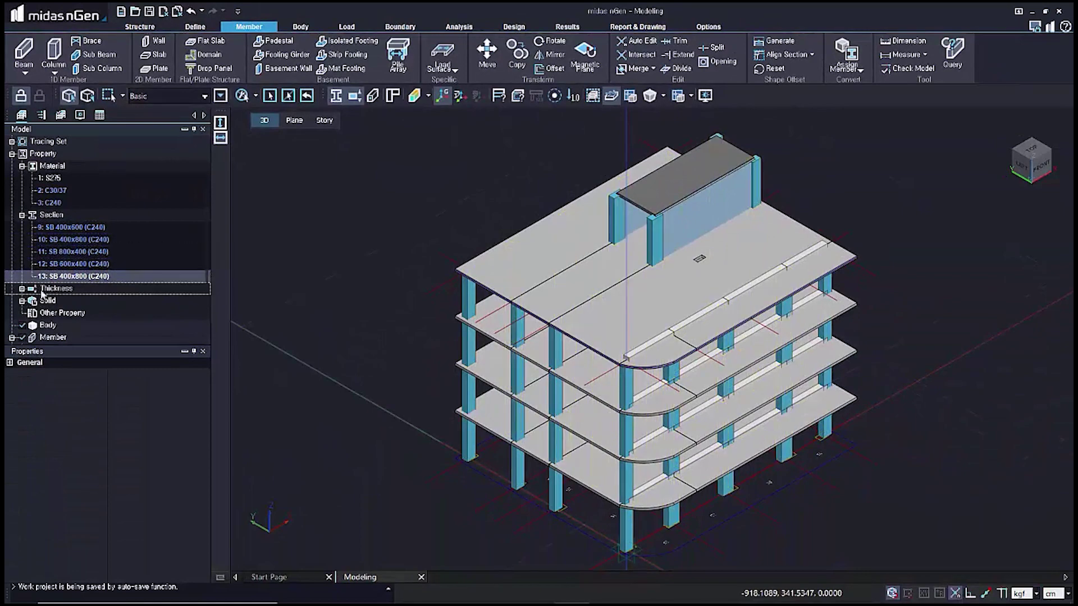
- Add a T200 thickness property of 20 cm with material C240
{"action": "left_click", "coordinate": [48, 289]}
{"action": "double_click", "coordinate": [57, 289]}
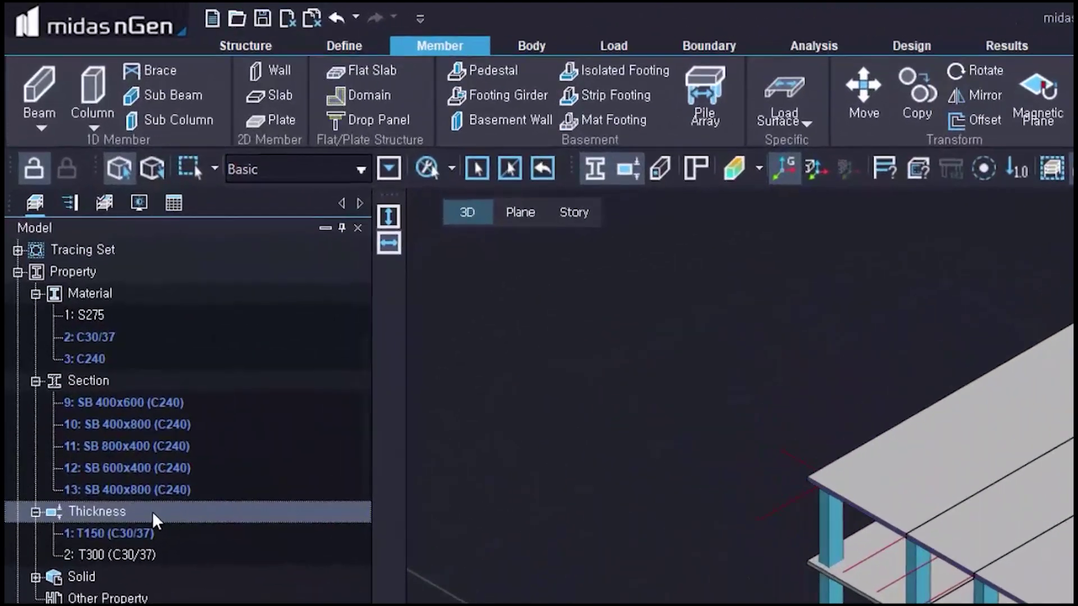
{"action": "right_click", "coordinate": [152, 510]}
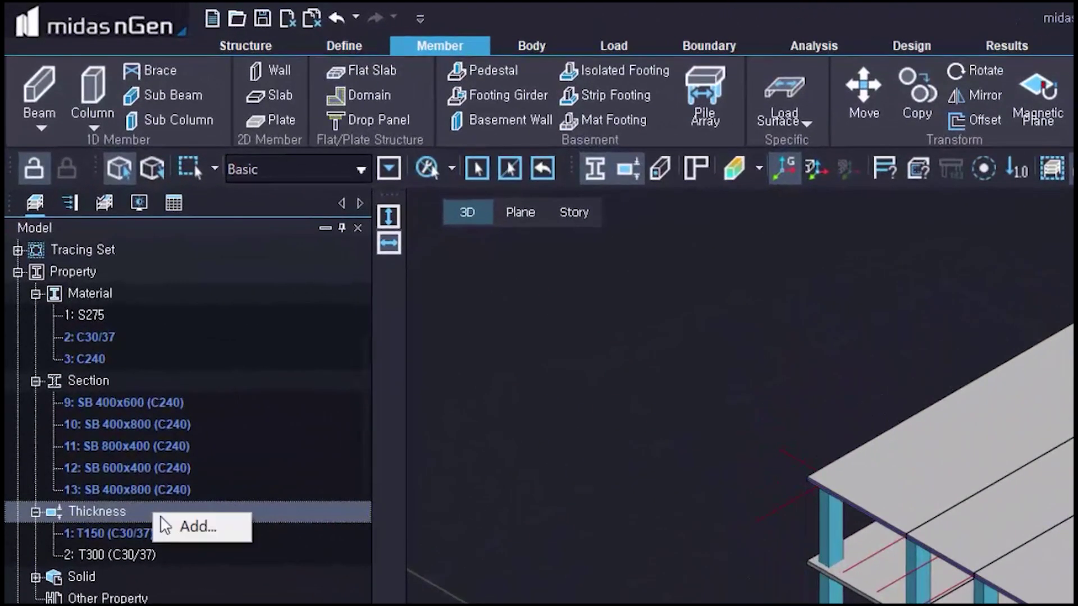
{"action": "left_click", "coordinate": [188, 525]}
{"action": "left_click", "coordinate": [145, 320]}
{"action": "left_click", "coordinate": [140, 365]}
{"action": "key", "text": "Tab"}
{"action": "type", "text": "20"}
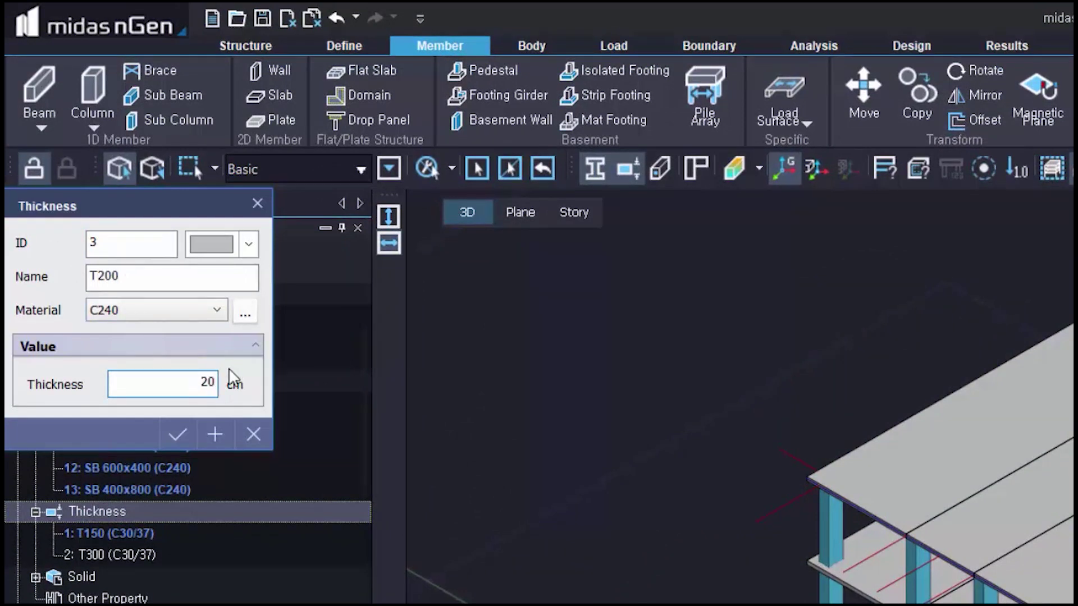
{"action": "left_click", "coordinate": [213, 433]}
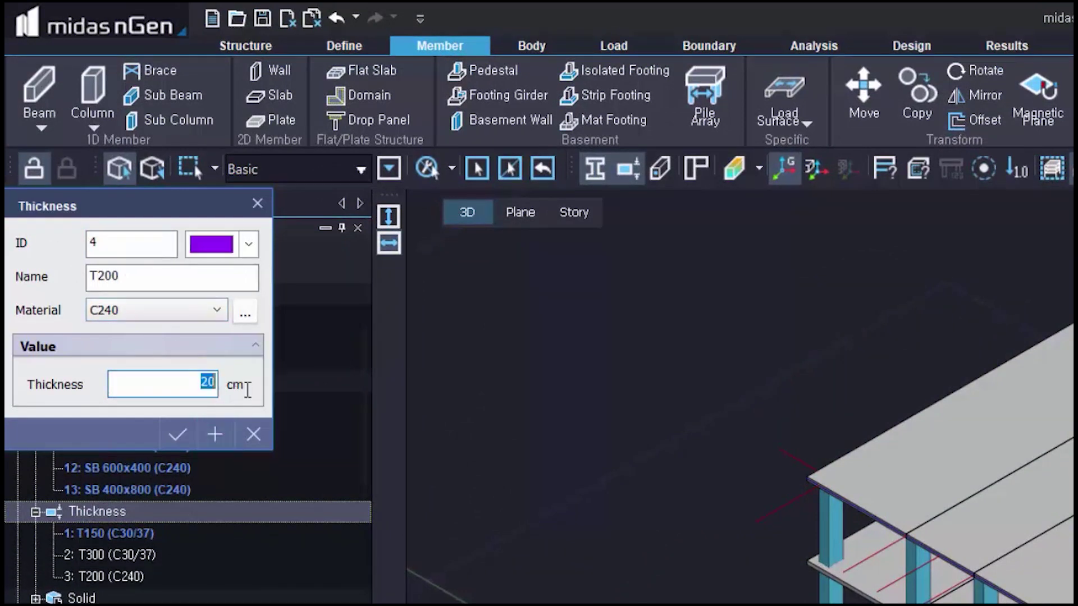
- Add a T700 thickness property of 70 cm with material C240 and close the thickness definition
{"action": "type", "text": "70"}
{"action": "left_click", "coordinate": [217, 430]}
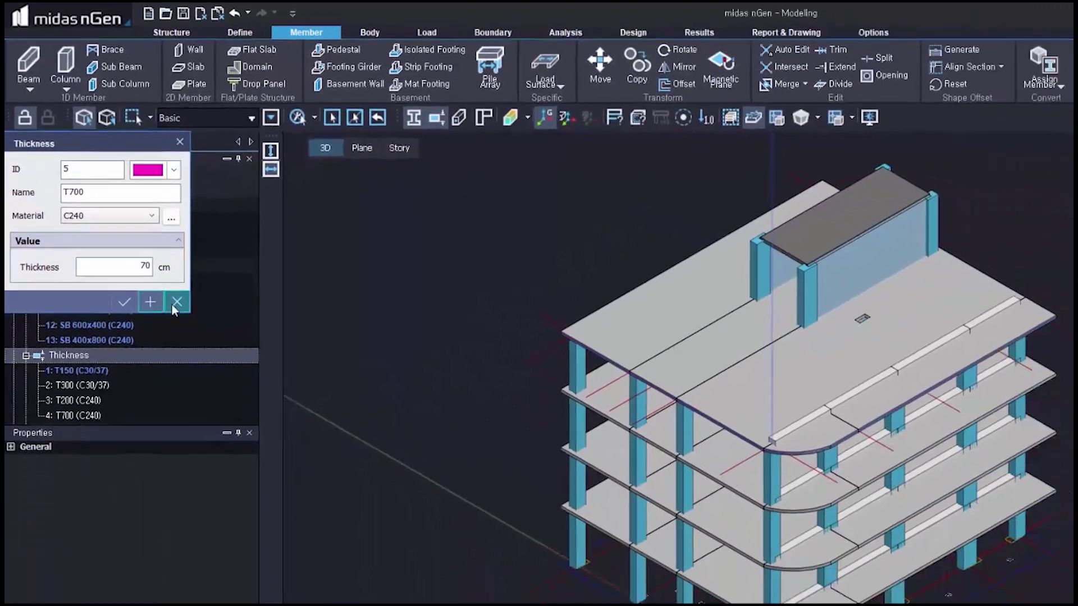
{"action": "left_click", "coordinate": [176, 302]}
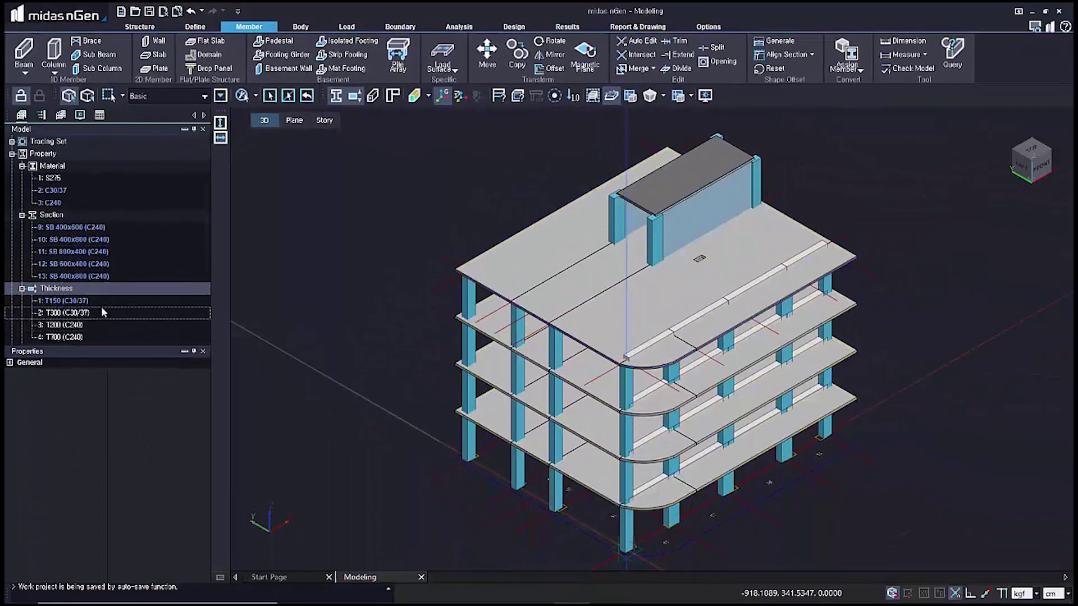
- Isolate the members using thickness T150, select them all and assign them T200 (C240)
{"action": "left_click", "coordinate": [101, 302]}
{"action": "right_click", "coordinate": [100, 300]}
{"action": "left_click", "coordinate": [134, 377]}
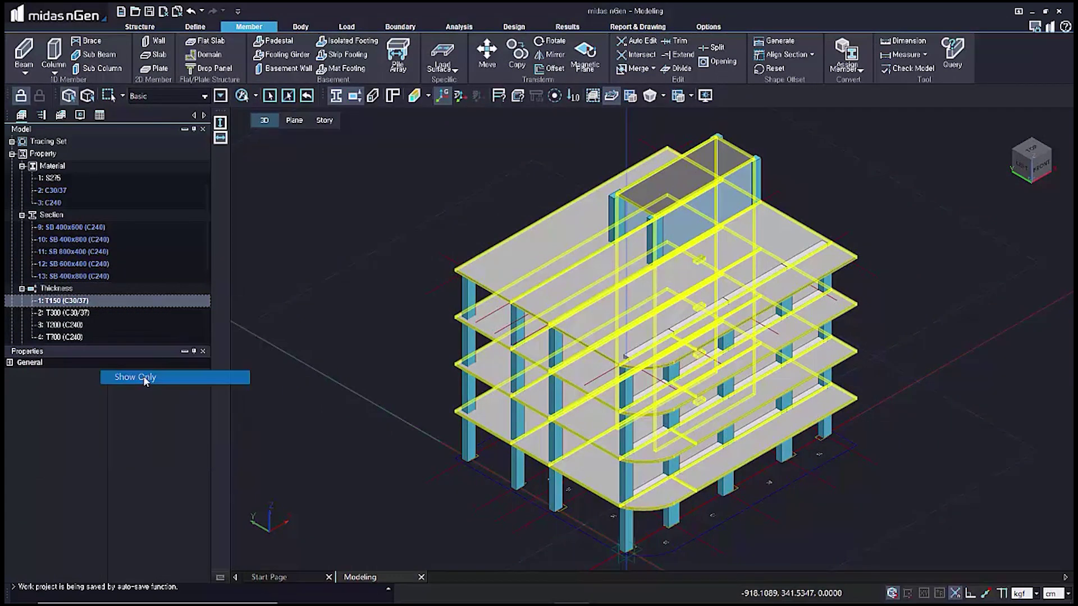
{"action": "left_click_drag", "start_coordinate": [414, 132], "coordinate": [805, 503]}
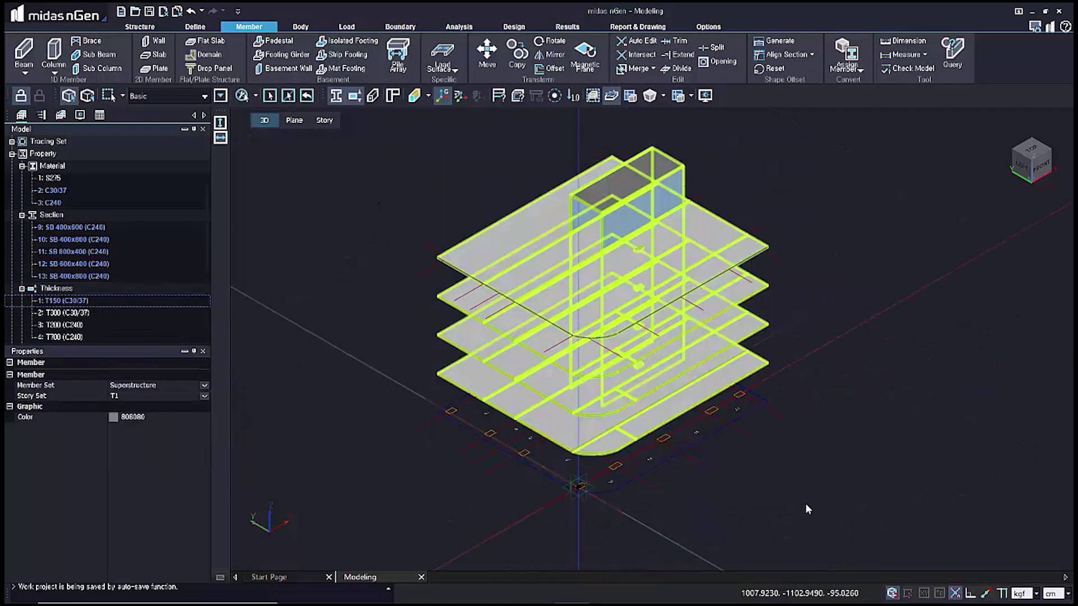
{"action": "left_click", "coordinate": [85, 325]}
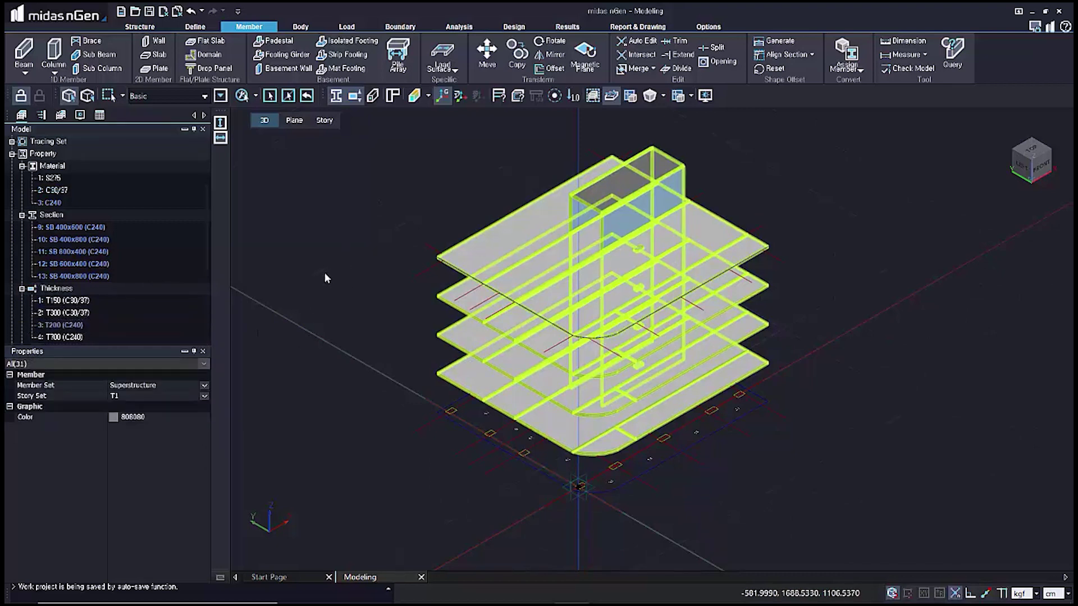
{"action": "key", "text": "Escape"}
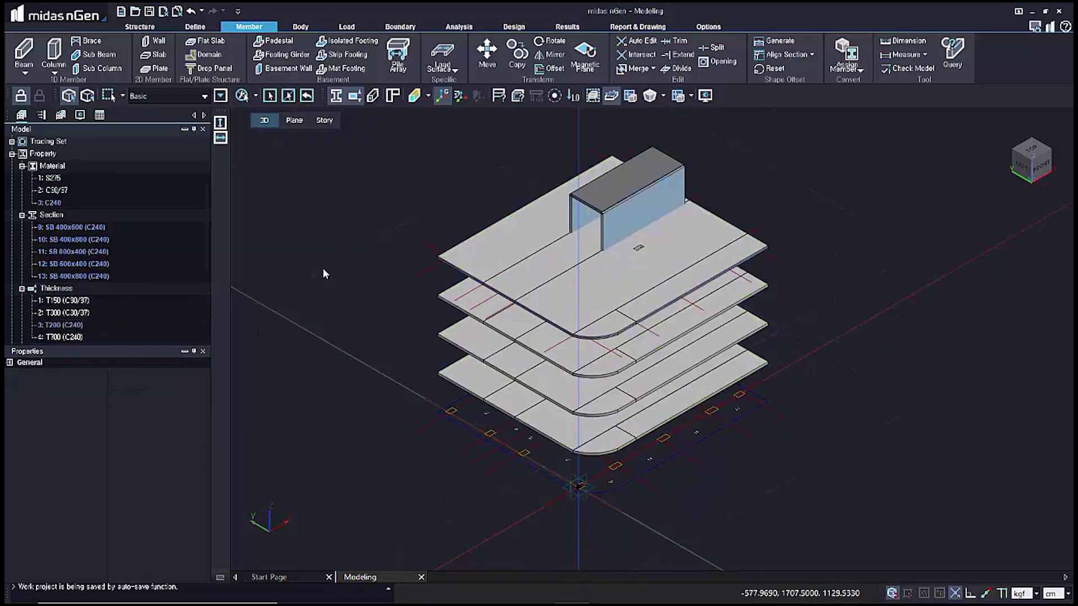
- Show all the hidden members of the building again
{"action": "mouse_move", "coordinate": [332, 299]}
{"action": "middle_mouse_down"}
{"action": "mouse_move", "coordinate": [328, 276]}
{"action": "mouse_move", "coordinate": [335, 285]}
{"action": "middle_mouse_up"}
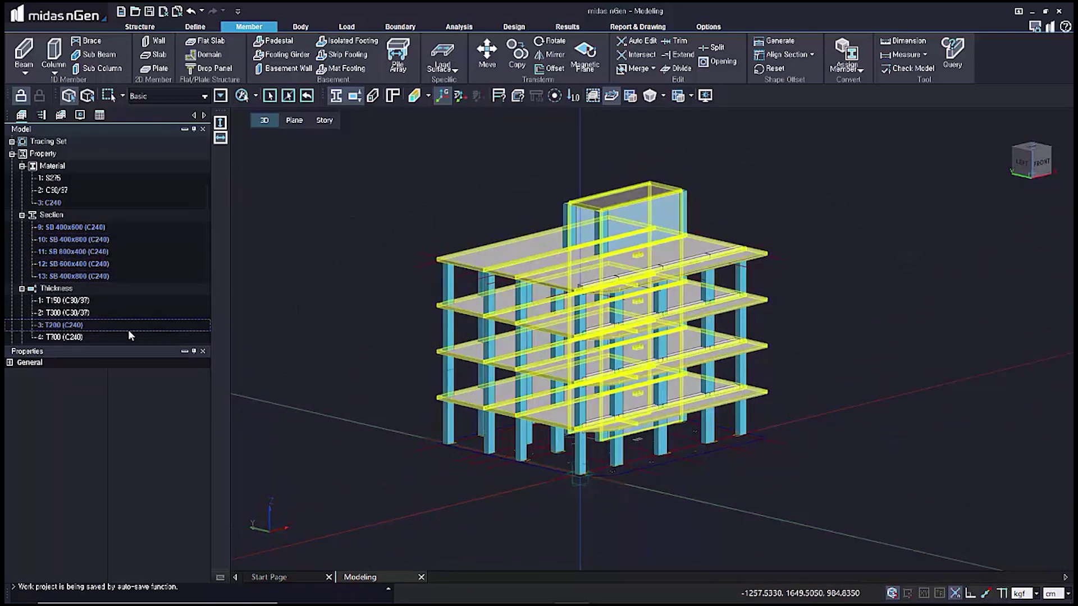
{"action": "right_click", "coordinate": [310, 264]}
{"action": "left_click", "coordinate": [264, 218]}
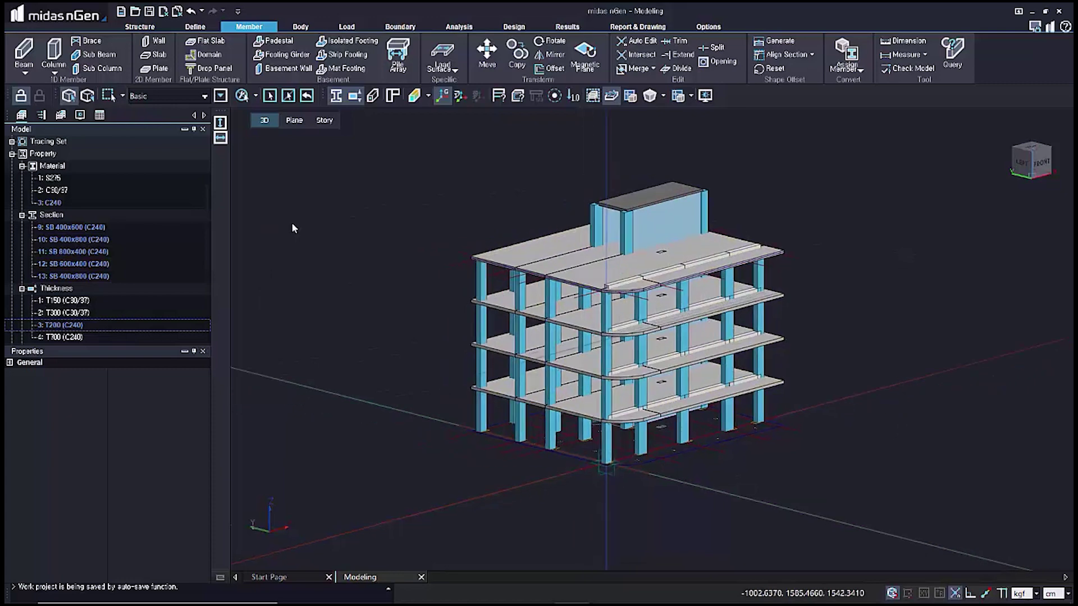
- Turn on the Story Set Label display in the view control settings
{"action": "middle_click_drag", "start_coordinate": [653, 284], "coordinate": [396, 330]}
{"action": "scroll", "coordinate": [494, 355], "scroll_direction": "up", "scroll_amount": 4}
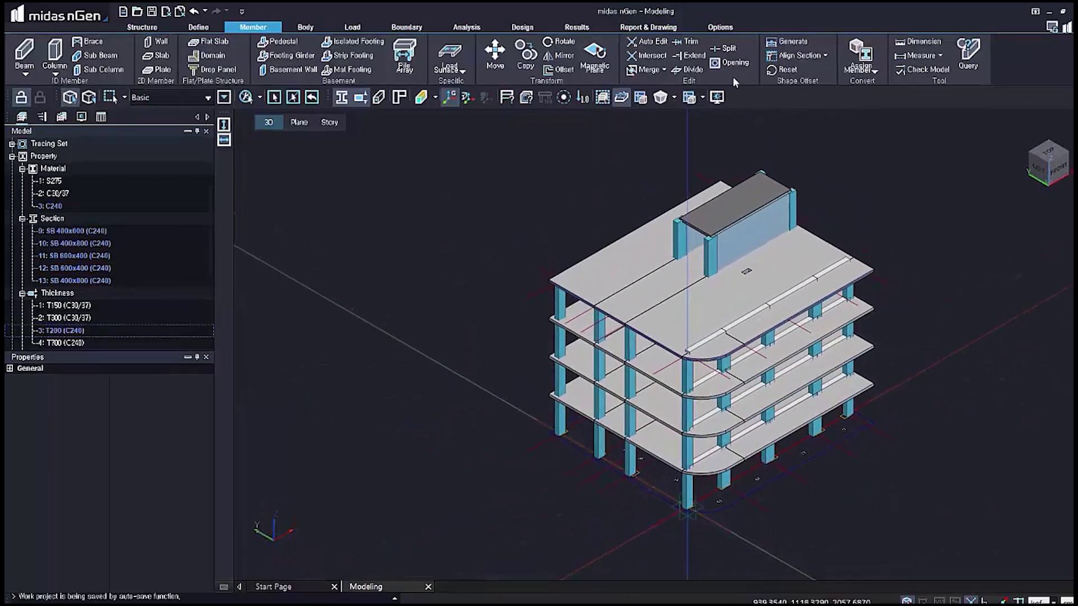
{"action": "left_click", "coordinate": [705, 96]}
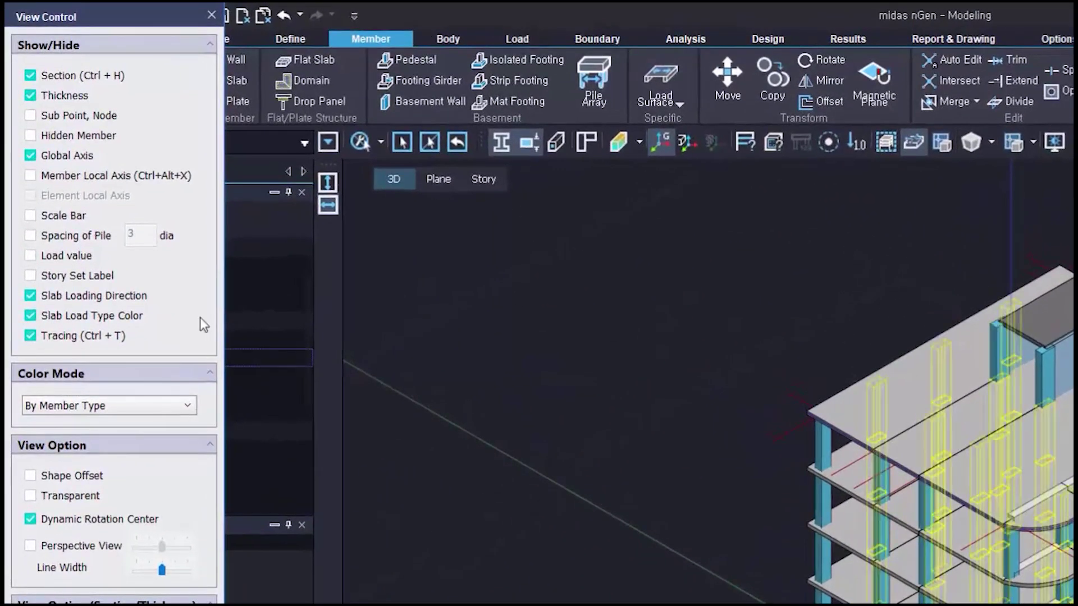
{"action": "left_click", "coordinate": [99, 276]}
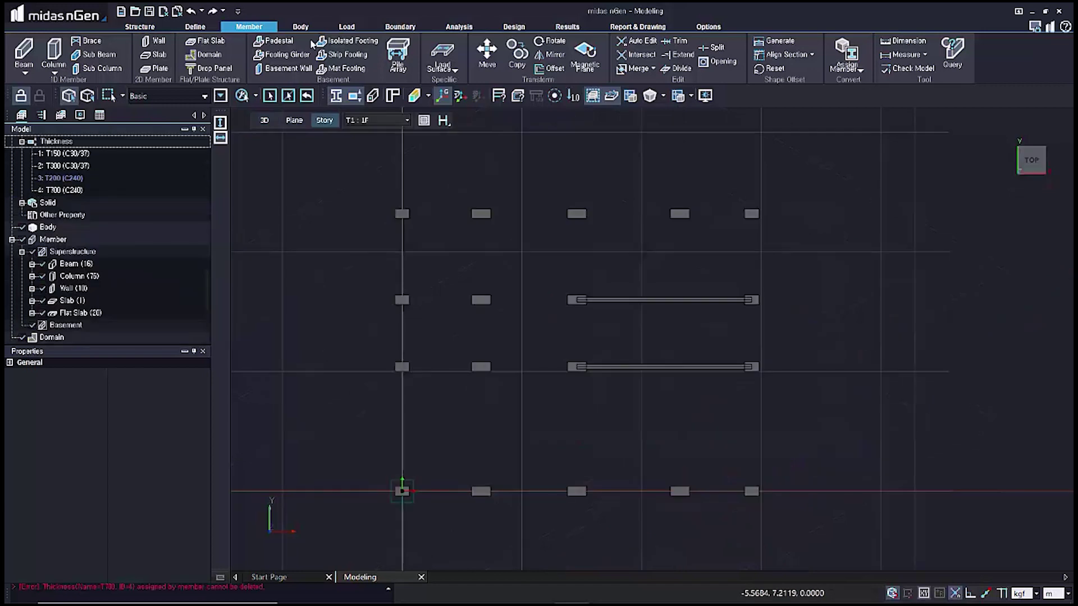
- Add 2 m by 2 m isolated footings with thickness T700 (C240) under the 14 columns not connected to the walls
{"action": "left_click", "coordinate": [340, 41]}
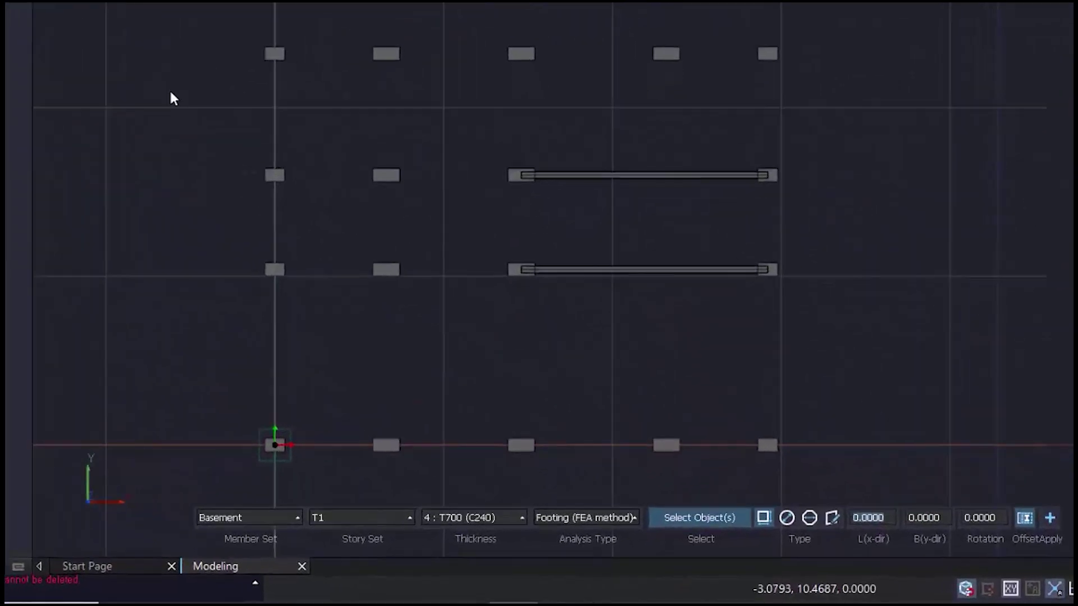
{"action": "left_click_drag", "start_coordinate": [204, 3], "coordinate": [321, 493]}
{"action": "left_click", "coordinate": [888, 518]}
{"action": "type", "text": "2"}
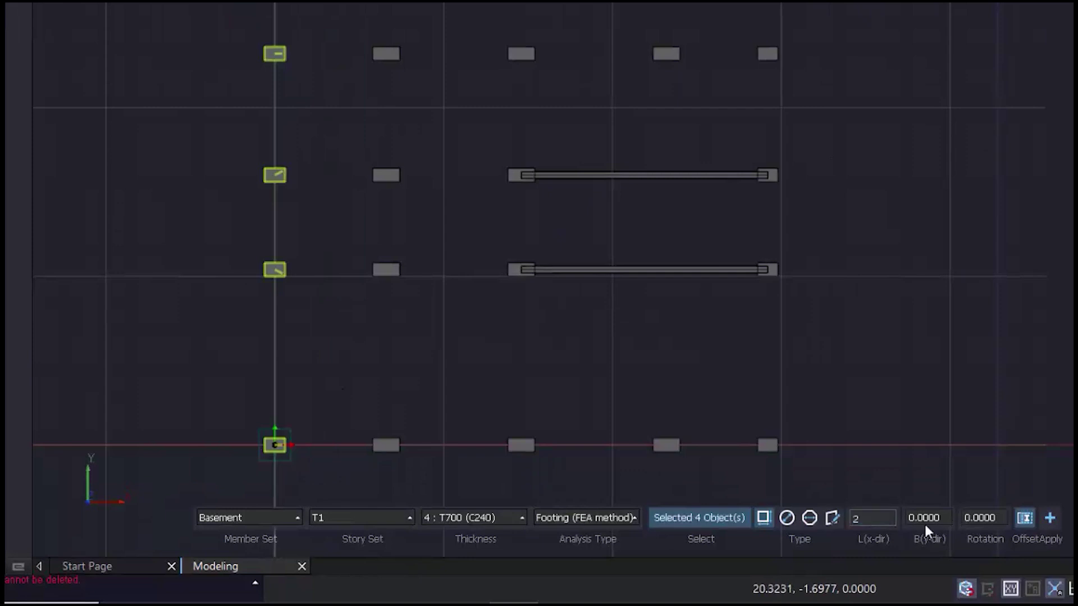
{"action": "left_click", "coordinate": [939, 517]}
{"action": "type", "text": "2"}
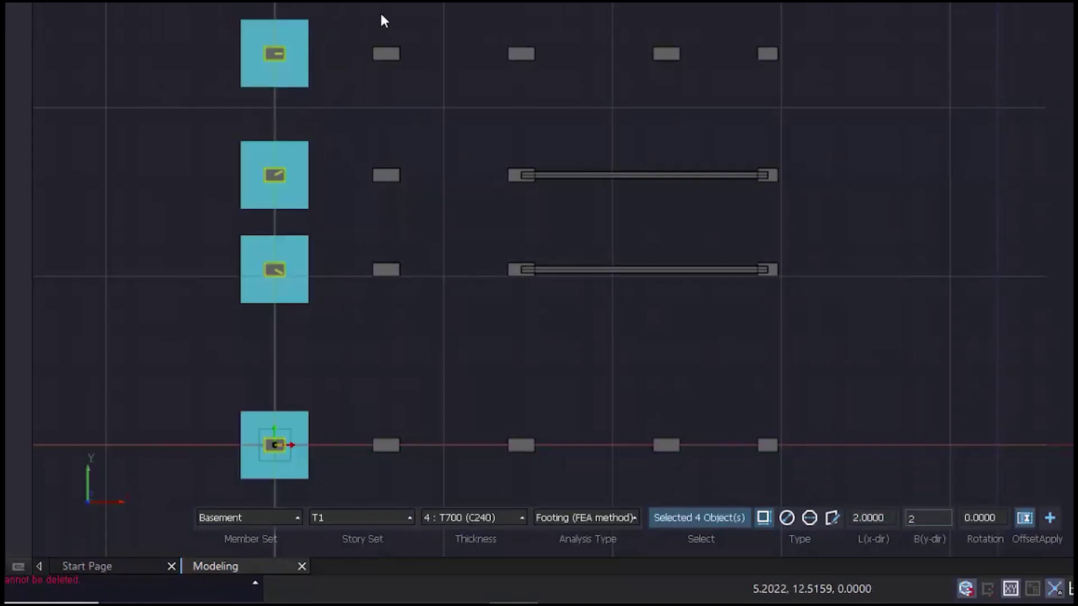
{"action": "left_click_drag", "start_coordinate": [818, 111], "coordinate": [831, 120]}
{"action": "left_click_drag", "start_coordinate": [337, 129], "coordinate": [436, 486]}
{"action": "left_click_drag", "start_coordinate": [455, 403], "coordinate": [834, 492]}
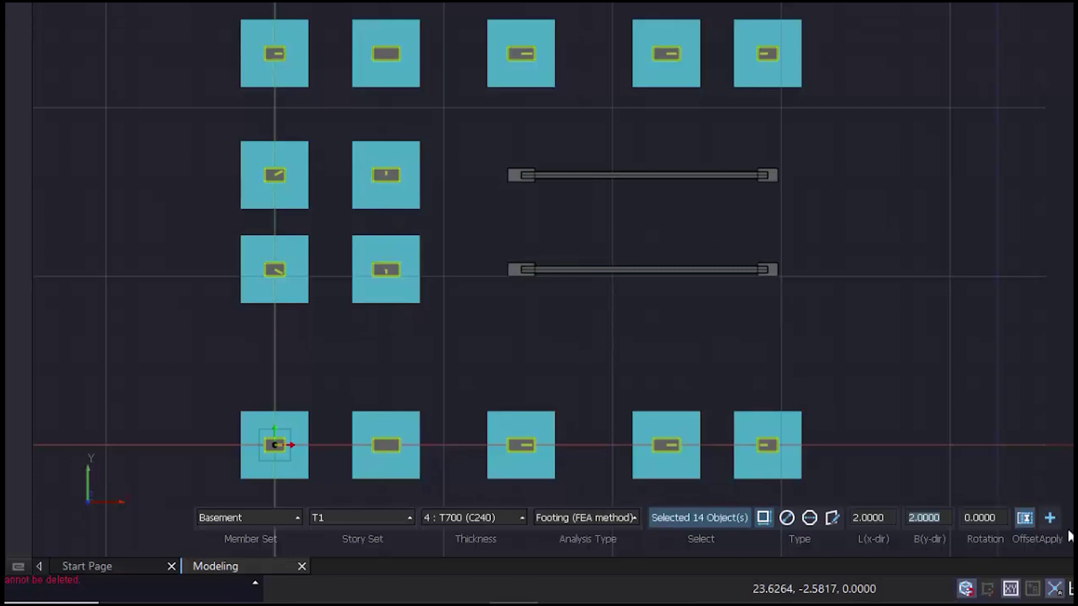
{"action": "left_click", "coordinate": [1047, 519]}
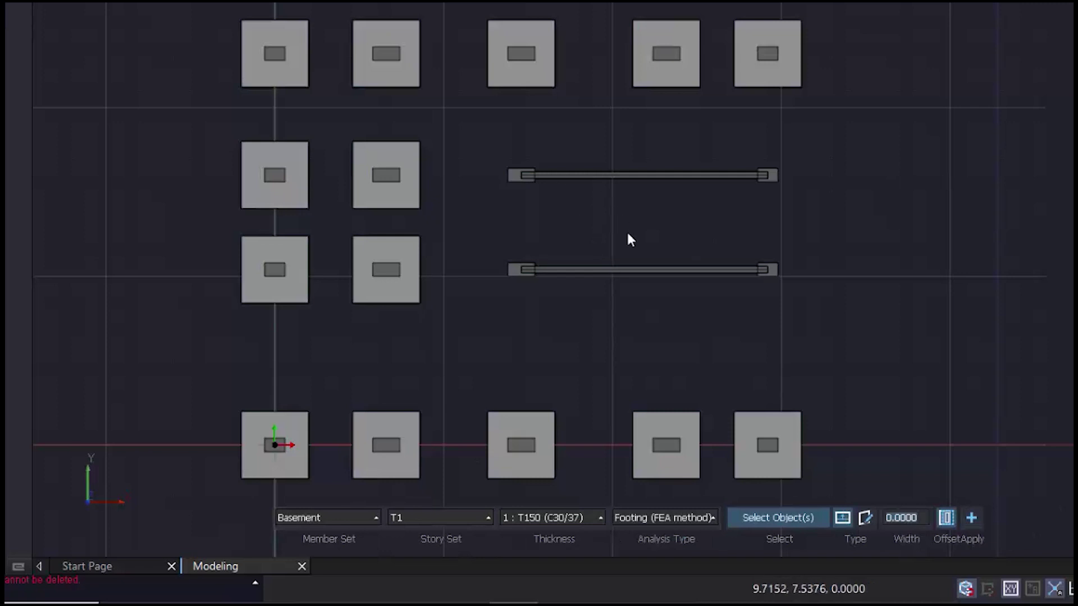
- Add strip footings 2 m wide with thickness T700 (C240) under the two long walls
{"action": "left_click", "coordinate": [643, 268]}
{"action": "left_click", "coordinate": [643, 173]}
{"action": "left_click", "coordinate": [918, 522]}
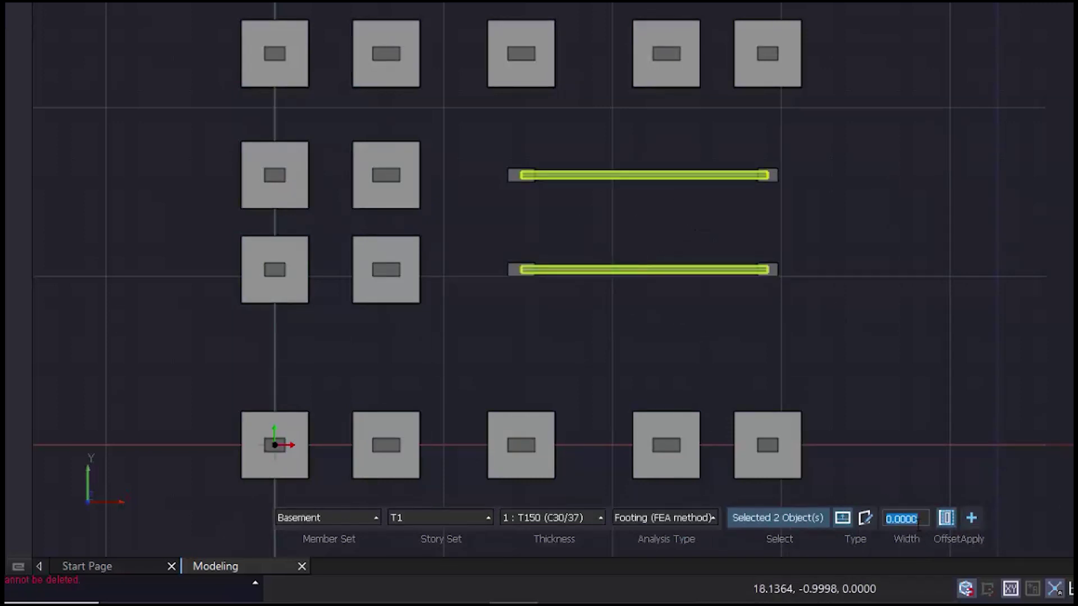
{"action": "type", "text": "2"}
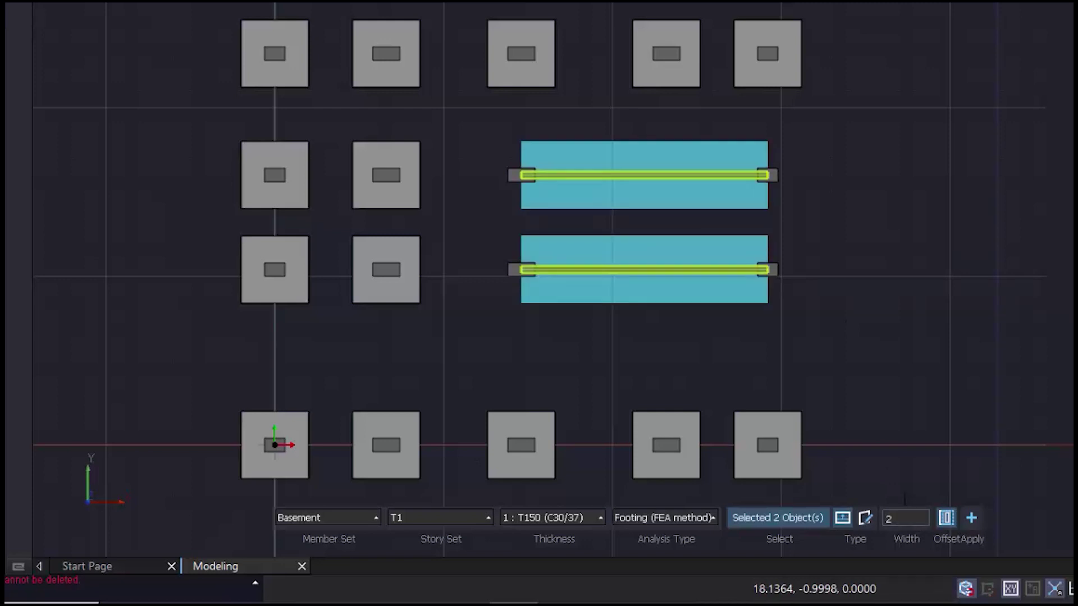
{"action": "key", "text": "Return"}
{"action": "left_click", "coordinate": [596, 517]}
{"action": "left_click", "coordinate": [552, 455]}
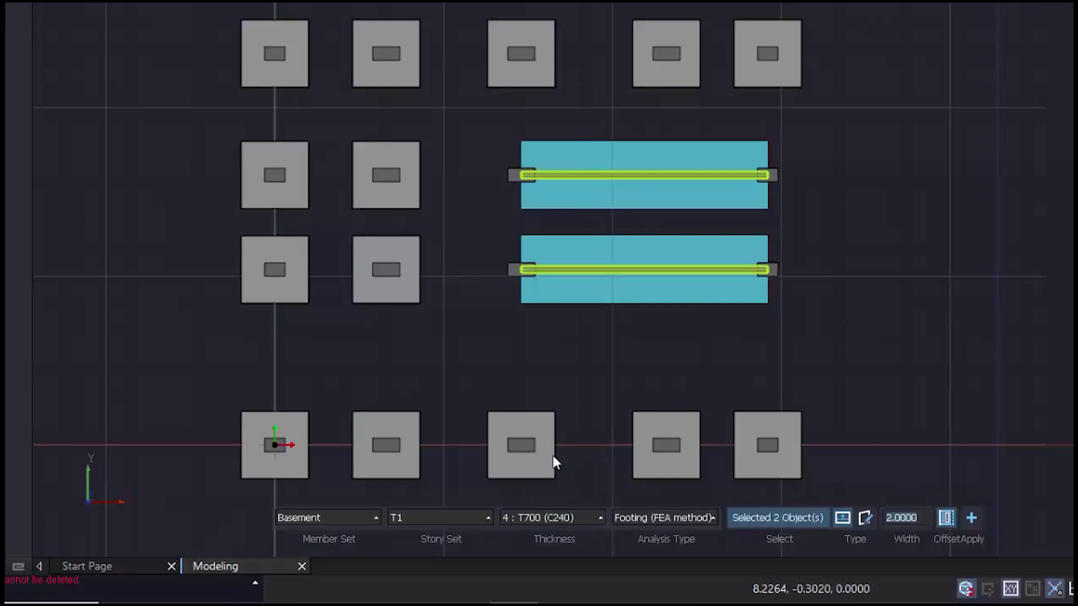
{"action": "left_click", "coordinate": [971, 518]}
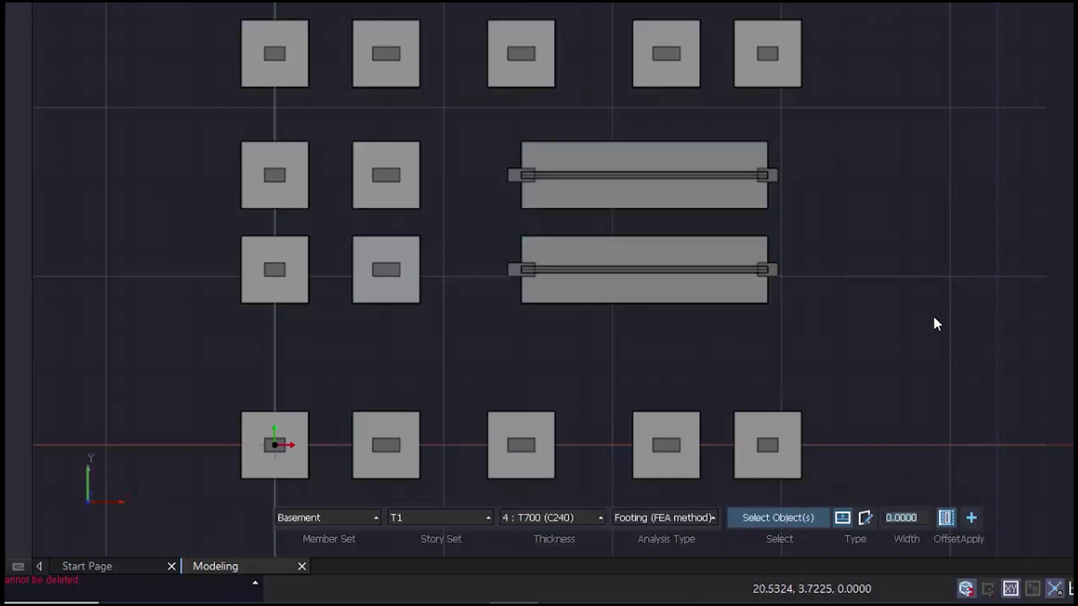
- Move both short edges of the upper wall's strip footing outward by 1 m, beyond the end columns
{"action": "scroll", "coordinate": [944, 314], "scroll_direction": "down", "scroll_amount": 6}
{"action": "middle_click_drag", "start_coordinate": [872, 317], "coordinate": [868, 292]}
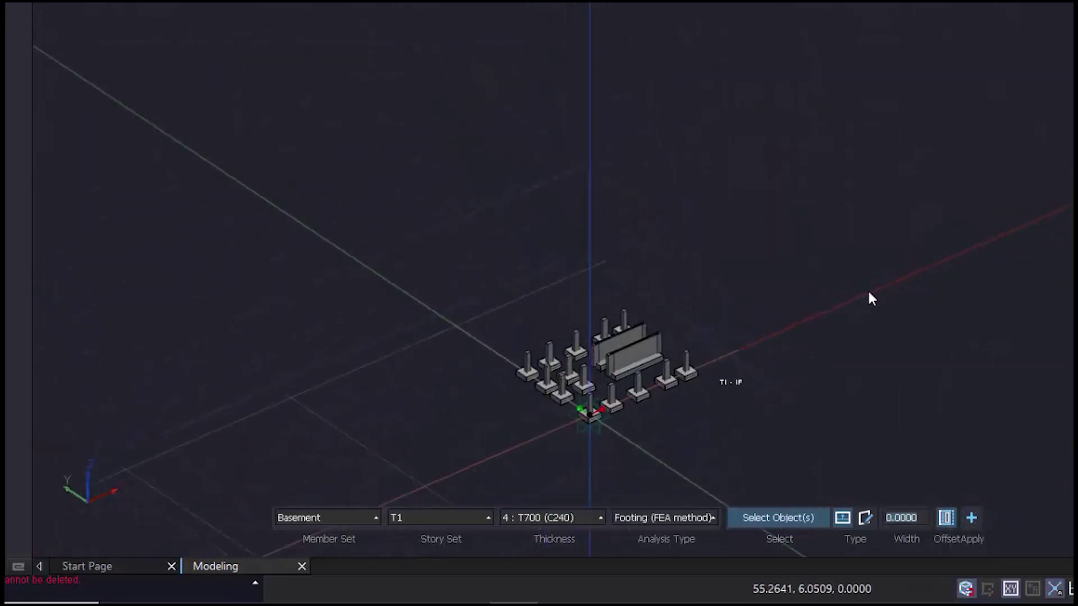
{"action": "scroll", "coordinate": [605, 412], "scroll_direction": "up", "scroll_amount": 6}
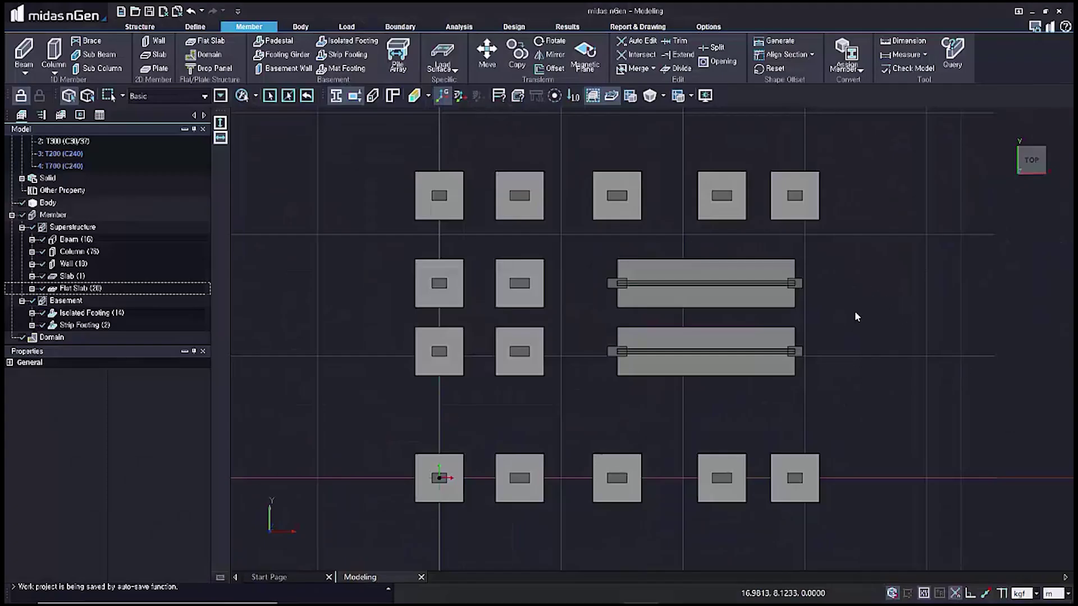
{"action": "scroll", "coordinate": [645, 364], "scroll_direction": "up", "scroll_amount": 3}
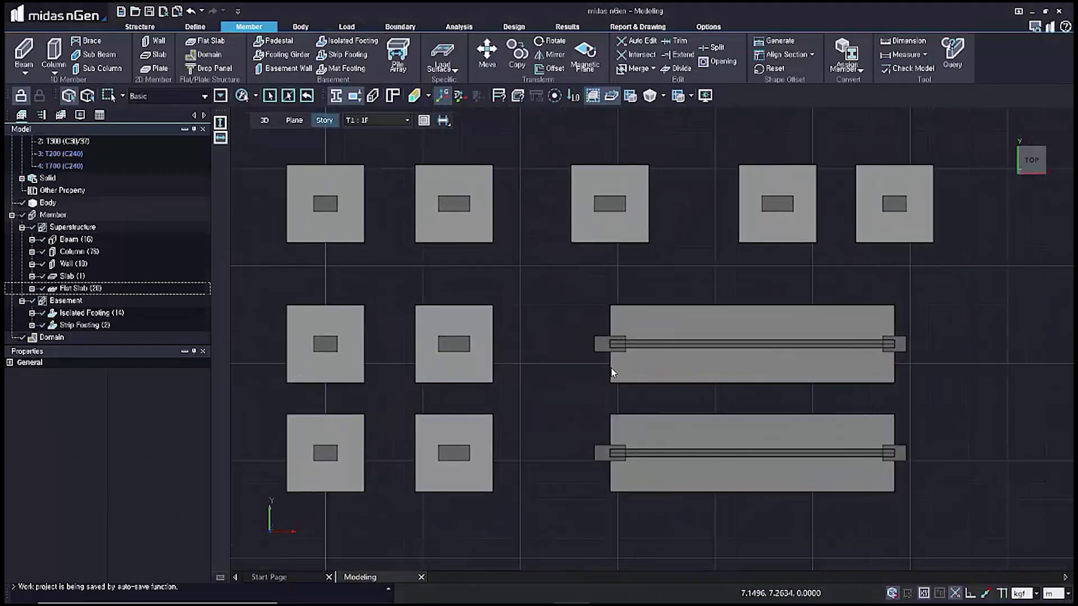
{"action": "left_click", "coordinate": [614, 377]}
{"action": "left_click", "coordinate": [590, 405]}
{"action": "left_click", "coordinate": [487, 54]}
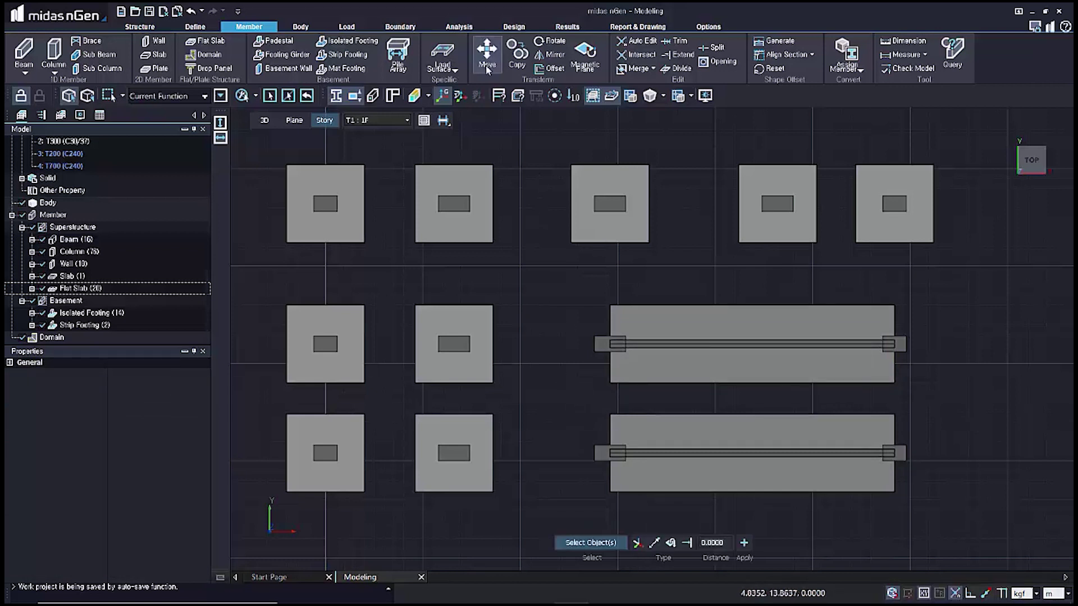
{"action": "left_click", "coordinate": [610, 374]}
{"action": "left_click_drag", "start_coordinate": [640, 344], "coordinate": [618, 347]}
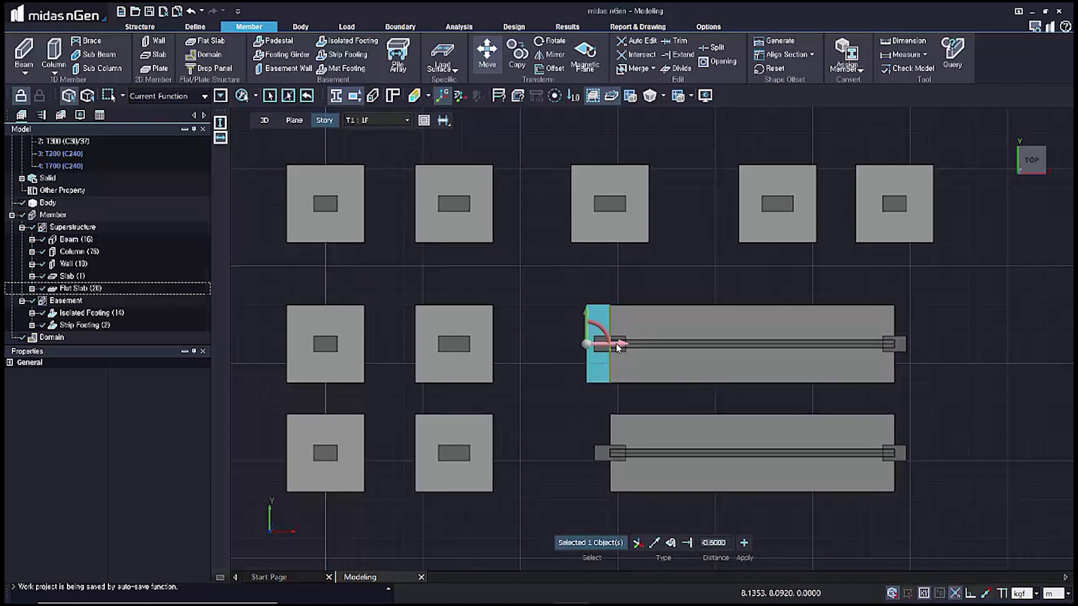
{"action": "type", "text": "-1"}
{"action": "key", "text": "Return"}
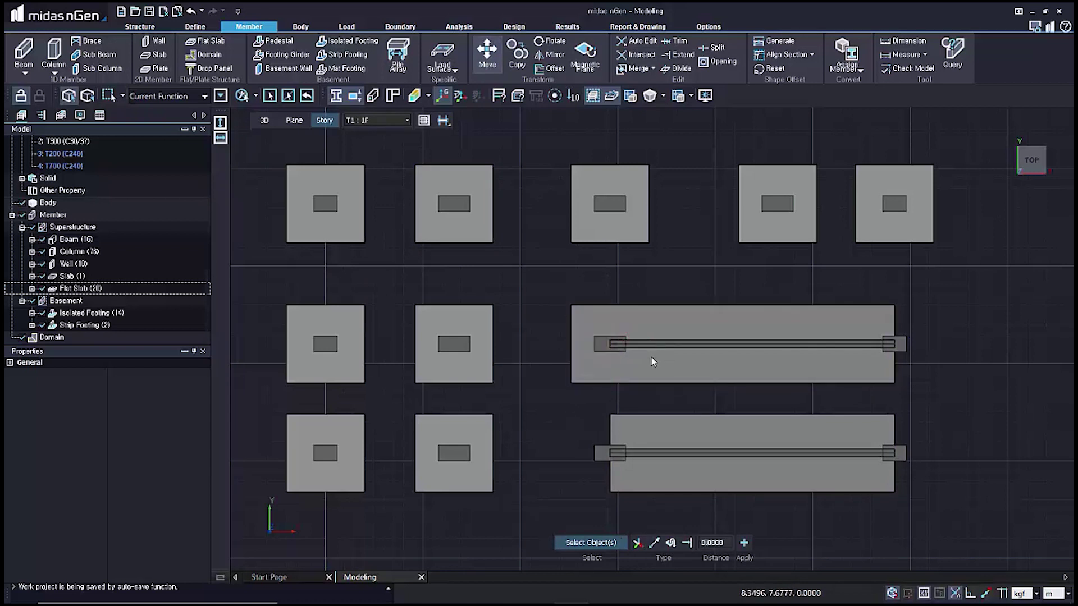
{"action": "left_click", "coordinate": [896, 326]}
{"action": "left_click_drag", "start_coordinate": [926, 343], "coordinate": [962, 345]}
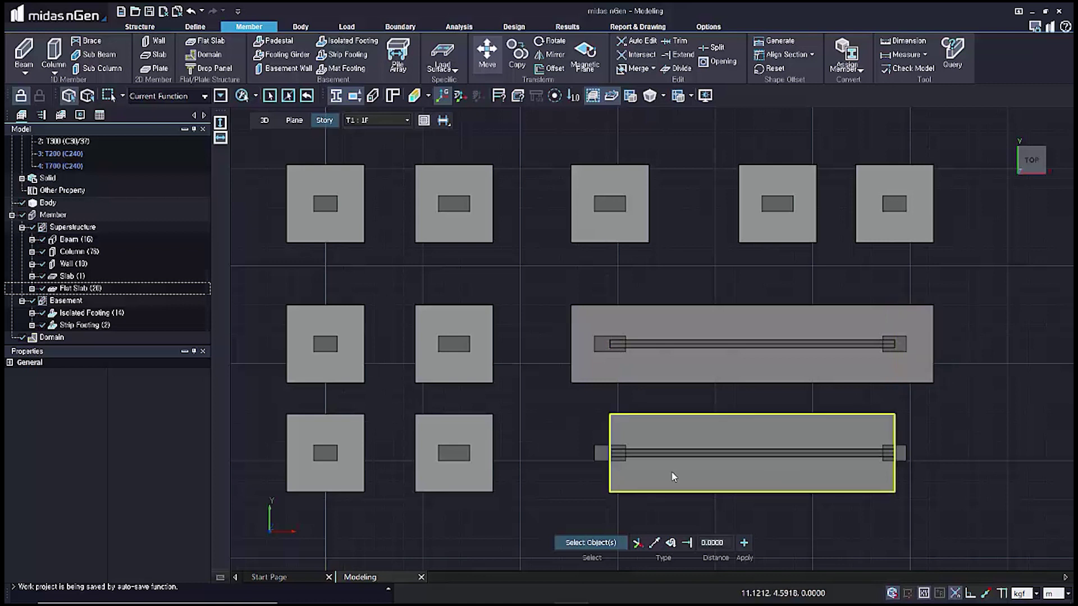
- Extend the lower wall's strip footing by moving both of its short edges 1 m outward
{"action": "left_click", "coordinate": [608, 440]}
{"action": "left_click_drag", "start_coordinate": [643, 453], "coordinate": [619, 456]}
{"action": "key", "text": "Tab"}
{"action": "type", "text": "-1"}
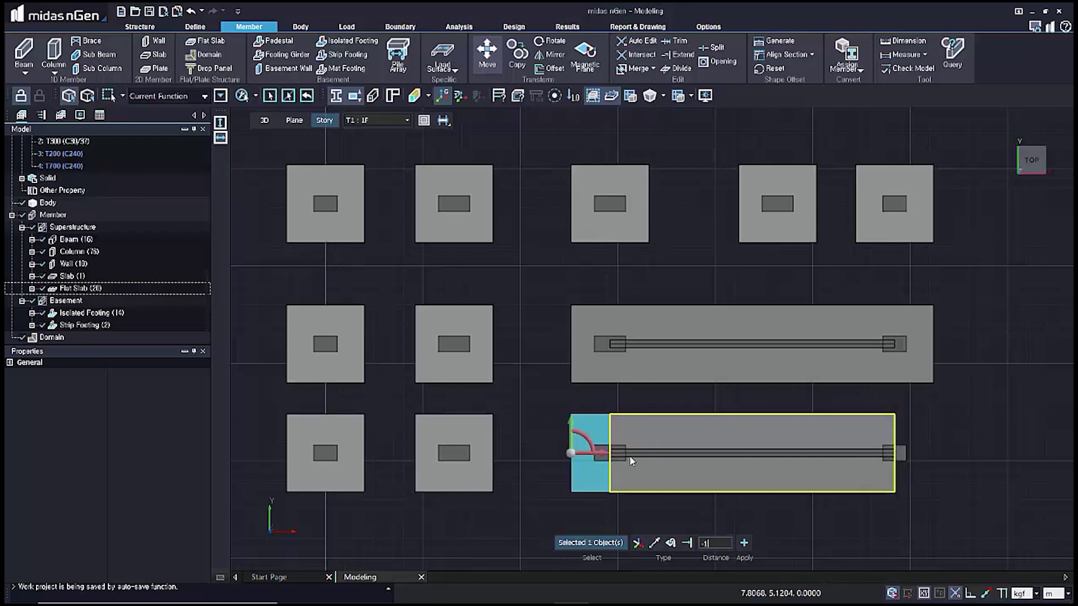
{"action": "key", "text": "Return"}
{"action": "left_click", "coordinate": [895, 480]}
{"action": "left_click_drag", "start_coordinate": [931, 457], "coordinate": [963, 454]}
{"action": "type", "text": "1"}
{"action": "key", "text": "Return"}
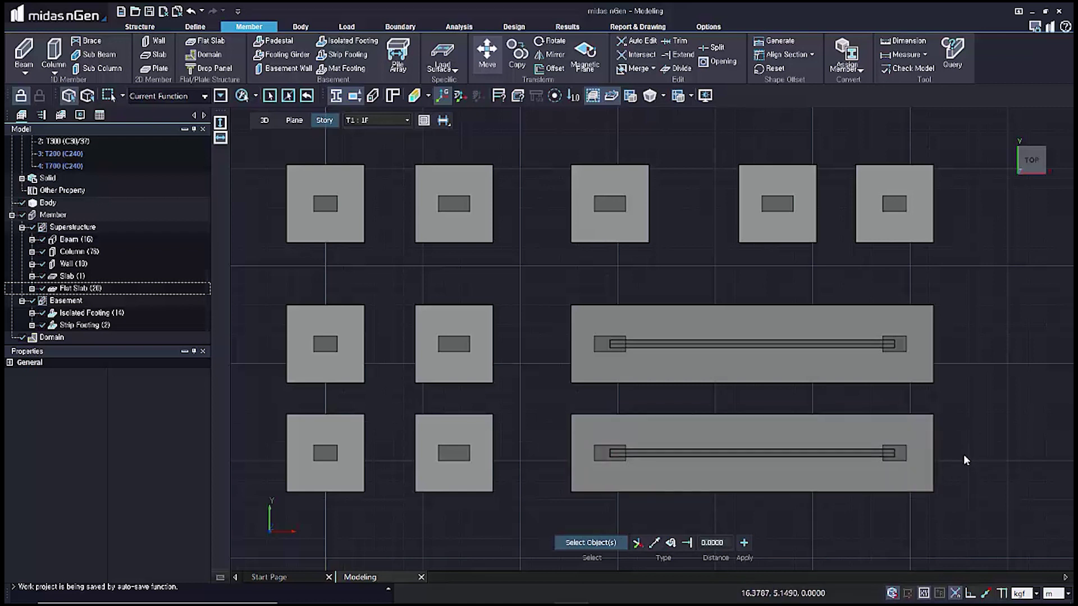
- Start a pile spring property with 300 kN compression capacity, 30 kN uplift capacity and Auto Calculation by Code Based using KSCE 2008
{"action": "scroll", "coordinate": [830, 406], "scroll_direction": "down", "scroll_amount": 1}
{"action": "scroll", "coordinate": [828, 408], "scroll_direction": "down", "scroll_amount": 1}
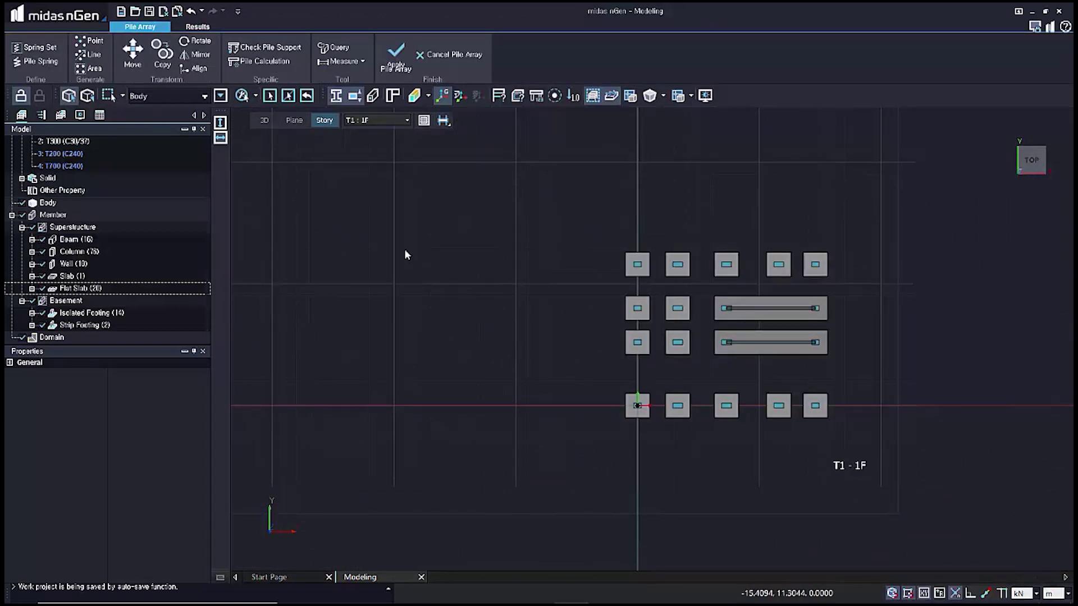
{"action": "left_click", "coordinate": [36, 61]}
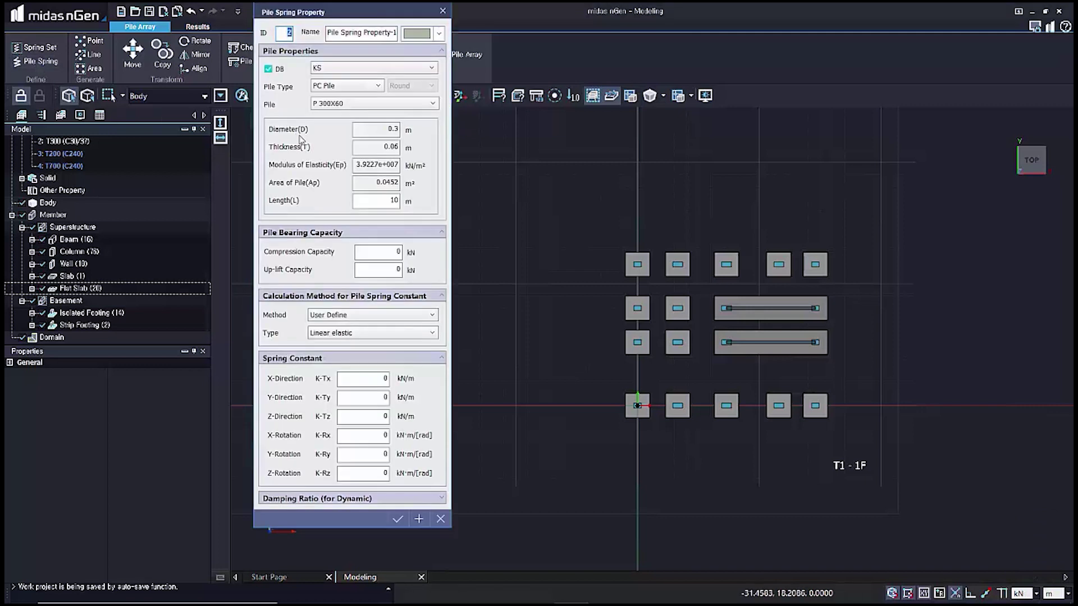
{"action": "left_click", "coordinate": [386, 252]}
{"action": "left_click", "coordinate": [425, 316]}
{"action": "left_click", "coordinate": [404, 336]}
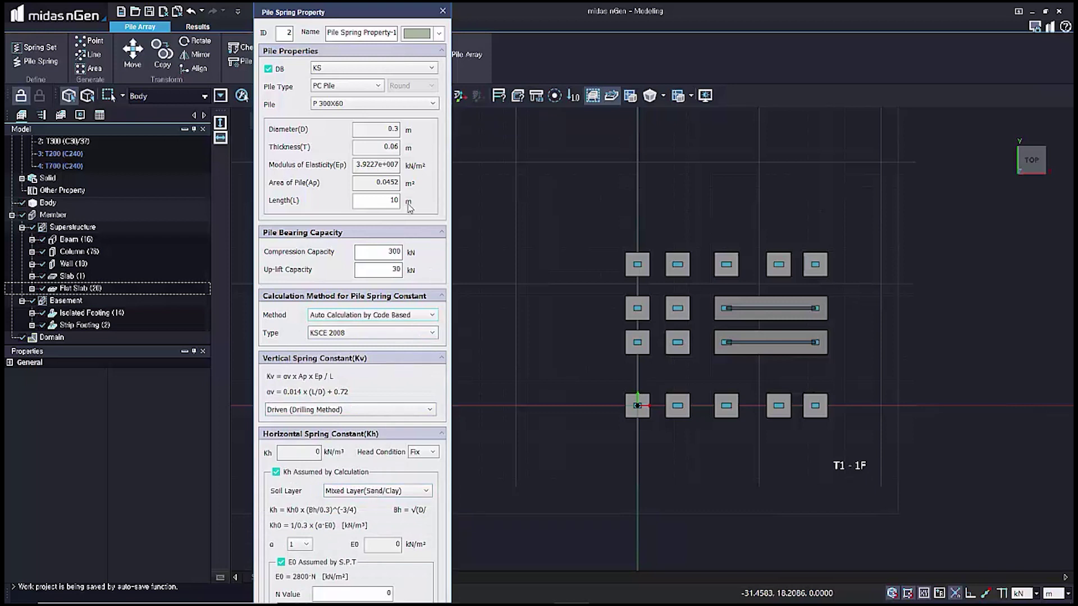
- Set the soil N value to 10, preview the spring data in matrix format and save the pile spring property
{"action": "left_click", "coordinate": [408, 233]}
{"action": "left_click", "coordinate": [420, 249]}
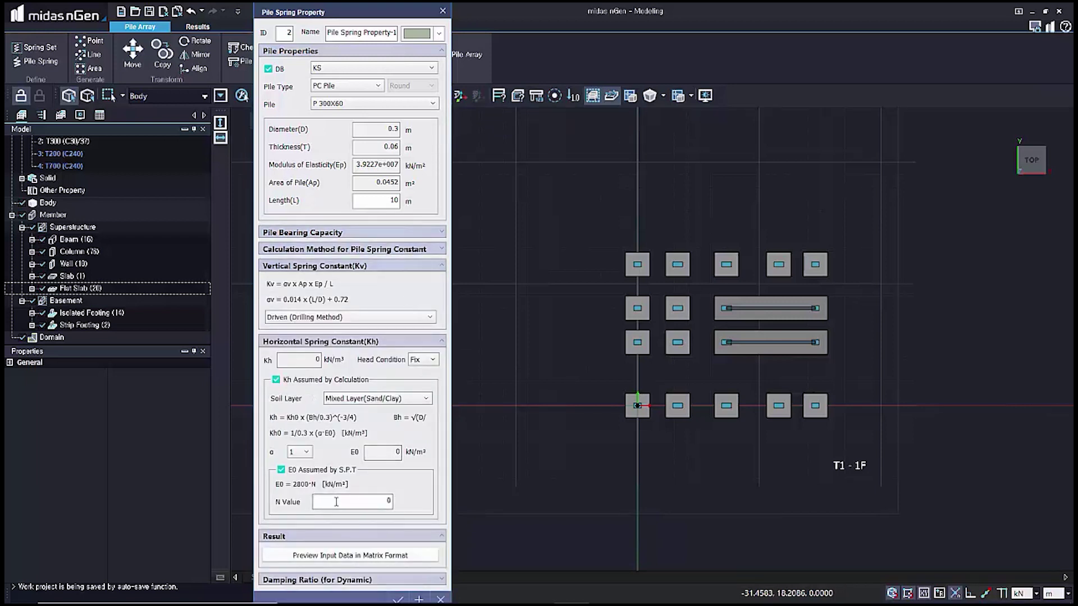
{"action": "type", "text": "10"}
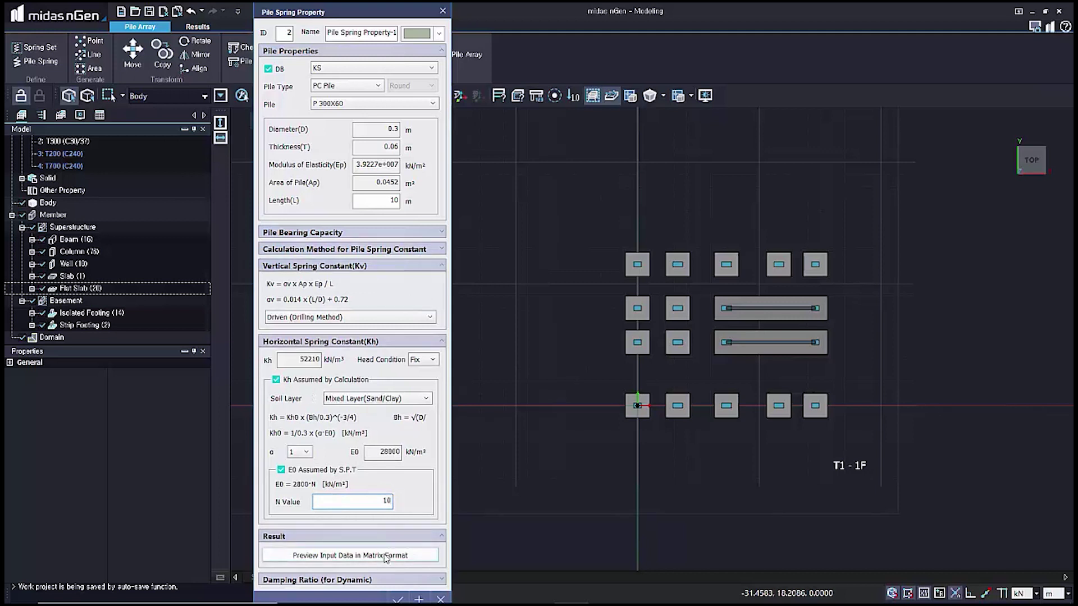
{"action": "left_click", "coordinate": [350, 555]}
{"action": "left_click", "coordinate": [316, 299]}
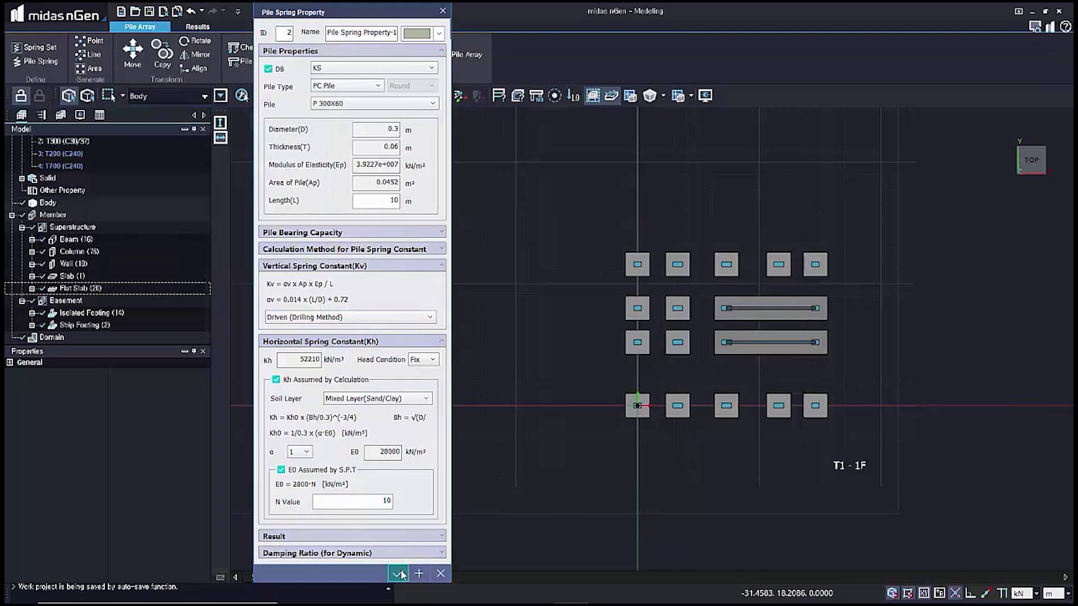
{"action": "left_click", "coordinate": [399, 576]}
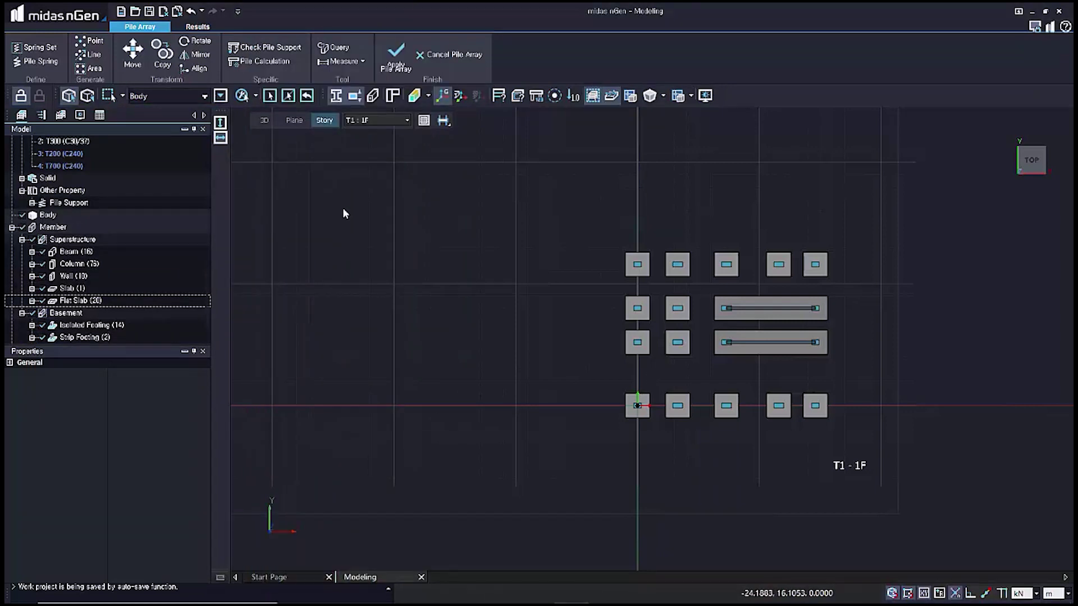
- Place three-pile point supports at spacing 2 under the first two columns of the row on the X axis
{"action": "left_click", "coordinate": [90, 41]}
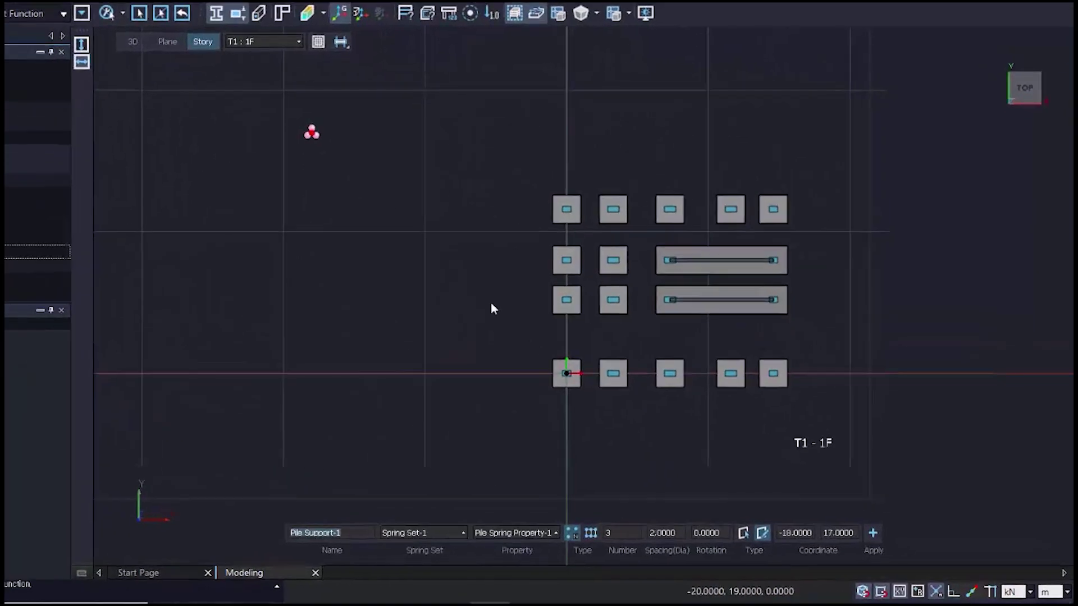
{"action": "scroll", "coordinate": [418, 296], "scroll_direction": "up", "scroll_amount": 4}
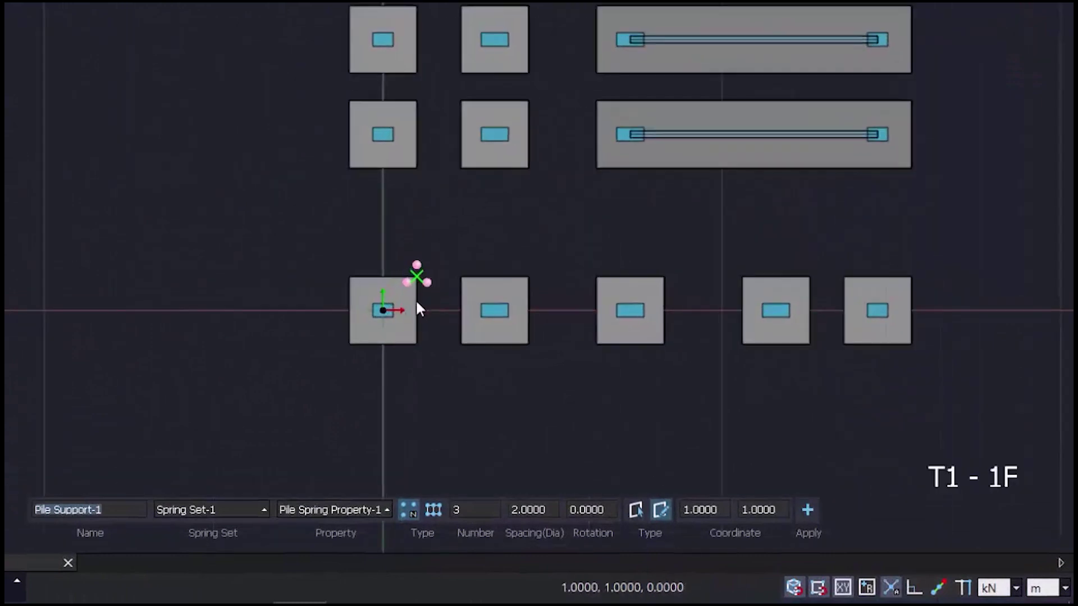
{"action": "left_click", "coordinate": [377, 316]}
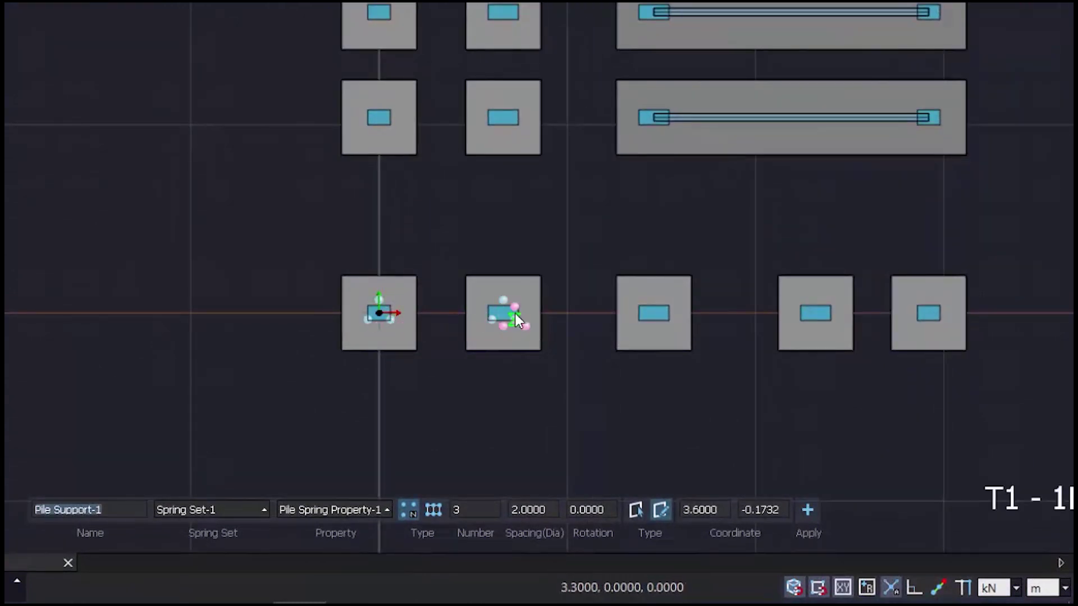
- Place a two-pile support with spacing 3 under the column at X 0, Y 5.2
{"action": "left_click", "coordinate": [462, 510]}
{"action": "key", "text": "BackSpace"}
{"action": "type", "text": "2"}
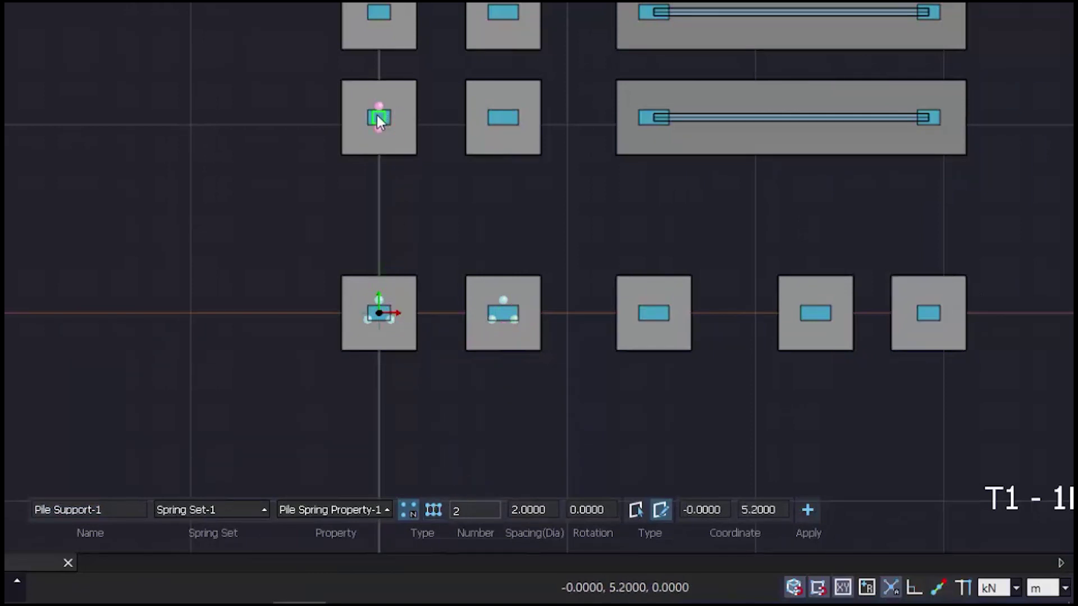
{"action": "left_click", "coordinate": [539, 510]}
{"action": "type", "text": "3"}
{"action": "key", "text": "ctrl+a"}
{"action": "type", "text": "3"}
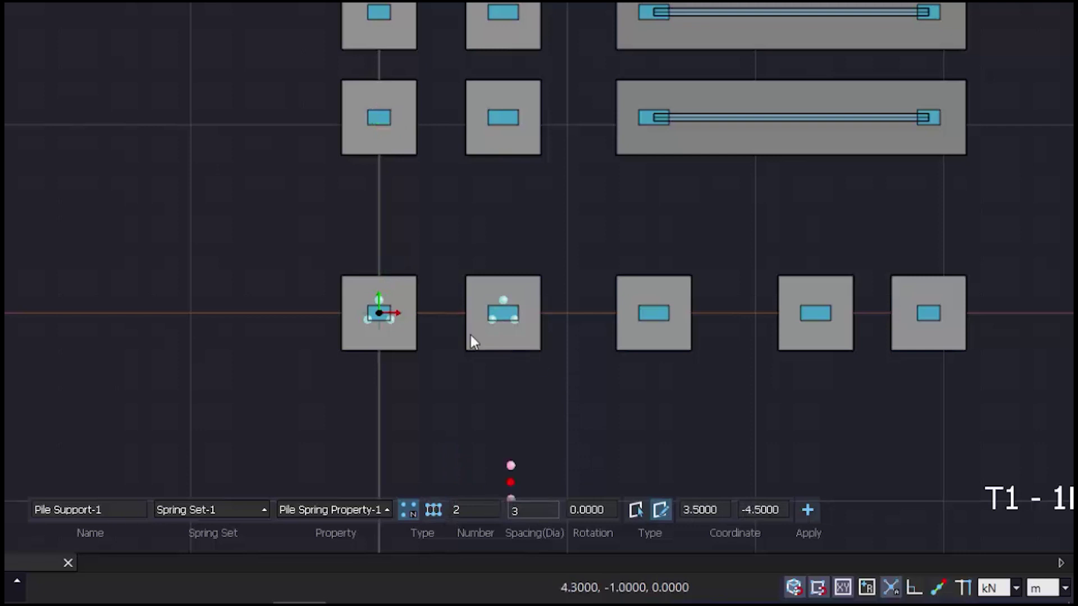
{"action": "left_click", "coordinate": [381, 115]}
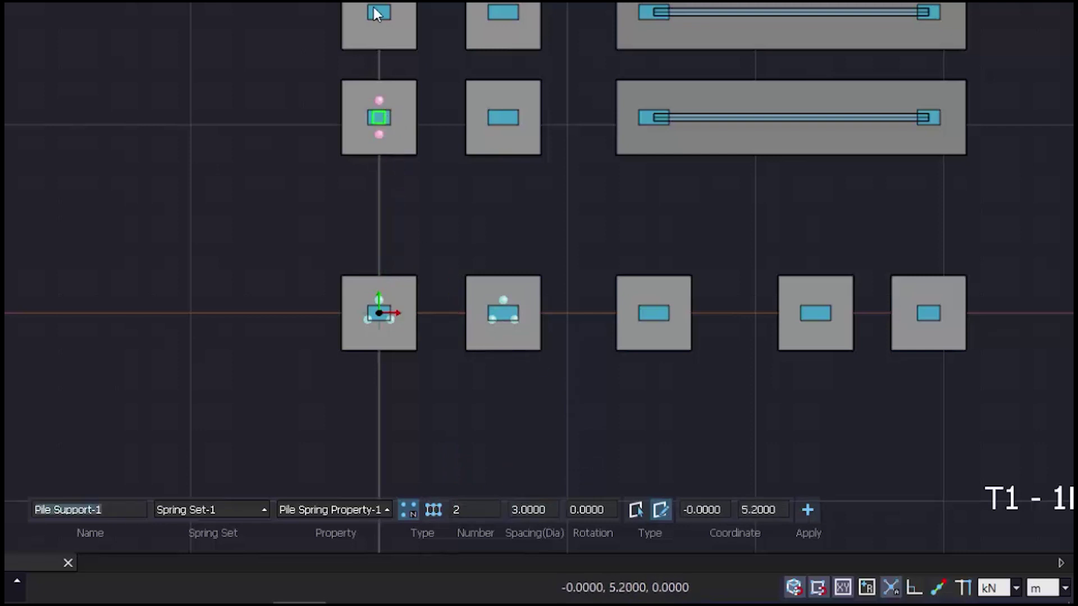
- Place a two-pile support rotated 90 degrees under the next column along the Y axis
{"action": "left_click", "coordinate": [590, 509]}
{"action": "key", "text": "ctrl+a"}
{"action": "type", "text": "90"}
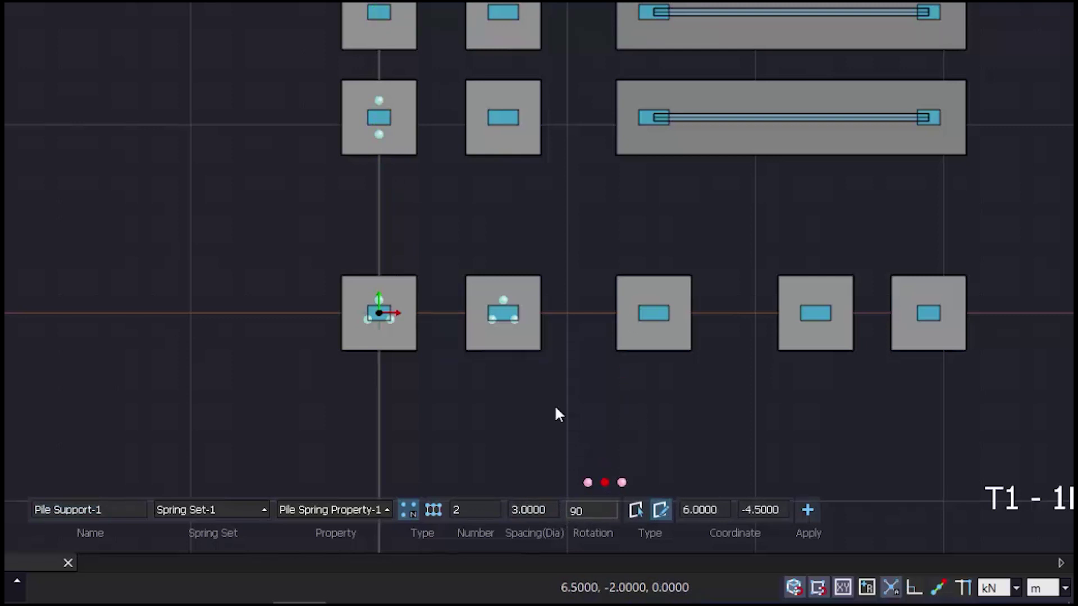
{"action": "left_click", "coordinate": [378, 12]}
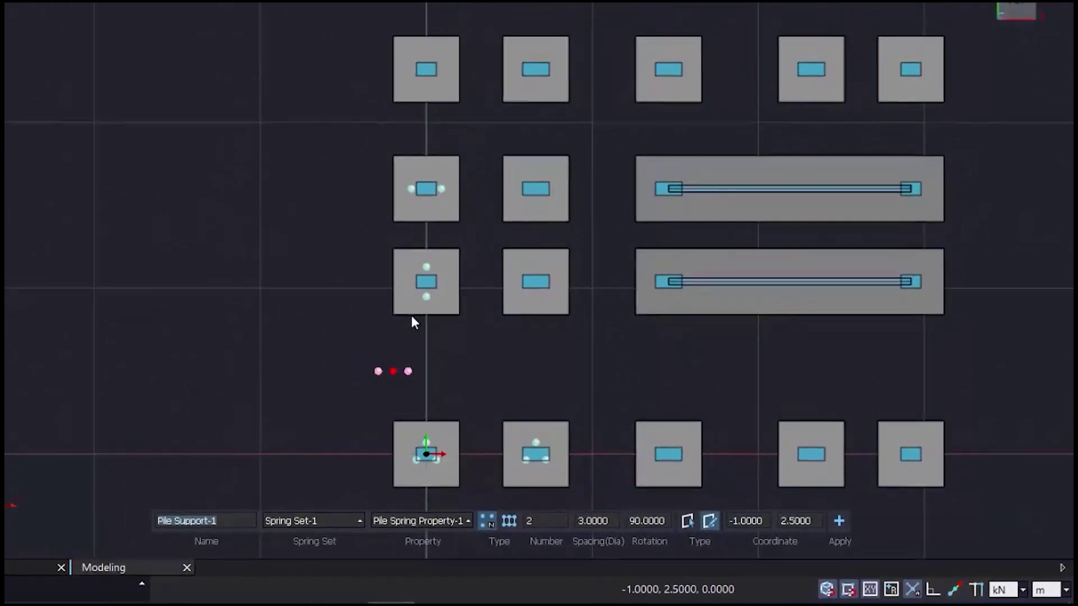
- Place single-pile supports under the first two columns of the row farthest from the X axis
{"action": "double_click", "coordinate": [538, 521]}
{"action": "type", "text": "1"}
{"action": "left_click", "coordinate": [470, 106]}
{"action": "left_click", "coordinate": [573, 108]}
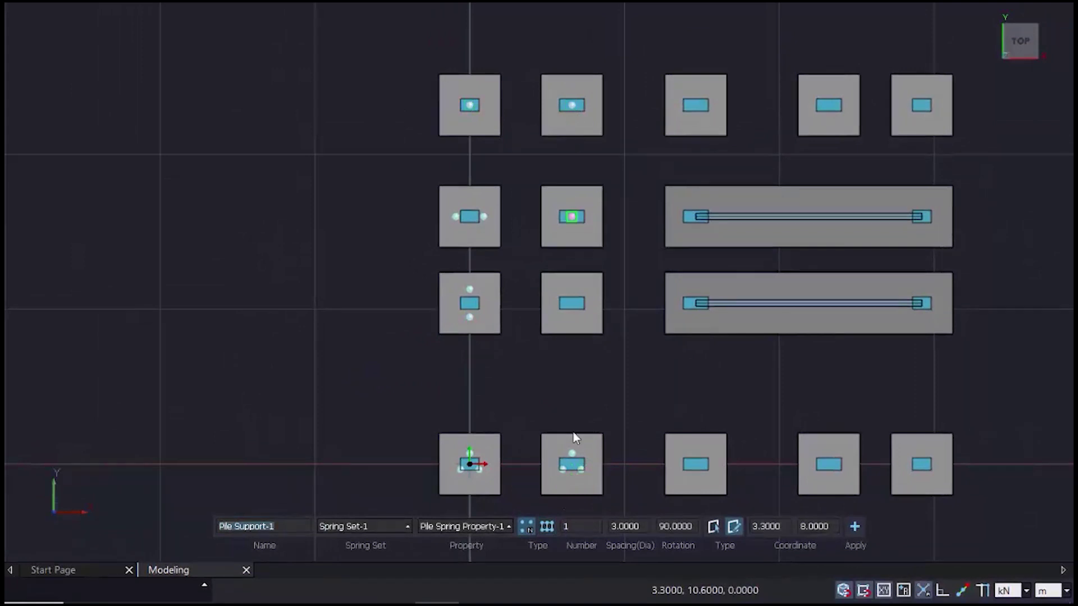
- Place four-pile supports with spacing 4 under the columns at X 3.3, Y 8 and X 3.3, Y 5.2
{"action": "left_click", "coordinate": [582, 528]}
{"action": "double_click", "coordinate": [583, 528]}
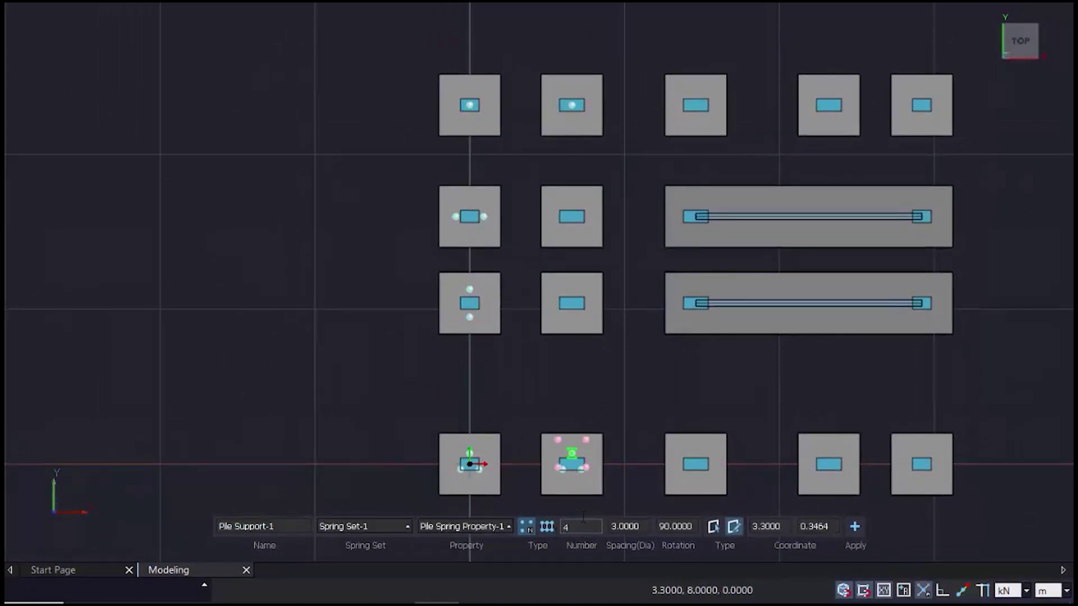
{"action": "left_click", "coordinate": [638, 527]}
{"action": "double_click", "coordinate": [637, 526]}
{"action": "type", "text": "4"}
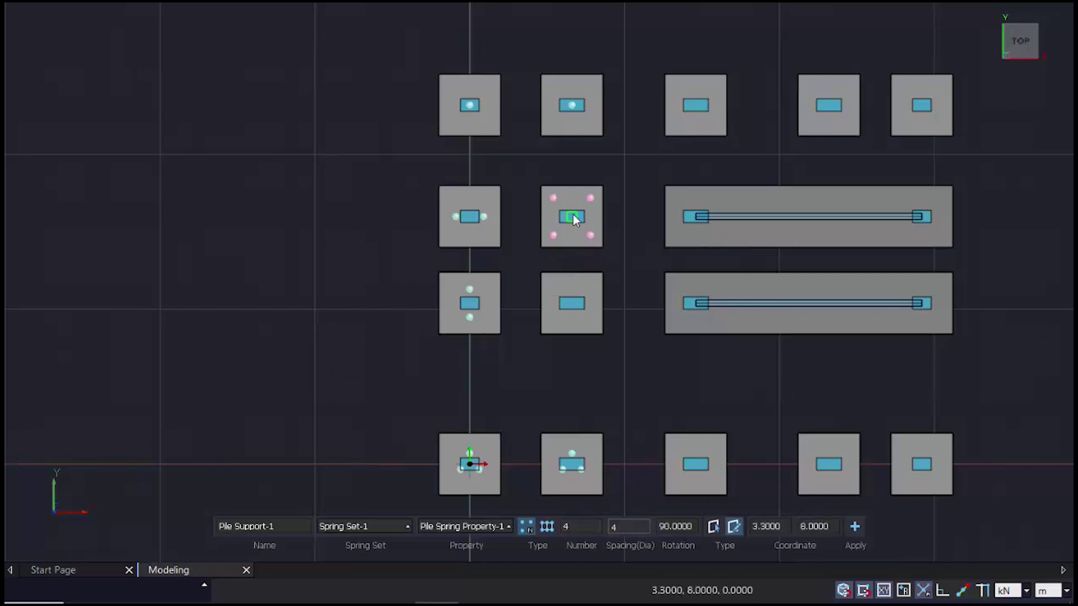
{"action": "key", "text": "Return"}
{"action": "left_click", "coordinate": [574, 214]}
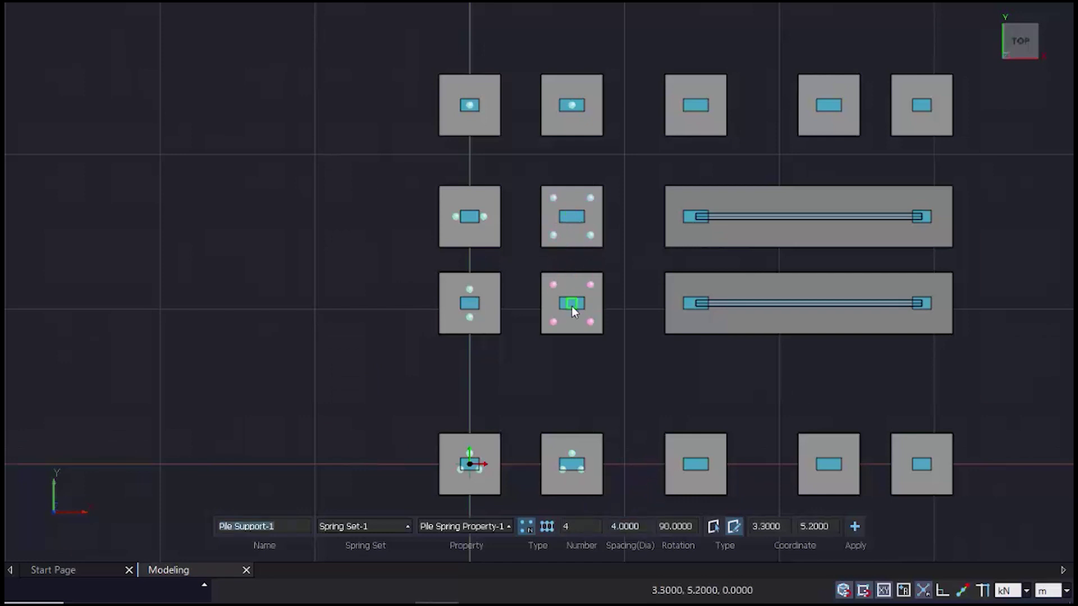
{"action": "left_click", "coordinate": [572, 308]}
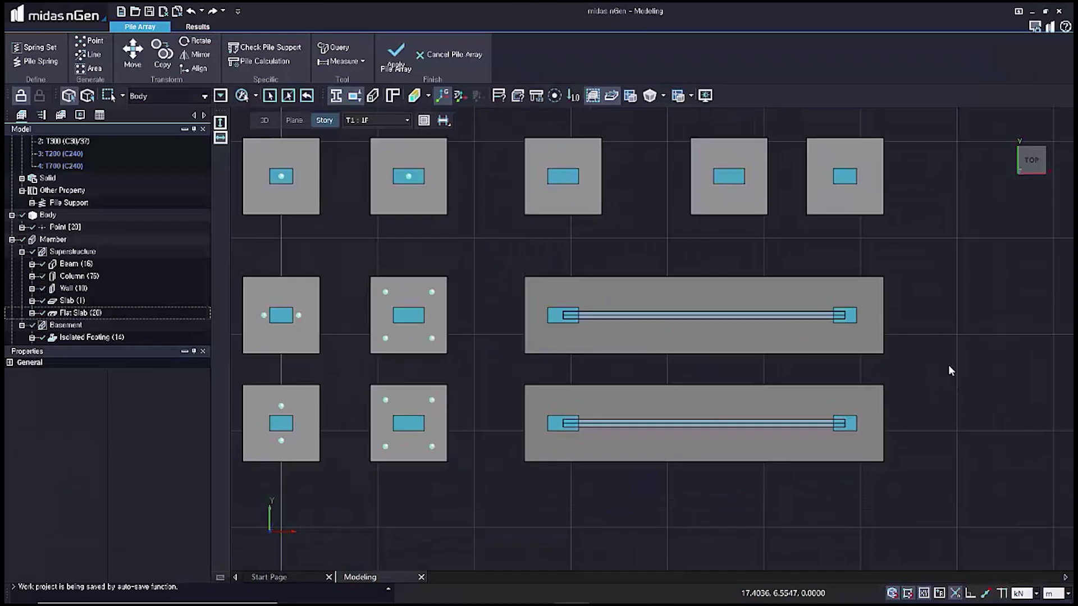
- Place a single-row line pile support with spacing 3 along the full wall at Y 8
{"action": "left_click", "coordinate": [90, 56]}
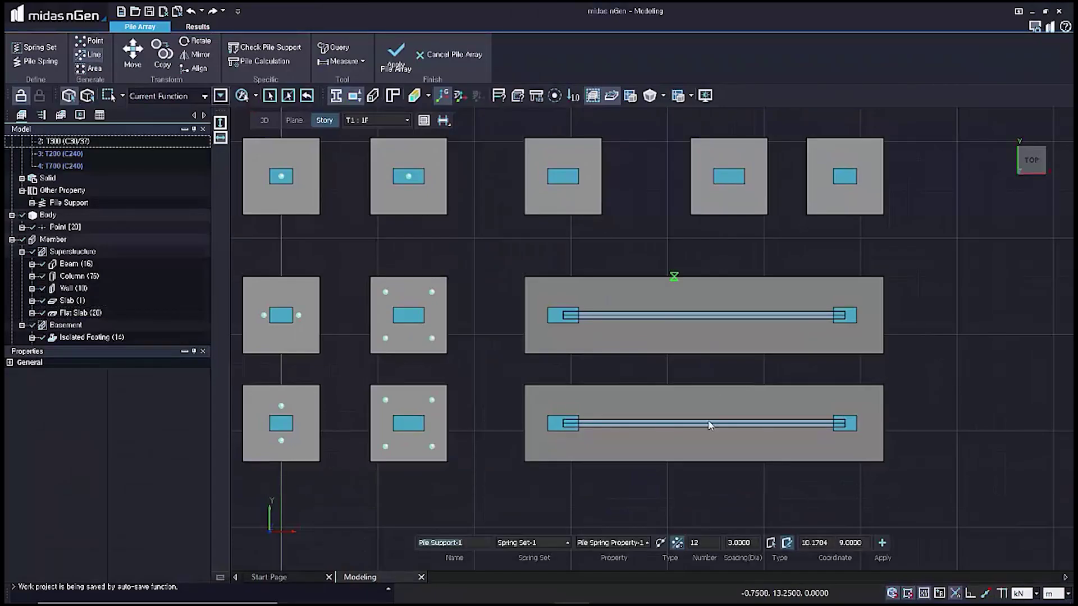
{"action": "left_click", "coordinate": [660, 543]}
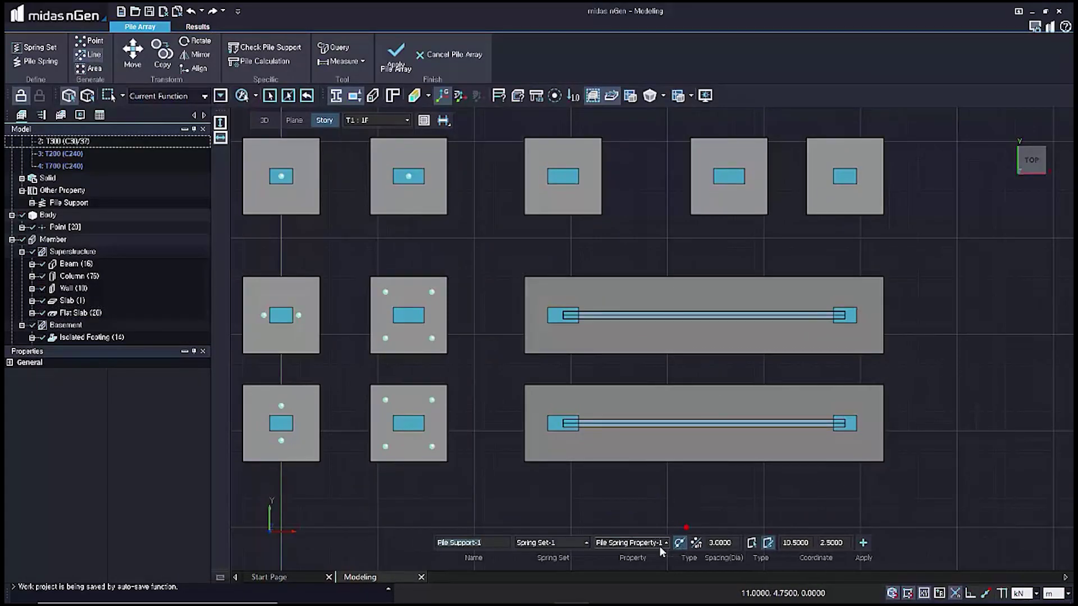
{"action": "left_click", "coordinate": [730, 543]}
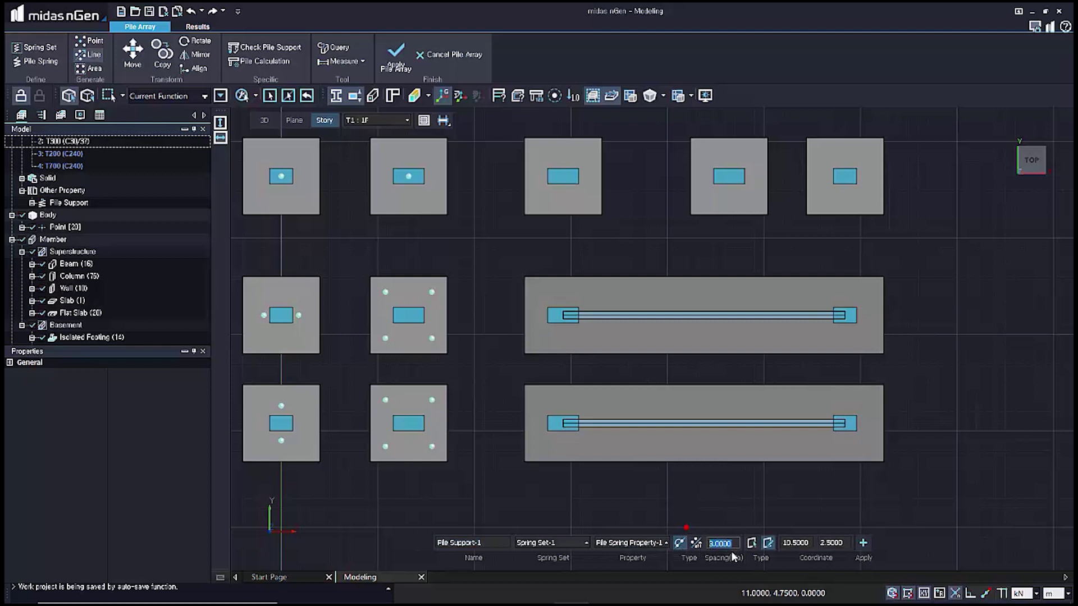
{"action": "left_click", "coordinate": [563, 316]}
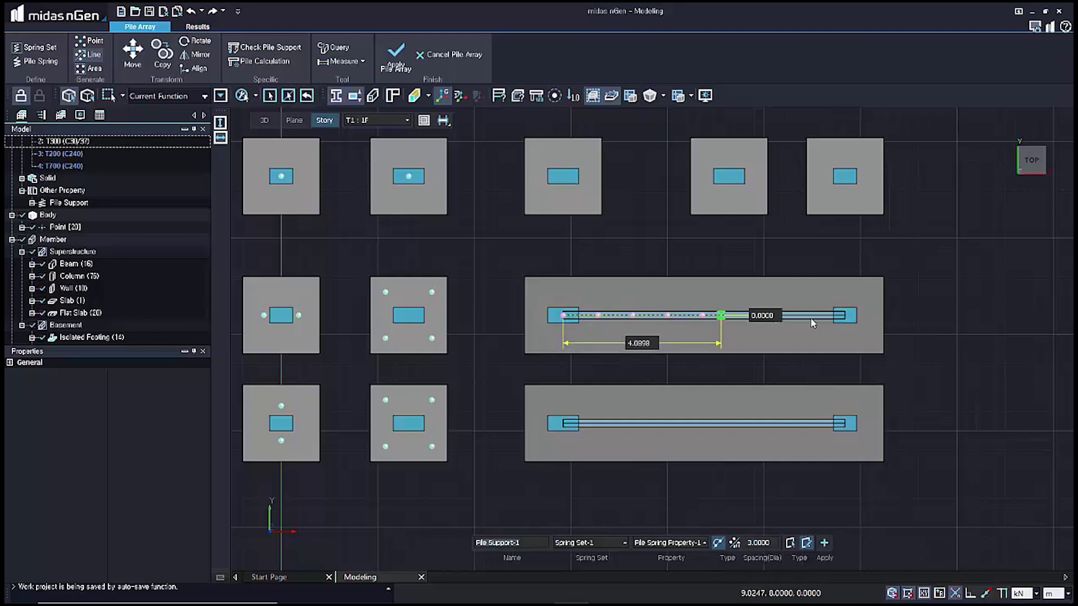
{"action": "left_click", "coordinate": [849, 320]}
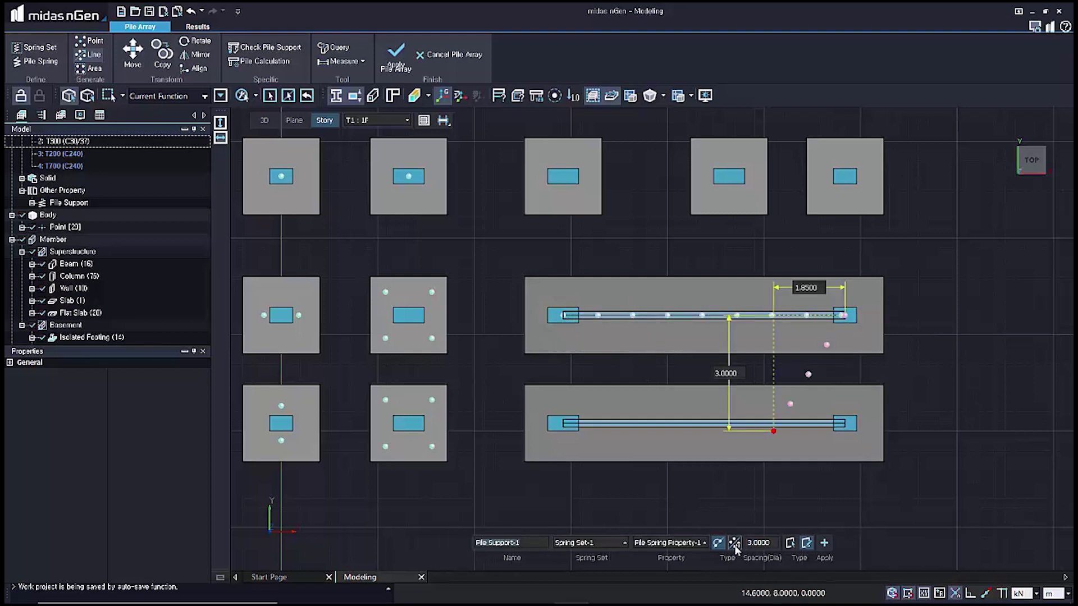
{"action": "key", "text": "Escape"}
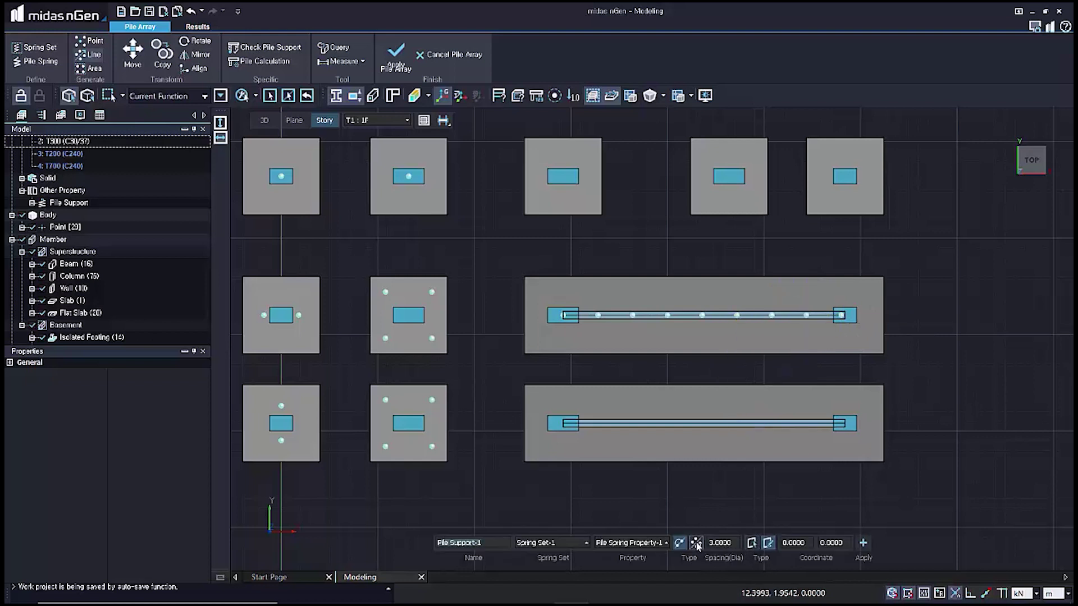
- Place a line pile support of 12 piles in rows with spacing 3 along the wall at Y 5.2
{"action": "left_click", "coordinate": [696, 543]}
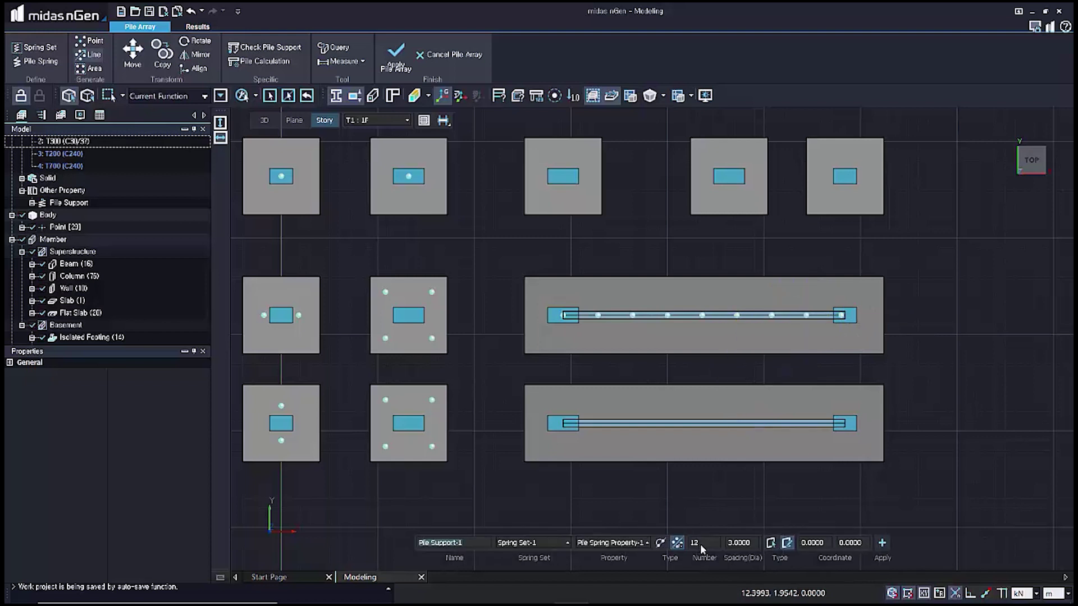
{"action": "left_click", "coordinate": [566, 425]}
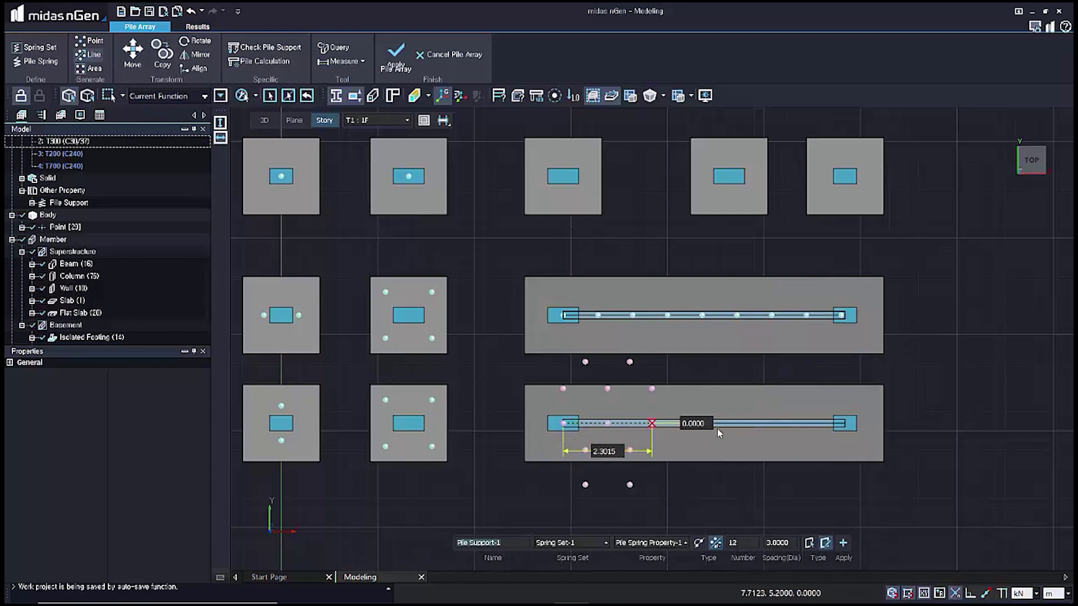
{"action": "left_click", "coordinate": [845, 425]}
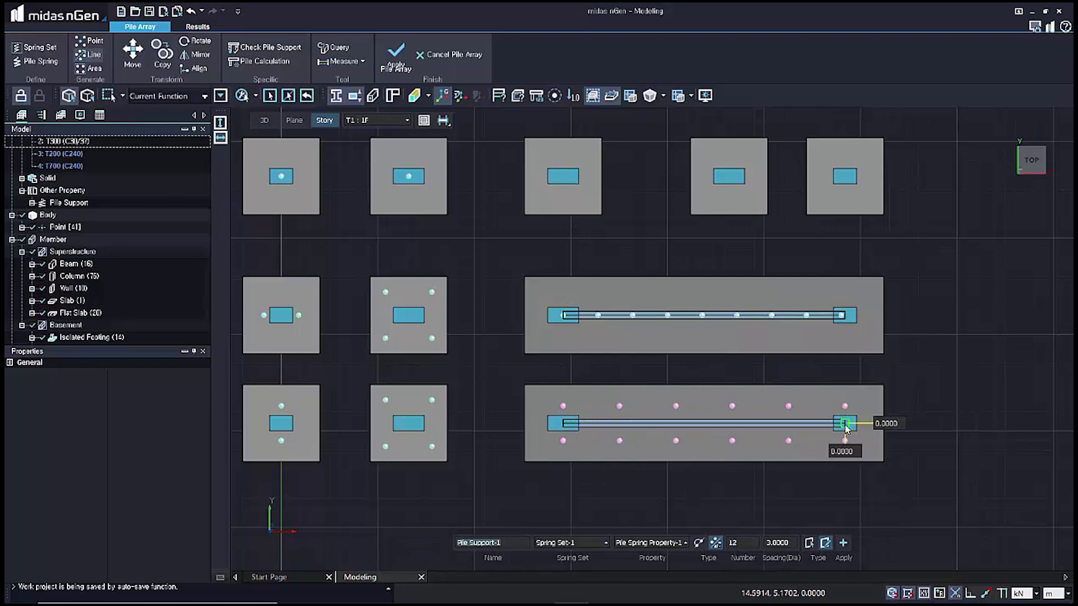
{"action": "left_click", "coordinate": [959, 382]}
- Apply the pile array and return to the full building model
{"action": "scroll", "coordinate": [968, 378], "scroll_direction": "down", "scroll_amount": 1}
{"action": "middle_click_drag", "start_coordinate": [963, 452], "coordinate": [815, 524]}
{"action": "scroll", "coordinate": [831, 497], "scroll_direction": "down", "scroll_amount": 3}
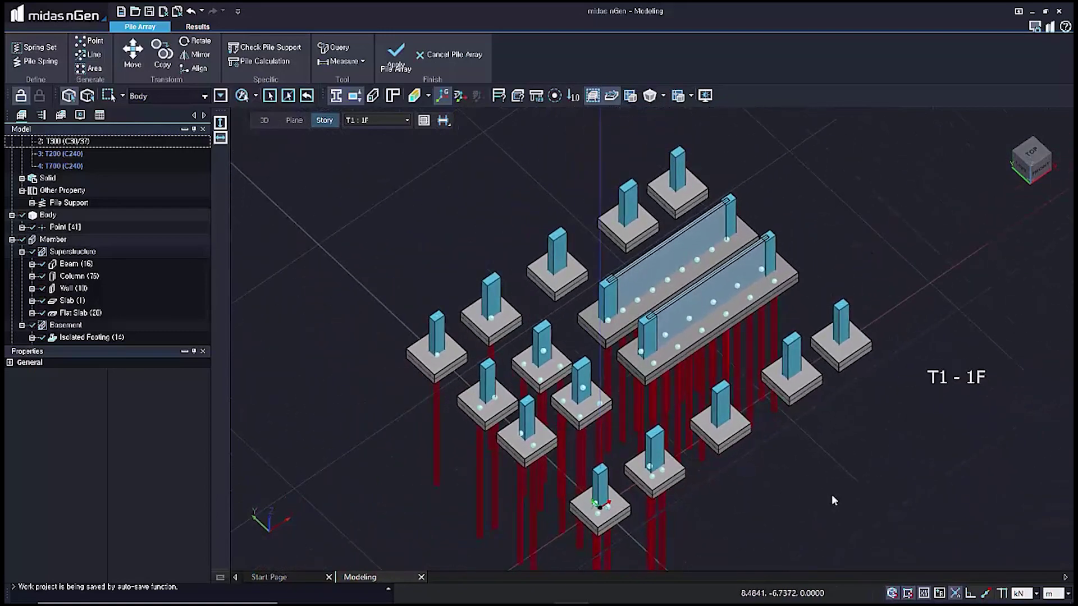
{"action": "left_click", "coordinate": [396, 56]}
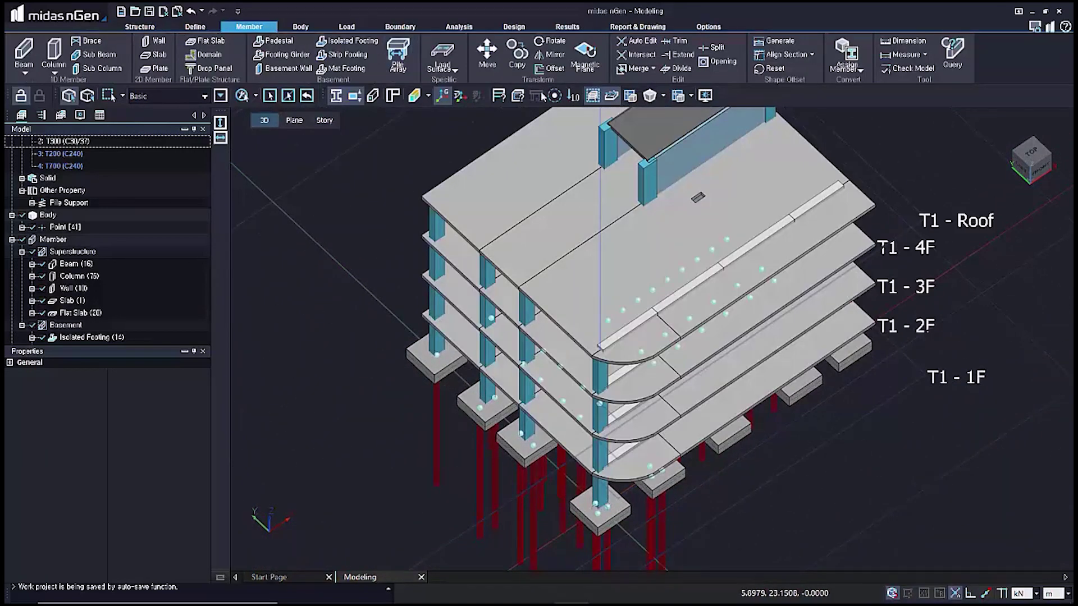
{"action": "middle_click_drag", "start_coordinate": [378, 355], "coordinate": [331, 315]}
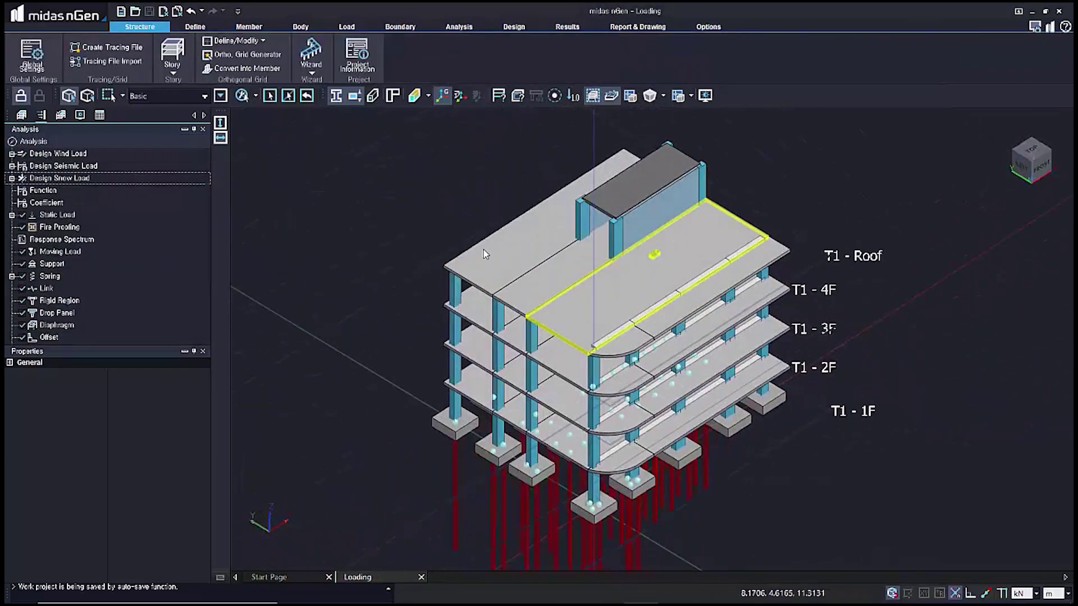
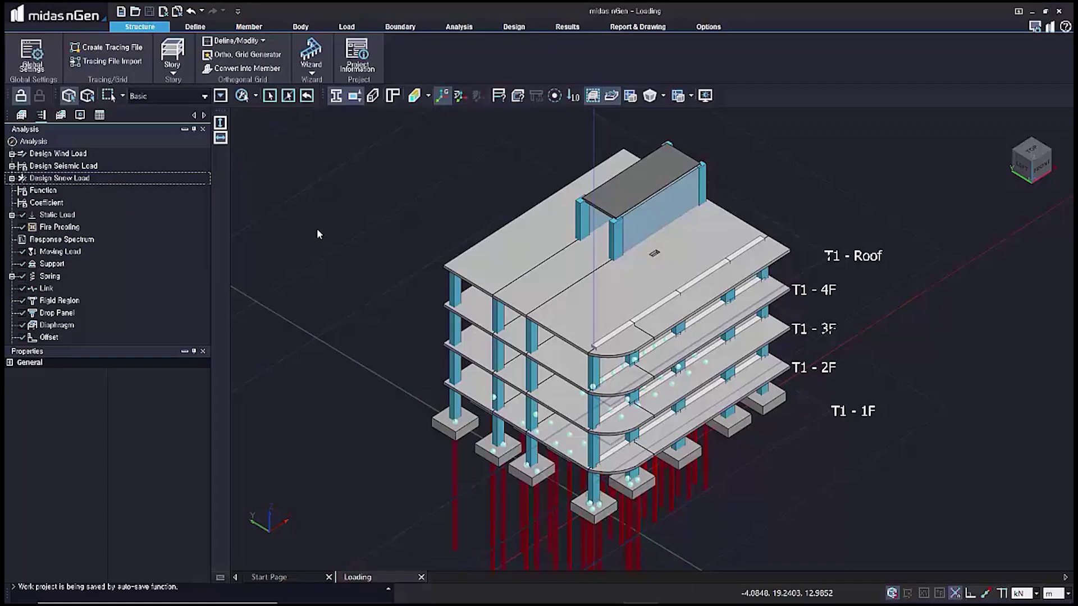
- Add a static load set DL1 of type Dead Load with the description Self Weight
{"action": "left_click", "coordinate": [204, 28]}
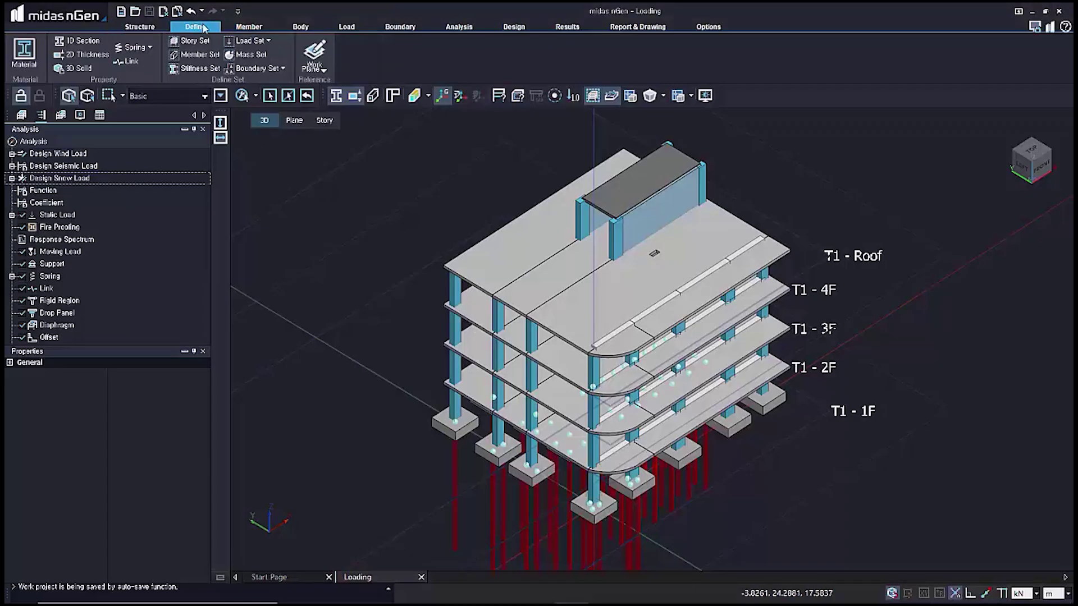
{"action": "left_click", "coordinate": [250, 41]}
{"action": "left_click", "coordinate": [249, 53]}
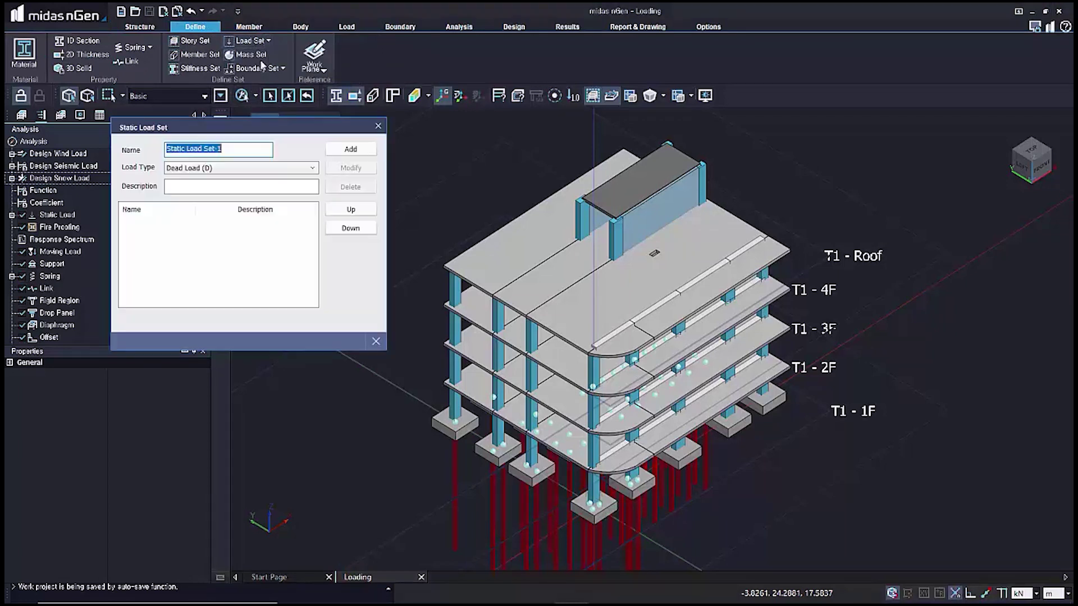
{"action": "left_click_drag", "start_coordinate": [248, 152], "coordinate": [127, 141]}
{"action": "type", "text": "DL1"}
{"action": "left_click", "coordinate": [272, 187]}
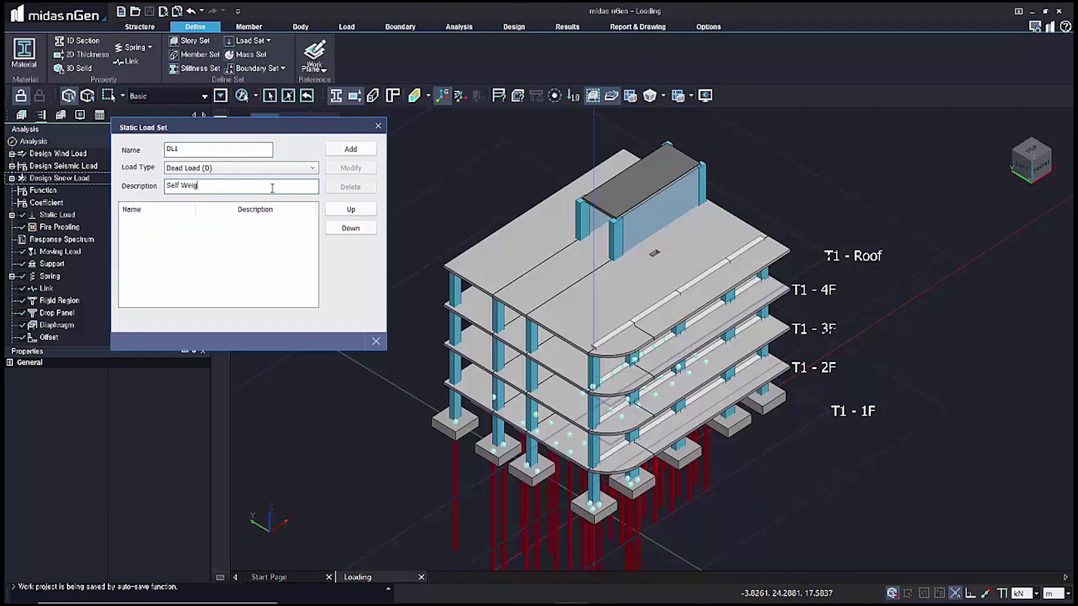
{"action": "left_click", "coordinate": [367, 141]}
- Add the dead load set DL2 with the description Slab Load
{"action": "left_click_drag", "start_coordinate": [267, 151], "coordinate": [135, 153]}
{"action": "type", "text": "DL2"}
{"action": "left_click_drag", "start_coordinate": [314, 187], "coordinate": [146, 179]}
{"action": "type", "text": "Slab Load"}
{"action": "key", "text": "Return"}
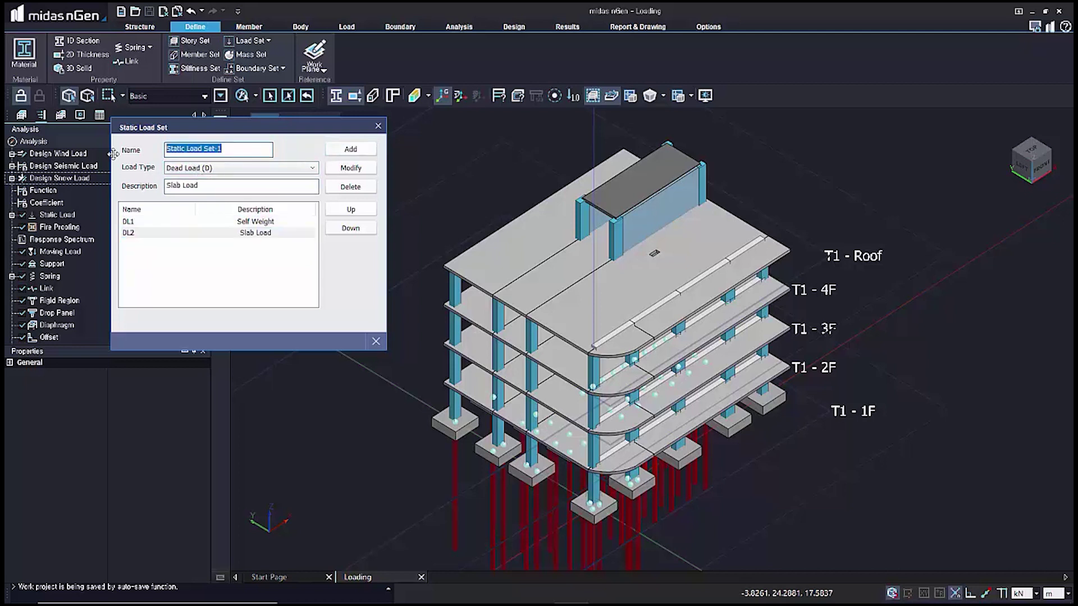
- Define the dead load set DL3 with the description Opening Load
{"action": "type", "text": "DL3"}
{"action": "left_click_drag", "start_coordinate": [209, 186], "coordinate": [153, 185]}
{"action": "type", "text": "Opening Loa"}
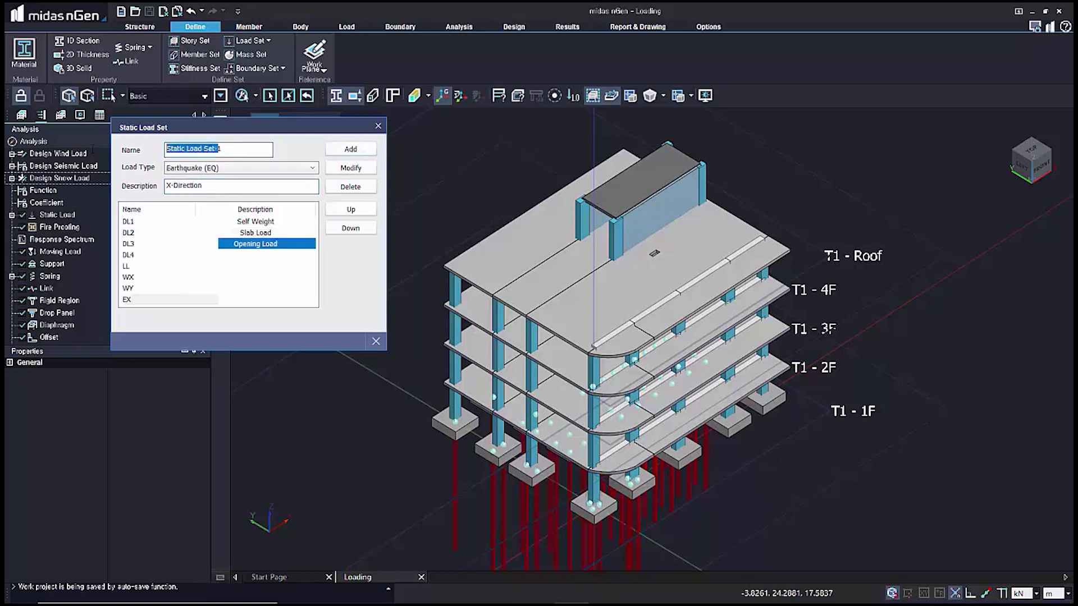
- Add the earthquake load set EY with the description Y-Direction and close the static load set definitions
{"action": "type", "text": "E"}
{"action": "left_click", "coordinate": [195, 185]}
{"action": "key", "text": "Home"}
{"action": "key", "text": "Delete"}
{"action": "left_click", "coordinate": [351, 149]}
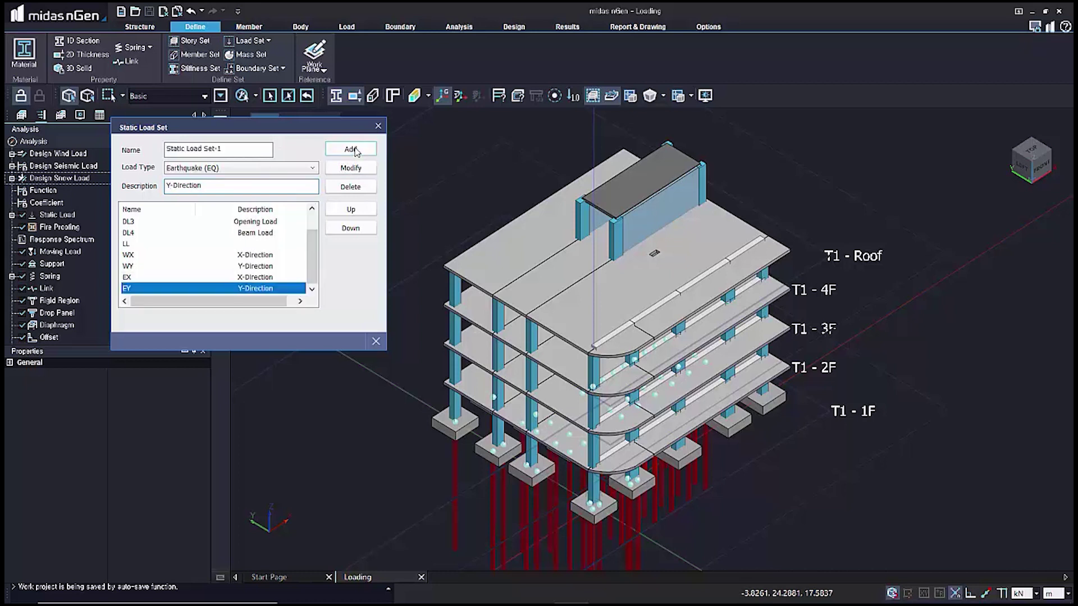
{"action": "left_click", "coordinate": [375, 341]}
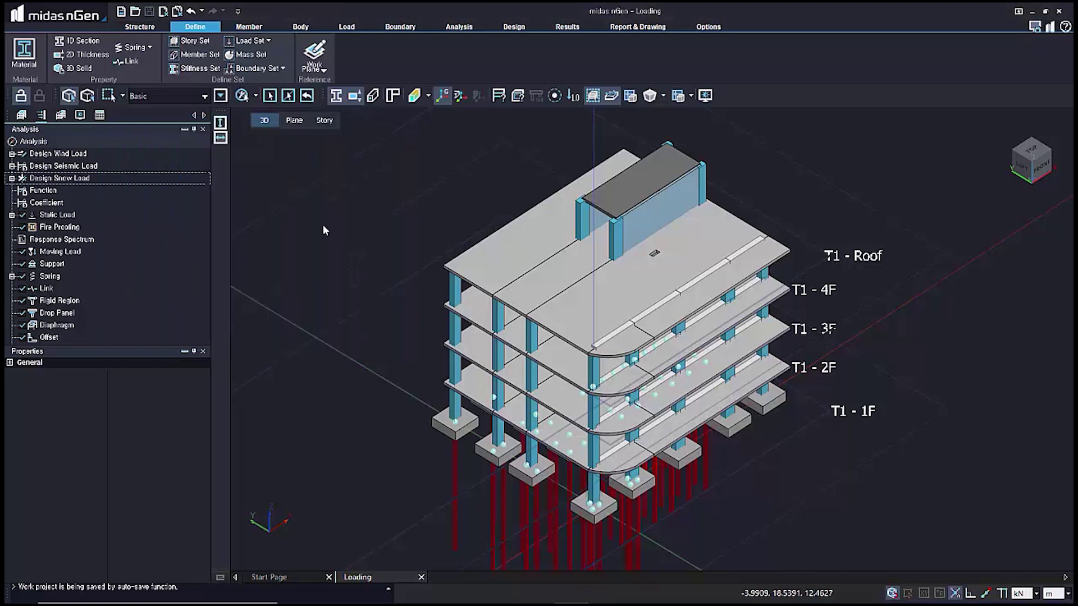
- Add a self weight load in set DL1 with a Z scale factor of -1
{"action": "left_click", "coordinate": [346, 28]}
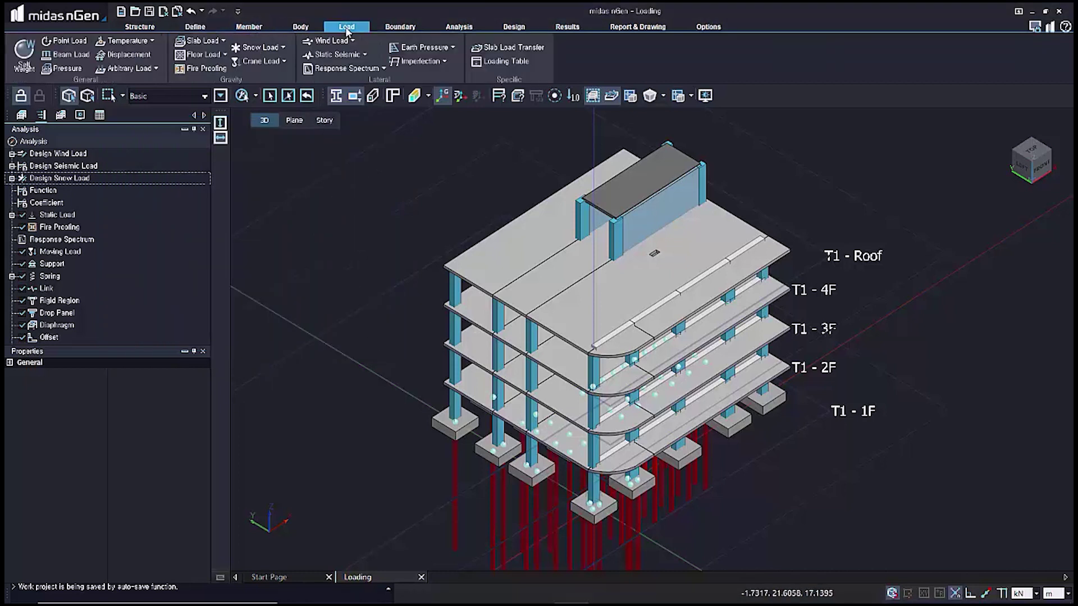
{"action": "left_click", "coordinate": [24, 54]}
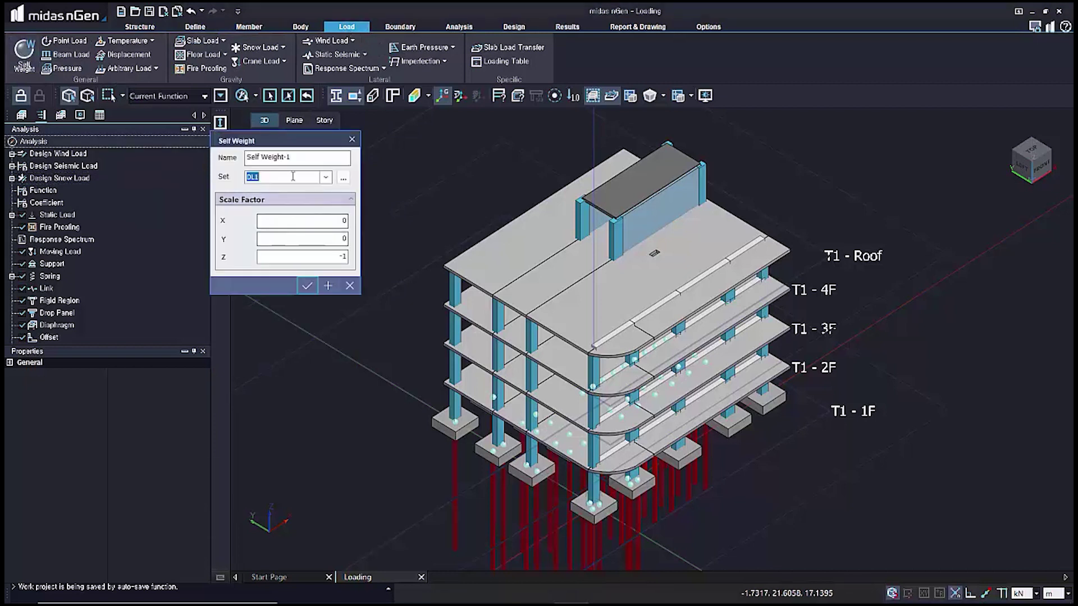
{"action": "left_click", "coordinate": [322, 287]}
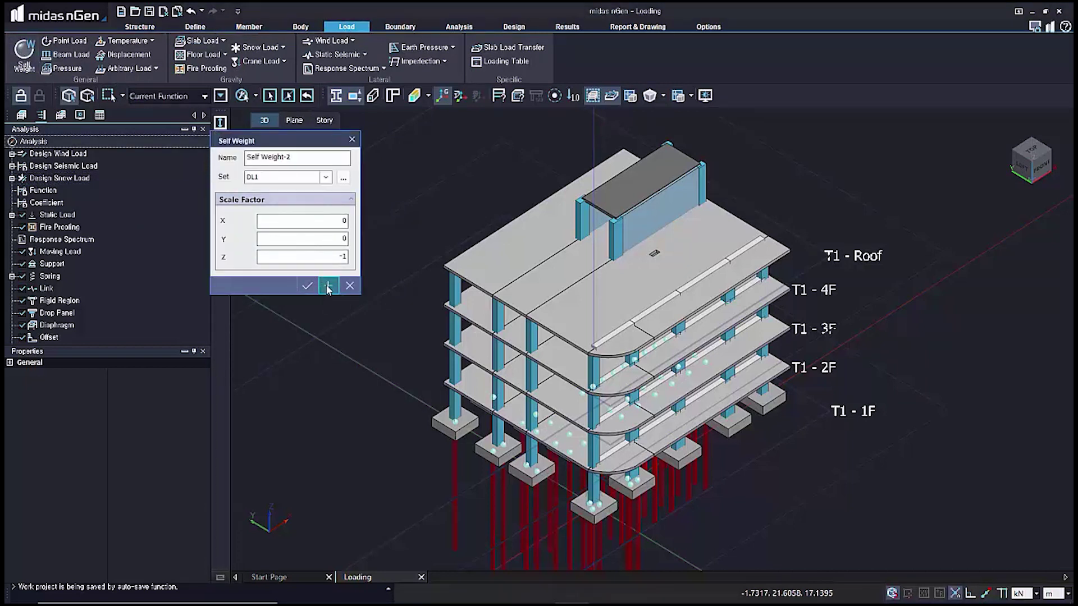
{"action": "left_click", "coordinate": [352, 139]}
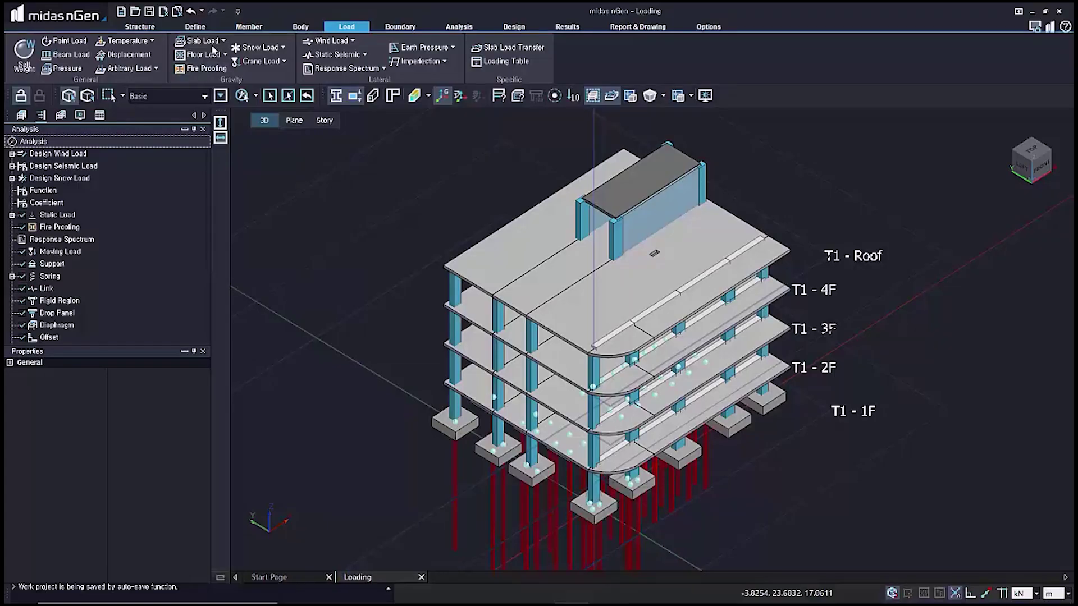
- Start a slab load named S1 and open the slab load type definitions
{"action": "left_click", "coordinate": [223, 40]}
{"action": "left_click", "coordinate": [219, 69]}
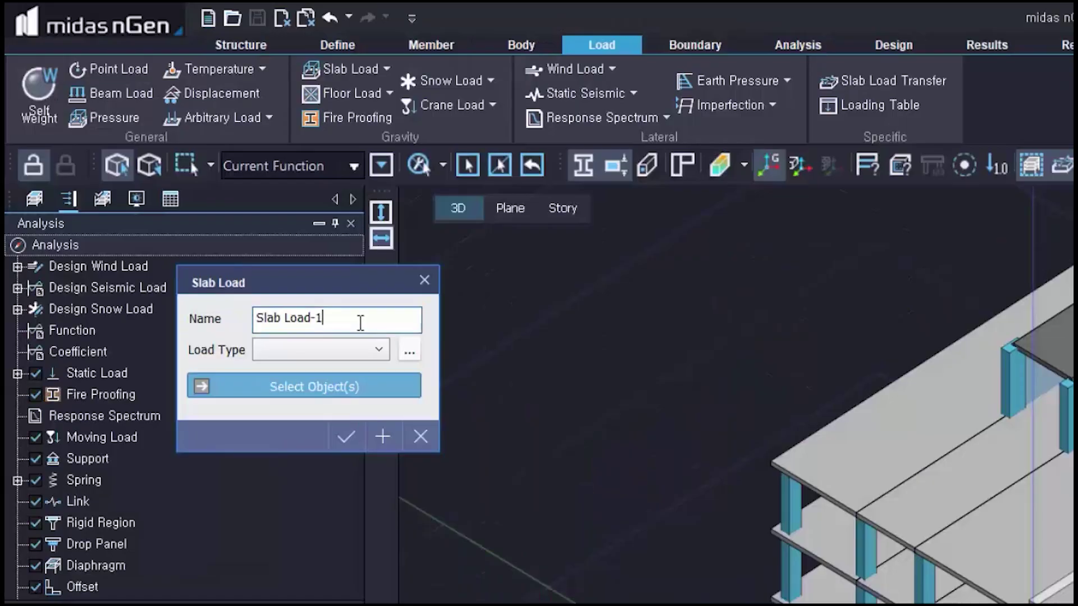
{"action": "triple_click", "coordinate": [209, 184]}
{"action": "type", "text": "S1"}
{"action": "left_click", "coordinate": [409, 351]}
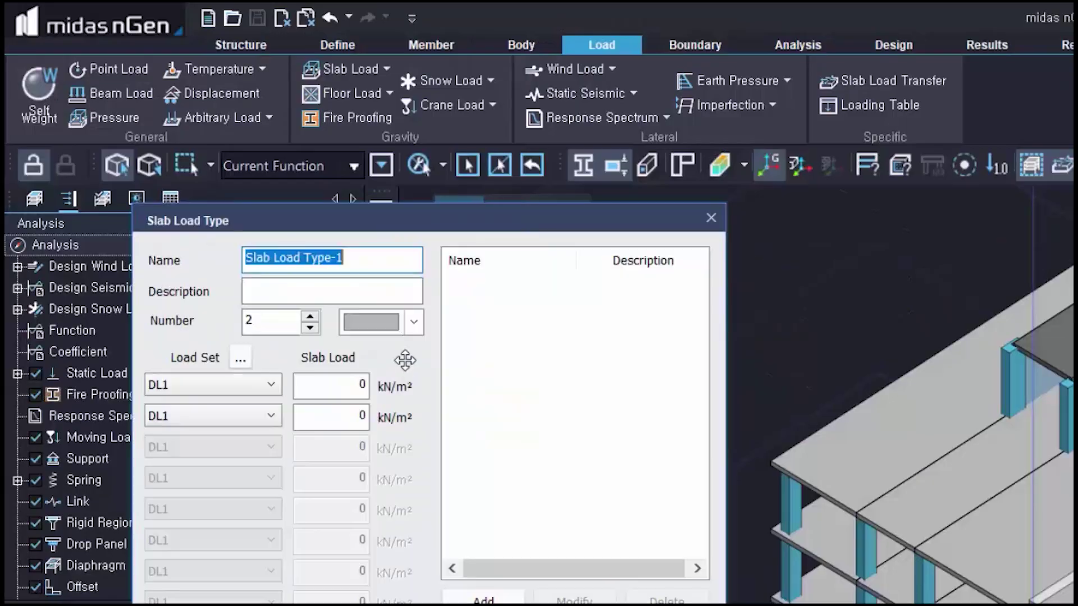
- Set up slab load type S1 described as Office Load, using load sets DL2 and LL and a yellow color
{"action": "left_click_drag", "start_coordinate": [341, 256], "coordinate": [191, 260]}
{"action": "type", "text": "S1"}
{"action": "left_click", "coordinate": [273, 293]}
{"action": "type", "text": "Office Load"}
{"action": "left_click", "coordinate": [252, 385]}
{"action": "left_click", "coordinate": [253, 422]}
{"action": "left_click", "coordinate": [253, 422]}
{"action": "left_click", "coordinate": [258, 494]}
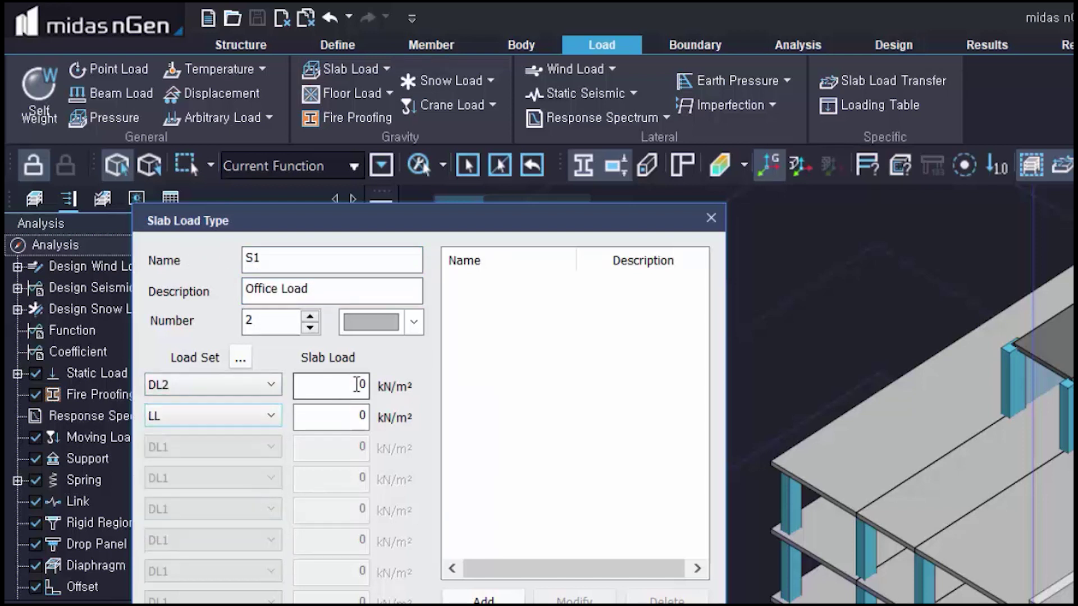
{"action": "left_click", "coordinate": [413, 322]}
{"action": "left_click", "coordinate": [356, 457]}
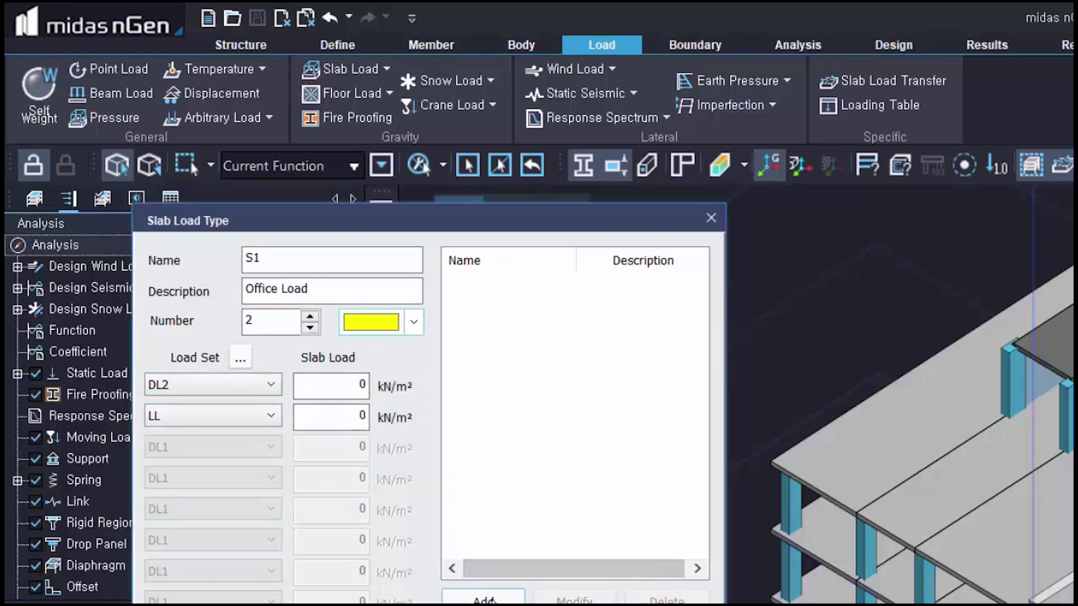
- Set the S1 slab loads to -3.5 kN/m² for DL2 and -4 kN/m² for LL, and add the type
{"action": "double_click", "coordinate": [362, 385]}
{"action": "type", "text": "-3.5"}
{"action": "double_click", "coordinate": [362, 416]}
{"action": "type", "text": "-4"}
{"action": "key", "text": "Return"}
- Add slab load type S2 described as Hallway, with -3 kN/m² for DL2 and -3.5 kN/m² for LL
{"action": "type", "text": "S"}
{"action": "left_click", "coordinate": [288, 293]}
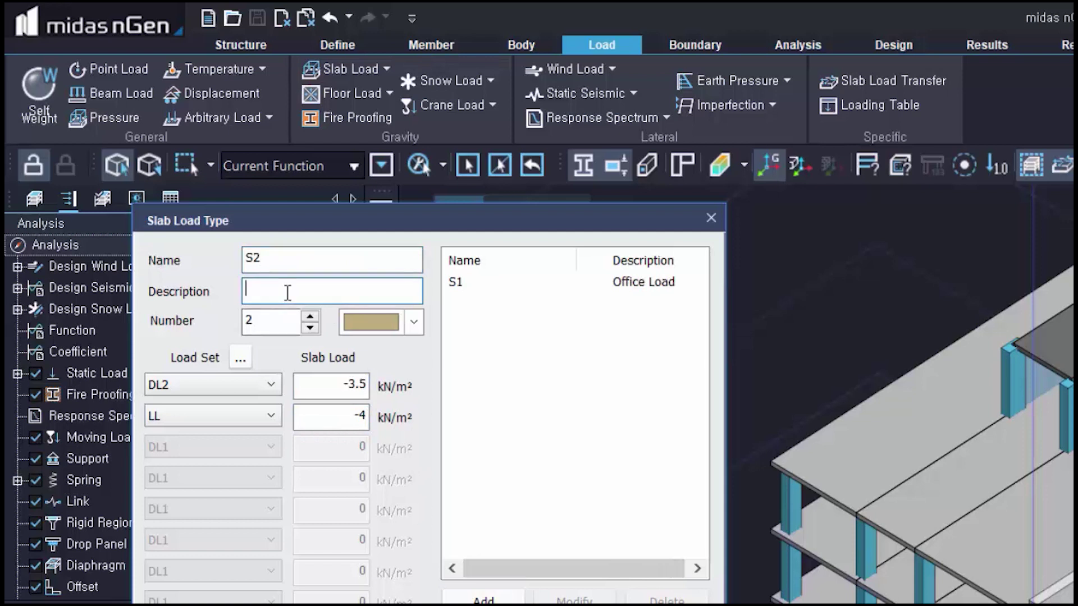
{"action": "type", "text": "Hallway"}
{"action": "double_click", "coordinate": [313, 385]}
{"action": "type", "text": "-3"}
{"action": "double_click", "coordinate": [312, 409]}
{"action": "type", "text": "-3.5"}
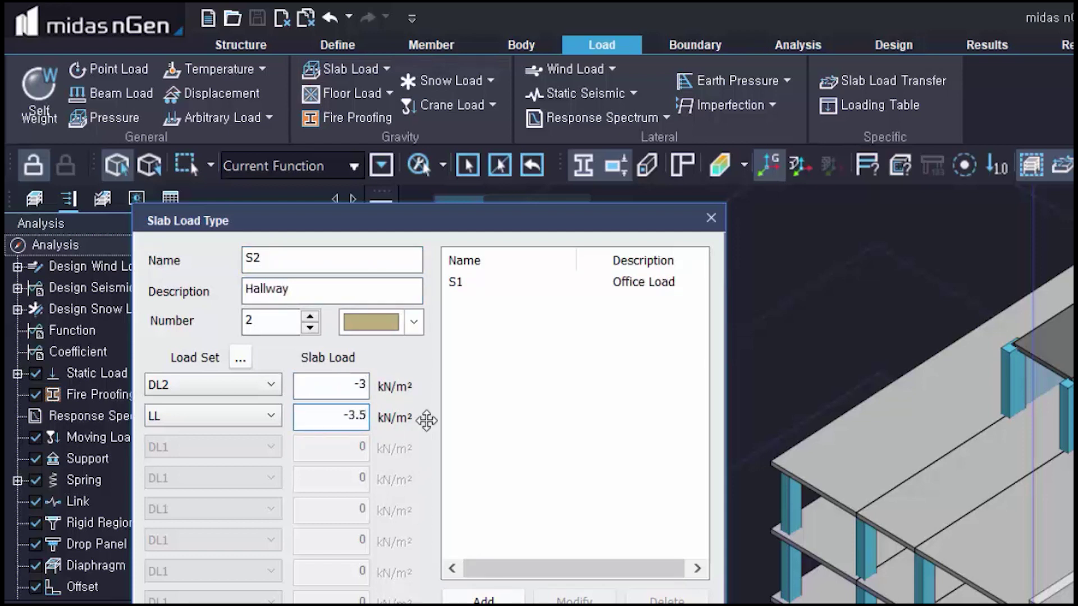
{"action": "left_click", "coordinate": [483, 598]}
- Add slab load type S3 described as Balcony, with -1.8 kN/m² for DL2 and -2.8 kN/m² for LL
{"action": "type", "text": "S3"}
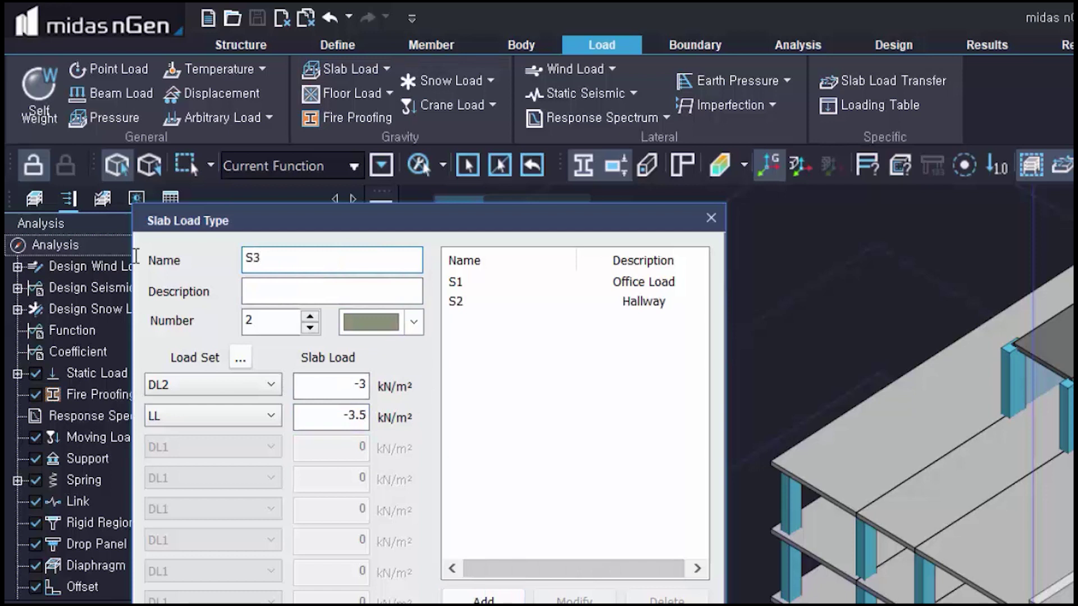
{"action": "left_click", "coordinate": [332, 287]}
{"action": "type", "text": "Balcony"}
{"action": "double_click", "coordinate": [354, 384]}
{"action": "type", "text": "-1.8"}
{"action": "double_click", "coordinate": [354, 416]}
{"action": "type", "text": "-2.8"}
{"action": "left_click", "coordinate": [484, 596]}
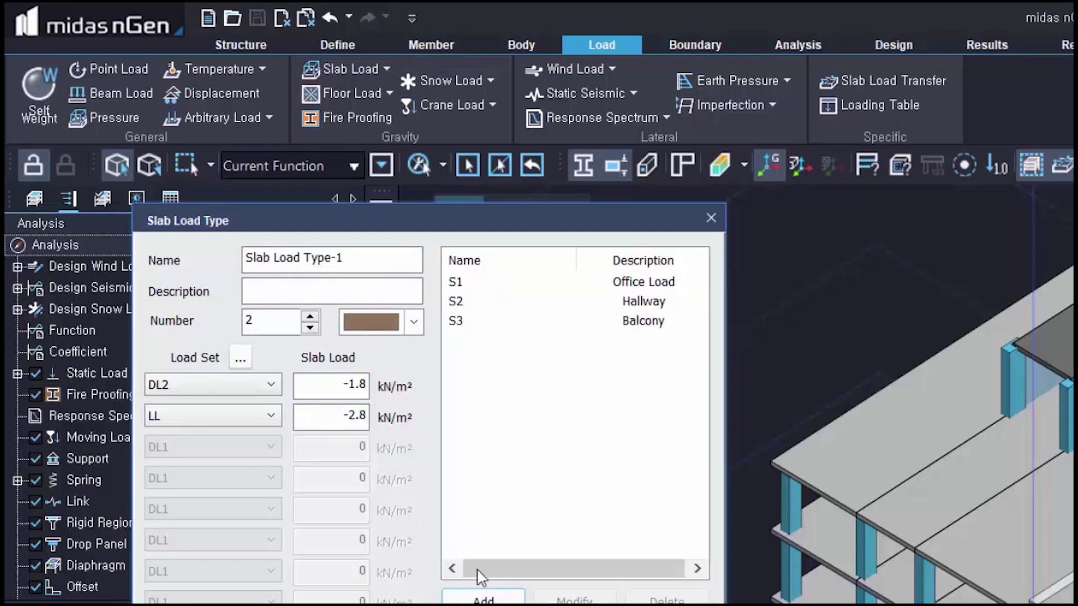
- Finish the slab load type definitions and exclude mat footings and load surfaces from the object selection for slab load S1
{"action": "left_click", "coordinate": [667, 605]}
{"action": "double_click", "coordinate": [261, 326]}
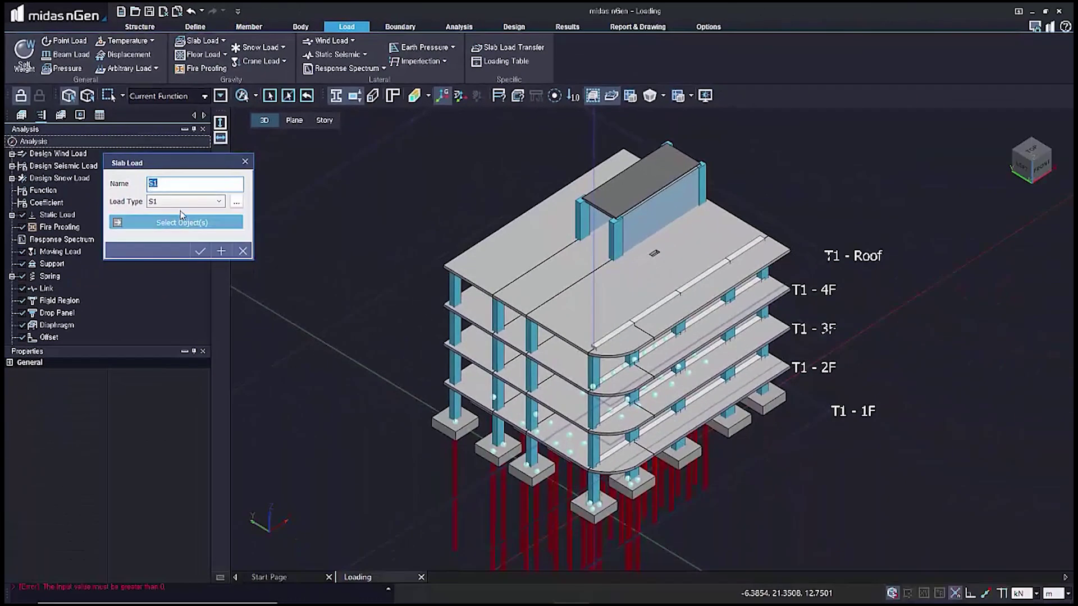
{"action": "left_click", "coordinate": [222, 96]}
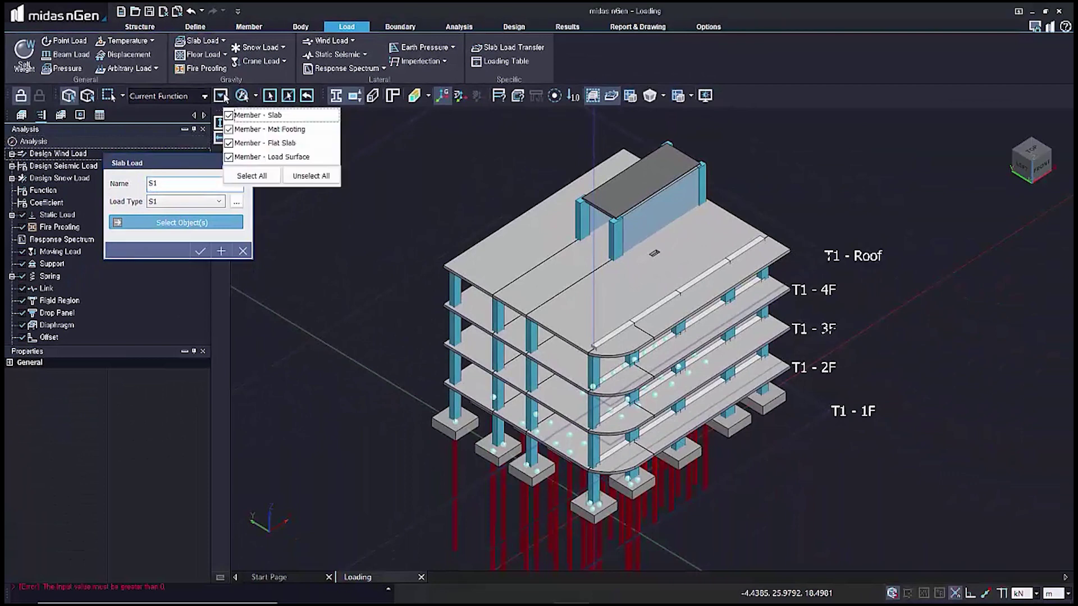
{"action": "left_click", "coordinate": [228, 130]}
{"action": "left_click", "coordinate": [229, 157]}
{"action": "left_click", "coordinate": [332, 187]}
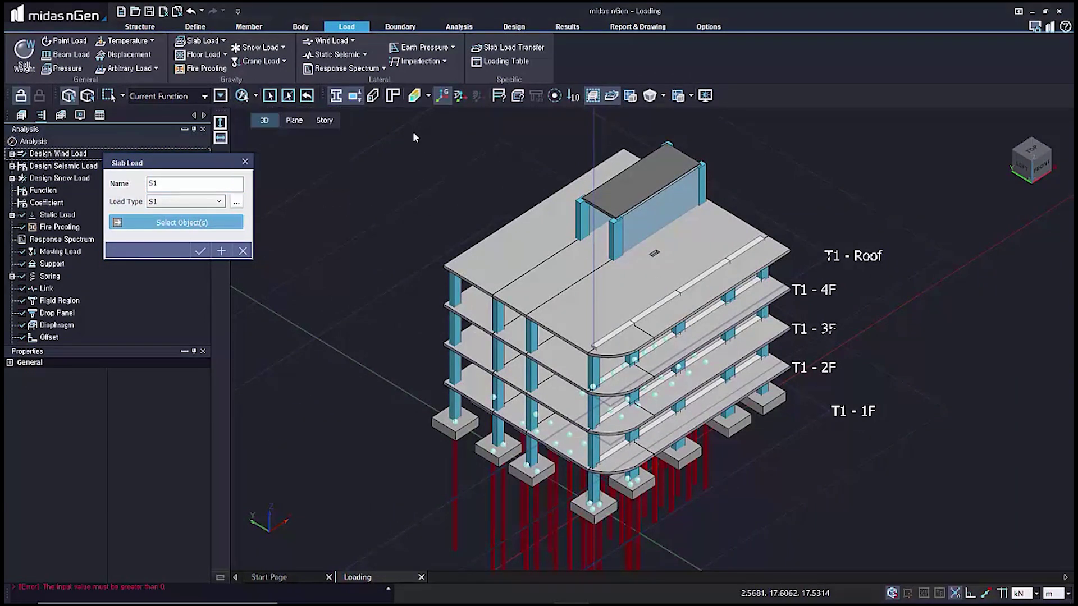
- View the model in plan and apply slab load Slab Load-1 of type S1 to the slabs on both sides of the central corridor
{"action": "left_click", "coordinate": [705, 99]}
{"action": "left_click", "coordinate": [60, 334]}
{"action": "left_click", "coordinate": [179, 302]}
{"action": "right_click", "coordinate": [900, 224]}
{"action": "left_click", "coordinate": [859, 177]}
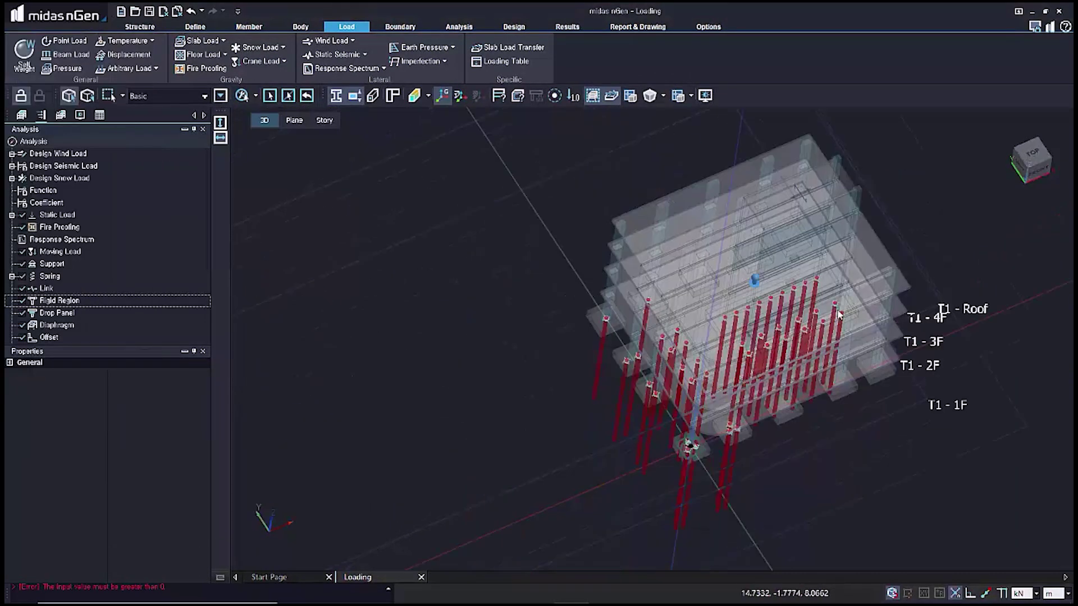
{"action": "scroll", "coordinate": [557, 438], "scroll_direction": "up", "scroll_amount": 3}
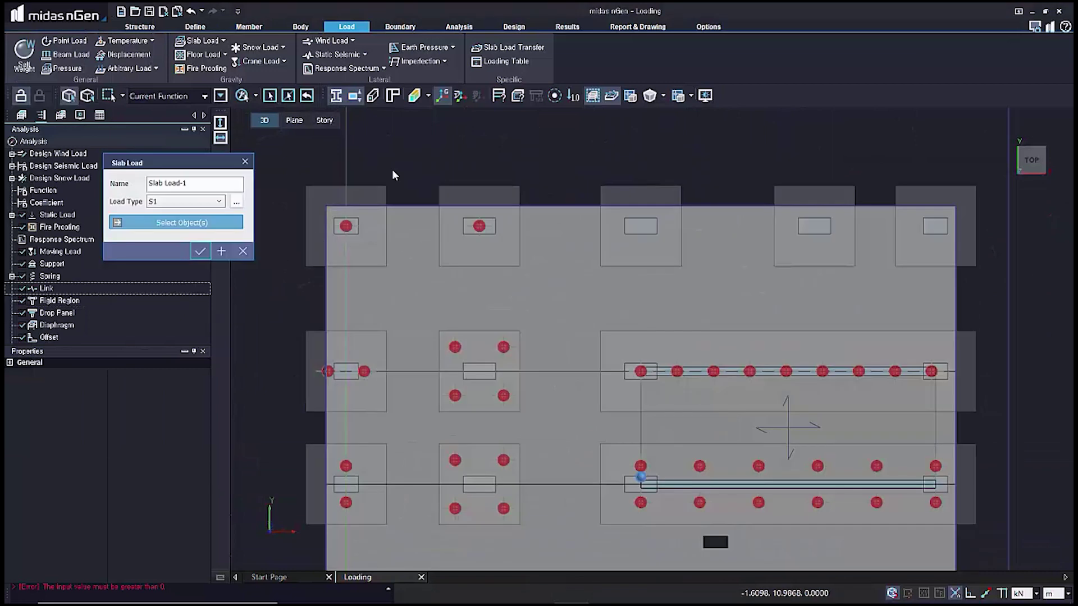
{"action": "scroll", "coordinate": [539, 249], "scroll_direction": "down", "scroll_amount": 2}
{"action": "left_click_drag", "start_coordinate": [787, 251], "coordinate": [354, 181]}
{"action": "double_click", "coordinate": [168, 183]}
{"action": "type", "text": "Slab Load-1"}
{"action": "scroll", "coordinate": [373, 421], "scroll_direction": "down", "scroll_amount": 2}
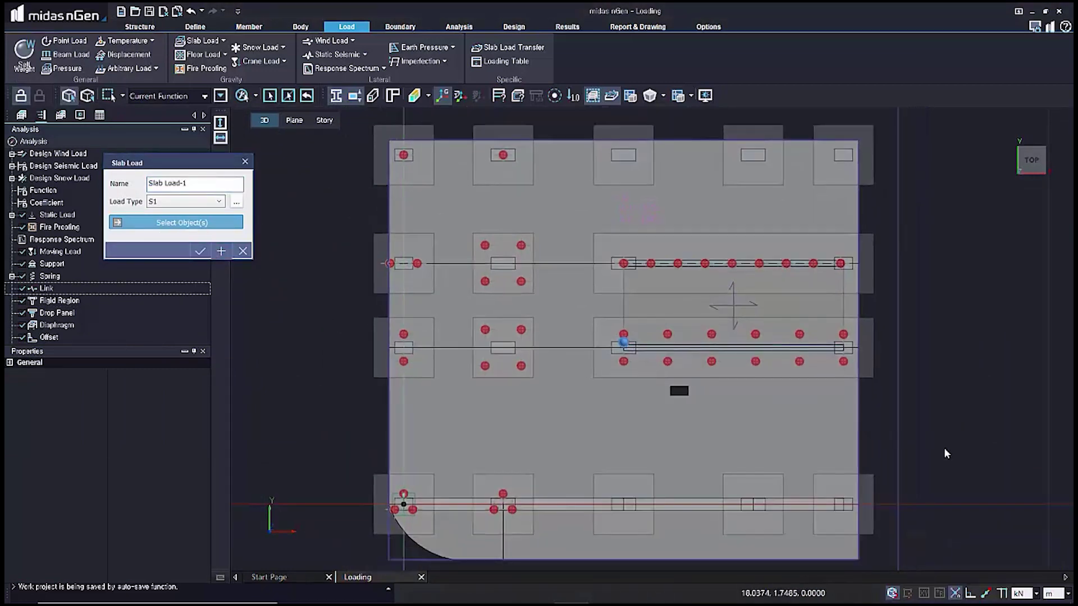
{"action": "left_click", "coordinate": [221, 251]}
- Apply slab load S2 of type S2 to the central corridor slabs, excluding flat slabs from the selection
{"action": "double_click", "coordinate": [169, 183]}
{"action": "type", "text": "S2"}
{"action": "left_click", "coordinate": [185, 201]}
{"action": "left_click", "coordinate": [175, 225]}
{"action": "left_click", "coordinate": [221, 96]}
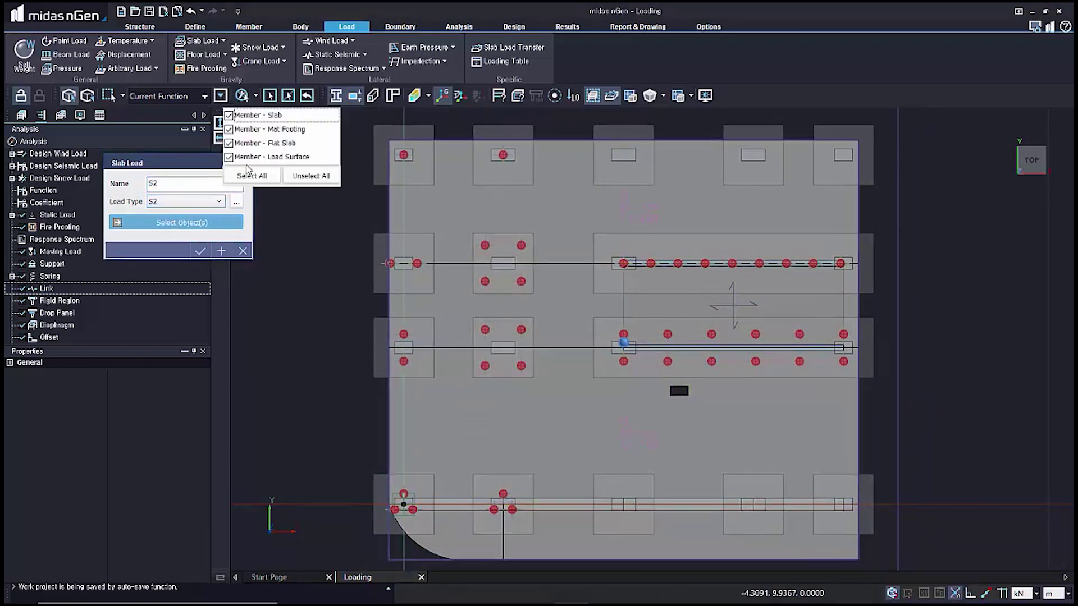
{"action": "left_click", "coordinate": [230, 146]}
{"action": "left_click_drag", "start_coordinate": [938, 326], "coordinate": [397, 276]}
{"action": "left_click", "coordinate": [221, 251]}
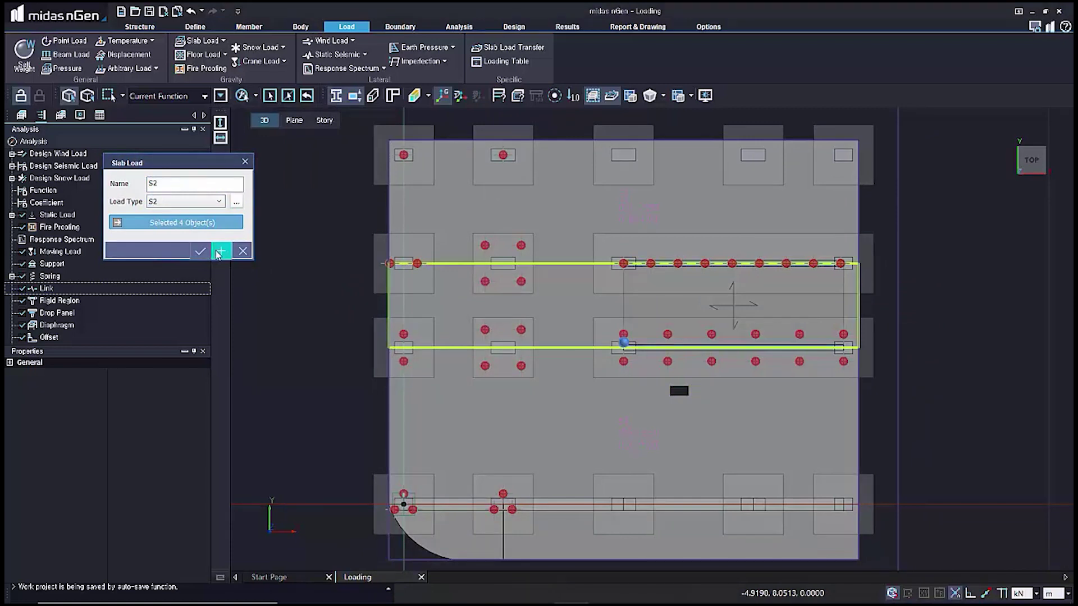
- Apply slab load S3 of type S3 to the balcony slabs along the front edge and end the slab load command
{"action": "double_click", "coordinate": [201, 184]}
{"action": "type", "text": "S3"}
{"action": "left_click", "coordinate": [185, 201]}
{"action": "left_click", "coordinate": [175, 231]}
{"action": "left_click_drag", "start_coordinate": [924, 561], "coordinate": [382, 528]}
{"action": "left_click", "coordinate": [221, 251]}
{"action": "left_click", "coordinate": [242, 251]}
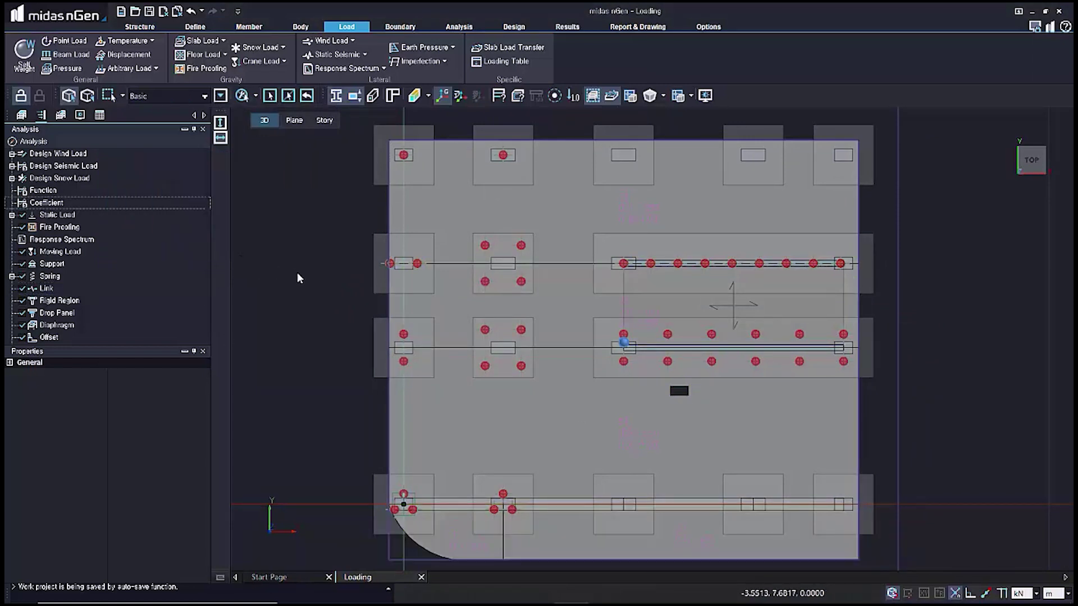
- Show the story plan of T1 : 2F to check the assigned slab loads
{"action": "left_click", "coordinate": [324, 120]}
{"action": "left_click", "coordinate": [407, 120]}
{"action": "left_click", "coordinate": [362, 135]}
{"action": "scroll", "coordinate": [589, 399], "scroll_direction": "up", "scroll_amount": 3}
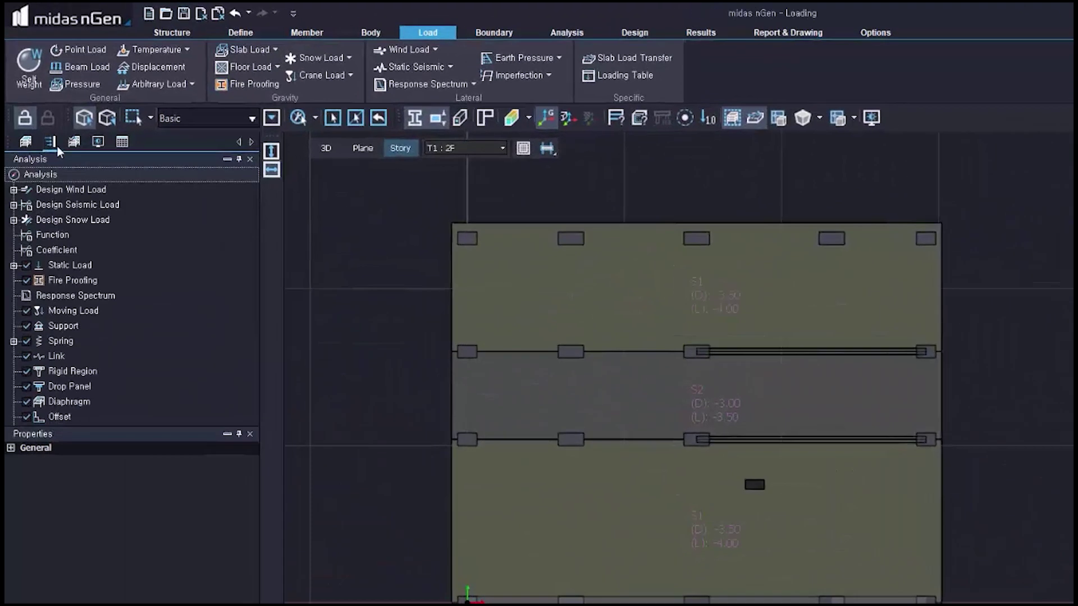
- Expand the dead and live load sets under the static loads and return to the 3D isometric view
{"action": "left_click", "coordinate": [14, 265]}
{"action": "left_click", "coordinate": [26, 296]}
{"action": "left_click", "coordinate": [26, 372]}
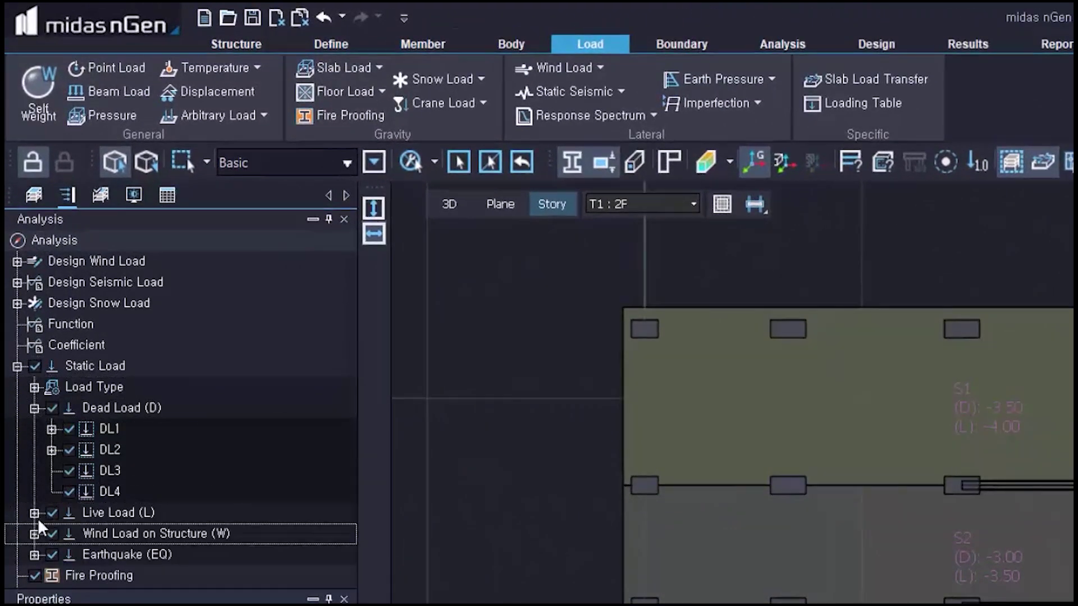
{"action": "scroll", "coordinate": [63, 552], "scroll_direction": "down", "scroll_amount": 2}
{"action": "left_click", "coordinate": [449, 204]}
{"action": "middle_click", "coordinate": [492, 356]}
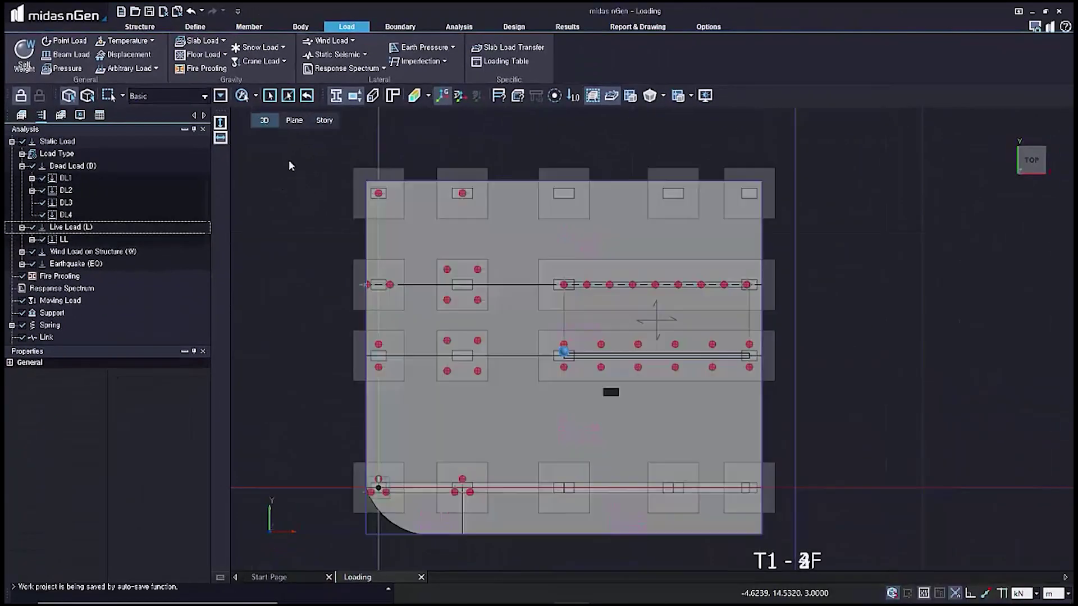
{"action": "left_click", "coordinate": [246, 157]}
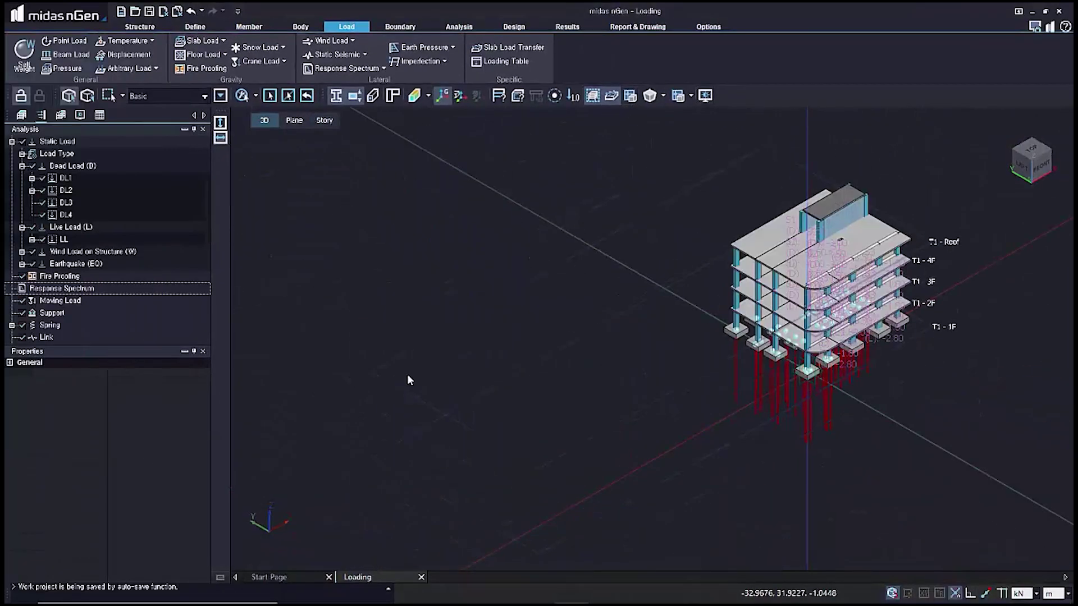
{"action": "scroll", "coordinate": [422, 364], "scroll_direction": "up", "scroll_amount": 3}
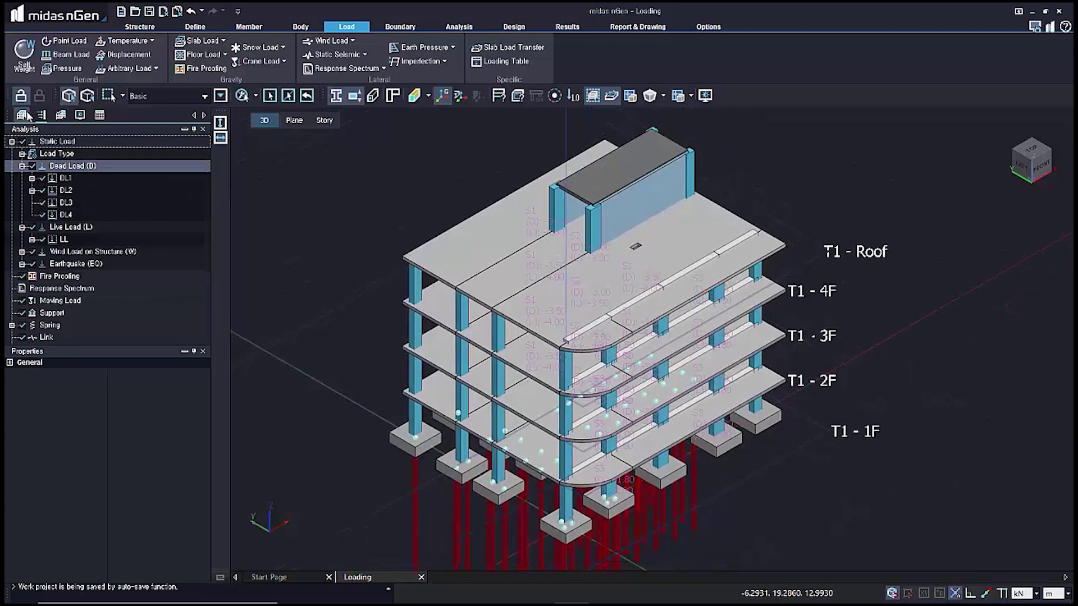
- Delete the Typical Plan2.dwg tracing file from the model's tracing set
{"action": "left_click", "coordinate": [22, 114]}
{"action": "scroll", "coordinate": [84, 258], "scroll_direction": "up", "scroll_amount": 4}
{"action": "scroll", "coordinate": [88, 202], "scroll_direction": "up", "scroll_amount": 2}
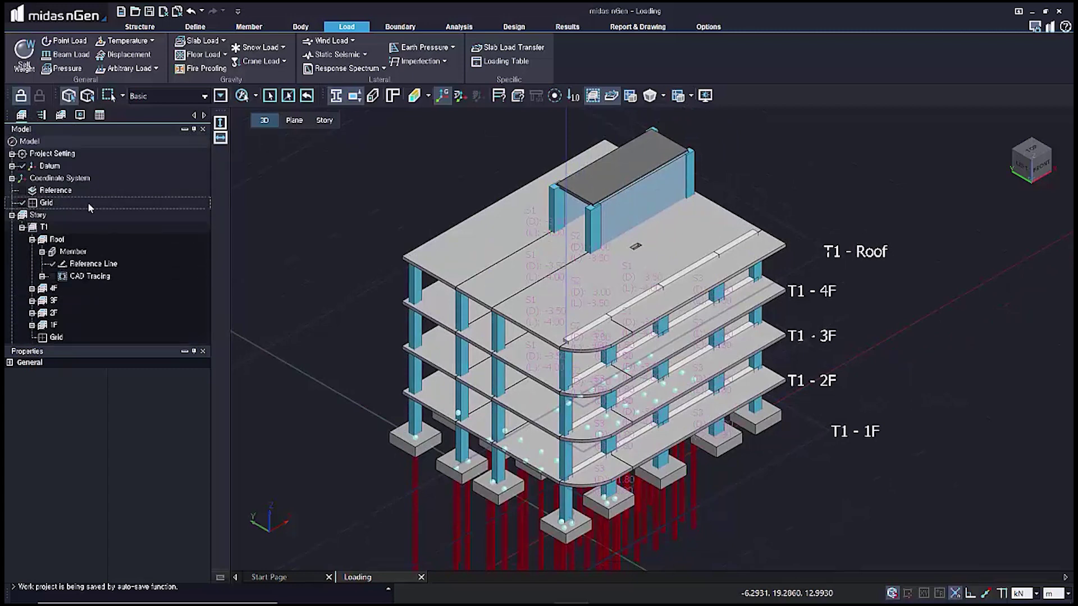
{"action": "left_click", "coordinate": [78, 208]}
{"action": "scroll", "coordinate": [78, 208], "scroll_direction": "down", "scroll_amount": 1}
{"action": "left_click", "coordinate": [12, 314]}
{"action": "left_click", "coordinate": [63, 327]}
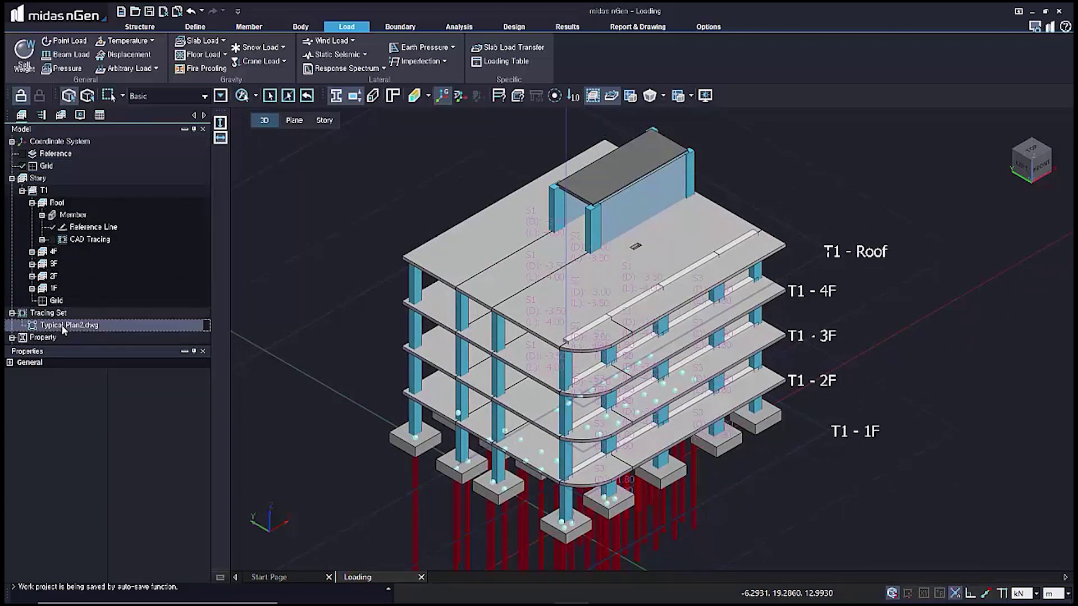
{"action": "key", "text": "Delete"}
- Extract grid set Grid Set-1 from all beam, column and plate members with the orthogonal grid generator
{"action": "scroll", "coordinate": [318, 192], "scroll_direction": "down", "scroll_amount": 2}
{"action": "middle_click_drag", "start_coordinate": [318, 194], "coordinate": [341, 187]}
{"action": "right_click", "coordinate": [336, 191]}
{"action": "left_click", "coordinate": [313, 158]}
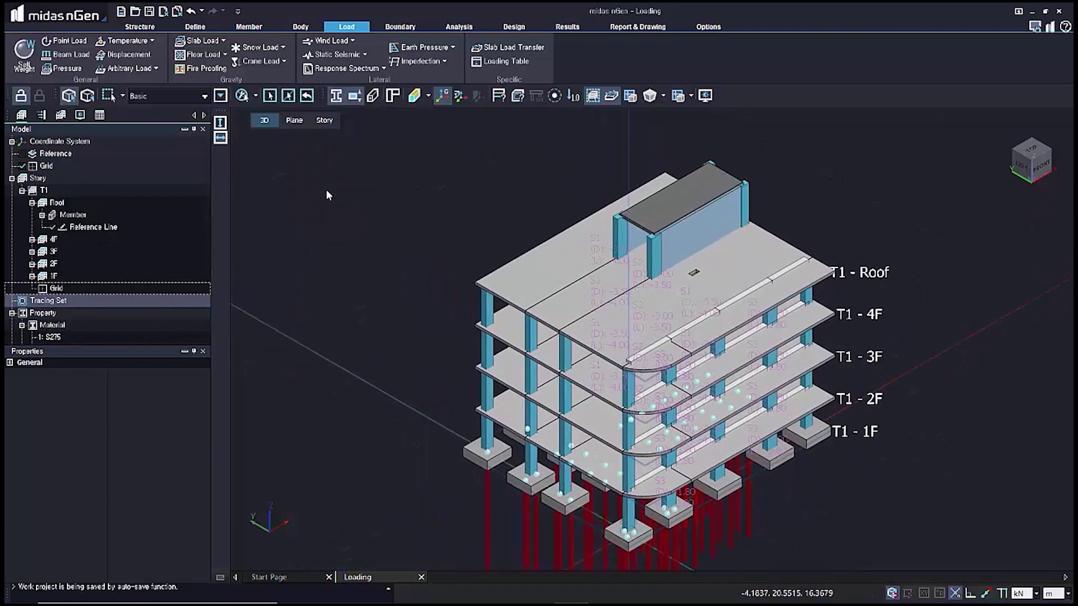
{"action": "left_click", "coordinate": [140, 26]}
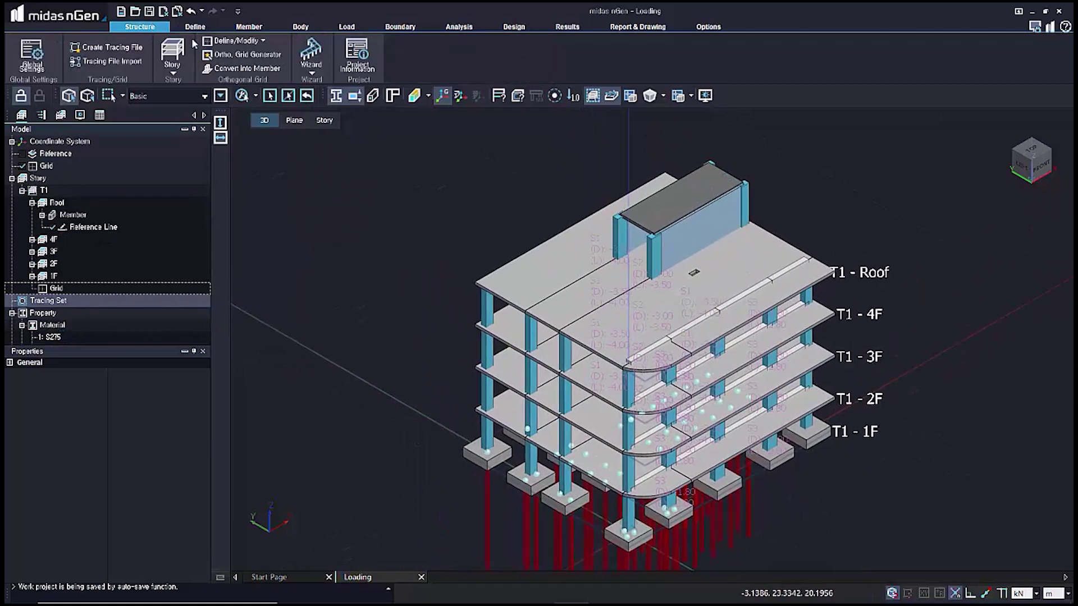
{"action": "left_click", "coordinate": [217, 55]}
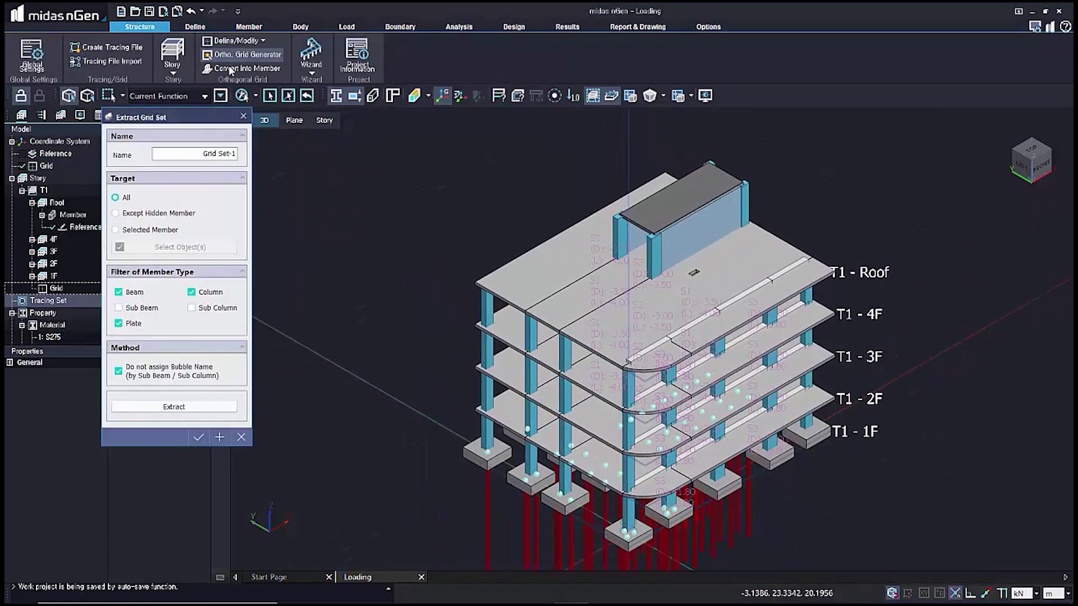
{"action": "left_click", "coordinate": [203, 414]}
{"action": "left_click", "coordinate": [199, 437]}
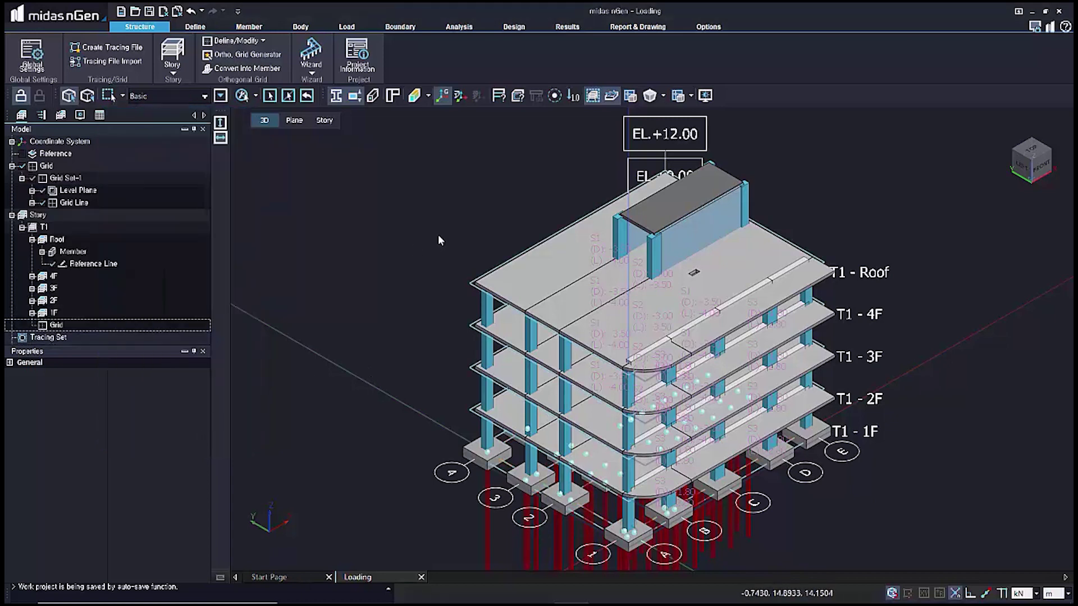
- Examine the extracted grid in the top view and a story plan, and return to the 3D isometric view
{"action": "scroll", "coordinate": [308, 227], "scroll_direction": "down", "scroll_amount": 1}
{"action": "right_click", "coordinate": [325, 241]}
{"action": "left_click", "coordinate": [325, 203]}
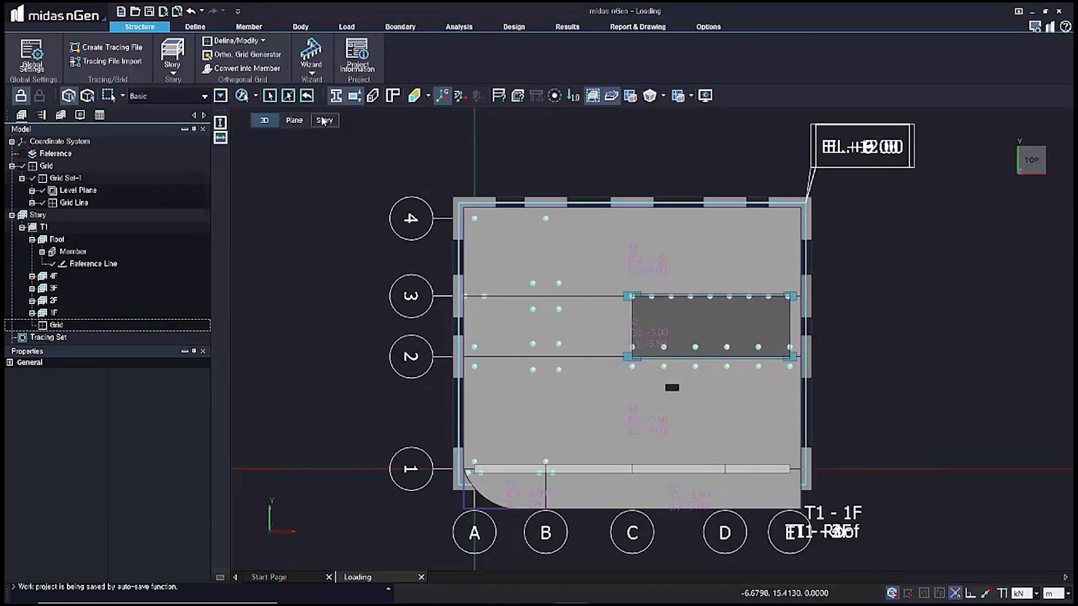
{"action": "left_click", "coordinate": [324, 120]}
{"action": "left_click", "coordinate": [378, 119]}
{"action": "left_click", "coordinate": [371, 132]}
{"action": "middle_click_drag", "start_coordinate": [314, 289], "coordinate": [348, 297]}
{"action": "left_click", "coordinate": [264, 120]}
{"action": "right_click", "coordinate": [325, 281]}
{"action": "left_click", "coordinate": [296, 252]}
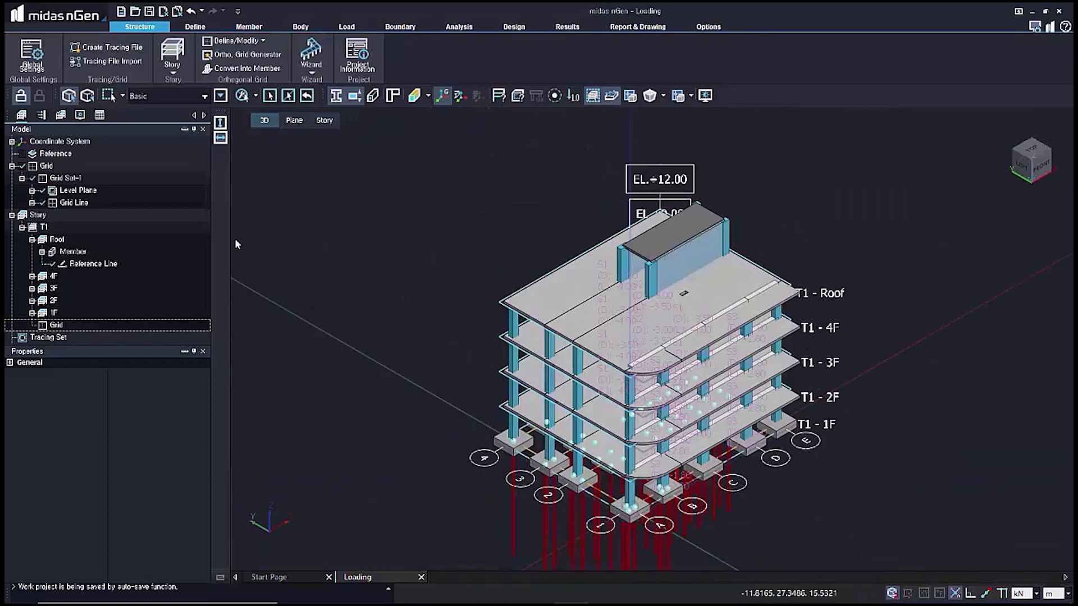
- Start a wind load in set WX without generating an orthogonal load set, and set major and orthogonal eccentricity to None
{"action": "left_click", "coordinate": [346, 26]}
{"action": "left_click", "coordinate": [331, 40]}
{"action": "left_click", "coordinate": [329, 54]}
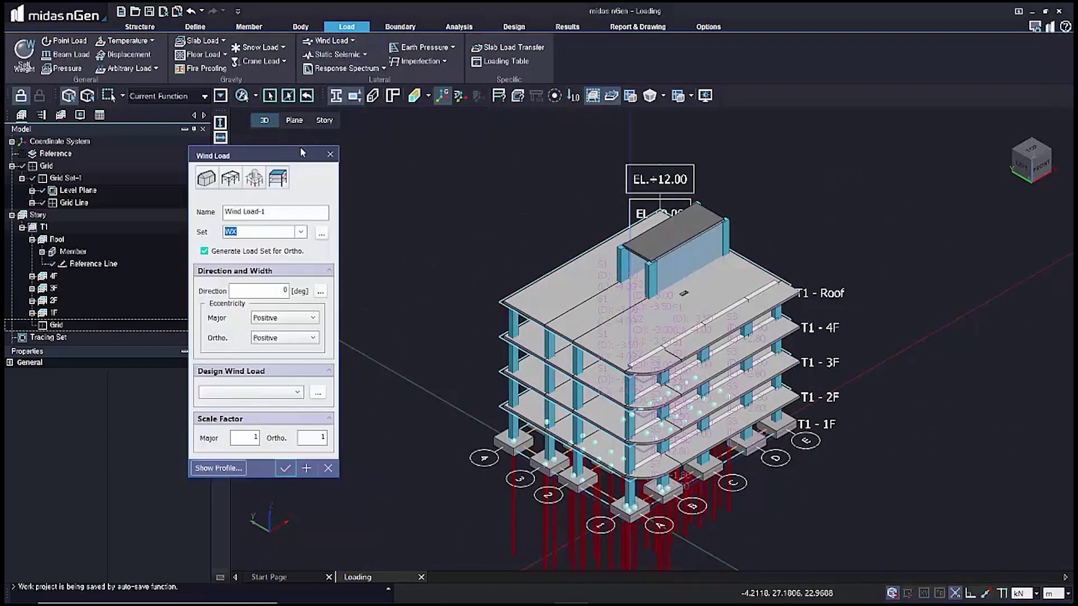
{"action": "left_click_drag", "start_coordinate": [300, 147], "coordinate": [346, 140]}
{"action": "left_click", "coordinate": [335, 244]}
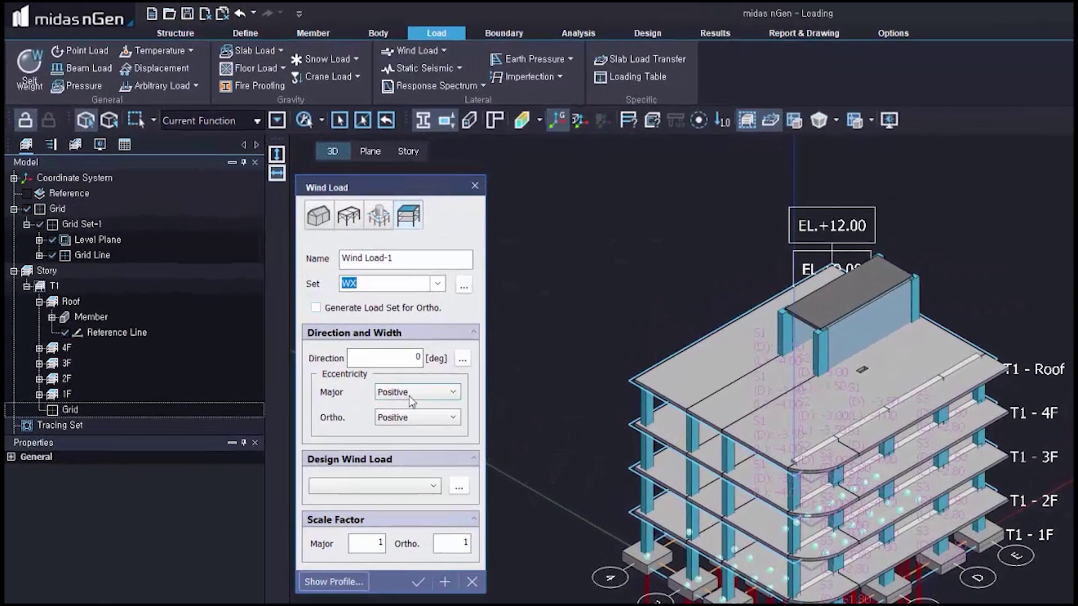
{"action": "left_click", "coordinate": [408, 396]}
{"action": "left_click", "coordinate": [415, 407]}
{"action": "left_click", "coordinate": [429, 421]}
{"action": "left_click", "coordinate": [426, 432]}
- Define an ASCE7-10 building wind load with 156 mile/h basic wind and auto-calculated gust factors, and add the WX load with orthogonal scale factor 0
{"action": "left_click", "coordinate": [459, 486]}
{"action": "left_click", "coordinate": [305, 279]}
{"action": "left_click", "coordinate": [291, 180]}
{"action": "left_click", "coordinate": [275, 270]}
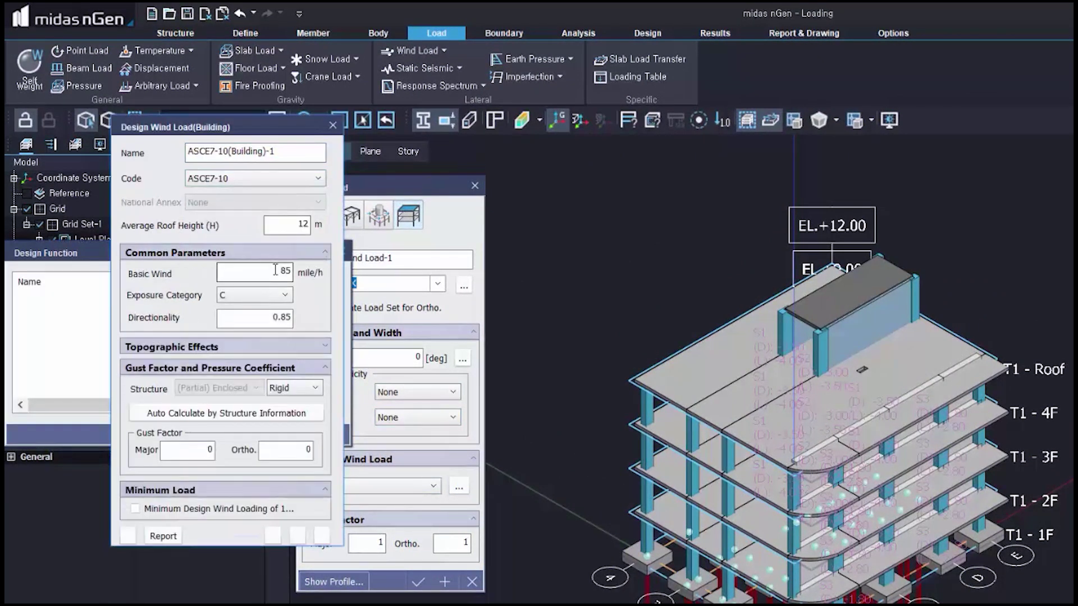
{"action": "type", "text": "156"}
{"action": "left_click", "coordinate": [308, 413]}
{"action": "left_click", "coordinate": [262, 425]}
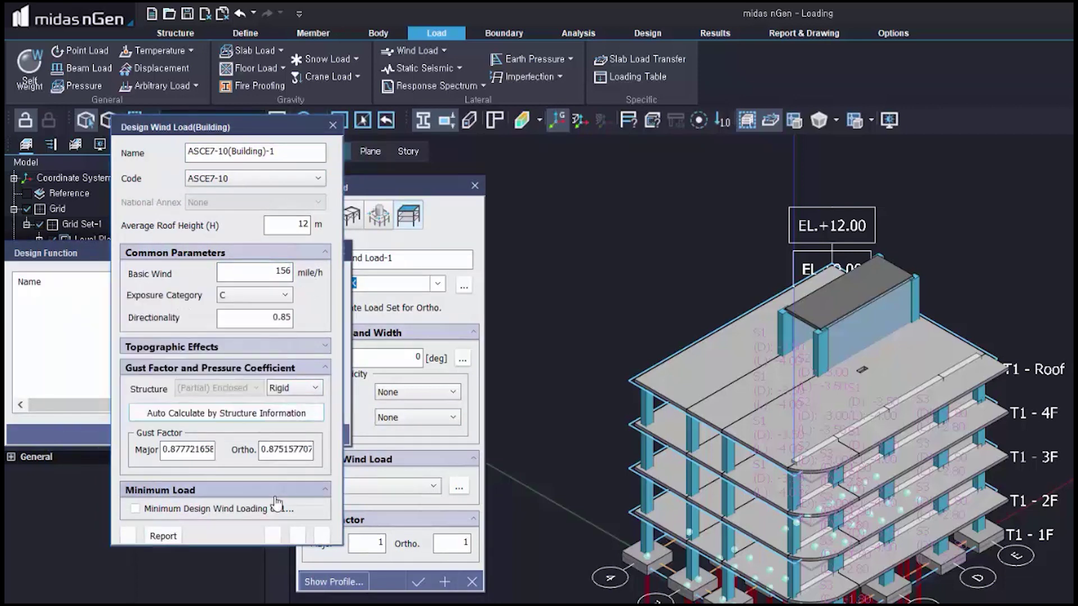
{"action": "left_click", "coordinate": [272, 536]}
{"action": "left_click", "coordinate": [342, 251]}
{"action": "left_click", "coordinate": [469, 545]}
- Create wind load WY in load set WY with a direction of 90 degrees
{"action": "left_click_drag", "start_coordinate": [395, 259], "coordinate": [349, 262]}
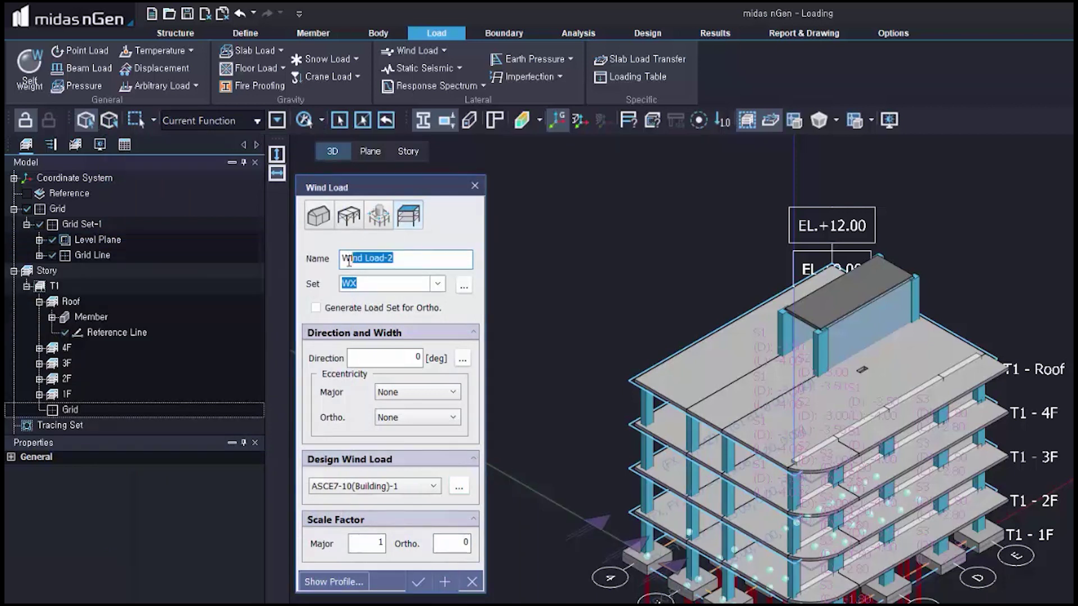
{"action": "type", "text": "WYWY"}
{"action": "double_click", "coordinate": [421, 359]}
{"action": "type", "text": "90"}
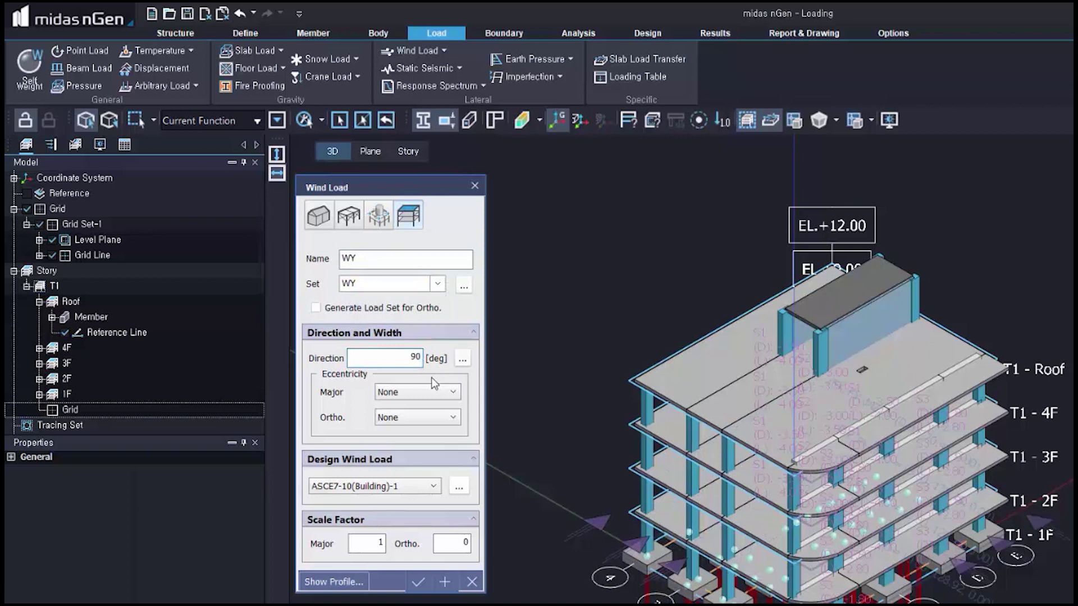
{"action": "left_click", "coordinate": [428, 586]}
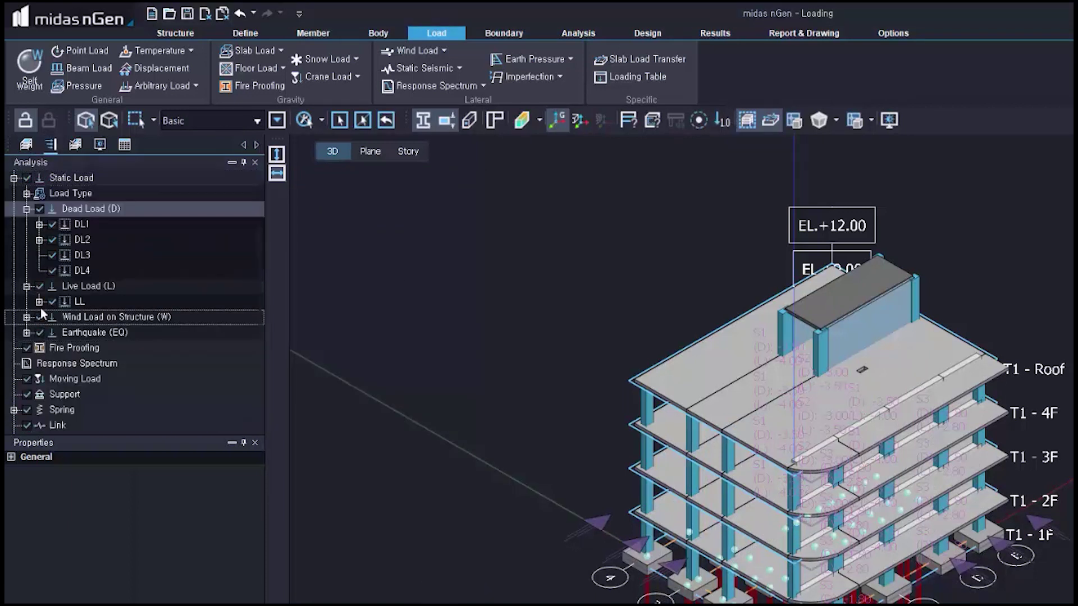
- Hide the dead and live loads in the model and expand the wind and earthquake load sets
{"action": "left_click", "coordinate": [39, 208]}
{"action": "left_click", "coordinate": [39, 286]}
{"action": "left_click", "coordinate": [26, 316]}
{"action": "left_click", "coordinate": [26, 364]}
{"action": "left_click", "coordinate": [39, 333]}
{"action": "left_click", "coordinate": [40, 333]}
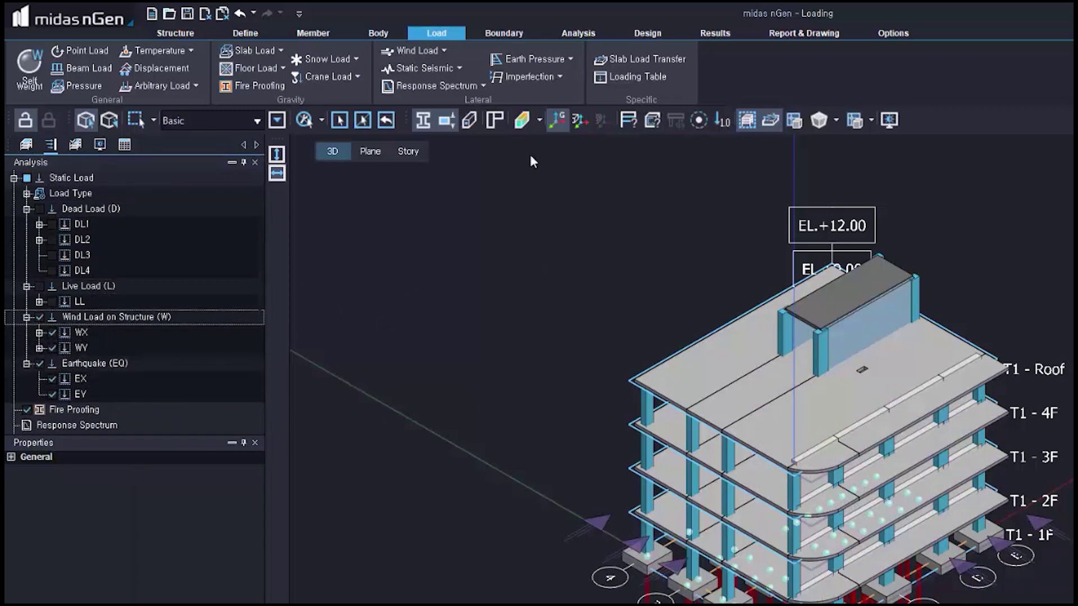
- Start a static seismic load and set its major and orthogonal eccentricity to None
{"action": "left_click", "coordinate": [425, 68]}
{"action": "left_click", "coordinate": [417, 391]}
{"action": "left_click", "coordinate": [393, 407]}
{"action": "left_click", "coordinate": [418, 417]}
{"action": "left_click", "coordinate": [420, 435]}
- Define an ASCE7-10 static design seismic load, calculating both approximate periods with T = 0.016hn^(0.9) and using a response modification factor of 4
{"action": "left_click", "coordinate": [459, 486]}
{"action": "left_click", "coordinate": [390, 165]}
{"action": "left_click", "coordinate": [386, 180]}
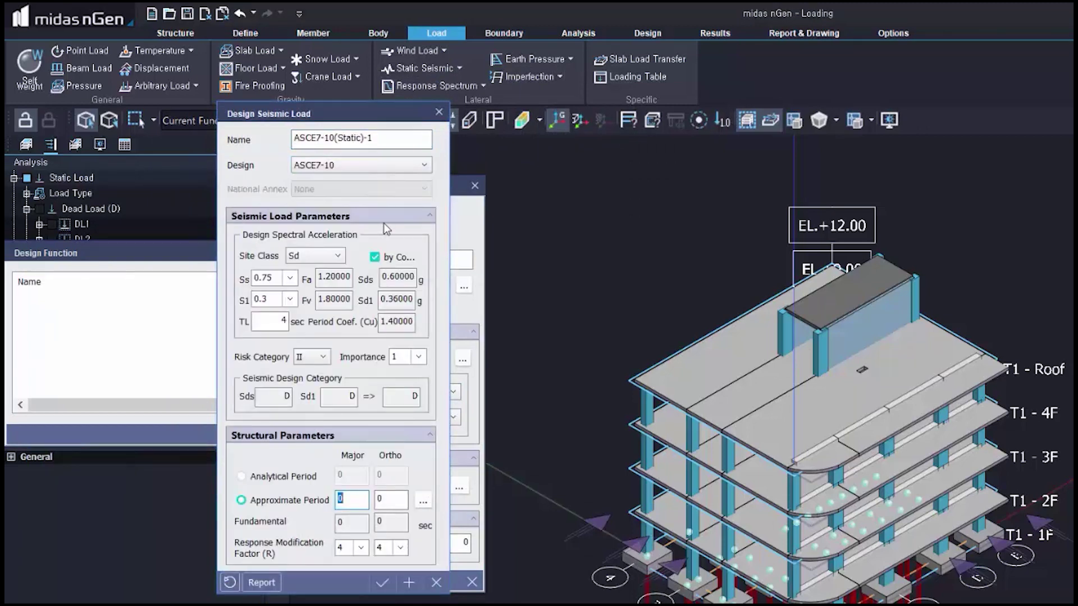
{"action": "left_click", "coordinate": [422, 501]}
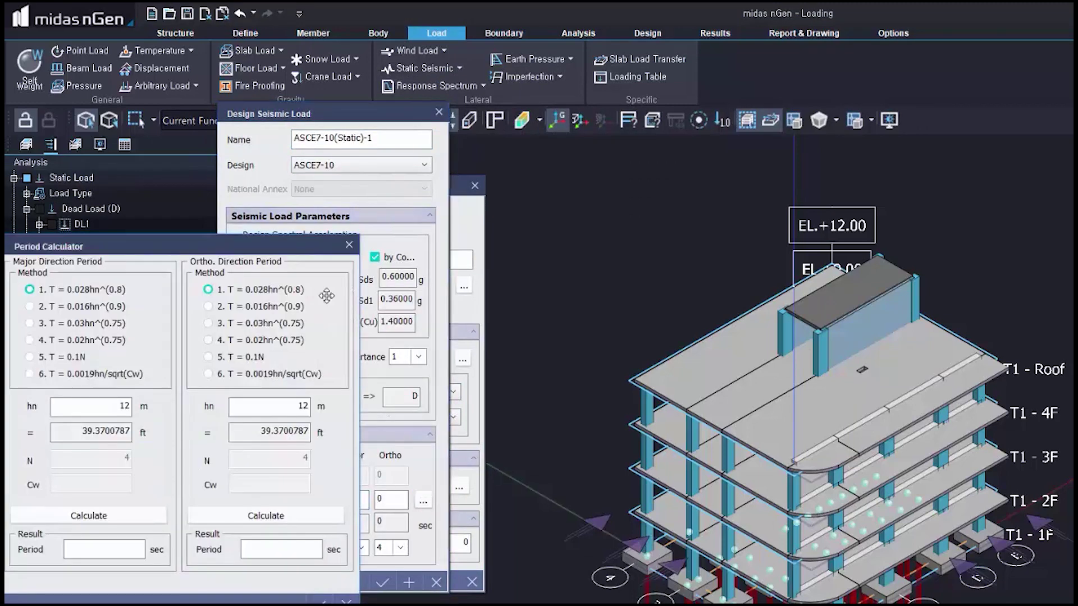
{"action": "left_click_drag", "start_coordinate": [330, 351], "coordinate": [478, 317]}
{"action": "left_click", "coordinate": [265, 270]}
{"action": "left_click", "coordinate": [297, 480]}
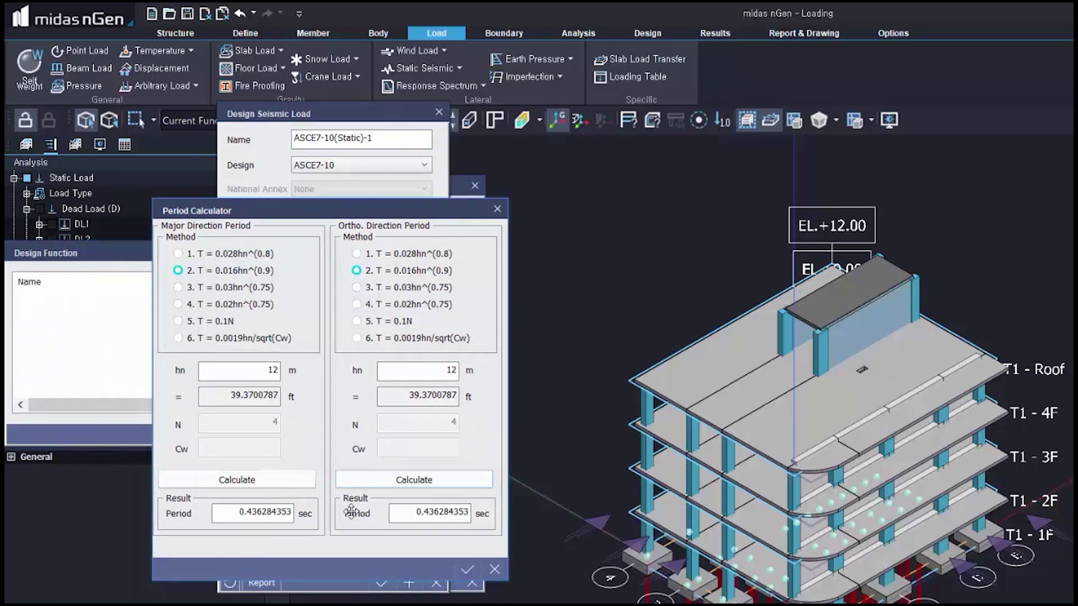
{"action": "left_click", "coordinate": [467, 570]}
{"action": "left_click", "coordinate": [361, 548]}
{"action": "left_click", "coordinate": [344, 558]}
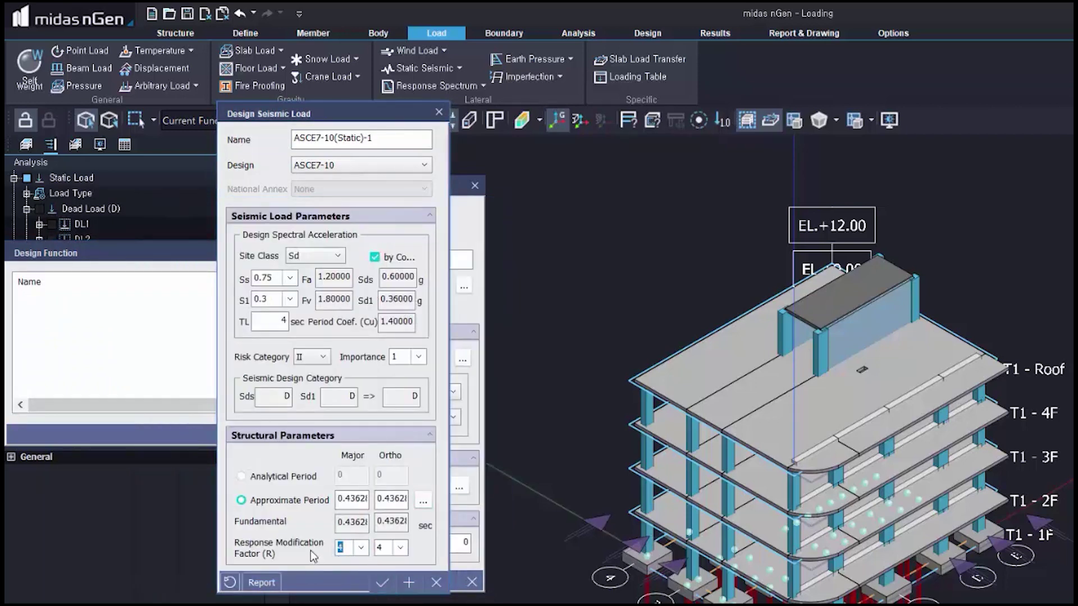
{"action": "left_click", "coordinate": [380, 582]}
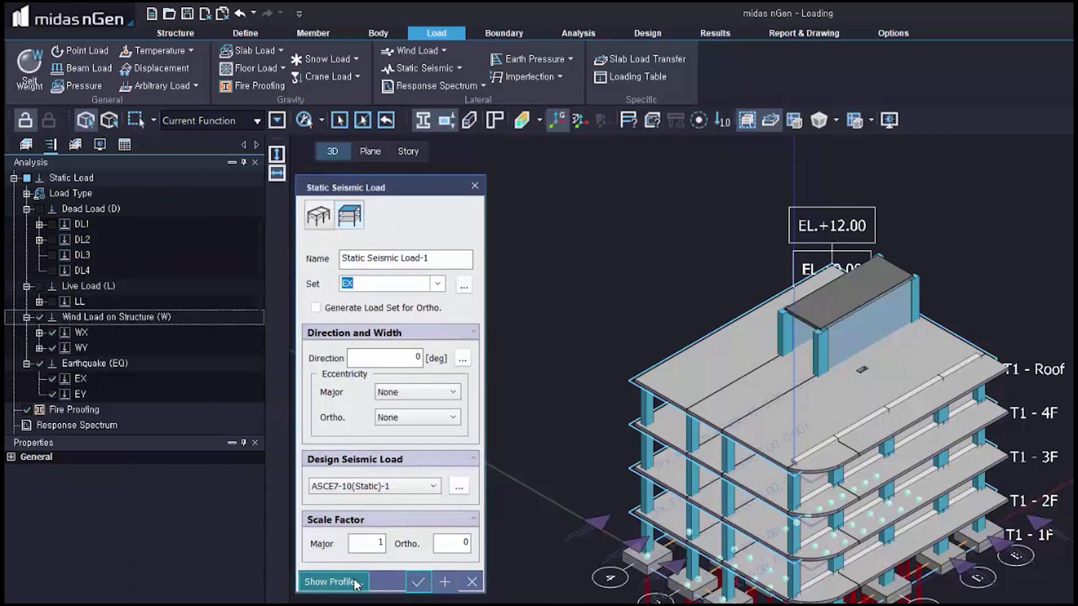
- Add the static seismic load in set EX, and another in set EY with a direction of 90 degrees
{"action": "left_click", "coordinate": [444, 582]}
{"action": "type", "text": "EY"}
{"action": "left_click", "coordinate": [438, 285]}
{"action": "left_click", "coordinate": [411, 310]}
{"action": "left_click_drag", "start_coordinate": [412, 357], "coordinate": [440, 368]}
{"action": "type", "text": "90"}
{"action": "left_click", "coordinate": [445, 584]}
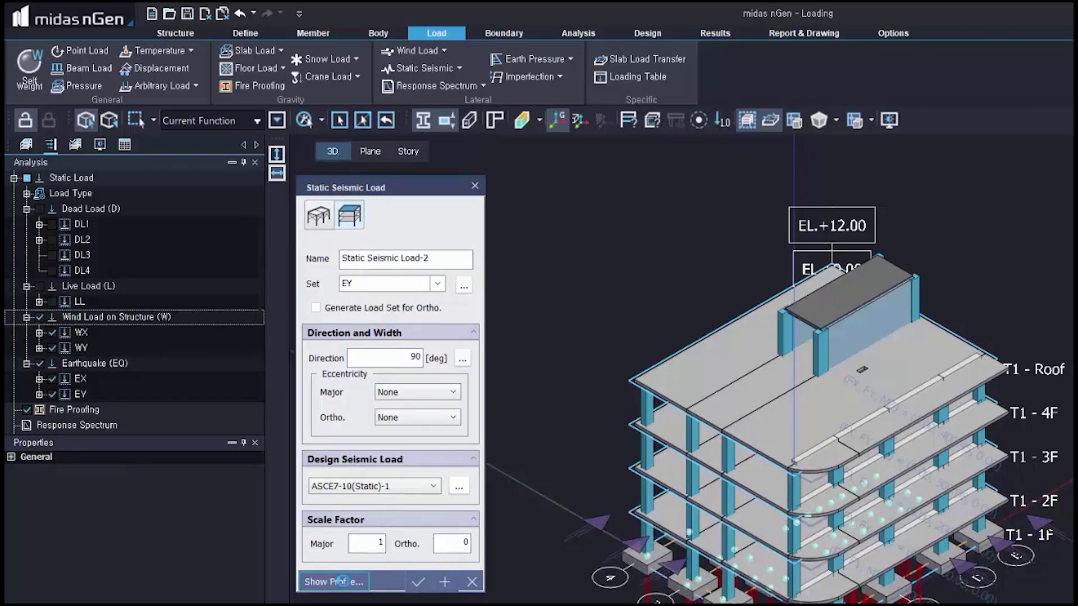
- View the profile of the EY static seismic load and close the load definition
{"action": "left_click", "coordinate": [337, 582]}
{"action": "left_click_drag", "start_coordinate": [338, 584], "coordinate": [455, 587]}
{"action": "left_click", "coordinate": [568, 596]}
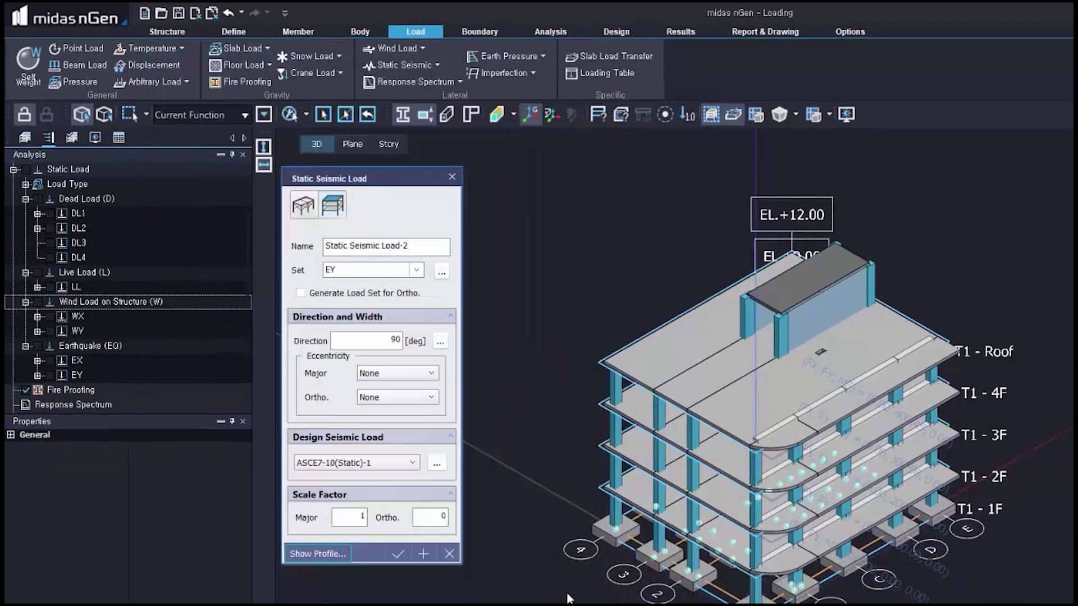
{"action": "left_click", "coordinate": [472, 581]}
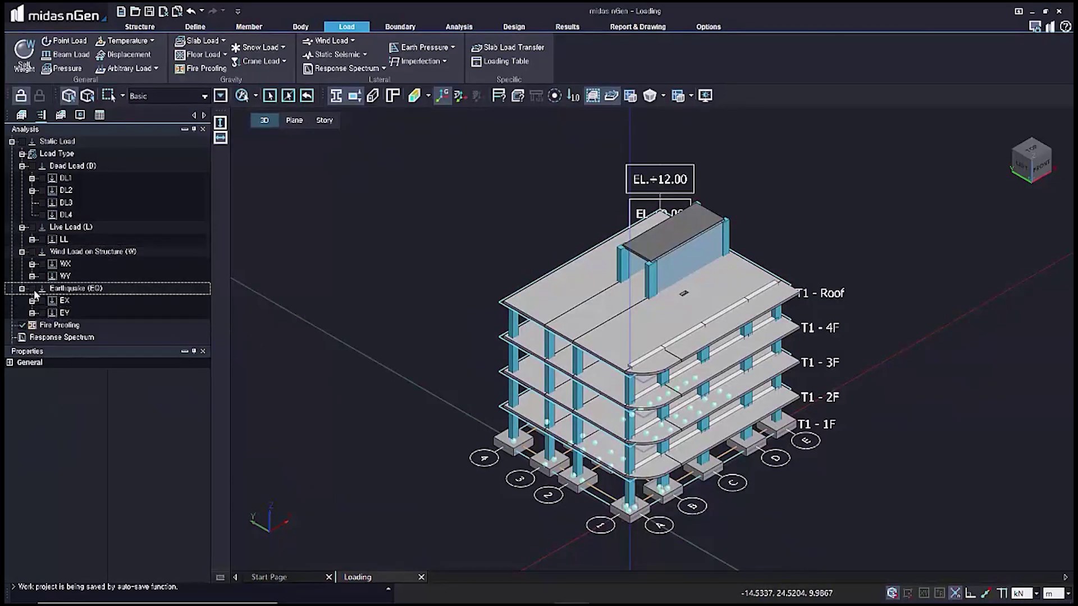
{"action": "left_click", "coordinate": [32, 252]}
{"action": "left_click", "coordinate": [32, 252]}
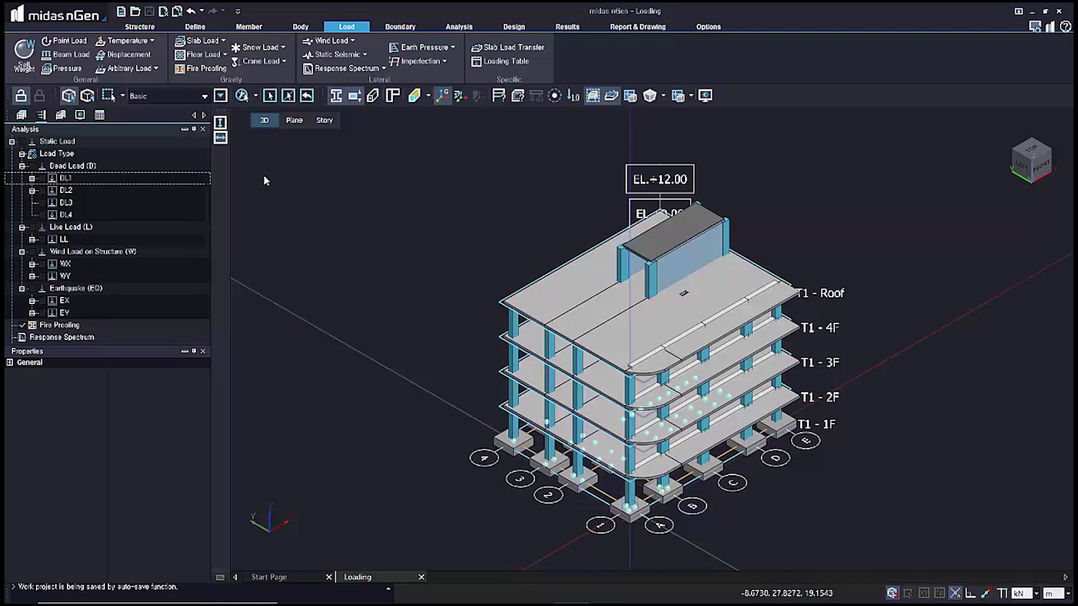
- Switch to the story view and display story T1 : 2F in plan
{"action": "left_click", "coordinate": [326, 120]}
{"action": "left_click", "coordinate": [376, 120]}
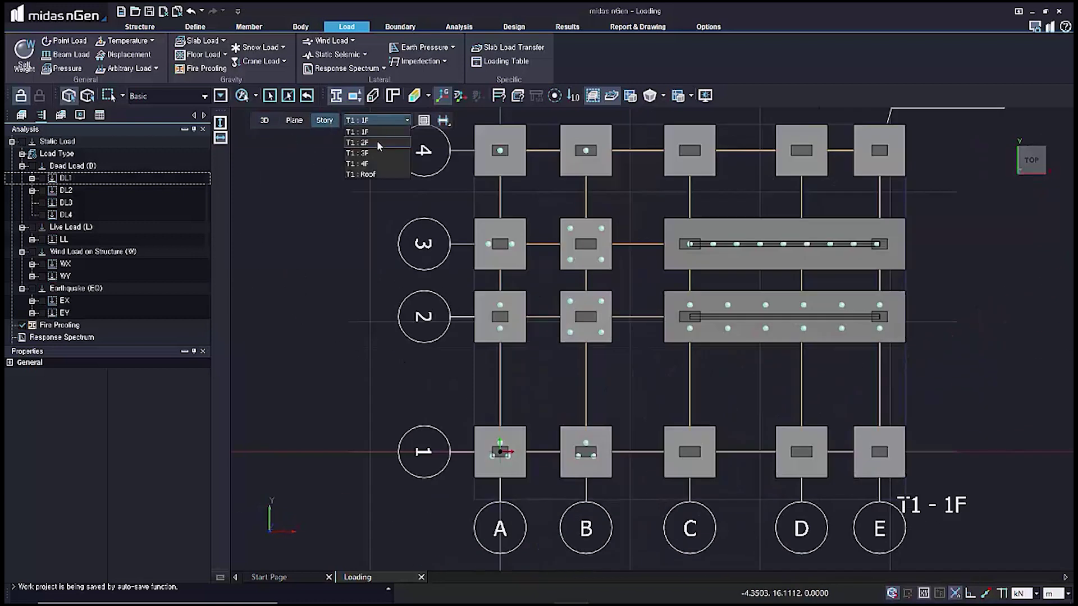
{"action": "left_click", "coordinate": [377, 144]}
{"action": "scroll", "coordinate": [823, 366], "scroll_direction": "up", "scroll_amount": 4}
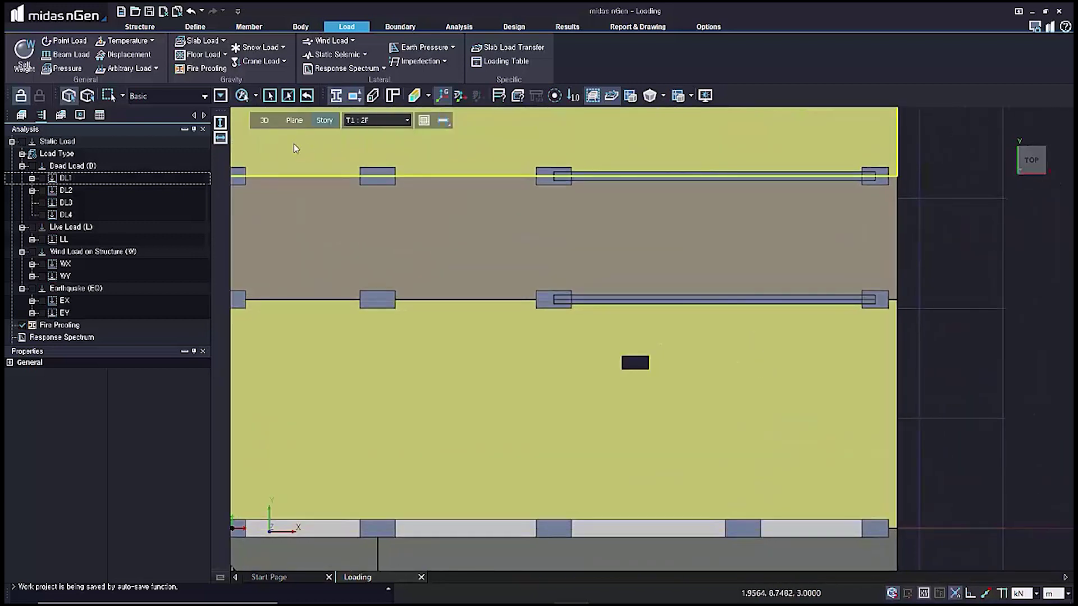
{"action": "left_click", "coordinate": [158, 66]}
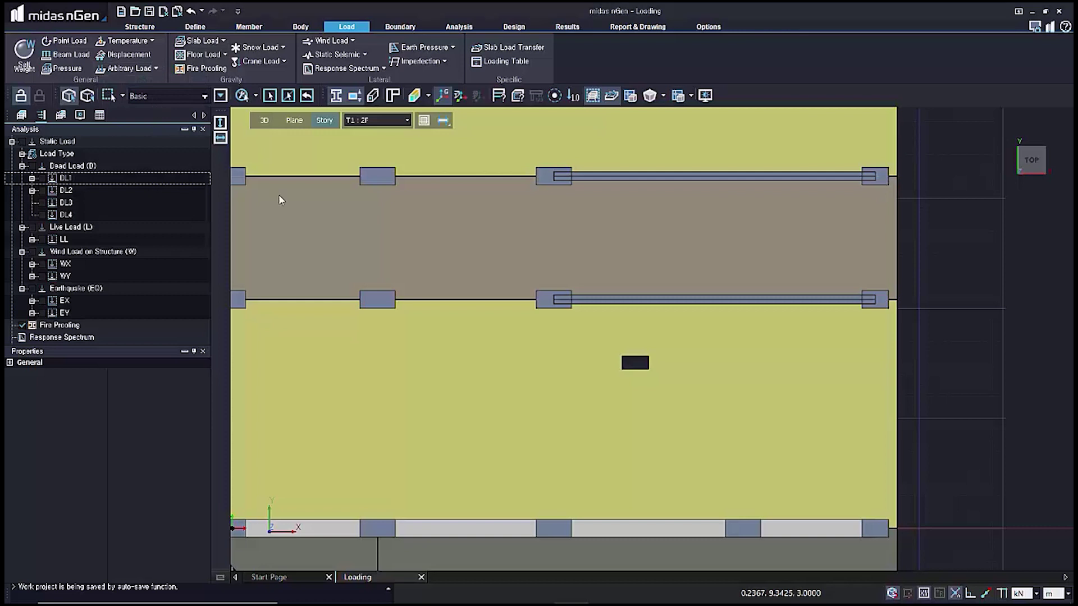
{"action": "left_click", "coordinate": [158, 101]}
{"action": "left_click", "coordinate": [326, 177]}
{"action": "left_click", "coordinate": [297, 215]}
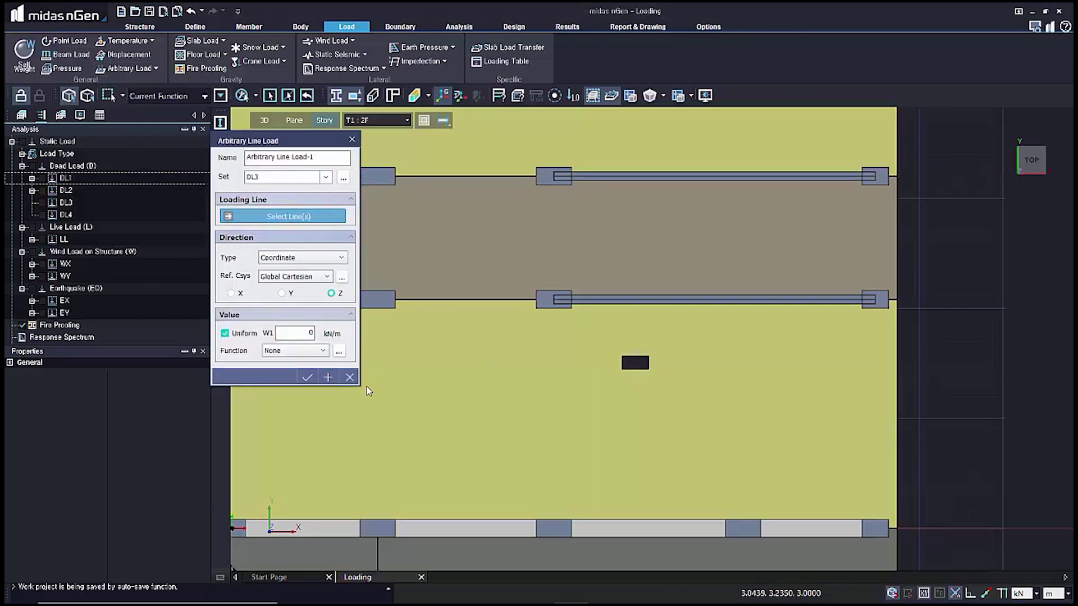
{"action": "left_click", "coordinate": [350, 377]}
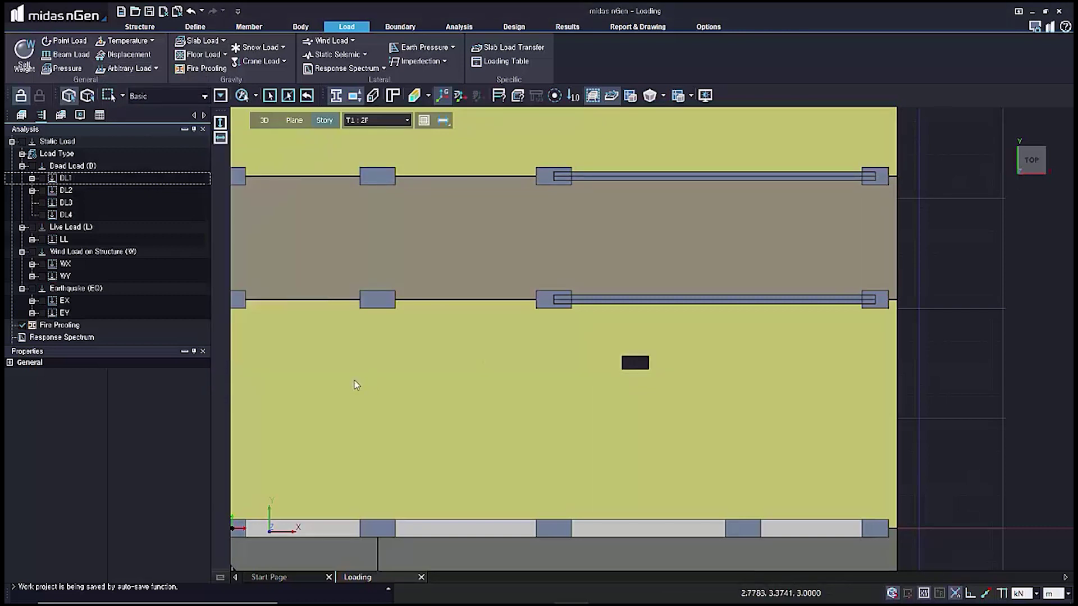
{"action": "left_click", "coordinate": [287, 29]}
{"action": "left_click", "coordinate": [160, 55]}
{"action": "scroll", "coordinate": [678, 371], "scroll_direction": "up", "scroll_amount": 3}
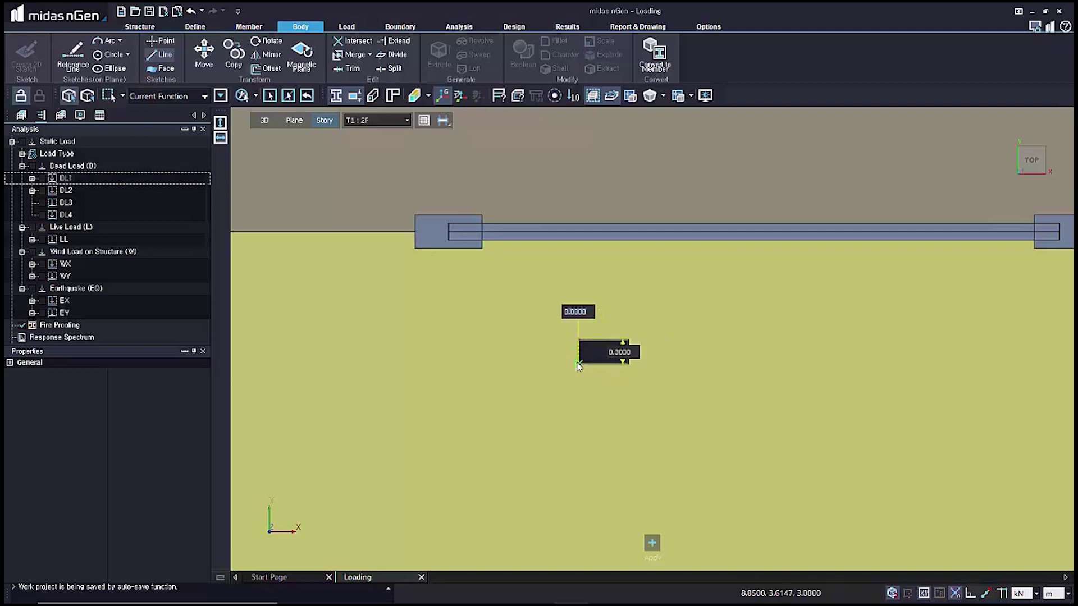
{"action": "key", "text": "Escape"}
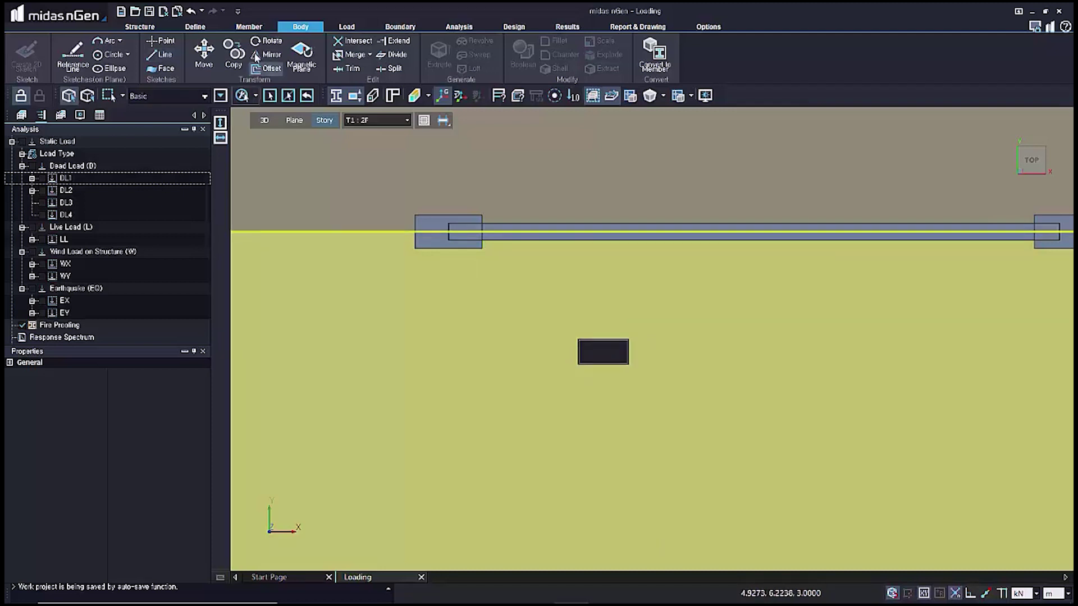
- Apply a uniform -2 kN/m arbitrary line load named Opening Load in set DL3 to the four edges of the 2F slab opening
{"action": "left_click", "coordinate": [340, 28]}
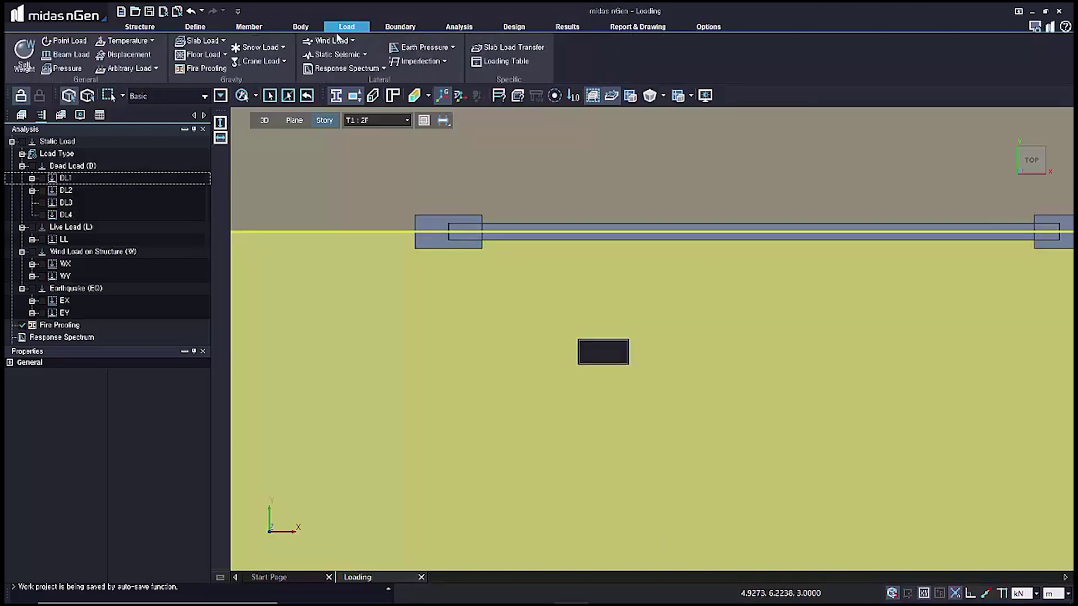
{"action": "left_click", "coordinate": [156, 68]}
{"action": "left_click", "coordinate": [134, 88]}
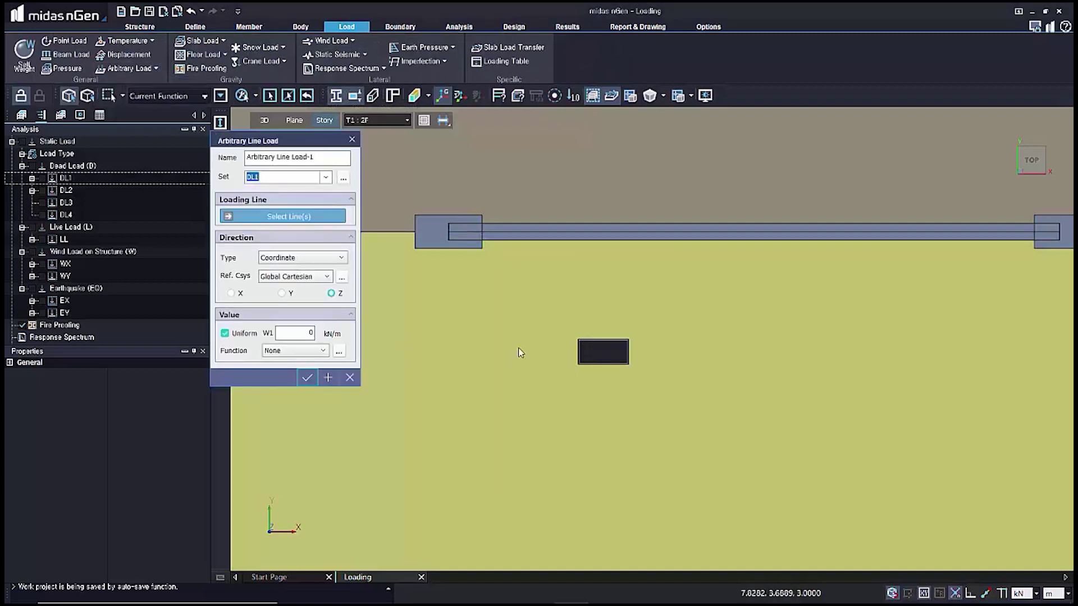
{"action": "left_click", "coordinate": [326, 177]}
{"action": "left_click", "coordinate": [264, 206]}
{"action": "left_click", "coordinate": [247, 158]}
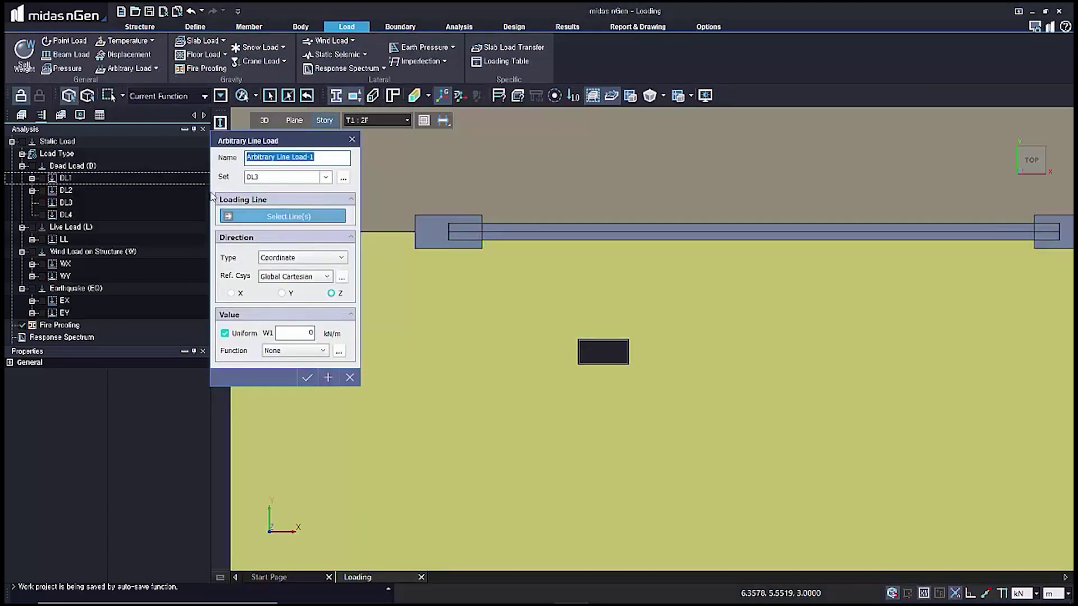
{"action": "type", "text": "Opening Load"}
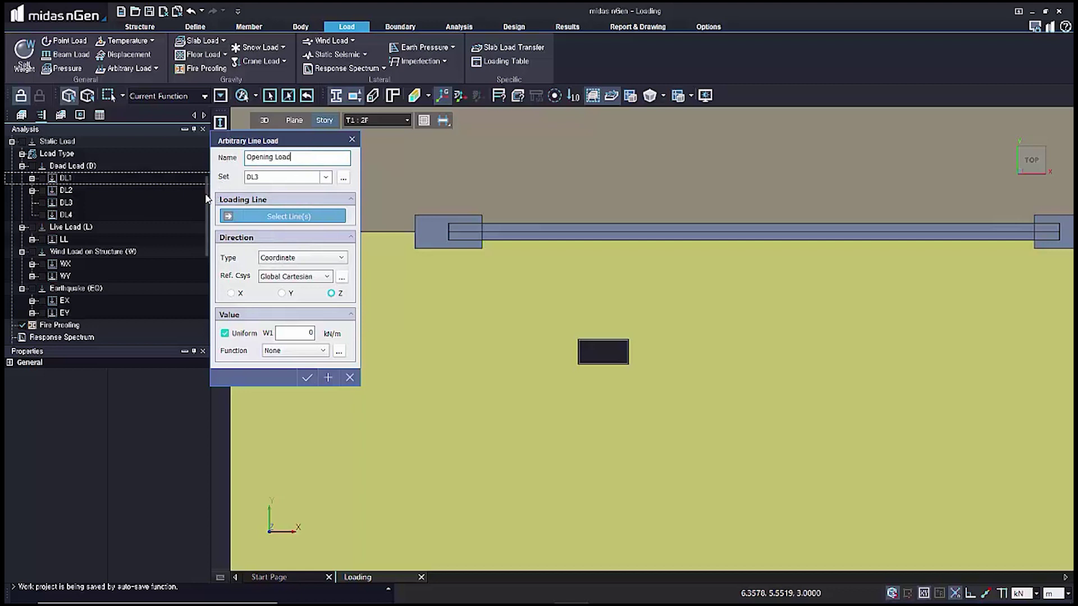
{"action": "left_click_drag", "start_coordinate": [563, 330], "coordinate": [684, 393]}
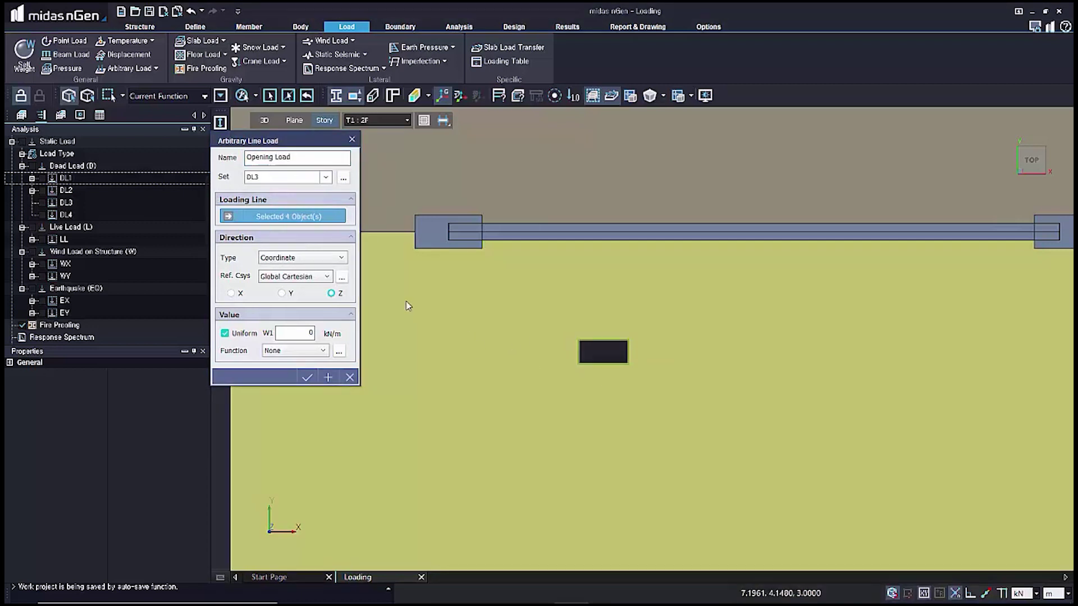
{"action": "left_click", "coordinate": [314, 332]}
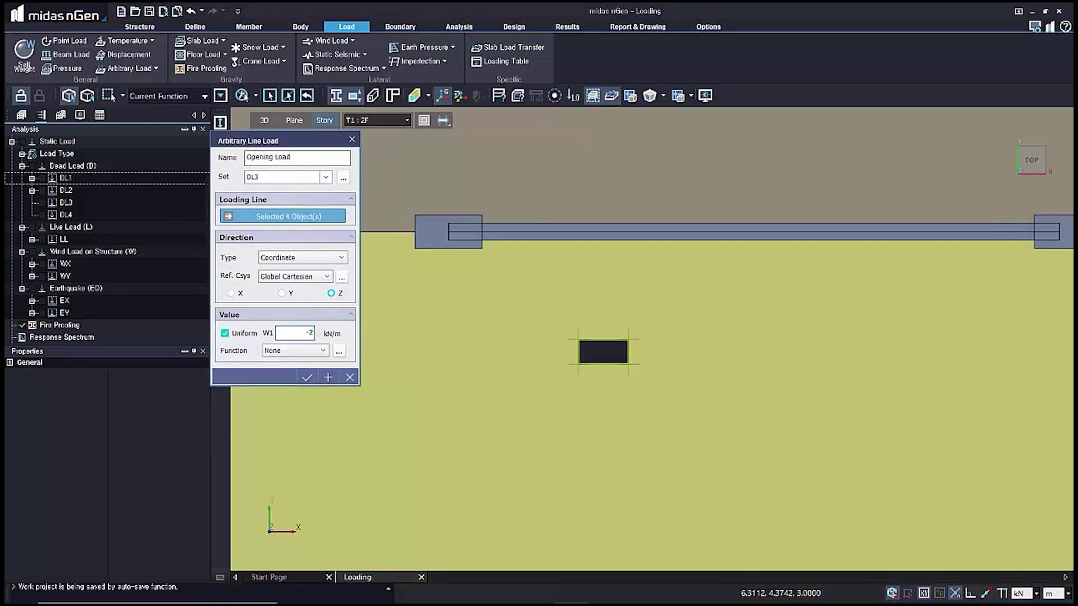
{"action": "left_click", "coordinate": [307, 378]}
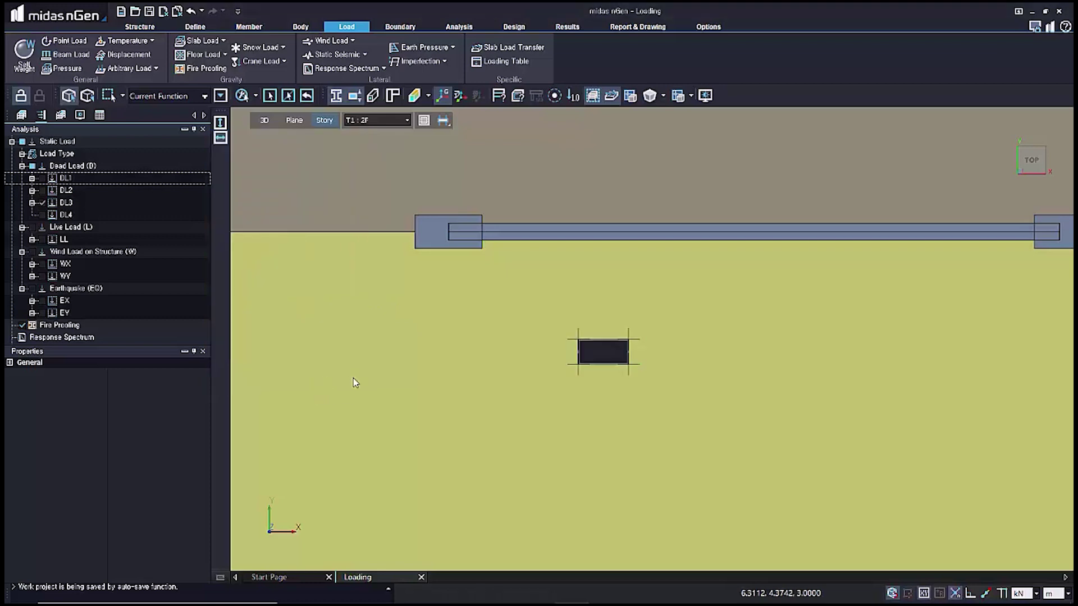
- Return to the 3D view and set up a uniform distributed beam load in set DL4 with W1 of -1.5 kN/m
{"action": "scroll", "coordinate": [370, 380], "scroll_direction": "down", "scroll_amount": 4}
{"action": "right_click_drag", "start_coordinate": [896, 459], "coordinate": [851, 409]}
{"action": "scroll", "coordinate": [721, 368], "scroll_direction": "up", "scroll_amount": 4}
{"action": "left_click", "coordinate": [264, 121]}
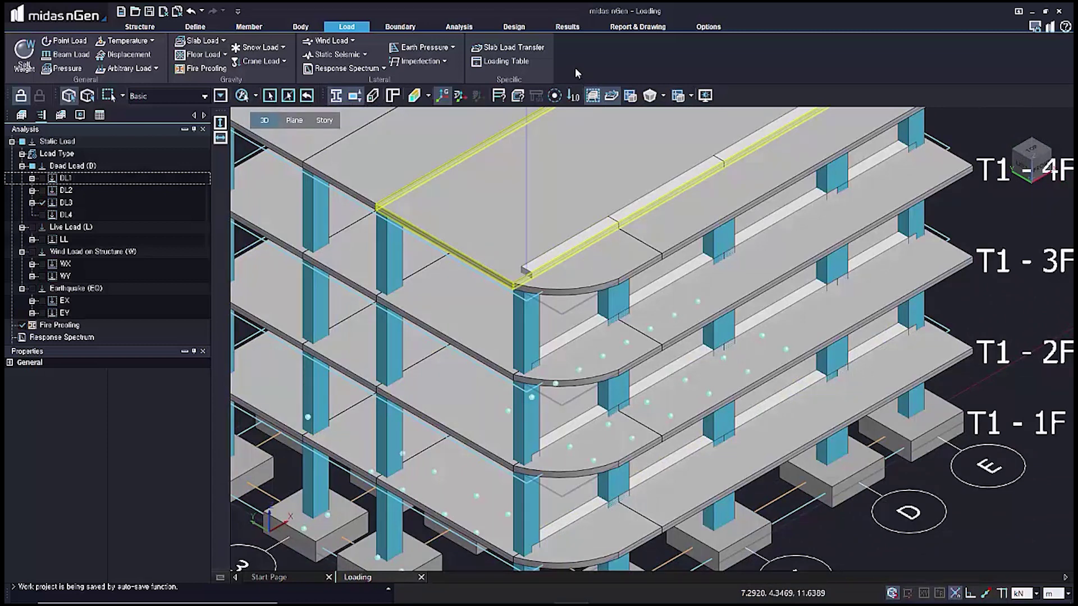
{"action": "left_click", "coordinate": [64, 55]}
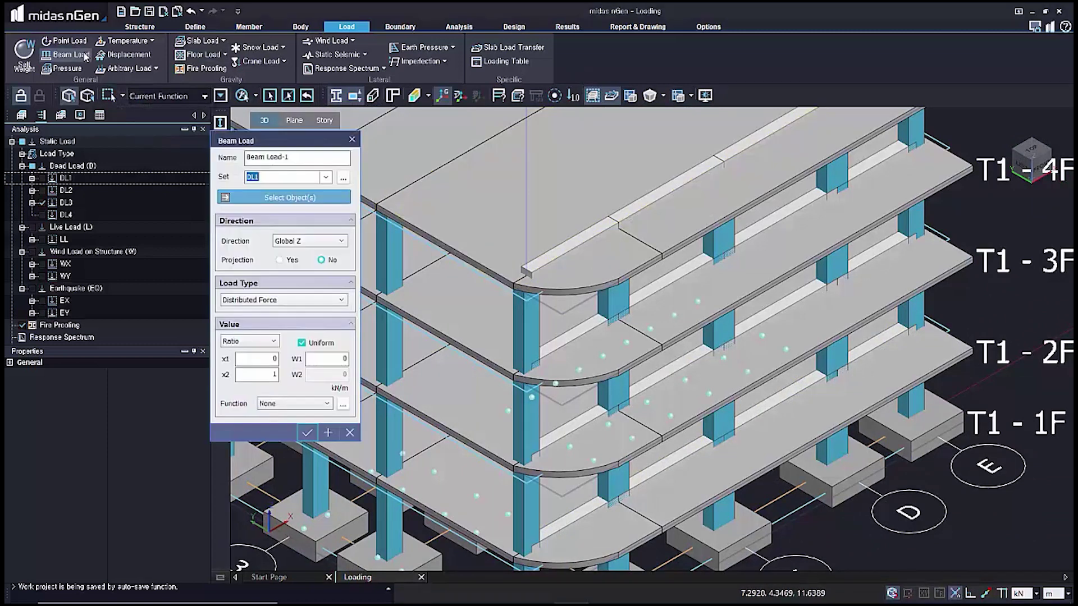
{"action": "left_click", "coordinate": [325, 177]}
{"action": "left_click", "coordinate": [264, 217]}
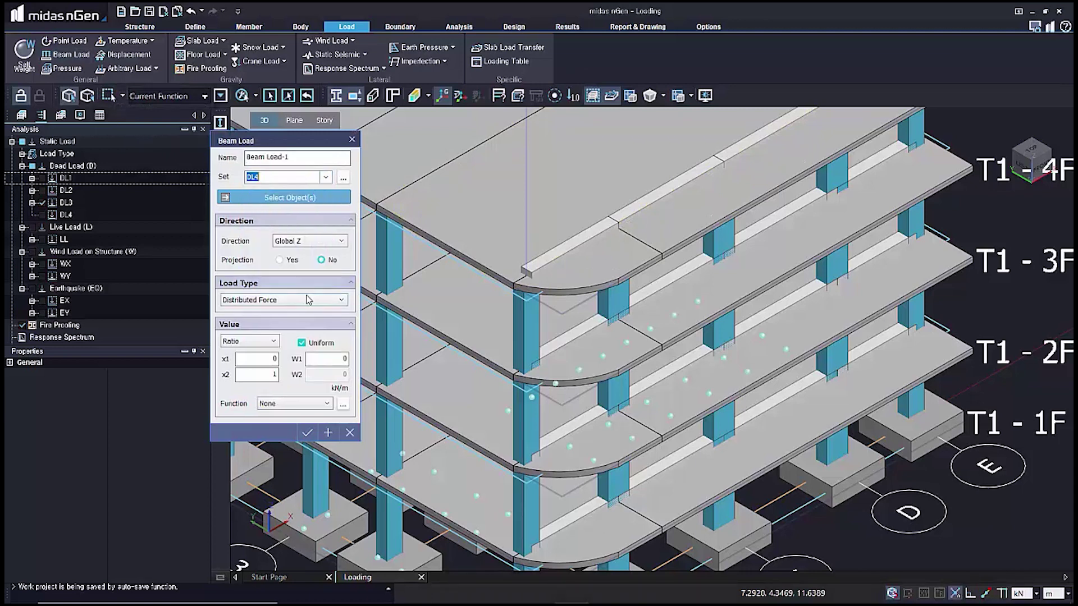
{"action": "double_click", "coordinate": [331, 359]}
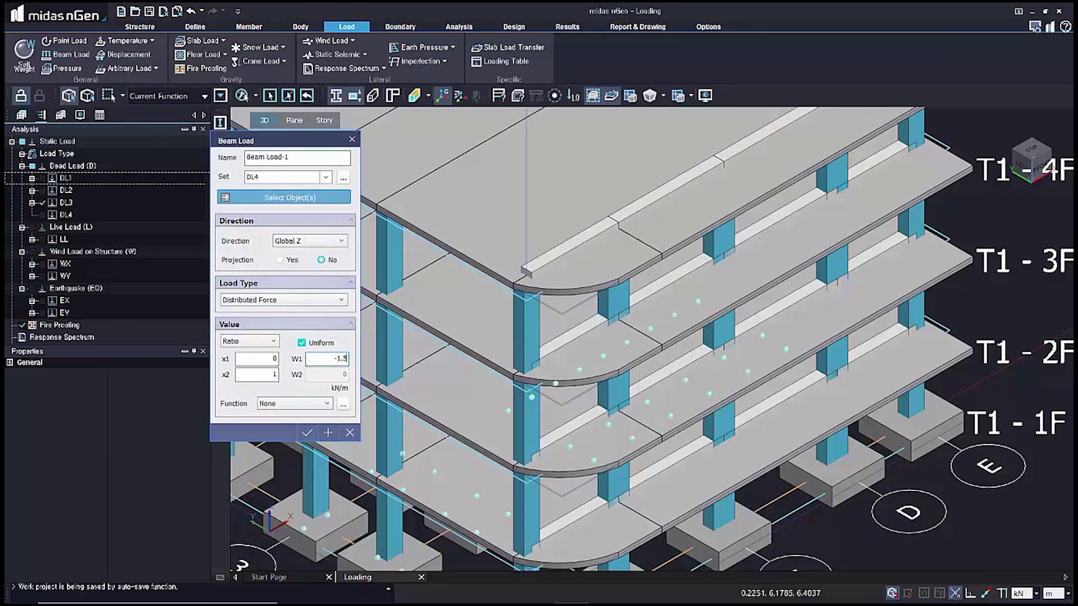
{"action": "type", "text": "-1.5"}
- Apply the beam load to the 16 beams along grid line 1 from 2F to the roof
{"action": "scroll", "coordinate": [545, 223], "scroll_direction": "down", "scroll_amount": 5}
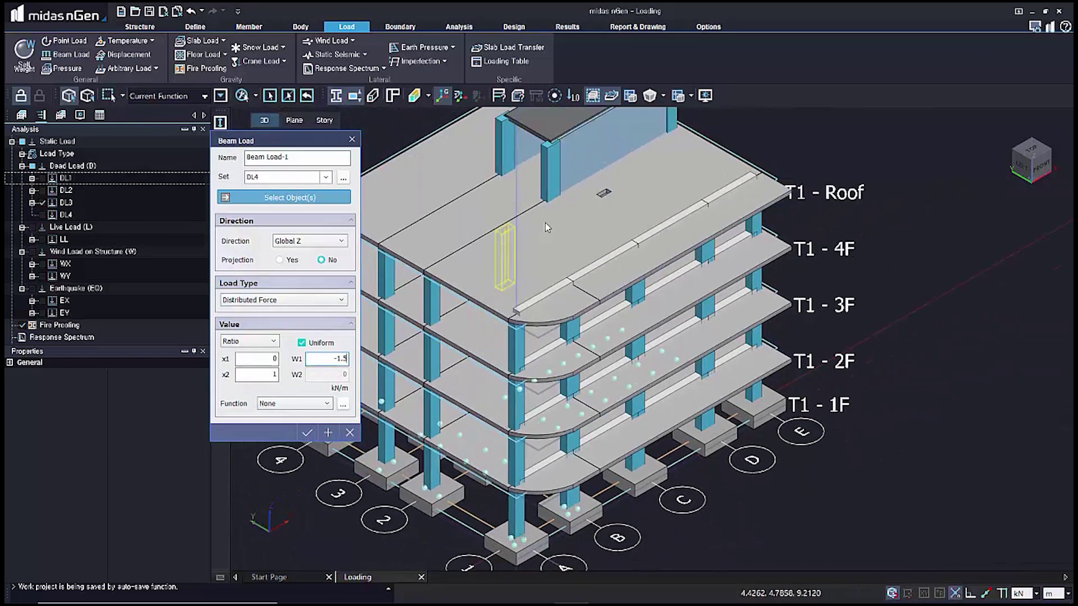
{"action": "left_click", "coordinate": [222, 97]}
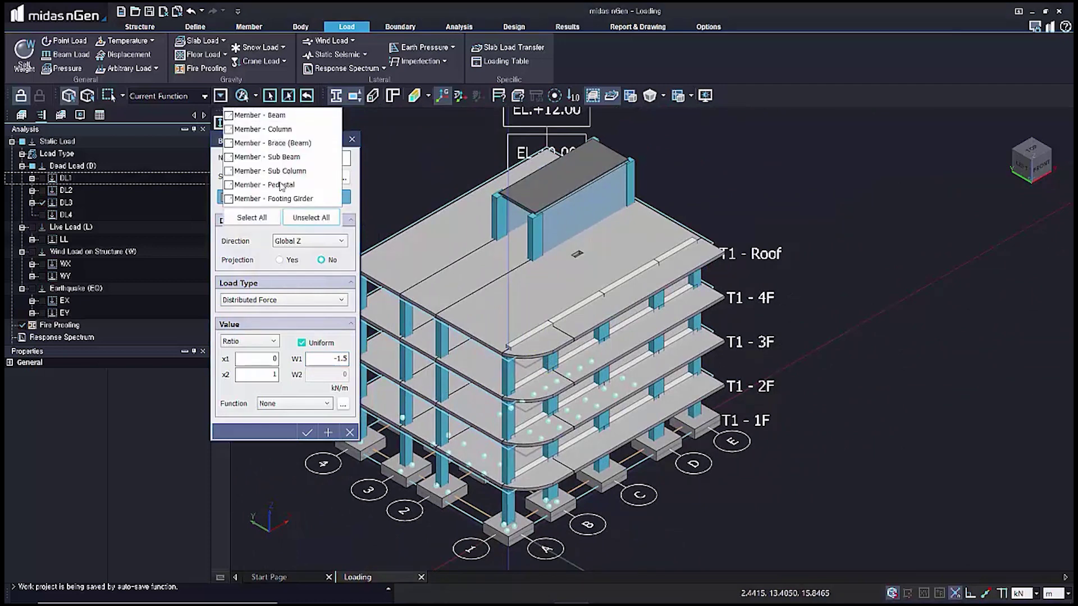
{"action": "scroll", "coordinate": [541, 276], "scroll_direction": "down", "scroll_amount": 2}
{"action": "left_click", "coordinate": [542, 276]}
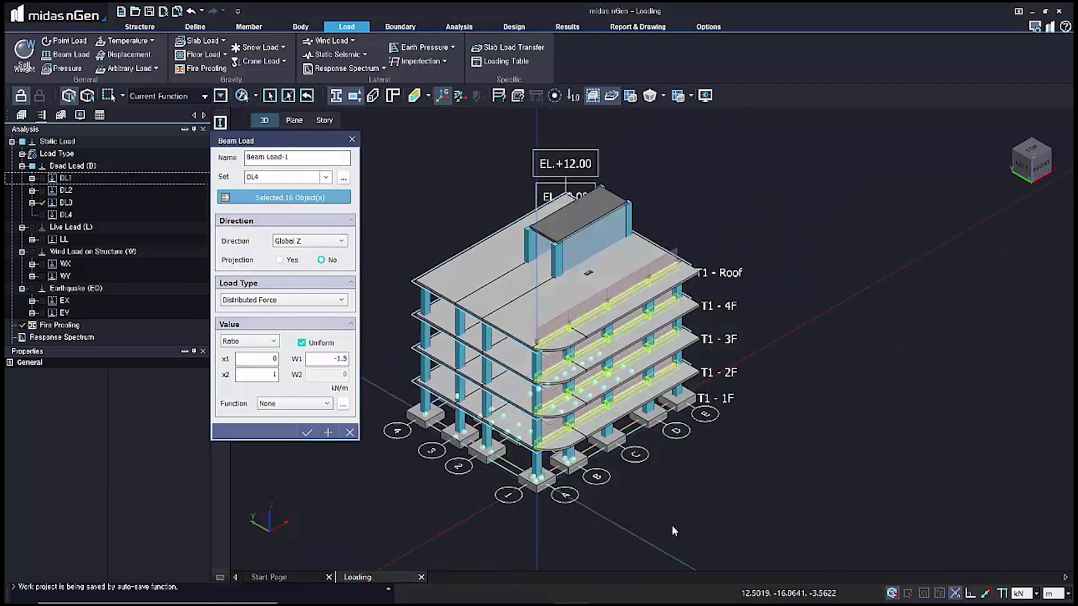
{"action": "left_click", "coordinate": [307, 433]}
{"action": "scroll", "coordinate": [709, 305], "scroll_direction": "up", "scroll_amount": 2}
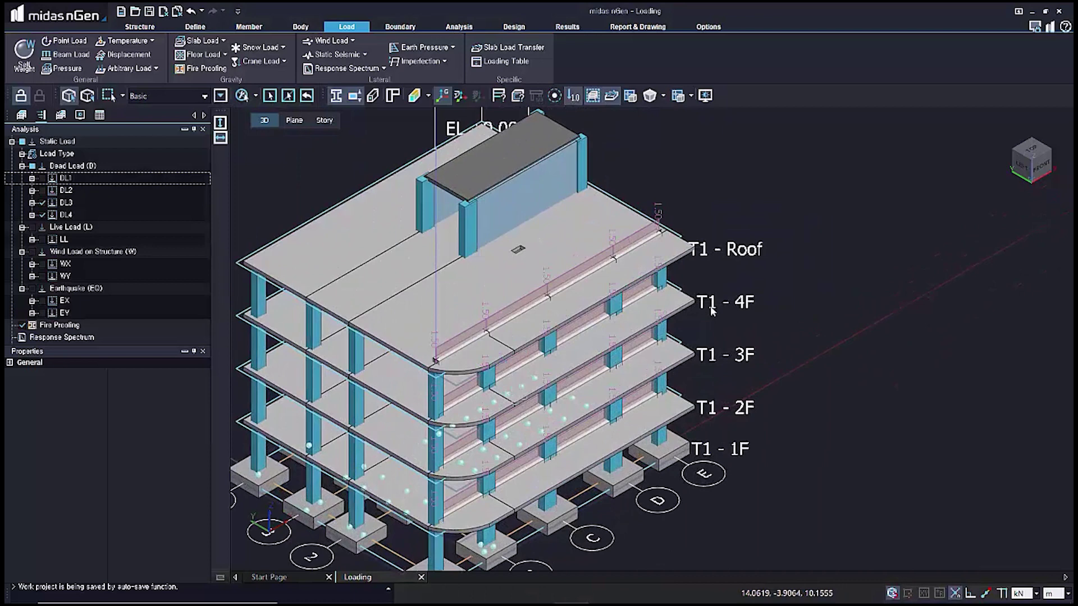
- Review the global settings and accept them
{"action": "left_click", "coordinate": [140, 27]}
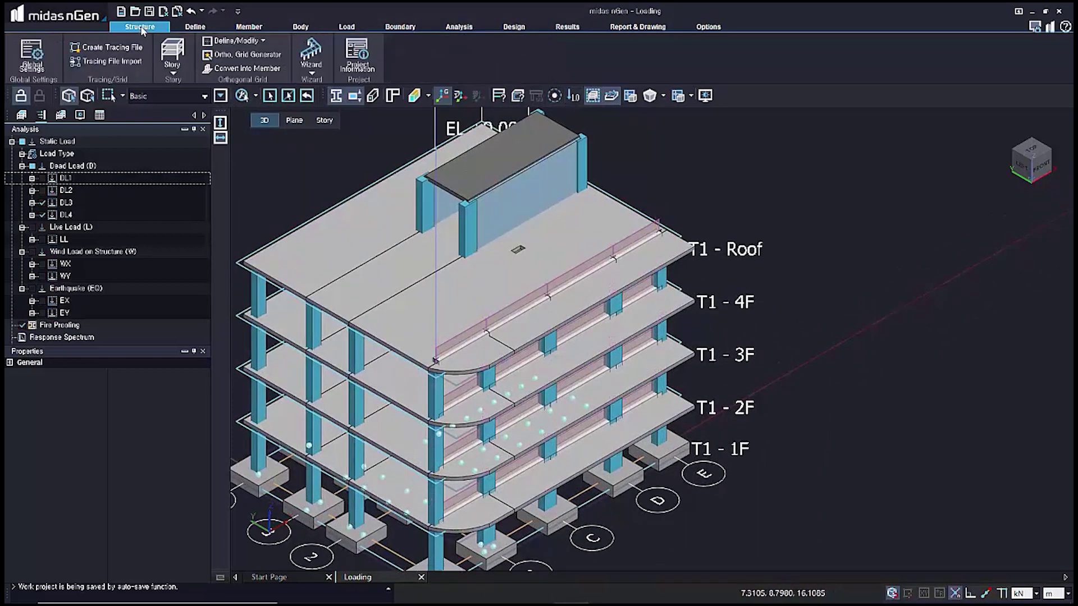
{"action": "left_click", "coordinate": [33, 56]}
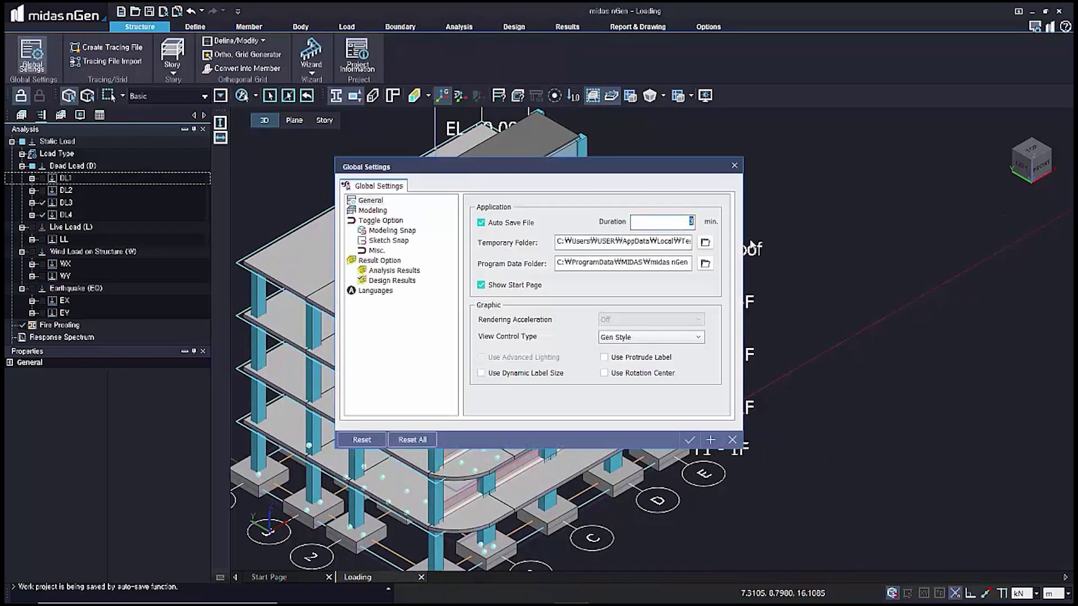
{"action": "left_click", "coordinate": [690, 439]}
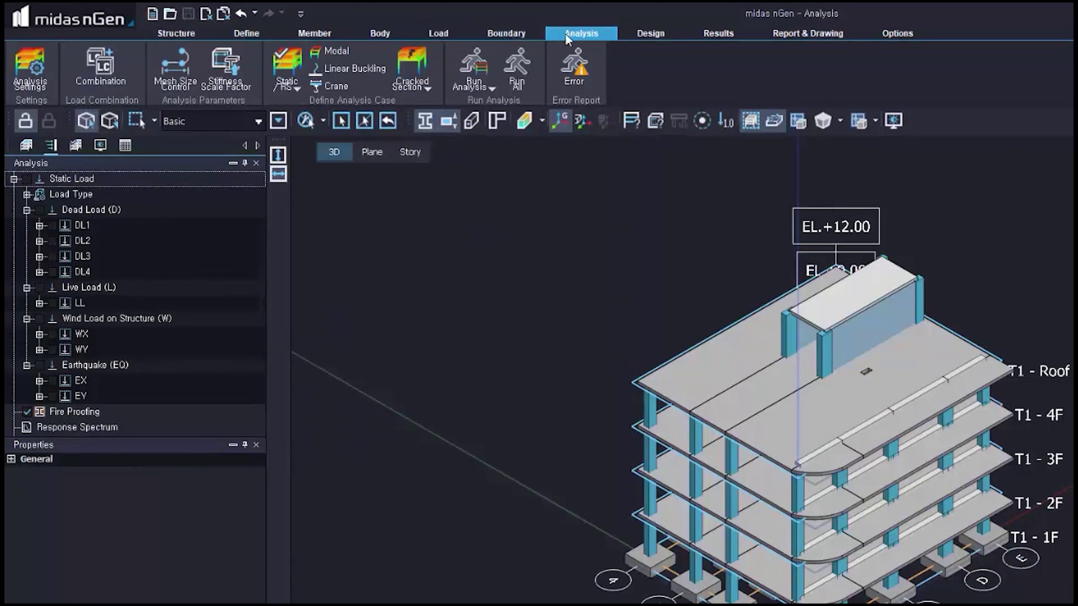
- Set the default 2D mesh length to 0.3 m in the analysis settings
{"action": "left_click", "coordinate": [44, 67]}
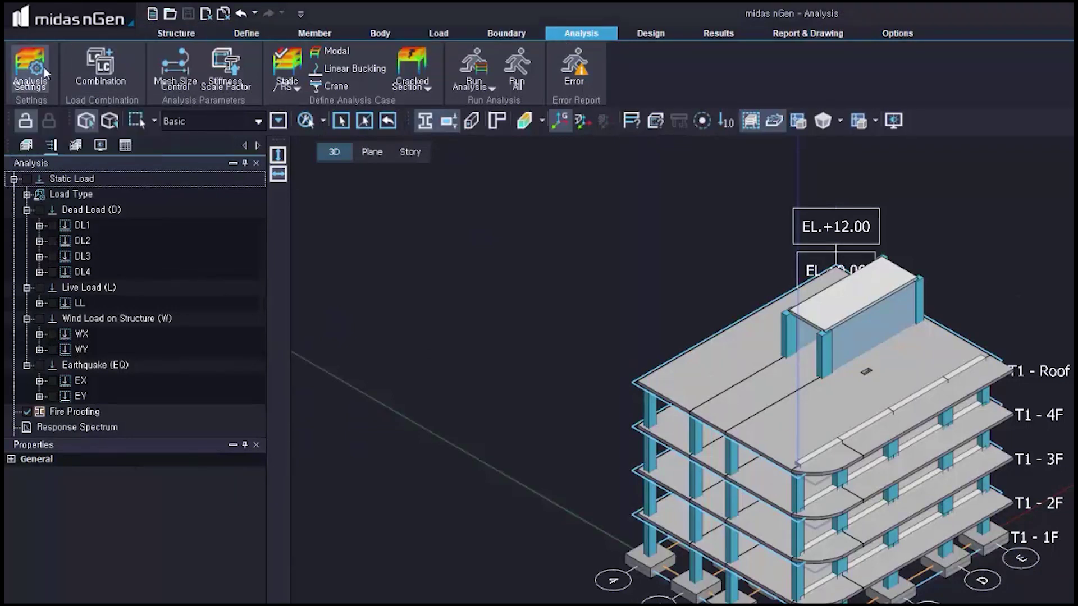
{"action": "left_click_drag", "start_coordinate": [599, 167], "coordinate": [279, 163]}
{"action": "left_click", "coordinate": [223, 189]}
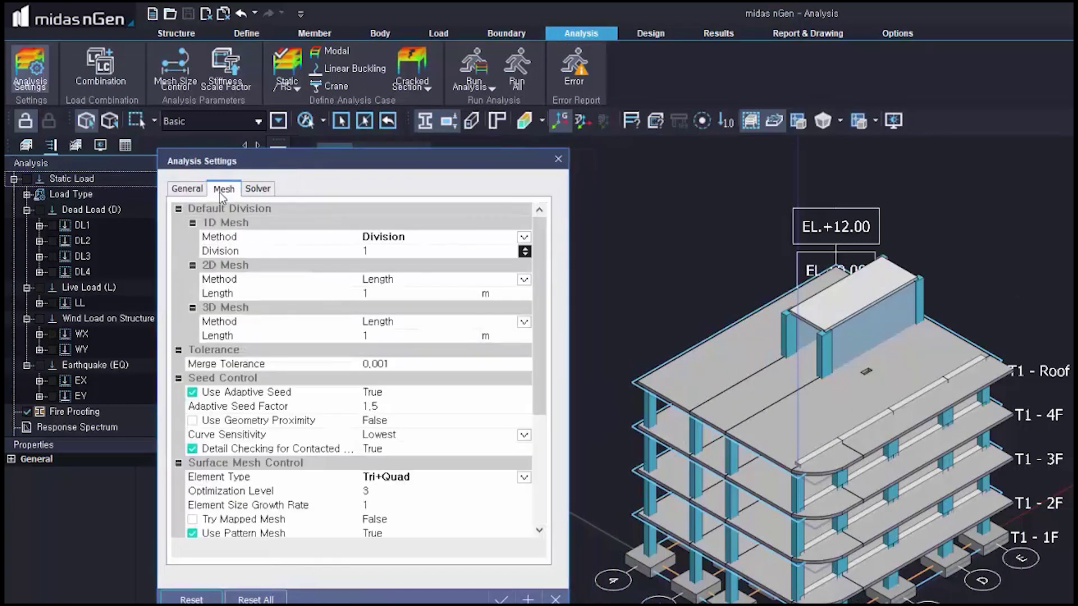
{"action": "left_click", "coordinate": [380, 295]}
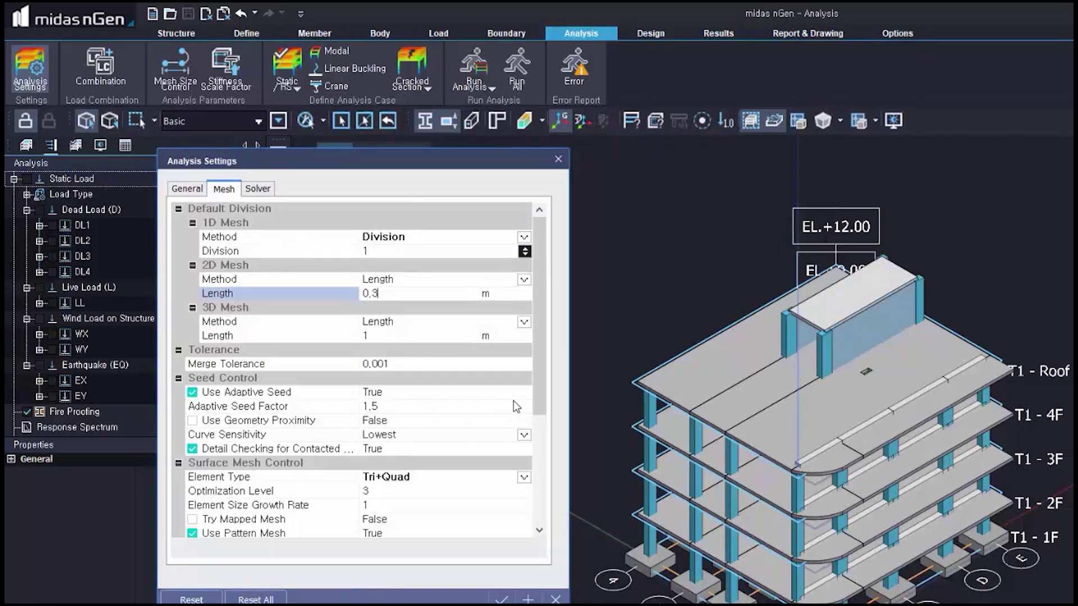
- Set the solver's number of processors to 8 and accept the analysis settings
{"action": "left_click", "coordinate": [254, 188]}
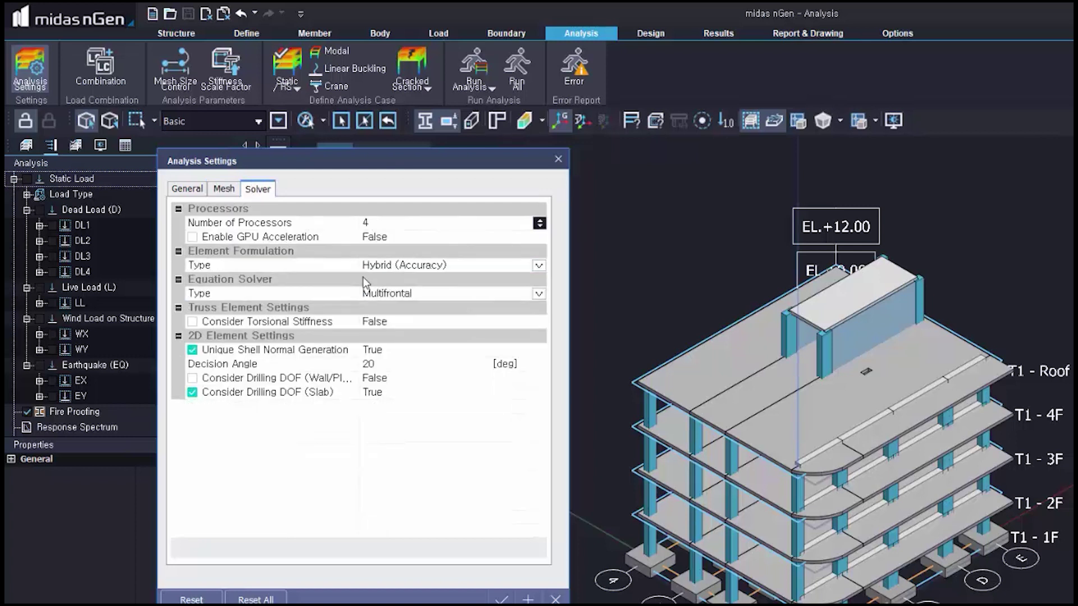
{"action": "left_click", "coordinate": [454, 223]}
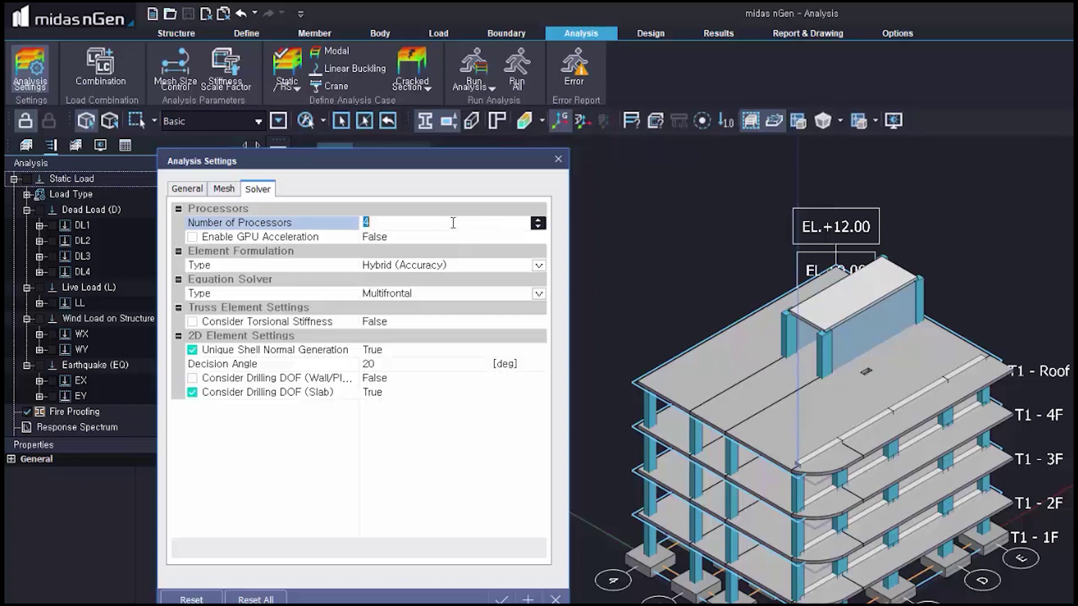
{"action": "key", "text": "Return"}
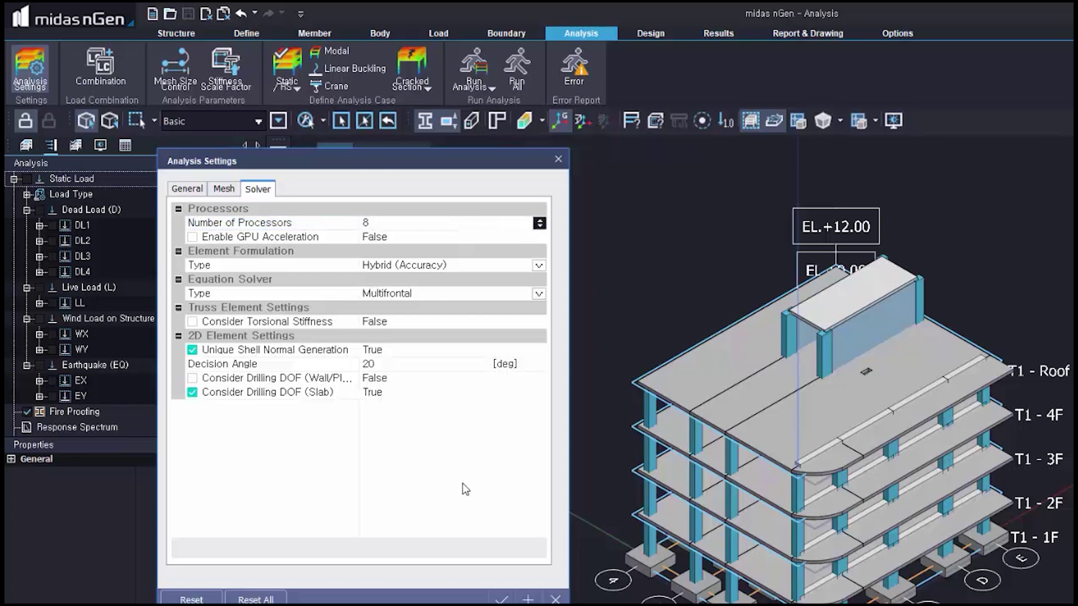
{"action": "left_click", "coordinate": [502, 600]}
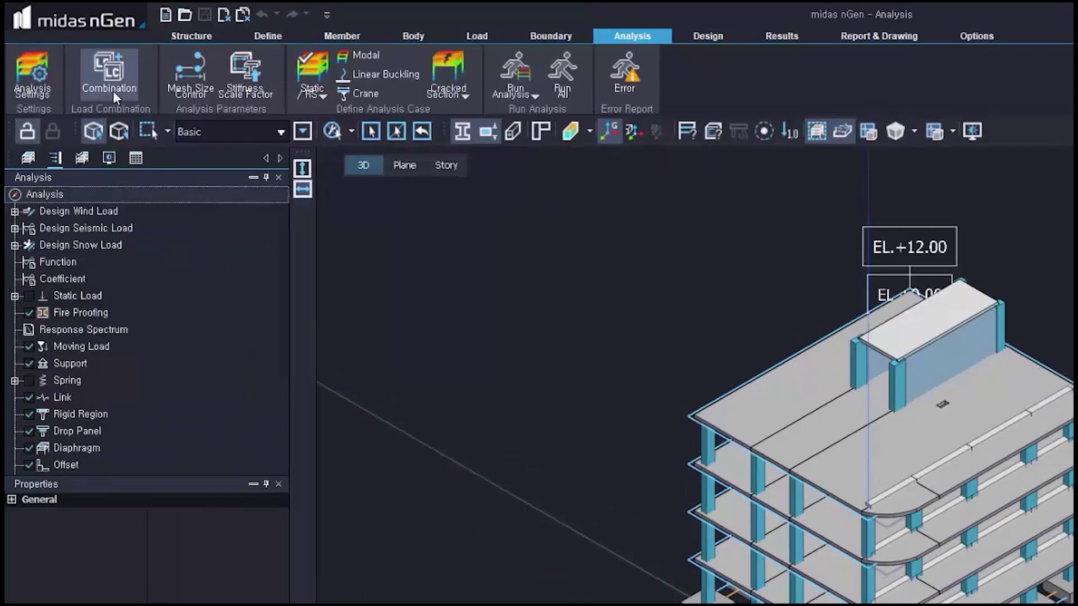
{"action": "left_click", "coordinate": [113, 89]}
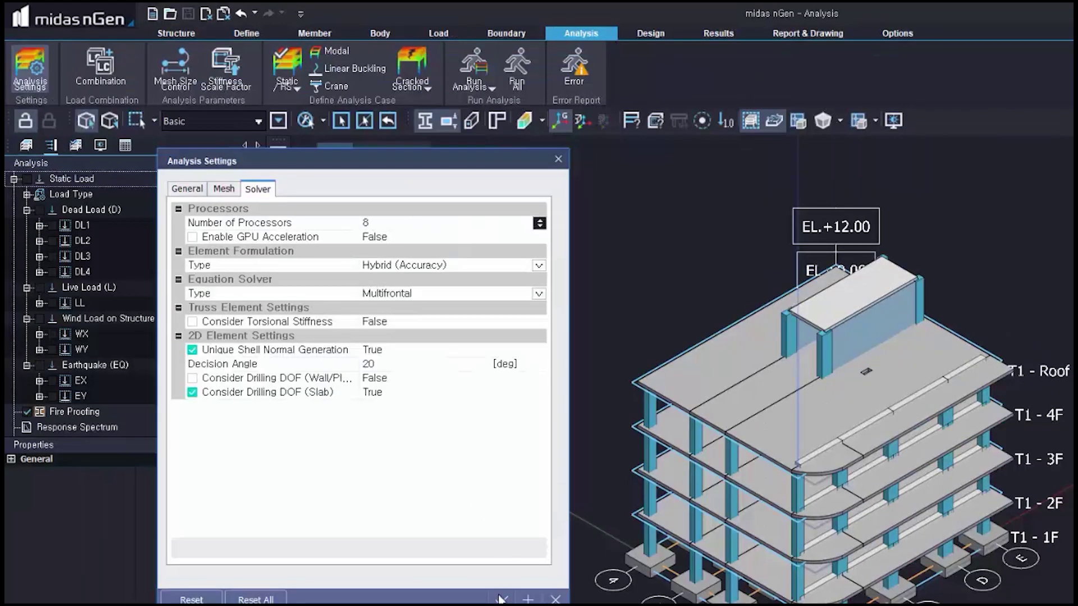
{"action": "left_click", "coordinate": [501, 600]}
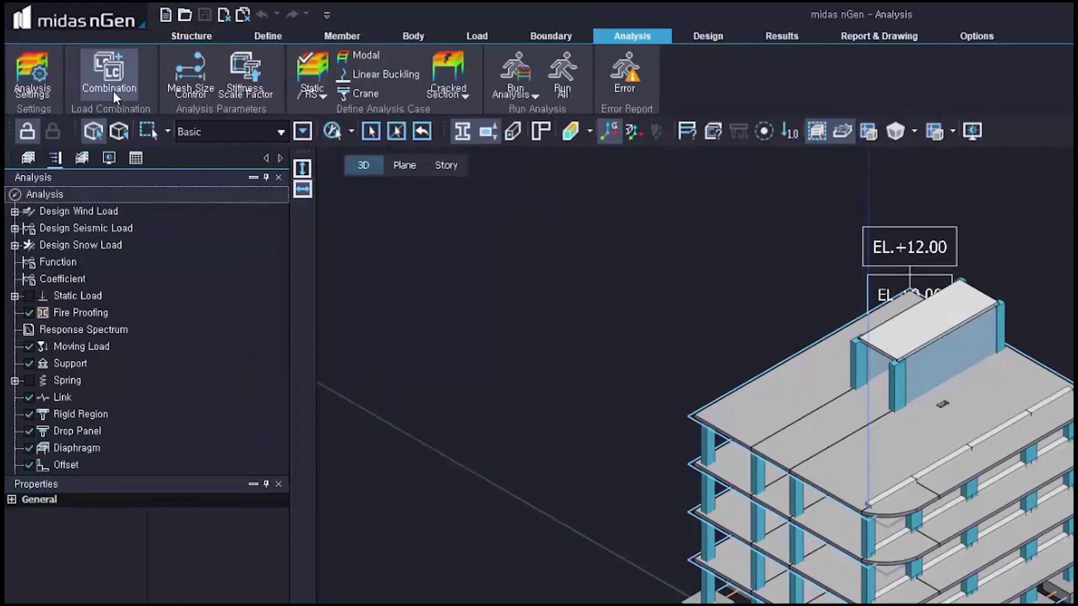
- From the load combination definition, open the design settings and set the code category to American Standards
{"action": "left_click", "coordinate": [113, 90]}
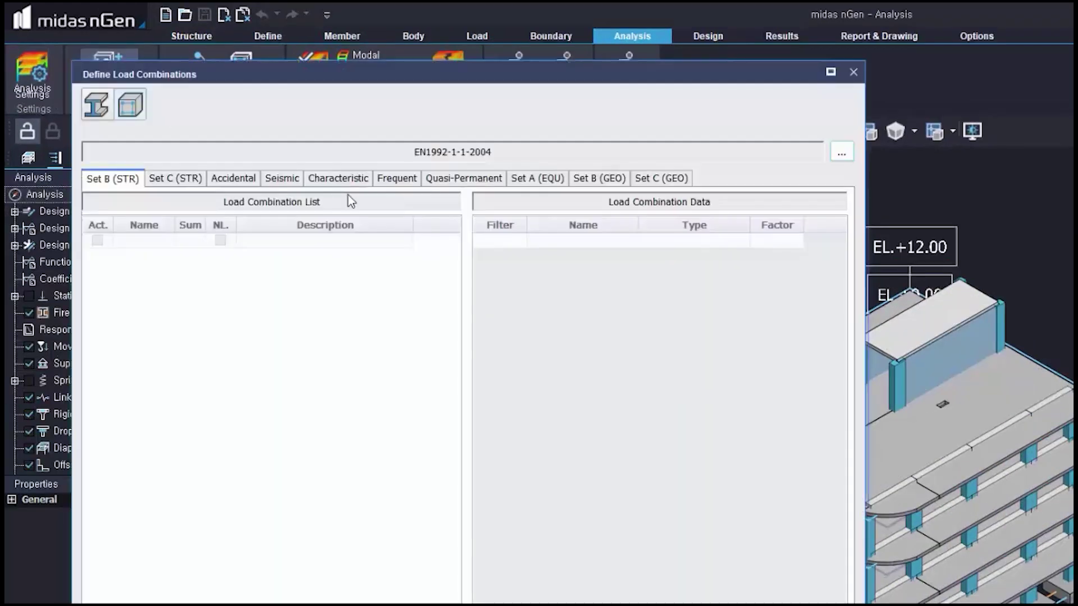
{"action": "left_click", "coordinate": [847, 153]}
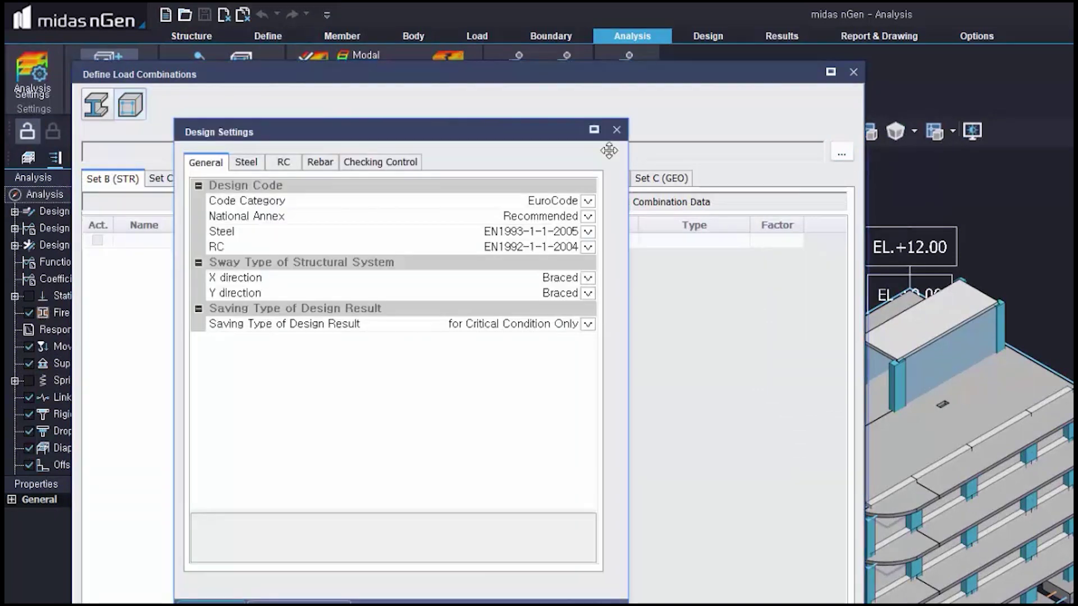
{"action": "left_click", "coordinate": [574, 204]}
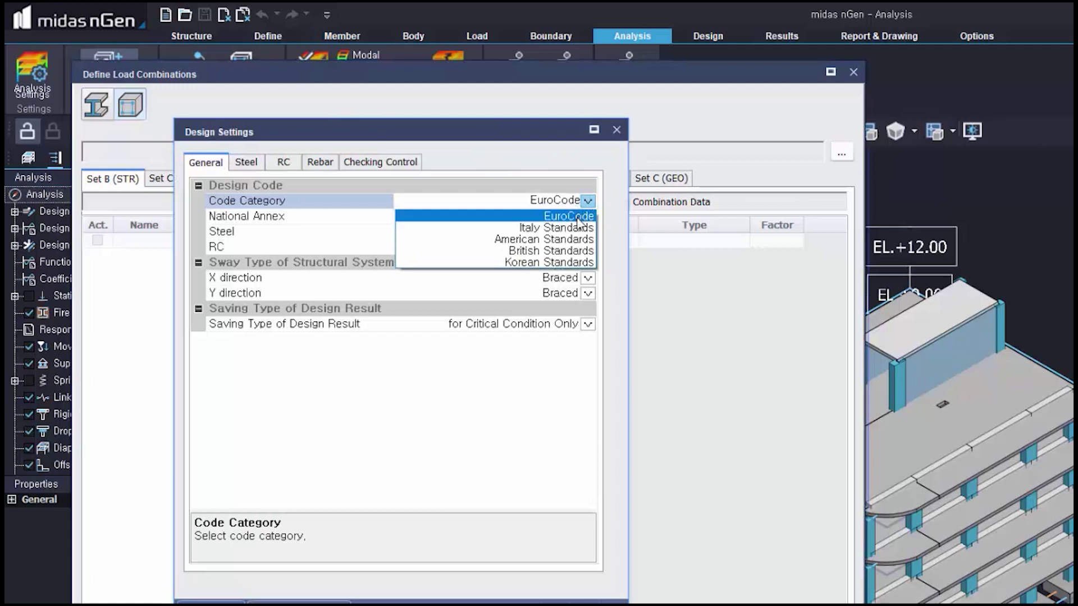
{"action": "left_click", "coordinate": [578, 239]}
{"action": "left_click", "coordinate": [586, 250]}
{"action": "left_click", "coordinate": [588, 256]}
{"action": "left_click", "coordinate": [568, 402]}
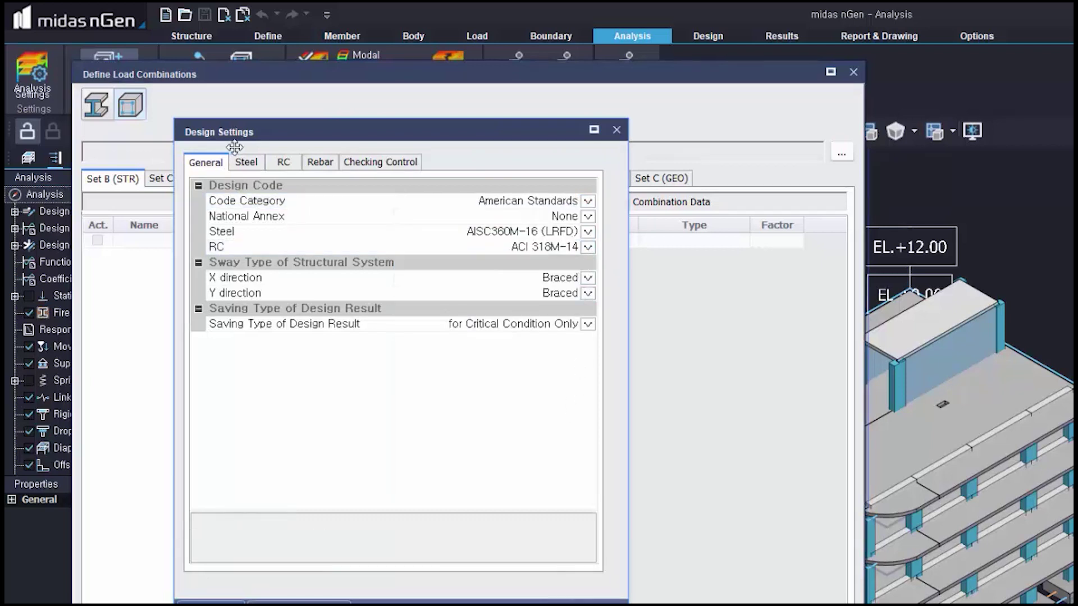
- Set the two RC allowable soil bearing pressures to 300 and 30 kN/m²
{"action": "left_click", "coordinate": [284, 163]}
{"action": "left_click_drag", "start_coordinate": [589, 282], "coordinate": [593, 343]}
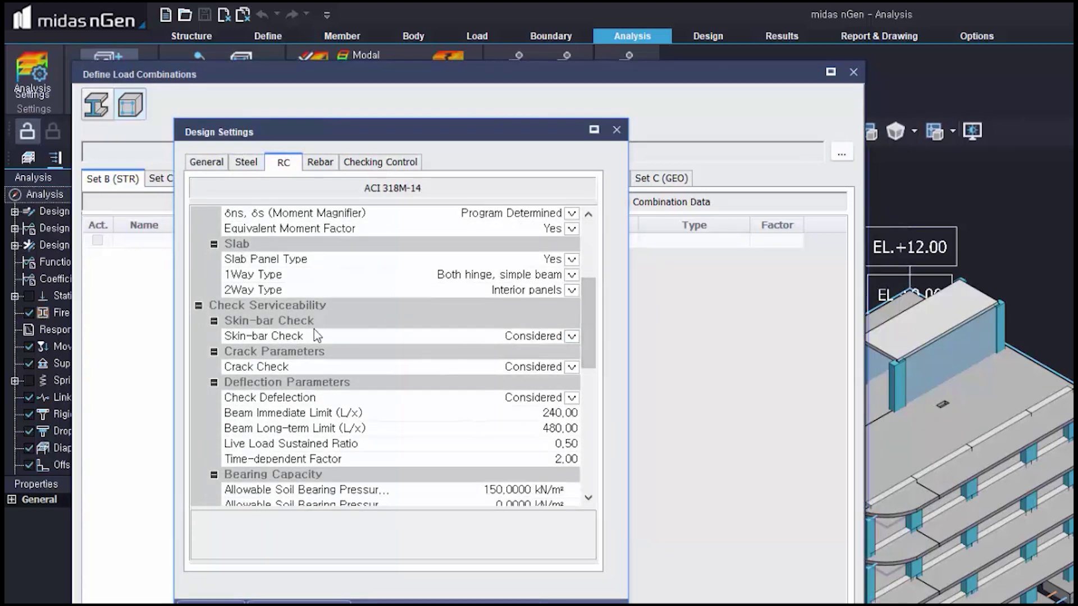
{"action": "left_click_drag", "start_coordinate": [597, 342], "coordinate": [597, 377]}
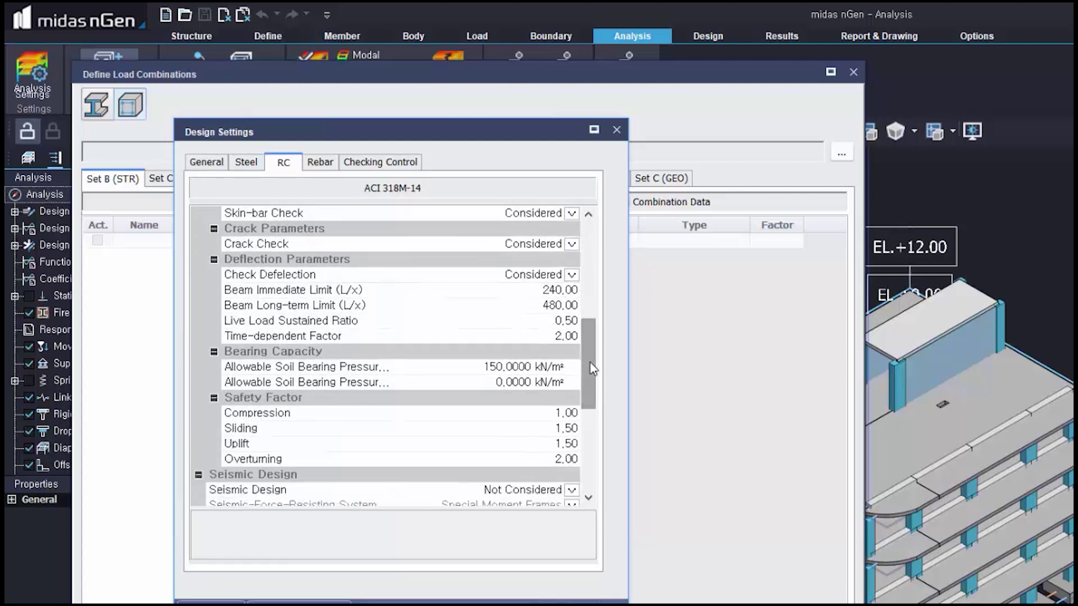
{"action": "scroll", "coordinate": [591, 363], "scroll_direction": "down", "scroll_amount": 2}
{"action": "left_click", "coordinate": [493, 306]}
{"action": "left_click", "coordinate": [577, 309]}
{"action": "type", "text": "3"}
{"action": "left_click", "coordinate": [525, 320]}
{"action": "type", "text": "3"}
{"action": "left_click", "coordinate": [521, 354]}
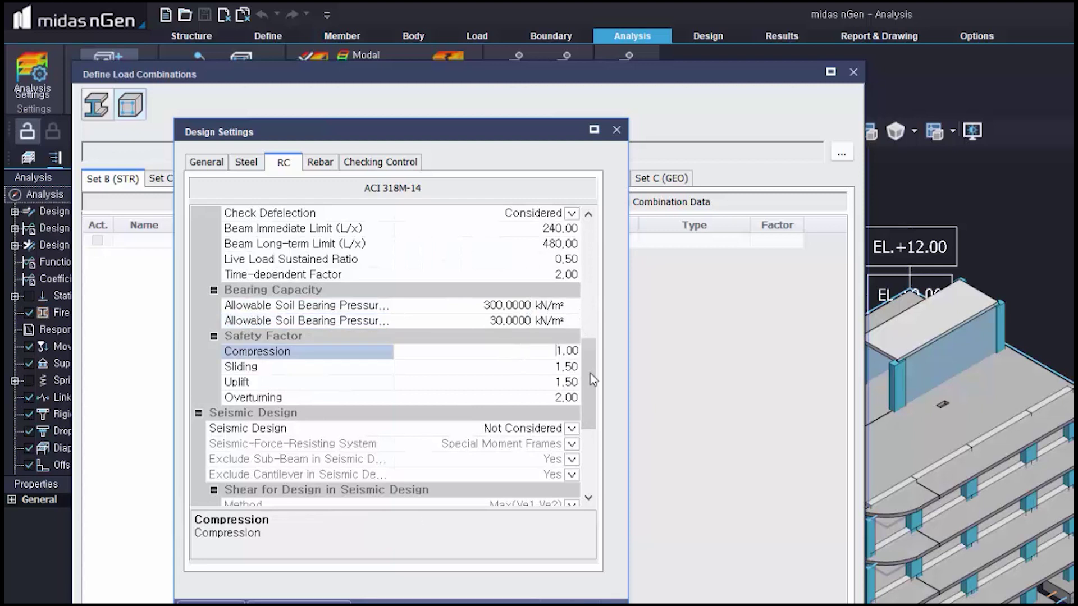
- Examine the RC safety factors and seismic design options, keeping Seismic Design as Not Considered
{"action": "scroll", "coordinate": [591, 372], "scroll_direction": "down", "scroll_amount": 2}
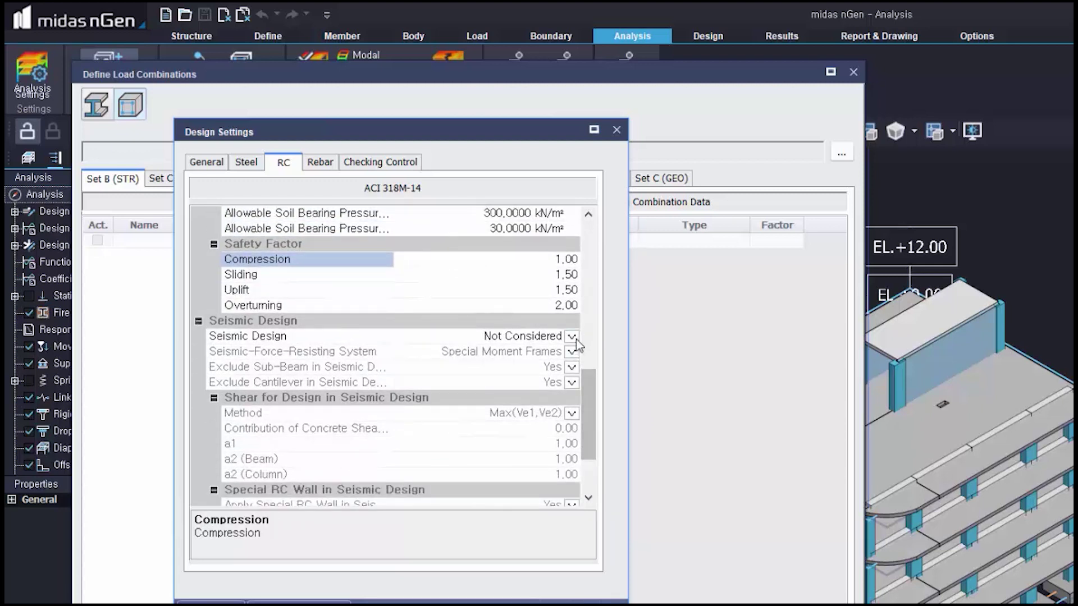
{"action": "left_click", "coordinate": [572, 336]}
{"action": "left_click", "coordinate": [577, 362]}
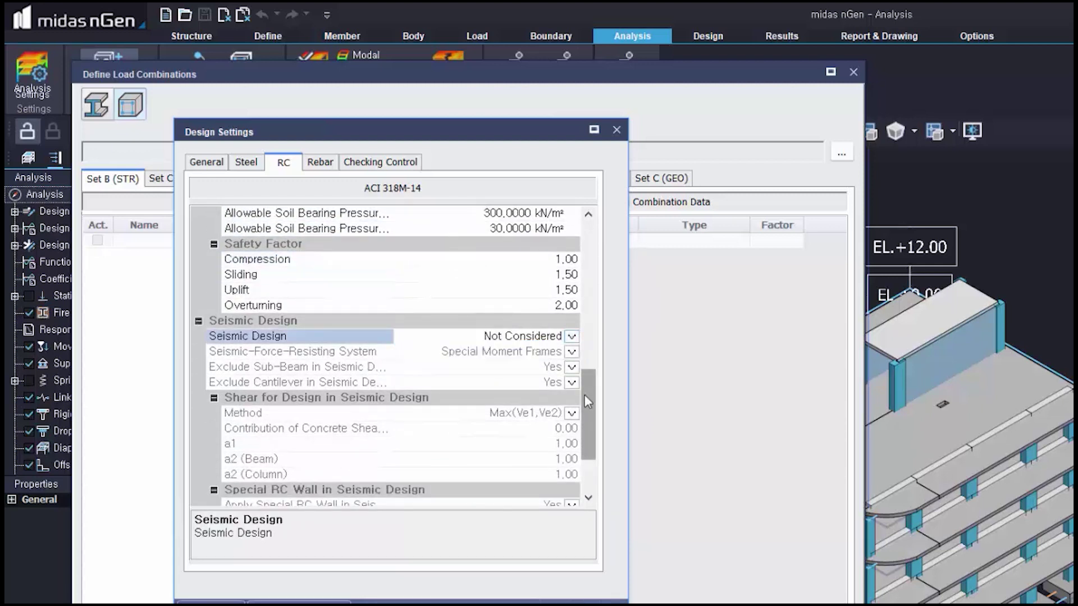
{"action": "left_click_drag", "start_coordinate": [589, 400], "coordinate": [596, 439]}
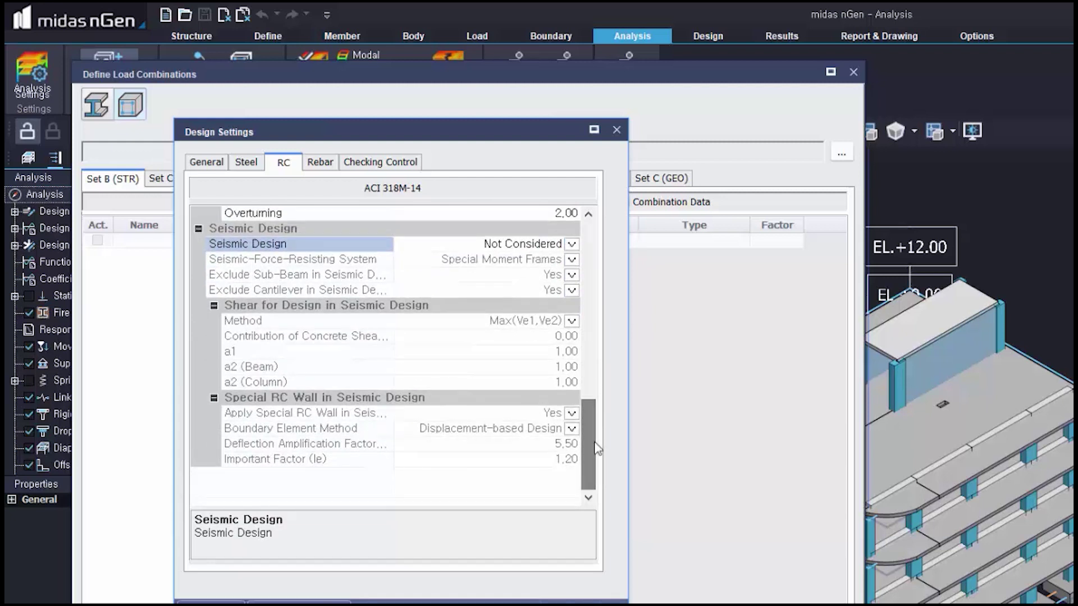
- Set the rebar material standard to TIS and keep Batch Setting for the range and strength by diameter
{"action": "left_click", "coordinate": [320, 162]}
{"action": "left_click", "coordinate": [545, 201]}
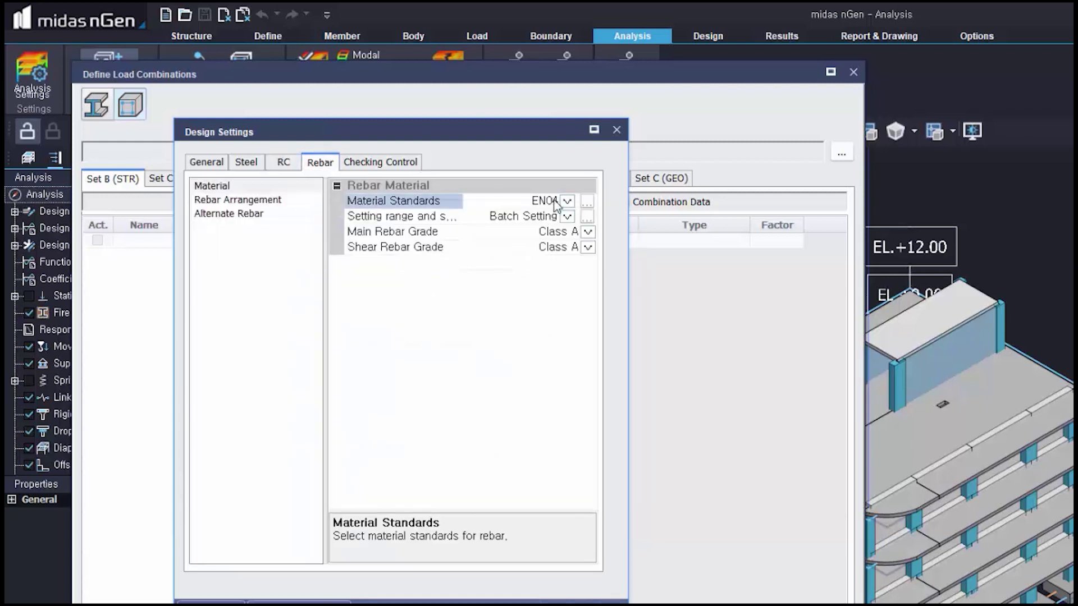
{"action": "left_click", "coordinate": [568, 202]}
{"action": "left_click", "coordinate": [548, 393]}
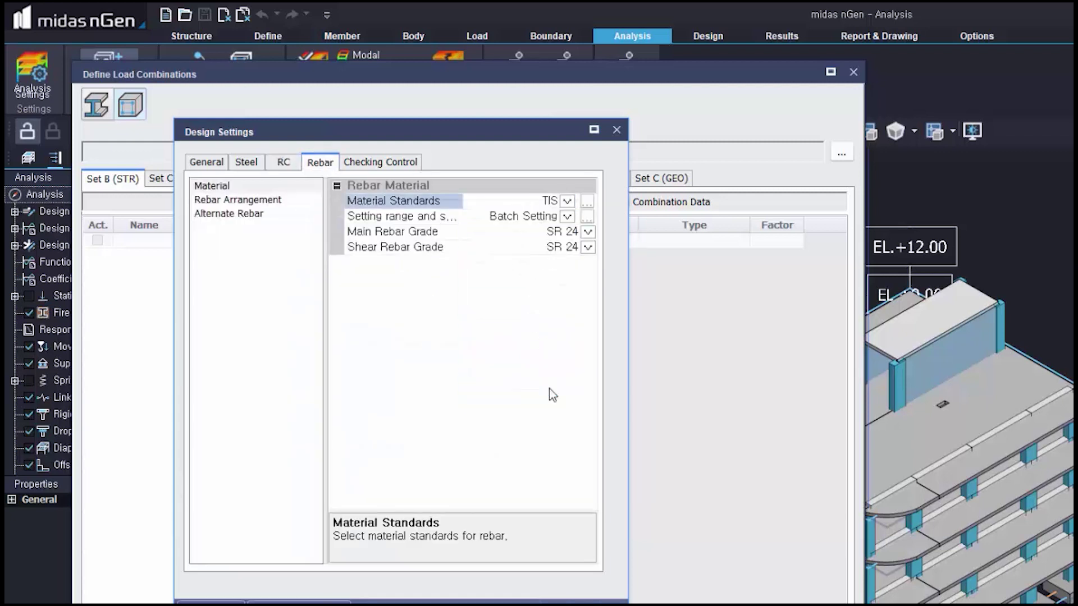
{"action": "left_click", "coordinate": [567, 217]}
{"action": "left_click", "coordinate": [565, 227]}
- Set both the main and shear rebar grades to SD 40
{"action": "left_click", "coordinate": [587, 231]}
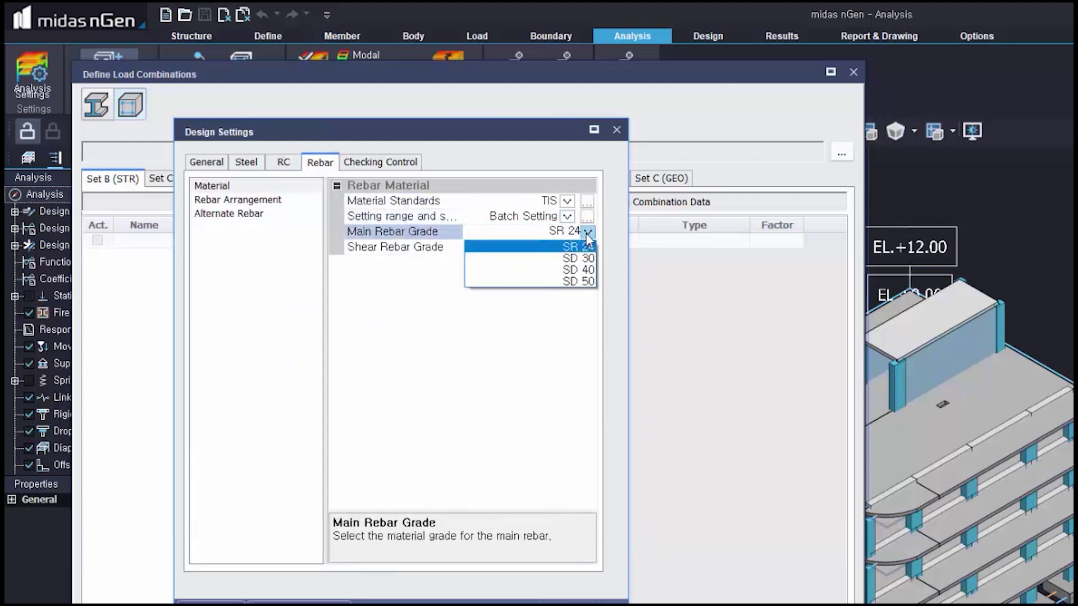
{"action": "left_click", "coordinate": [586, 269]}
{"action": "left_click", "coordinate": [588, 247]}
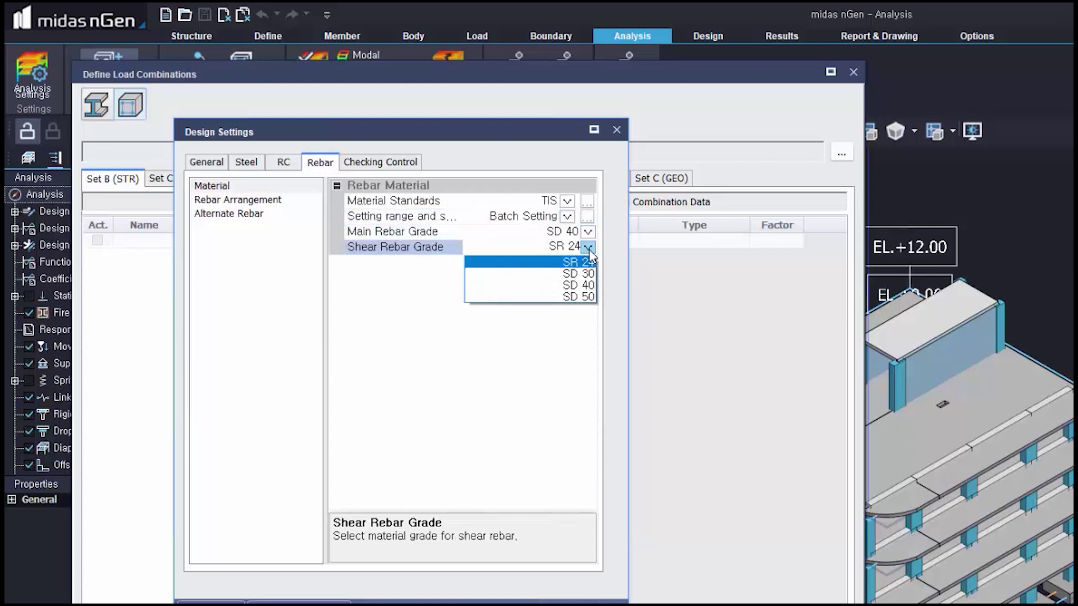
{"action": "left_click", "coordinate": [588, 285]}
- Apply the diameter range settings to all member types and enable the unused main rebar diameters from P6 to P34
{"action": "left_click", "coordinate": [586, 217]}
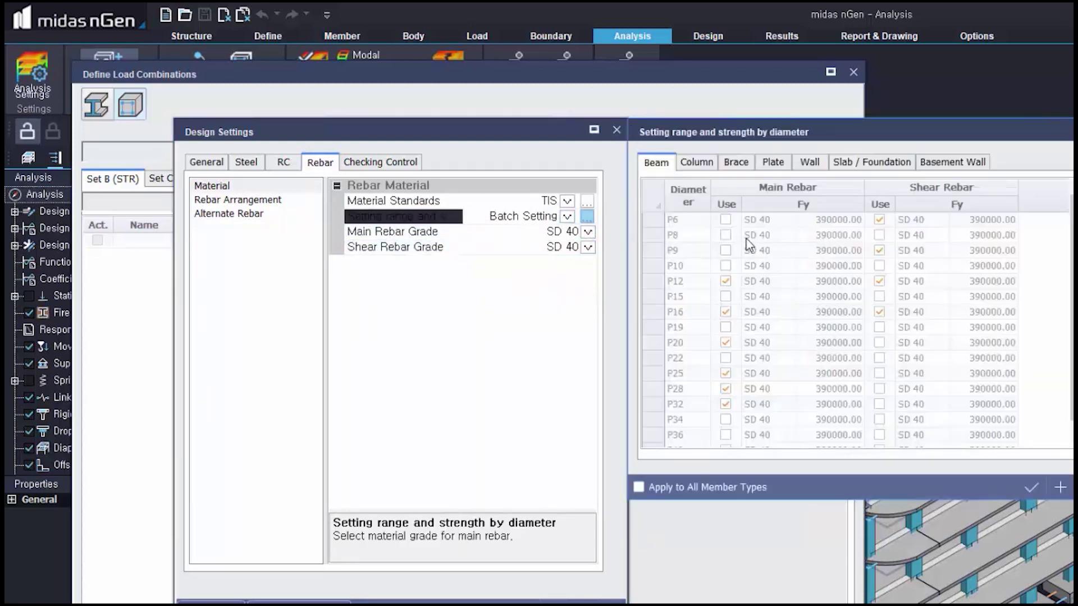
{"action": "left_click", "coordinate": [639, 487]}
{"action": "left_click", "coordinate": [726, 219]}
{"action": "left_click", "coordinate": [725, 234]}
{"action": "left_click", "coordinate": [725, 249]}
{"action": "left_click", "coordinate": [725, 265]}
{"action": "left_click", "coordinate": [725, 297]}
{"action": "left_click", "coordinate": [726, 327]}
{"action": "left_click", "coordinate": [725, 357]}
{"action": "left_click", "coordinate": [726, 420]}
- Enable the unused shear rebar diameters from P8 to P32
{"action": "left_click", "coordinate": [879, 234]}
{"action": "left_click", "coordinate": [879, 265]}
{"action": "left_click", "coordinate": [879, 297]}
{"action": "left_click", "coordinate": [879, 327]}
{"action": "left_click", "coordinate": [879, 342]}
{"action": "left_click", "coordinate": [879, 358]}
{"action": "left_click", "coordinate": [879, 373]}
{"action": "left_click", "coordinate": [879, 388]}
{"action": "left_click", "coordinate": [879, 404]}
- Exclude P32 and P34 from main rebar and P32 from shear rebar, check the wall types, and accept the diameter ranges
{"action": "left_click", "coordinate": [725, 419]}
{"action": "left_click", "coordinate": [725, 405]}
{"action": "left_click", "coordinate": [880, 404]}
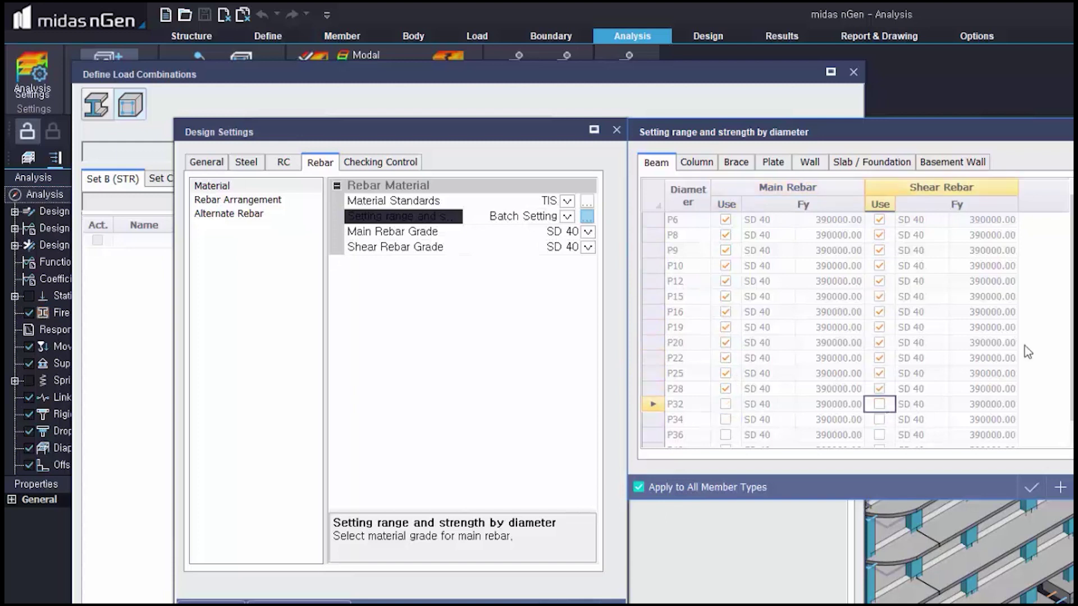
{"action": "left_click", "coordinate": [1030, 487]}
{"action": "left_click", "coordinate": [810, 162]}
{"action": "left_click", "coordinate": [953, 162]}
{"action": "left_click", "coordinate": [1030, 487]}
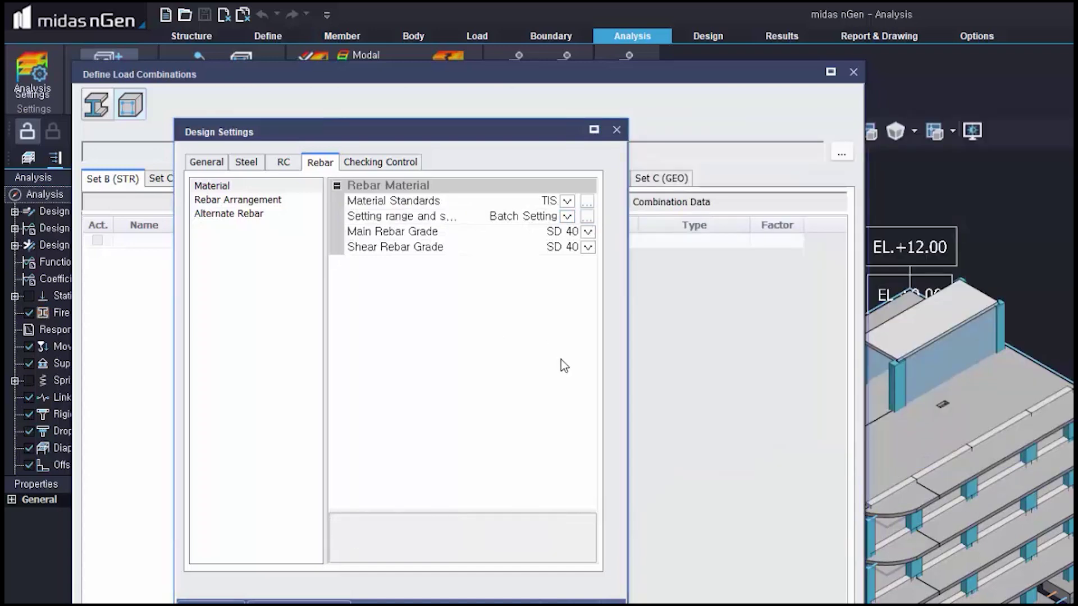
- Examine the rebar arrangement and alternate rebar settings, keeping Use Alternate Rebar as Not Considered
{"action": "left_click", "coordinate": [237, 200]}
{"action": "left_click_drag", "start_coordinate": [587, 227], "coordinate": [590, 464]}
{"action": "left_click", "coordinate": [252, 216]}
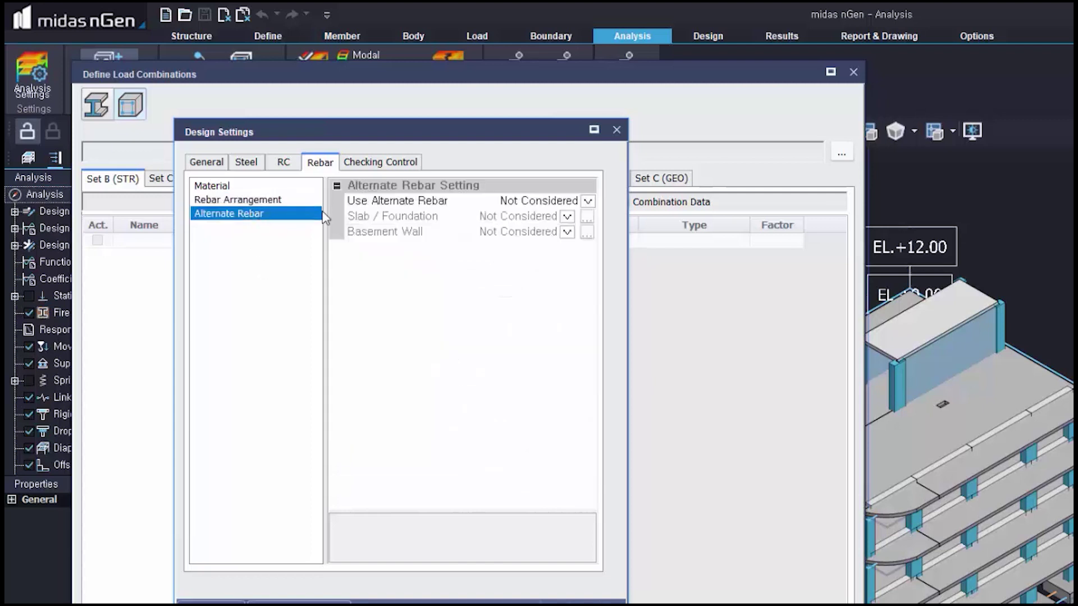
{"action": "left_click", "coordinate": [587, 203]}
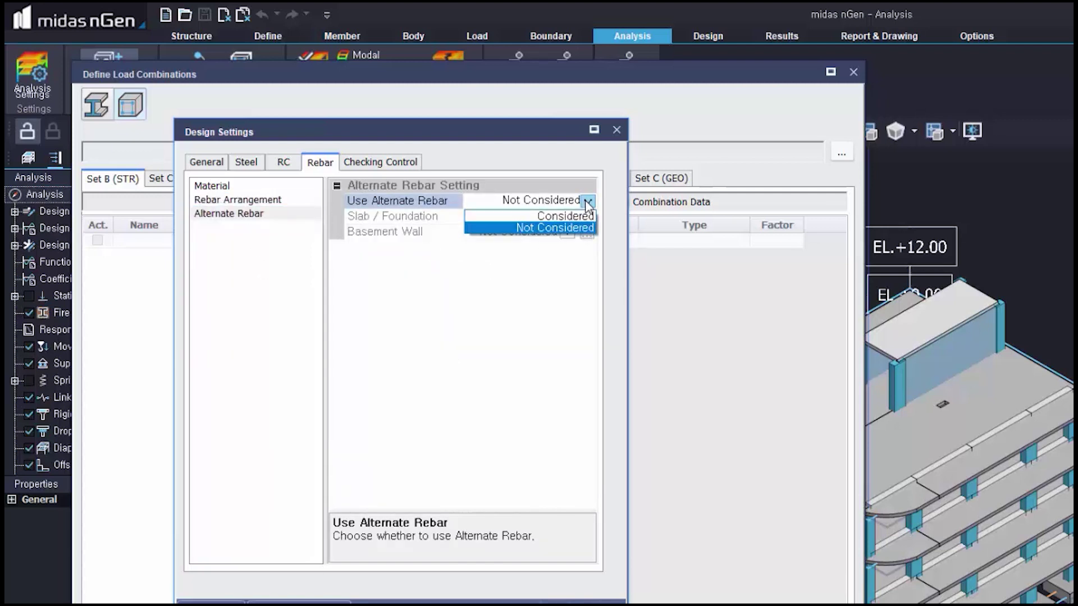
{"action": "left_click", "coordinate": [588, 203]}
{"action": "left_click", "coordinate": [564, 306]}
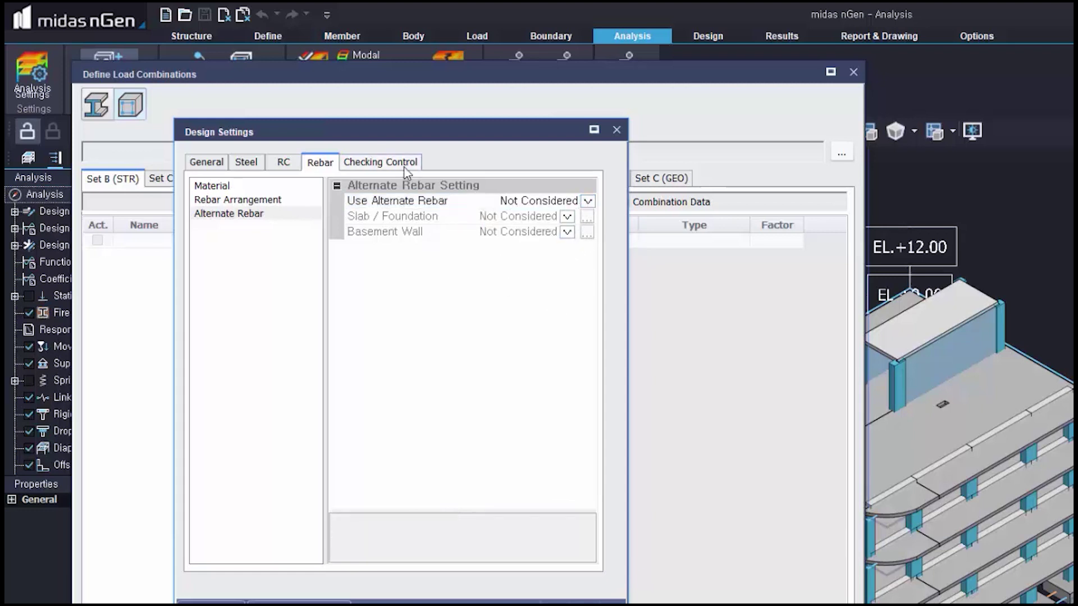
- Set the member force checking control to Consider the average design force and open its distances by member type
{"action": "left_click", "coordinate": [387, 163]}
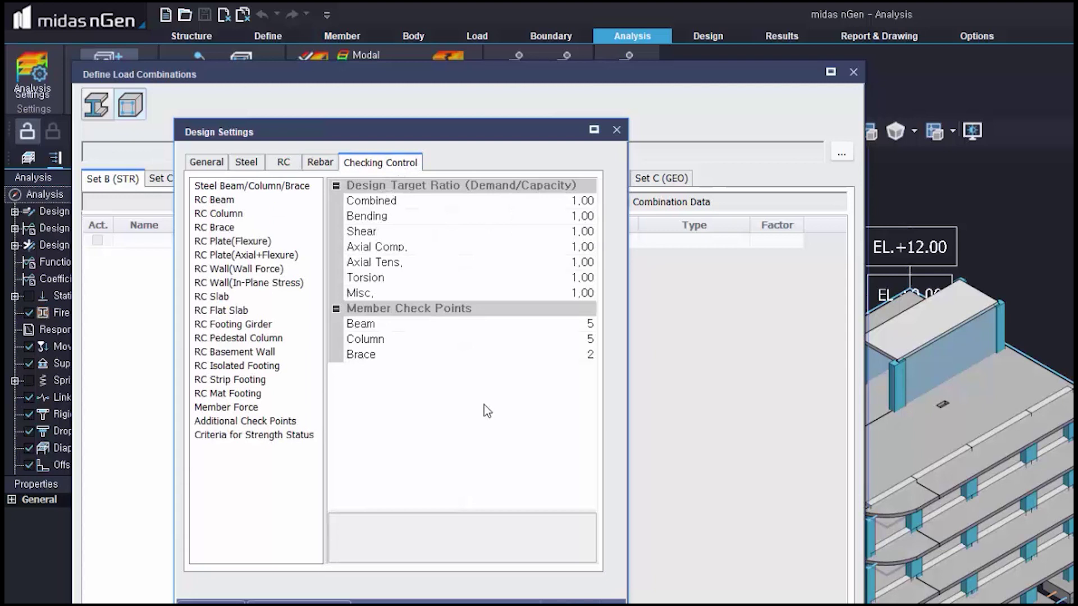
{"action": "left_click", "coordinate": [262, 408]}
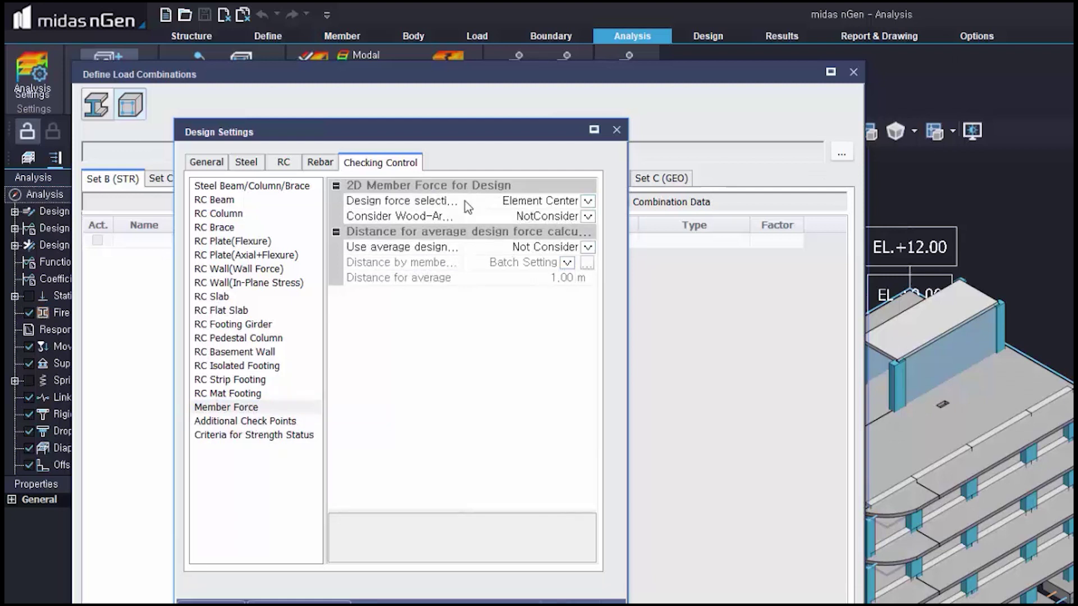
{"action": "mouse_move", "coordinate": [464, 200]}
{"action": "left_mouse_down"}
{"action": "mouse_move", "coordinate": [522, 215]}
{"action": "mouse_move", "coordinate": [462, 215]}
{"action": "left_mouse_up"}
{"action": "left_click", "coordinate": [588, 247]}
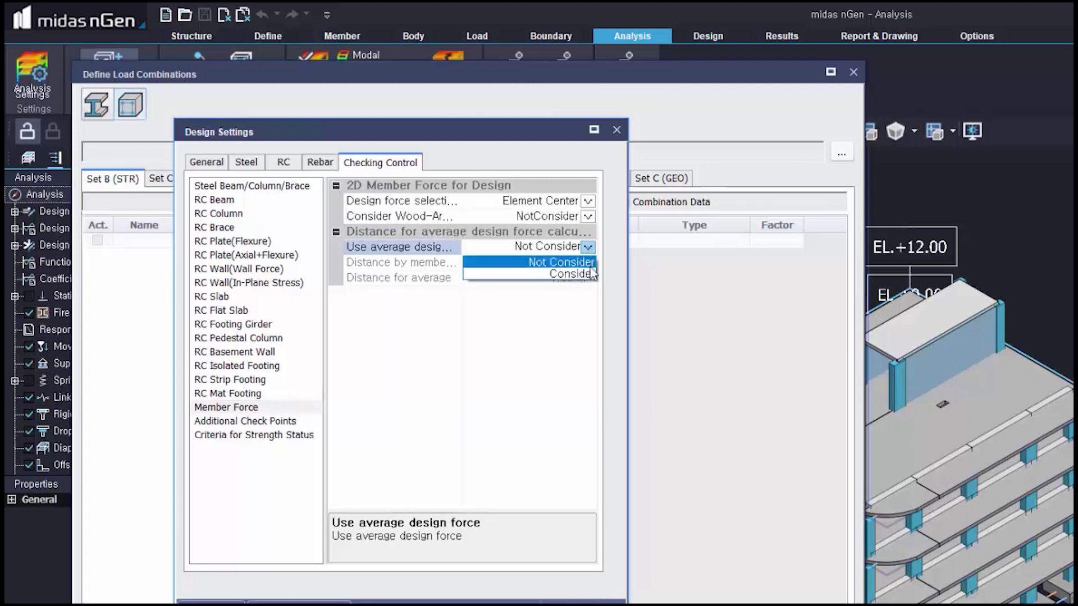
{"action": "left_click", "coordinate": [588, 275]}
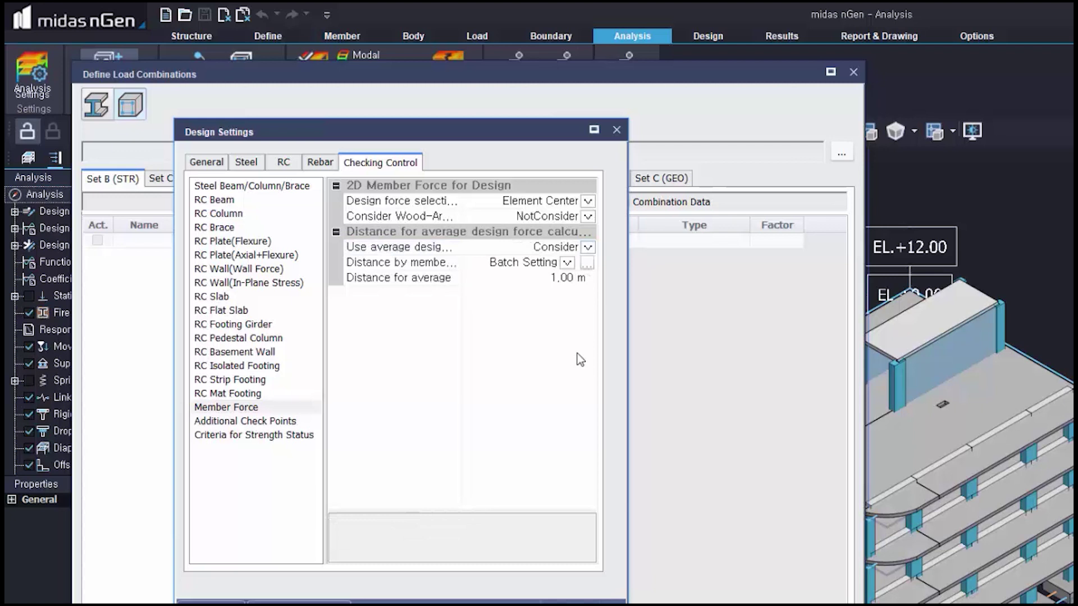
{"action": "left_click", "coordinate": [587, 264]}
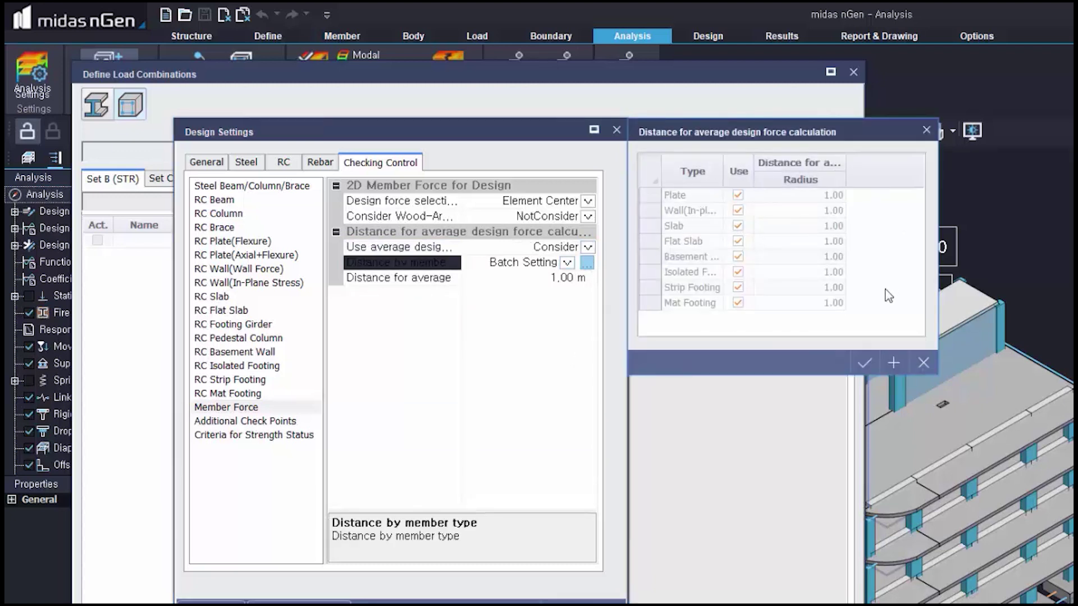
- Confirm the average design force distances by member type, view the RC Flat Slab checking options and accept the design settings
{"action": "left_click", "coordinate": [870, 362]}
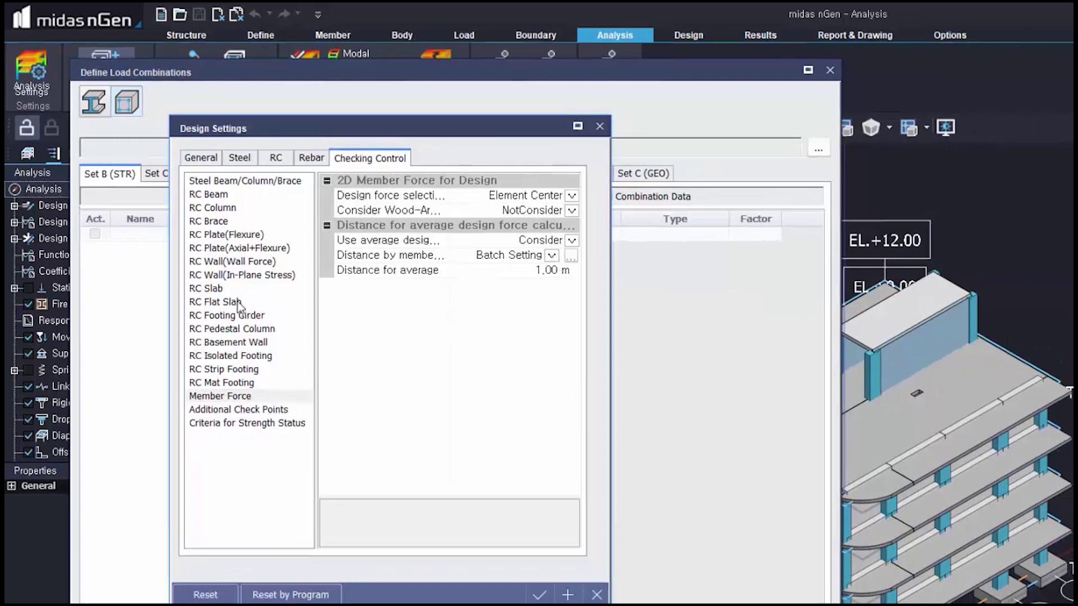
{"action": "left_click", "coordinate": [220, 310]}
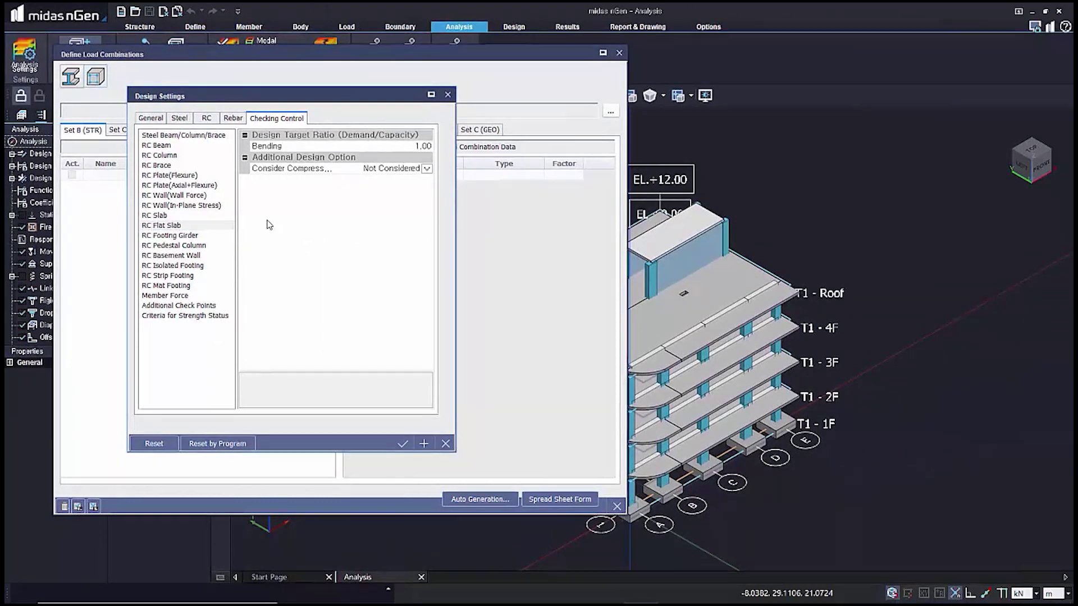
{"action": "left_click", "coordinate": [403, 443]}
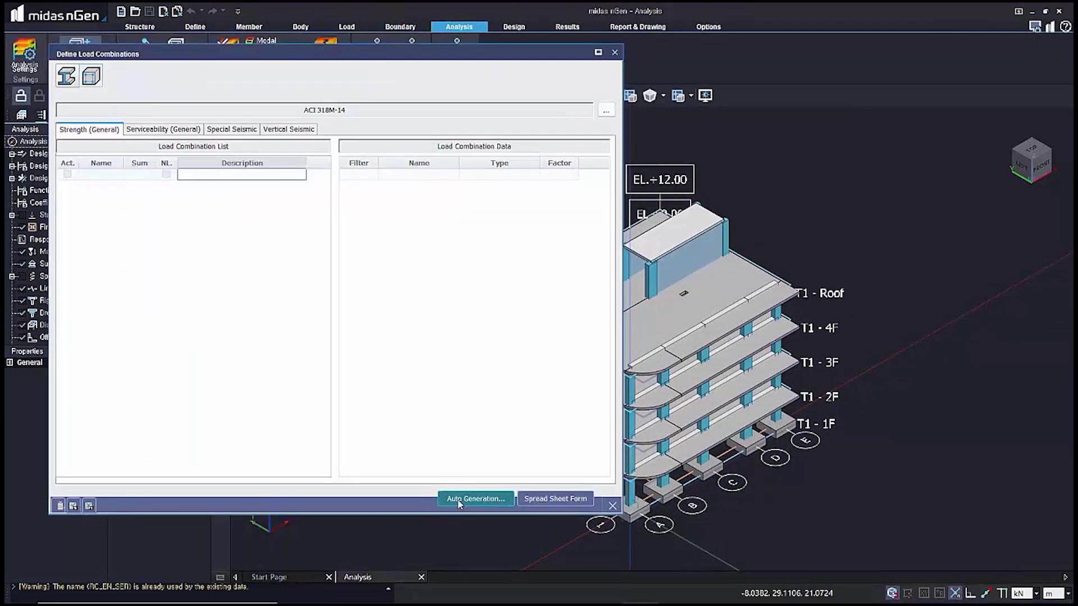
- Auto-generate the RC load combinations with envelopes from the ACI318M-14.midas.dcom template, confirming the auto generation options
{"action": "left_click", "coordinate": [480, 499]}
{"action": "left_click", "coordinate": [90, 472]}
{"action": "left_click", "coordinate": [96, 190]}
{"action": "left_click", "coordinate": [197, 156]}
{"action": "left_click", "coordinate": [439, 351]}
{"action": "left_click", "coordinate": [473, 398]}
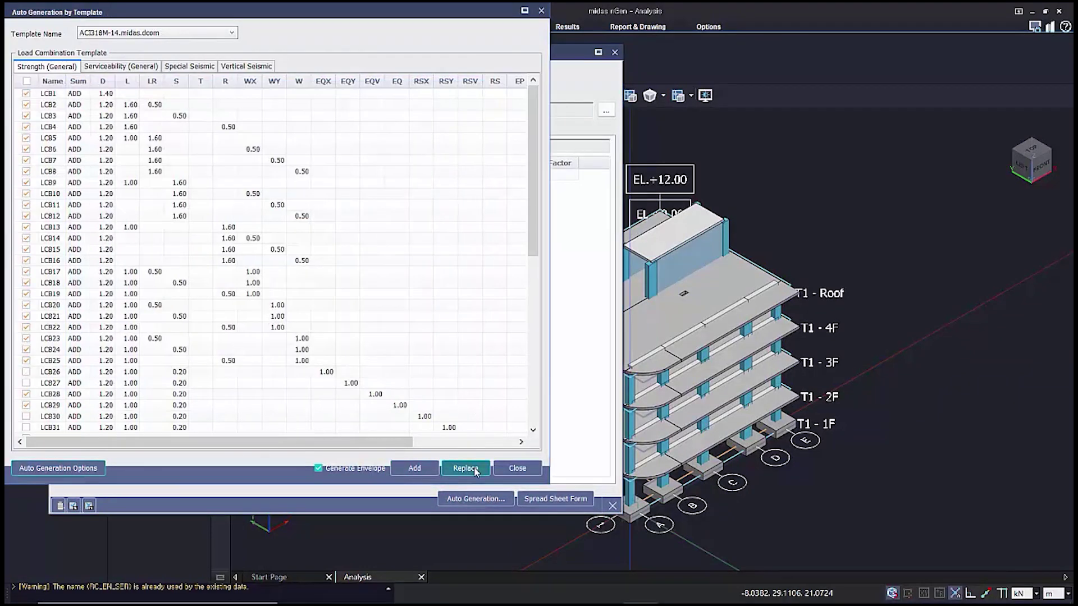
{"action": "left_click", "coordinate": [422, 468]}
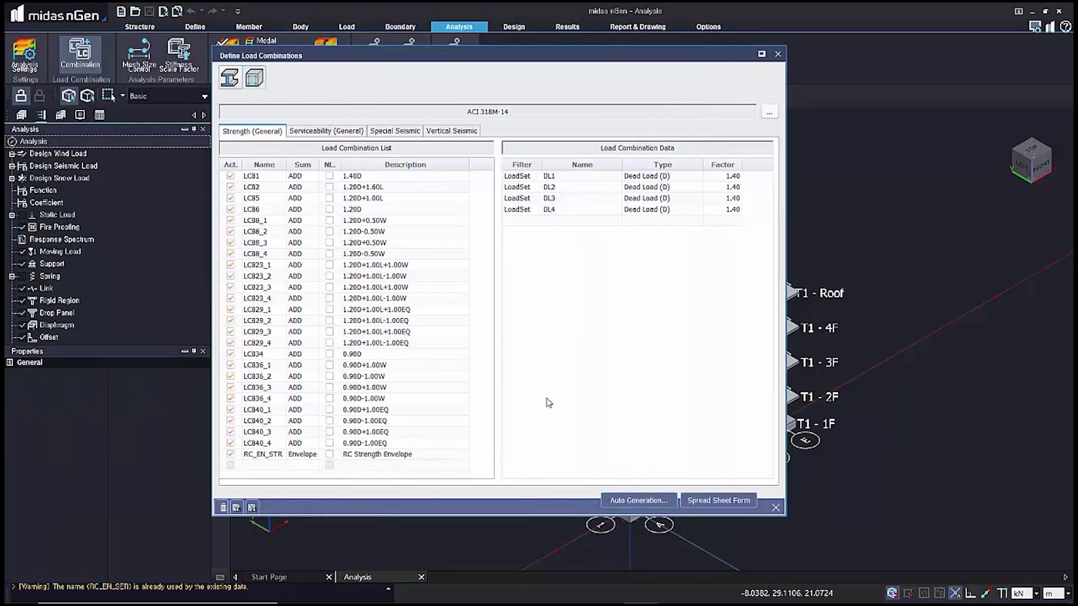
- Examine the generated serviceability and strength load combinations, including the load factors of the 0.90D±1.00EQ cases, and close the load combination definition
{"action": "left_click", "coordinate": [326, 131]}
{"action": "scroll", "coordinate": [489, 269], "scroll_direction": "down", "scroll_amount": 3}
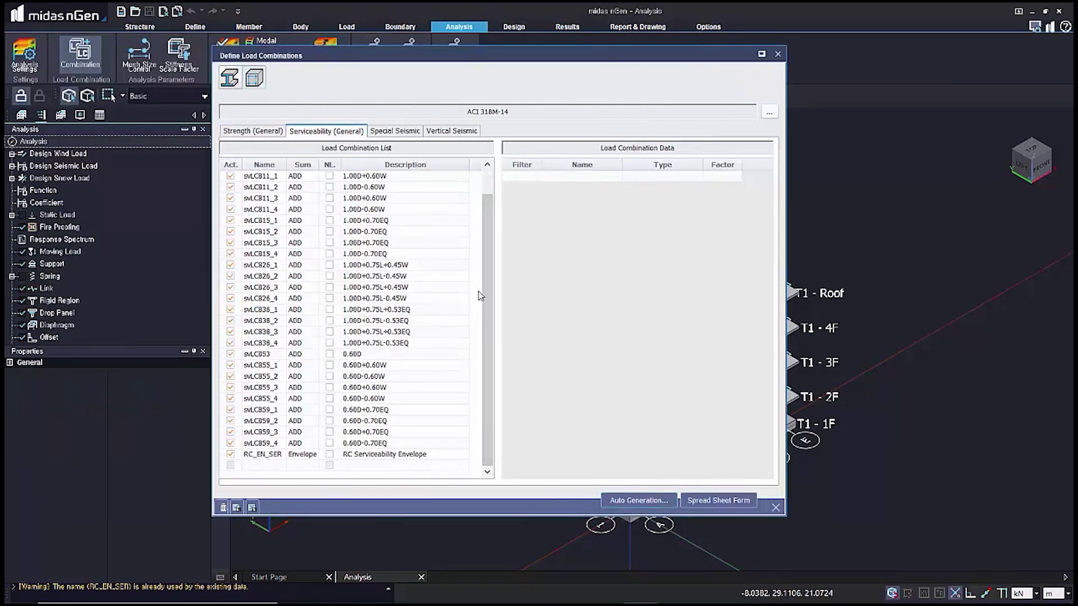
{"action": "left_click", "coordinate": [262, 132]}
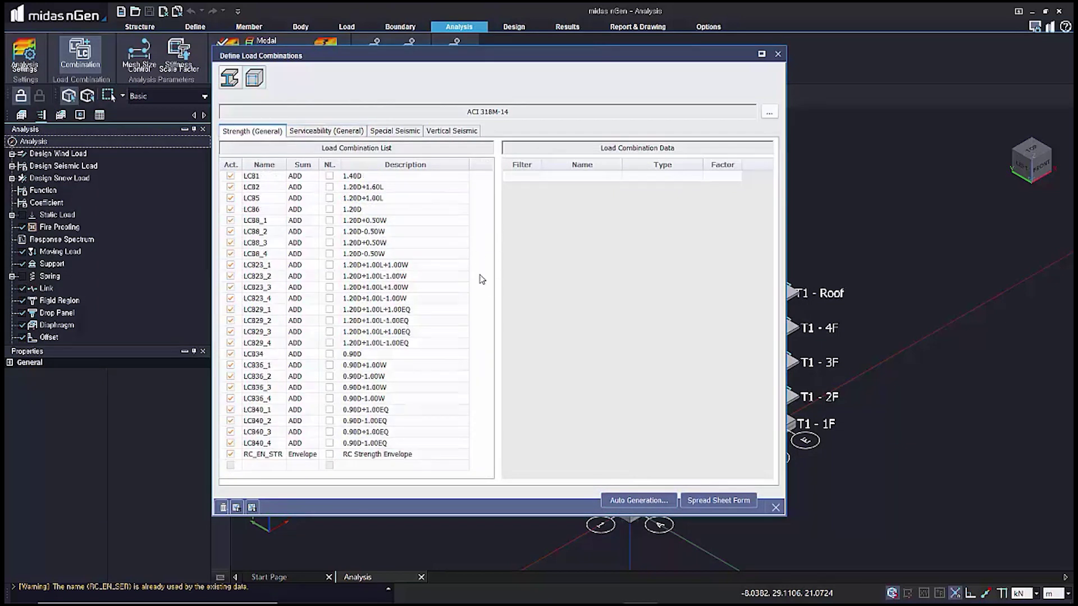
{"action": "left_click", "coordinate": [423, 414]}
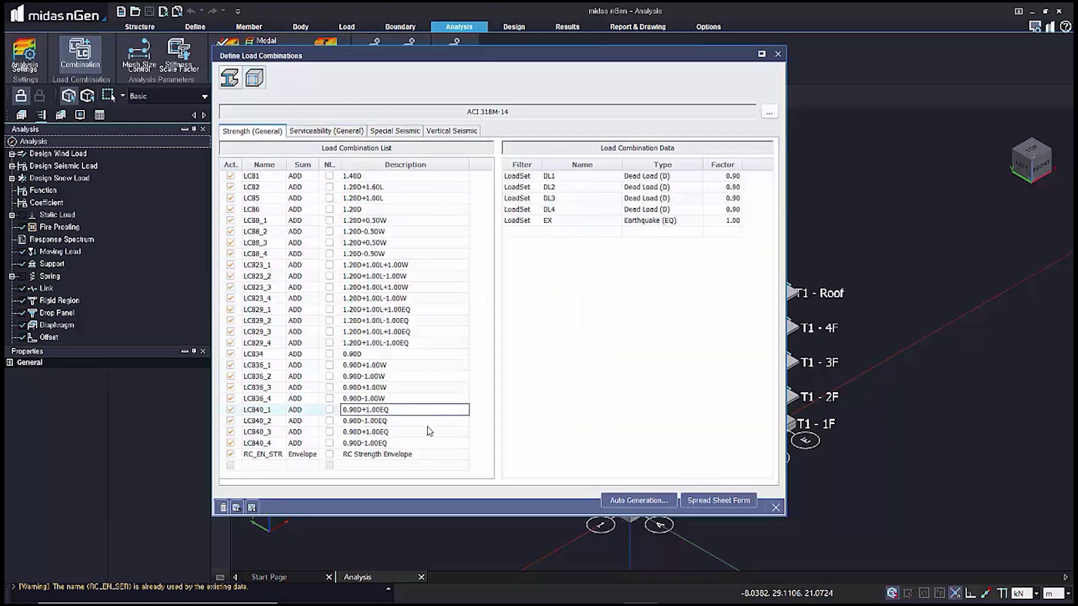
{"action": "left_click", "coordinate": [429, 433]}
{"action": "left_click", "coordinate": [430, 445]}
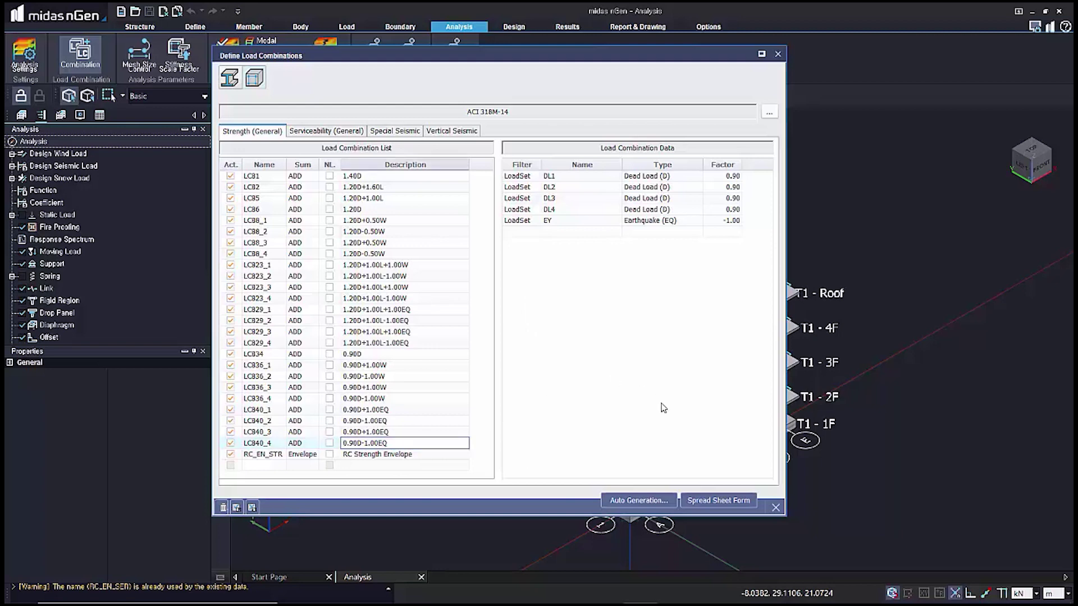
{"action": "left_click", "coordinate": [775, 507]}
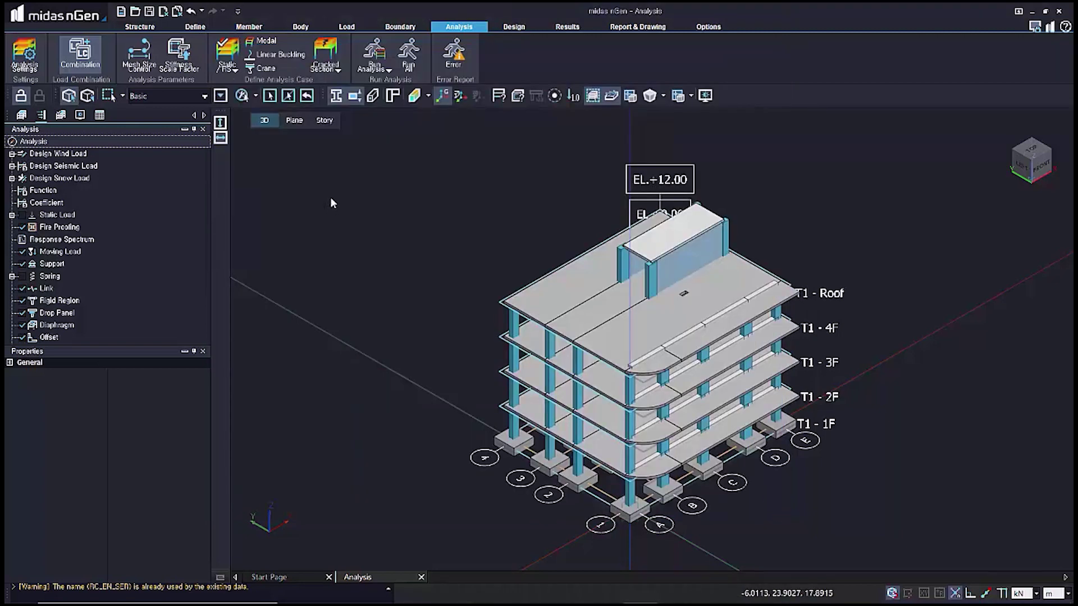
- Examine the stiffness scale factor settings for frame members, walls and slabs or plates, and close them without assigning any
{"action": "left_click", "coordinate": [178, 57]}
{"action": "left_click_drag", "start_coordinate": [106, 120], "coordinate": [300, 130]}
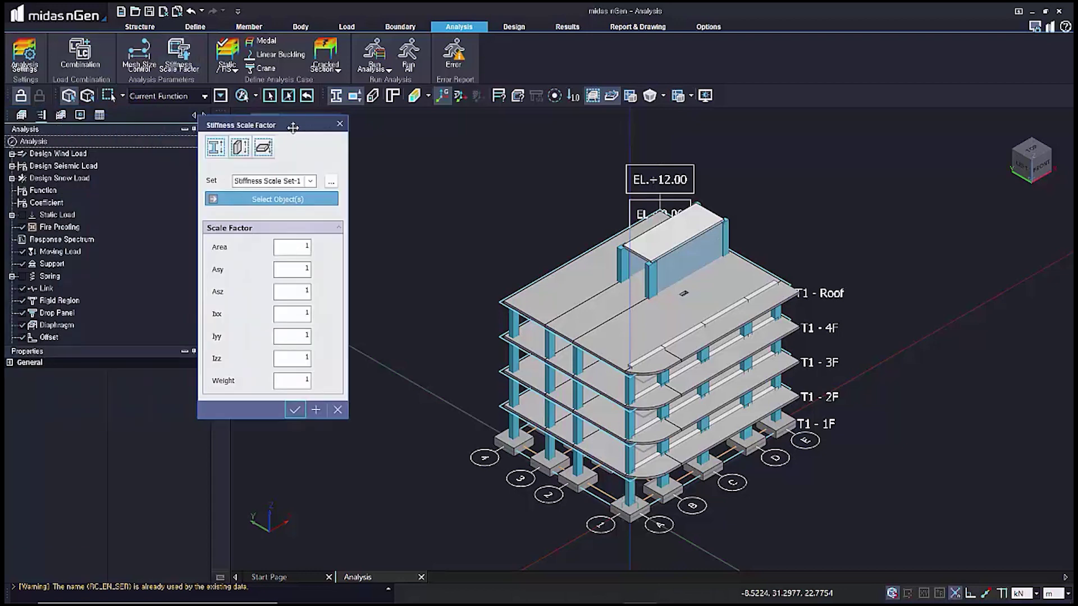
{"action": "left_click", "coordinate": [264, 147]}
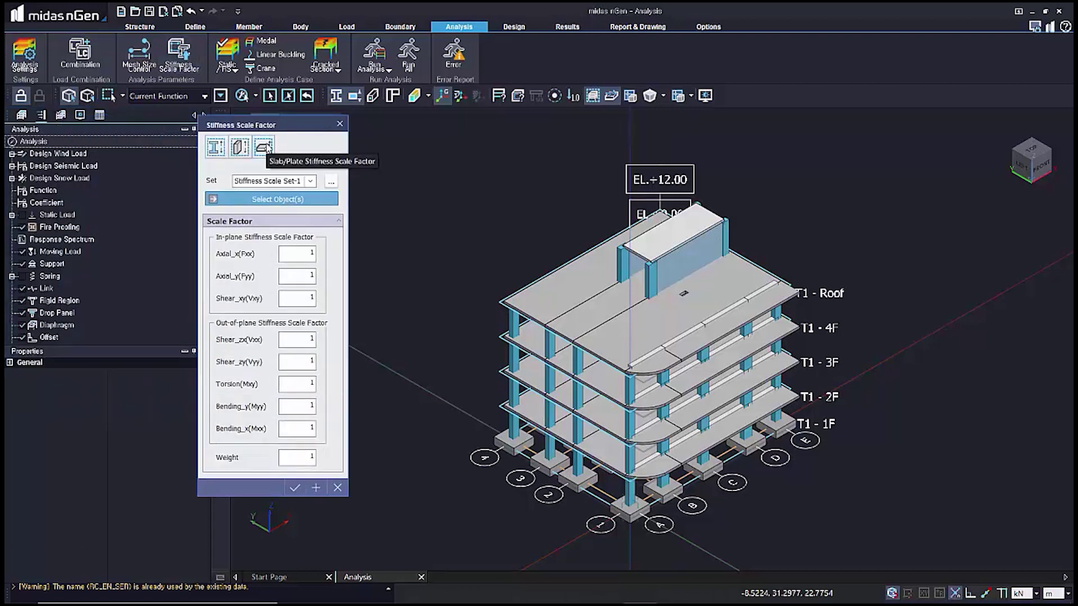
{"action": "left_click", "coordinate": [239, 147]}
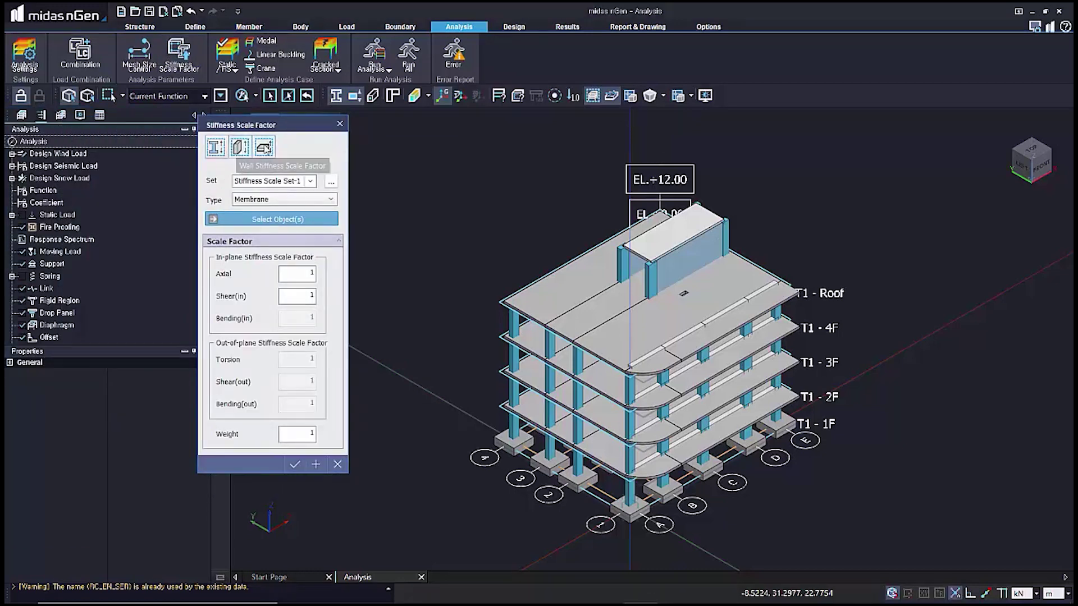
{"action": "left_click", "coordinate": [264, 147]}
{"action": "left_click", "coordinate": [215, 147]}
{"action": "left_click", "coordinate": [340, 124]}
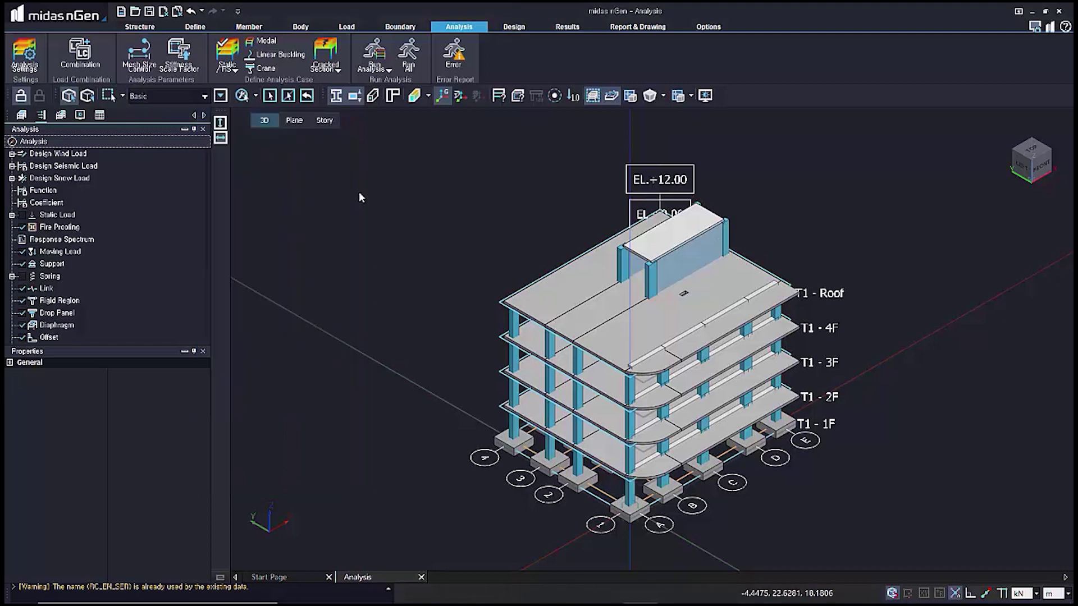
- Define the static analysis case Analysis for Design-1, checking and accepting its P-Delta and nonlinear parameters in Analysis Control
{"action": "left_click", "coordinate": [232, 67]}
{"action": "left_click", "coordinate": [248, 82]}
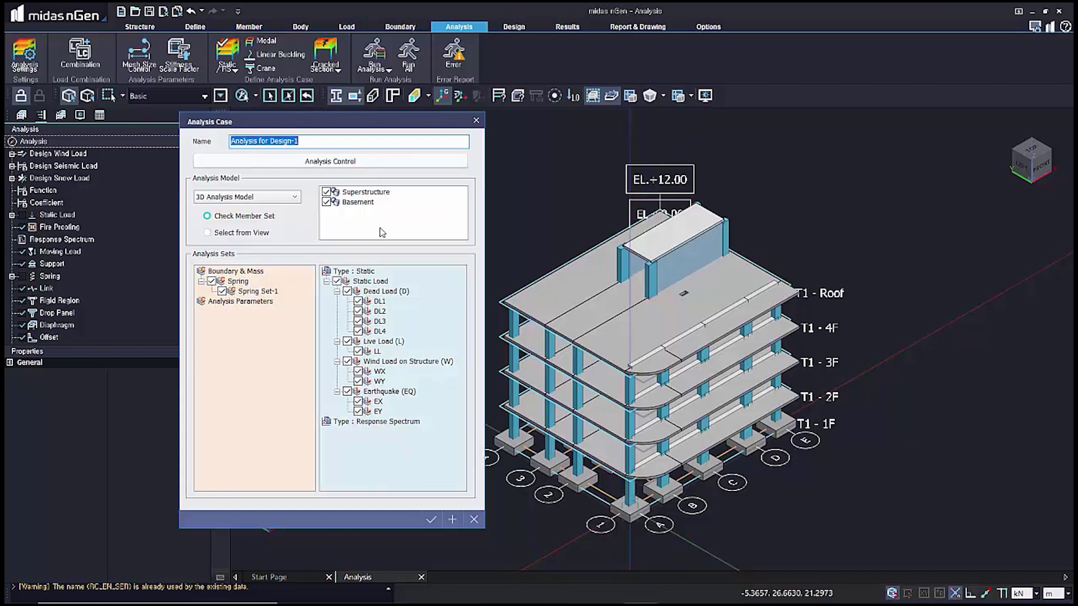
{"action": "left_click", "coordinate": [389, 162]}
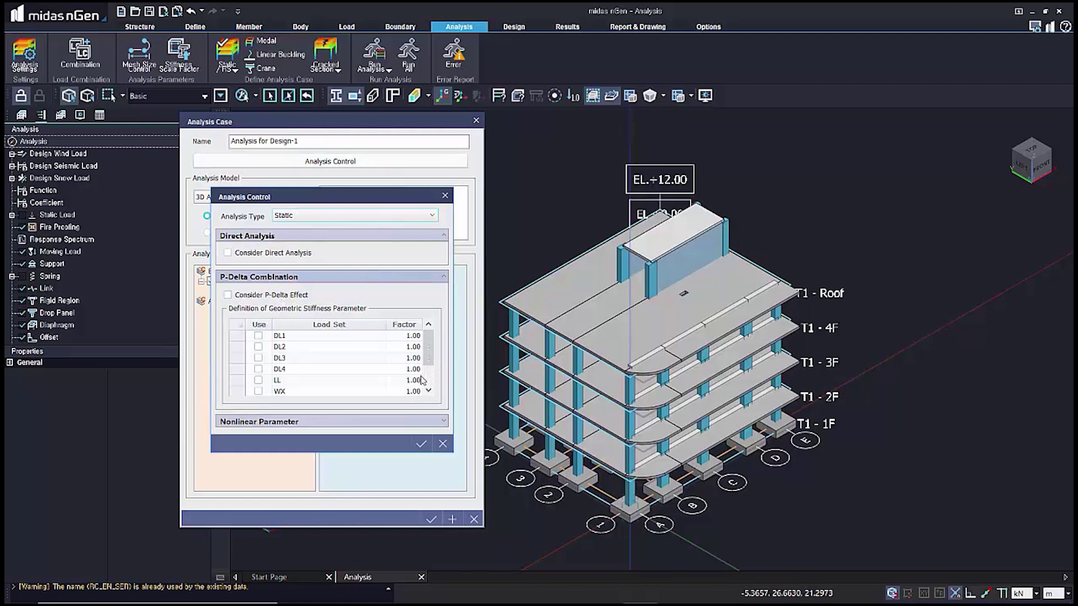
{"action": "left_click", "coordinate": [426, 422]}
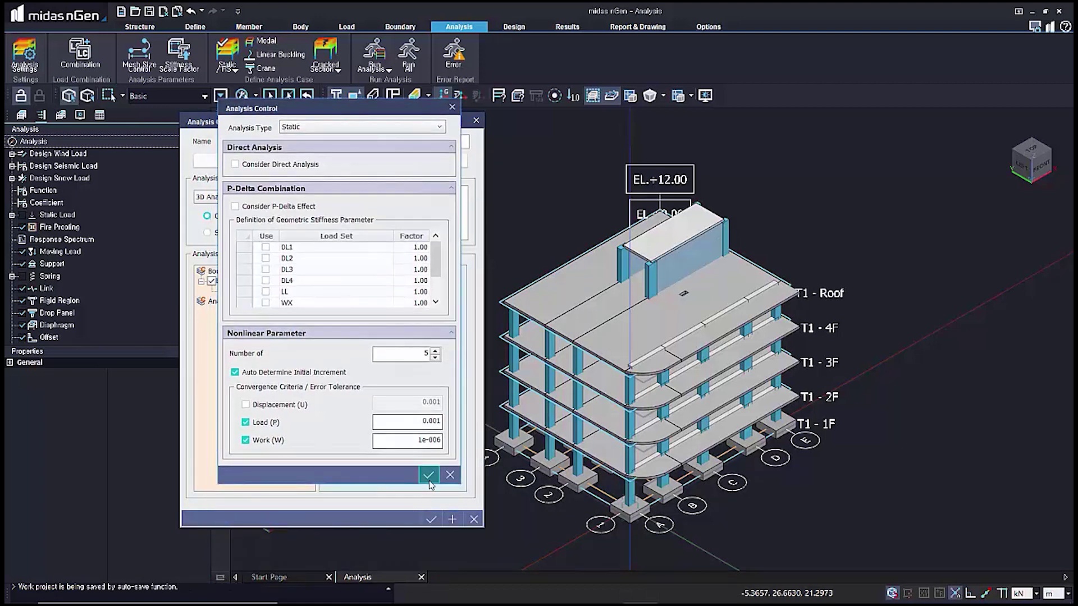
{"action": "left_click", "coordinate": [429, 476]}
{"action": "left_click", "coordinate": [431, 520]}
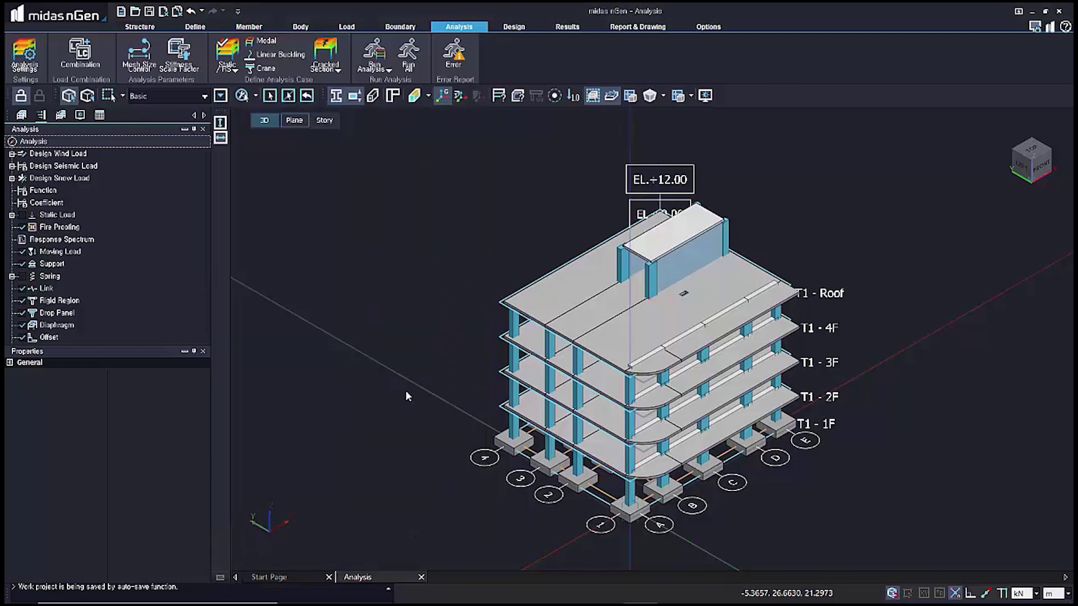
- Show the T1 : 1F story plan with the pile supports displayed on the footings
{"action": "left_click", "coordinate": [392, 28]}
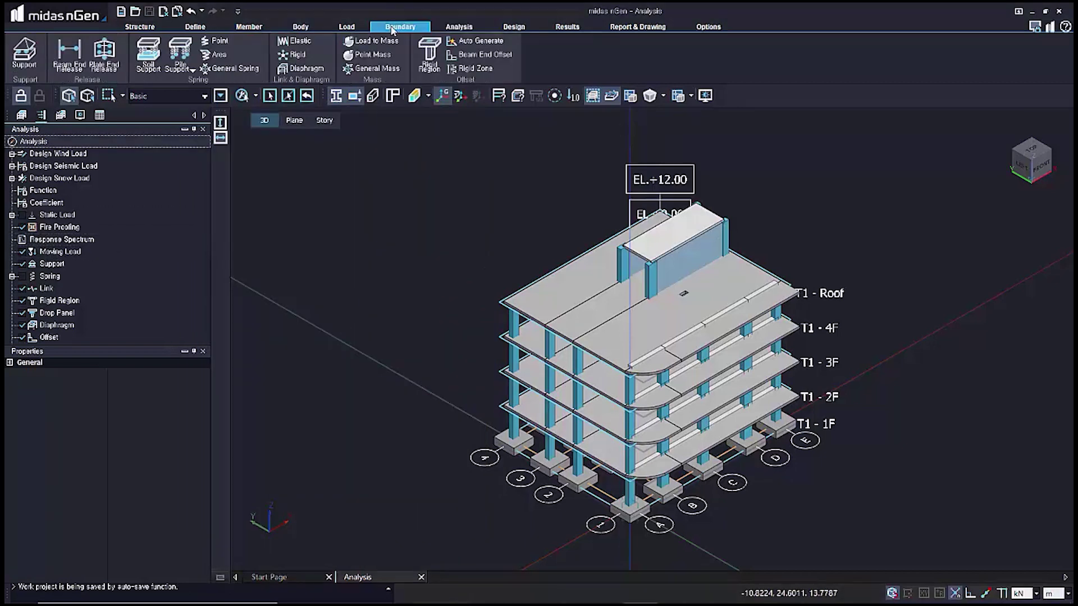
{"action": "left_click", "coordinate": [325, 120]}
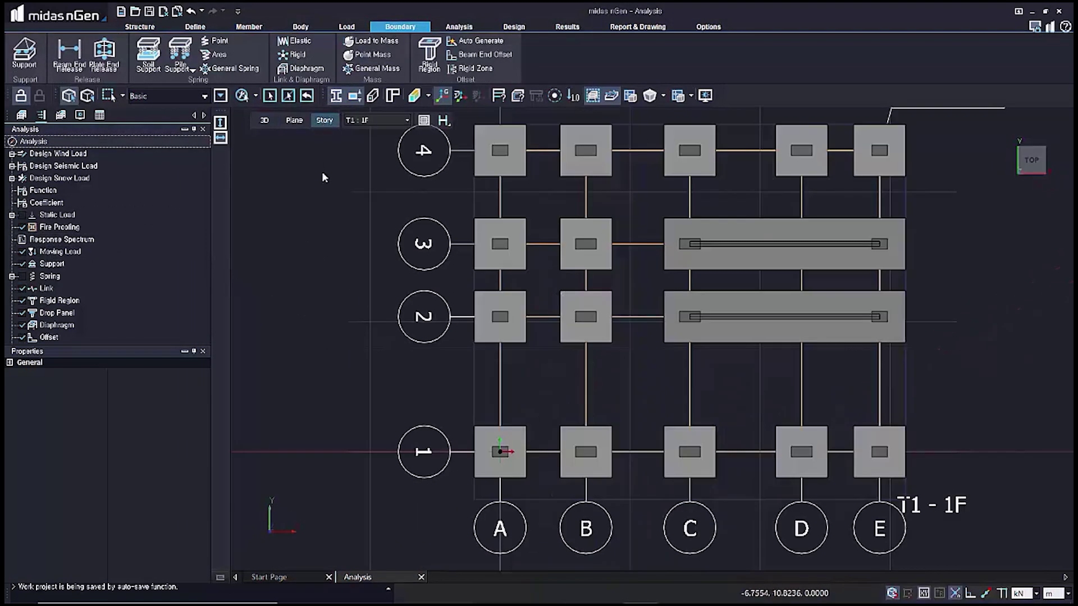
{"action": "right_click", "coordinate": [322, 173]}
{"action": "left_click", "coordinate": [351, 195]}
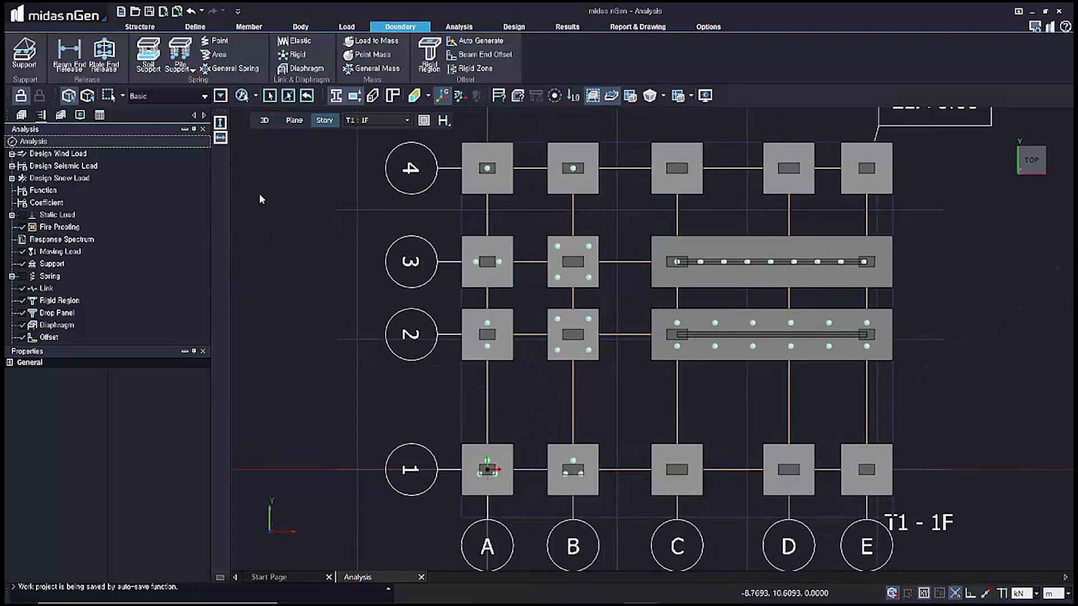
- Assign a linear elastic face area spring of 18000 kN/m³ to the six isolated footings at grids C, D and E on lines 1 and 4
{"action": "left_click", "coordinate": [222, 55]}
{"action": "left_click", "coordinate": [278, 163]}
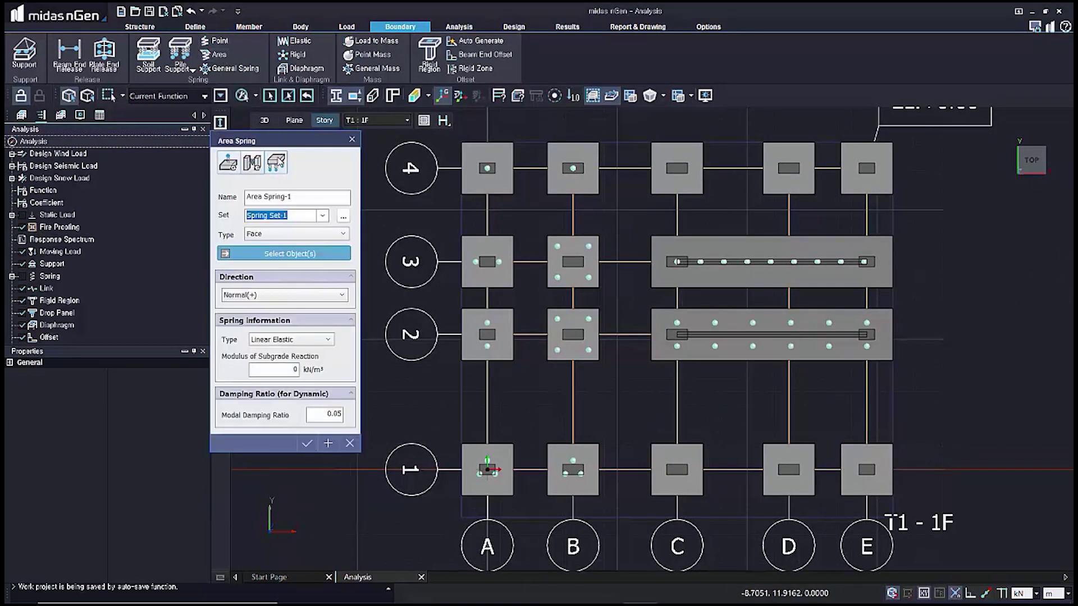
{"action": "left_click_drag", "start_coordinate": [629, 134], "coordinate": [915, 209]}
{"action": "left_click_drag", "start_coordinate": [958, 549], "coordinate": [645, 422]}
{"action": "left_click_drag", "start_coordinate": [281, 370], "coordinate": [322, 371]}
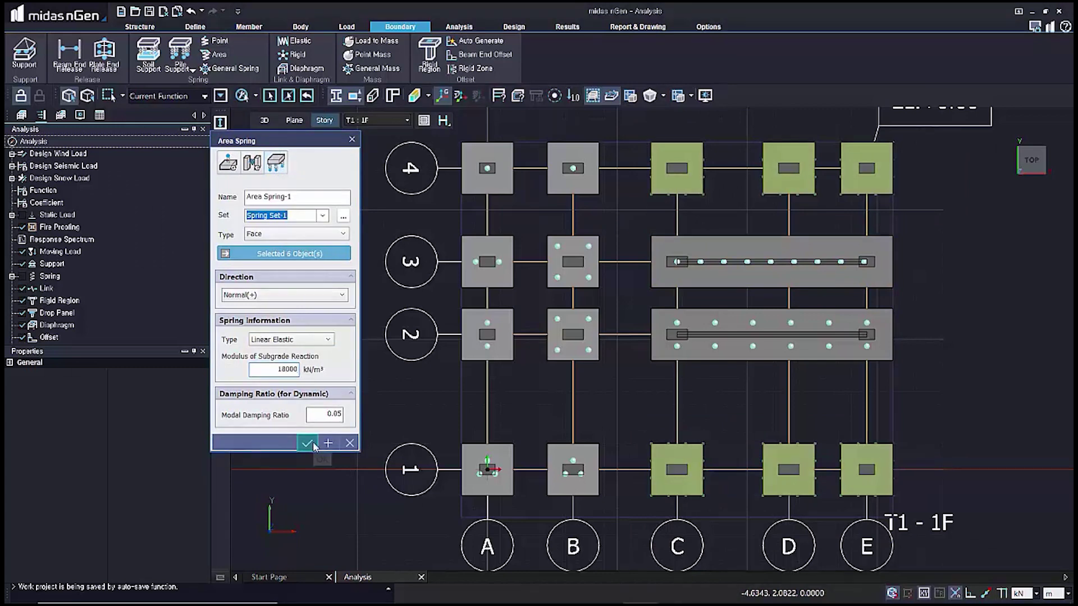
{"action": "left_click", "coordinate": [313, 443]}
{"action": "right_click", "coordinate": [305, 377]}
{"action": "left_click", "coordinate": [263, 321]}
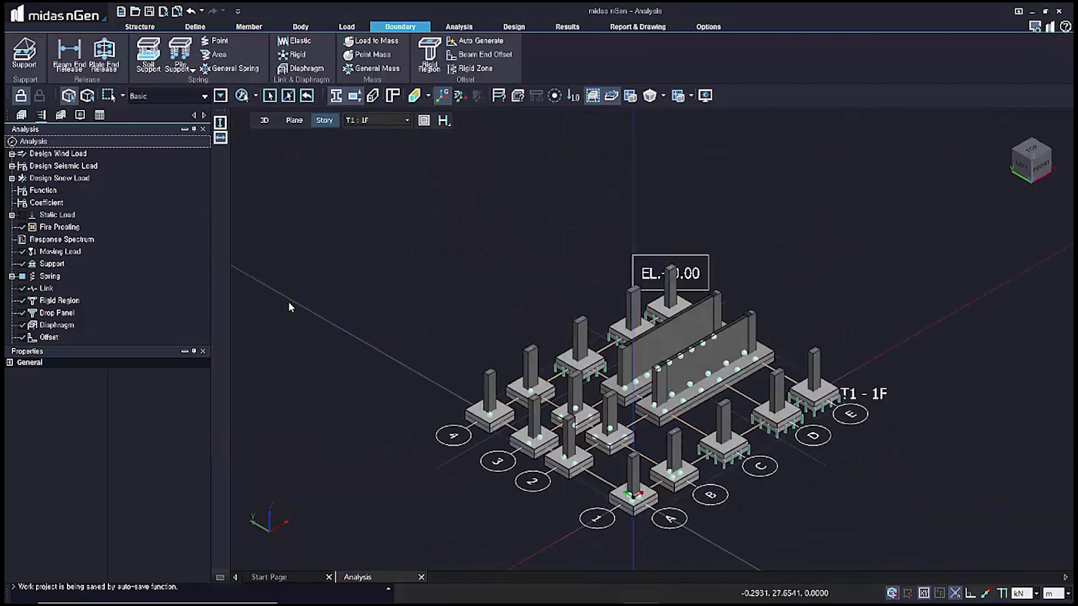
{"action": "left_click", "coordinate": [20, 116]}
{"action": "double_click", "coordinate": [80, 301]}
{"action": "double_click", "coordinate": [80, 313]}
{"action": "right_click", "coordinate": [89, 324]}
{"action": "left_click", "coordinate": [104, 330]}
{"action": "left_click", "coordinate": [41, 115]}
{"action": "left_click", "coordinate": [22, 115]}
{"action": "left_click", "coordinate": [113, 256]}
{"action": "scroll", "coordinate": [112, 256], "scroll_direction": "down", "scroll_amount": 1}
{"action": "scroll", "coordinate": [112, 256], "scroll_direction": "up", "scroll_amount": 2}
{"action": "left_click", "coordinate": [41, 115]}
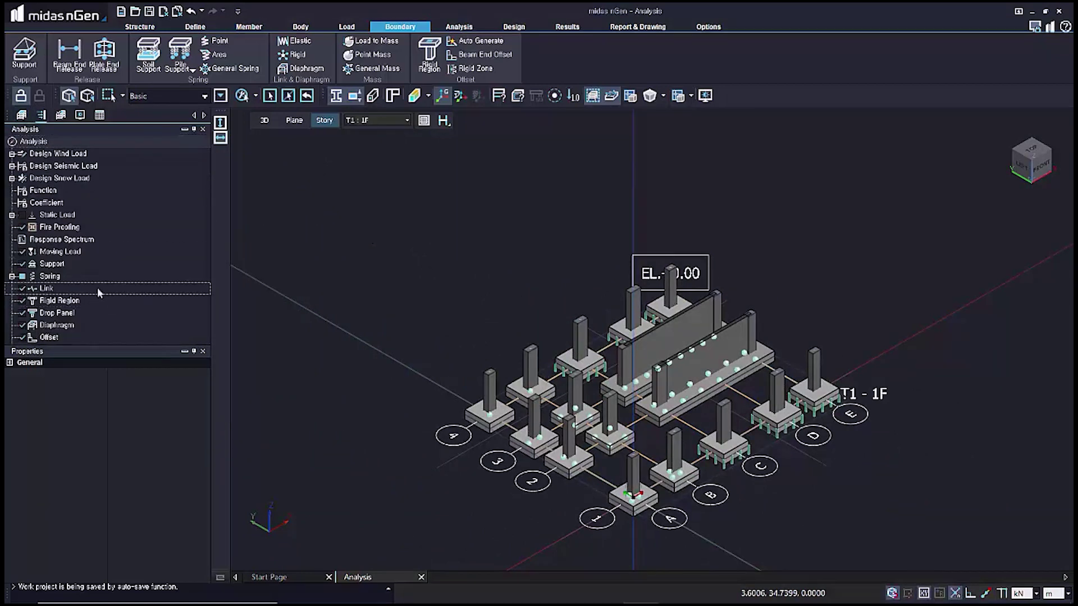
- Hide the area springs and pile supports of Spring Set-1 and return to the full 3D building view
{"action": "double_click", "coordinate": [50, 276]}
{"action": "left_click", "coordinate": [43, 313]}
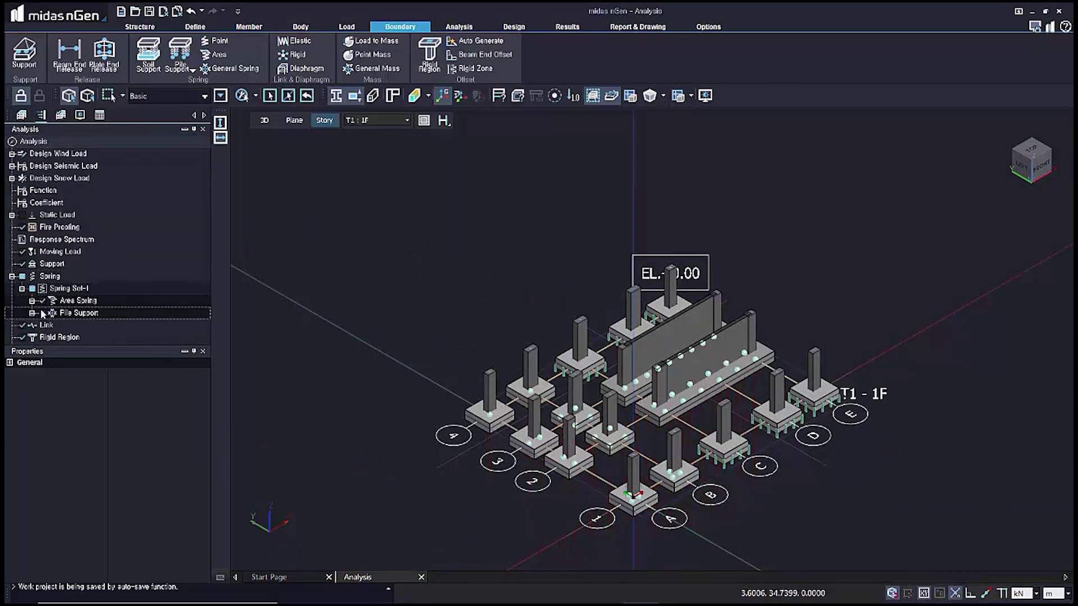
{"action": "left_click", "coordinate": [42, 301]}
{"action": "left_click_drag", "start_coordinate": [328, 213], "coordinate": [497, 307]}
{"action": "left_click", "coordinate": [265, 120]}
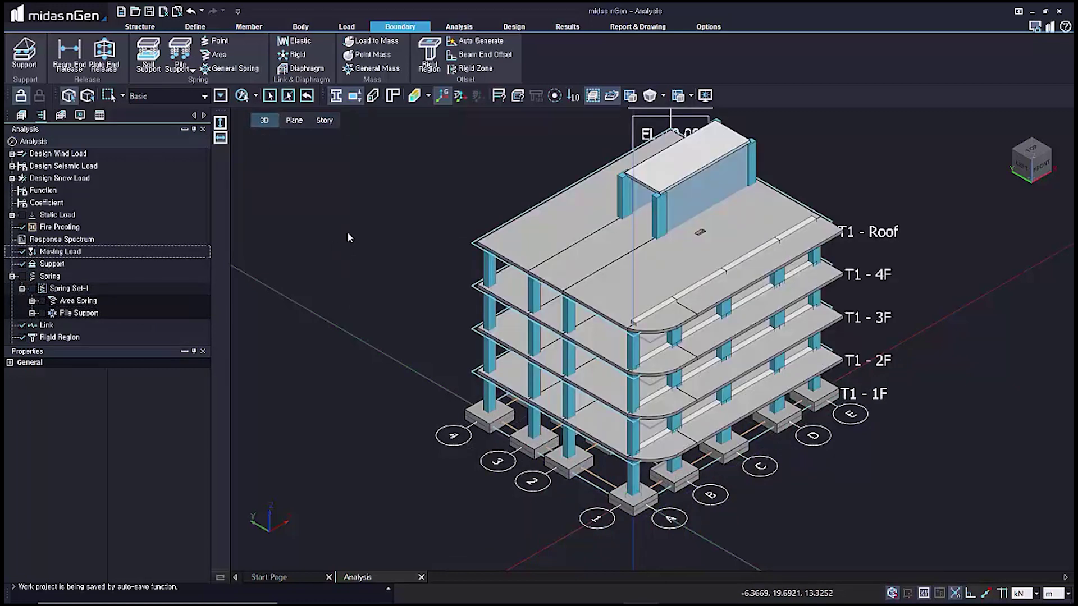
- Confirm the analysis case Analysis for Design-1 with Spring Set-1 and all static load sets included, and run the analysis
{"action": "left_click", "coordinate": [459, 26]}
{"action": "left_click", "coordinate": [228, 56]}
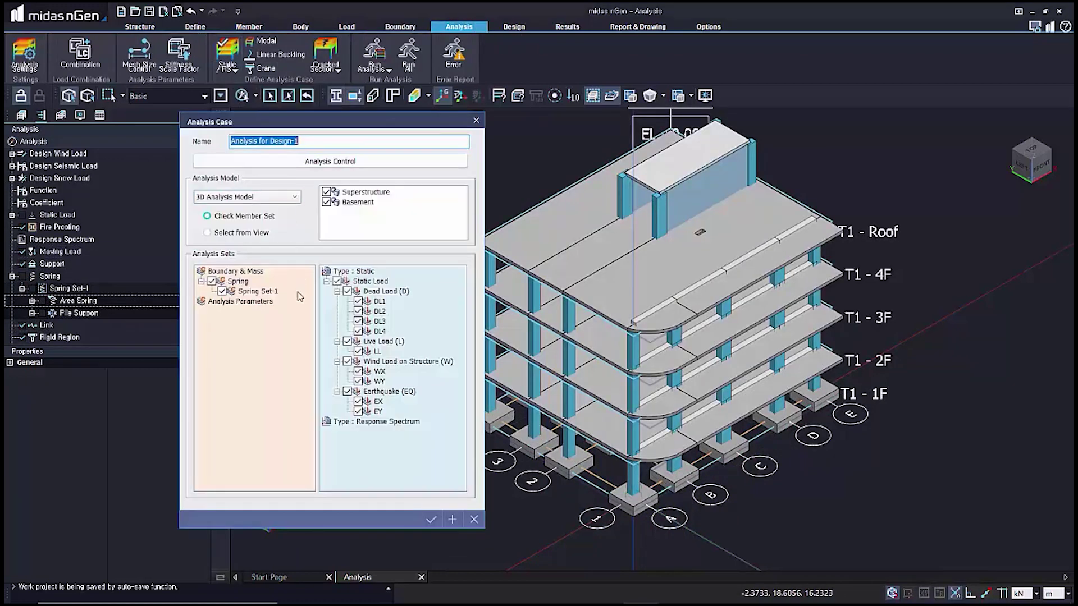
{"action": "left_click", "coordinate": [431, 519]}
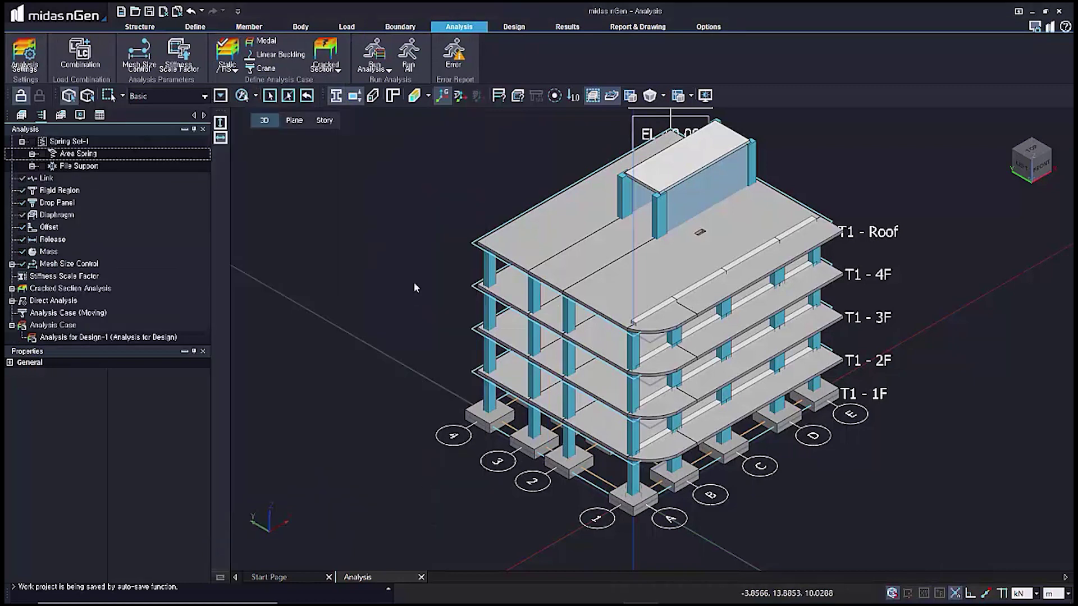
{"action": "left_click", "coordinate": [635, 378]}
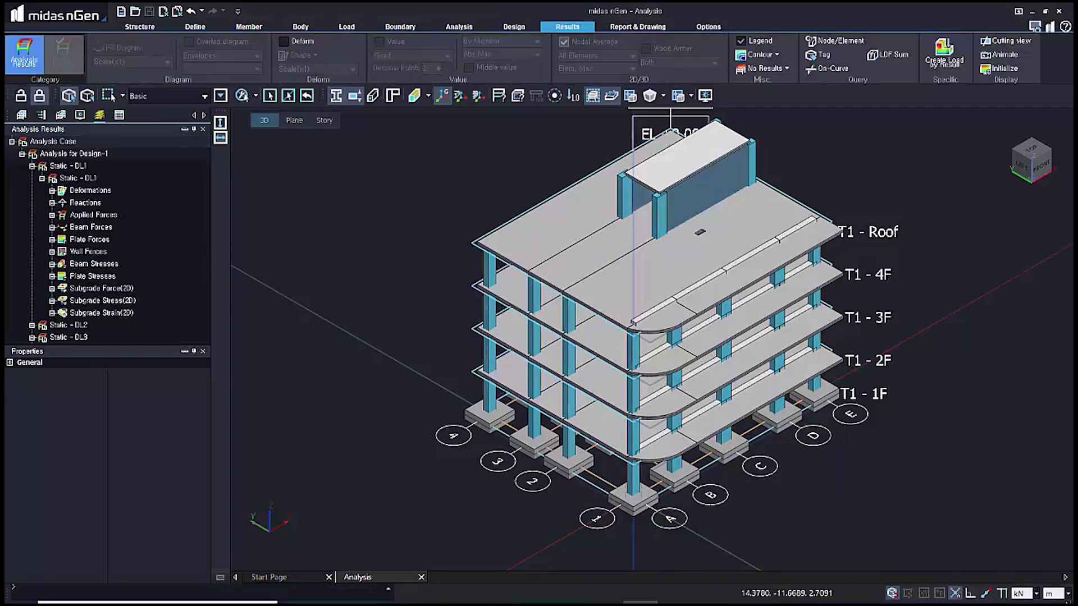
- Set the length unit to mm and add the RC_EN_STR(ALL) envelope to the RC combination results
{"action": "left_click", "coordinate": [1056, 594]}
{"action": "left_click", "coordinate": [1047, 527]}
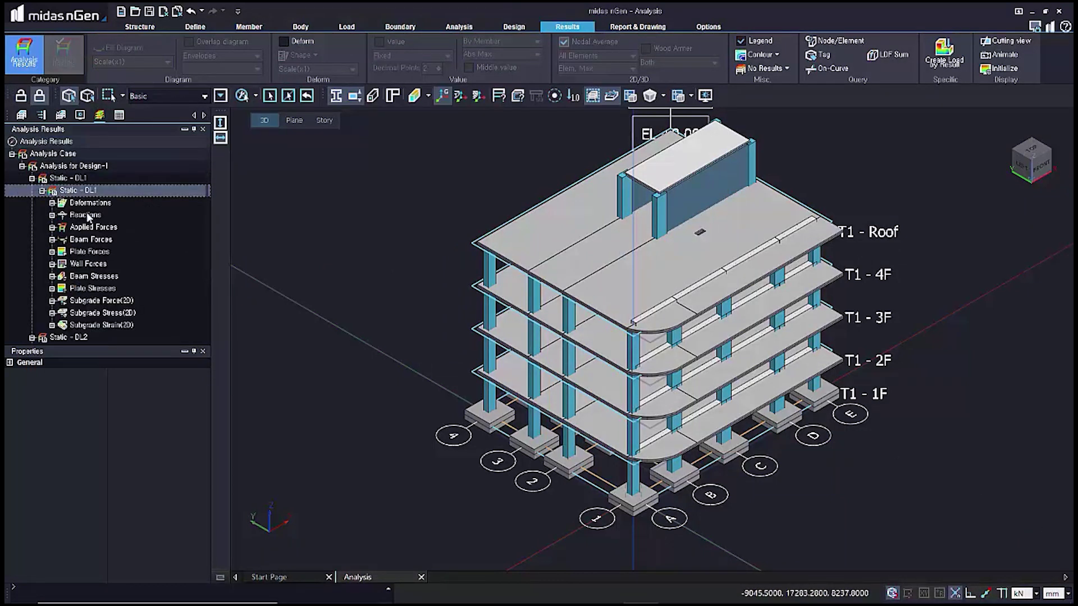
{"action": "left_click", "coordinate": [106, 289]}
{"action": "right_click", "coordinate": [107, 289]}
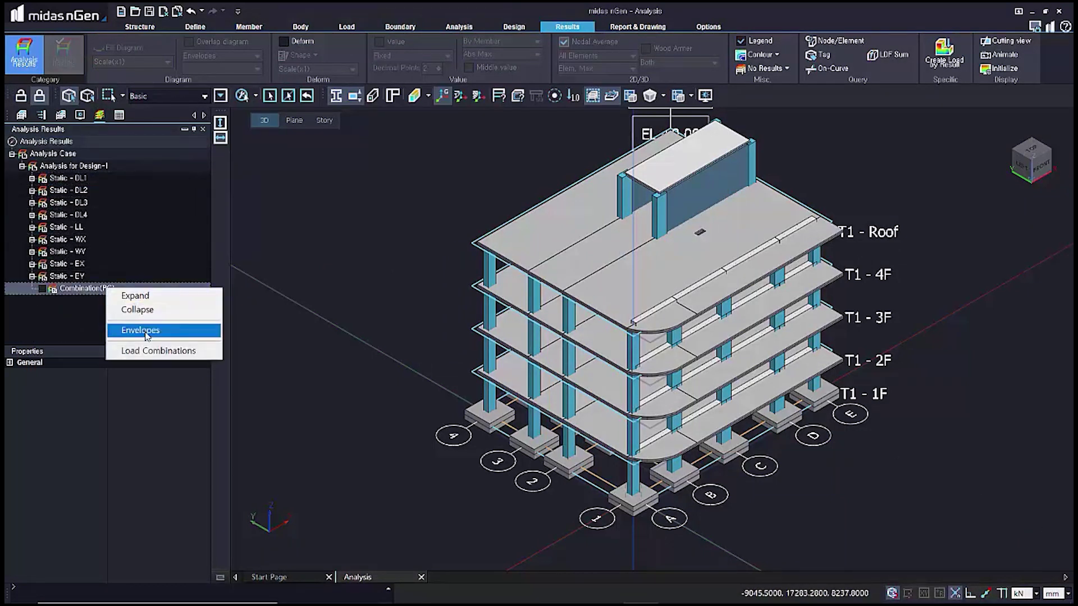
{"action": "left_click", "coordinate": [147, 333]}
{"action": "left_click", "coordinate": [155, 318]}
{"action": "left_click", "coordinate": [164, 387]}
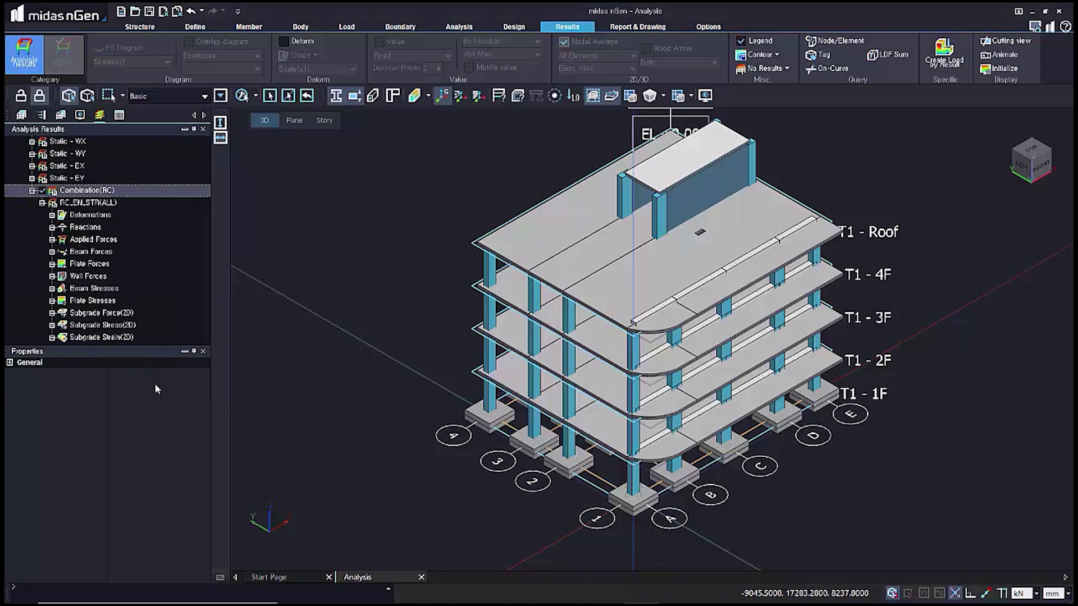
- Display the Displacement-XYZ and Displacement-X deformation contours for the RC_EN_STR(ALL) envelope
{"action": "double_click", "coordinate": [98, 215]}
{"action": "left_click", "coordinate": [113, 216]}
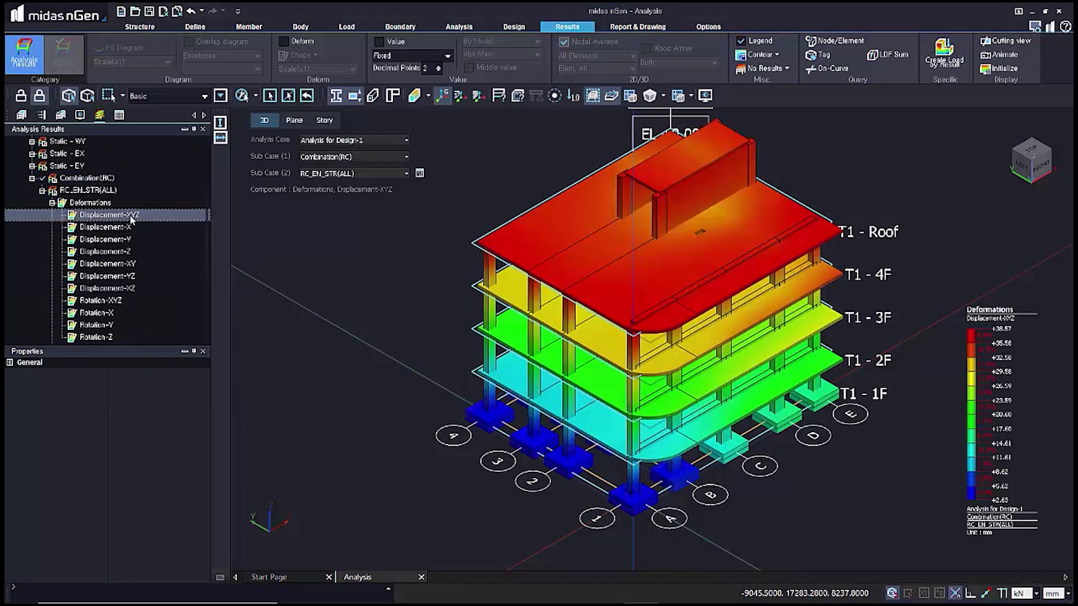
{"action": "left_click", "coordinate": [156, 226]}
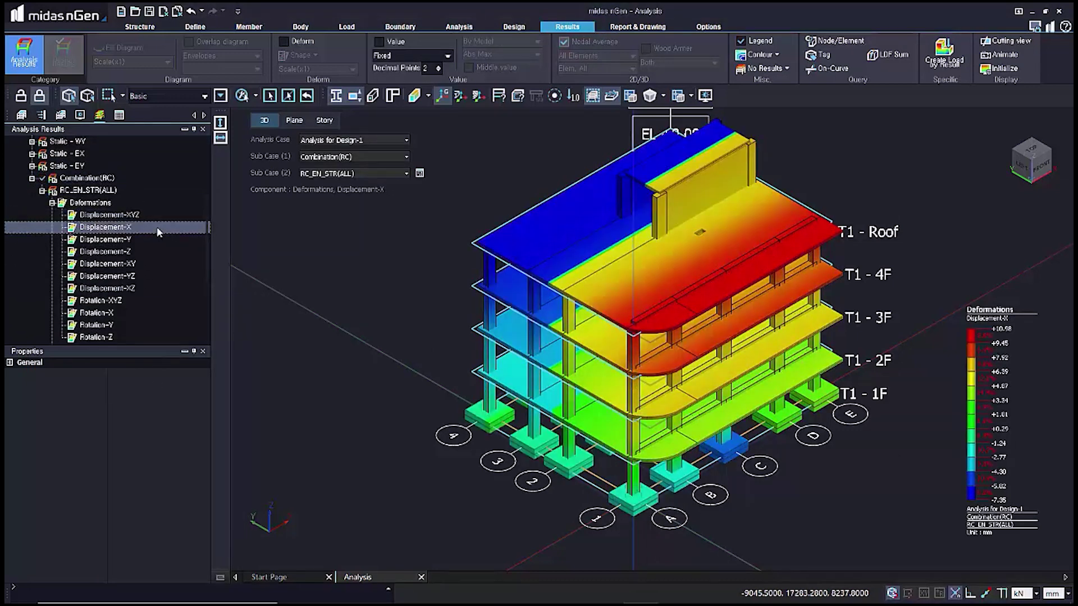
- Display the Displacement-Y and Displacement-Z deformation contours for the RC_EN_STR(ALL) envelope and collapse its results
{"action": "left_click", "coordinate": [137, 240]}
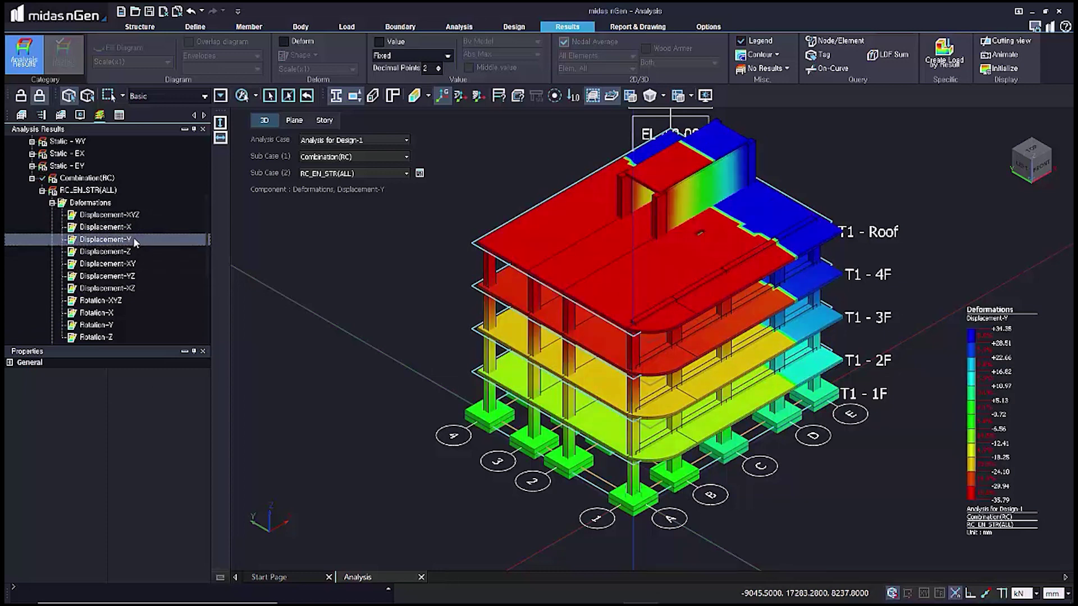
{"action": "left_click", "coordinate": [101, 252]}
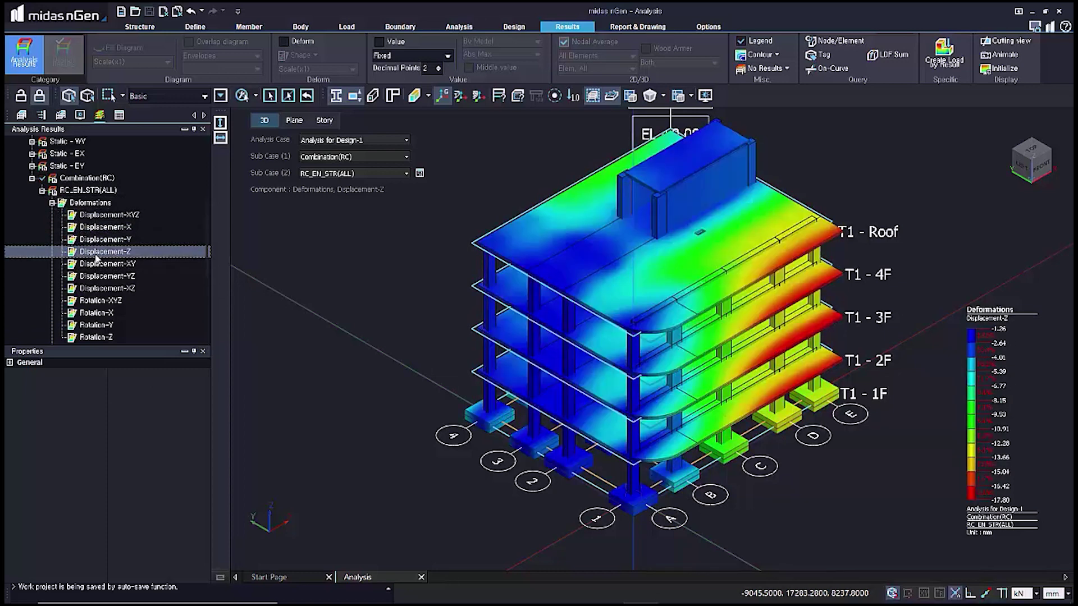
{"action": "left_click", "coordinate": [51, 203]}
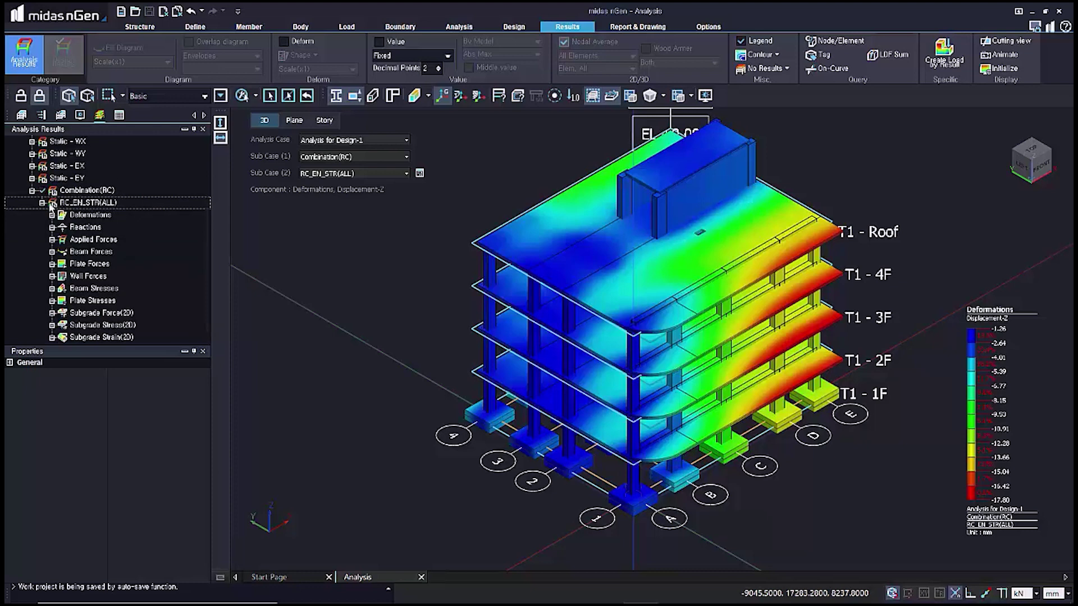
{"action": "left_click", "coordinate": [42, 203]}
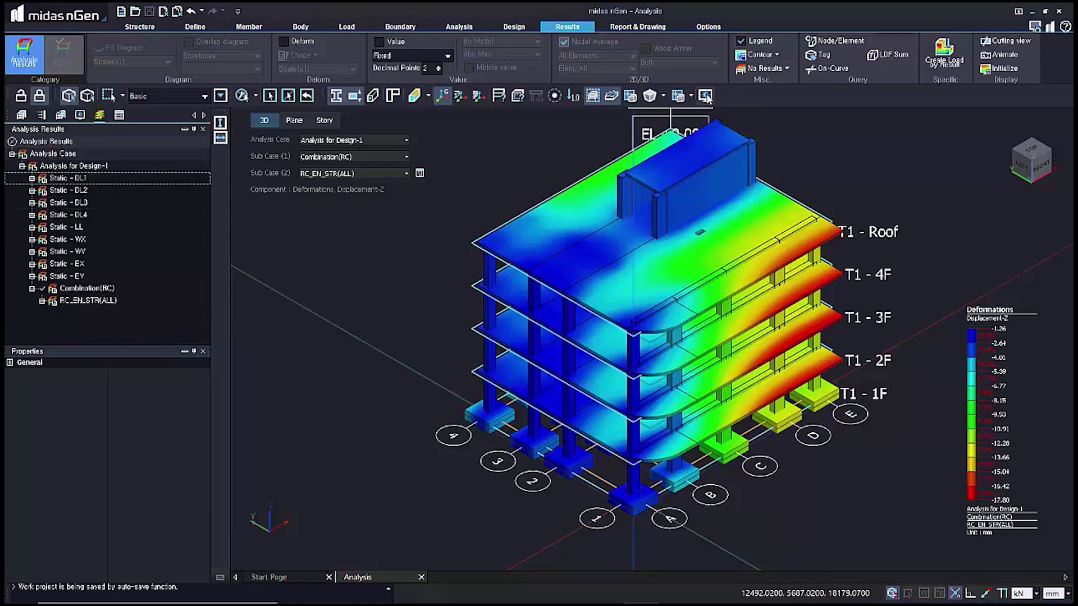
- Set the mesh view option to Mesh Edge so element edges are drawn over the contours
{"action": "left_click", "coordinate": [706, 95]}
{"action": "left_click", "coordinate": [117, 474]}
{"action": "left_click", "coordinate": [118, 500]}
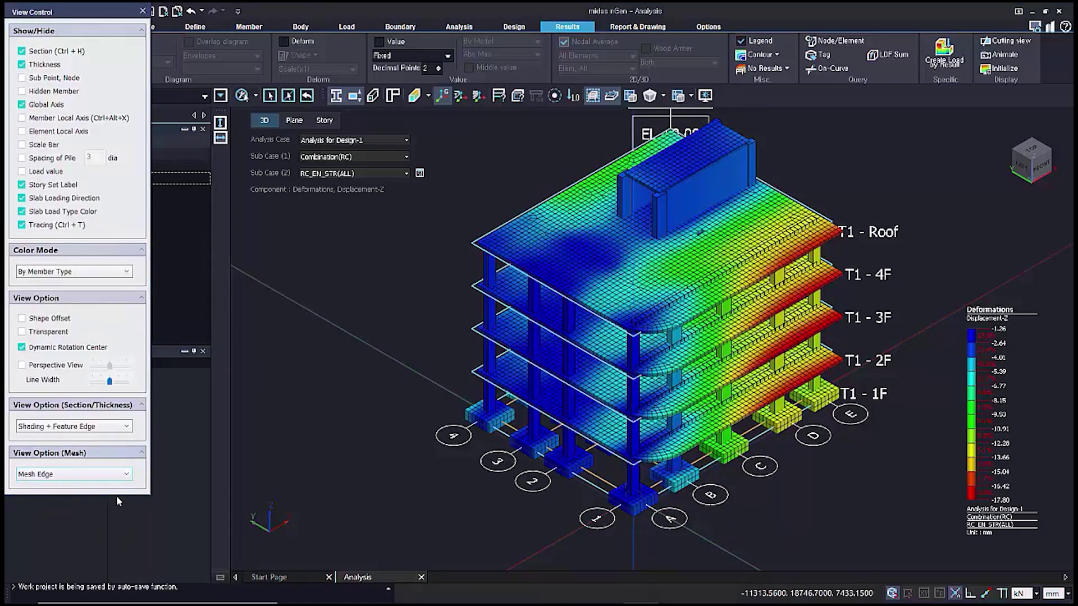
{"action": "left_click", "coordinate": [143, 11]}
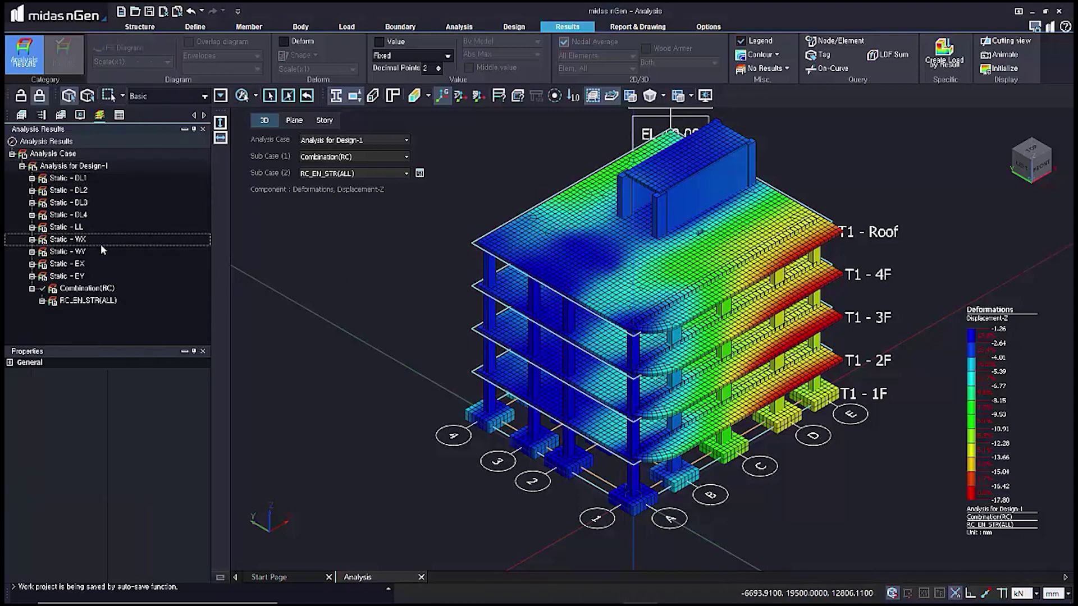
- Display the Force-XYZ reactions for RC_EN_STR(ALL), inspect all support values up close, and hide the values again
{"action": "double_click", "coordinate": [129, 302]}
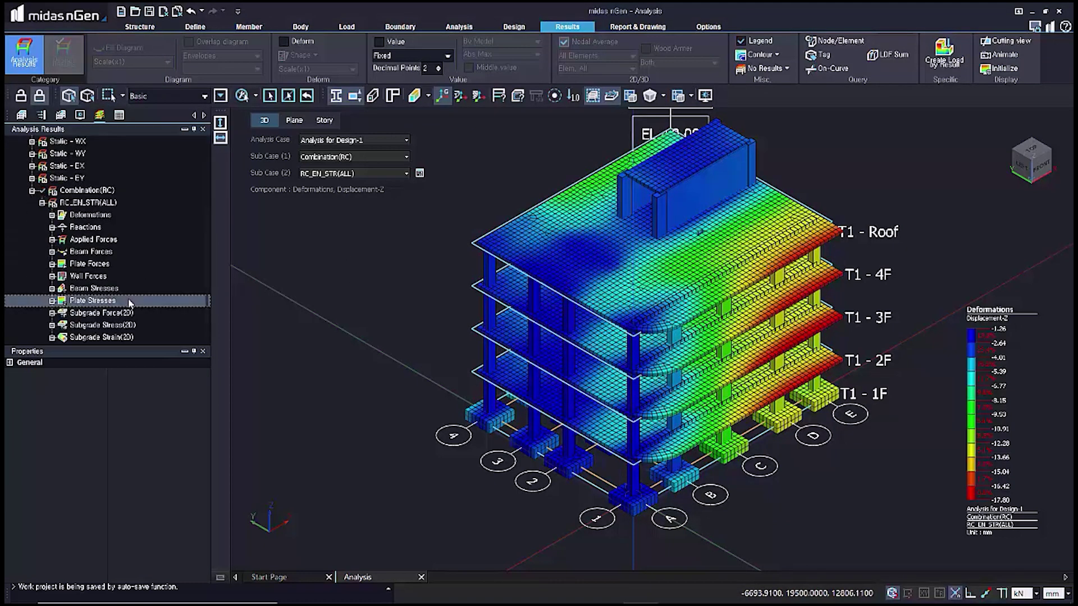
{"action": "double_click", "coordinate": [112, 227]}
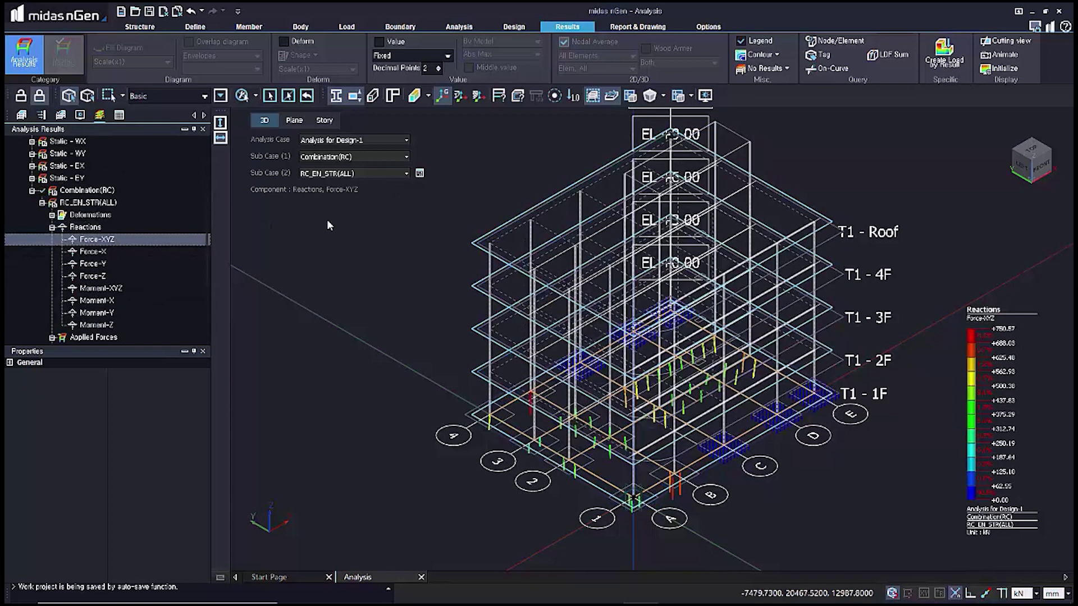
{"action": "left_click", "coordinate": [379, 42]}
{"action": "left_click", "coordinate": [494, 54]}
{"action": "scroll", "coordinate": [483, 120], "scroll_direction": "down", "scroll_amount": 1}
{"action": "left_click", "coordinate": [497, 128]}
{"action": "scroll", "coordinate": [732, 445], "scroll_direction": "up", "scroll_amount": 2}
{"action": "scroll", "coordinate": [732, 445], "scroll_direction": "up", "scroll_amount": 2}
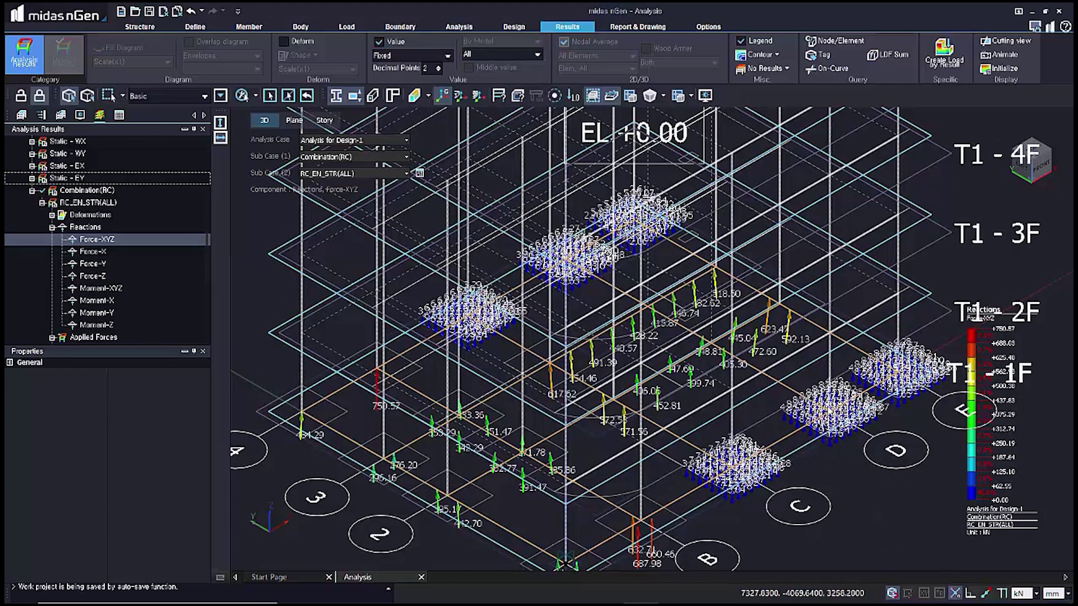
{"action": "left_click", "coordinate": [379, 41]}
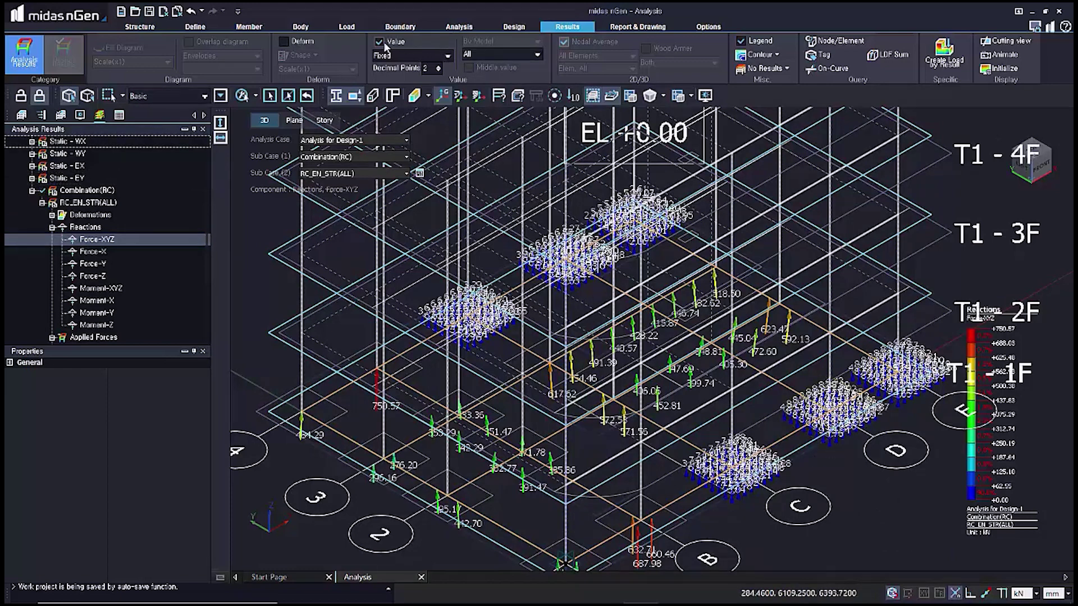
{"action": "left_click", "coordinate": [52, 228]}
{"action": "left_click", "coordinate": [42, 202]}
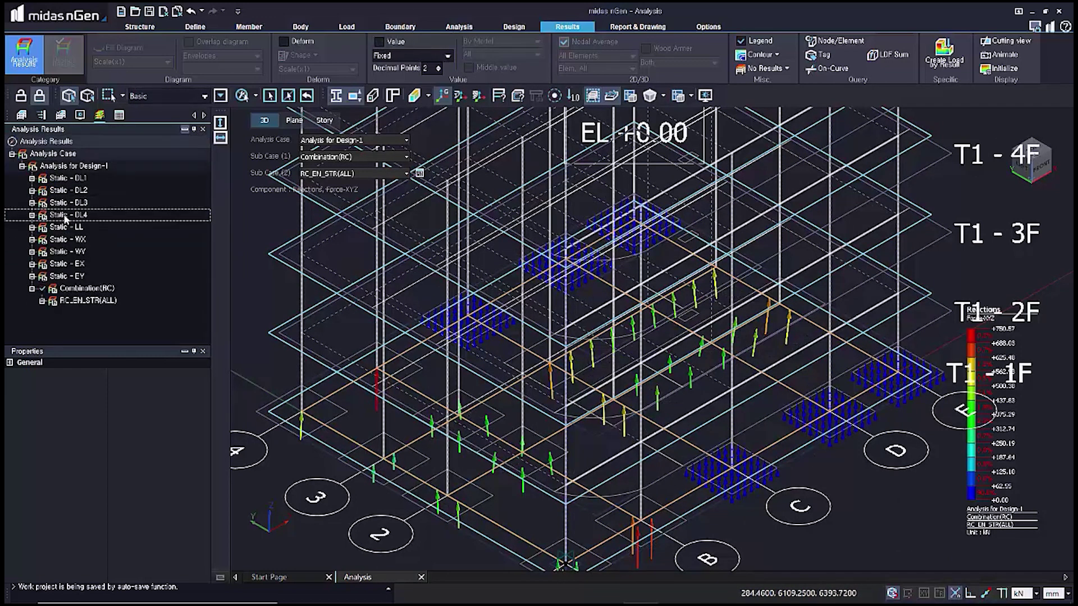
- Display the beam force Bending Moment-y diagrams for RC_EN_STR(ALL) with their values
{"action": "left_click", "coordinate": [42, 300]}
{"action": "double_click", "coordinate": [98, 253]}
{"action": "left_click", "coordinate": [109, 312]}
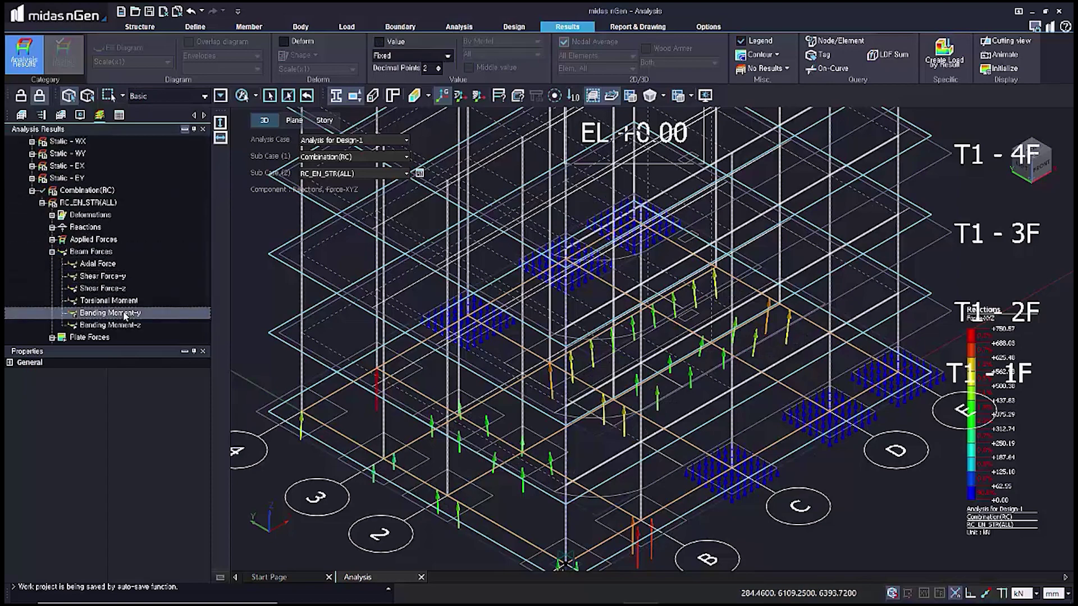
{"action": "left_click", "coordinate": [379, 42]}
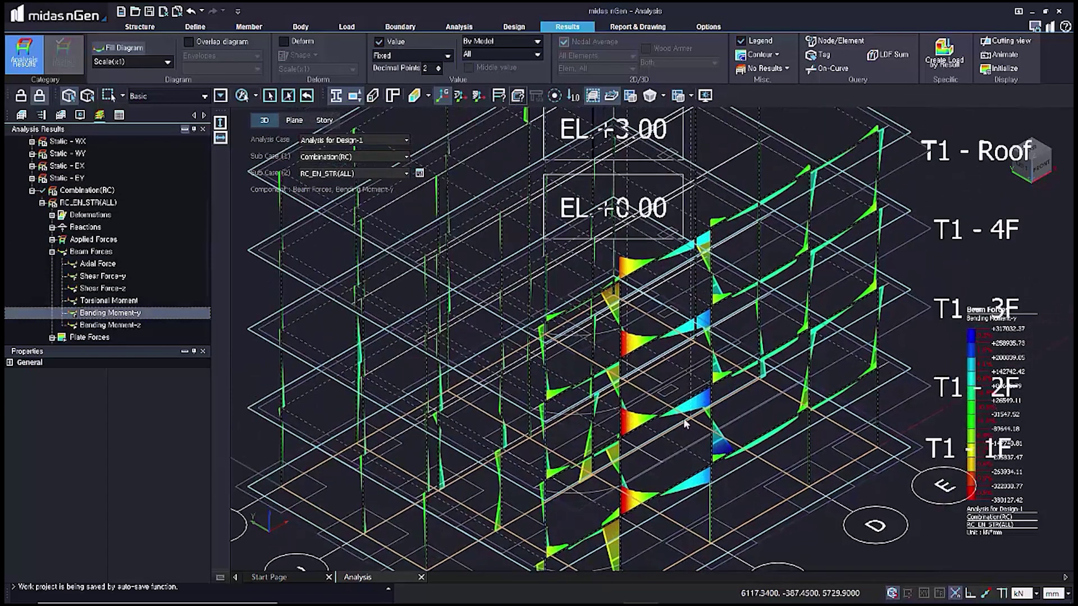
- Limit the selection filter to beam members, select the model's beams, and show only those beams with their moment diagrams
{"action": "left_click", "coordinate": [220, 96]}
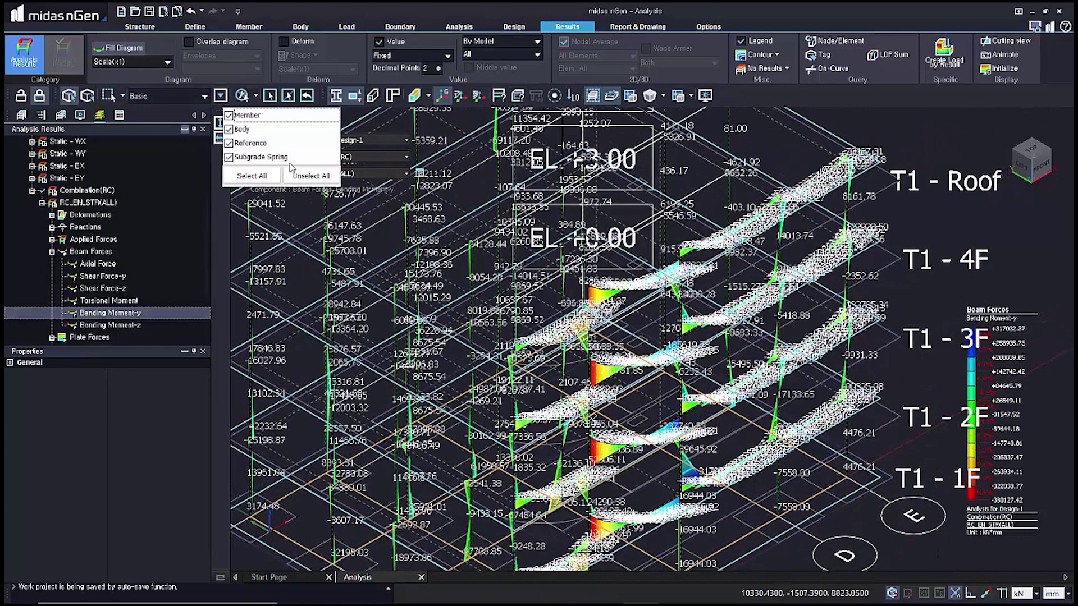
{"action": "left_click", "coordinate": [205, 96]}
{"action": "left_click", "coordinate": [169, 120]}
{"action": "left_click", "coordinate": [220, 96]}
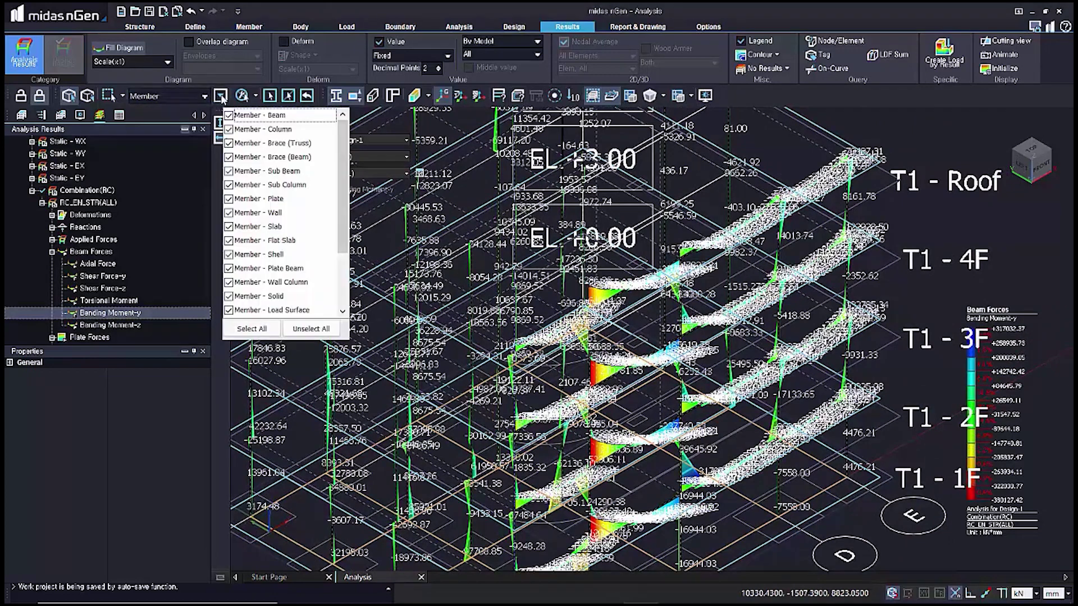
{"action": "left_click", "coordinate": [434, 265]}
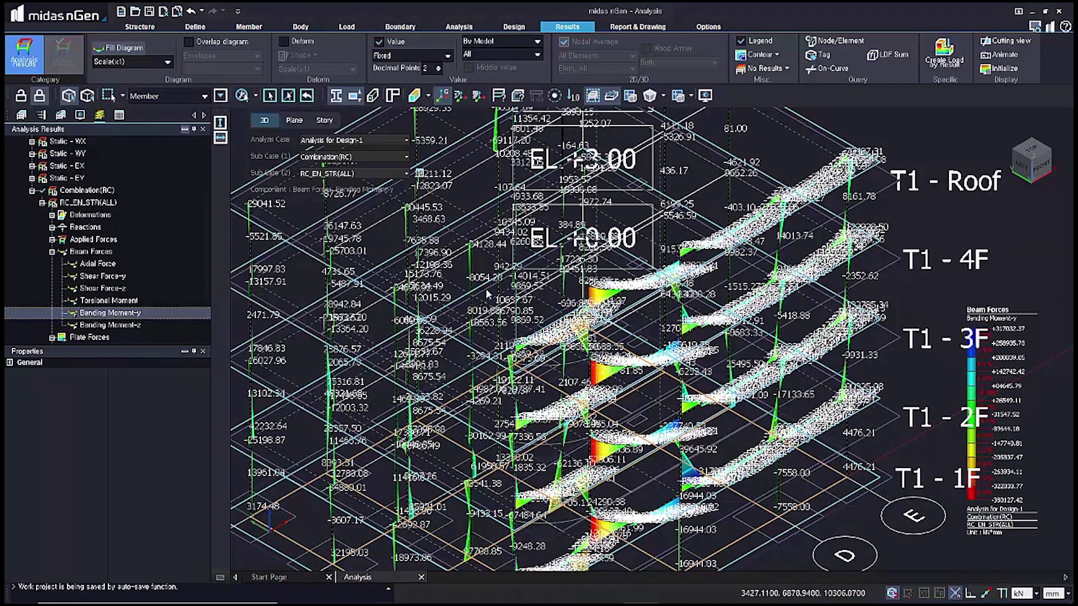
{"action": "left_click_drag", "start_coordinate": [447, 150], "coordinate": [846, 556]}
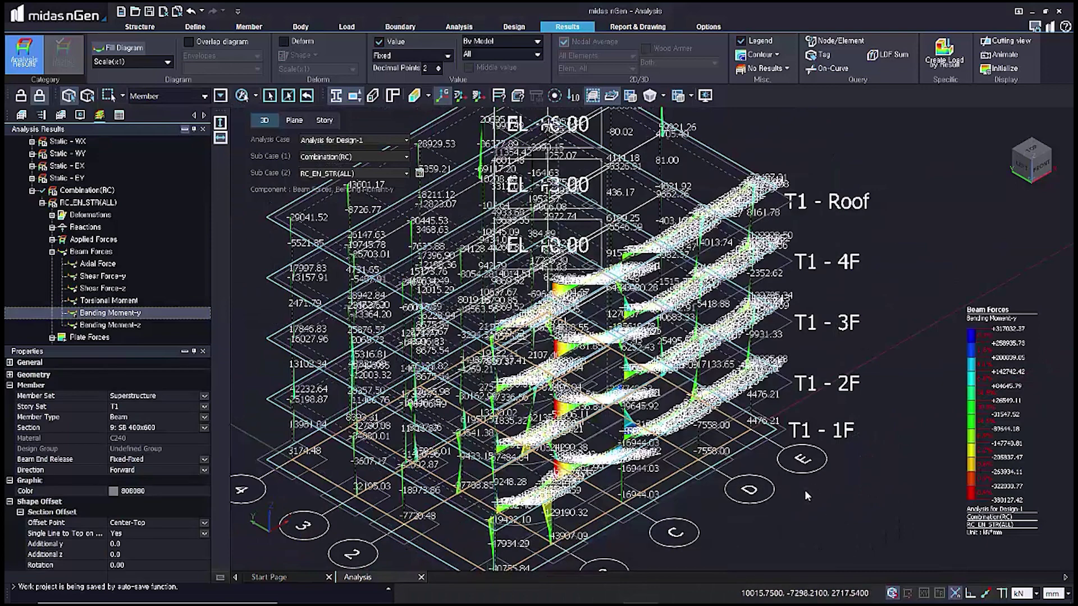
{"action": "right_click", "coordinate": [897, 174]}
{"action": "left_click", "coordinate": [944, 198]}
- View the isolated beams' moment diagrams from the front and limit the displayed values to Min/Max
{"action": "middle_click", "coordinate": [860, 224]}
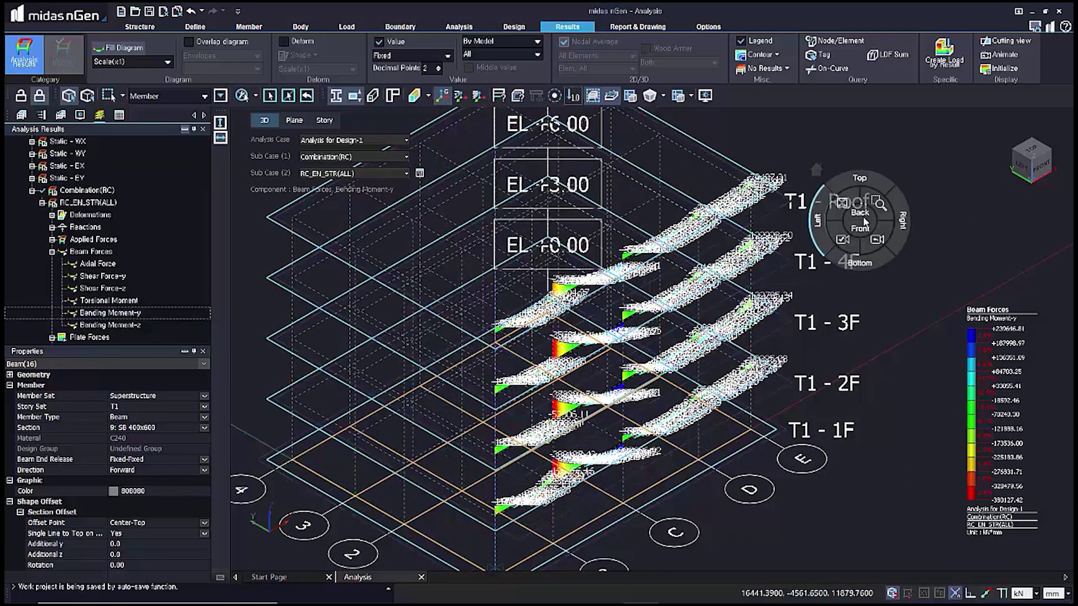
{"action": "left_click", "coordinate": [902, 223]}
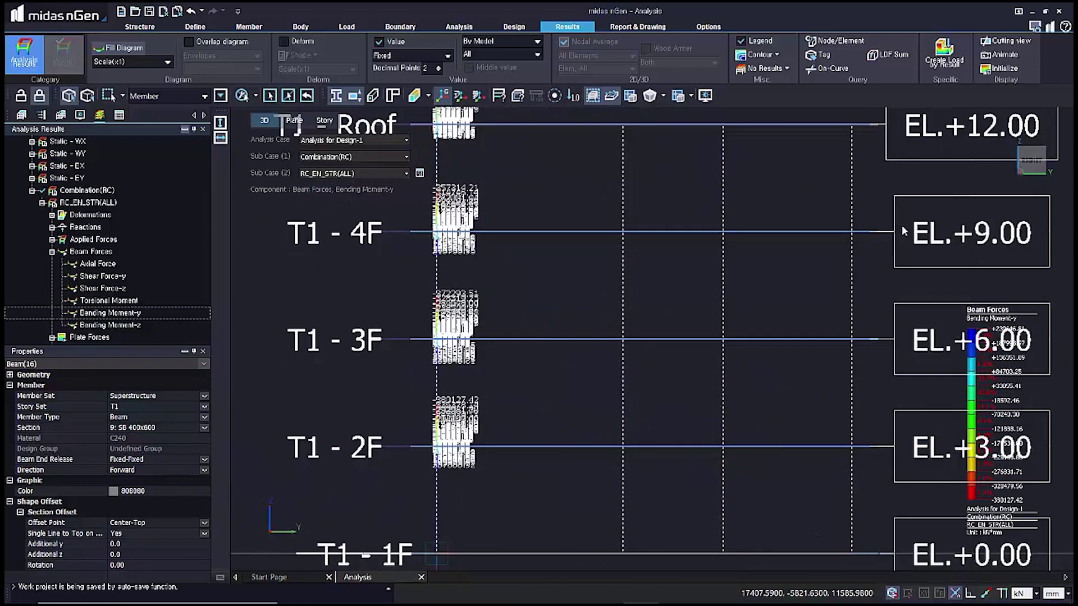
{"action": "middle_click", "coordinate": [818, 271]}
{"action": "scroll", "coordinate": [820, 281], "scroll_direction": "up", "scroll_amount": 2}
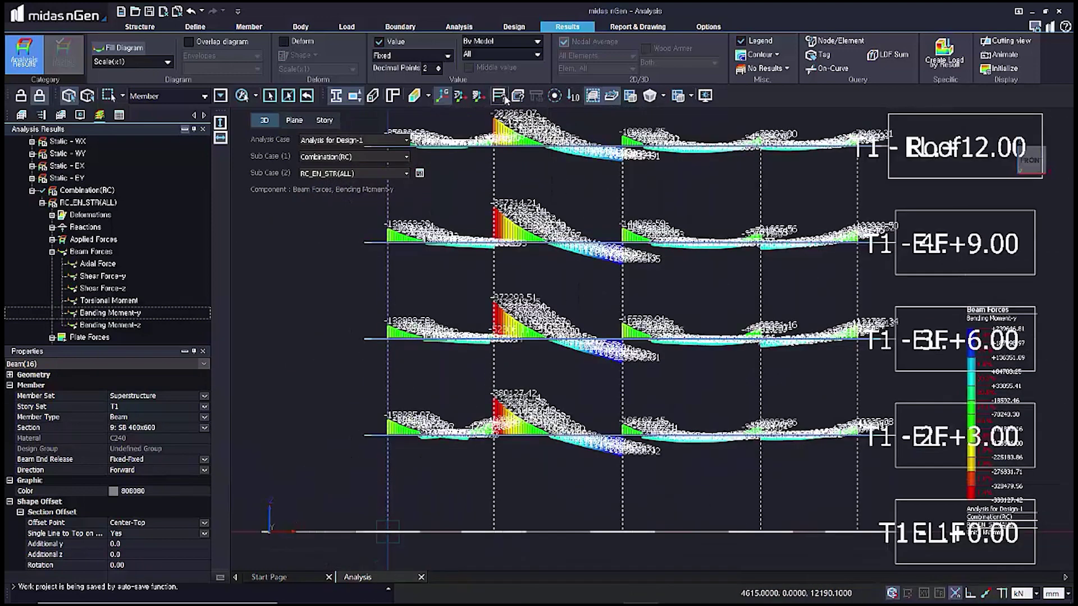
{"action": "left_click", "coordinate": [537, 54]}
{"action": "left_click", "coordinate": [481, 69]}
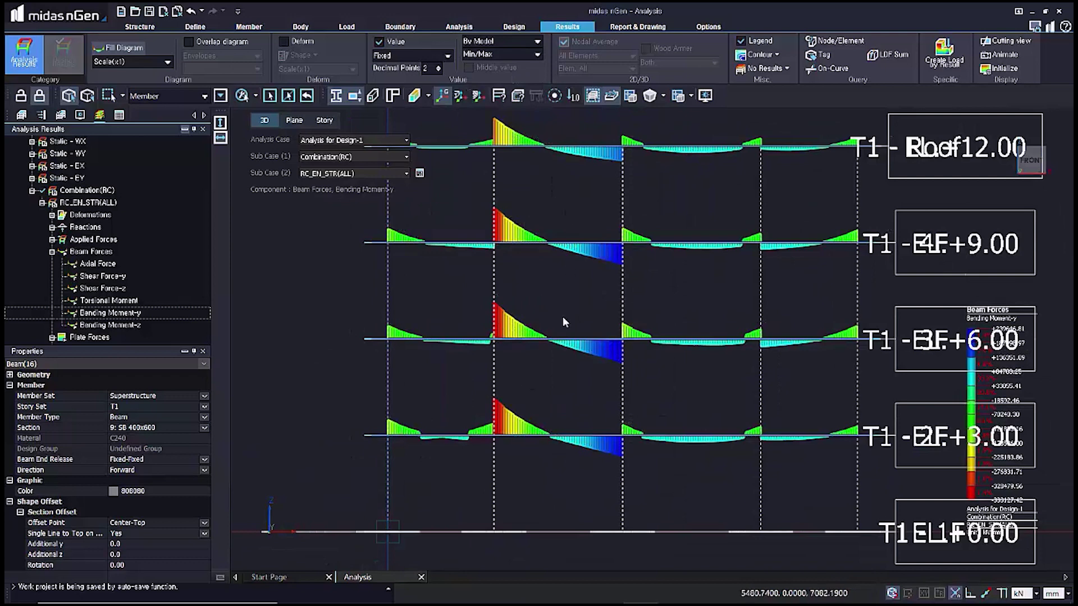
- Set the length unit to m and show the whole building again in isometric view
{"action": "middle_click_drag", "start_coordinate": [562, 314], "coordinate": [563, 347]}
{"action": "left_click", "coordinate": [1055, 594]}
{"action": "left_click", "coordinate": [1043, 559]}
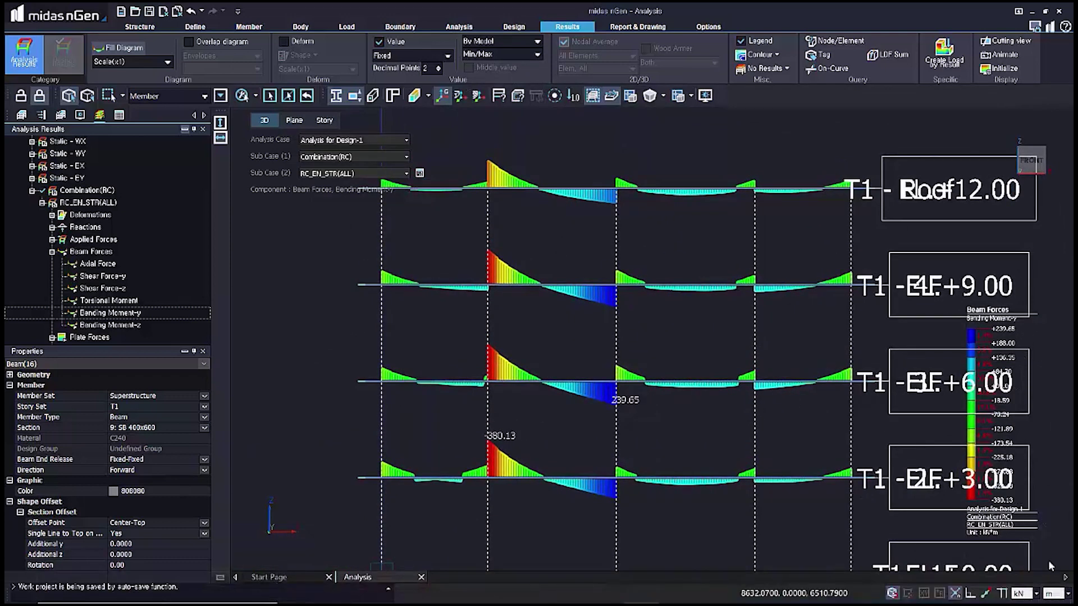
{"action": "right_click_drag", "start_coordinate": [698, 266], "coordinate": [619, 229]}
{"action": "left_click", "coordinate": [498, 191]}
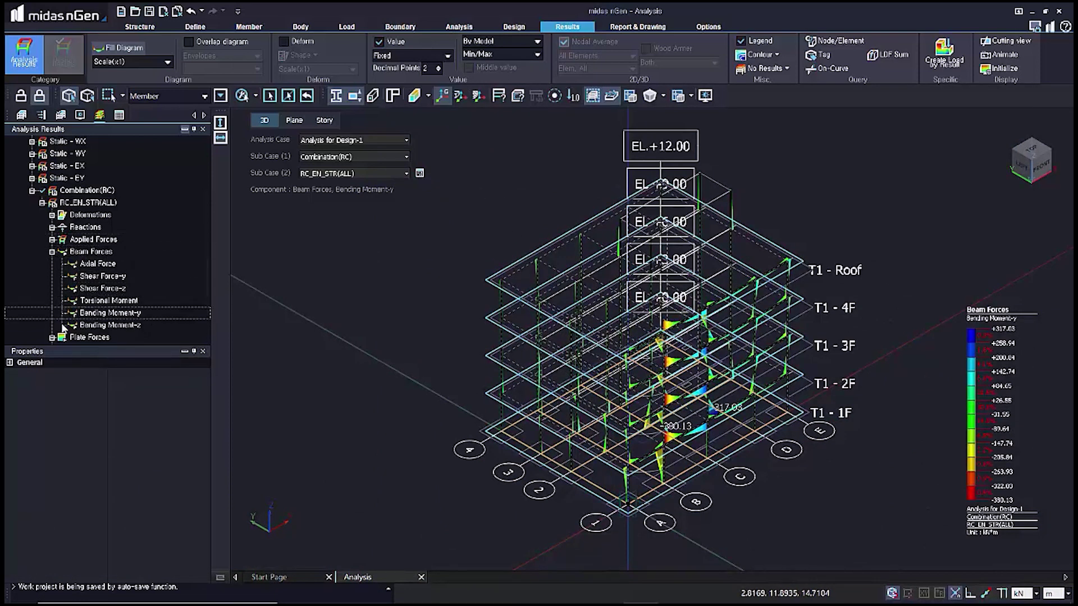
- Display the plate force Bending Moment-x (Mxx) contour for RC_EN_STR(ALL) with Cent. Value Leveling
{"action": "left_click", "coordinate": [53, 337]}
{"action": "left_click", "coordinate": [150, 206]}
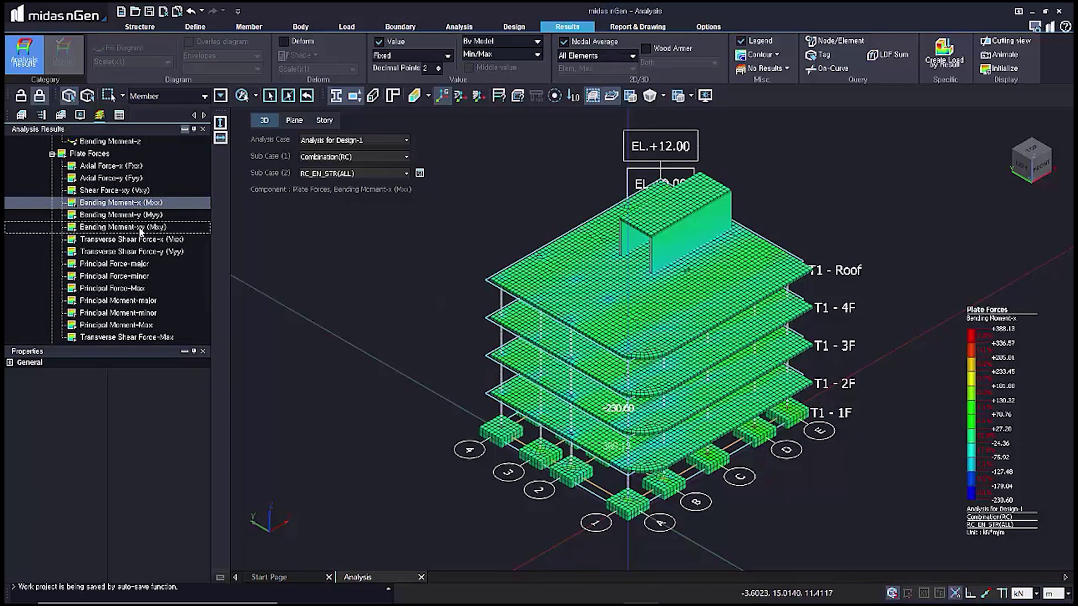
{"action": "left_click", "coordinate": [779, 55]}
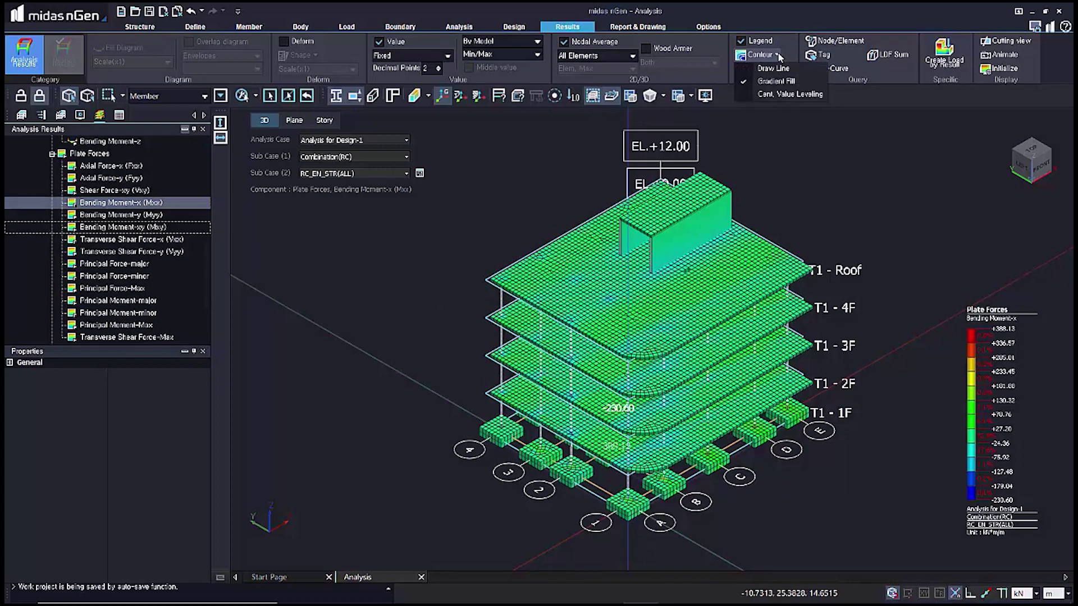
{"action": "left_click", "coordinate": [783, 94]}
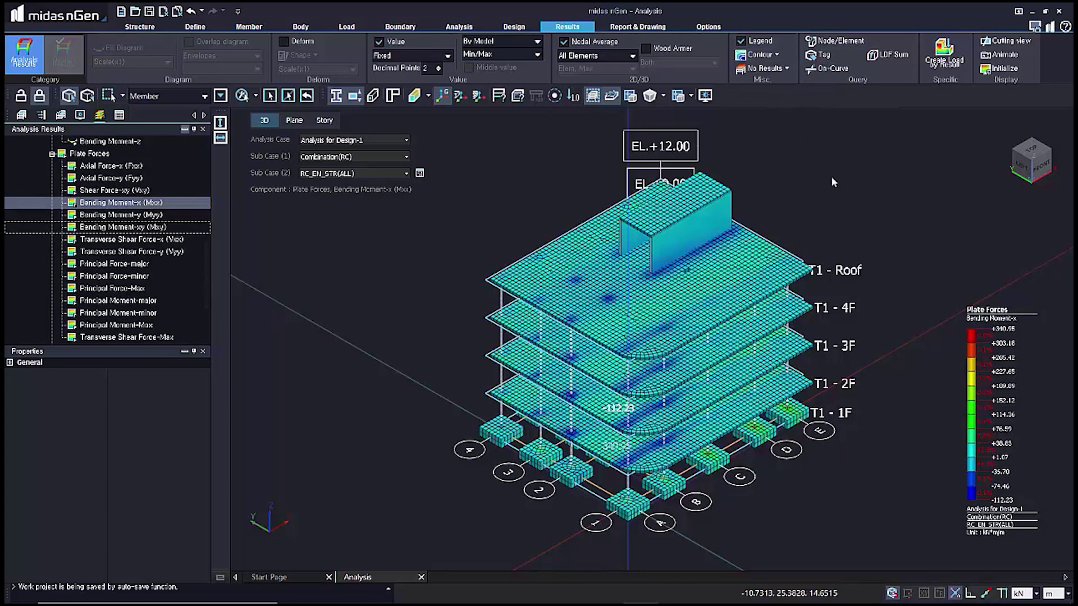
- Show the Bending Moment-x plate results of story T1 : 2F only, viewed from the top
{"action": "left_click", "coordinate": [325, 120]}
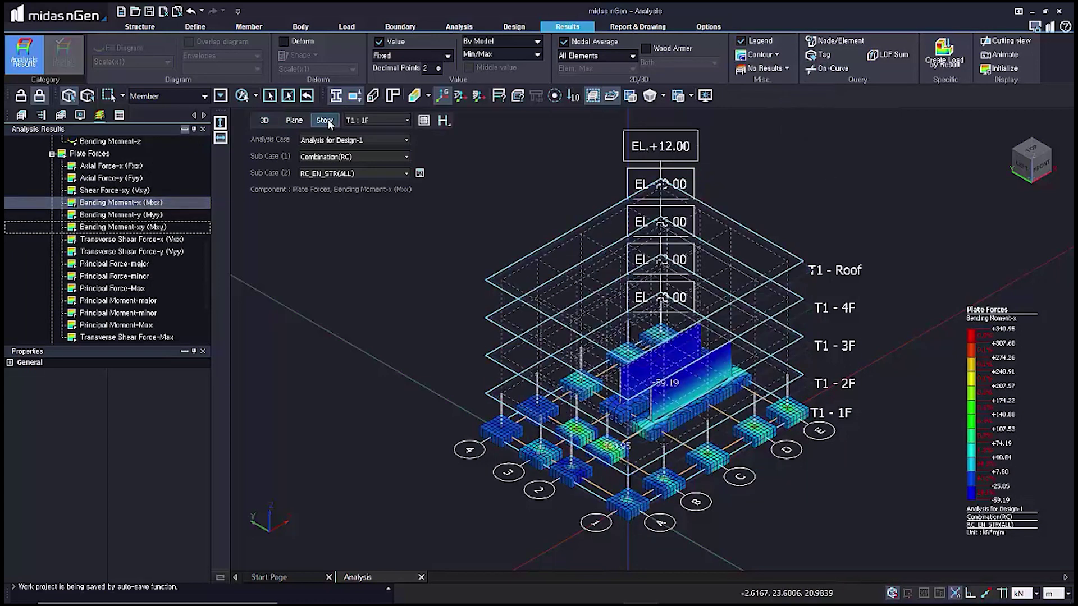
{"action": "left_click", "coordinate": [372, 120]}
{"action": "left_click", "coordinate": [378, 144]}
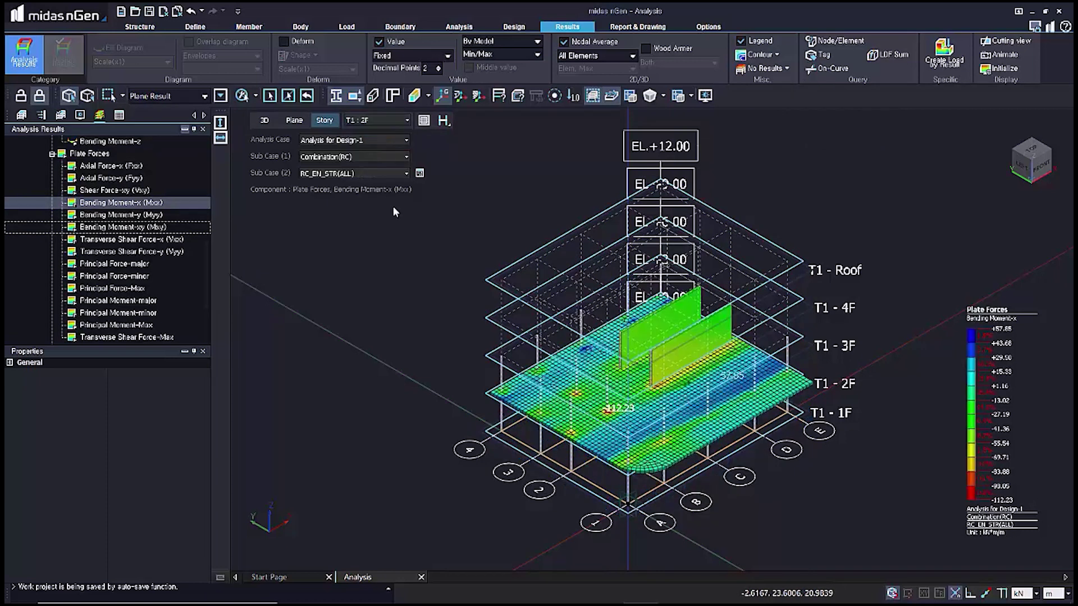
{"action": "right_click", "coordinate": [423, 261]}
{"action": "left_click", "coordinate": [437, 223]}
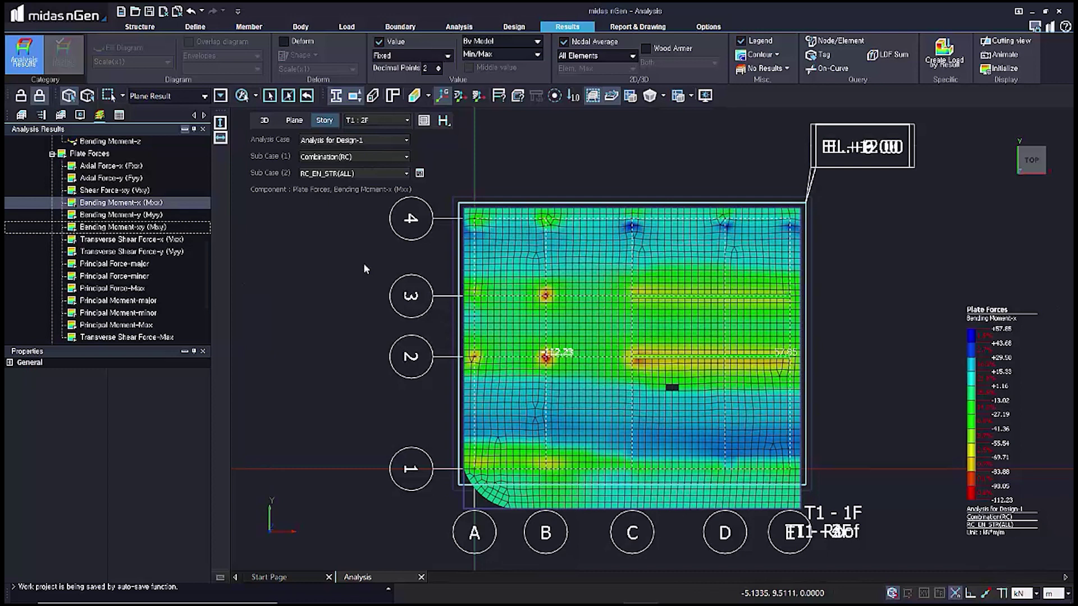
- Display the Bending Moment-y (Myy), Transverse Shear Force-x (Vxx) and Transverse Shear Force-y (Vyy) contours for story 2F
{"action": "left_click", "coordinate": [177, 215]}
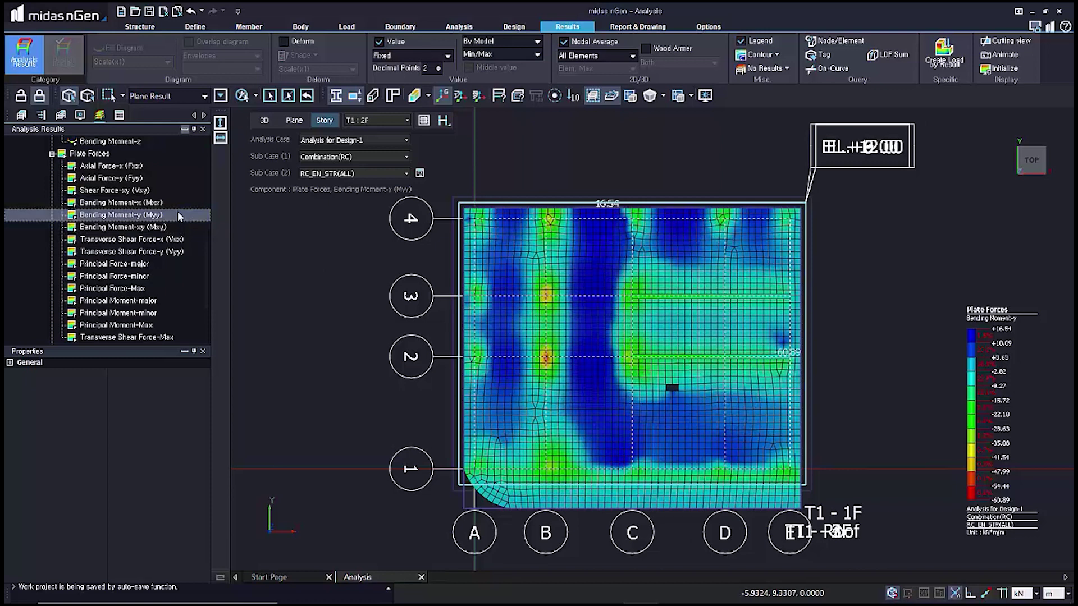
{"action": "left_click", "coordinate": [176, 240]}
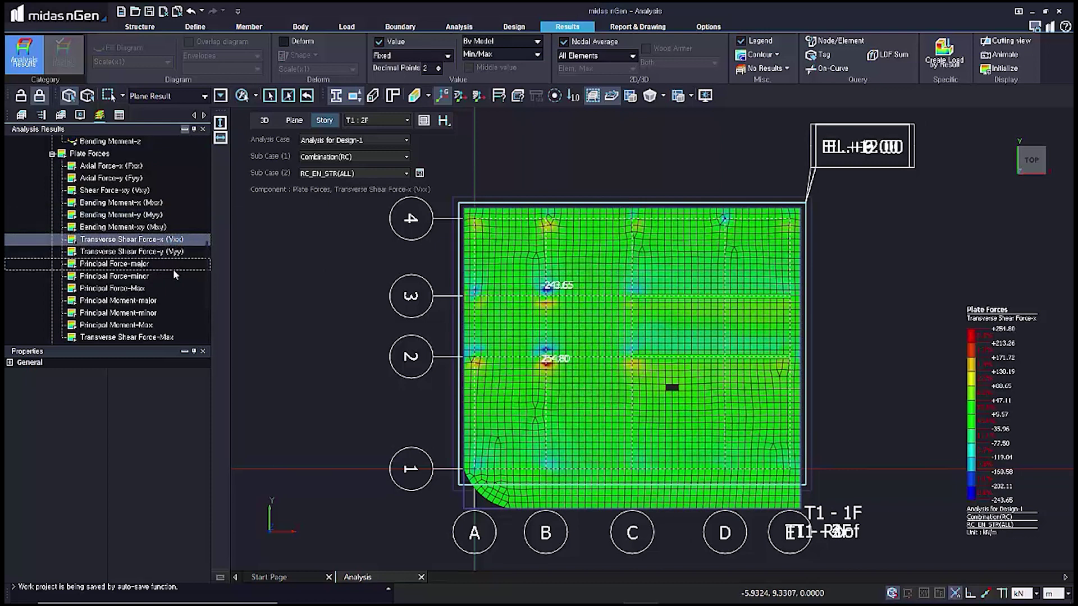
{"action": "left_click", "coordinate": [175, 253]}
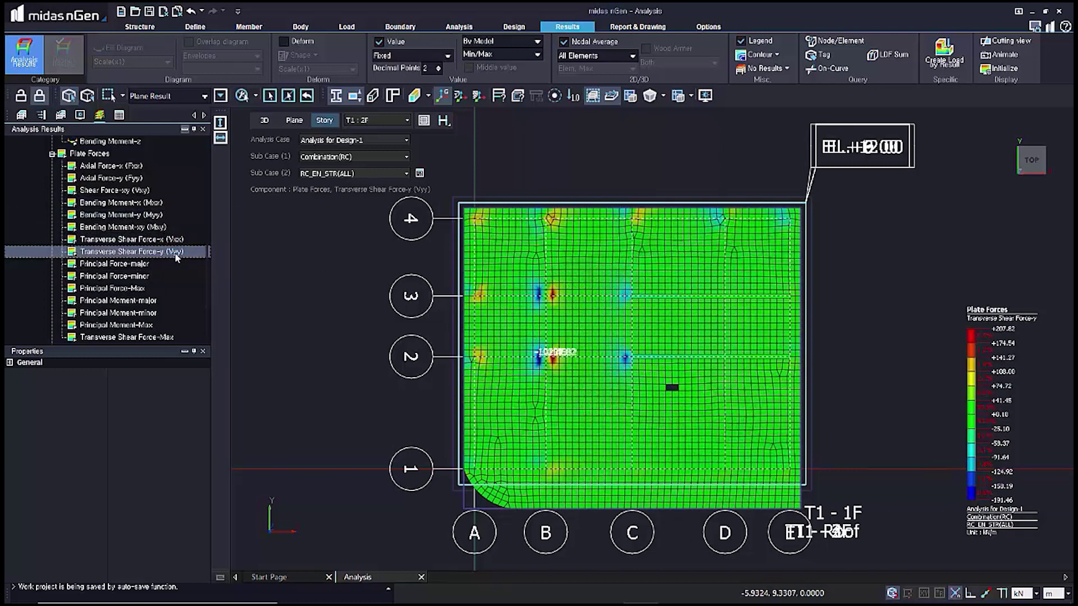
- Return from the 2F story to the whole 3D model and collapse the beam and plate force results
{"action": "left_click", "coordinate": [262, 122]}
{"action": "left_click", "coordinate": [52, 154]}
{"action": "left_click", "coordinate": [52, 178]}
{"action": "left_click", "coordinate": [114, 265]}
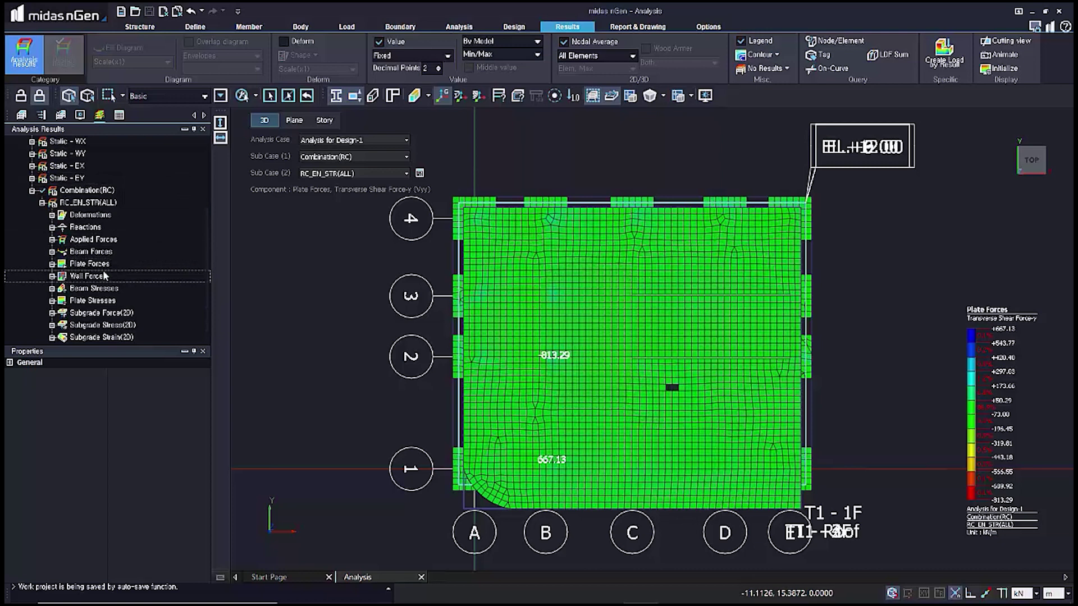
- Leave the result display for the analysis model and show the building in isometric view
{"action": "left_click", "coordinate": [41, 114]}
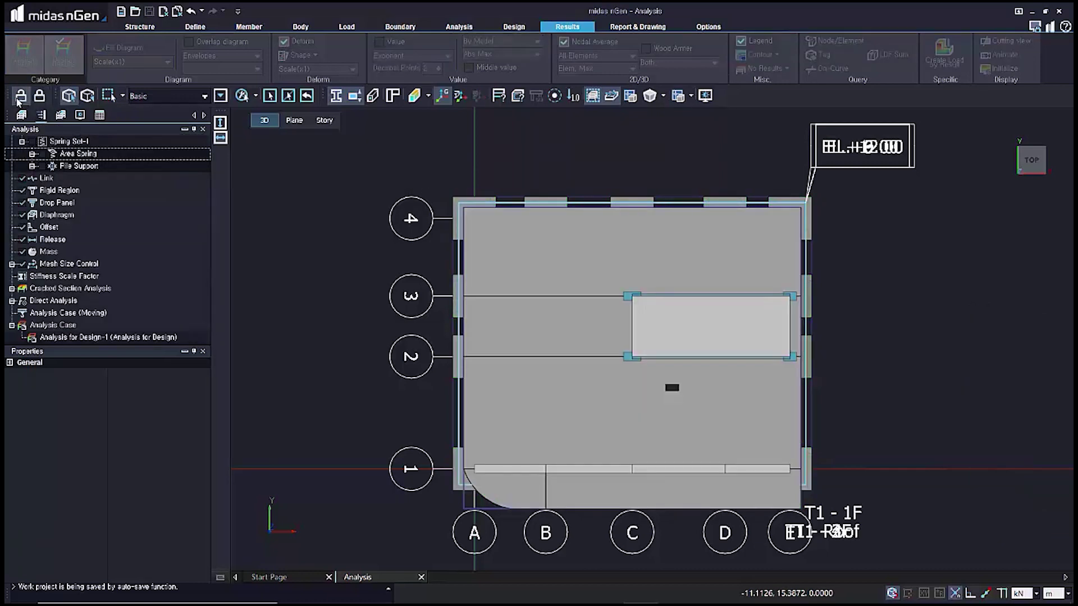
{"action": "right_click", "coordinate": [332, 197]}
{"action": "left_click", "coordinate": [289, 151]}
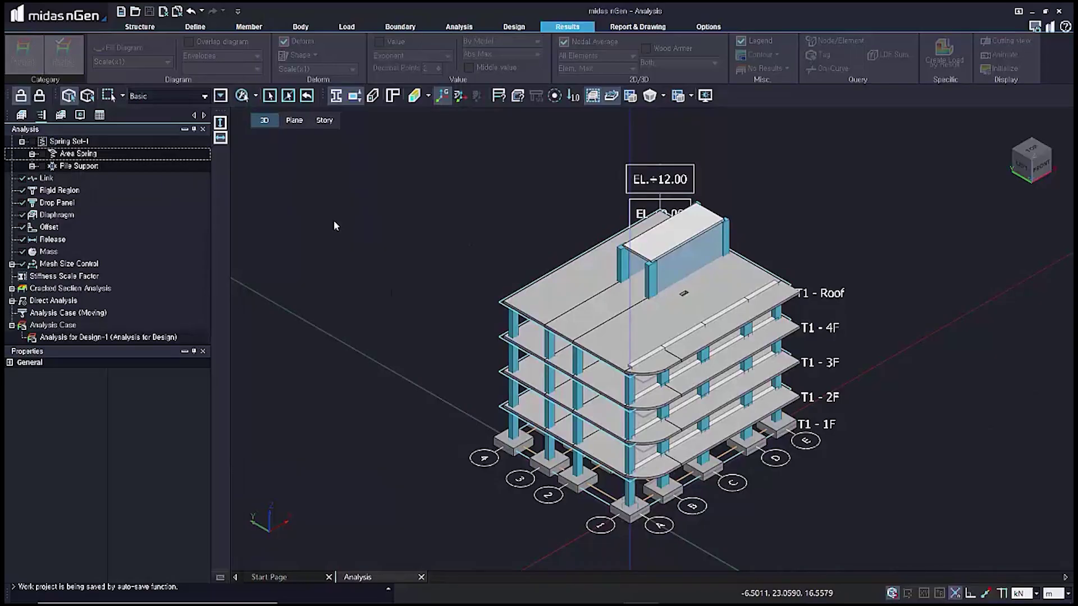
- Review the ACI 318M-14 strength load combinations defined for the RC design
{"action": "left_click", "coordinate": [512, 28]}
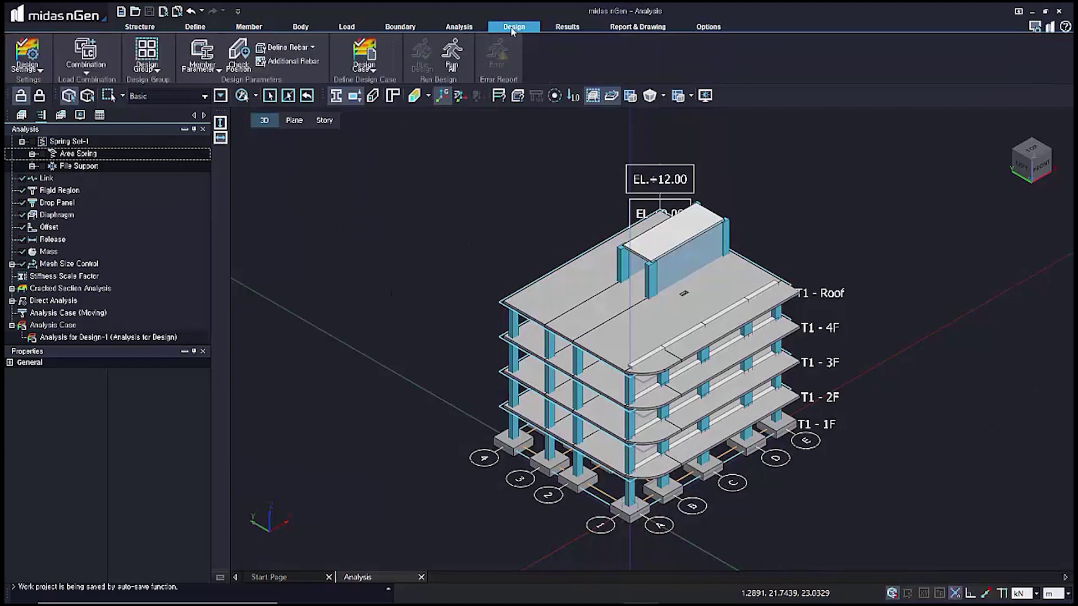
{"action": "left_click", "coordinate": [86, 72]}
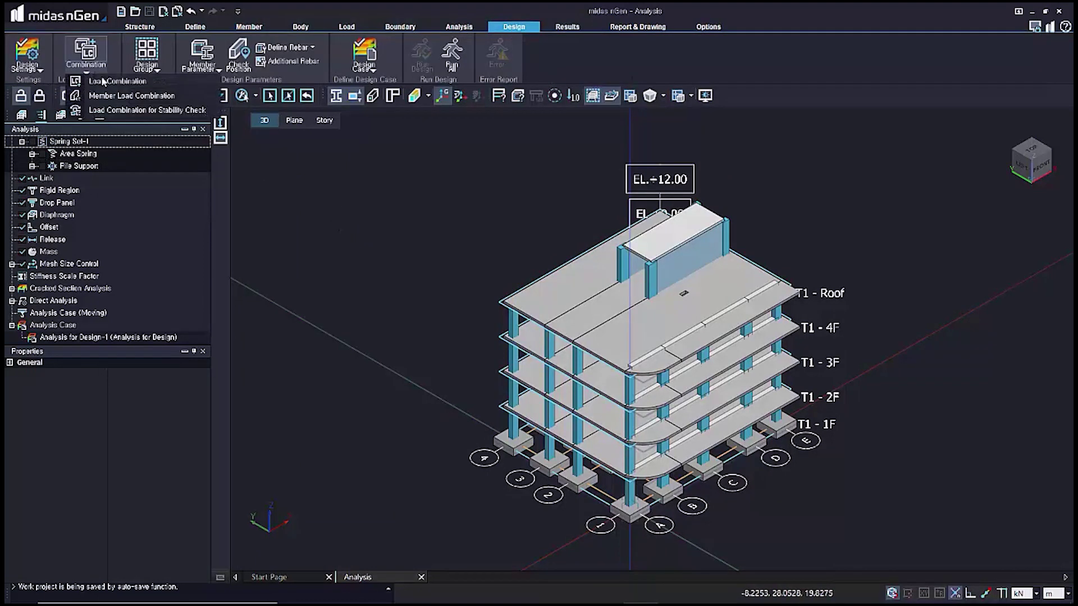
{"action": "left_click", "coordinate": [140, 72]}
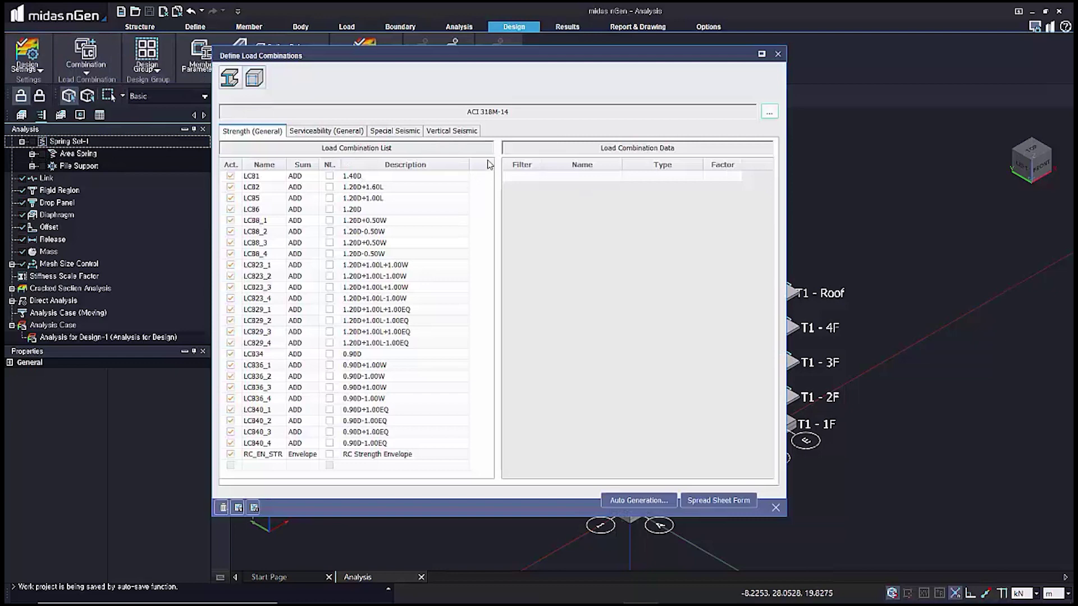
{"action": "left_click", "coordinate": [313, 131]}
{"action": "left_click", "coordinate": [256, 81]}
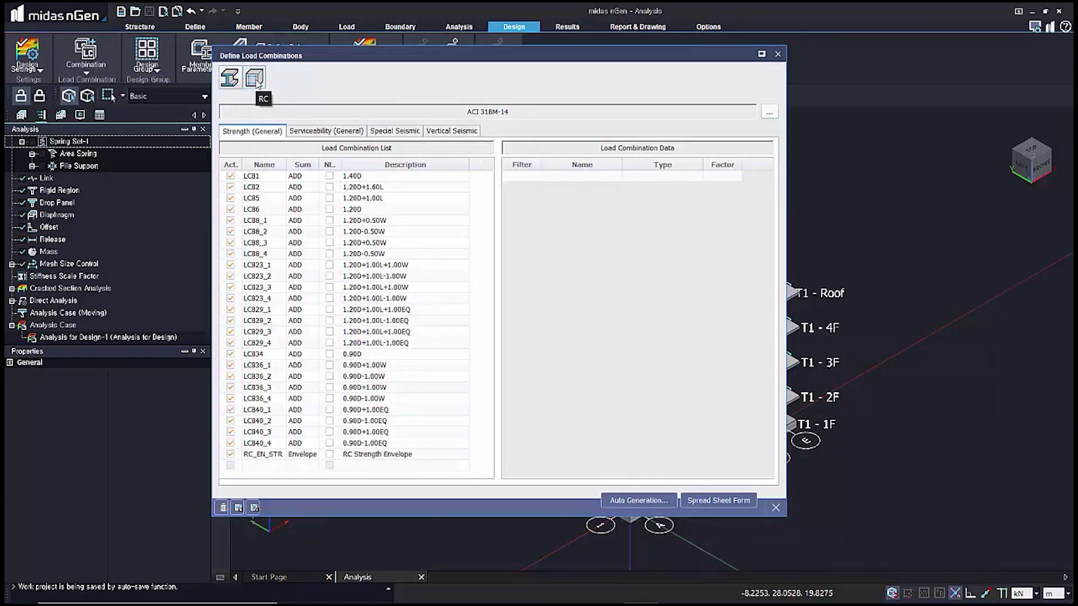
{"action": "left_click", "coordinate": [777, 54]}
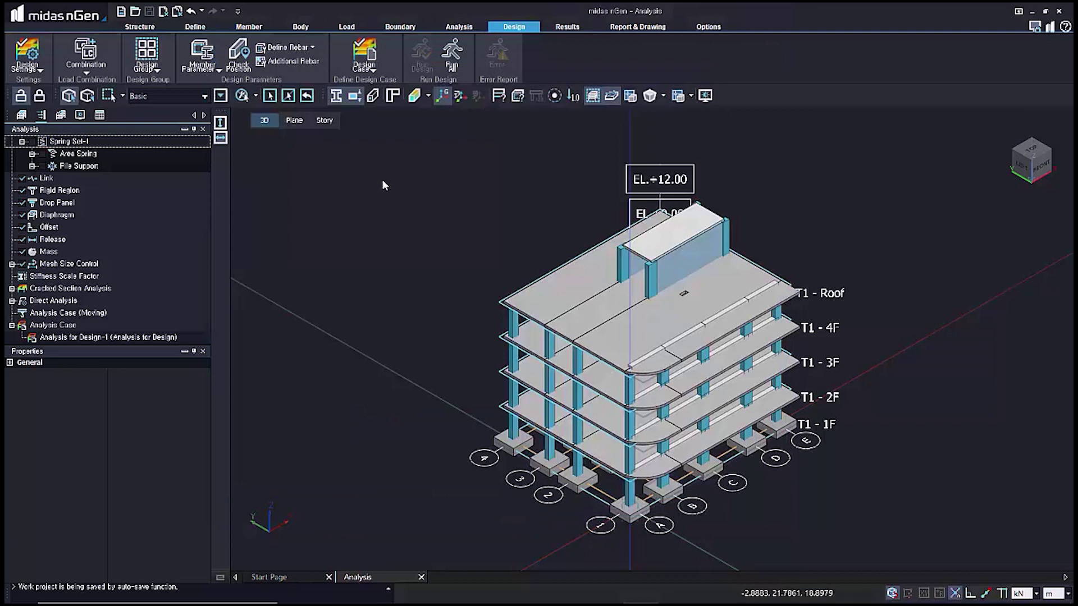
- Auto-generate the design groups for all members with level of detail LOD1 and Auto-Group by Set (Only Story)
{"action": "left_click", "coordinate": [156, 69]}
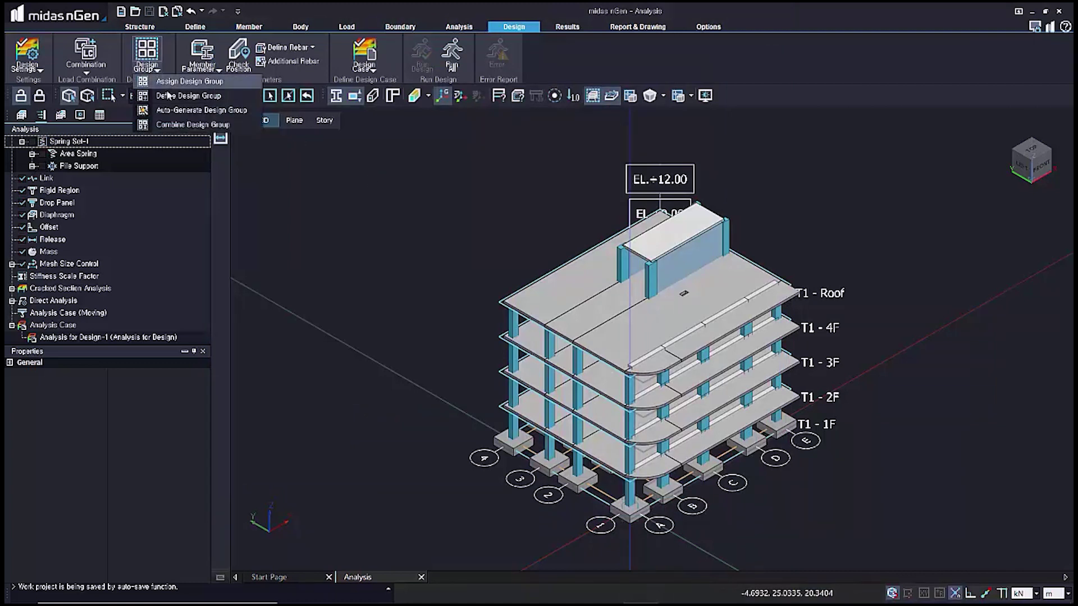
{"action": "left_click", "coordinate": [171, 81]}
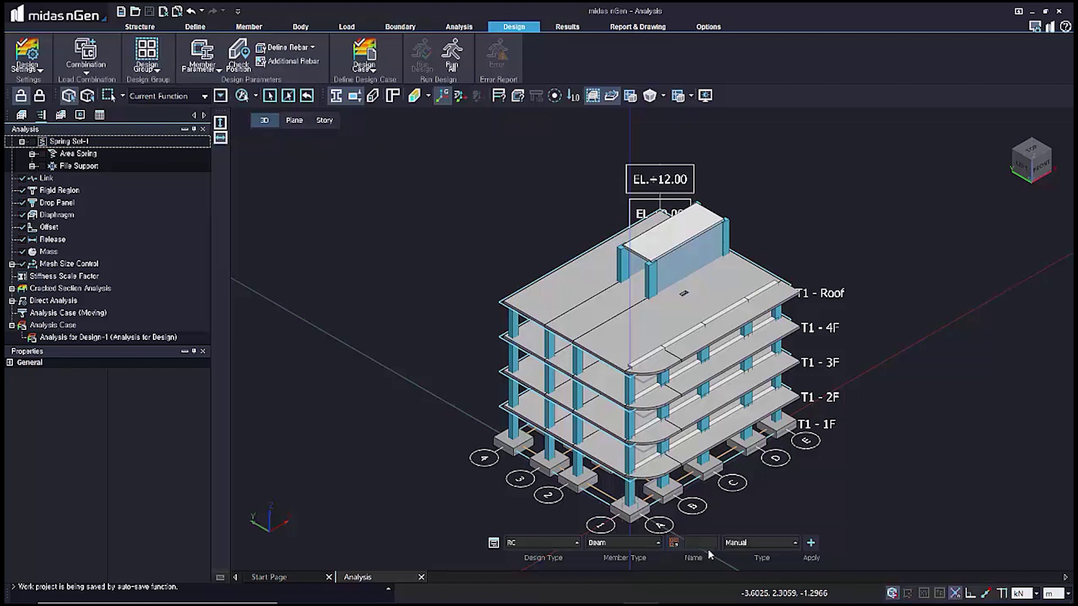
{"action": "left_click", "coordinate": [150, 70]}
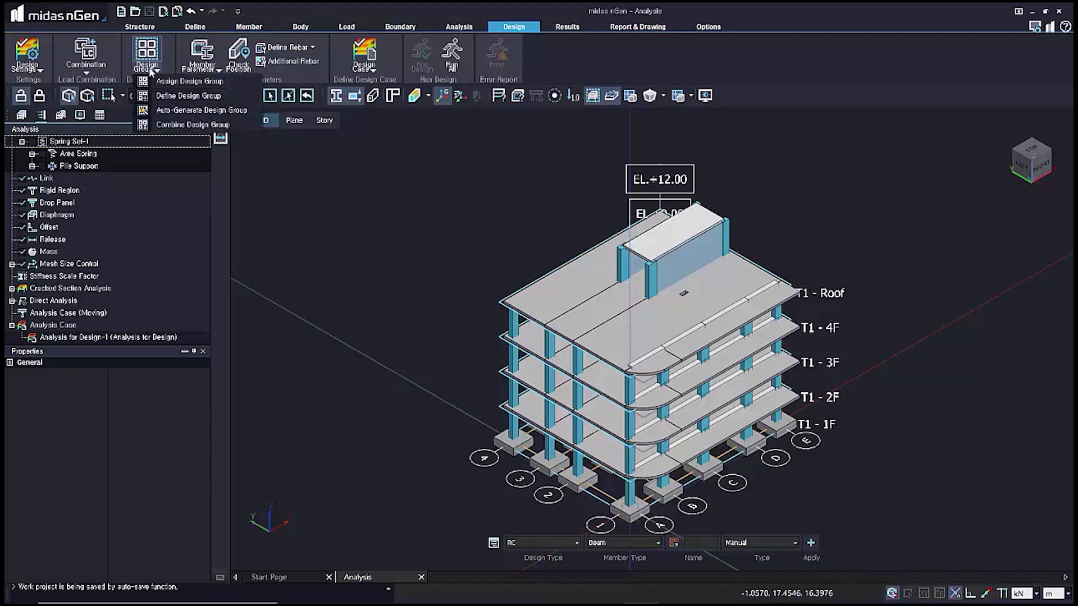
{"action": "left_click", "coordinate": [157, 109]}
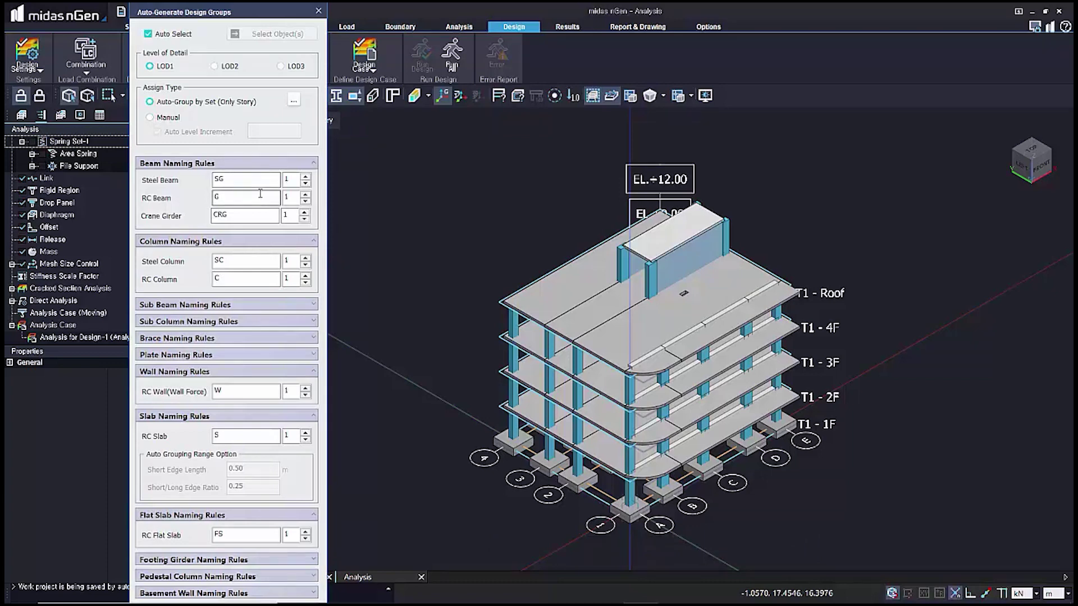
{"action": "left_click", "coordinate": [301, 167]}
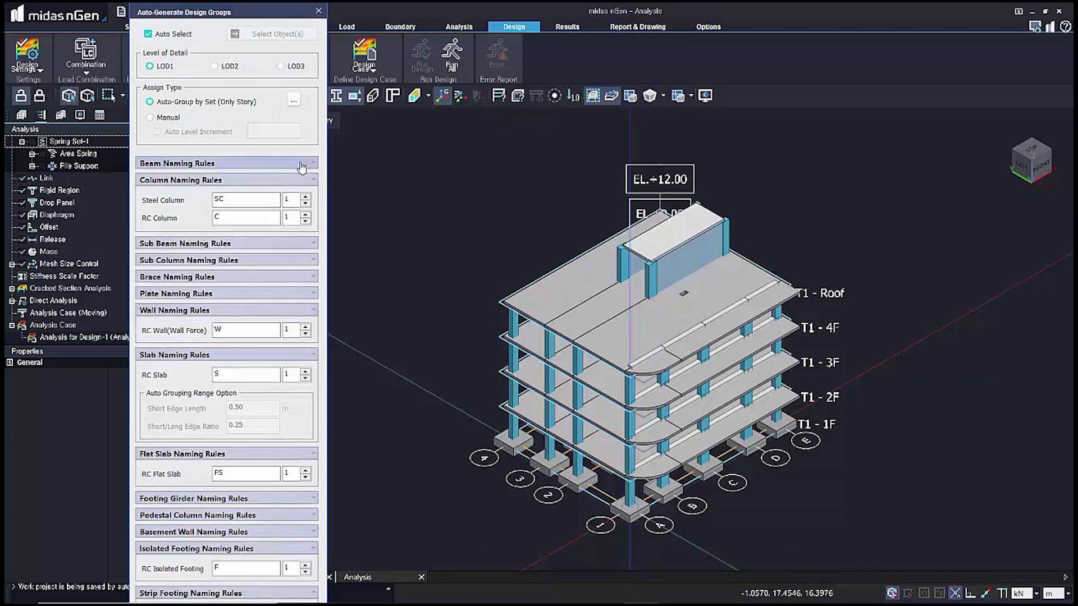
{"action": "left_click", "coordinate": [293, 179]}
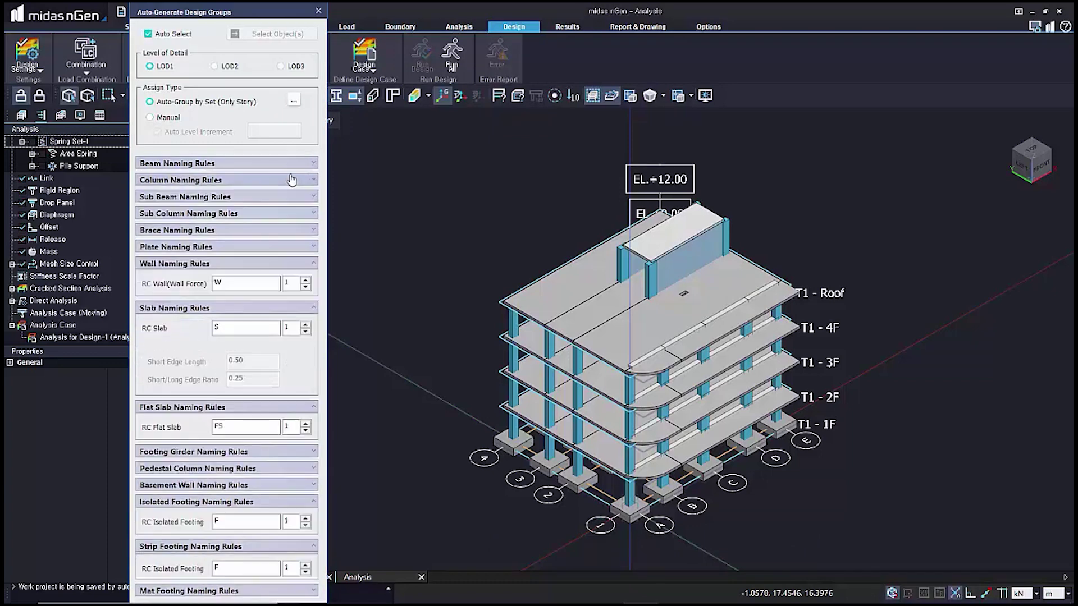
{"action": "left_click", "coordinate": [301, 310]}
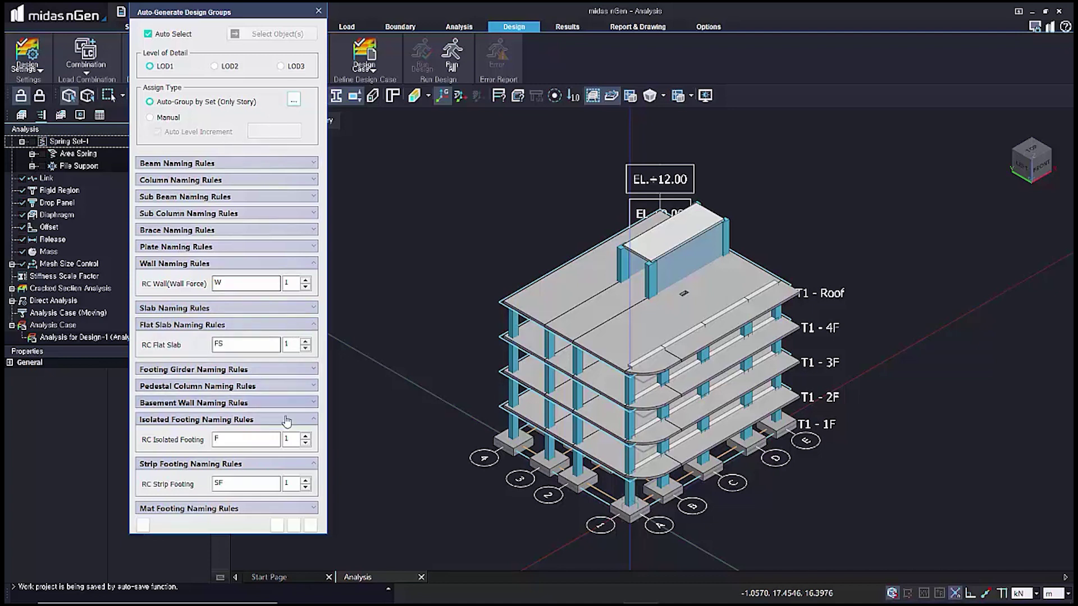
{"action": "left_click", "coordinate": [277, 525]}
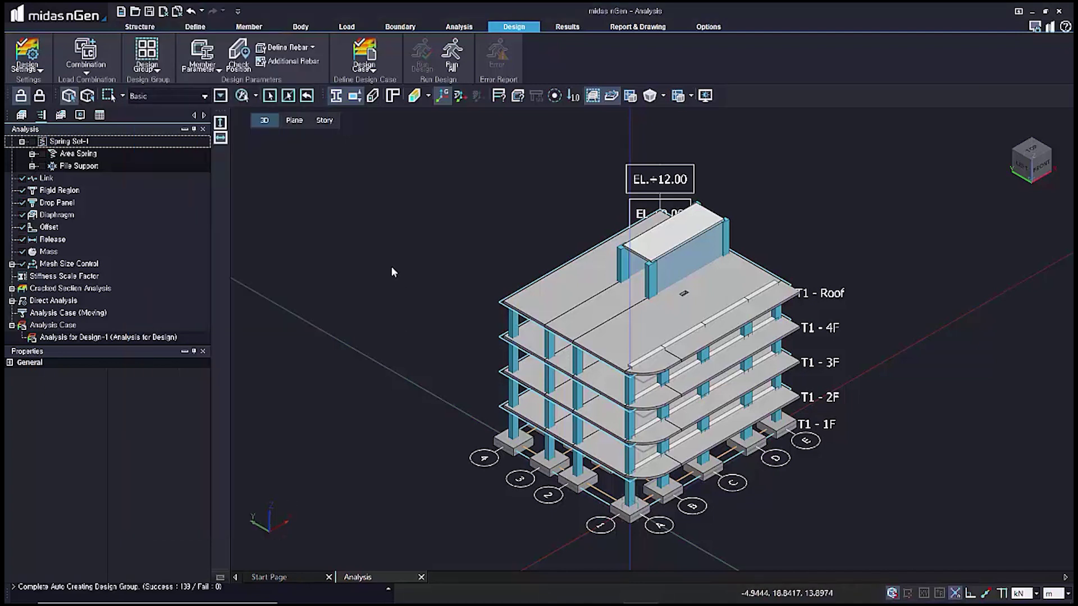
- Display the RC design group names on the model and switch to the plan view of story T1 : 2F
{"action": "right_click", "coordinate": [390, 263]}
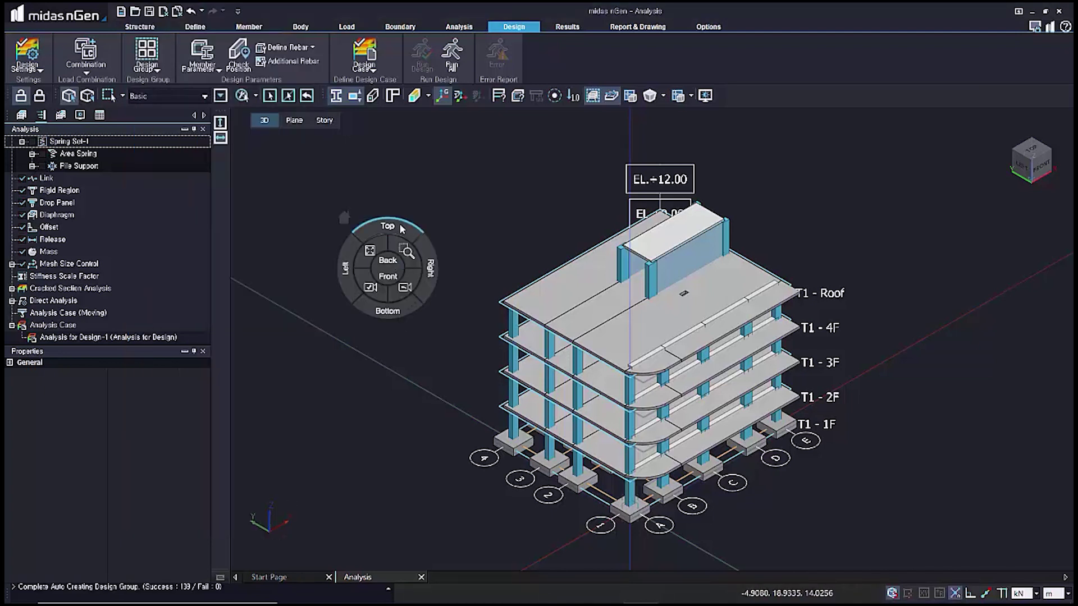
{"action": "left_click", "coordinate": [61, 115]}
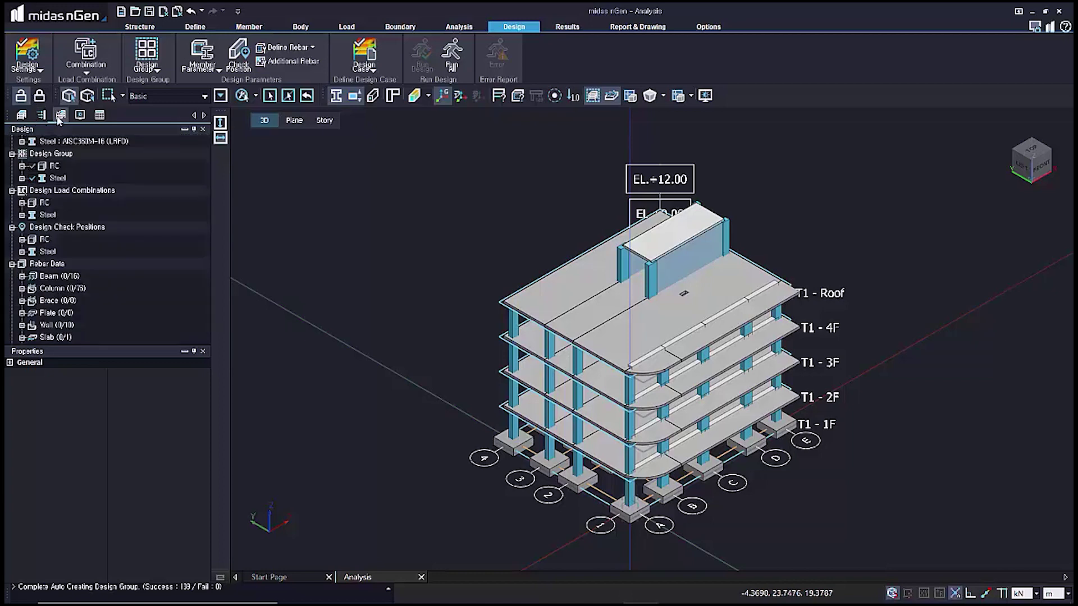
{"action": "left_click", "coordinate": [34, 169]}
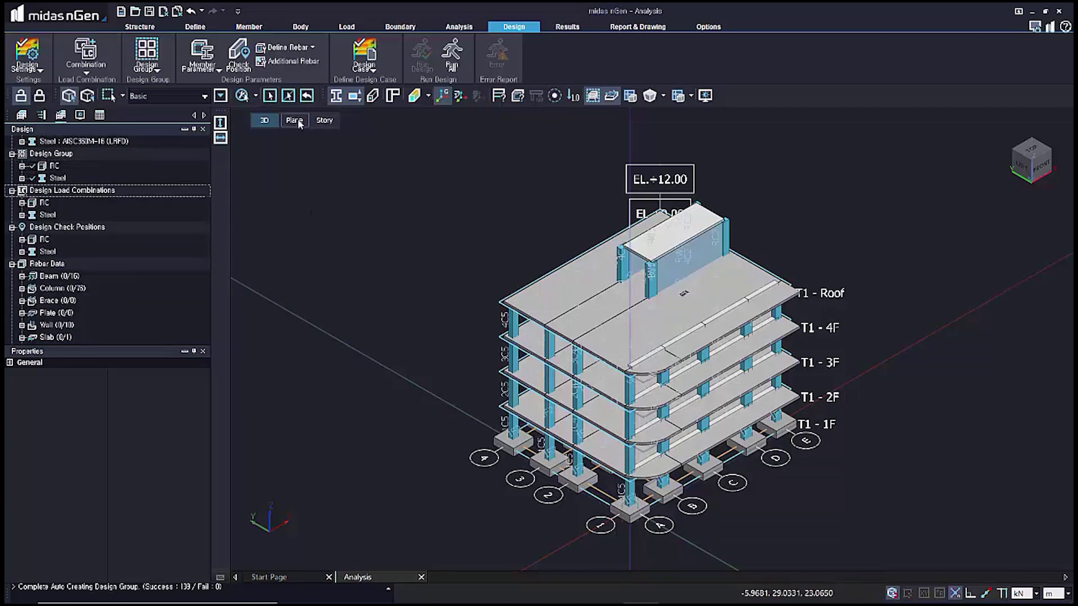
{"action": "left_click", "coordinate": [324, 121]}
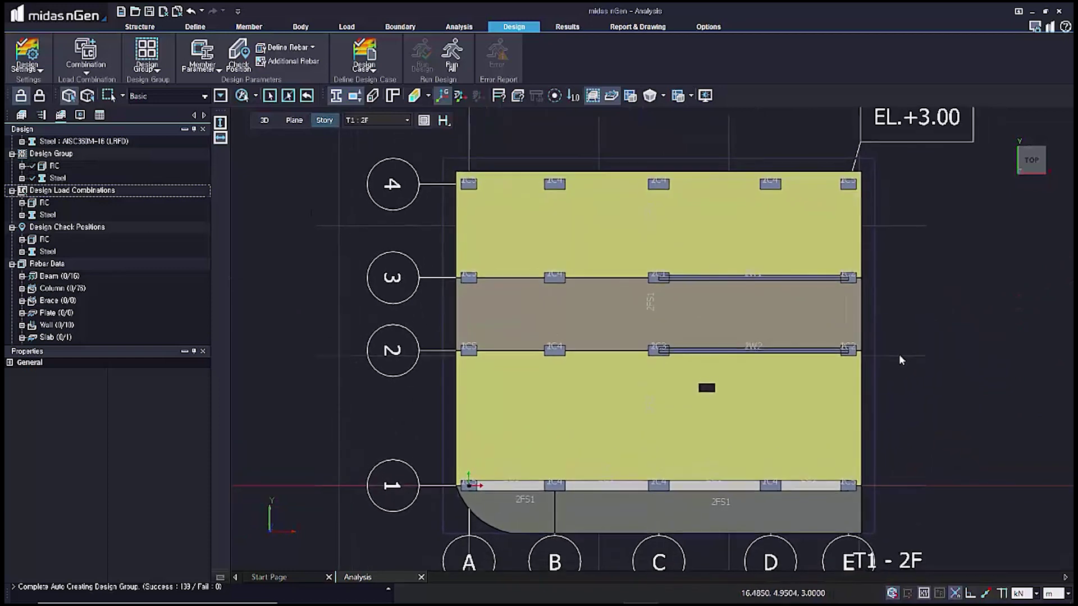
- Turn on transparent display so the design group names of the 2F columns, walls, beams and slabs can be read
{"action": "scroll", "coordinate": [738, 212], "scroll_direction": "up", "scroll_amount": 3}
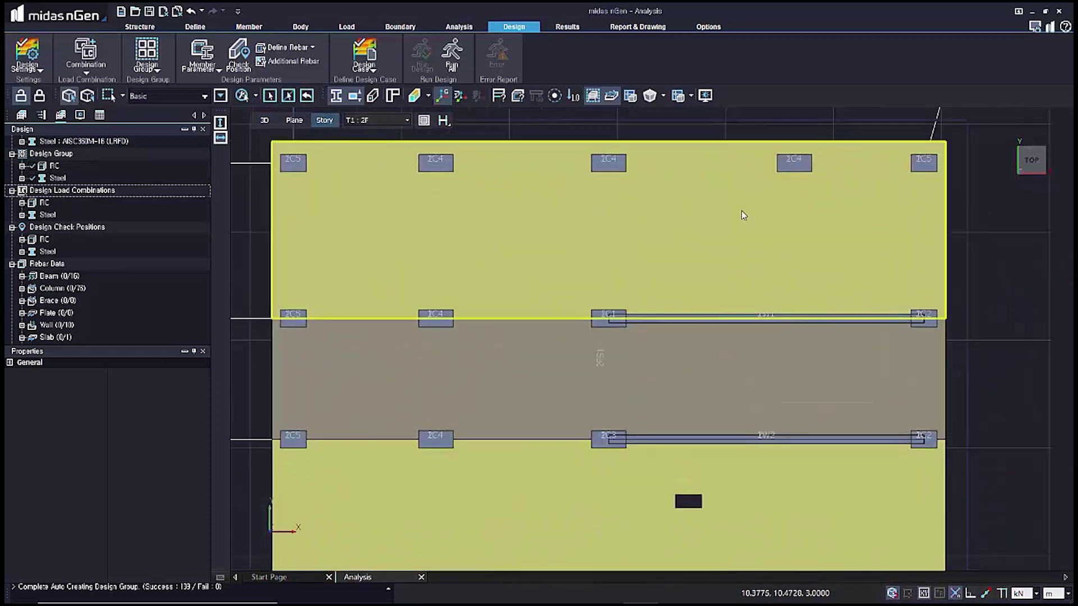
{"action": "left_click", "coordinate": [705, 96]}
{"action": "left_click", "coordinate": [22, 332]}
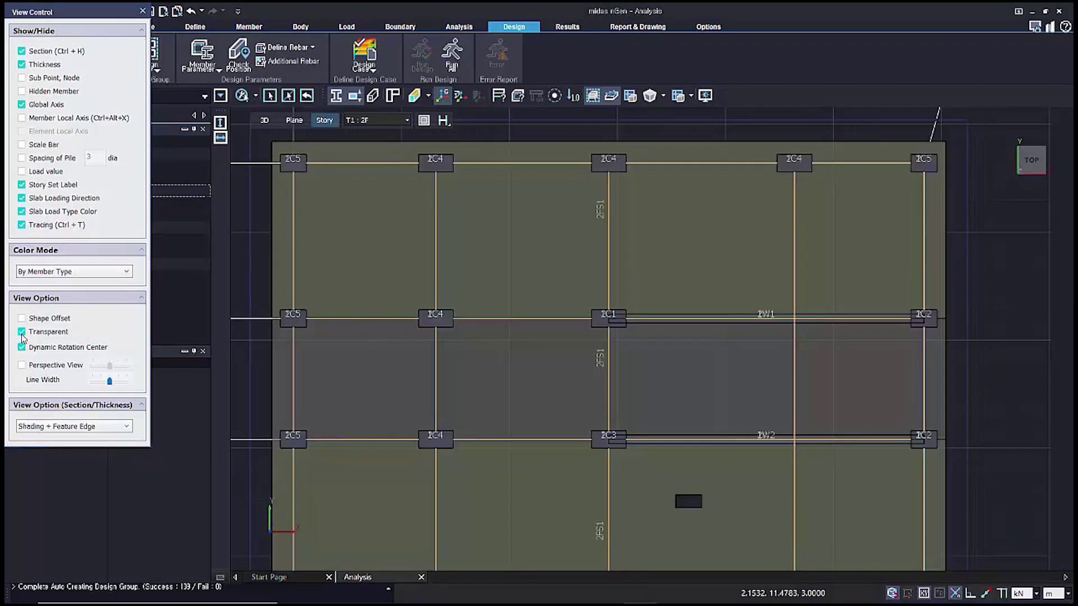
{"action": "left_click", "coordinate": [142, 11]}
{"action": "scroll", "coordinate": [432, 364], "scroll_direction": "down", "scroll_amount": 1}
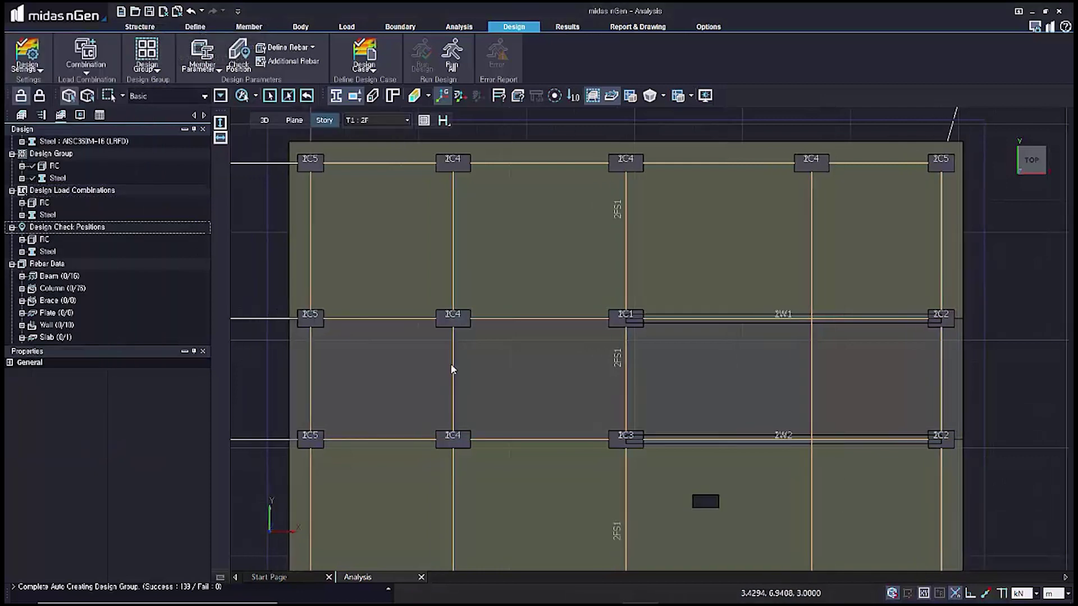
{"action": "scroll", "coordinate": [492, 326], "scroll_direction": "down", "scroll_amount": 4}
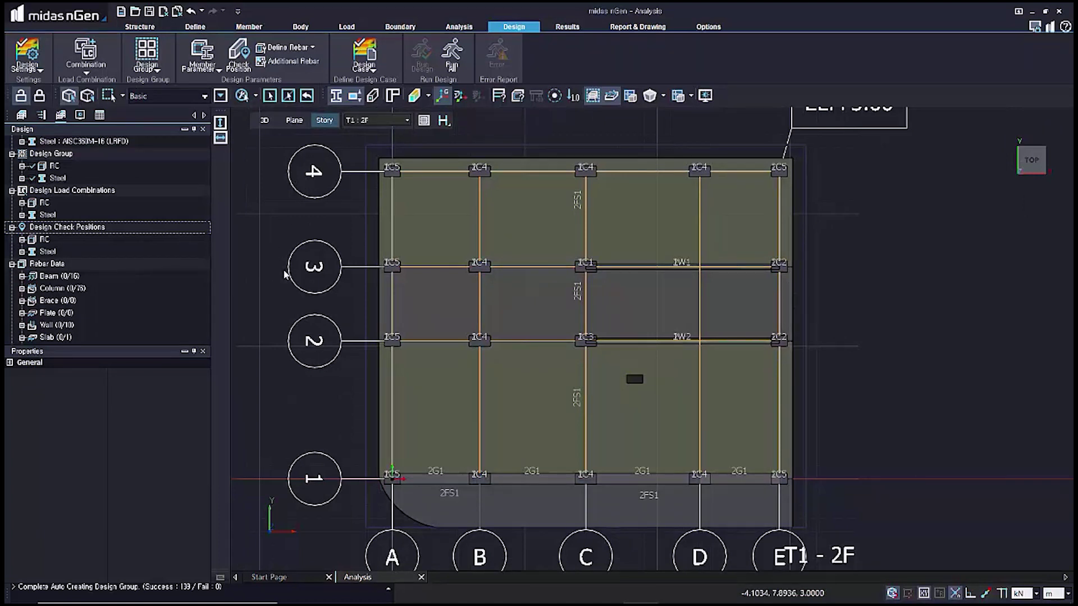
- Assign the RC flat slab between grid lines 2 and 3 on story 2F to the design group 2FS2
{"action": "left_click", "coordinate": [146, 59]}
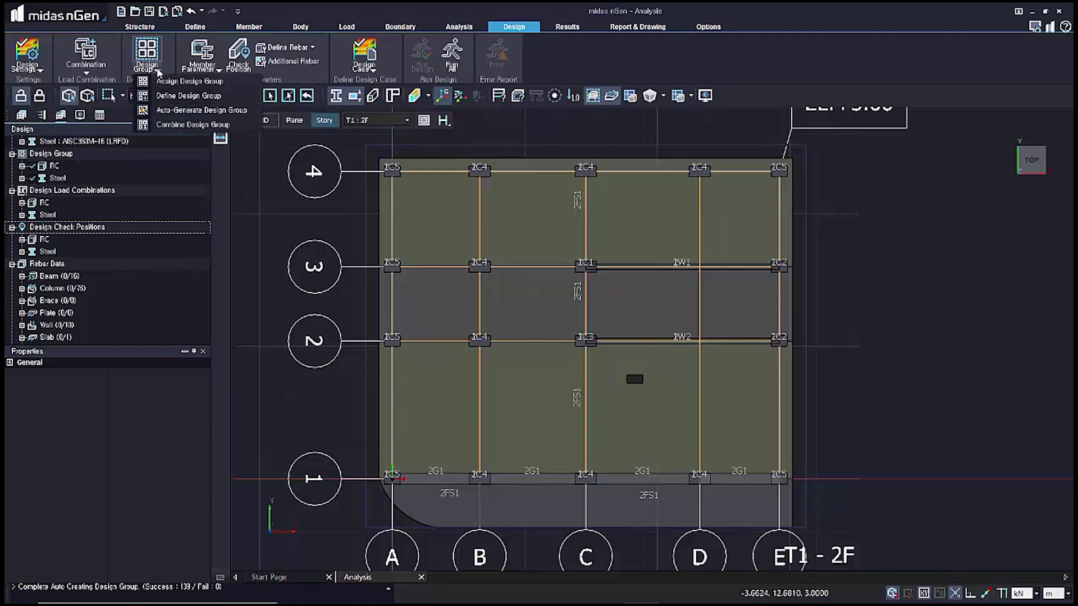
{"action": "left_click", "coordinate": [170, 82]}
{"action": "left_click", "coordinate": [607, 544]}
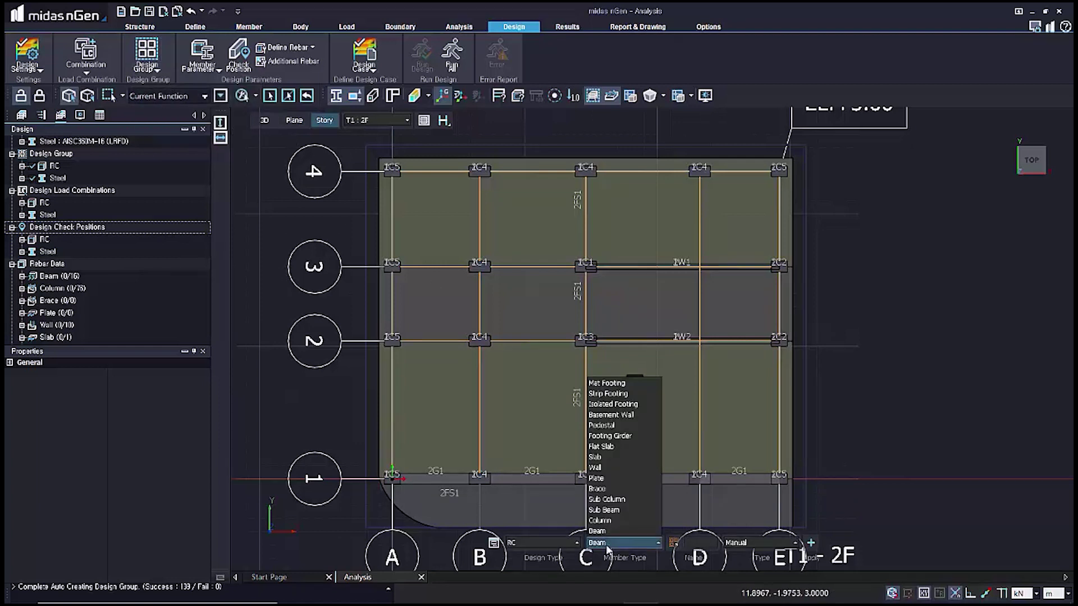
{"action": "left_click", "coordinate": [614, 446]}
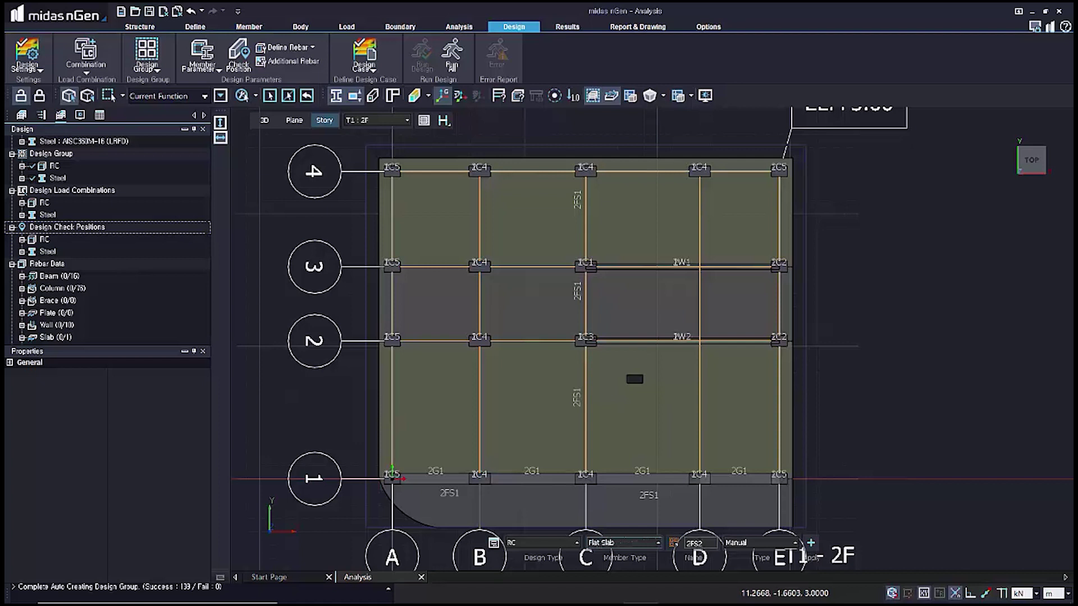
{"action": "left_click", "coordinate": [561, 308]}
{"action": "left_click", "coordinate": [811, 542]}
- Assign the two flat slabs outside grid line 1 on story 2F to the design group 2FS3
{"action": "left_click", "coordinate": [709, 545]}
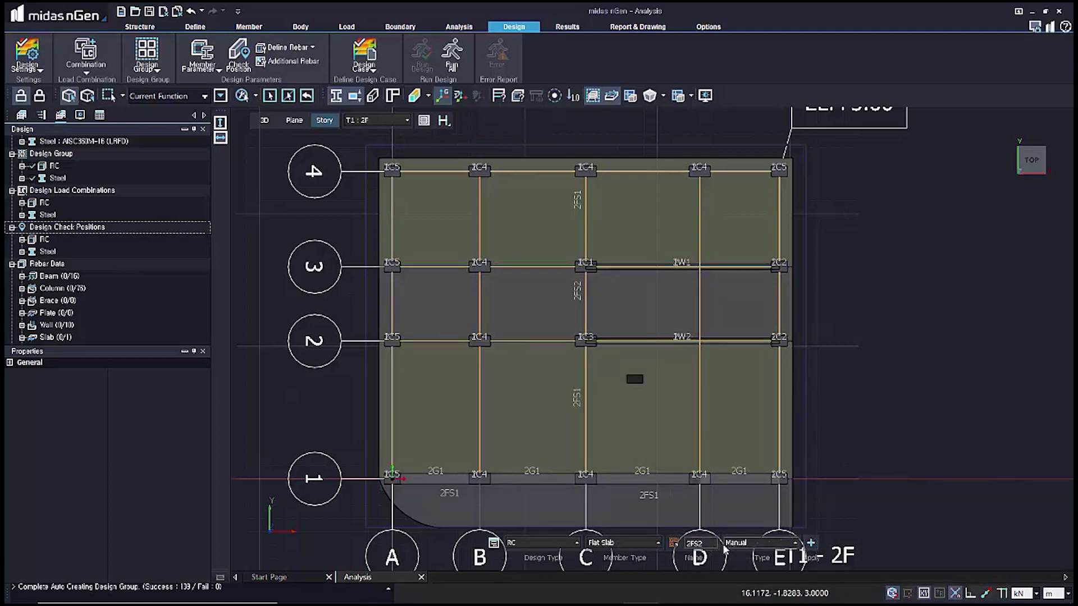
{"action": "type", "text": "3"}
{"action": "left_click", "coordinate": [438, 508]}
{"action": "left_click", "coordinate": [535, 520]}
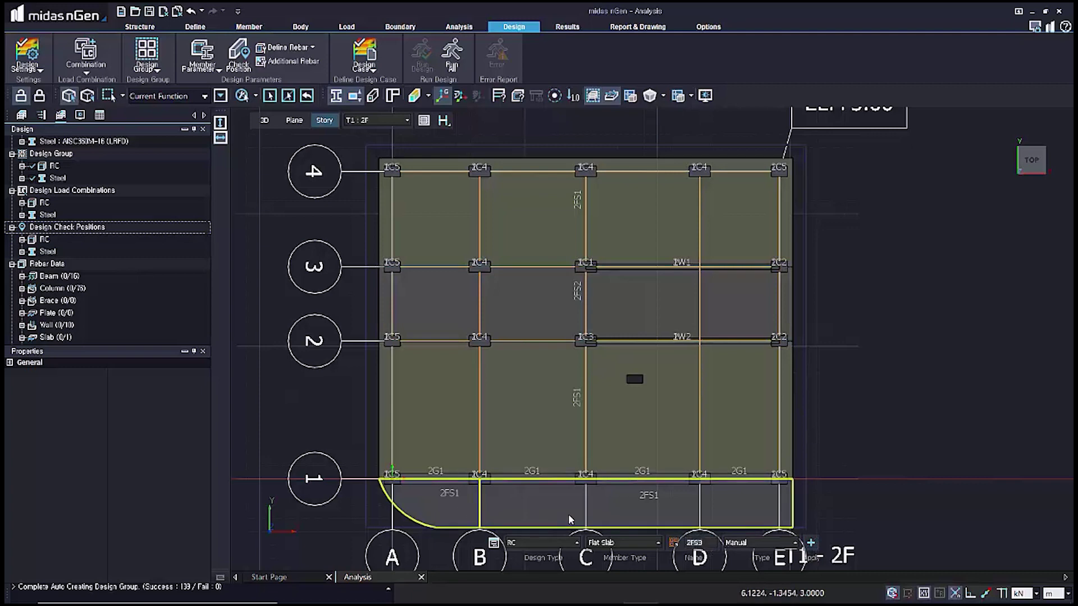
{"action": "left_click", "coordinate": [810, 544]}
- Switch to story T1 : 3F and assign its flat slab between grid lines 2 and 3 to the design group 3FS2
{"action": "left_click", "coordinate": [406, 120]}
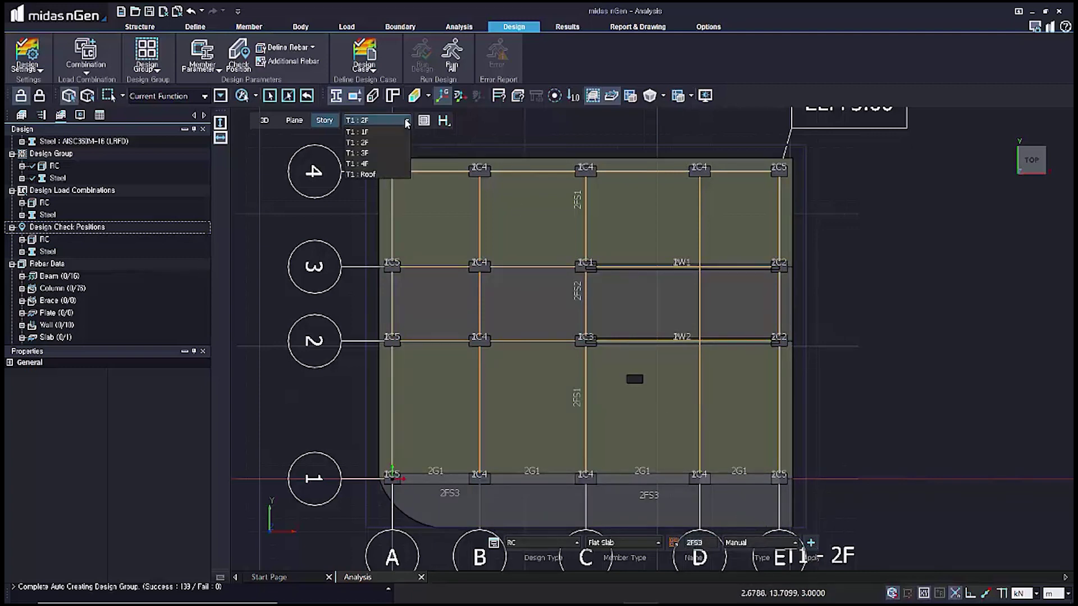
{"action": "left_click", "coordinate": [393, 153]}
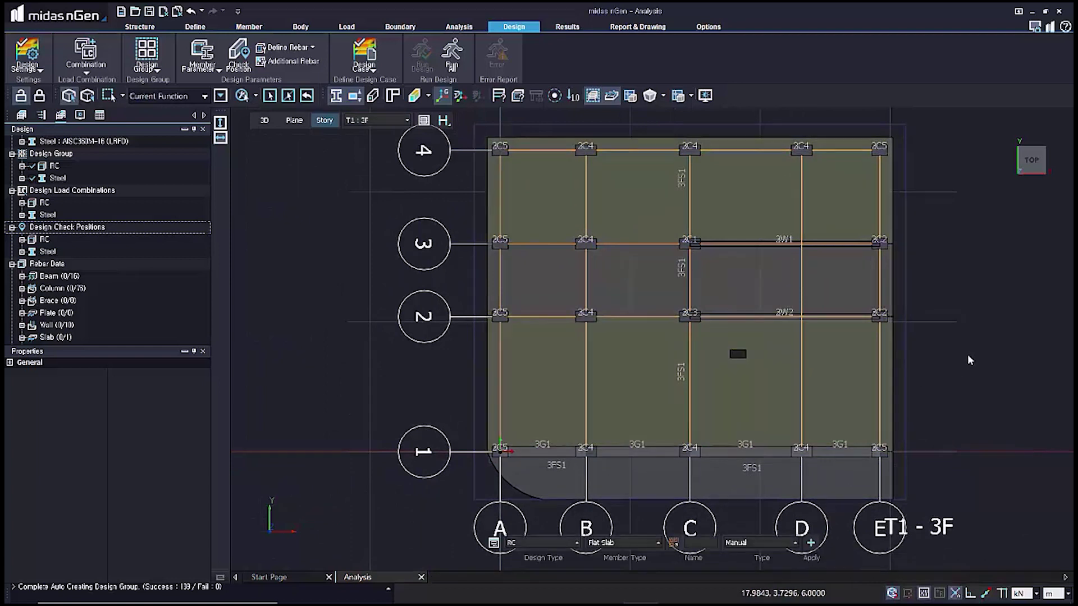
{"action": "type", "text": "3F"}
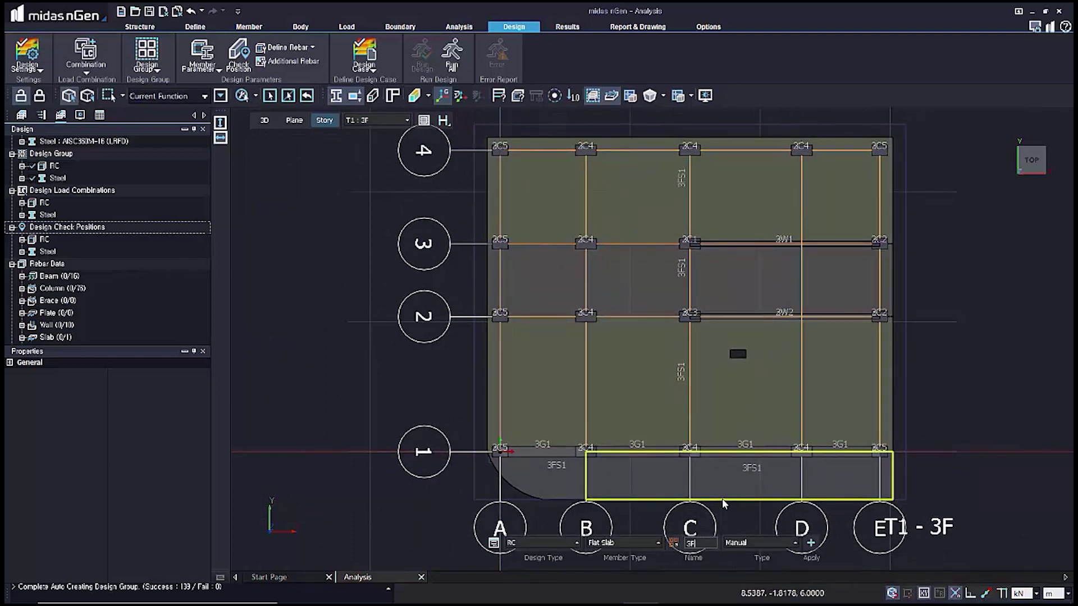
{"action": "type", "text": "S2"}
{"action": "left_click", "coordinate": [724, 289]}
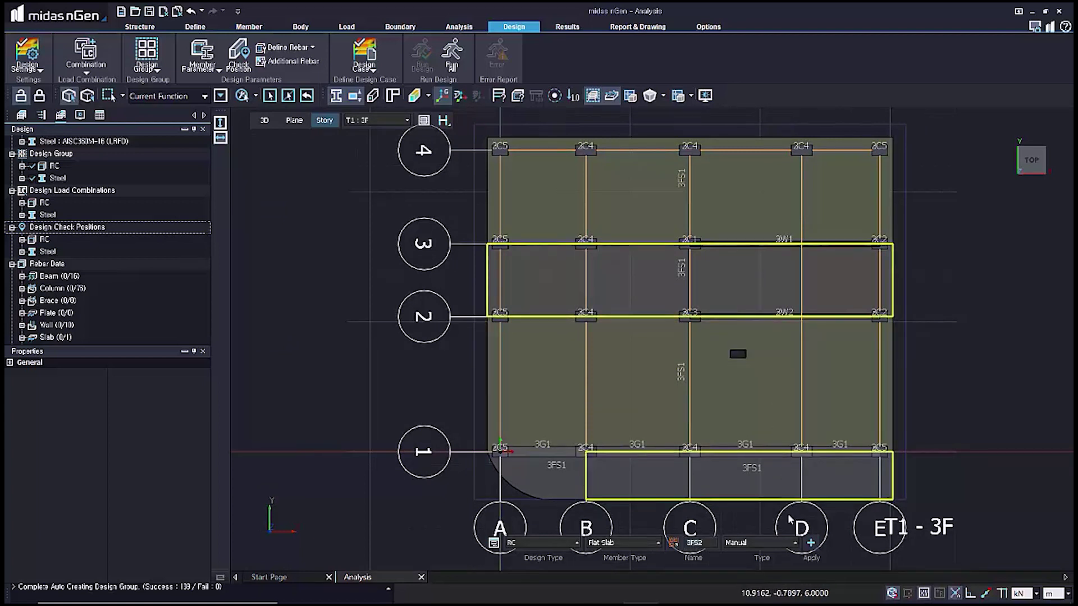
{"action": "left_click", "coordinate": [810, 542]}
- Assign the two flat slabs outside grid line 1 on story 3F to a separate flat slab design group
{"action": "left_click", "coordinate": [710, 544]}
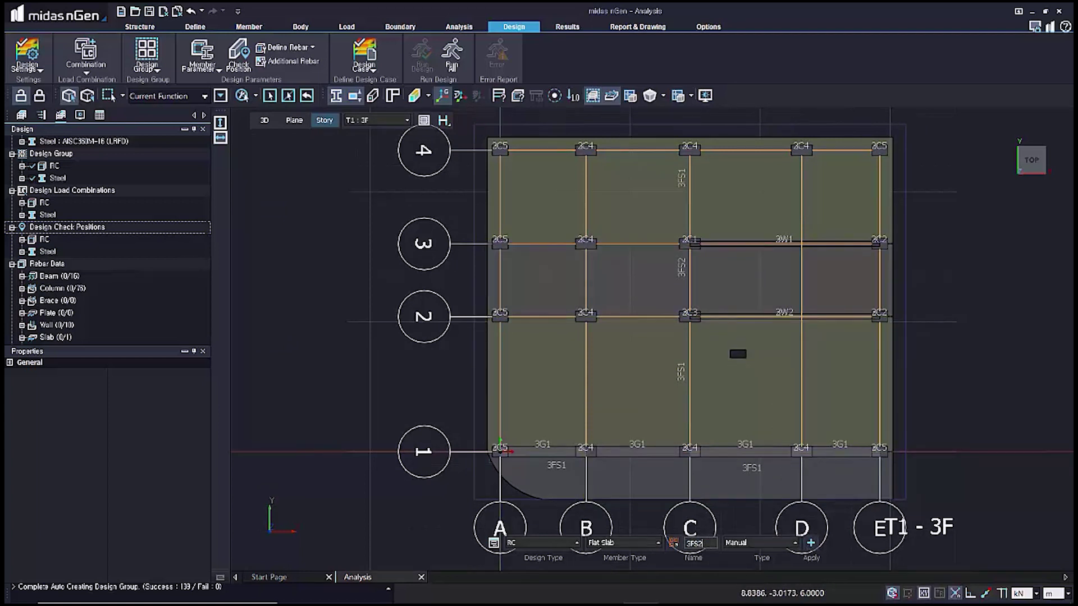
{"action": "left_click", "coordinate": [729, 477]}
{"action": "left_click", "coordinate": [565, 477]}
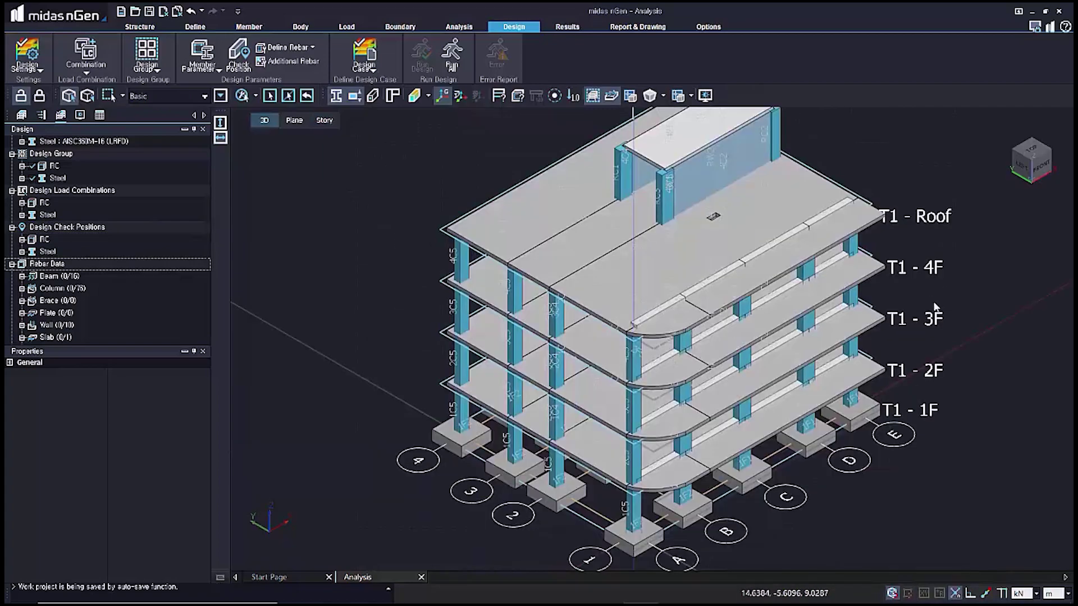
- Open the Design for Rebar Arrangement settings
{"action": "mouse_move", "coordinate": [935, 306]}
{"action": "middle_mouse_down"}
{"action": "mouse_move", "coordinate": [885, 256]}
{"action": "mouse_move", "coordinate": [844, 258]}
{"action": "mouse_move", "coordinate": [932, 304]}
{"action": "middle_mouse_up"}
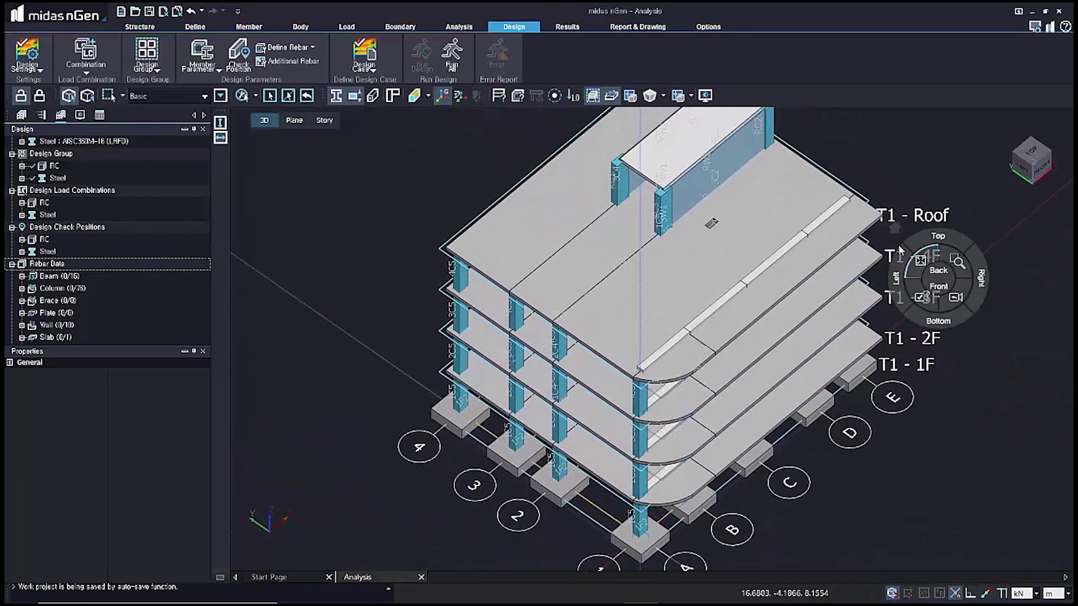
{"action": "key", "text": "Home"}
{"action": "left_click", "coordinate": [24, 68]}
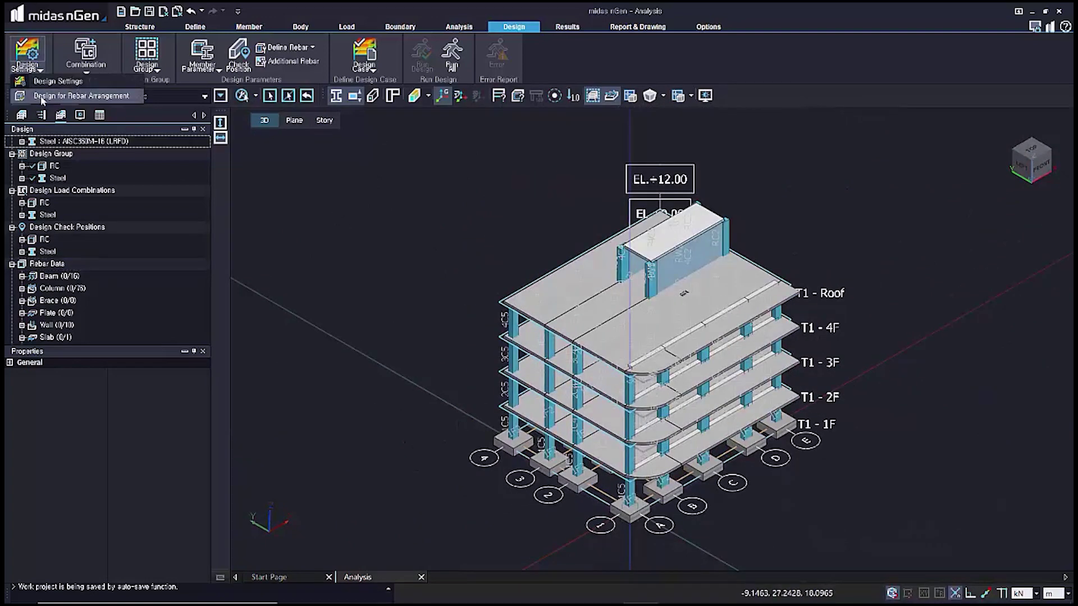
{"action": "left_click", "coordinate": [62, 96]}
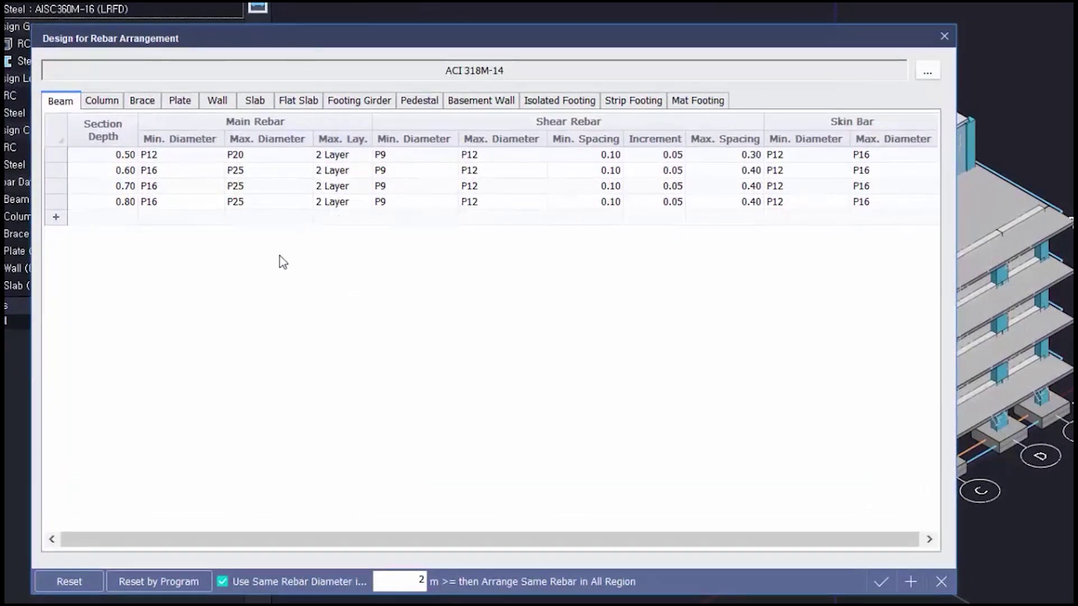
- Set the minimum main rebar diameter to P15 for all four beam section depths
{"action": "left_click", "coordinate": [202, 155]}
{"action": "left_click", "coordinate": [217, 155]}
{"action": "left_click", "coordinate": [188, 233]}
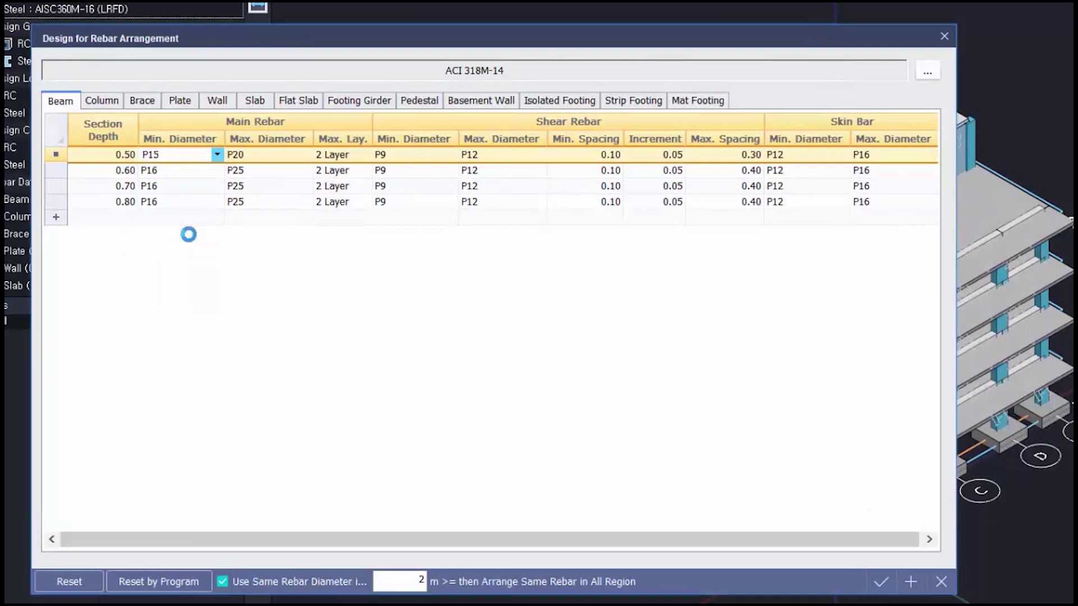
{"action": "left_click", "coordinate": [215, 171]}
{"action": "left_click", "coordinate": [217, 171]}
{"action": "left_click", "coordinate": [183, 249]}
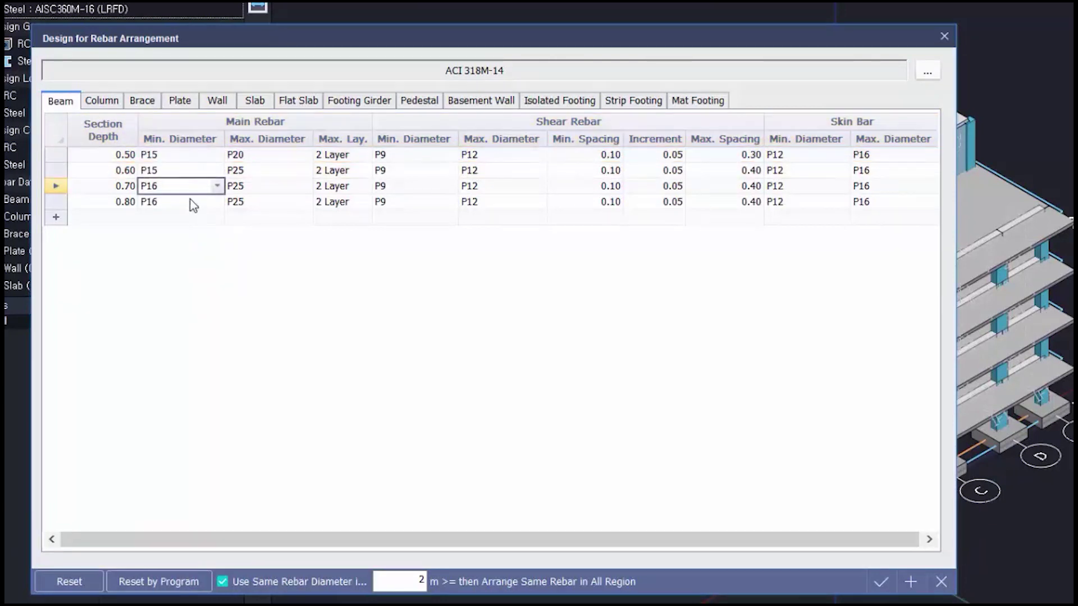
{"action": "left_click", "coordinate": [194, 175]}
{"action": "left_click", "coordinate": [190, 186]}
{"action": "type", "text": "P15"}
{"action": "left_click", "coordinate": [180, 202]}
{"action": "type", "text": "P15"}
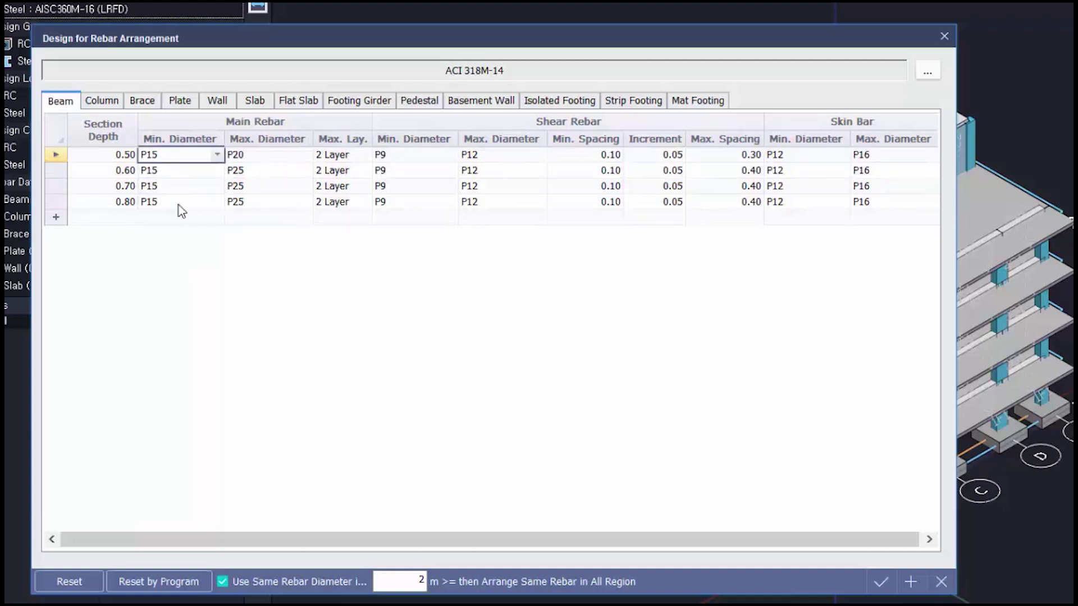
- Set the maximum main rebar diameter to P22 for all four beam section depths
{"action": "left_click", "coordinate": [270, 155]}
{"action": "left_click", "coordinate": [306, 155]}
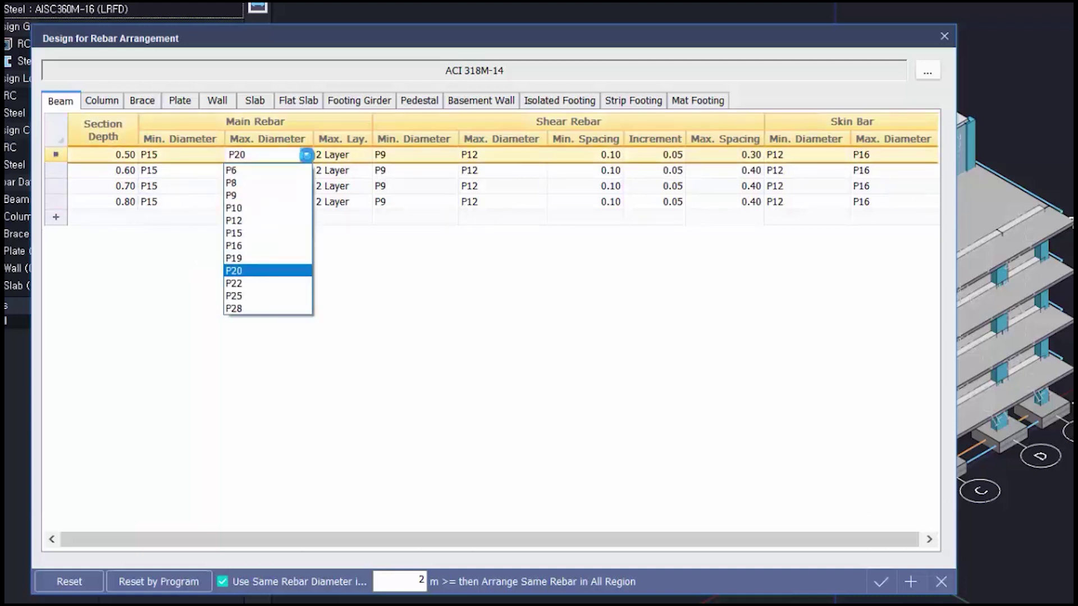
{"action": "left_click", "coordinate": [267, 269]}
{"action": "left_click", "coordinate": [259, 171]}
{"action": "key", "text": "ctrl+v"}
{"action": "left_click", "coordinate": [253, 186]}
{"action": "key", "text": "ctrl+v"}
{"action": "left_click", "coordinate": [251, 202]}
{"action": "key", "text": "ctrl+v"}
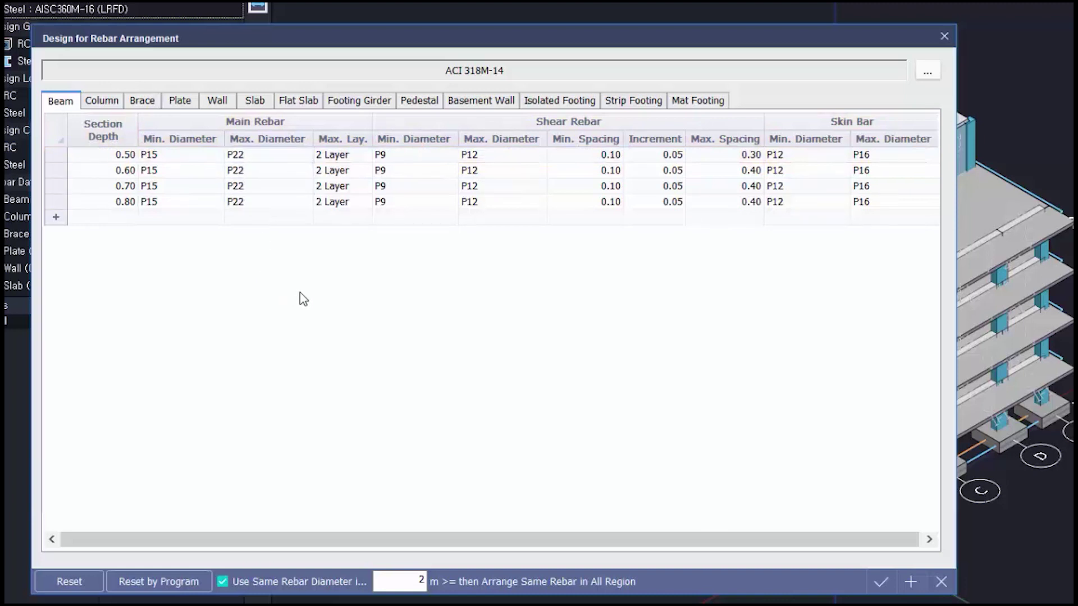
- Set the minimum shear rebar spacing to 0.20 m for all four beam section depths
{"action": "left_click", "coordinate": [608, 158]}
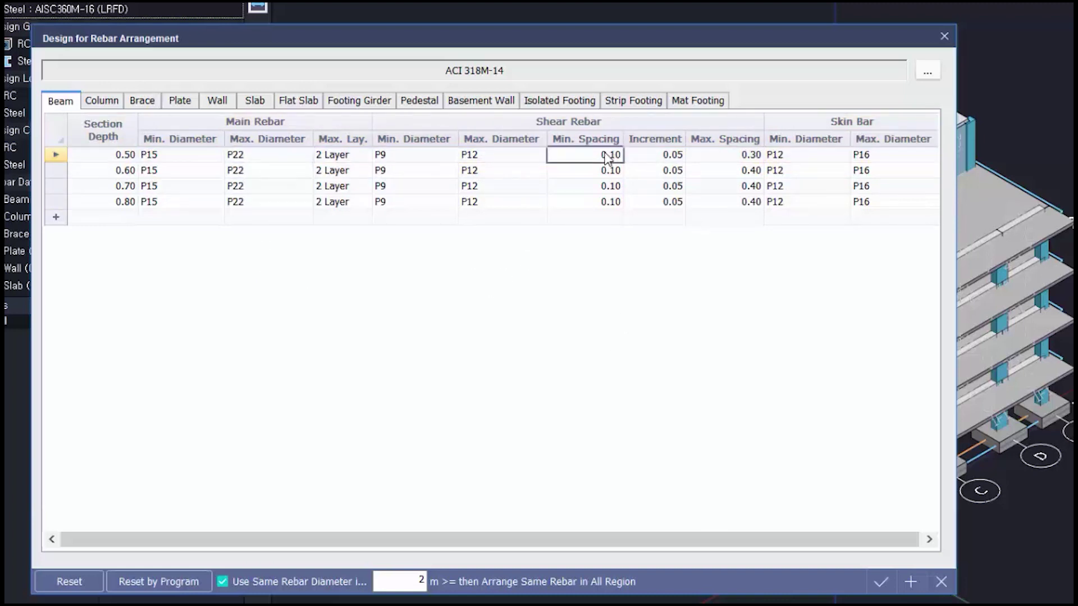
{"action": "left_click", "coordinate": [593, 156]}
{"action": "double_click", "coordinate": [593, 156]}
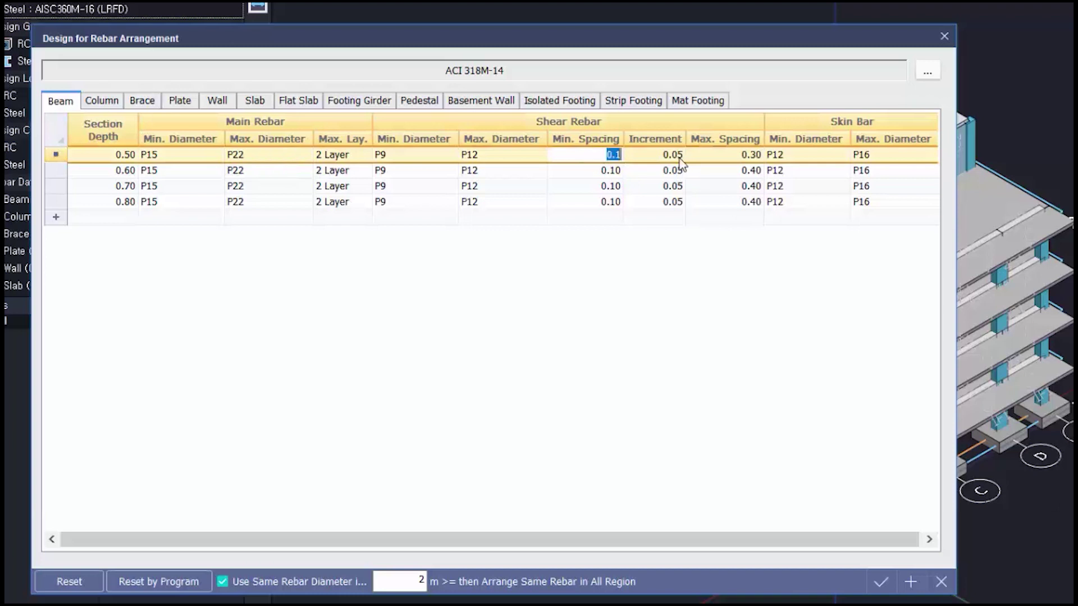
{"action": "type", "text": "0.2"}
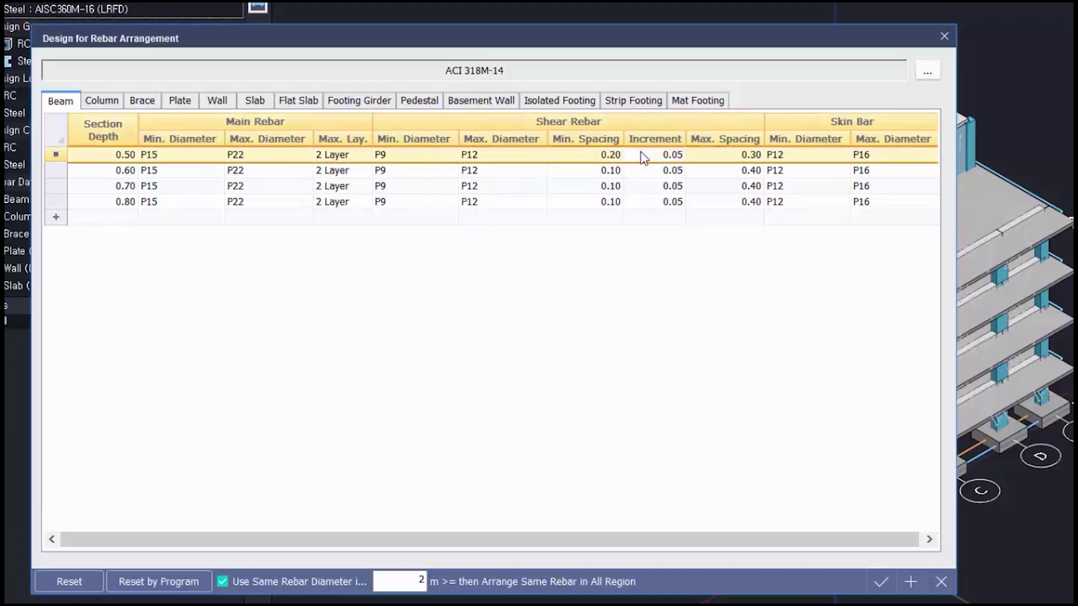
{"action": "left_click", "coordinate": [598, 155]}
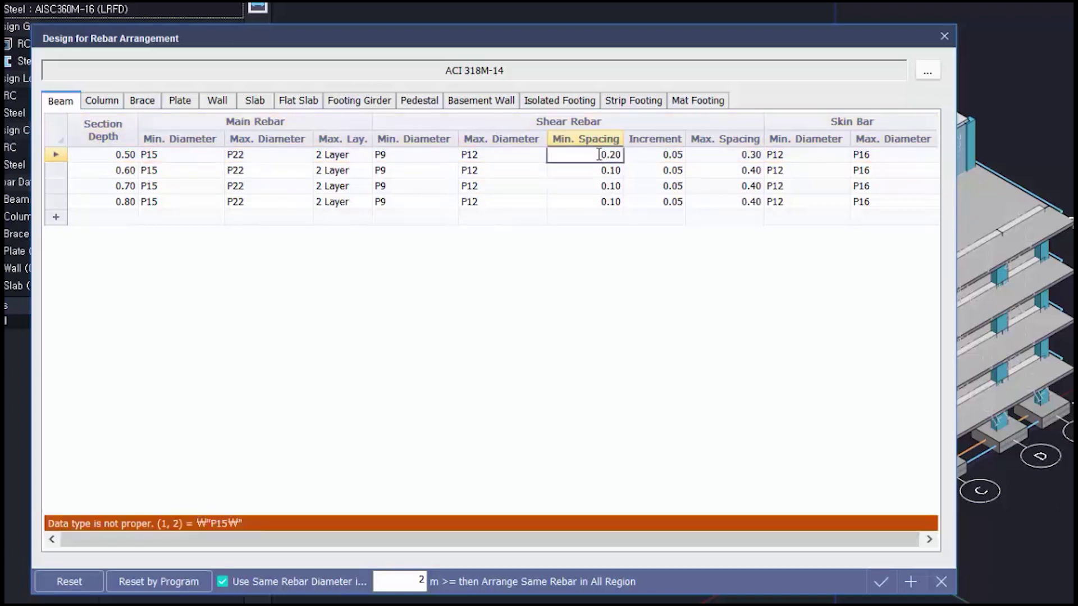
{"action": "left_click", "coordinate": [595, 170]}
{"action": "type", "text": "0.20"}
{"action": "left_click", "coordinate": [595, 187]}
{"action": "type", "text": "0.20"}
{"action": "left_click", "coordinate": [594, 202]}
{"action": "type", "text": "0.20"}
{"action": "left_click", "coordinate": [609, 288]}
- Set the maximum shear rebar spacing of the 0.50 m deep beams to 0.40 m, copied from the 0.60 m depth
{"action": "left_click", "coordinate": [742, 170]}
{"action": "key", "text": "ctrl+c"}
{"action": "left_click", "coordinate": [743, 155]}
{"action": "key", "text": "ctrl+v"}
{"action": "left_click", "coordinate": [726, 279]}
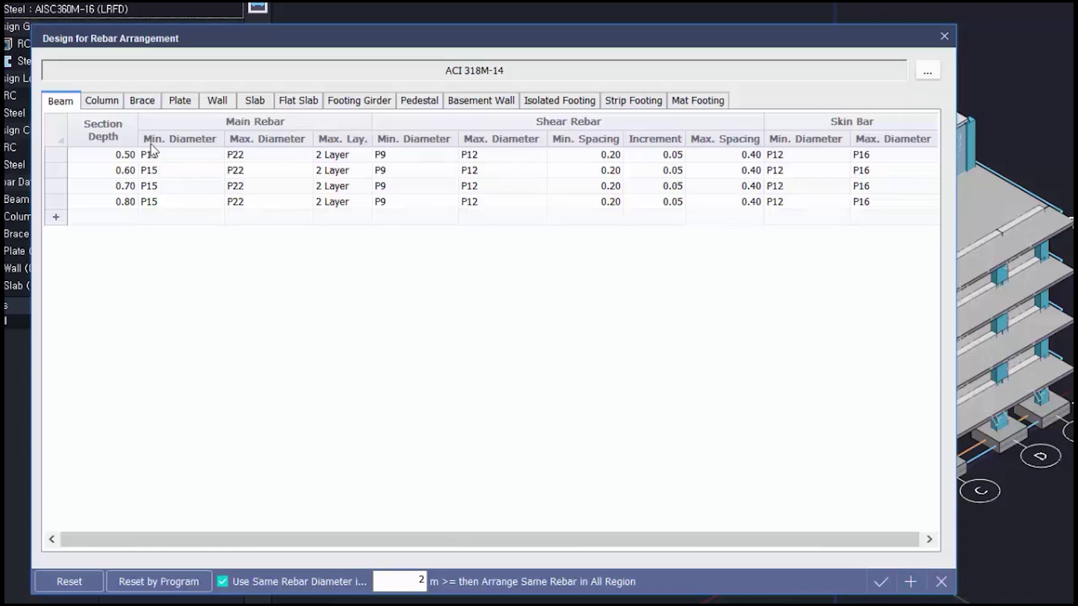
- In the column rebar settings, set the minimum main rebar diameter to P19 for all three section sizes
{"action": "left_click", "coordinate": [112, 104]}
{"action": "left_click", "coordinate": [216, 156]}
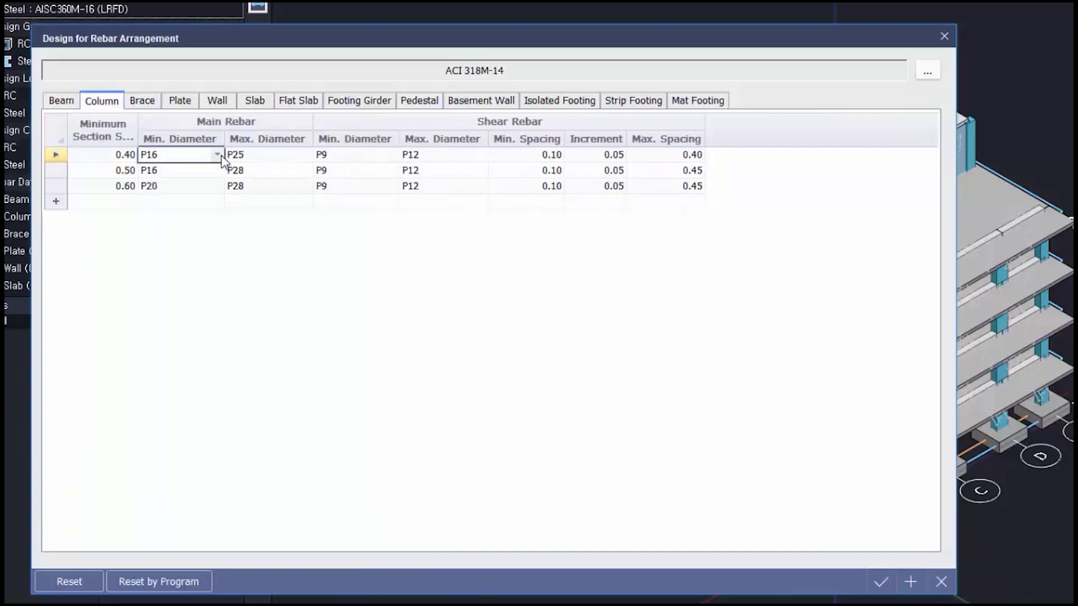
{"action": "left_click", "coordinate": [220, 153]}
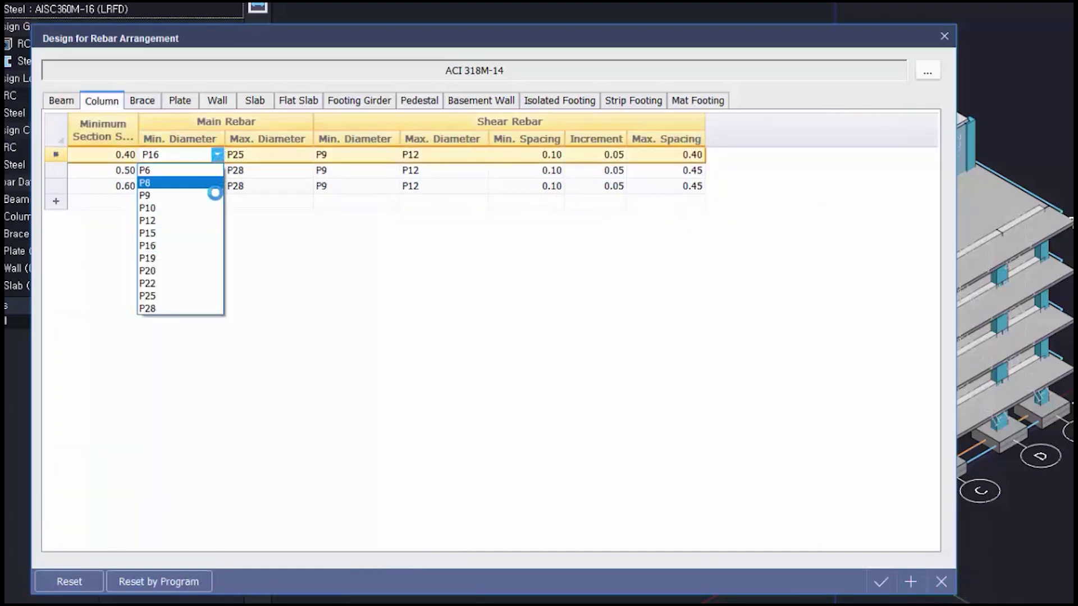
{"action": "left_click", "coordinate": [214, 257]}
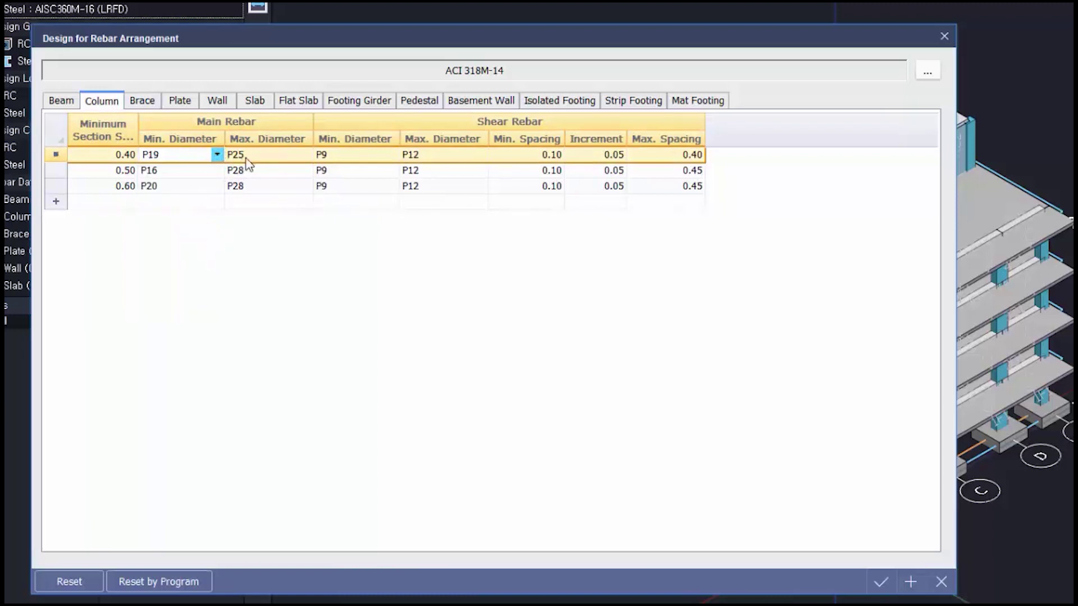
{"action": "left_click", "coordinate": [188, 171]}
{"action": "left_click", "coordinate": [183, 157]}
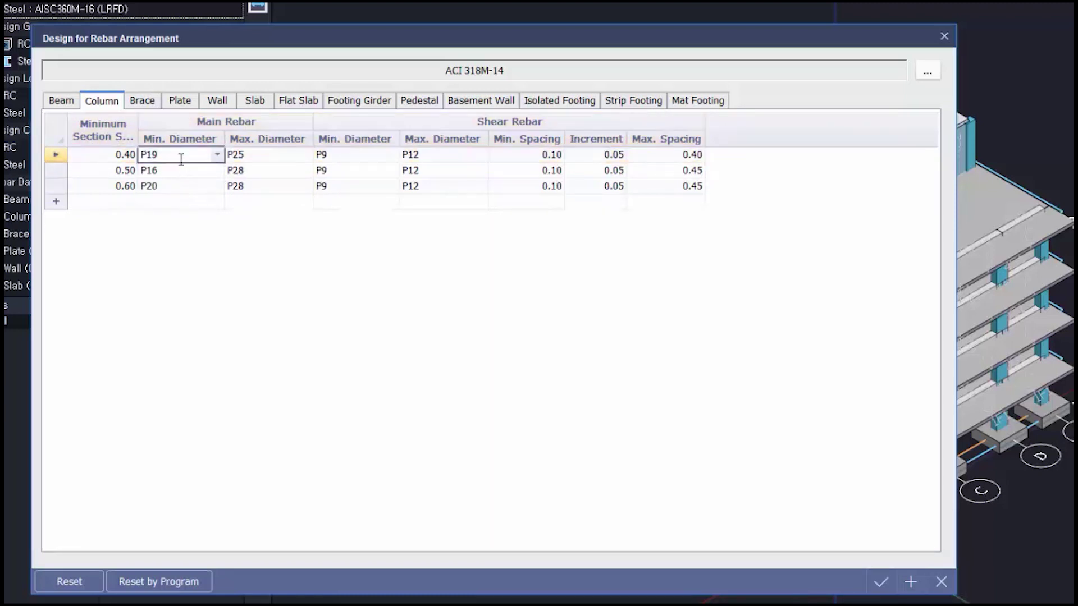
{"action": "left_click", "coordinate": [163, 157]}
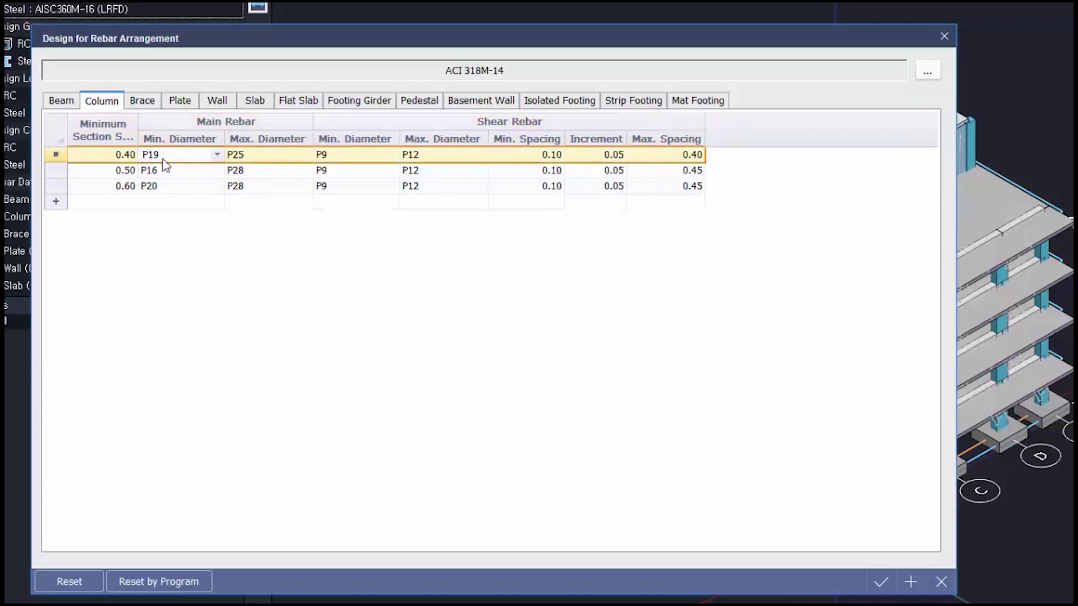
{"action": "left_click", "coordinate": [168, 172]}
{"action": "left_click", "coordinate": [216, 170]}
{"action": "left_click", "coordinate": [217, 171]}
{"action": "left_click", "coordinate": [207, 253]}
{"action": "left_click", "coordinate": [221, 187]}
{"action": "left_click", "coordinate": [217, 185]}
{"action": "left_click", "coordinate": [205, 281]}
- Set the maximum main rebar diameter to P25 for the 0.50 and 0.60 m column sizes
{"action": "left_click", "coordinate": [306, 170]}
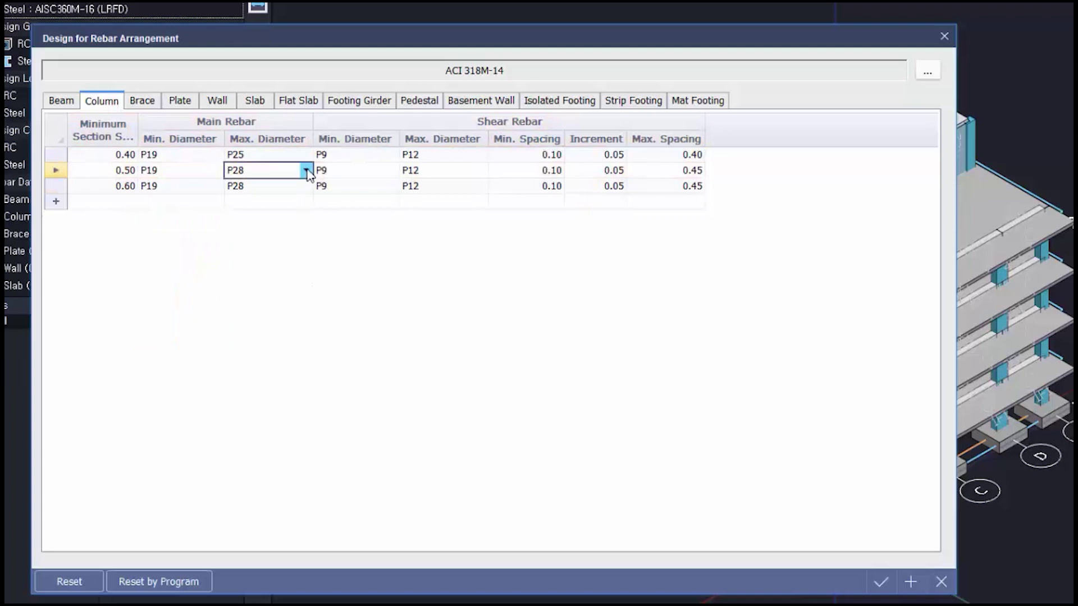
{"action": "left_click", "coordinate": [306, 170]}
{"action": "left_click", "coordinate": [284, 310]}
{"action": "left_click", "coordinate": [306, 186]}
{"action": "left_click", "coordinate": [306, 186]}
{"action": "left_click", "coordinate": [284, 312]}
- Set the minimum shear rebar spacing to 0.20 m for all three column sizes
{"action": "left_click", "coordinate": [542, 154]}
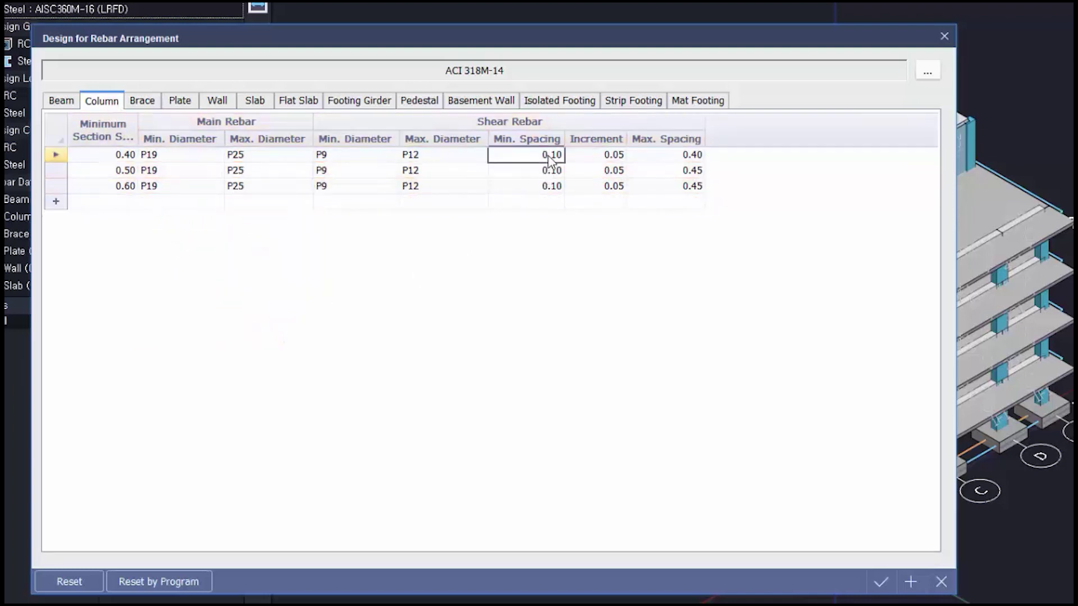
{"action": "type", "text": "0.2"}
{"action": "left_click", "coordinate": [550, 170]}
{"action": "left_click", "coordinate": [550, 155]}
{"action": "key", "text": "ctrl+c"}
{"action": "left_click", "coordinate": [550, 170]}
{"action": "key", "text": "ctrl+v"}
{"action": "left_click", "coordinate": [553, 186]}
{"action": "key", "text": "ctrl+v"}
{"action": "left_click_drag", "start_coordinate": [564, 234], "coordinate": [568, 236]}
- Copy the 0.40 m maximum shear rebar spacing to the 0.50 and 0.60 m column sizes
{"action": "left_click", "coordinate": [694, 156]}
{"action": "key", "text": "ctrl+c"}
{"action": "left_click", "coordinate": [688, 170]}
{"action": "key", "text": "ctrl+v"}
{"action": "left_click", "coordinate": [685, 185]}
{"action": "key", "text": "ctrl+v"}
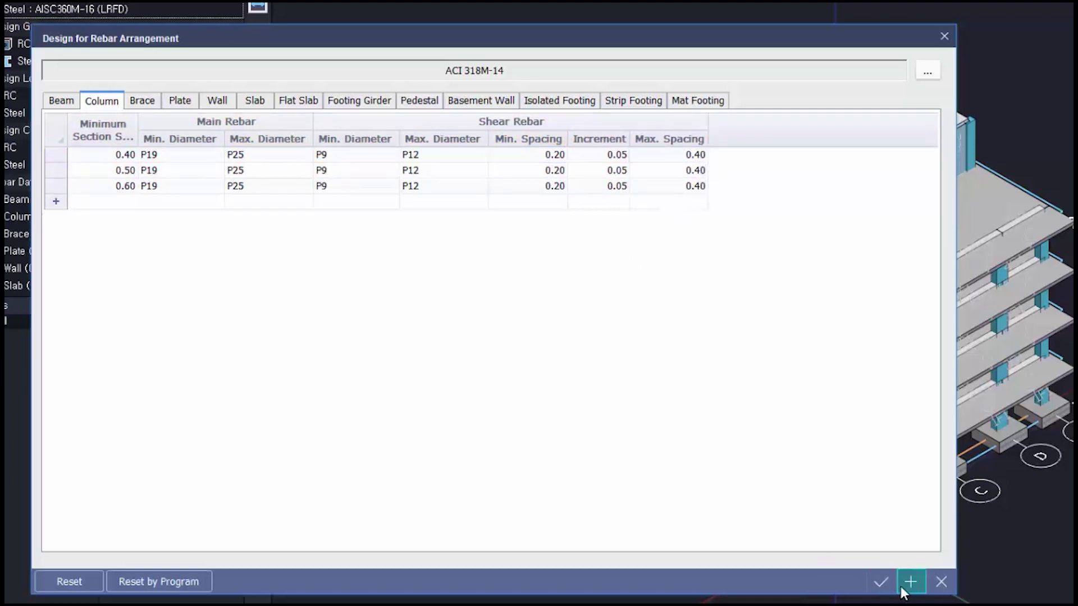
- In the flat slab rebar settings, set the minimum main rebar spacing to 0.15 m for both slab thicknesses
{"action": "left_click", "coordinate": [298, 101]}
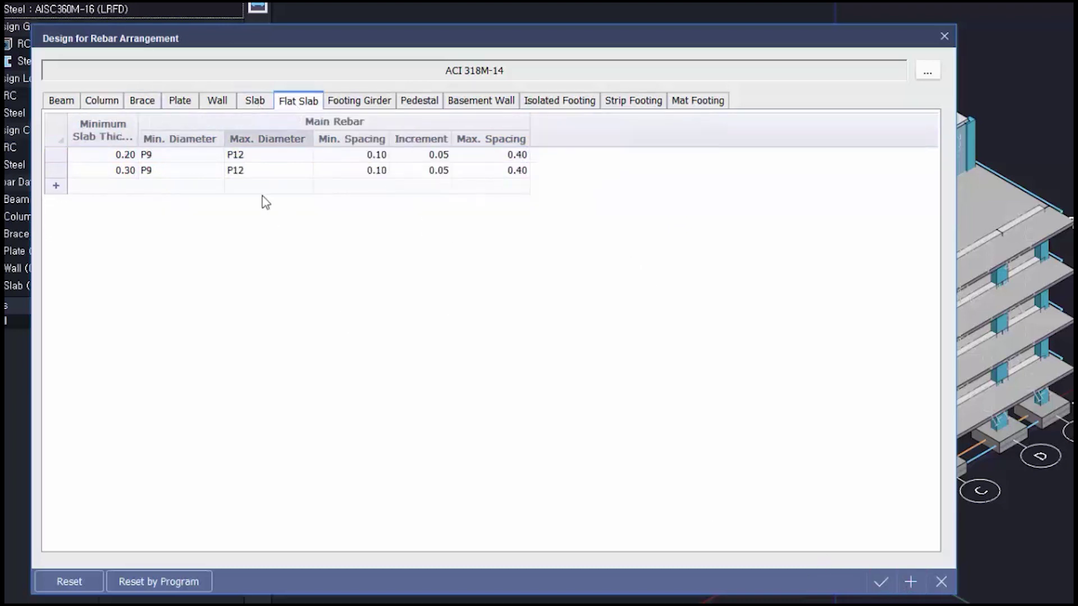
{"action": "left_click", "coordinate": [205, 157]}
{"action": "left_click", "coordinate": [217, 154]}
{"action": "left_click", "coordinate": [433, 362]}
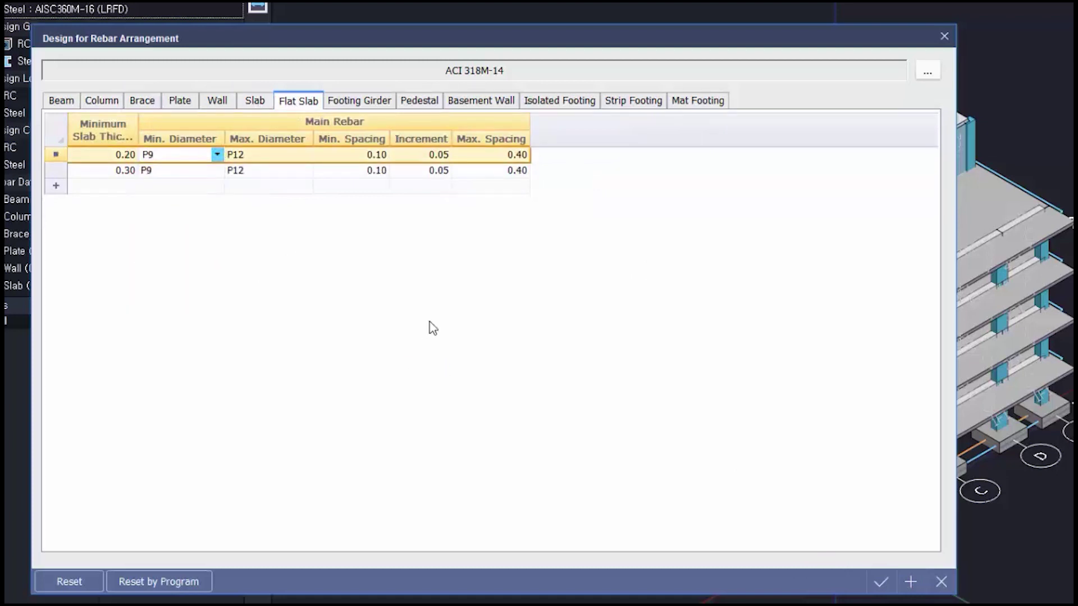
{"action": "left_click", "coordinate": [377, 157]}
{"action": "left_click", "coordinate": [378, 156]}
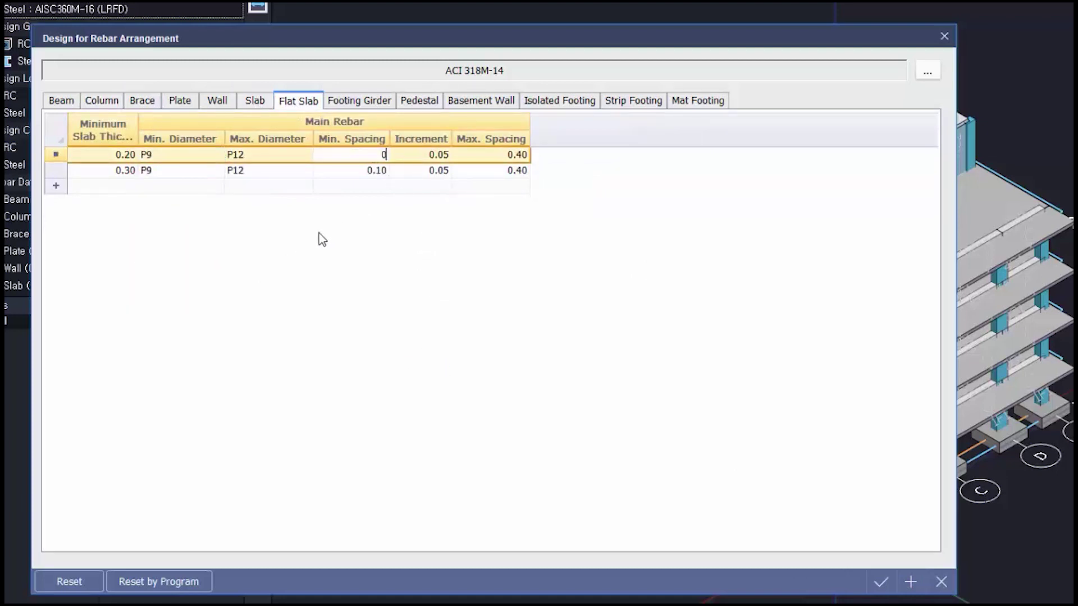
{"action": "key", "text": "Down"}
{"action": "key", "text": "shift+Left"}
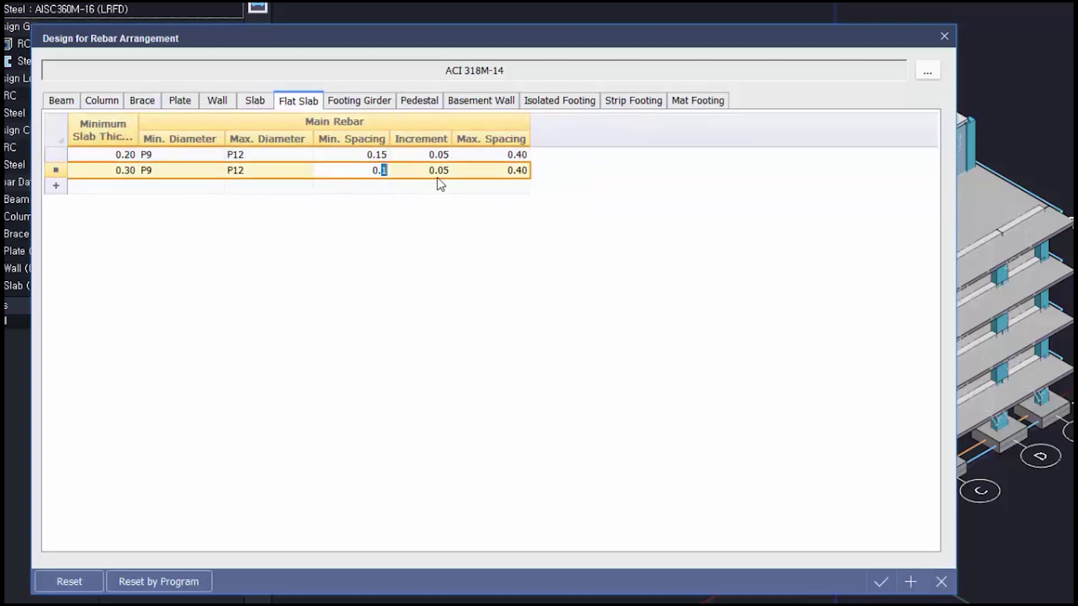
{"action": "type", "text": "5"}
{"action": "left_click", "coordinate": [463, 245]}
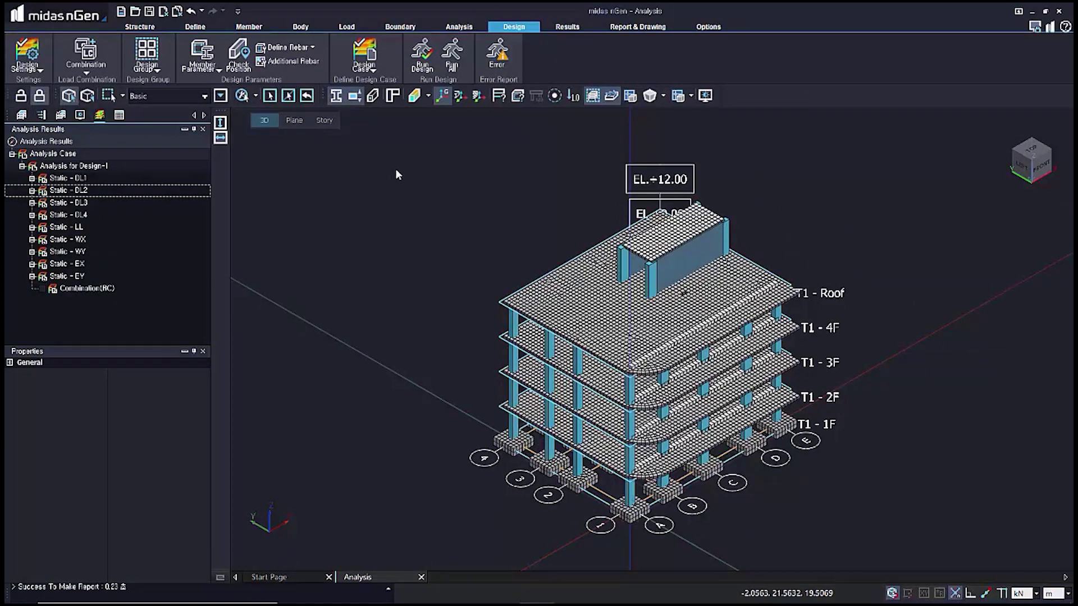
- Run the RC member design and go to the design results
{"action": "left_click", "coordinate": [423, 56]}
{"action": "left_click", "coordinate": [308, 262]}
{"action": "left_click", "coordinate": [454, 328]}
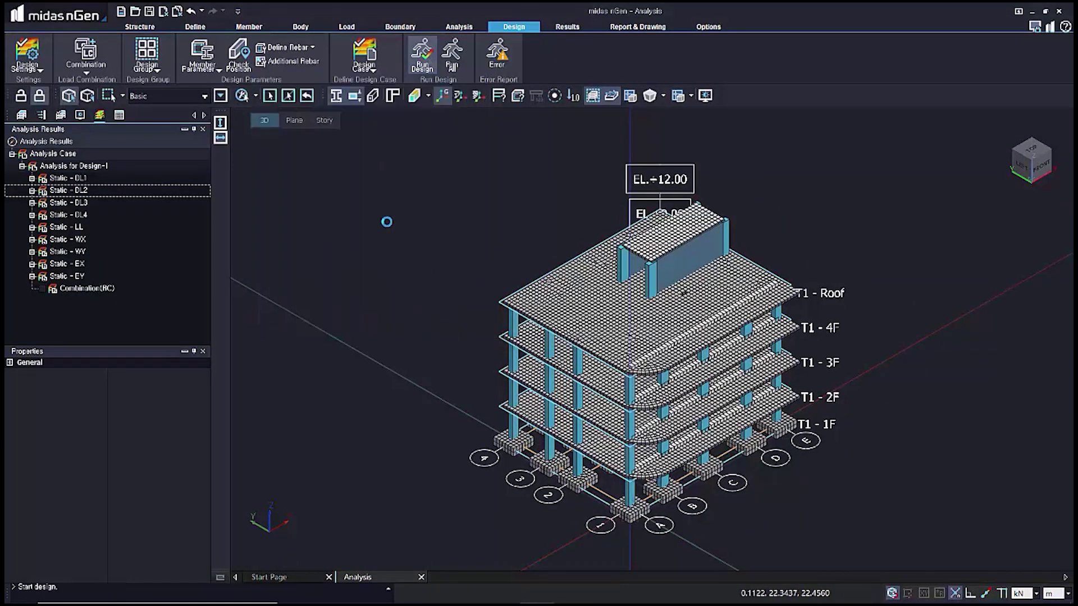
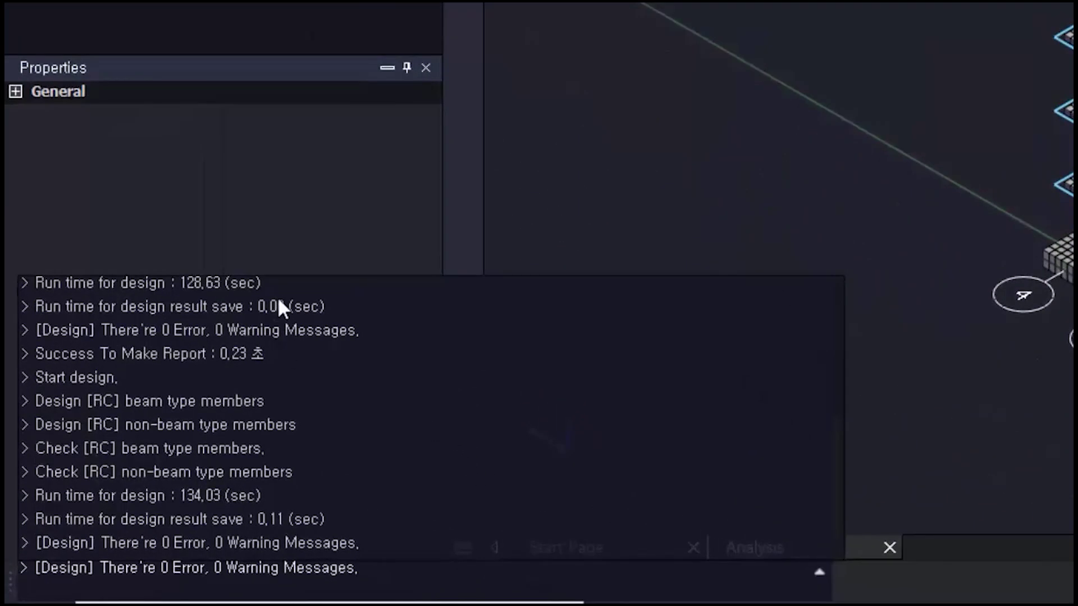
{"action": "left_click", "coordinate": [278, 298]}
{"action": "left_click", "coordinate": [314, 497]}
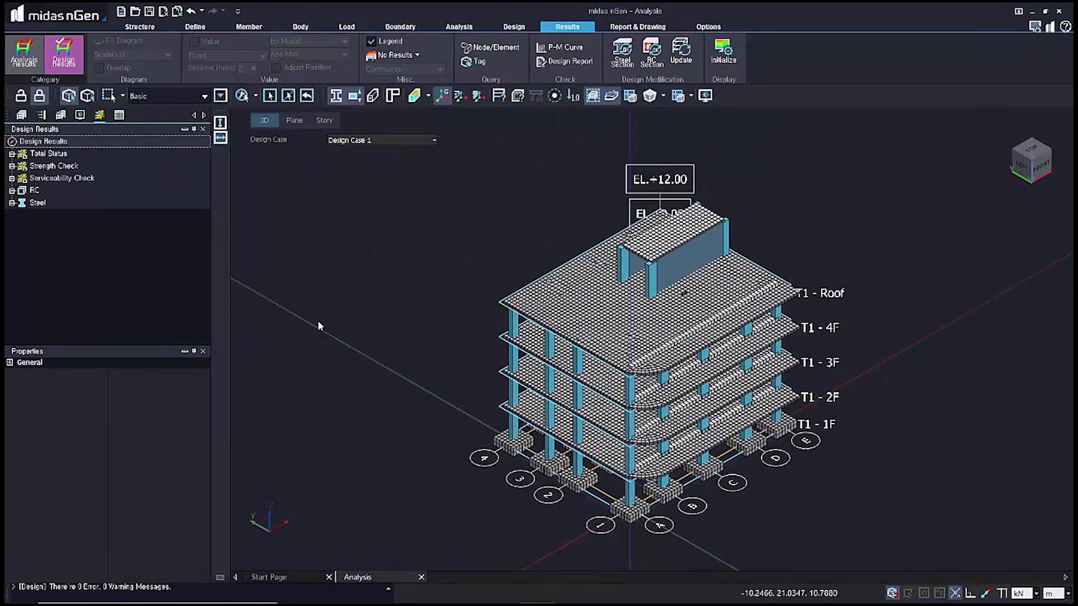
- Display the total design status of all members for Design Case 1
{"action": "left_click", "coordinate": [48, 154]}
{"action": "left_click", "coordinate": [11, 153]}
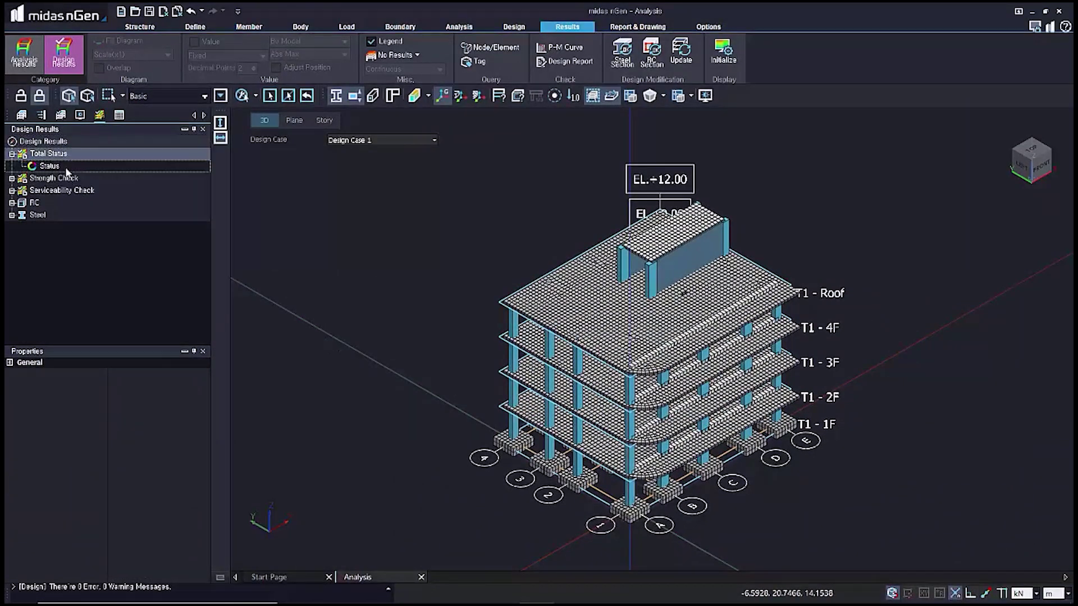
{"action": "left_click", "coordinate": [49, 165]}
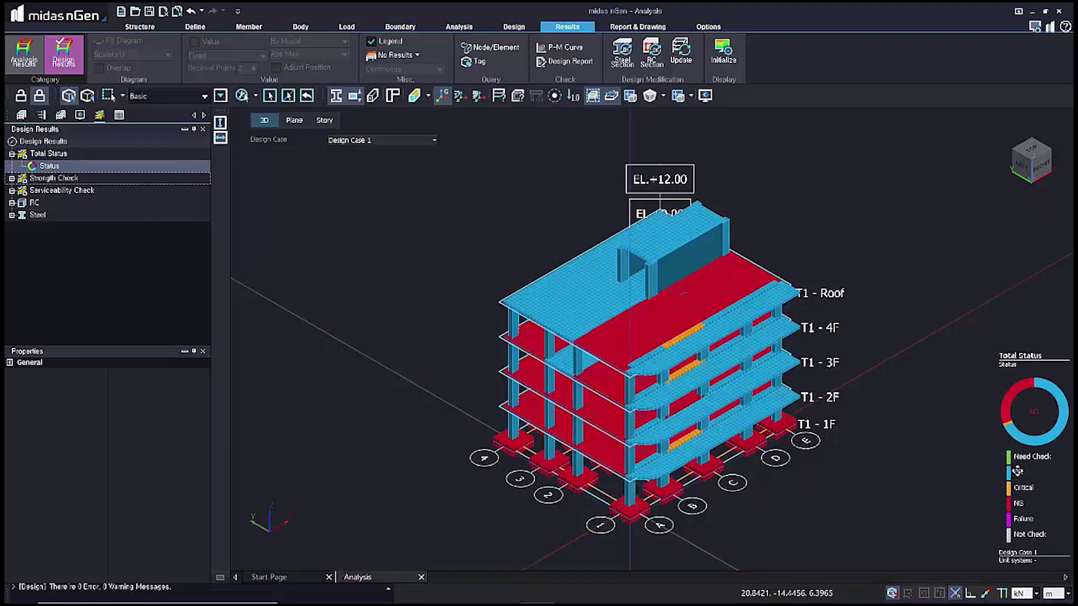
- Hide all superstructure and basement members except the superstructure beams in the total status view
{"action": "left_click", "coordinate": [22, 114]}
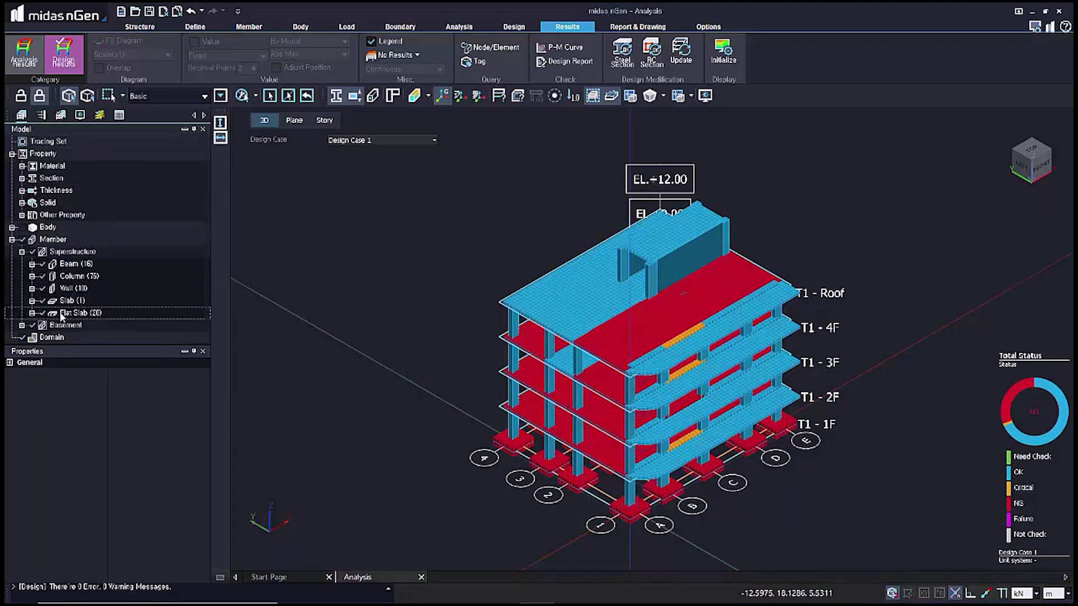
{"action": "left_click", "coordinate": [33, 252]}
{"action": "left_click", "coordinate": [41, 265]}
{"action": "left_click", "coordinate": [32, 325]}
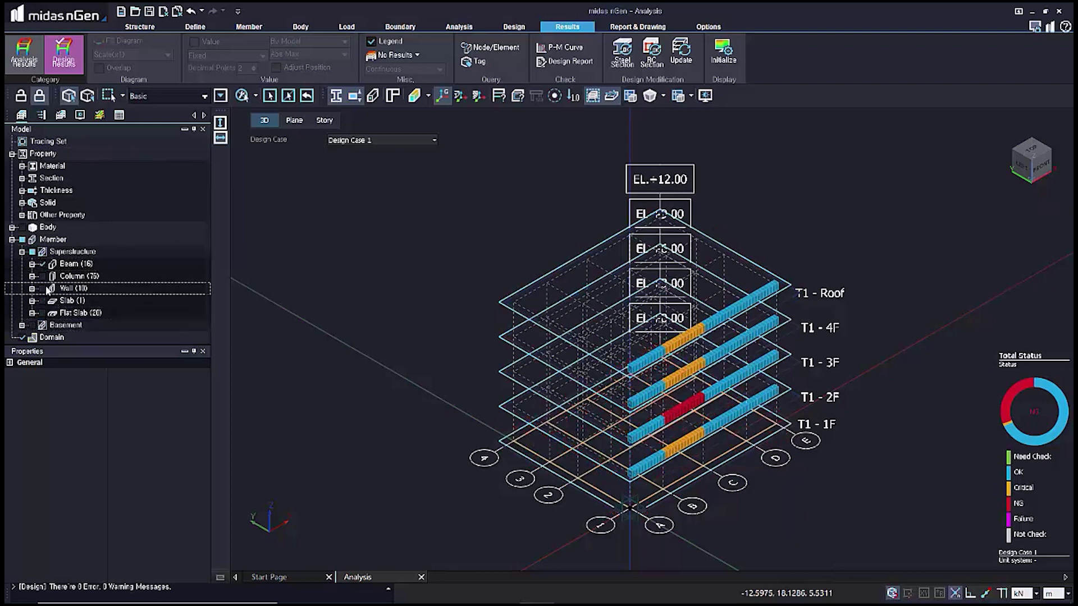
- Open the design report of the beam between grid lines B and C on story 3F
{"action": "left_click", "coordinate": [676, 413]}
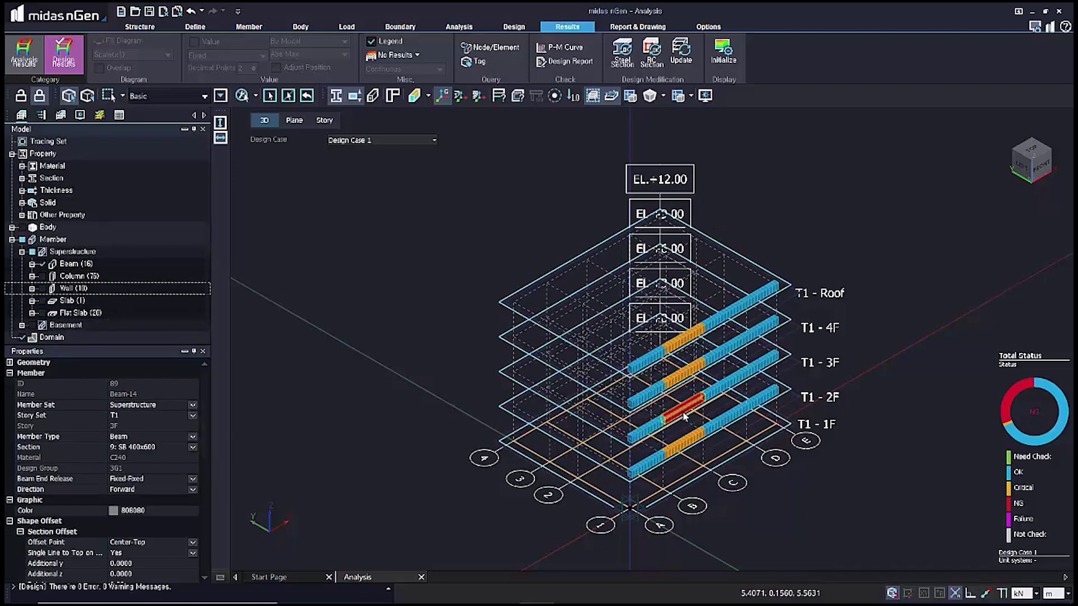
{"action": "left_click", "coordinate": [565, 61]}
{"action": "left_click", "coordinate": [220, 580]}
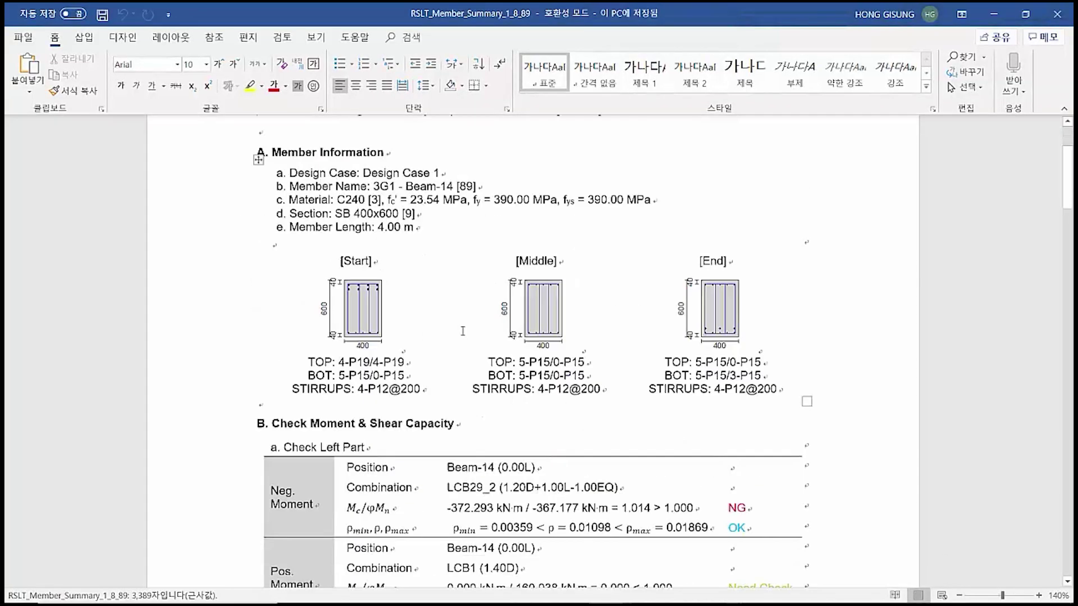
- Review the moment and shear capacity checks in the beam's design report, especially the left-part negative moment ratio
{"action": "scroll", "coordinate": [462, 331], "scroll_direction": "down", "scroll_amount": 2}
{"action": "left_click_drag", "start_coordinate": [663, 420], "coordinate": [468, 436]}
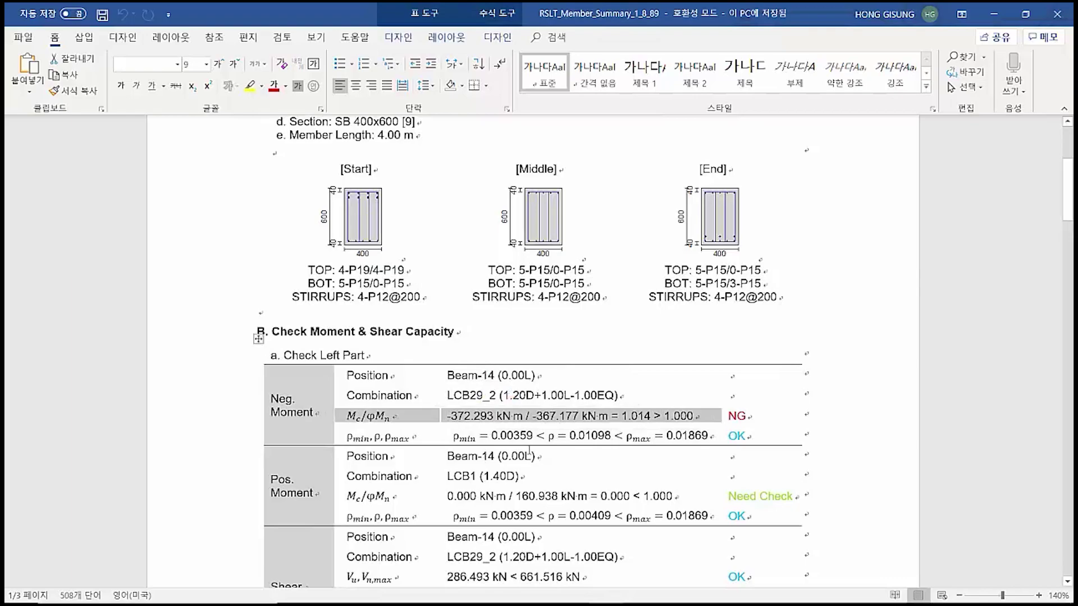
{"action": "scroll", "coordinate": [529, 452], "scroll_direction": "down", "scroll_amount": 20}
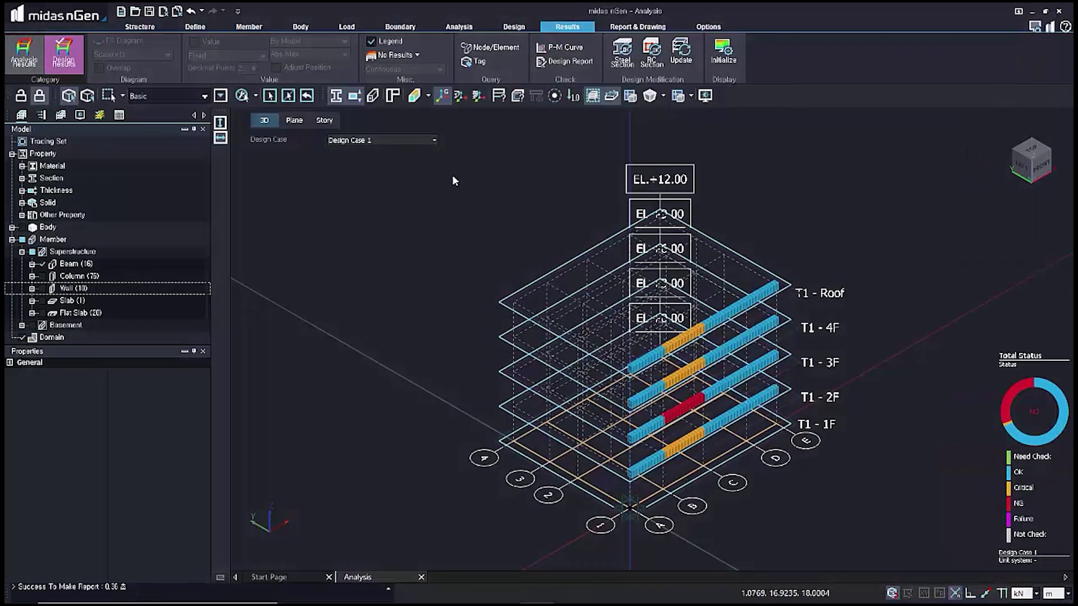
- In midas nGen, show only the superstructure columns in the status view and open the Column/Brace RC design result table for all members
{"action": "left_click", "coordinate": [44, 266]}
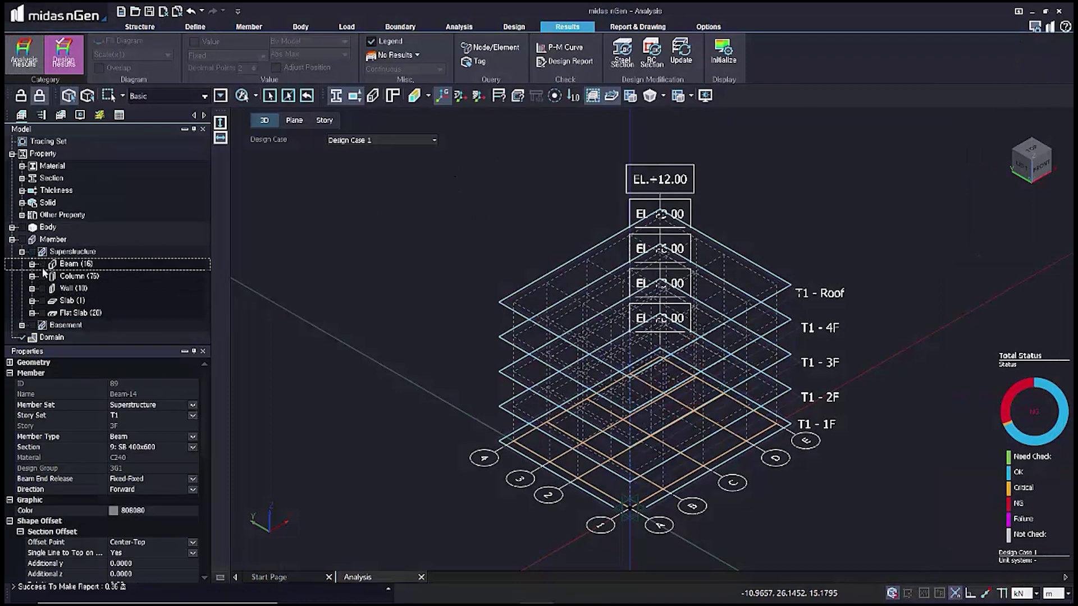
{"action": "left_click", "coordinate": [44, 276]}
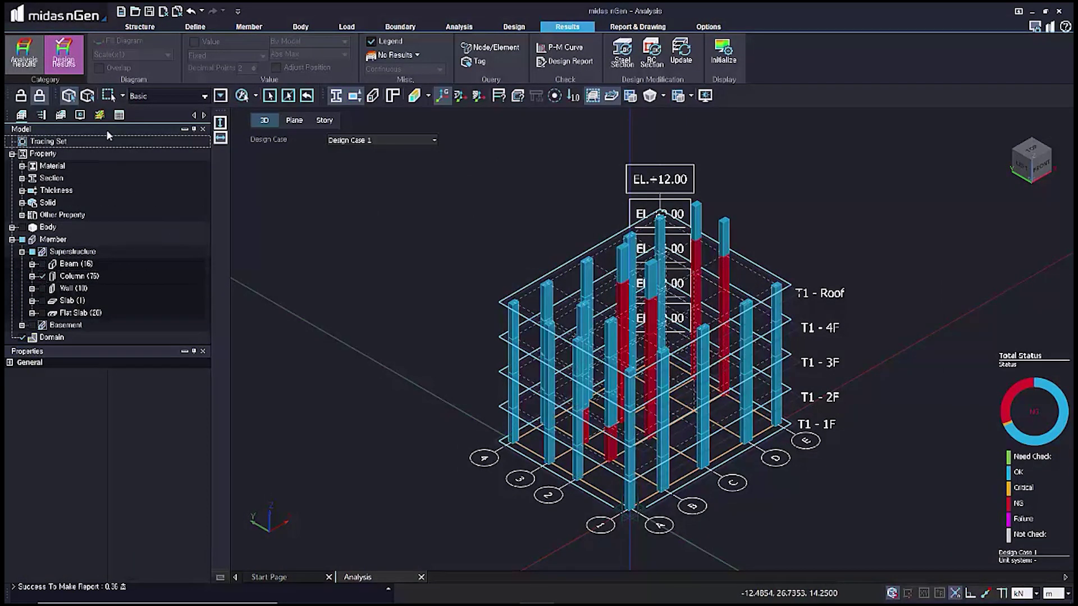
{"action": "left_click", "coordinate": [120, 115]}
{"action": "left_click", "coordinate": [111, 231]}
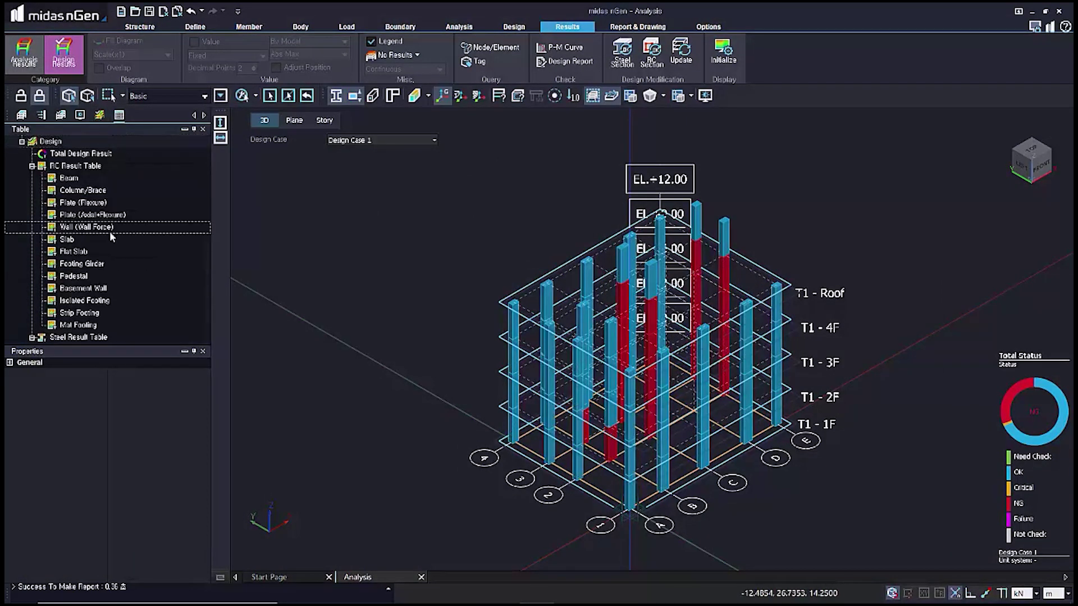
{"action": "double_click", "coordinate": [119, 192]}
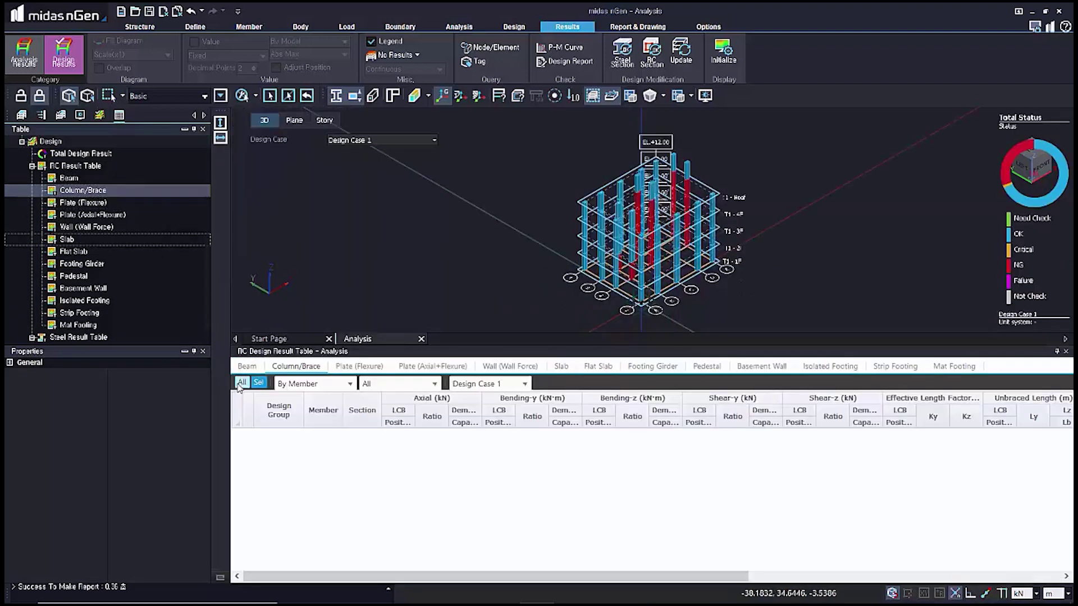
{"action": "left_click", "coordinate": [240, 384]}
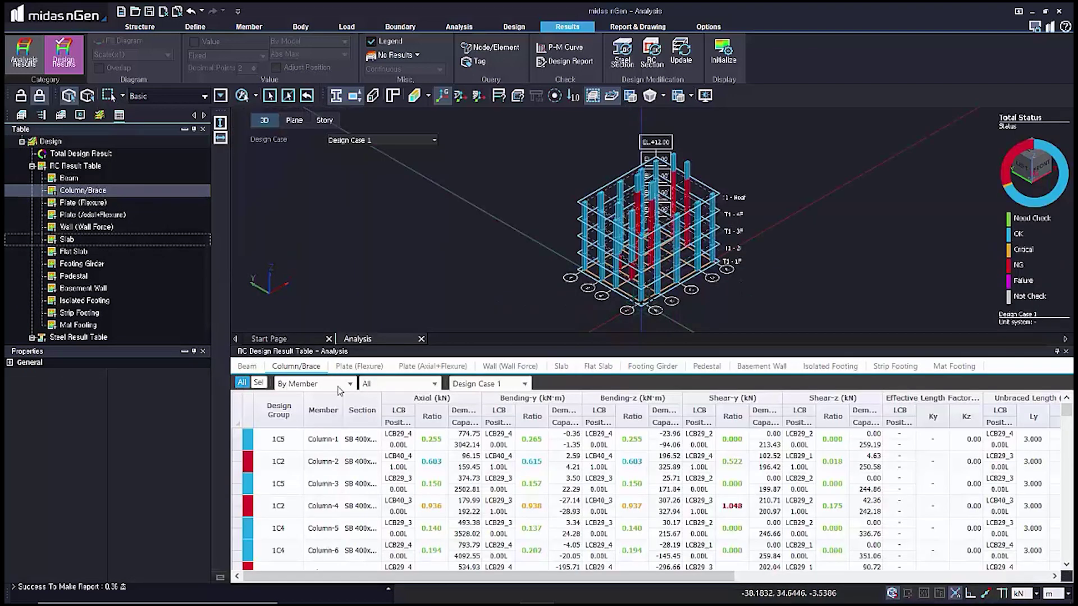
- Filter the column result table to the NG status only and list it by design group
{"action": "left_click", "coordinate": [434, 385]}
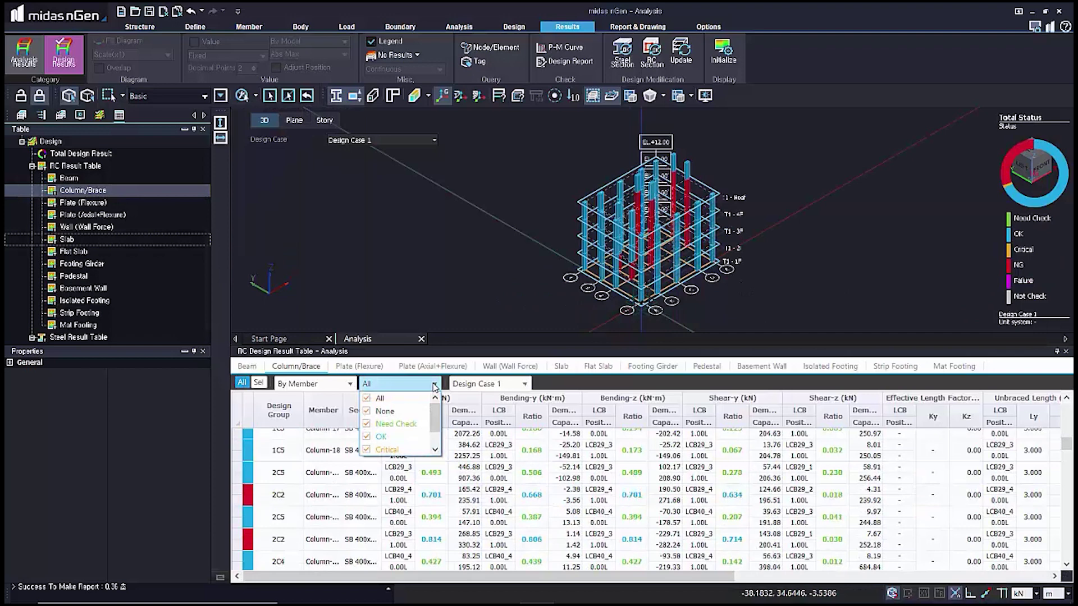
{"action": "left_click", "coordinate": [367, 398]}
{"action": "scroll", "coordinate": [411, 443], "scroll_direction": "down", "scroll_amount": 1}
{"action": "left_click", "coordinate": [366, 437]}
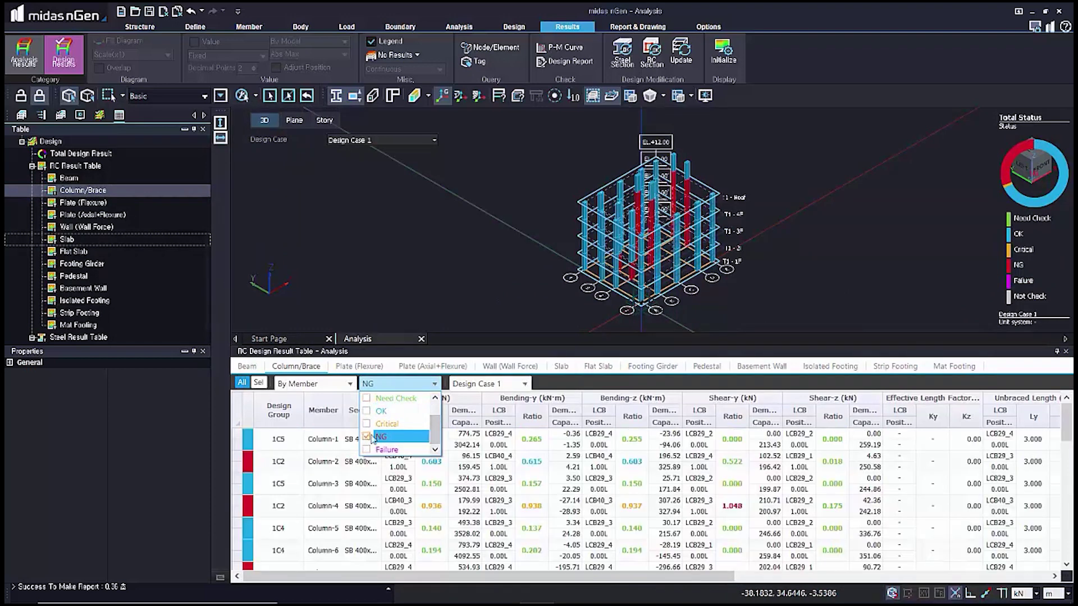
{"action": "scroll", "coordinate": [393, 444], "scroll_direction": "up", "scroll_amount": 1}
{"action": "left_click", "coordinate": [559, 387]}
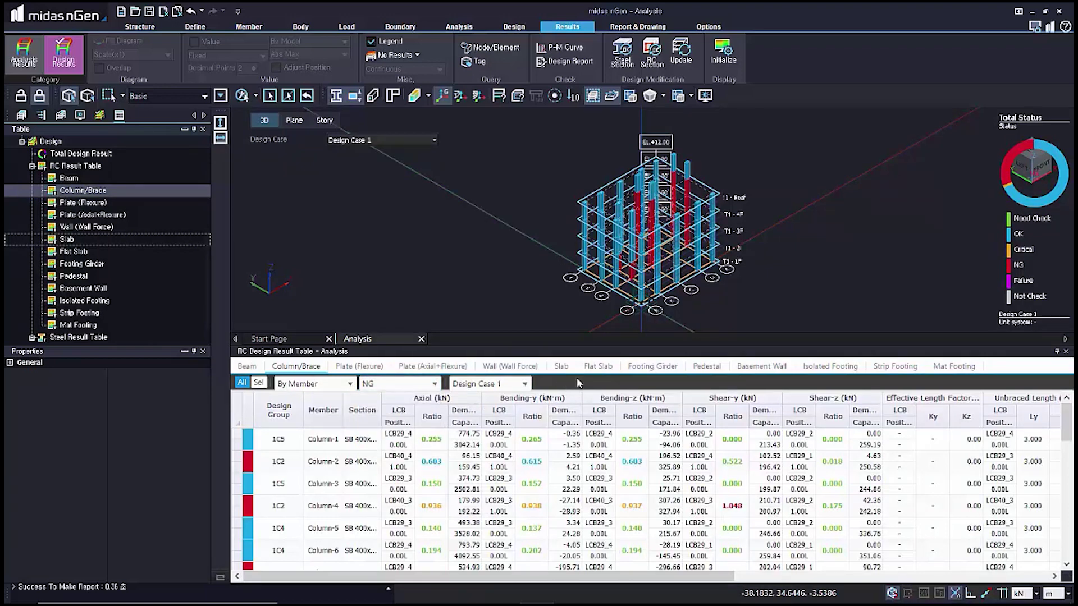
{"action": "left_click", "coordinate": [348, 384]}
{"action": "left_click", "coordinate": [340, 413]}
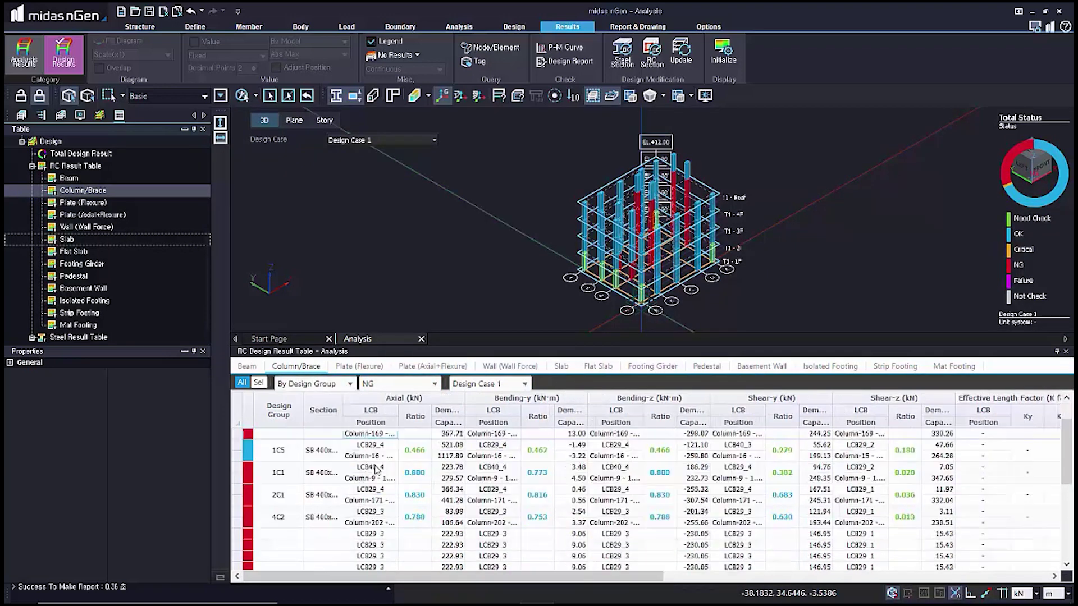
- Examine the Smax-y spacing results of the column design groups in the result table
{"action": "left_click", "coordinate": [615, 489]}
{"action": "left_click_drag", "start_coordinate": [643, 577], "coordinate": [1030, 582]}
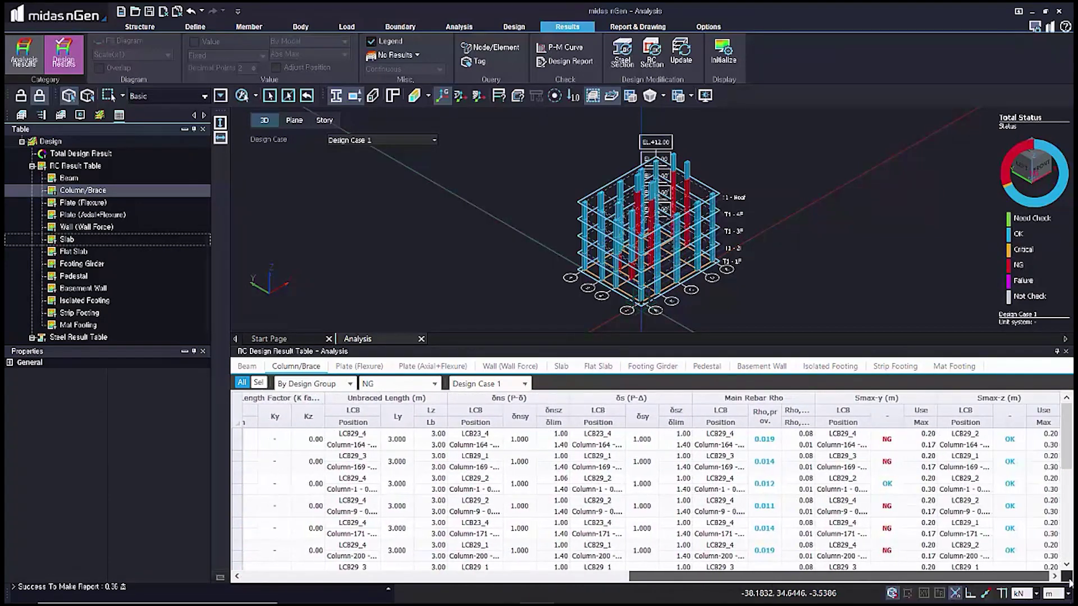
{"action": "scroll", "coordinate": [902, 472], "scroll_direction": "down", "scroll_amount": 5}
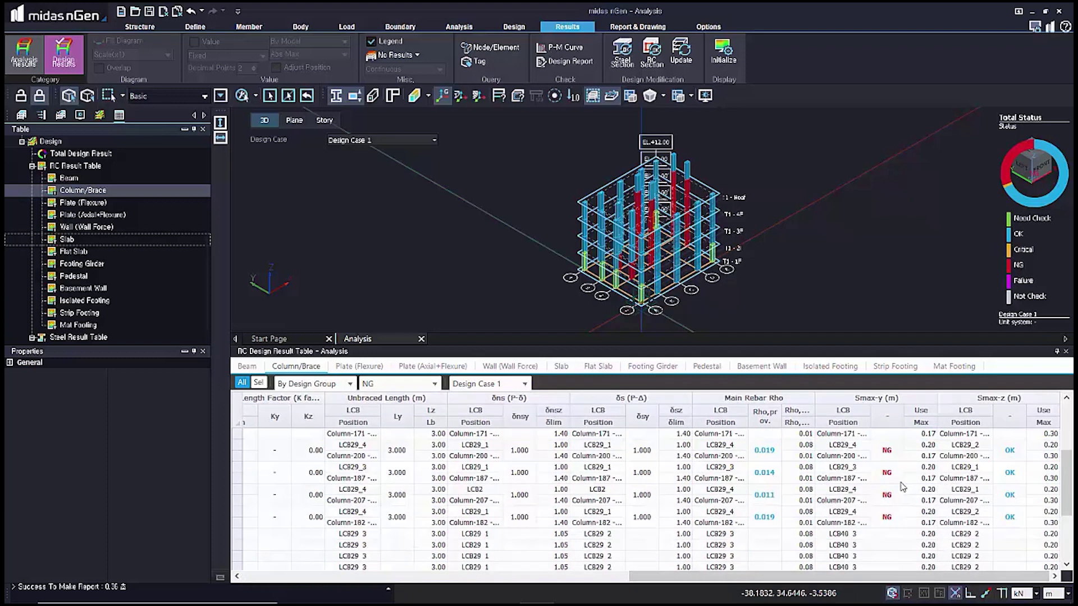
{"action": "left_click", "coordinate": [900, 489]}
{"action": "scroll", "coordinate": [900, 494], "scroll_direction": "down", "scroll_amount": 5}
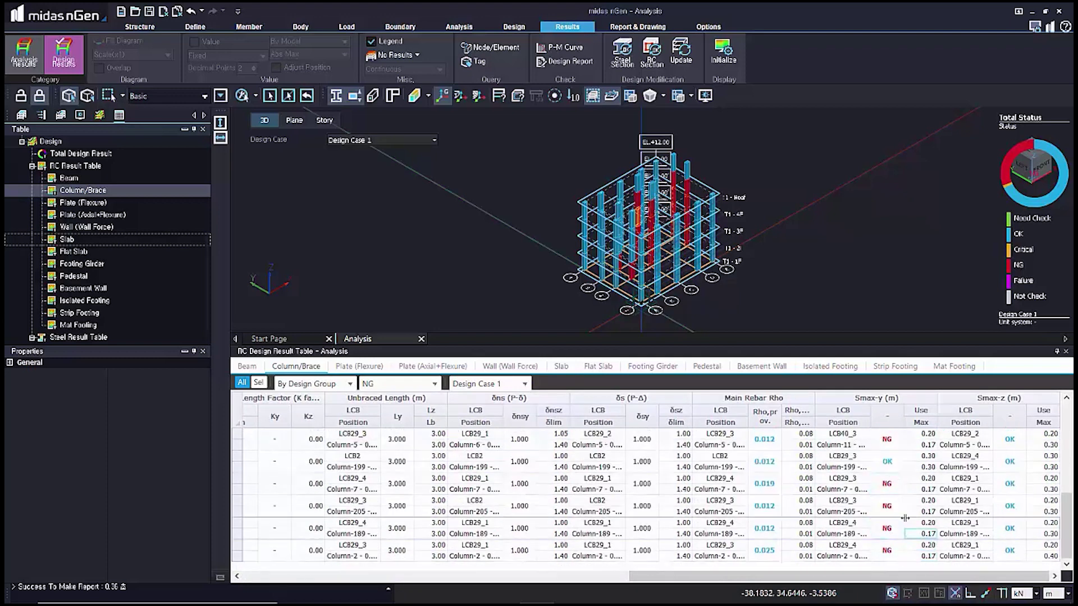
{"action": "left_click", "coordinate": [894, 468]}
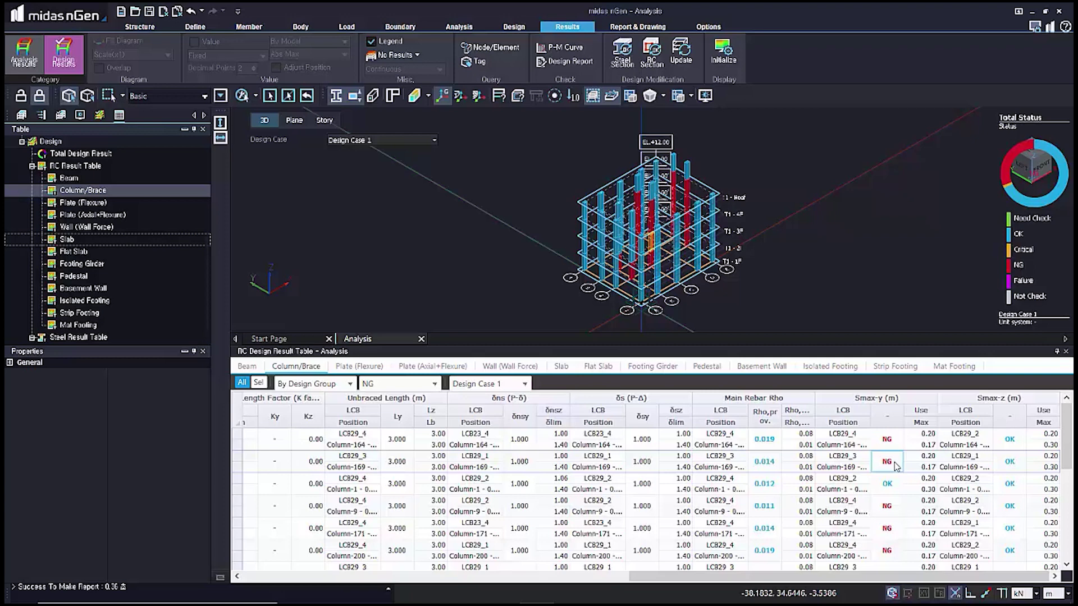
- Open the detailed design report for the design group in the first row of the column table, governed by Column-164
{"action": "left_click", "coordinate": [897, 442]}
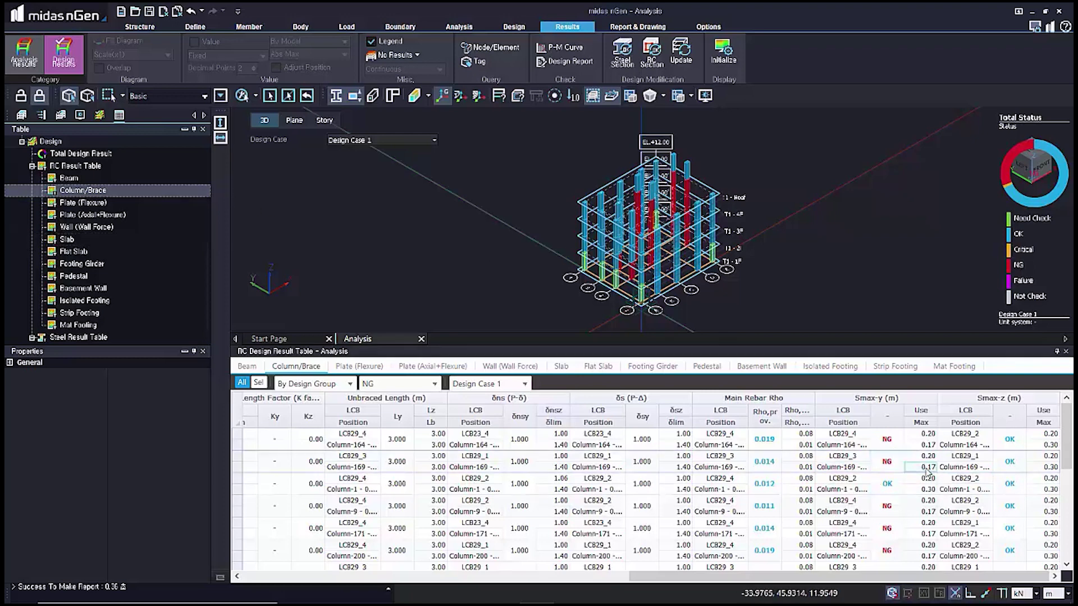
{"action": "left_click", "coordinate": [564, 61]}
{"action": "left_click", "coordinate": [221, 579]}
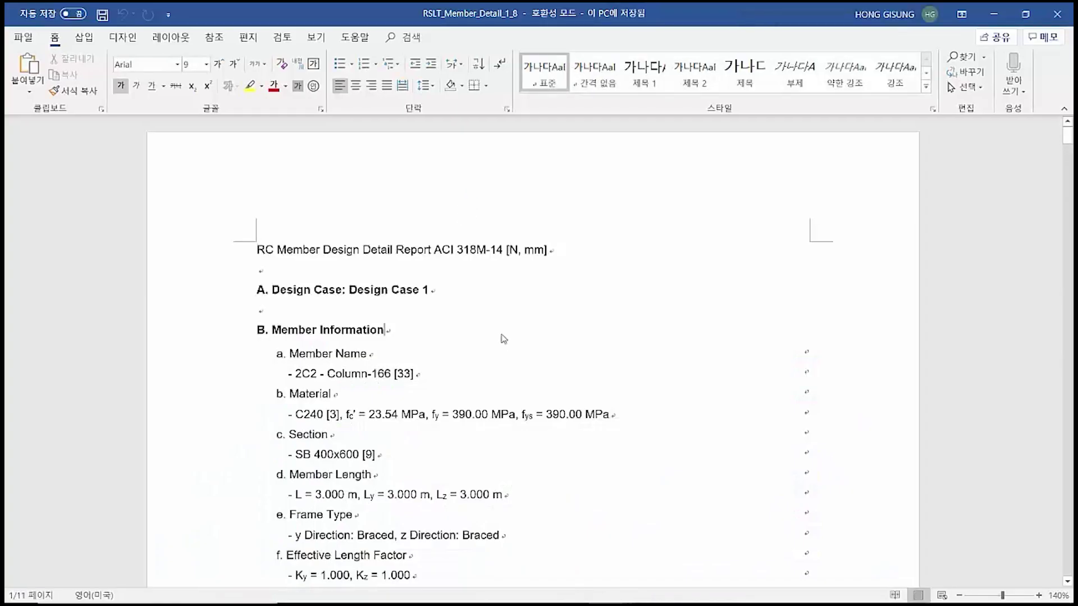
- Examine the minor-axis end shear spacing check and its maximum spacing formulas in the detail report of Column-166
{"action": "scroll", "coordinate": [505, 342], "scroll_direction": "down", "scroll_amount": 4, "text": "ctrl"}
{"action": "scroll", "coordinate": [508, 348], "scroll_direction": "down", "scroll_amount": 10}
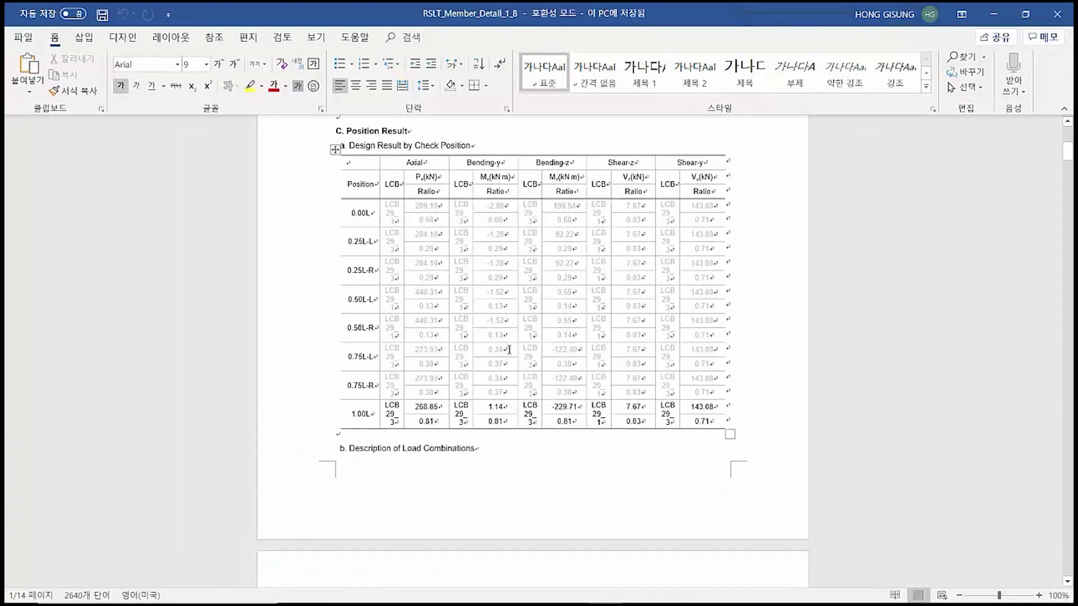
{"action": "scroll", "coordinate": [509, 350], "scroll_direction": "down", "scroll_amount": 15}
{"action": "scroll", "coordinate": [510, 349], "scroll_direction": "down", "scroll_amount": 20}
{"action": "scroll", "coordinate": [510, 348], "scroll_direction": "down", "scroll_amount": 20}
{"action": "scroll", "coordinate": [510, 348], "scroll_direction": "down", "scroll_amount": 10}
{"action": "scroll", "coordinate": [510, 344], "scroll_direction": "down", "scroll_amount": 2}
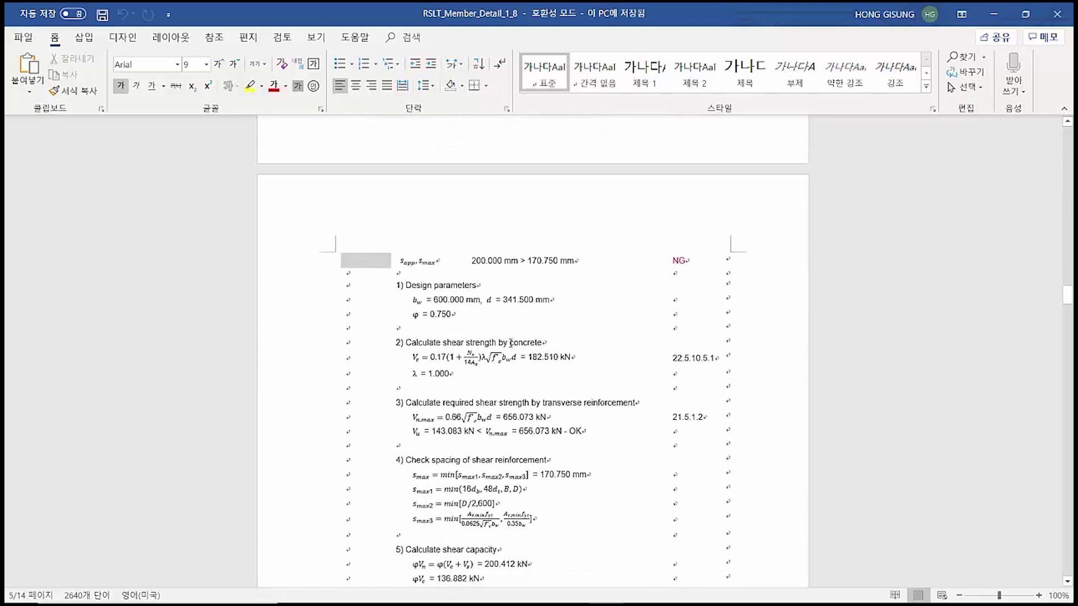
{"action": "triple_click", "coordinate": [577, 262]}
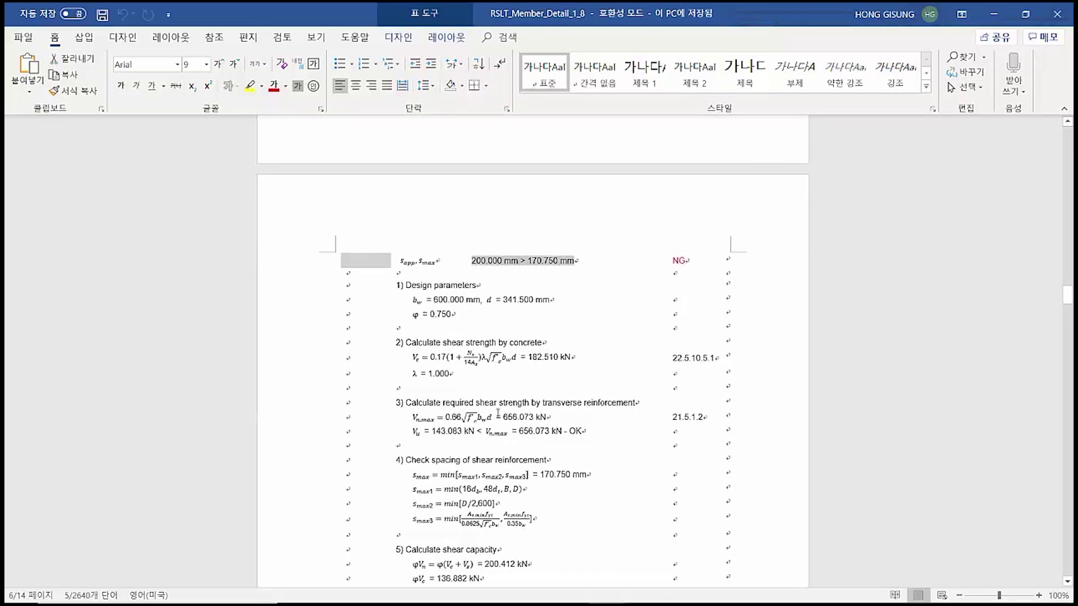
{"action": "scroll", "coordinate": [545, 496], "scroll_direction": "down", "scroll_amount": 1}
{"action": "left_click_drag", "start_coordinate": [549, 497], "coordinate": [533, 442]}
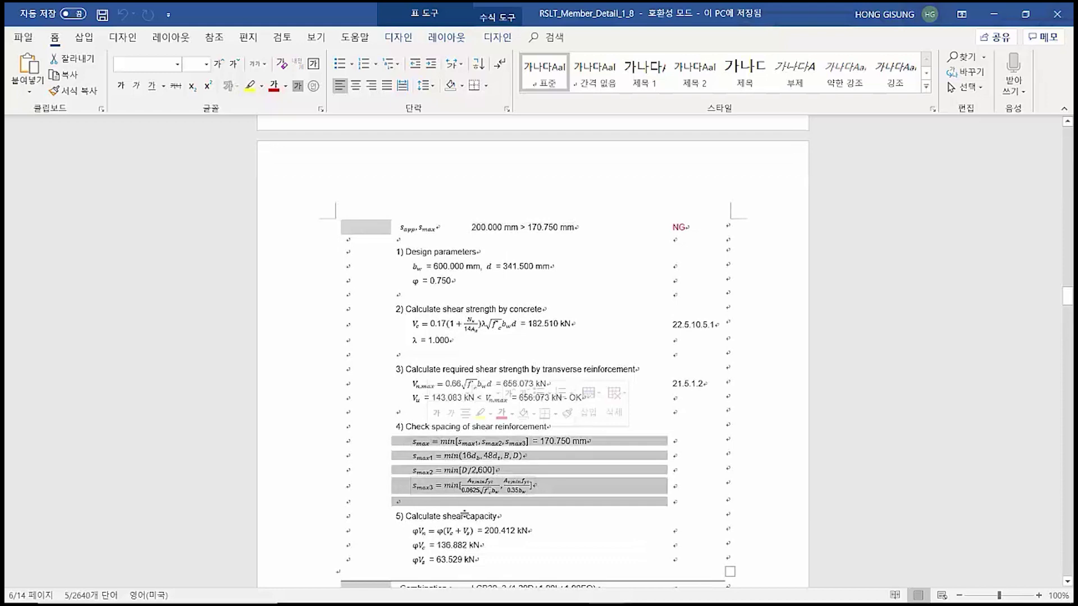
- Compare the end and middle minor-axis shear checks of Column-166 with those of Column-164 in the report
{"action": "scroll", "coordinate": [456, 448], "scroll_direction": "up", "scroll_amount": 5}
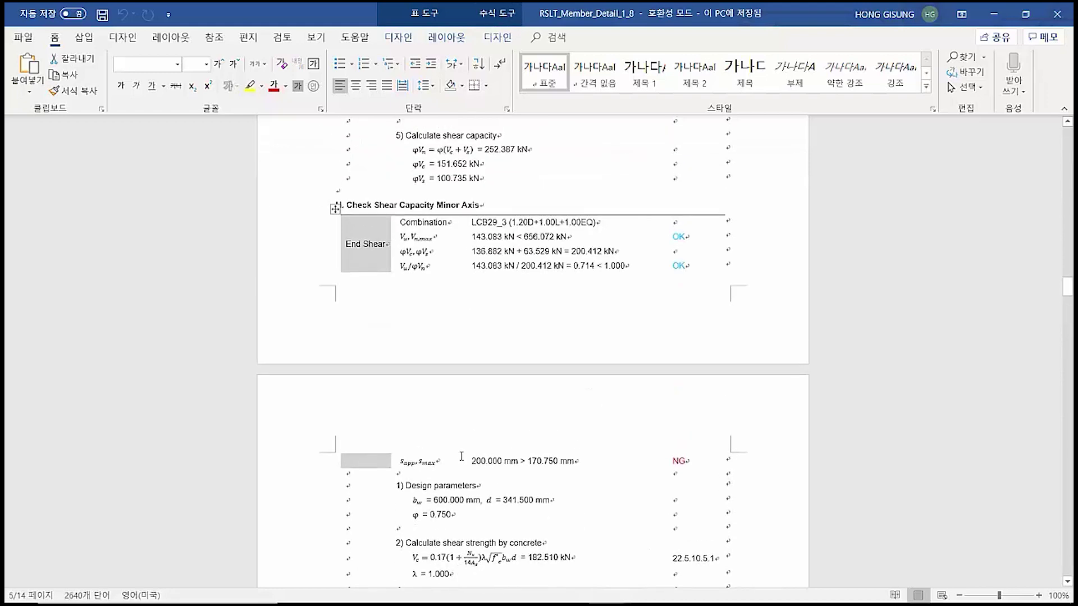
{"action": "scroll", "coordinate": [462, 456], "scroll_direction": "down", "scroll_amount": 2}
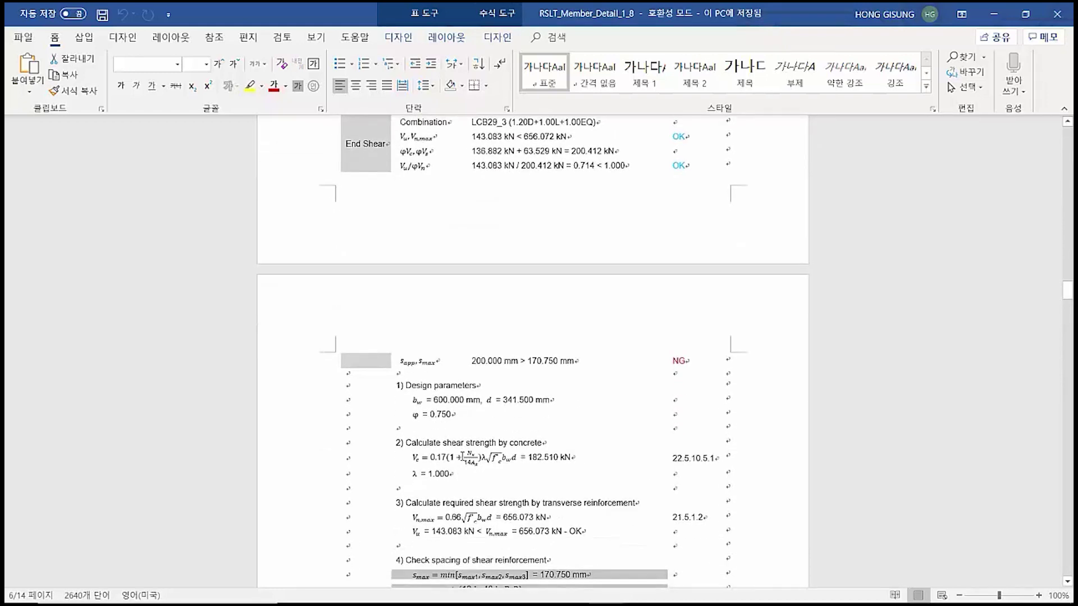
{"action": "scroll", "coordinate": [463, 455], "scroll_direction": "up", "scroll_amount": 2}
{"action": "scroll", "coordinate": [441, 200], "scroll_direction": "down", "scroll_amount": 10}
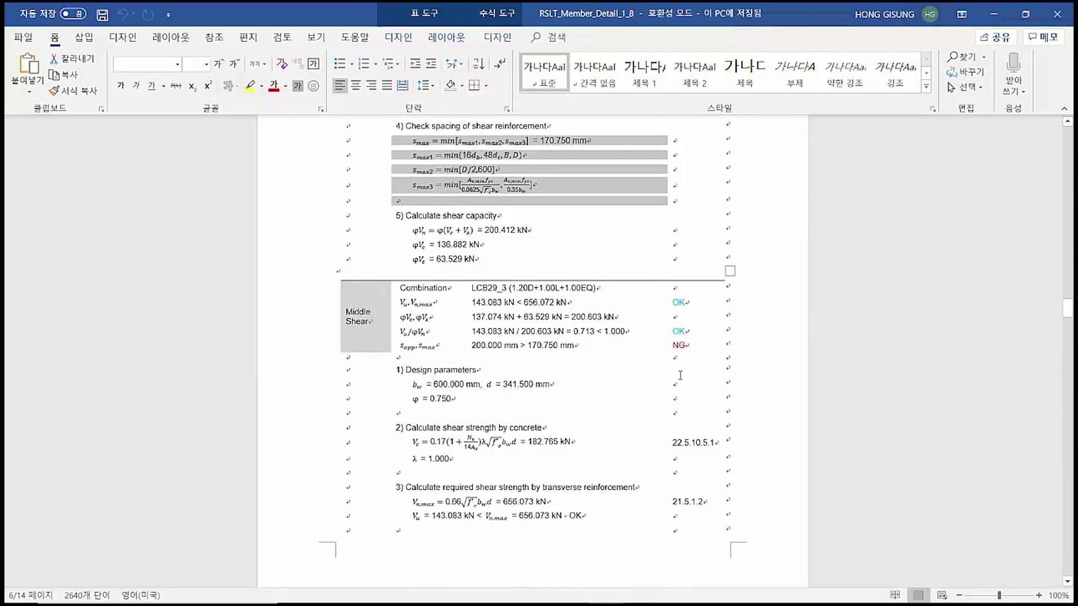
{"action": "scroll", "coordinate": [573, 411], "scroll_direction": "down", "scroll_amount": 20}
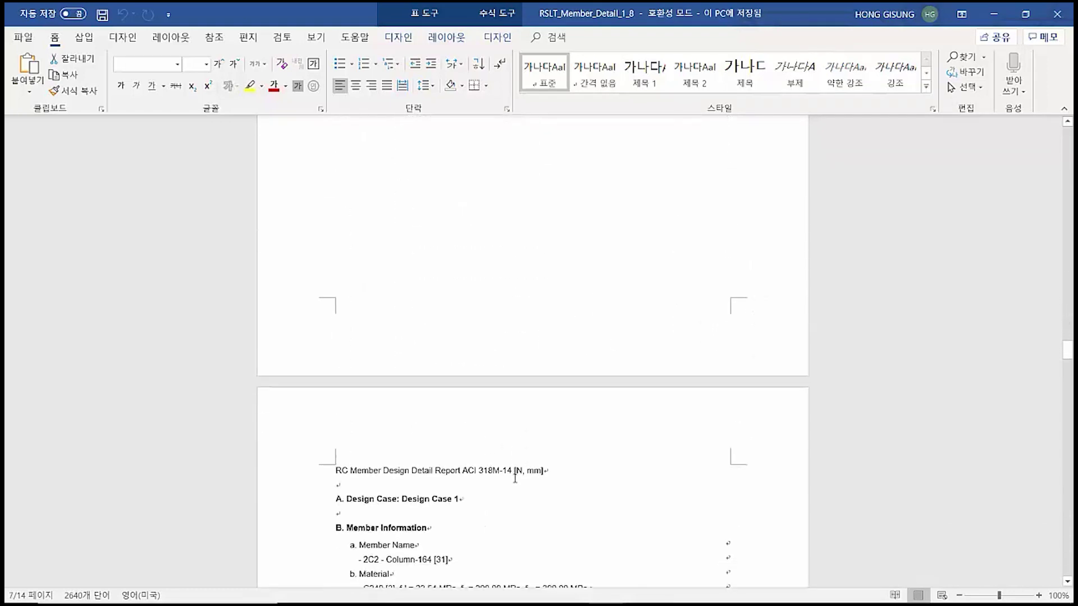
{"action": "scroll", "coordinate": [520, 461], "scroll_direction": "down", "scroll_amount": 20}
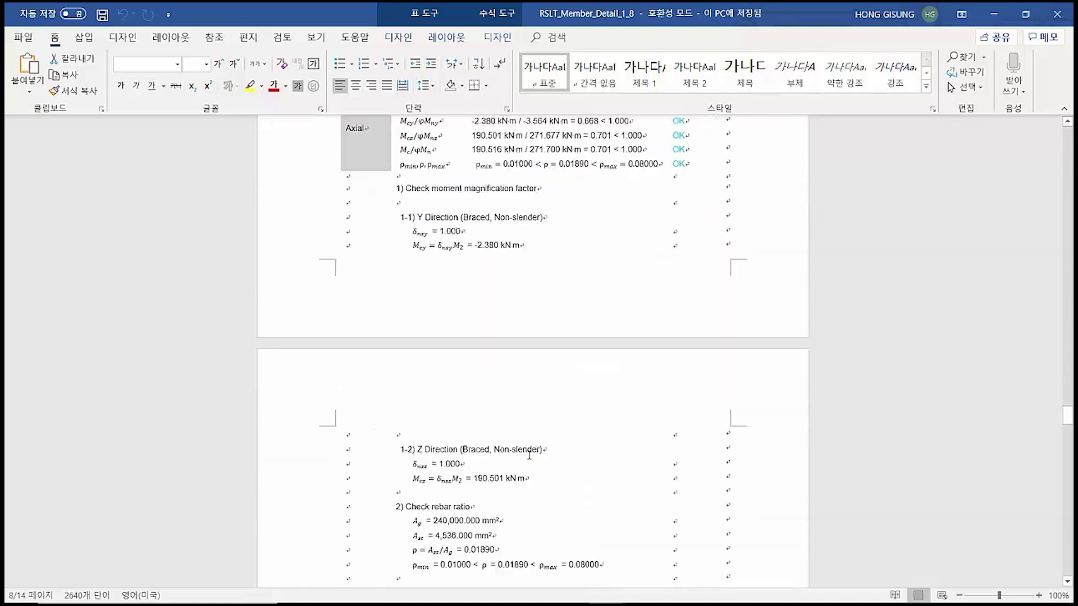
{"action": "scroll", "coordinate": [530, 455], "scroll_direction": "down", "scroll_amount": 20}
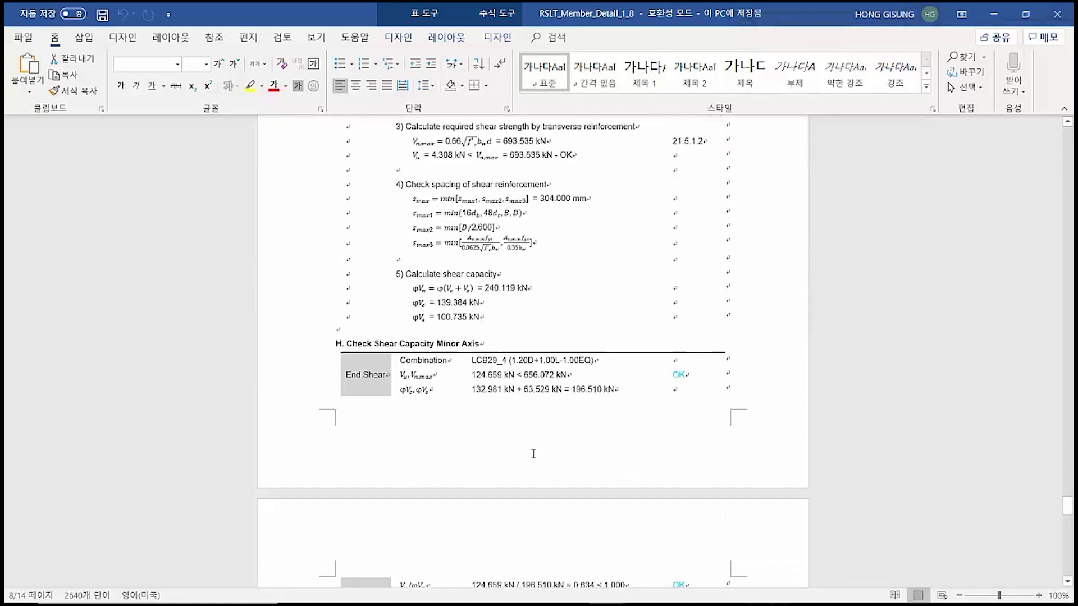
{"action": "scroll", "coordinate": [533, 449], "scroll_direction": "down", "scroll_amount": 20}
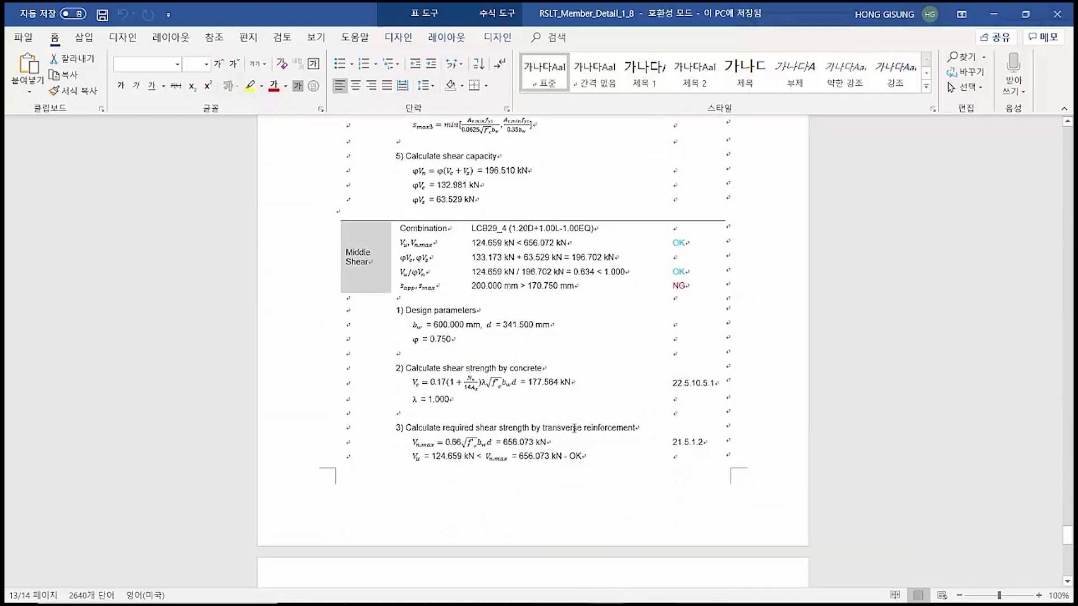
- Switch back to midas nGen and show only the superstructure flat slabs instead of the columns in the status view
{"action": "key", "text": "alt+Tab"}
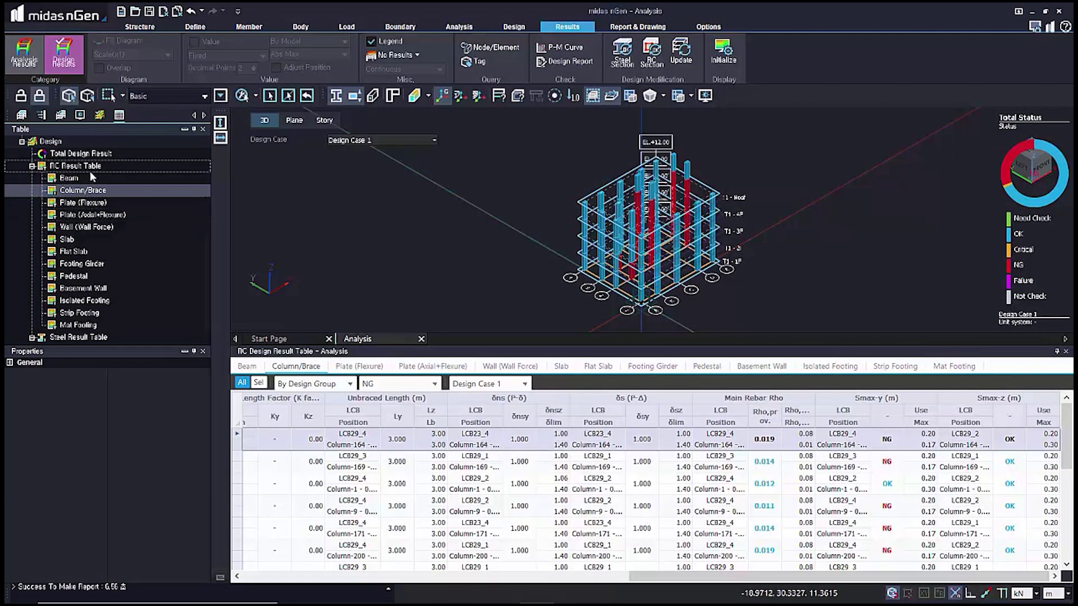
{"action": "left_click", "coordinate": [21, 115]}
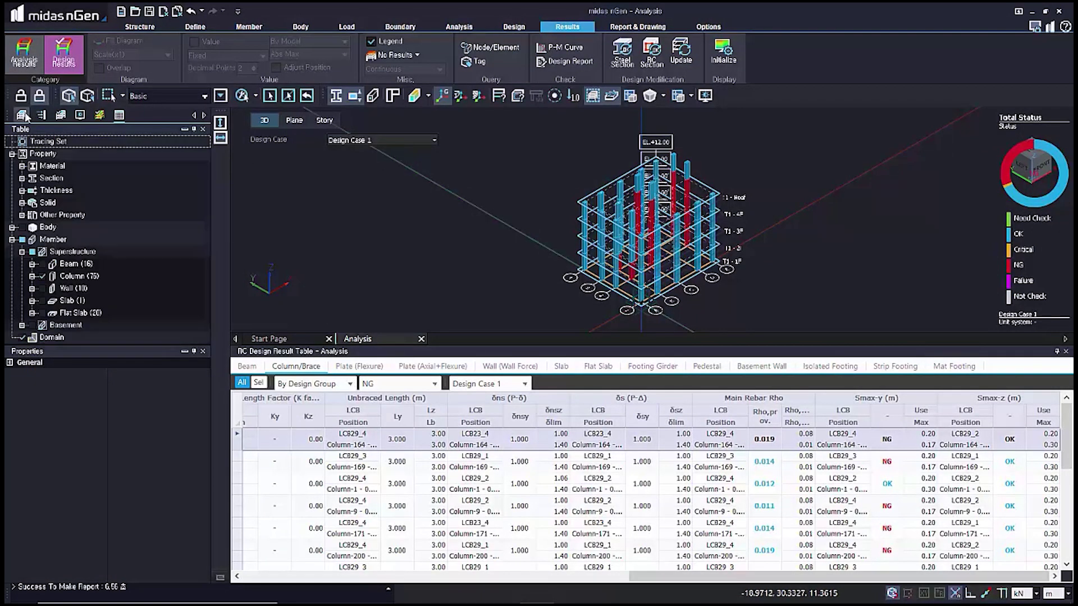
{"action": "left_click", "coordinate": [43, 277]}
{"action": "left_click", "coordinate": [43, 289]}
{"action": "left_click", "coordinate": [43, 289]}
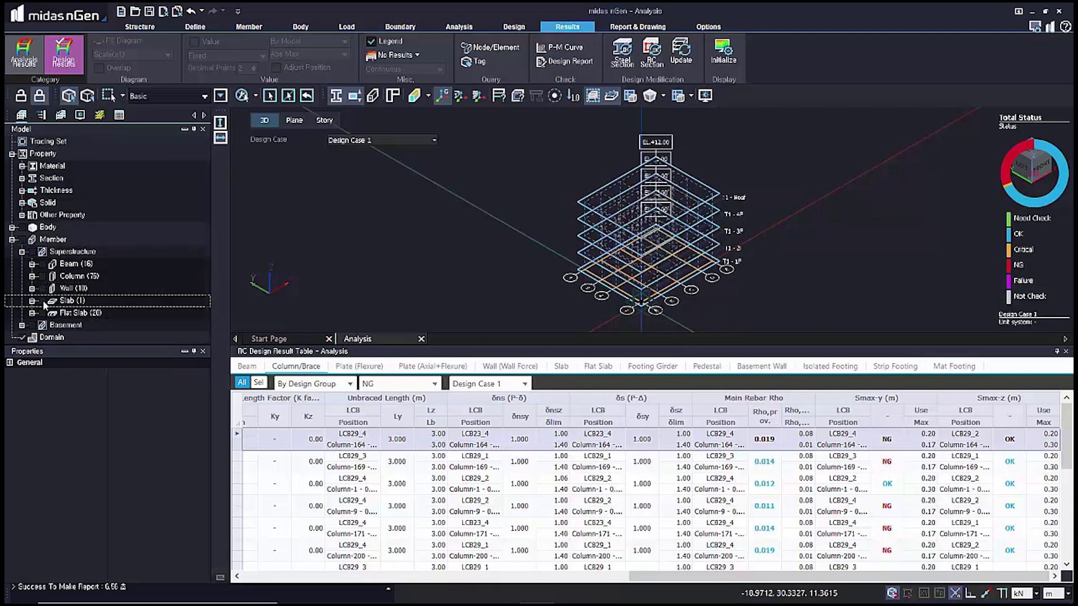
{"action": "left_click", "coordinate": [42, 313]}
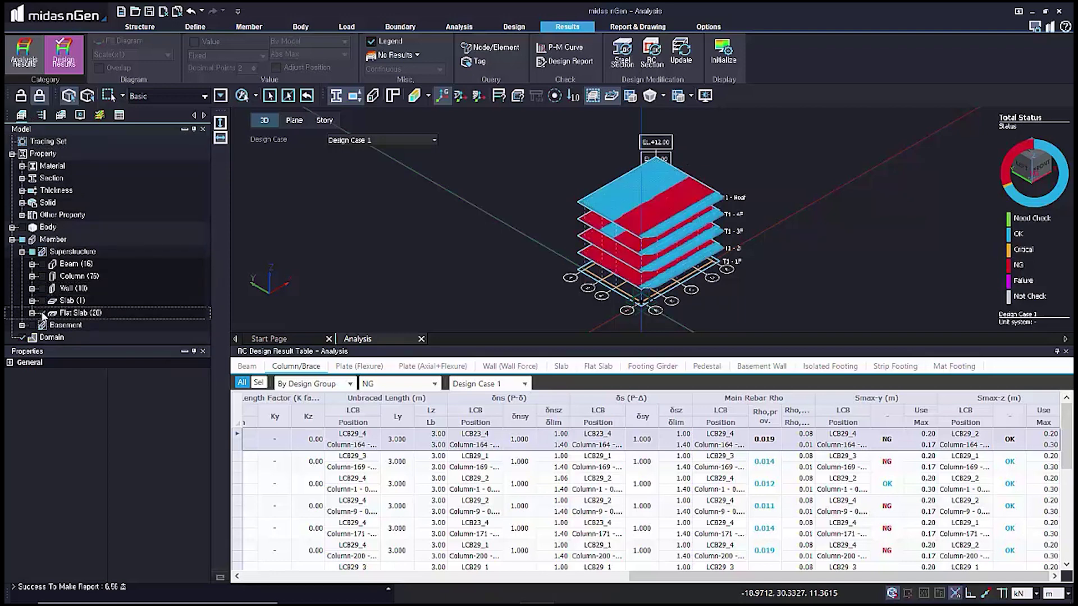
- Open the Flat Slab design result table for a selected slab, and extend it to all flat slabs
{"action": "left_click", "coordinate": [259, 383]}
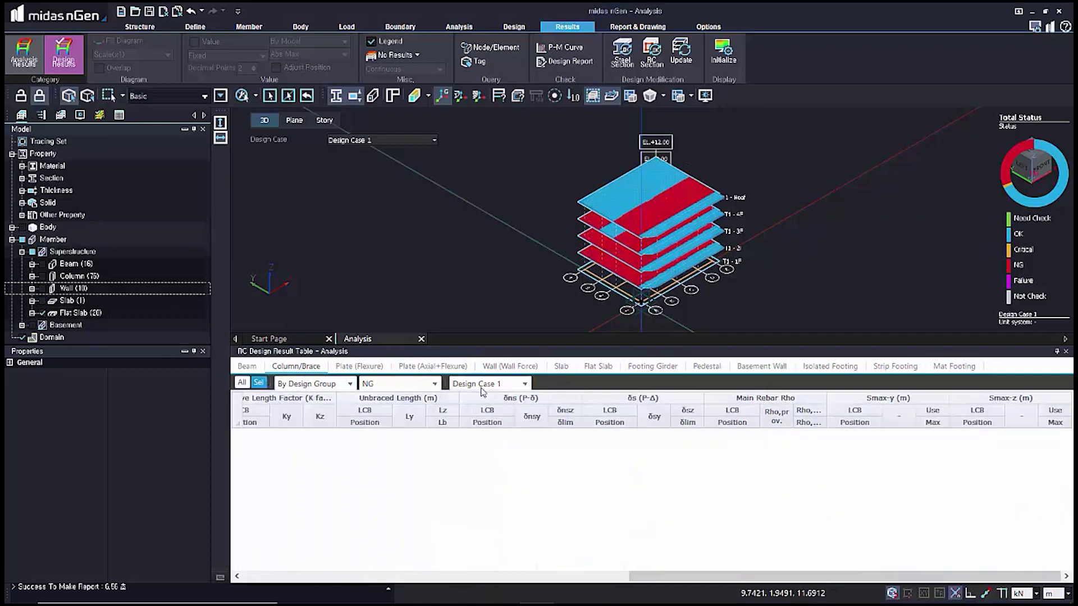
{"action": "left_click", "coordinate": [597, 368]}
{"action": "left_click", "coordinate": [671, 194]}
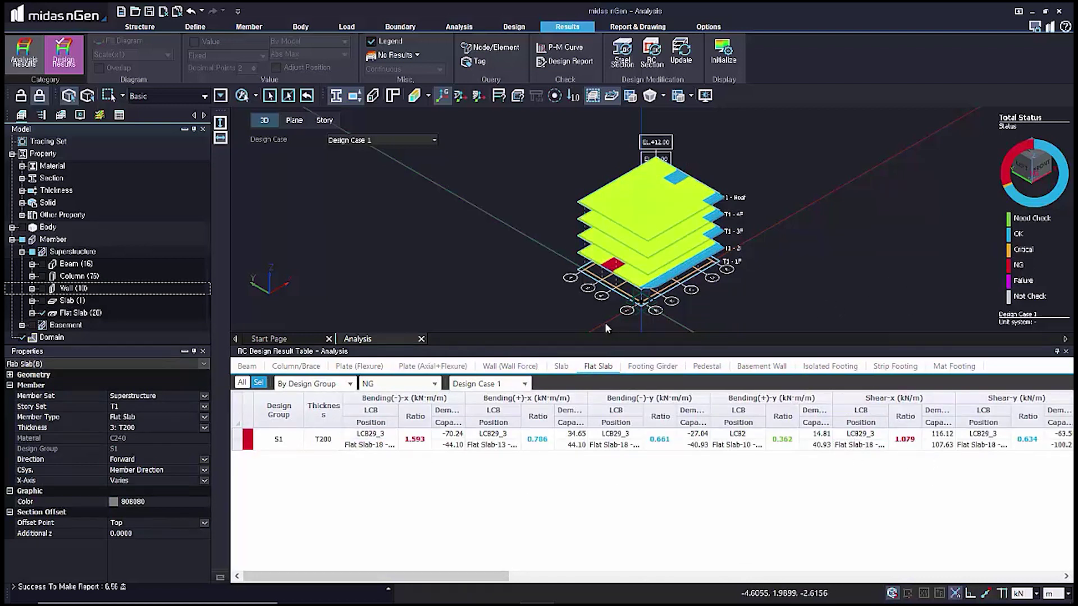
{"action": "left_click", "coordinate": [242, 383]}
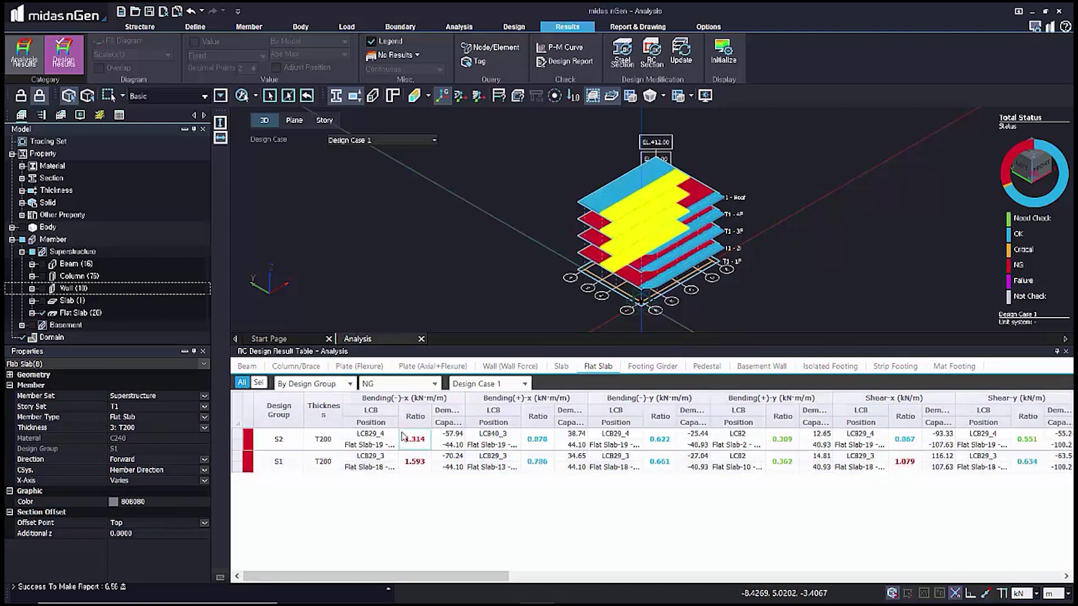
- Change the model units to N and mm to read the flat slab main rebar area columns in the result table
{"action": "left_click_drag", "start_coordinate": [416, 577], "coordinate": [813, 577]}
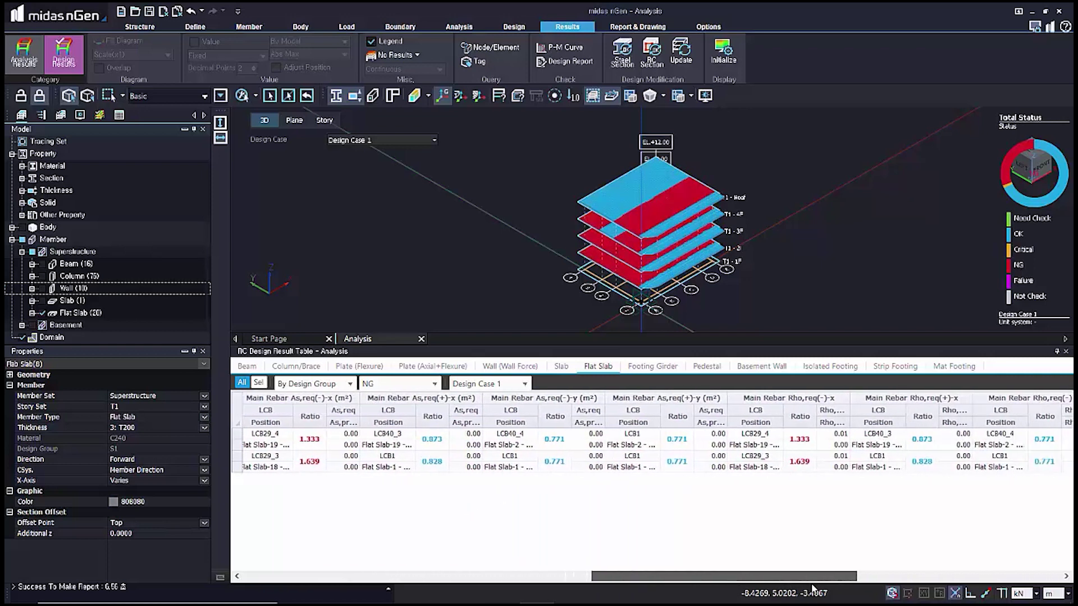
{"action": "left_click", "coordinate": [1058, 594]}
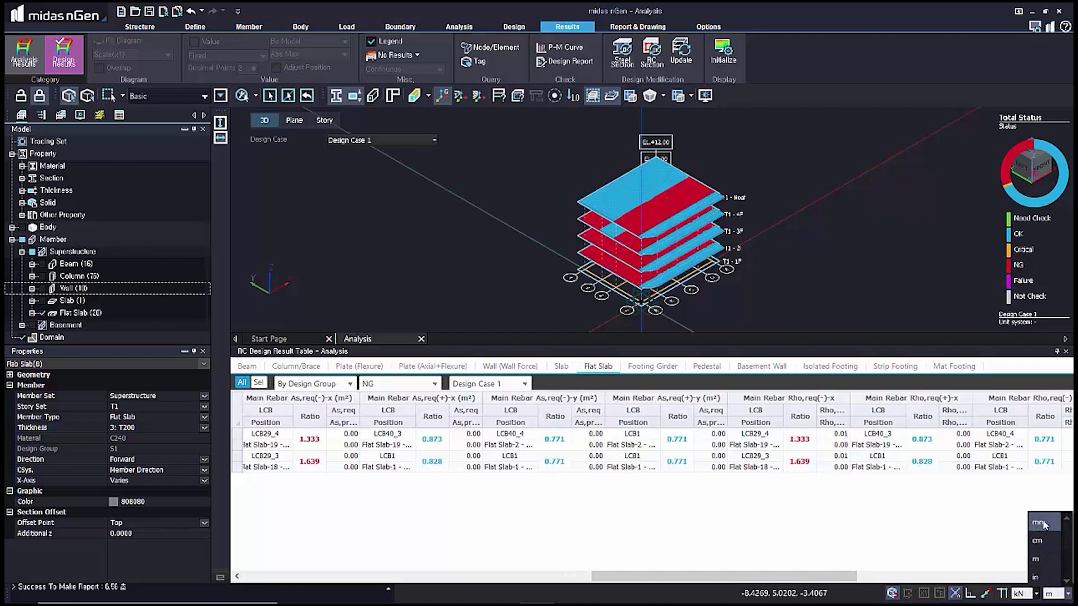
{"action": "left_click", "coordinate": [1042, 523]}
{"action": "left_click", "coordinate": [1032, 598]}
{"action": "left_click", "coordinate": [1027, 517]}
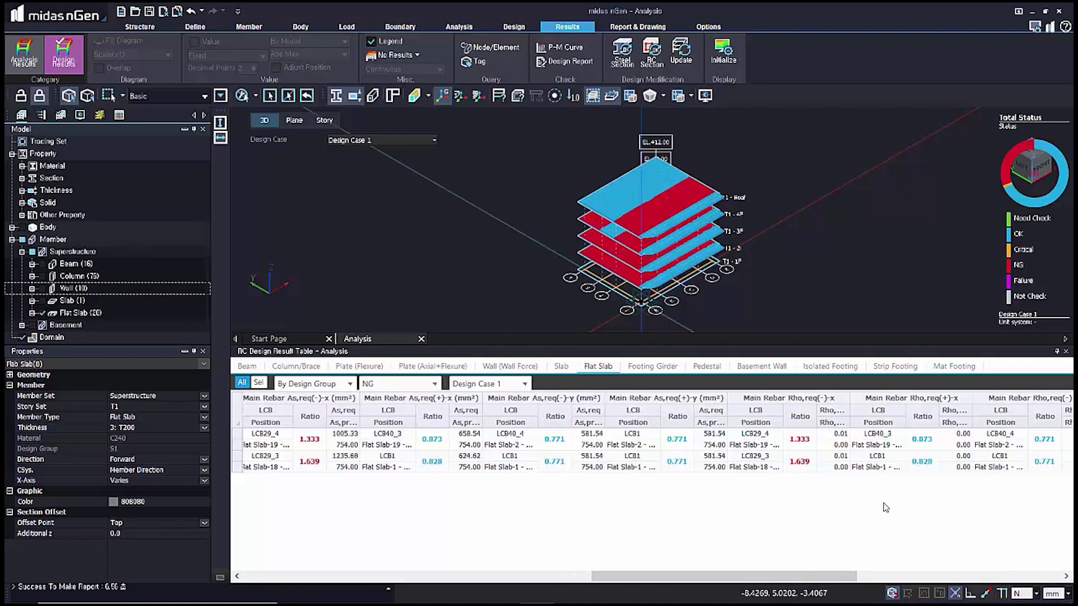
- Review the required main rebar, two-way shear and bending results of the flat slab groups in the result table
{"action": "left_click_drag", "start_coordinate": [821, 576], "coordinate": [726, 576]}
{"action": "left_click", "coordinate": [647, 433]}
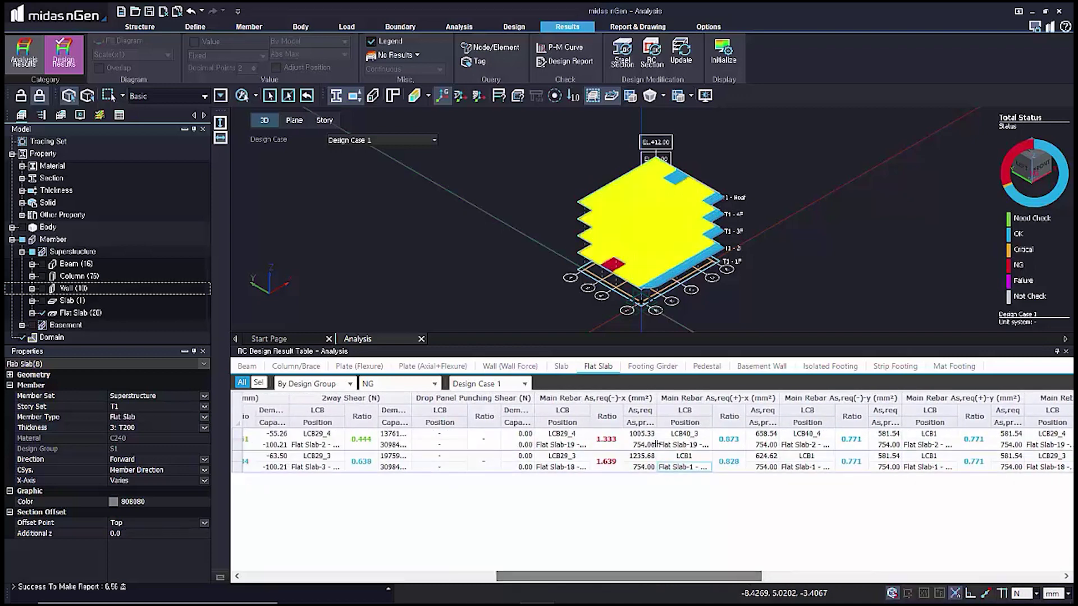
{"action": "left_click_drag", "start_coordinate": [727, 576], "coordinate": [474, 579]}
- Generate the design report for flat slab group S2 and examine its member information and x-direction capacity checks
{"action": "left_click", "coordinate": [415, 439]}
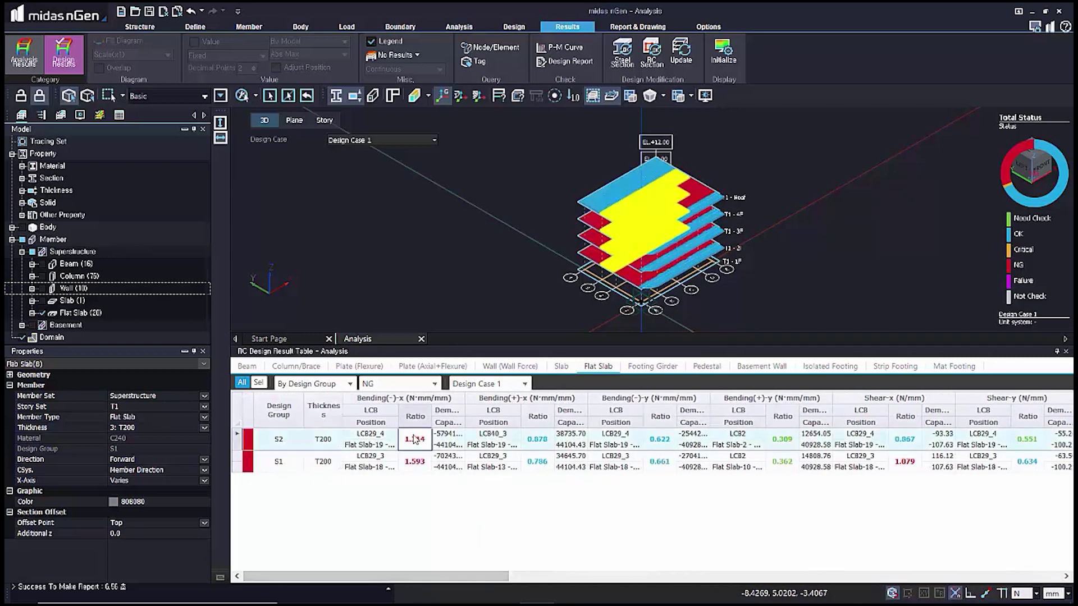
{"action": "left_click", "coordinate": [576, 64]}
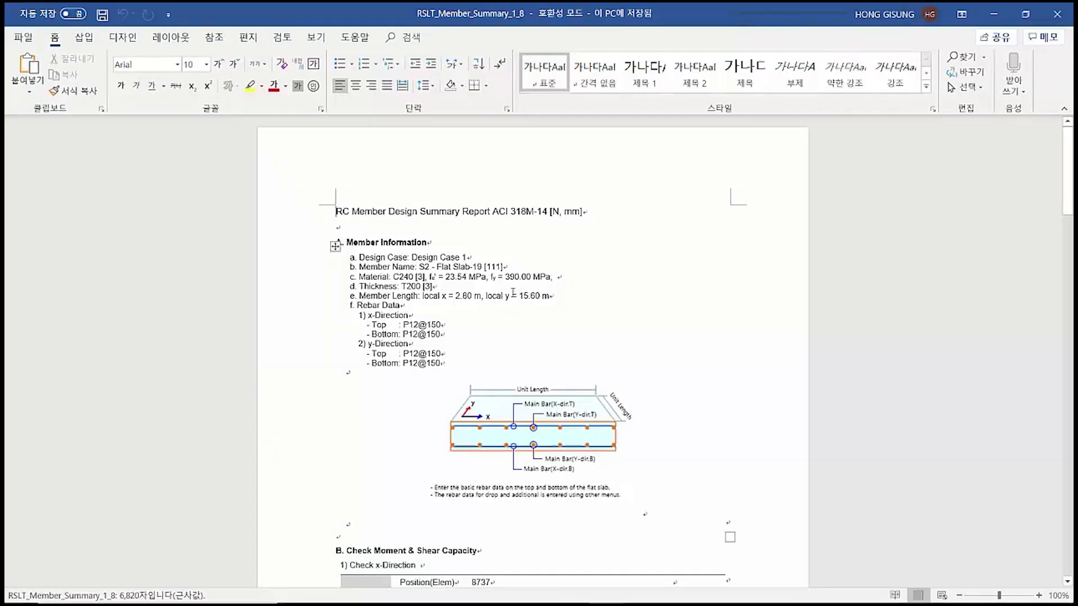
{"action": "scroll", "coordinate": [550, 349], "scroll_direction": "down", "scroll_amount": 10}
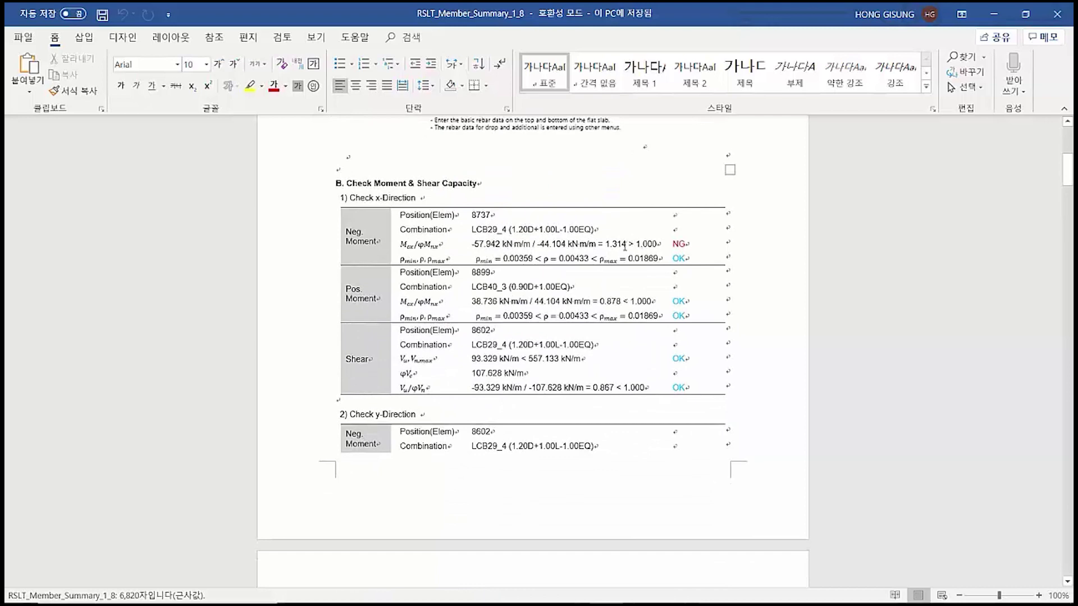
{"action": "scroll", "coordinate": [410, 277], "scroll_direction": "up", "scroll_amount": 9}
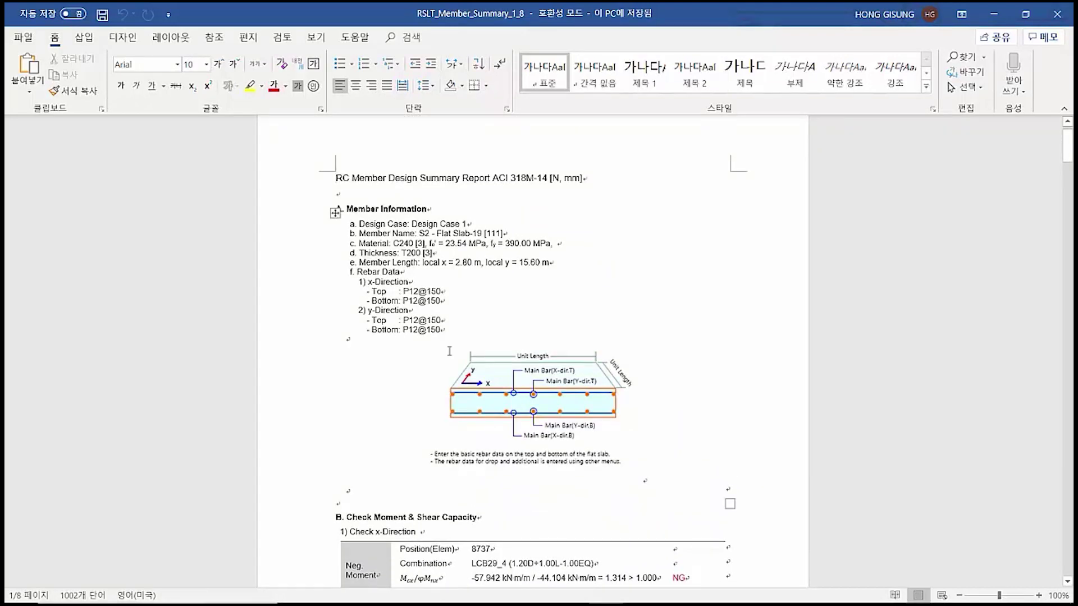
- Examine the moment, shear and two-way shear checks on the remaining pages of the flat slab summary report, and close the report
{"action": "scroll", "coordinate": [480, 341], "scroll_direction": "down", "scroll_amount": 20}
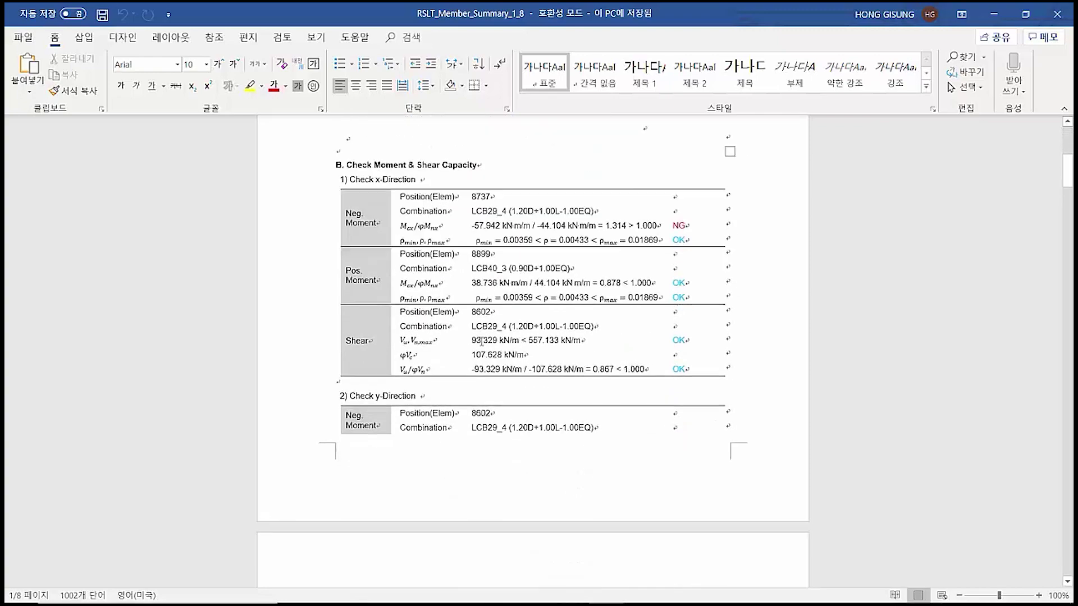
{"action": "scroll", "coordinate": [481, 341], "scroll_direction": "down", "scroll_amount": 20}
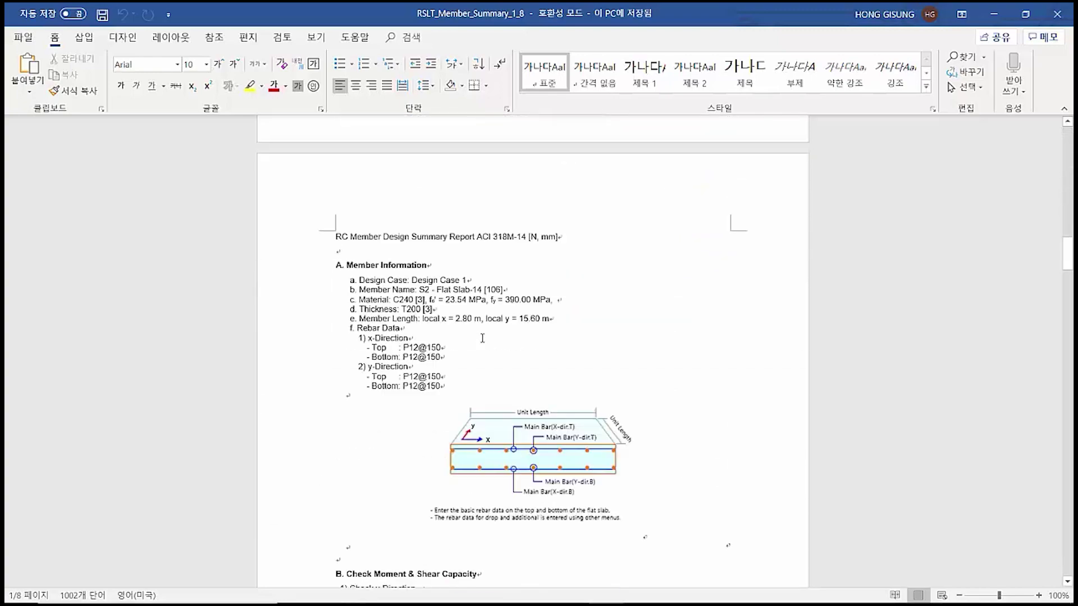
{"action": "scroll", "coordinate": [484, 340], "scroll_direction": "down", "scroll_amount": 20}
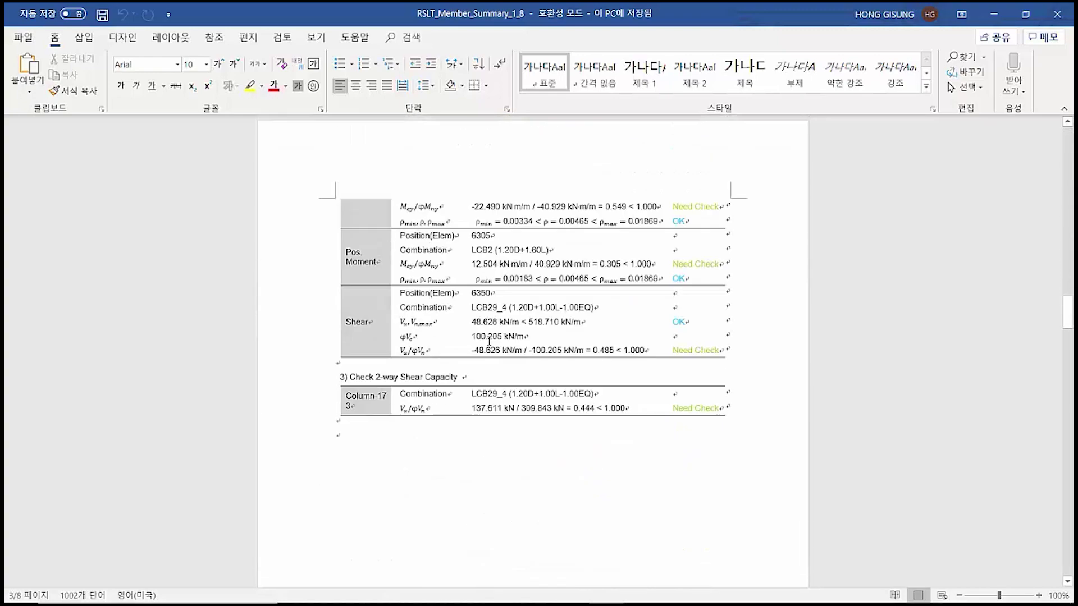
{"action": "scroll", "coordinate": [492, 335], "scroll_direction": "down", "scroll_amount": 20}
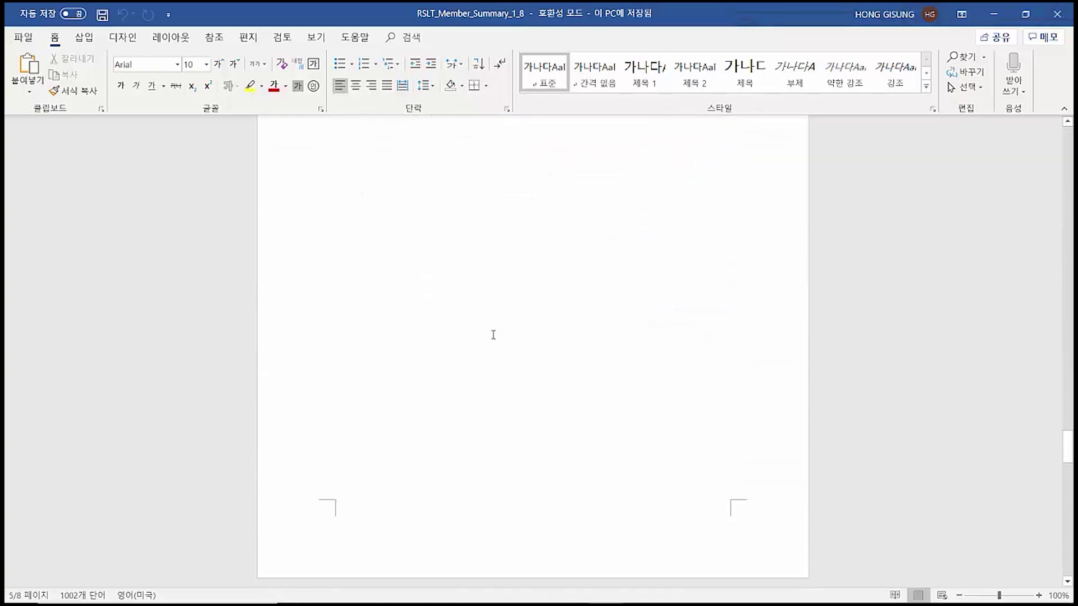
{"action": "scroll", "coordinate": [493, 335], "scroll_direction": "down", "scroll_amount": 5}
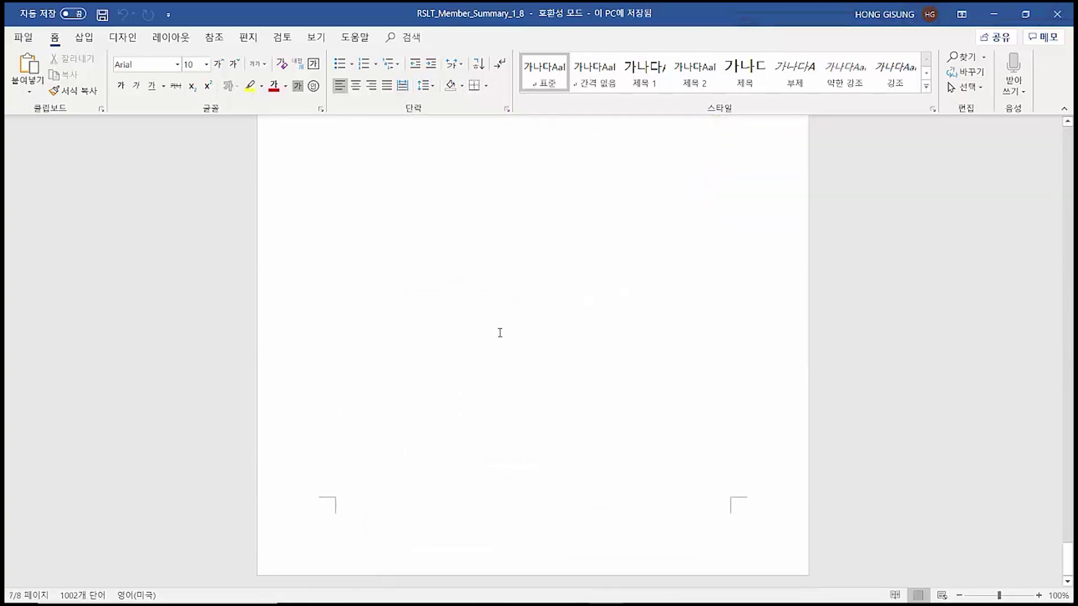
{"action": "scroll", "coordinate": [497, 330], "scroll_direction": "up", "scroll_amount": 20}
{"action": "left_click_drag", "start_coordinate": [1068, 517], "coordinate": [1068, 134]}
{"action": "left_click", "coordinate": [1057, 14]}
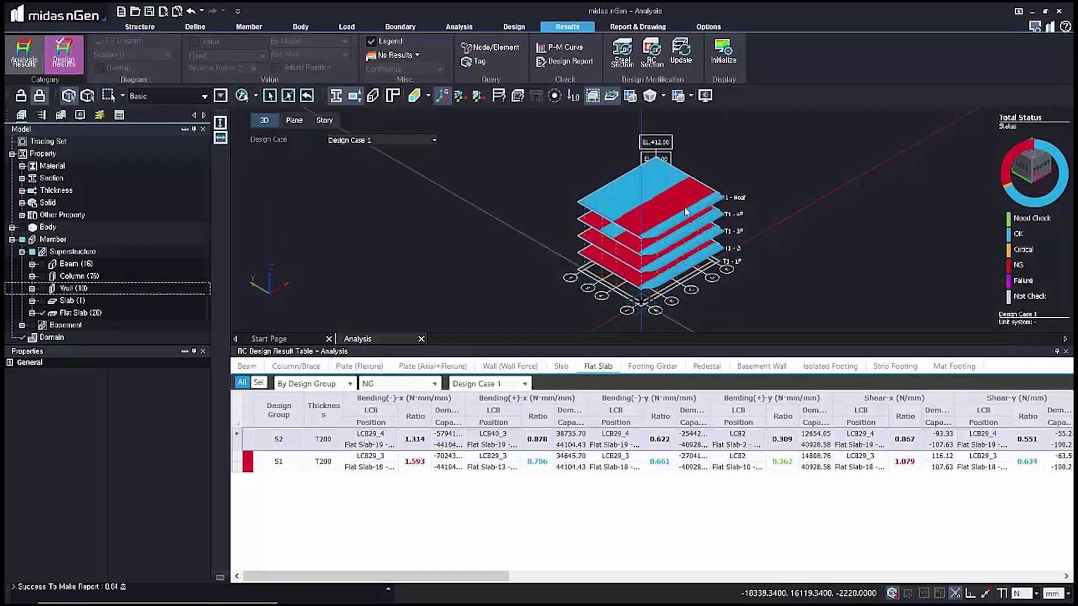
- Show the basement members instead of the superstructure flat slabs, and open the Isolated Footing design result table
{"action": "left_click", "coordinate": [42, 313]}
{"action": "left_click", "coordinate": [32, 325]}
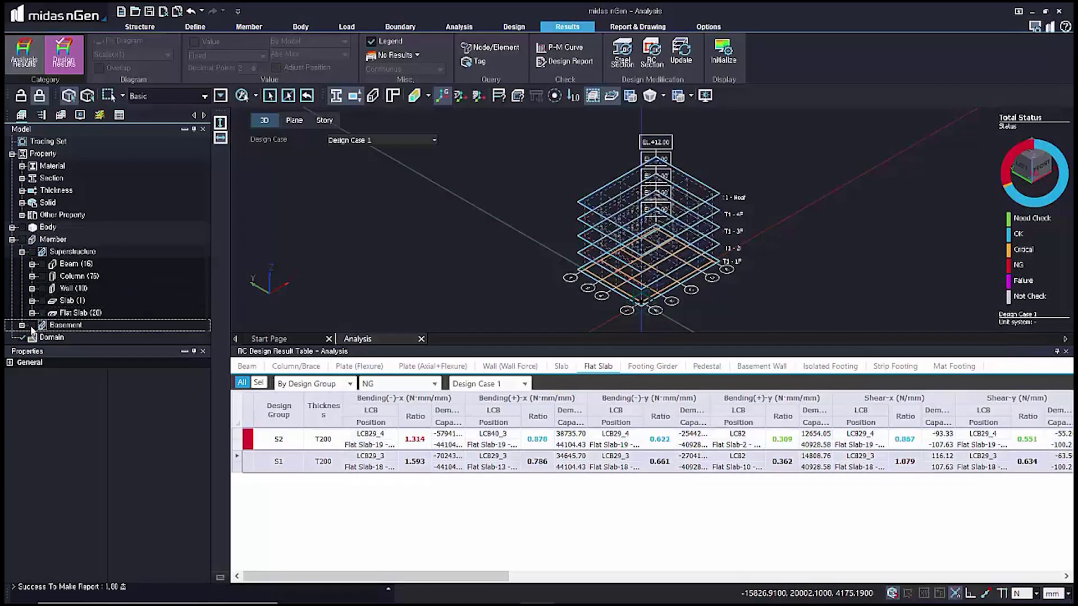
{"action": "left_click", "coordinate": [21, 337]}
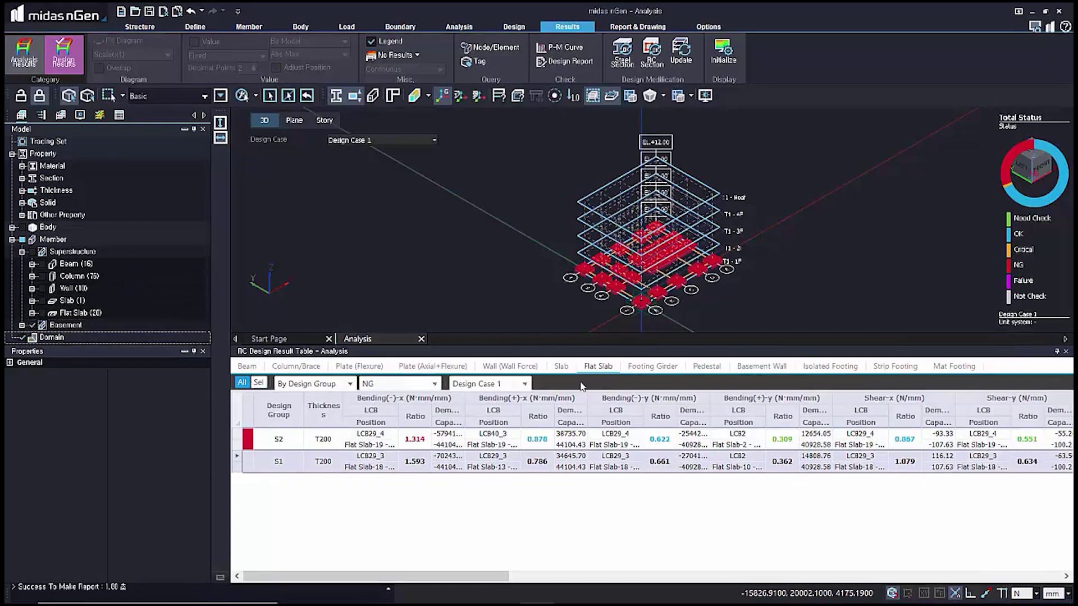
{"action": "left_click", "coordinate": [830, 366]}
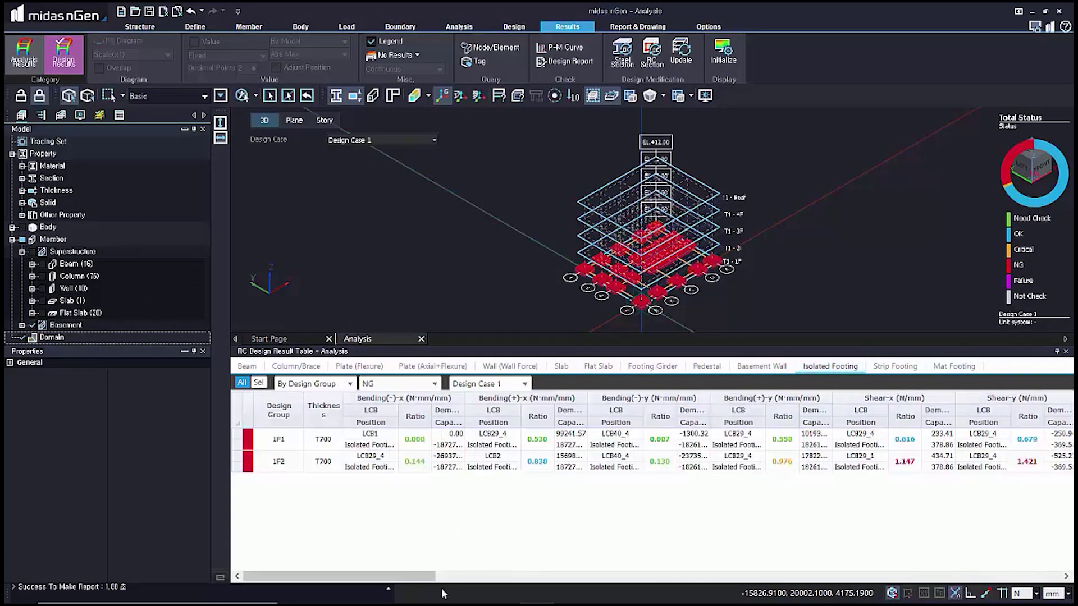
- Examine the shear and main rebar ratios of isolated footing groups 1F1 and 1F2 in the result table
{"action": "left_click_drag", "start_coordinate": [427, 576], "coordinate": [513, 576]}
{"action": "left_click", "coordinate": [528, 461]}
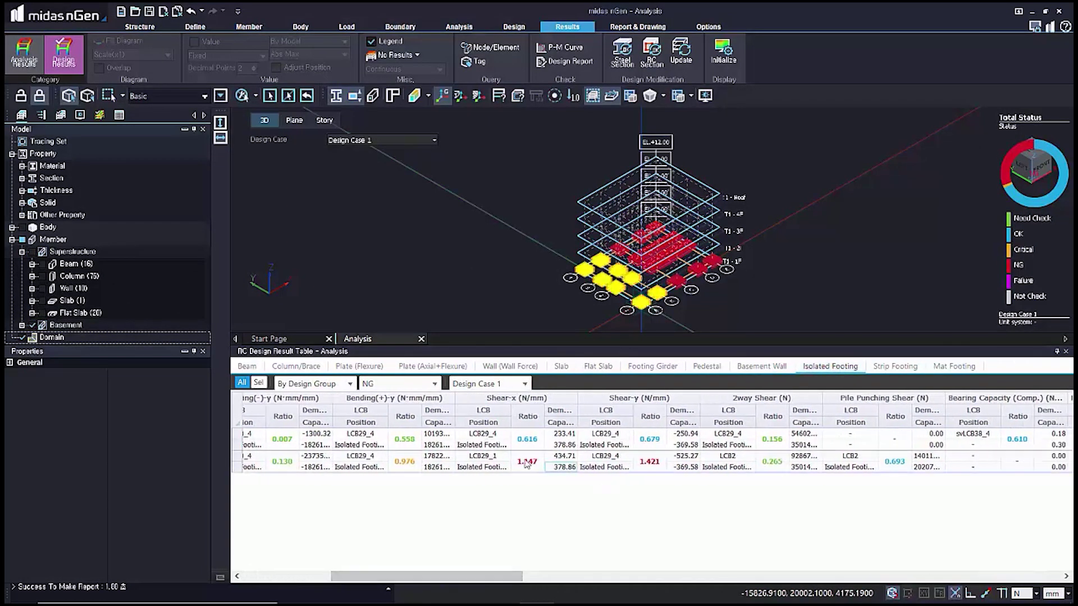
{"action": "left_click", "coordinate": [536, 489]}
{"action": "left_click_drag", "start_coordinate": [508, 577], "coordinate": [880, 579]}
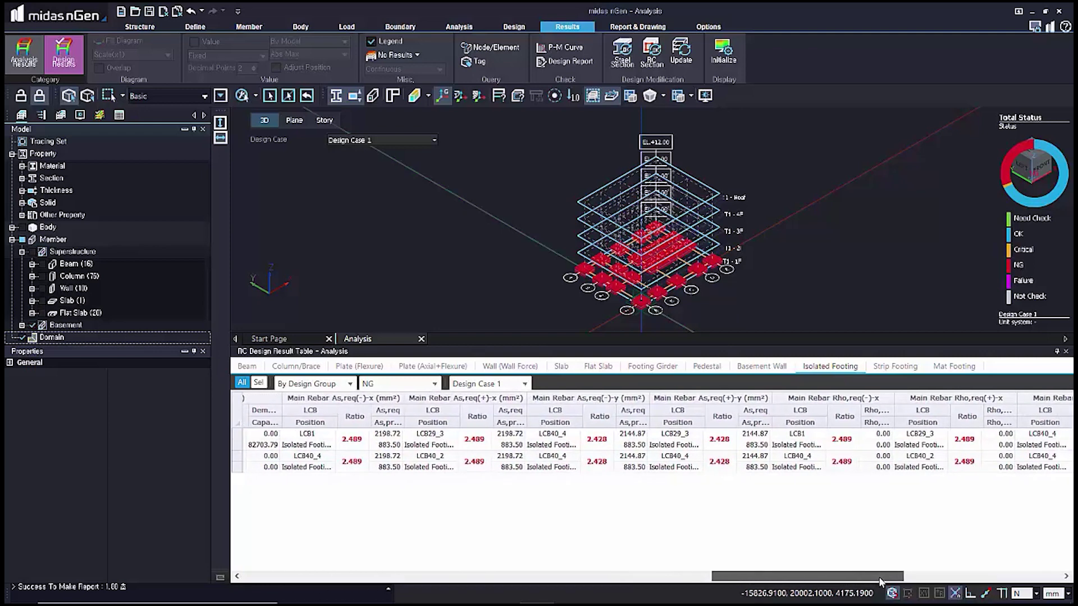
{"action": "left_click", "coordinate": [603, 440]}
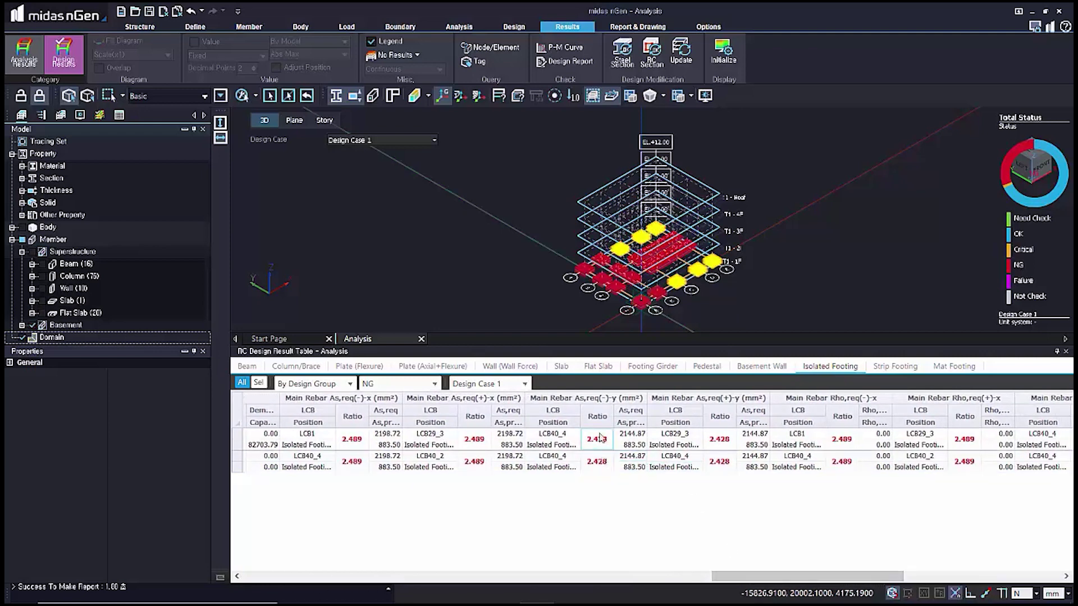
{"action": "left_click", "coordinate": [599, 461]}
{"action": "left_click_drag", "start_coordinate": [786, 578], "coordinate": [885, 584]}
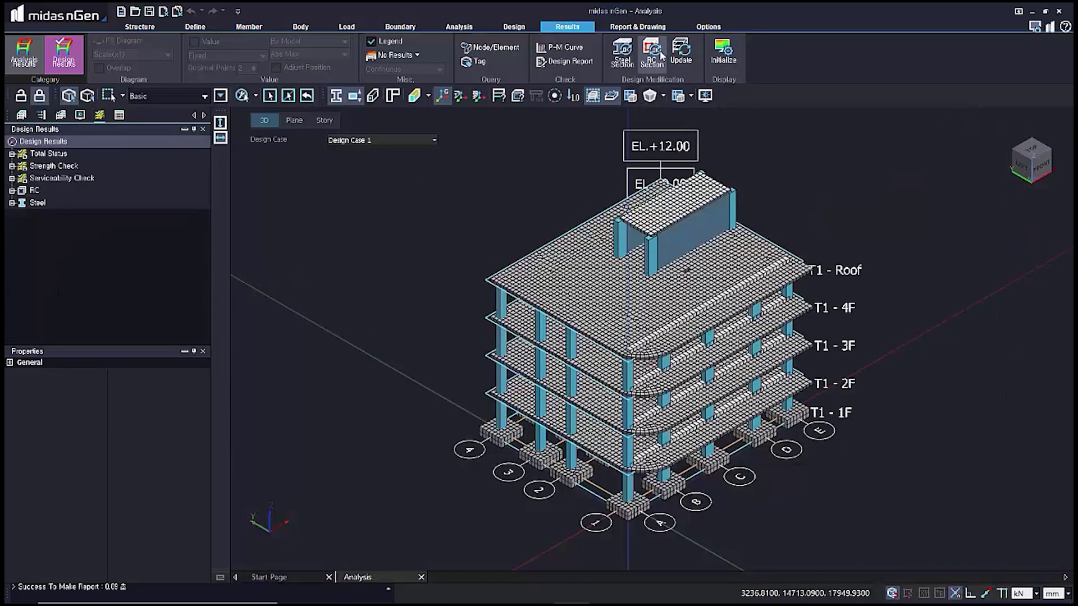
- Start the RC section design modification for beams and check groups 2G1, 3G1, 4G1 and RG1
{"action": "left_click", "coordinate": [650, 59]}
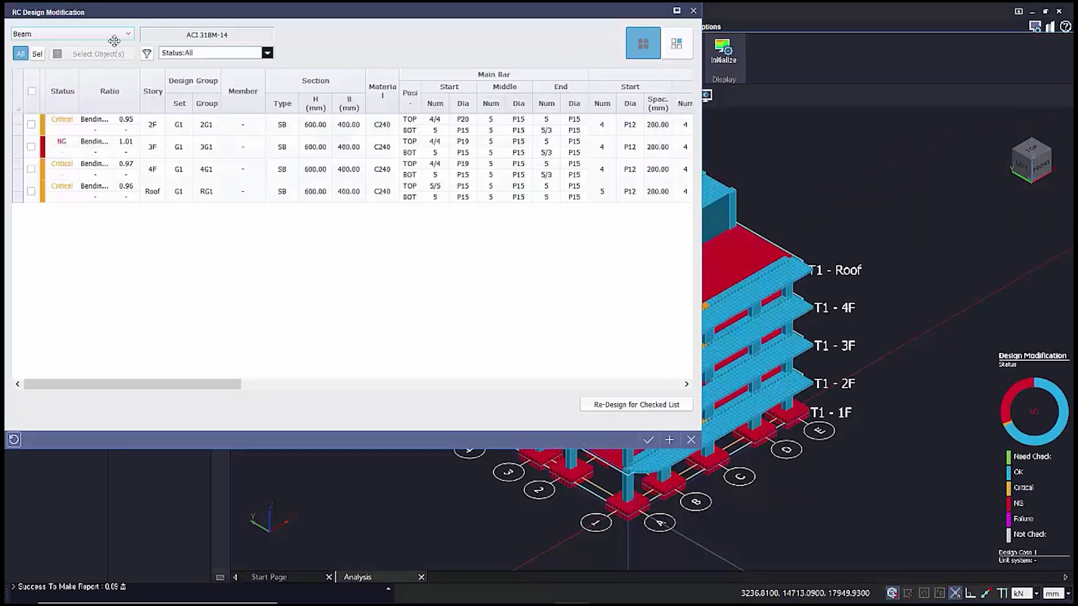
{"action": "left_click", "coordinate": [31, 146]}
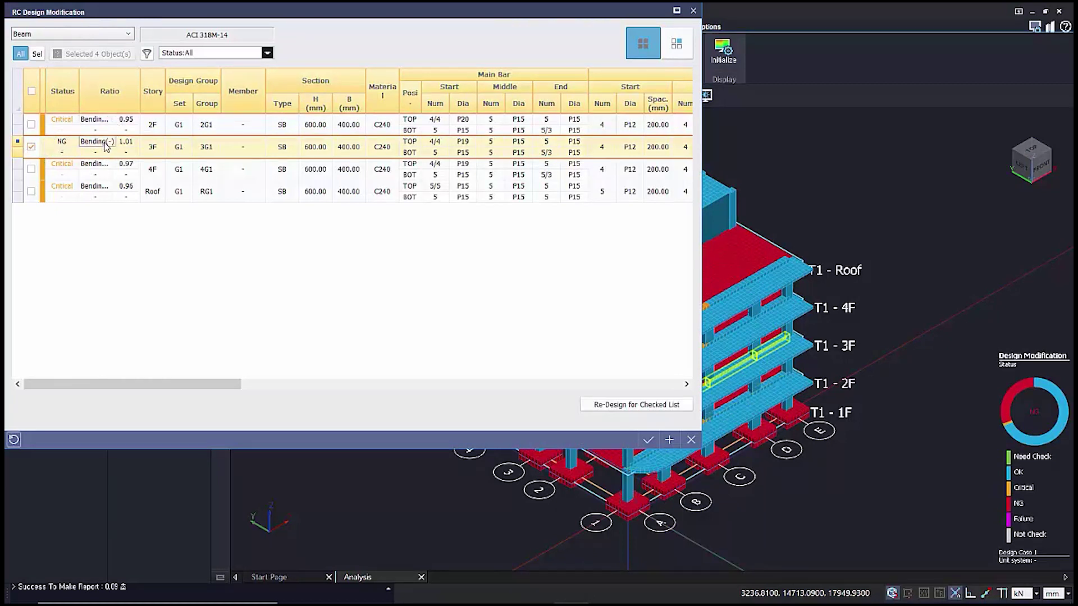
{"action": "left_click", "coordinate": [32, 125]}
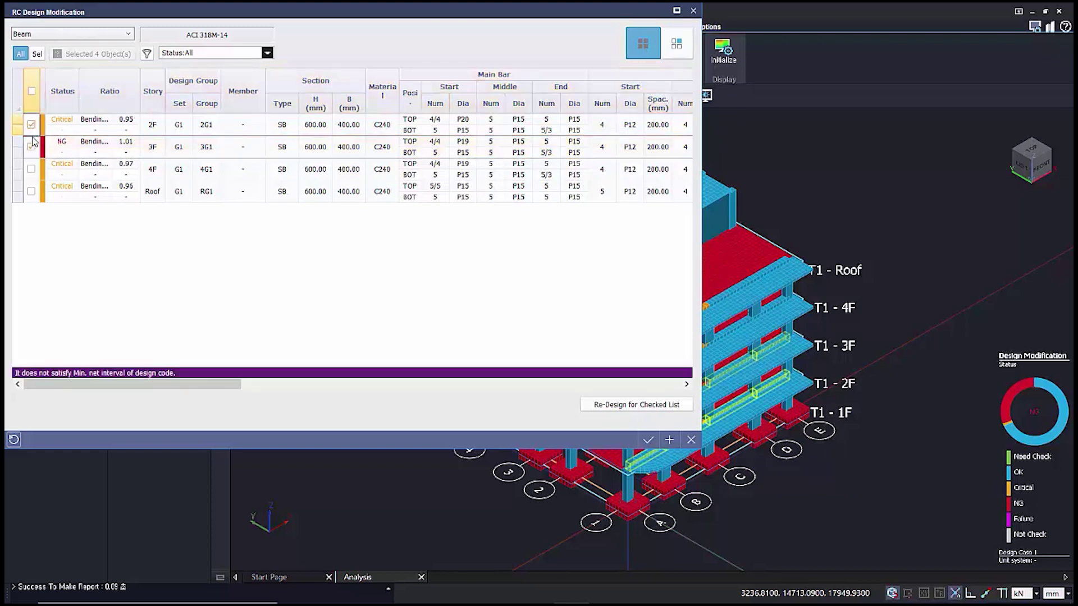
{"action": "left_click", "coordinate": [31, 147]}
{"action": "left_click", "coordinate": [30, 169]}
{"action": "left_click", "coordinate": [31, 192]}
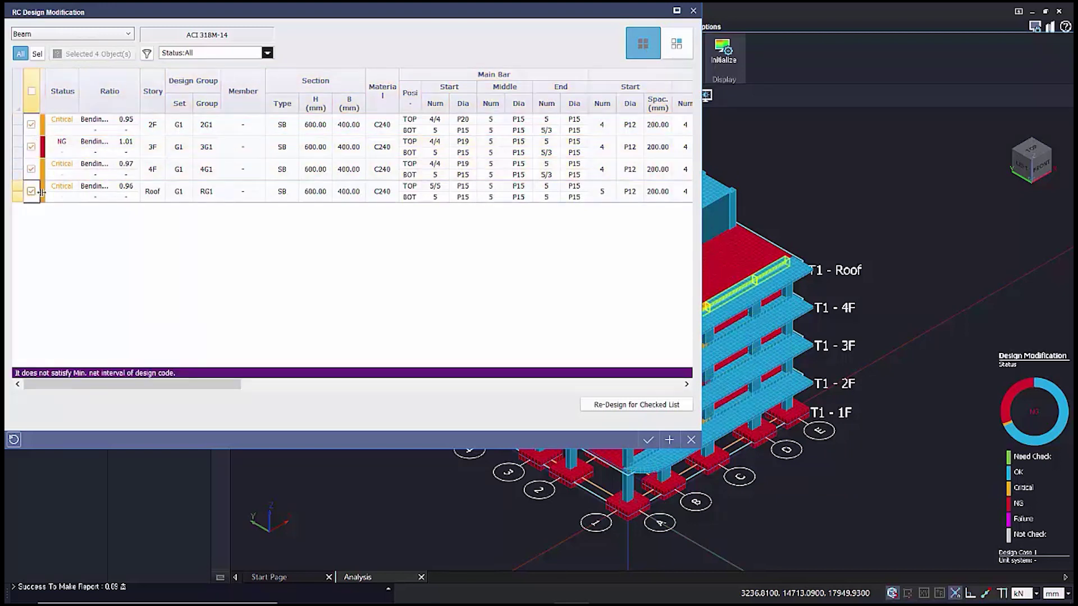
- Set the top start main bar number of beam groups 2G1, 3G1 and 4G1 to 5/5, and re-design the checked list
{"action": "left_click", "coordinate": [444, 121]}
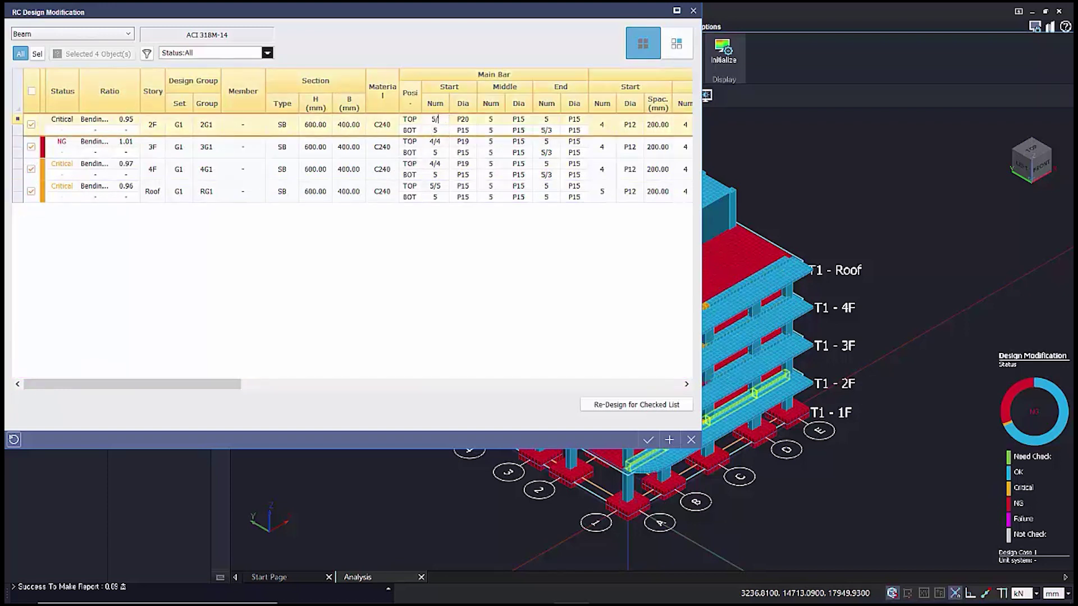
{"action": "left_click", "coordinate": [433, 144]}
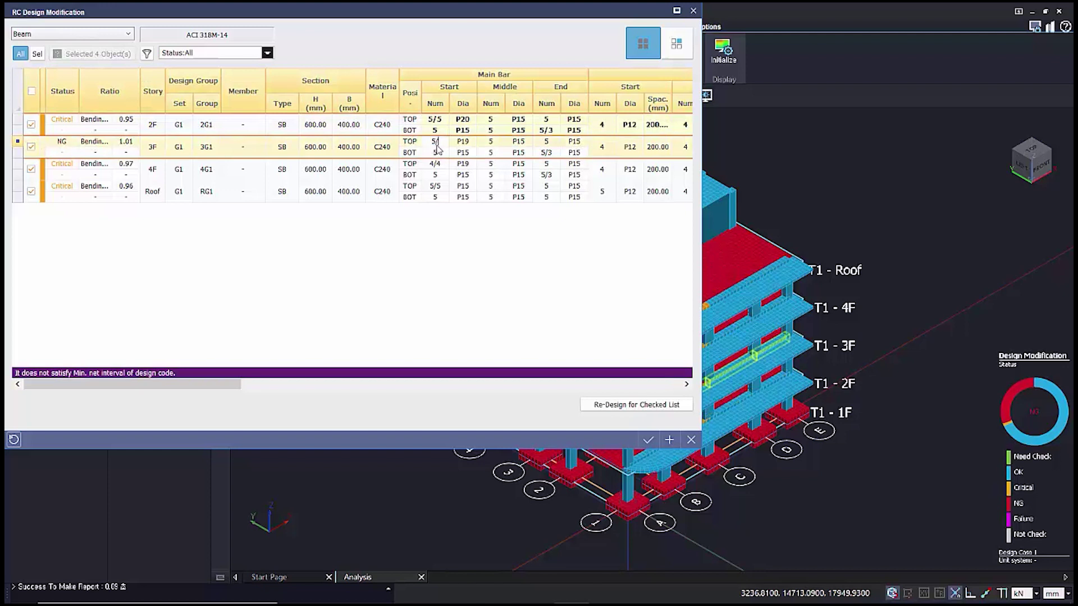
{"action": "left_click", "coordinate": [437, 165]}
{"action": "type", "text": "5/5"}
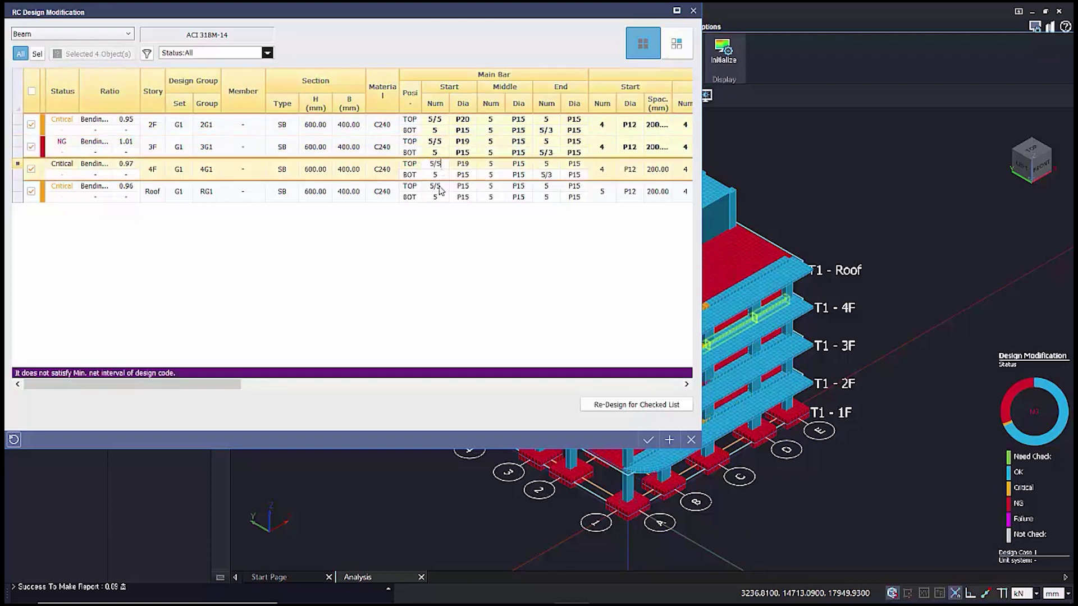
{"action": "left_click", "coordinate": [439, 188]}
{"action": "left_click", "coordinate": [449, 222]}
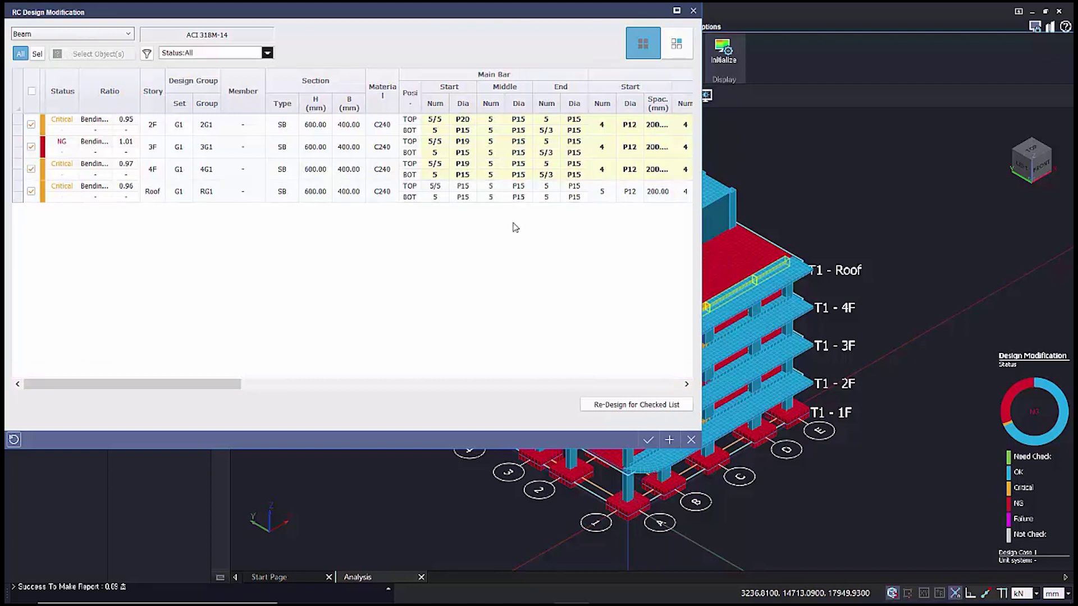
{"action": "left_click_drag", "start_coordinate": [228, 385], "coordinate": [125, 408]}
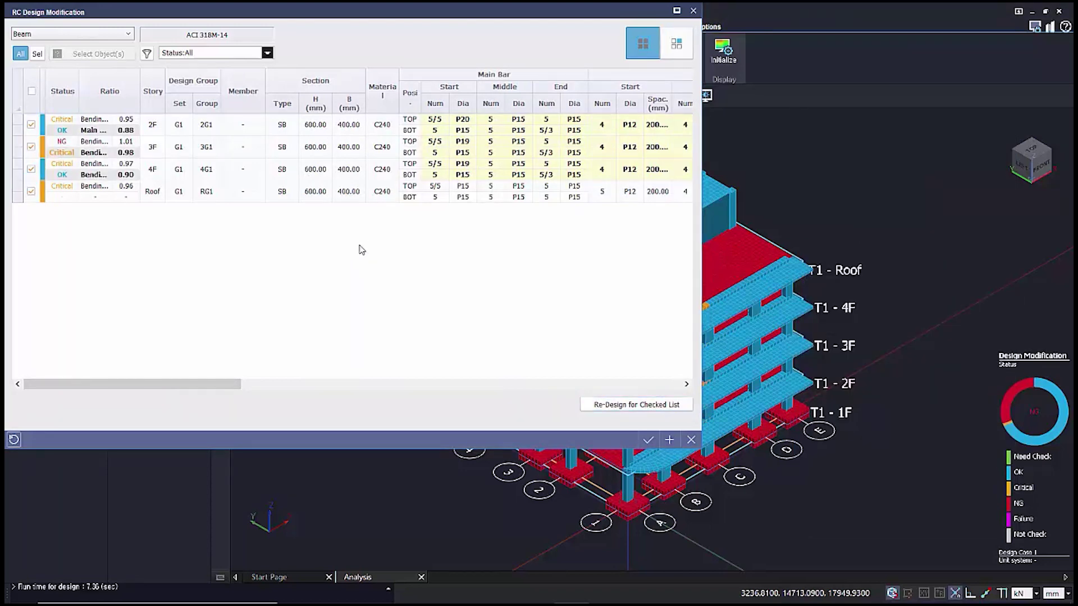
- Move the design modification dialog aside and show only the beams of the superstructure in the design status view
{"action": "left_click_drag", "start_coordinate": [516, 38], "coordinate": [534, 475]}
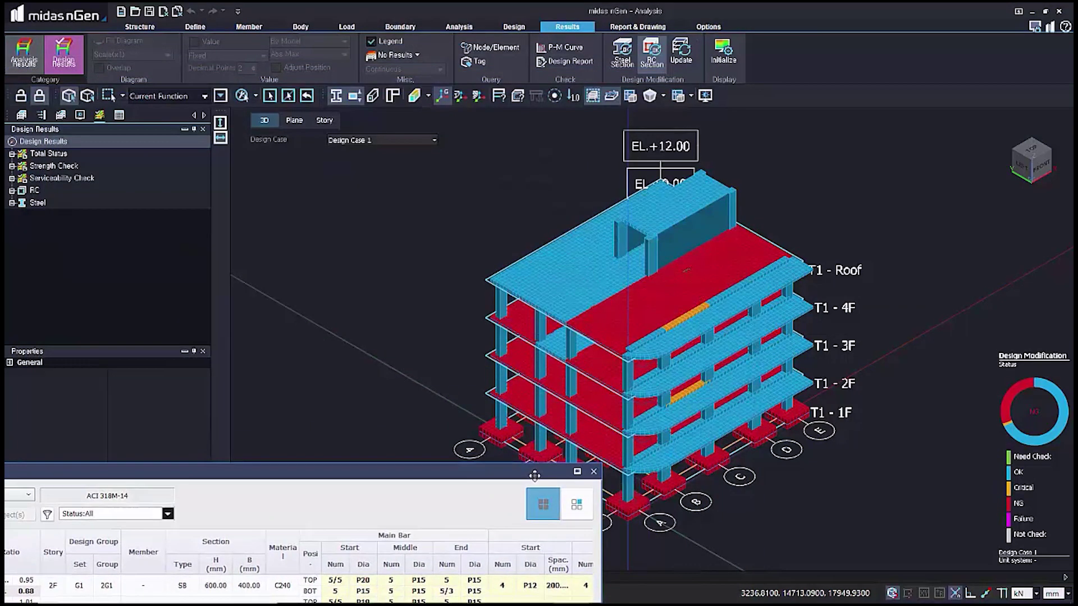
{"action": "left_click", "coordinate": [21, 114]}
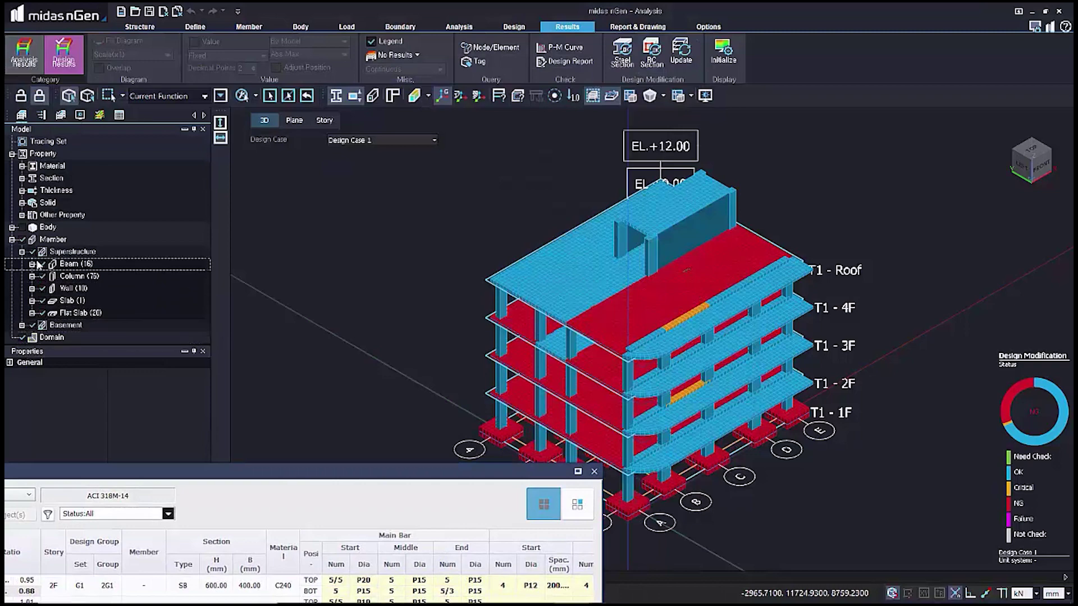
{"action": "left_click", "coordinate": [32, 251]}
{"action": "left_click", "coordinate": [42, 264]}
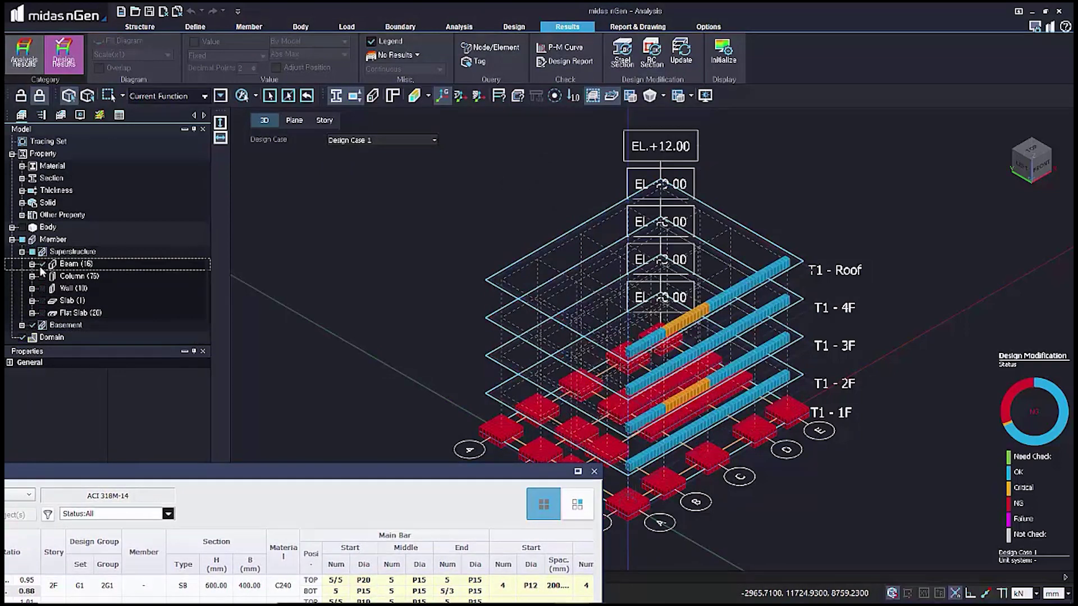
{"action": "left_click", "coordinate": [31, 338]}
- Switch the RC design modification list to Column and show the superstructure columns instead of the beams
{"action": "left_click_drag", "start_coordinate": [417, 477], "coordinate": [596, 102]}
{"action": "left_click", "coordinate": [203, 110]}
{"action": "left_click", "coordinate": [203, 125]}
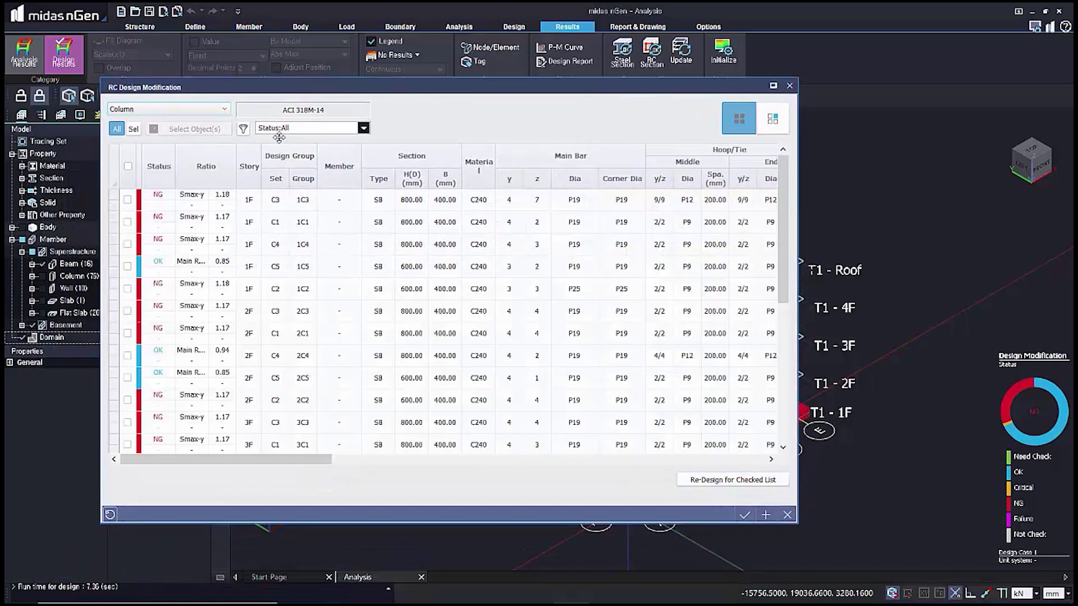
{"action": "left_click_drag", "start_coordinate": [683, 91], "coordinate": [641, 351]}
{"action": "left_click", "coordinate": [43, 264]}
{"action": "left_click", "coordinate": [43, 276]}
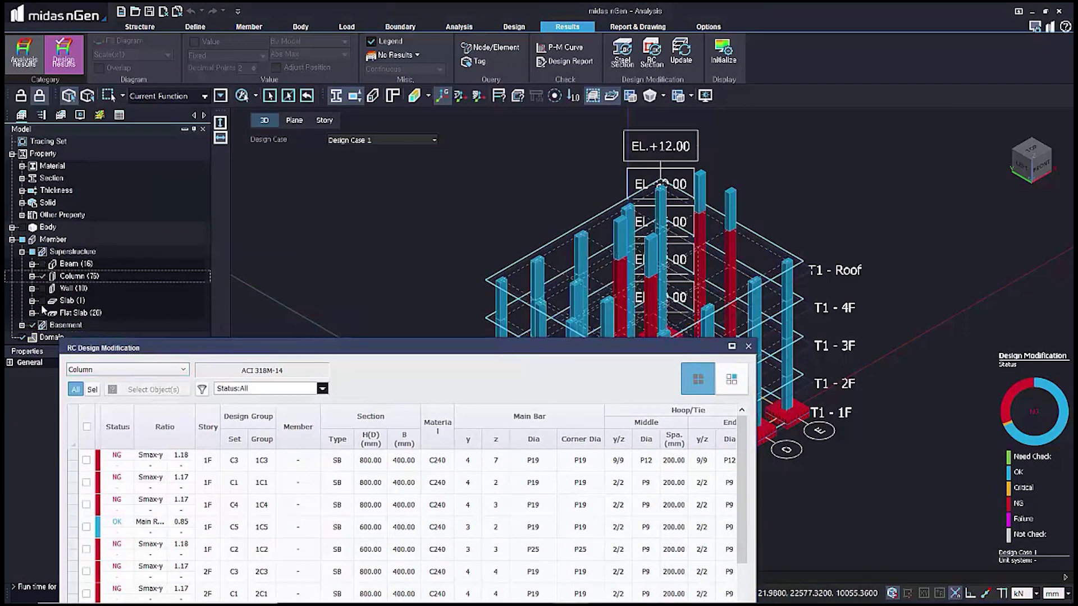
- Move the design modification dialog up and set the middle and end hoop spacing of column group 1C3 to 150 mm
{"action": "left_click_drag", "start_coordinate": [554, 347], "coordinate": [531, 76]}
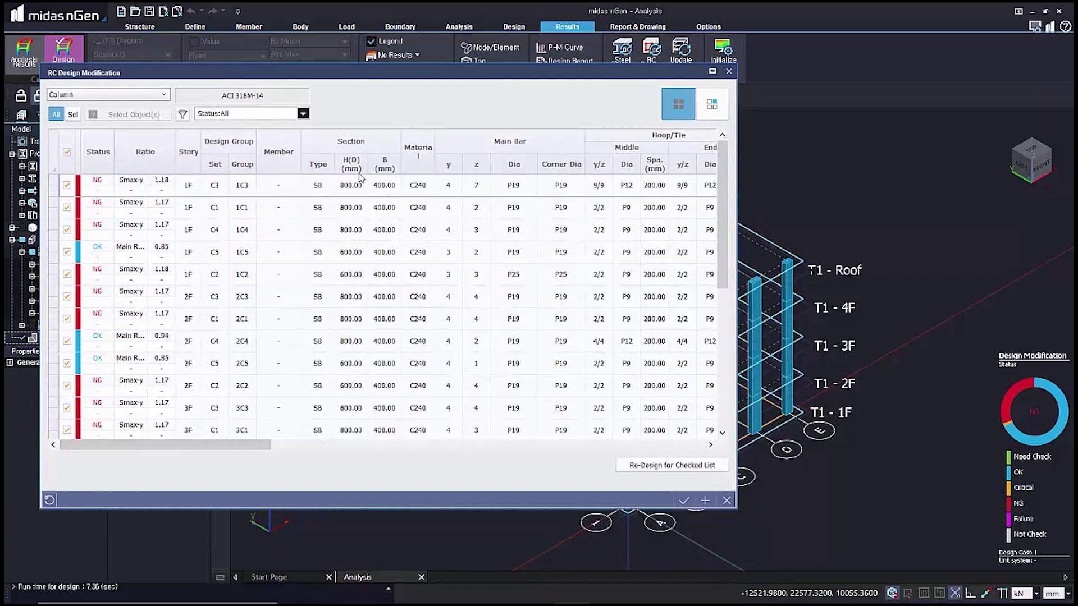
{"action": "left_click_drag", "start_coordinate": [260, 446], "coordinate": [367, 465]}
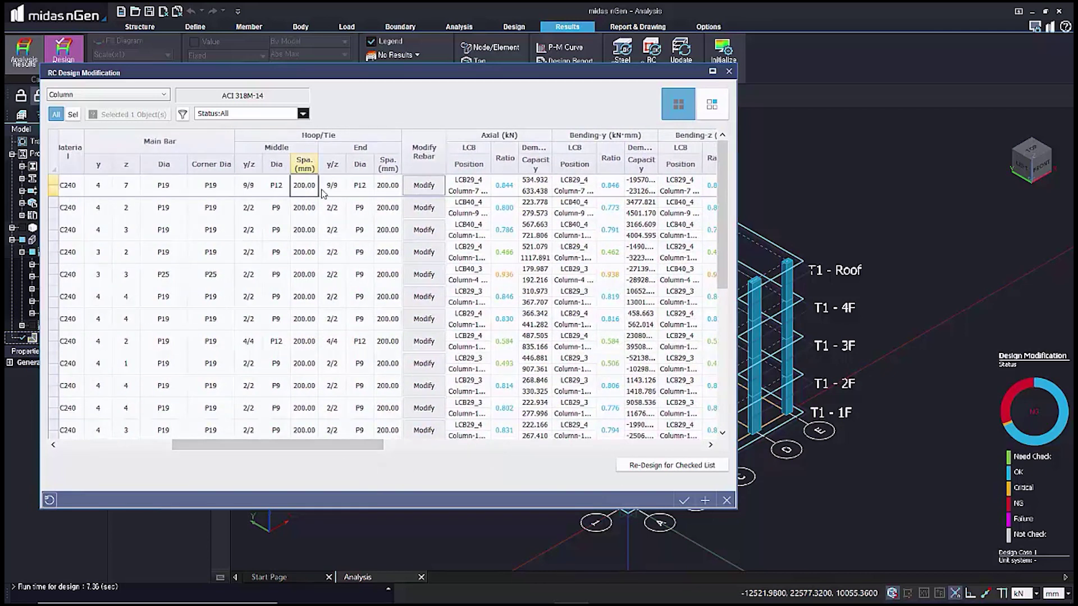
{"action": "left_click", "coordinate": [301, 187]}
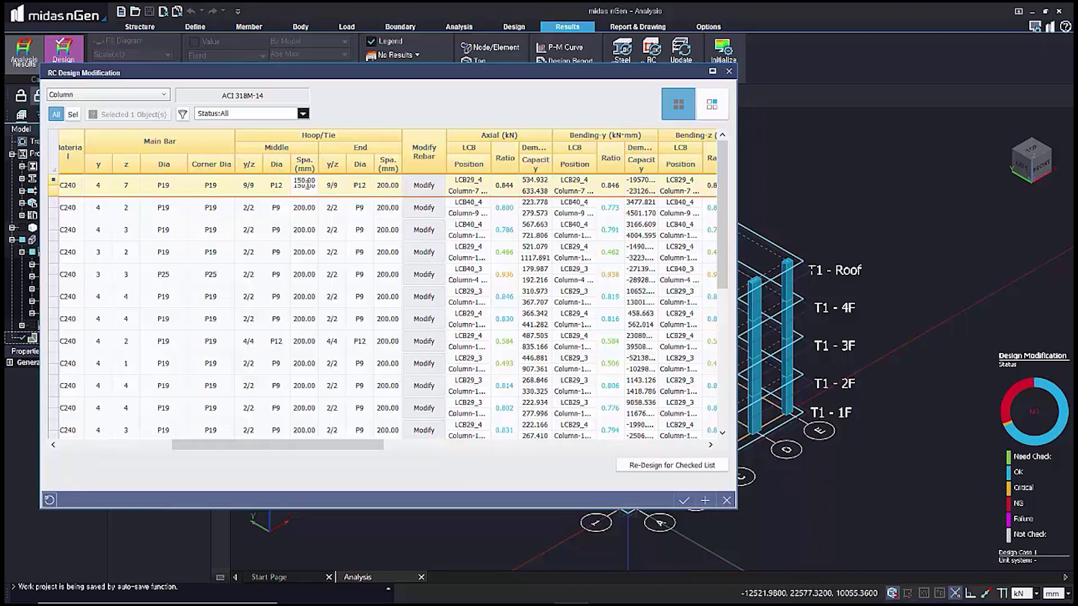
{"action": "double_click", "coordinate": [389, 186]}
{"action": "type", "text": "Page"}
{"action": "key", "text": "BackSpace"}
{"action": "key", "text": "BackSpace"}
{"action": "key", "text": "BackSpace"}
{"action": "key", "text": "BackSpace"}
{"action": "type", "text": "150"}
{"action": "key", "text": "Return"}
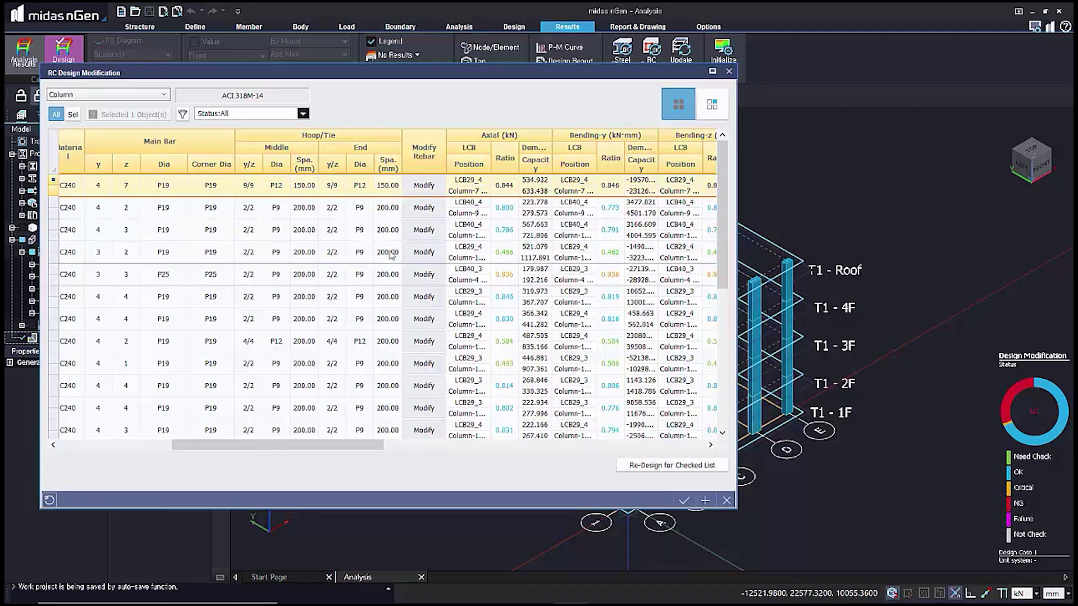
- Modify the rebar arrangement of column group 1C1, setting the centre and end hoop spacing to 150 mm
{"action": "left_click", "coordinate": [424, 208]}
{"action": "double_click", "coordinate": [522, 471]}
{"action": "type", "text": "150"}
{"action": "double_click", "coordinate": [585, 474]}
{"action": "type", "text": "150"}
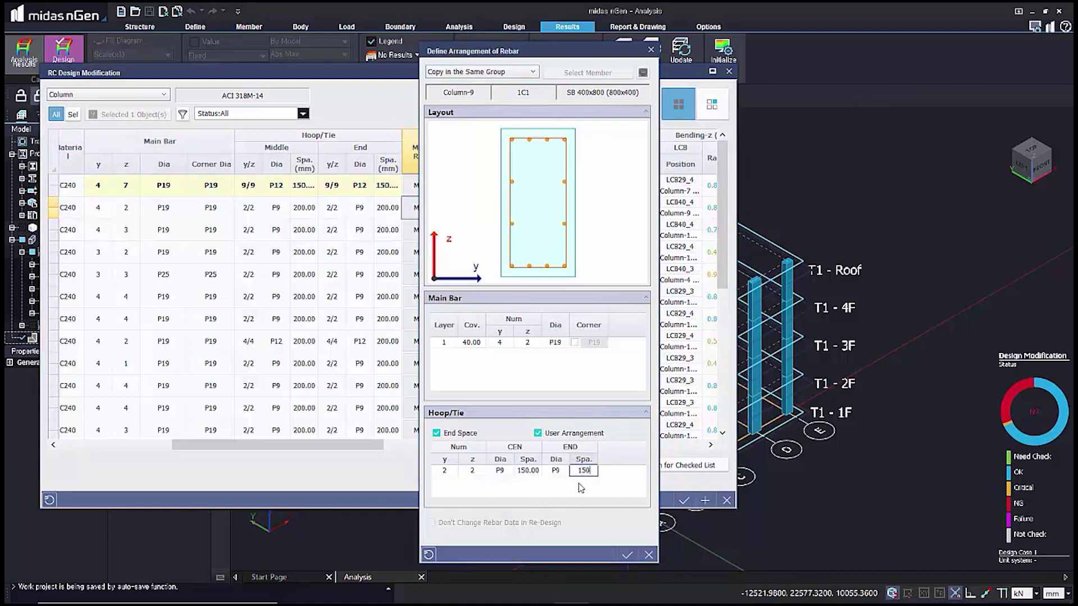
{"action": "left_click", "coordinate": [627, 554]}
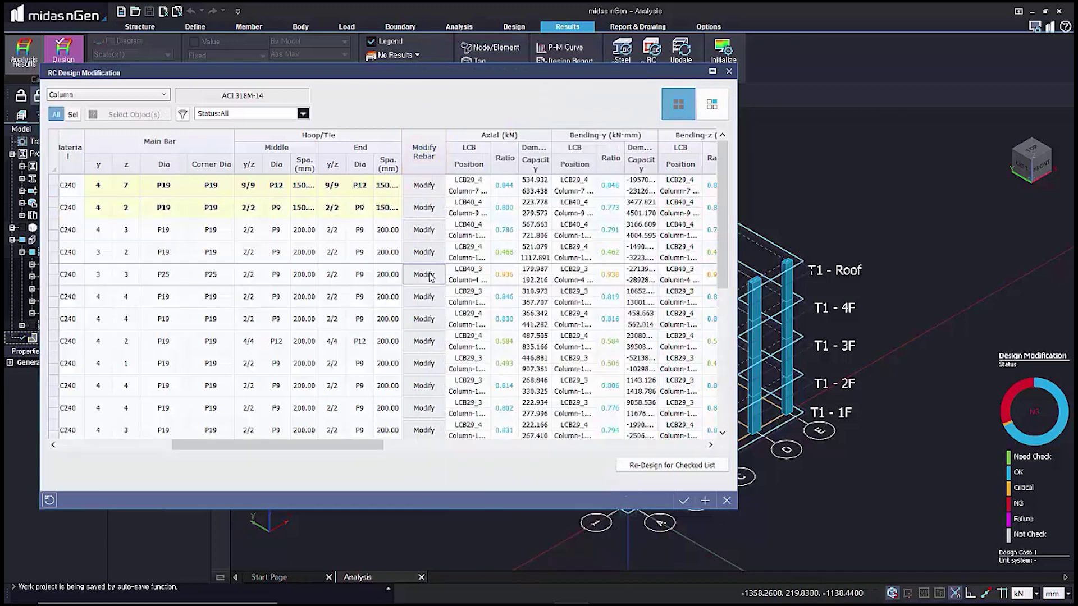
- Set the centre and end hoop spacing of column group 1C4 to 150 mm in its rebar arrangement
{"action": "left_click", "coordinate": [436, 239]}
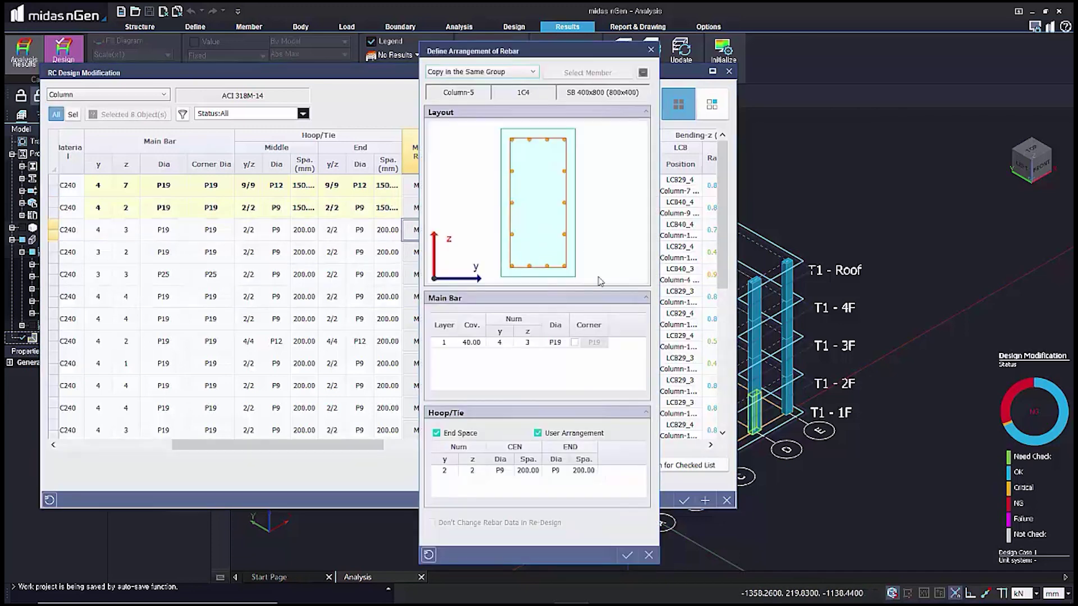
{"action": "double_click", "coordinate": [528, 469]}
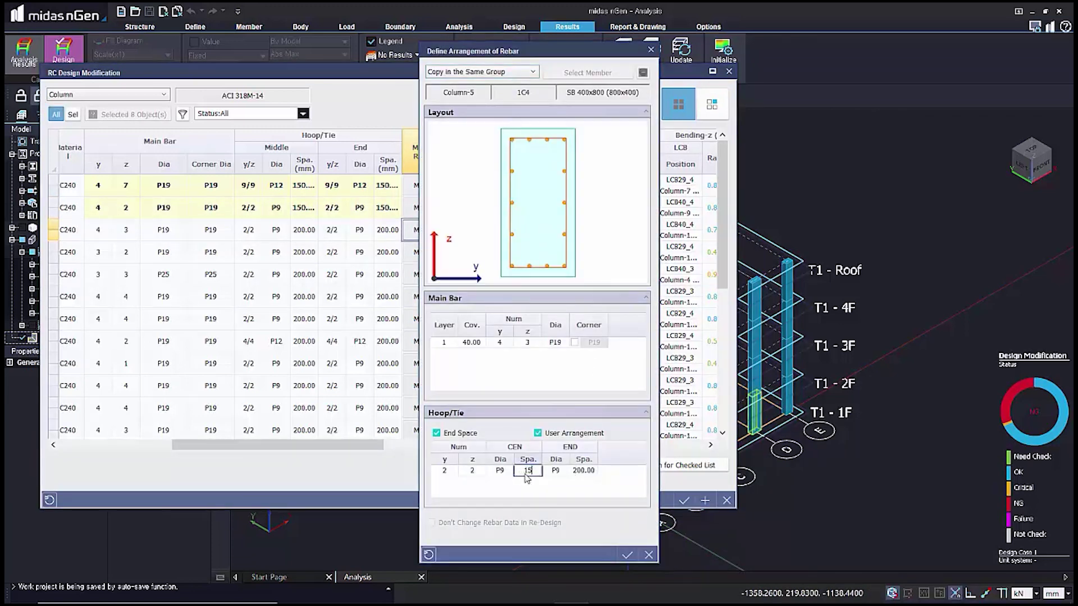
{"action": "double_click", "coordinate": [584, 471]}
{"action": "type", "text": "150"}
{"action": "left_click", "coordinate": [627, 555]}
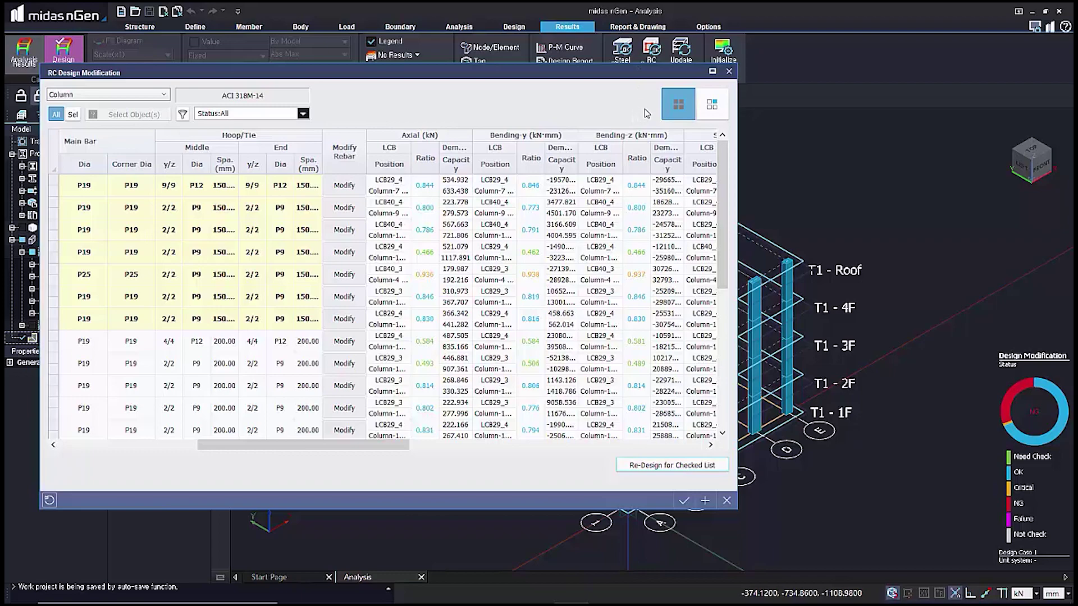
- Check the re-designed column statuses, then switch the RC design modification list to Isolated Footing and widen its Ratio column
{"action": "left_click_drag", "start_coordinate": [667, 73], "coordinate": [728, 63]}
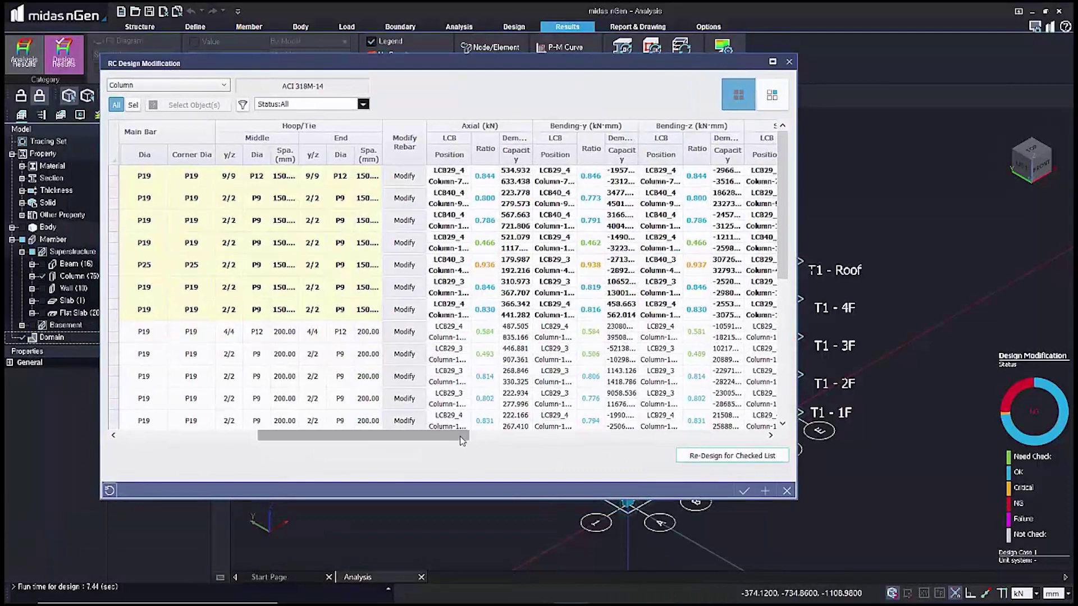
{"action": "left_click_drag", "start_coordinate": [460, 438], "coordinate": [322, 437]}
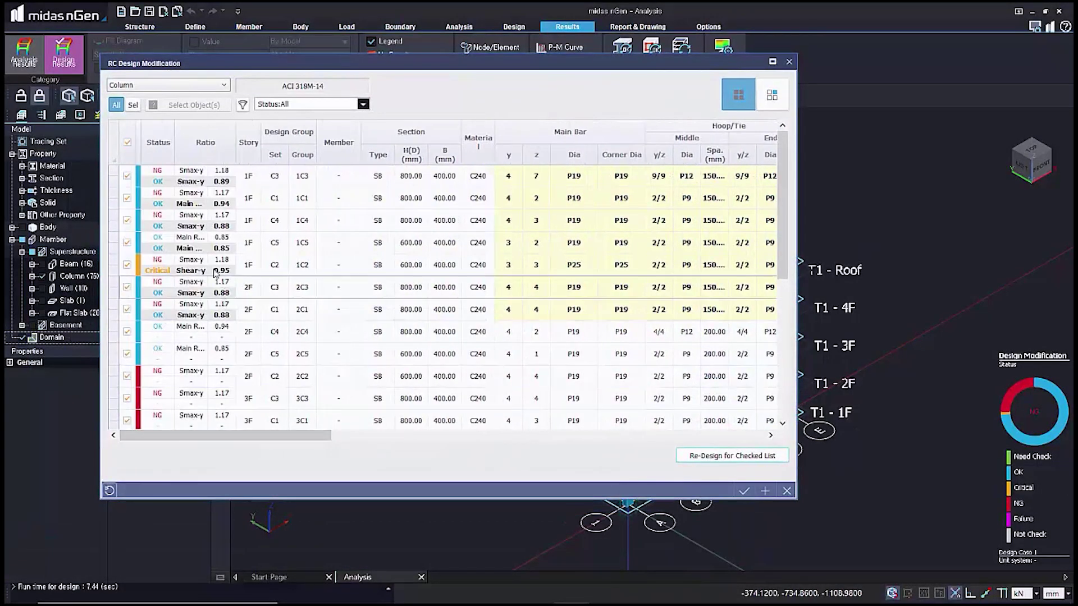
{"action": "left_click", "coordinate": [225, 85]}
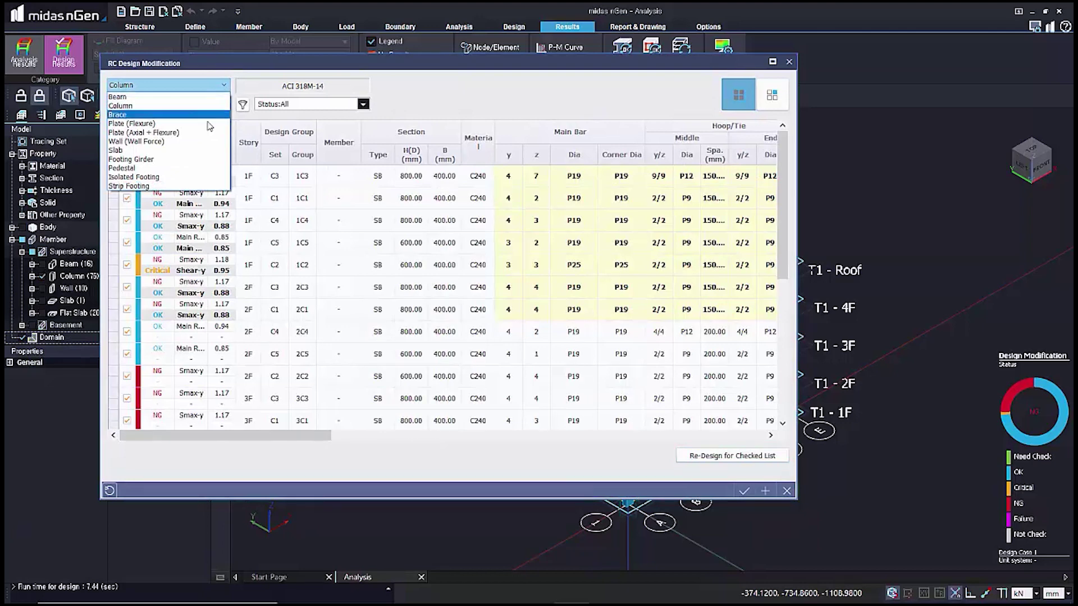
{"action": "left_click", "coordinate": [168, 177]}
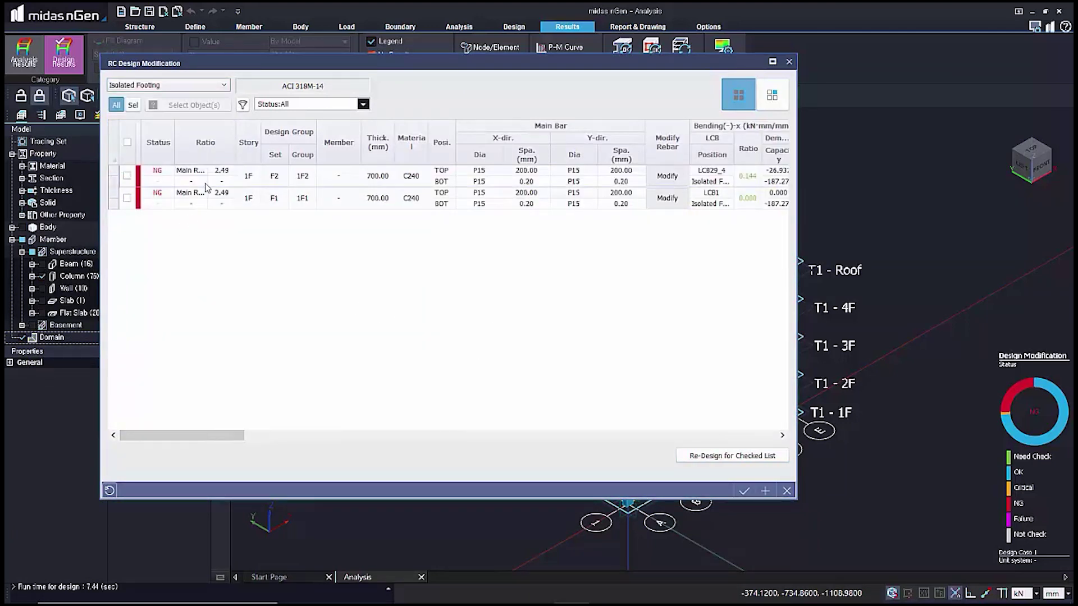
{"action": "left_click_drag", "start_coordinate": [208, 182], "coordinate": [270, 182]}
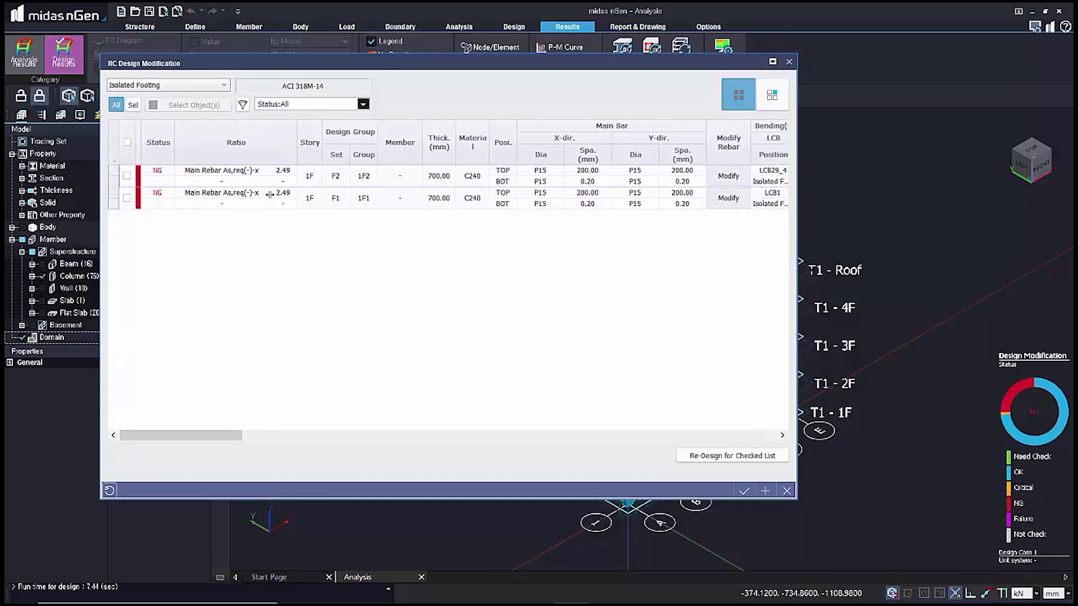
{"action": "mouse_move", "coordinate": [232, 441]}
{"action": "left_mouse_down"}
{"action": "mouse_move", "coordinate": [669, 458]}
{"action": "mouse_move", "coordinate": [224, 447]}
{"action": "left_mouse_up"}
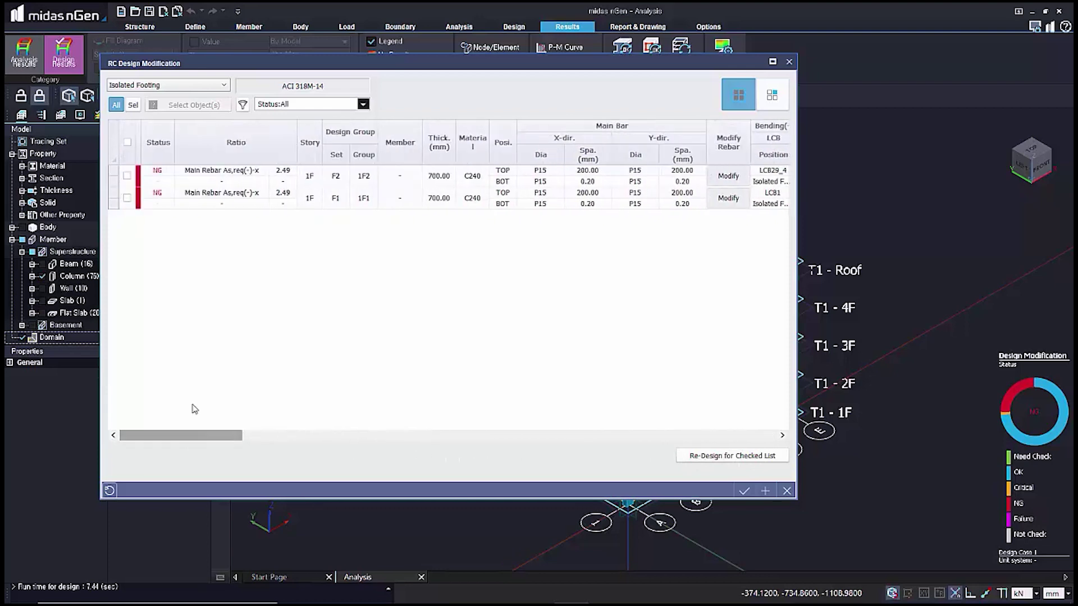
- Set the top and bottom main bar diameters of footing group 1F2 to P19 in both the x- and y-directions
{"action": "left_click", "coordinate": [728, 176]}
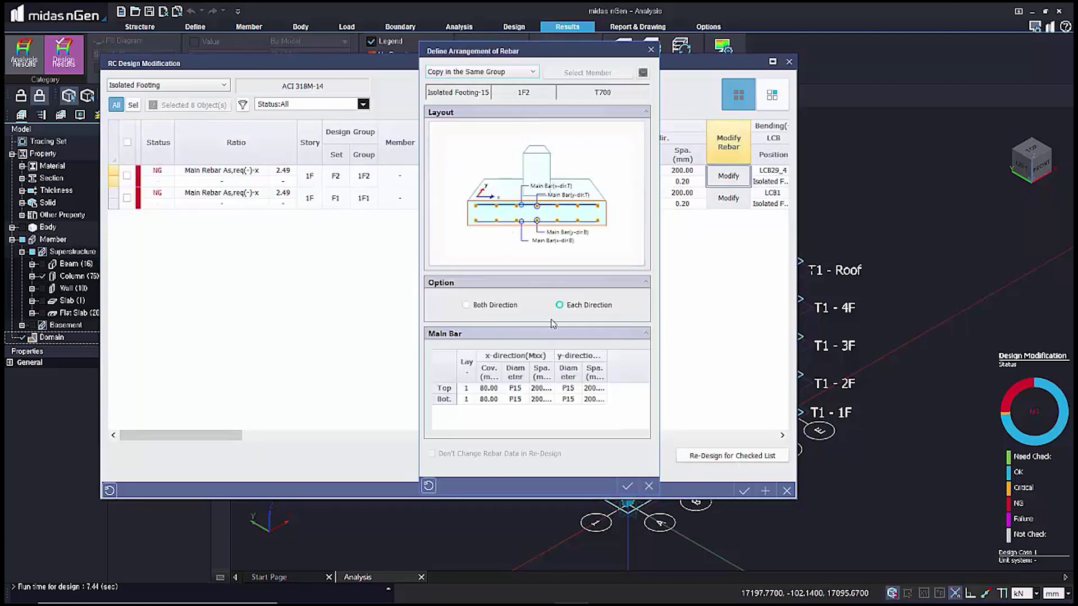
{"action": "left_click", "coordinate": [515, 388]}
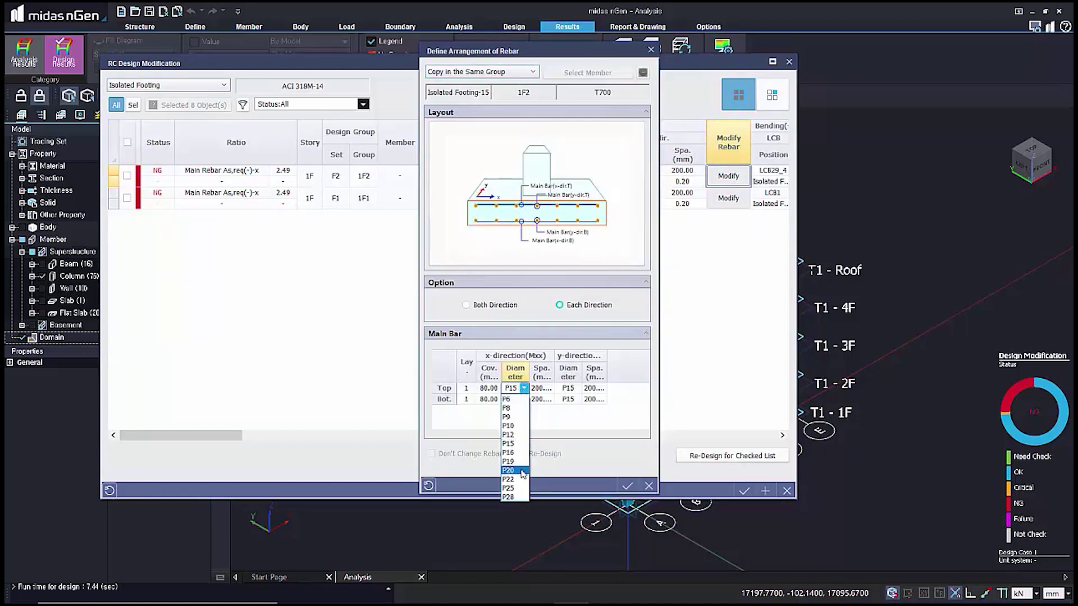
{"action": "left_click", "coordinate": [515, 462]}
{"action": "left_click", "coordinate": [577, 387]}
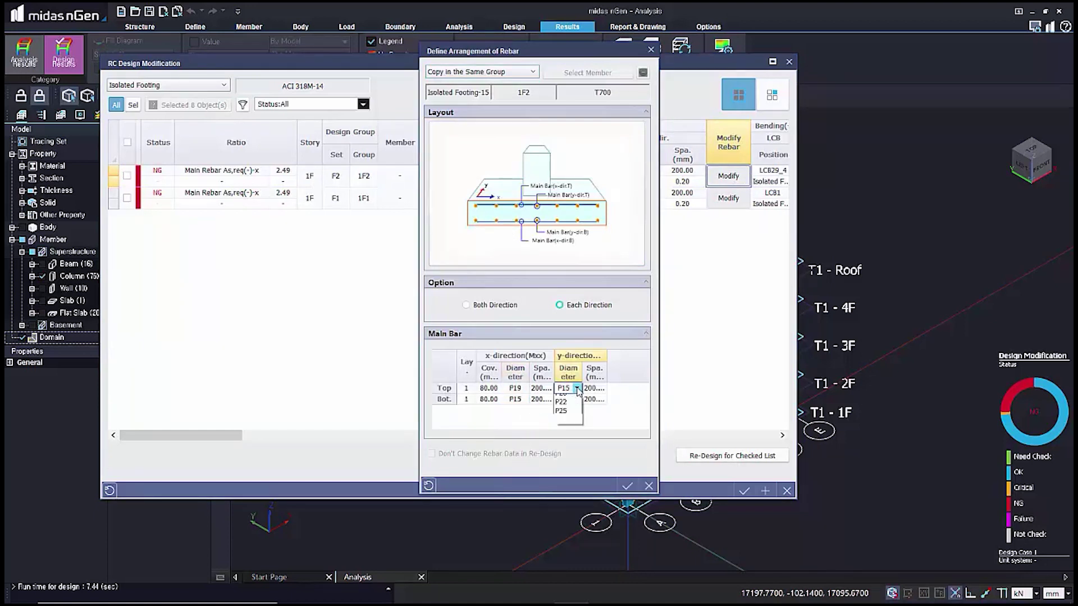
{"action": "left_click", "coordinate": [567, 461]}
{"action": "left_click", "coordinate": [514, 399]}
{"action": "left_click", "coordinate": [513, 472]}
{"action": "left_click", "coordinate": [577, 398]}
{"action": "left_click", "coordinate": [566, 473]}
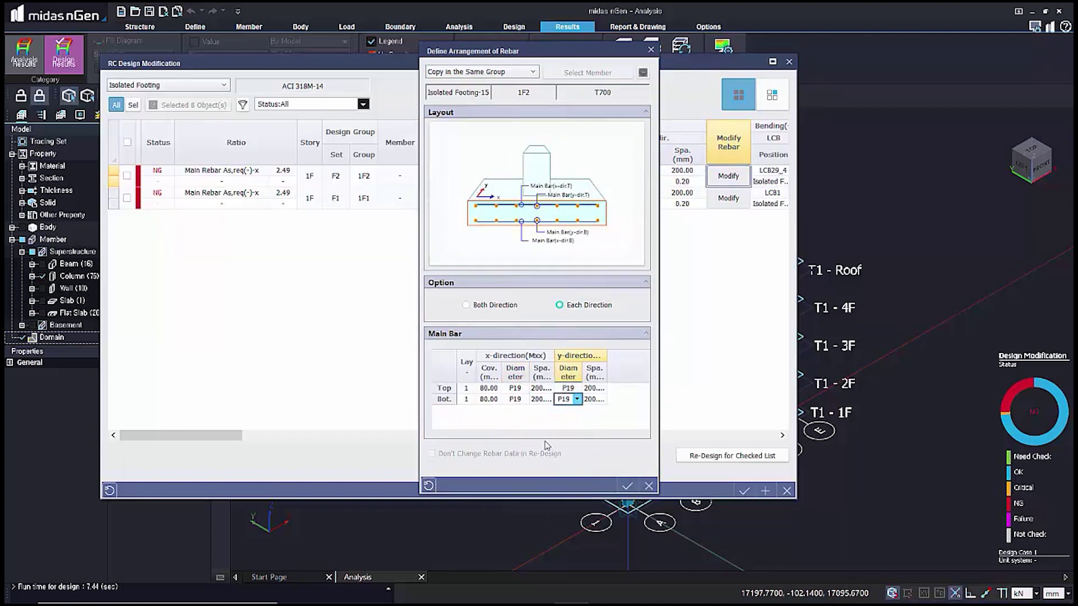
{"action": "left_click", "coordinate": [543, 429]}
{"action": "left_click", "coordinate": [550, 388]}
{"action": "left_click", "coordinate": [560, 415]}
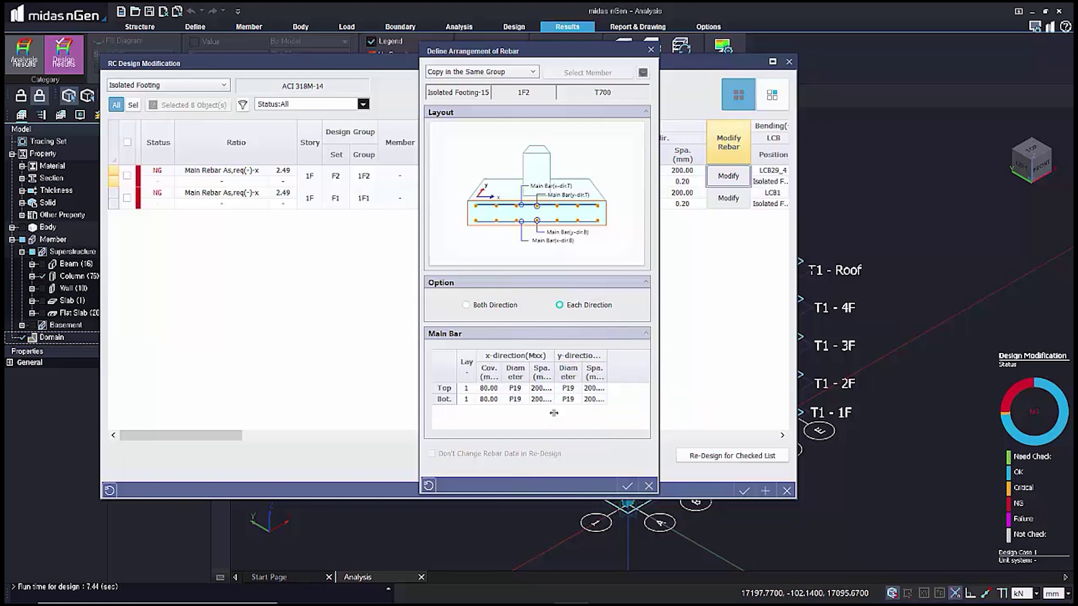
{"action": "left_click", "coordinate": [627, 486]}
- Change the main bars of footing group 1F1 to P19 at top and bottom in both the x- and y-directions
{"action": "left_click", "coordinate": [155, 201]}
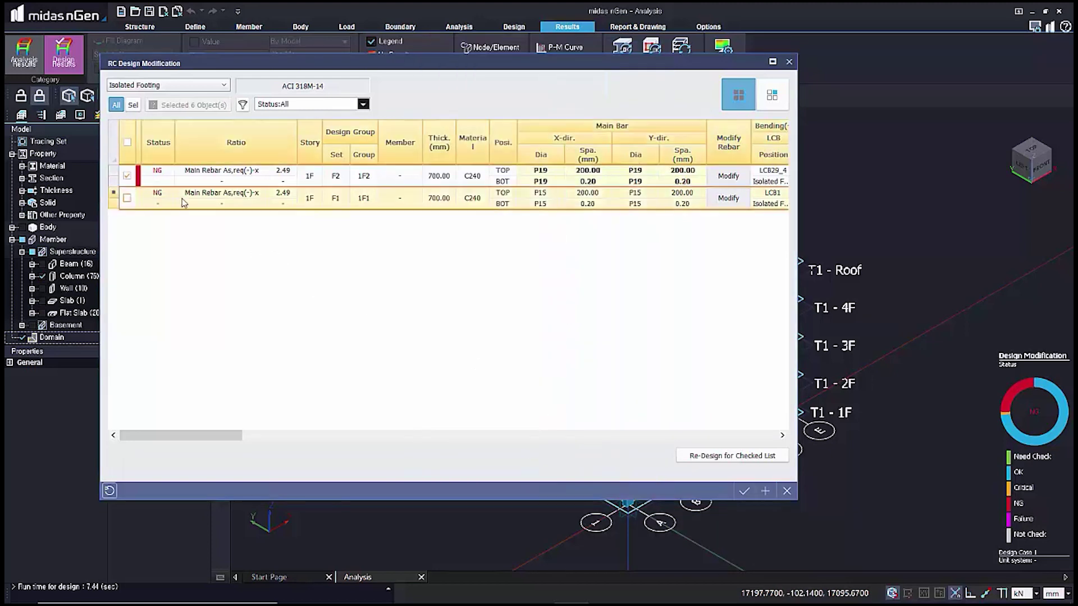
{"action": "left_click", "coordinate": [728, 198]}
{"action": "left_click", "coordinate": [514, 388]}
{"action": "left_click", "coordinate": [524, 389]}
{"action": "left_click", "coordinate": [513, 426]}
{"action": "left_click", "coordinate": [524, 399]}
{"action": "left_click", "coordinate": [513, 438]}
{"action": "left_click", "coordinate": [568, 388]}
{"action": "left_click", "coordinate": [577, 387]}
{"action": "left_click", "coordinate": [562, 463]}
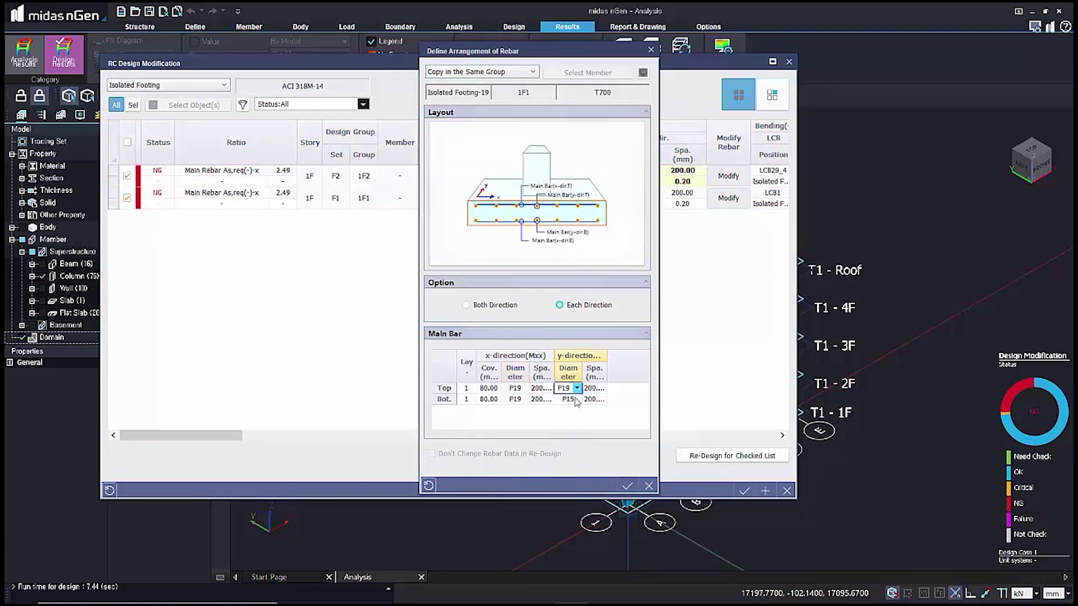
{"action": "left_click", "coordinate": [568, 399]}
{"action": "left_click", "coordinate": [577, 400]}
{"action": "left_click", "coordinate": [569, 472]}
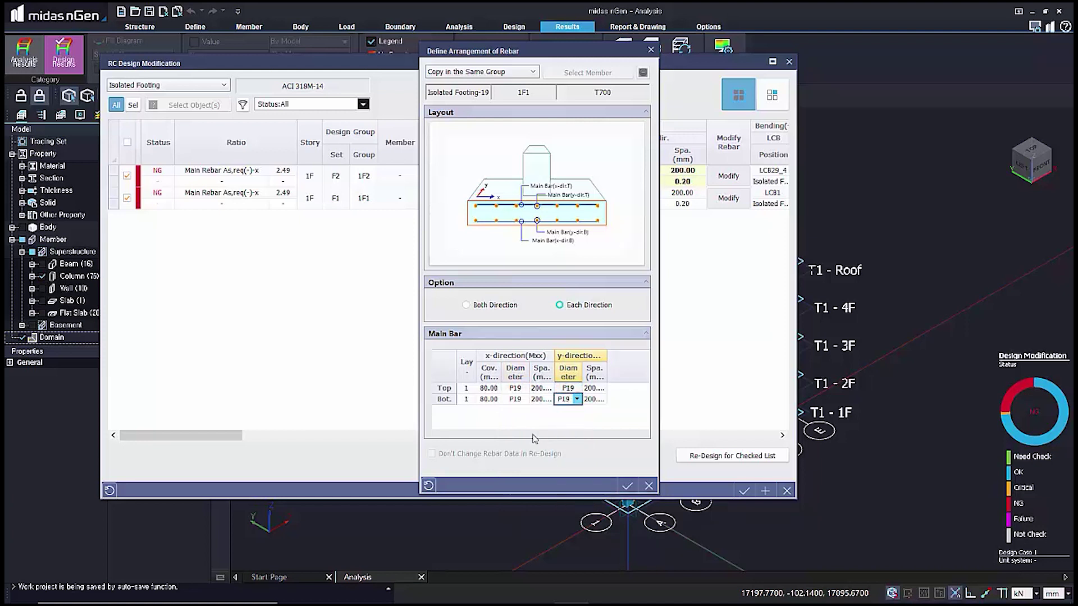
{"action": "left_click", "coordinate": [627, 487]}
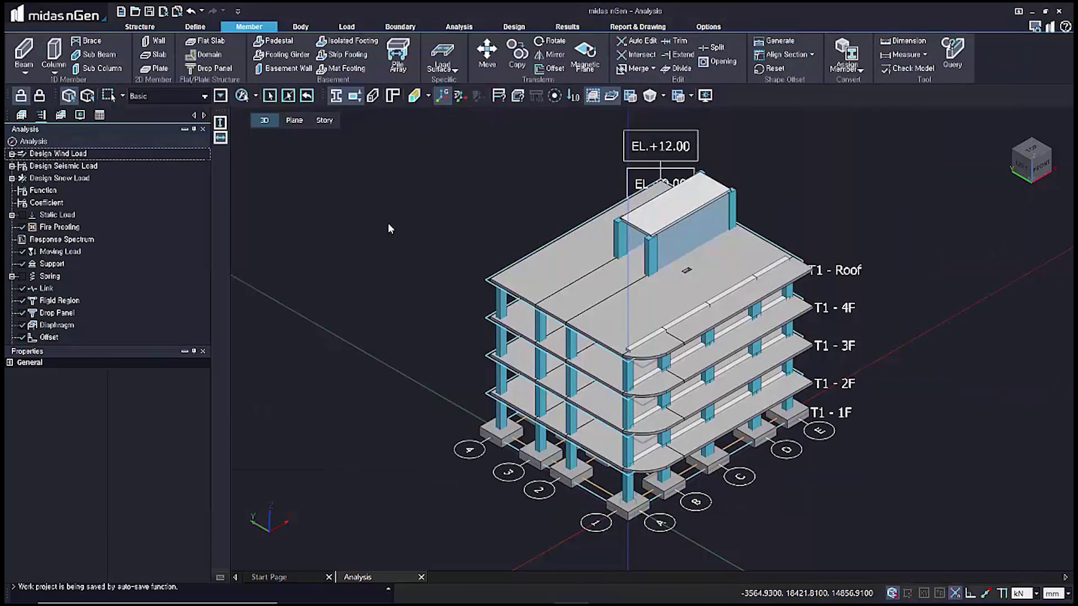
- Switch the model to the Story view of T1 : 2F
{"action": "left_click", "coordinate": [324, 120]}
{"action": "left_click", "coordinate": [364, 121]}
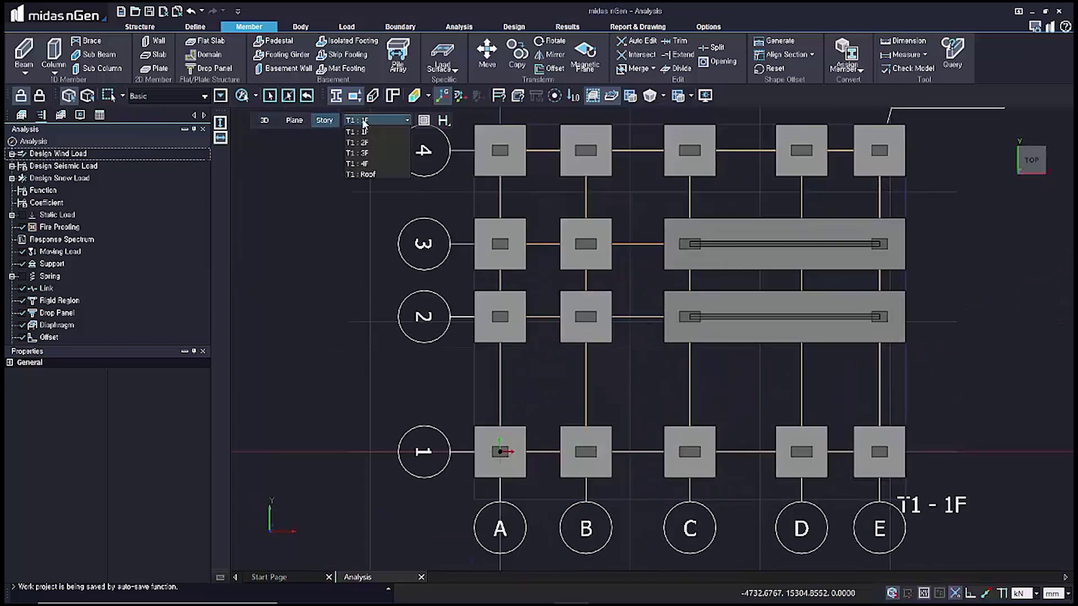
{"action": "left_click", "coordinate": [361, 146]}
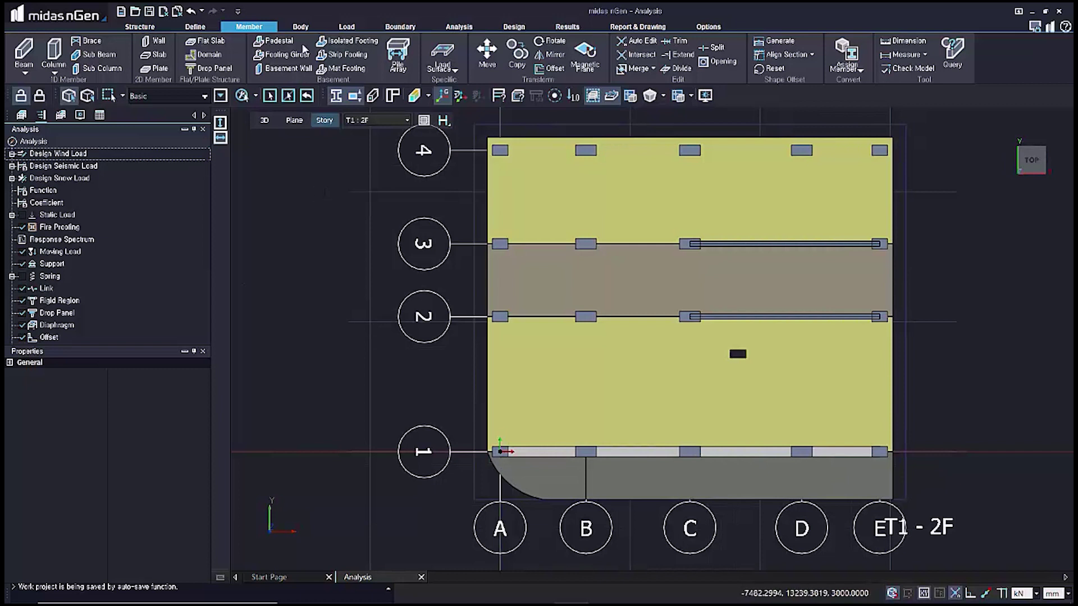
- Sketch a polygonal face from the slab corner around column A-4, 1500 mm along x and about 1100 mm along y
{"action": "left_click", "coordinate": [299, 27]}
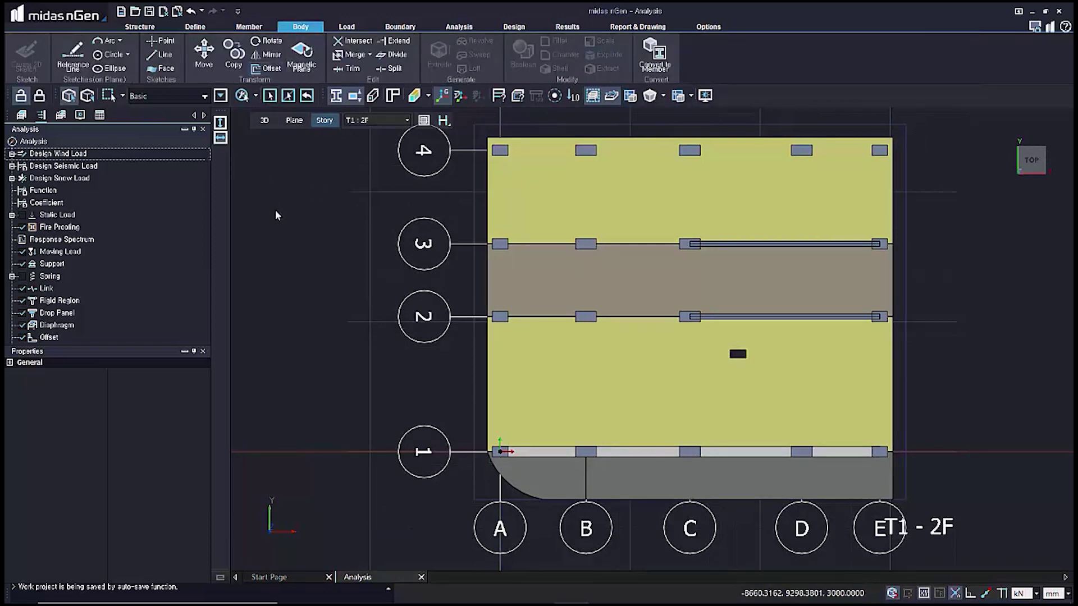
{"action": "left_click", "coordinate": [164, 73]}
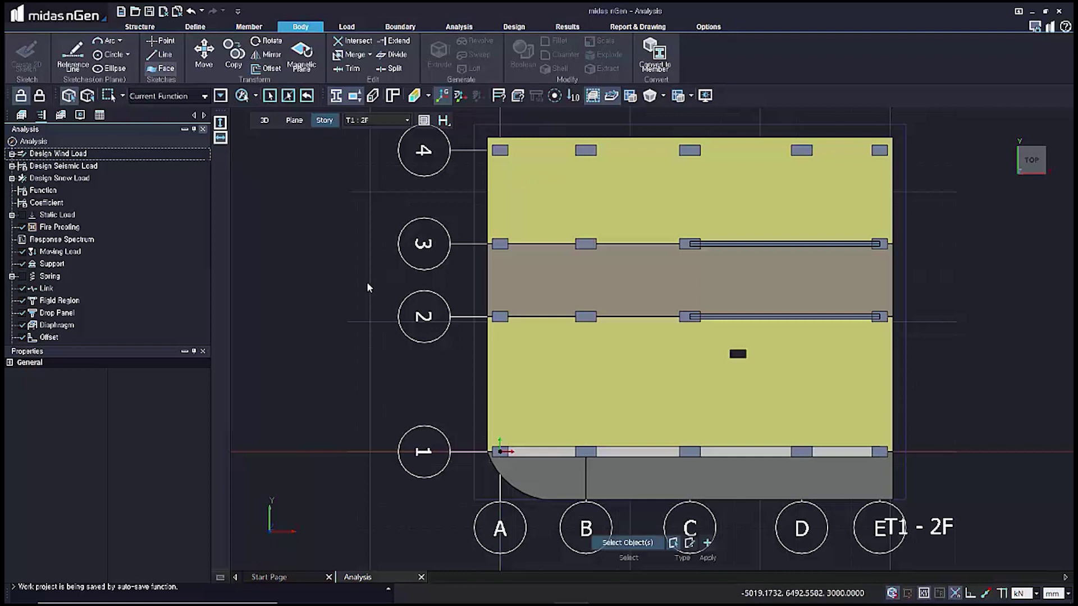
{"action": "left_click", "coordinate": [690, 544]}
{"action": "middle_click_drag", "start_coordinate": [414, 199], "coordinate": [423, 362]}
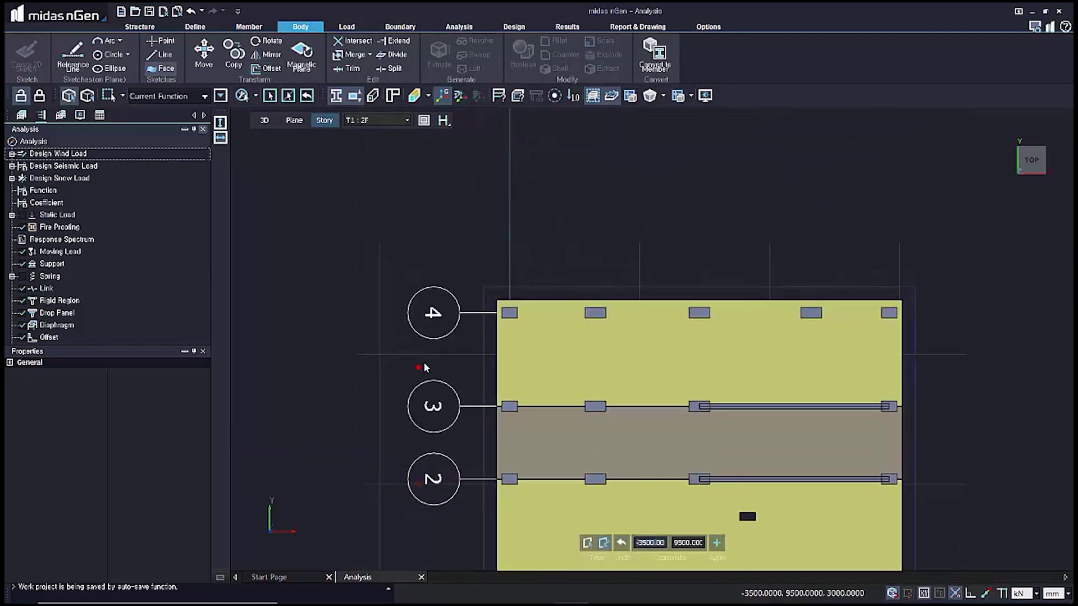
{"action": "scroll", "coordinate": [484, 345], "scroll_direction": "up", "scroll_amount": 5}
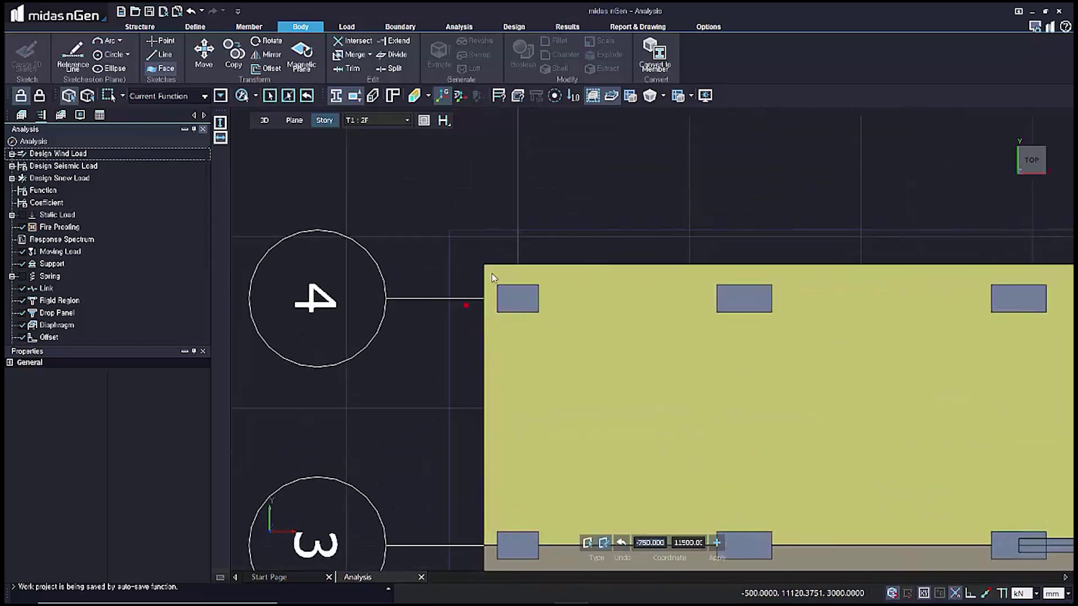
{"action": "left_click", "coordinate": [486, 265]}
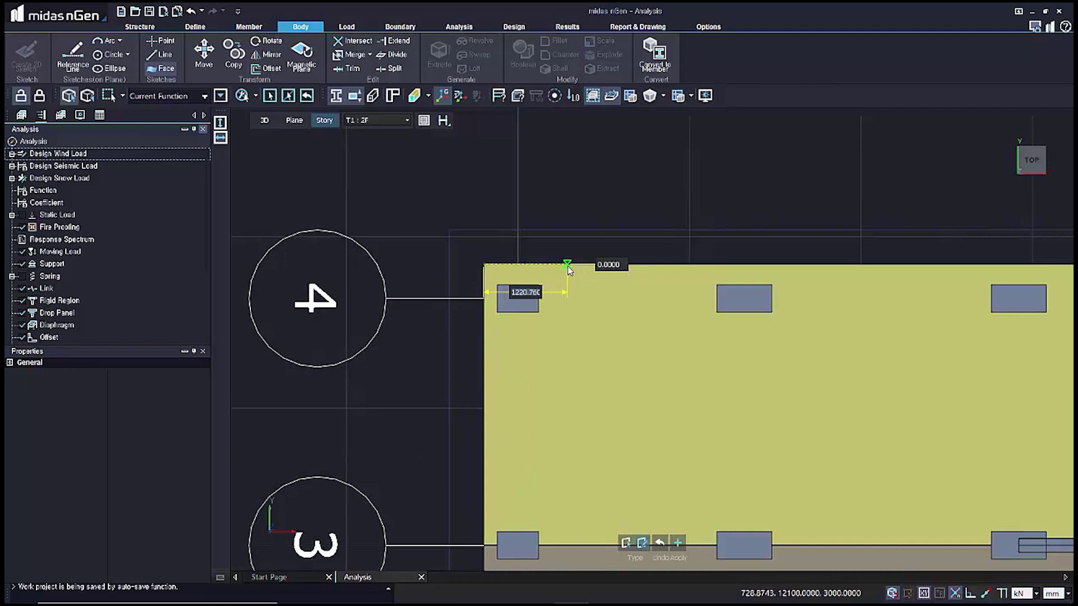
{"action": "key", "text": "BackSpace"}
{"action": "type", "text": "1500"}
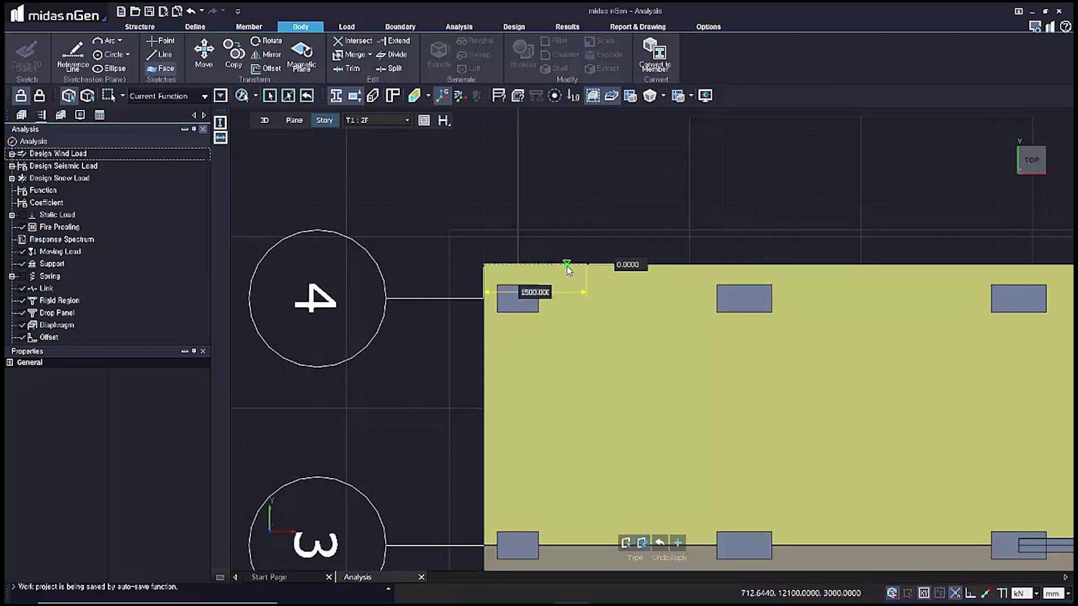
{"action": "key", "text": "Return"}
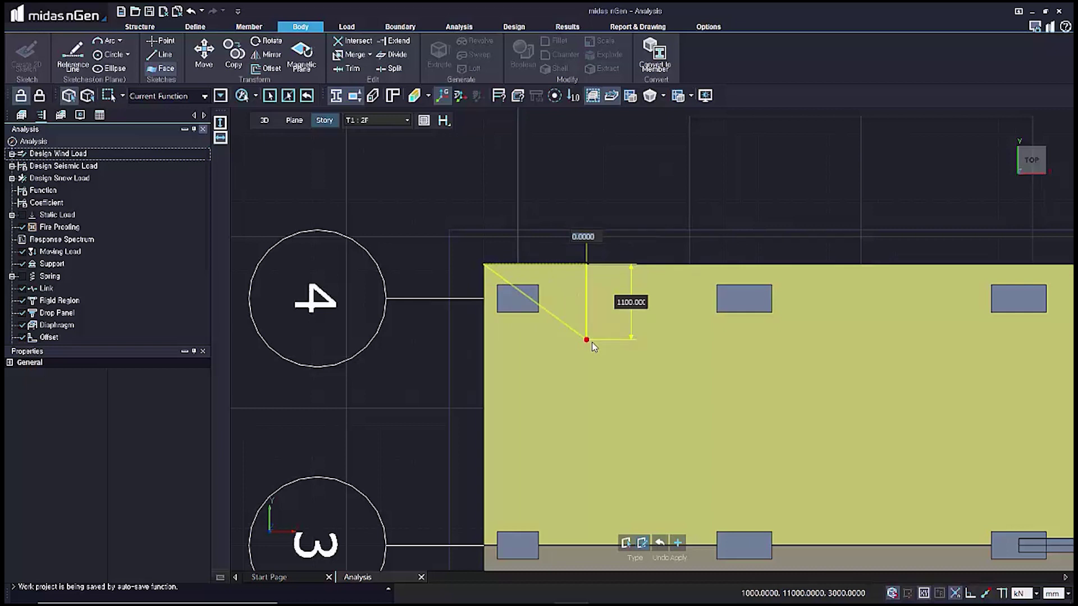
{"action": "left_click", "coordinate": [592, 343]}
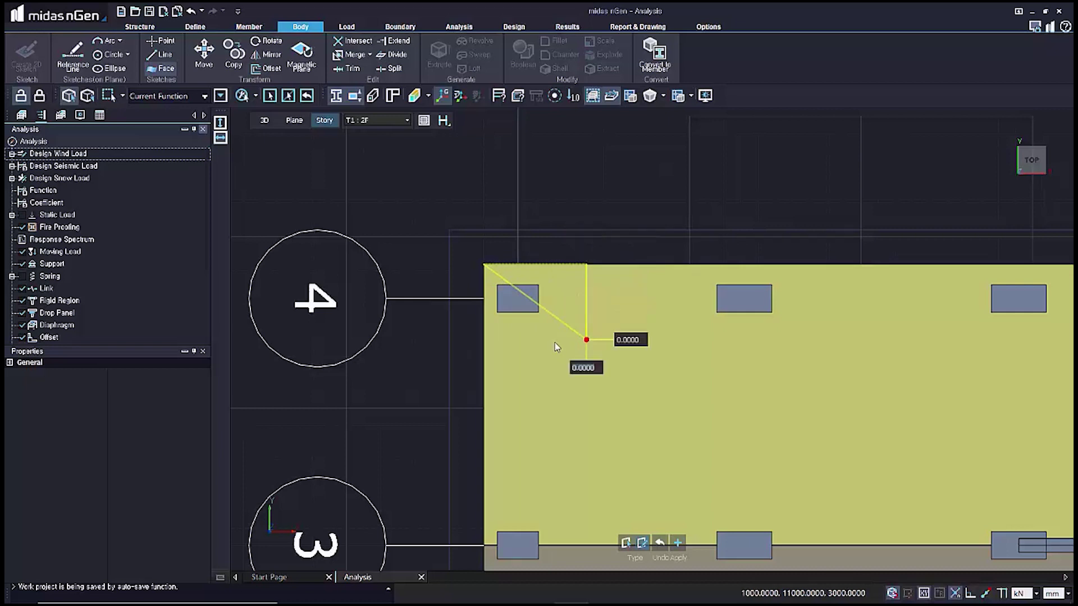
{"action": "left_click", "coordinate": [486, 344]}
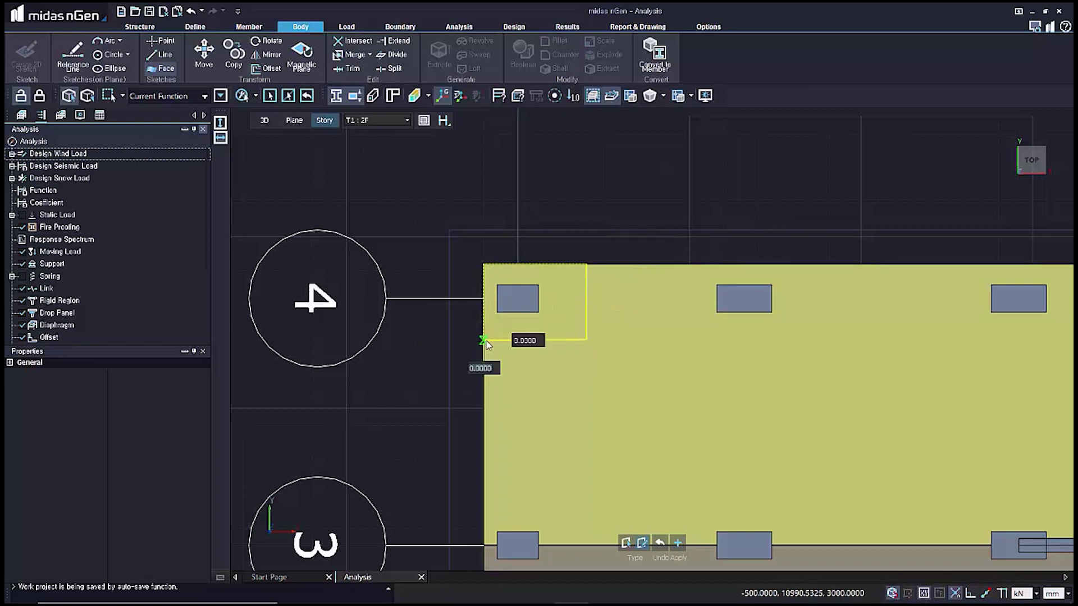
{"action": "key", "text": "Return"}
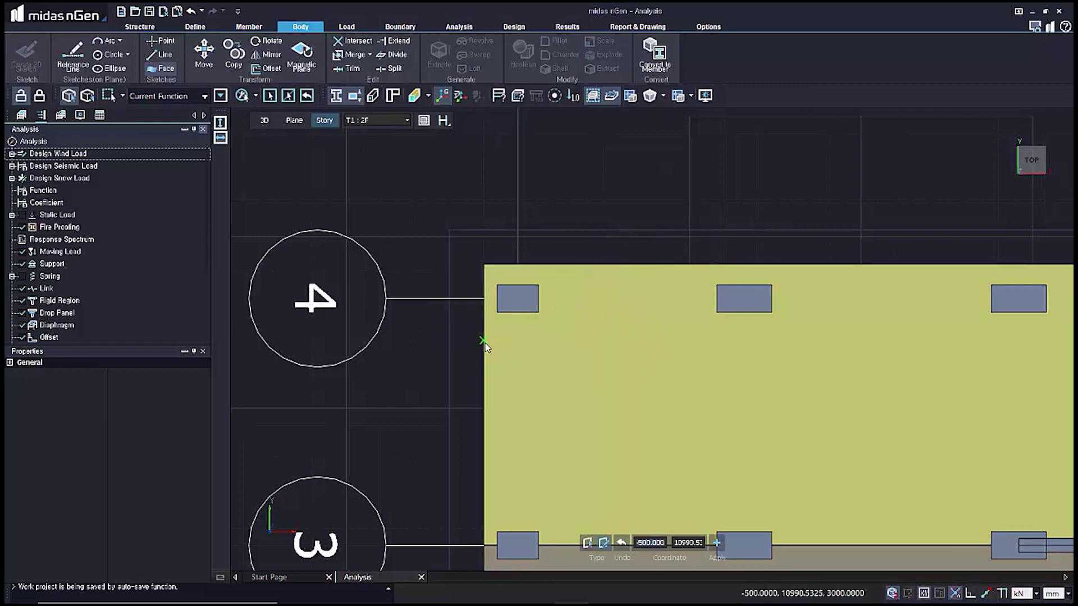
- Turn on transparent display for the model in the view control settings
{"action": "left_click", "coordinate": [706, 95]}
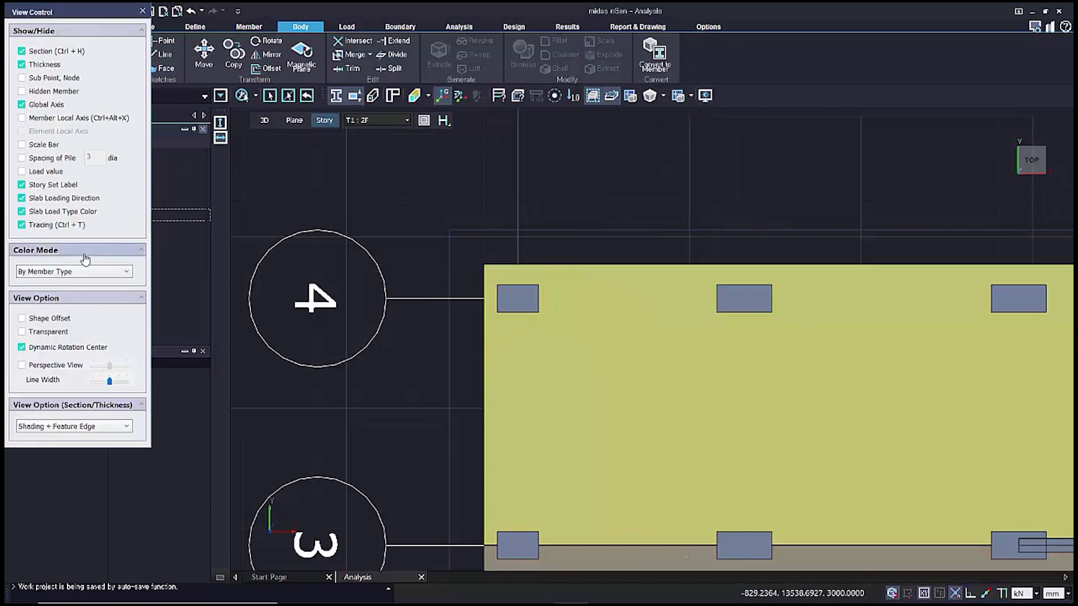
{"action": "left_click", "coordinate": [21, 332]}
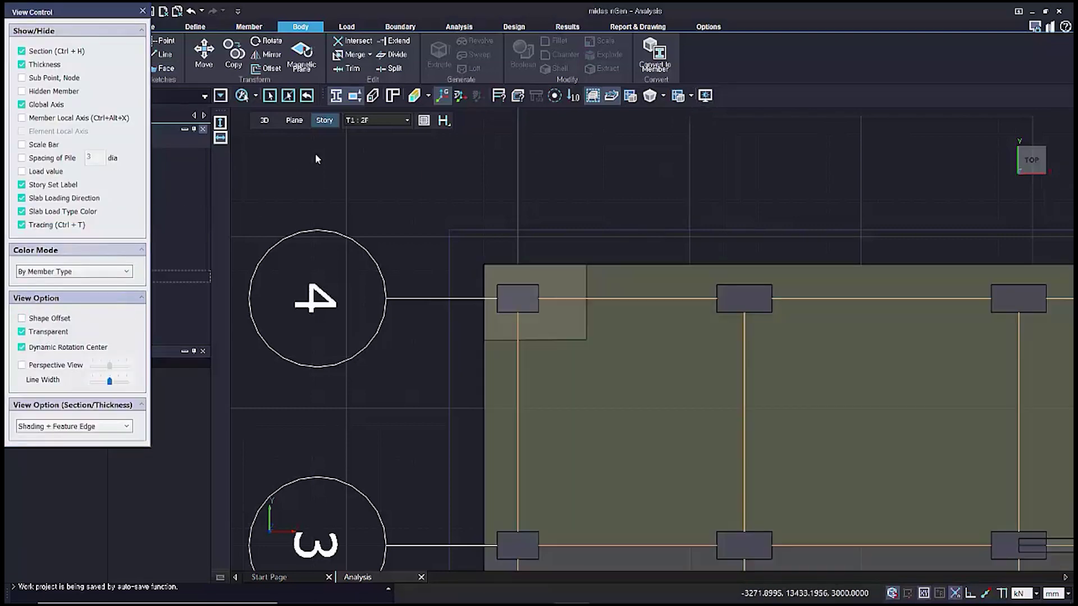
{"action": "left_click", "coordinate": [315, 162]}
- Sketch connected lines from the centre of column B-3: 1 m in +x, 1 m in +y, and two 1 m segments in -x
{"action": "middle_click_drag", "start_coordinate": [708, 191], "coordinate": [488, 184]}
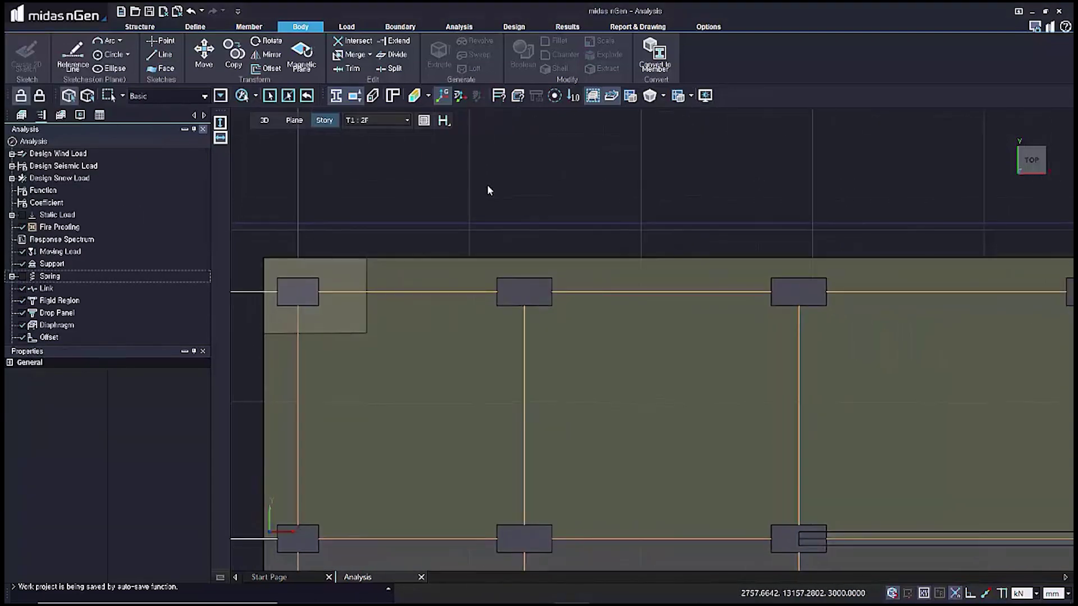
{"action": "scroll", "coordinate": [487, 184], "scroll_direction": "down", "scroll_amount": 2}
{"action": "middle_click_drag", "start_coordinate": [587, 417], "coordinate": [597, 252]}
{"action": "scroll", "coordinate": [585, 266], "scroll_direction": "down", "scroll_amount": 1}
{"action": "scroll", "coordinate": [585, 266], "scroll_direction": "down", "scroll_amount": 1}
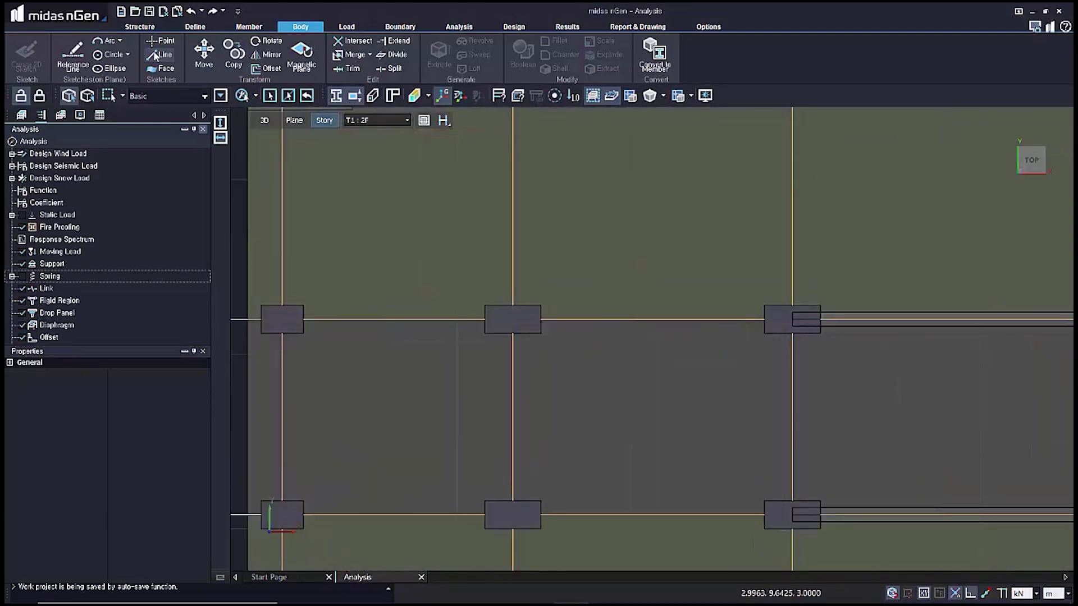
{"action": "left_click", "coordinate": [157, 55]}
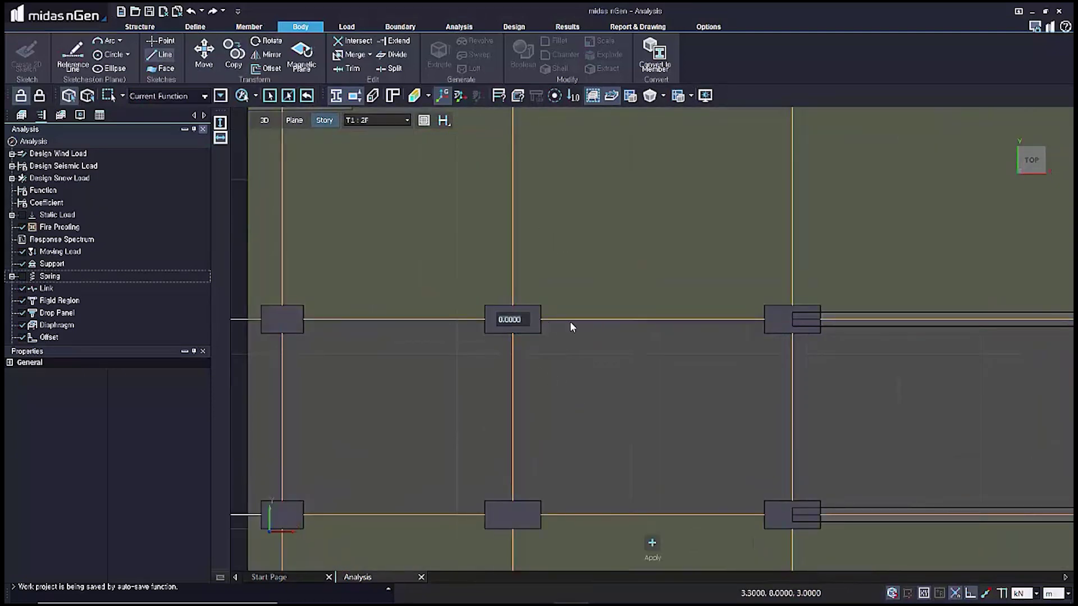
{"action": "type", "text": "1"}
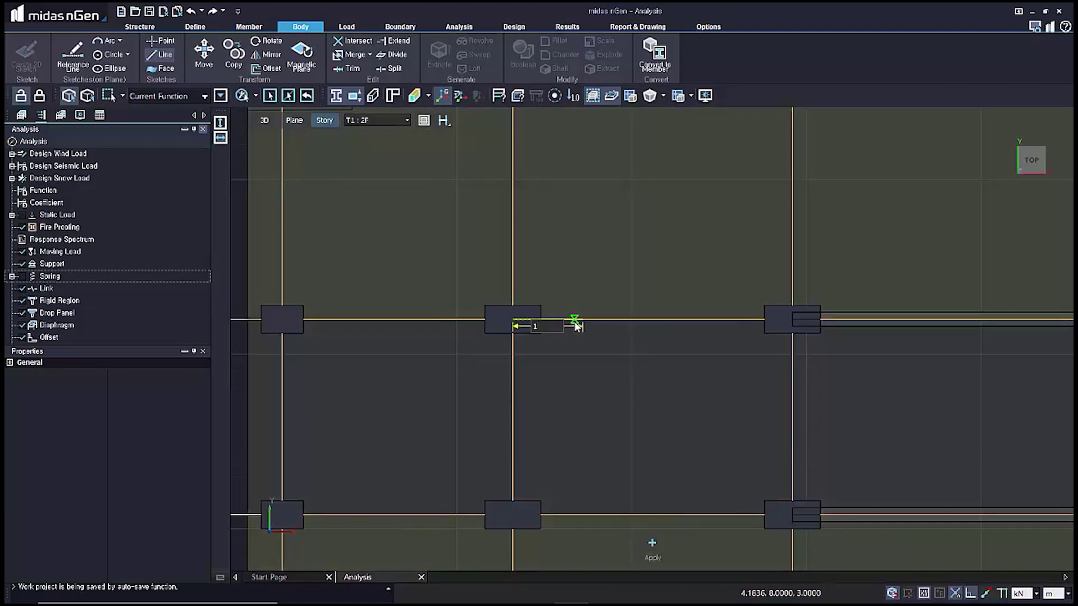
{"action": "key", "text": "Return"}
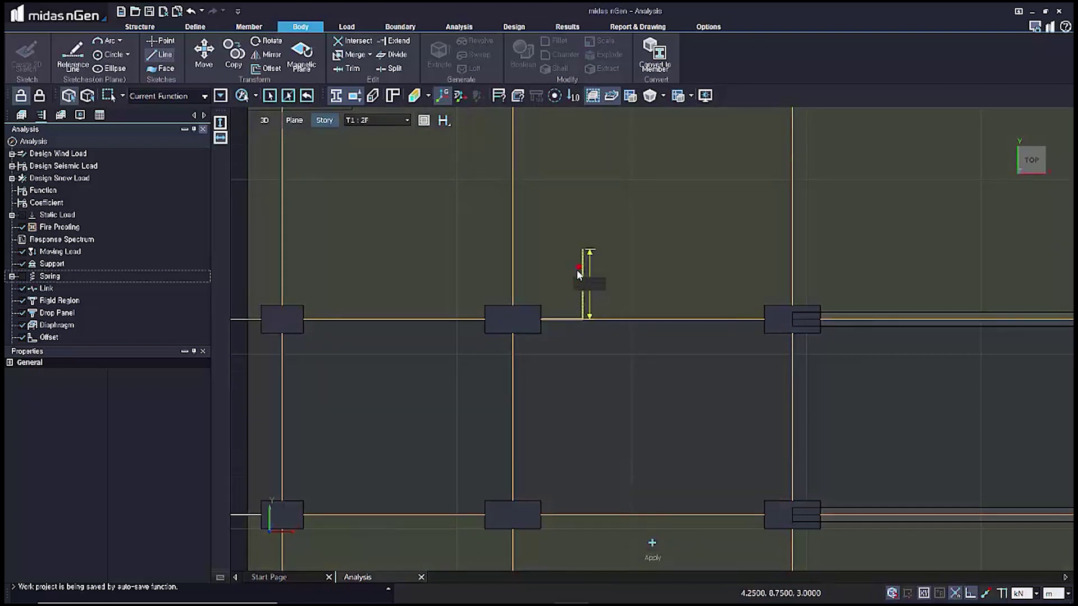
{"action": "key", "text": "Return"}
{"action": "type", "text": "1"}
{"action": "key", "text": "Return"}
{"action": "type", "text": "1"}
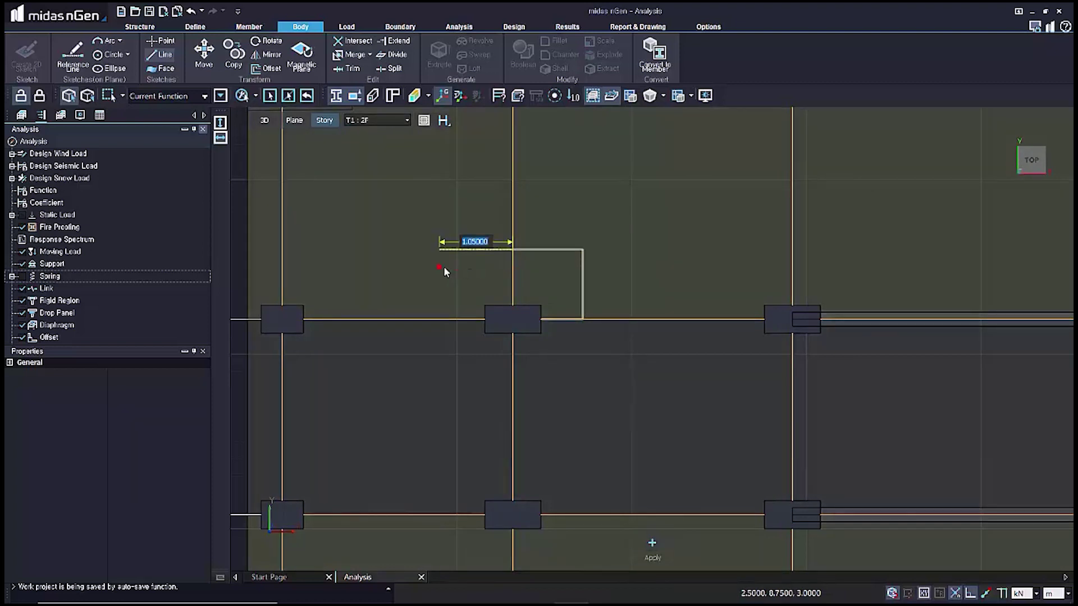
{"action": "key", "text": "Return"}
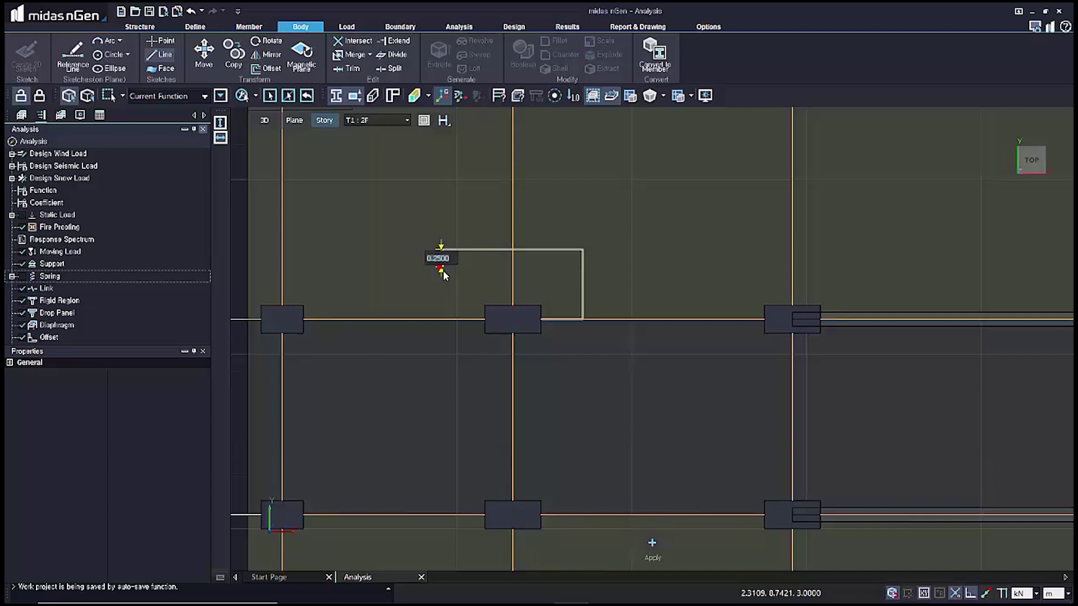
- Complete the square outline around column B-3 with 2 m lines in -y and +x, closing it on the first line's end
{"action": "left_click", "coordinate": [442, 359]}
{"action": "left_click", "coordinate": [443, 388]}
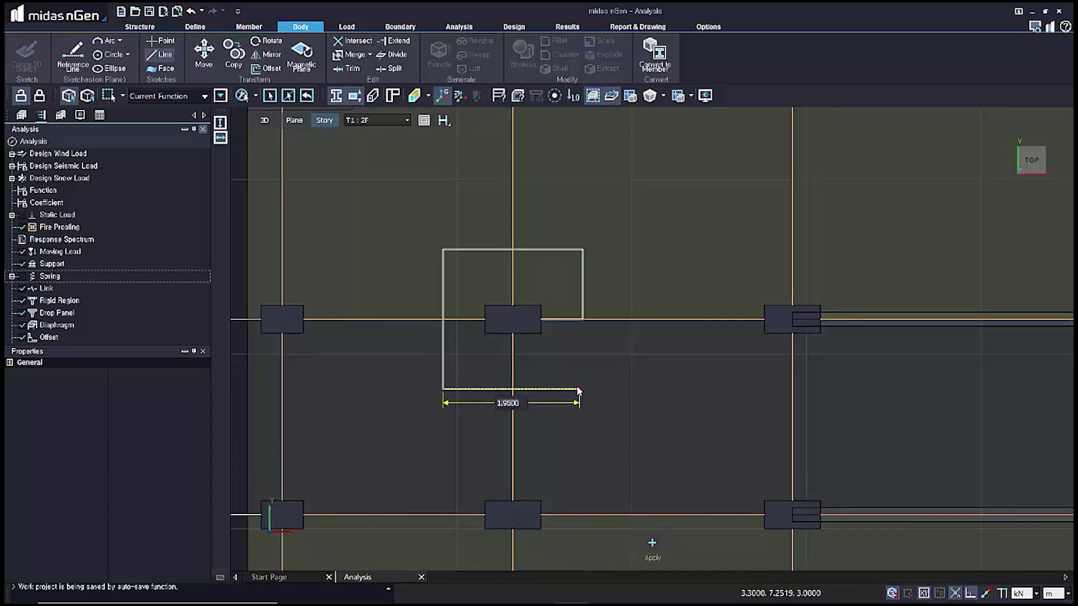
{"action": "type", "text": "2"}
{"action": "key", "text": "Return"}
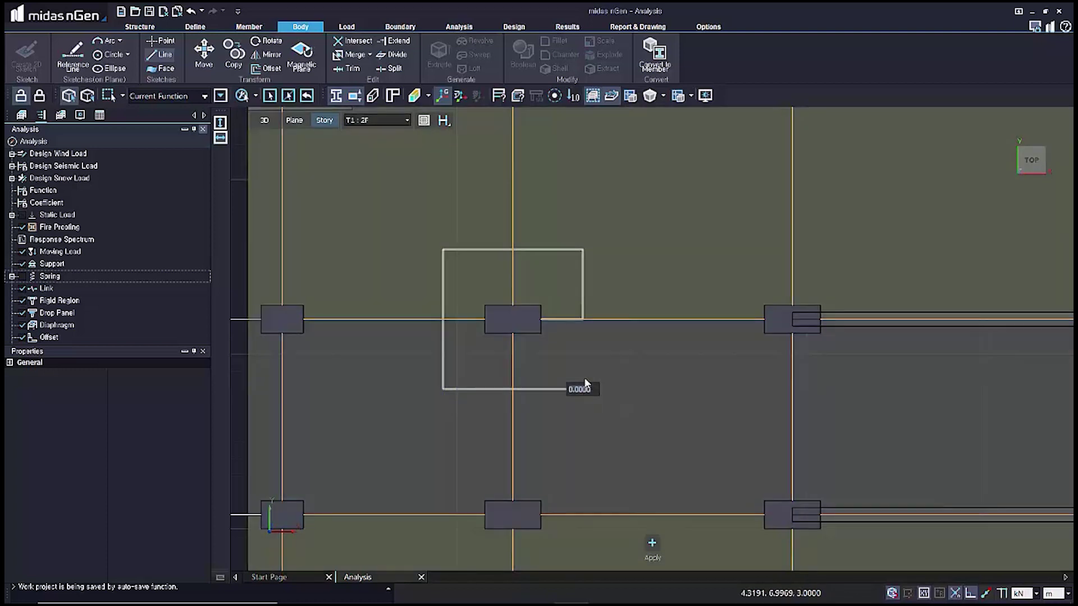
{"action": "left_click", "coordinate": [583, 320]}
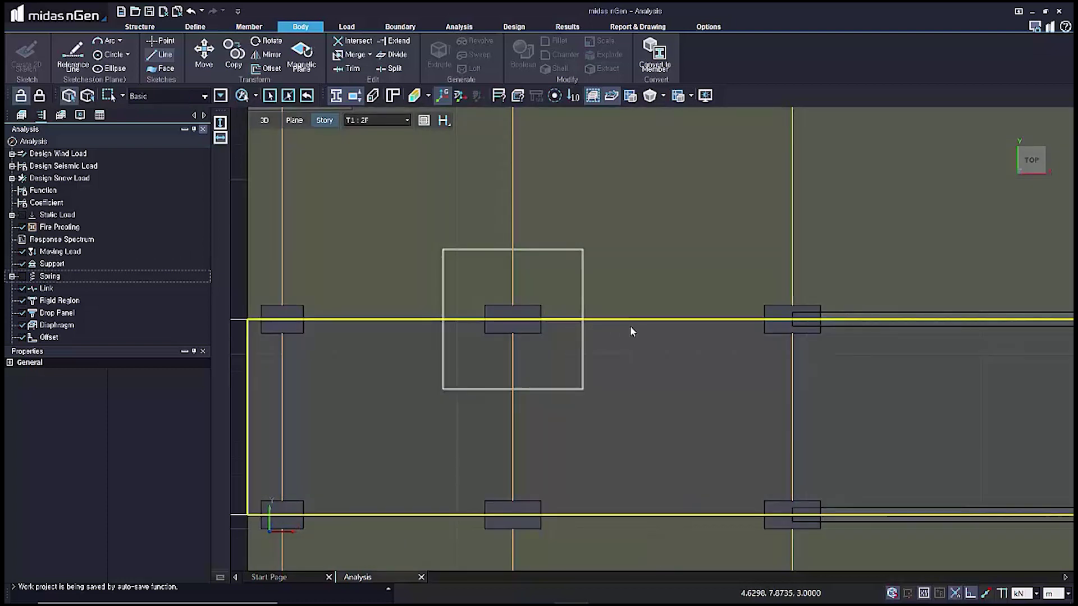
- Create a face from the sketched square outline around column B-3 by selecting its existing lines
{"action": "left_click", "coordinate": [174, 69]}
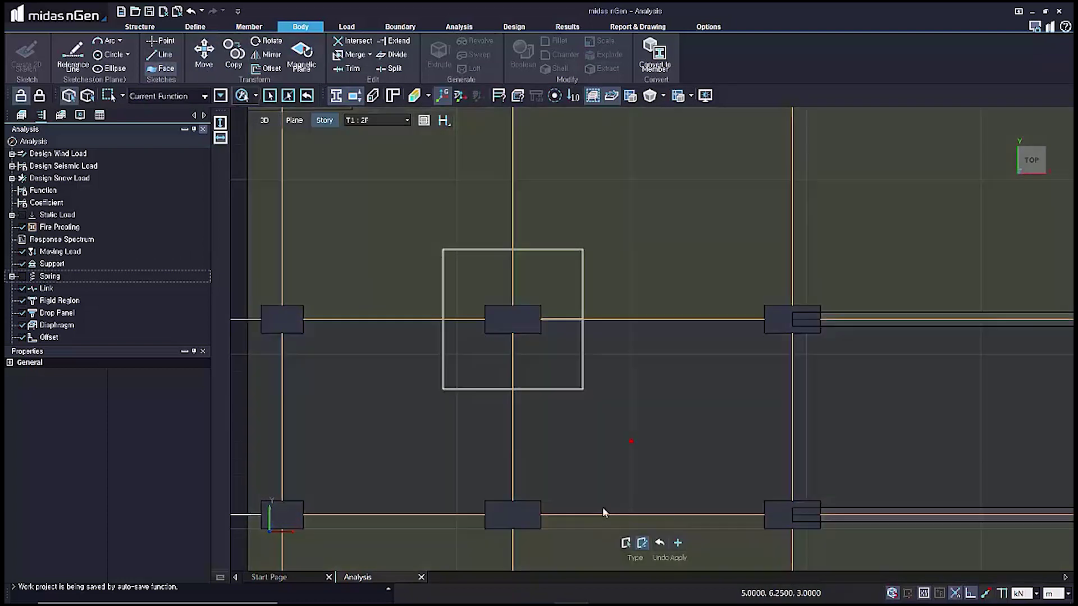
{"action": "left_click", "coordinate": [587, 543]}
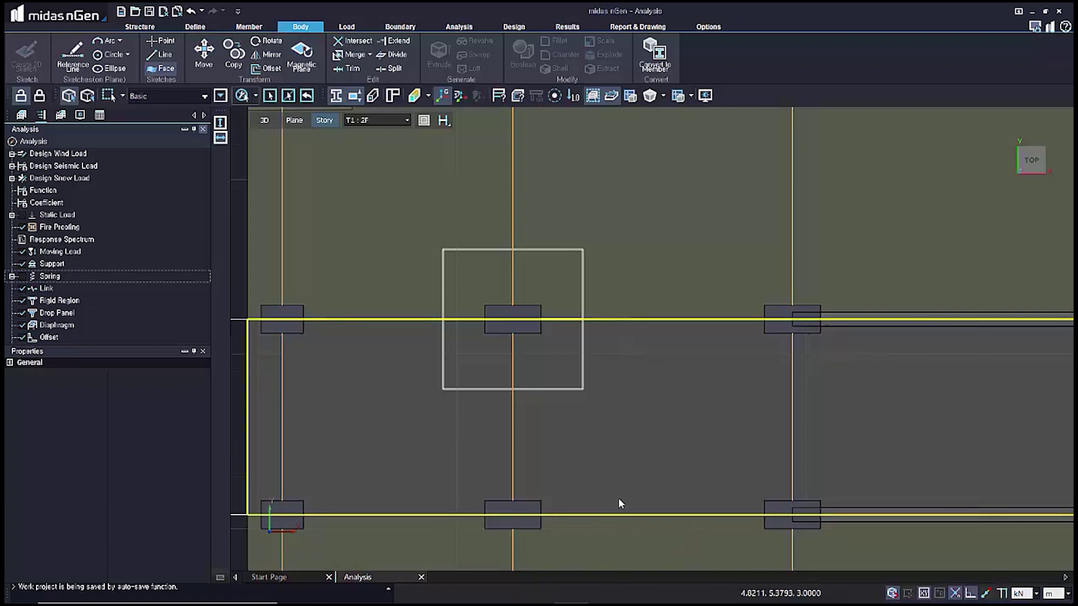
{"action": "left_click", "coordinate": [605, 544]}
{"action": "left_click", "coordinate": [594, 543]}
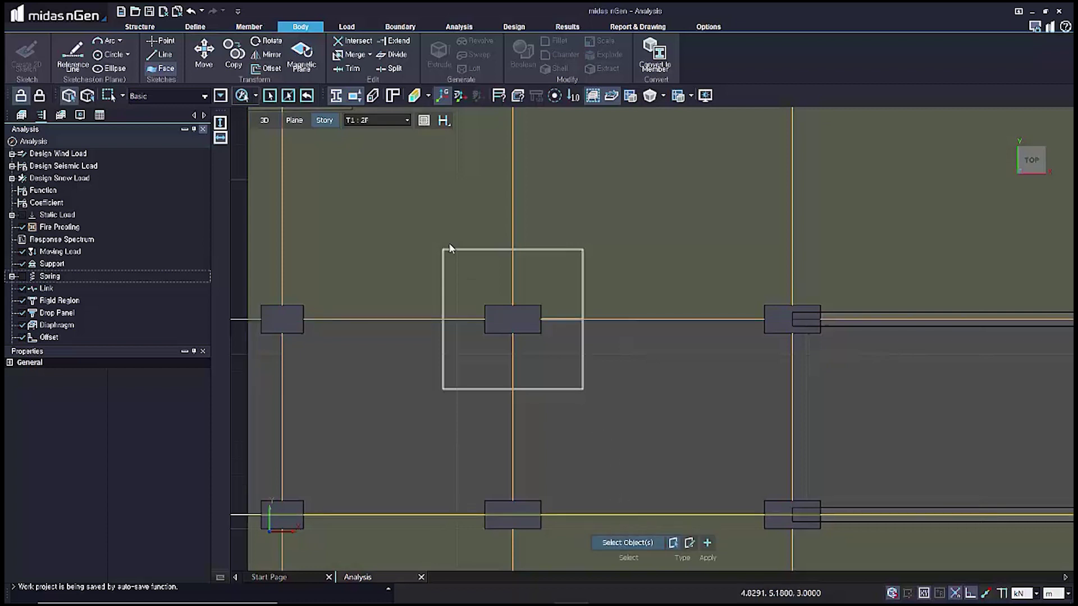
{"action": "left_click_drag", "start_coordinate": [414, 224], "coordinate": [618, 420]}
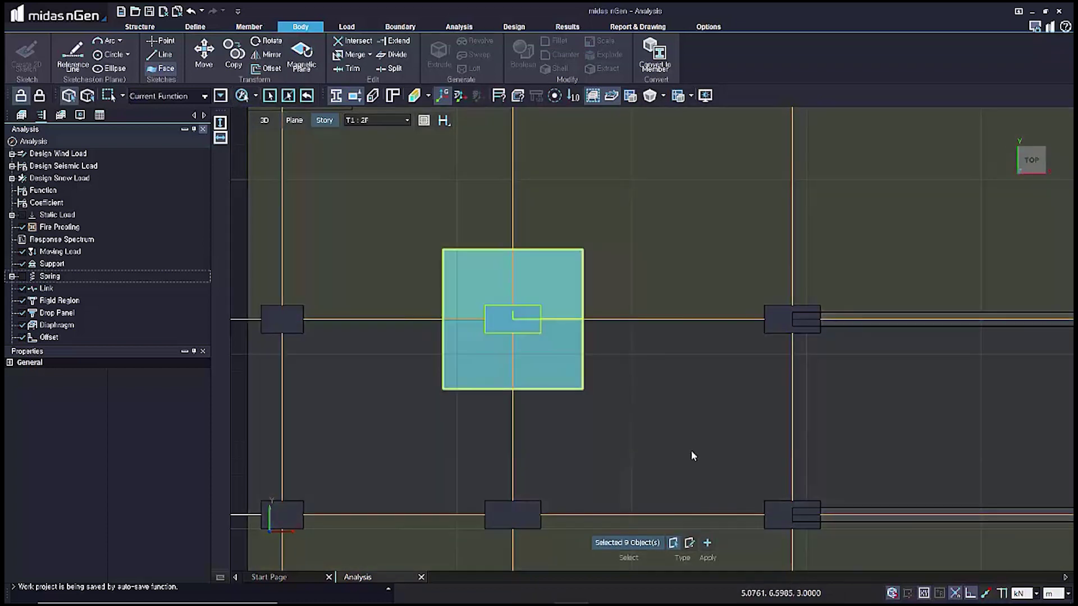
{"action": "left_click", "coordinate": [707, 543]}
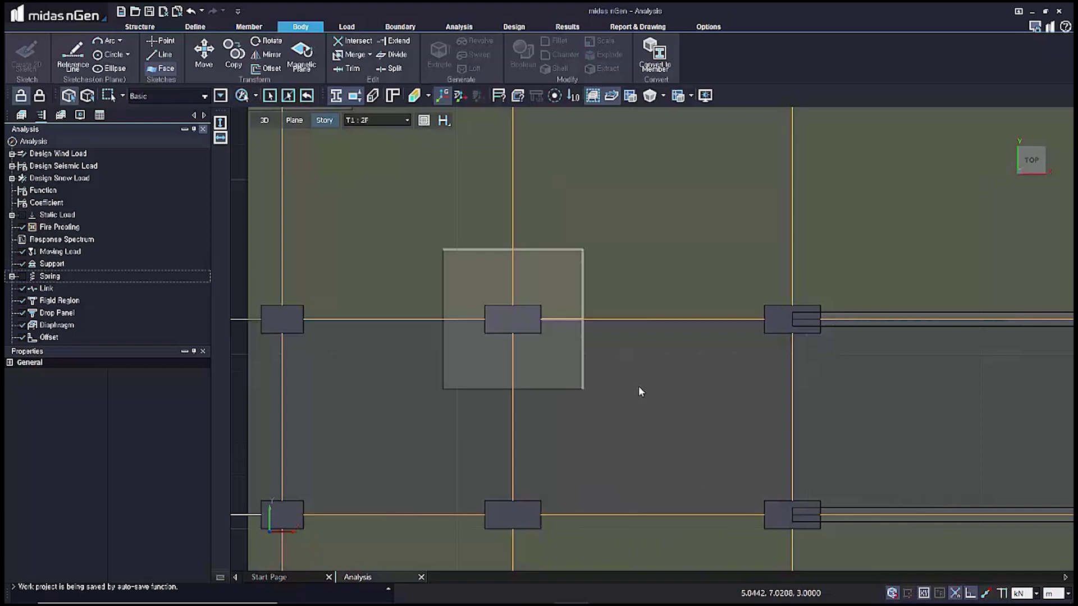
- Start a drop panel assignment and set its thickness to 0.21 m
{"action": "scroll", "coordinate": [641, 386], "scroll_direction": "down", "scroll_amount": 4}
{"action": "scroll", "coordinate": [644, 388], "scroll_direction": "down", "scroll_amount": 3}
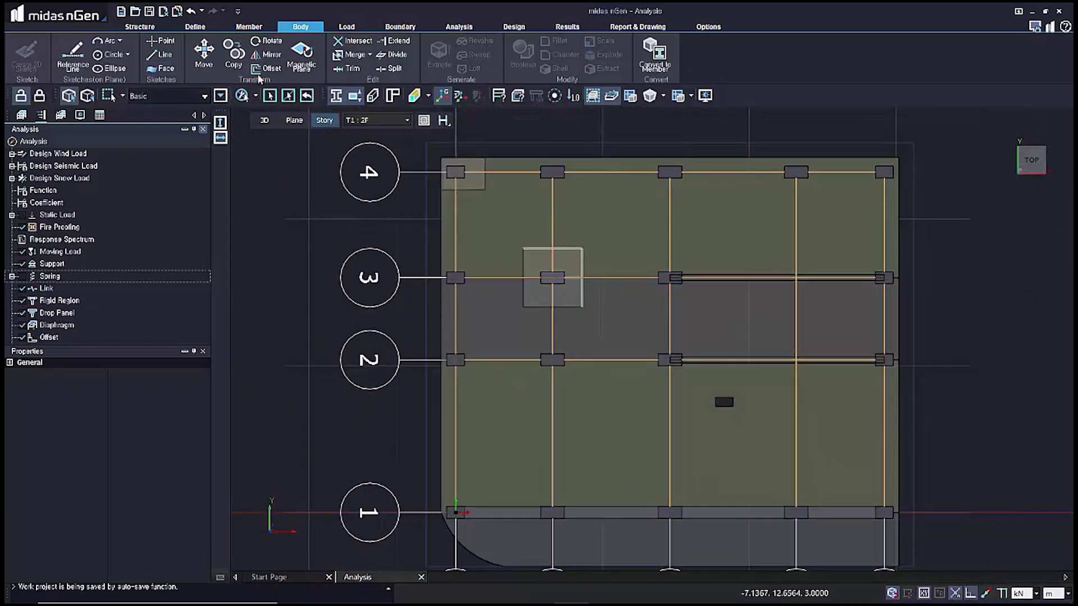
{"action": "left_click", "coordinate": [247, 26]}
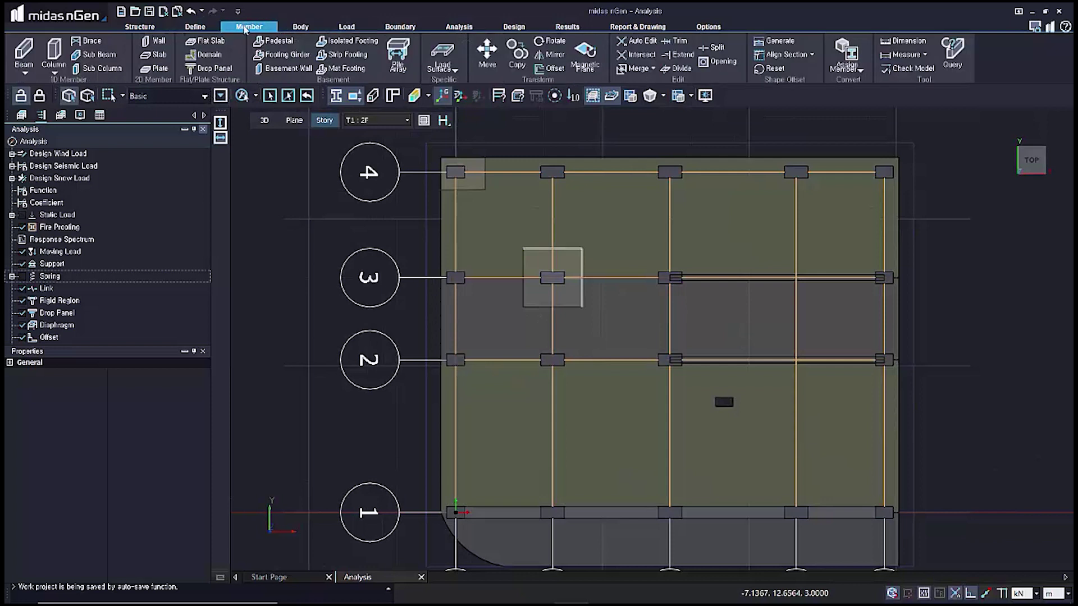
{"action": "left_click", "coordinate": [210, 68]}
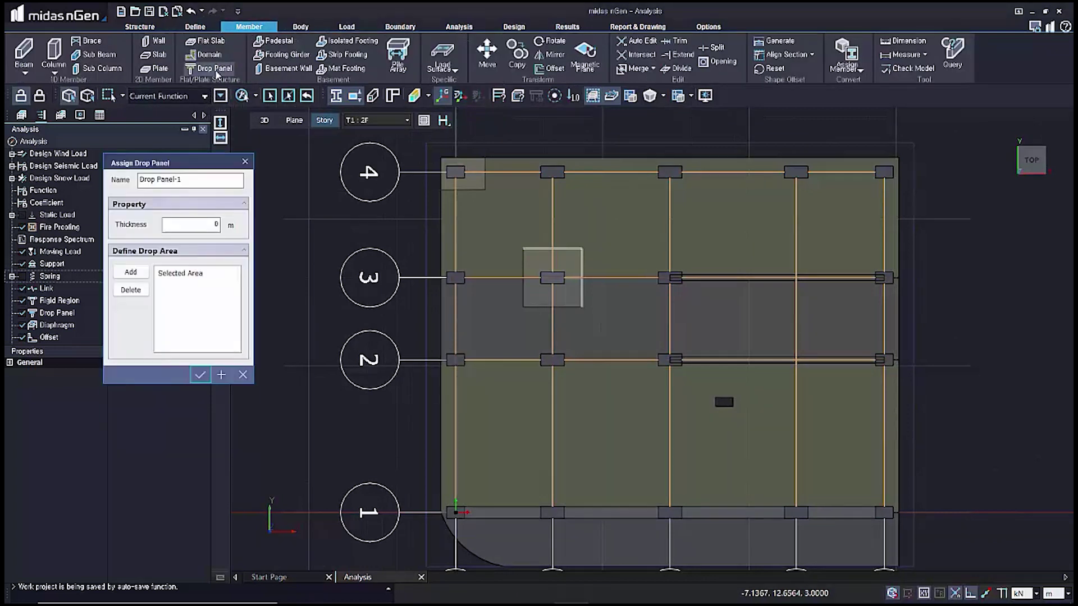
{"action": "left_click", "coordinate": [214, 225]}
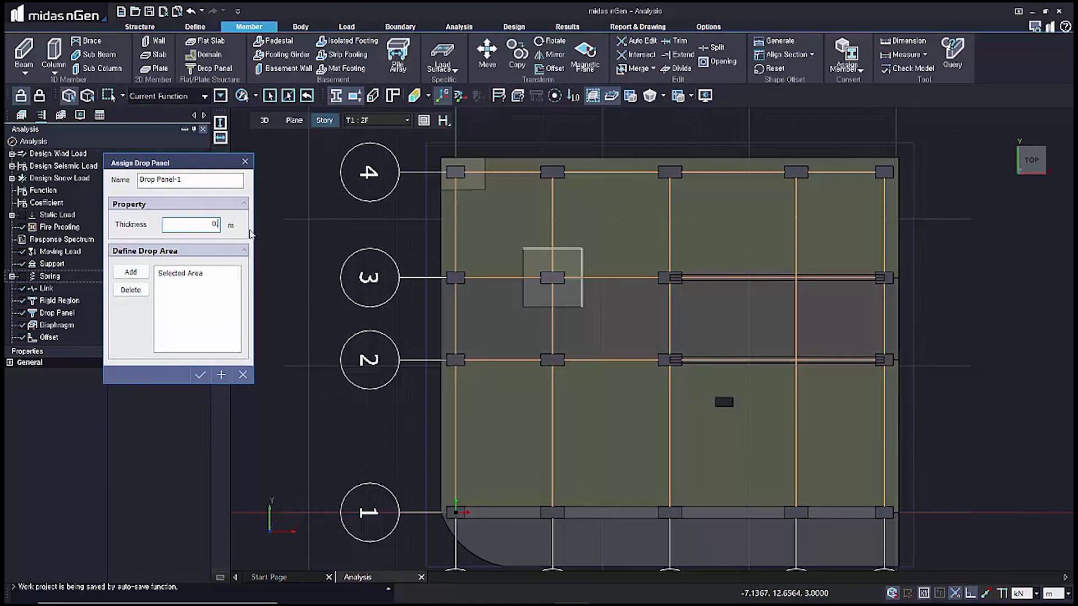
- Add the two sketched faces around columns A-4 and B-3 to the drop panel's area definition
{"action": "left_click", "coordinate": [464, 175]}
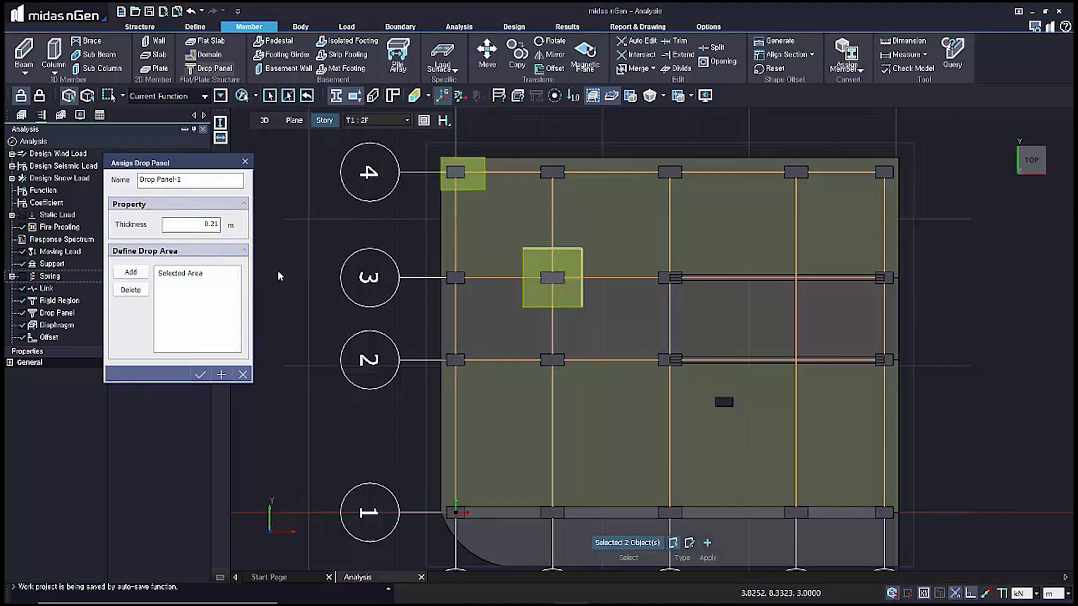
{"action": "left_click", "coordinate": [130, 272]}
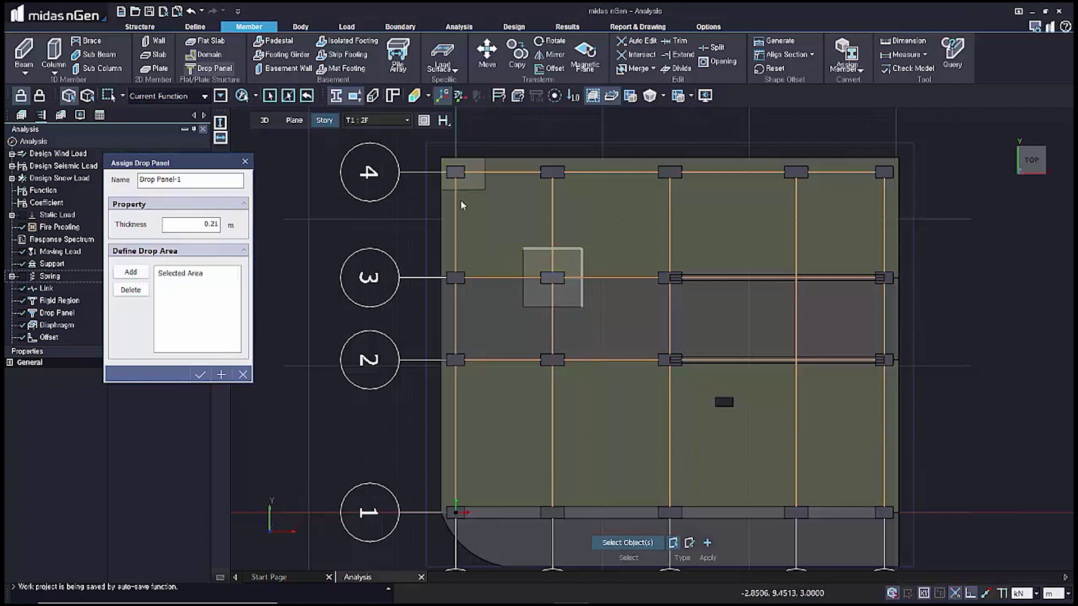
{"action": "left_click", "coordinate": [464, 174]}
{"action": "left_click", "coordinate": [567, 271]}
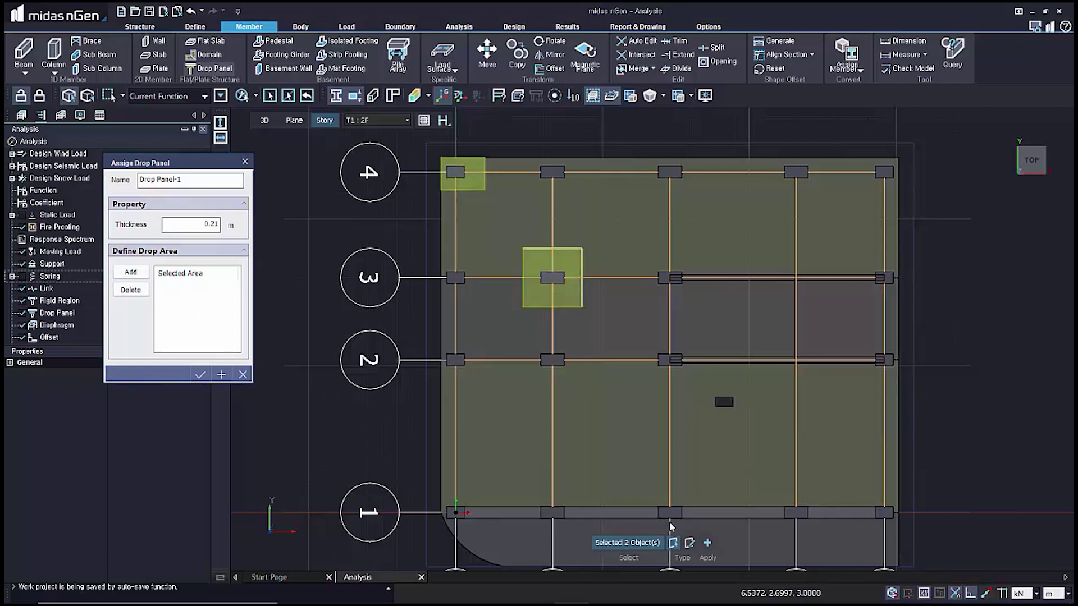
{"action": "left_click", "coordinate": [708, 541]}
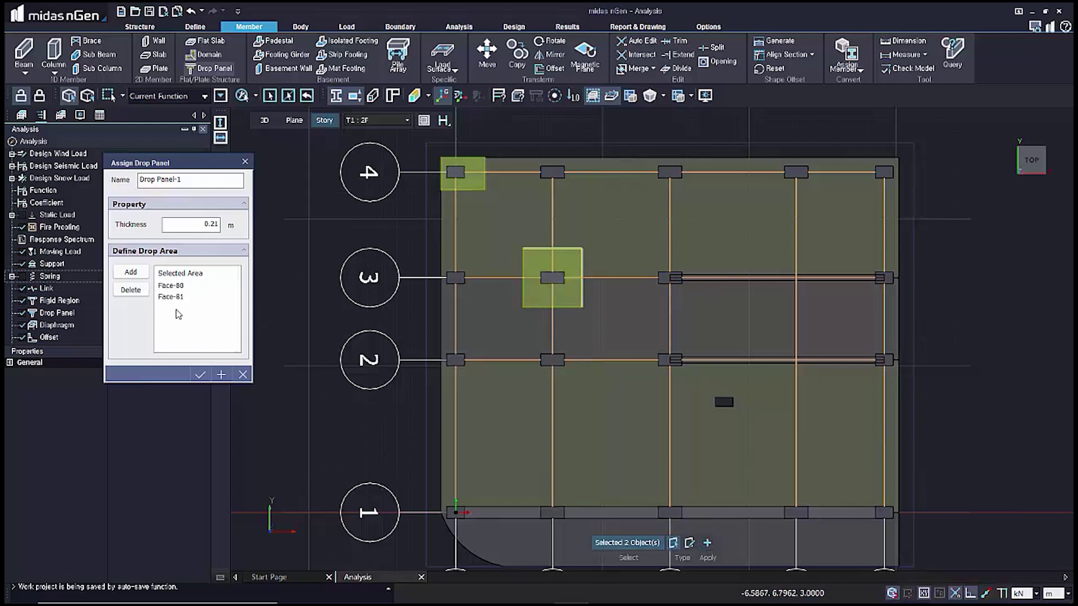
- Create the 0.21 m thick drop panel assignment from the two selected faces and finish the command
{"action": "left_click", "coordinate": [200, 374]}
{"action": "left_click", "coordinate": [207, 305]}
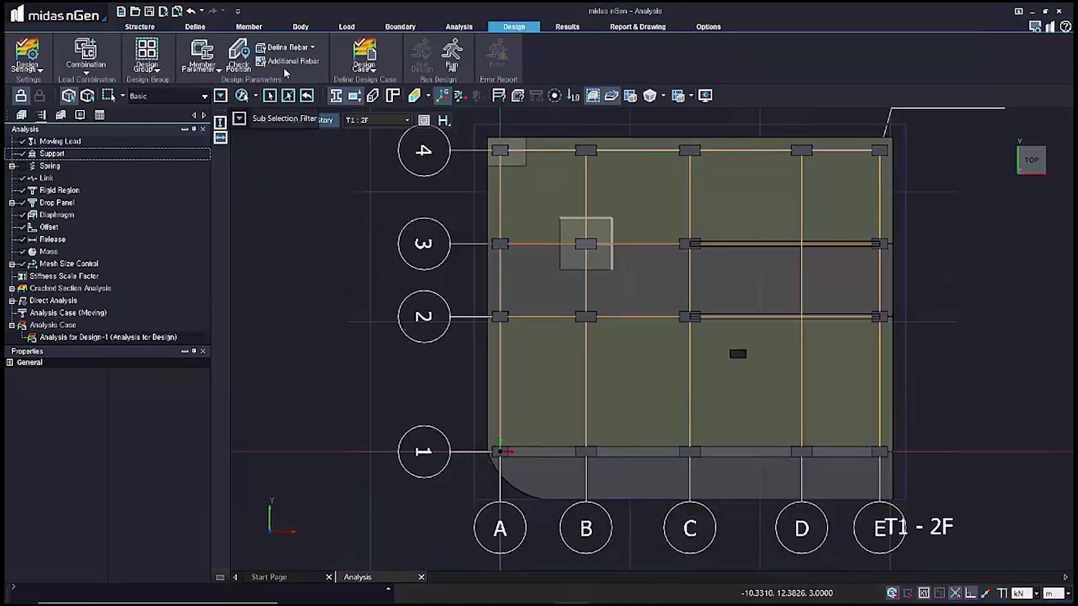
- Define drop panel rebar for the panel at column A-4 with 0.2 m spacing in both the x and y directions
{"action": "left_click", "coordinate": [313, 48]}
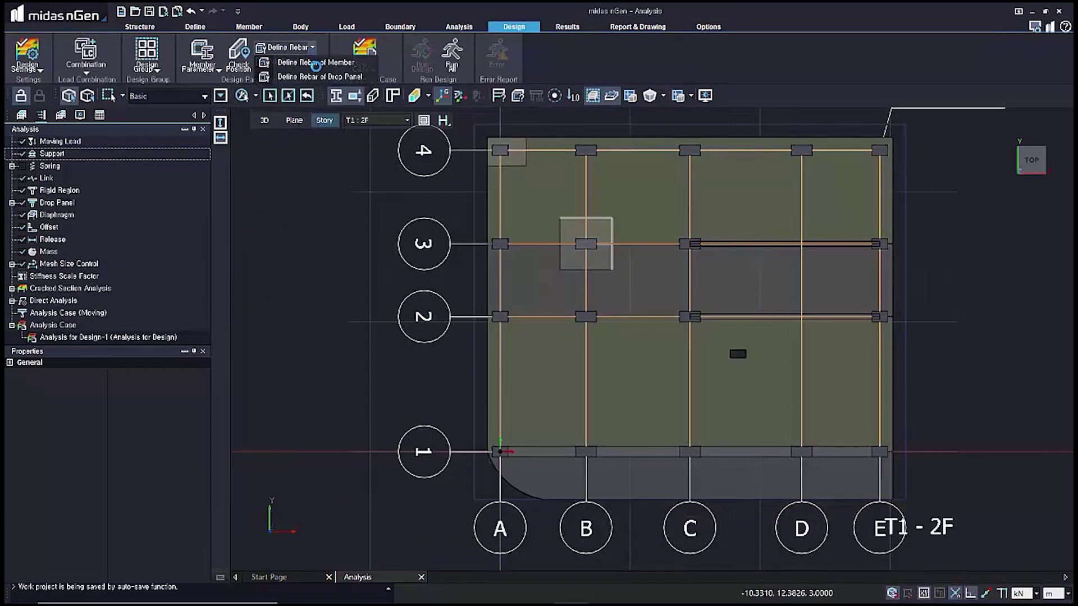
{"action": "left_click", "coordinate": [319, 76]}
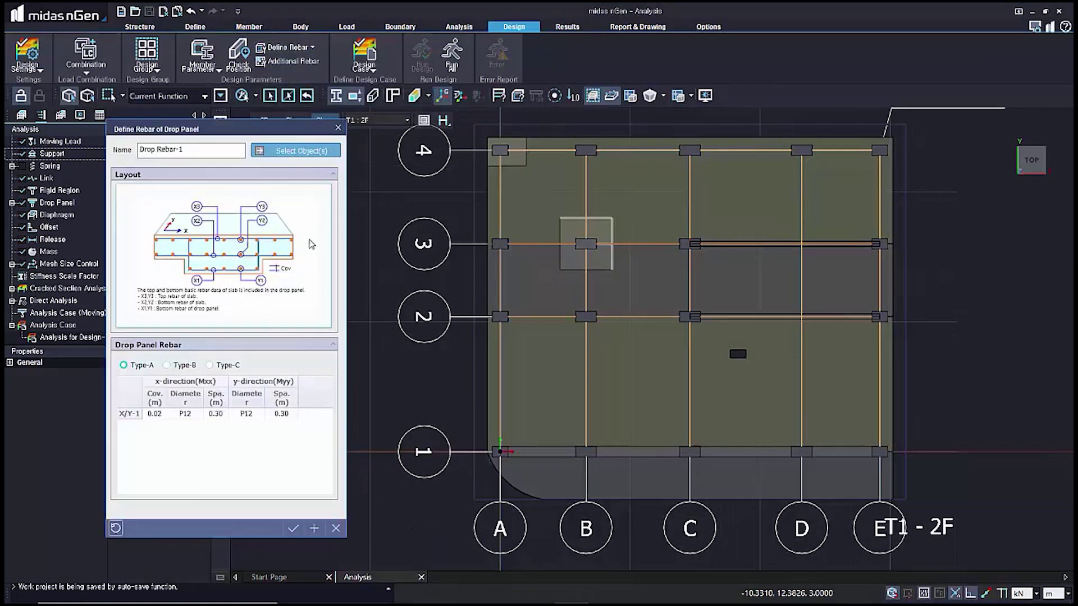
{"action": "left_click", "coordinate": [507, 152]}
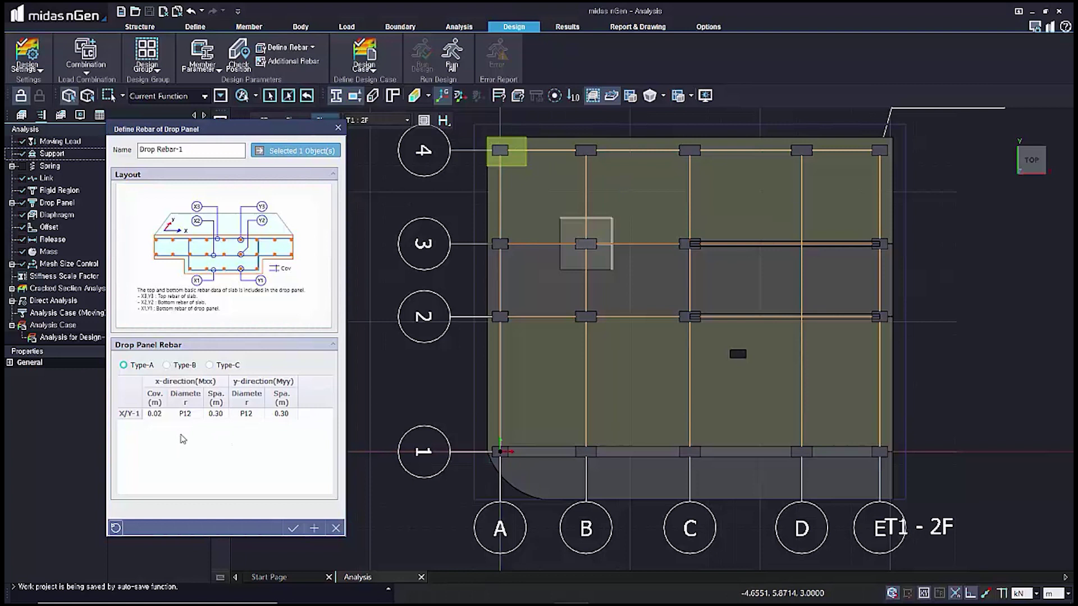
{"action": "double_click", "coordinate": [223, 416]}
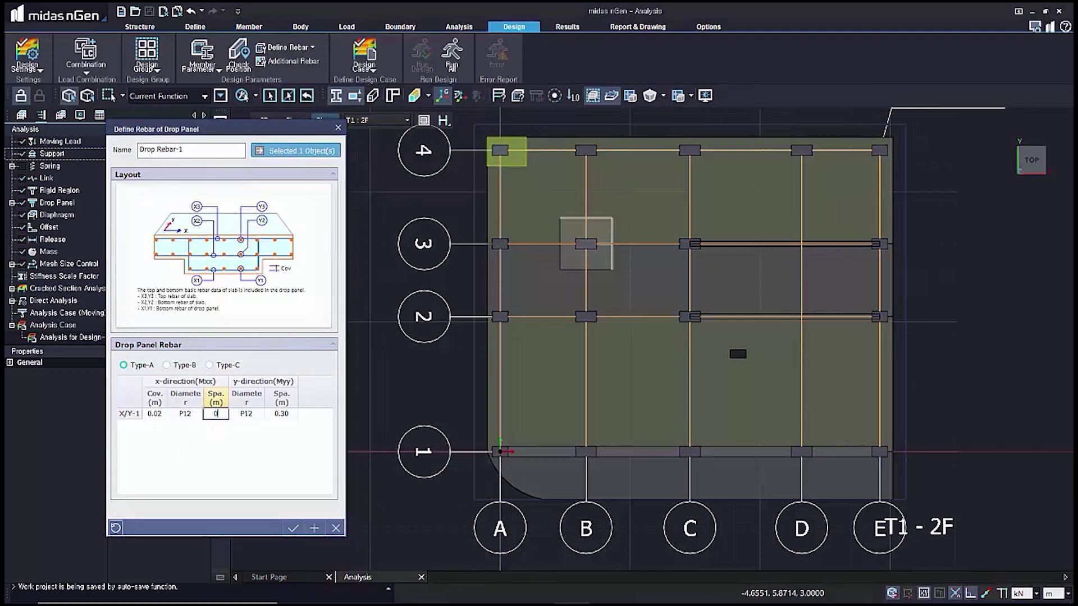
{"action": "type", "text": "0.2"}
{"action": "double_click", "coordinate": [284, 416]}
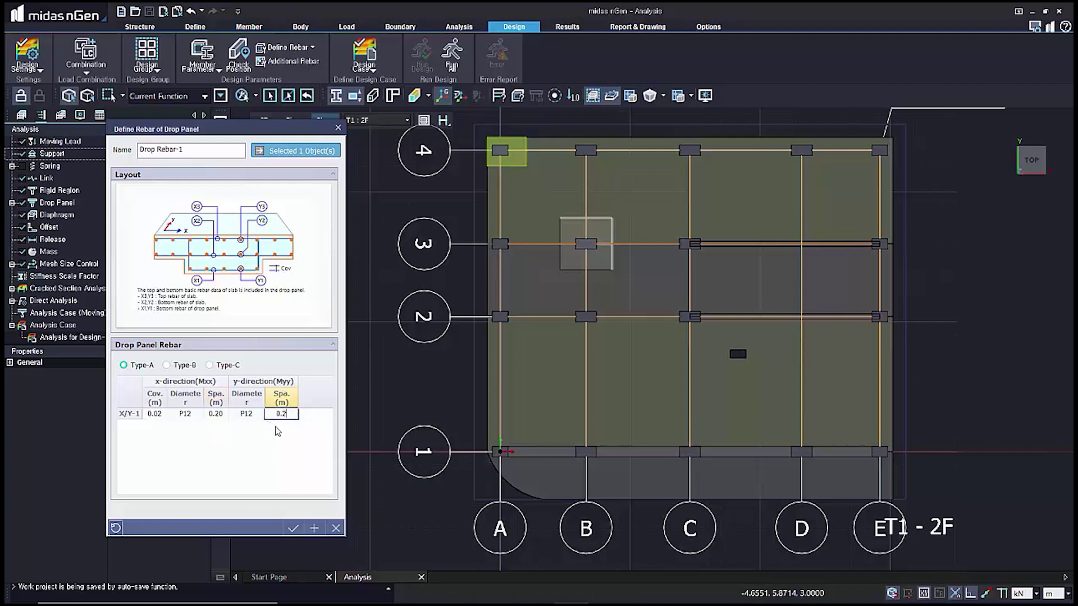
{"action": "type", "text": "0.2"}
{"action": "left_click", "coordinate": [313, 528]}
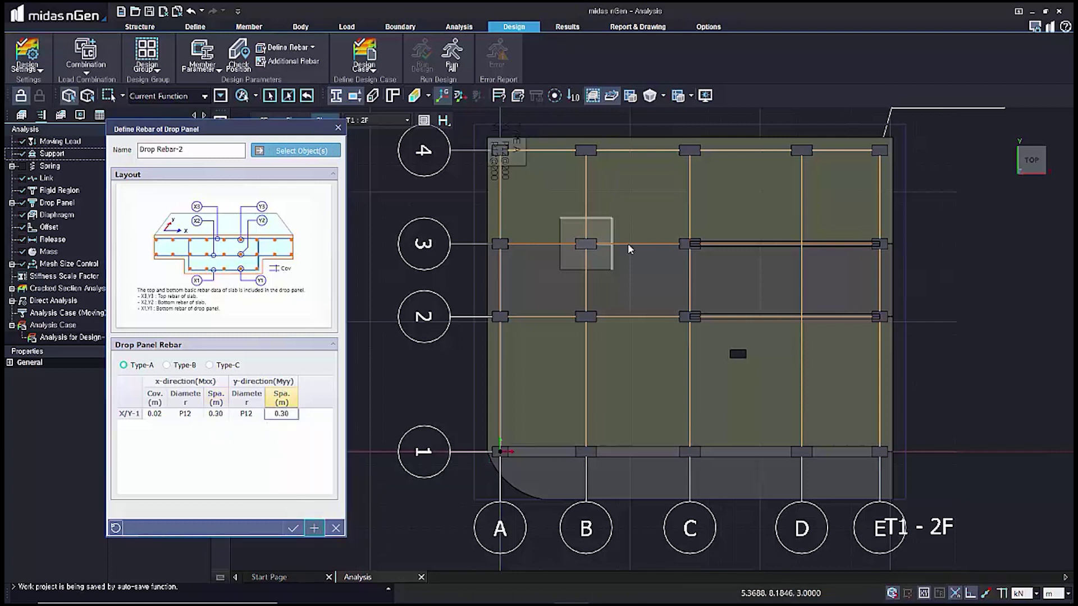
- Define drop panel rebar for the panel at column B-3 with 0.2 m spacing in both directions and finish the definition
{"action": "left_click", "coordinate": [604, 246]}
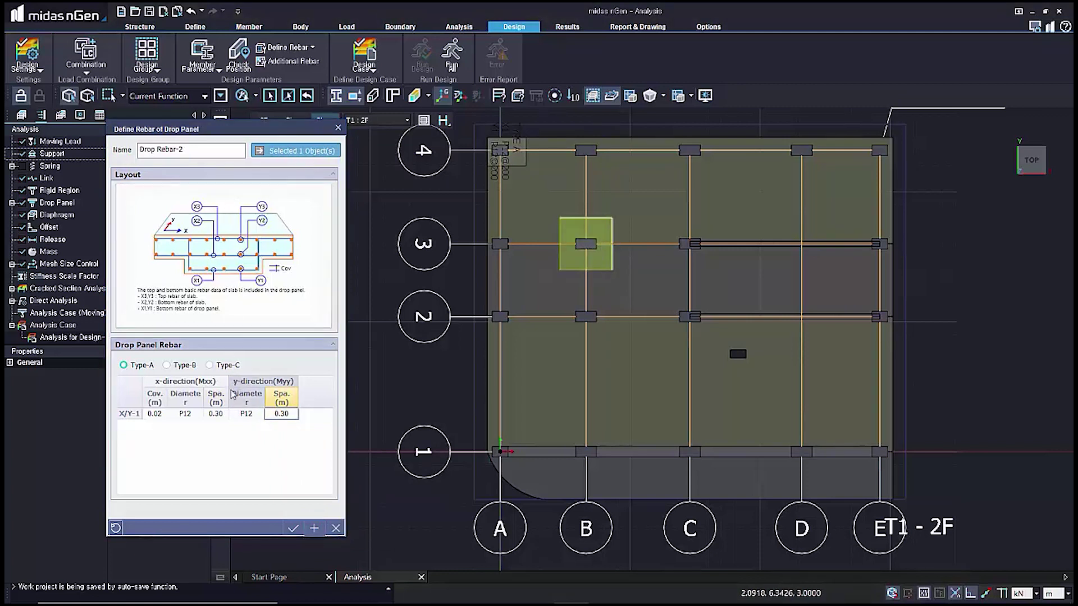
{"action": "left_click", "coordinate": [220, 414]}
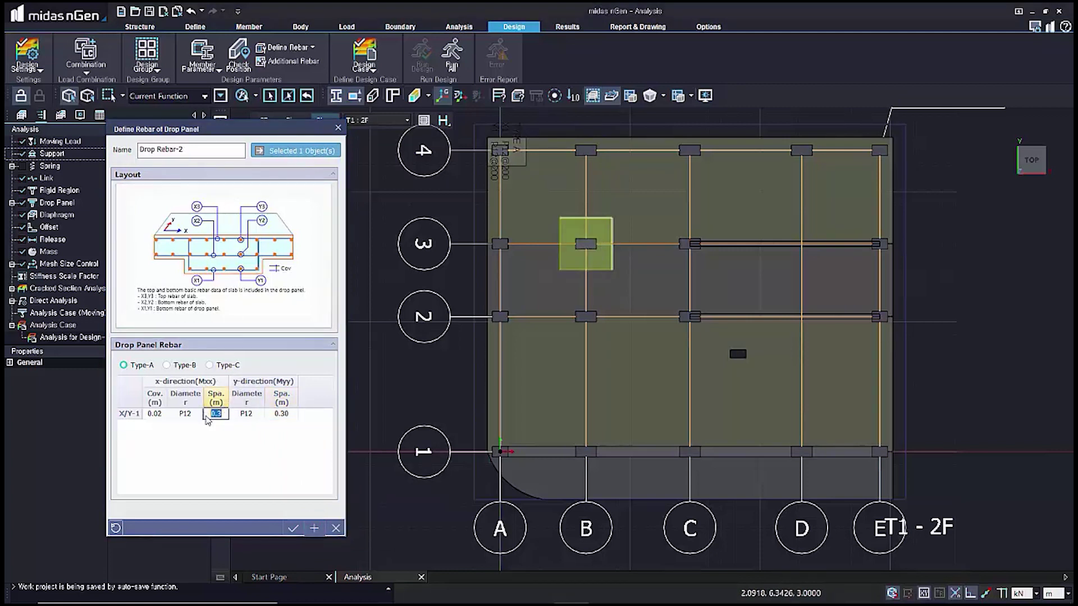
{"action": "type", "text": "0.2"}
{"action": "left_click", "coordinate": [282, 414]}
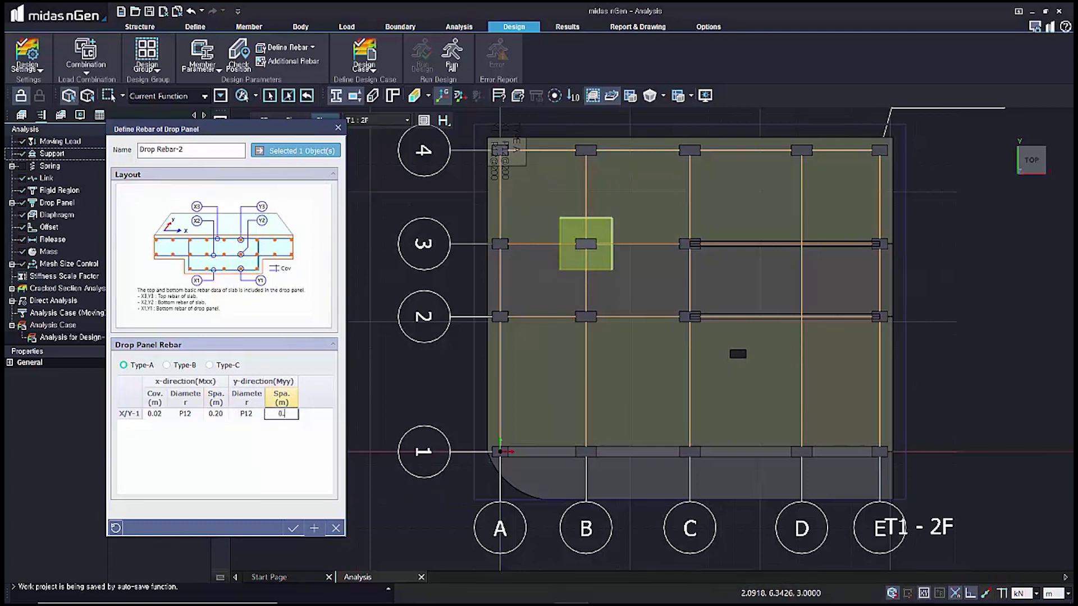
{"action": "left_click", "coordinate": [313, 529]}
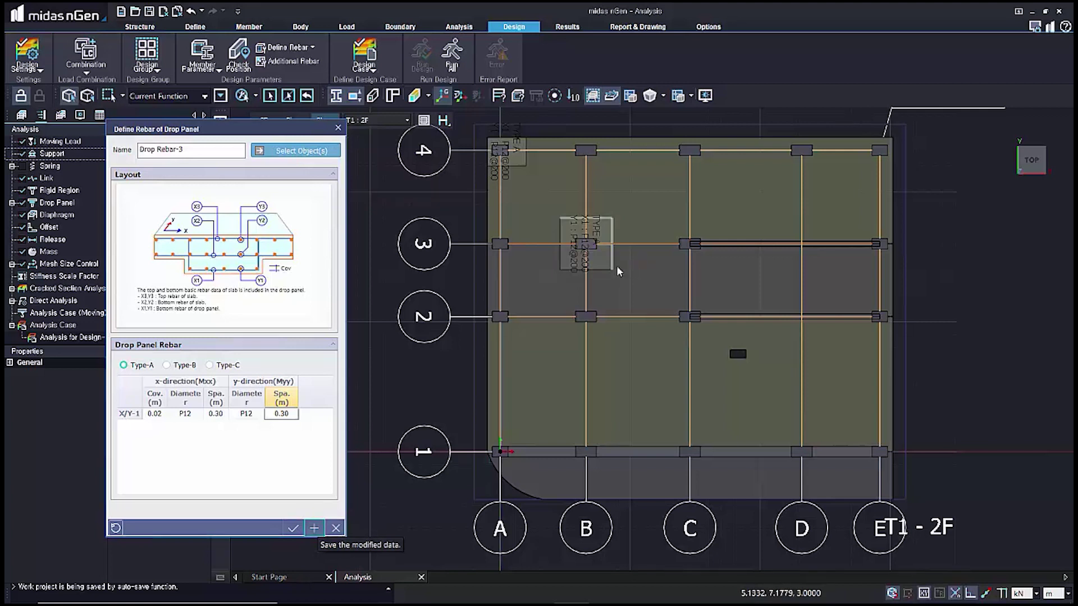
{"action": "left_click", "coordinate": [336, 528]}
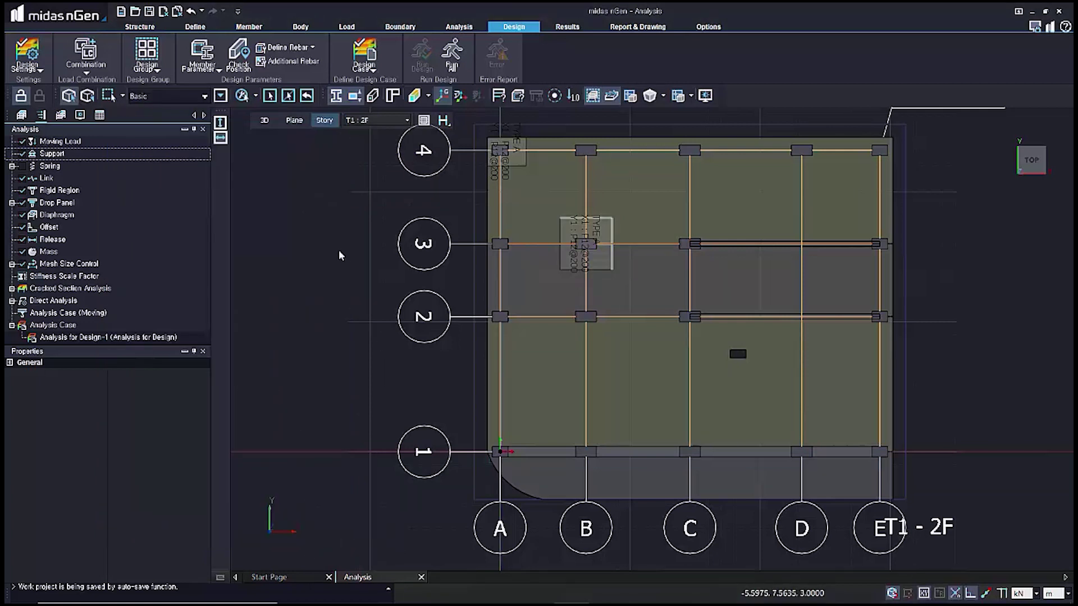
- Review the settings of the Analysis for Design-1 case and accept them
{"action": "right_click", "coordinate": [124, 338]}
{"action": "left_click", "coordinate": [158, 374]}
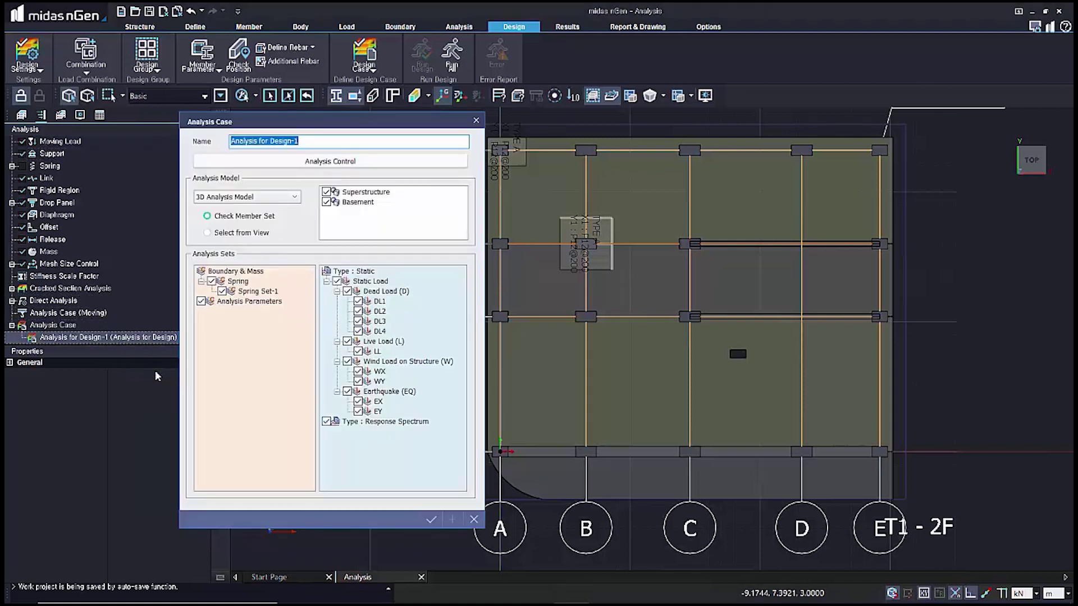
{"action": "left_click", "coordinate": [430, 519]}
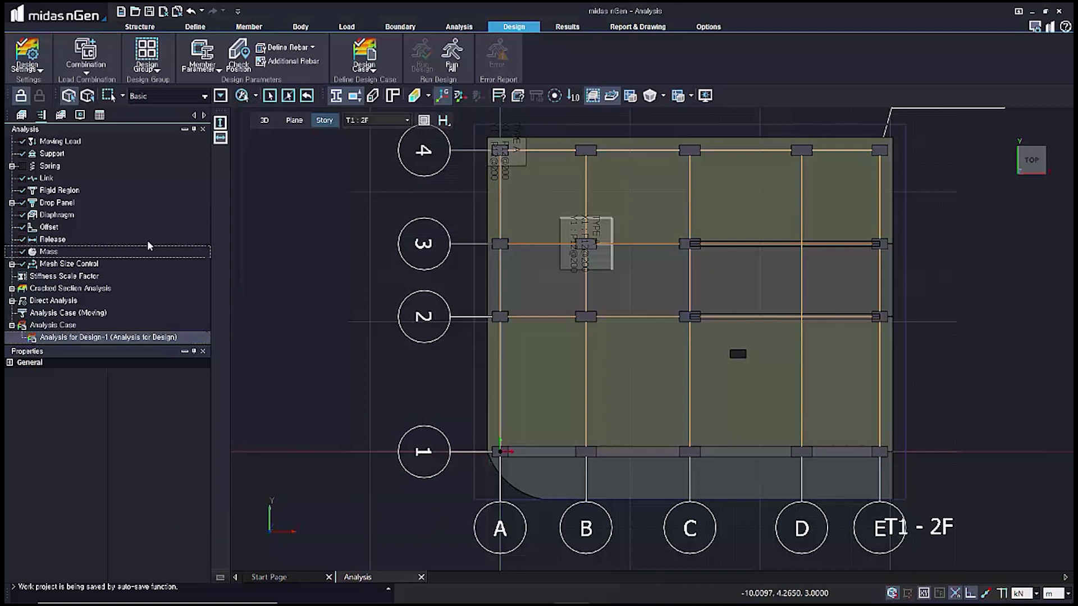
- Check the defined drop panel rebar among the design data and view the additional rebar definition options without adding any
{"action": "left_click", "coordinate": [61, 114]}
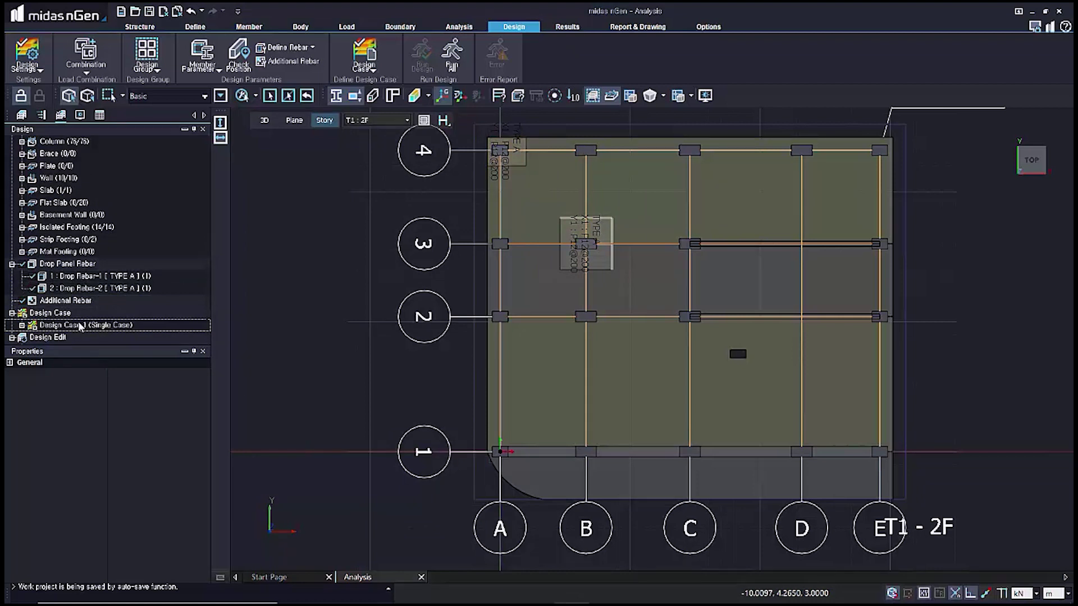
{"action": "left_click", "coordinate": [288, 61]}
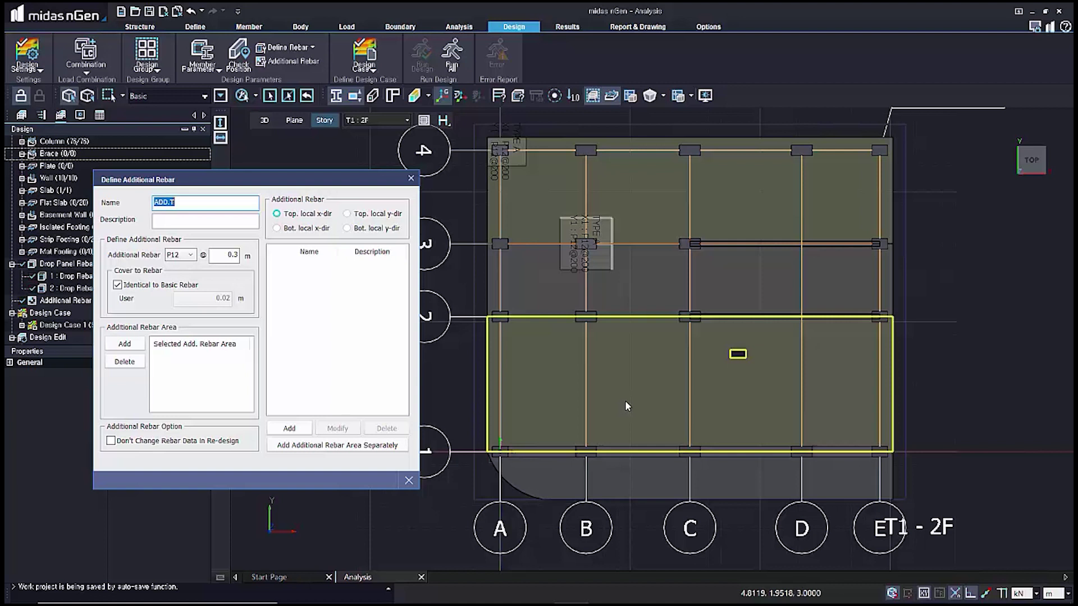
{"action": "left_click", "coordinate": [410, 179]}
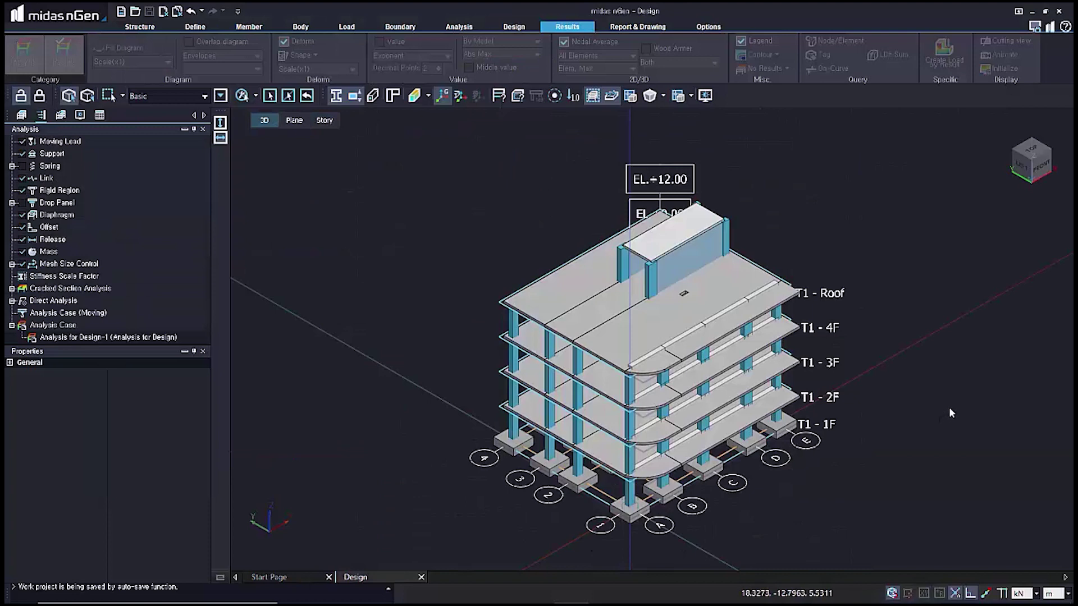
- Unlock the model by discarding the design results and select all columns and footings along gridline A in plan
{"action": "mouse_move", "coordinate": [950, 407]}
{"action": "left_click", "coordinate": [949, 369]}
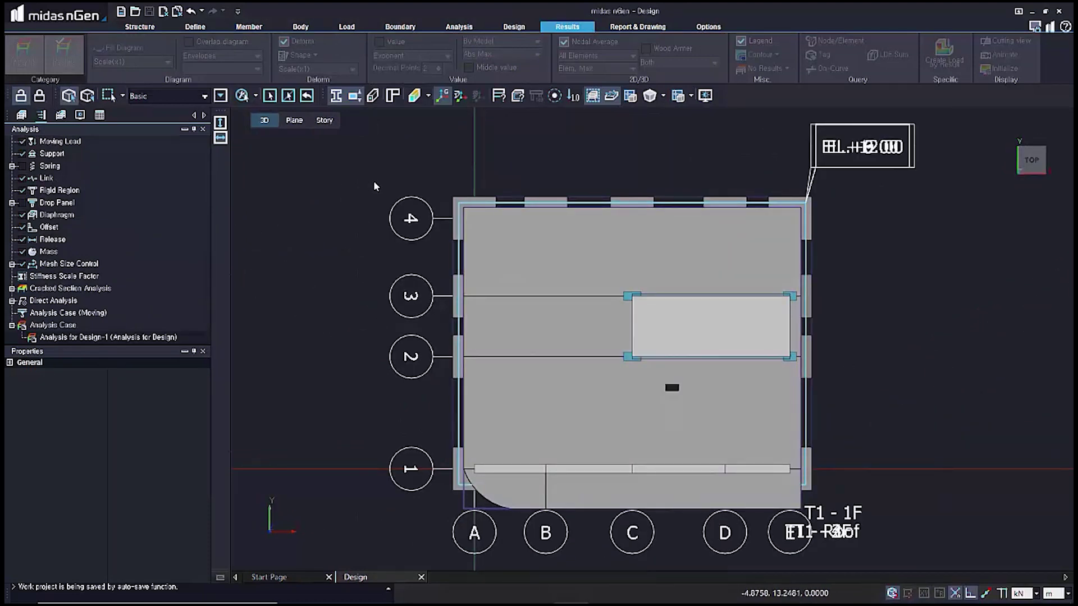
{"action": "left_click", "coordinate": [40, 96]}
{"action": "left_click_drag", "start_coordinate": [394, 154], "coordinate": [524, 542]}
{"action": "left_click_drag", "start_coordinate": [400, 161], "coordinate": [522, 543]}
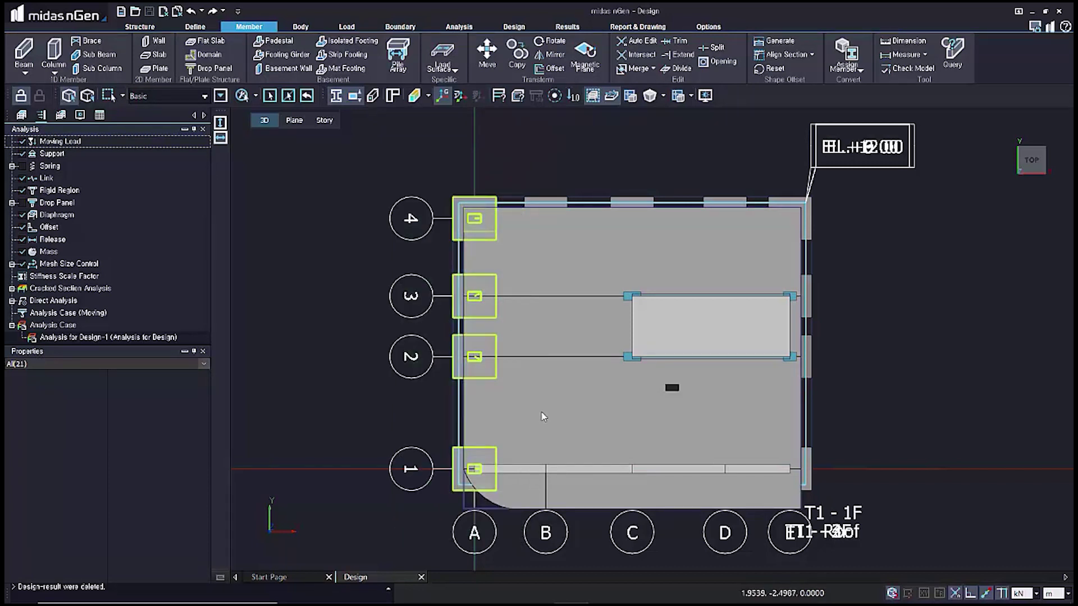
- Move the selected gridline A columns and footings by -0.5 m along the x axis
{"action": "left_click", "coordinate": [494, 62]}
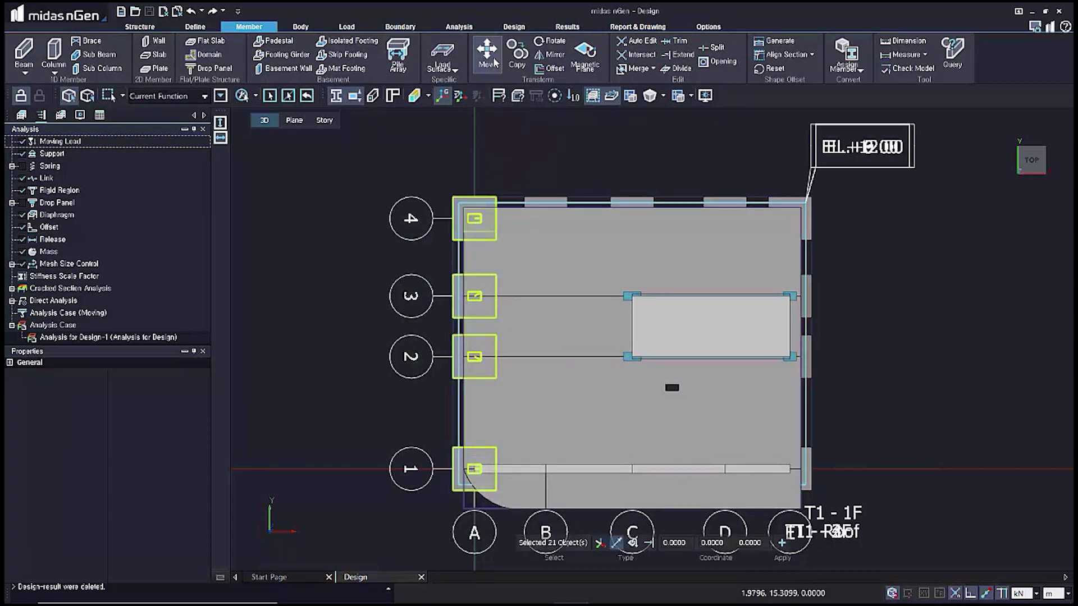
{"action": "left_click", "coordinate": [599, 543]}
{"action": "right_click", "coordinate": [575, 164]}
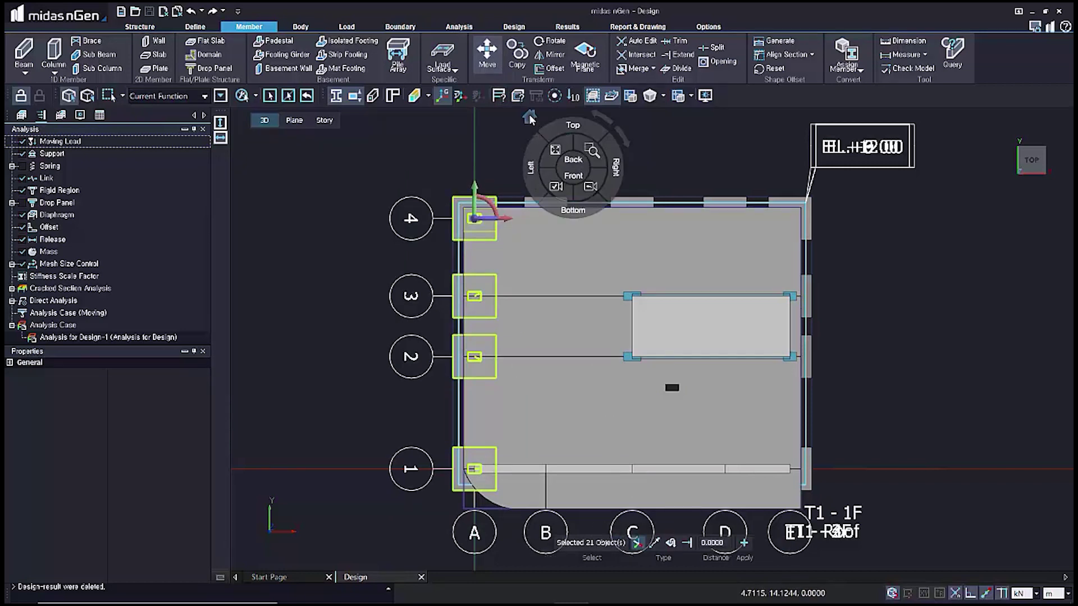
{"action": "left_click", "coordinate": [543, 207]}
{"action": "left_click_drag", "start_coordinate": [534, 305], "coordinate": [611, 284]}
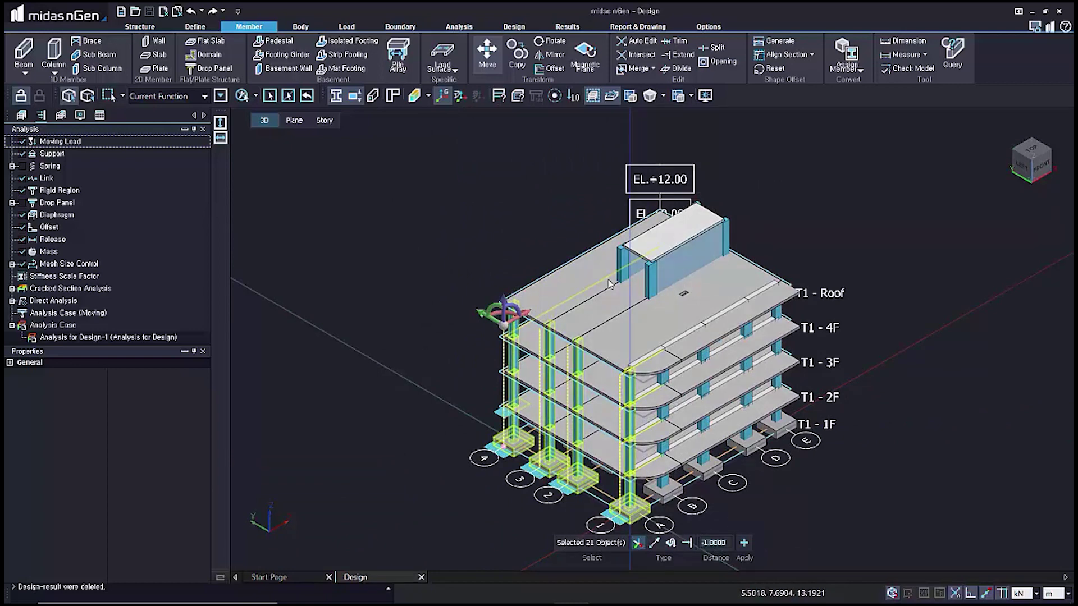
{"action": "type", "text": "0.5"}
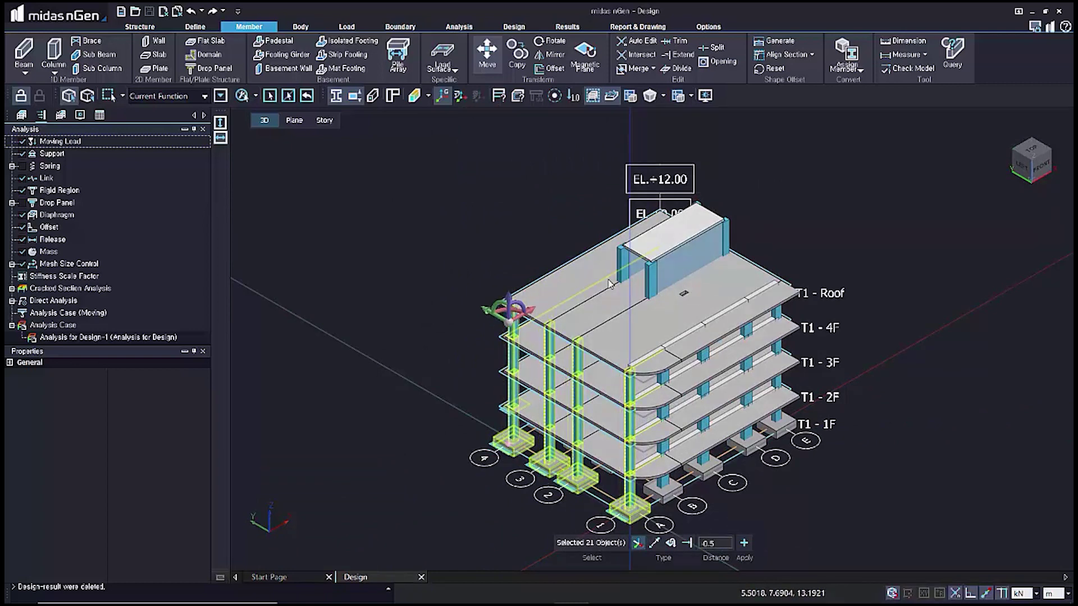
{"action": "key", "text": "Return"}
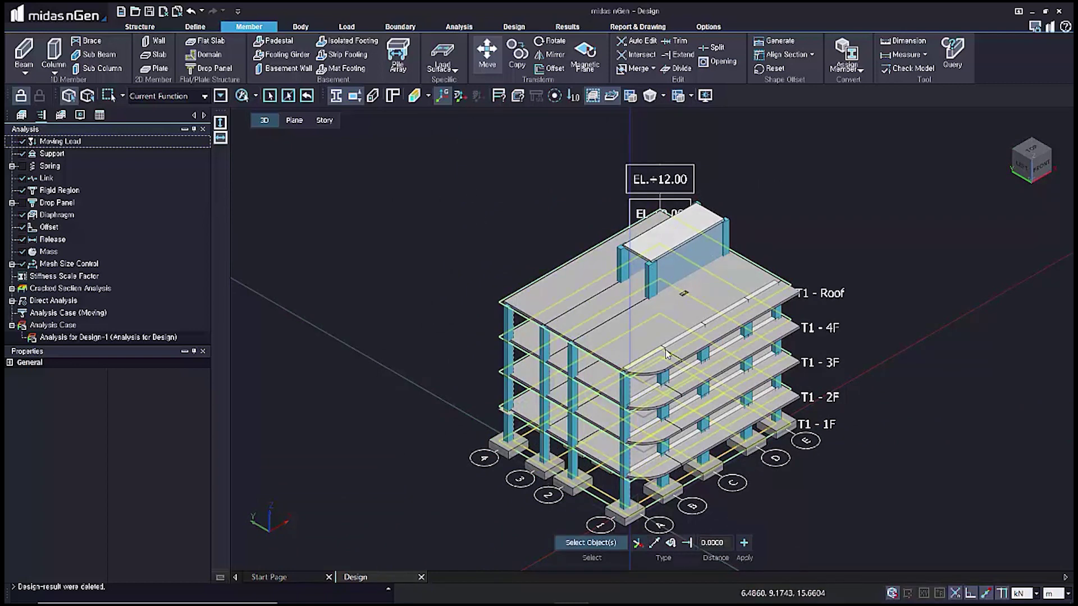
- Examine how the moved gridline A columns and the connected slabs and beams meet on each story
{"action": "scroll", "coordinate": [639, 409], "scroll_direction": "up", "scroll_amount": 3}
{"action": "scroll", "coordinate": [639, 408], "scroll_direction": "up", "scroll_amount": 3}
{"action": "scroll", "coordinate": [697, 351], "scroll_direction": "down", "scroll_amount": 1}
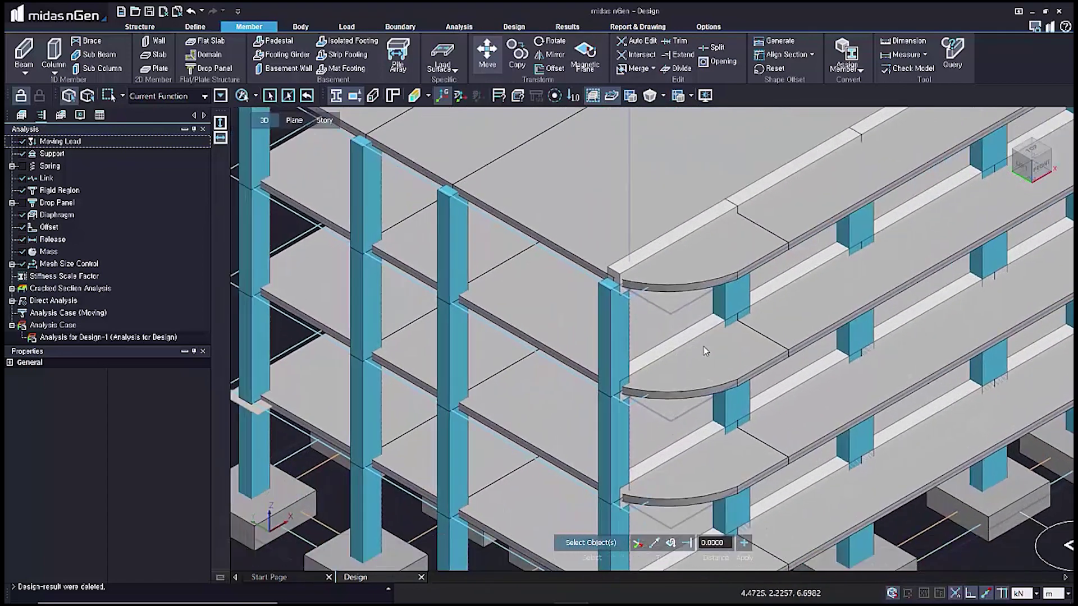
{"action": "scroll", "coordinate": [708, 349], "scroll_direction": "down", "scroll_amount": 2}
{"action": "middle_click_drag", "start_coordinate": [700, 355], "coordinate": [588, 344]}
{"action": "scroll", "coordinate": [696, 359], "scroll_direction": "down", "scroll_amount": 2}
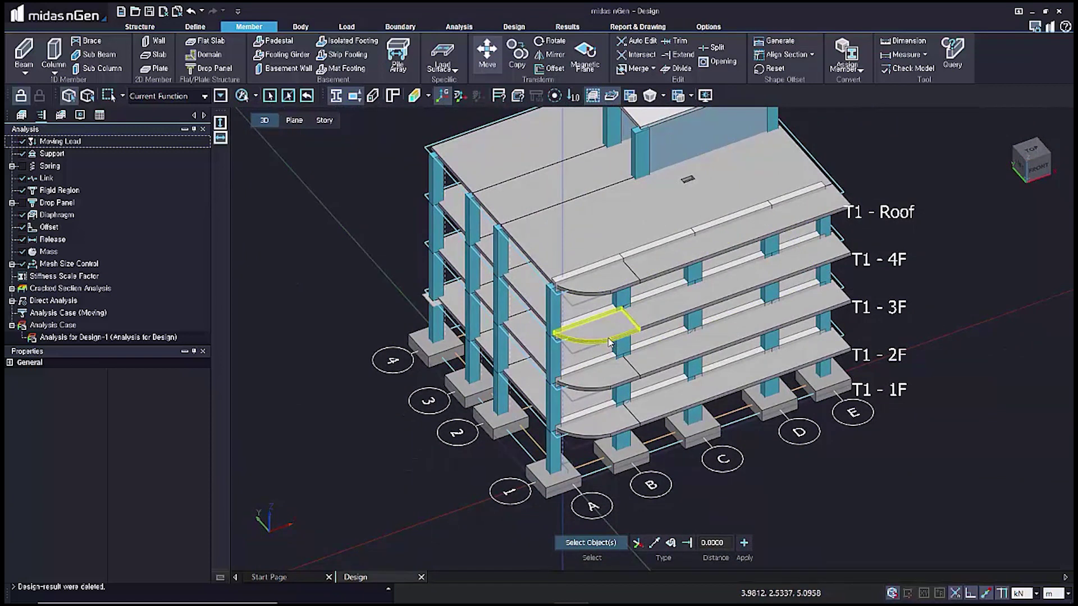
{"action": "scroll", "coordinate": [609, 342], "scroll_direction": "up", "scroll_amount": 5}
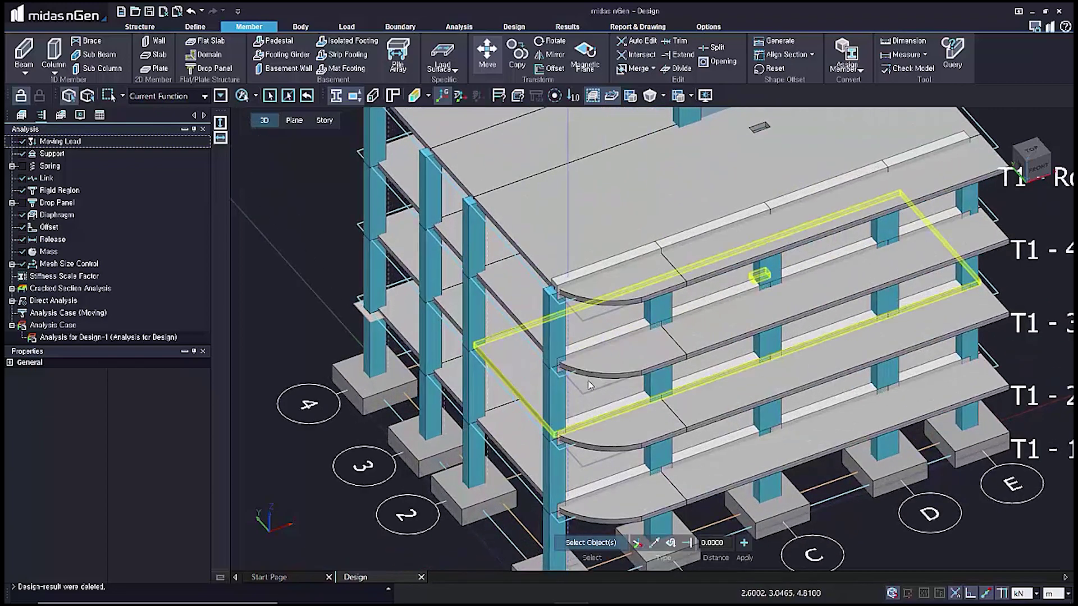
{"action": "scroll", "coordinate": [605, 414], "scroll_direction": "down", "scroll_amount": 5}
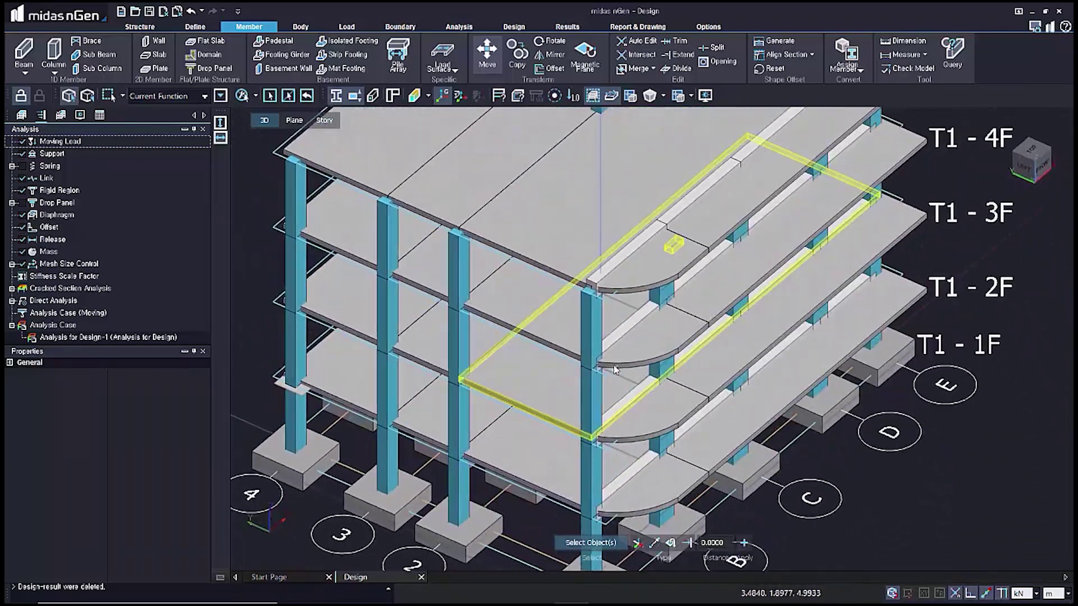
{"action": "middle_click_drag", "start_coordinate": [702, 430], "coordinate": [635, 448]}
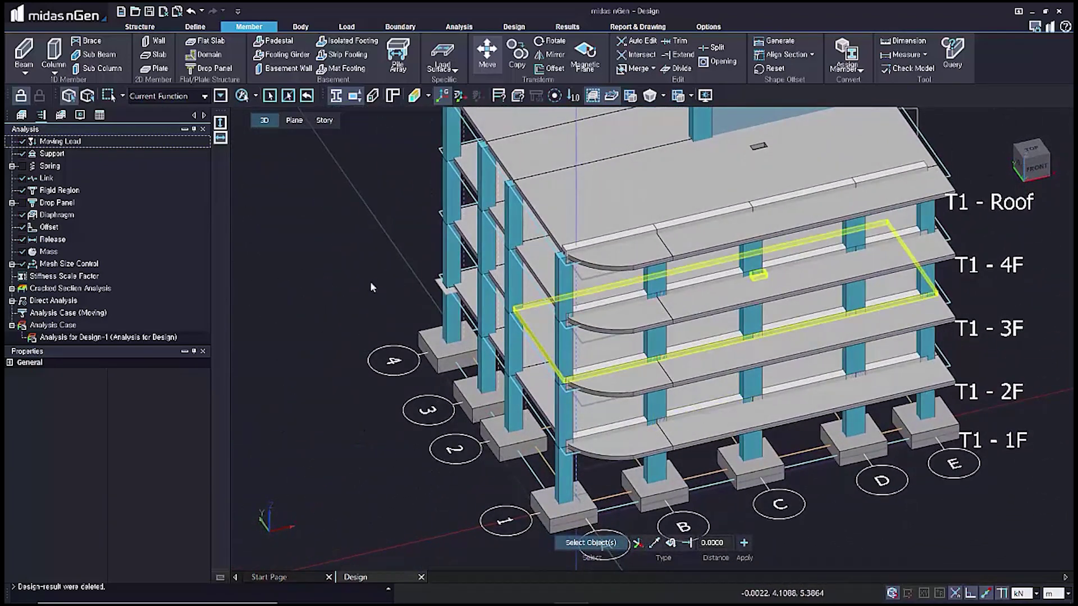
- Generate shape offsets for all members of the building and toggle the member shape display to compare the result
{"action": "left_click", "coordinate": [392, 99]}
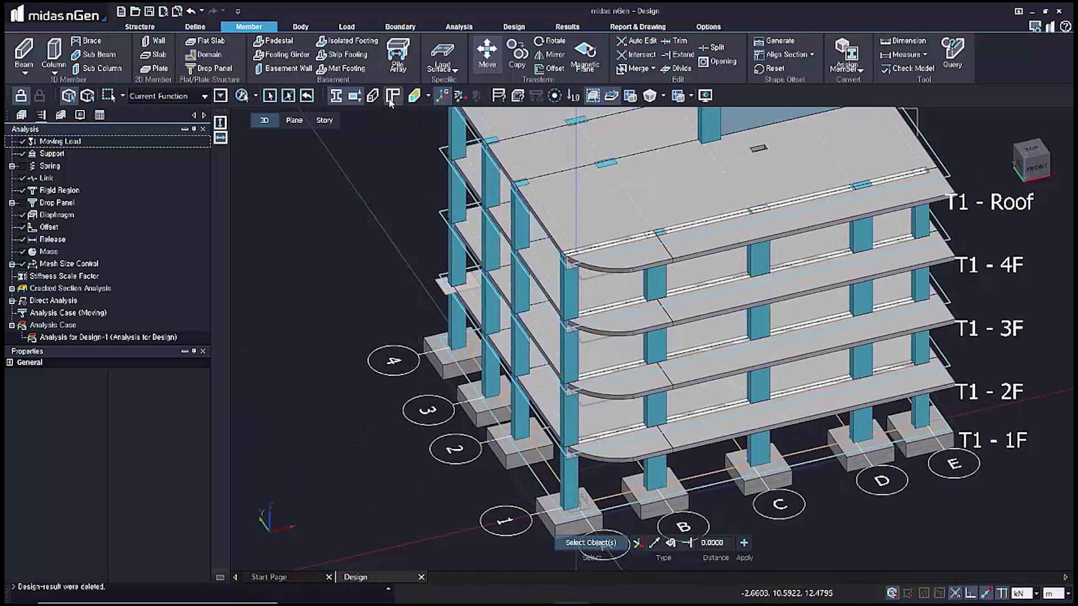
{"action": "scroll", "coordinate": [447, 391], "scroll_direction": "down", "scroll_amount": 6}
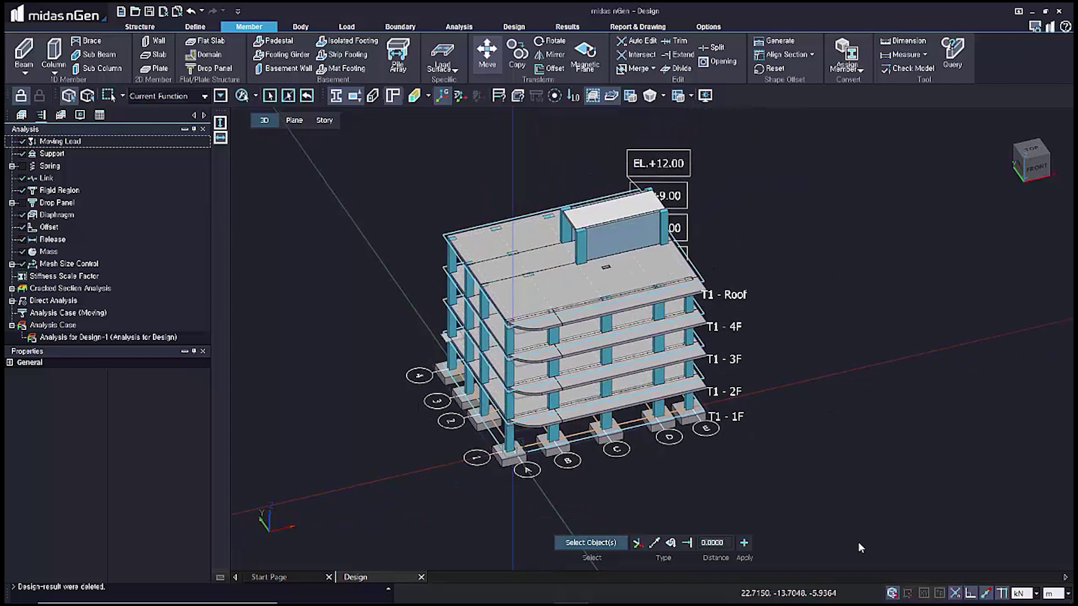
{"action": "key", "text": "ctrl+a"}
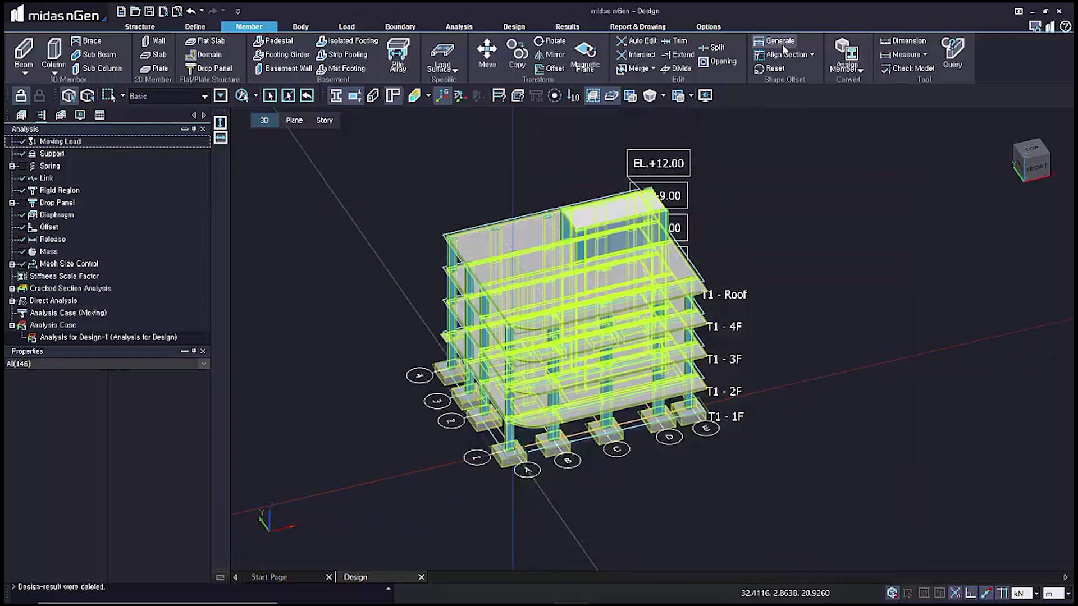
{"action": "left_click", "coordinate": [780, 41]}
{"action": "left_click", "coordinate": [716, 543]}
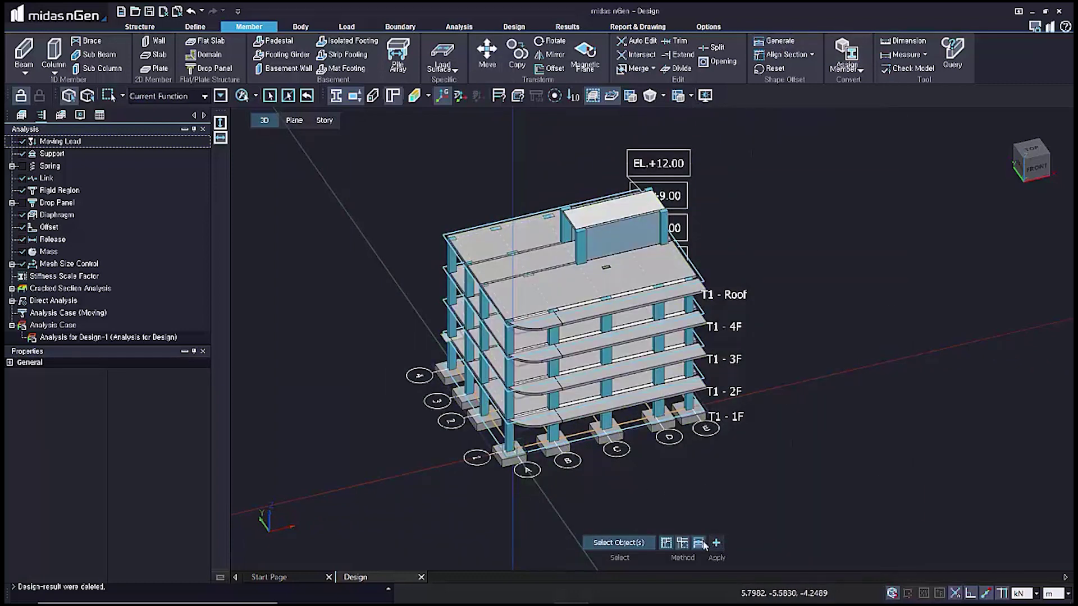
{"action": "scroll", "coordinate": [432, 280], "scroll_direction": "up", "scroll_amount": 3}
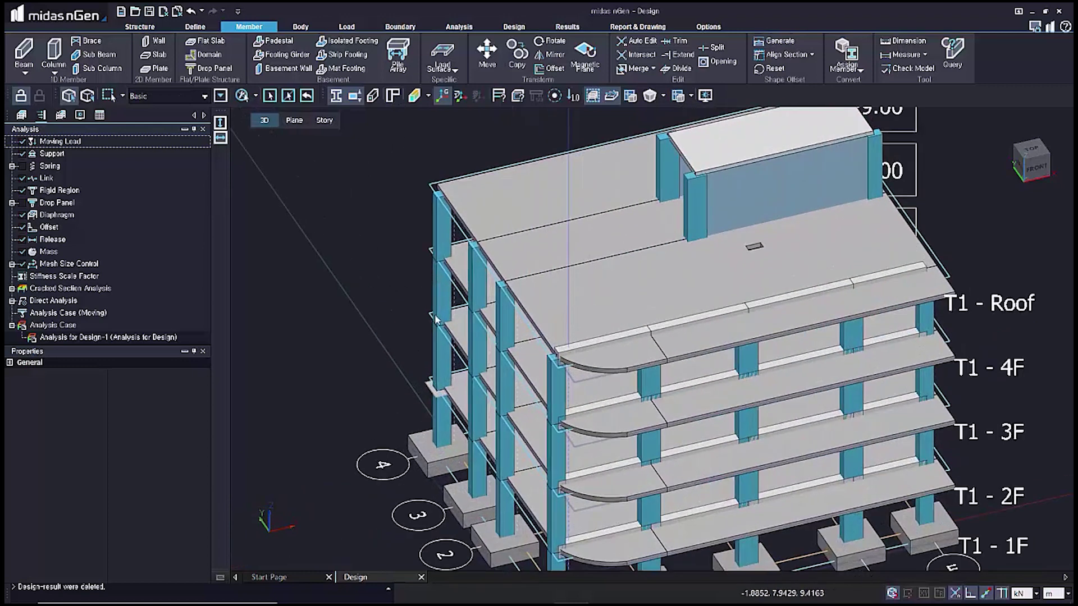
{"action": "left_click", "coordinate": [394, 97]}
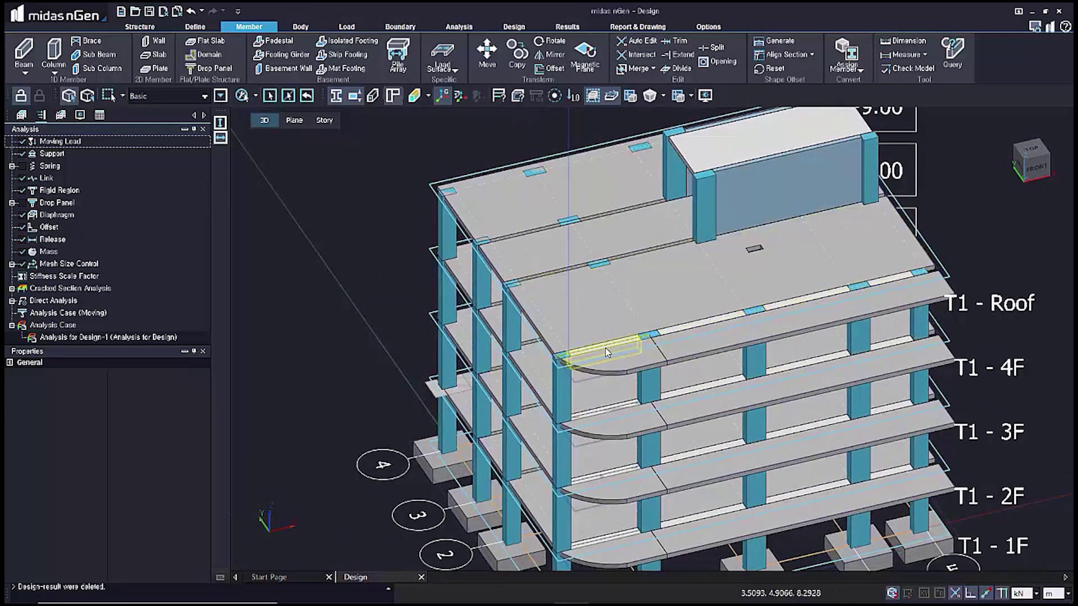
- Examine the columns, slab edges and footings along gridline A against the grid bubbles after the shape offset generation
{"action": "scroll", "coordinate": [607, 367], "scroll_direction": "down", "scroll_amount": 2}
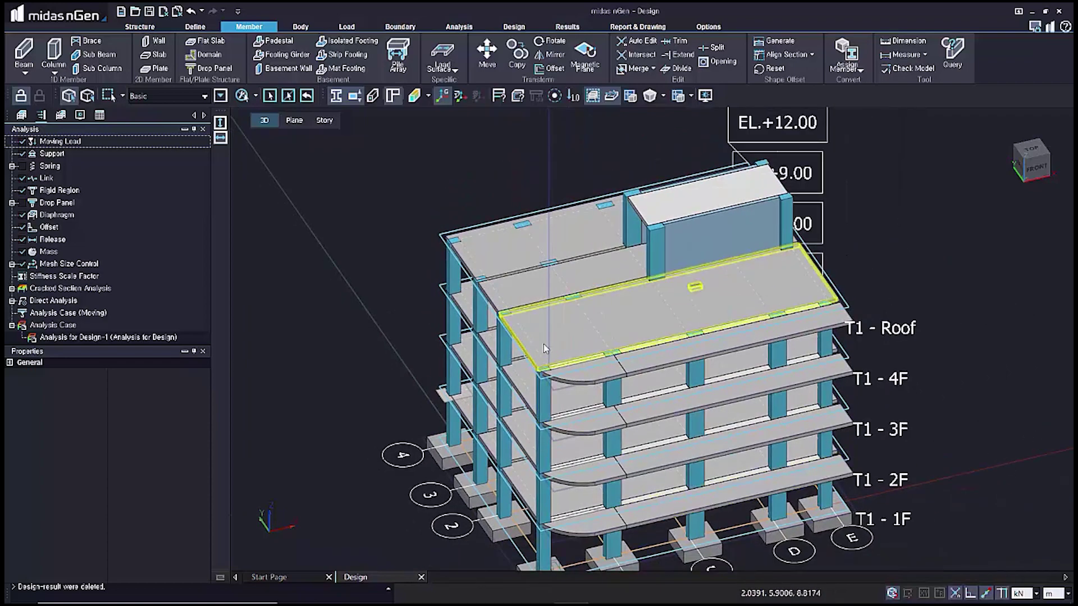
{"action": "middle_click_drag", "start_coordinate": [412, 395], "coordinate": [440, 396]}
{"action": "middle_click", "coordinate": [882, 441]}
{"action": "scroll", "coordinate": [762, 458], "scroll_direction": "down", "scroll_amount": 2}
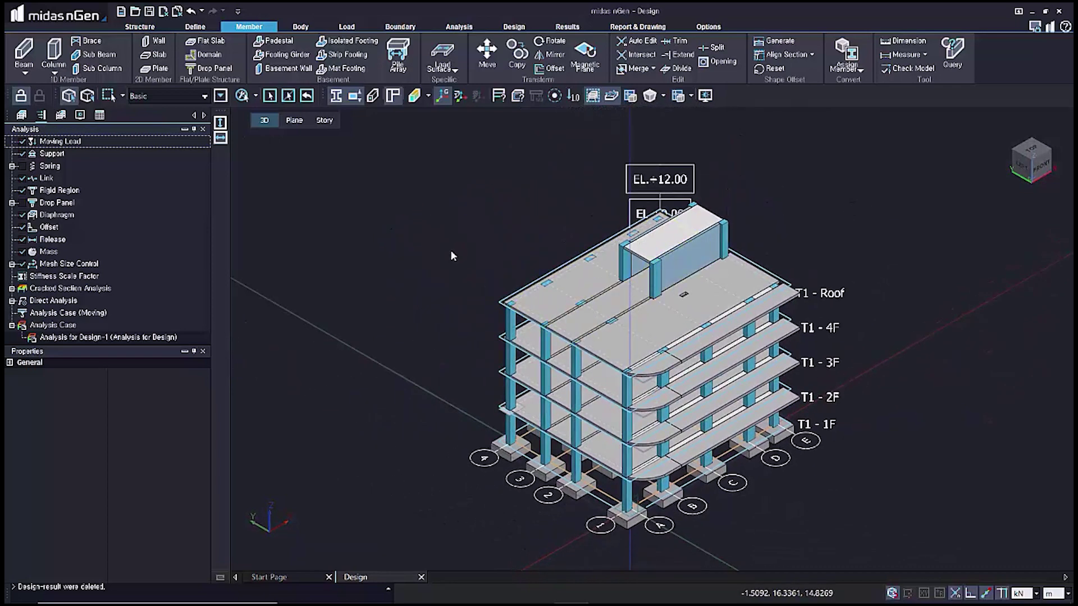
{"action": "scroll", "coordinate": [592, 534], "scroll_direction": "up", "scroll_amount": 5}
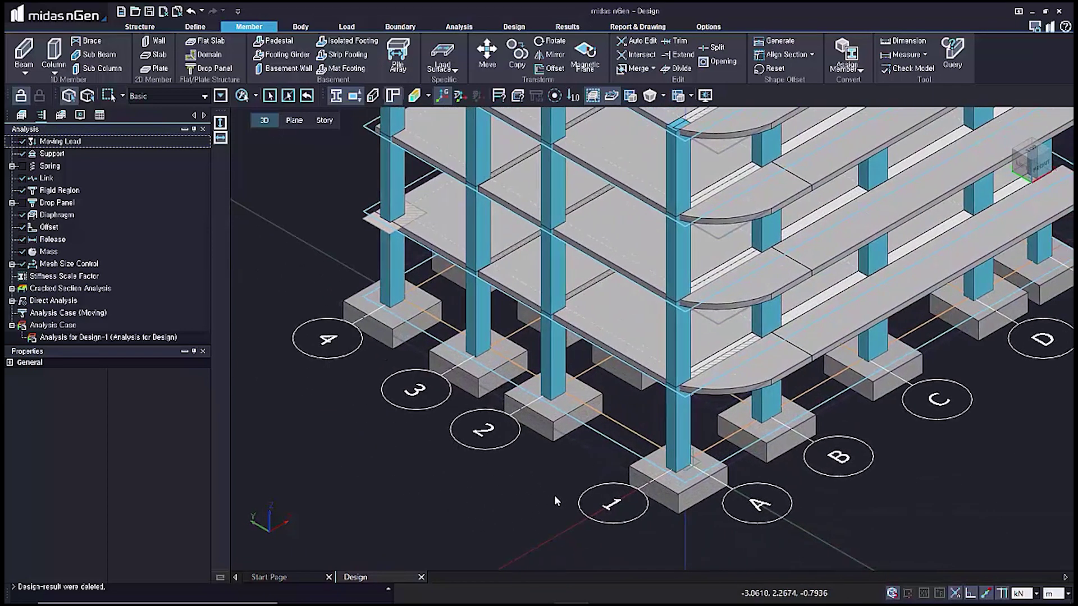
{"action": "middle_click_drag", "start_coordinate": [555, 496], "coordinate": [544, 495]}
{"action": "scroll", "coordinate": [545, 494], "scroll_direction": "down", "scroll_amount": 4}
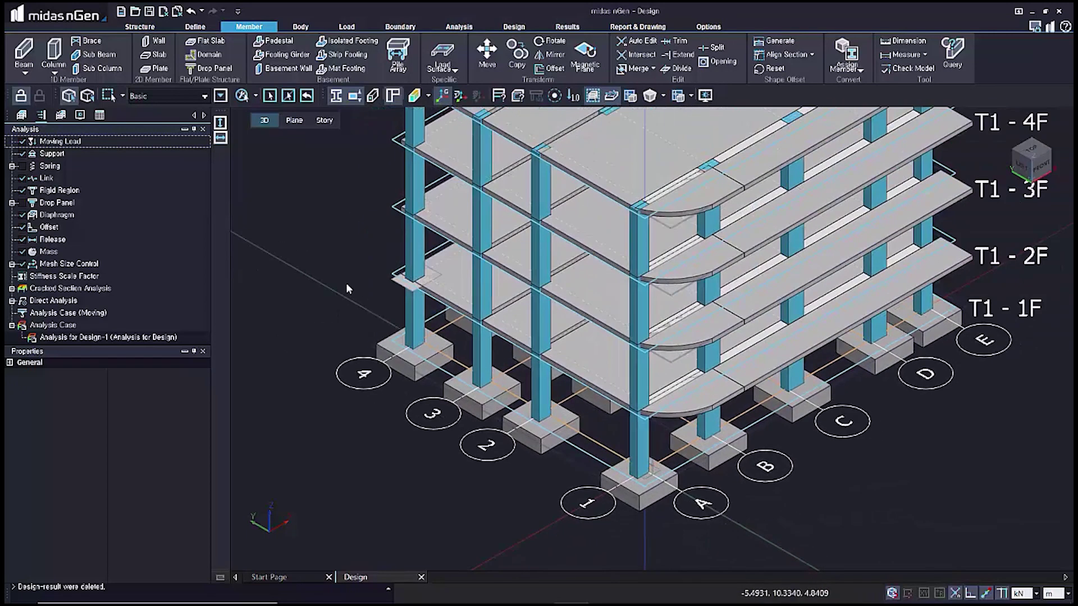
- Start modifying the orthogonal grid with the Move type and pull its gridline A face outward by about 2.4 m
{"action": "left_click", "coordinate": [196, 27]}
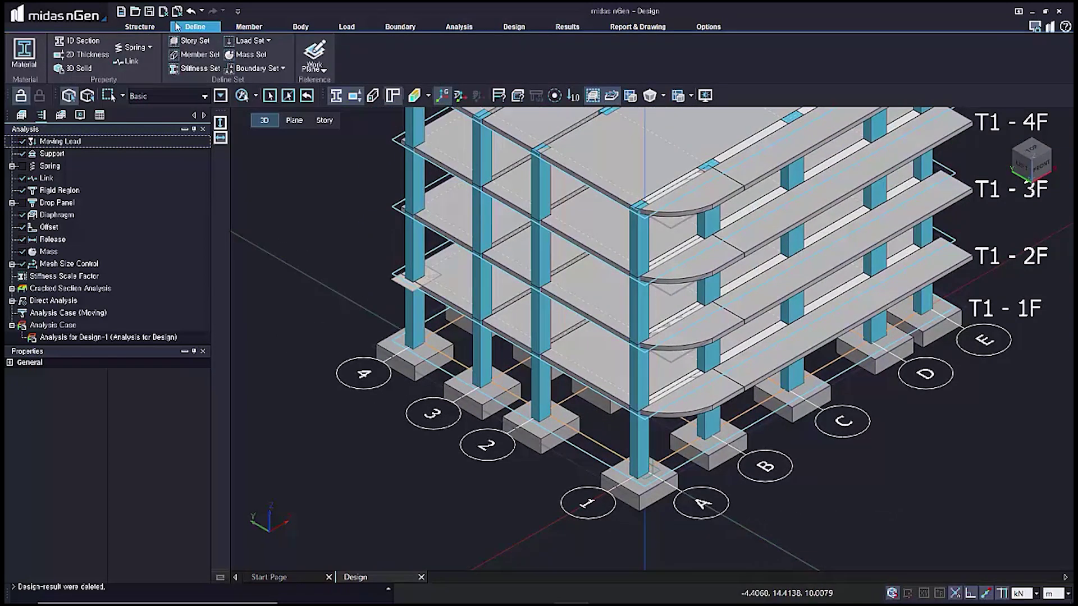
{"action": "left_click", "coordinate": [140, 27]}
{"action": "left_click", "coordinate": [263, 41]}
{"action": "left_click", "coordinate": [227, 68]}
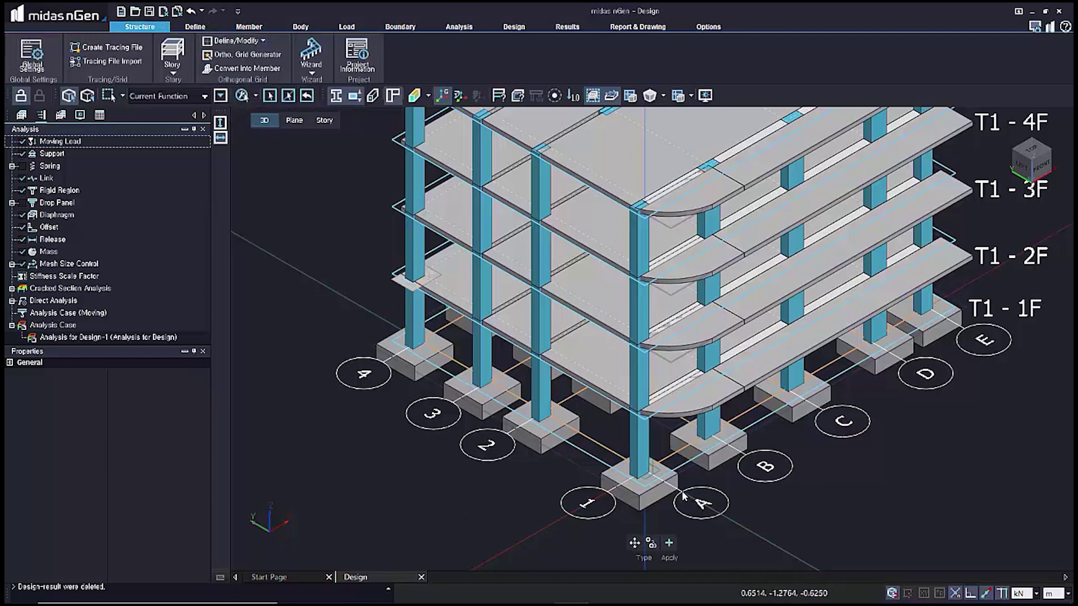
{"action": "left_click", "coordinate": [634, 543]}
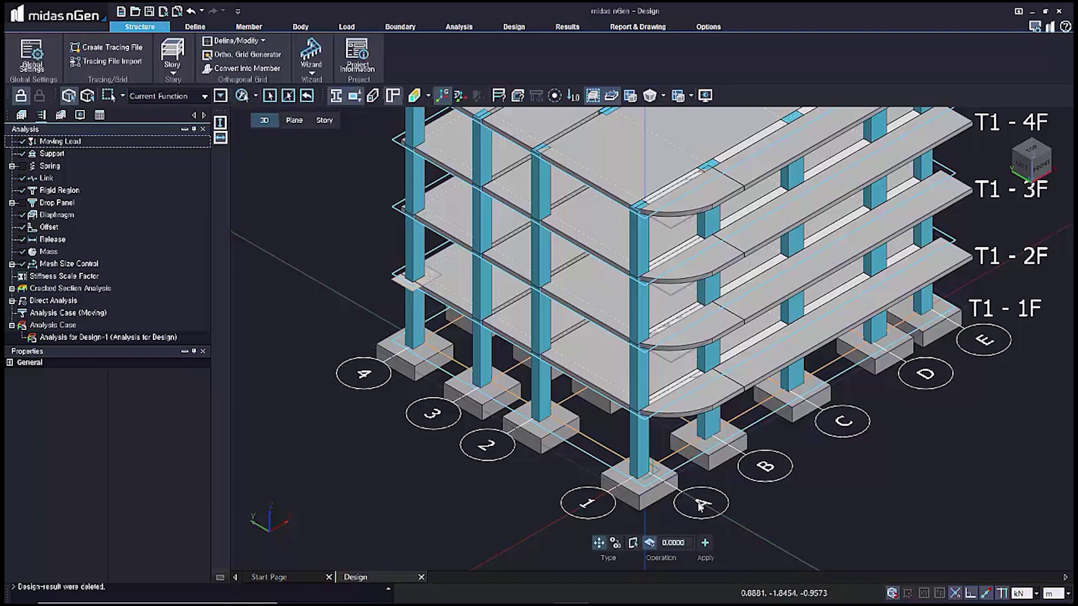
{"action": "scroll", "coordinate": [696, 522], "scroll_direction": "down", "scroll_amount": 2}
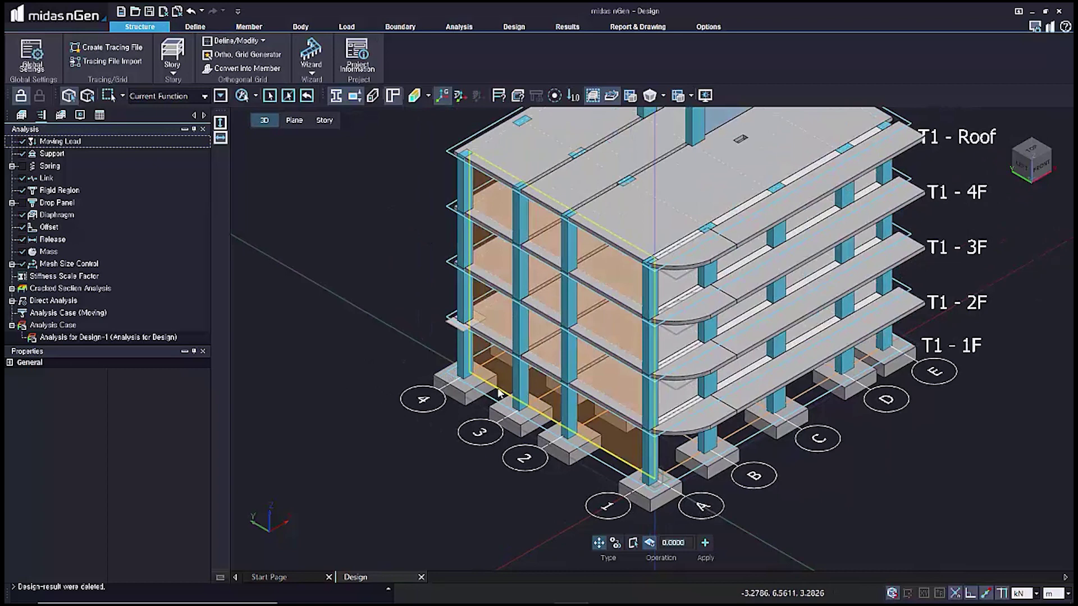
{"action": "left_click_drag", "start_coordinate": [586, 412], "coordinate": [512, 455]}
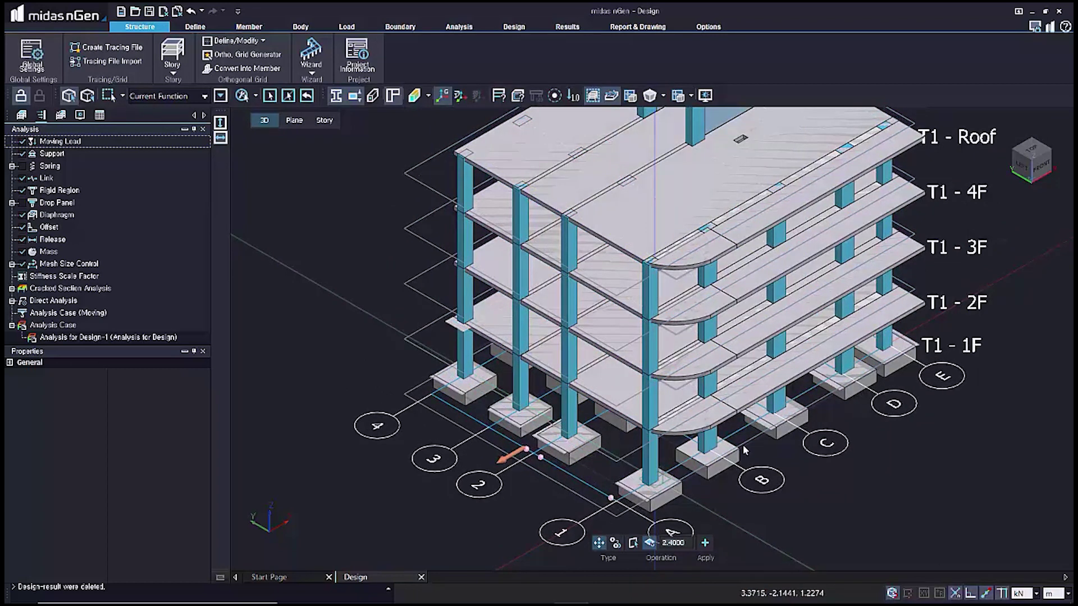
- Set the move distance of the gridline A face to -0.5 m and apply the grid change
{"action": "type", "text": "0.5"}
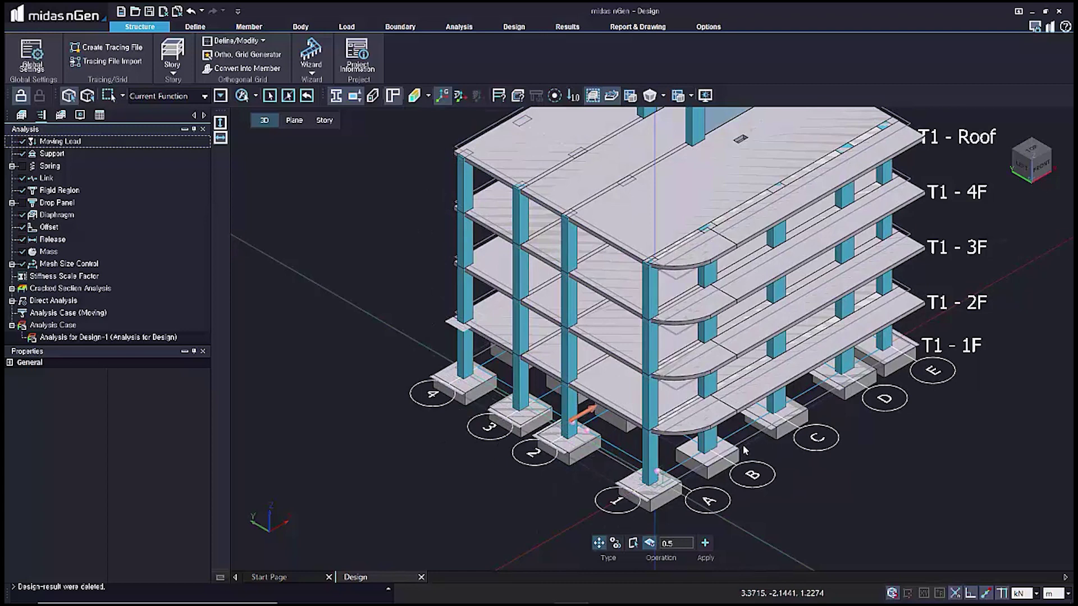
{"action": "key", "text": "BackSpace"}
{"action": "type", "text": ".5"}
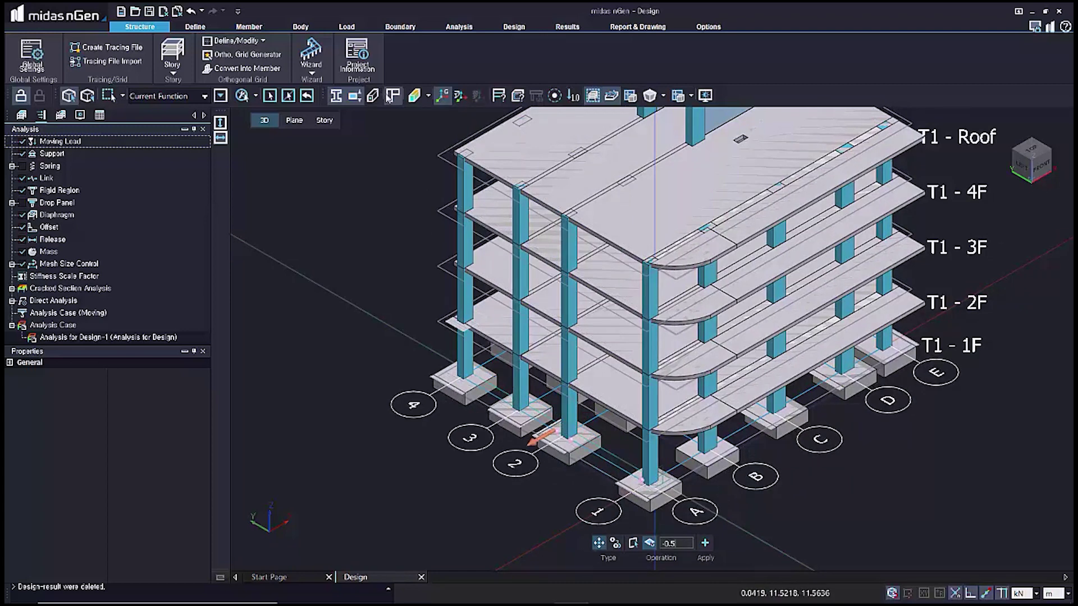
{"action": "scroll", "coordinate": [670, 417], "scroll_direction": "up", "scroll_amount": 3}
{"action": "scroll", "coordinate": [670, 417], "scroll_direction": "up", "scroll_amount": 2}
{"action": "middle_click_drag", "start_coordinate": [742, 507], "coordinate": [712, 359]}
{"action": "middle_click_drag", "start_coordinate": [690, 416], "coordinate": [681, 430]}
{"action": "left_click", "coordinate": [707, 546]}
{"action": "scroll", "coordinate": [836, 473], "scroll_direction": "down", "scroll_amount": 2}
{"action": "middle_click_drag", "start_coordinate": [814, 470], "coordinate": [722, 442]}
- Compare the columns and footings around gridline A with the shape offset display toggled, and leave grid modification
{"action": "left_click", "coordinate": [395, 94]}
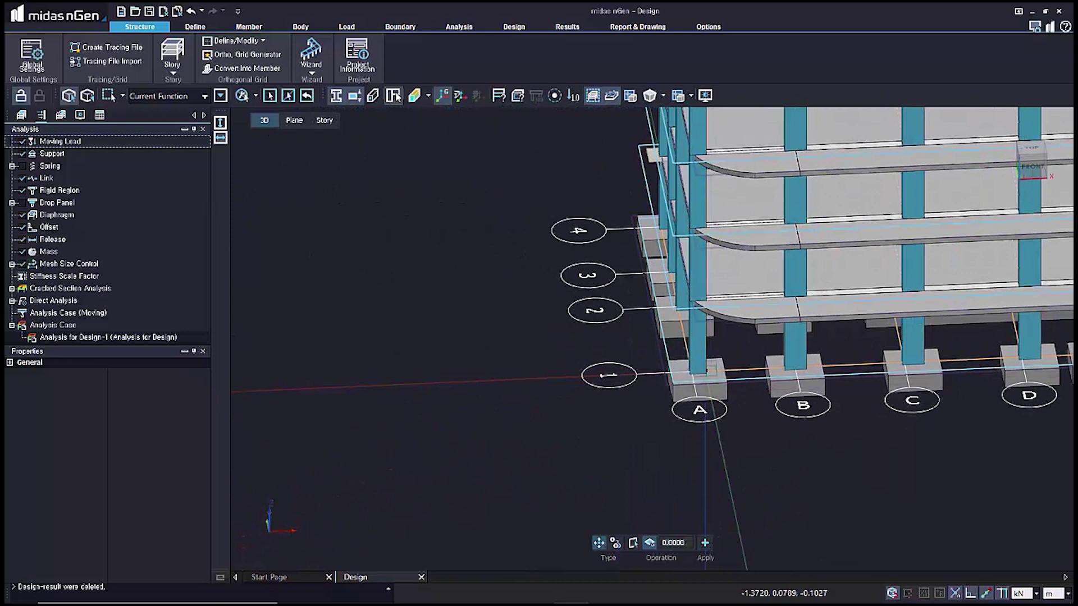
{"action": "left_click", "coordinate": [394, 95]}
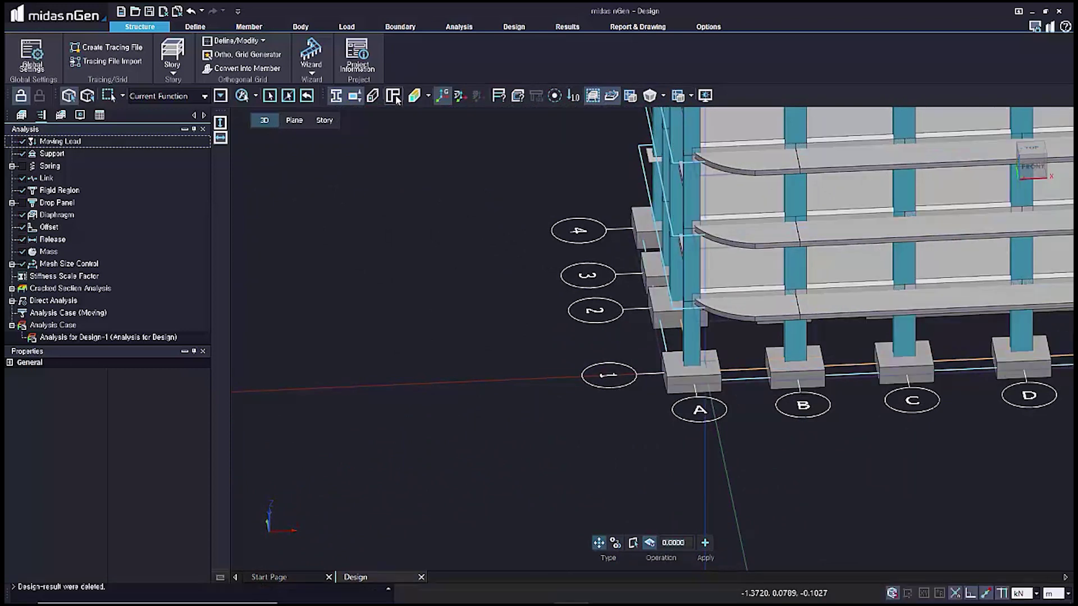
{"action": "left_click", "coordinate": [395, 97]}
{"action": "middle_click_drag", "start_coordinate": [952, 429], "coordinate": [821, 408]}
{"action": "scroll", "coordinate": [957, 397], "scroll_direction": "down", "scroll_amount": 3}
{"action": "right_click", "coordinate": [957, 397]}
{"action": "left_click", "coordinate": [887, 348]}
{"action": "key", "text": "Escape"}
{"action": "middle_click_drag", "start_coordinate": [887, 467], "coordinate": [905, 410]}
{"action": "scroll", "coordinate": [780, 454], "scroll_direction": "up", "scroll_amount": 2}
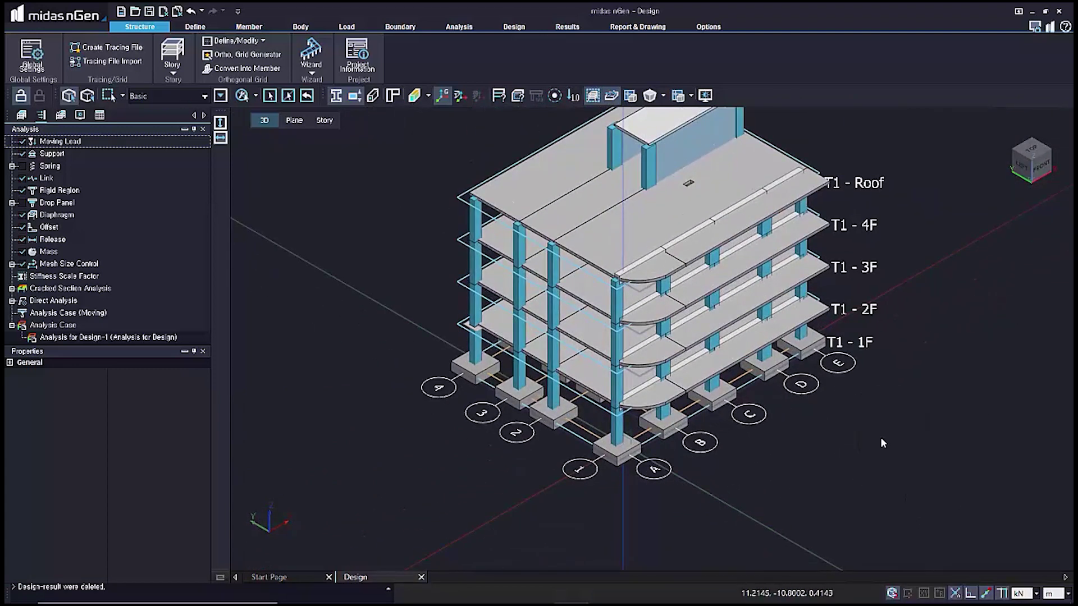
- Run the analysis and design for Analysis for Design-1 and Design Case 1 without rebar auto-arrangement
{"action": "left_click", "coordinate": [507, 28]}
{"action": "left_click", "coordinate": [452, 56]}
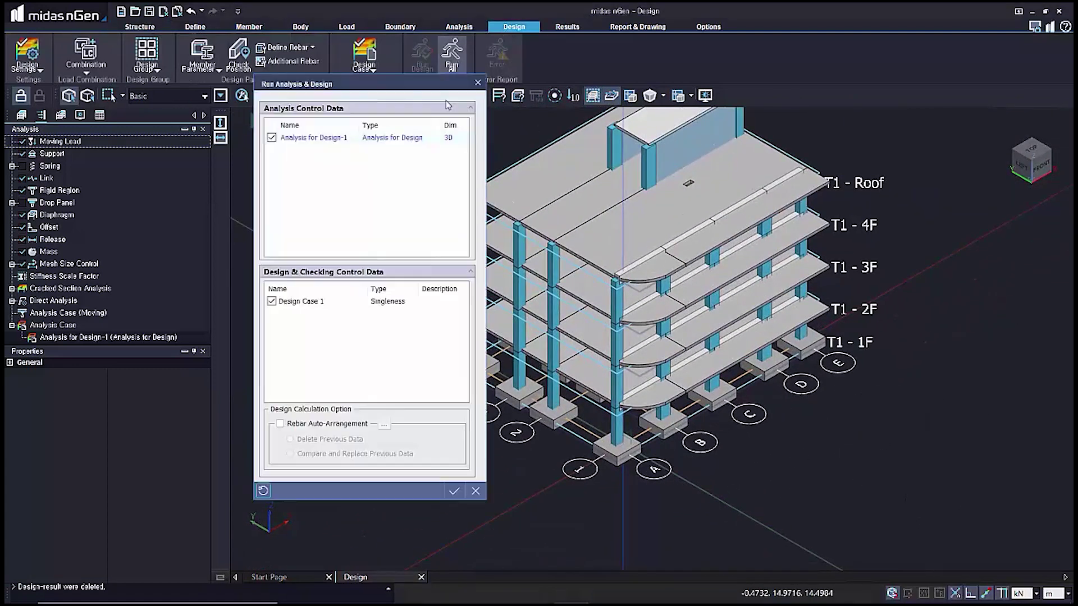
{"action": "left_click", "coordinate": [454, 491]}
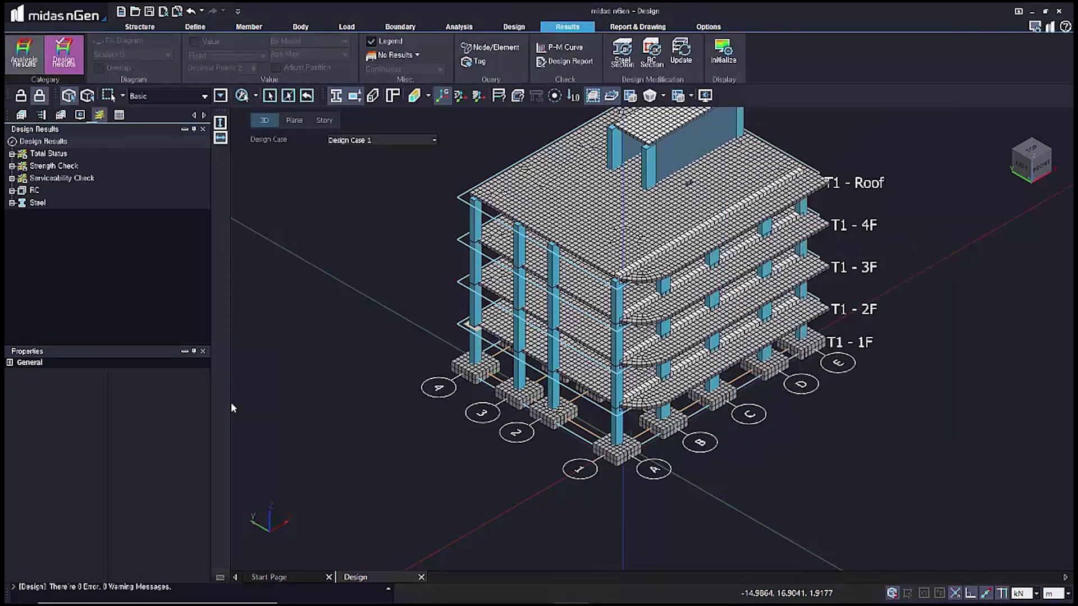
{"action": "left_click", "coordinate": [389, 592]}
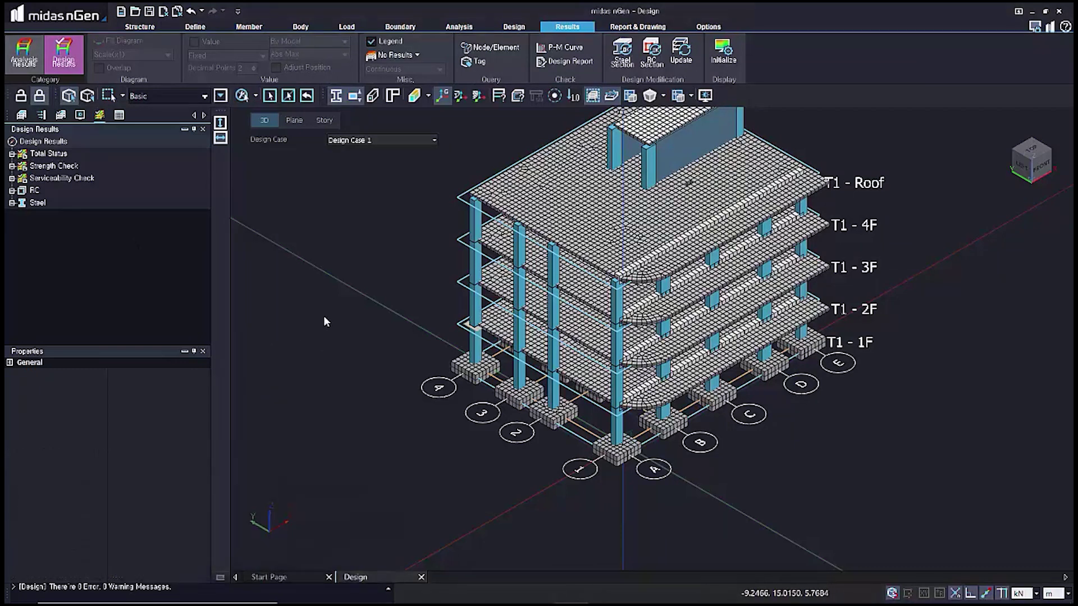
- Display the Total Status design result of Design Case 1 on the whole building
{"action": "double_click", "coordinate": [78, 156]}
{"action": "left_click", "coordinate": [88, 167]}
{"action": "middle_click_drag", "start_coordinate": [332, 338], "coordinate": [347, 402]}
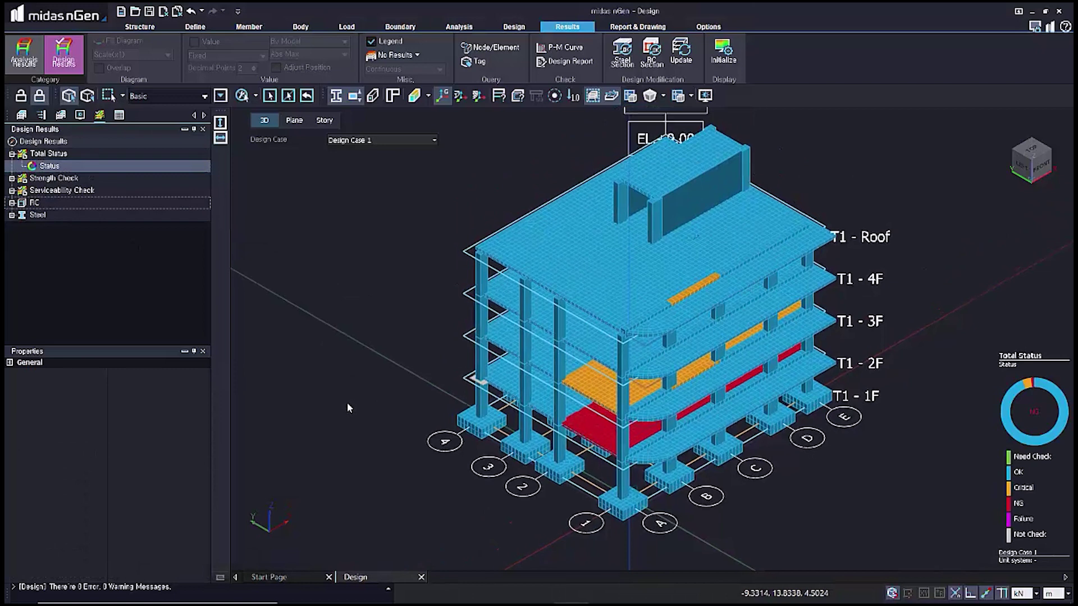
- Generate a detailed member design report for the footings from Design Case 1
{"action": "left_click", "coordinate": [564, 61]}
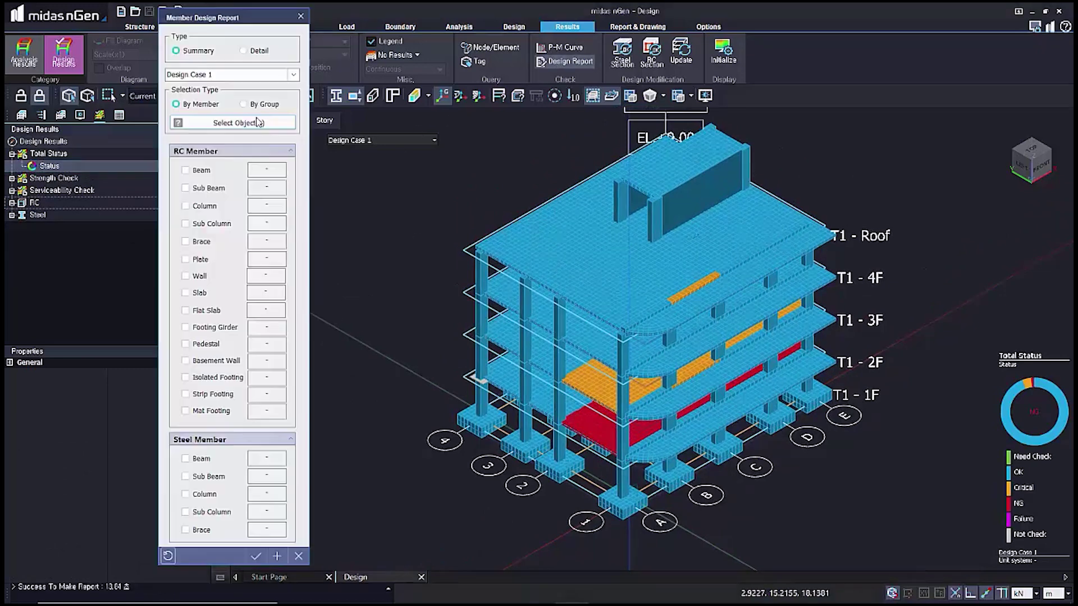
{"action": "left_click", "coordinate": [525, 443]}
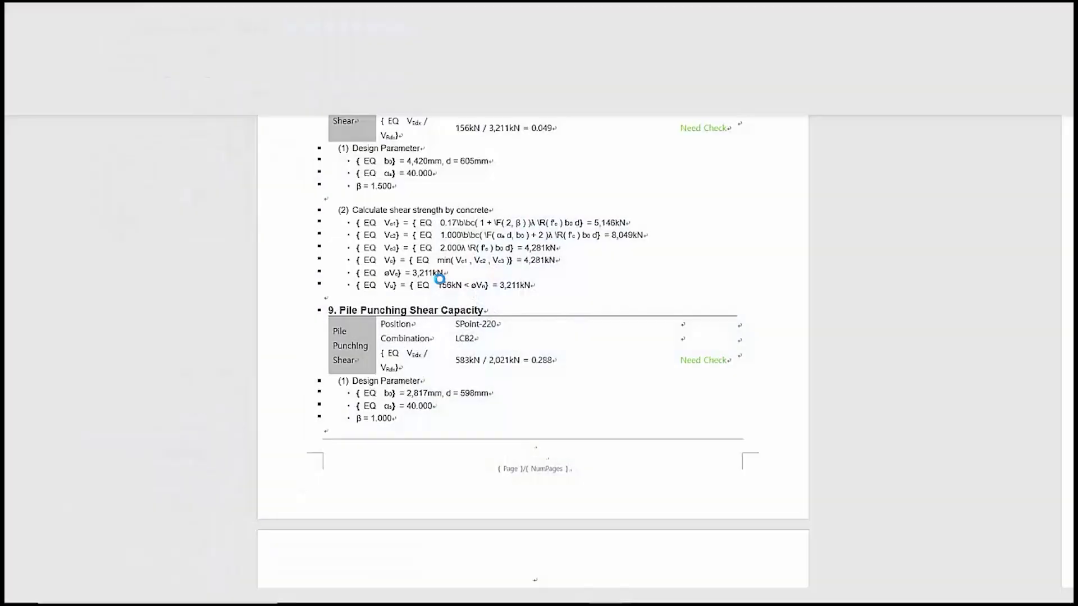
- Read through the generated footing report's rebar data, moment capacity and punching shear checks, and close the report documents
{"action": "scroll", "coordinate": [491, 430], "scroll_direction": "down", "scroll_amount": 3}
{"action": "scroll", "coordinate": [492, 430], "scroll_direction": "down", "scroll_amount": 3}
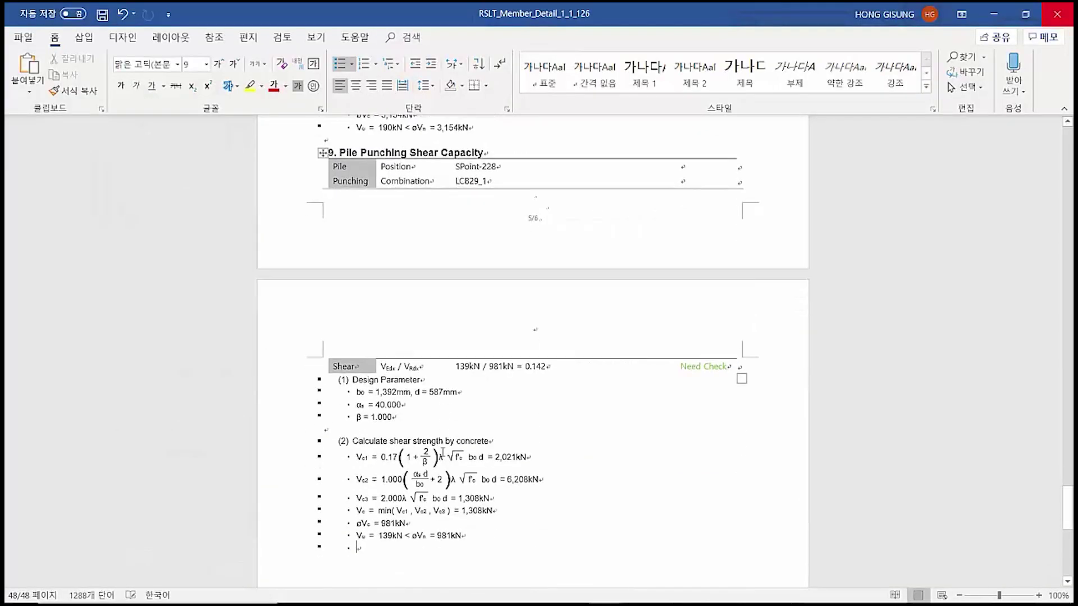
{"action": "left_click_drag", "start_coordinate": [1064, 525], "coordinate": [1009, 163]}
{"action": "scroll", "coordinate": [825, 436], "scroll_direction": "down", "scroll_amount": 3}
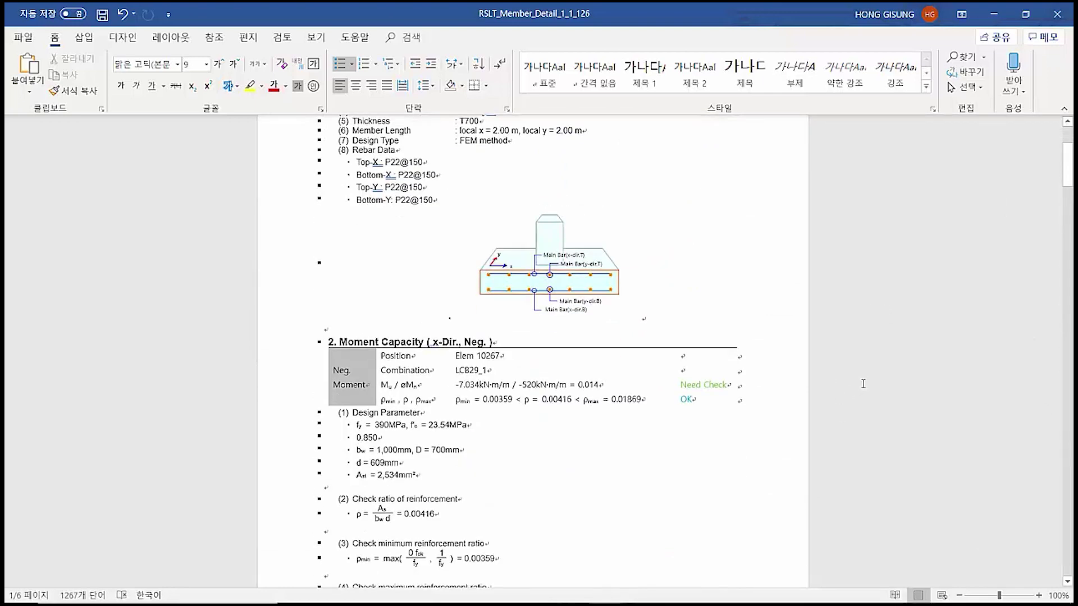
{"action": "scroll", "coordinate": [864, 383], "scroll_direction": "down", "scroll_amount": 10}
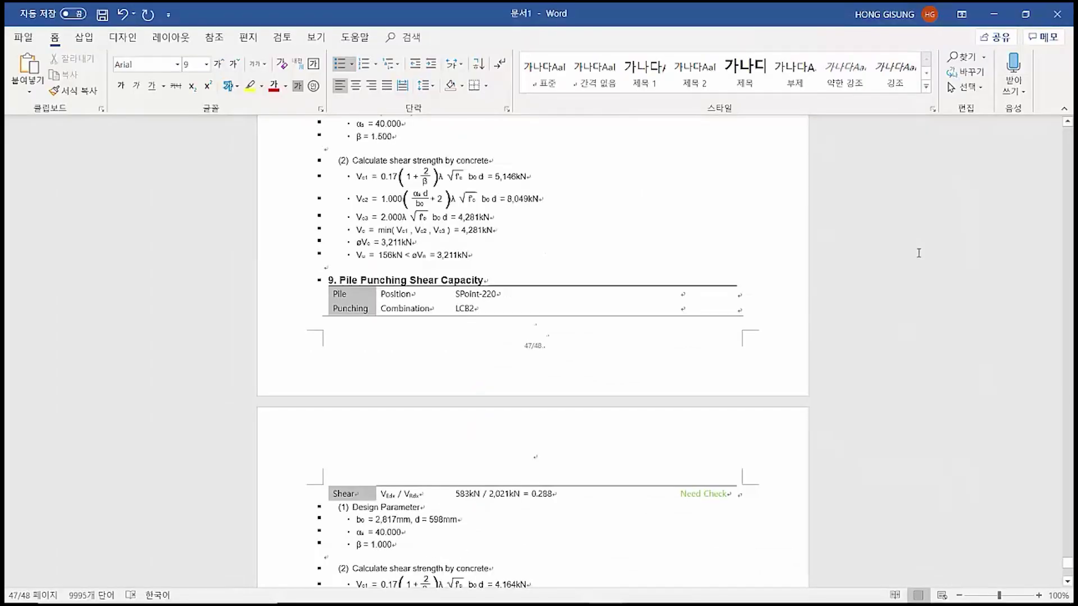
{"action": "left_click", "coordinate": [1058, 13]}
{"action": "left_click", "coordinate": [591, 413]}
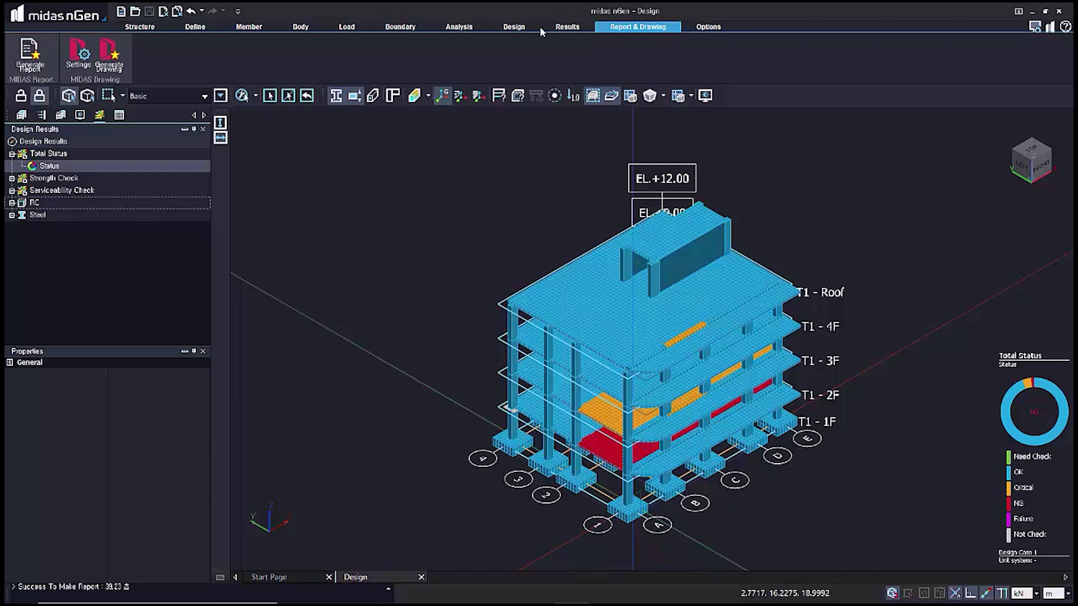
- Review the column layout, framing, foundation, rebar and pile plans in the drawing settings and update Drawing Set-1
{"action": "left_click", "coordinate": [78, 62]}
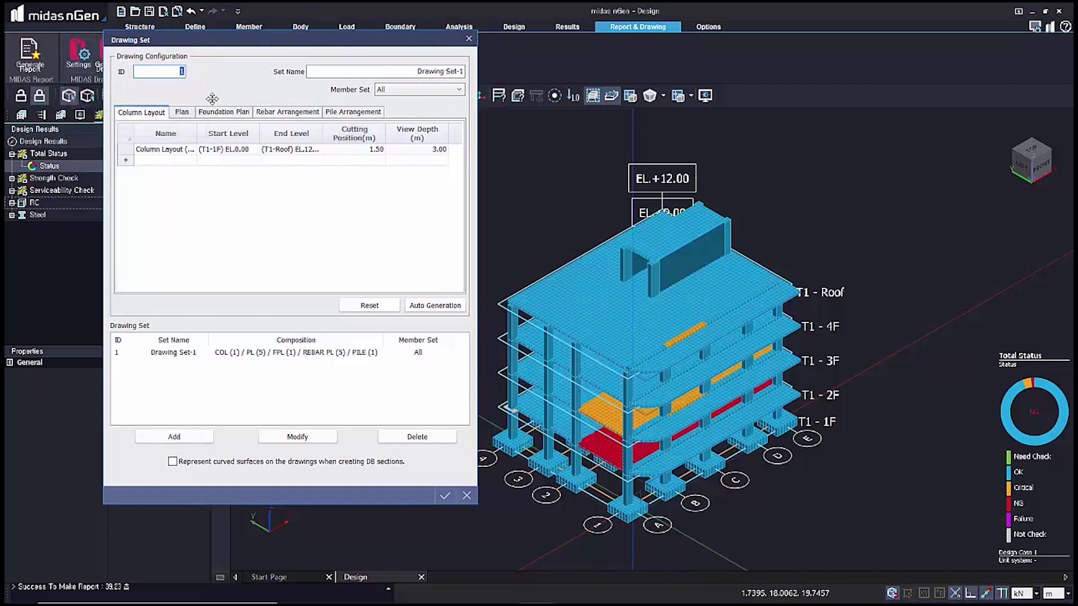
{"action": "left_click", "coordinate": [186, 113]}
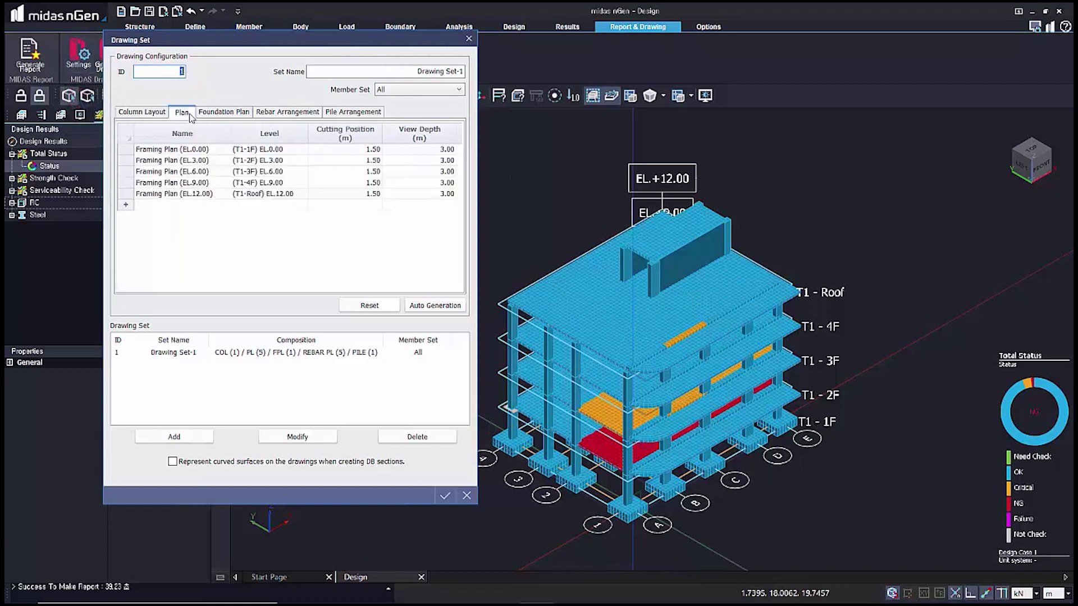
{"action": "left_click", "coordinate": [245, 115]}
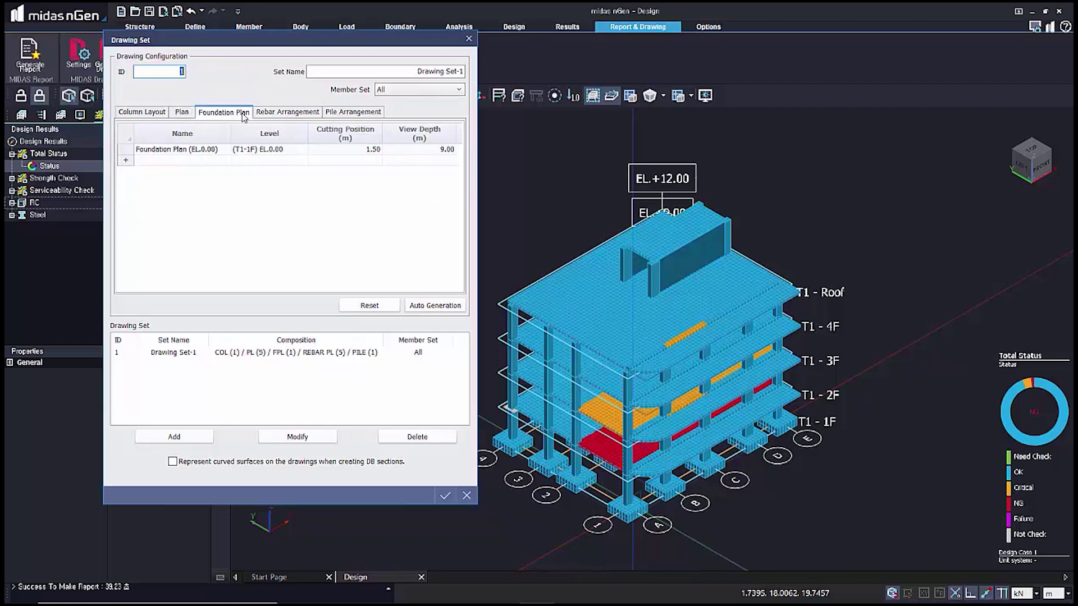
{"action": "left_click", "coordinate": [292, 114]}
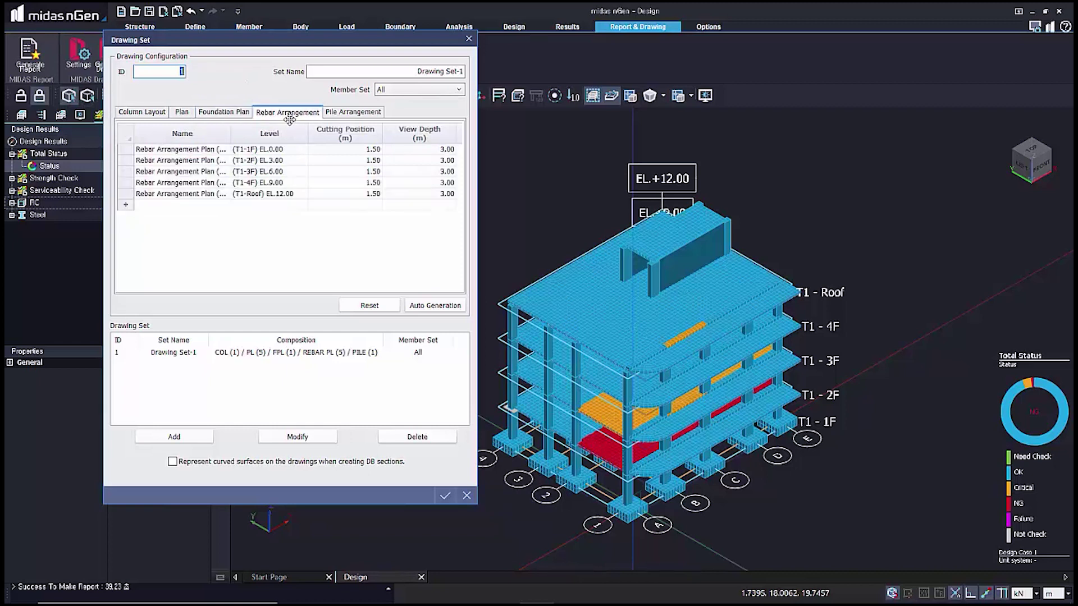
{"action": "left_click", "coordinate": [349, 117]}
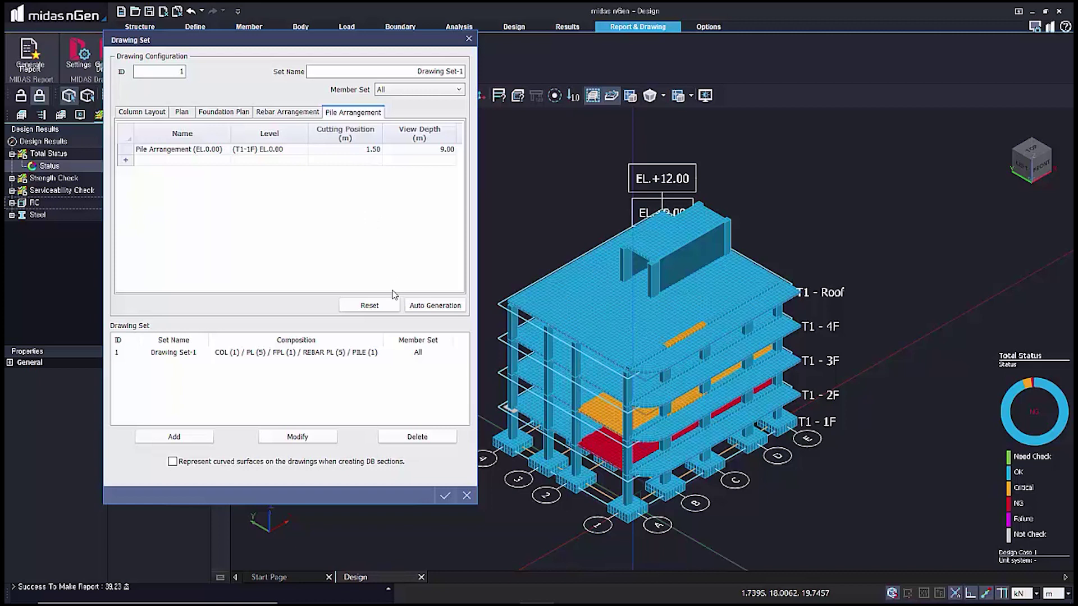
{"action": "left_click", "coordinate": [339, 360]}
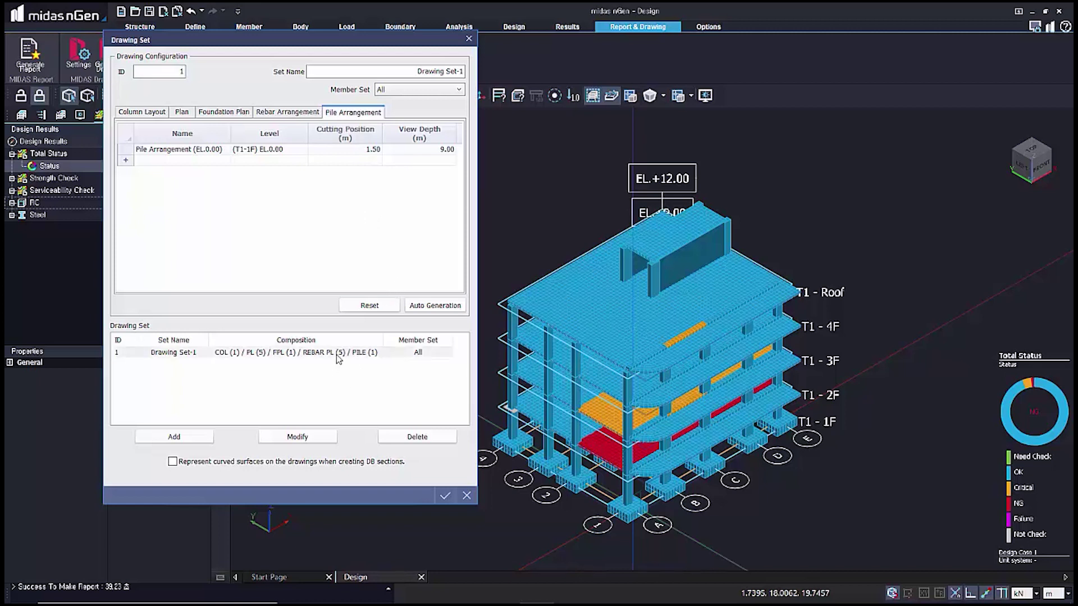
{"action": "left_click", "coordinate": [298, 436]}
{"action": "left_click", "coordinate": [445, 495]}
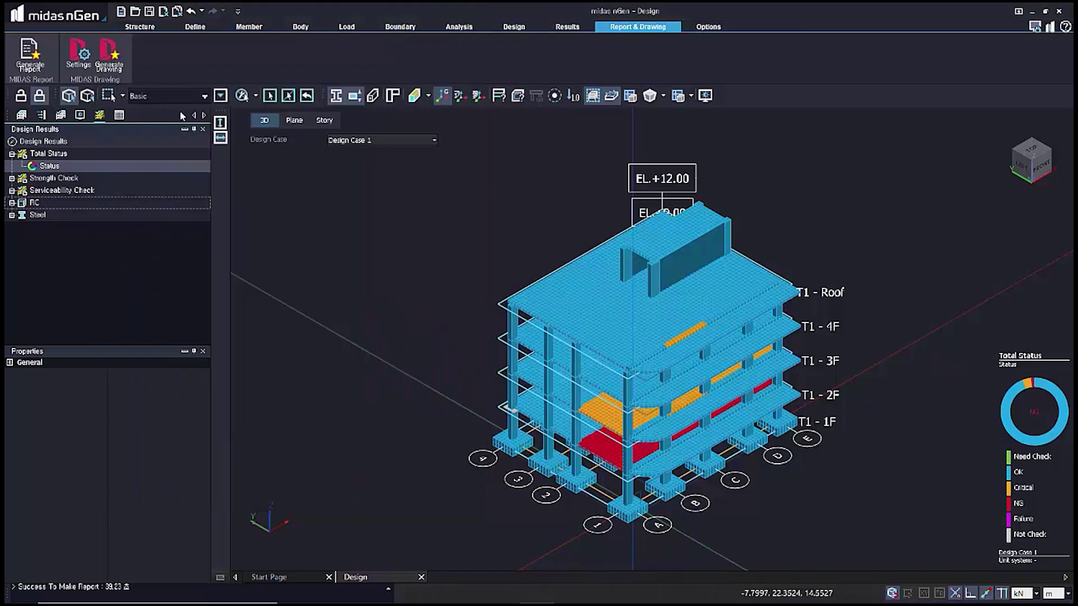
- Generate the drawing project from the design model and switch to midas Drawing
{"action": "left_click", "coordinate": [111, 68]}
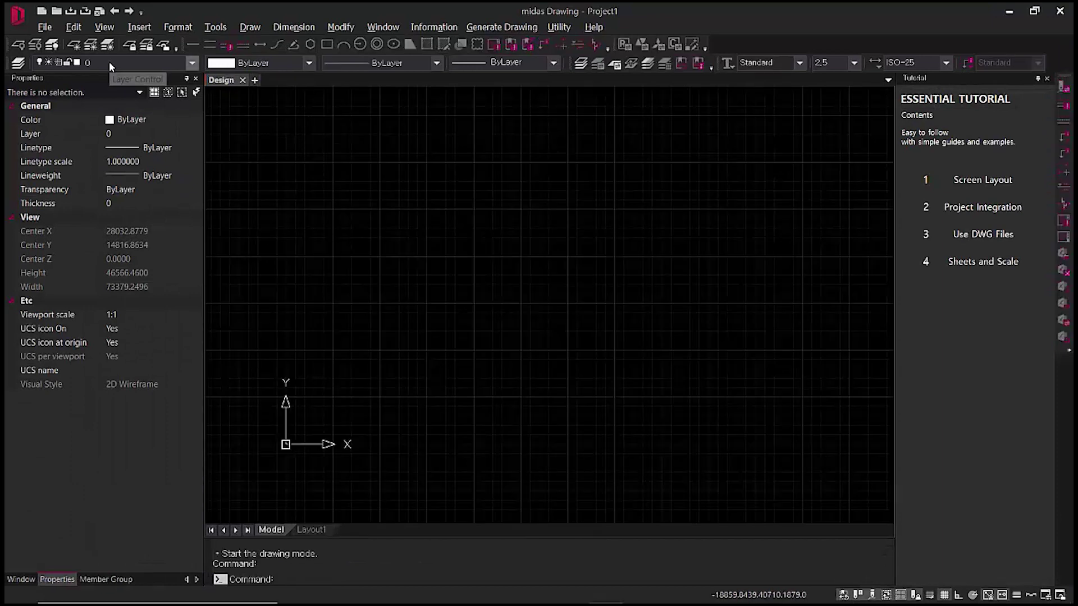
{"action": "left_click", "coordinate": [510, 211]}
{"action": "left_click", "coordinate": [591, 230]}
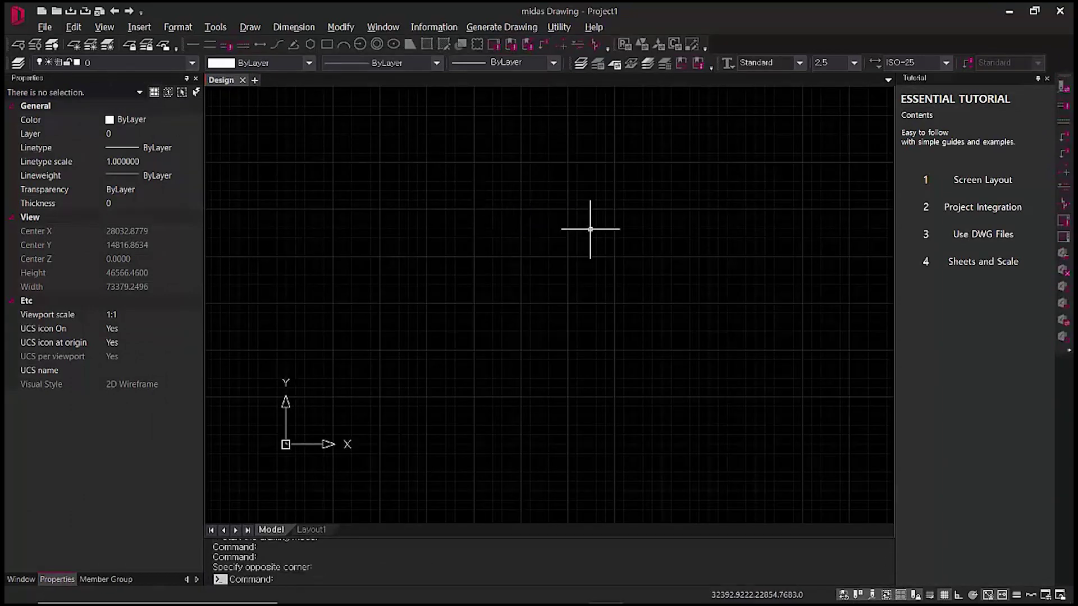
- Generate the structural plans Framing Plan (EL.3.00) and Framing Plan (EL.9.00) from DrawingSet-1 and place them with A3 spacing
{"action": "left_click", "coordinate": [517, 28]}
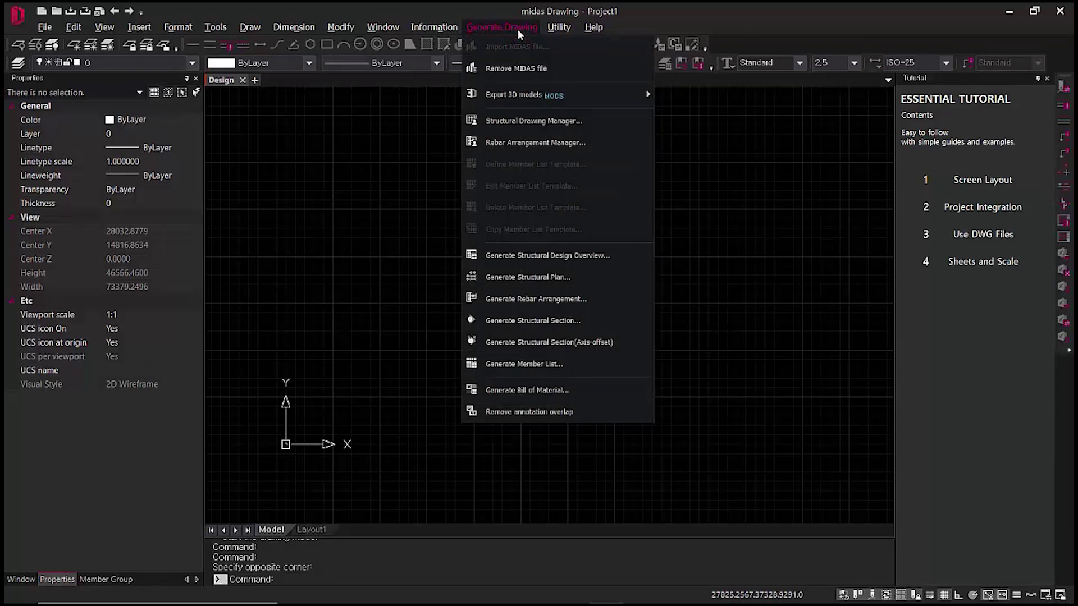
{"action": "left_click", "coordinate": [518, 277]}
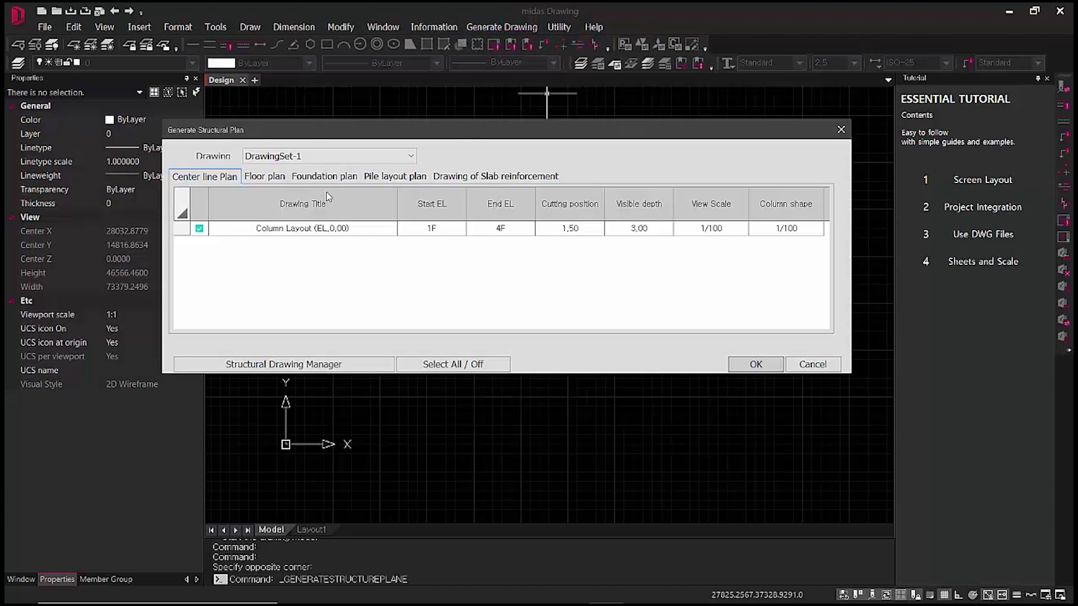
{"action": "left_click", "coordinate": [279, 179]}
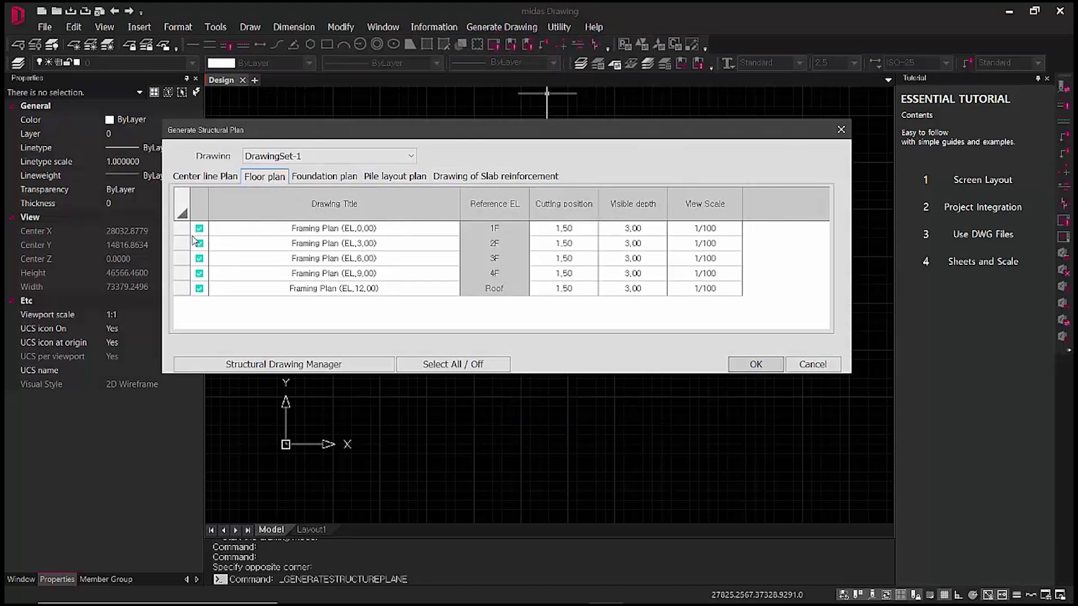
{"action": "left_click", "coordinate": [424, 366]}
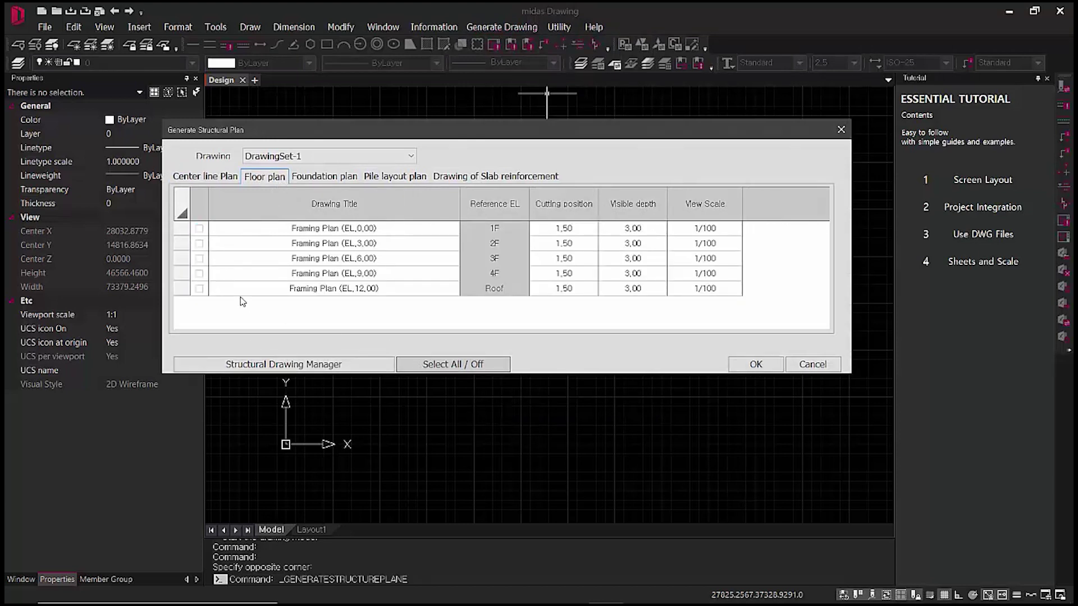
{"action": "left_click", "coordinate": [200, 274]}
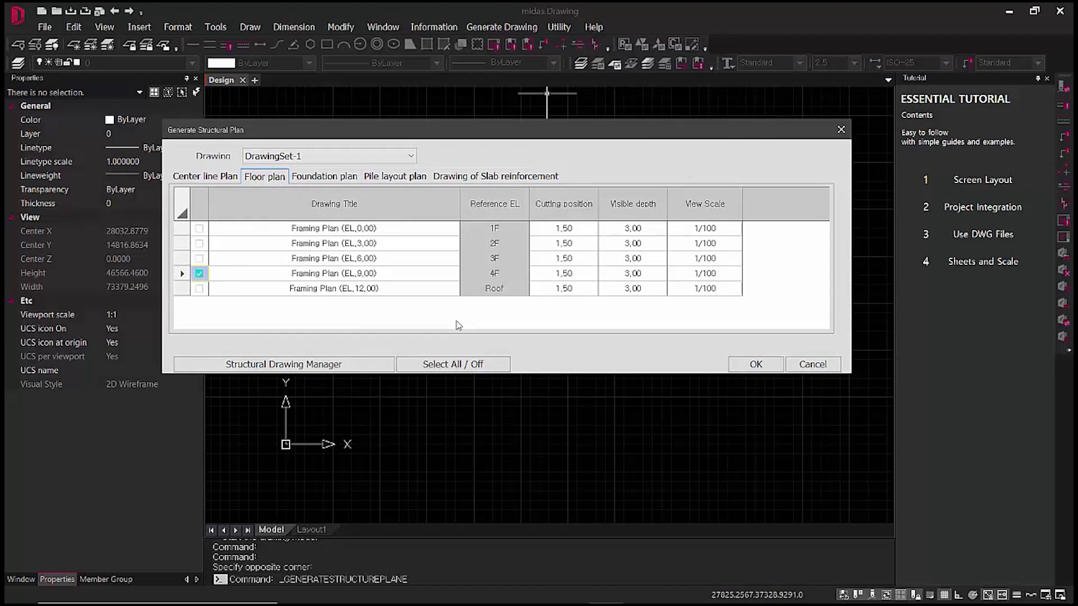
{"action": "left_click", "coordinate": [199, 244]}
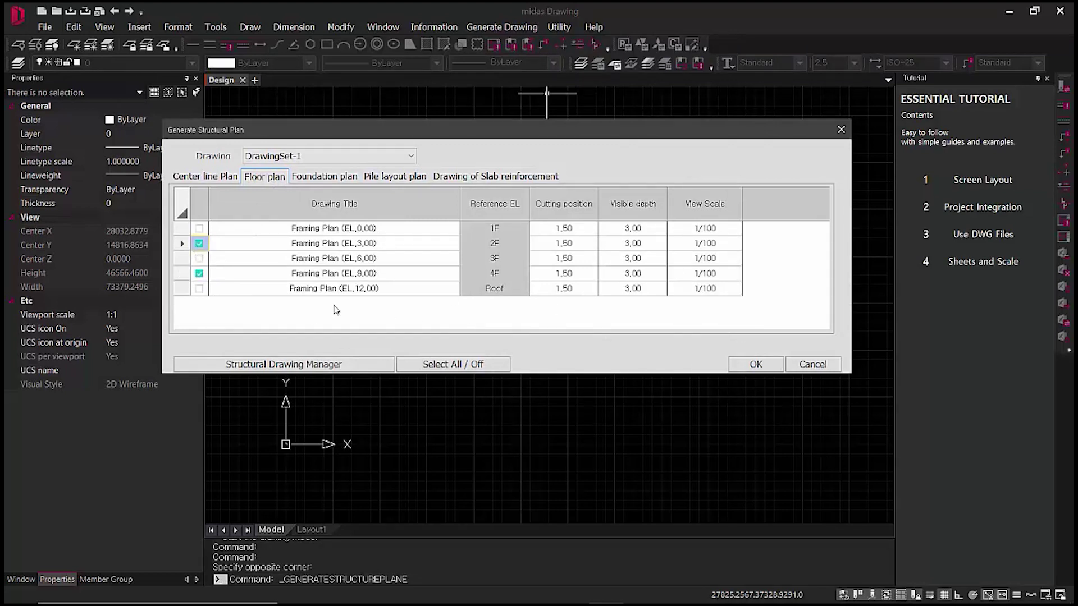
{"action": "left_click", "coordinate": [755, 364]}
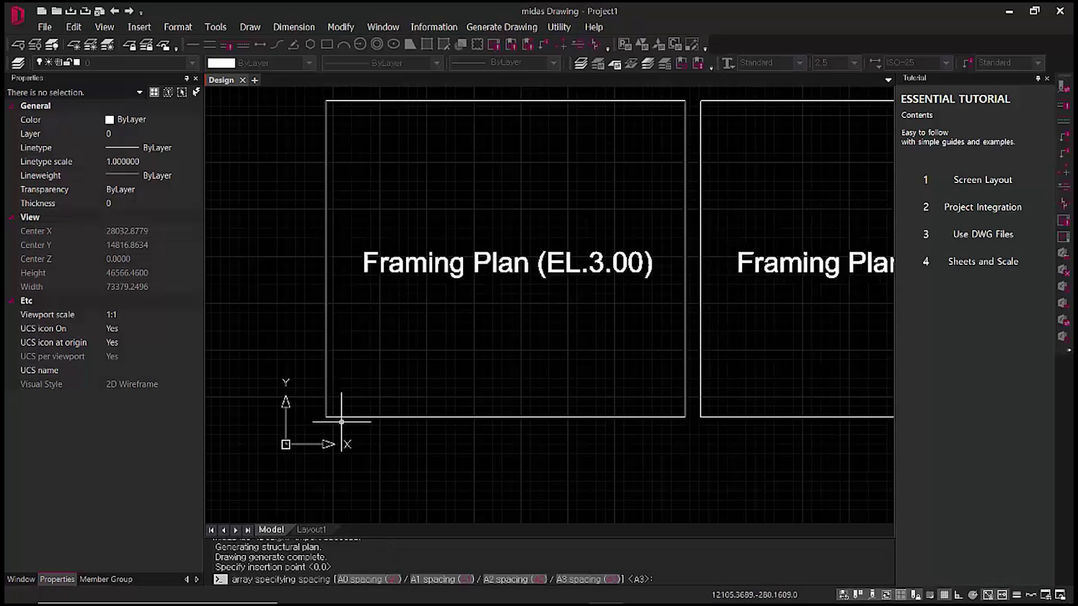
{"action": "key", "text": "Return"}
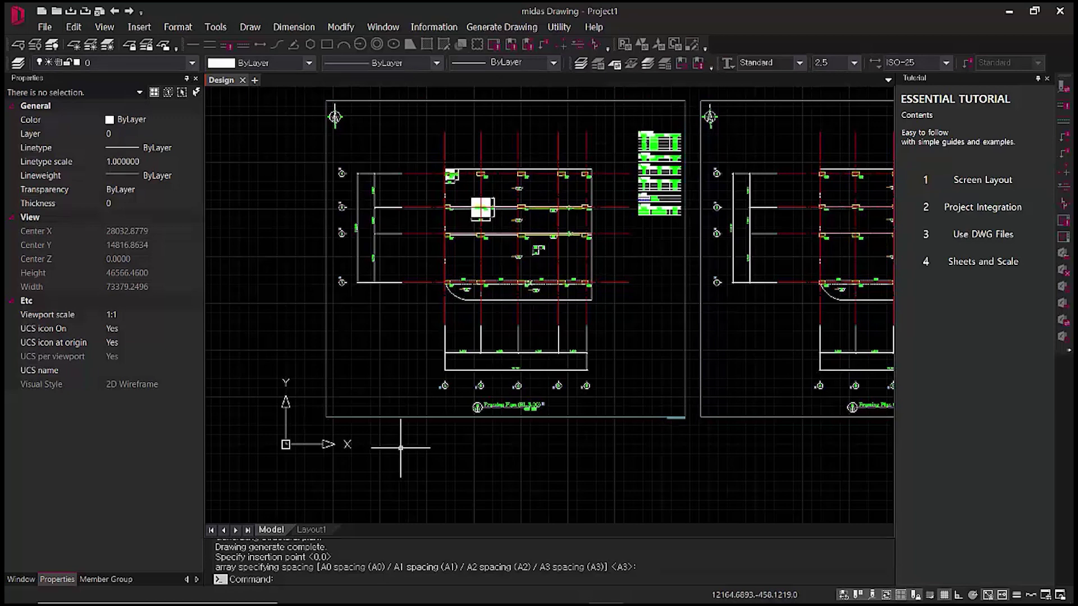
- Examine the EL.3.00 framing plan's drop panels, columns, slab opening dimensions, and its member, level and drop lists
{"action": "middle_click_drag", "start_coordinate": [511, 296], "coordinate": [503, 357]}
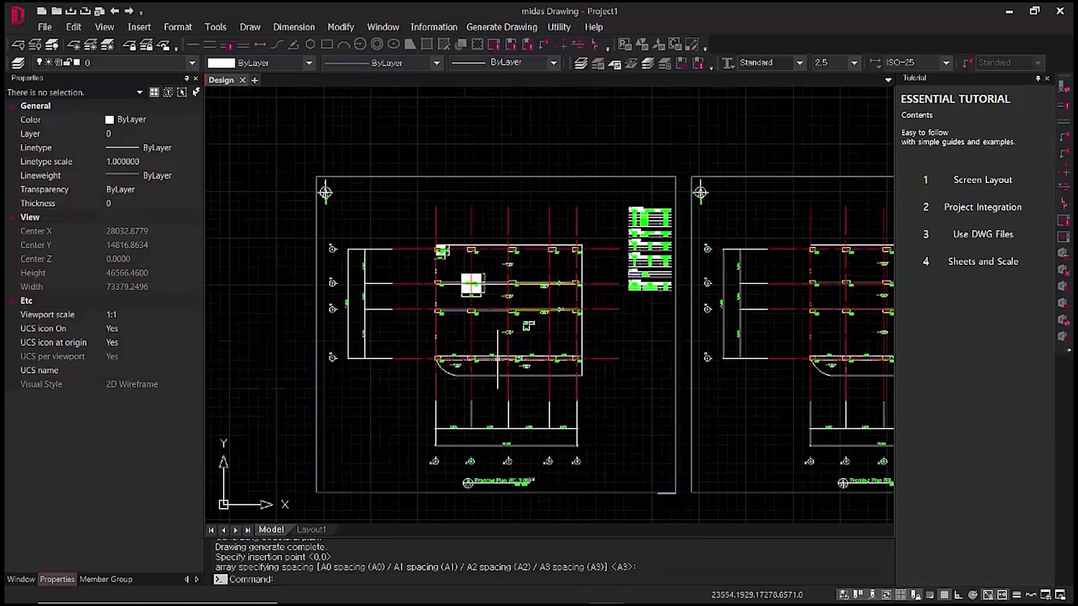
{"action": "scroll", "coordinate": [463, 280], "scroll_direction": "up", "scroll_amount": 5}
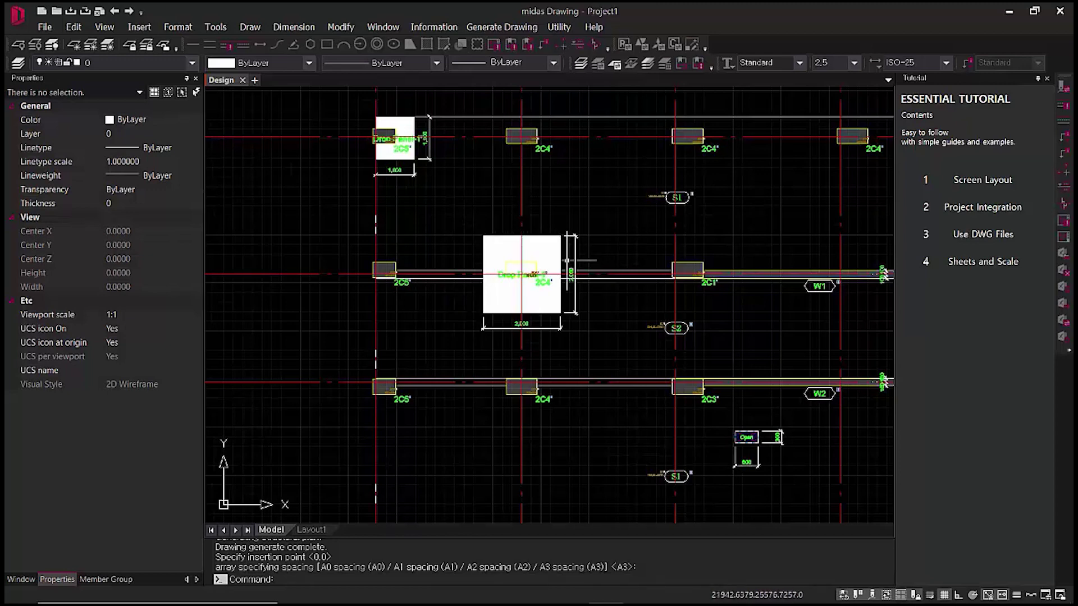
{"action": "middle_click_drag", "start_coordinate": [617, 273], "coordinate": [587, 274]}
{"action": "scroll", "coordinate": [586, 274], "scroll_direction": "down", "scroll_amount": 5}
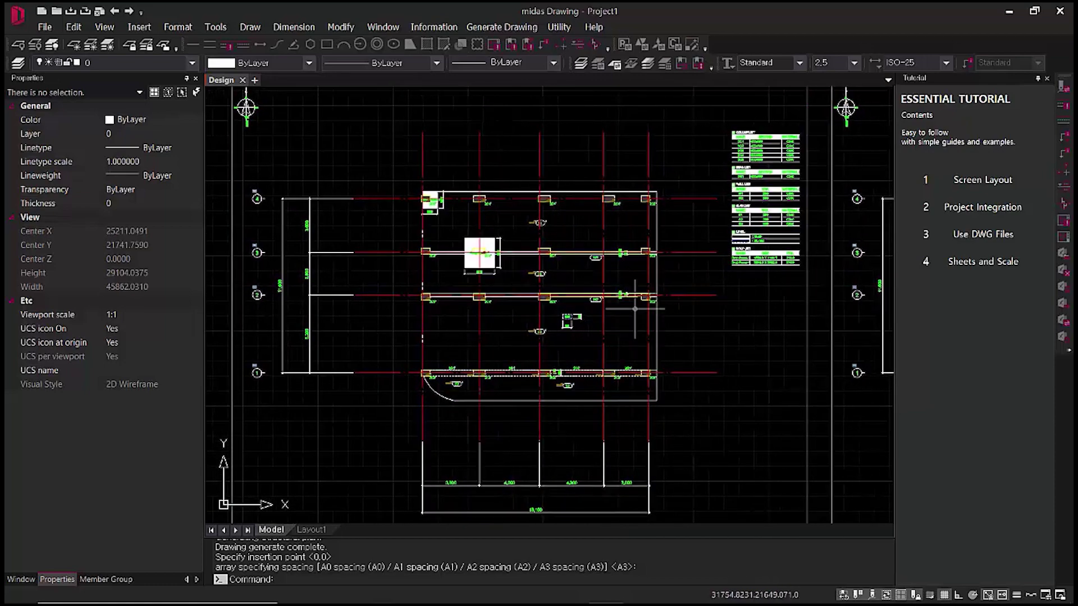
{"action": "middle_click_drag", "start_coordinate": [800, 293], "coordinate": [721, 303]}
{"action": "scroll", "coordinate": [693, 246], "scroll_direction": "up", "scroll_amount": 6}
{"action": "middle_click_drag", "start_coordinate": [690, 259], "coordinate": [685, 283]}
{"action": "scroll", "coordinate": [685, 282], "scroll_direction": "down", "scroll_amount": 5}
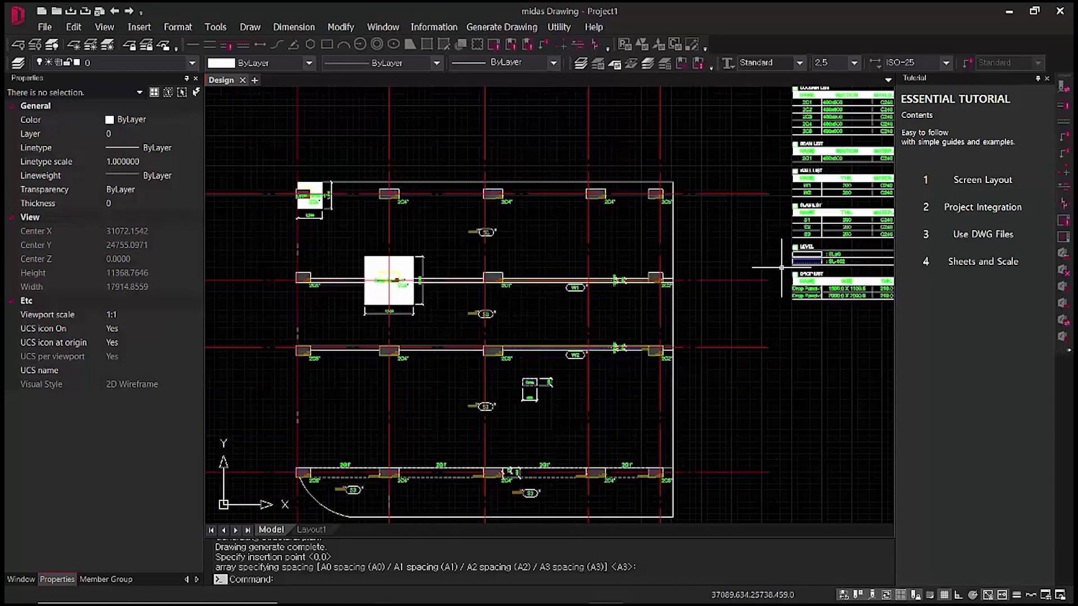
{"action": "middle_click_drag", "start_coordinate": [620, 308], "coordinate": [638, 264]}
{"action": "scroll", "coordinate": [539, 349], "scroll_direction": "up", "scroll_amount": 8}
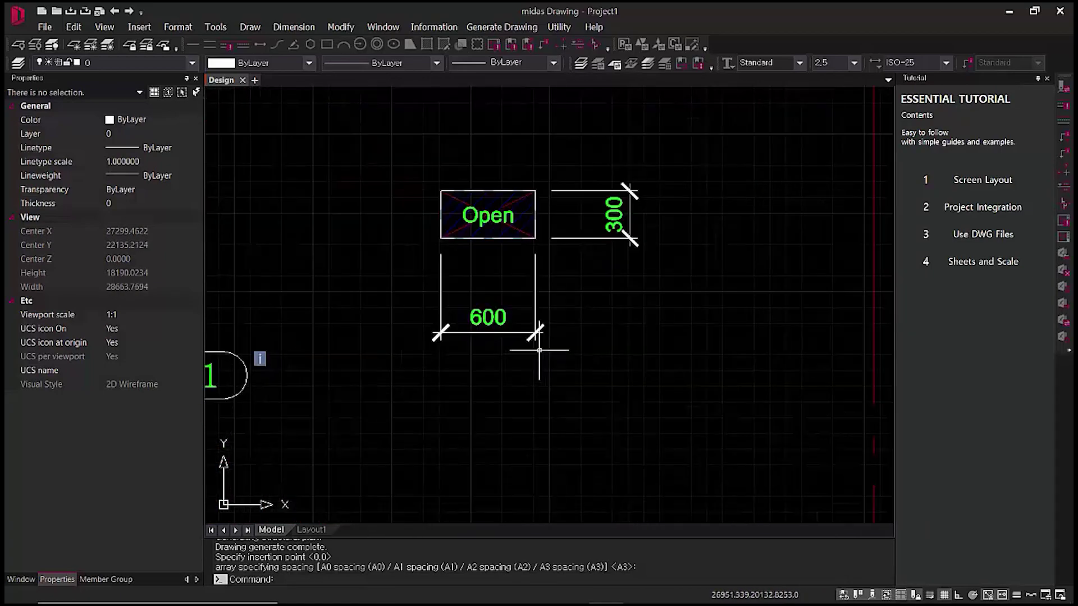
{"action": "scroll", "coordinate": [547, 345], "scroll_direction": "down", "scroll_amount": 8}
{"action": "middle_click_drag", "start_coordinate": [650, 356], "coordinate": [563, 368]}
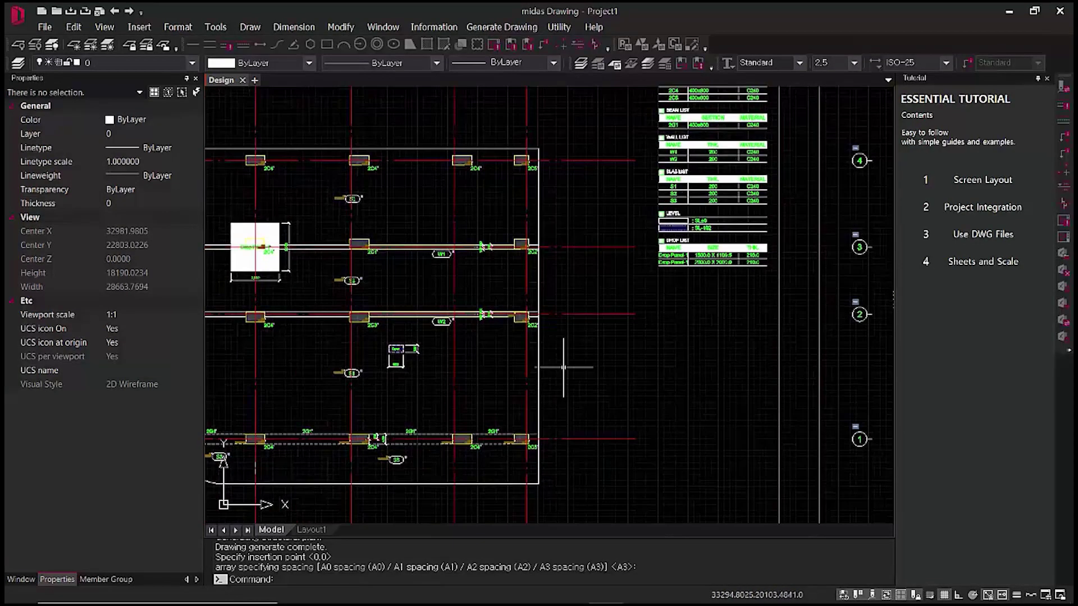
{"action": "scroll", "coordinate": [711, 265], "scroll_direction": "up", "scroll_amount": 5}
{"action": "middle_click_drag", "start_coordinate": [803, 305], "coordinate": [610, 304]}
{"action": "scroll", "coordinate": [609, 302], "scroll_direction": "down", "scroll_amount": 2}
{"action": "scroll", "coordinate": [609, 302], "scroll_direction": "down", "scroll_amount": 2}
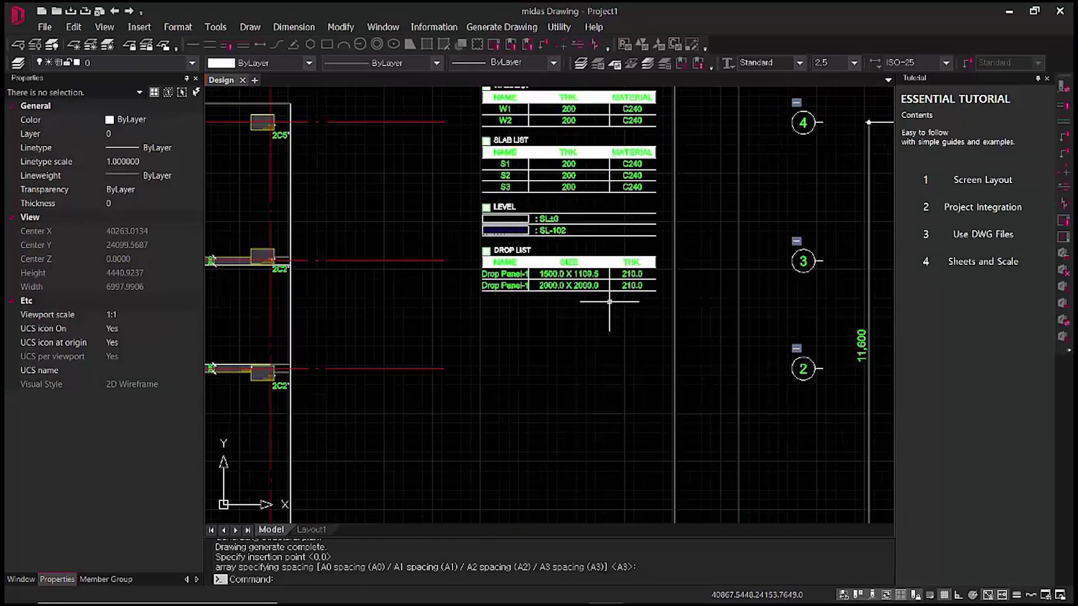
- Examine the EL.9.00 framing plan's columns, girders, walls, slabs and opening, and fit both plans in view
{"action": "scroll", "coordinate": [591, 314], "scroll_direction": "down", "scroll_amount": 5}
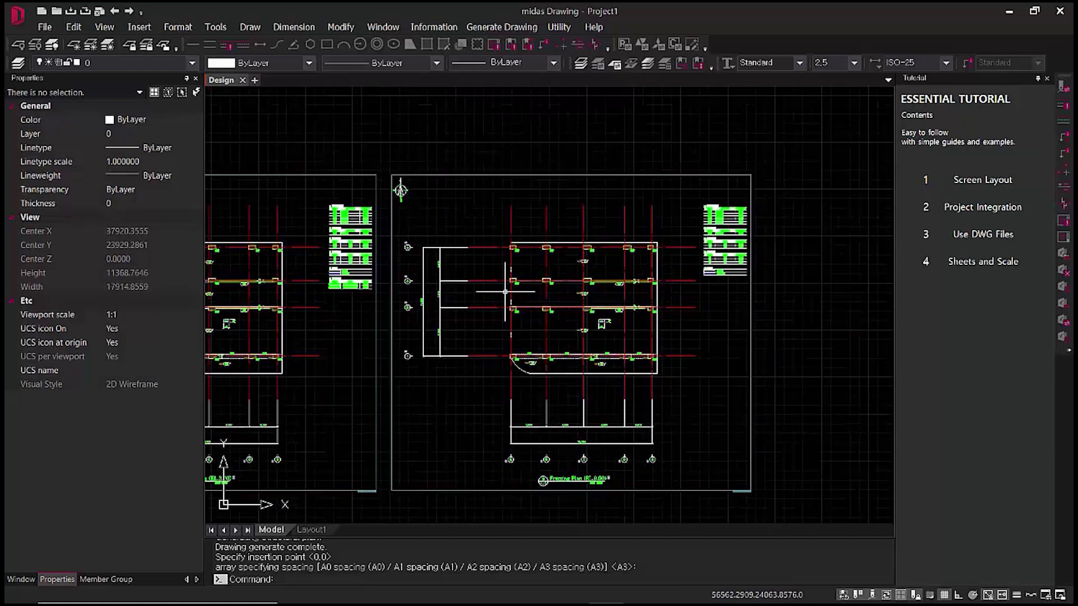
{"action": "scroll", "coordinate": [536, 319], "scroll_direction": "up", "scroll_amount": 2}
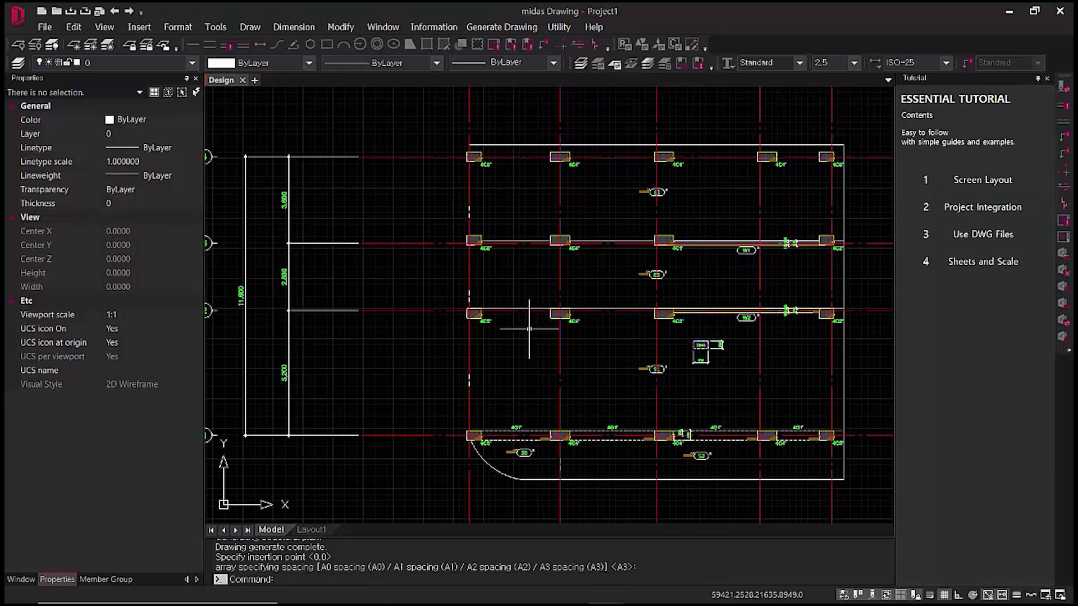
{"action": "middle_click_drag", "start_coordinate": [659, 358], "coordinate": [521, 329]}
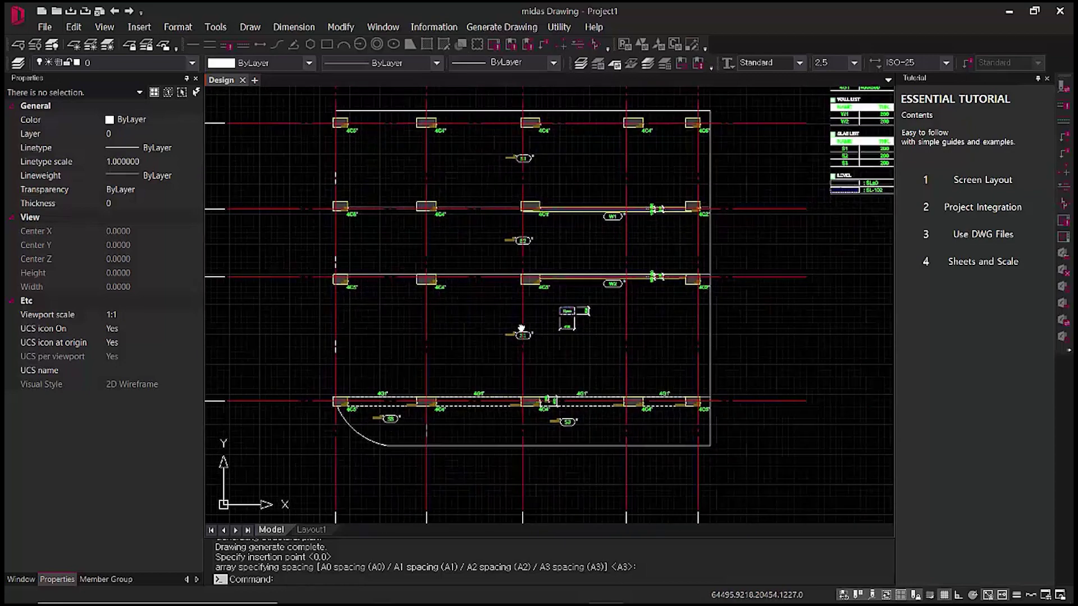
{"action": "scroll", "coordinate": [521, 328], "scroll_direction": "down", "scroll_amount": 2}
{"action": "scroll", "coordinate": [556, 335], "scroll_direction": "up", "scroll_amount": 4}
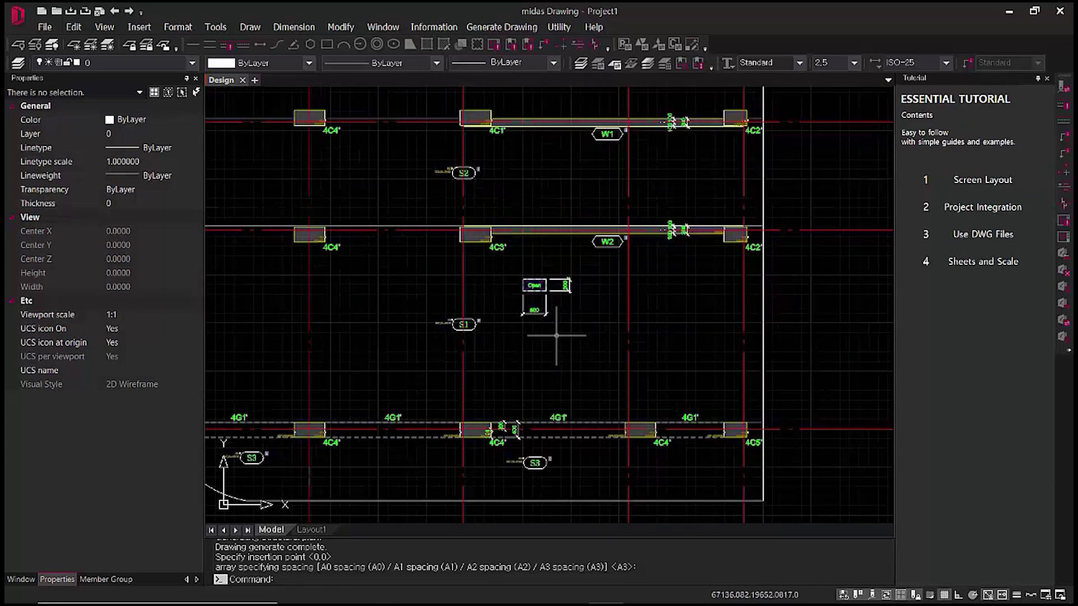
{"action": "middle_click_drag", "start_coordinate": [551, 352], "coordinate": [665, 344]}
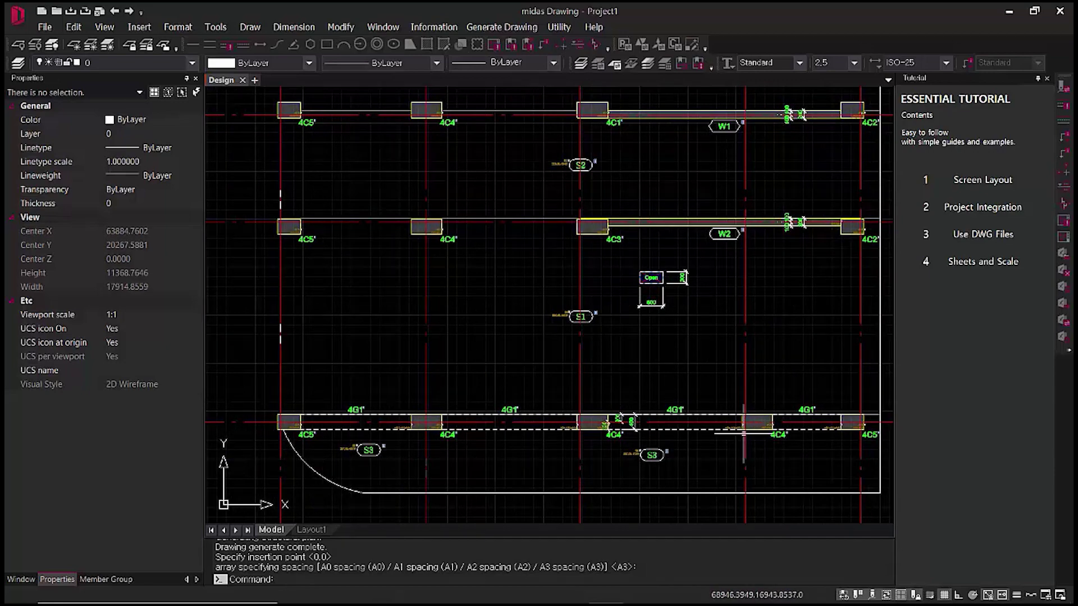
{"action": "scroll", "coordinate": [732, 444], "scroll_direction": "down", "scroll_amount": 1}
{"action": "scroll", "coordinate": [730, 443], "scroll_direction": "down", "scroll_amount": 2}
{"action": "scroll", "coordinate": [312, 426], "scroll_direction": "down", "scroll_amount": 2}
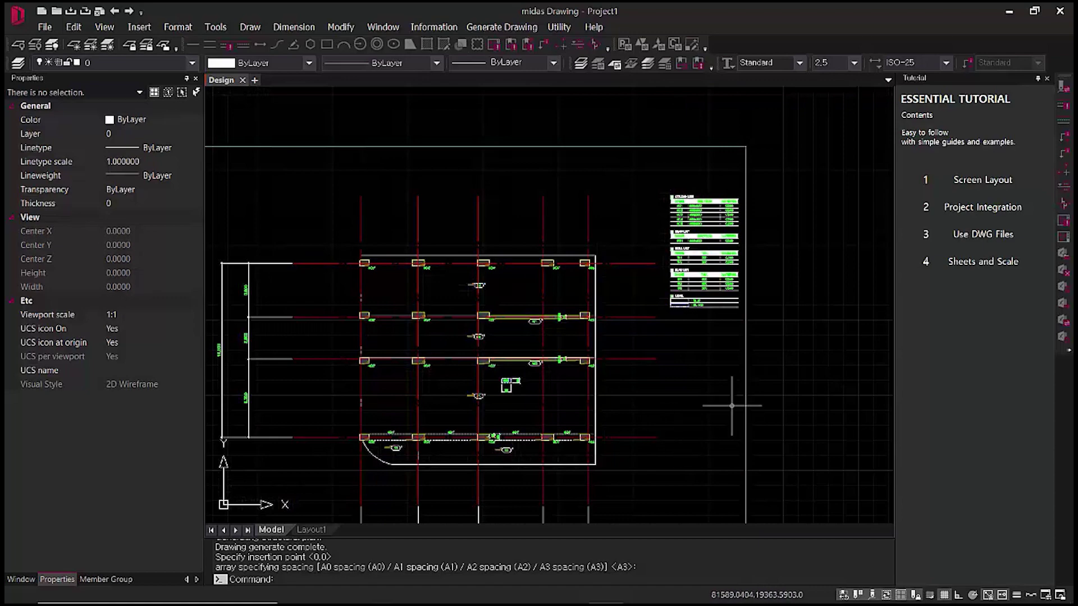
{"action": "scroll", "coordinate": [651, 393], "scroll_direction": "down", "scroll_amount": 4}
{"action": "type", "text": "z"}
{"action": "key", "text": "Return"}
{"action": "type", "text": "e"}
{"action": "key", "text": "Return"}
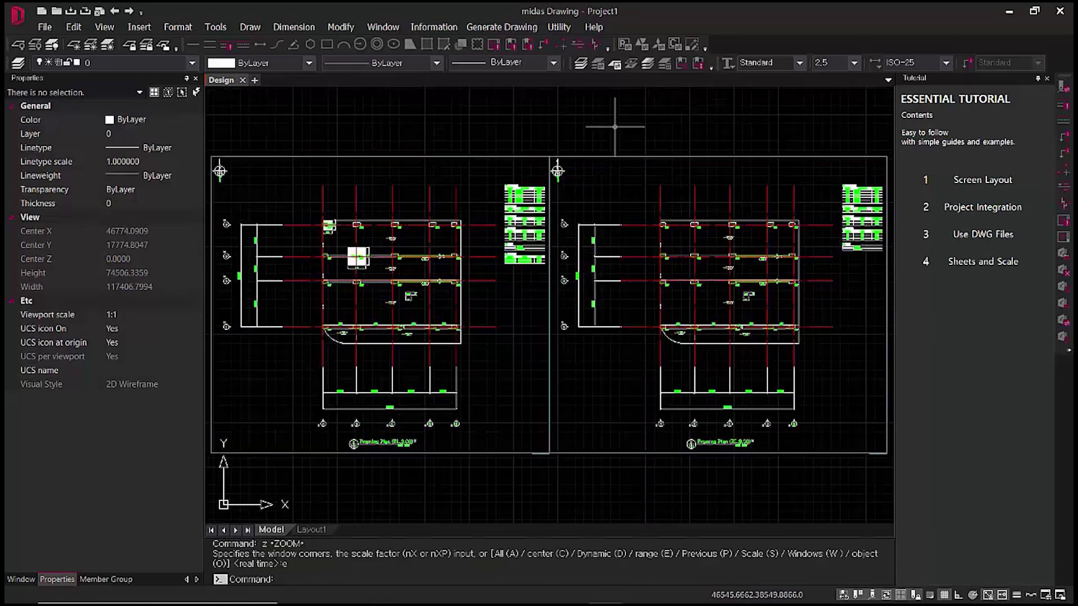
- In the rebar definition types for rebar arrangement drawings, change the marks of the 6 mm and 8 mm bars to DB6 and DB8
{"action": "left_click", "coordinate": [508, 31]}
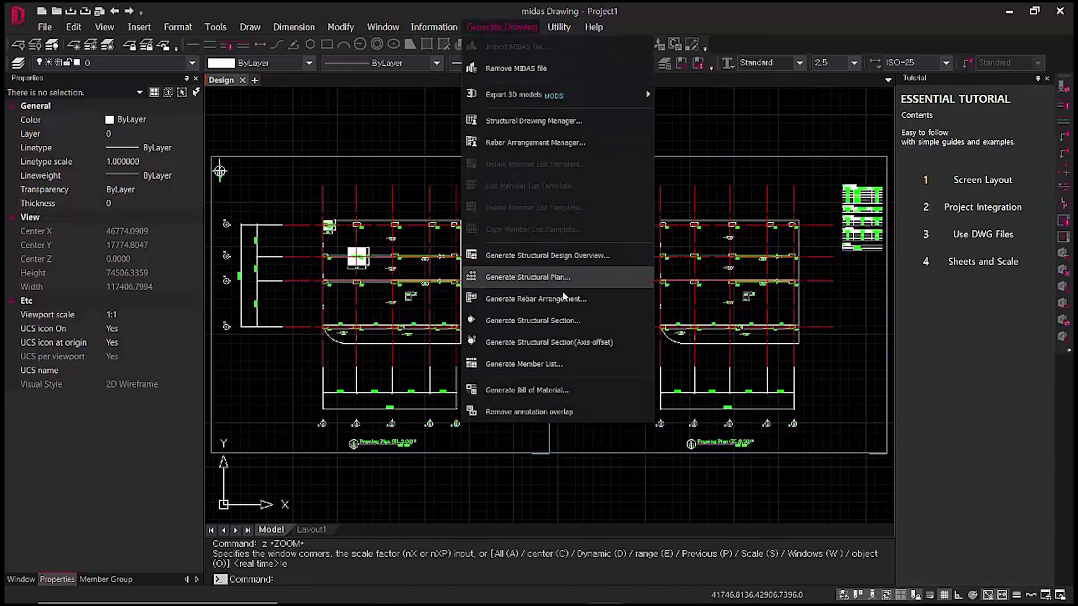
{"action": "left_click", "coordinate": [563, 300]}
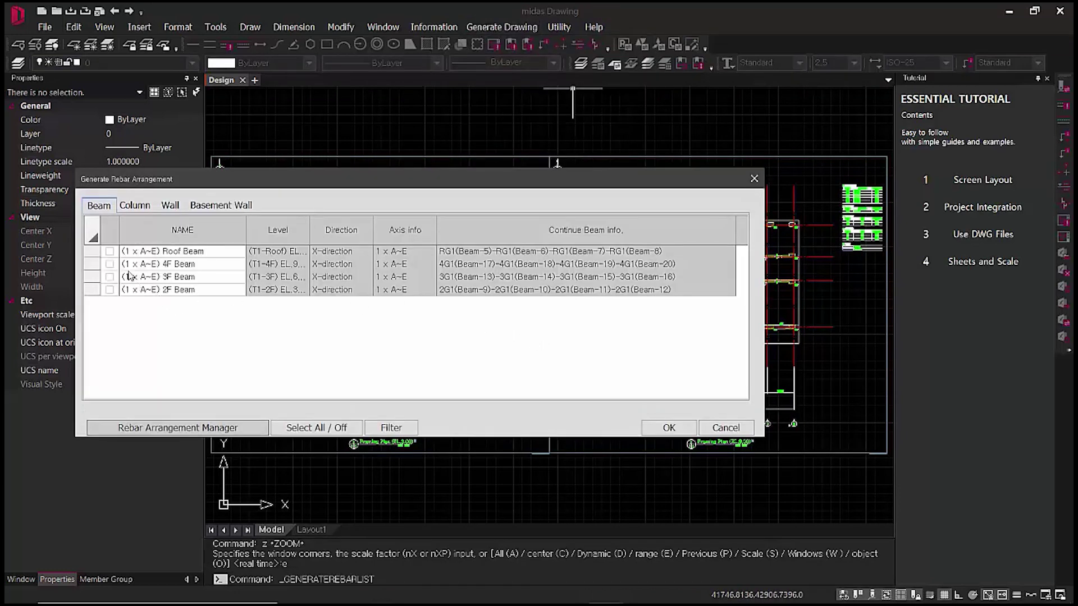
{"action": "left_click", "coordinate": [155, 429]}
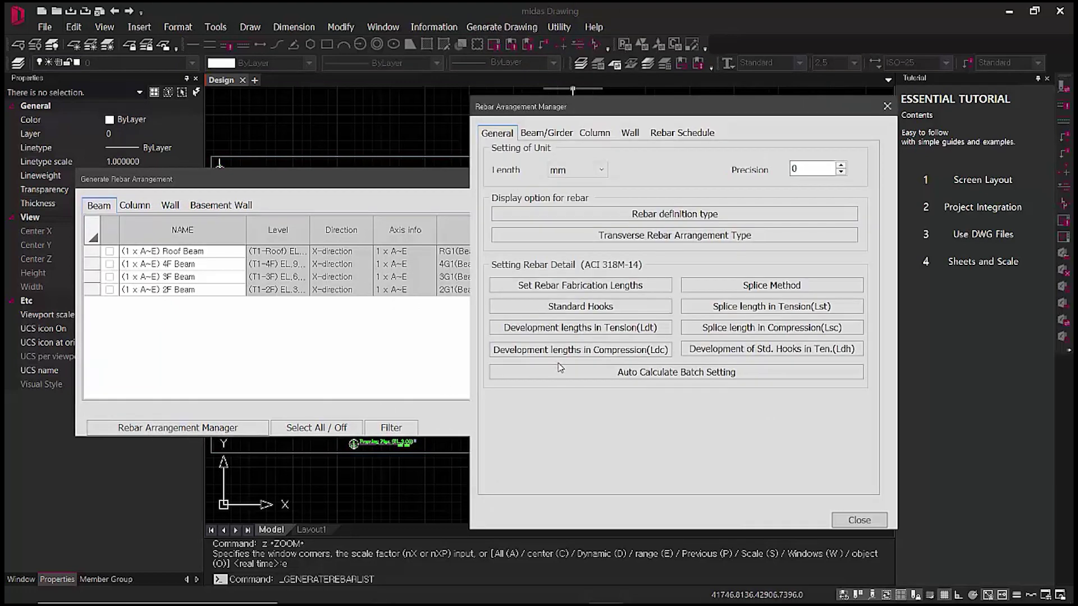
{"action": "left_click", "coordinate": [686, 214]}
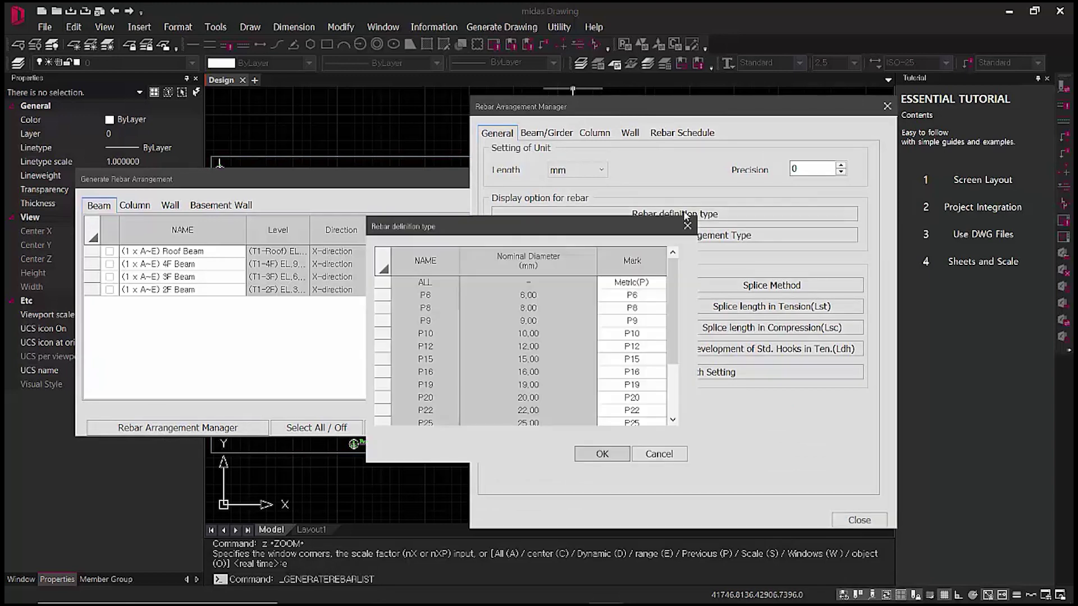
{"action": "left_click", "coordinate": [617, 297]}
{"action": "left_click", "coordinate": [616, 295]}
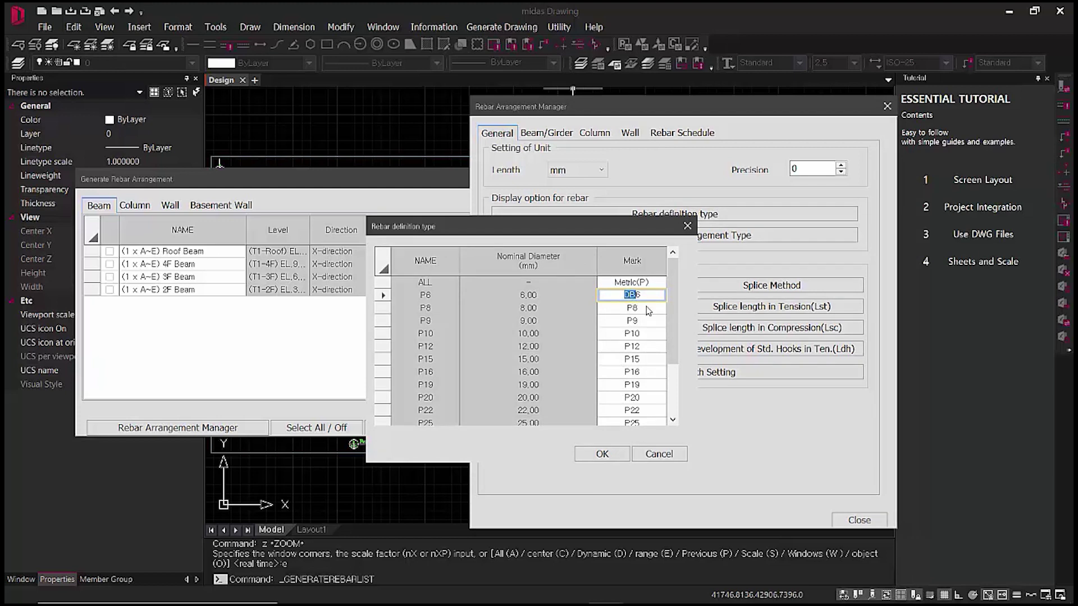
{"action": "left_click", "coordinate": [633, 309]}
{"action": "left_click", "coordinate": [629, 308]}
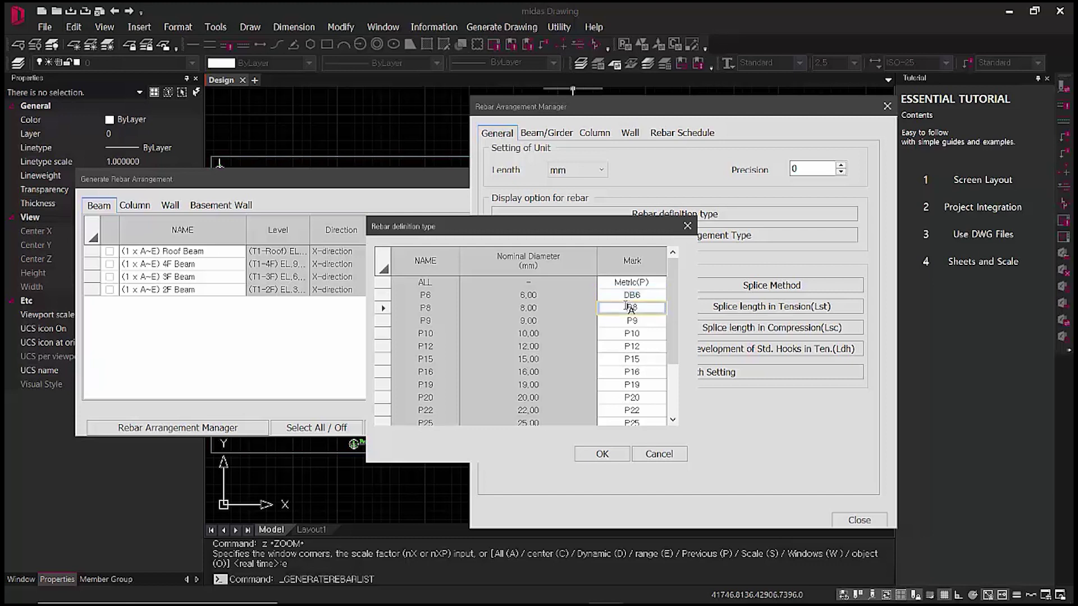
- Change the rebar marks of the 9, 10 and 12 mm bars to DB9, DB10 and DB12, and open the 15 mm bar's mark for editing
{"action": "double_click", "coordinate": [627, 322]}
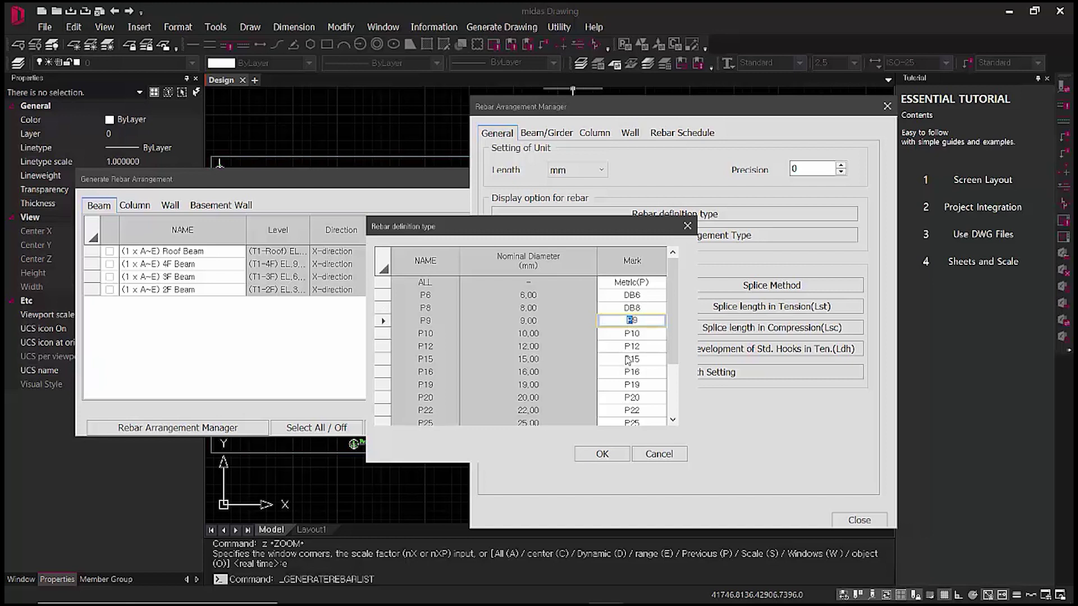
{"action": "type", "text": "DB"}
{"action": "left_click", "coordinate": [628, 337]}
{"action": "left_click", "coordinate": [630, 336]}
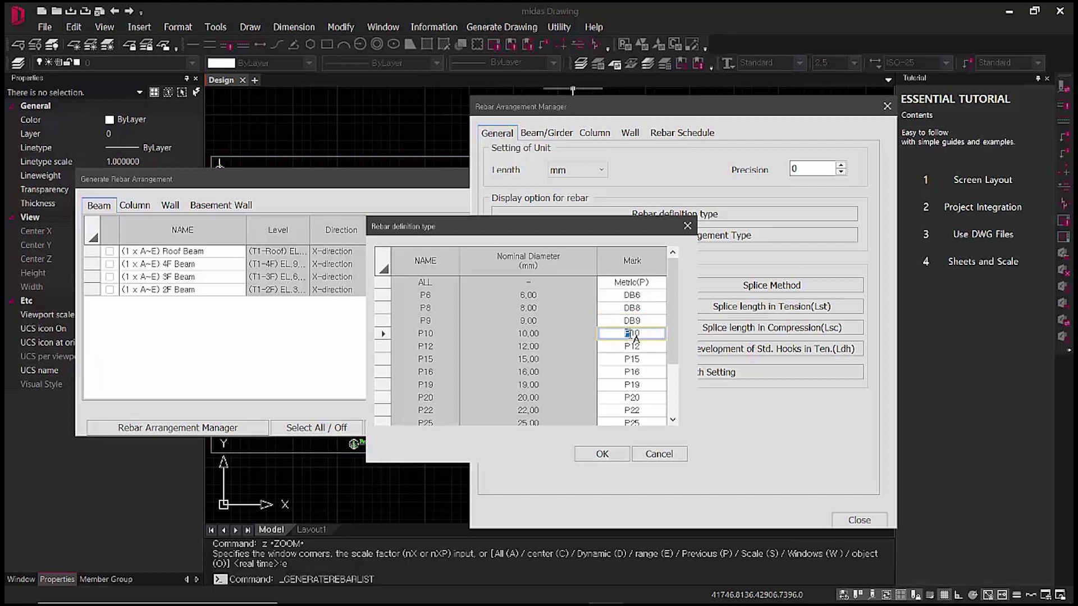
{"action": "left_click", "coordinate": [627, 347]}
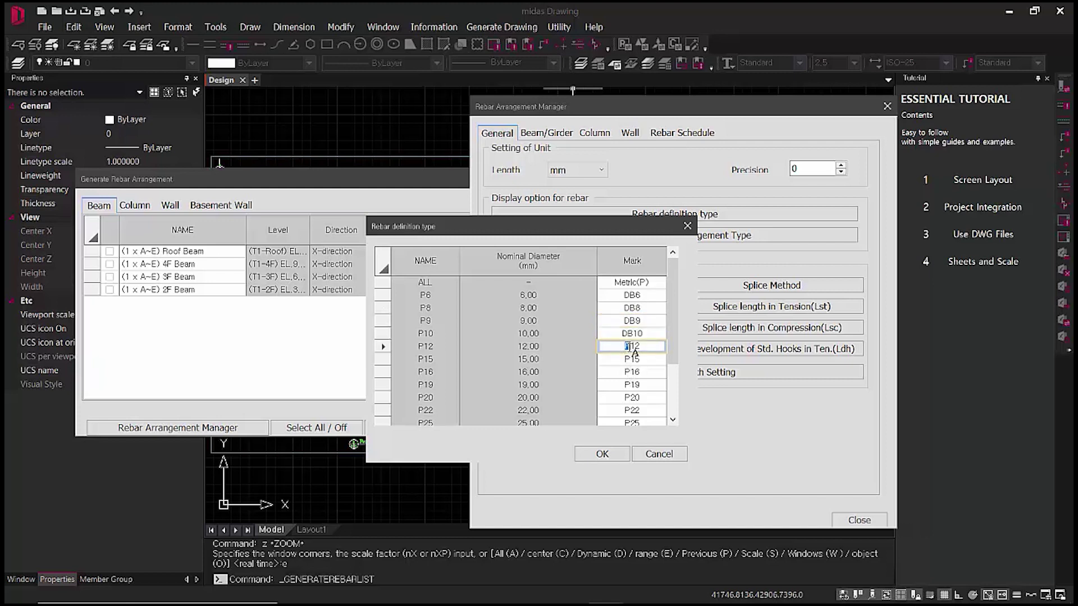
{"action": "type", "text": "DB"}
{"action": "left_click", "coordinate": [621, 359]}
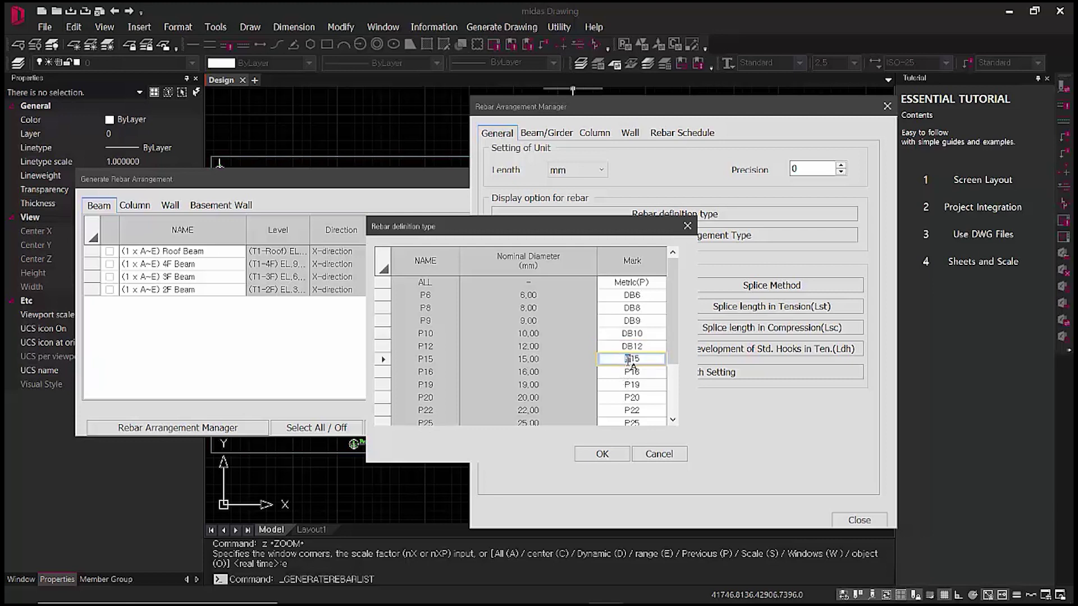
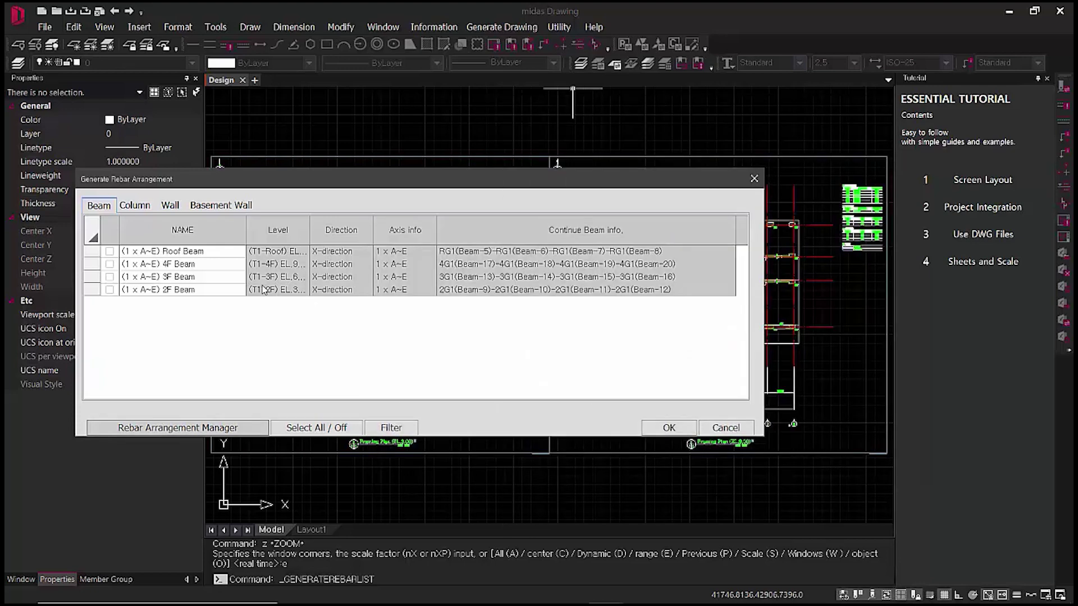
- Generate the rebar arrangement drawing for the (1 x A~E) 4F Beam
{"action": "left_click", "coordinate": [110, 265]}
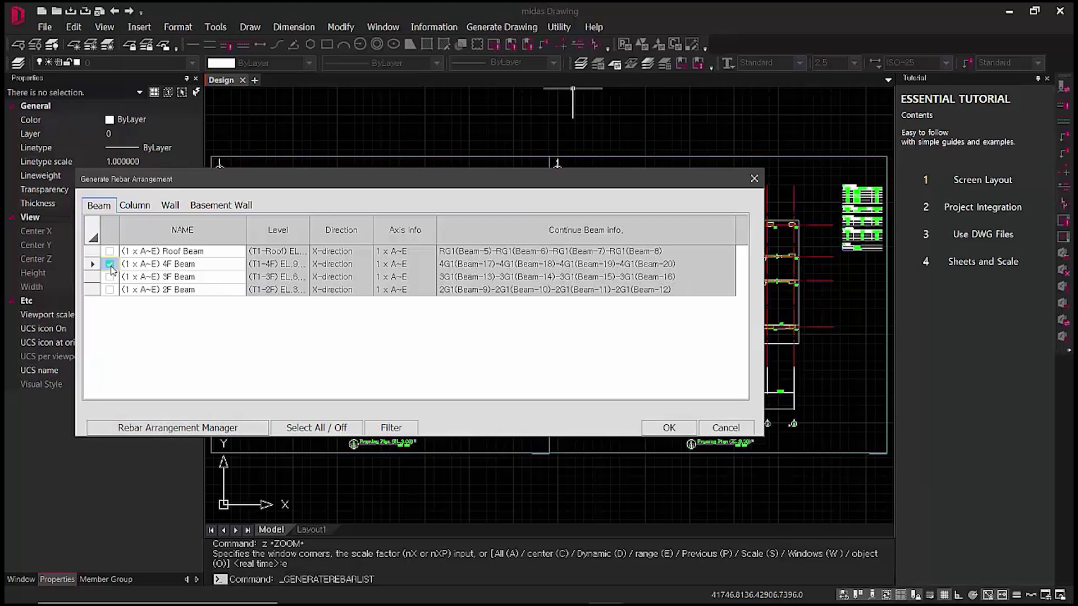
{"action": "left_click", "coordinate": [665, 428]}
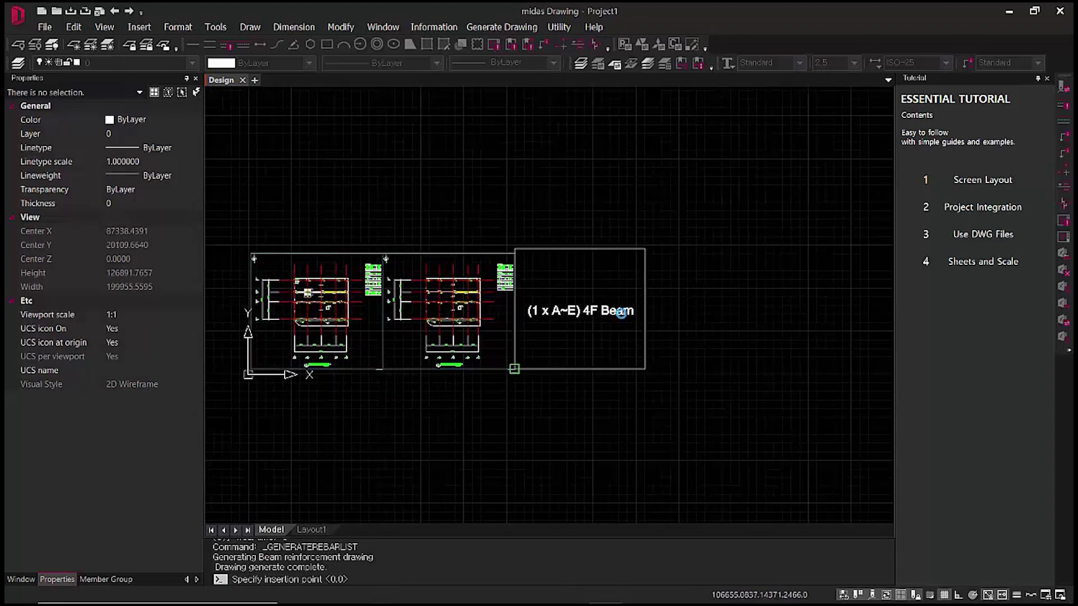
- Place the (1 x A~E) 4F Beam reinforcement drawing at the lower-right corner of the second plan sheet
{"action": "left_click", "coordinate": [515, 369]}
{"action": "scroll", "coordinate": [308, 293], "scroll_direction": "up", "scroll_amount": 6}
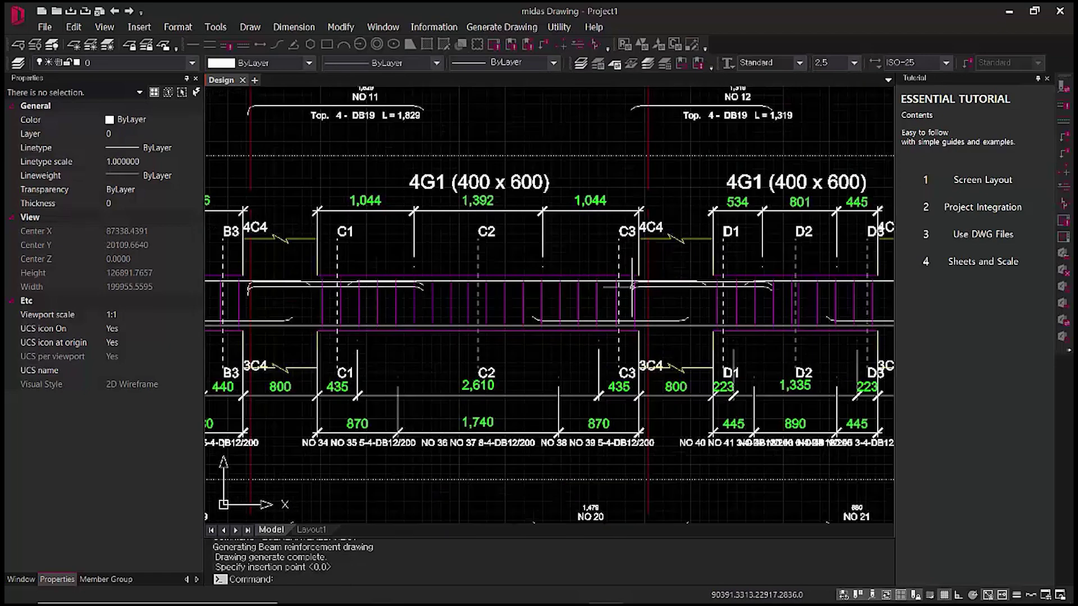
{"action": "scroll", "coordinate": [467, 312], "scroll_direction": "up", "scroll_amount": 2}
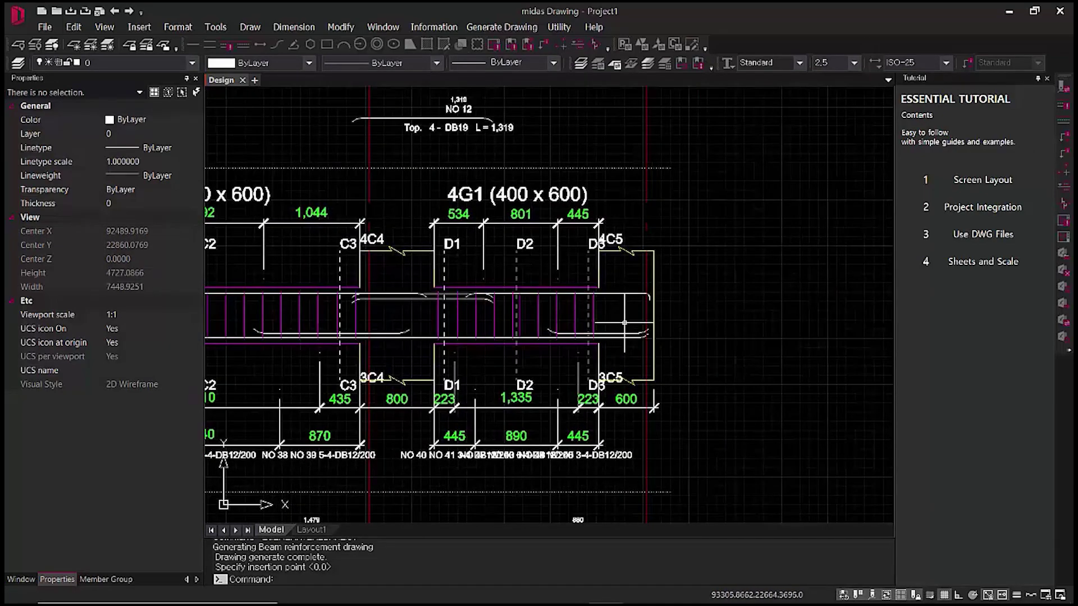
- Examine the 4G1 (400 x 600) beam elevation span by span, from the D sections back to the A sections
{"action": "middle_click_drag", "start_coordinate": [272, 319], "coordinate": [473, 321]}
{"action": "mouse_move", "coordinate": [381, 318]}
{"action": "middle_mouse_down"}
{"action": "mouse_move", "coordinate": [741, 322]}
{"action": "mouse_move", "coordinate": [716, 323]}
{"action": "middle_mouse_up"}
{"action": "middle_click_drag", "start_coordinate": [418, 338], "coordinate": [674, 326]}
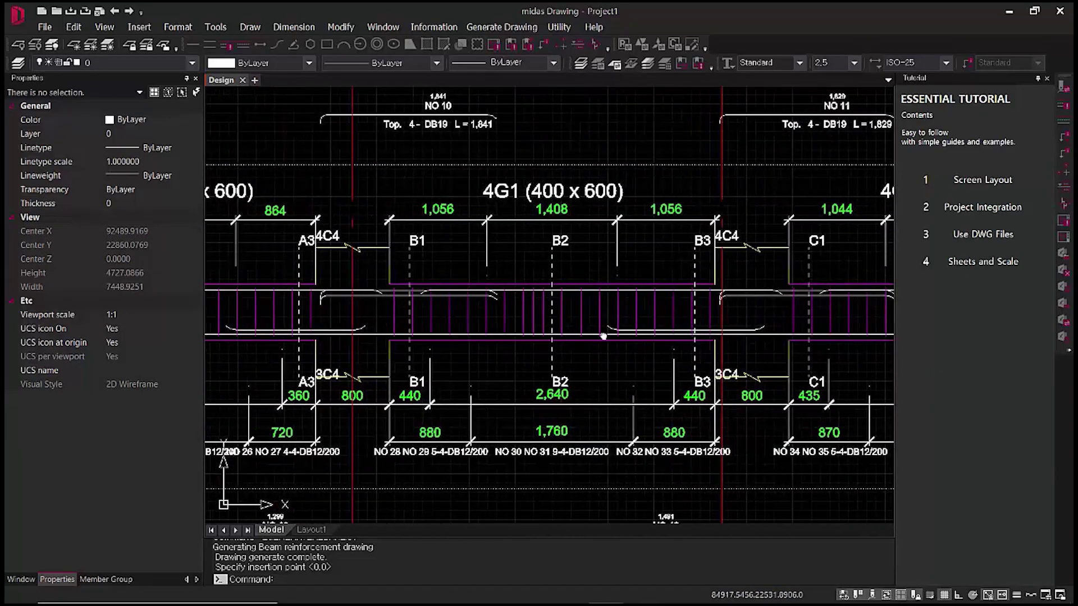
{"action": "middle_click_drag", "start_coordinate": [357, 370], "coordinate": [493, 371]}
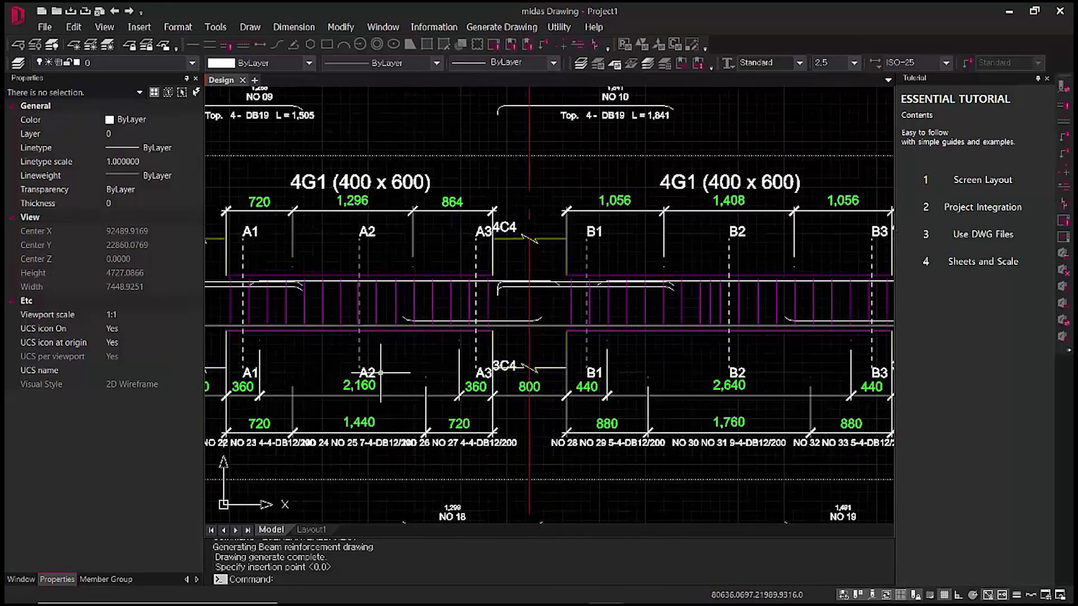
{"action": "middle_click_drag", "start_coordinate": [397, 372], "coordinate": [573, 373]}
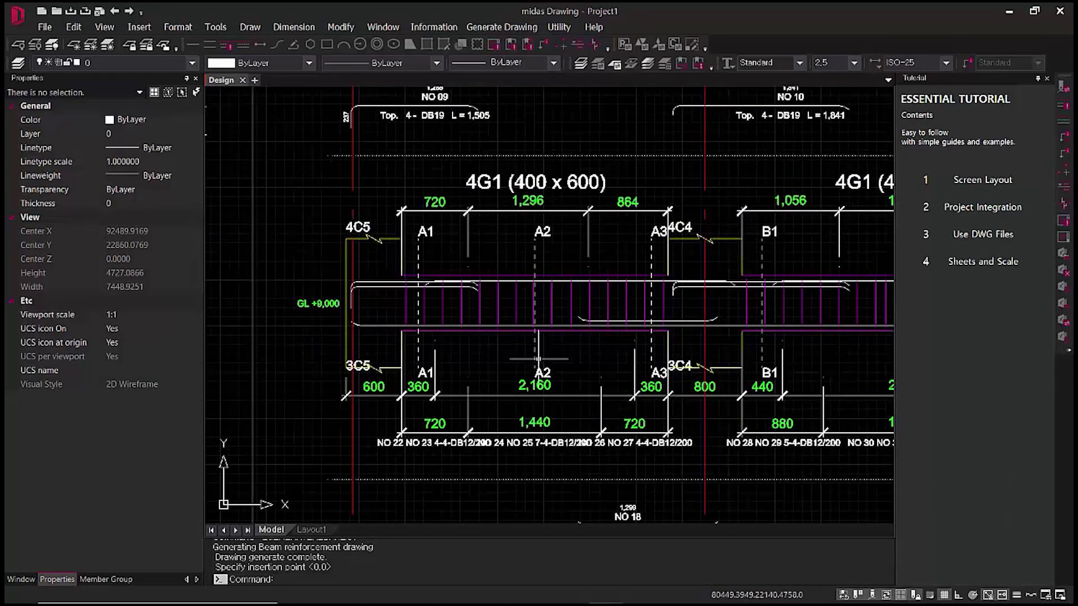
{"action": "mouse_move", "coordinate": [754, 352]}
{"action": "middle_mouse_down"}
{"action": "mouse_move", "coordinate": [729, 350]}
{"action": "mouse_move", "coordinate": [713, 370]}
{"action": "middle_mouse_up"}
{"action": "scroll", "coordinate": [713, 370], "scroll_direction": "down", "scroll_amount": 2}
{"action": "scroll", "coordinate": [702, 393], "scroll_direction": "down", "scroll_amount": 2}
- Examine the first beam cross-section with its stirrup shapes, and section B1-B1
{"action": "mouse_move", "coordinate": [651, 517]}
{"action": "middle_mouse_down"}
{"action": "mouse_move", "coordinate": [648, 411]}
{"action": "mouse_move", "coordinate": [682, 272]}
{"action": "middle_mouse_up"}
{"action": "scroll", "coordinate": [446, 352], "scroll_direction": "up", "scroll_amount": 8}
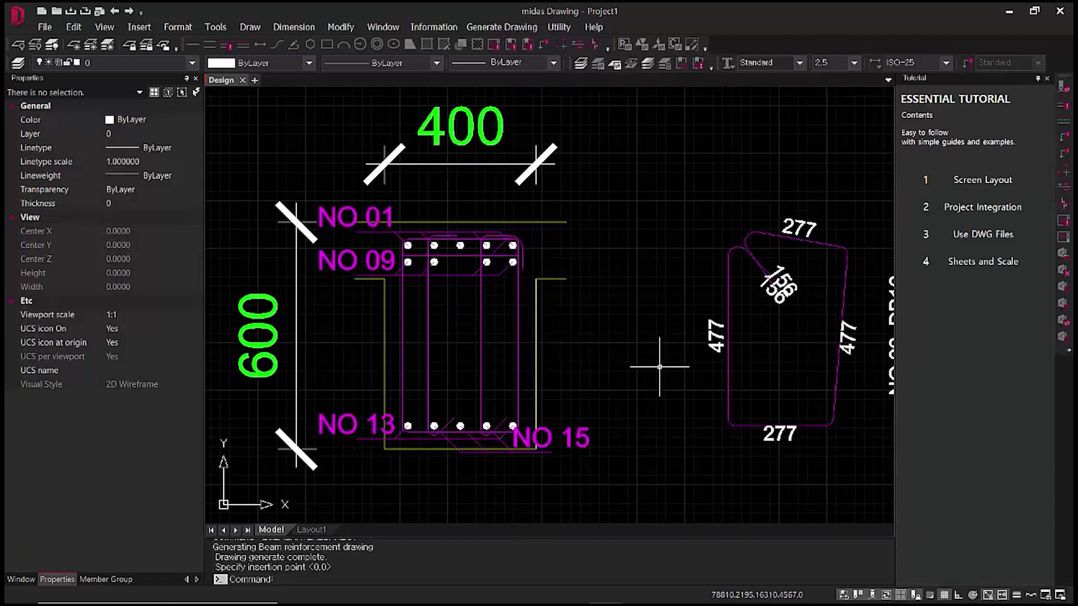
{"action": "middle_click_drag", "start_coordinate": [660, 366], "coordinate": [639, 334]}
{"action": "scroll", "coordinate": [635, 330], "scroll_direction": "down", "scroll_amount": 5}
{"action": "mouse_move", "coordinate": [731, 342]}
{"action": "middle_mouse_down"}
{"action": "mouse_move", "coordinate": [410, 338]}
{"action": "mouse_move", "coordinate": [598, 344]}
{"action": "mouse_move", "coordinate": [530, 344]}
{"action": "middle_mouse_up"}
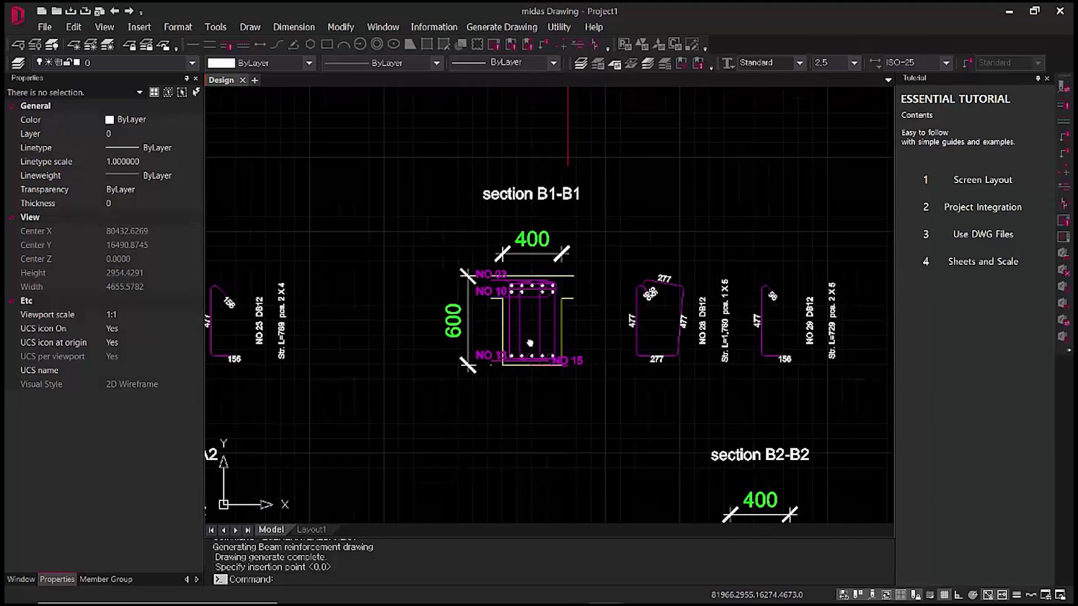
{"action": "scroll", "coordinate": [525, 337], "scroll_direction": "down", "scroll_amount": 5}
- Select top bar NO 06 in the bar layout, trace it in the beam elevation, and clear the selection
{"action": "mouse_move", "coordinate": [550, 258]}
{"action": "middle_mouse_down"}
{"action": "mouse_move", "coordinate": [589, 520]}
{"action": "mouse_move", "coordinate": [562, 436]}
{"action": "middle_mouse_up"}
{"action": "middle_click_drag", "start_coordinate": [568, 338], "coordinate": [527, 401]}
{"action": "scroll", "coordinate": [526, 401], "scroll_direction": "down", "scroll_amount": 3}
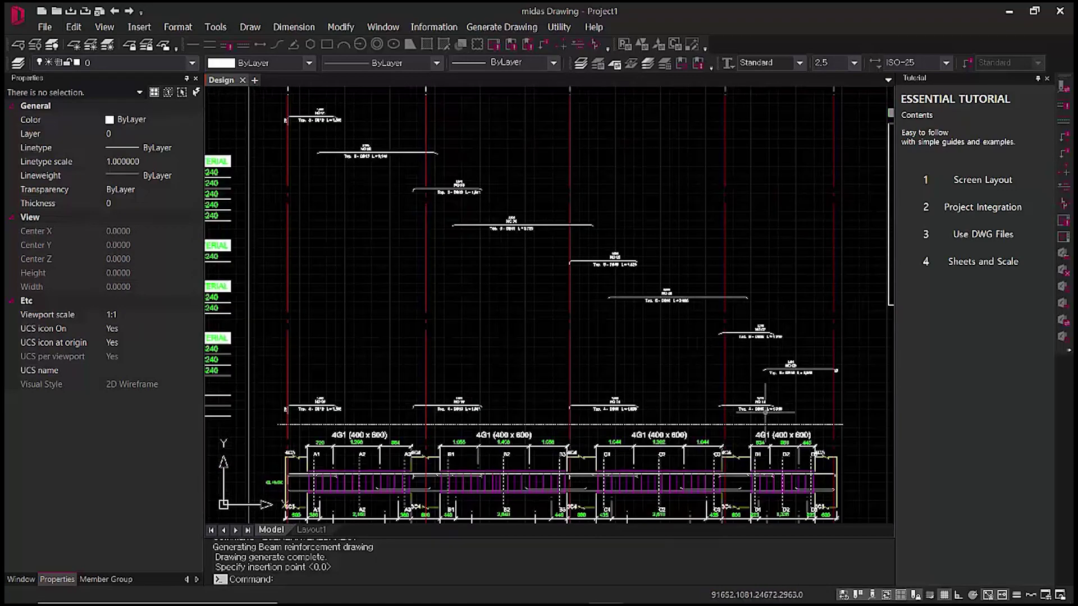
{"action": "scroll", "coordinate": [667, 294], "scroll_direction": "up", "scroll_amount": 5}
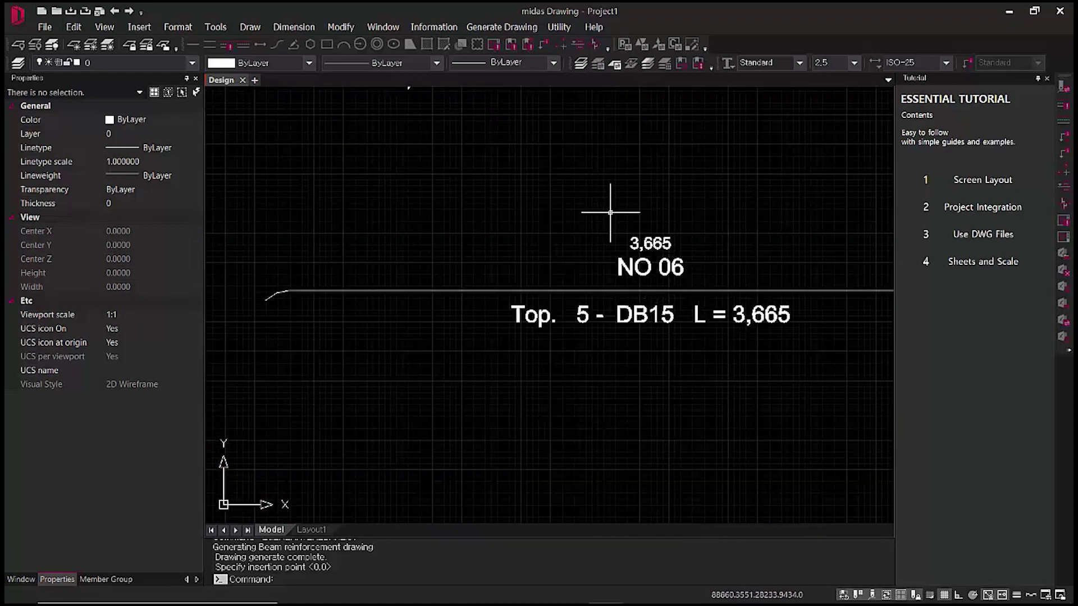
{"action": "scroll", "coordinate": [686, 294], "scroll_direction": "down", "scroll_amount": 3}
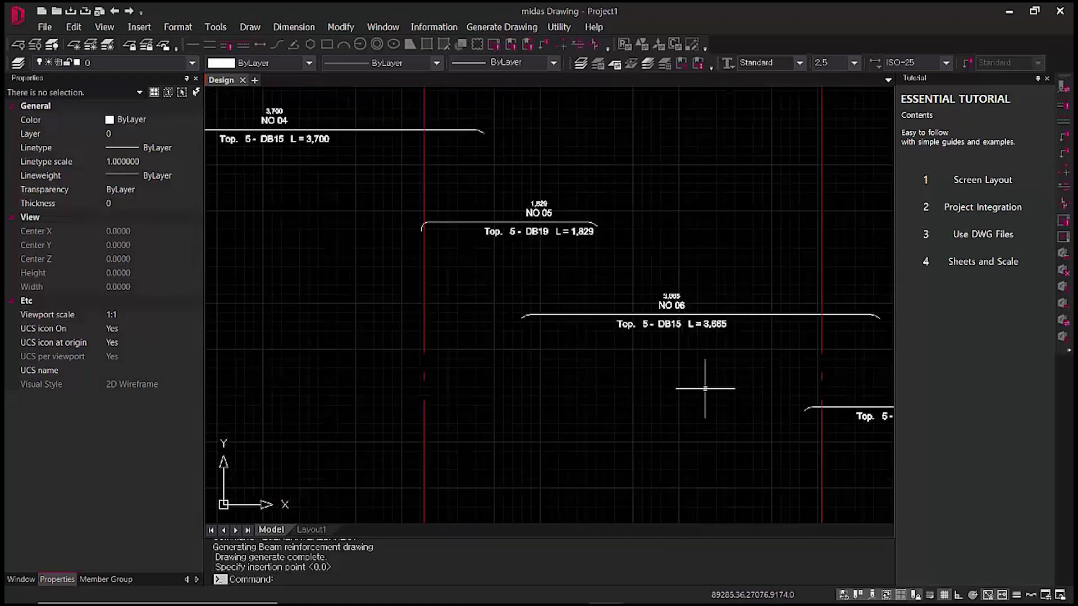
{"action": "left_click", "coordinate": [770, 349]}
{"action": "left_click", "coordinate": [744, 272]}
{"action": "middle_click_drag", "start_coordinate": [760, 432], "coordinate": [672, 203]}
{"action": "middle_click_drag", "start_coordinate": [656, 370], "coordinate": [636, 206]}
{"action": "scroll", "coordinate": [668, 292], "scroll_direction": "down", "scroll_amount": 4}
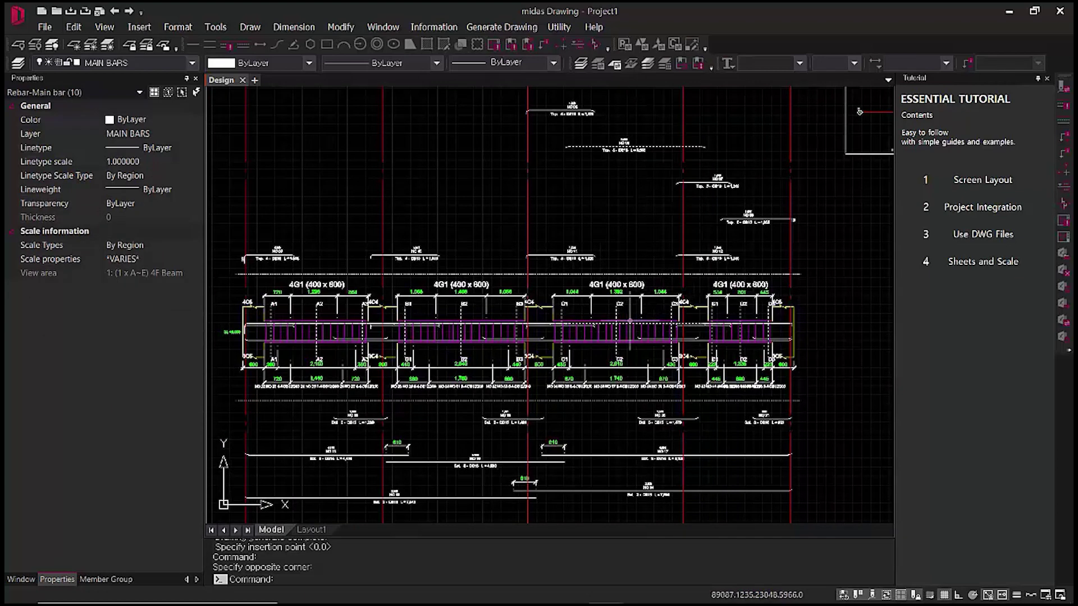
{"action": "scroll", "coordinate": [630, 321], "scroll_direction": "up", "scroll_amount": 6}
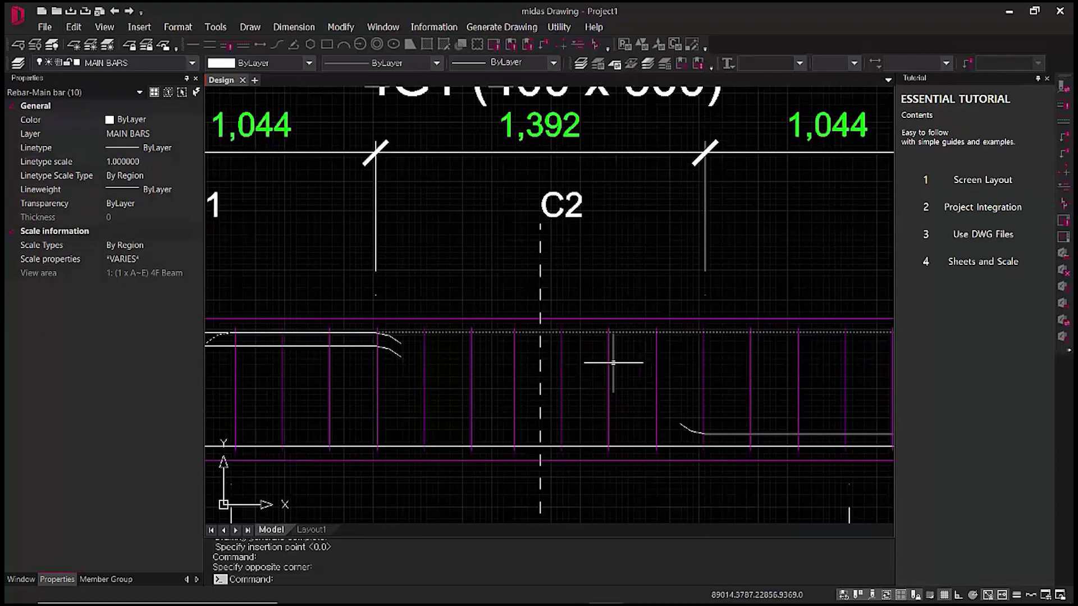
{"action": "scroll", "coordinate": [613, 363], "scroll_direction": "down", "scroll_amount": 4}
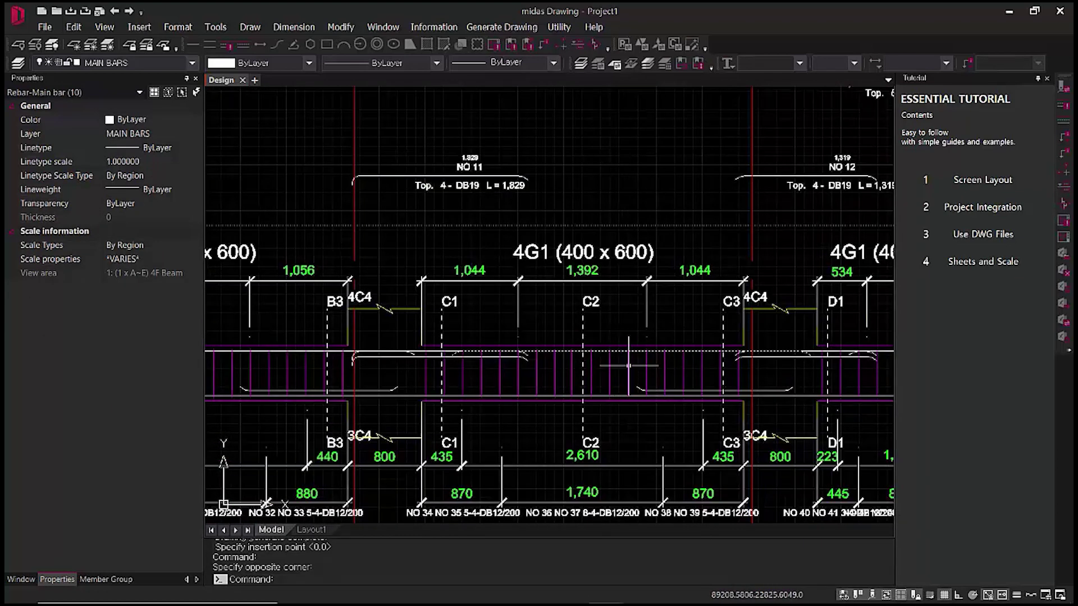
{"action": "scroll", "coordinate": [629, 365], "scroll_direction": "down", "scroll_amount": 6}
{"action": "mouse_move", "coordinate": [642, 412]}
{"action": "middle_mouse_down"}
{"action": "mouse_move", "coordinate": [655, 322]}
{"action": "mouse_move", "coordinate": [674, 359]}
{"action": "mouse_move", "coordinate": [683, 452]}
{"action": "middle_mouse_up"}
{"action": "key", "text": "Escape"}
{"action": "key", "text": "Escape"}
- Select top bar NO 08 in the bar layout and trace its position in the end span of the elevation
{"action": "scroll", "coordinate": [743, 280], "scroll_direction": "up", "scroll_amount": 5}
{"action": "left_click", "coordinate": [761, 253]}
{"action": "left_click", "coordinate": [751, 219]}
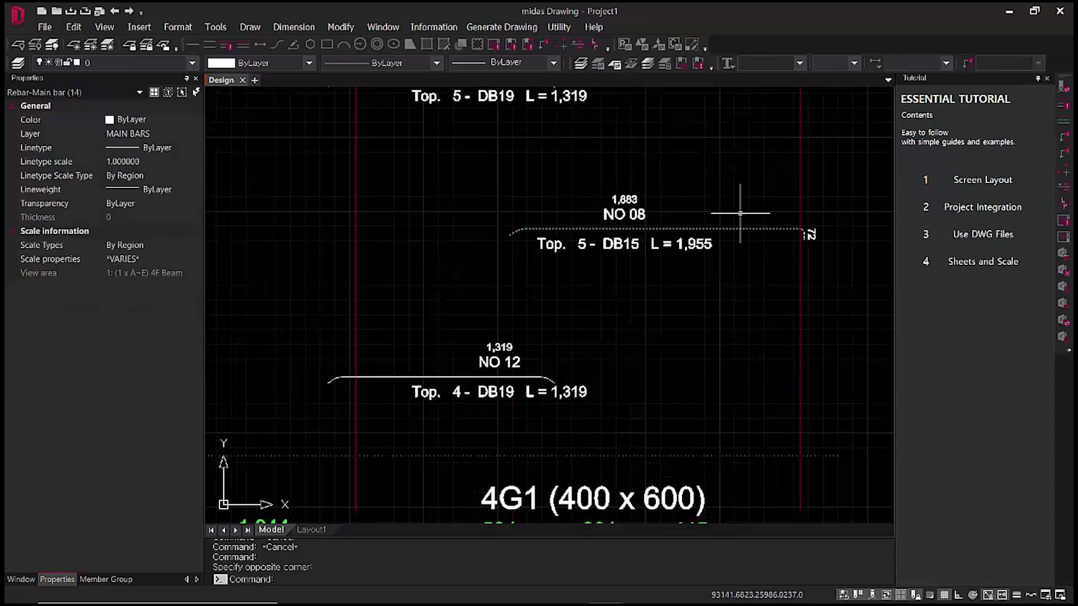
{"action": "scroll", "coordinate": [724, 312], "scroll_direction": "down", "scroll_amount": 5}
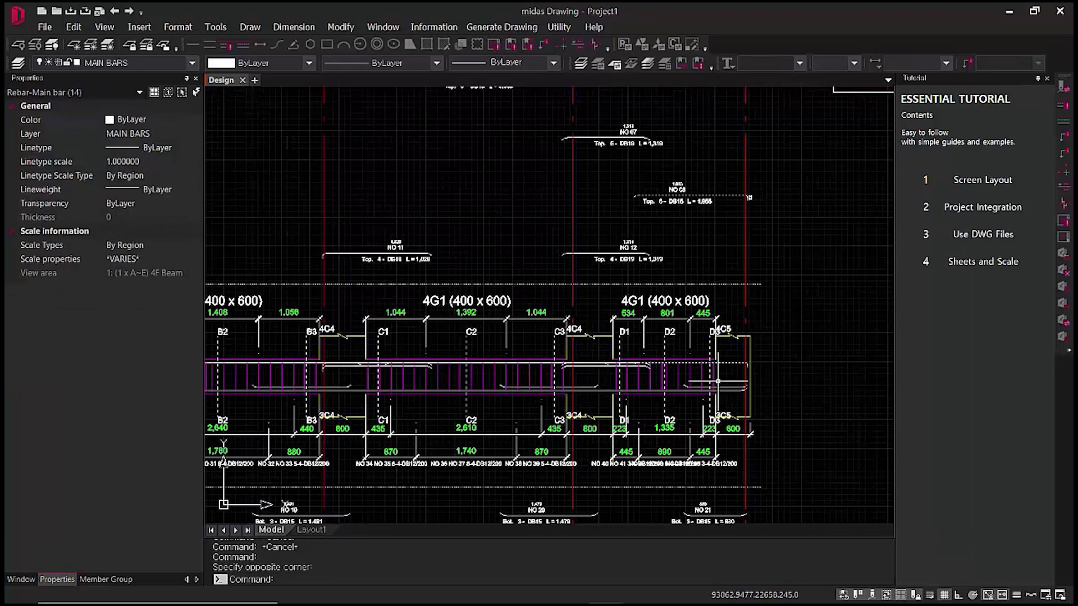
{"action": "scroll", "coordinate": [718, 376], "scroll_direction": "up", "scroll_amount": 5}
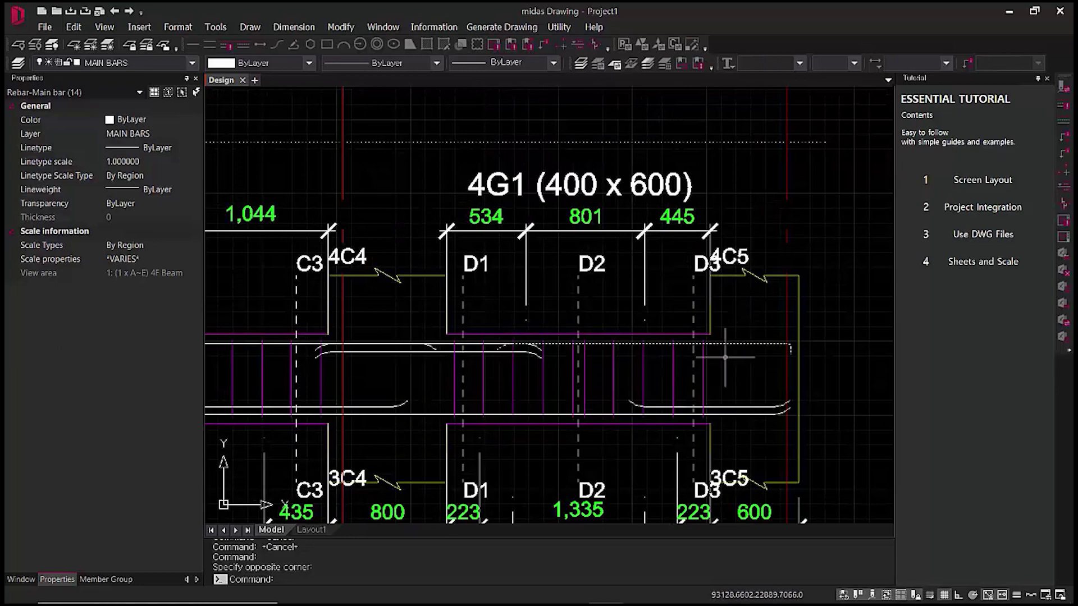
- Examine the bar numbers and bar arrangement in section D1-D1 below the elevation
{"action": "scroll", "coordinate": [737, 359], "scroll_direction": "down", "scroll_amount": 3}
{"action": "middle_click_drag", "start_coordinate": [758, 401], "coordinate": [738, 236]}
{"action": "middle_click_drag", "start_coordinate": [750, 367], "coordinate": [725, 177]}
{"action": "scroll", "coordinate": [676, 358], "scroll_direction": "down", "scroll_amount": 6}
{"action": "middle_click_drag", "start_coordinate": [680, 394], "coordinate": [655, 277]}
{"action": "scroll", "coordinate": [656, 278], "scroll_direction": "up", "scroll_amount": 5}
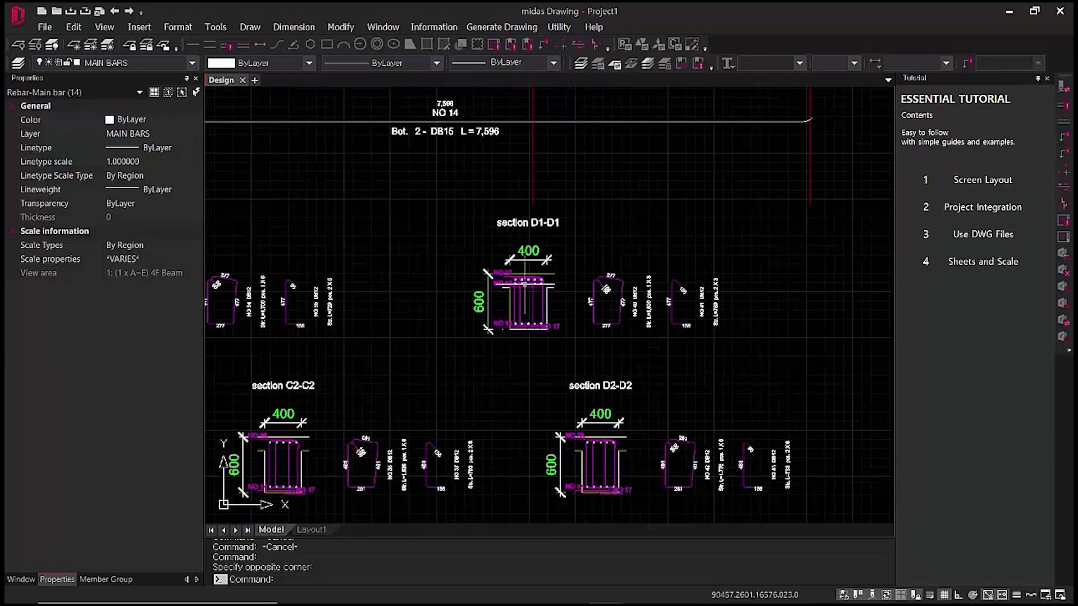
{"action": "scroll", "coordinate": [513, 285], "scroll_direction": "up", "scroll_amount": 7}
{"action": "scroll", "coordinate": [691, 375], "scroll_direction": "down", "scroll_amount": 2}
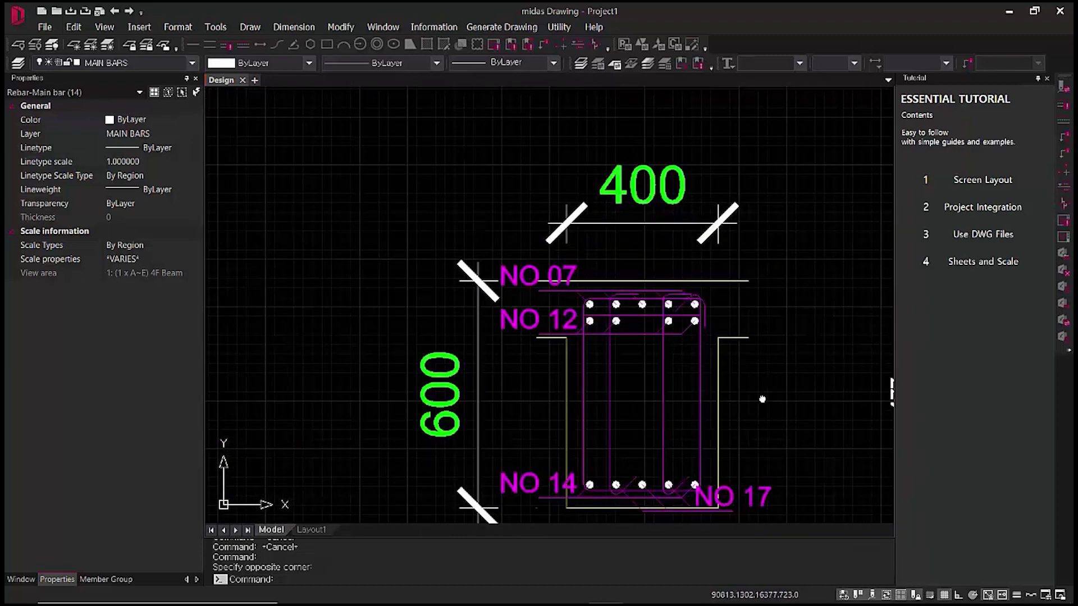
- Examine the bars and stirrup shapes of section D2-D2 and the layout of the sections around D3-D3
{"action": "middle_click_drag", "start_coordinate": [765, 405], "coordinate": [601, 272]}
{"action": "scroll", "coordinate": [613, 277], "scroll_direction": "down", "scroll_amount": 2}
{"action": "middle_click_drag", "start_coordinate": [775, 344], "coordinate": [642, 303]}
{"action": "scroll", "coordinate": [642, 284], "scroll_direction": "down", "scroll_amount": 2}
{"action": "middle_click_drag", "start_coordinate": [669, 421], "coordinate": [625, 237]}
{"action": "scroll", "coordinate": [533, 276], "scroll_direction": "up", "scroll_amount": 4}
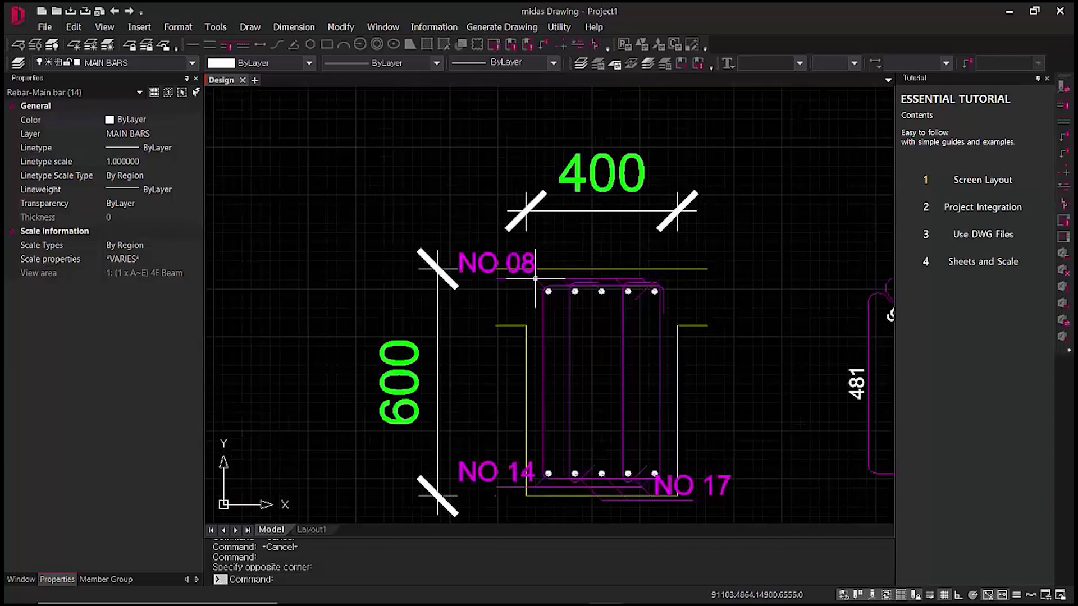
{"action": "middle_click_drag", "start_coordinate": [700, 385], "coordinate": [571, 320]}
{"action": "scroll", "coordinate": [591, 331], "scroll_direction": "down", "scroll_amount": 2}
{"action": "middle_click_drag", "start_coordinate": [808, 394], "coordinate": [758, 392]}
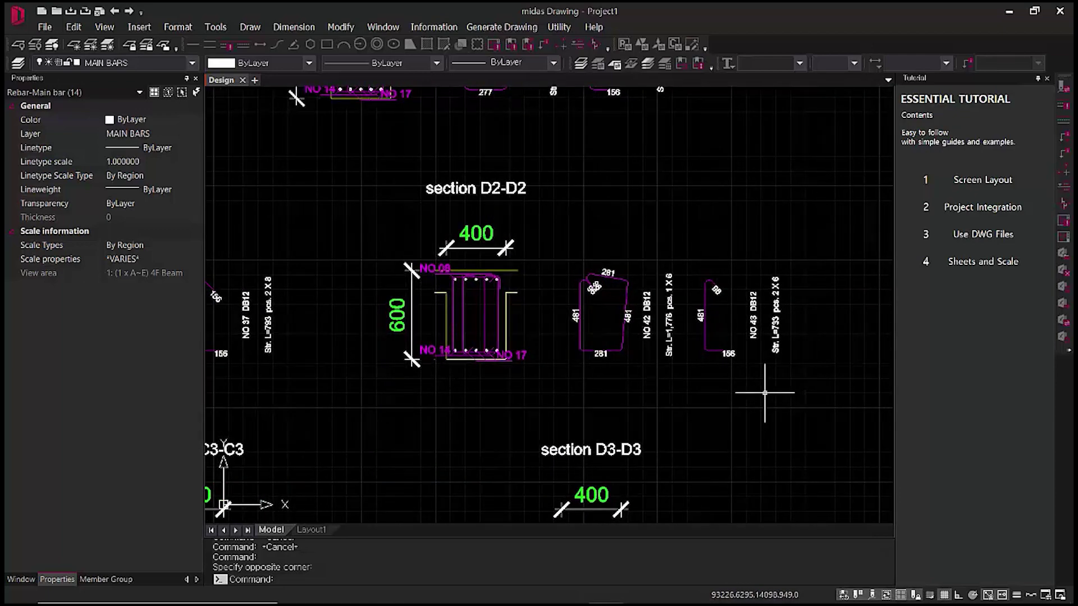
{"action": "scroll", "coordinate": [615, 399], "scroll_direction": "down", "scroll_amount": 2}
{"action": "middle_click_drag", "start_coordinate": [652, 452], "coordinate": [641, 387]}
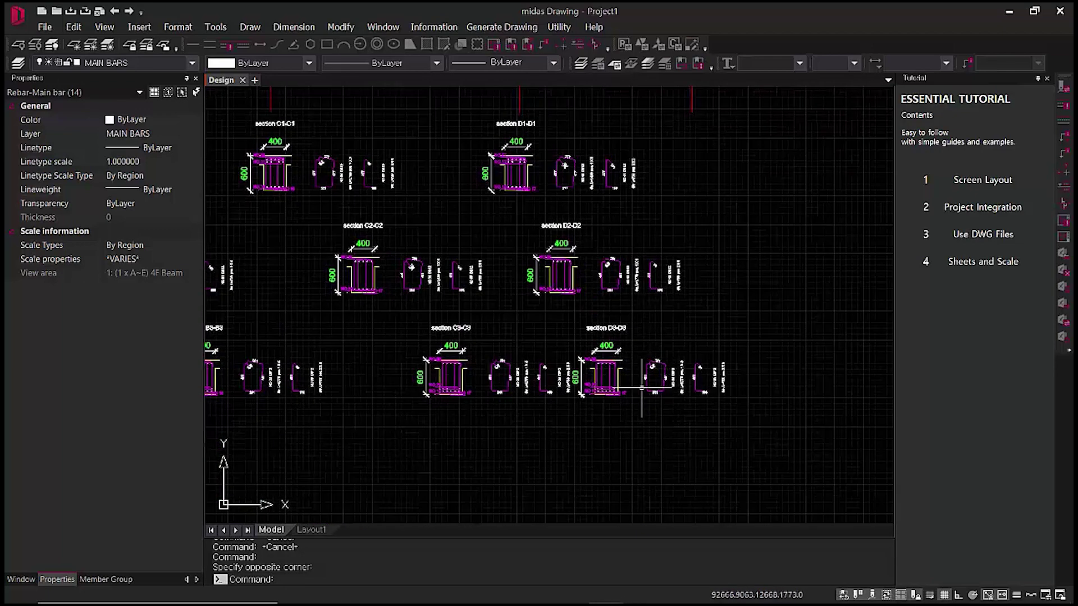
- Examine the key plan beside the elevation for the hatched location of the beam on axis 1
{"action": "scroll", "coordinate": [628, 423], "scroll_direction": "down", "scroll_amount": 5}
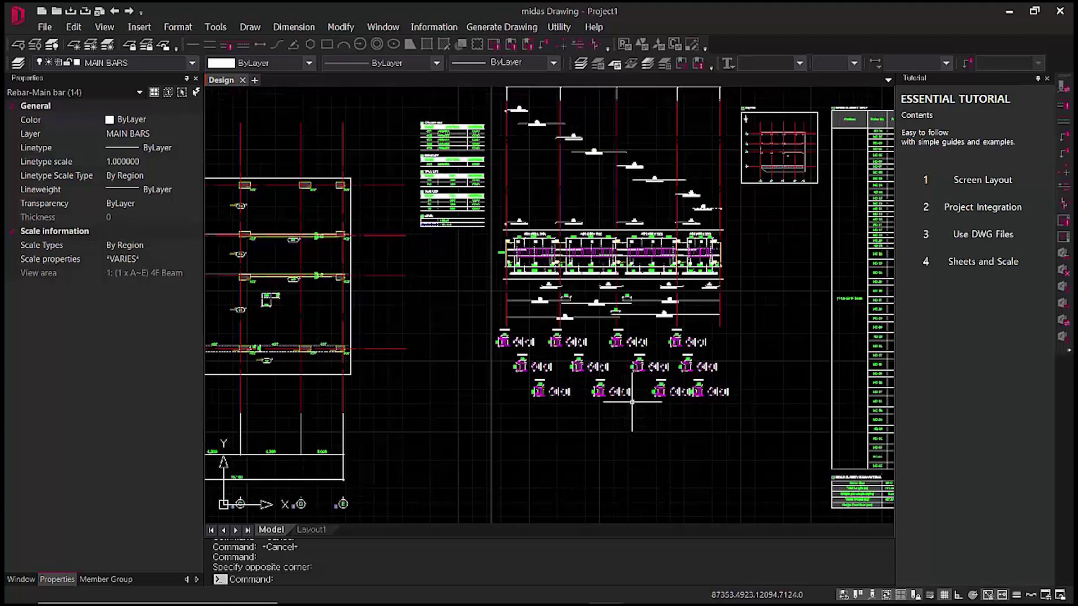
{"action": "scroll", "coordinate": [681, 360], "scroll_direction": "up", "scroll_amount": 2}
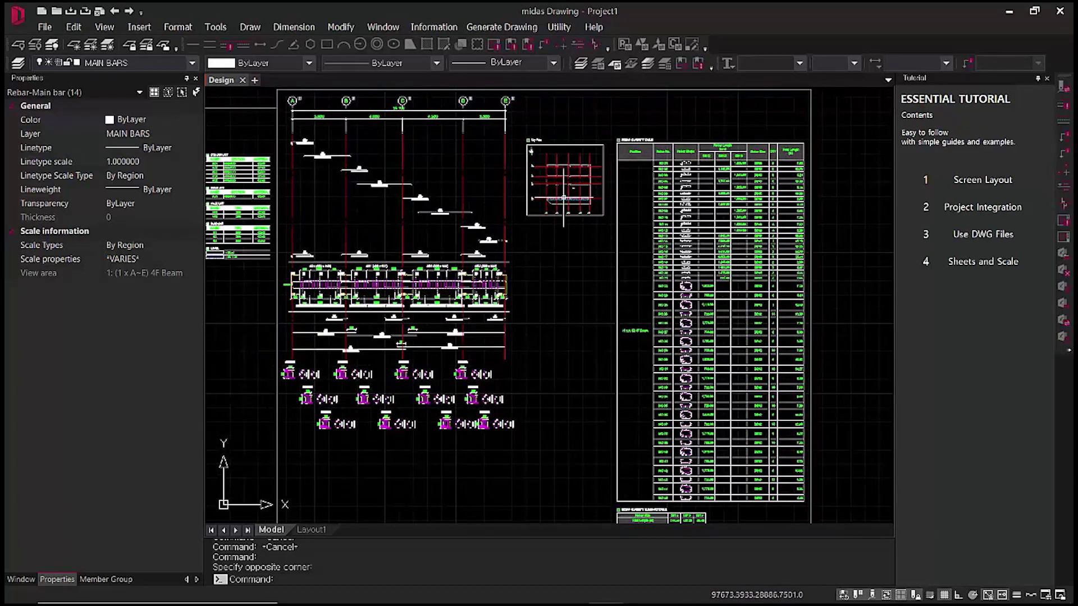
{"action": "scroll", "coordinate": [578, 200], "scroll_direction": "up", "scroll_amount": 5}
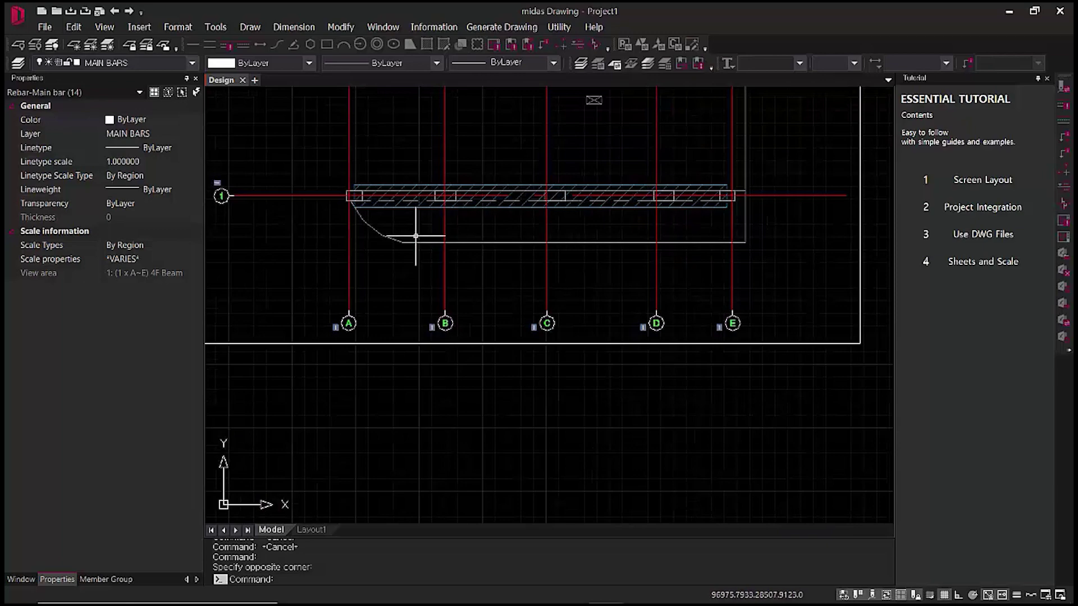
{"action": "scroll", "coordinate": [470, 242], "scroll_direction": "down", "scroll_amount": 4}
- Review the rebar quantity table from its header through the last bar row, including rebar shapes, lengths and sizes
{"action": "scroll", "coordinate": [645, 248], "scroll_direction": "up", "scroll_amount": 3}
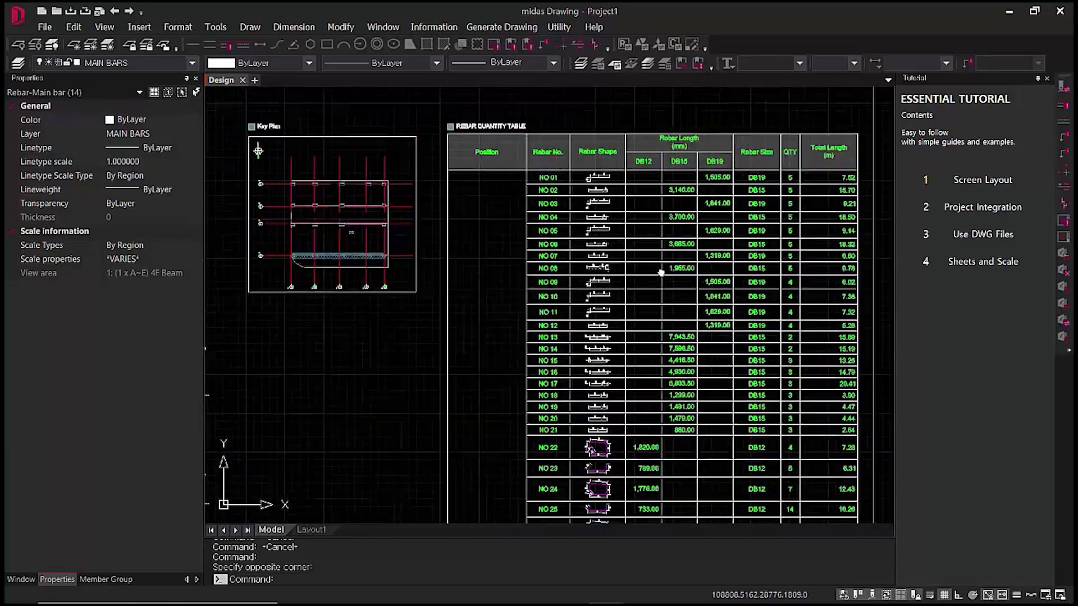
{"action": "scroll", "coordinate": [399, 167], "scroll_direction": "up", "scroll_amount": 4}
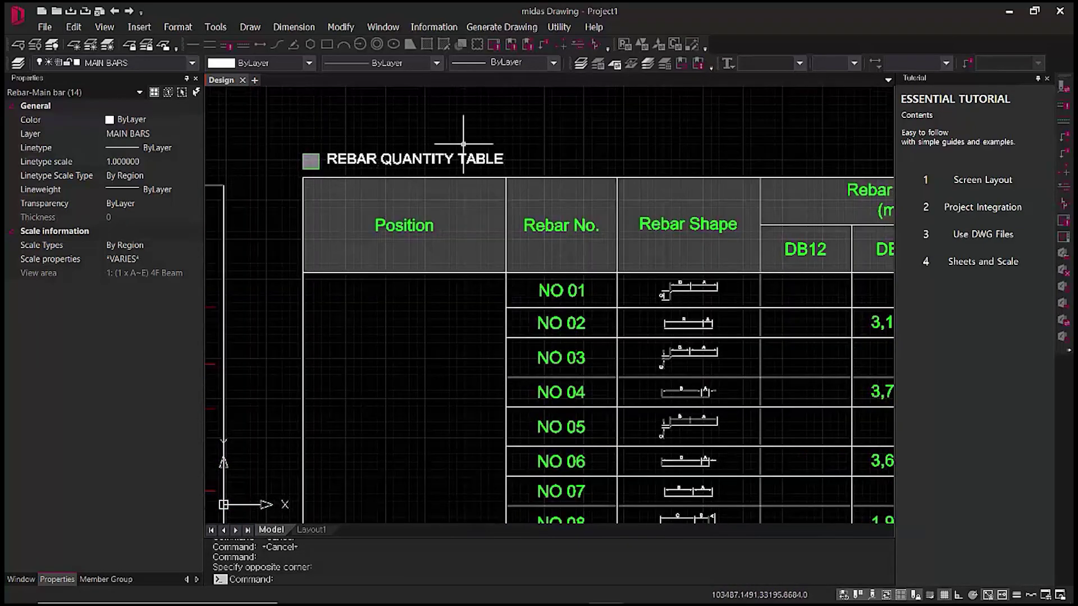
{"action": "scroll", "coordinate": [505, 179], "scroll_direction": "down", "scroll_amount": 5}
{"action": "scroll", "coordinate": [561, 219], "scroll_direction": "up", "scroll_amount": 2}
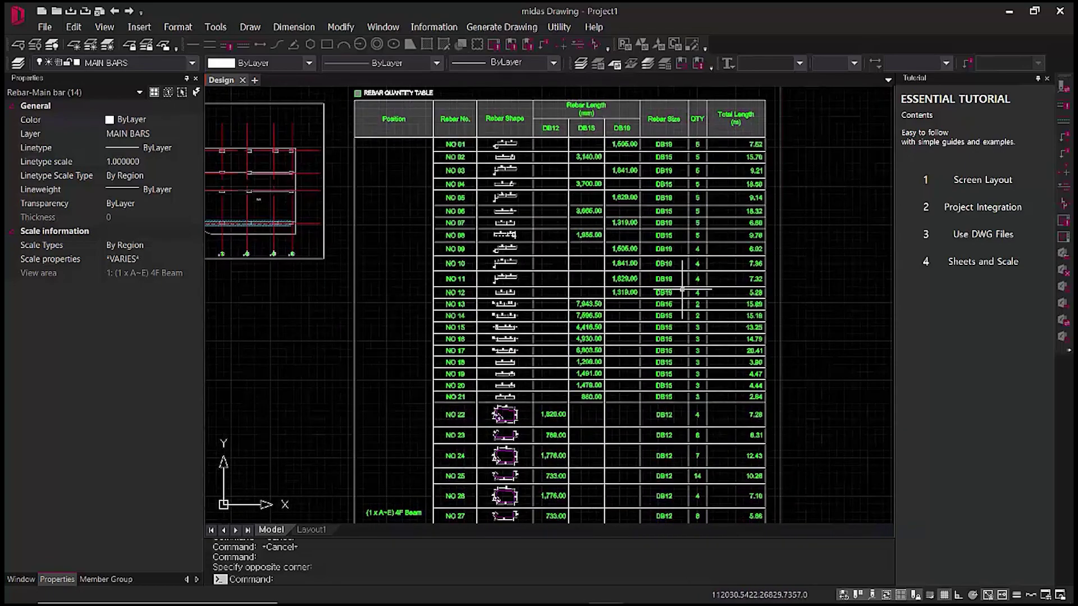
{"action": "middle_click_drag", "start_coordinate": [801, 447], "coordinate": [801, 308]}
{"action": "mouse_move", "coordinate": [672, 479]}
{"action": "middle_mouse_down"}
{"action": "mouse_move", "coordinate": [685, 451]}
{"action": "mouse_move", "coordinate": [679, 372]}
{"action": "middle_mouse_up"}
{"action": "middle_click_drag", "start_coordinate": [711, 455], "coordinate": [688, 343]}
{"action": "middle_click_drag", "start_coordinate": [675, 451], "coordinate": [675, 325]}
{"action": "scroll", "coordinate": [481, 365], "scroll_direction": "up", "scroll_amount": 5}
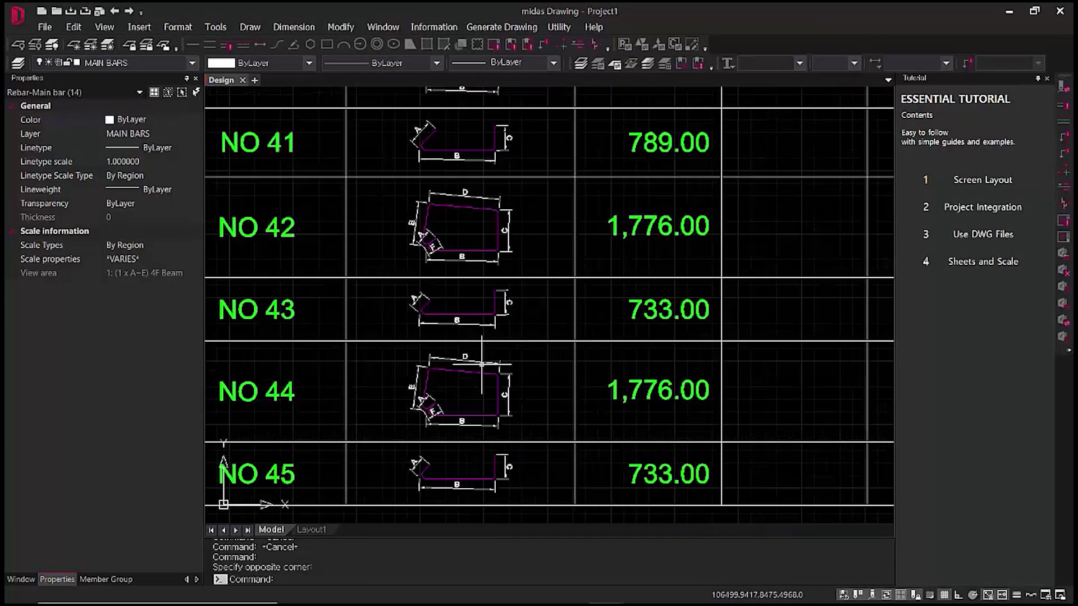
- Examine the rebar quantity summary table and the drawing title of the 4F beam sheet
{"action": "scroll", "coordinate": [482, 364], "scroll_direction": "down", "scroll_amount": 7}
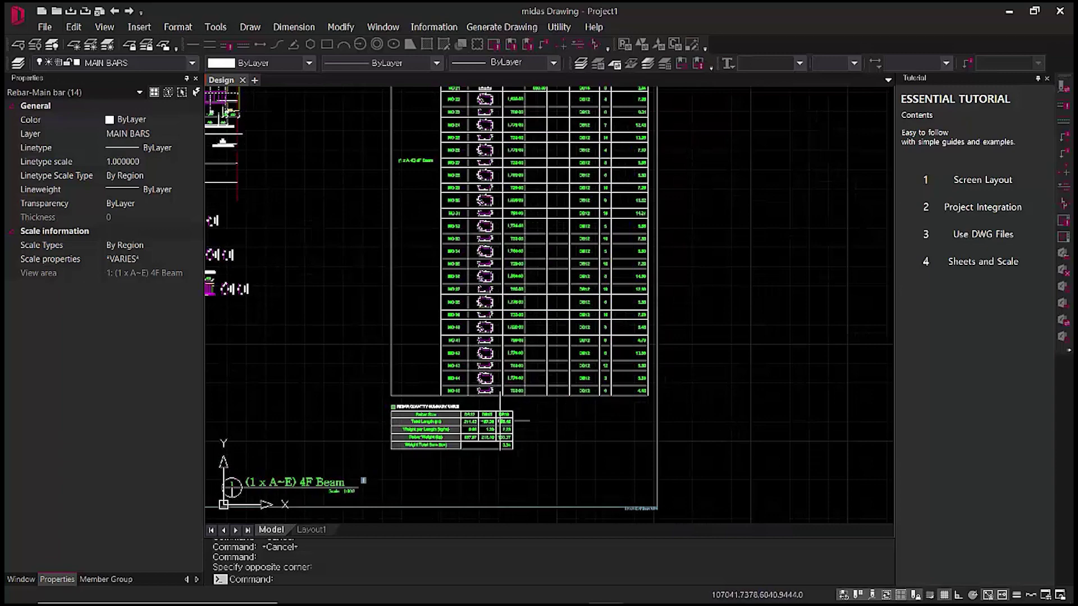
{"action": "scroll", "coordinate": [486, 436], "scroll_direction": "up", "scroll_amount": 5}
{"action": "scroll", "coordinate": [494, 444], "scroll_direction": "up", "scroll_amount": 2}
{"action": "middle_click_drag", "start_coordinate": [494, 443], "coordinate": [660, 306]}
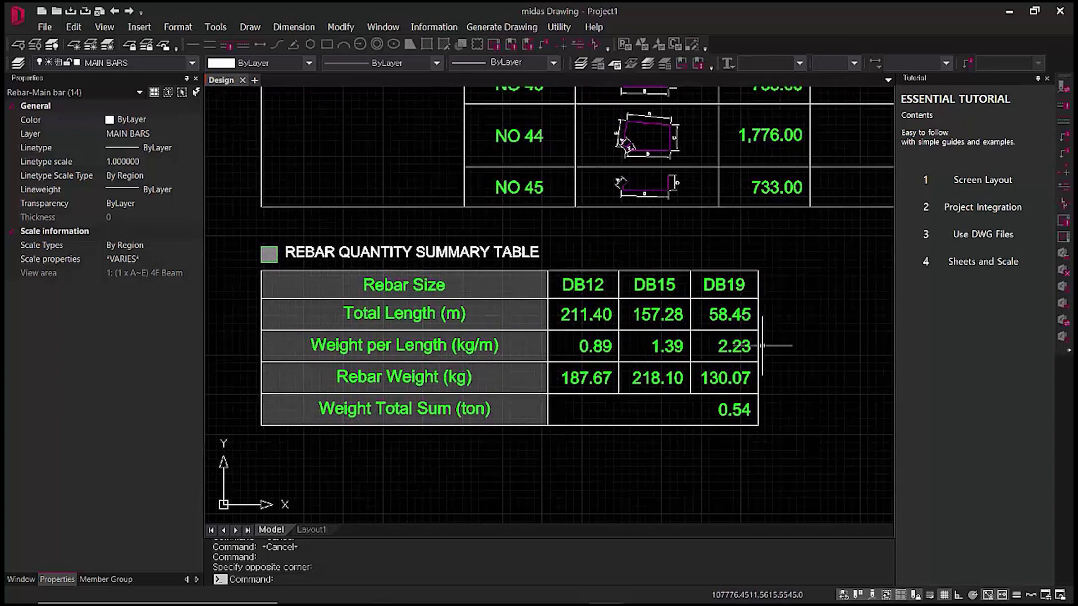
{"action": "scroll", "coordinate": [761, 340], "scroll_direction": "down", "scroll_amount": 4}
{"action": "scroll", "coordinate": [781, 351], "scroll_direction": "down", "scroll_amount": 2}
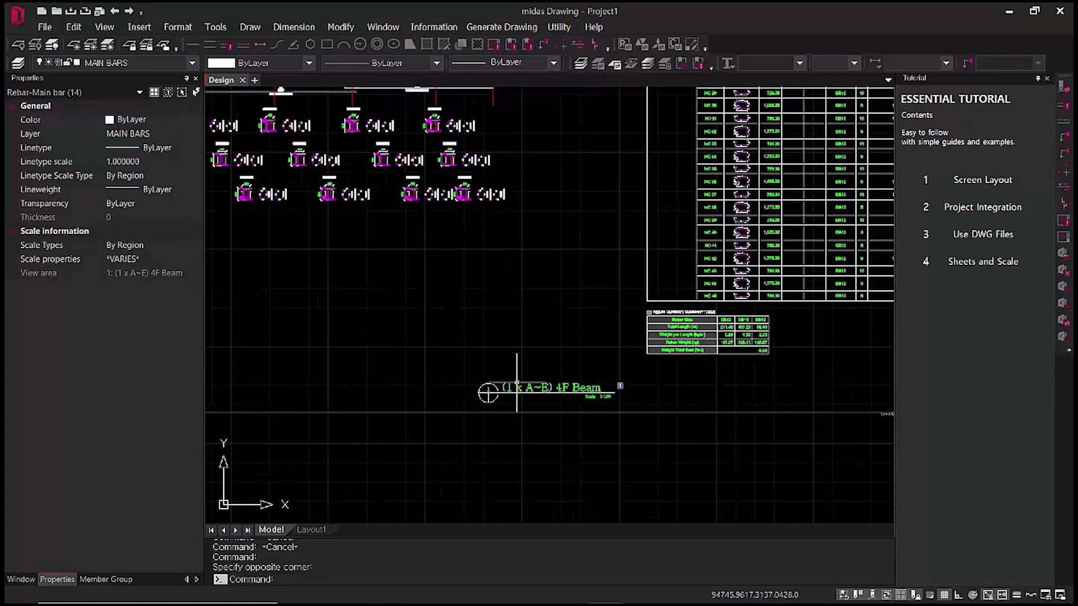
{"action": "scroll", "coordinate": [521, 388], "scroll_direction": "up", "scroll_amount": 3}
{"action": "scroll", "coordinate": [522, 388], "scroll_direction": "down", "scroll_amount": 5}
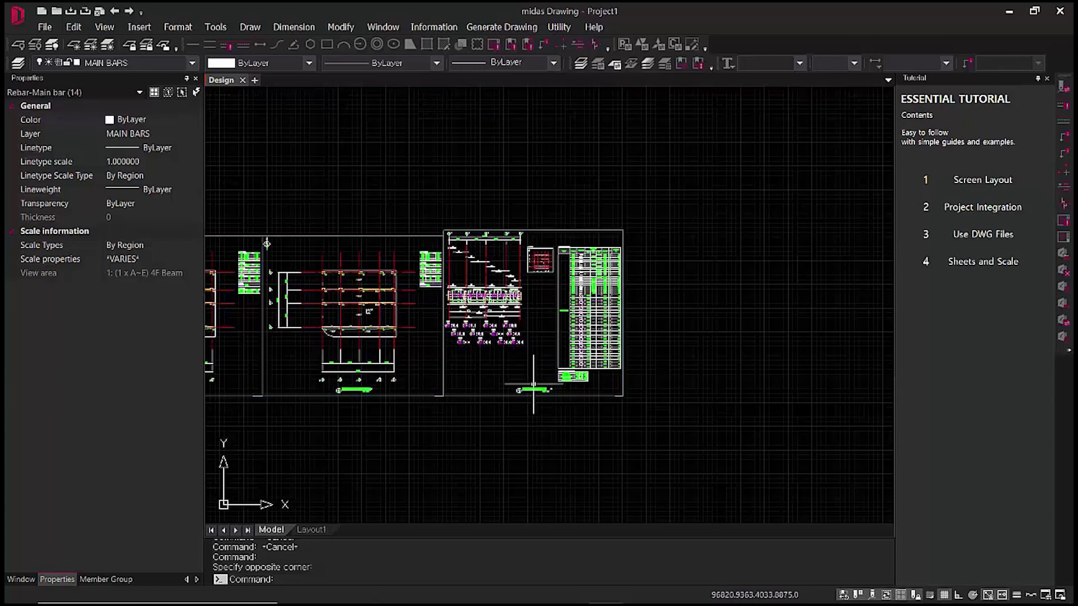
- Generate the reinforcement drawing of the (4-B) 1F-4F Column and insert it at the lower-right corner of the 4F beam sheet
{"action": "middle_click_drag", "start_coordinate": [678, 368], "coordinate": [704, 373]}
{"action": "left_click", "coordinate": [660, 161]}
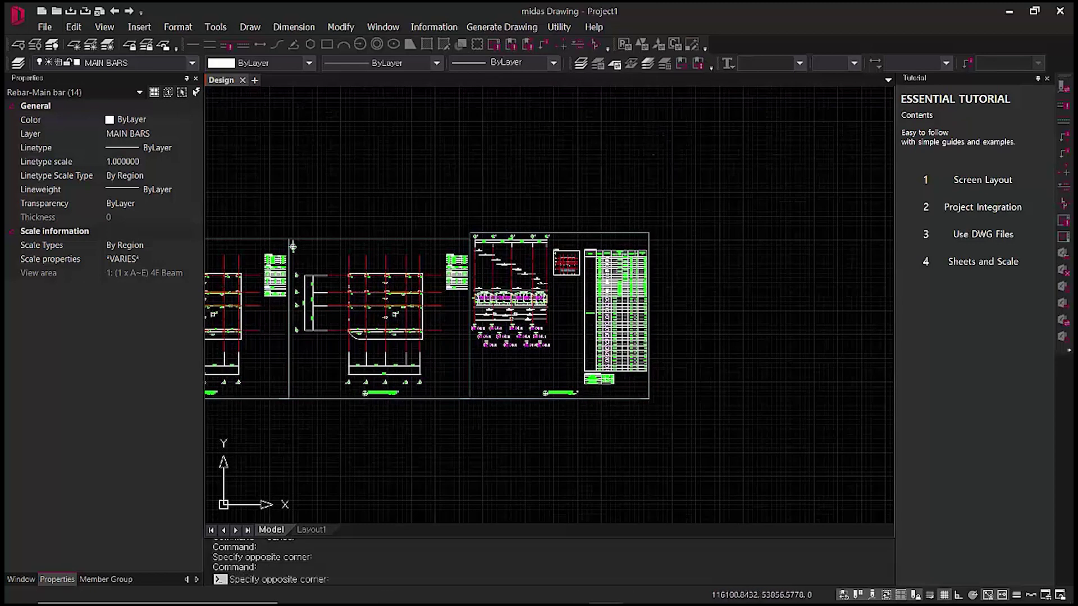
{"action": "left_click", "coordinate": [653, 153]}
{"action": "key", "text": "space"}
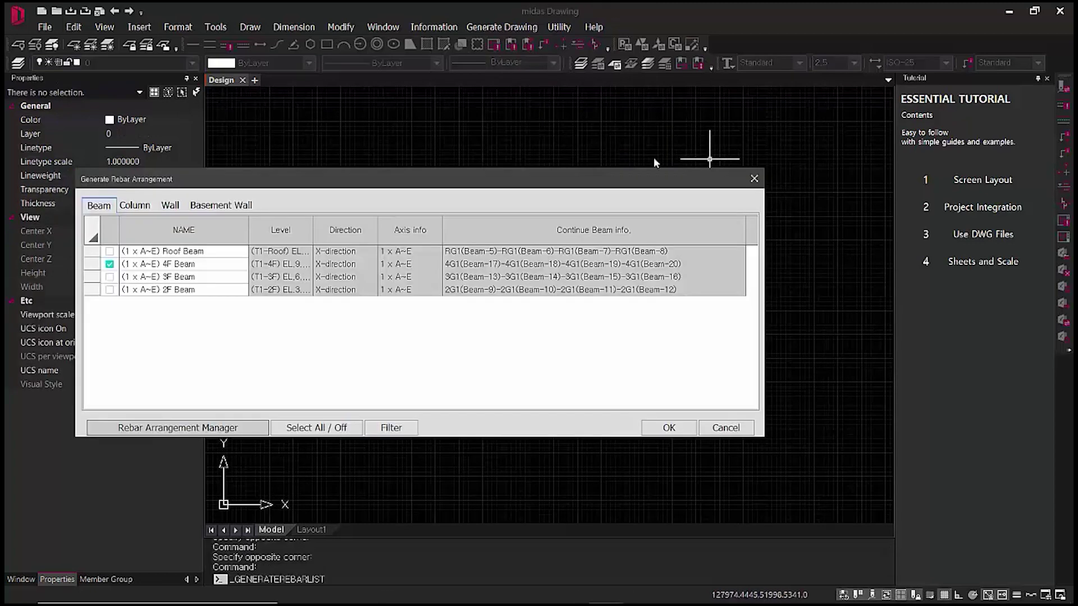
{"action": "left_click", "coordinate": [135, 205]}
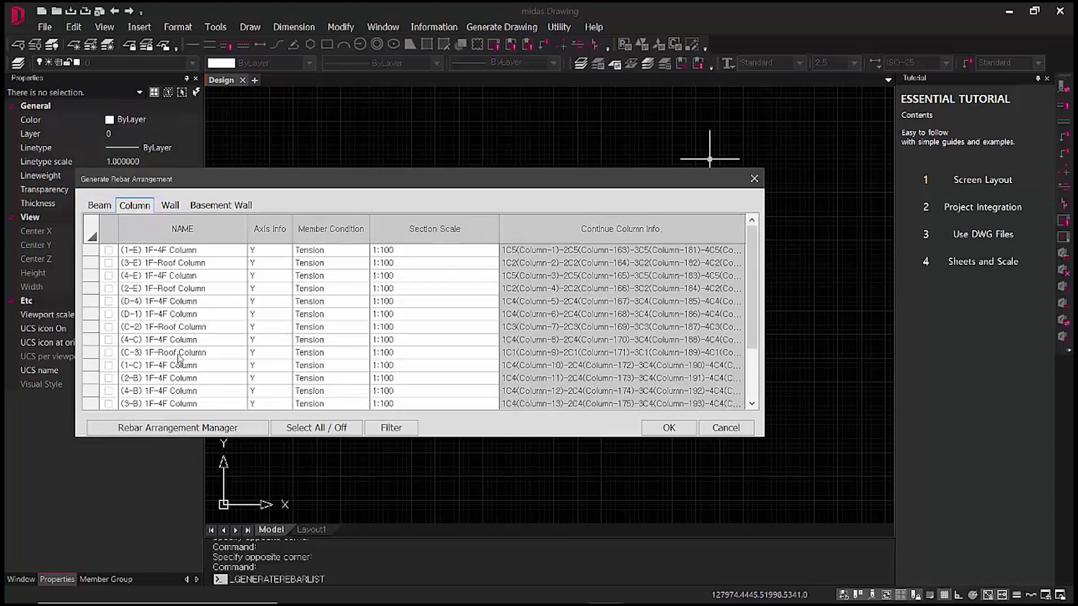
{"action": "scroll", "coordinate": [179, 349], "scroll_direction": "down", "scroll_amount": 2}
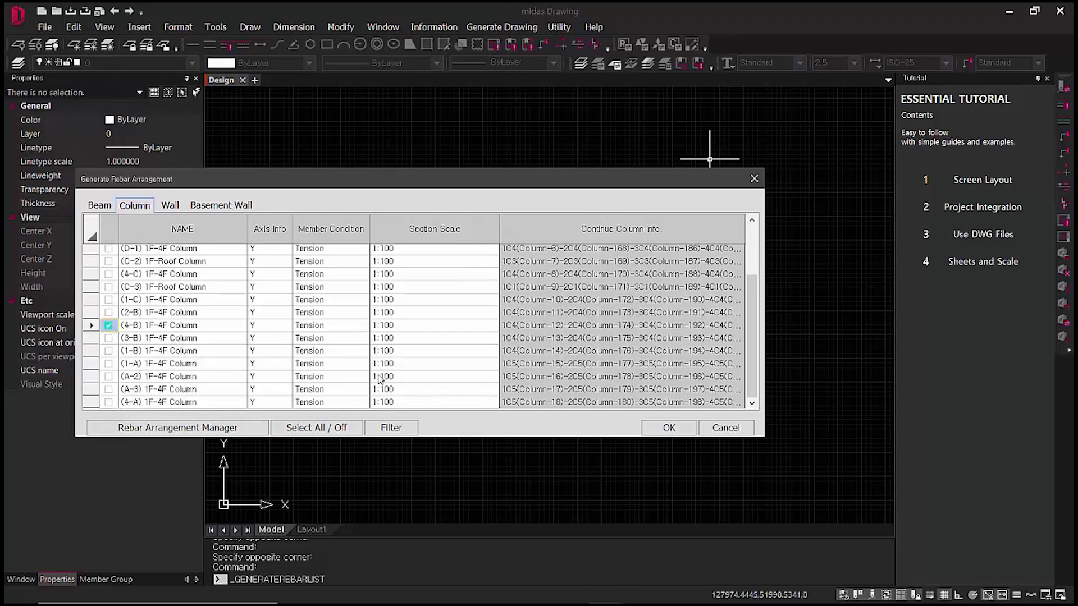
{"action": "left_click", "coordinate": [666, 432]}
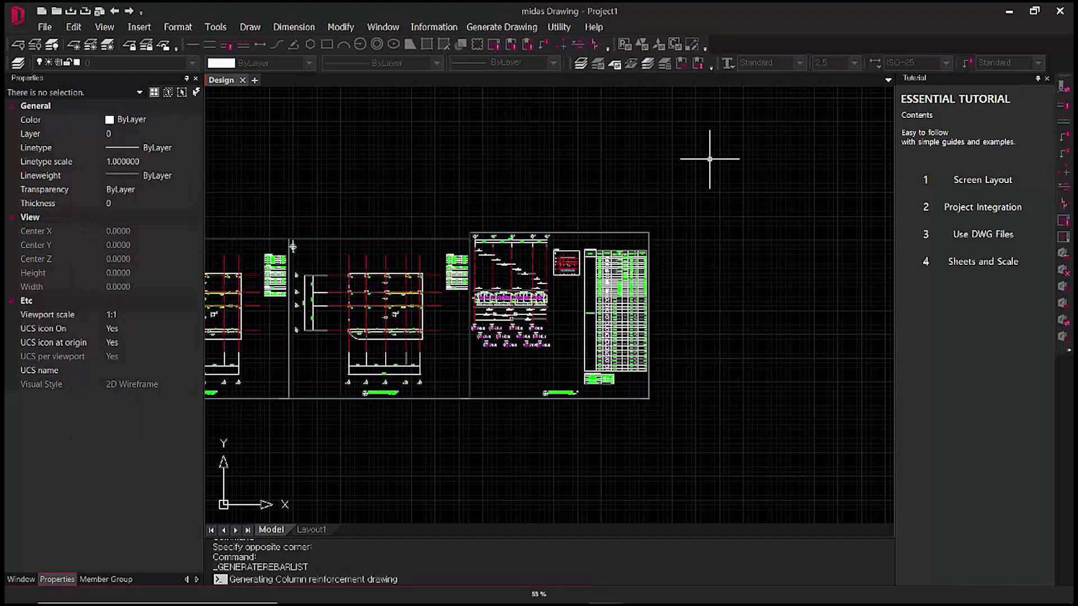
{"action": "left_click", "coordinate": [649, 398]}
- Examine the main bars and hoop labels around section A4-A4 in the top storey of the column elevation
{"action": "scroll", "coordinate": [724, 365], "scroll_direction": "up", "scroll_amount": 5}
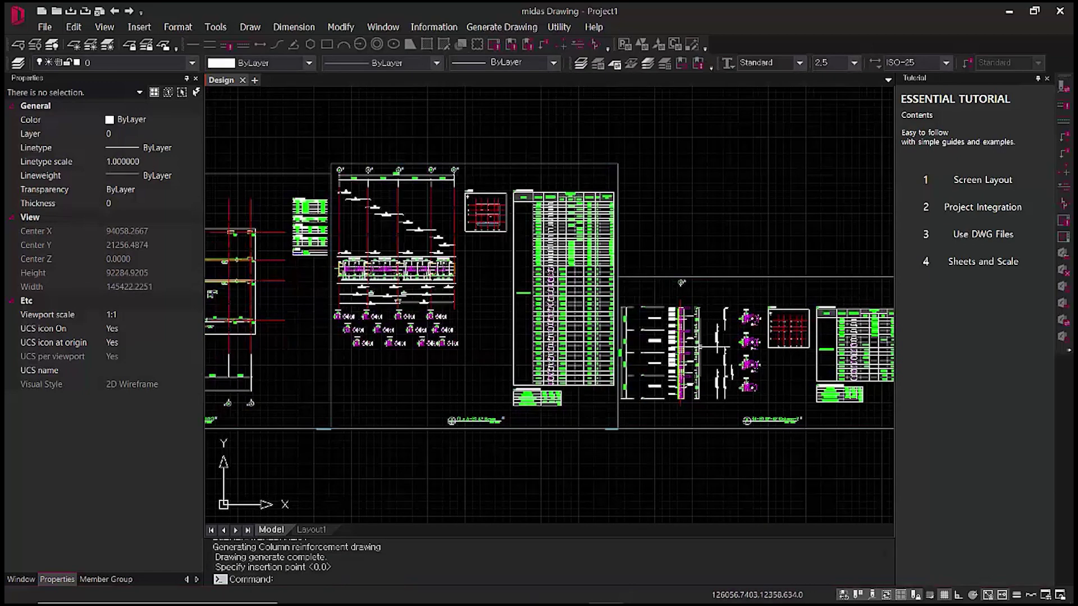
{"action": "scroll", "coordinate": [662, 241], "scroll_direction": "up", "scroll_amount": 6}
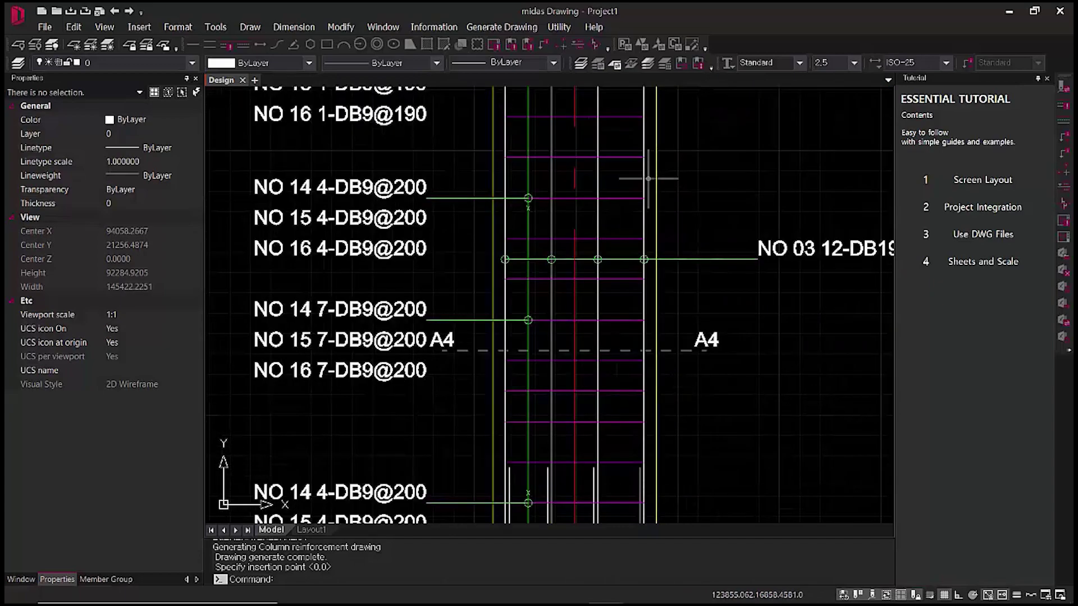
{"action": "middle_click_drag", "start_coordinate": [660, 210], "coordinate": [694, 333]}
{"action": "middle_click_drag", "start_coordinate": [748, 429], "coordinate": [710, 381]}
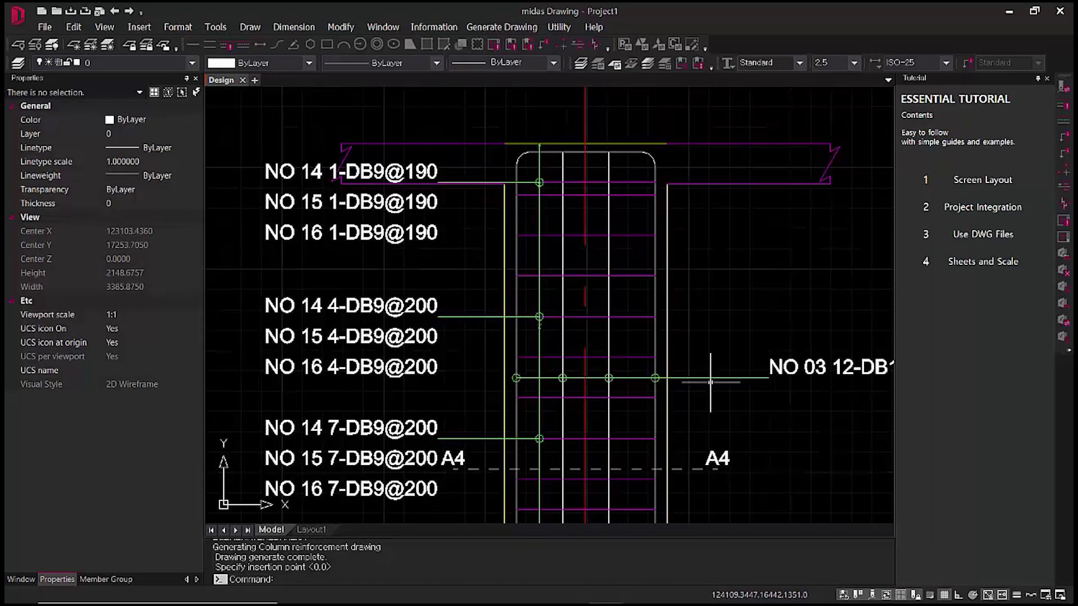
{"action": "scroll", "coordinate": [575, 391], "scroll_direction": "down", "scroll_amount": 1}
{"action": "middle_click_drag", "start_coordinate": [702, 448], "coordinate": [687, 404]}
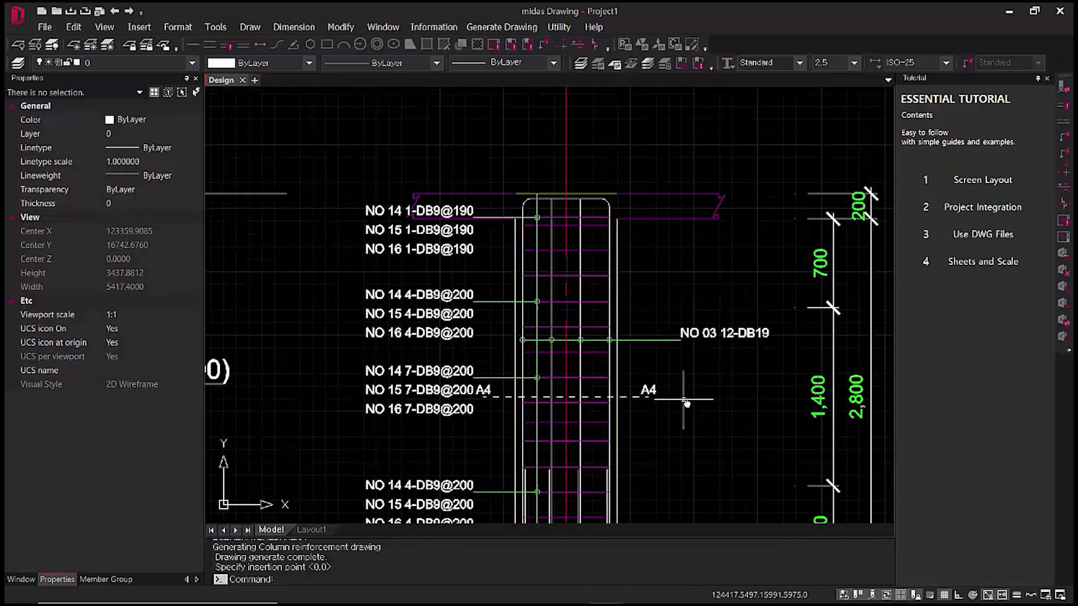
{"action": "middle_click_drag", "start_coordinate": [704, 492], "coordinate": [690, 444]}
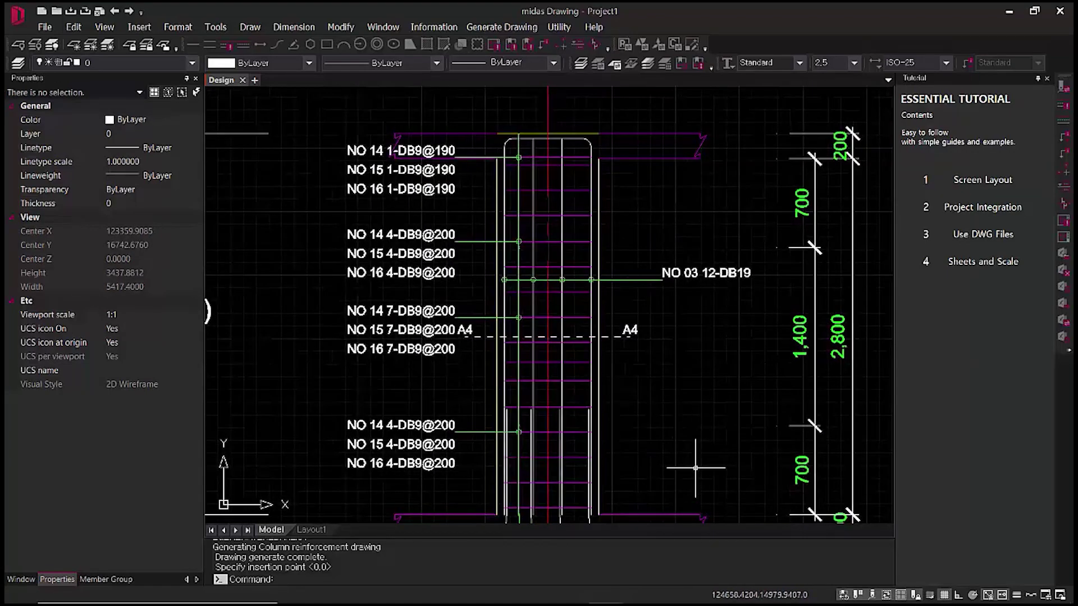
{"action": "middle_click_drag", "start_coordinate": [701, 495], "coordinate": [705, 399]}
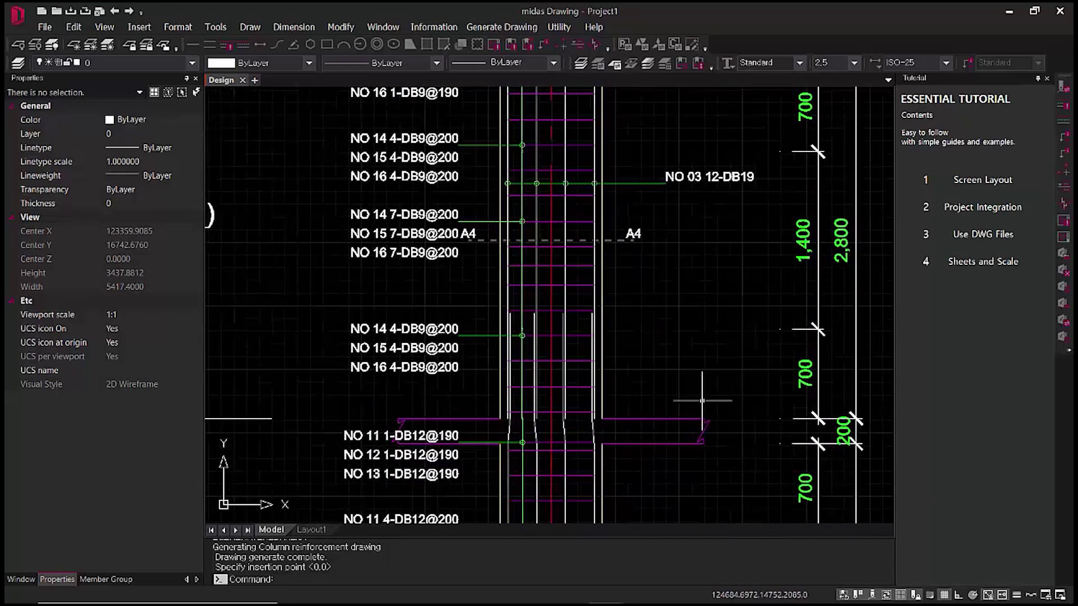
- Examine the column elevation down through section A2-A2 and the bar splice at the slab between 1C4 and 2C4
{"action": "middle_click_drag", "start_coordinate": [696, 500], "coordinate": [679, 369]}
{"action": "mouse_move", "coordinate": [685, 457]}
{"action": "middle_mouse_down"}
{"action": "mouse_move", "coordinate": [679, 413]}
{"action": "mouse_move", "coordinate": [691, 421]}
{"action": "mouse_move", "coordinate": [699, 399]}
{"action": "mouse_move", "coordinate": [698, 440]}
{"action": "mouse_move", "coordinate": [710, 397]}
{"action": "middle_mouse_up"}
{"action": "mouse_move", "coordinate": [705, 443]}
{"action": "middle_mouse_down"}
{"action": "mouse_move", "coordinate": [689, 397]}
{"action": "mouse_move", "coordinate": [686, 426]}
{"action": "mouse_move", "coordinate": [682, 401]}
{"action": "middle_mouse_up"}
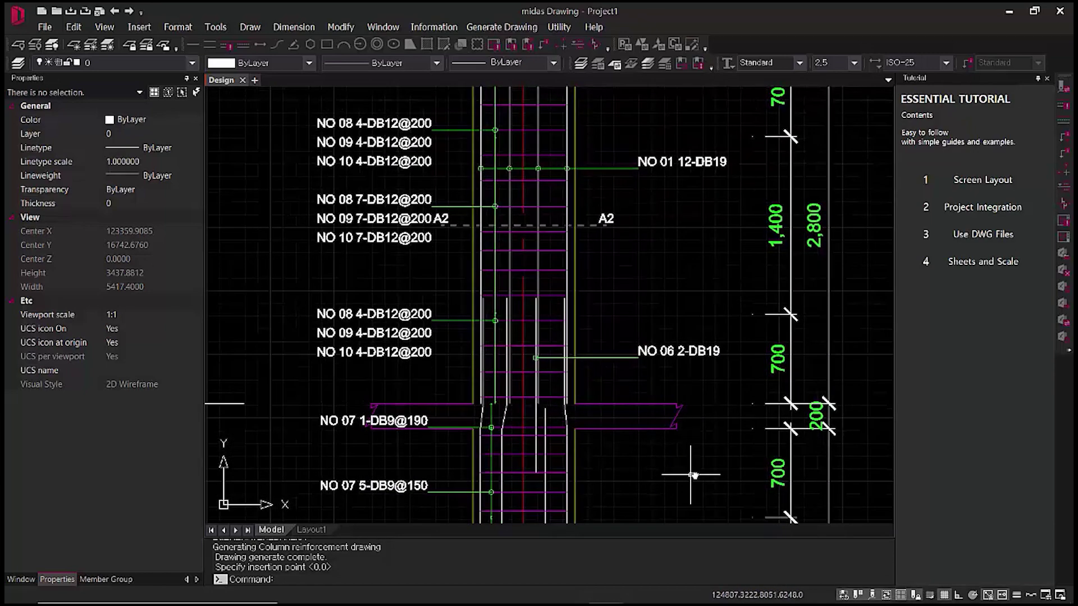
{"action": "middle_click_drag", "start_coordinate": [693, 476], "coordinate": [682, 376]}
{"action": "scroll", "coordinate": [525, 353], "scroll_direction": "up", "scroll_amount": 3}
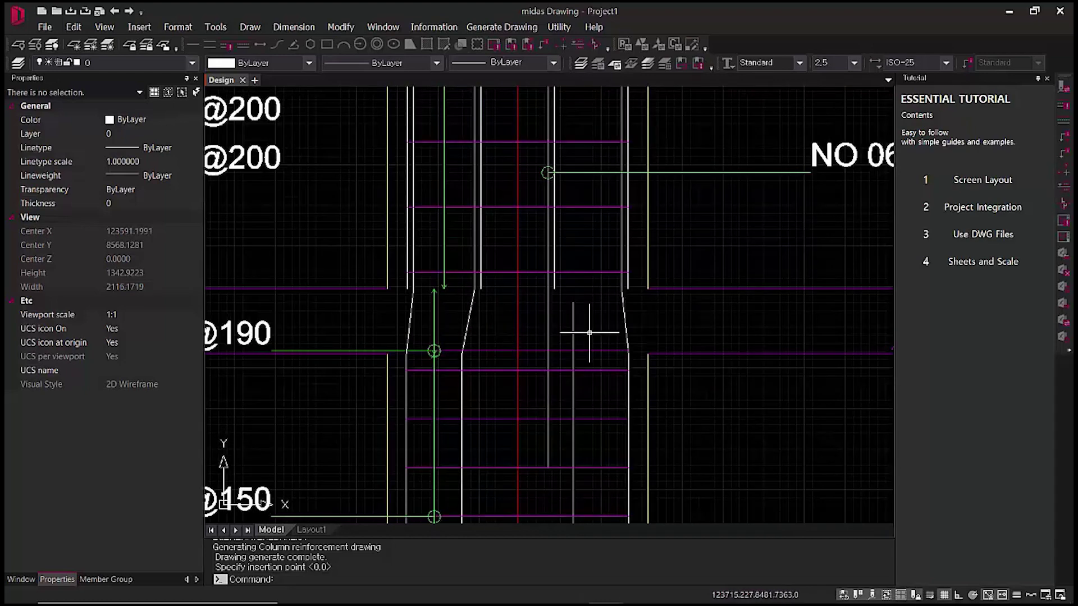
{"action": "scroll", "coordinate": [589, 333], "scroll_direction": "down", "scroll_amount": 2}
{"action": "middle_click_drag", "start_coordinate": [592, 378], "coordinate": [585, 353]}
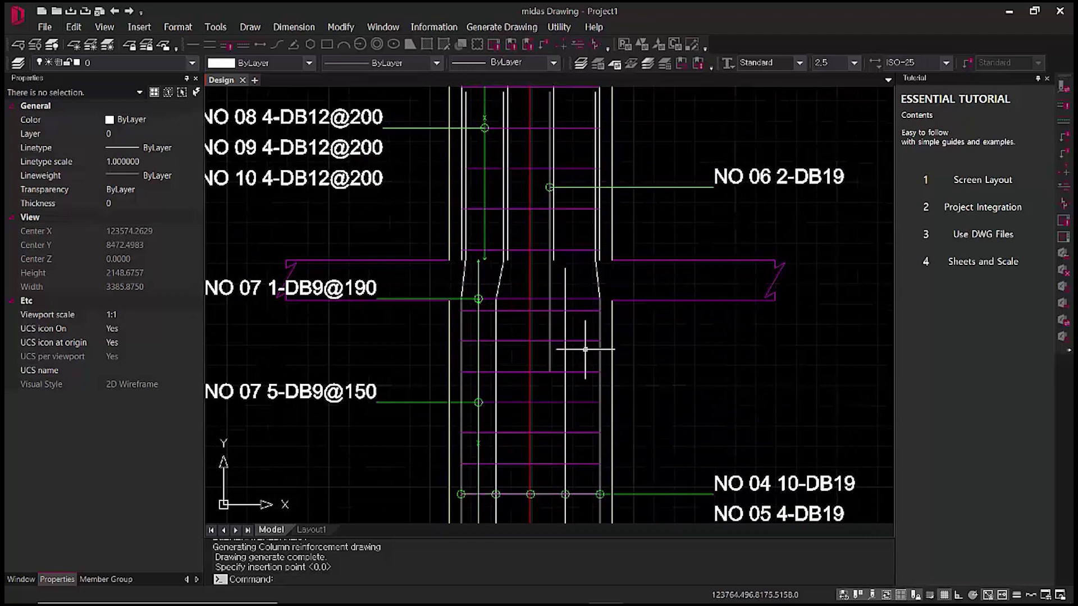
- Examine the bottom storey of the column elevation around section A1-A1 down to the column base
{"action": "scroll", "coordinate": [585, 349], "scroll_direction": "down", "scroll_amount": 2}
{"action": "mouse_move", "coordinate": [600, 474]}
{"action": "middle_mouse_down"}
{"action": "mouse_move", "coordinate": [604, 460]}
{"action": "mouse_move", "coordinate": [546, 378]}
{"action": "mouse_move", "coordinate": [551, 361]}
{"action": "middle_mouse_up"}
{"action": "middle_click_drag", "start_coordinate": [525, 439], "coordinate": [578, 354]}
{"action": "scroll", "coordinate": [637, 361], "scroll_direction": "down", "scroll_amount": 3}
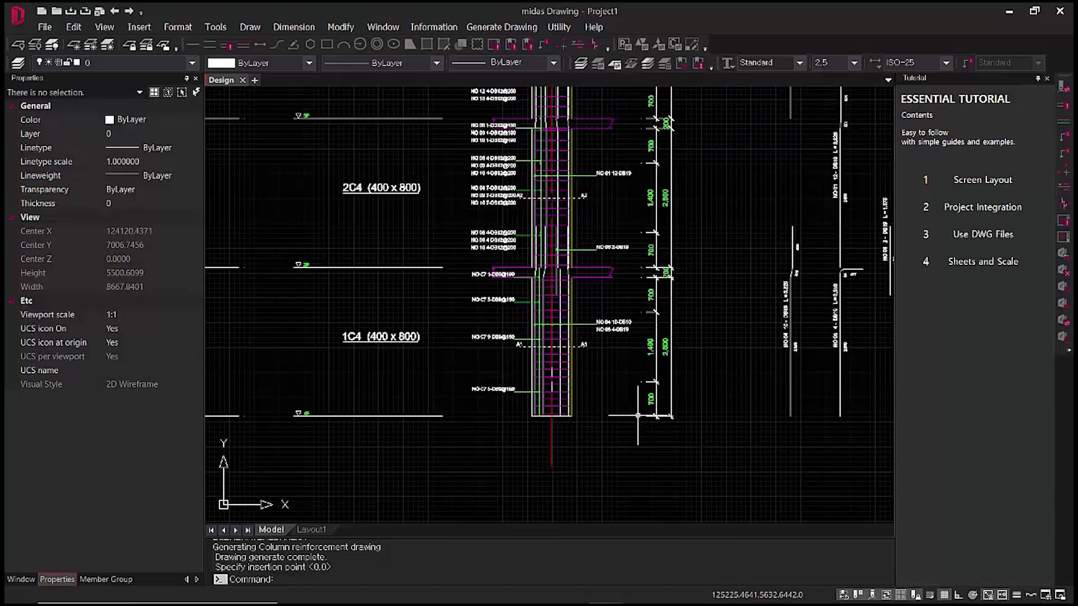
- Select the detailed NO 04 main bar to highlight its positions in the column elevation, and clear the selection
{"action": "middle_click_drag", "start_coordinate": [693, 380], "coordinate": [532, 439]}
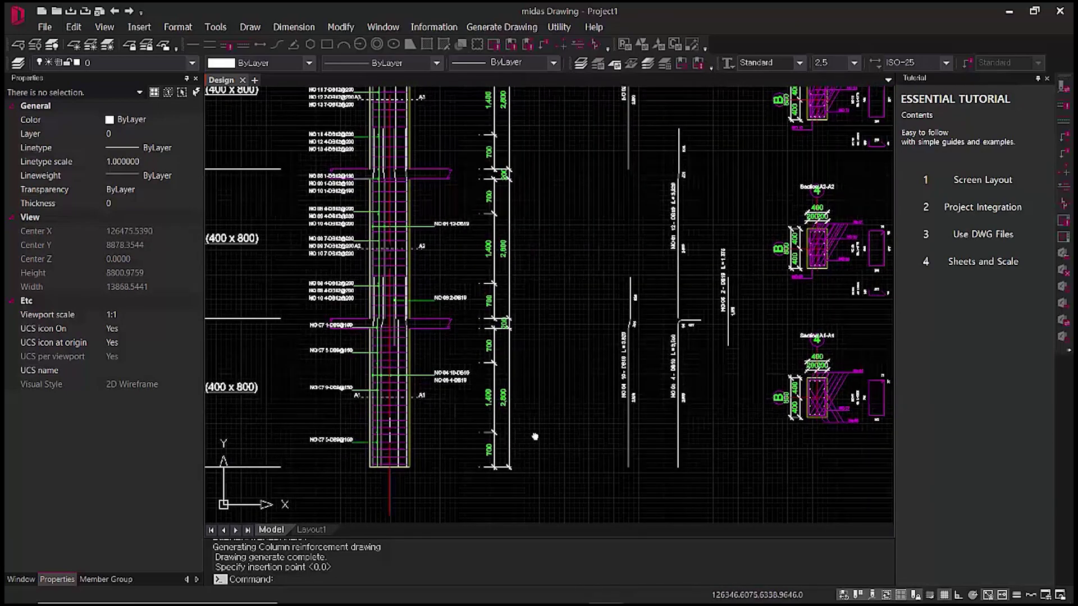
{"action": "middle_click_drag", "start_coordinate": [644, 388], "coordinate": [597, 398]}
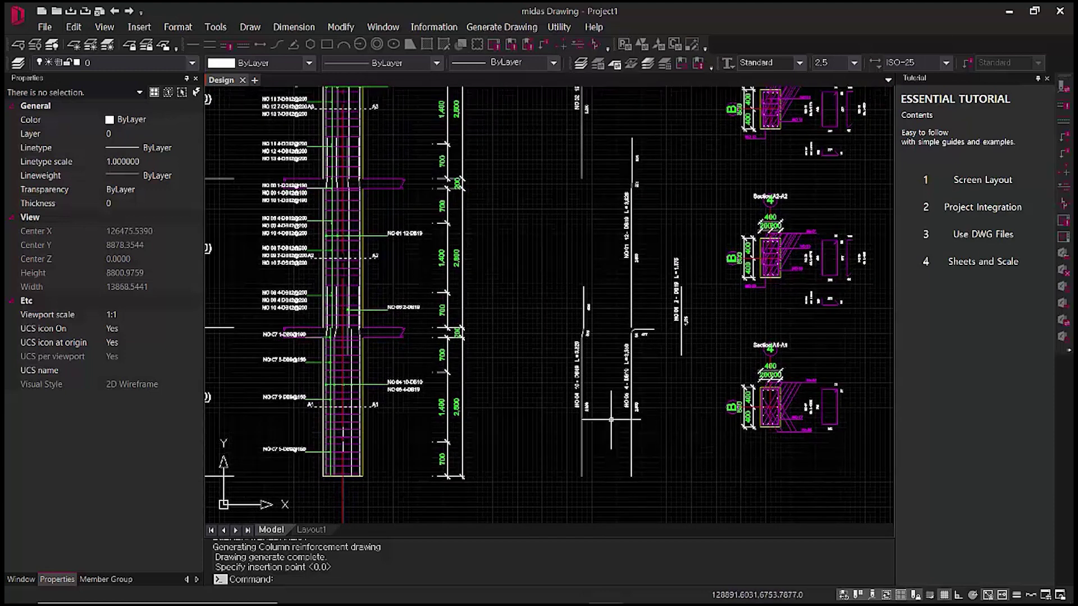
{"action": "left_click_drag", "start_coordinate": [594, 444], "coordinate": [571, 449]}
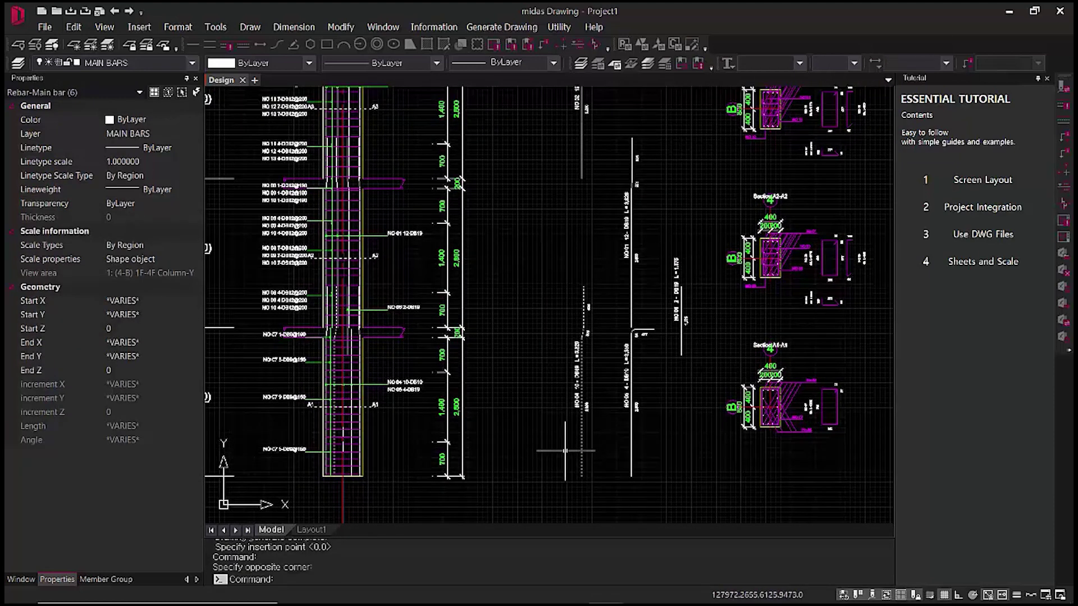
{"action": "key", "text": "Escape"}
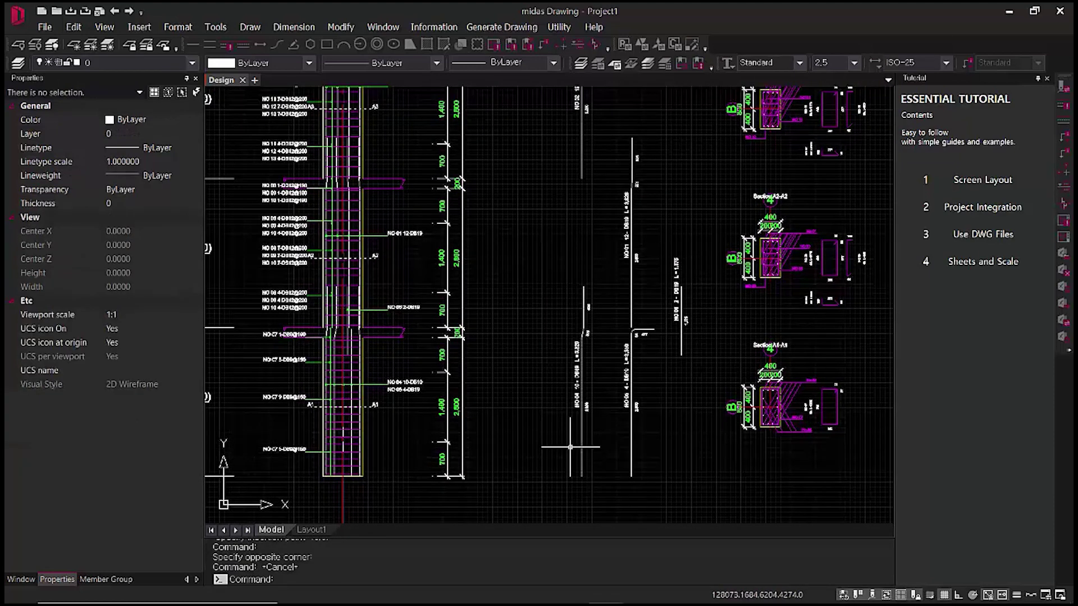
- Select the detailed NO 05 main bar, check its highlighted position in the column elevation, and clear the selection
{"action": "middle_click_drag", "start_coordinate": [662, 429], "coordinate": [562, 434]}
{"action": "left_click_drag", "start_coordinate": [564, 441], "coordinate": [518, 449]}
{"action": "scroll", "coordinate": [428, 356], "scroll_direction": "up", "scroll_amount": 6}
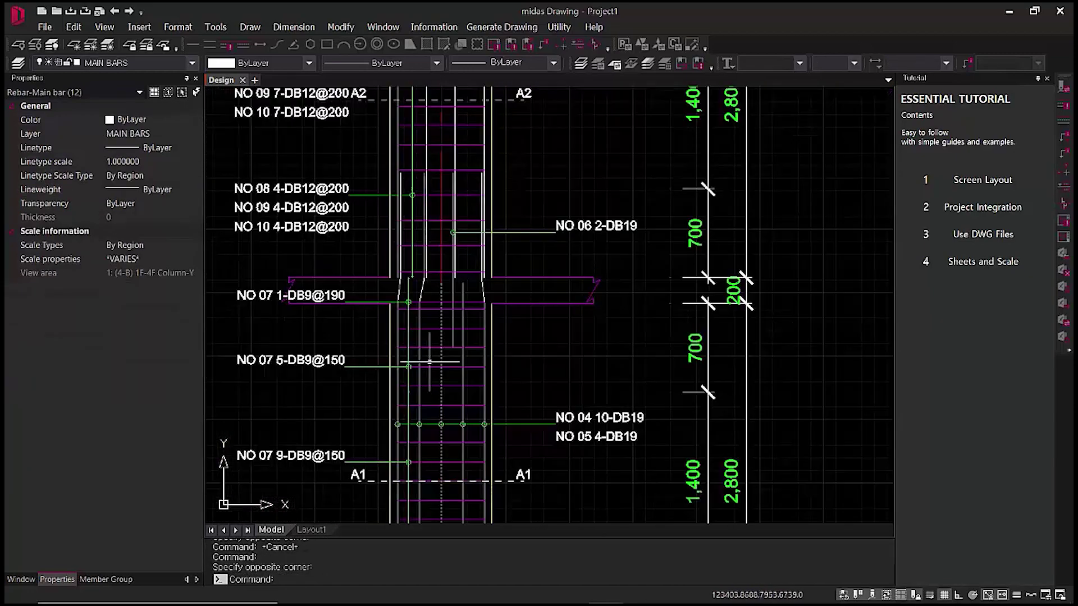
{"action": "scroll", "coordinate": [431, 360], "scroll_direction": "down", "scroll_amount": 2}
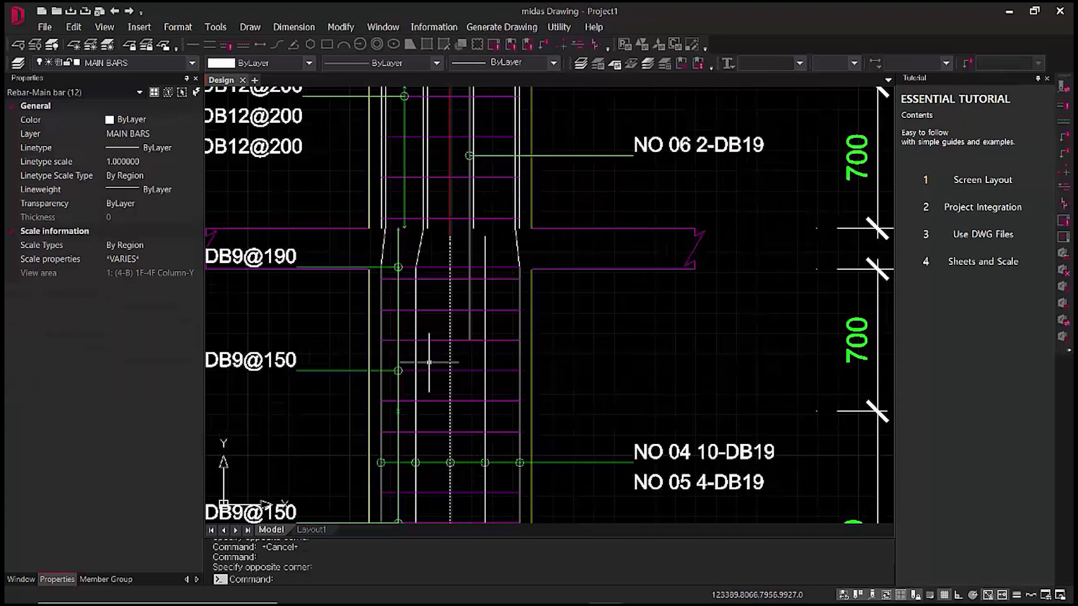
{"action": "scroll", "coordinate": [561, 366], "scroll_direction": "down", "scroll_amount": 4}
{"action": "middle_click_drag", "start_coordinate": [763, 407], "coordinate": [694, 396]}
{"action": "key", "text": "Escape"}
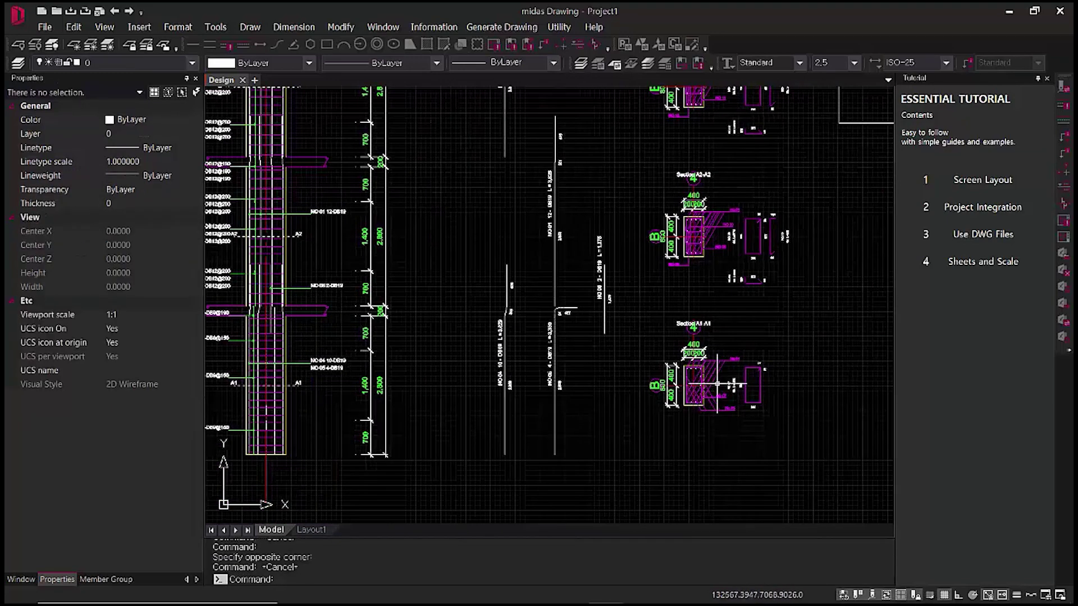
- Examine the main bars and hoop shape of column section A1-A1
{"action": "scroll", "coordinate": [694, 395], "scroll_direction": "up", "scroll_amount": 4}
{"action": "middle_click_drag", "start_coordinate": [780, 449], "coordinate": [648, 370]}
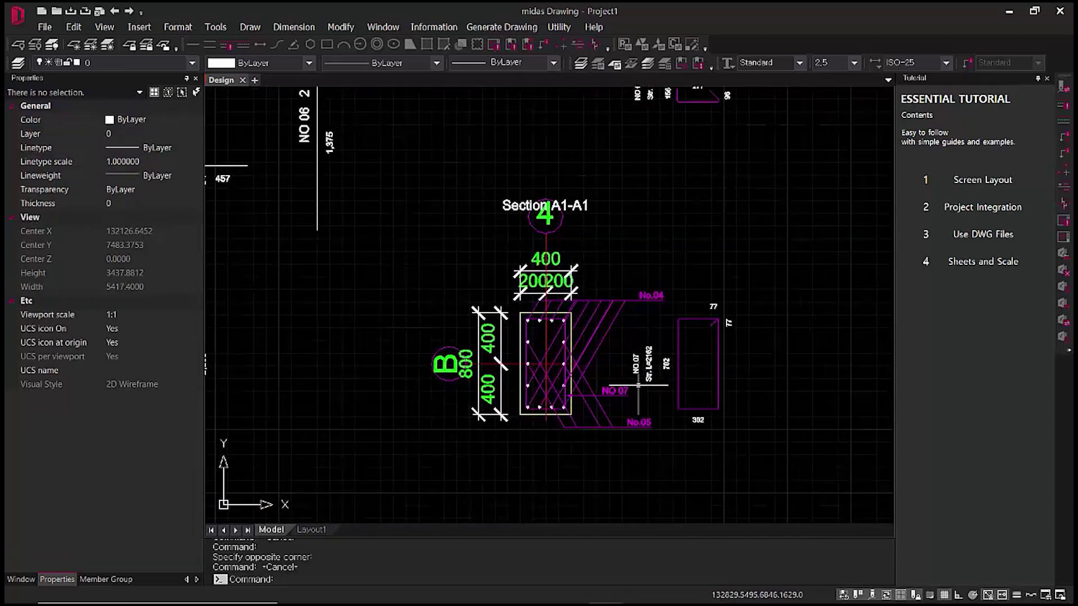
{"action": "scroll", "coordinate": [705, 442], "scroll_direction": "down", "scroll_amount": 2}
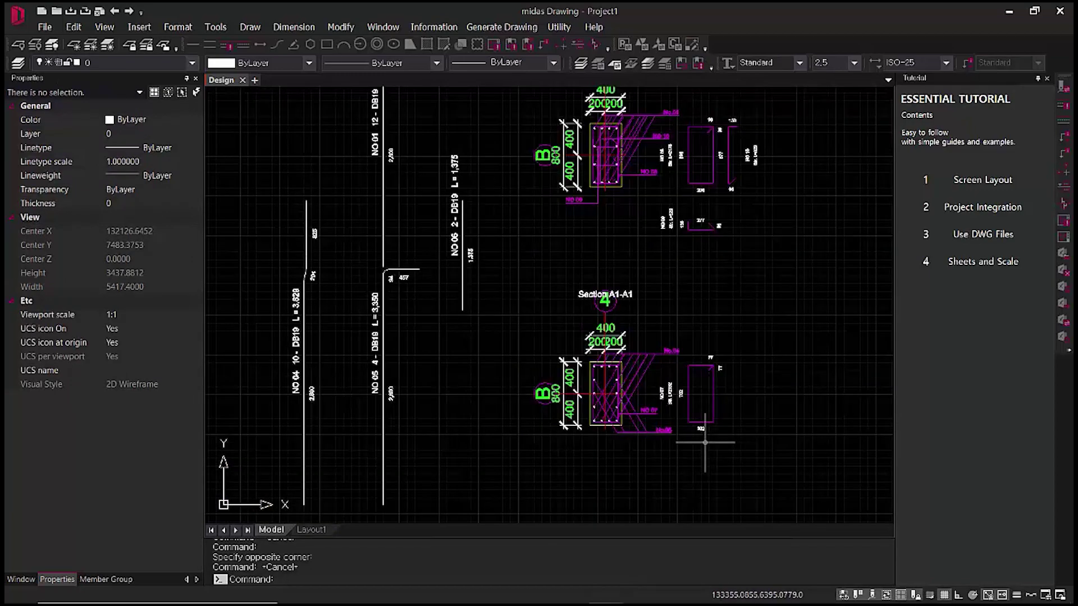
- Examine the key plan of the column sheet for the hatched column location on axis 4
{"action": "mouse_move", "coordinate": [778, 327]}
{"action": "middle_mouse_down"}
{"action": "mouse_move", "coordinate": [743, 425]}
{"action": "mouse_move", "coordinate": [777, 451]}
{"action": "middle_mouse_up"}
{"action": "scroll", "coordinate": [744, 425], "scroll_direction": "down", "scroll_amount": 3}
{"action": "mouse_move", "coordinate": [719, 284]}
{"action": "middle_mouse_down"}
{"action": "mouse_move", "coordinate": [659, 375]}
{"action": "mouse_move", "coordinate": [464, 431]}
{"action": "middle_mouse_up"}
{"action": "scroll", "coordinate": [598, 197], "scroll_direction": "up", "scroll_amount": 5}
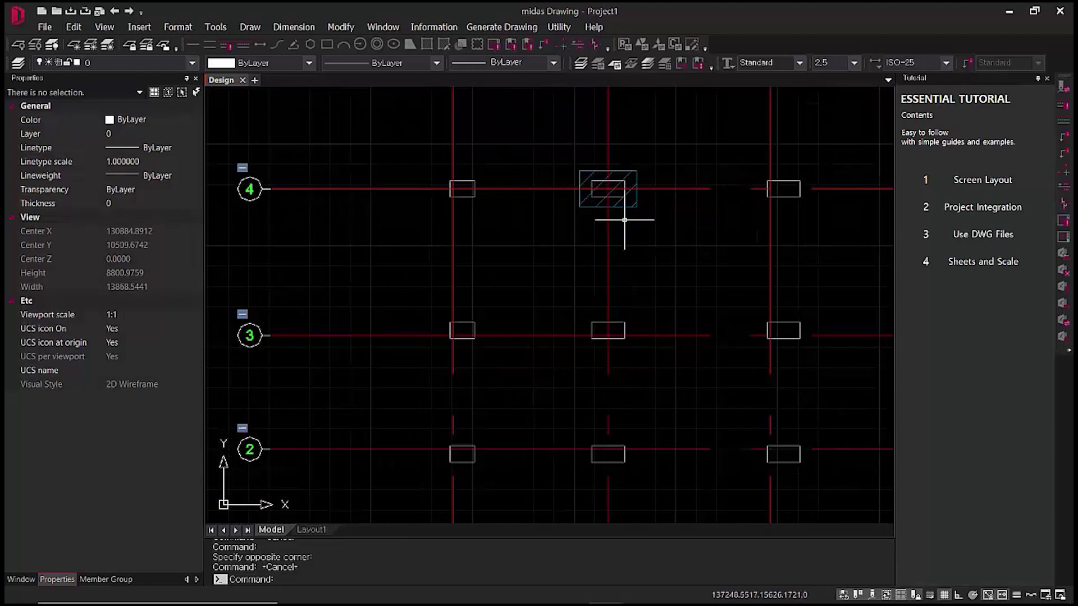
- Review the column elevation, separate bar details and cross sections as a whole, down to the drawing title
{"action": "scroll", "coordinate": [654, 305], "scroll_direction": "down", "scroll_amount": 2}
{"action": "scroll", "coordinate": [567, 303], "scroll_direction": "down", "scroll_amount": 2}
{"action": "mouse_move", "coordinate": [567, 303]}
{"action": "middle_mouse_down"}
{"action": "mouse_move", "coordinate": [674, 316]}
{"action": "mouse_move", "coordinate": [887, 314]}
{"action": "middle_mouse_up"}
{"action": "scroll", "coordinate": [780, 335], "scroll_direction": "down", "scroll_amount": 2}
{"action": "middle_click_drag", "start_coordinate": [597, 365], "coordinate": [753, 311]}
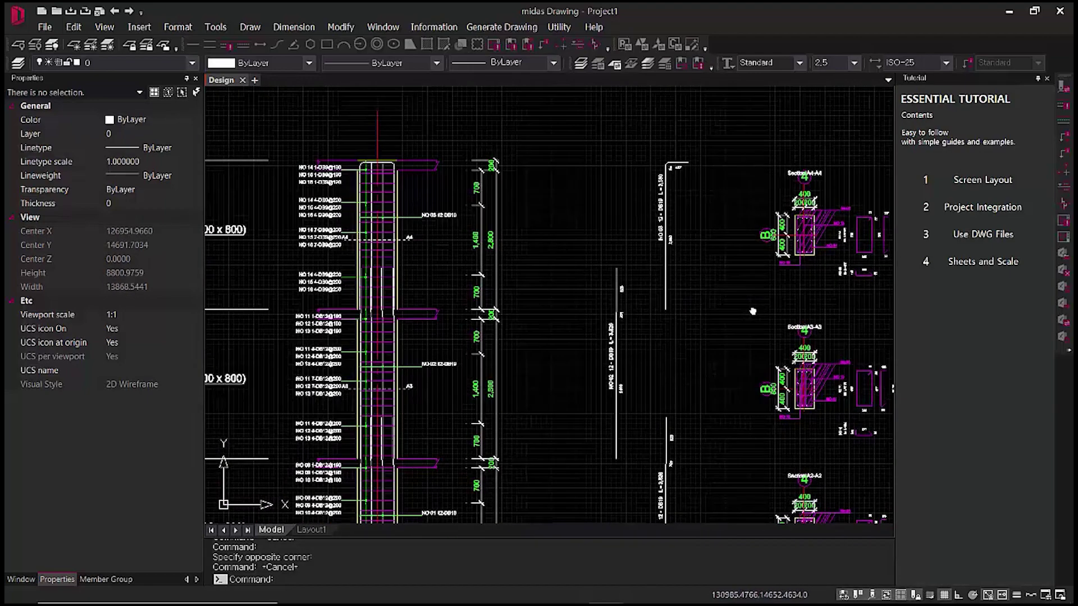
{"action": "scroll", "coordinate": [650, 365], "scroll_direction": "down", "scroll_amount": 1}
{"action": "scroll", "coordinate": [660, 285], "scroll_direction": "down", "scroll_amount": 1}
{"action": "middle_click_drag", "start_coordinate": [660, 284], "coordinate": [648, 227]}
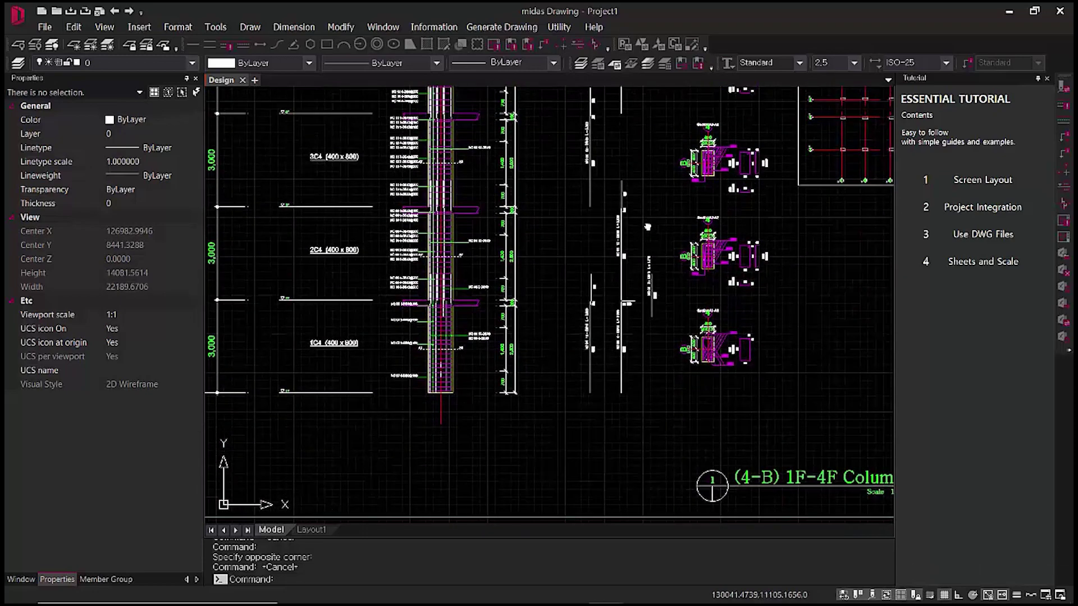
- Examine the rebar quantity table and the rebar quantity summary table of the (4-B) 1F-4F Column sheet
{"action": "middle_click_drag", "start_coordinate": [711, 313], "coordinate": [499, 279]}
{"action": "scroll", "coordinate": [512, 292], "scroll_direction": "down", "scroll_amount": 1}
{"action": "middle_click_drag", "start_coordinate": [713, 298], "coordinate": [498, 383]}
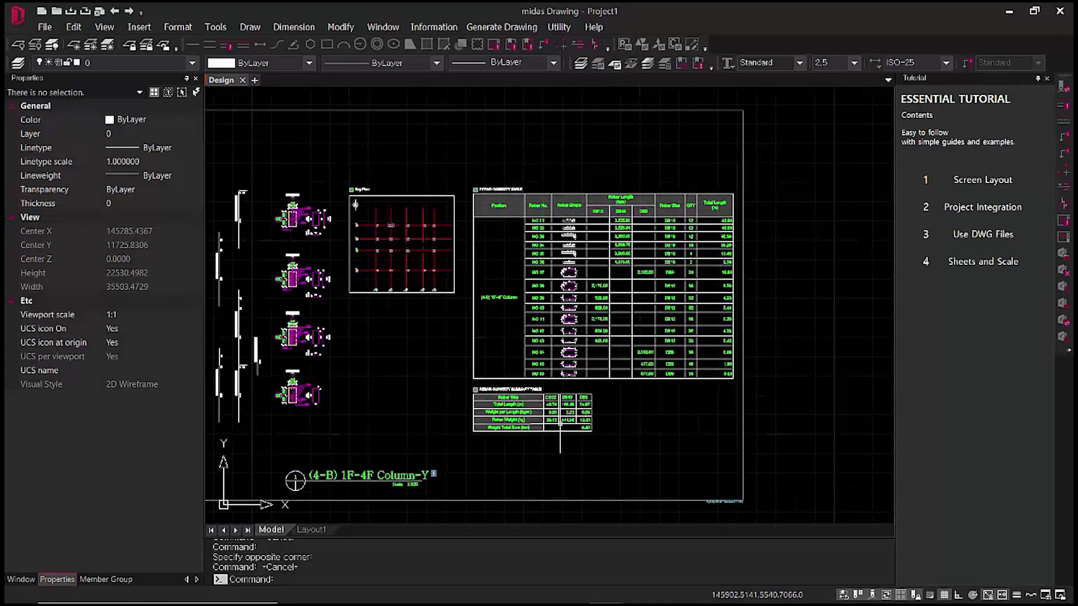
{"action": "scroll", "coordinate": [558, 418], "scroll_direction": "up", "scroll_amount": 5}
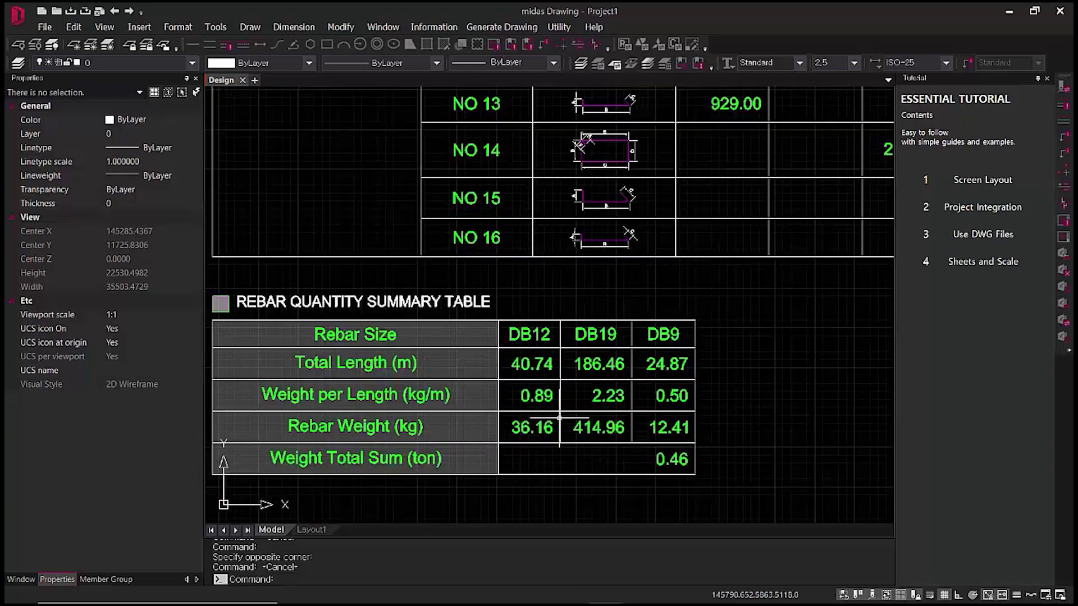
{"action": "scroll", "coordinate": [559, 418], "scroll_direction": "down", "scroll_amount": 2}
{"action": "middle_click_drag", "start_coordinate": [635, 318], "coordinate": [620, 501]}
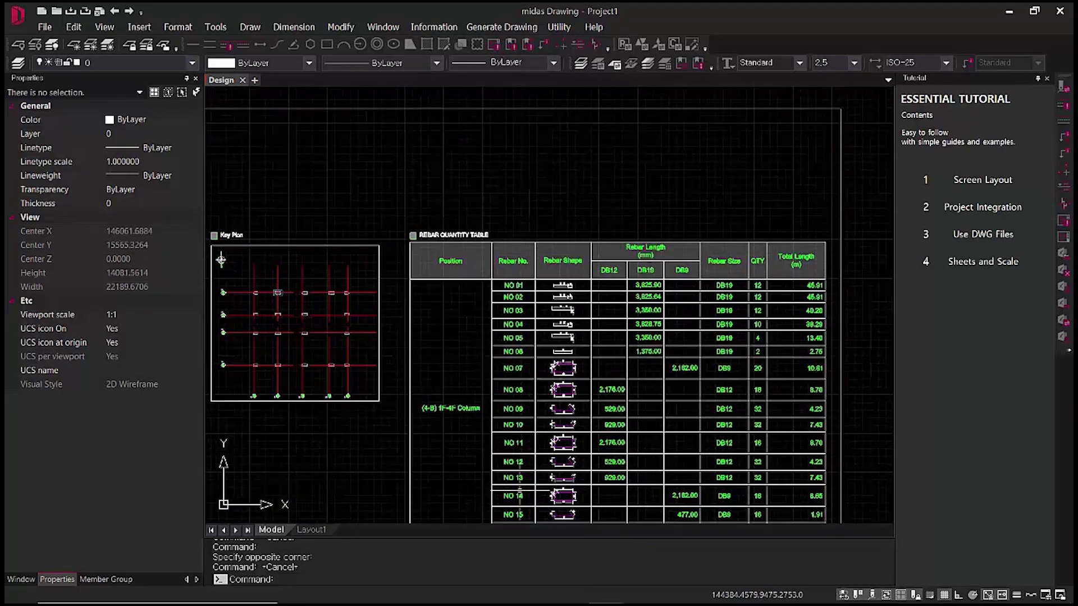
- Generate the reinforcement drawing of the (2 x C~E) 1F-Roof Wall and insert it at the lower-right corner of the column sheet
{"action": "scroll", "coordinate": [453, 476], "scroll_direction": "down", "scroll_amount": 3}
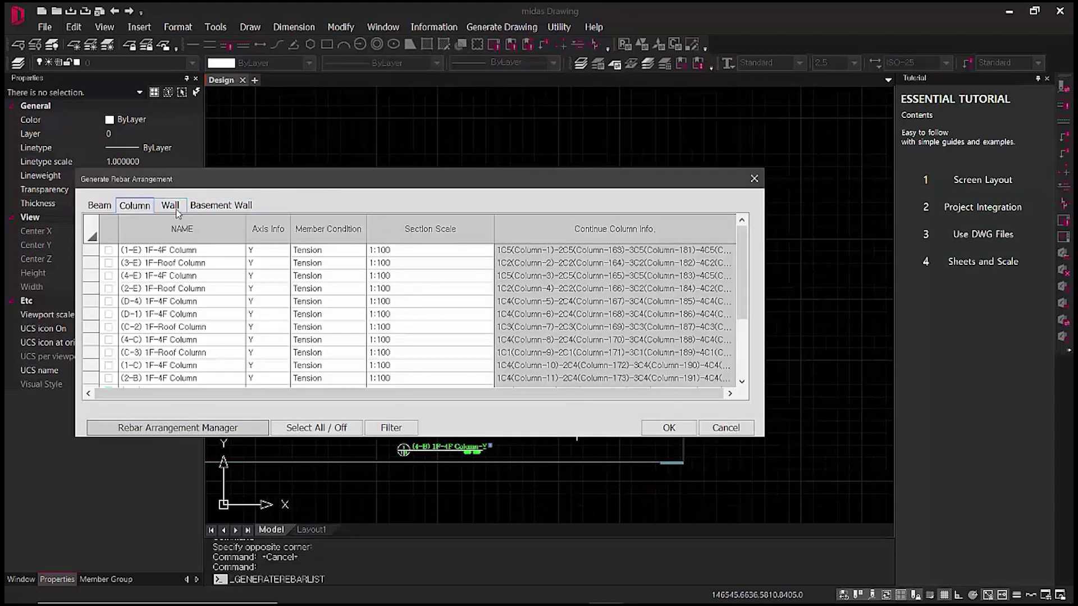
{"action": "left_click", "coordinate": [170, 206]}
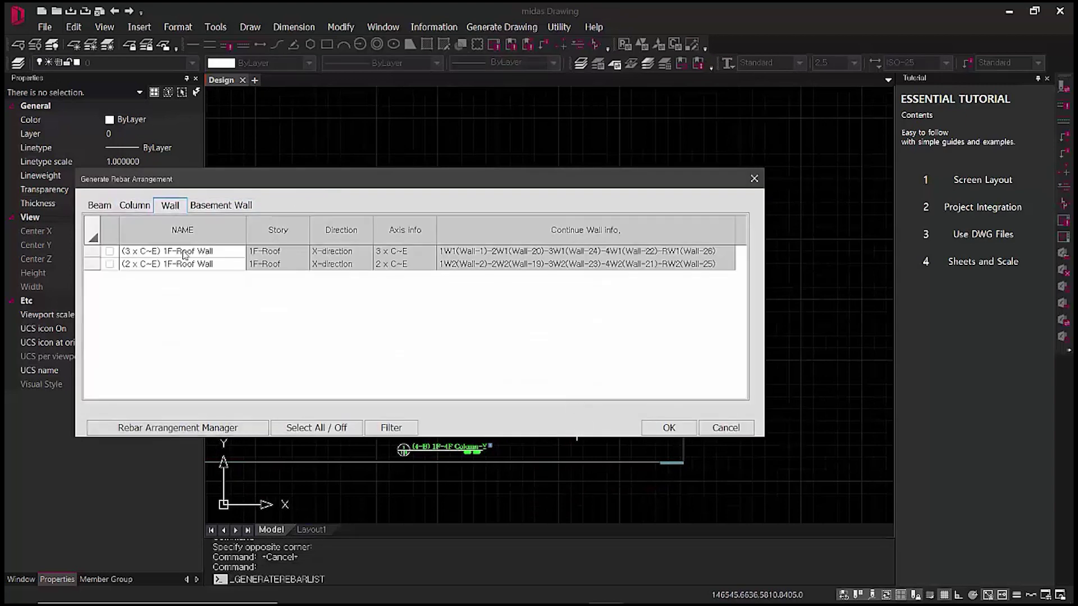
{"action": "left_click", "coordinate": [667, 428]}
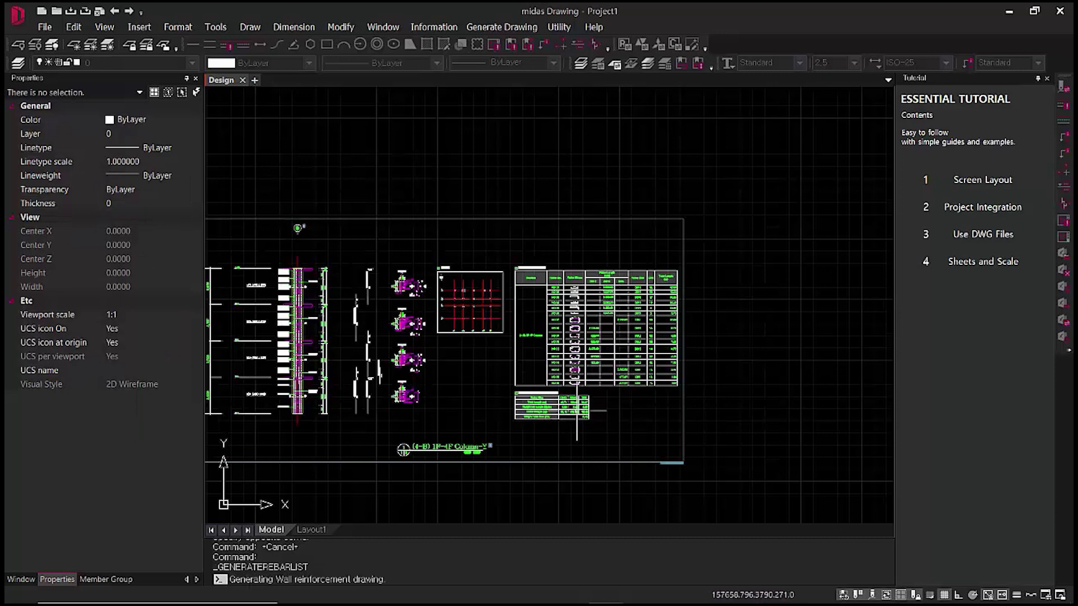
{"action": "left_click", "coordinate": [684, 463]}
- Examine the wall reinforcement elevation from RW2 at the roof down to 1W2 and the foundation
{"action": "middle_click_drag", "start_coordinate": [799, 393], "coordinate": [544, 419]}
{"action": "scroll", "coordinate": [563, 354], "scroll_direction": "up", "scroll_amount": 6}
{"action": "scroll", "coordinate": [564, 355], "scroll_direction": "down", "scroll_amount": 2}
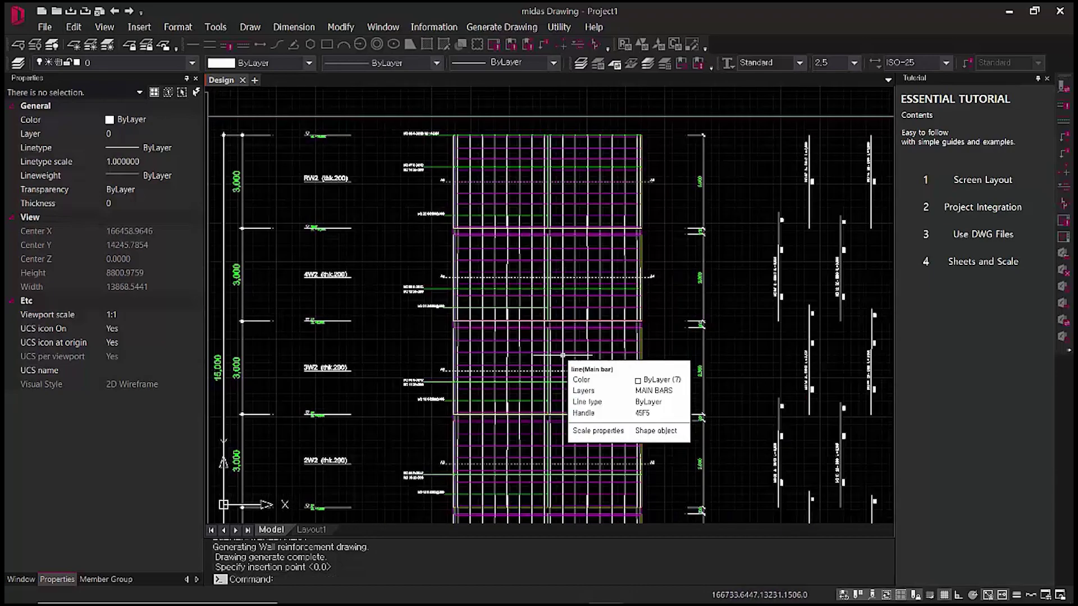
{"action": "middle_click_drag", "start_coordinate": [606, 416], "coordinate": [606, 305]}
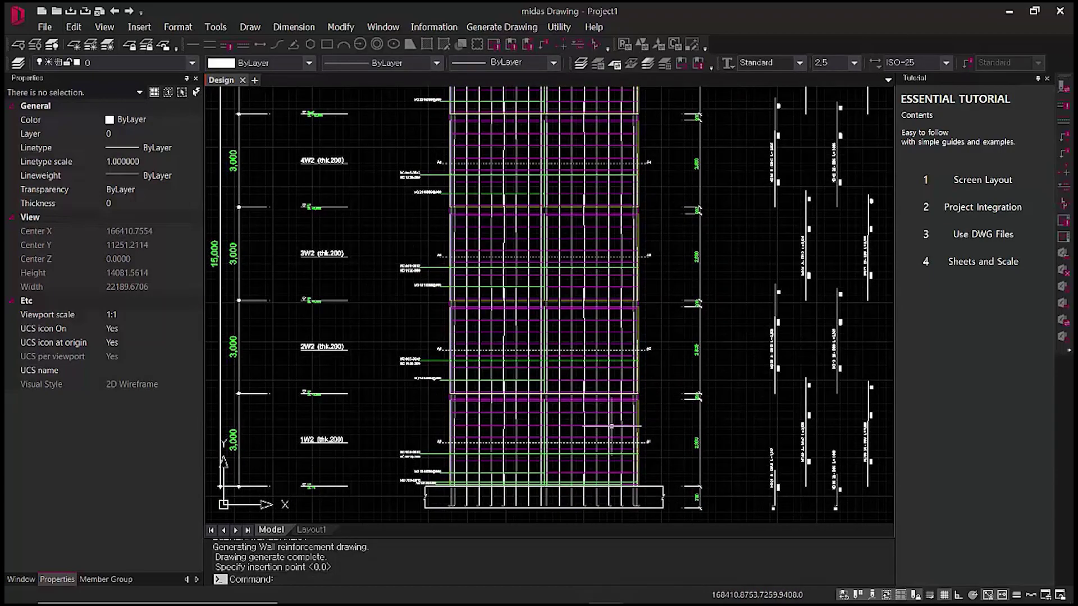
- Review the storey dimensions, level marks and wall name and thickness labels beside the wall reinforcement elevation
{"action": "middle_click_drag", "start_coordinate": [611, 425], "coordinate": [605, 344]}
{"action": "scroll", "coordinate": [613, 437], "scroll_direction": "up", "scroll_amount": 3}
{"action": "scroll", "coordinate": [616, 436], "scroll_direction": "down", "scroll_amount": 1}
{"action": "scroll", "coordinate": [611, 429], "scroll_direction": "down", "scroll_amount": 2}
{"action": "middle_click_drag", "start_coordinate": [611, 428], "coordinate": [637, 505]}
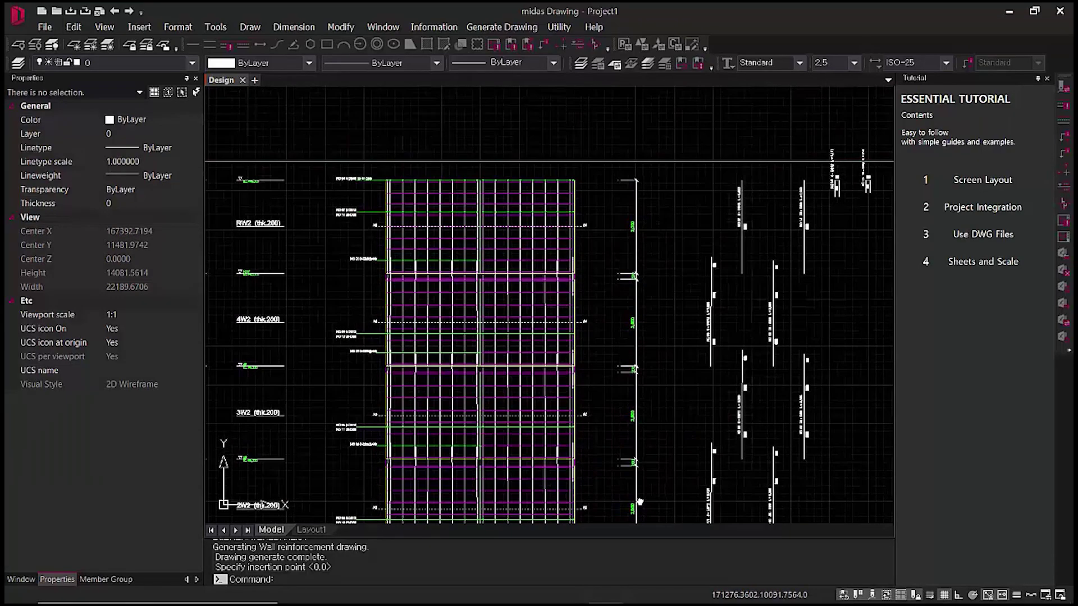
{"action": "middle_click_drag", "start_coordinate": [454, 408], "coordinate": [670, 382]}
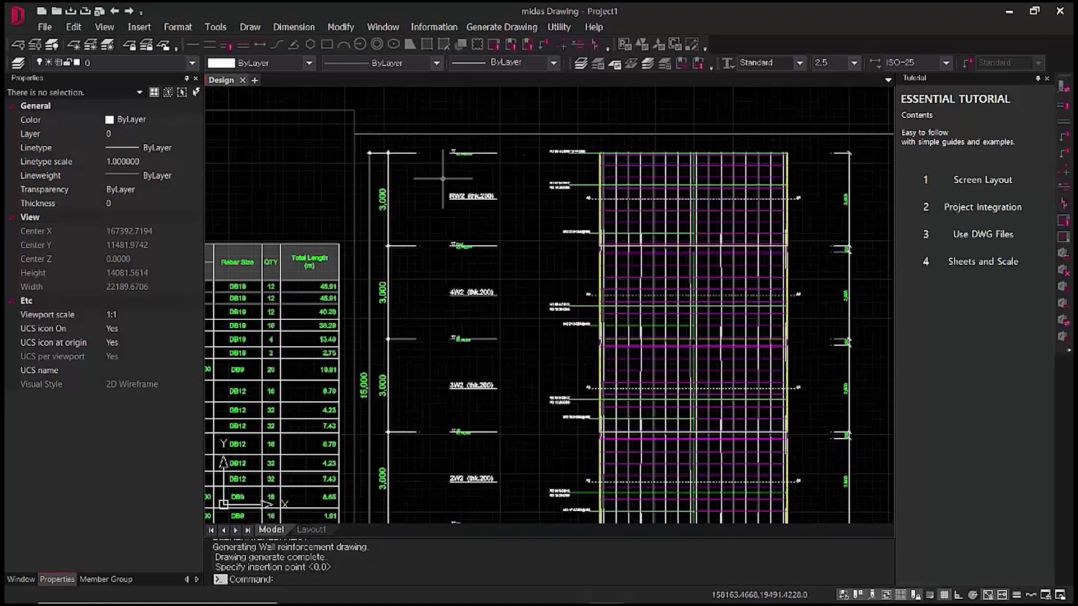
{"action": "scroll", "coordinate": [443, 176], "scroll_direction": "up", "scroll_amount": 3}
{"action": "middle_click_drag", "start_coordinate": [539, 277], "coordinate": [548, 337]}
{"action": "scroll", "coordinate": [548, 336], "scroll_direction": "down", "scroll_amount": 2}
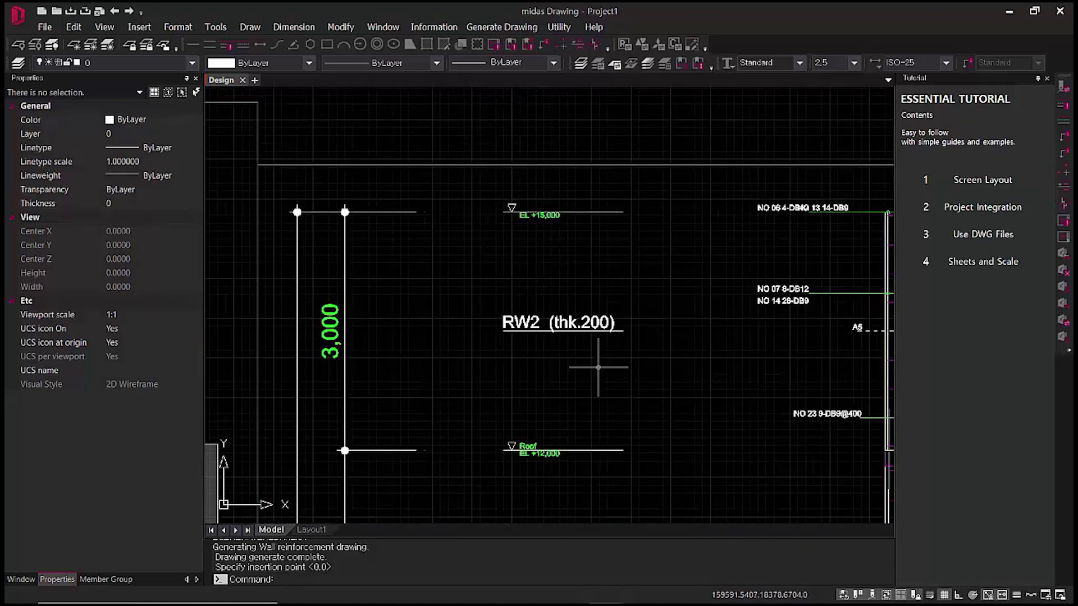
{"action": "middle_click_drag", "start_coordinate": [610, 381], "coordinate": [636, 262]}
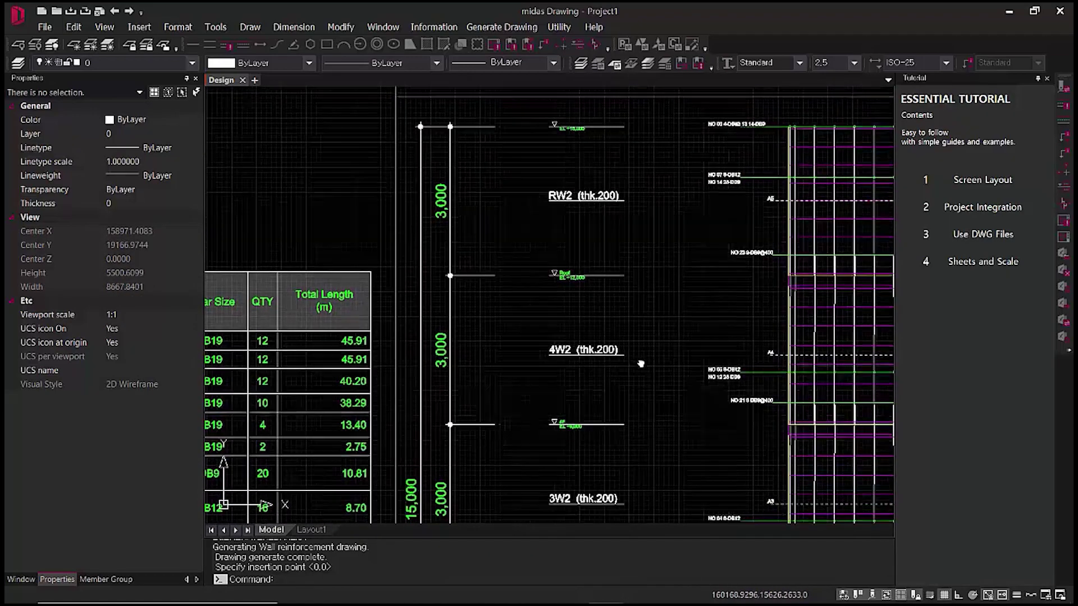
{"action": "mouse_move", "coordinate": [641, 364]}
{"action": "middle_mouse_down"}
{"action": "mouse_move", "coordinate": [654, 407]}
{"action": "mouse_move", "coordinate": [622, 318]}
{"action": "middle_mouse_up"}
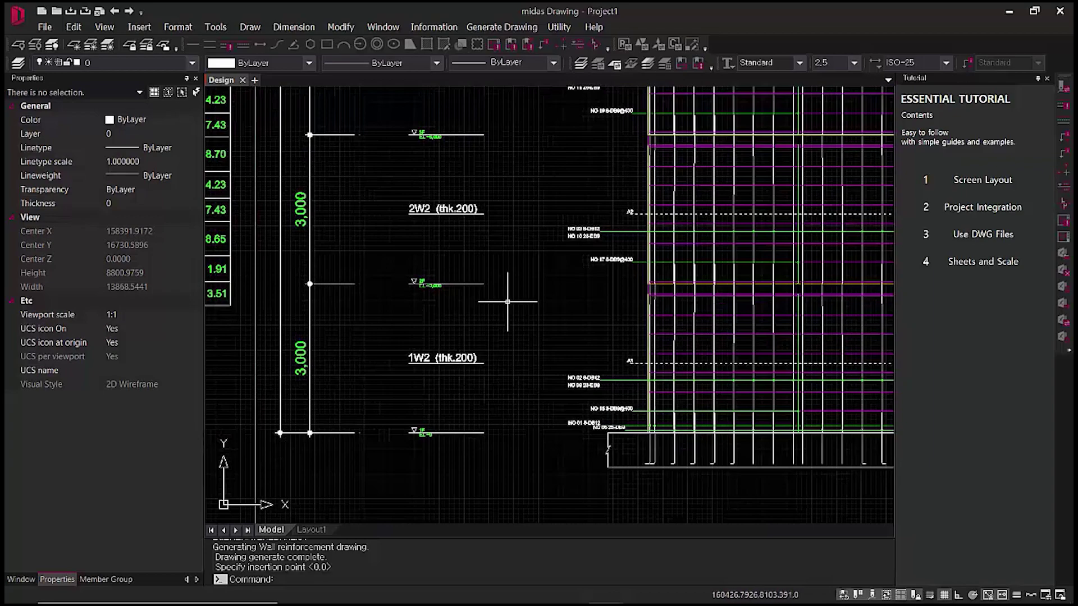
- Inspect the bar arrangement and the rebar leaders in wall Section A4-A4
{"action": "middle_click_drag", "start_coordinate": [439, 398], "coordinate": [384, 399]}
{"action": "mouse_move", "coordinate": [742, 333]}
{"action": "middle_mouse_down"}
{"action": "mouse_move", "coordinate": [601, 404]}
{"action": "mouse_move", "coordinate": [482, 378]}
{"action": "middle_mouse_up"}
{"action": "middle_click_drag", "start_coordinate": [793, 242], "coordinate": [753, 310]}
{"action": "scroll", "coordinate": [753, 310], "scroll_direction": "up", "scroll_amount": 5}
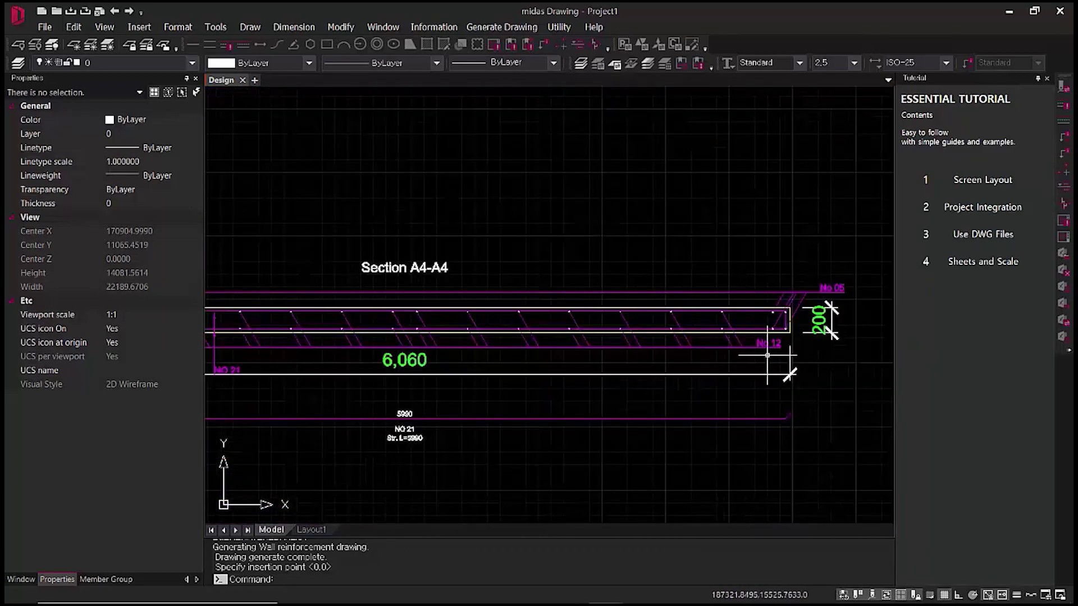
{"action": "scroll", "coordinate": [772, 375], "scroll_direction": "up", "scroll_amount": 5}
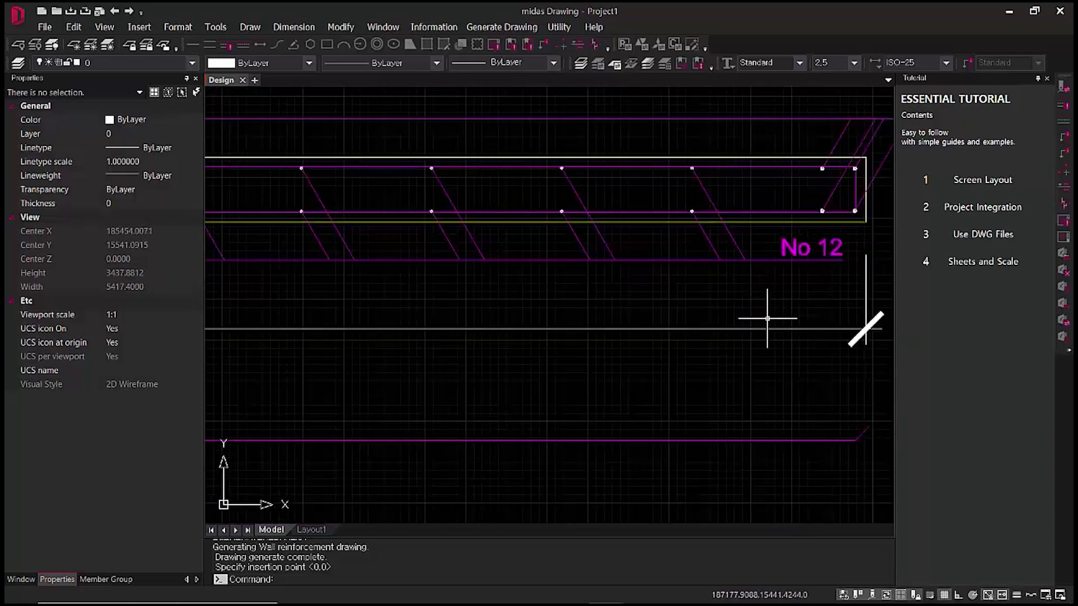
- Examine the key plan, highlighting the wall's location, and the rebar quantity tables of the (2 x C~E) 1F-Roof Wall sheet
{"action": "scroll", "coordinate": [729, 323], "scroll_direction": "down", "scroll_amount": 10}
{"action": "scroll", "coordinate": [668, 352], "scroll_direction": "down", "scroll_amount": 6}
{"action": "scroll", "coordinate": [679, 321], "scroll_direction": "up", "scroll_amount": 3}
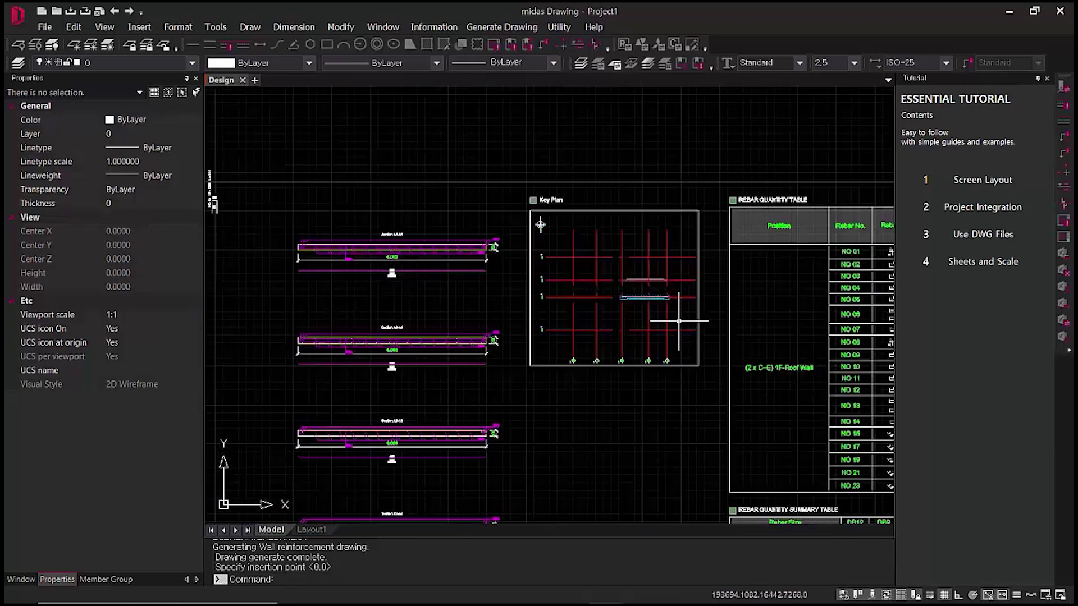
{"action": "scroll", "coordinate": [679, 321], "scroll_direction": "up", "scroll_amount": 4}
{"action": "scroll", "coordinate": [616, 258], "scroll_direction": "down", "scroll_amount": 3}
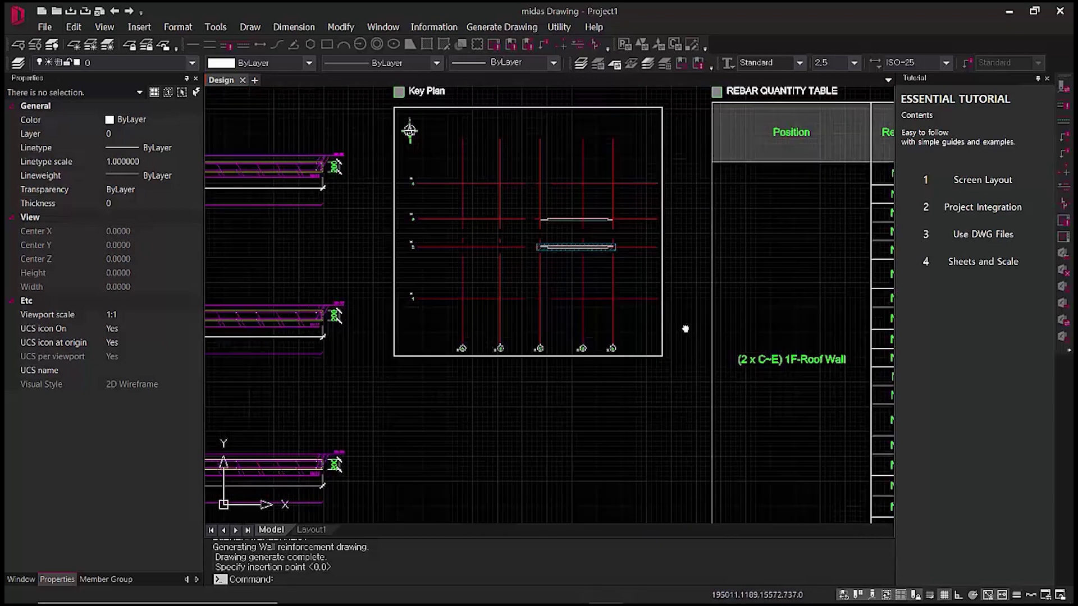
{"action": "scroll", "coordinate": [558, 293], "scroll_direction": "down", "scroll_amount": 3}
{"action": "scroll", "coordinate": [801, 364], "scroll_direction": "down", "scroll_amount": 2}
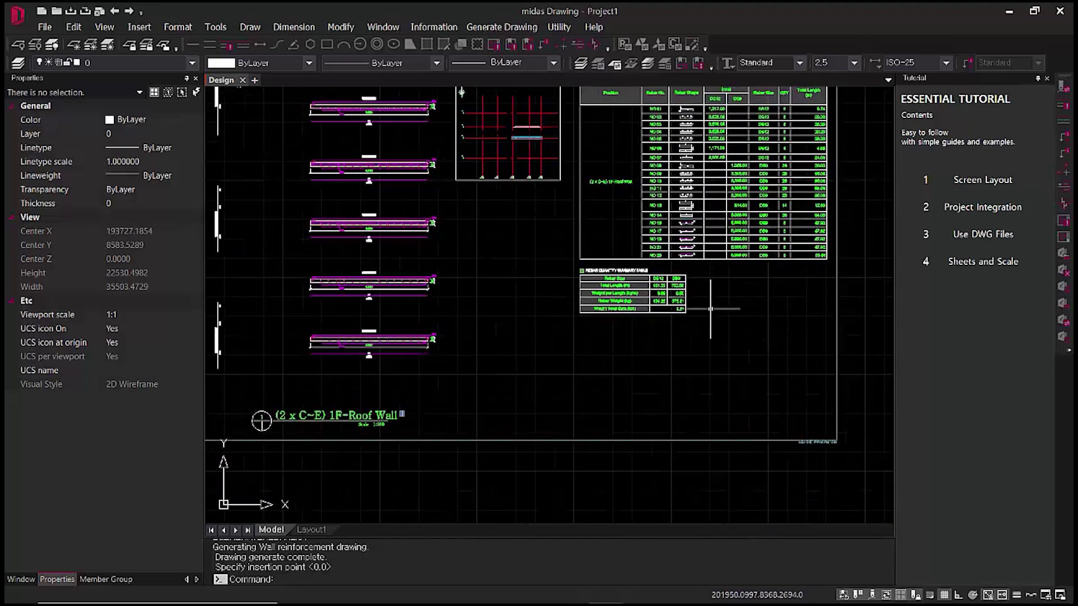
{"action": "scroll", "coordinate": [710, 301], "scroll_direction": "up", "scroll_amount": 2}
- Turn off Section Rebar Leader for walls and generate the (2 x C~E) 1F-Roof Wall drawing again, inserted directly above the first wall sheet
{"action": "key", "text": "space"}
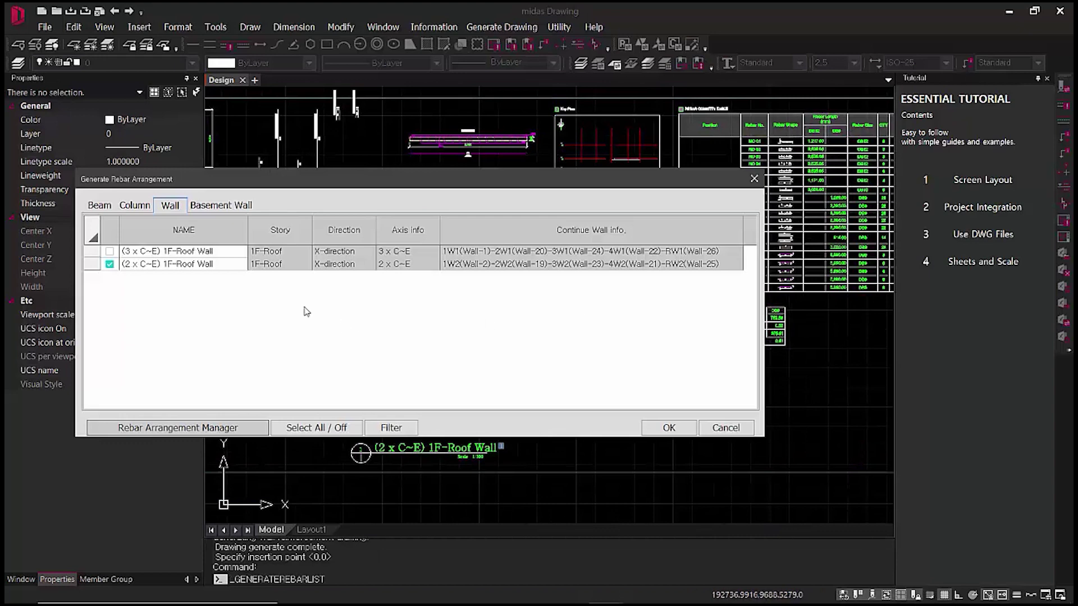
{"action": "left_click", "coordinate": [229, 429]}
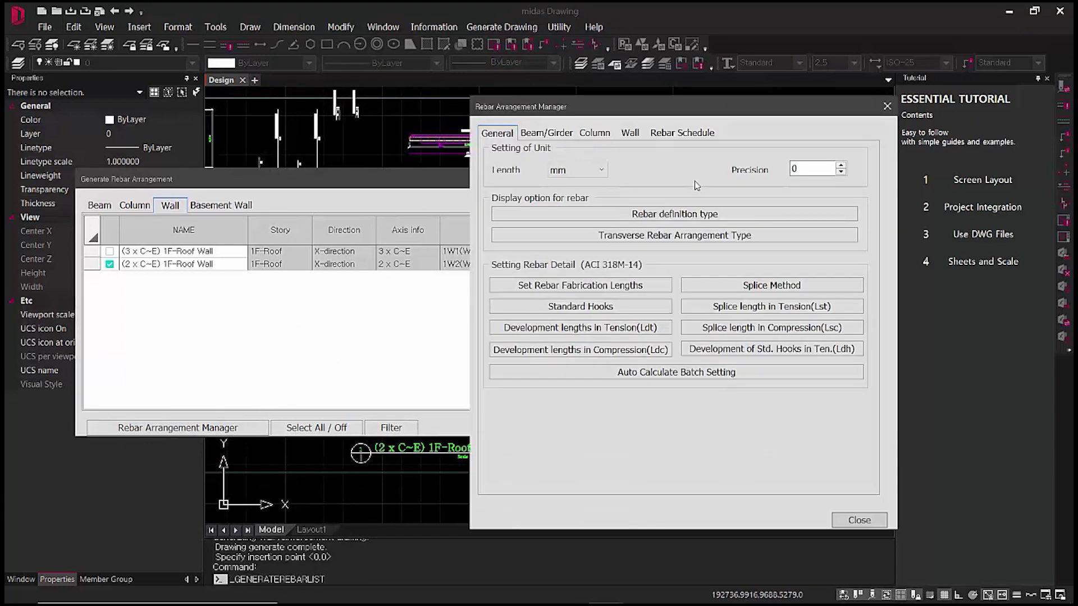
{"action": "left_click", "coordinate": [631, 133]}
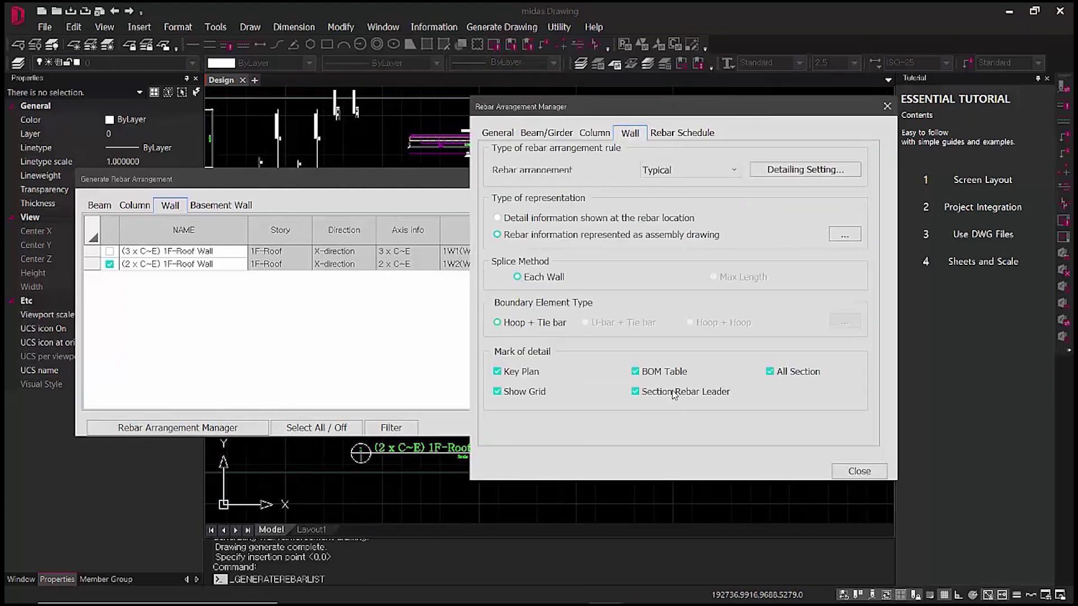
{"action": "left_click", "coordinate": [847, 471]}
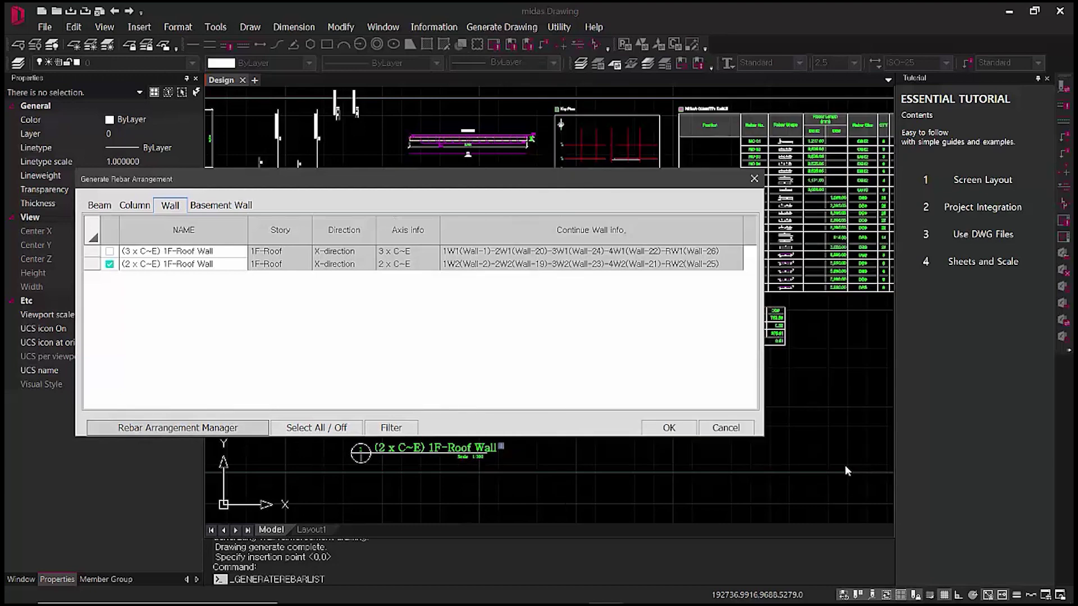
{"action": "left_click", "coordinate": [713, 429]}
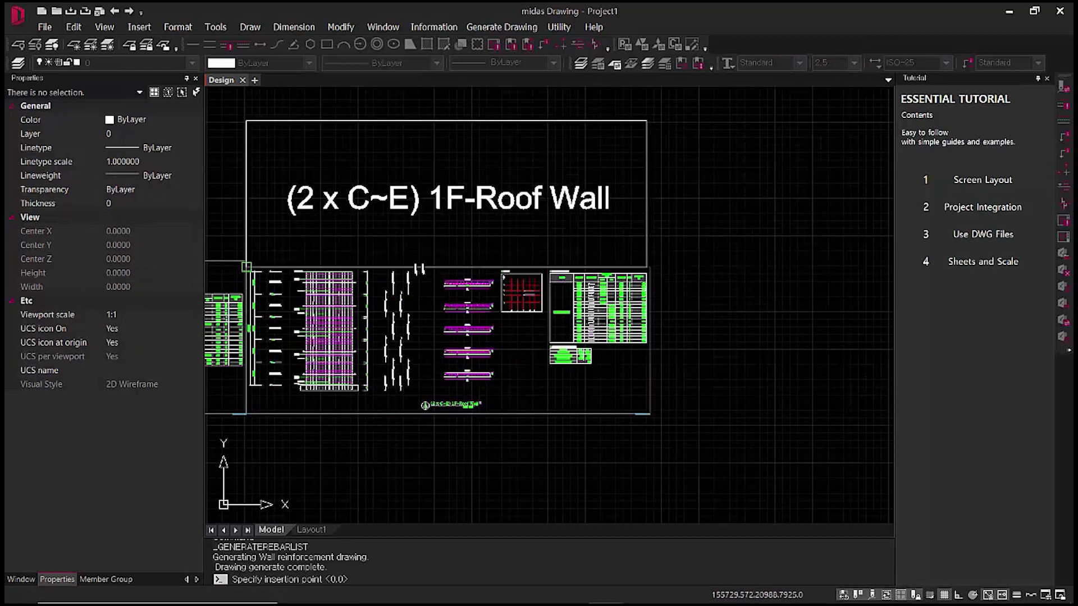
{"action": "left_click", "coordinate": [246, 266]}
- Compare Section A5-A5 in the new wall sheet with the same section in the first wall sheet, checking the rebar leaders
{"action": "scroll", "coordinate": [403, 213], "scroll_direction": "up", "scroll_amount": 15}
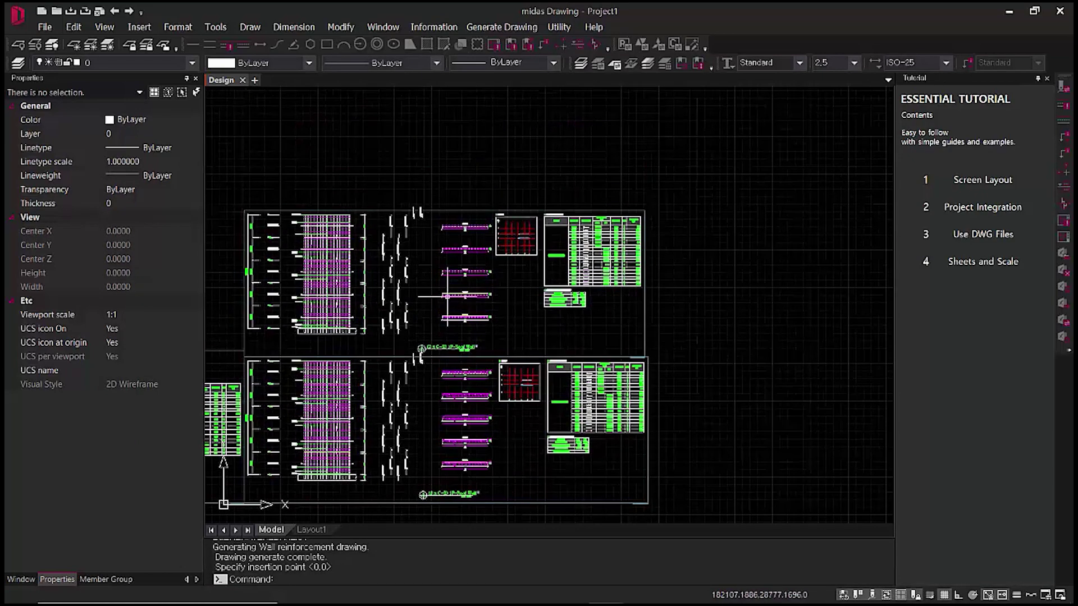
{"action": "scroll", "coordinate": [465, 234], "scroll_direction": "down", "scroll_amount": 2}
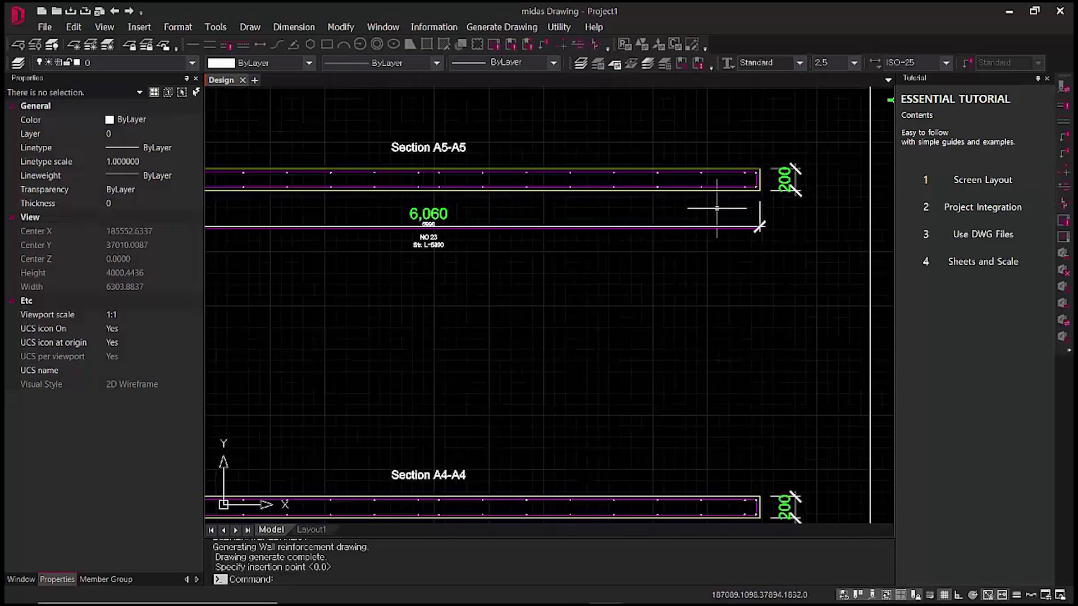
{"action": "scroll", "coordinate": [597, 244], "scroll_direction": "down", "scroll_amount": 2}
{"action": "scroll", "coordinate": [469, 393], "scroll_direction": "down", "scroll_amount": 4}
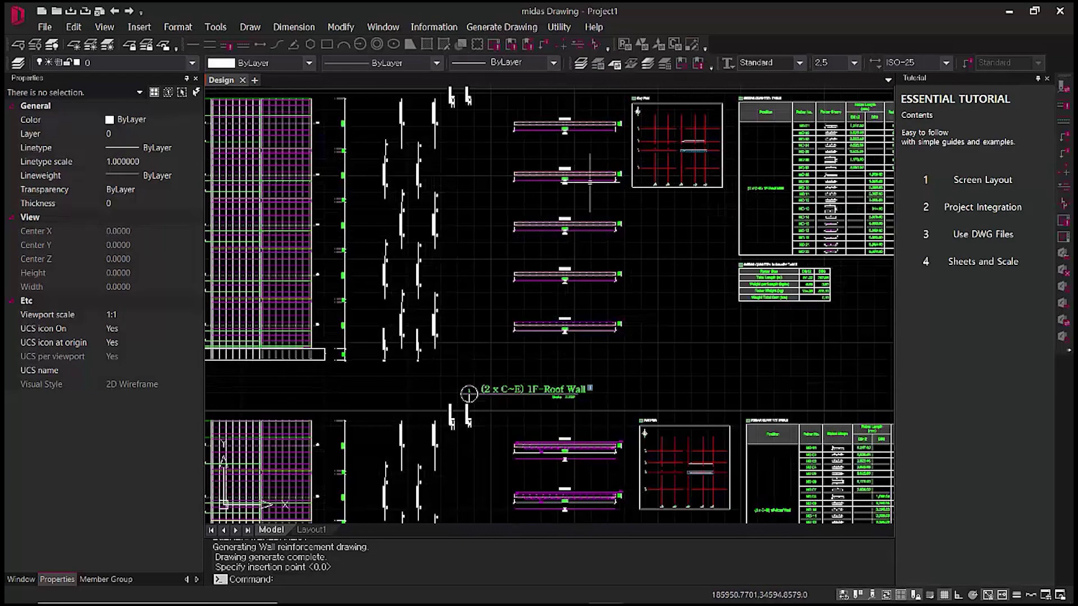
{"action": "middle_click_drag", "start_coordinate": [590, 388], "coordinate": [573, 211]}
{"action": "scroll", "coordinate": [574, 264], "scroll_direction": "up", "scroll_amount": 5}
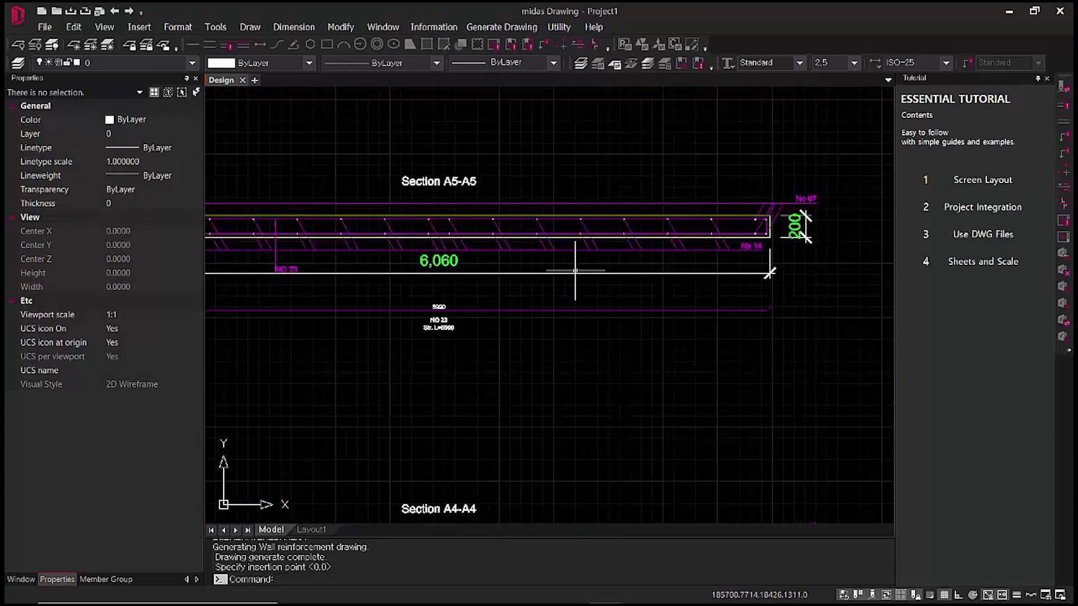
{"action": "scroll", "coordinate": [581, 272], "scroll_direction": "down", "scroll_amount": 6}
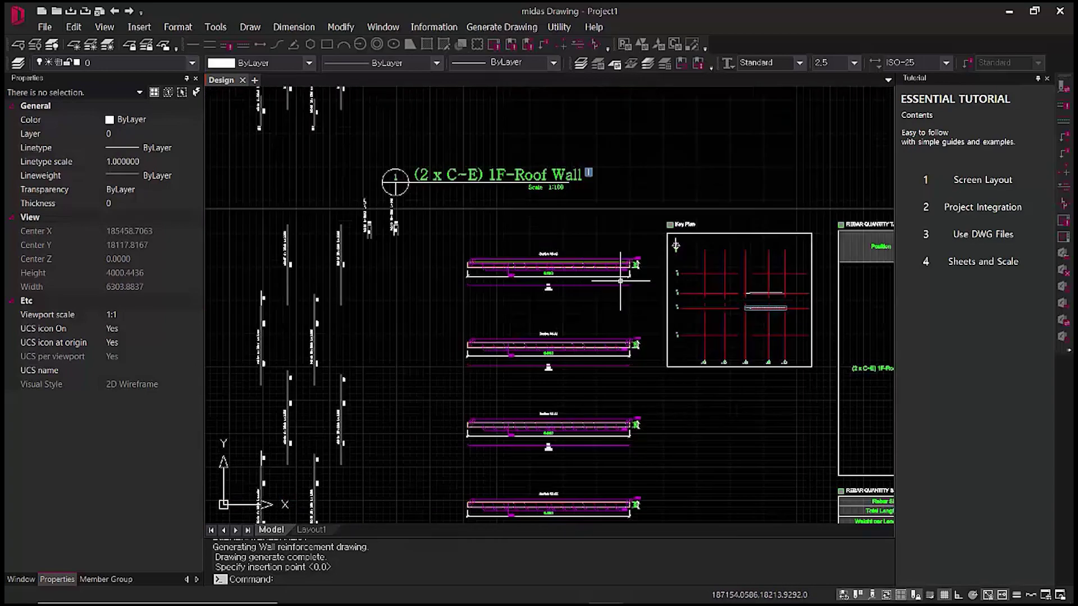
{"action": "scroll", "coordinate": [645, 283], "scroll_direction": "down", "scroll_amount": 2}
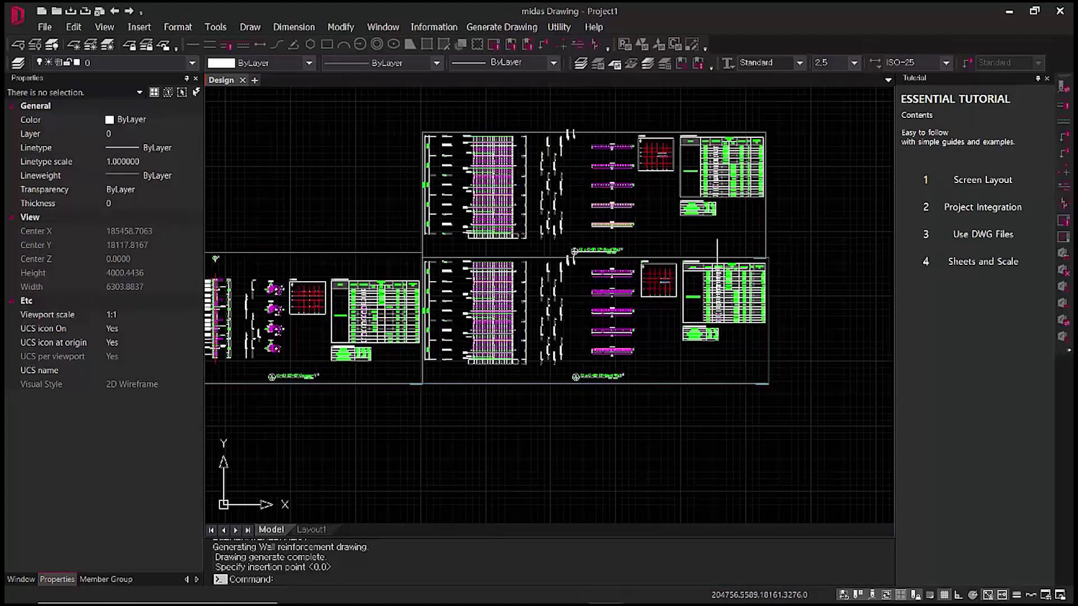
{"action": "middle_click_drag", "start_coordinate": [785, 299], "coordinate": [762, 308]}
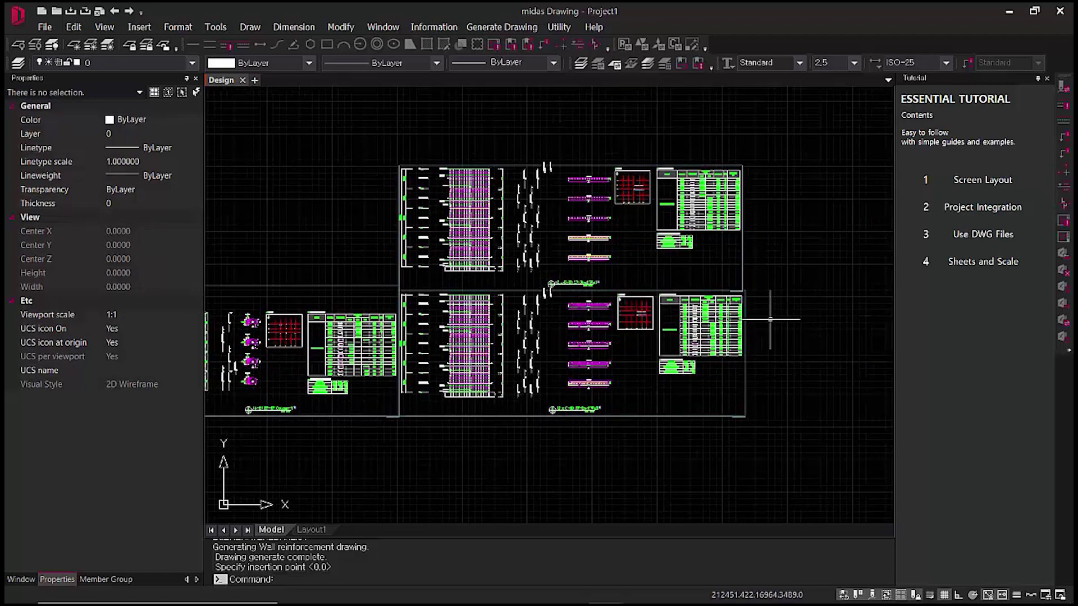
- Generate an axis grid structural section along grid line 2 of the first structural plan, with the visible range set just above the line
{"action": "left_click", "coordinate": [525, 28]}
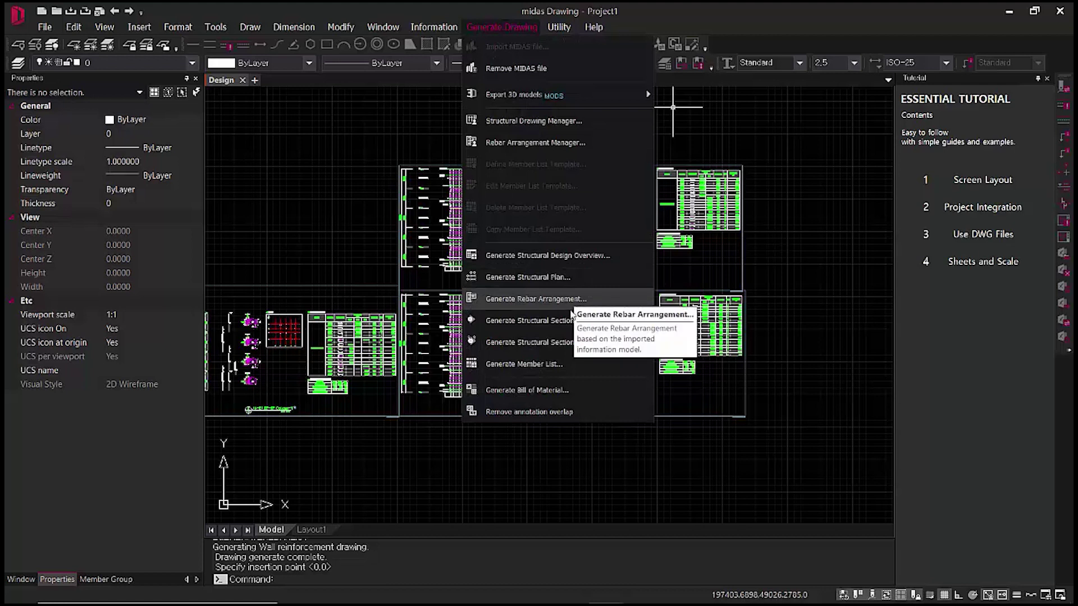
{"action": "left_click", "coordinate": [571, 342]}
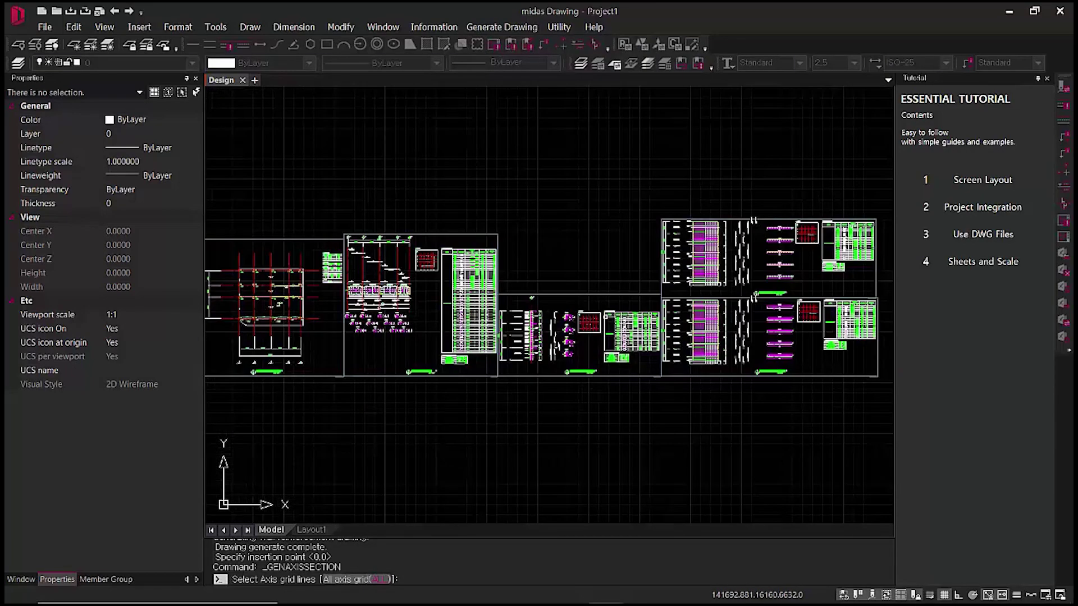
{"action": "middle_click_drag", "start_coordinate": [349, 320], "coordinate": [597, 322]}
{"action": "scroll", "coordinate": [598, 322], "scroll_direction": "down", "scroll_amount": 1}
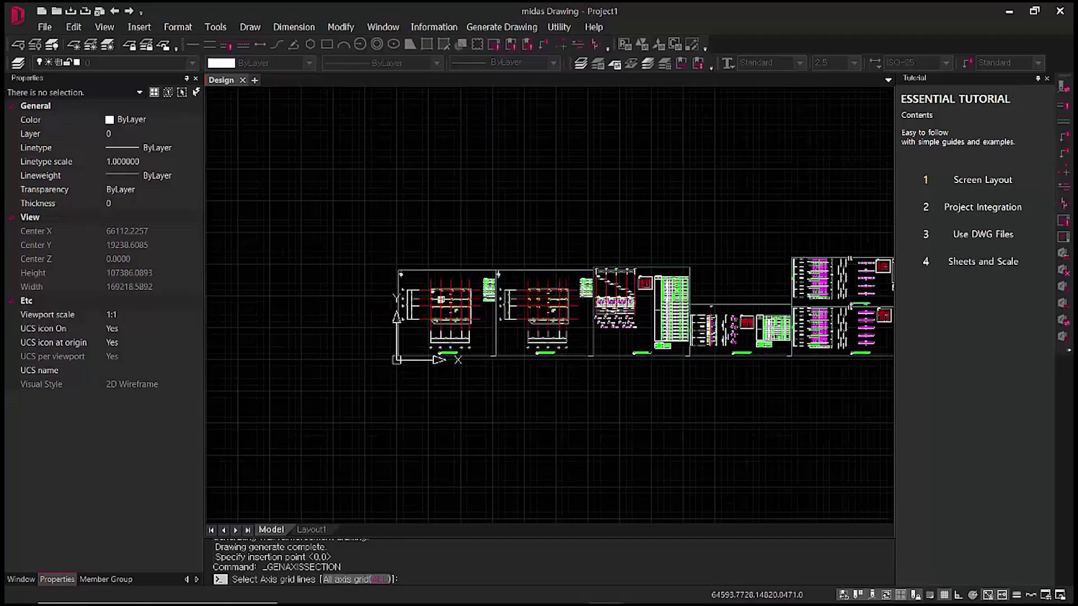
{"action": "scroll", "coordinate": [448, 324], "scroll_direction": "up", "scroll_amount": 8}
{"action": "middle_click_drag", "start_coordinate": [316, 265], "coordinate": [491, 379]}
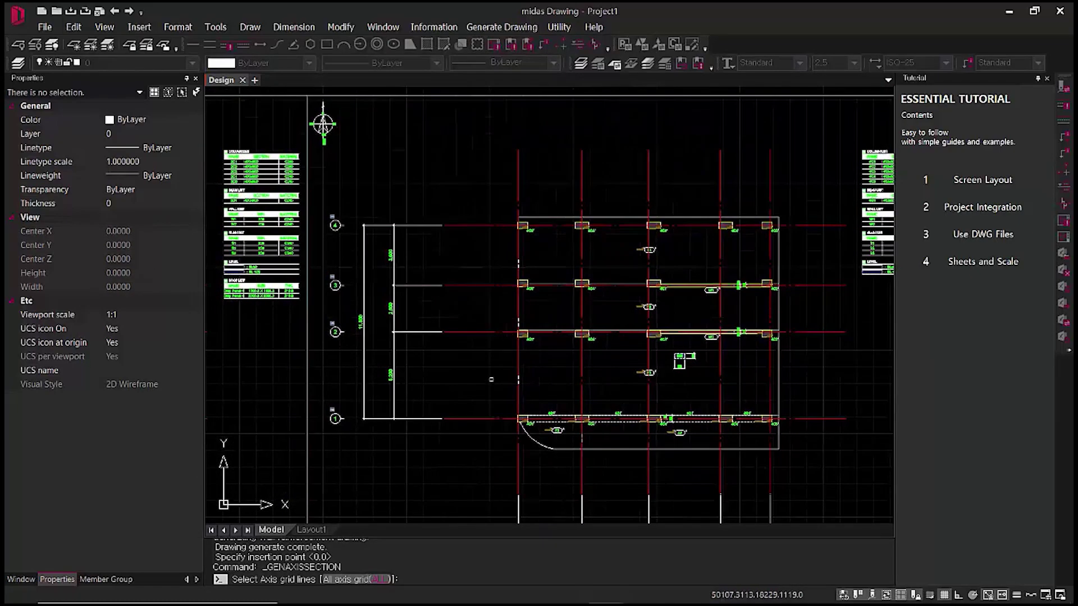
{"action": "left_click", "coordinate": [475, 333]}
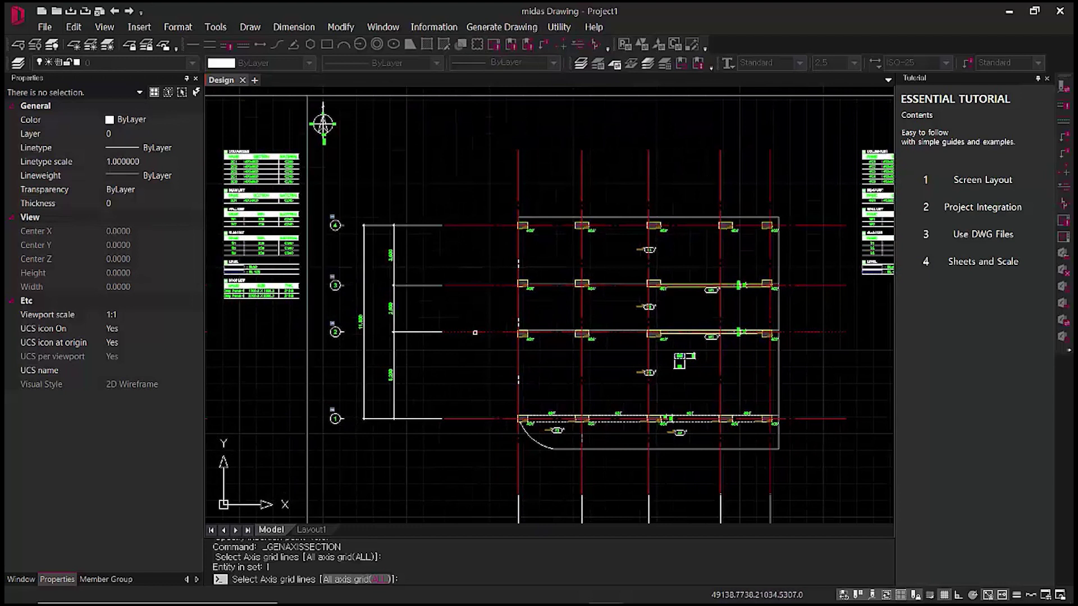
{"action": "key", "text": "Return"}
{"action": "left_click", "coordinate": [480, 336]}
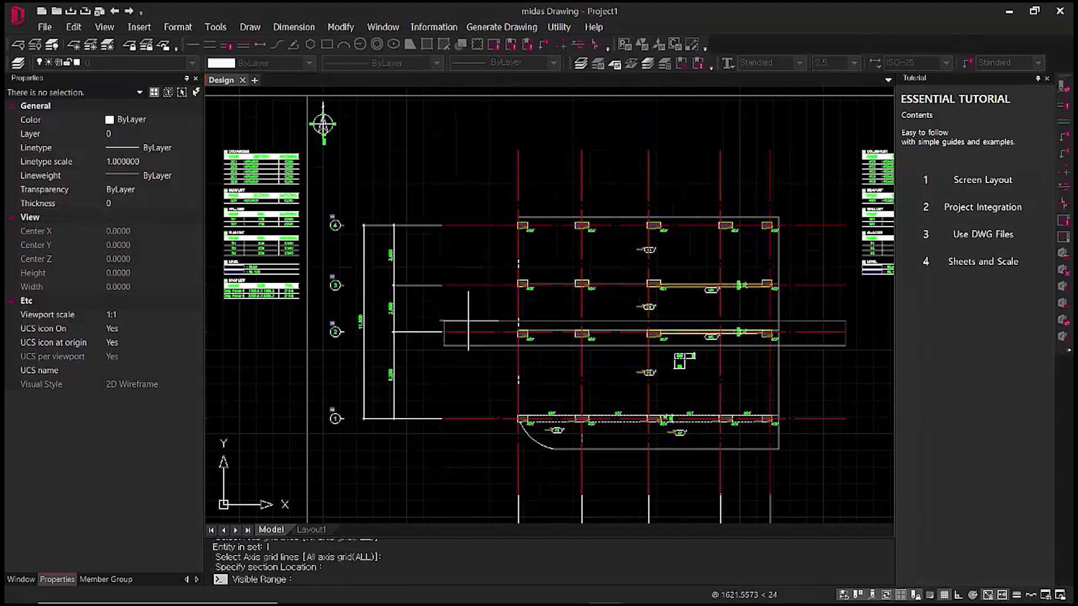
{"action": "left_click", "coordinate": [469, 323]}
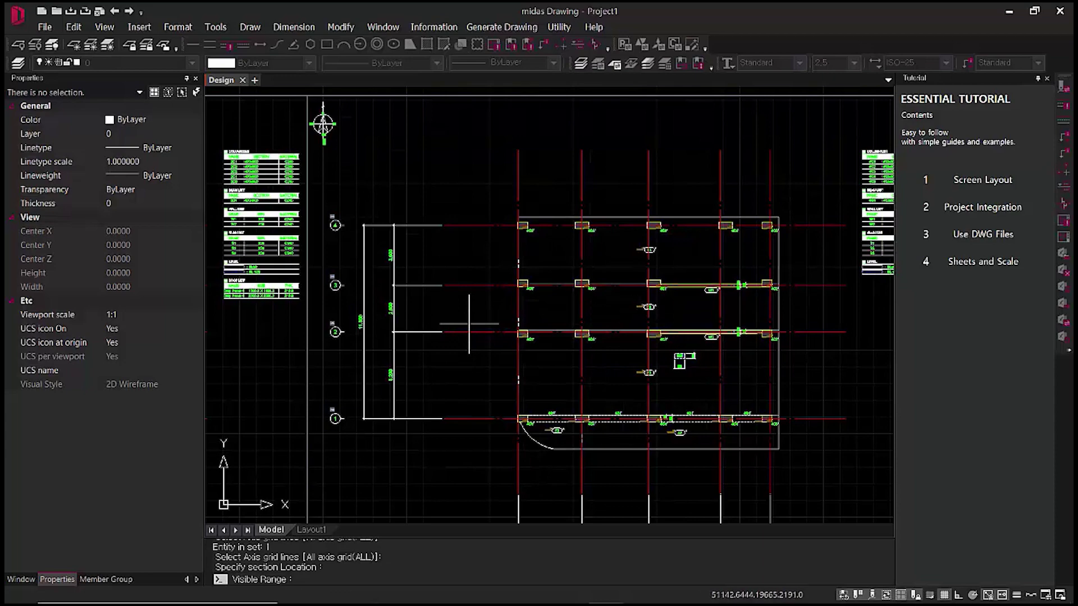
- Insert the 2Cross Section Layout drawing at the lower-right corner of the lower wall sheet
{"action": "scroll", "coordinate": [342, 312], "scroll_direction": "down", "scroll_amount": 4}
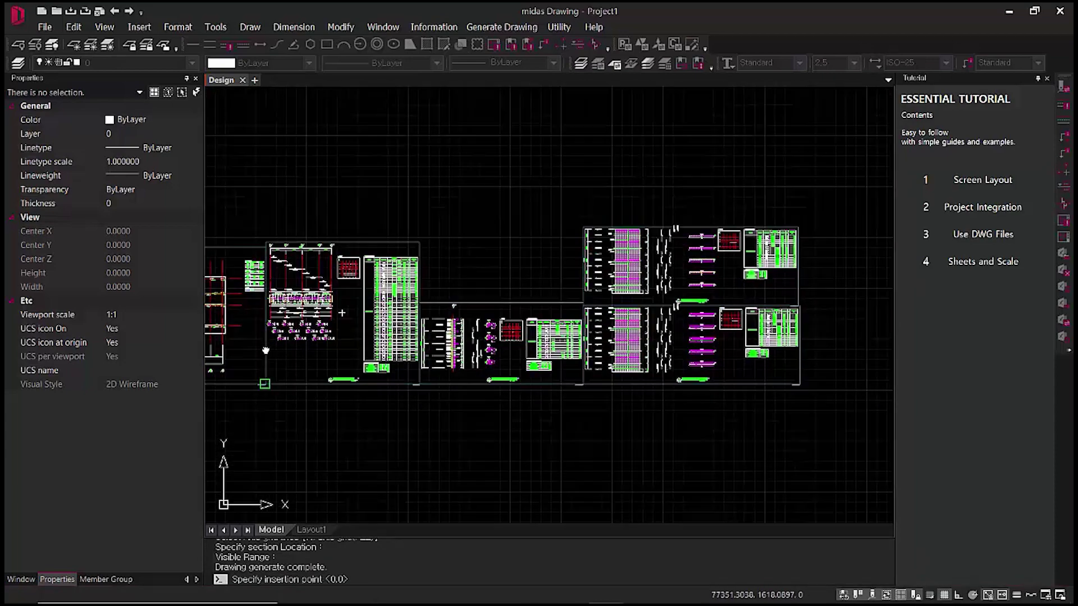
{"action": "middle_click_drag", "start_coordinate": [578, 360], "coordinate": [362, 355]}
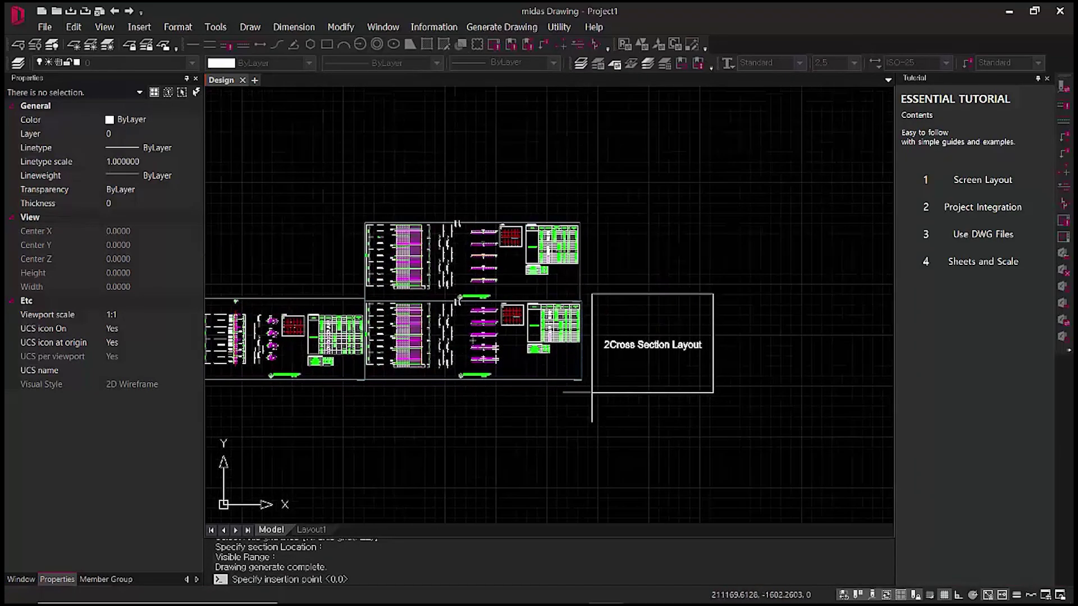
{"action": "left_click", "coordinate": [581, 380]}
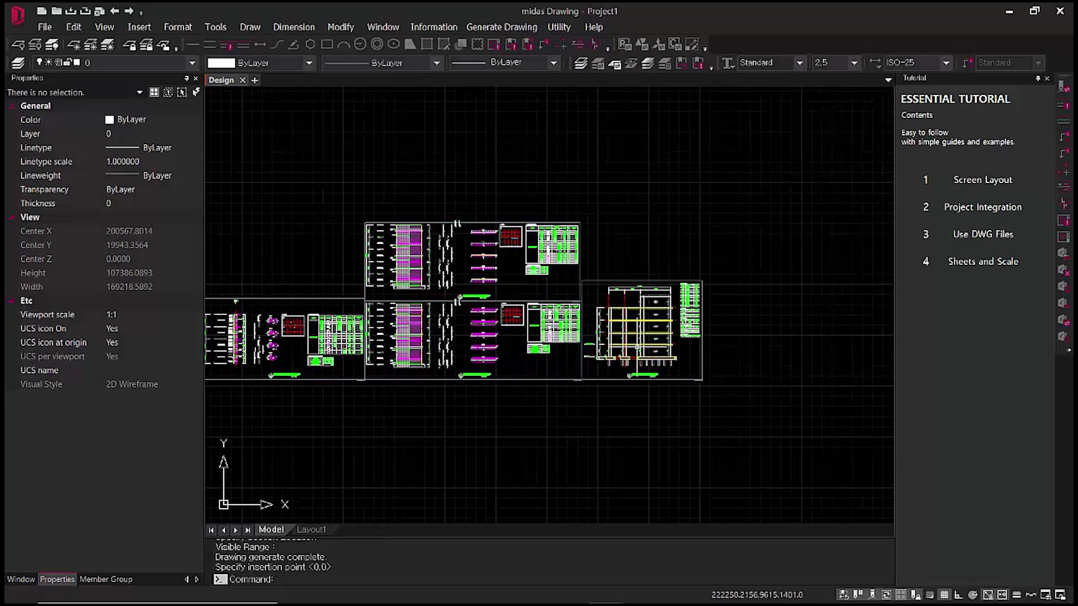
- Examine the 2Cross Section Layout, including its member labels, slabs, footings and piles
{"action": "scroll", "coordinate": [636, 341], "scroll_direction": "up", "scroll_amount": 6}
{"action": "scroll", "coordinate": [493, 363], "scroll_direction": "up", "scroll_amount": 5}
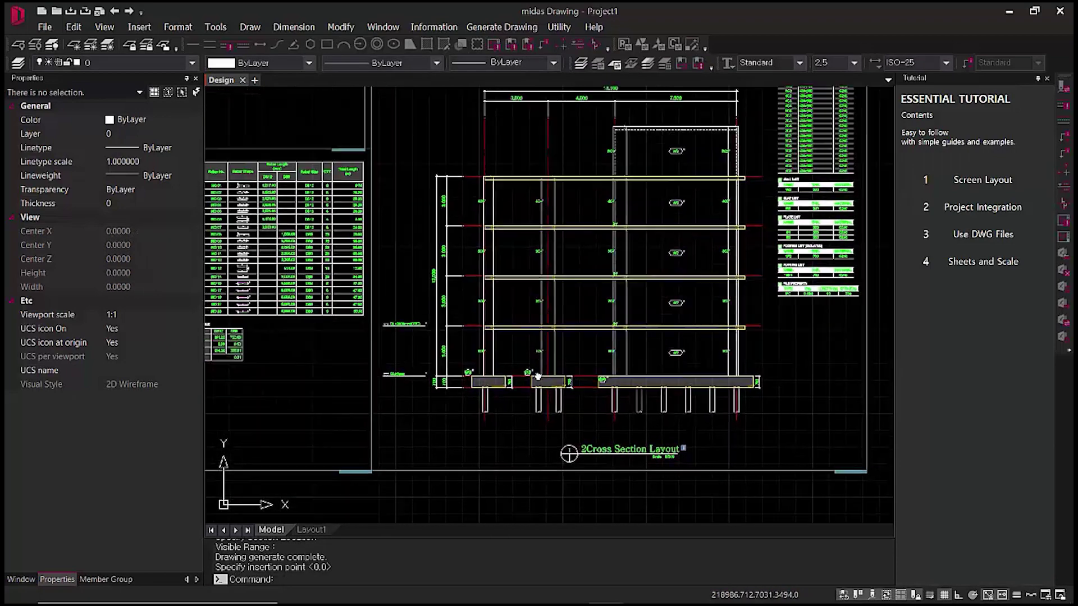
{"action": "middle_click_drag", "start_coordinate": [458, 409], "coordinate": [456, 409]}
{"action": "middle_click_drag", "start_coordinate": [613, 414], "coordinate": [467, 411]}
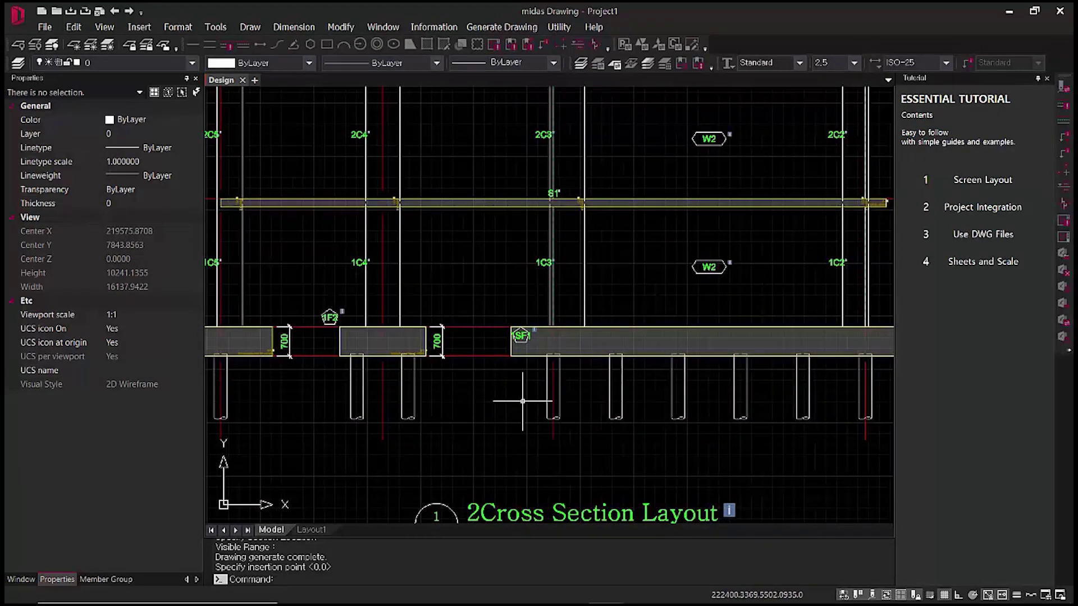
{"action": "scroll", "coordinate": [517, 469], "scroll_direction": "down", "scroll_amount": 4}
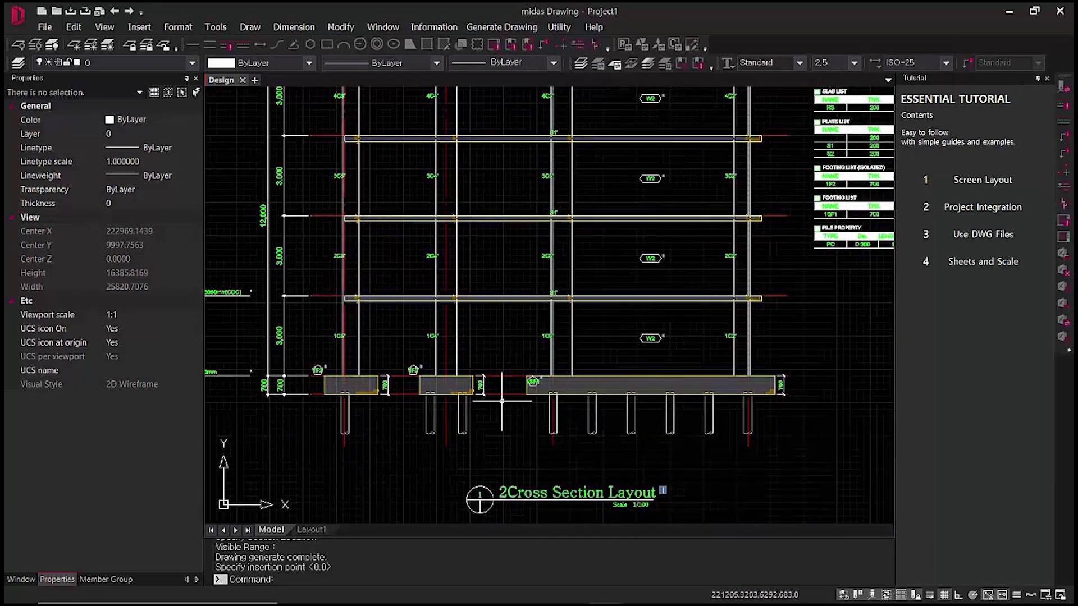
- Examine the storeys of the cross section along grid line 2, checking the column and W2 wall labels and the S1 slabs
{"action": "middle_click_drag", "start_coordinate": [404, 318], "coordinate": [401, 384]}
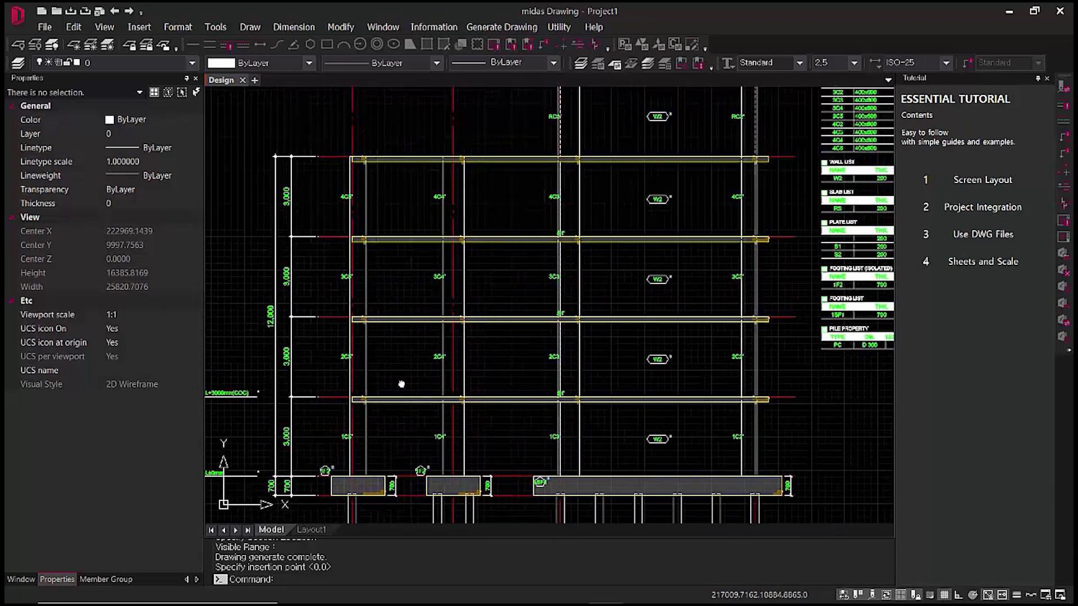
{"action": "middle_click_drag", "start_coordinate": [663, 293], "coordinate": [650, 335]}
{"action": "scroll", "coordinate": [572, 147], "scroll_direction": "up", "scroll_amount": 5}
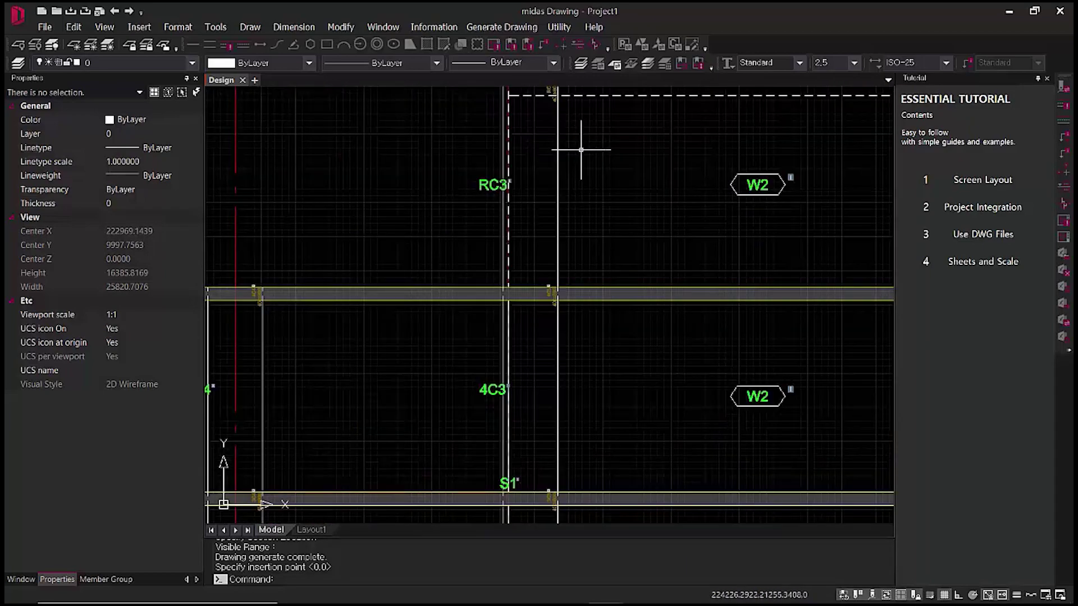
{"action": "middle_click_drag", "start_coordinate": [688, 255], "coordinate": [660, 254]}
{"action": "scroll", "coordinate": [597, 241], "scroll_direction": "down", "scroll_amount": 2}
{"action": "scroll", "coordinate": [683, 234], "scroll_direction": "down", "scroll_amount": 2}
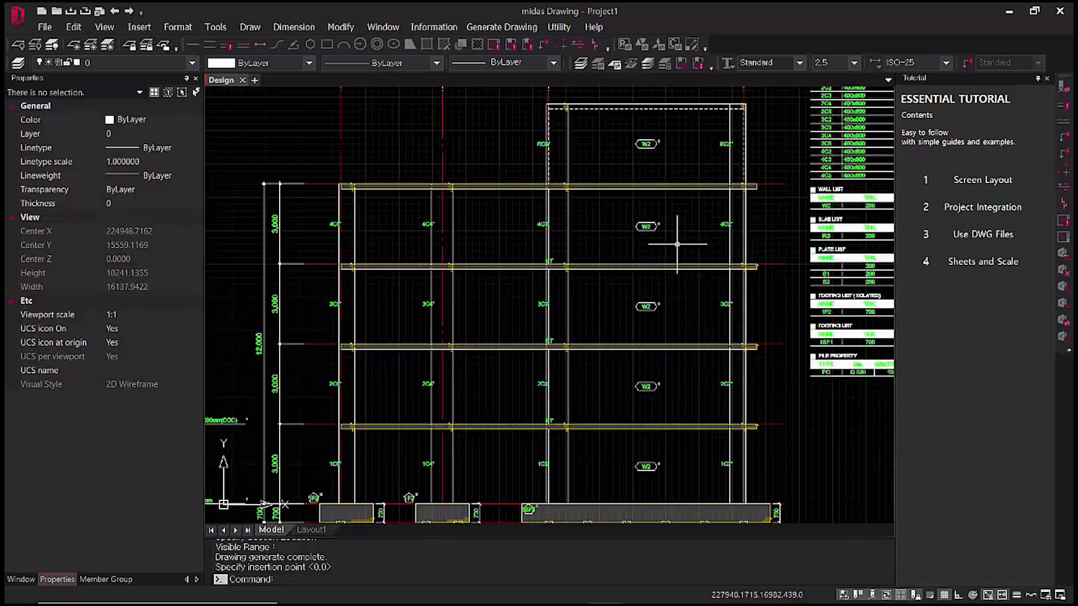
{"action": "middle_click_drag", "start_coordinate": [683, 349], "coordinate": [698, 326]}
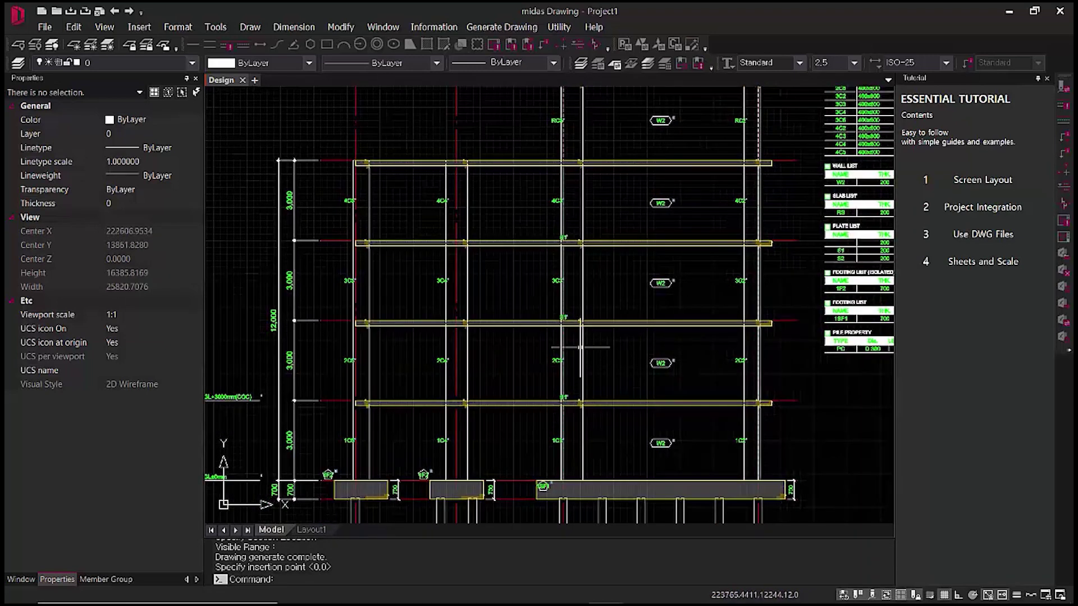
{"action": "mouse_move", "coordinate": [581, 335]}
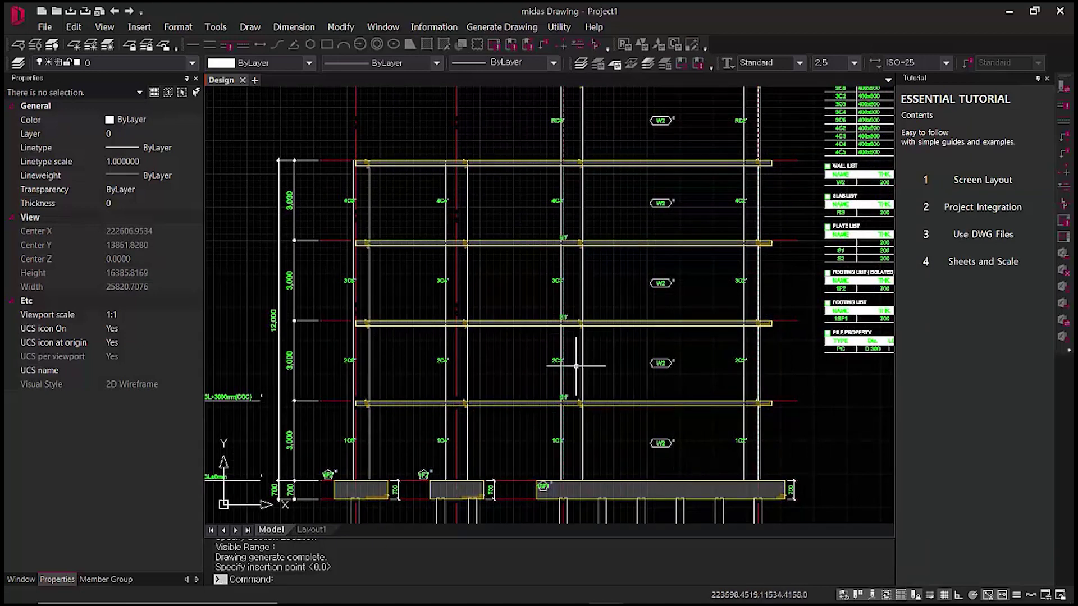
{"action": "scroll", "coordinate": [481, 403], "scroll_direction": "up", "scroll_amount": 5}
{"action": "scroll", "coordinate": [469, 314], "scroll_direction": "down", "scroll_amount": 5}
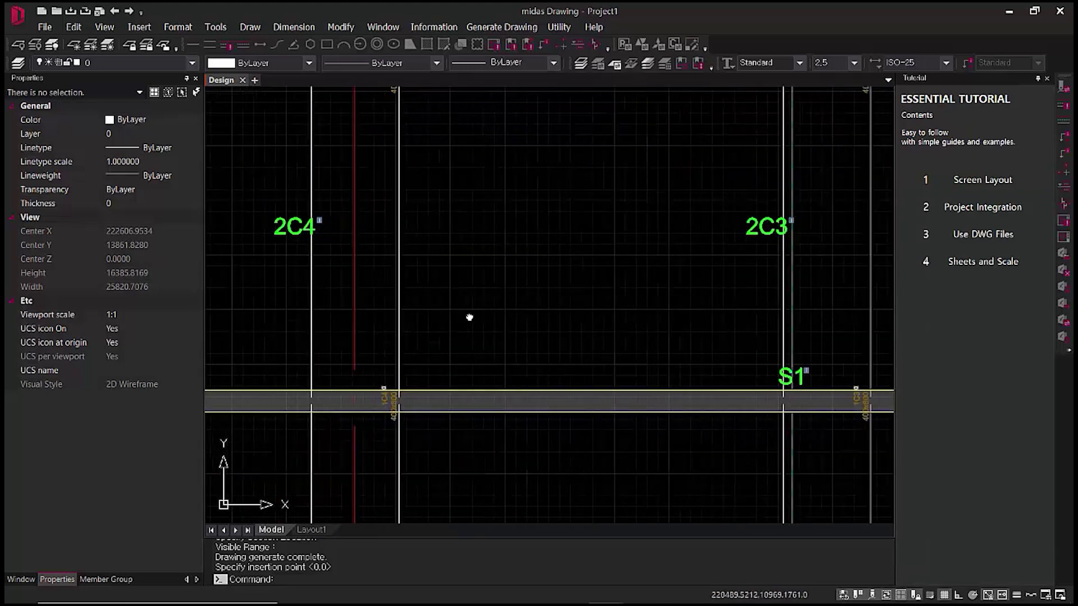
{"action": "middle_click_drag", "start_coordinate": [378, 312], "coordinate": [625, 324]}
{"action": "scroll", "coordinate": [626, 324], "scroll_direction": "down", "scroll_amount": 3}
{"action": "mouse_move", "coordinate": [620, 378]}
{"action": "middle_mouse_down"}
{"action": "mouse_move", "coordinate": [594, 433]}
{"action": "mouse_move", "coordinate": [578, 397]}
{"action": "mouse_move", "coordinate": [406, 340]}
{"action": "middle_mouse_up"}
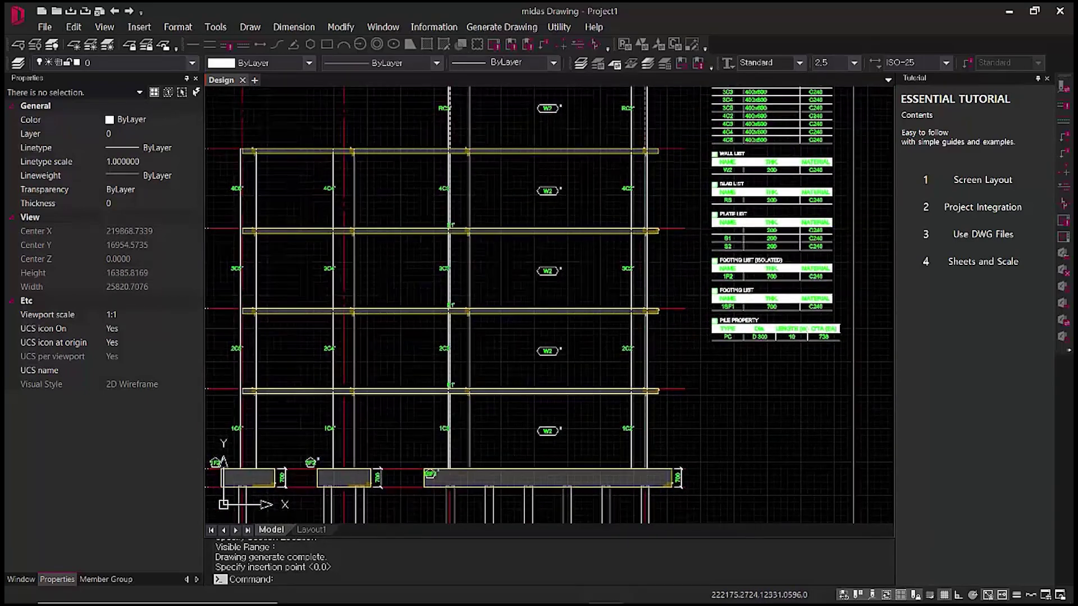
- Review the column, wall, slab, plate, footing and pile property lists beside the cross section
{"action": "scroll", "coordinate": [733, 335], "scroll_direction": "up", "scroll_amount": 5}
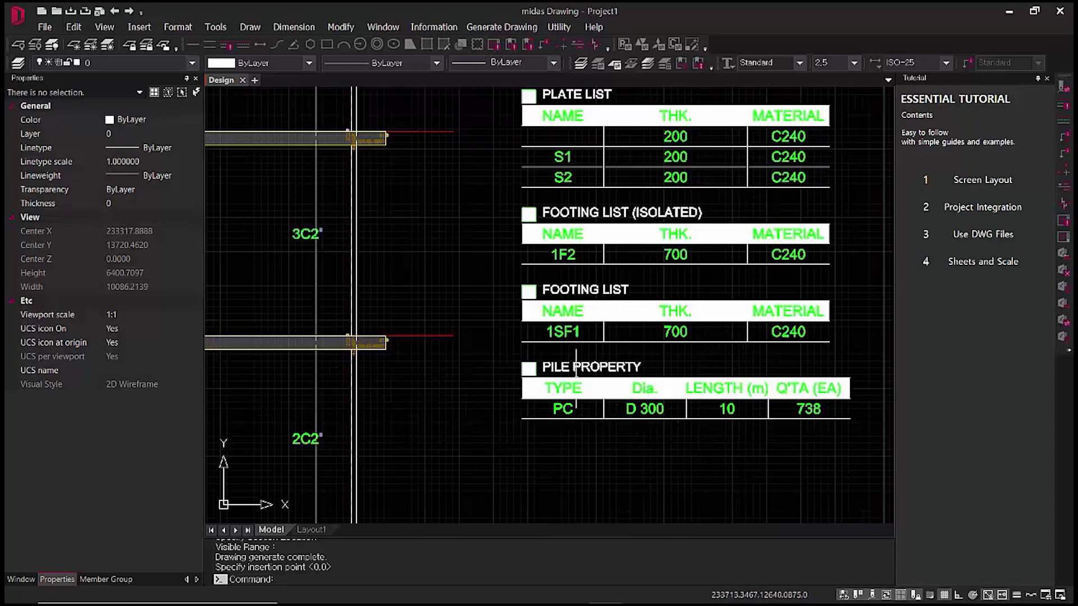
{"action": "scroll", "coordinate": [537, 292], "scroll_direction": "down", "scroll_amount": 2}
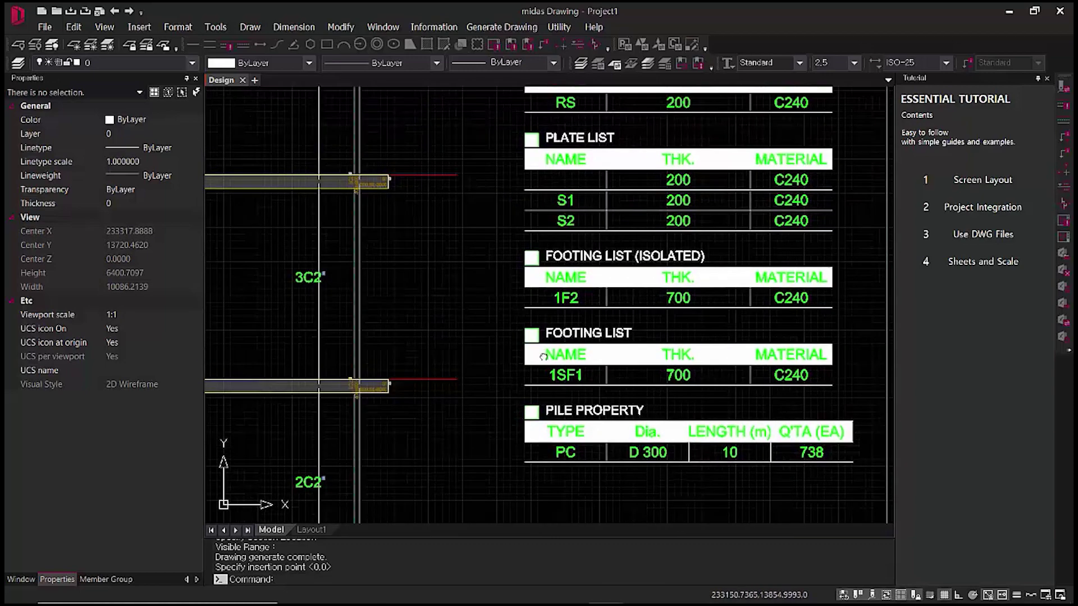
{"action": "middle_click_drag", "start_coordinate": [540, 340], "coordinate": [588, 388]}
{"action": "scroll", "coordinate": [586, 372], "scroll_direction": "up", "scroll_amount": 2}
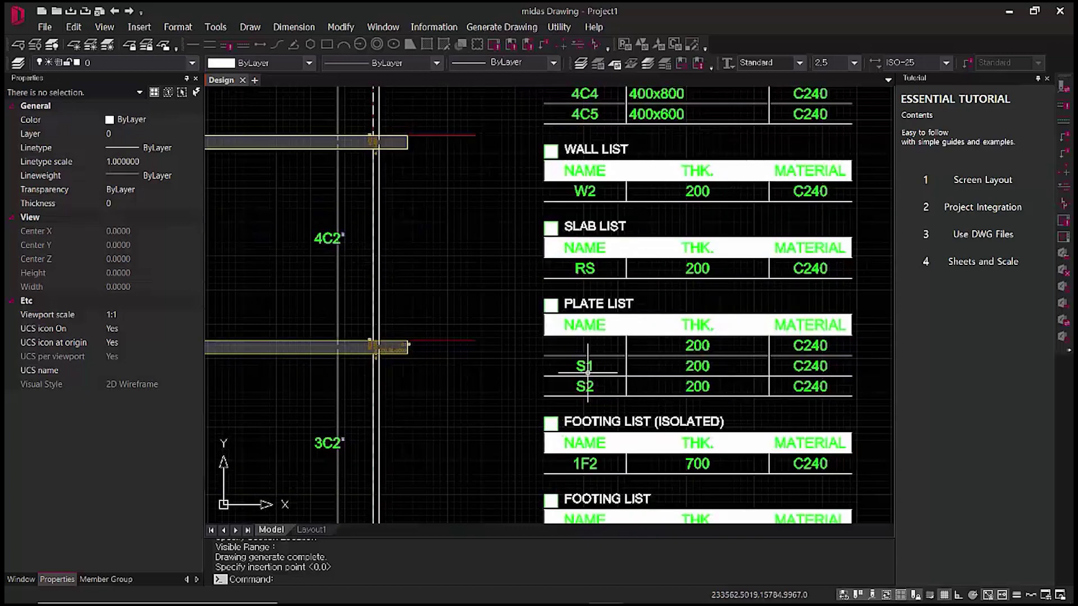
{"action": "middle_click_drag", "start_coordinate": [762, 299], "coordinate": [623, 358]}
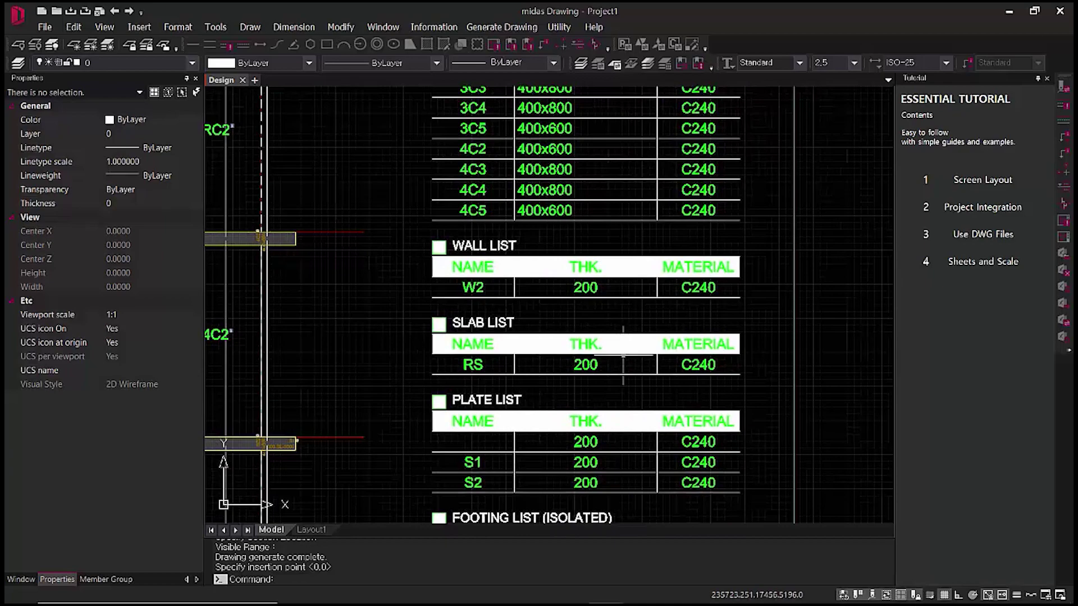
{"action": "scroll", "coordinate": [591, 312], "scroll_direction": "down", "scroll_amount": 6}
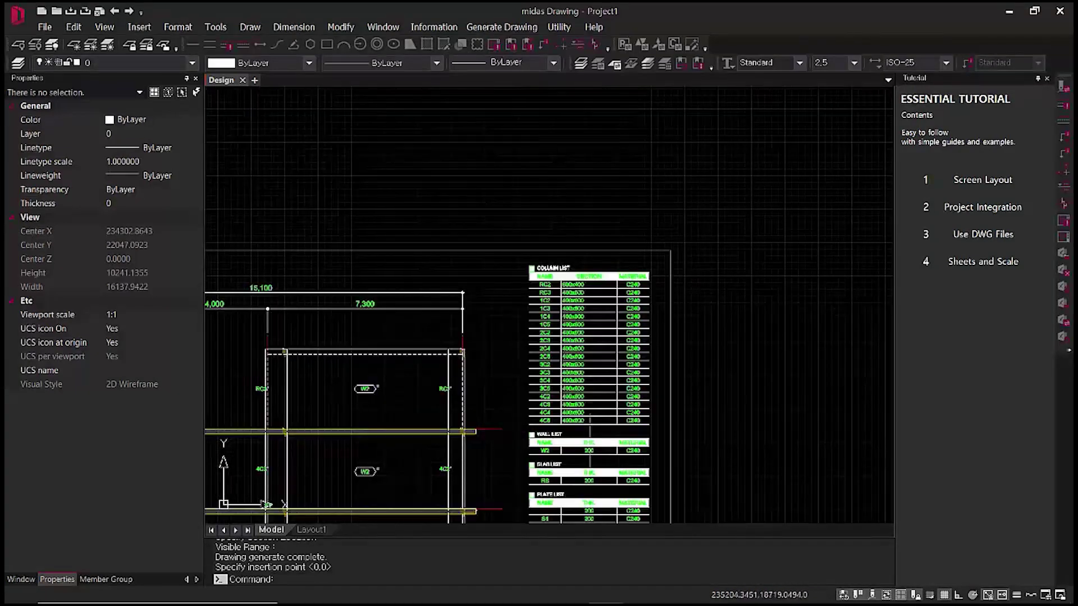
{"action": "scroll", "coordinate": [621, 301], "scroll_direction": "down", "scroll_amount": 3}
- Inspect the cross section's roof-level walls, 1F2 and 1SF1 footings, and the column size labels at the slab joints
{"action": "scroll", "coordinate": [489, 163], "scroll_direction": "up", "scroll_amount": 8}
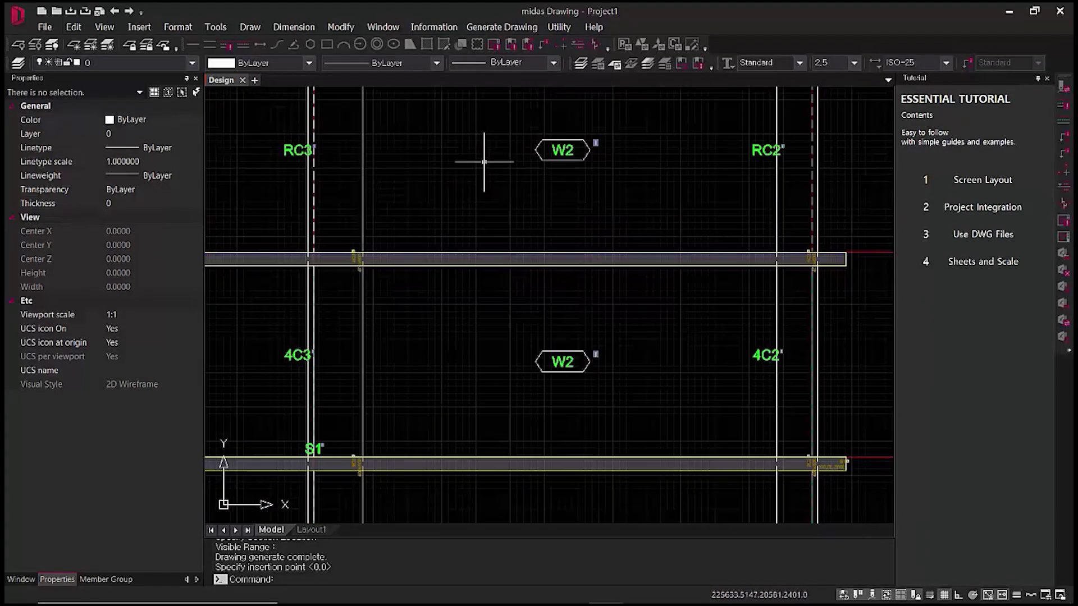
{"action": "scroll", "coordinate": [525, 179], "scroll_direction": "down", "scroll_amount": 5}
{"action": "mouse_move", "coordinate": [536, 307]}
{"action": "middle_mouse_down"}
{"action": "mouse_move", "coordinate": [539, 356]}
{"action": "mouse_move", "coordinate": [614, 215]}
{"action": "middle_mouse_up"}
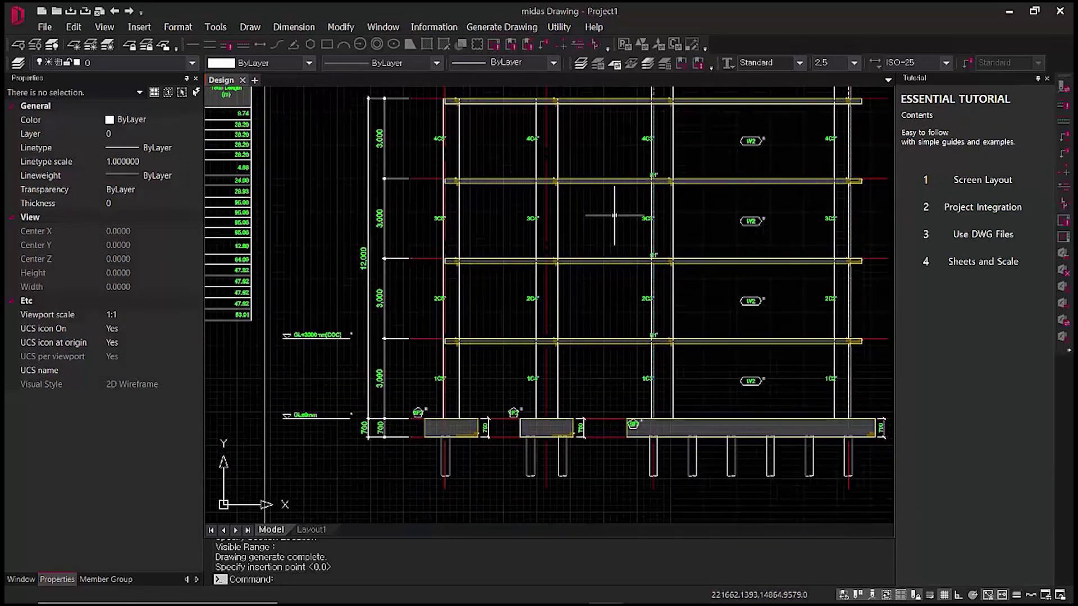
{"action": "scroll", "coordinate": [615, 216], "scroll_direction": "down", "scroll_amount": 2}
{"action": "scroll", "coordinate": [592, 331], "scroll_direction": "up", "scroll_amount": 5}
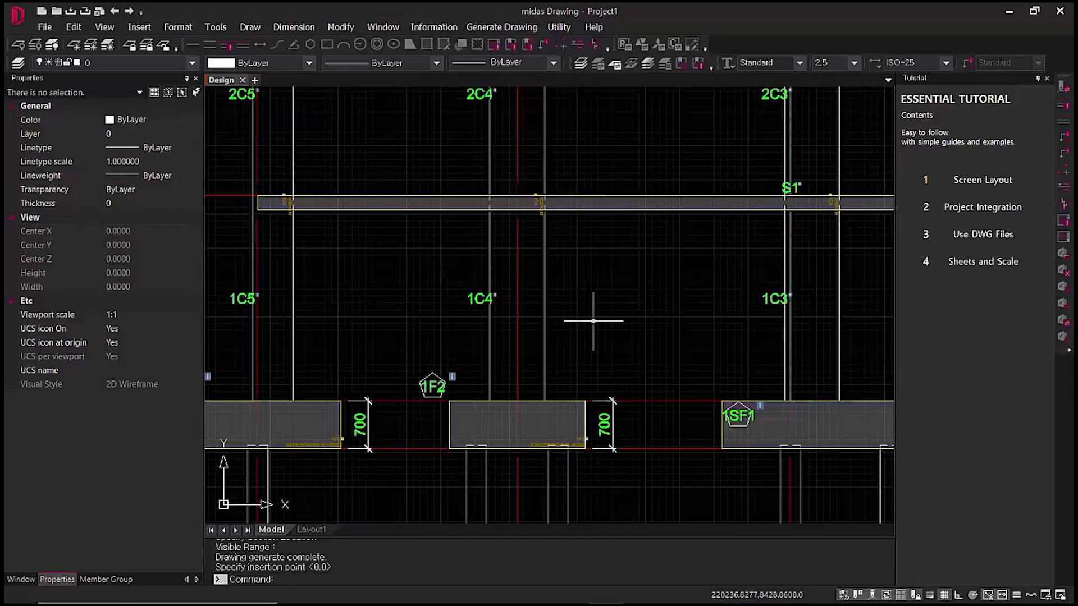
{"action": "scroll", "coordinate": [593, 321], "scroll_direction": "down", "scroll_amount": 2}
{"action": "scroll", "coordinate": [440, 246], "scroll_direction": "up", "scroll_amount": 1}
{"action": "scroll", "coordinate": [399, 260], "scroll_direction": "up", "scroll_amount": 4}
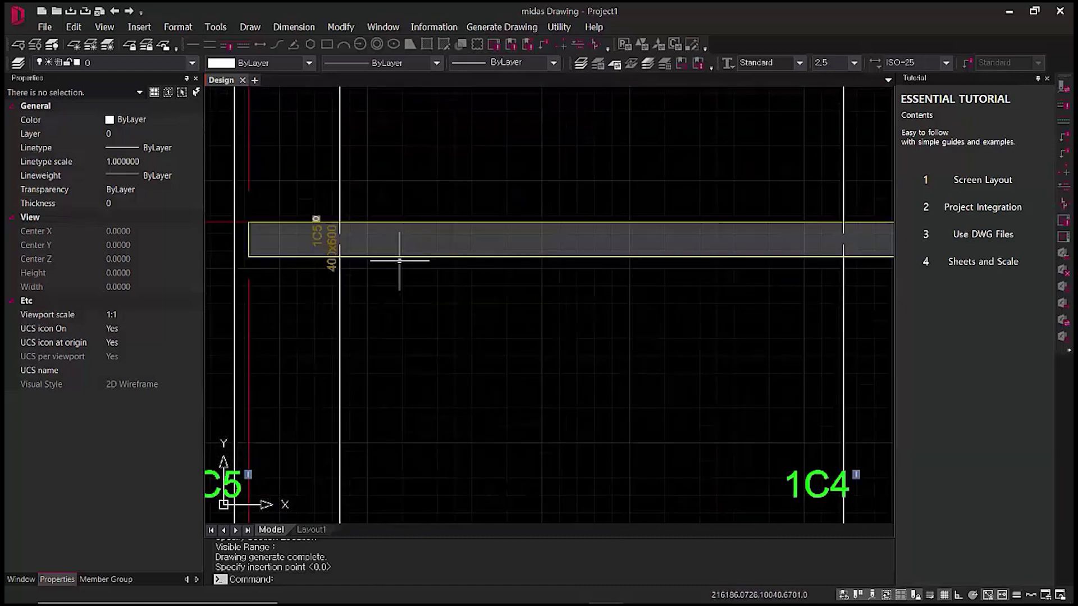
{"action": "scroll", "coordinate": [616, 300], "scroll_direction": "down", "scroll_amount": 2}
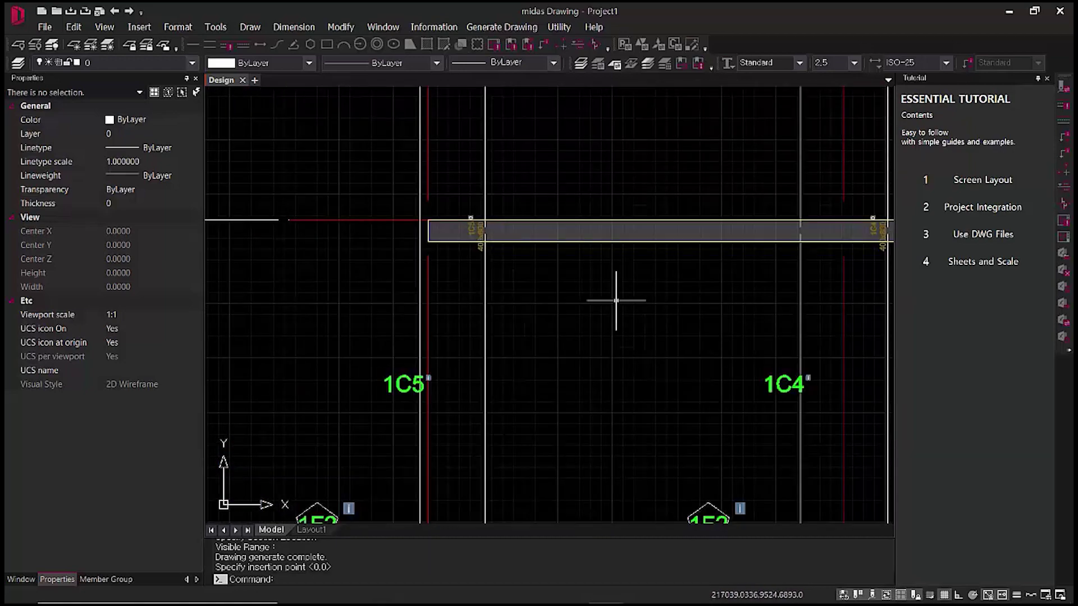
{"action": "scroll", "coordinate": [589, 312], "scroll_direction": "down", "scroll_amount": 2}
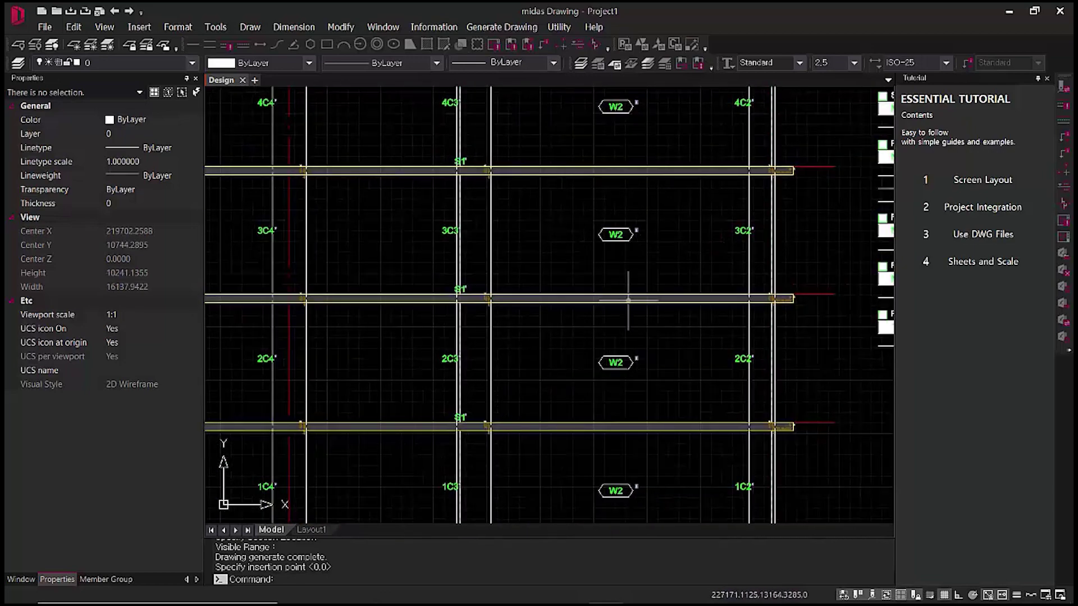
{"action": "scroll", "coordinate": [799, 171], "scroll_direction": "up", "scroll_amount": 4}
{"action": "scroll", "coordinate": [797, 181], "scroll_direction": "down", "scroll_amount": 3}
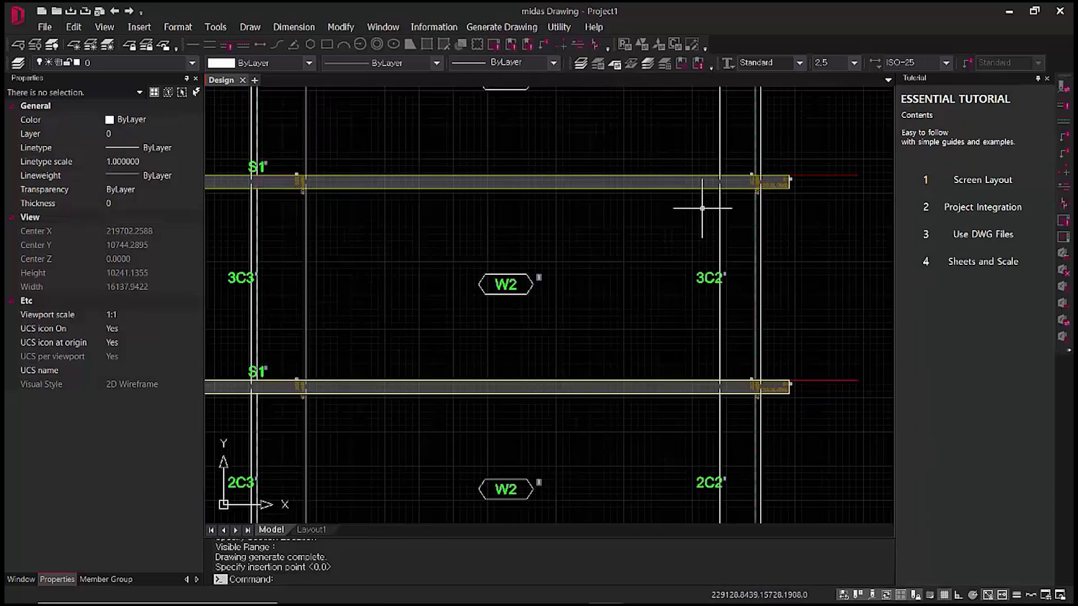
- Check the cross section's storey height and grid dimensions, continuing down through the floors to the piles and drawing title
{"action": "middle_click_drag", "start_coordinate": [585, 220], "coordinate": [888, 298]}
{"action": "scroll", "coordinate": [499, 308], "scroll_direction": "down", "scroll_amount": 3}
{"action": "scroll", "coordinate": [494, 280], "scroll_direction": "up", "scroll_amount": 3}
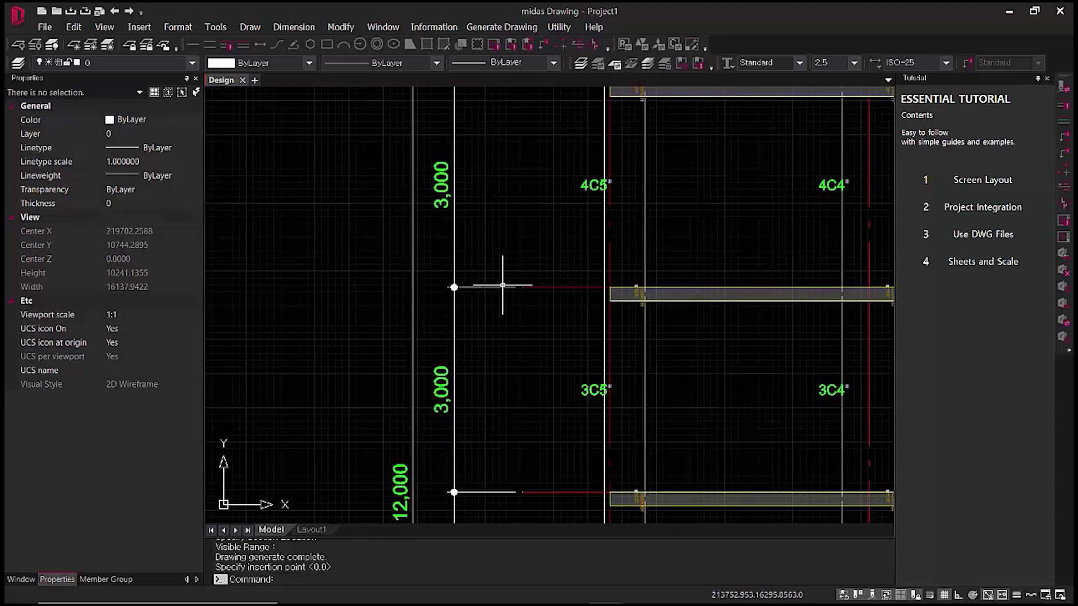
{"action": "mouse_move", "coordinate": [553, 331]}
{"action": "middle_mouse_down"}
{"action": "mouse_move", "coordinate": [501, 454]}
{"action": "mouse_move", "coordinate": [474, 430]}
{"action": "mouse_move", "coordinate": [427, 340]}
{"action": "middle_mouse_up"}
{"action": "scroll", "coordinate": [438, 369], "scroll_direction": "down", "scroll_amount": 1}
{"action": "middle_click_drag", "start_coordinate": [641, 441], "coordinate": [490, 424]}
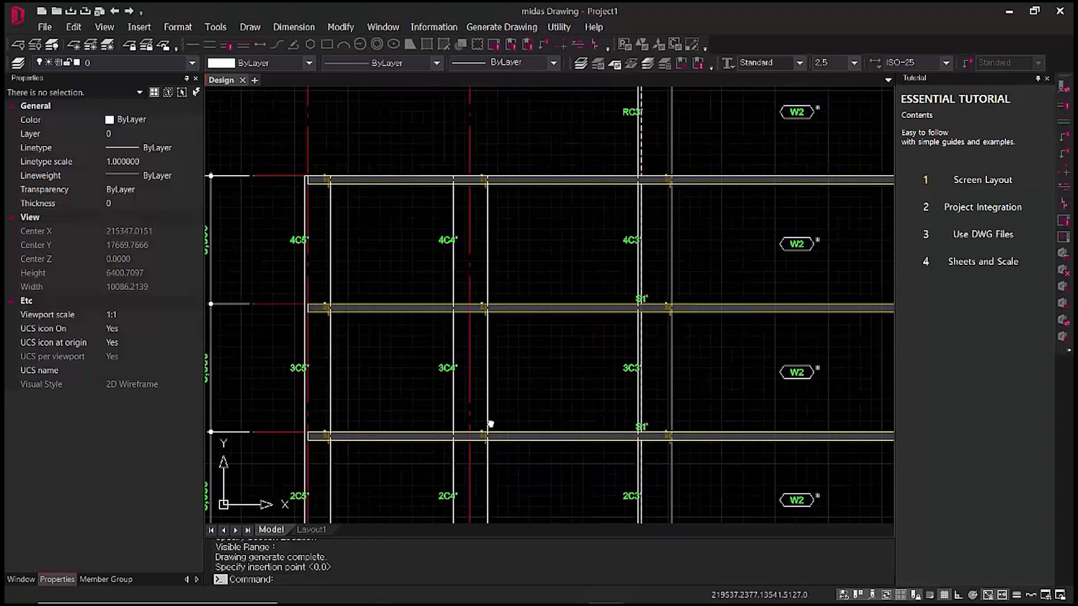
{"action": "mouse_move", "coordinate": [734, 426]}
{"action": "middle_mouse_down"}
{"action": "mouse_move", "coordinate": [613, 428]}
{"action": "mouse_move", "coordinate": [672, 389]}
{"action": "middle_mouse_up"}
{"action": "mouse_move", "coordinate": [681, 438]}
{"action": "middle_mouse_down"}
{"action": "mouse_move", "coordinate": [705, 413]}
{"action": "mouse_move", "coordinate": [739, 326]}
{"action": "middle_mouse_up"}
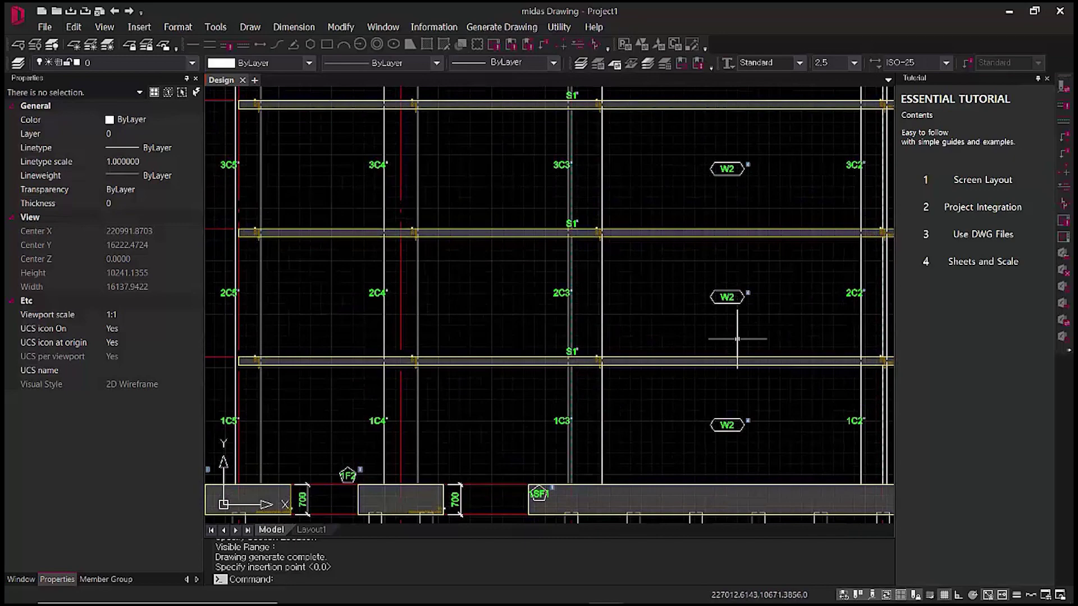
{"action": "middle_click_drag", "start_coordinate": [741, 429], "coordinate": [712, 298]}
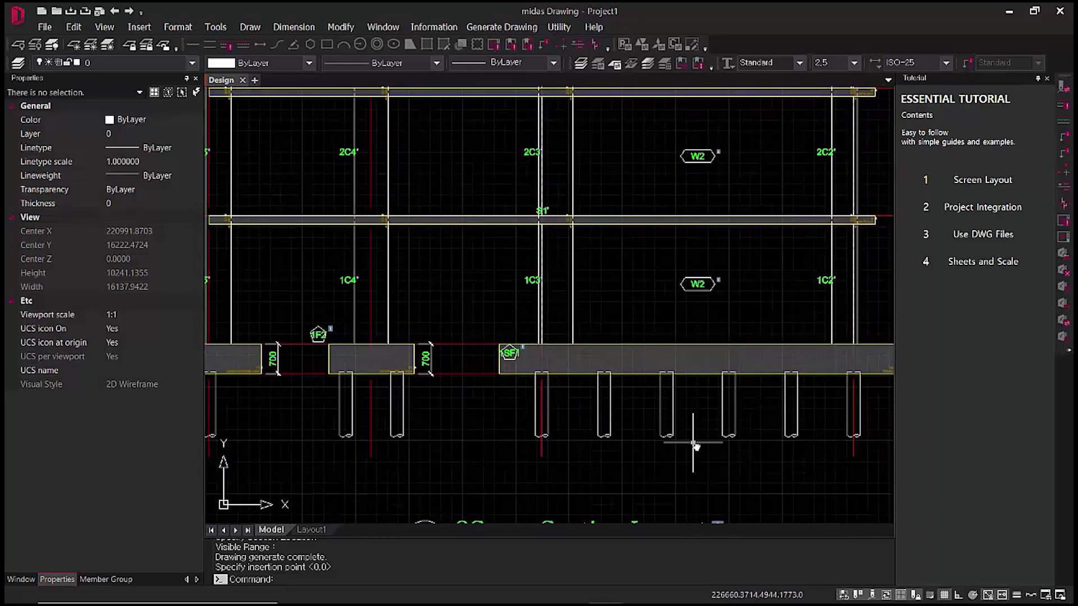
{"action": "mouse_move", "coordinate": [746, 453]}
{"action": "middle_mouse_down"}
{"action": "mouse_move", "coordinate": [719, 443]}
{"action": "mouse_move", "coordinate": [689, 522]}
{"action": "middle_mouse_up"}
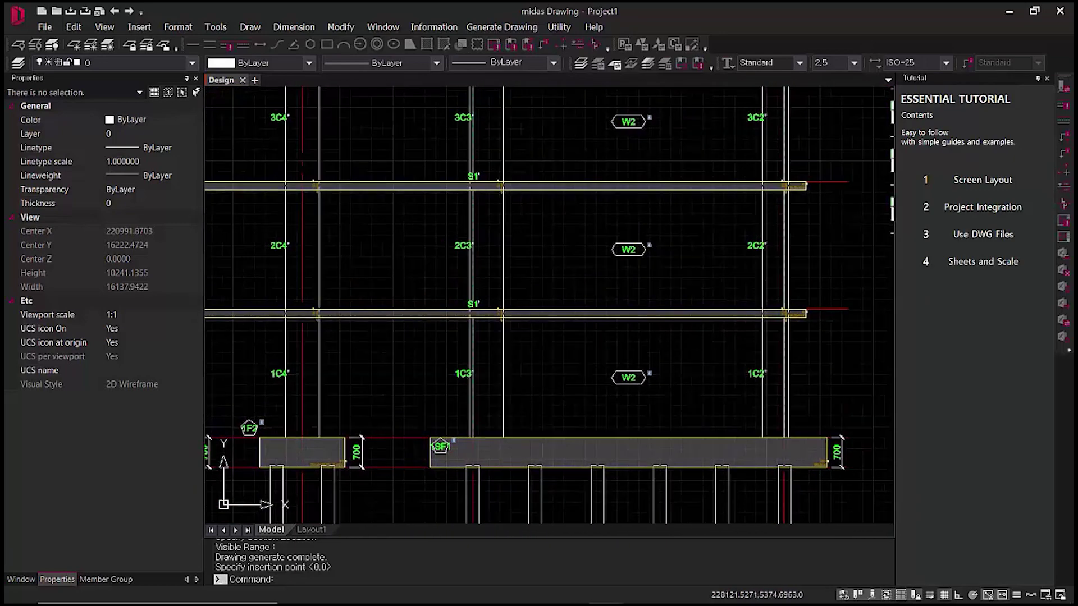
{"action": "scroll", "coordinate": [690, 522], "scroll_direction": "down", "scroll_amount": 2}
{"action": "middle_click_drag", "start_coordinate": [698, 428], "coordinate": [673, 553]}
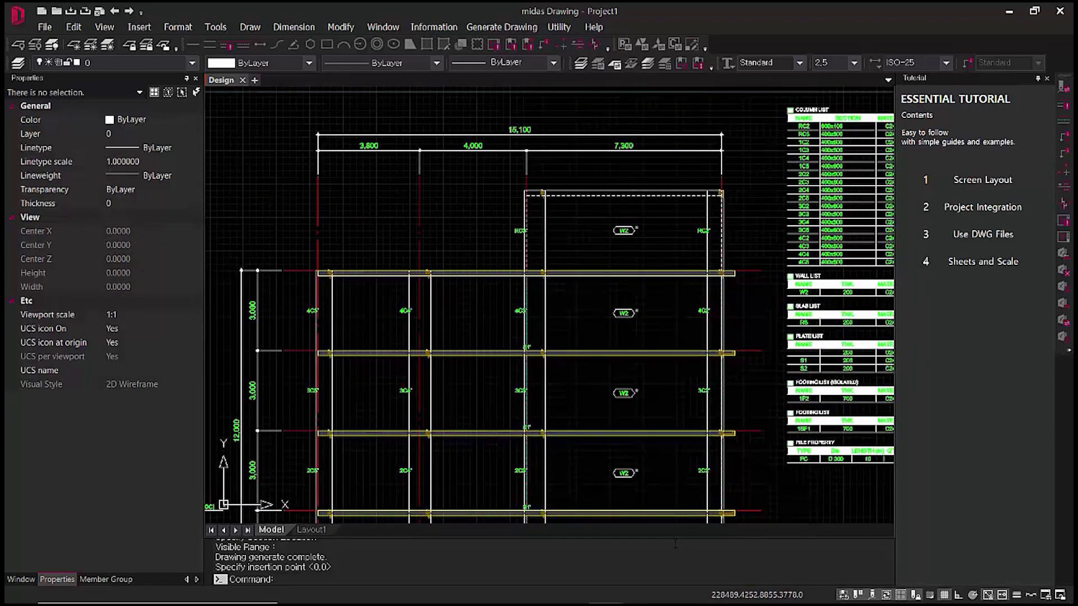
{"action": "middle_click_drag", "start_coordinate": [677, 493], "coordinate": [688, 304]}
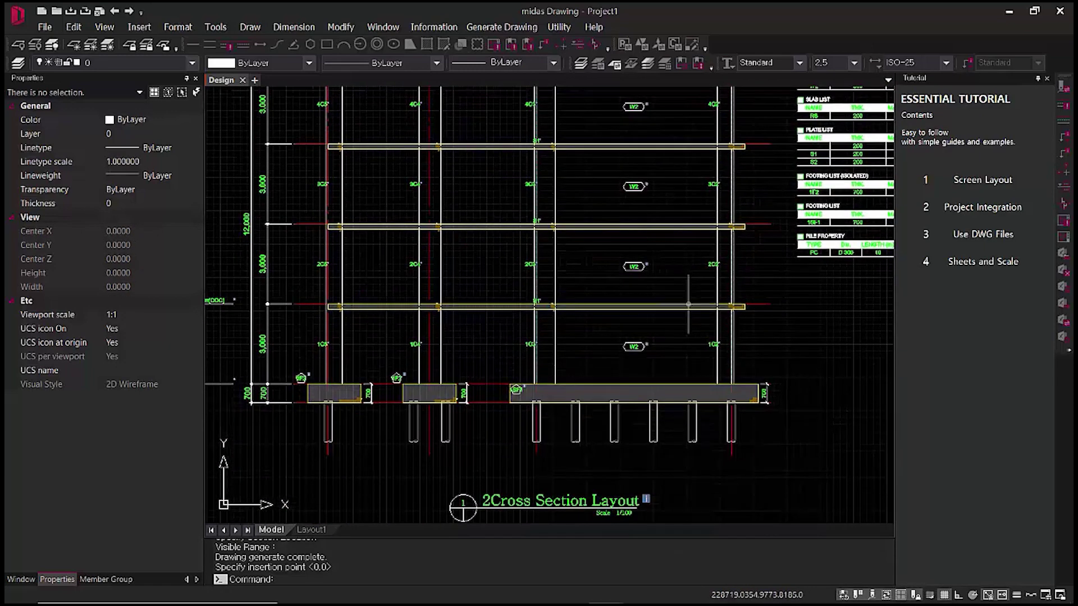
{"action": "middle_click_drag", "start_coordinate": [698, 482], "coordinate": [690, 426]}
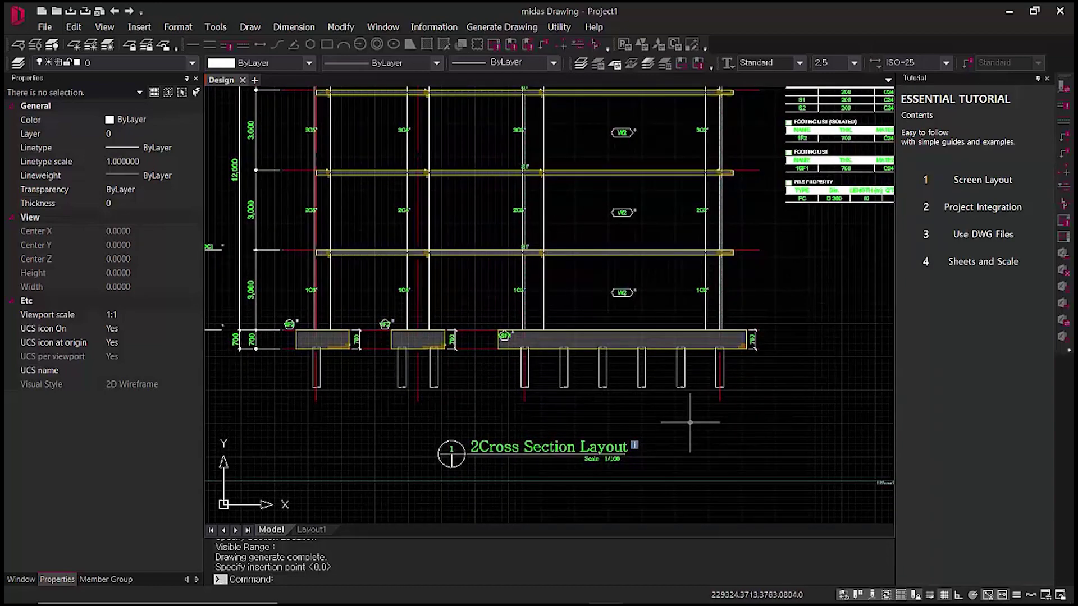
- Start an axis-offset structural section and choose vertical grid line B on the framing plan as its axis
{"action": "scroll", "coordinate": [690, 423], "scroll_direction": "down", "scroll_amount": 2}
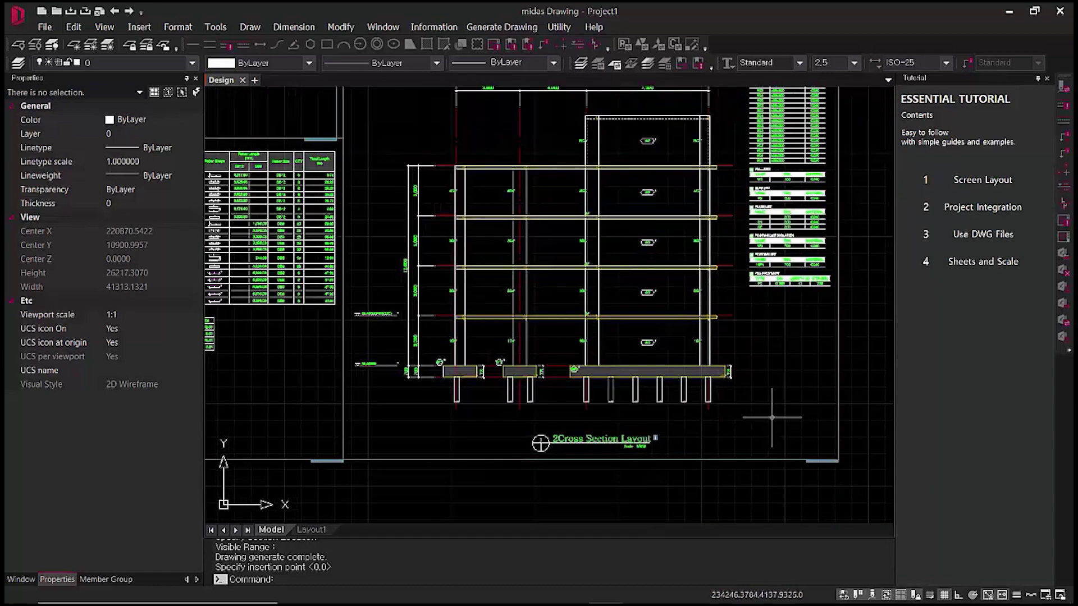
{"action": "scroll", "coordinate": [775, 410], "scroll_direction": "down", "scroll_amount": 3}
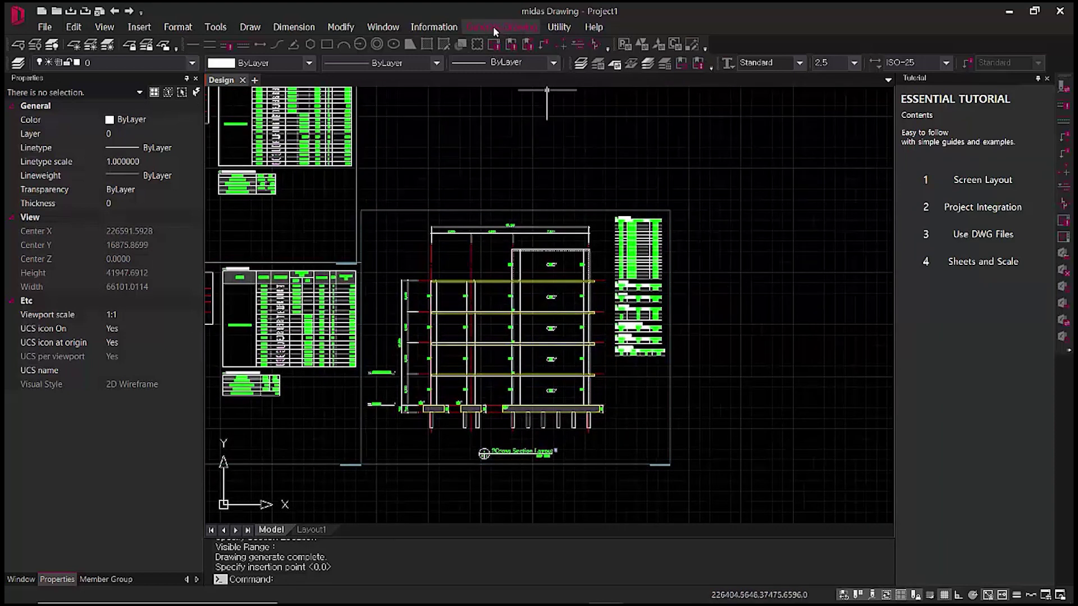
{"action": "left_click", "coordinate": [494, 26]}
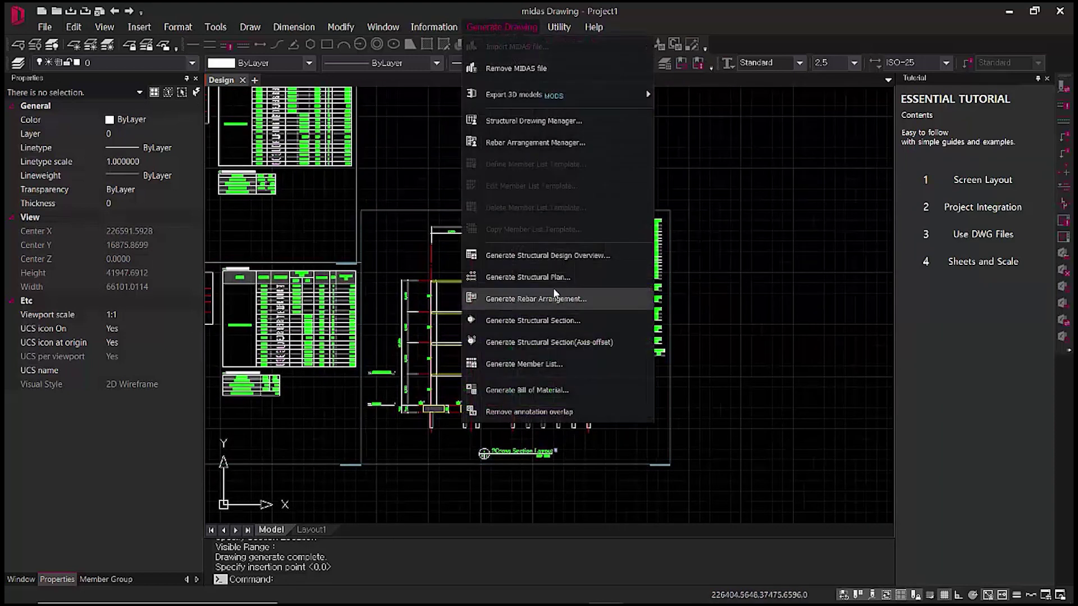
{"action": "left_click", "coordinate": [572, 342]}
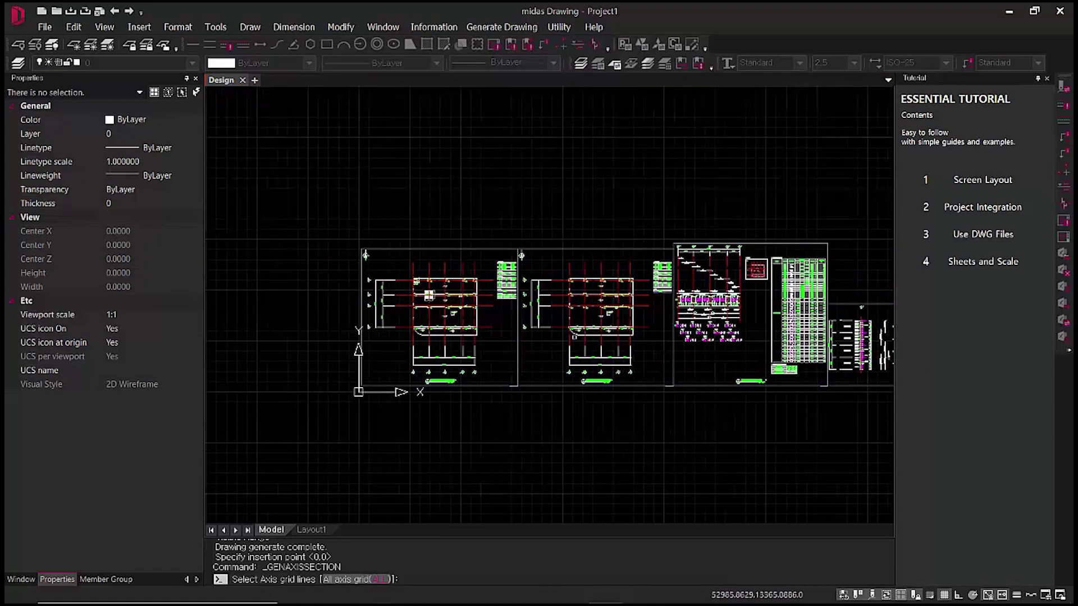
{"action": "scroll", "coordinate": [571, 337], "scroll_direction": "up", "scroll_amount": 4}
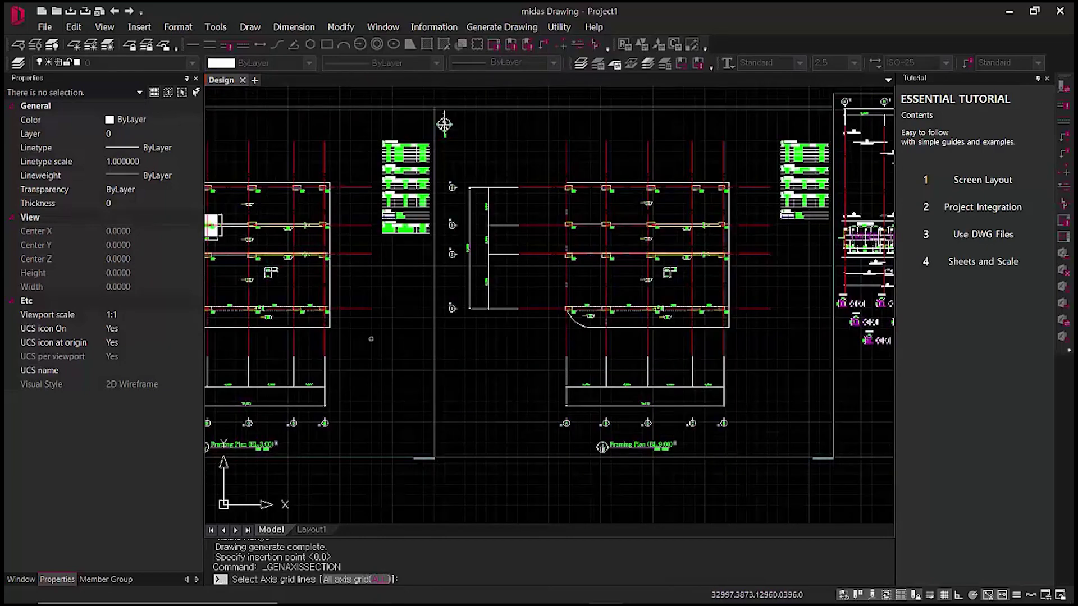
{"action": "middle_click_drag", "start_coordinate": [394, 342], "coordinate": [716, 339]}
{"action": "middle_click_drag", "start_coordinate": [544, 331], "coordinate": [537, 344]}
{"action": "scroll", "coordinate": [536, 357], "scroll_direction": "up", "scroll_amount": 6}
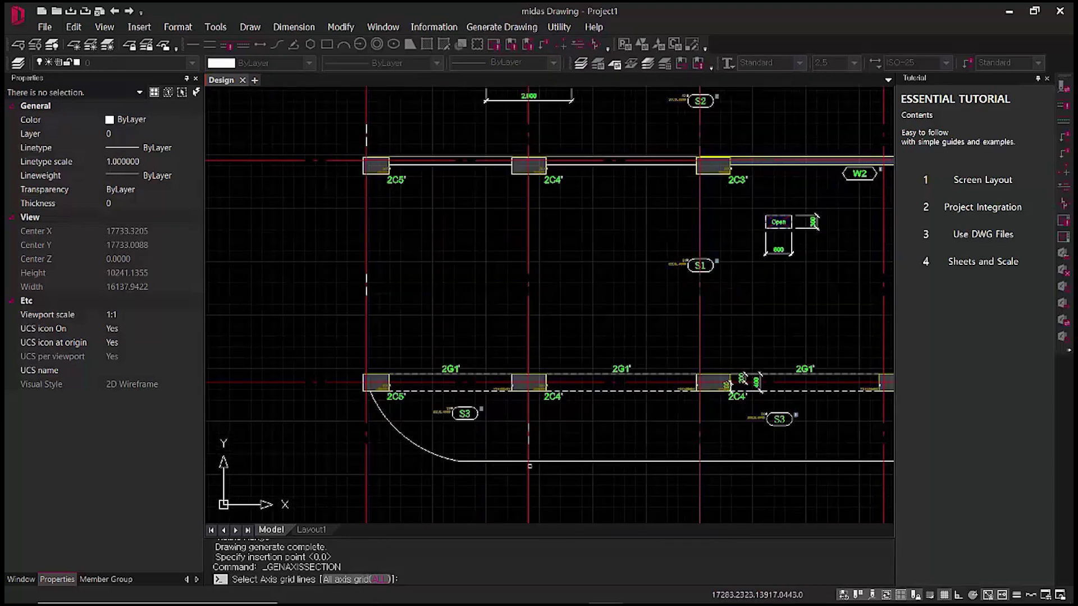
{"action": "left_click", "coordinate": [529, 487]}
{"action": "key", "text": "Return"}
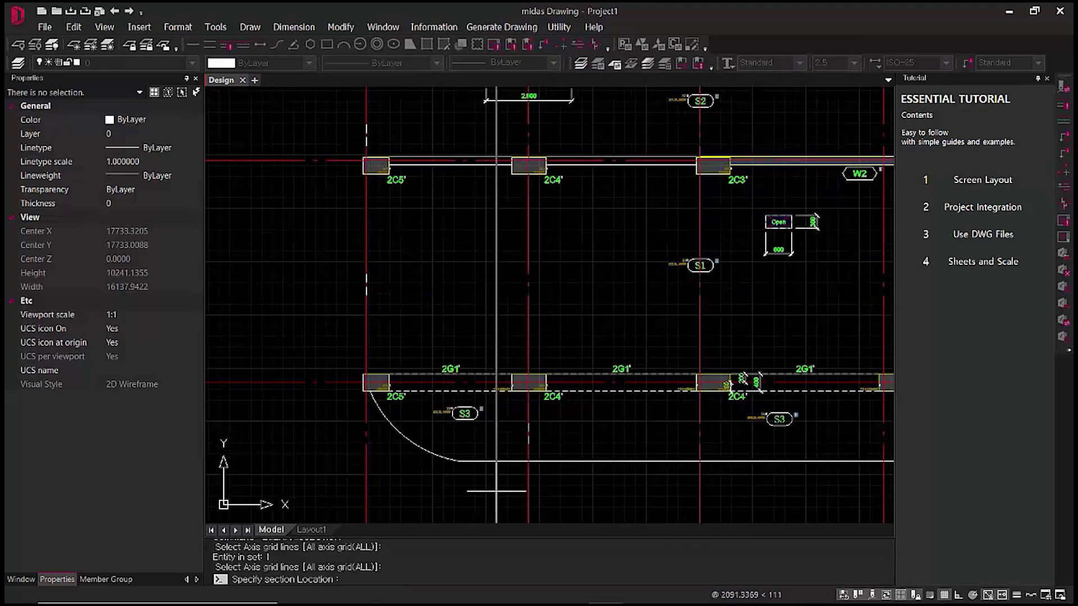
- Set the section location between grid lines A and B and the visible range past B, inserting the drawing beside the grid line 2 section sheet
{"action": "scroll", "coordinate": [492, 488], "scroll_direction": "down", "scroll_amount": 2}
{"action": "left_click", "coordinate": [481, 491]}
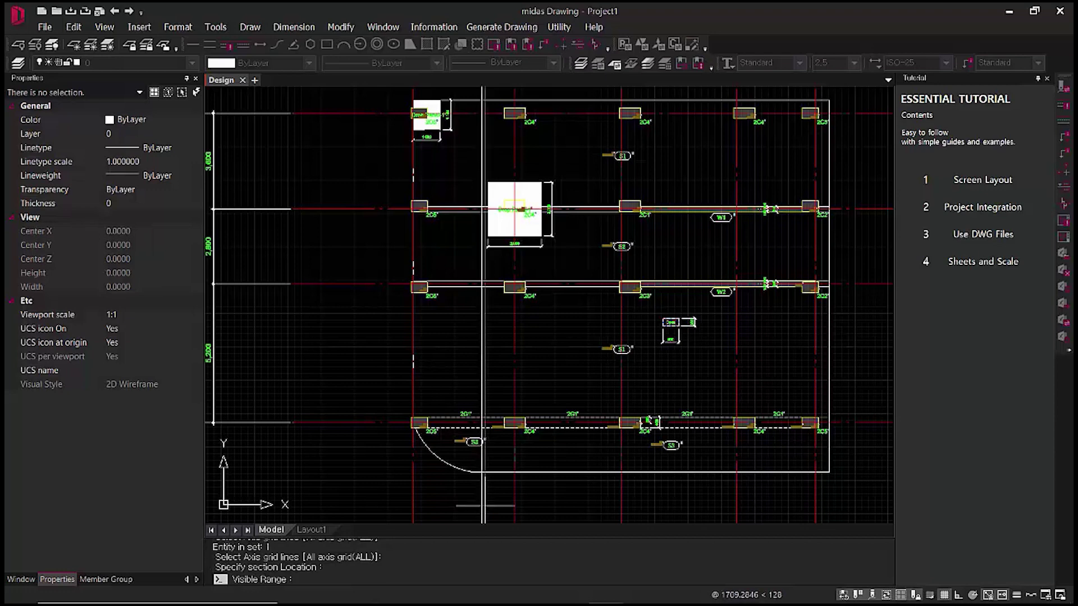
{"action": "left_click", "coordinate": [558, 505]}
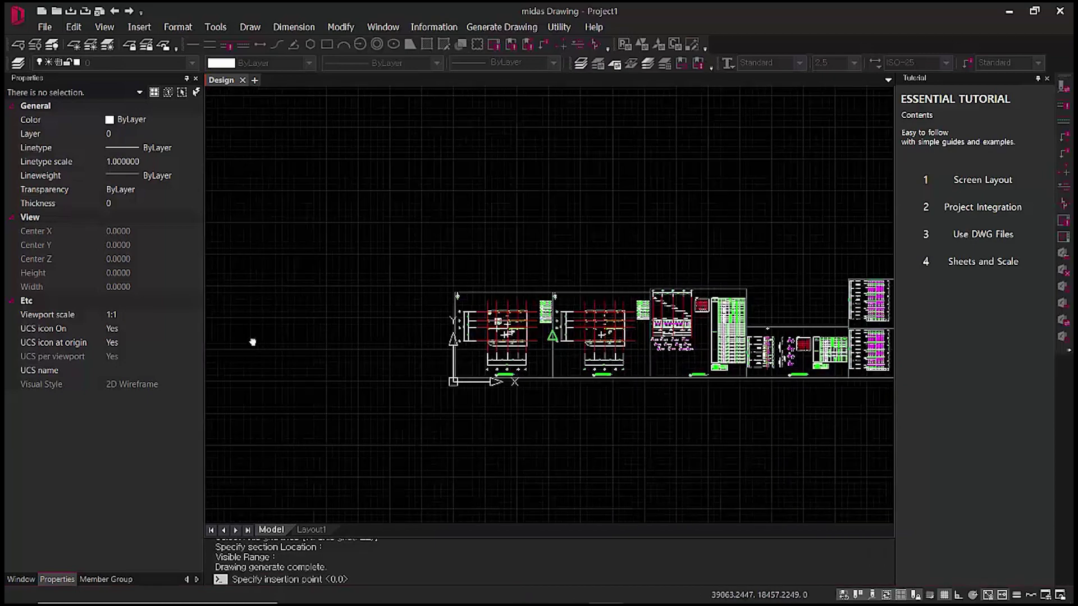
{"action": "middle_click_drag", "start_coordinate": [253, 342], "coordinate": [240, 337]}
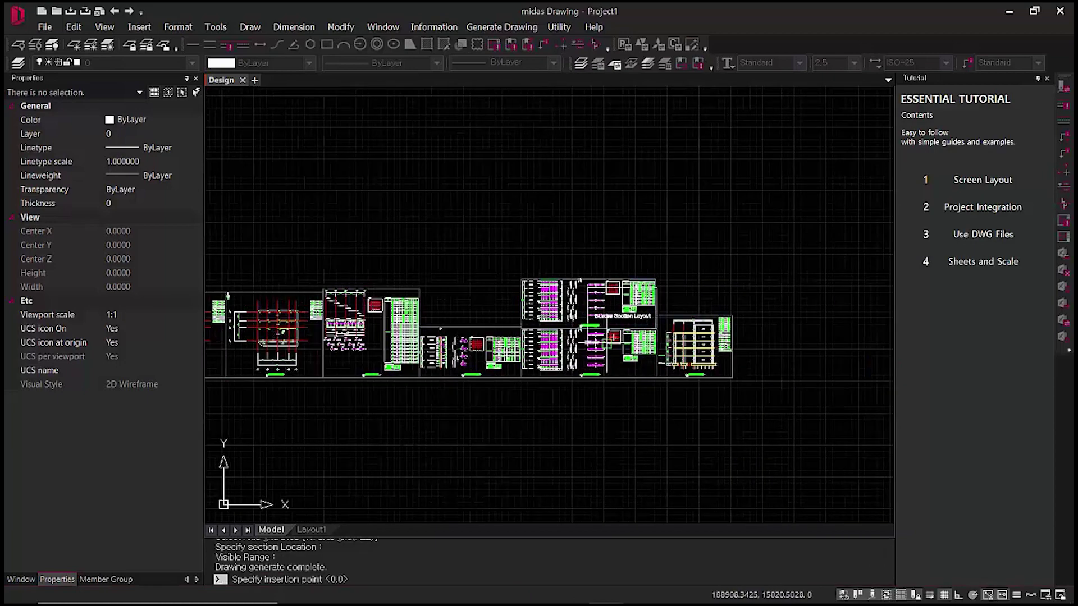
{"action": "left_click", "coordinate": [731, 377]}
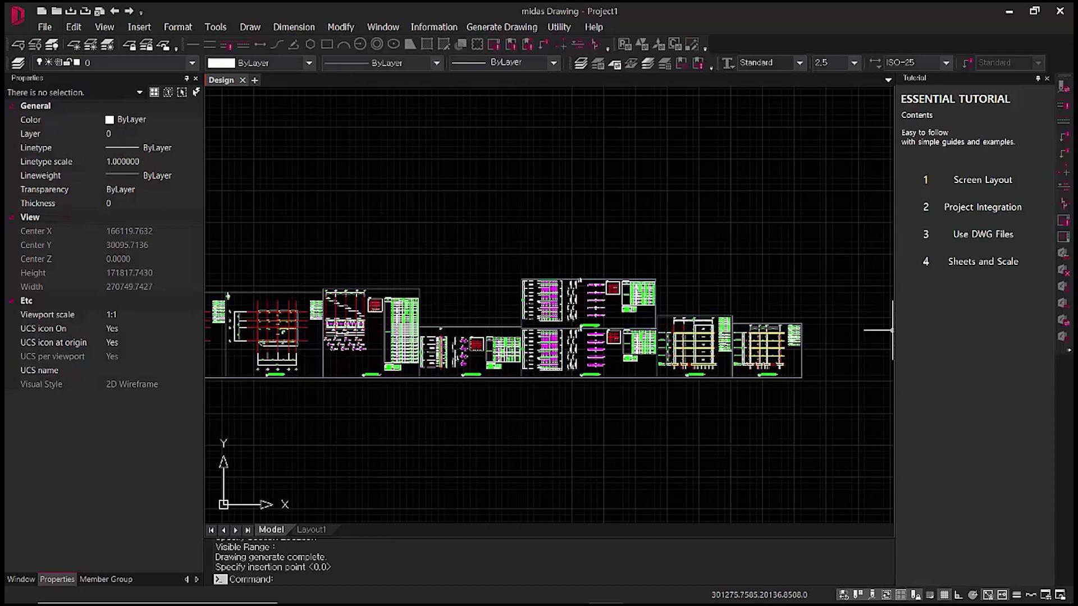
- Inspect the B cross section's first-floor joint between slabs S1 and S2, including the size labels at the column
{"action": "scroll", "coordinate": [808, 341], "scroll_direction": "up", "scroll_amount": 6}
{"action": "scroll", "coordinate": [555, 361], "scroll_direction": "up", "scroll_amount": 2}
{"action": "middle_click_drag", "start_coordinate": [449, 361], "coordinate": [504, 335]}
{"action": "middle_click_drag", "start_coordinate": [651, 437], "coordinate": [673, 333]}
{"action": "scroll", "coordinate": [551, 370], "scroll_direction": "up", "scroll_amount": 4}
{"action": "scroll", "coordinate": [581, 360], "scroll_direction": "up", "scroll_amount": 4}
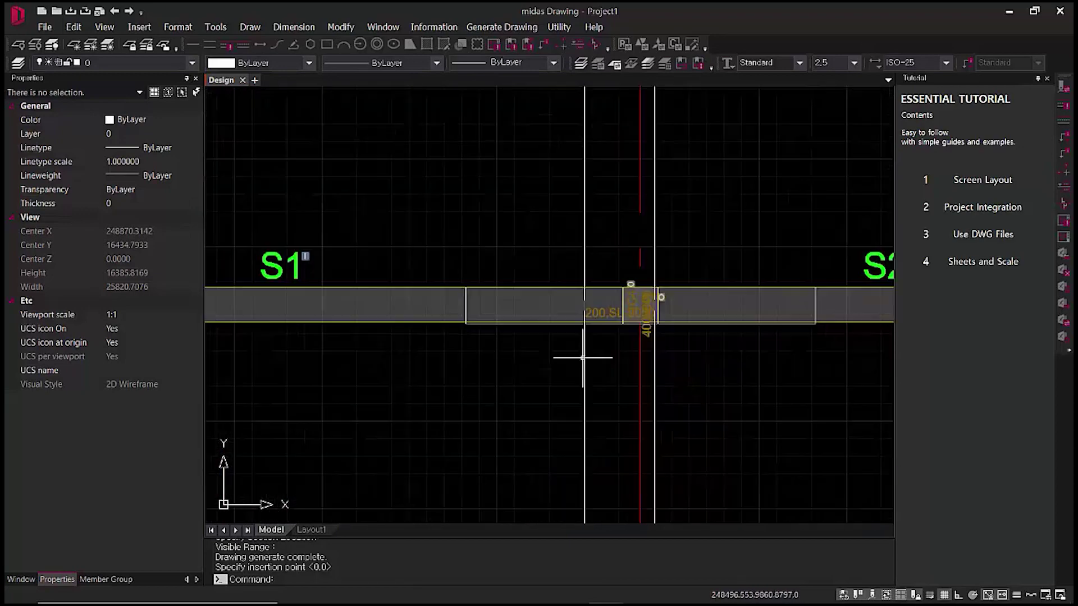
{"action": "scroll", "coordinate": [584, 358], "scroll_direction": "up", "scroll_amount": 4}
{"action": "scroll", "coordinate": [583, 355], "scroll_direction": "down", "scroll_amount": 4}
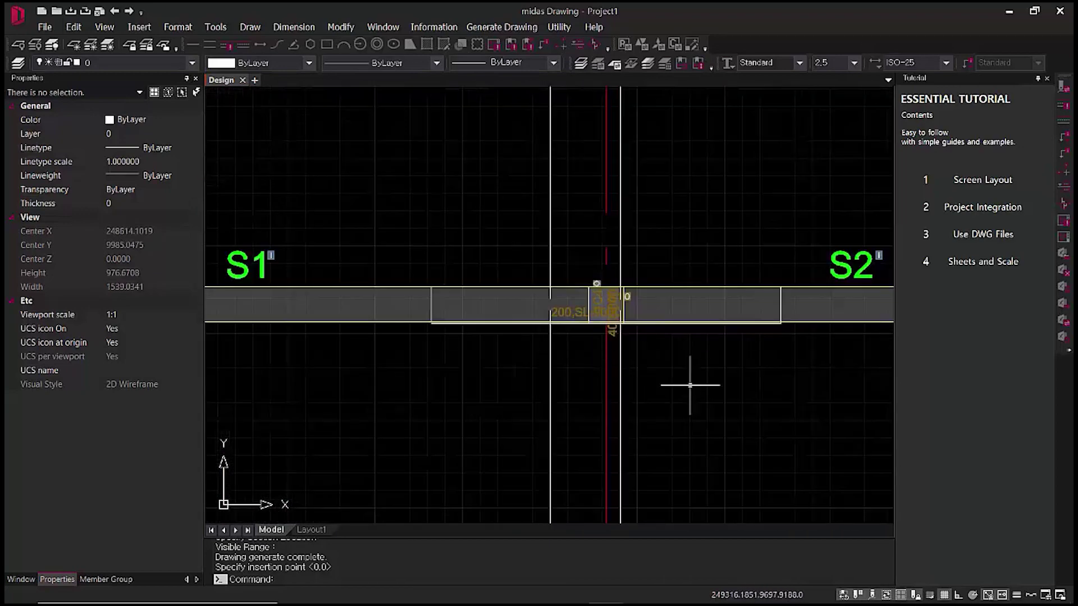
{"action": "scroll", "coordinate": [657, 373], "scroll_direction": "down", "scroll_amount": 10}
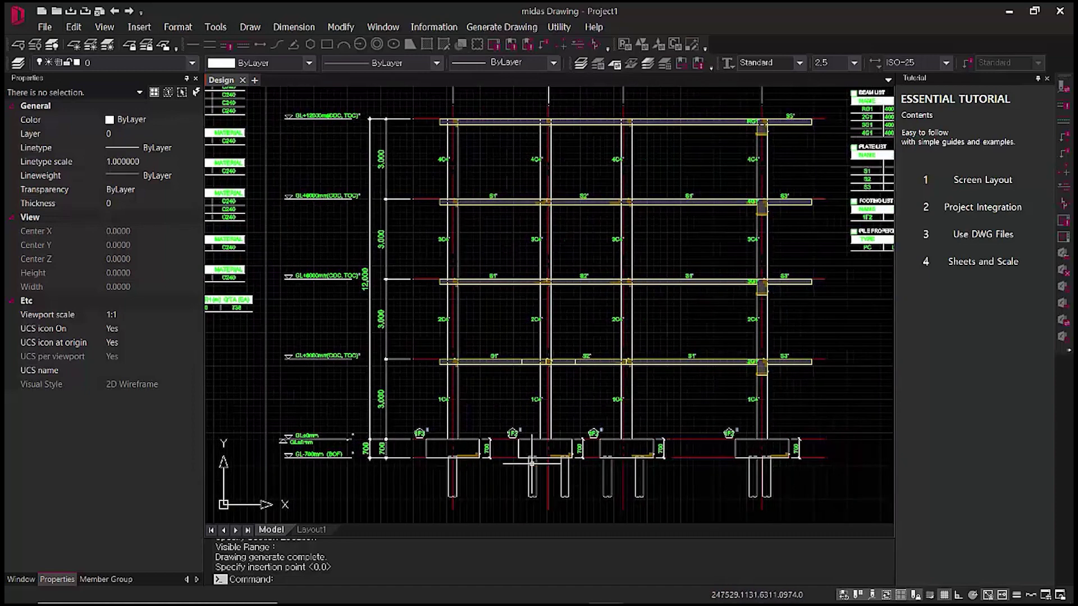
- Examine the ground and footing level marks, the 1F2 footings and the piles at the base of the B cross section
{"action": "scroll", "coordinate": [374, 457], "scroll_direction": "up", "scroll_amount": 4}
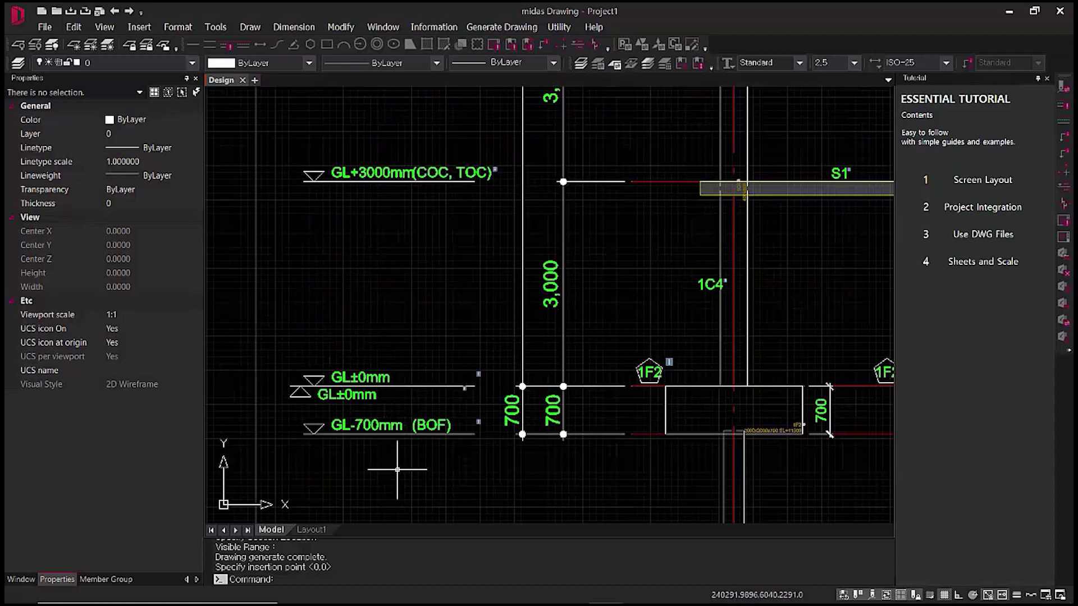
{"action": "middle_click_drag", "start_coordinate": [614, 462], "coordinate": [373, 458]}
{"action": "scroll", "coordinate": [630, 471], "scroll_direction": "down", "scroll_amount": 3}
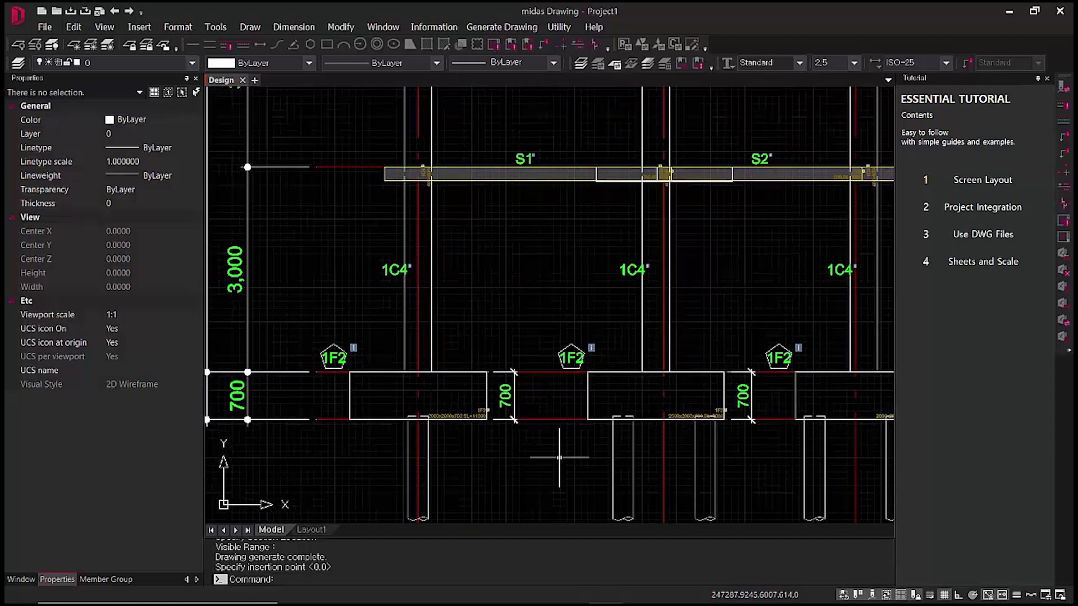
{"action": "middle_click_drag", "start_coordinate": [669, 474], "coordinate": [611, 454]}
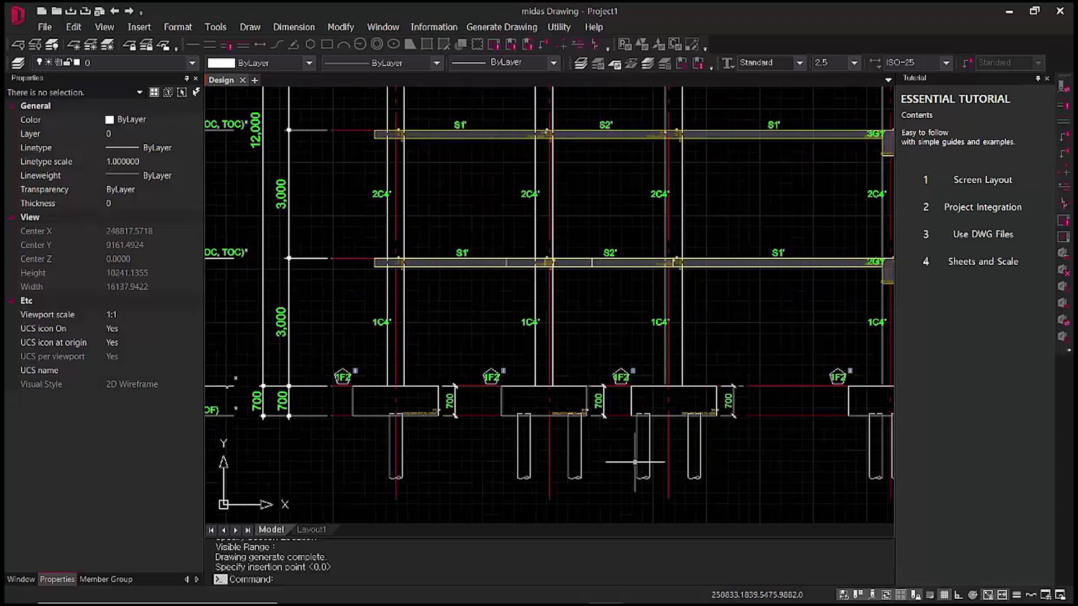
{"action": "scroll", "coordinate": [635, 462], "scroll_direction": "down", "scroll_amount": 1}
{"action": "middle_click_drag", "start_coordinate": [768, 476], "coordinate": [739, 485]}
{"action": "scroll", "coordinate": [802, 464], "scroll_direction": "up", "scroll_amount": 1}
- Measure how far the pile head embeds into the underside of the 1F2 footing at grid line 1
{"action": "scroll", "coordinate": [802, 464], "scroll_direction": "up", "scroll_amount": 2}
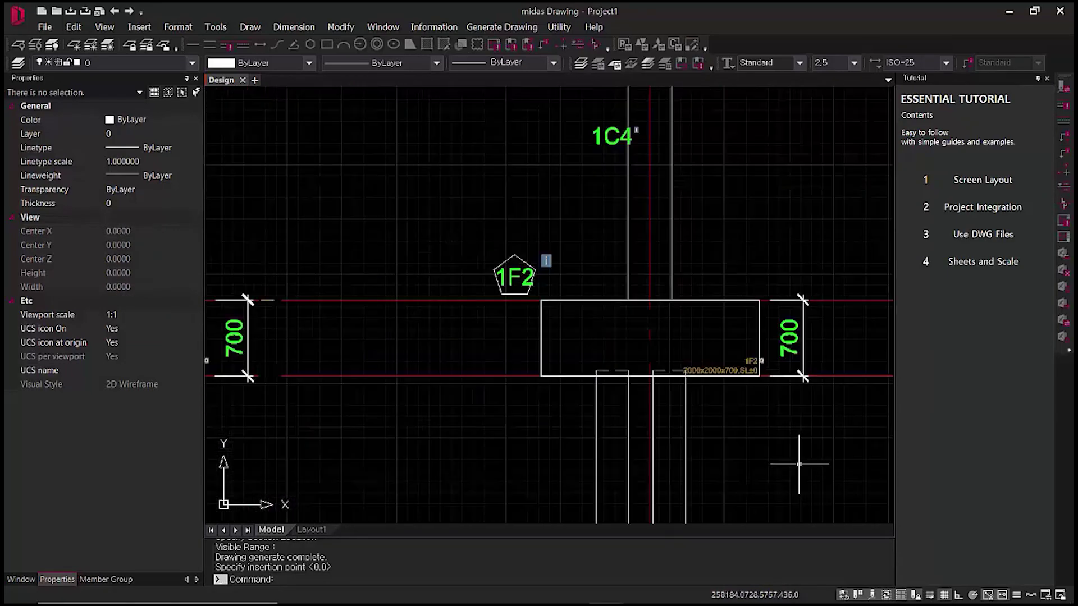
{"action": "scroll", "coordinate": [688, 424], "scroll_direction": "up", "scroll_amount": 2}
{"action": "scroll", "coordinate": [668, 376], "scroll_direction": "up", "scroll_amount": 1}
{"action": "middle_click_drag", "start_coordinate": [686, 385], "coordinate": [675, 396]}
{"action": "scroll", "coordinate": [594, 386], "scroll_direction": "down", "scroll_amount": 2}
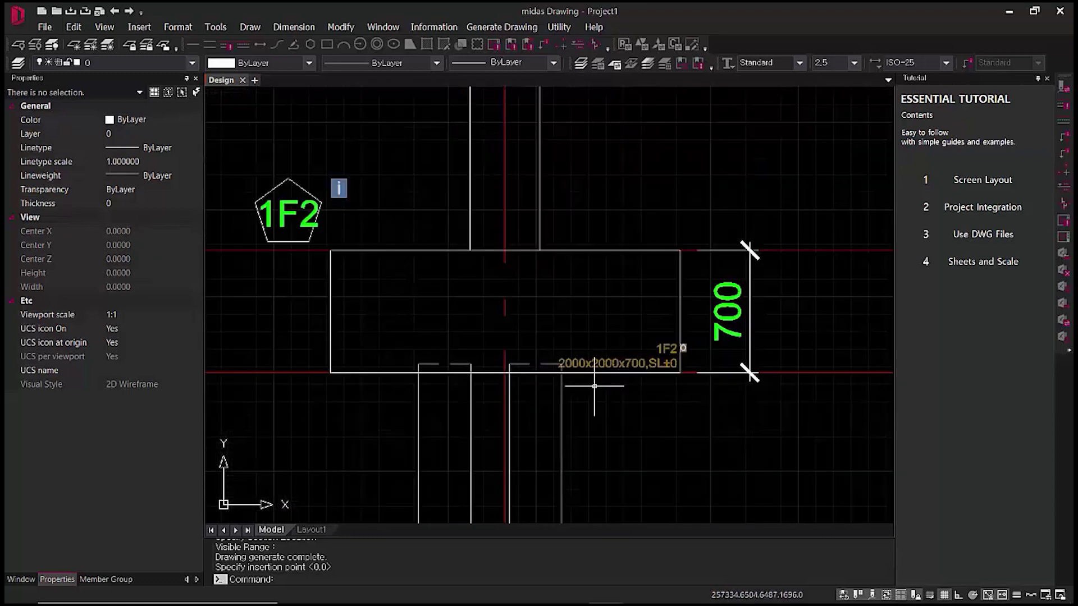
{"action": "middle_click_drag", "start_coordinate": [571, 393], "coordinate": [645, 388]}
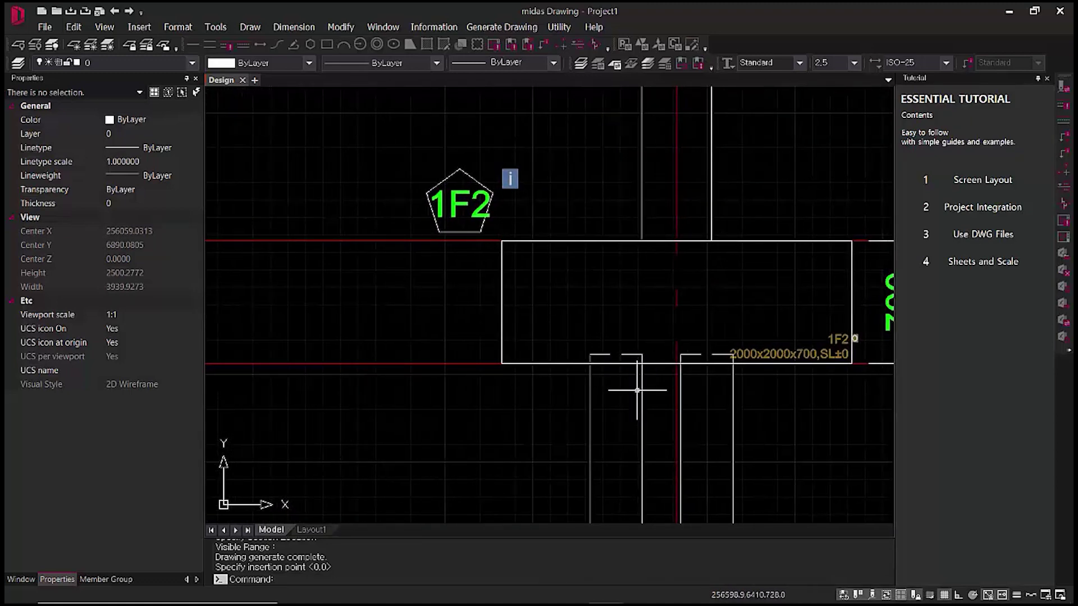
{"action": "type", "text": "i"}
{"action": "key", "text": "Return"}
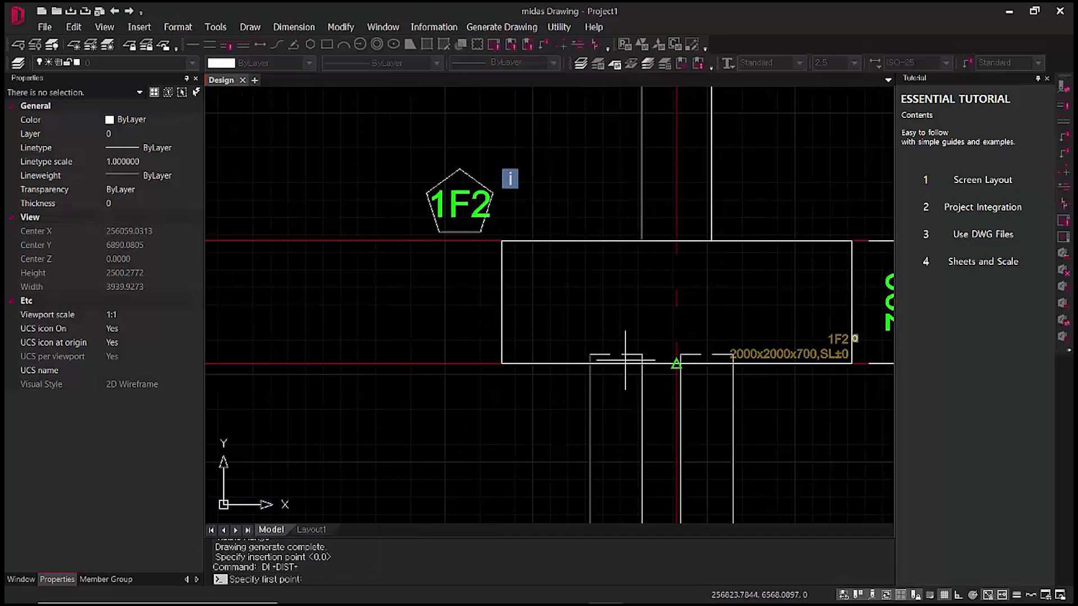
{"action": "scroll", "coordinate": [619, 362], "scroll_direction": "up", "scroll_amount": 3}
{"action": "left_click", "coordinate": [496, 374]}
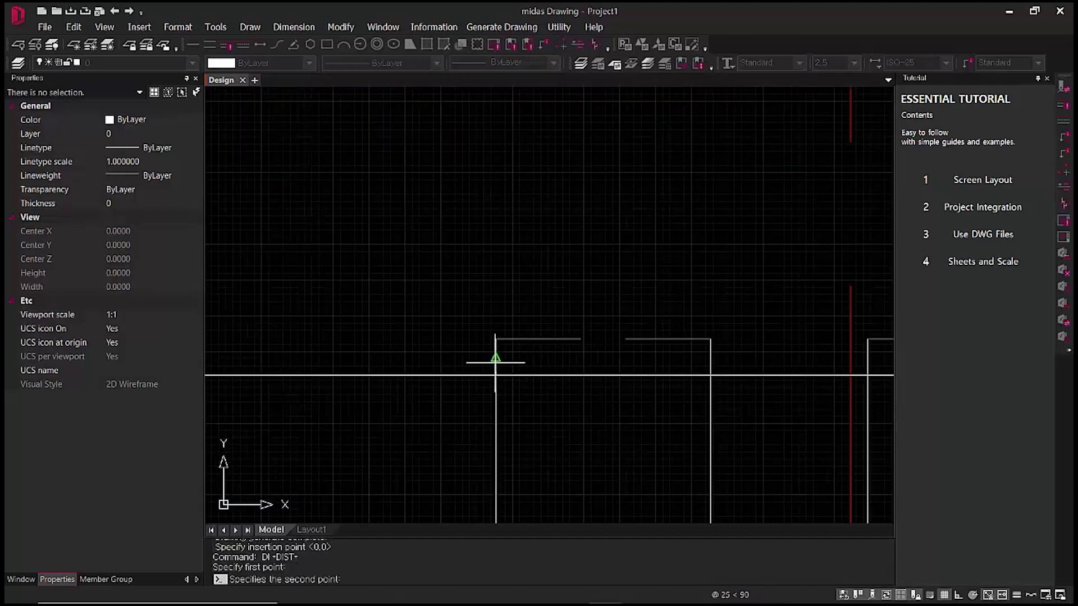
{"action": "left_click", "coordinate": [492, 342]}
{"action": "scroll", "coordinate": [556, 365], "scroll_direction": "down", "scroll_amount": 5}
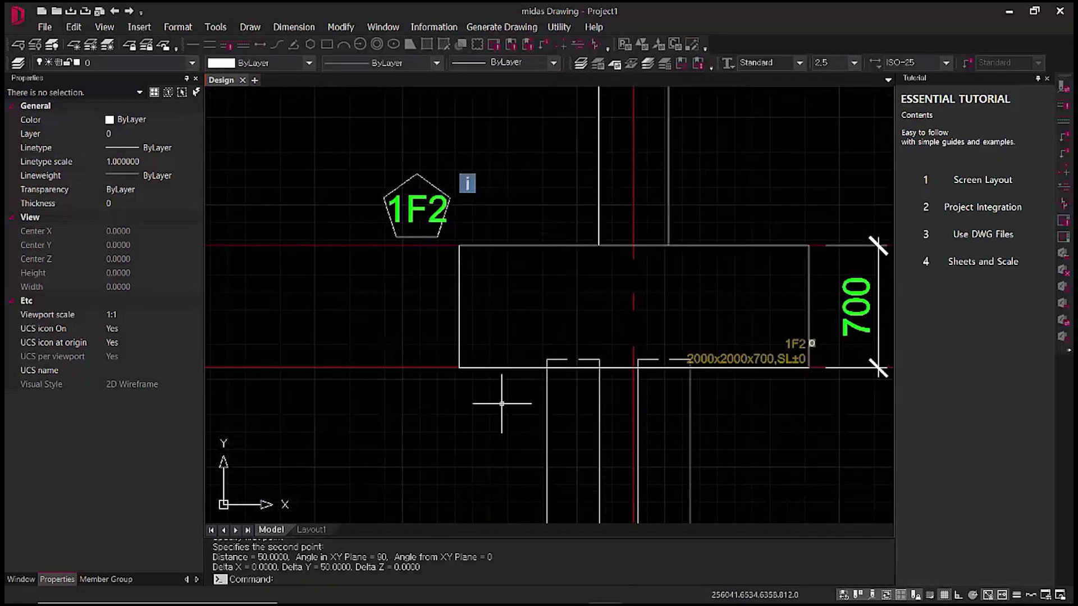
- Examine the B cross section's footings, storeys, slab and column labels, and the G1 beams at grid line 1 up to the roof
{"action": "scroll", "coordinate": [549, 372], "scroll_direction": "down", "scroll_amount": 3}
{"action": "scroll", "coordinate": [663, 368], "scroll_direction": "up", "scroll_amount": 6}
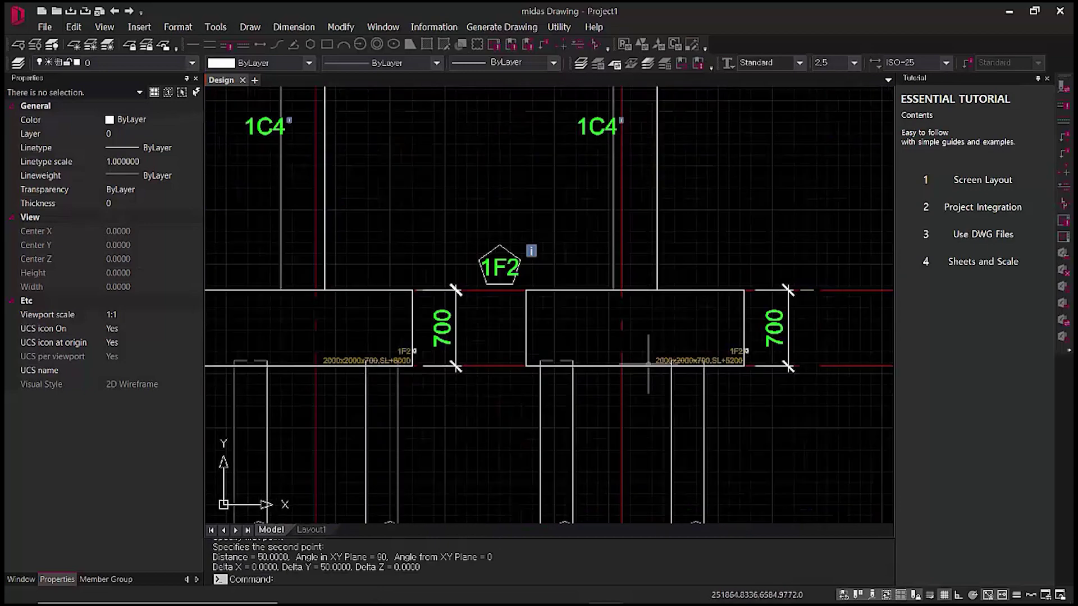
{"action": "scroll", "coordinate": [652, 371], "scroll_direction": "down", "scroll_amount": 3}
{"action": "scroll", "coordinate": [597, 378], "scroll_direction": "up", "scroll_amount": 2}
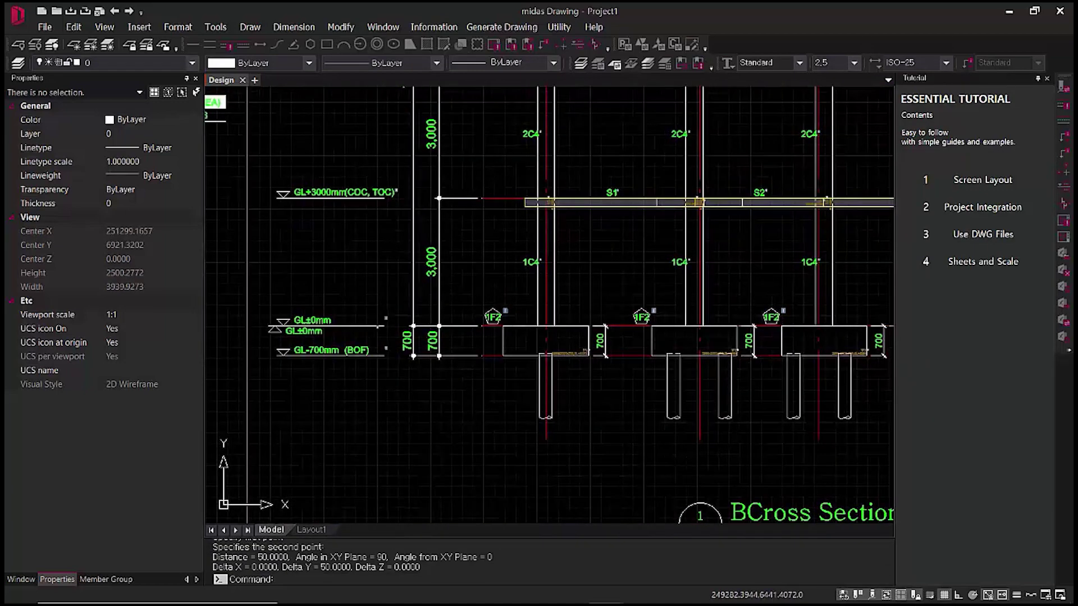
{"action": "middle_click_drag", "start_coordinate": [578, 401], "coordinate": [564, 417]}
{"action": "mouse_move", "coordinate": [593, 313]}
{"action": "middle_mouse_down"}
{"action": "mouse_move", "coordinate": [552, 385]}
{"action": "mouse_move", "coordinate": [484, 434]}
{"action": "middle_mouse_up"}
{"action": "scroll", "coordinate": [702, 373], "scroll_direction": "down", "scroll_amount": 3}
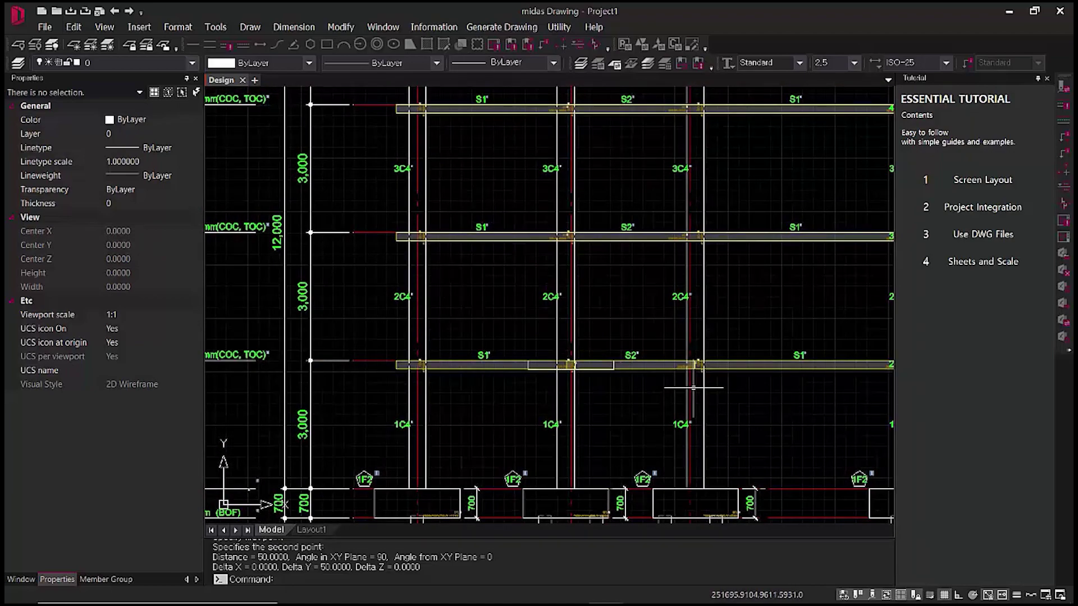
{"action": "middle_click_drag", "start_coordinate": [716, 378], "coordinate": [661, 410]}
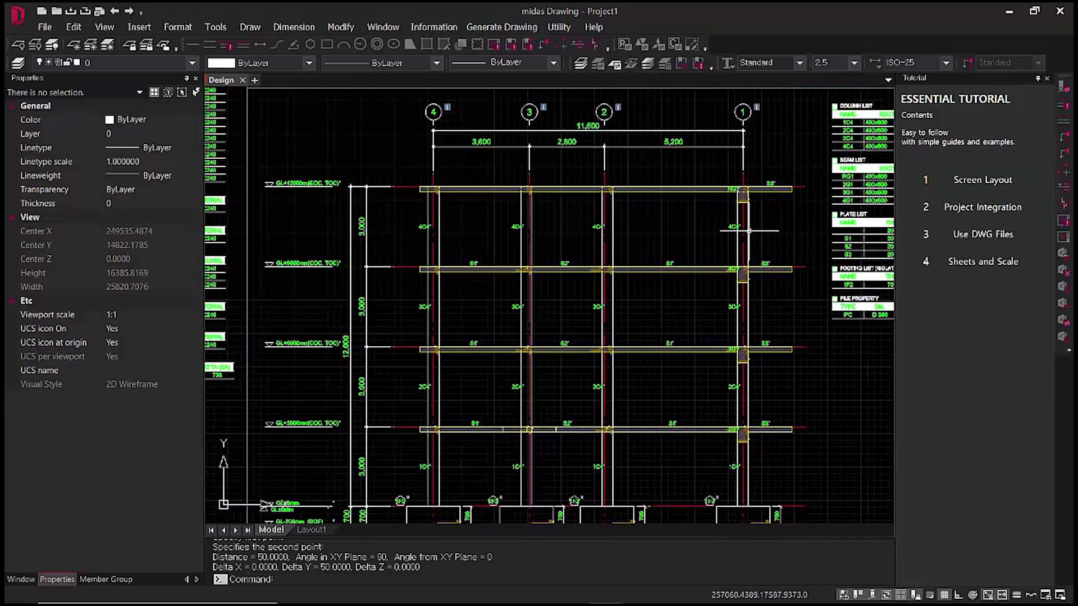
{"action": "scroll", "coordinate": [747, 232], "scroll_direction": "up", "scroll_amount": 3}
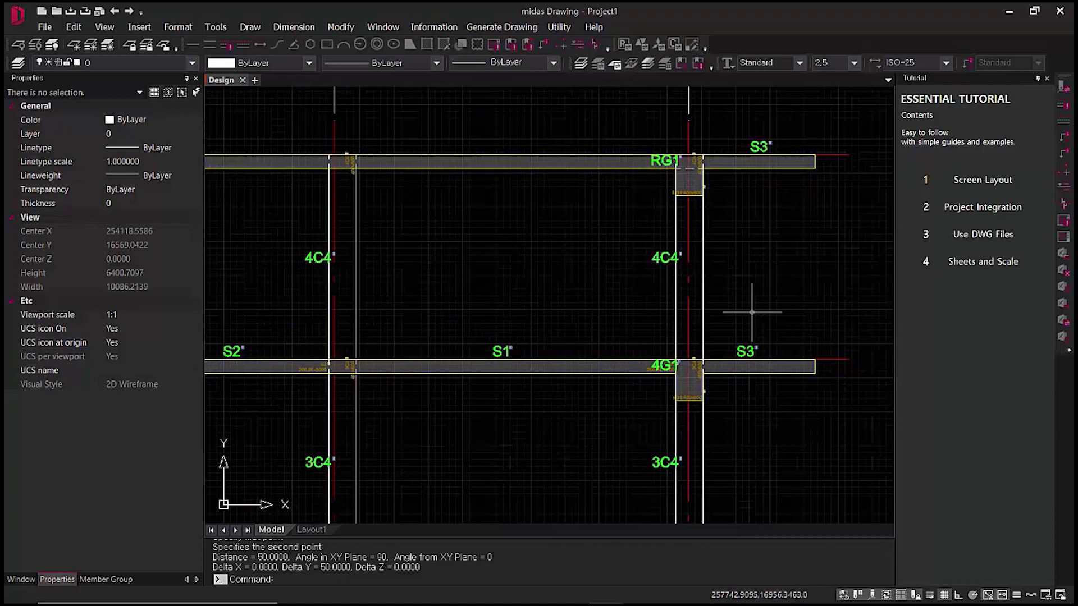
{"action": "scroll", "coordinate": [760, 306], "scroll_direction": "down", "scroll_amount": 2}
{"action": "middle_click_drag", "start_coordinate": [762, 366], "coordinate": [628, 350]}
{"action": "scroll", "coordinate": [628, 350], "scroll_direction": "down", "scroll_amount": 3}
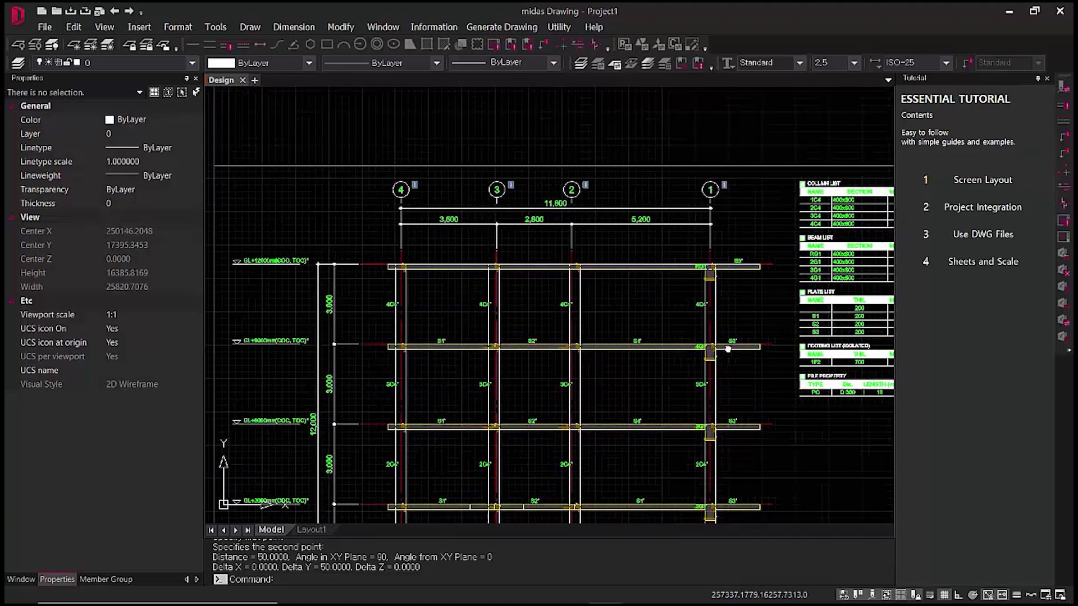
{"action": "middle_click_drag", "start_coordinate": [730, 344], "coordinate": [791, 291]}
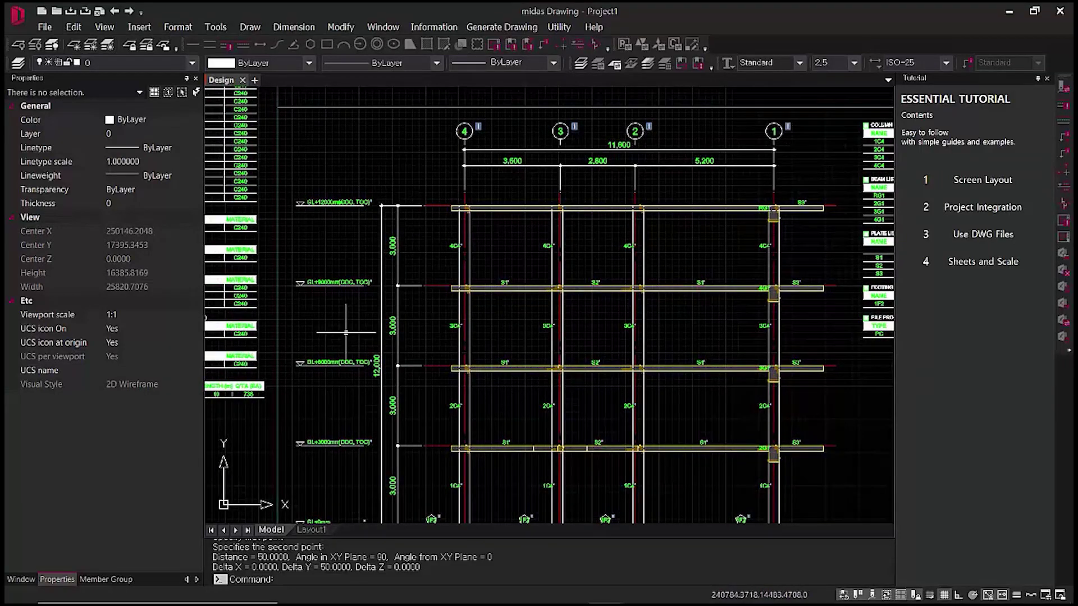
- Review the column, beam, plate, footing and pile property lists beside the B cross section, finishing with the whole sheet
{"action": "middle_click_drag", "start_coordinate": [482, 398], "coordinate": [366, 409]}
{"action": "middle_click_drag", "start_coordinate": [687, 386], "coordinate": [524, 386]}
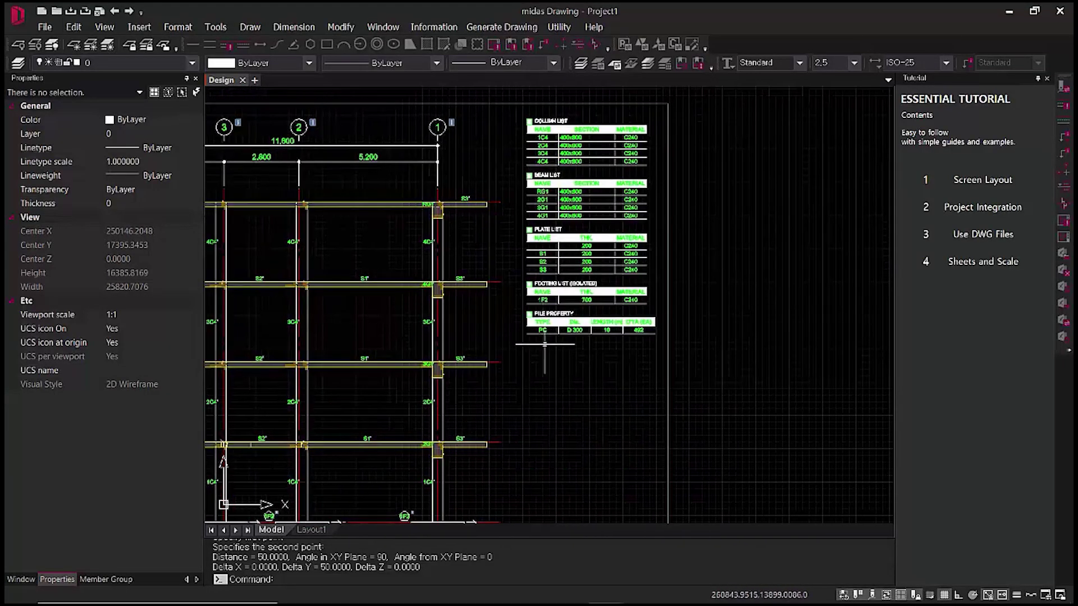
{"action": "scroll", "coordinate": [545, 344], "scroll_direction": "up", "scroll_amount": 3}
{"action": "mouse_move", "coordinate": [468, 317]}
{"action": "middle_mouse_down"}
{"action": "mouse_move", "coordinate": [470, 386]}
{"action": "mouse_move", "coordinate": [642, 264]}
{"action": "middle_mouse_up"}
{"action": "scroll", "coordinate": [471, 353], "scroll_direction": "down", "scroll_amount": 3}
{"action": "scroll", "coordinate": [644, 265], "scroll_direction": "down", "scroll_amount": 3}
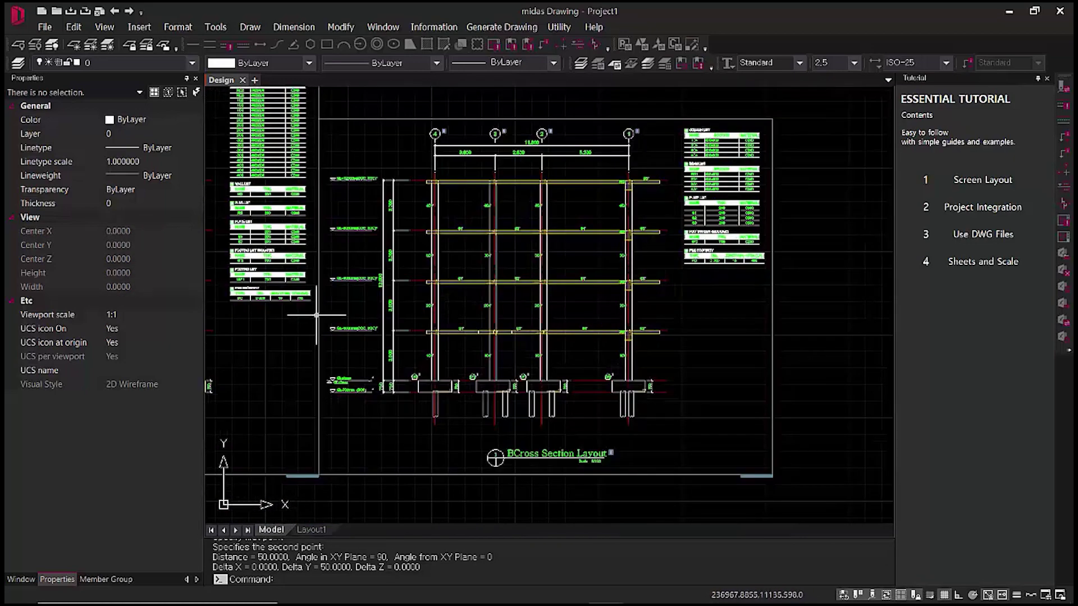
- Return to the framing plans and look over their layouts, slab list and level legend
{"action": "middle_click_drag", "start_coordinate": [297, 325], "coordinate": [768, 323]}
{"action": "scroll", "coordinate": [526, 323], "scroll_direction": "down", "scroll_amount": 2}
{"action": "scroll", "coordinate": [527, 322], "scroll_direction": "down", "scroll_amount": 2}
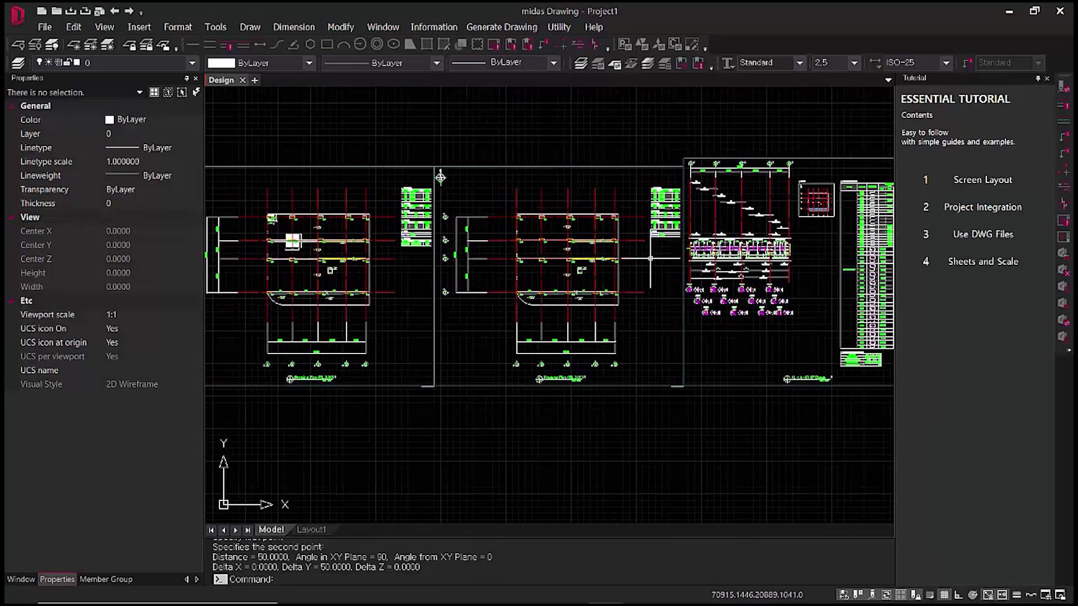
{"action": "scroll", "coordinate": [662, 241], "scroll_direction": "up", "scroll_amount": 5}
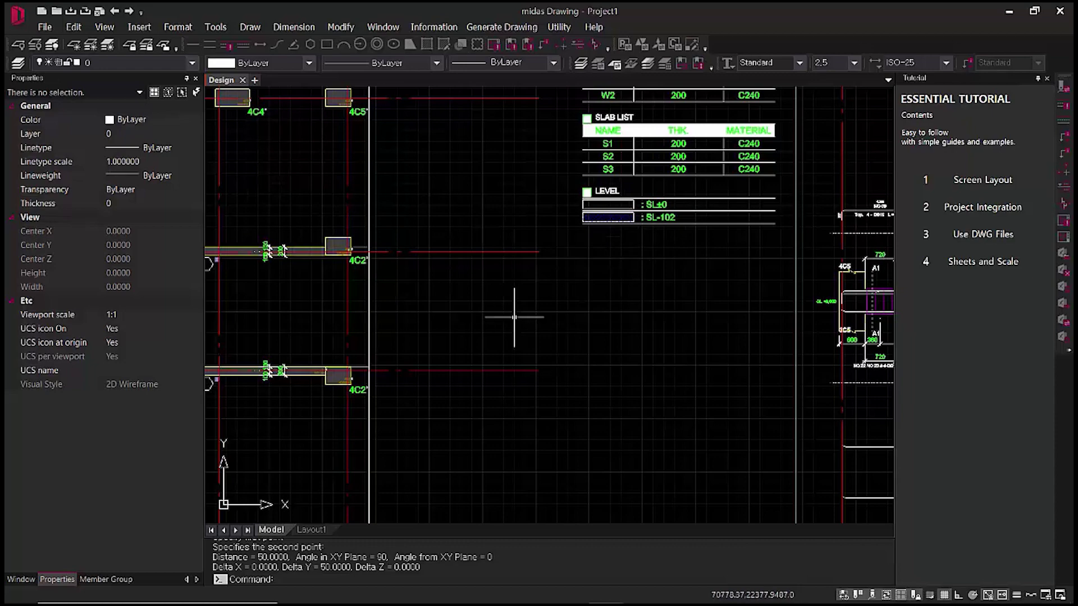
{"action": "scroll", "coordinate": [514, 318], "scroll_direction": "down", "scroll_amount": 5}
{"action": "middle_click_drag", "start_coordinate": [382, 324], "coordinate": [639, 329]}
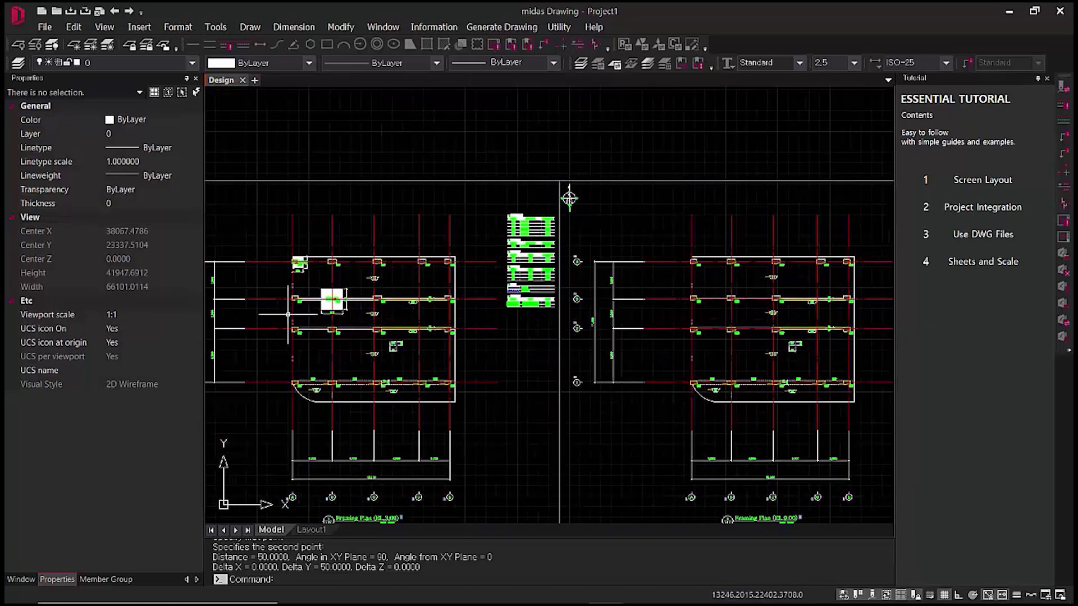
- Examine the level legend and drop panel list beside the framing plan, then look over the whole row of generated drawings
{"action": "scroll", "coordinate": [514, 241], "scroll_direction": "up", "scroll_amount": 5}
{"action": "scroll", "coordinate": [567, 338], "scroll_direction": "up", "scroll_amount": 3}
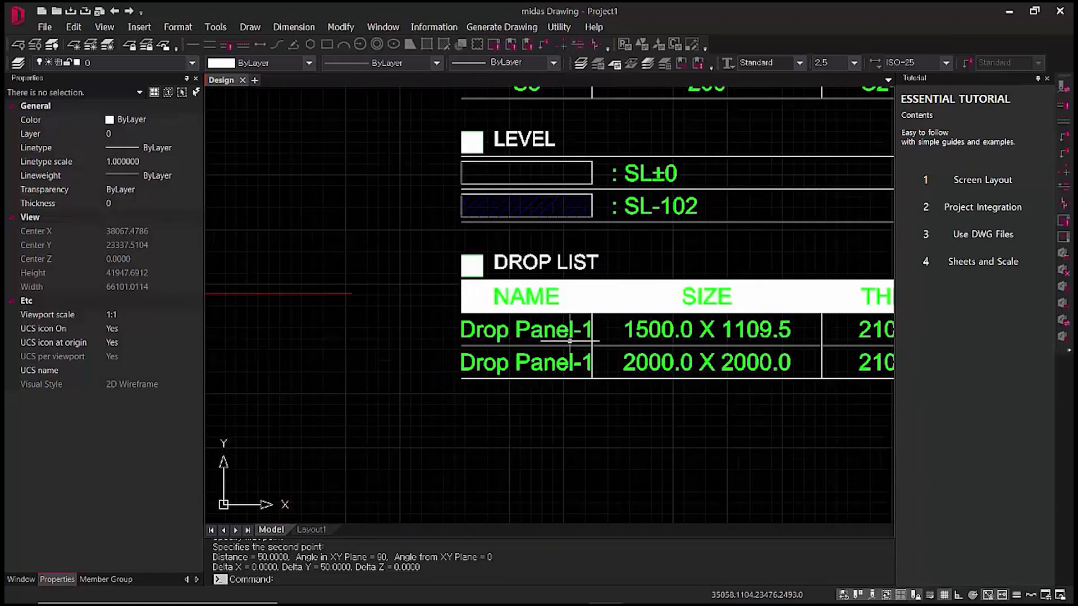
{"action": "scroll", "coordinate": [596, 401], "scroll_direction": "down", "scroll_amount": 4}
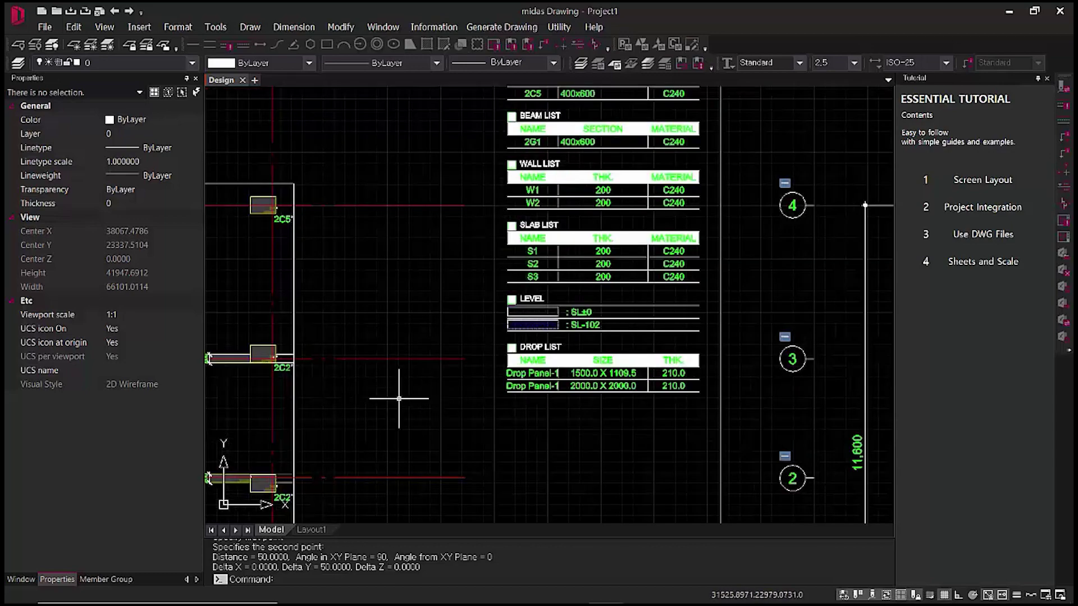
{"action": "scroll", "coordinate": [388, 401], "scroll_direction": "down", "scroll_amount": 2}
{"action": "middle_click_drag", "start_coordinate": [524, 289], "coordinate": [718, 266]}
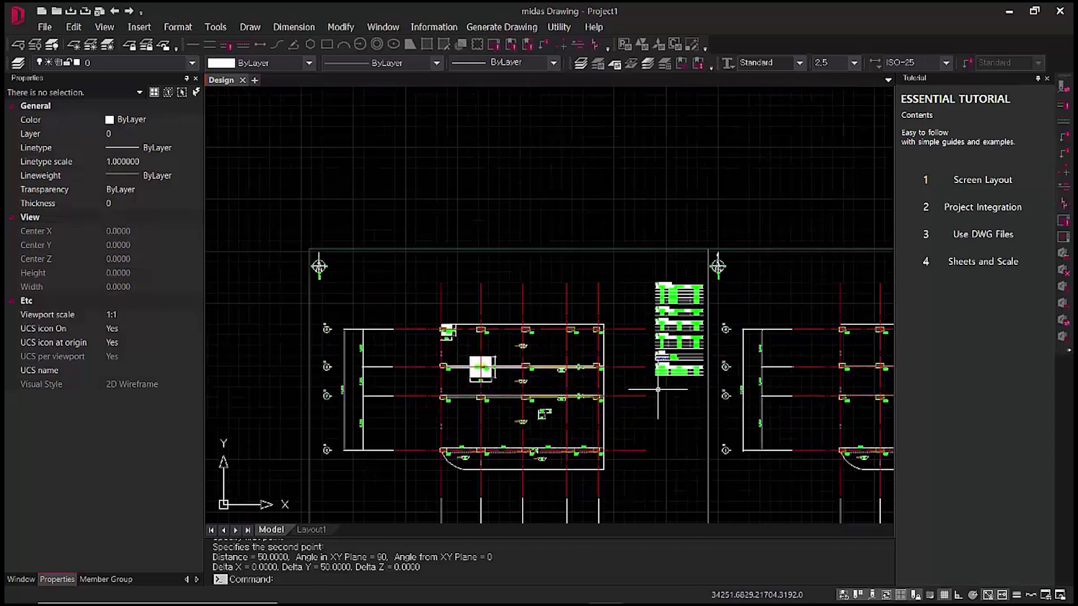
{"action": "middle_click_drag", "start_coordinate": [764, 394], "coordinate": [426, 347]}
{"action": "scroll", "coordinate": [717, 386], "scroll_direction": "down", "scroll_amount": 4}
{"action": "middle_click_drag", "start_coordinate": [773, 392], "coordinate": [457, 368]}
{"action": "scroll", "coordinate": [470, 367], "scroll_direction": "down", "scroll_amount": 3}
{"action": "scroll", "coordinate": [523, 365], "scroll_direction": "up", "scroll_amount": 2}
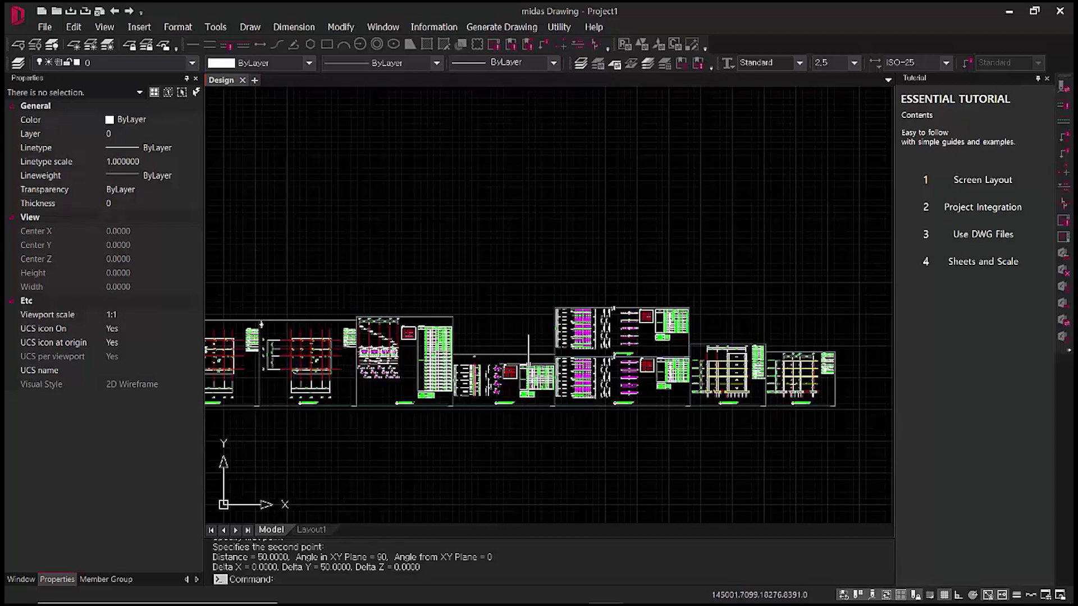
- Generate structural section Section 1 from a straight cut across the framing plan through walls W1 and W2, setting its viewing direction and scope
{"action": "left_click", "coordinate": [512, 26]}
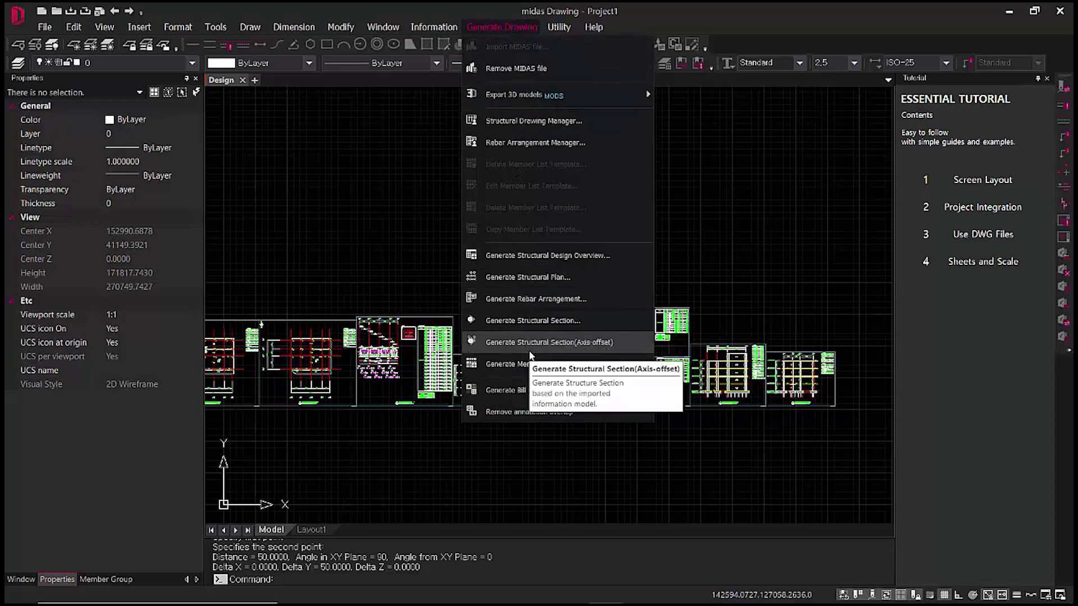
{"action": "left_click", "coordinate": [540, 321]}
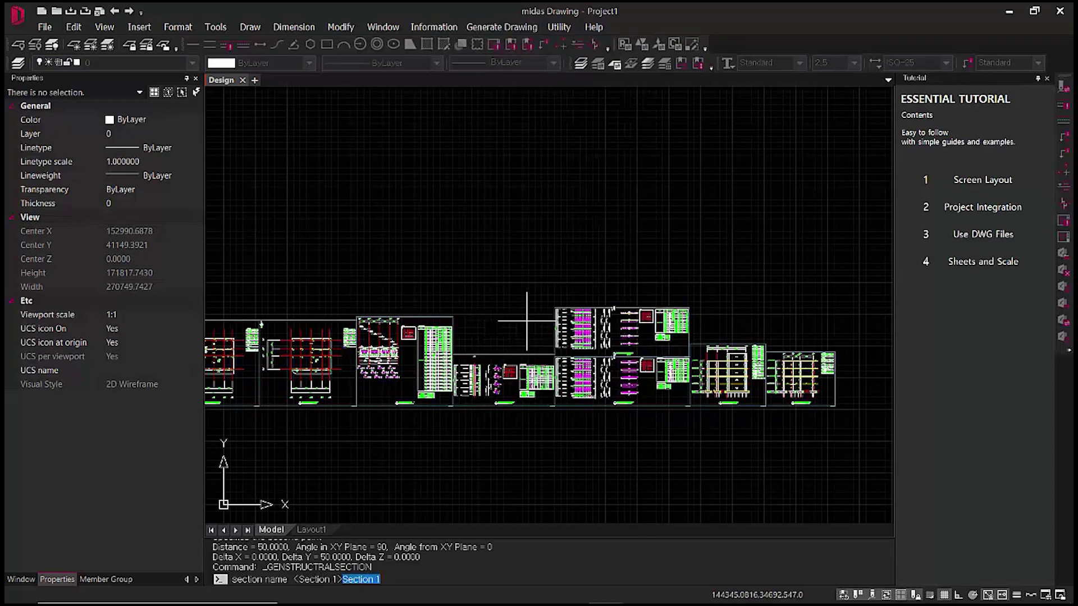
{"action": "key", "text": "Return"}
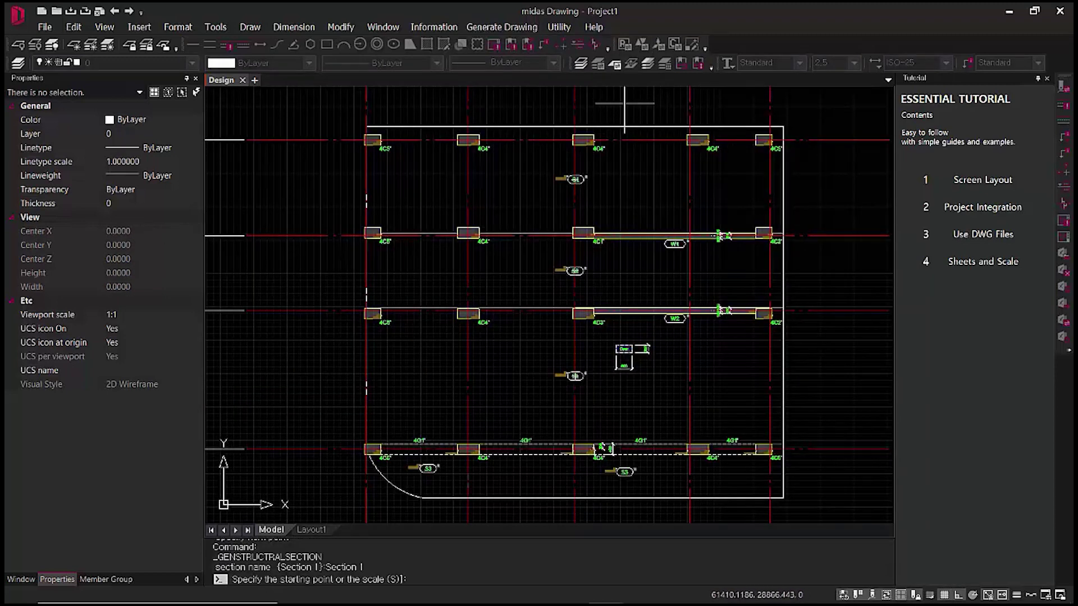
{"action": "left_click", "coordinate": [625, 104]}
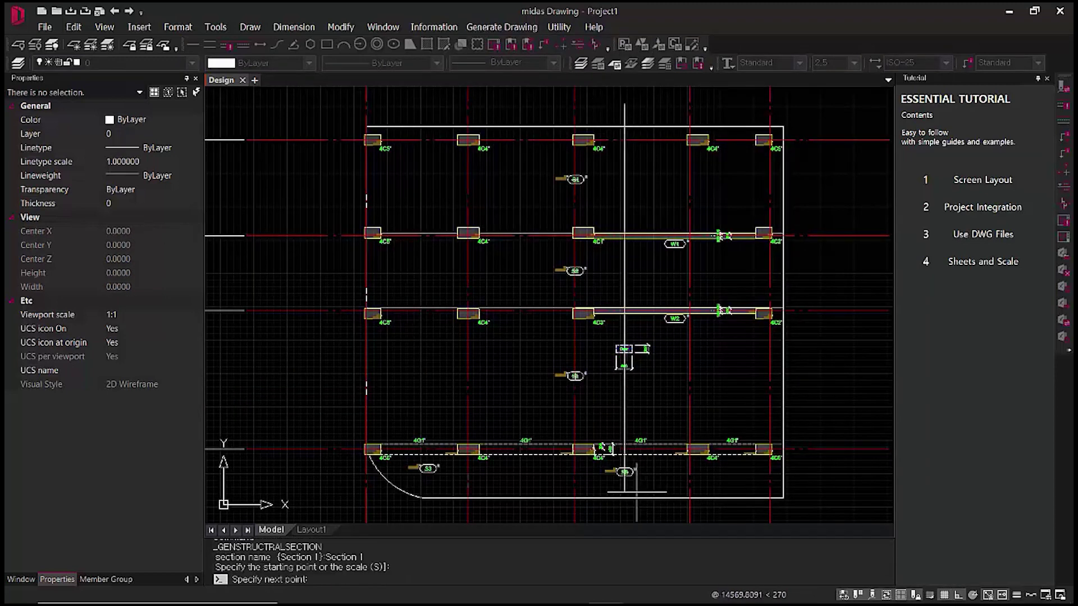
{"action": "left_click", "coordinate": [625, 515]}
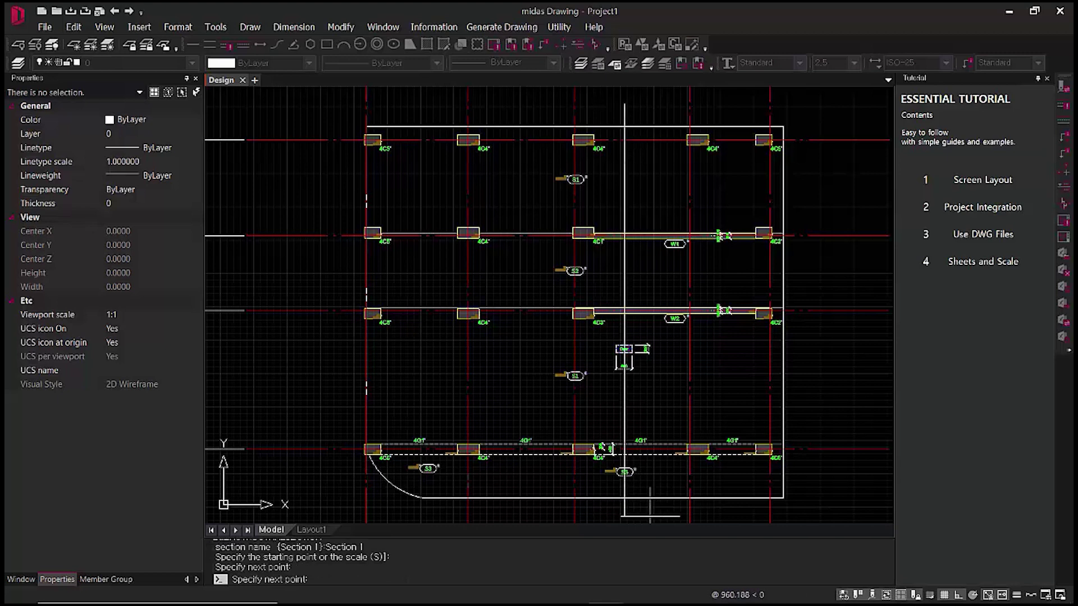
{"action": "key", "text": "Return"}
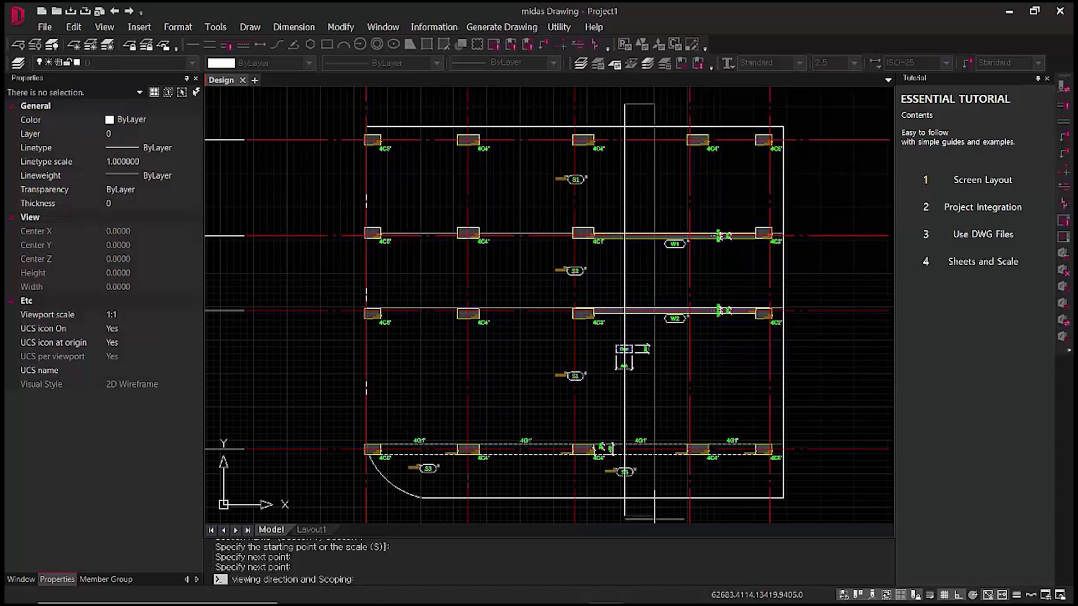
{"action": "left_click", "coordinate": [624, 353]}
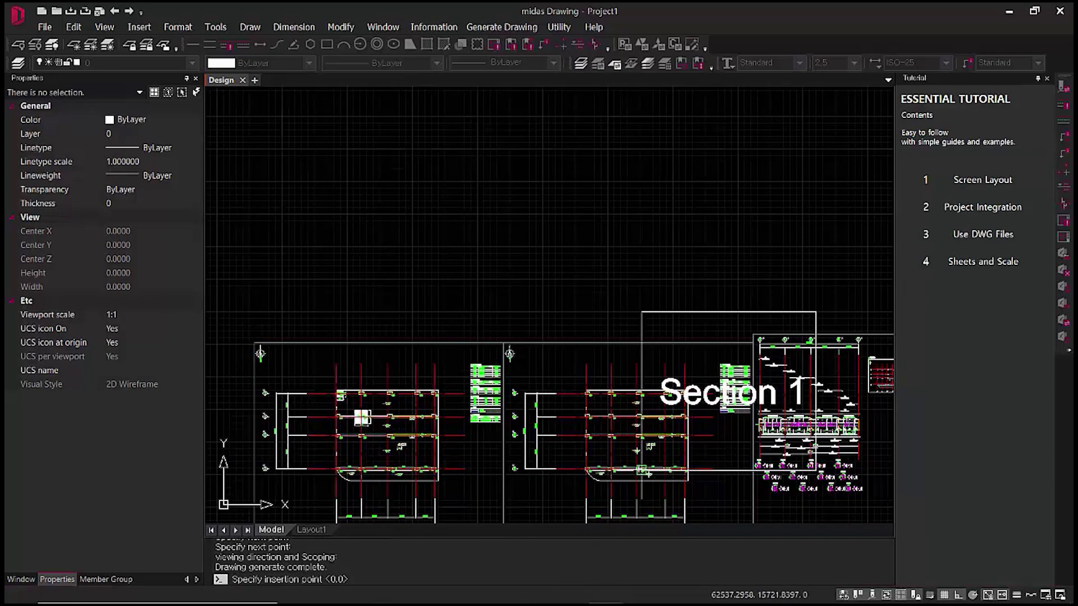
- Place the Section 1 drawing at the end of the sheet row, directly beside the B cross section
{"action": "scroll", "coordinate": [380, 402], "scroll_direction": "down", "scroll_amount": 2}
{"action": "middle_click_drag", "start_coordinate": [729, 438], "coordinate": [376, 438]}
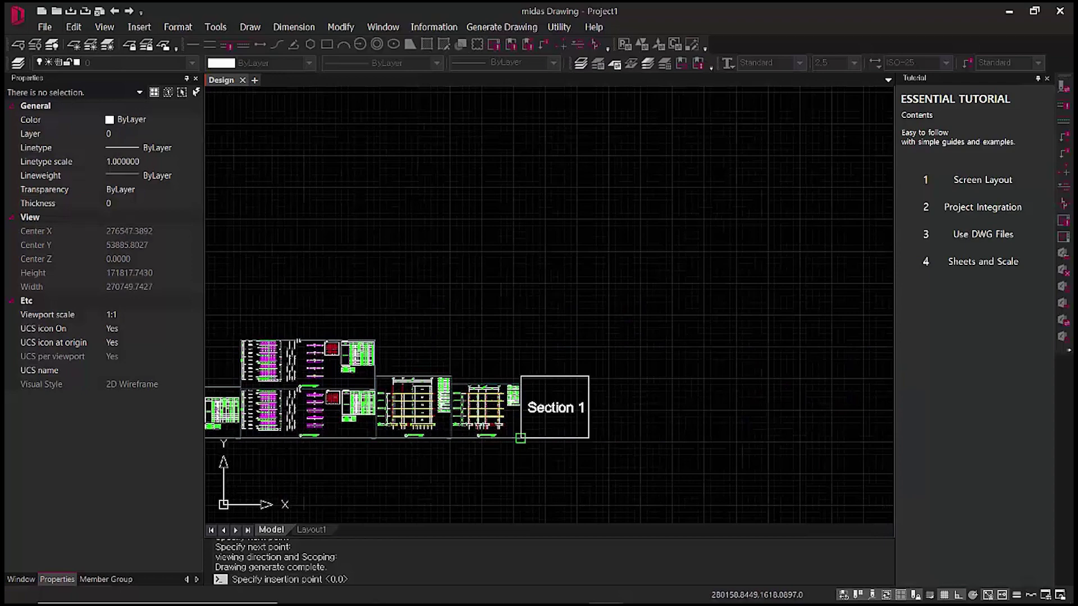
{"action": "left_click", "coordinate": [520, 438]}
- Examine Section 1's slab recess beside wall W2, then its storeys, footings, piles and the whole sheet
{"action": "scroll", "coordinate": [551, 401], "scroll_direction": "up", "scroll_amount": 5}
{"action": "middle_click_drag", "start_coordinate": [577, 430], "coordinate": [564, 357]}
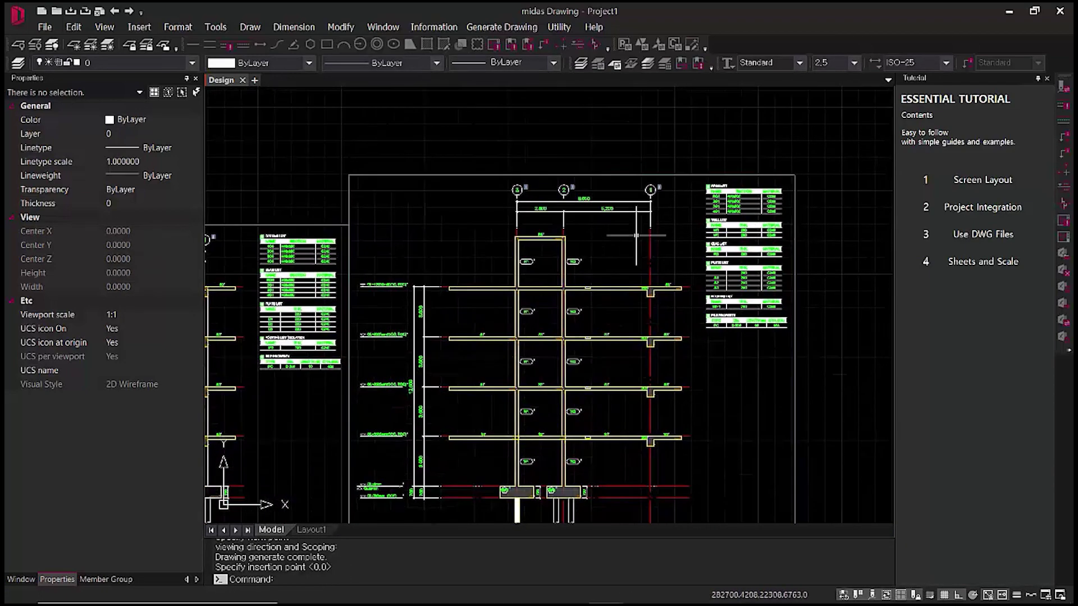
{"action": "scroll", "coordinate": [628, 284], "scroll_direction": "up", "scroll_amount": 6}
{"action": "scroll", "coordinate": [672, 306], "scroll_direction": "down", "scroll_amount": 2}
{"action": "middle_click_drag", "start_coordinate": [618, 350], "coordinate": [667, 325]}
{"action": "scroll", "coordinate": [564, 274], "scroll_direction": "up", "scroll_amount": 3}
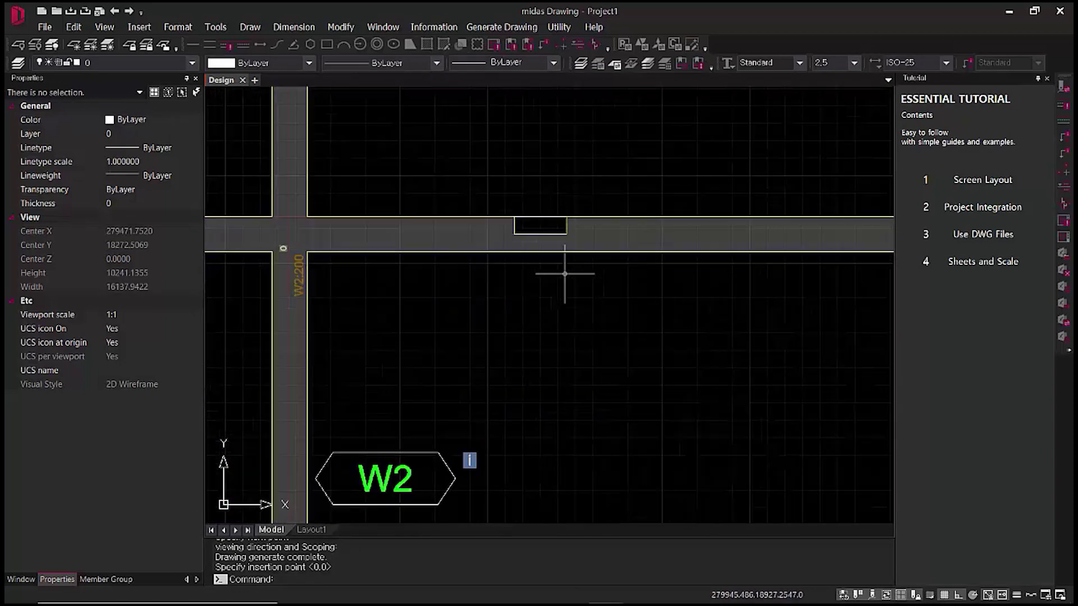
{"action": "scroll", "coordinate": [522, 247], "scroll_direction": "down", "scroll_amount": 5}
{"action": "middle_click_drag", "start_coordinate": [558, 369], "coordinate": [596, 327]}
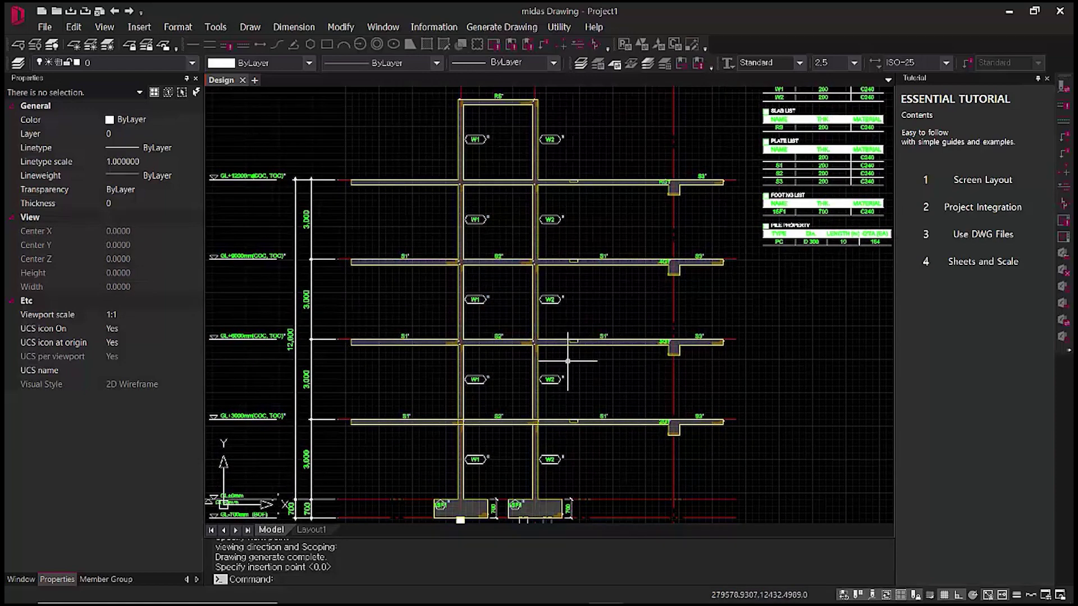
{"action": "middle_click_drag", "start_coordinate": [572, 366], "coordinate": [633, 337]}
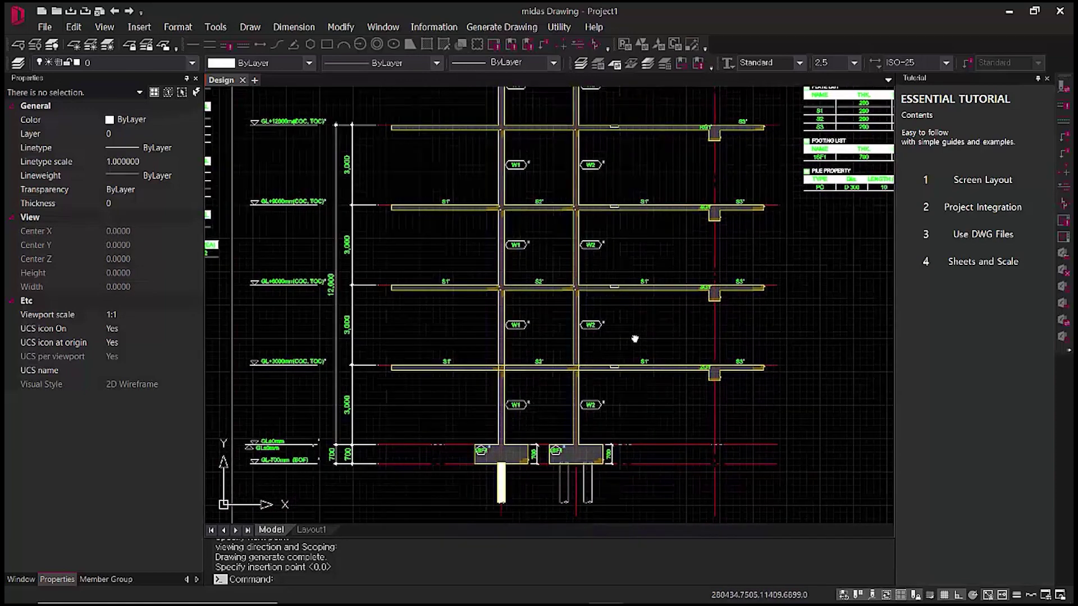
{"action": "scroll", "coordinate": [631, 333], "scroll_direction": "down", "scroll_amount": 2}
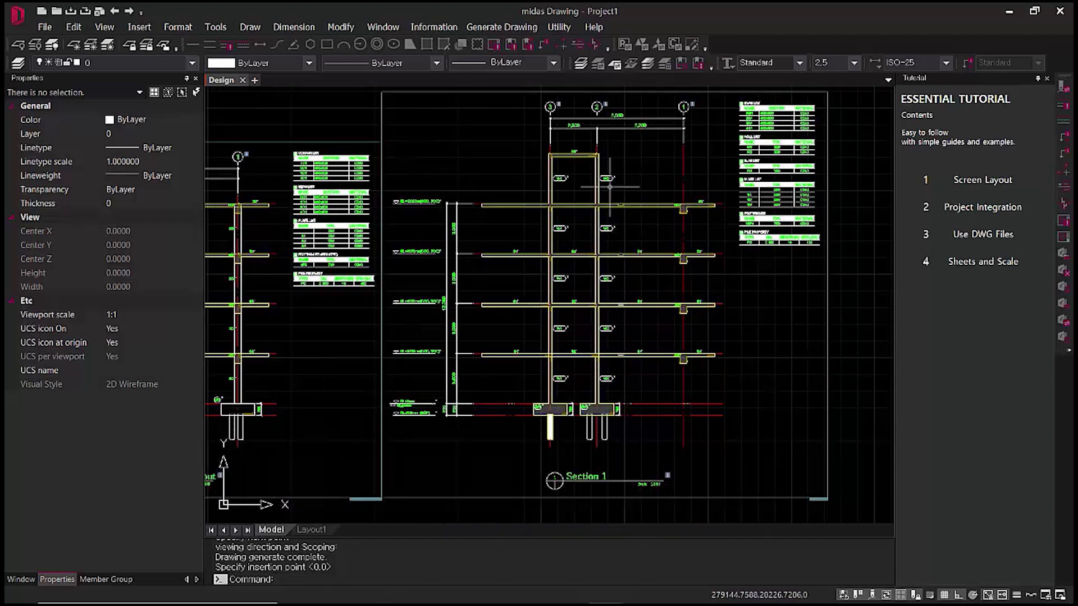
- Review Section 1's wall, slab and beam labels alongside the B cross section, and read its footing list and pile property table
{"action": "middle_click_drag", "start_coordinate": [615, 193], "coordinate": [622, 216]}
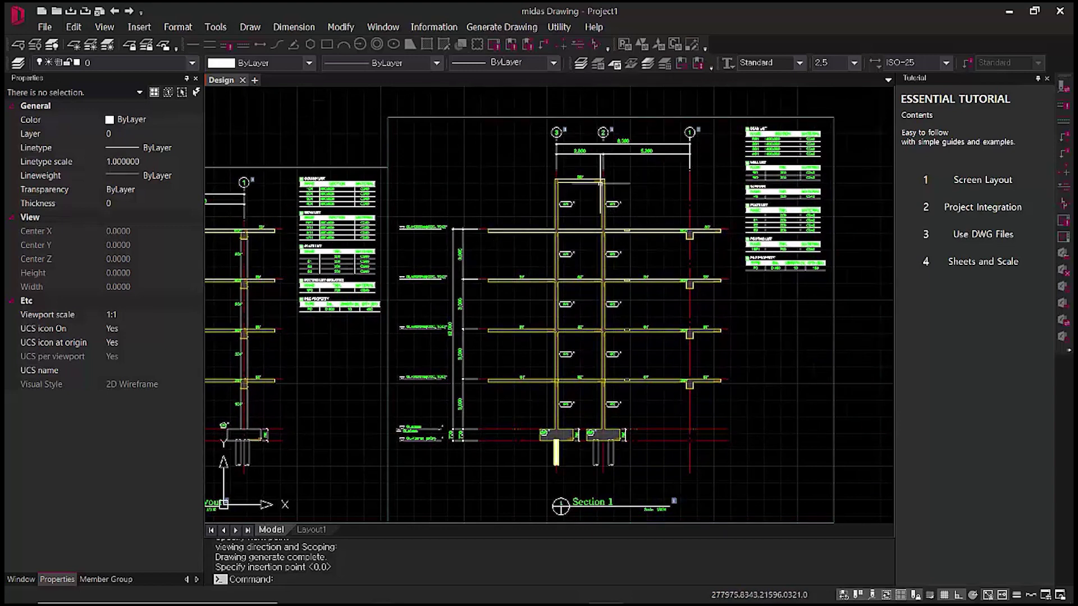
{"action": "scroll", "coordinate": [596, 220], "scroll_direction": "down", "scroll_amount": 2}
{"action": "scroll", "coordinate": [610, 231], "scroll_direction": "up", "scroll_amount": 5}
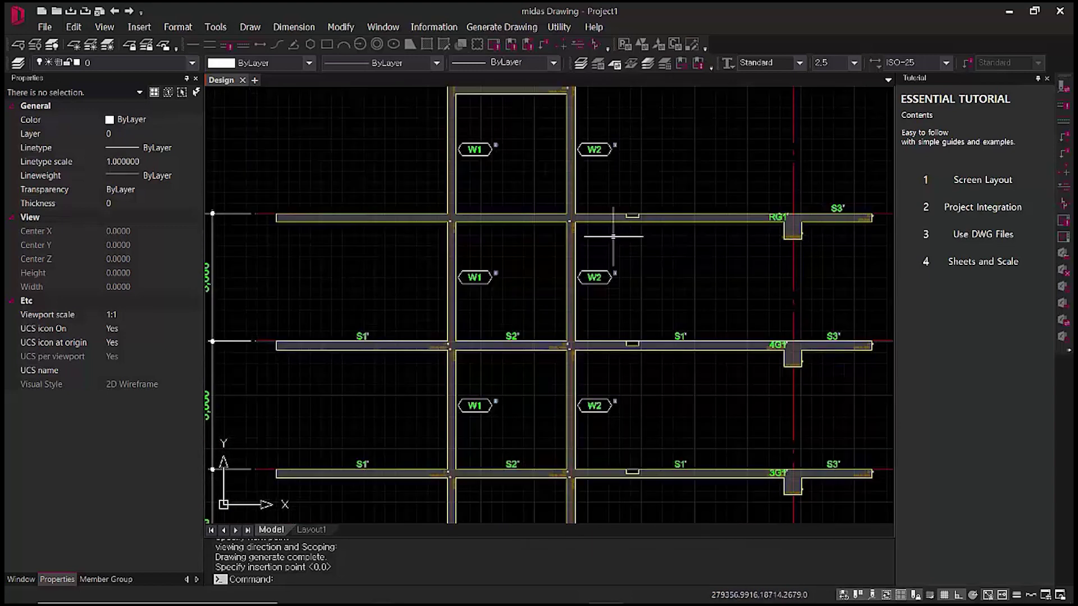
{"action": "scroll", "coordinate": [613, 237], "scroll_direction": "down", "scroll_amount": 2}
{"action": "scroll", "coordinate": [499, 307], "scroll_direction": "down", "scroll_amount": 2}
{"action": "scroll", "coordinate": [453, 316], "scroll_direction": "down", "scroll_amount": 1}
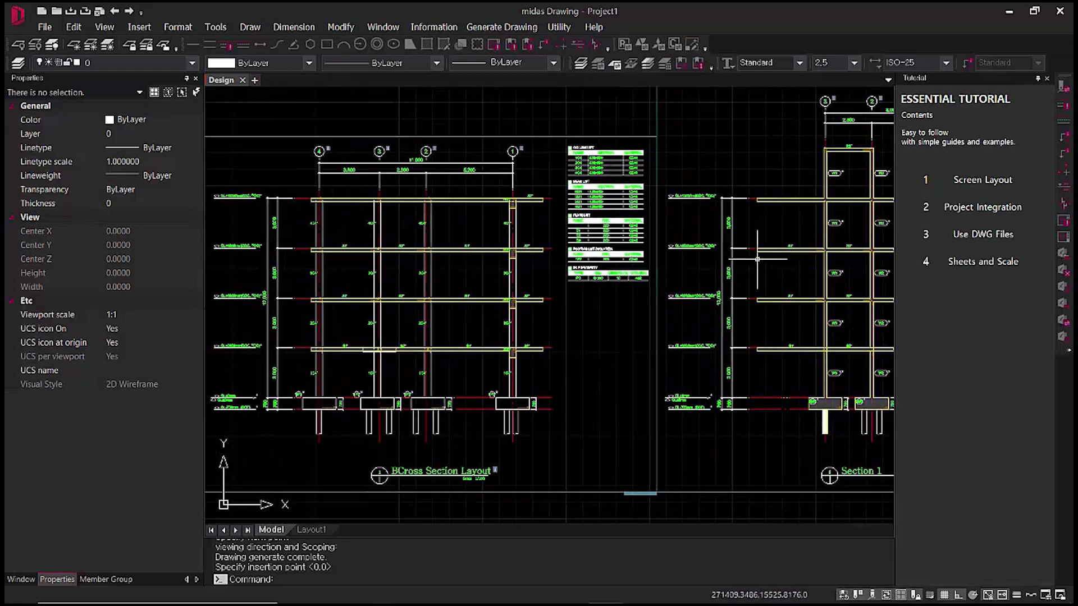
{"action": "scroll", "coordinate": [462, 305], "scroll_direction": "down", "scroll_amount": 1}
{"action": "scroll", "coordinate": [753, 248], "scroll_direction": "up", "scroll_amount": 7}
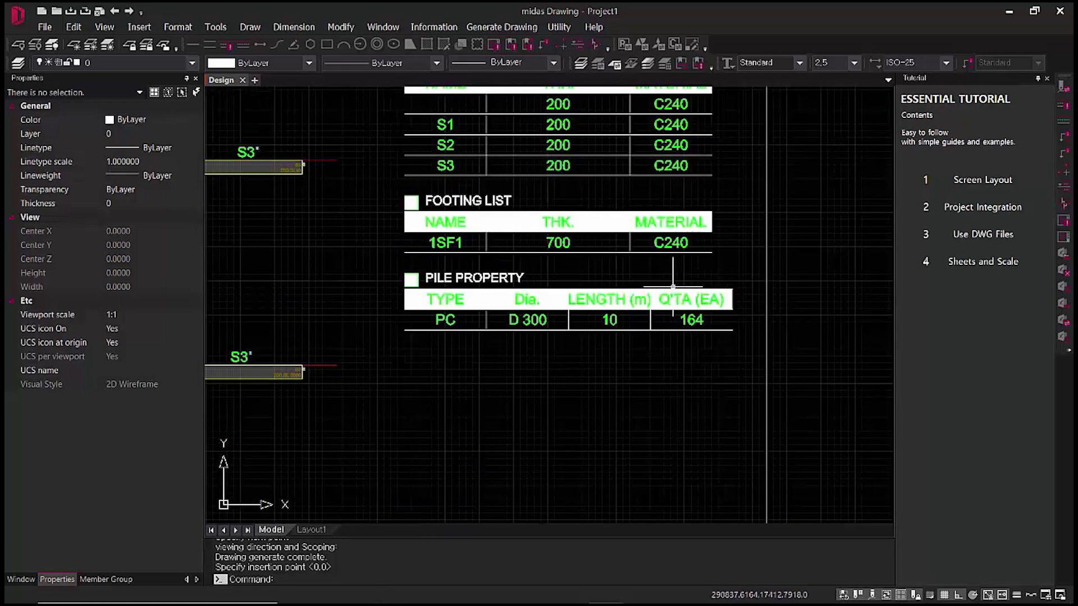
{"action": "scroll", "coordinate": [673, 287], "scroll_direction": "down", "scroll_amount": 6}
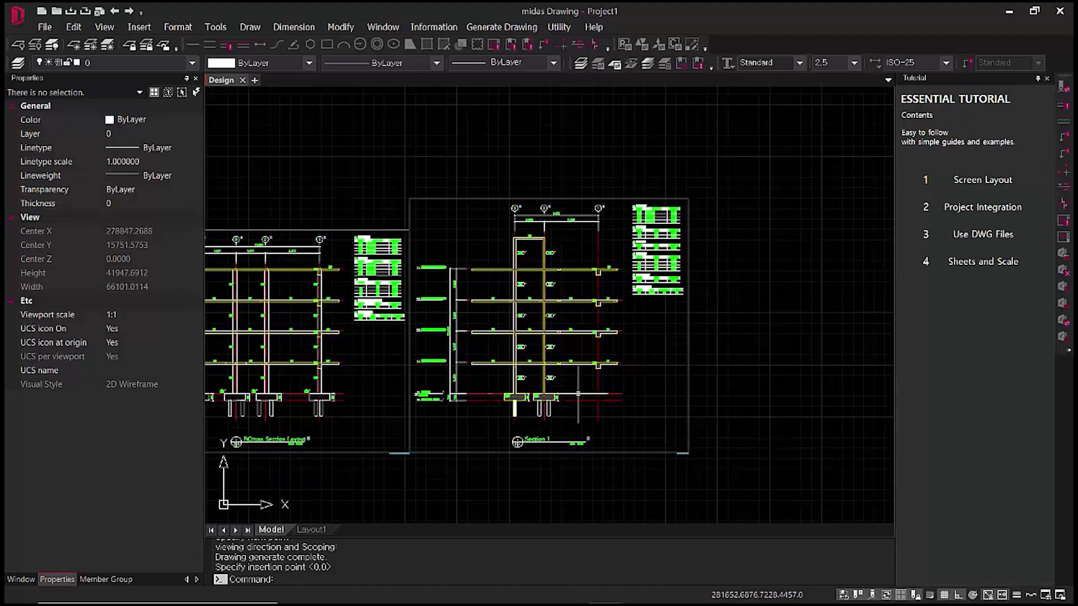
- Generate the RC member lists for columns, walls, beams, slabs, plates and isolated footings at 1:60, and place them beside Section 1
{"action": "left_click", "coordinate": [512, 32]}
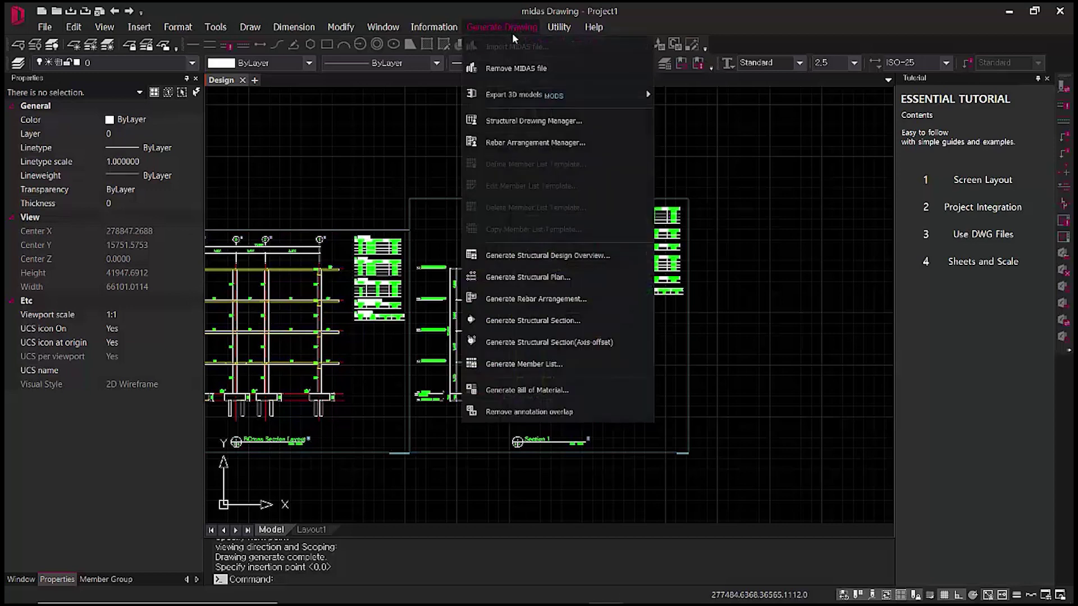
{"action": "left_click", "coordinate": [589, 365]}
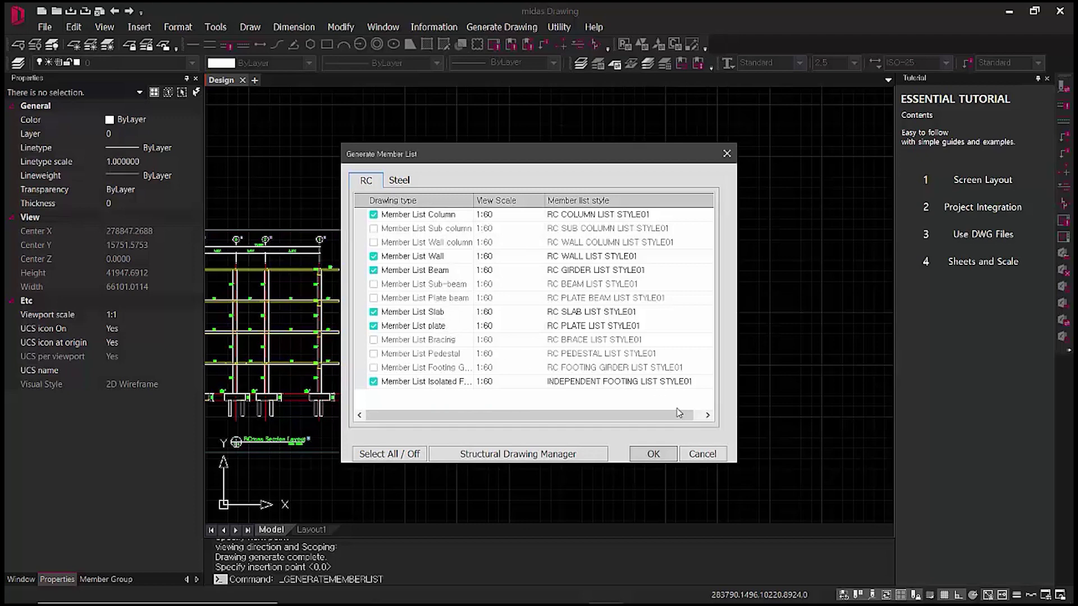
{"action": "left_click", "coordinate": [669, 459]}
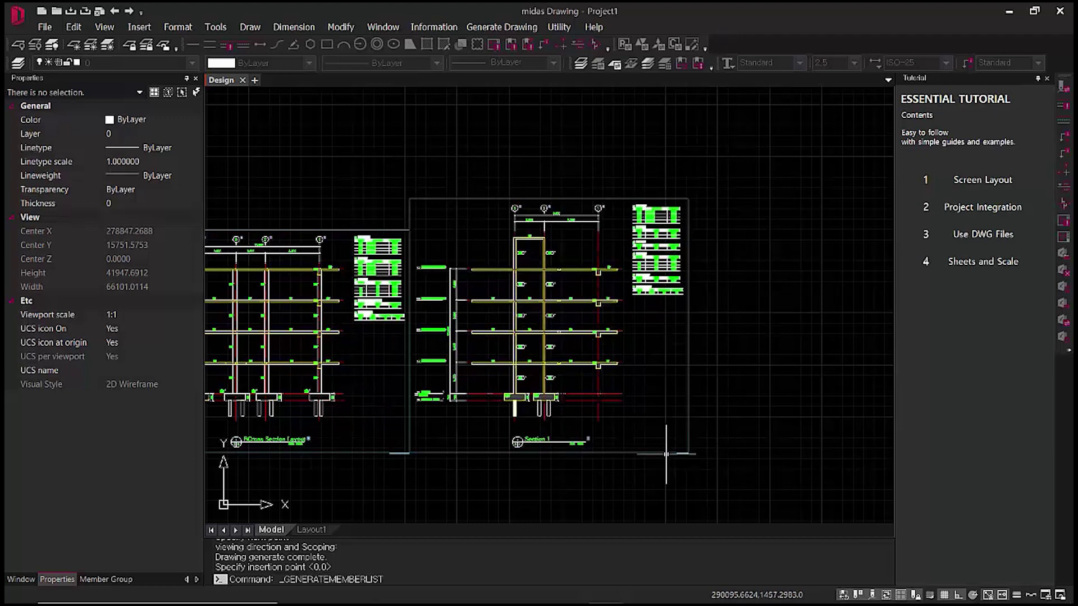
{"action": "scroll", "coordinate": [666, 454], "scroll_direction": "down", "scroll_amount": 3}
{"action": "scroll", "coordinate": [652, 448], "scroll_direction": "up", "scroll_amount": 1}
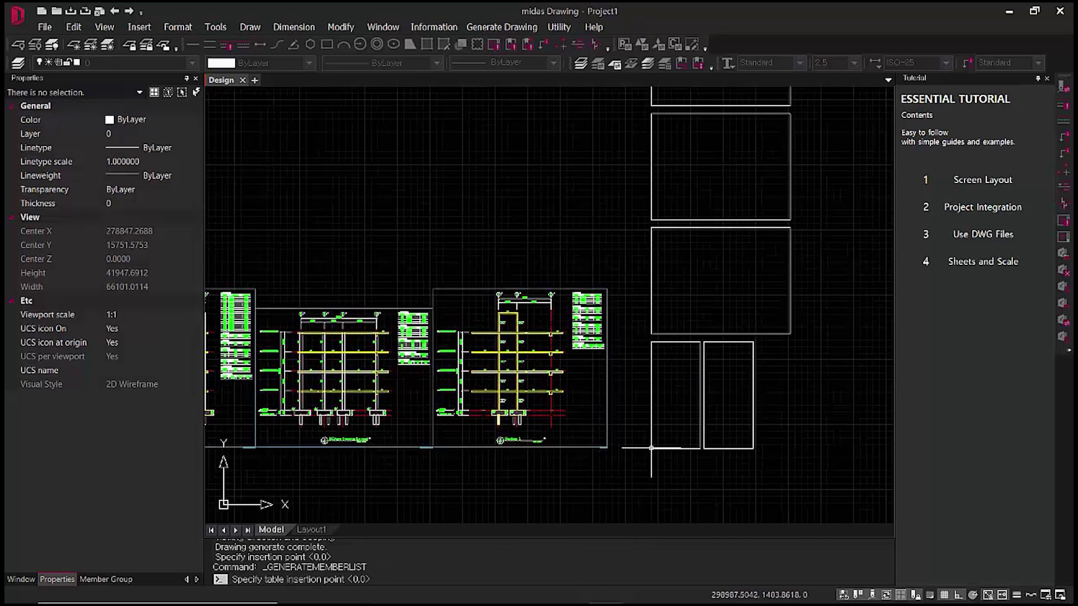
{"action": "scroll", "coordinate": [652, 448], "scroll_direction": "down", "scroll_amount": 2}
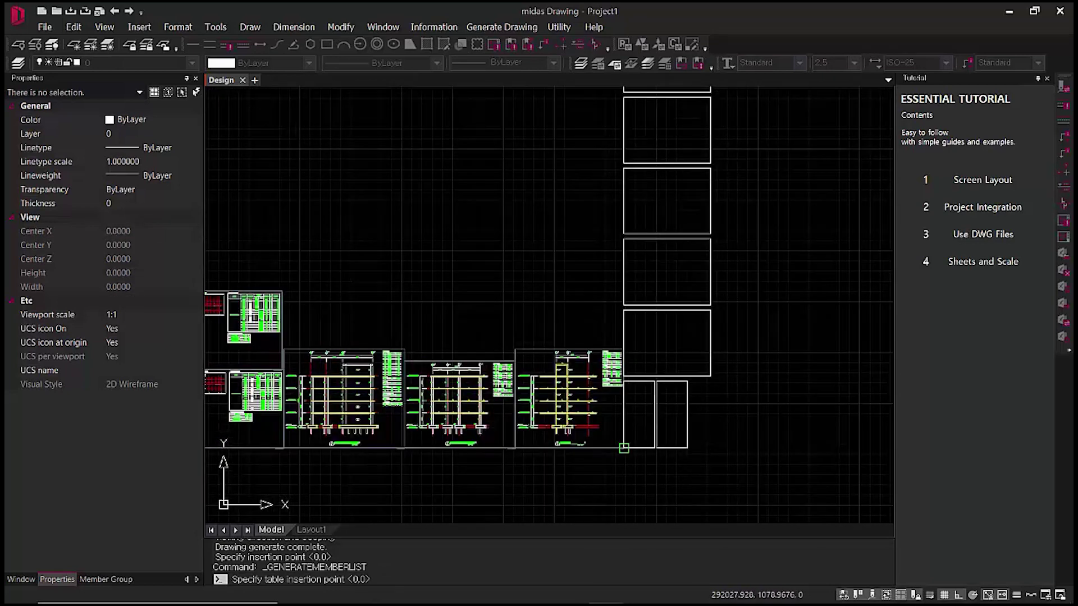
{"action": "left_click", "coordinate": [623, 448]}
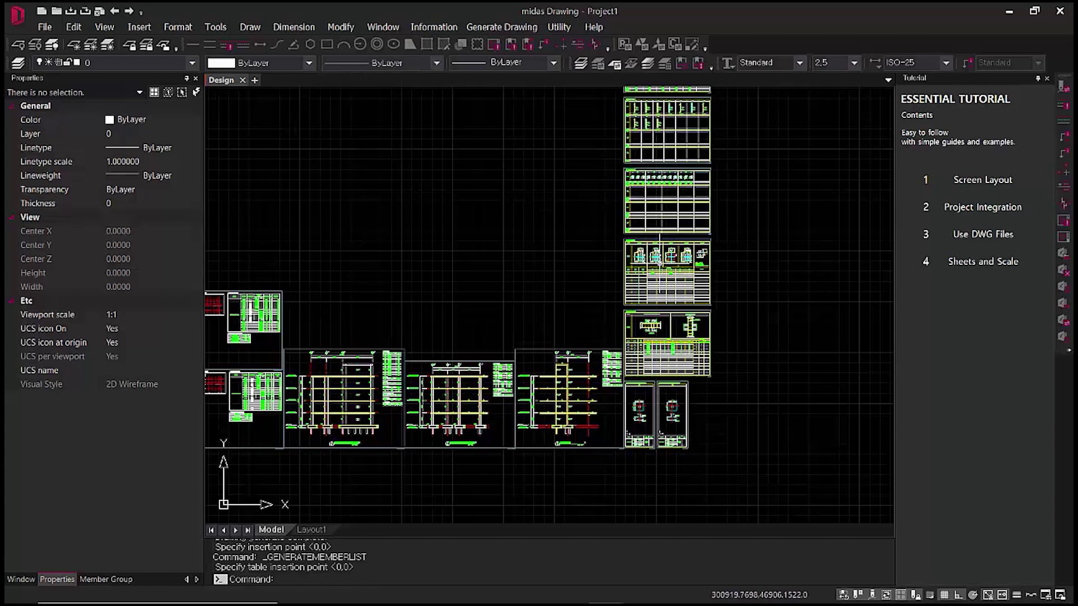
- Examine column 4C5 in the column list, including its section, rebar layout and size
{"action": "scroll", "coordinate": [680, 354], "scroll_direction": "up", "scroll_amount": 6}
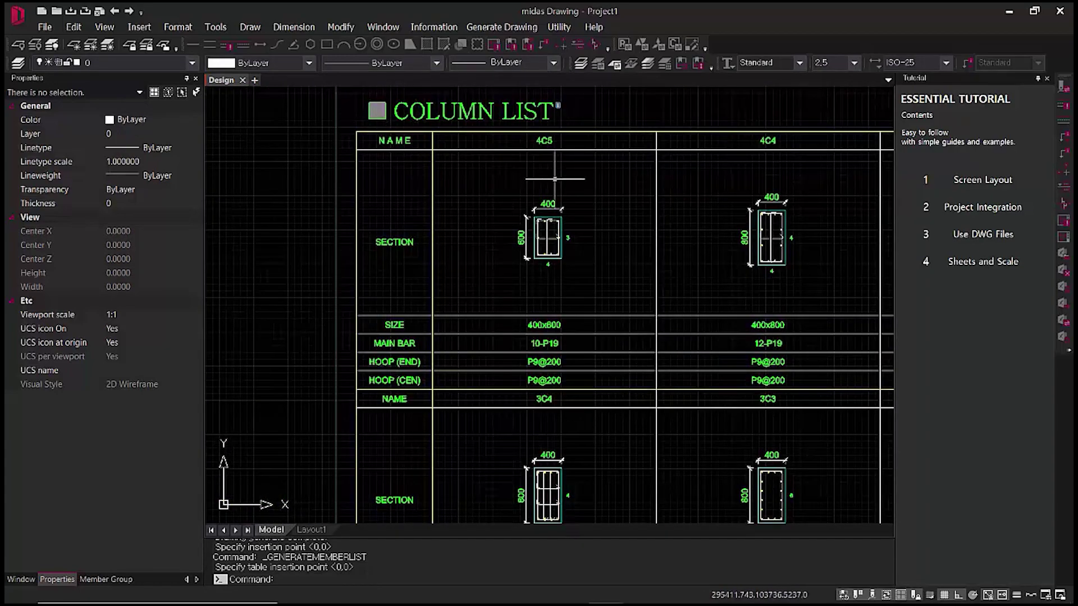
{"action": "middle_click_drag", "start_coordinate": [554, 179], "coordinate": [561, 359]}
{"action": "scroll", "coordinate": [564, 414], "scroll_direction": "up", "scroll_amount": 6}
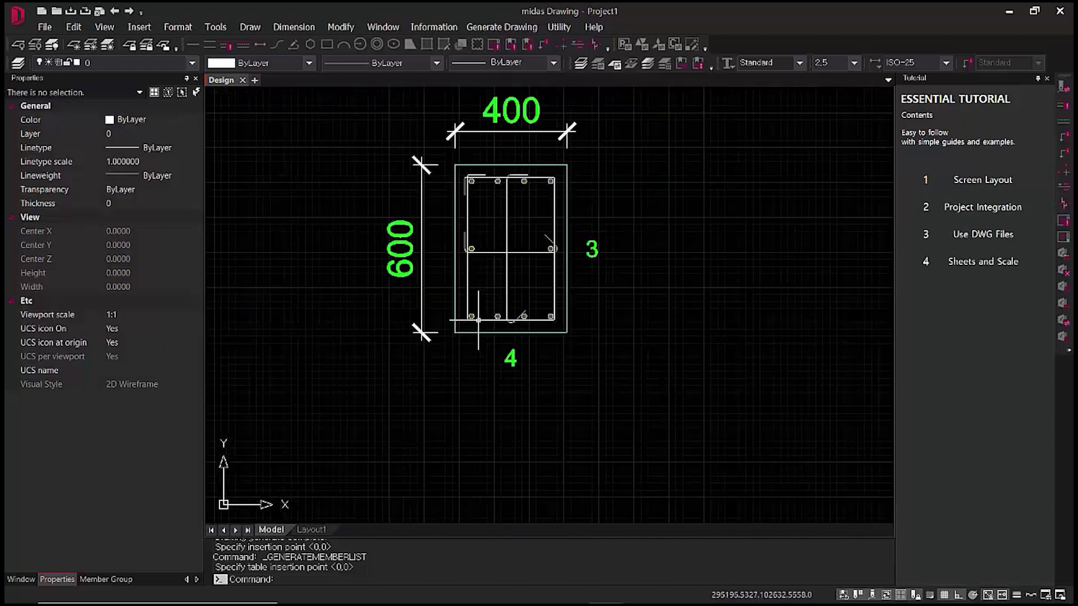
{"action": "scroll", "coordinate": [548, 371], "scroll_direction": "down", "scroll_amount": 2}
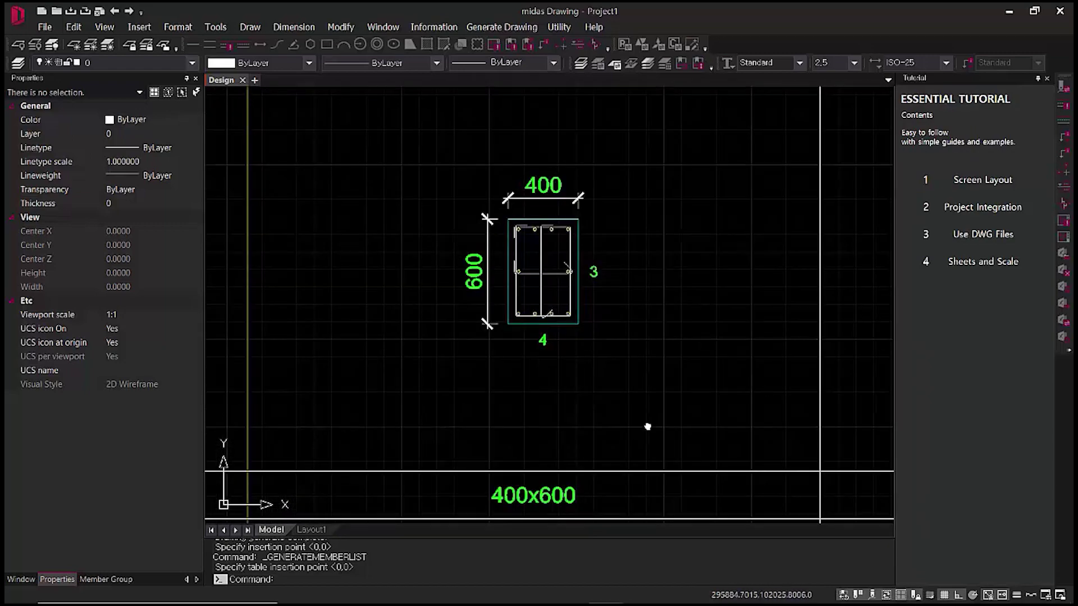
{"action": "middle_click_drag", "start_coordinate": [647, 426], "coordinate": [641, 356]}
{"action": "scroll", "coordinate": [613, 403], "scroll_direction": "down", "scroll_amount": 2}
{"action": "middle_click_drag", "start_coordinate": [625, 478], "coordinate": [637, 397]}
{"action": "middle_click_drag", "start_coordinate": [668, 483], "coordinate": [652, 468]}
- Look over the column list table and inspect the rebar sections of columns 3C4 and 3C3
{"action": "scroll", "coordinate": [747, 486], "scroll_direction": "down", "scroll_amount": 2}
{"action": "mouse_move", "coordinate": [746, 486]}
{"action": "middle_mouse_down"}
{"action": "mouse_move", "coordinate": [512, 486]}
{"action": "mouse_move", "coordinate": [525, 479]}
{"action": "middle_mouse_up"}
{"action": "scroll", "coordinate": [525, 479], "scroll_direction": "down", "scroll_amount": 1}
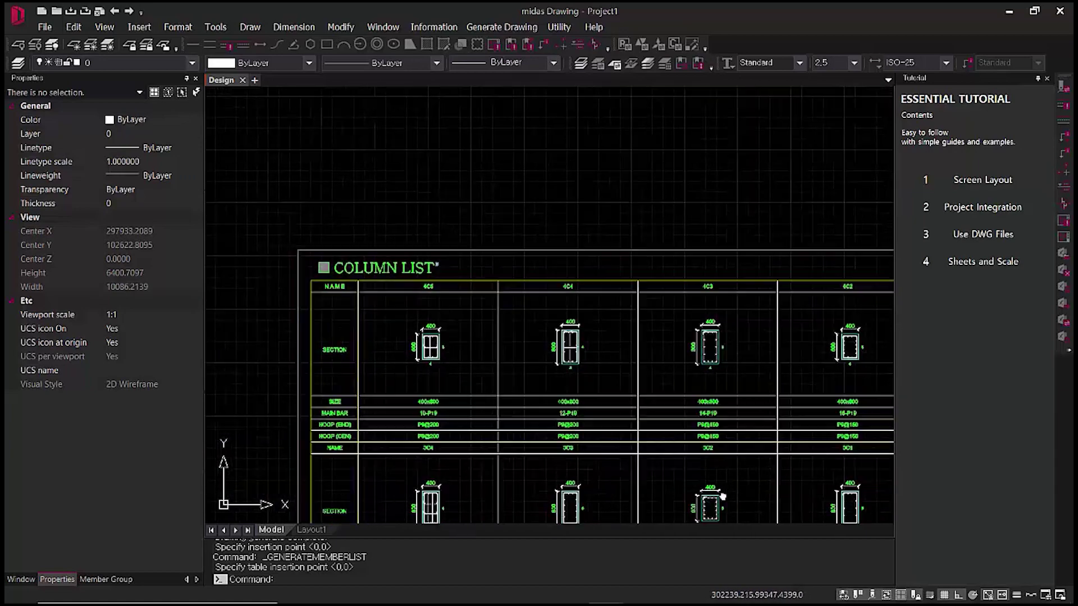
{"action": "scroll", "coordinate": [584, 495], "scroll_direction": "down", "scroll_amount": 1}
{"action": "middle_click_drag", "start_coordinate": [631, 464], "coordinate": [695, 333]}
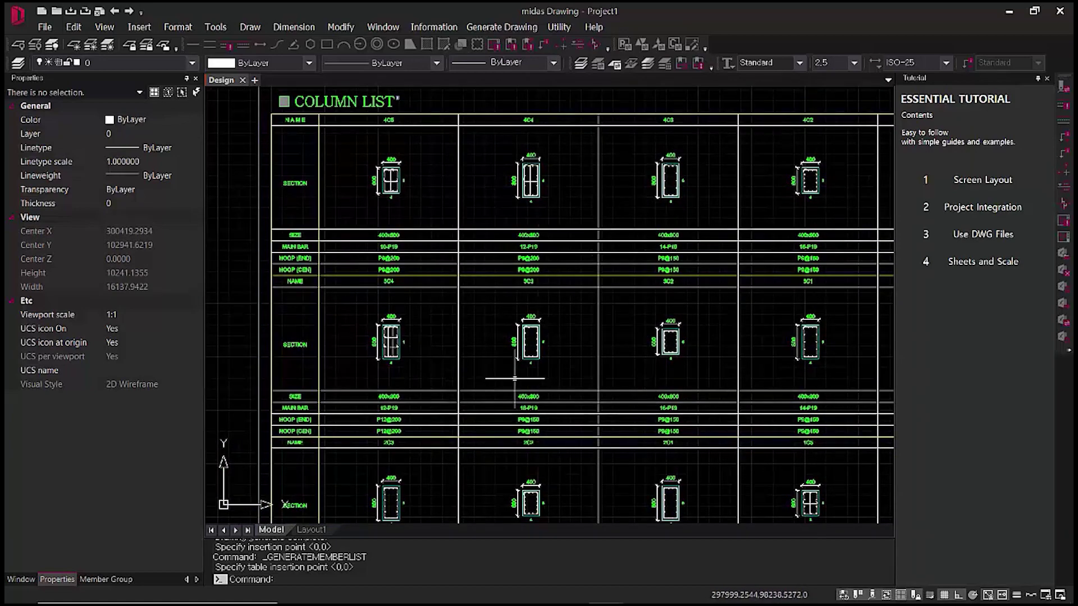
{"action": "scroll", "coordinate": [416, 373], "scroll_direction": "up", "scroll_amount": 6}
{"action": "scroll", "coordinate": [703, 385], "scroll_direction": "down", "scroll_amount": 3}
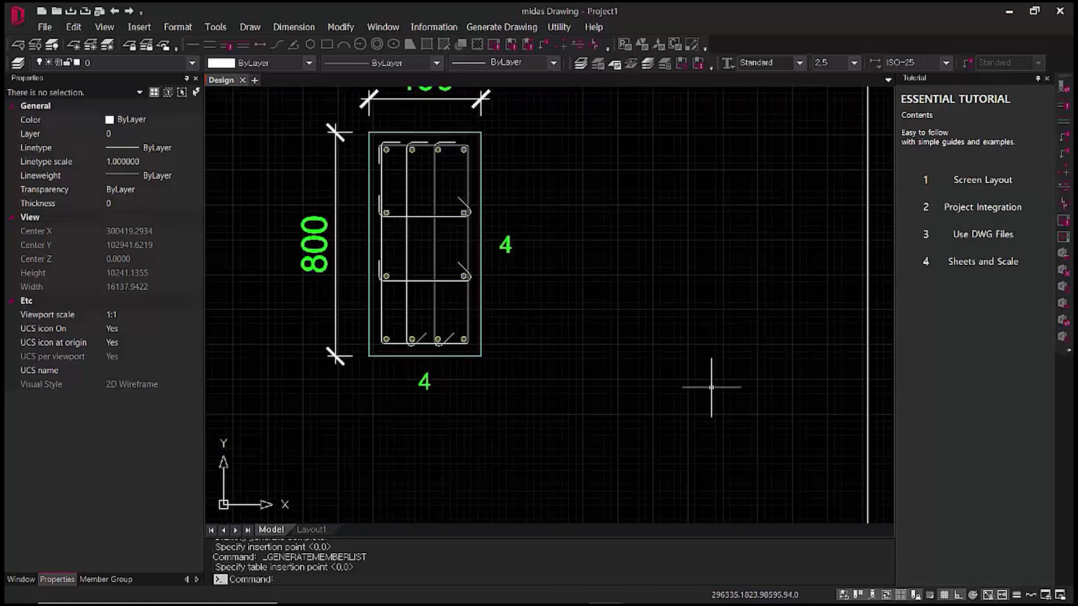
{"action": "middle_click_drag", "start_coordinate": [732, 372], "coordinate": [663, 371]}
{"action": "scroll", "coordinate": [663, 359], "scroll_direction": "up", "scroll_amount": 2}
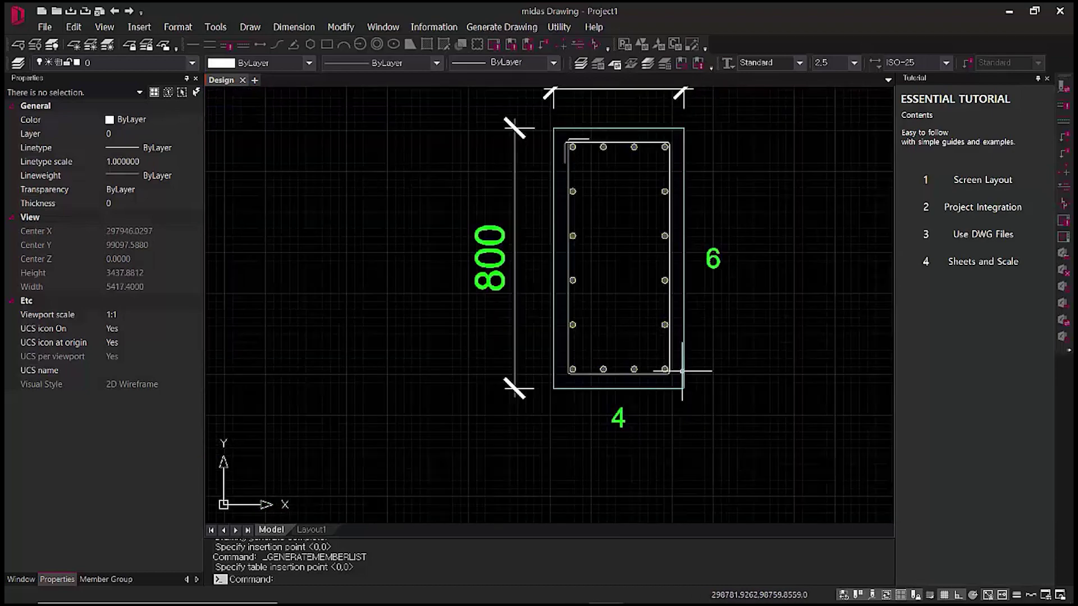
- Compare the rebar section of column 3C4 with 3C3, along with their size, main bar and hoop rows
{"action": "scroll", "coordinate": [742, 427], "scroll_direction": "down", "scroll_amount": 1}
{"action": "middle_click_drag", "start_coordinate": [742, 430], "coordinate": [692, 337]}
{"action": "scroll", "coordinate": [753, 413], "scroll_direction": "down", "scroll_amount": 2}
{"action": "middle_click_drag", "start_coordinate": [753, 414], "coordinate": [731, 370]}
{"action": "scroll", "coordinate": [618, 362], "scroll_direction": "down", "scroll_amount": 2}
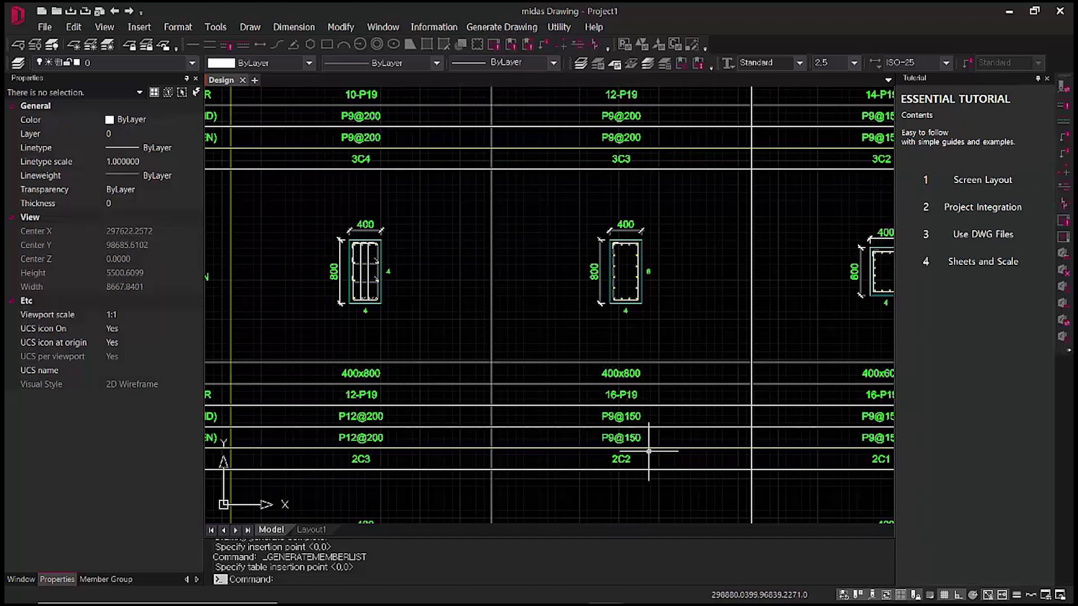
{"action": "scroll", "coordinate": [374, 278], "scroll_direction": "up", "scroll_amount": 4}
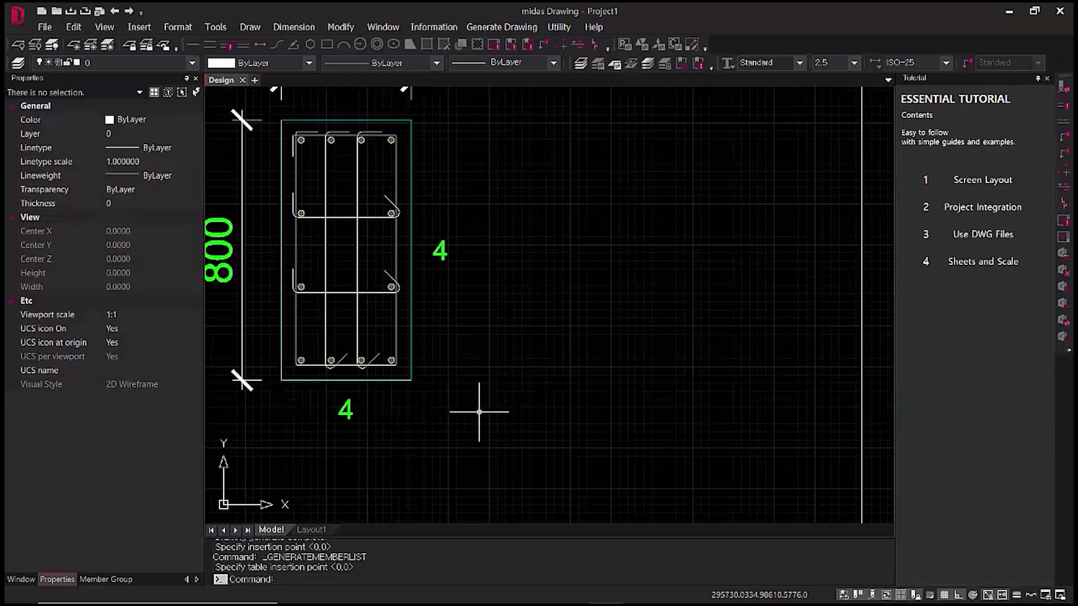
- Inspect the bottom row of the column list, including the sections, main bars and hoops of columns 1C2 and 1C1
{"action": "scroll", "coordinate": [492, 409], "scroll_direction": "down", "scroll_amount": 6}
{"action": "middle_click_drag", "start_coordinate": [659, 456], "coordinate": [568, 319]}
{"action": "scroll", "coordinate": [449, 427], "scroll_direction": "up", "scroll_amount": 5}
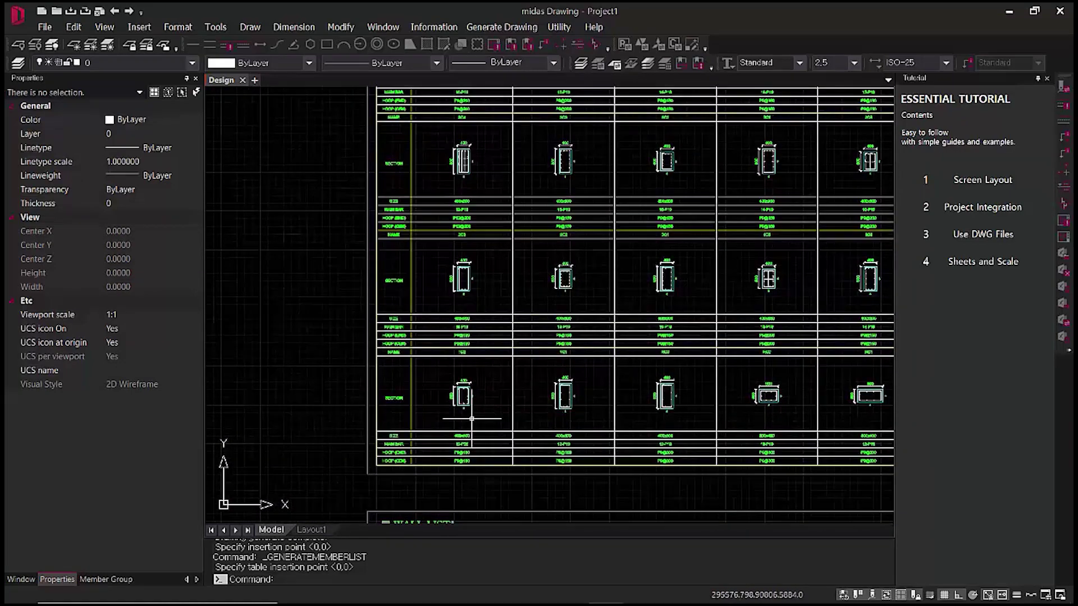
{"action": "scroll", "coordinate": [587, 440], "scroll_direction": "down", "scroll_amount": 5}
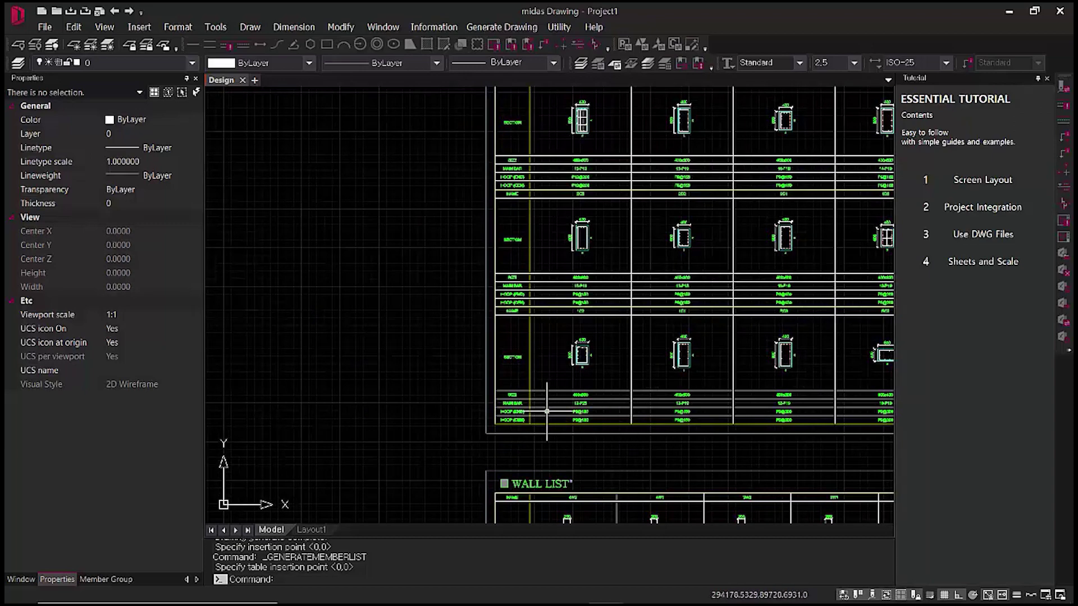
{"action": "scroll", "coordinate": [489, 423], "scroll_direction": "up", "scroll_amount": 8}
{"action": "scroll", "coordinate": [595, 407], "scroll_direction": "down", "scroll_amount": 3}
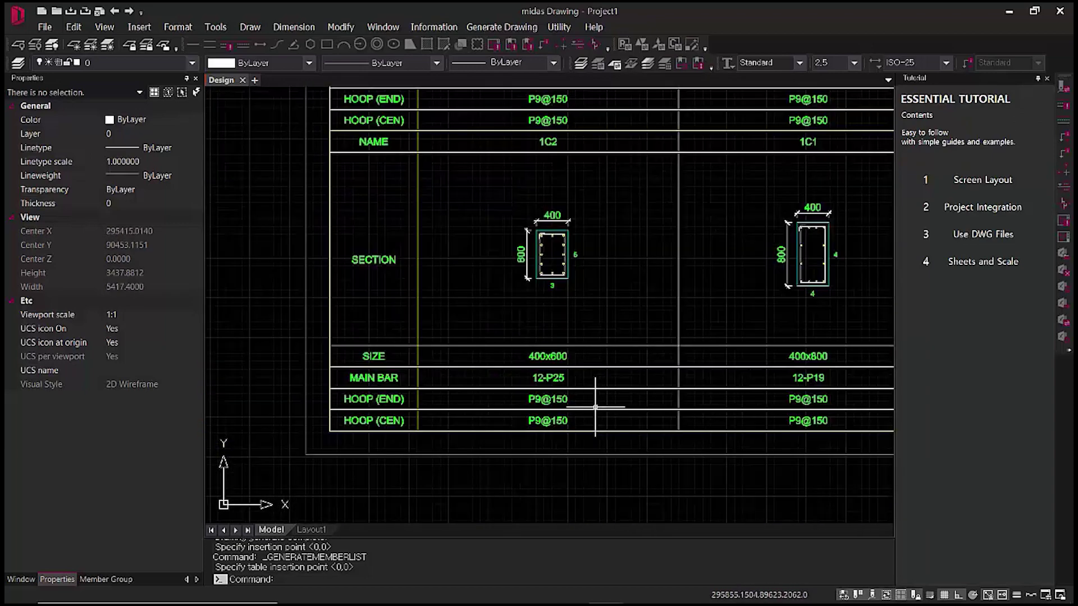
{"action": "mouse_move", "coordinate": [743, 416]}
{"action": "middle_mouse_down"}
{"action": "mouse_move", "coordinate": [562, 420]}
{"action": "mouse_move", "coordinate": [551, 433]}
{"action": "middle_mouse_up"}
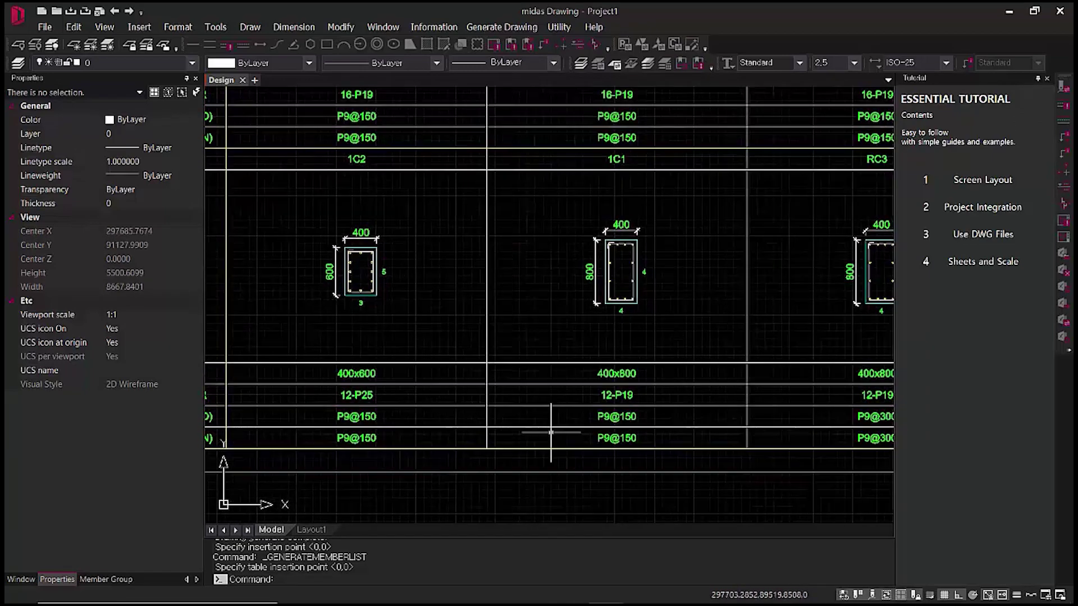
{"action": "middle_click_drag", "start_coordinate": [419, 414], "coordinate": [596, 419]}
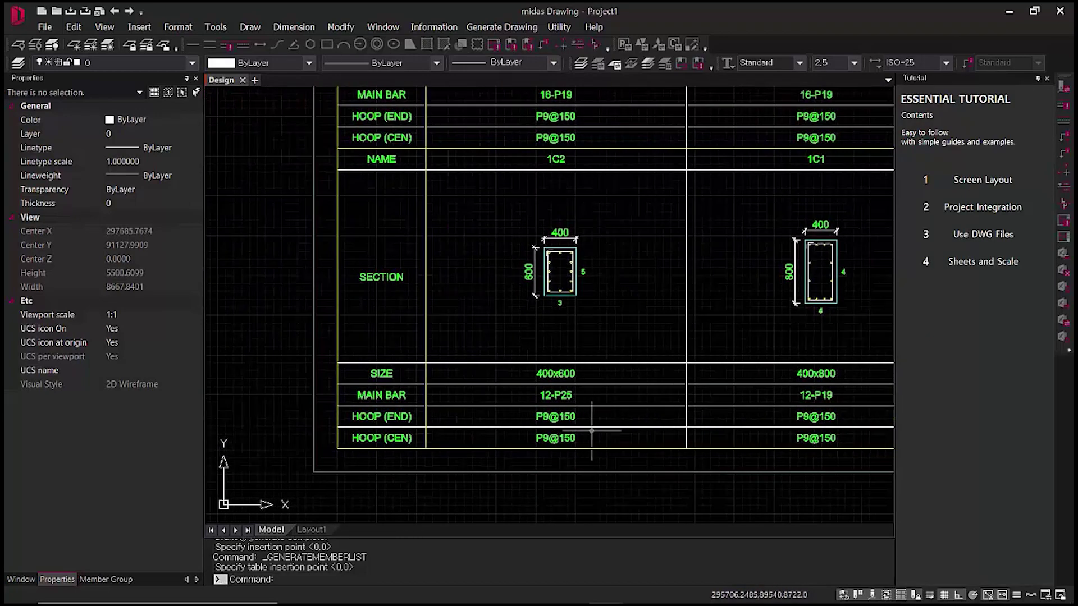
- Examine the wall list, including the sections, horizontal and vertical rebar and end bars of walls 4W2 and 4W1
{"action": "scroll", "coordinate": [591, 431], "scroll_direction": "down", "scroll_amount": 2}
{"action": "middle_click_drag", "start_coordinate": [666, 470], "coordinate": [638, 348]}
{"action": "middle_click_drag", "start_coordinate": [651, 477], "coordinate": [633, 246]}
{"action": "scroll", "coordinate": [486, 320], "scroll_direction": "up", "scroll_amount": 4}
{"action": "scroll", "coordinate": [488, 317], "scroll_direction": "down", "scroll_amount": 2}
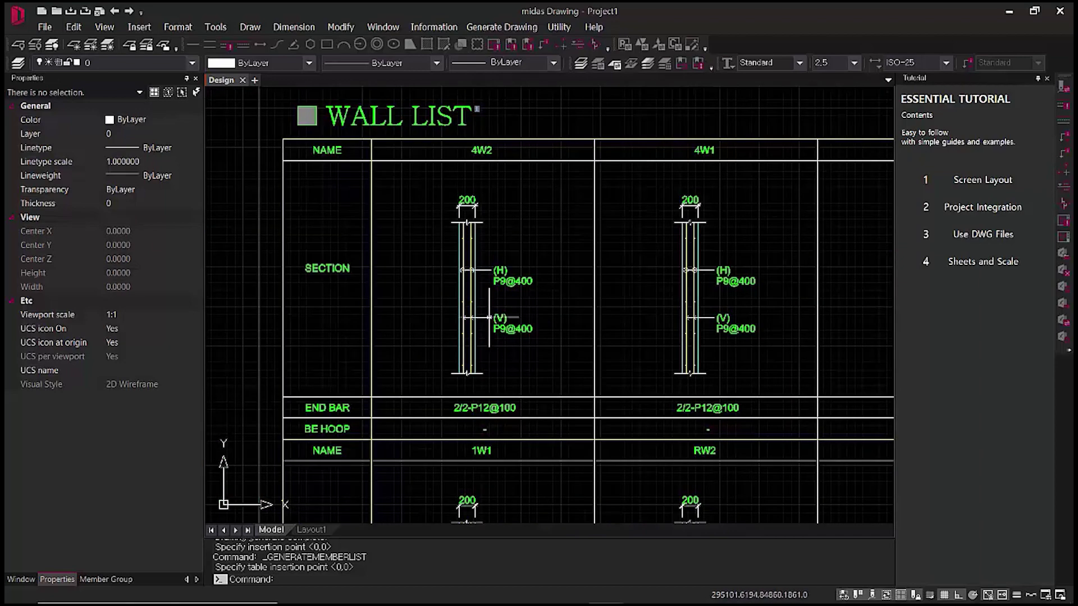
{"action": "scroll", "coordinate": [722, 397], "scroll_direction": "down", "scroll_amount": 5}
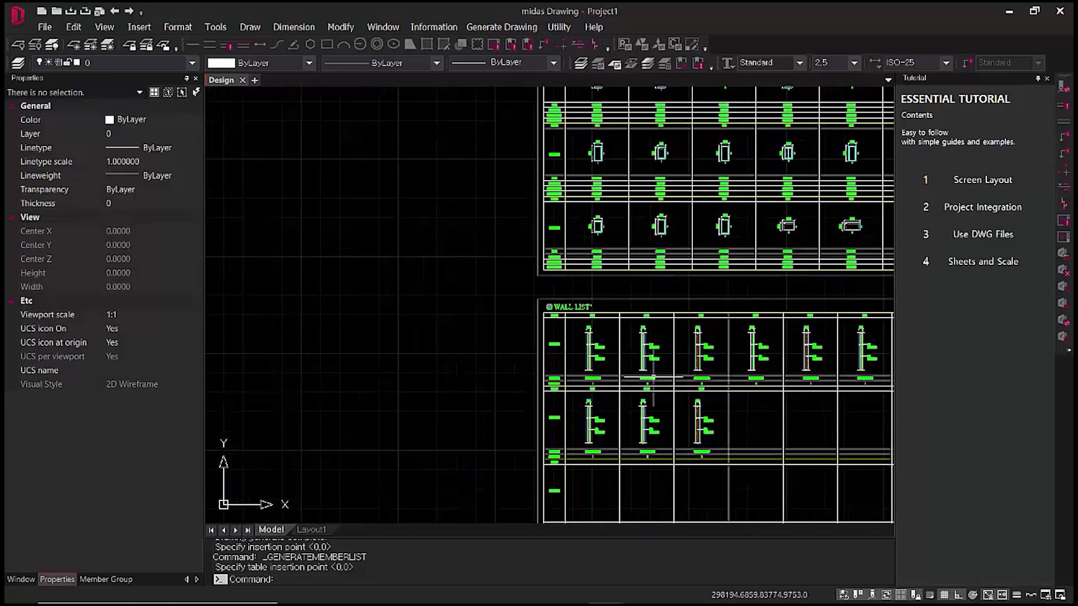
{"action": "middle_click_drag", "start_coordinate": [736, 443], "coordinate": [531, 349]}
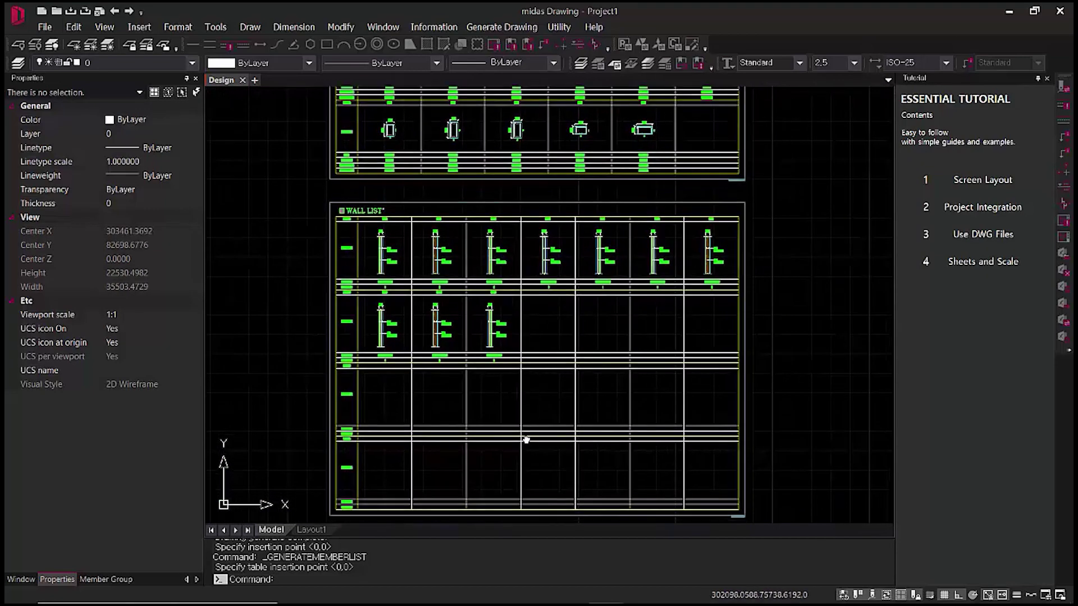
- Examine beam 4G1 in the beam list, comparing its EXT, CEN and INT sections and top, bottom and stirrup bars
{"action": "middle_click_drag", "start_coordinate": [523, 441], "coordinate": [586, 206]}
{"action": "scroll", "coordinate": [426, 372], "scroll_direction": "up", "scroll_amount": 5}
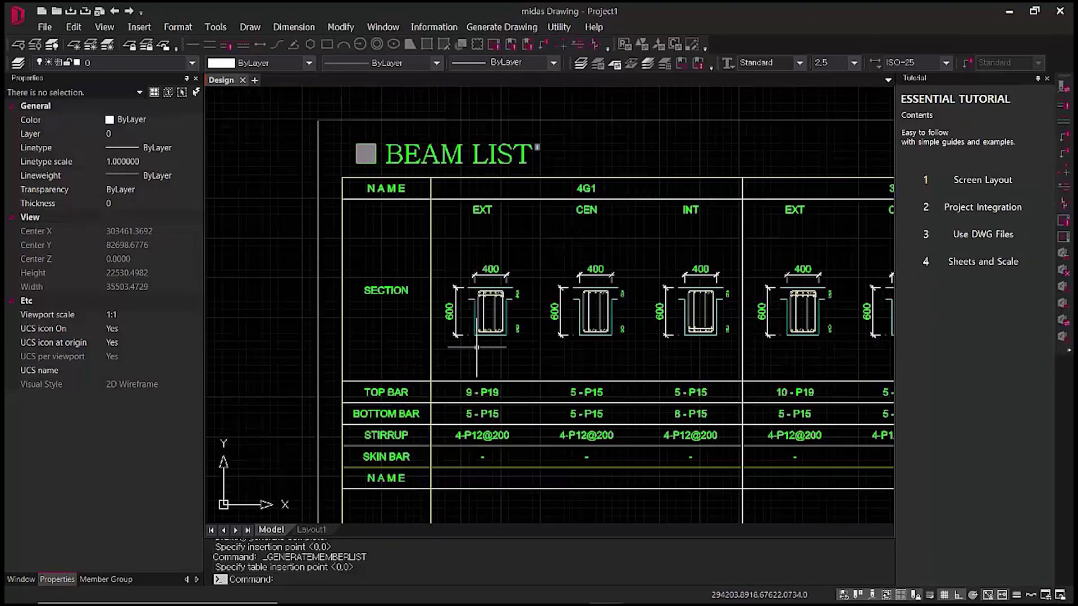
{"action": "scroll", "coordinate": [580, 369], "scroll_direction": "down", "scroll_amount": 2}
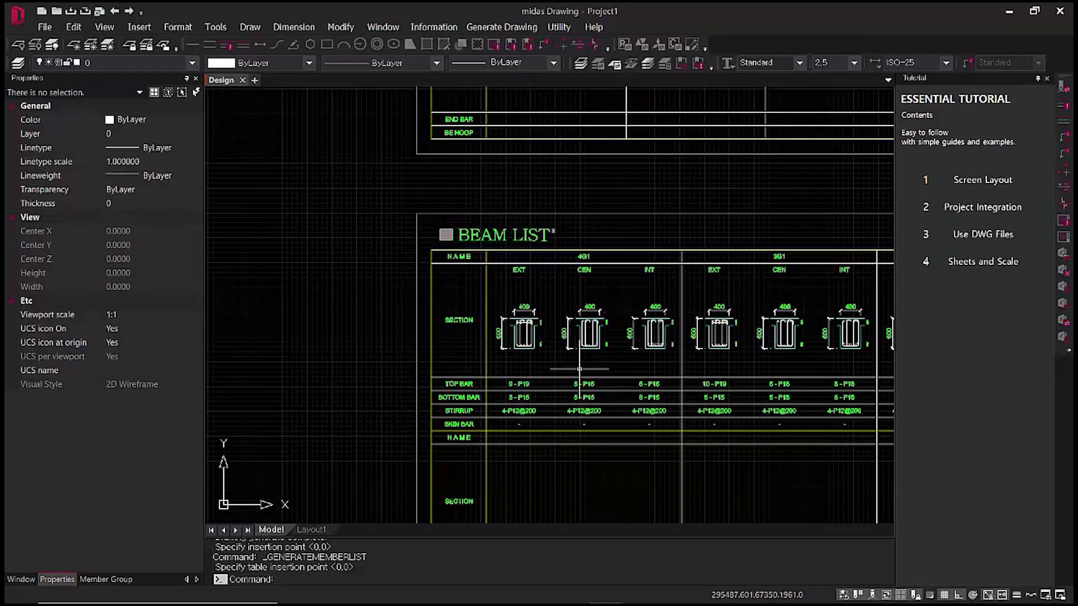
{"action": "scroll", "coordinate": [553, 375], "scroll_direction": "up", "scroll_amount": 4}
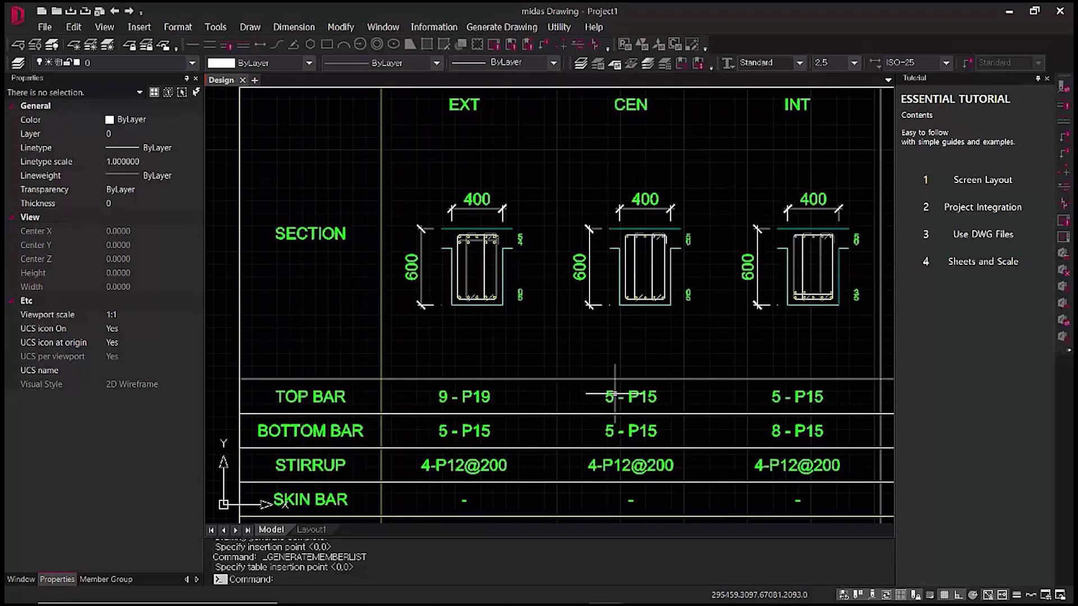
{"action": "middle_click_drag", "start_coordinate": [663, 395], "coordinate": [621, 365]}
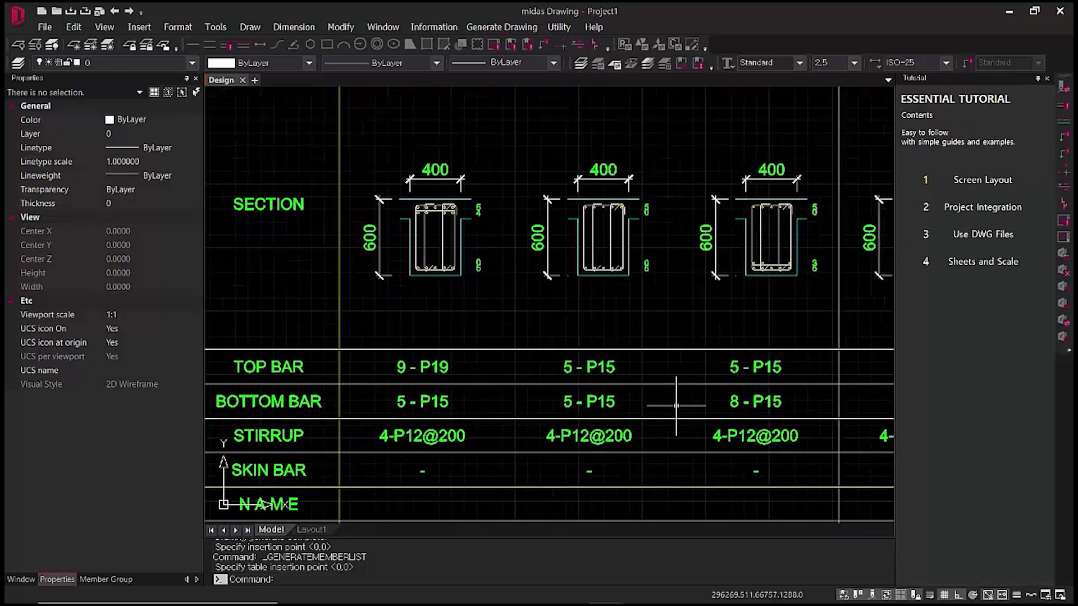
{"action": "scroll", "coordinate": [466, 489], "scroll_direction": "down", "scroll_amount": 3}
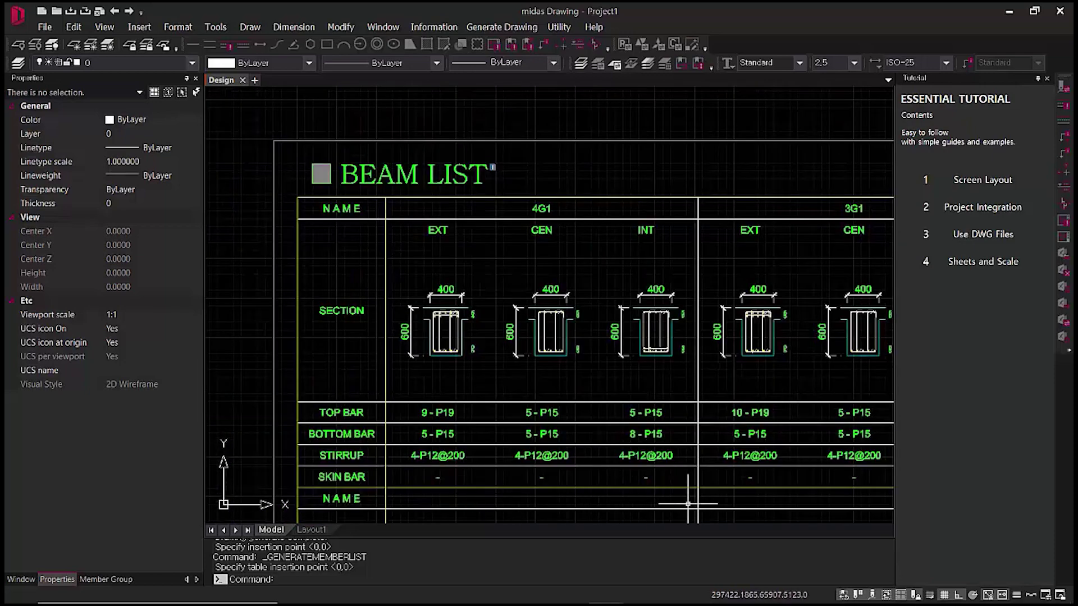
{"action": "scroll", "coordinate": [695, 490], "scroll_direction": "up", "scroll_amount": 1}
{"action": "middle_click_drag", "start_coordinate": [695, 489], "coordinate": [633, 459]}
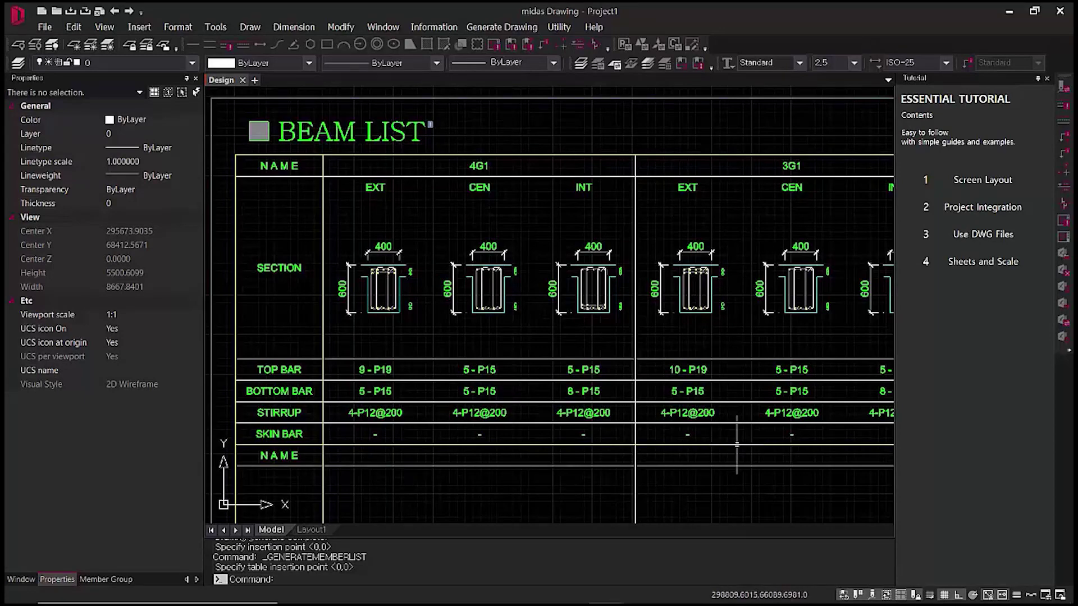
- Inspect the sections and bar rows of beams 2G1 and RG1 in the beam list
{"action": "scroll", "coordinate": [739, 448], "scroll_direction": "down", "scroll_amount": 3}
{"action": "scroll", "coordinate": [789, 467], "scroll_direction": "up", "scroll_amount": 2}
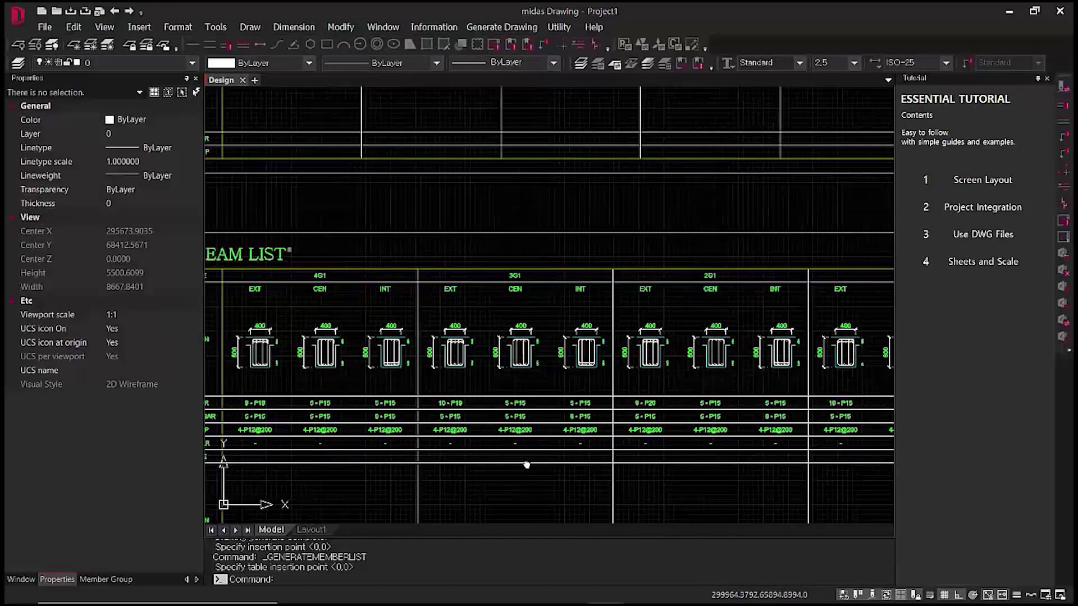
{"action": "middle_click_drag", "start_coordinate": [631, 463], "coordinate": [427, 462]}
{"action": "scroll", "coordinate": [740, 367], "scroll_direction": "up", "scroll_amount": 4}
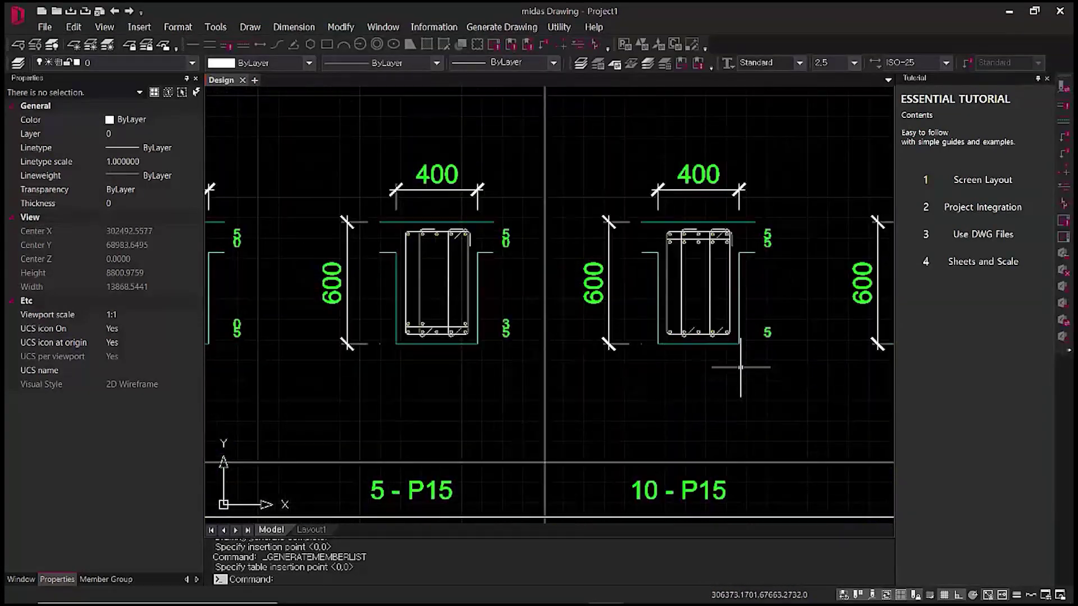
{"action": "scroll", "coordinate": [742, 370], "scroll_direction": "down", "scroll_amount": 4}
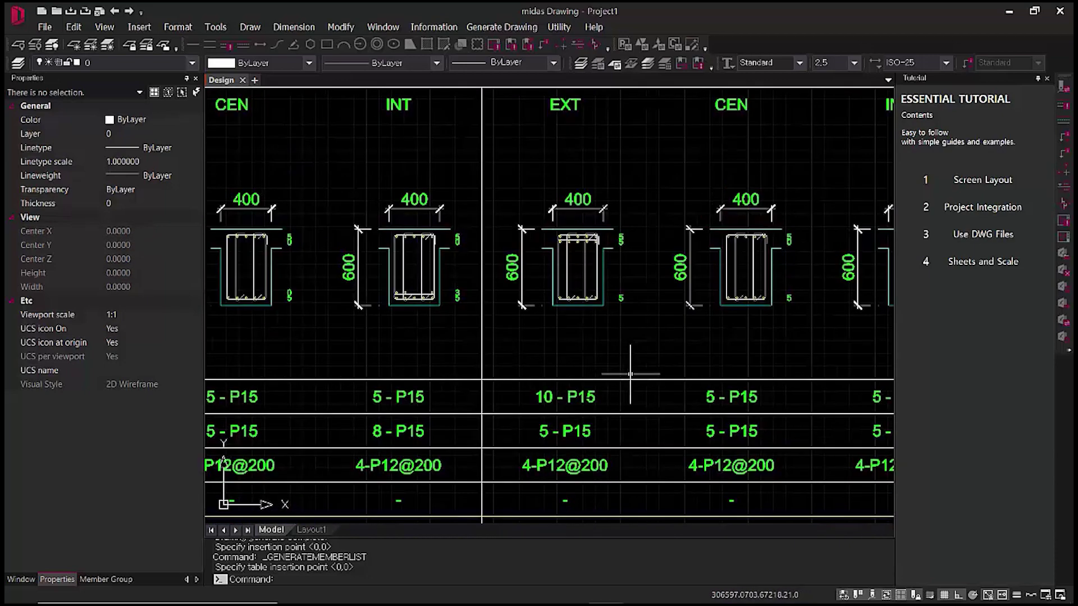
{"action": "scroll", "coordinate": [709, 443], "scroll_direction": "down", "scroll_amount": 3}
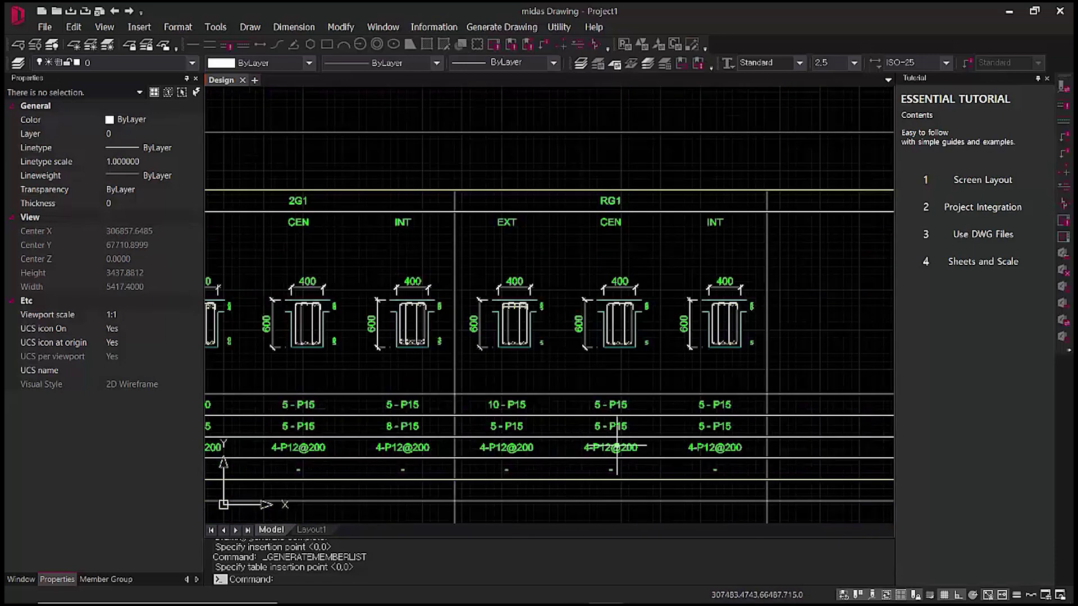
- Review the slab list's type "A" to "E" details and slab RS's type, thickness and main rebar
{"action": "scroll", "coordinate": [614, 433], "scroll_direction": "down", "scroll_amount": 5}
{"action": "middle_click_drag", "start_coordinate": [664, 434], "coordinate": [683, 294]}
{"action": "middle_click_drag", "start_coordinate": [602, 460], "coordinate": [612, 226]}
{"action": "scroll", "coordinate": [544, 359], "scroll_direction": "up", "scroll_amount": 4}
{"action": "middle_click_drag", "start_coordinate": [621, 409], "coordinate": [591, 385]}
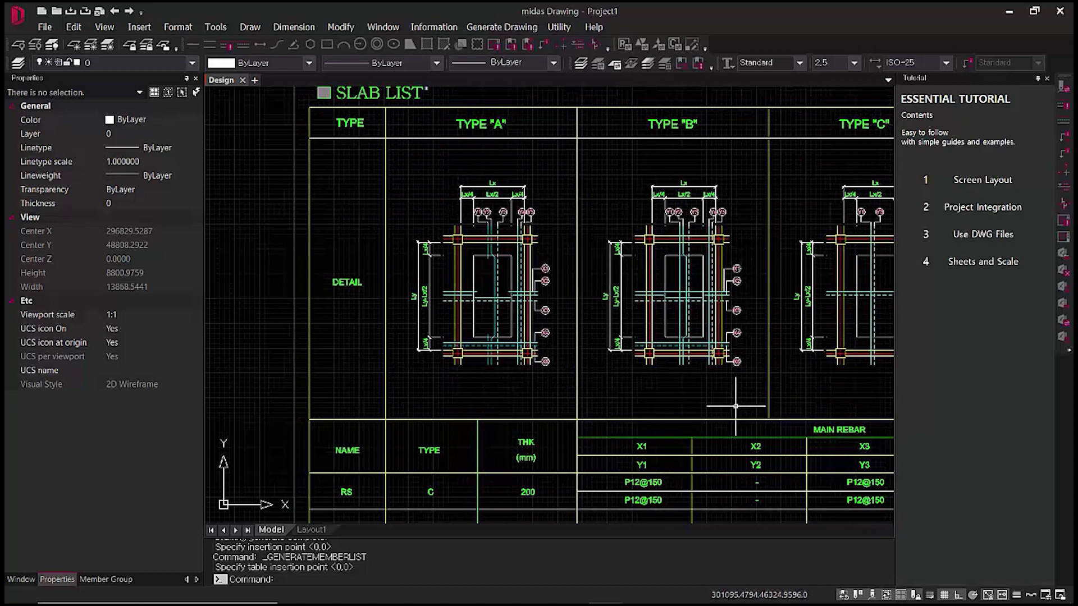
{"action": "scroll", "coordinate": [789, 451], "scroll_direction": "down", "scroll_amount": 5}
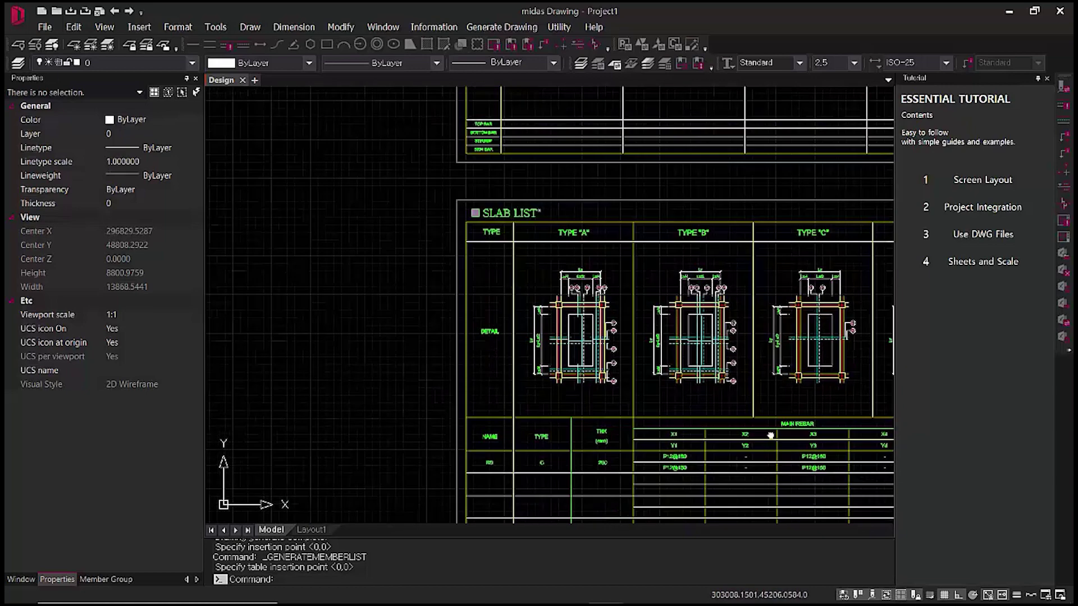
{"action": "scroll", "coordinate": [549, 419], "scroll_direction": "up", "scroll_amount": 2}
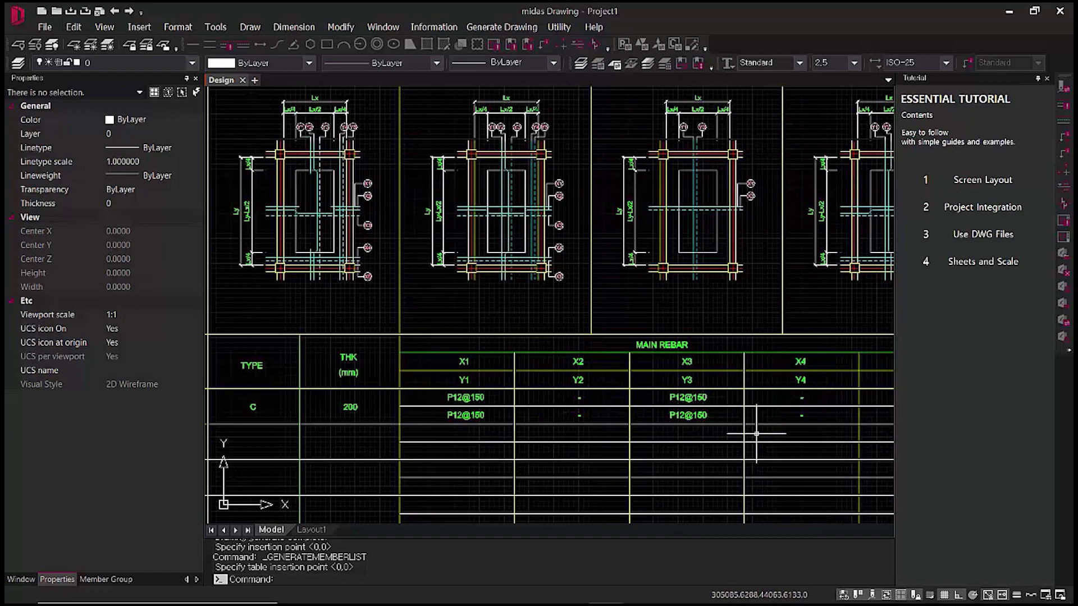
{"action": "scroll", "coordinate": [698, 351], "scroll_direction": "down", "scroll_amount": 4}
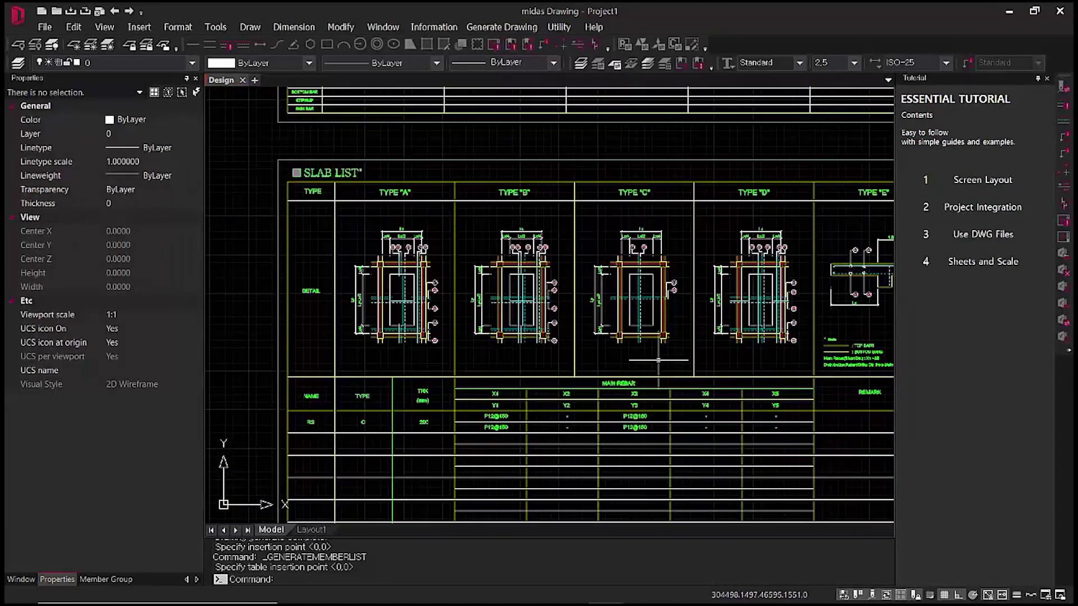
{"action": "middle_click_drag", "start_coordinate": [811, 361], "coordinate": [731, 361]}
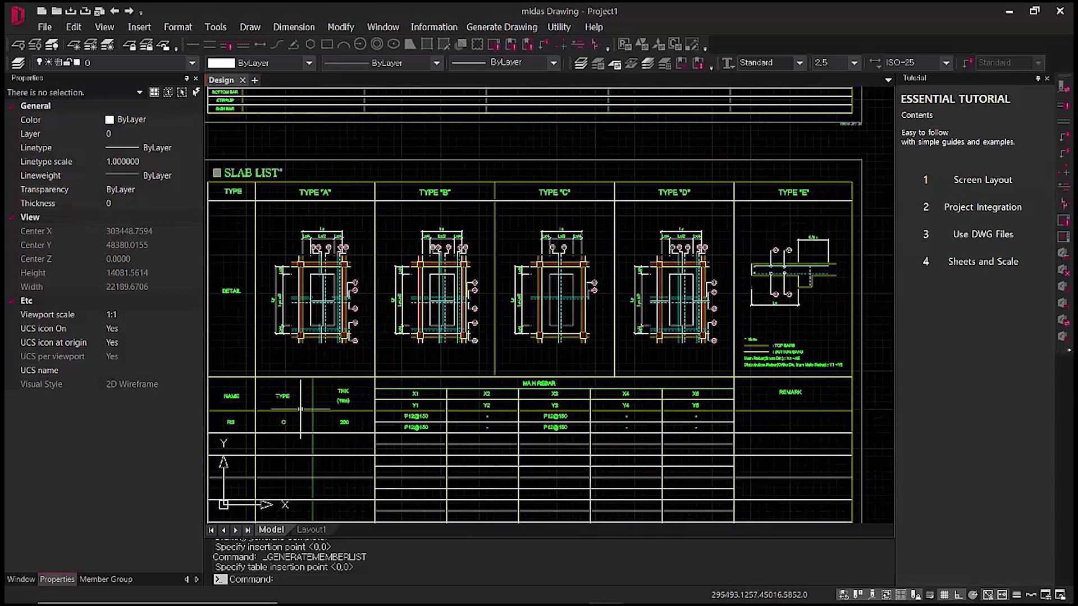
{"action": "middle_click_drag", "start_coordinate": [343, 443], "coordinate": [494, 385]}
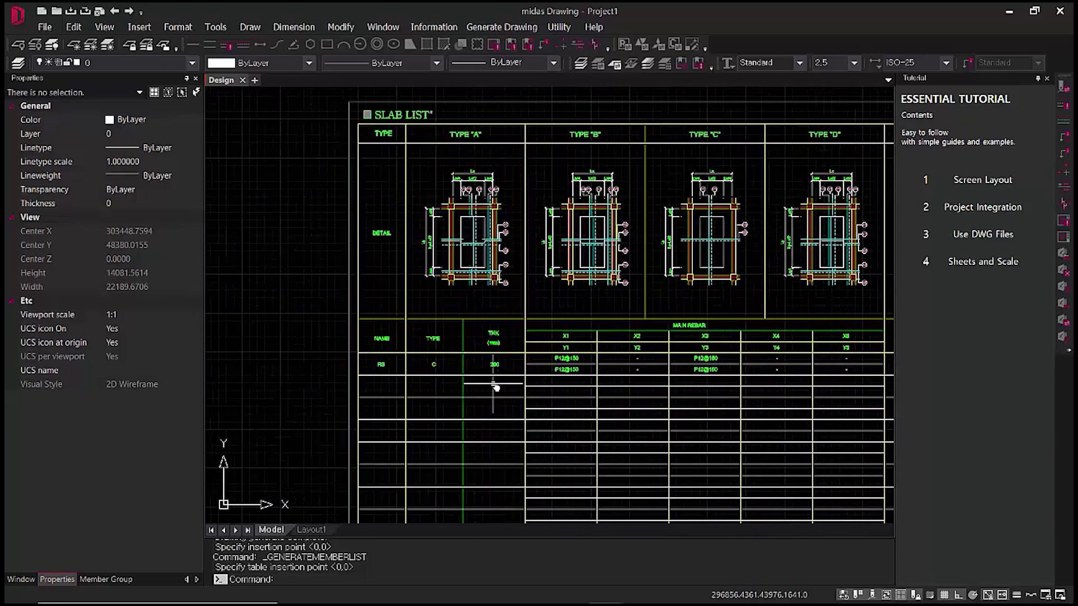
- Examine the plate list's type "A" horizontal and inclined plate detail and the names, types and thicknesses in its table
{"action": "scroll", "coordinate": [604, 352], "scroll_direction": "down", "scroll_amount": 5}
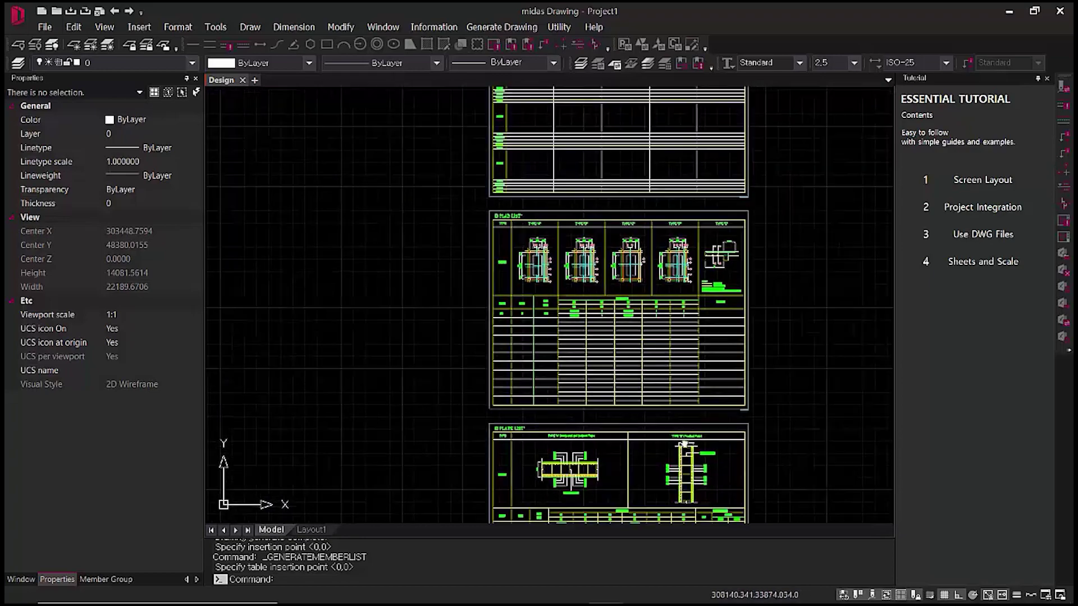
{"action": "scroll", "coordinate": [510, 354], "scroll_direction": "up", "scroll_amount": 5}
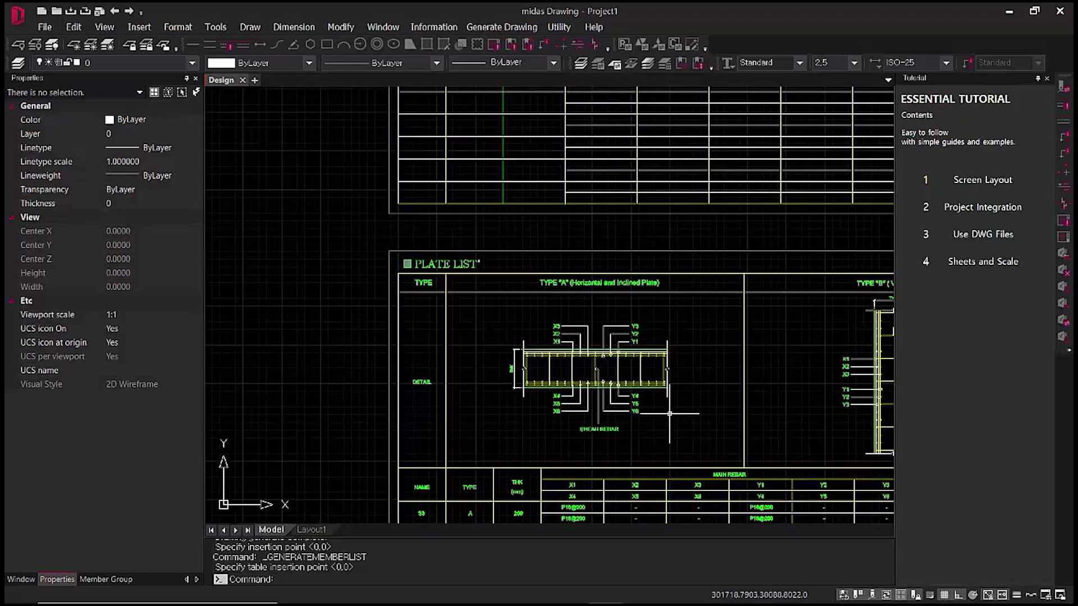
{"action": "scroll", "coordinate": [694, 379], "scroll_direction": "down", "scroll_amount": 3}
{"action": "scroll", "coordinate": [767, 458], "scroll_direction": "down", "scroll_amount": 3}
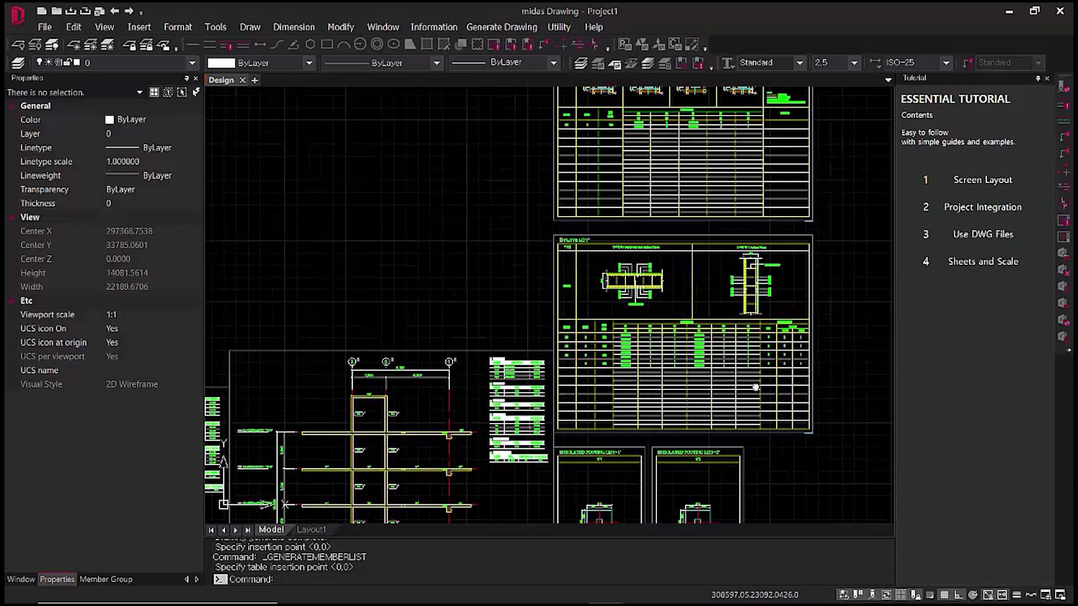
{"action": "scroll", "coordinate": [597, 215], "scroll_direction": "up", "scroll_amount": 5}
{"action": "scroll", "coordinate": [597, 215], "scroll_direction": "up", "scroll_amount": 5}
{"action": "middle_click_drag", "start_coordinate": [733, 353], "coordinate": [652, 161]}
{"action": "middle_click_drag", "start_coordinate": [585, 375], "coordinate": [618, 185]}
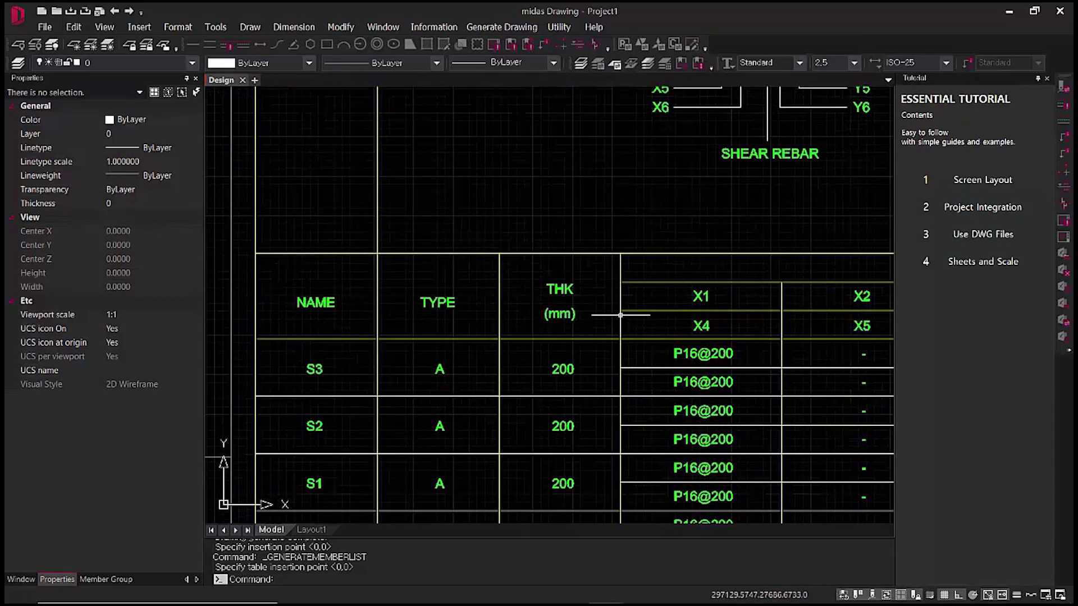
- Read the main and shear rebar columns for plates S3, S2 and S1, and view the type "B" vertical plate detail
{"action": "scroll", "coordinate": [600, 368], "scroll_direction": "down", "scroll_amount": 3}
{"action": "middle_click_drag", "start_coordinate": [727, 437], "coordinate": [715, 437]}
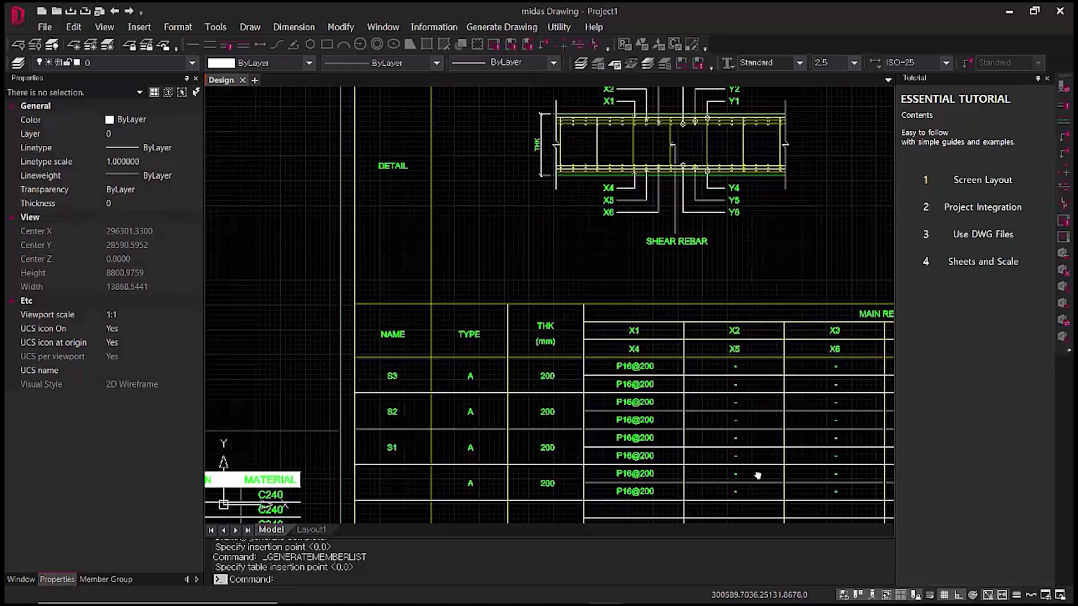
{"action": "mouse_move", "coordinate": [761, 478]}
{"action": "middle_mouse_down"}
{"action": "mouse_move", "coordinate": [672, 466]}
{"action": "mouse_move", "coordinate": [677, 438]}
{"action": "mouse_move", "coordinate": [686, 469]}
{"action": "middle_mouse_up"}
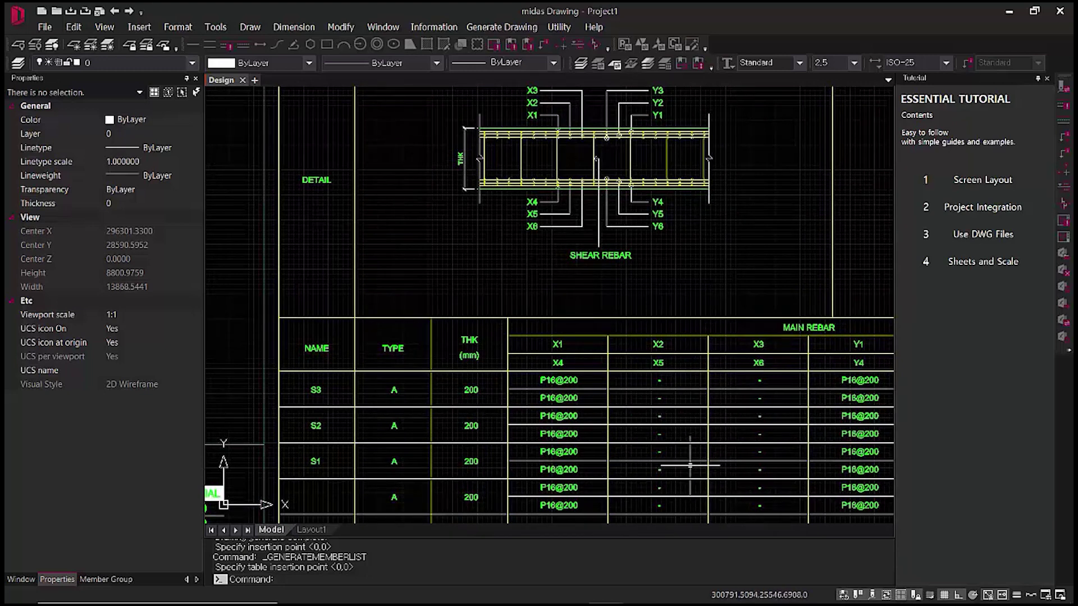
{"action": "scroll", "coordinate": [690, 464], "scroll_direction": "down", "scroll_amount": 4}
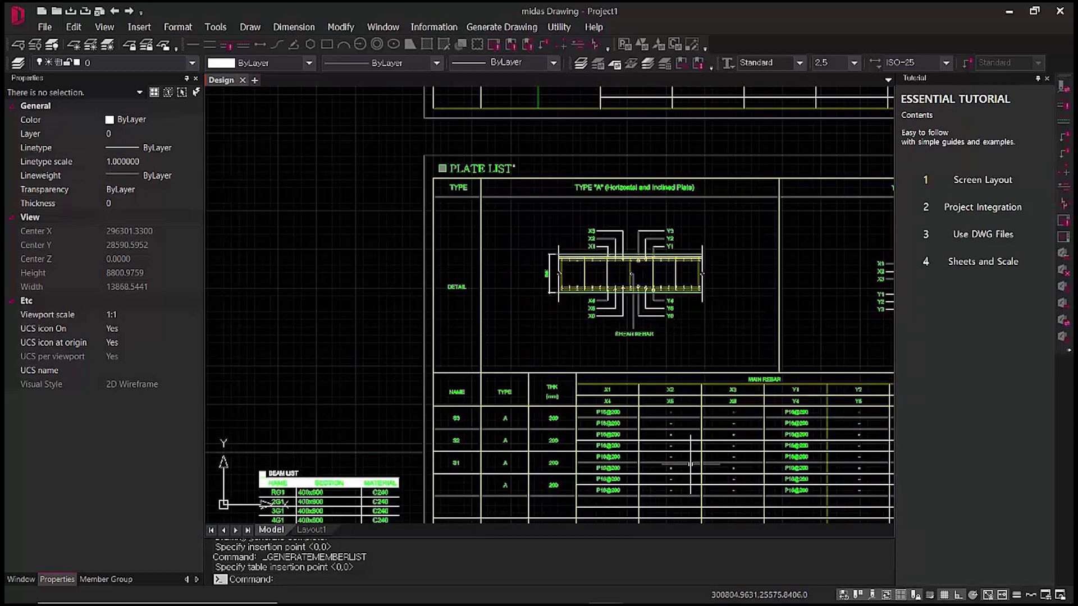
{"action": "scroll", "coordinate": [621, 455], "scroll_direction": "up", "scroll_amount": 2}
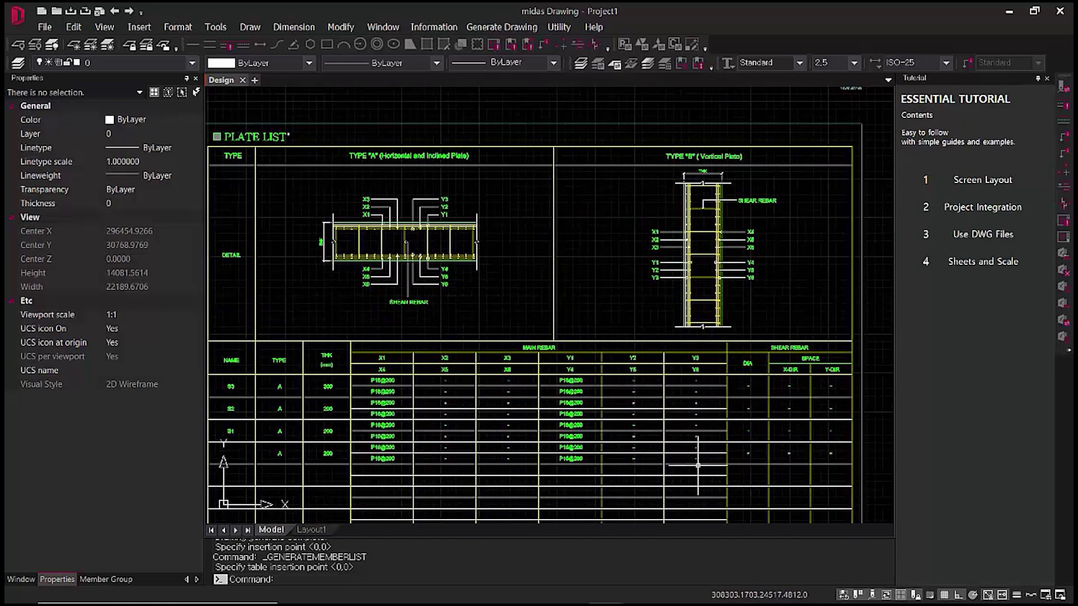
{"action": "middle_click_drag", "start_coordinate": [397, 485], "coordinate": [490, 494]}
{"action": "scroll", "coordinate": [490, 494], "scroll_direction": "down", "scroll_amount": 3}
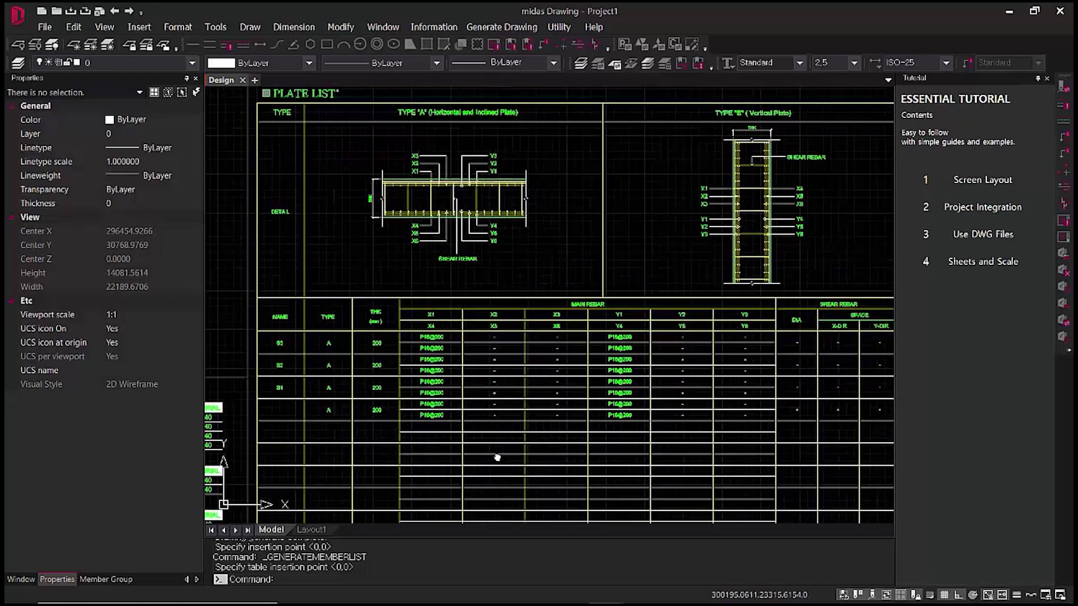
- Examine footing 1F1's plan, dimensions and section with its X1, Y1, X3 and Y3 bars in the isolated footing list
{"action": "middle_click_drag", "start_coordinate": [552, 493], "coordinate": [618, 287]}
{"action": "scroll", "coordinate": [509, 414], "scroll_direction": "up", "scroll_amount": 2}
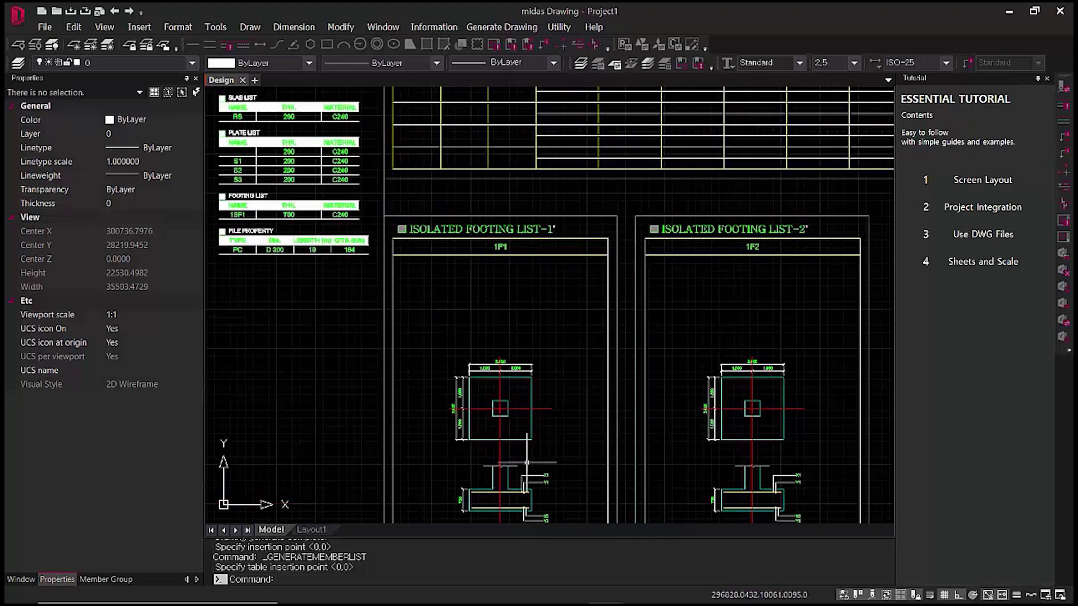
{"action": "scroll", "coordinate": [526, 462], "scroll_direction": "up", "scroll_amount": 4}
{"action": "middle_click_drag", "start_coordinate": [534, 465], "coordinate": [584, 331]}
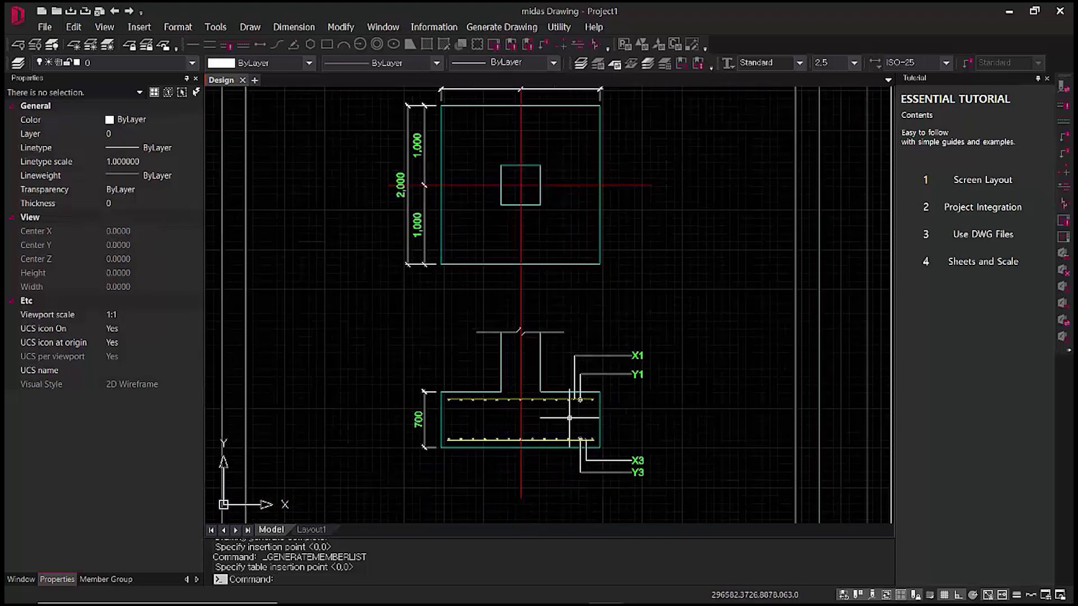
{"action": "scroll", "coordinate": [586, 480], "scroll_direction": "up", "scroll_amount": 4}
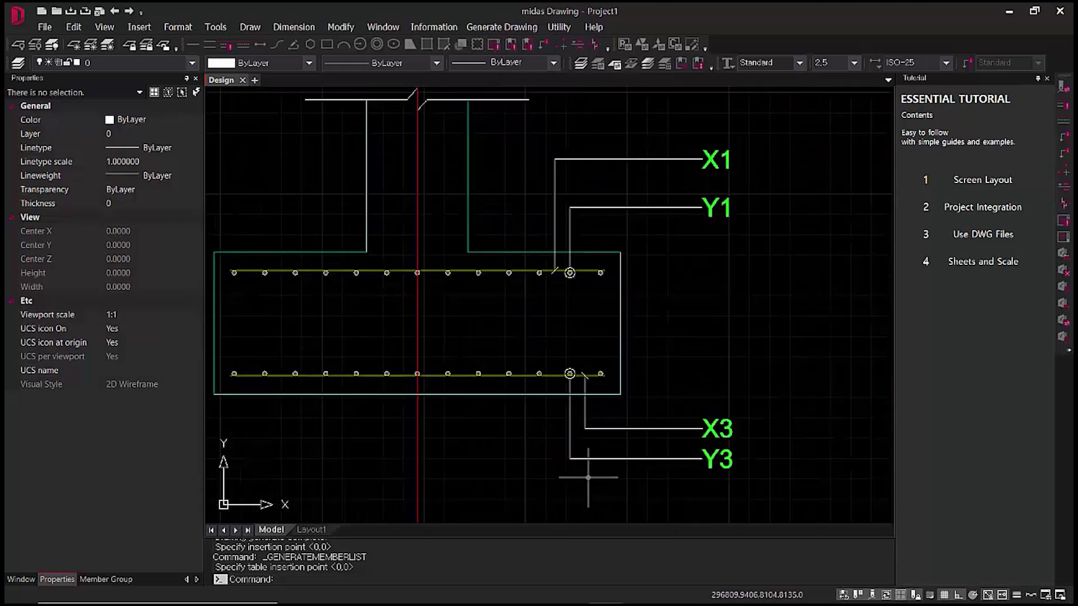
{"action": "scroll", "coordinate": [589, 475], "scroll_direction": "down", "scroll_amount": 5}
{"action": "scroll", "coordinate": [646, 472], "scroll_direction": "up", "scroll_amount": 3}
{"action": "scroll", "coordinate": [667, 368], "scroll_direction": "down", "scroll_amount": 2}
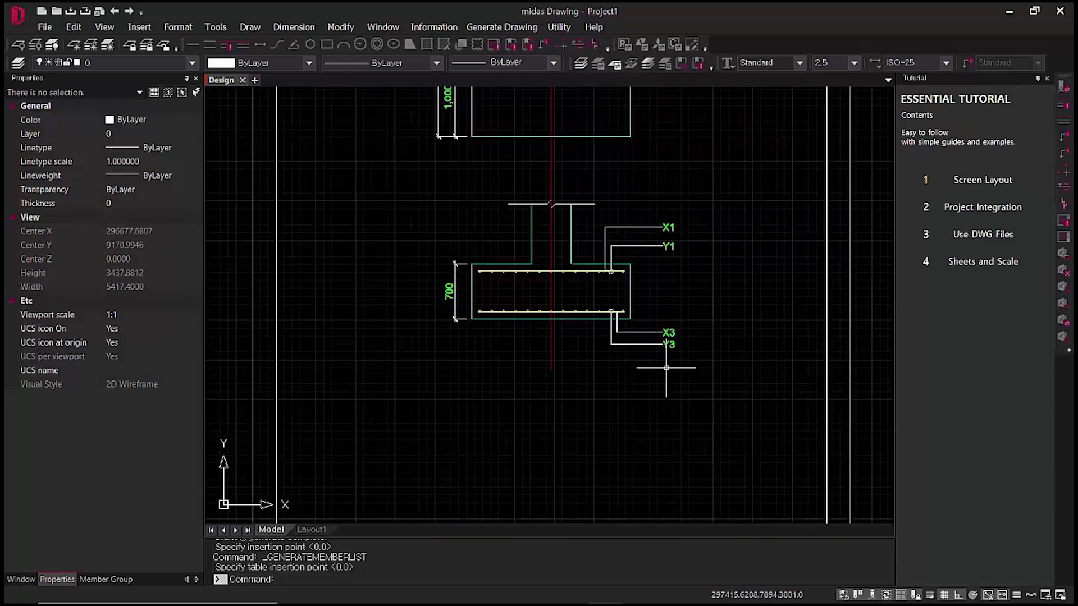
{"action": "scroll", "coordinate": [702, 461], "scroll_direction": "down", "scroll_amount": 5}
- Read the size, top and bottom rebar, bearing capacity and pile capacity table for footing 1F1
{"action": "middle_click_drag", "start_coordinate": [710, 457], "coordinate": [621, 269]}
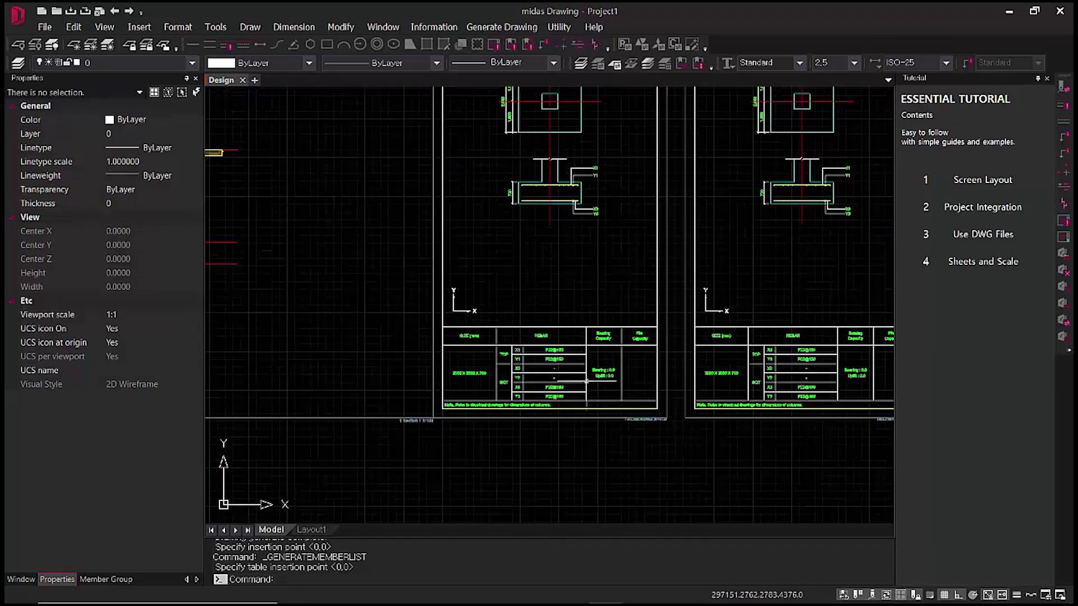
{"action": "scroll", "coordinate": [556, 382], "scroll_direction": "up", "scroll_amount": 4}
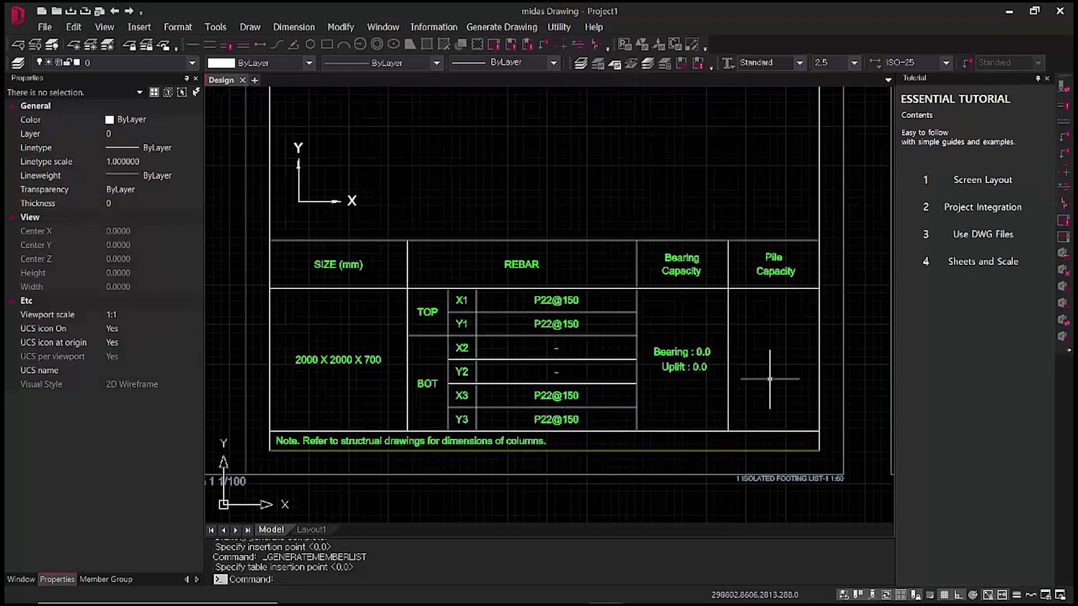
{"action": "scroll", "coordinate": [726, 371], "scroll_direction": "down", "scroll_amount": 3}
{"action": "scroll", "coordinate": [726, 365], "scroll_direction": "down", "scroll_amount": 3}
{"action": "mouse_move", "coordinate": [702, 337]}
{"action": "middle_mouse_down"}
{"action": "mouse_move", "coordinate": [615, 376]}
{"action": "mouse_move", "coordinate": [665, 442]}
{"action": "mouse_move", "coordinate": [660, 474]}
{"action": "mouse_move", "coordinate": [686, 307]}
{"action": "middle_mouse_up"}
{"action": "scroll", "coordinate": [659, 471], "scroll_direction": "down", "scroll_amount": 2}
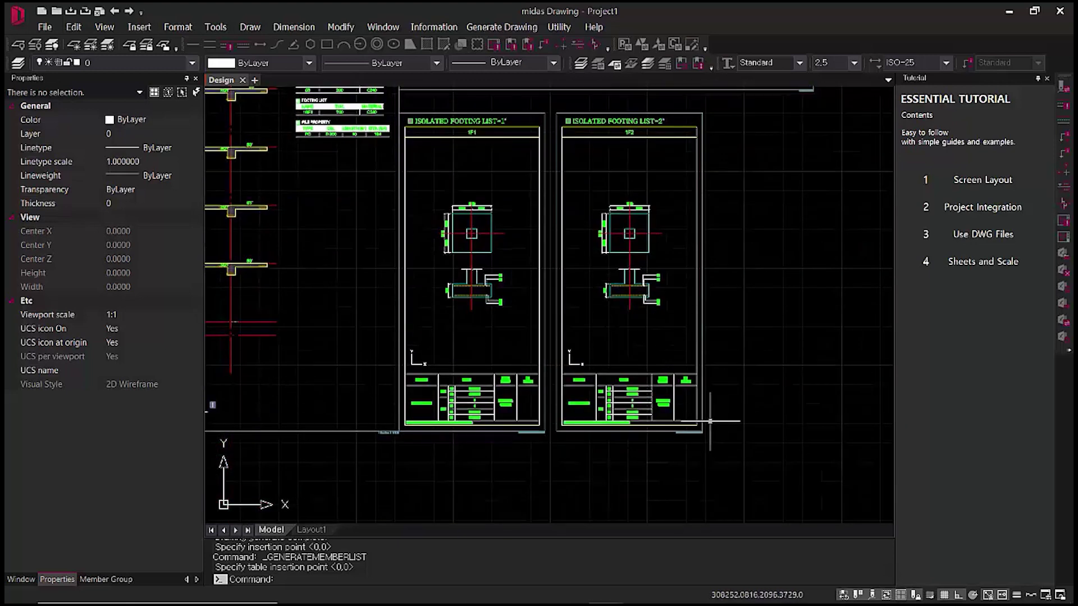
- Generate the Foundation Plan (EL.0.00) from Drawing Set-1 and place it beside the isolated footing lists
{"action": "left_click", "coordinate": [522, 27]}
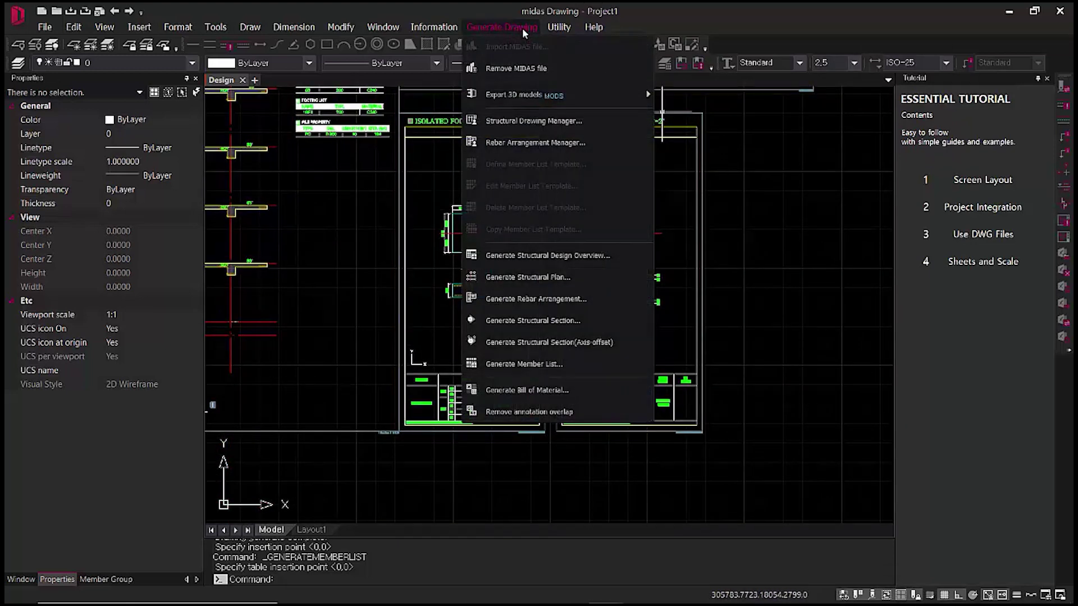
{"action": "left_click", "coordinate": [562, 277]}
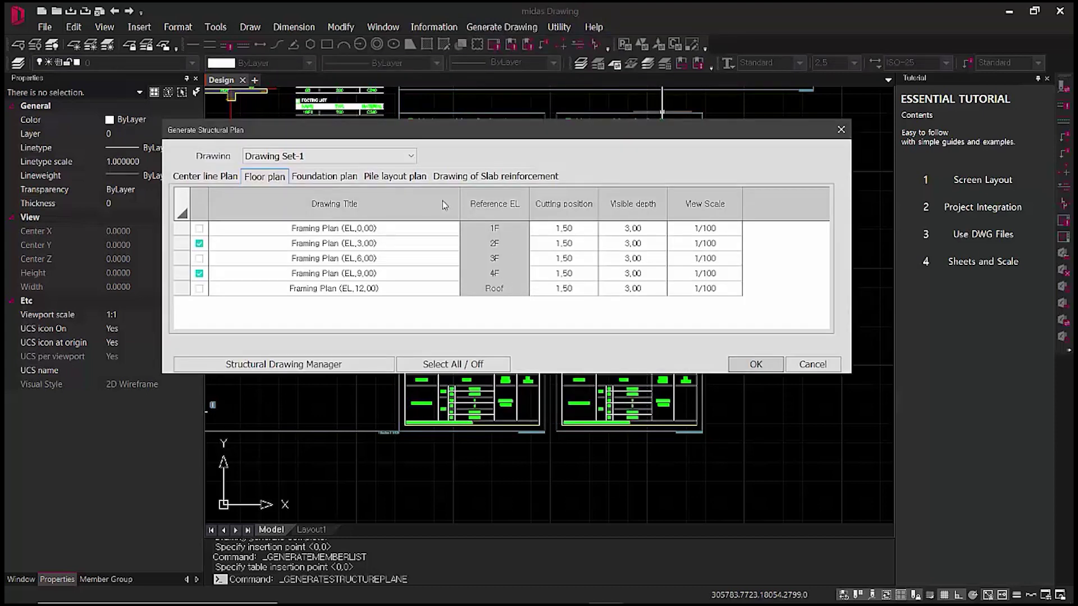
{"action": "left_click", "coordinate": [419, 178]}
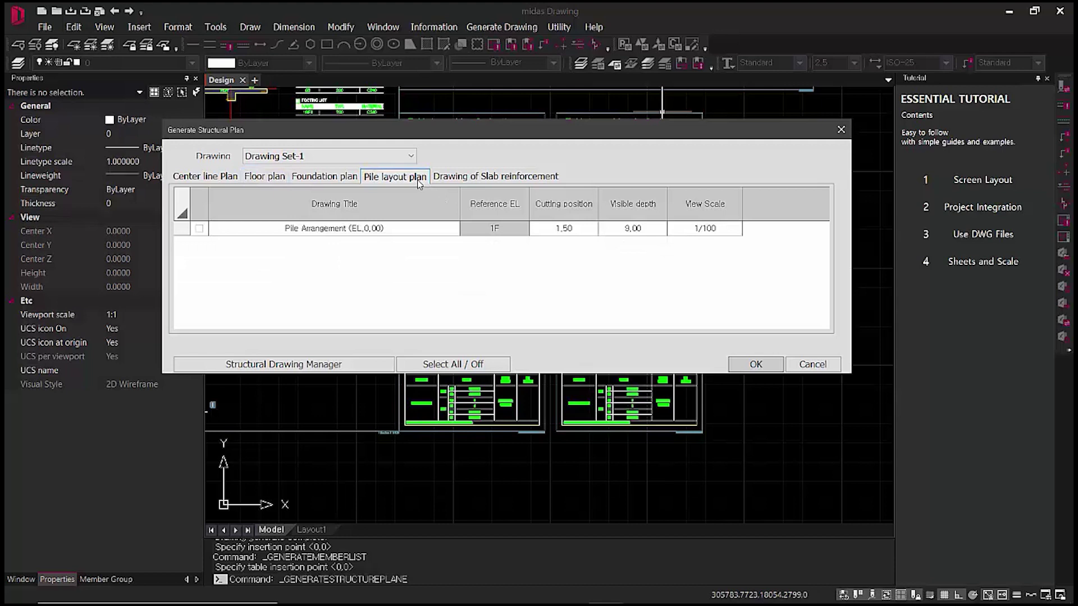
{"action": "left_click", "coordinate": [342, 180]}
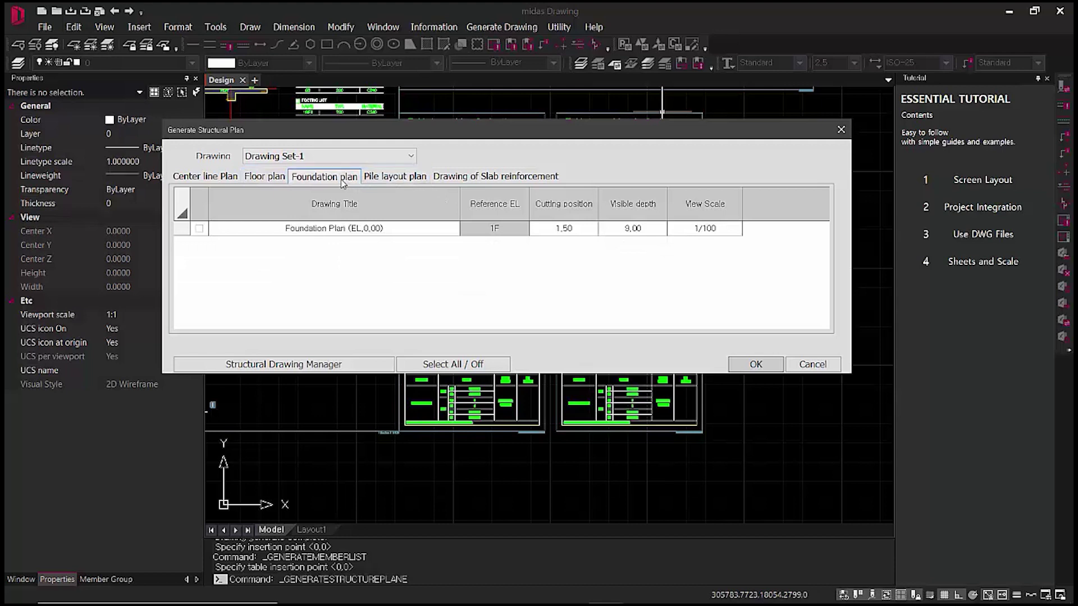
{"action": "left_click", "coordinate": [199, 230]}
{"action": "left_click", "coordinate": [753, 364]}
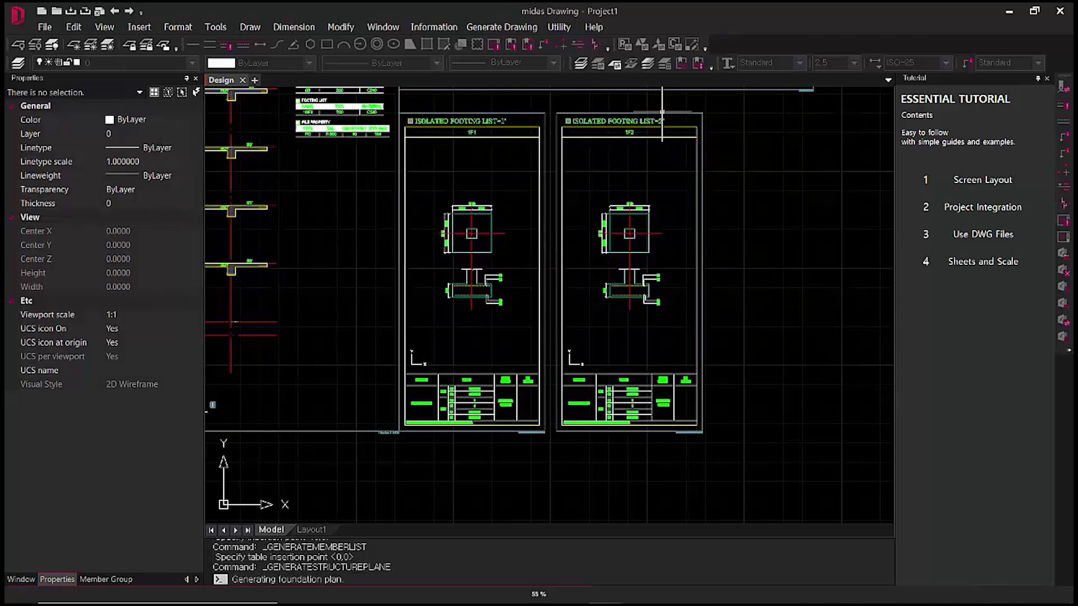
{"action": "scroll", "coordinate": [683, 372], "scroll_direction": "down", "scroll_amount": 5}
{"action": "middle_click_drag", "start_coordinate": [695, 383], "coordinate": [496, 388]}
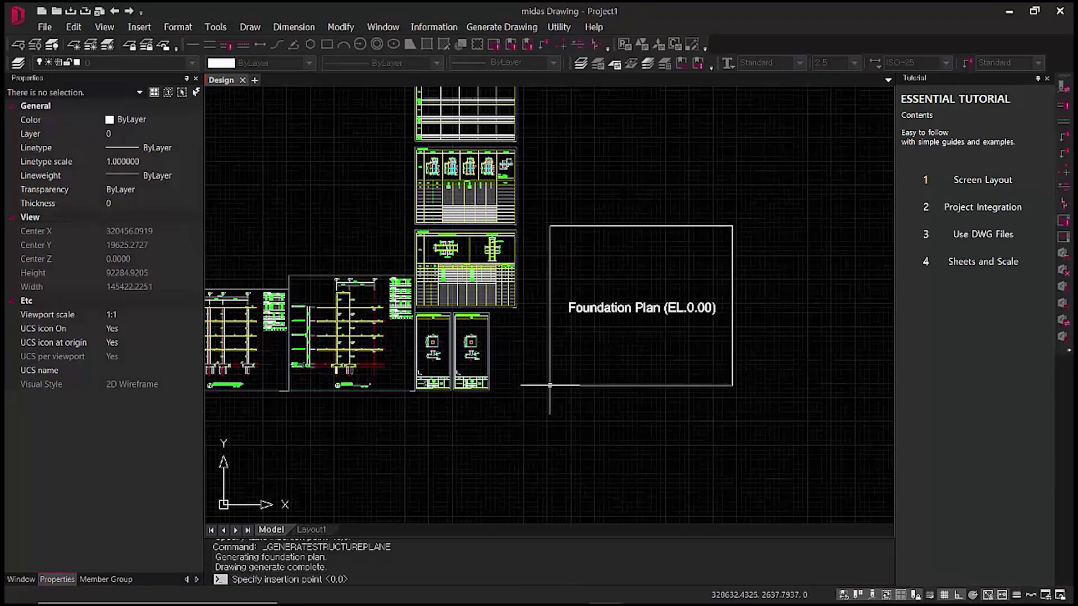
{"action": "left_click", "coordinate": [521, 388]}
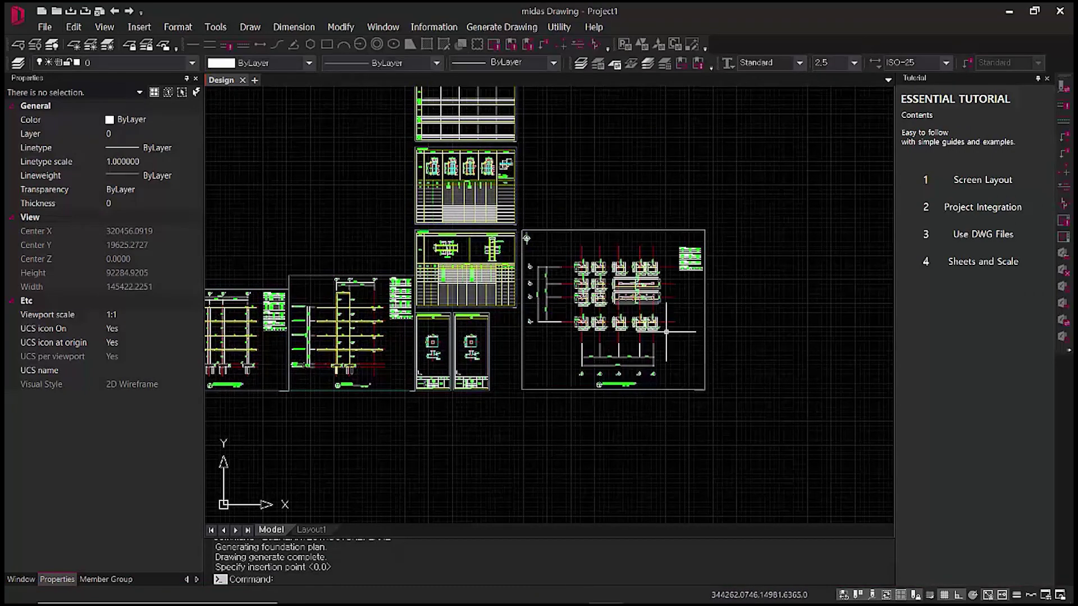
- Inspect the rebar labels, dimensions and member marks of the upper 1F2 footings on the foundation plan
{"action": "scroll", "coordinate": [618, 336], "scroll_direction": "up", "scroll_amount": 5}
{"action": "scroll", "coordinate": [561, 280], "scroll_direction": "up", "scroll_amount": 6}
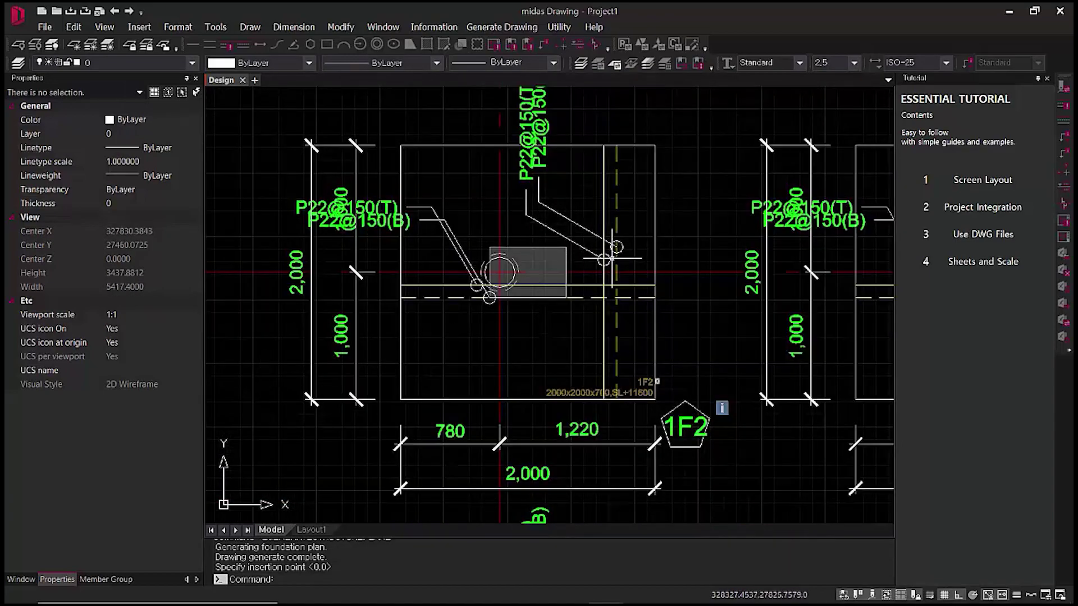
{"action": "scroll", "coordinate": [614, 258], "scroll_direction": "down", "scroll_amount": 4}
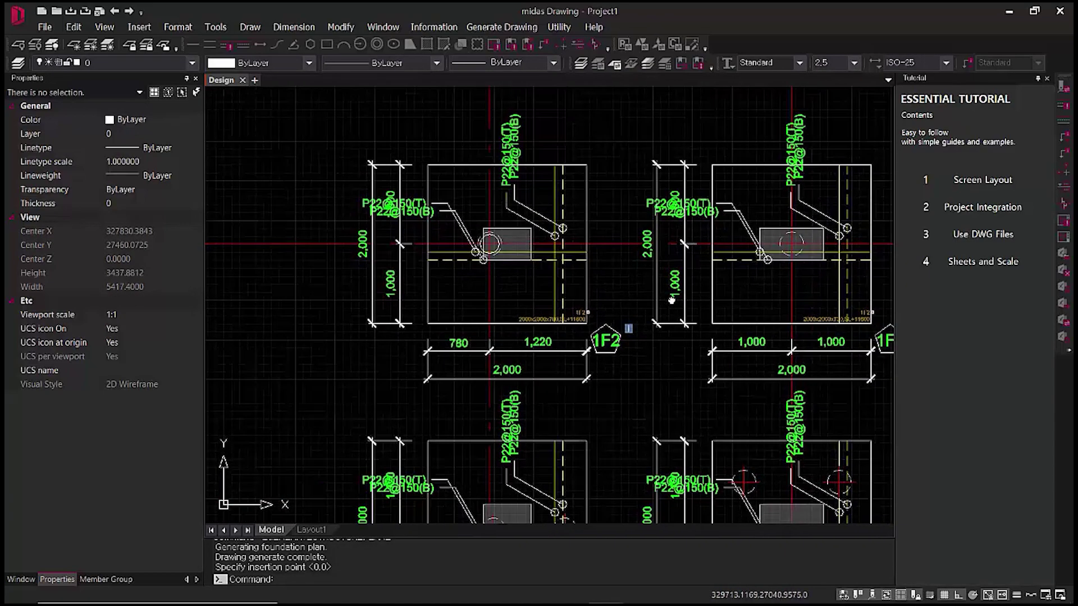
{"action": "scroll", "coordinate": [627, 299], "scroll_direction": "down", "scroll_amount": 2}
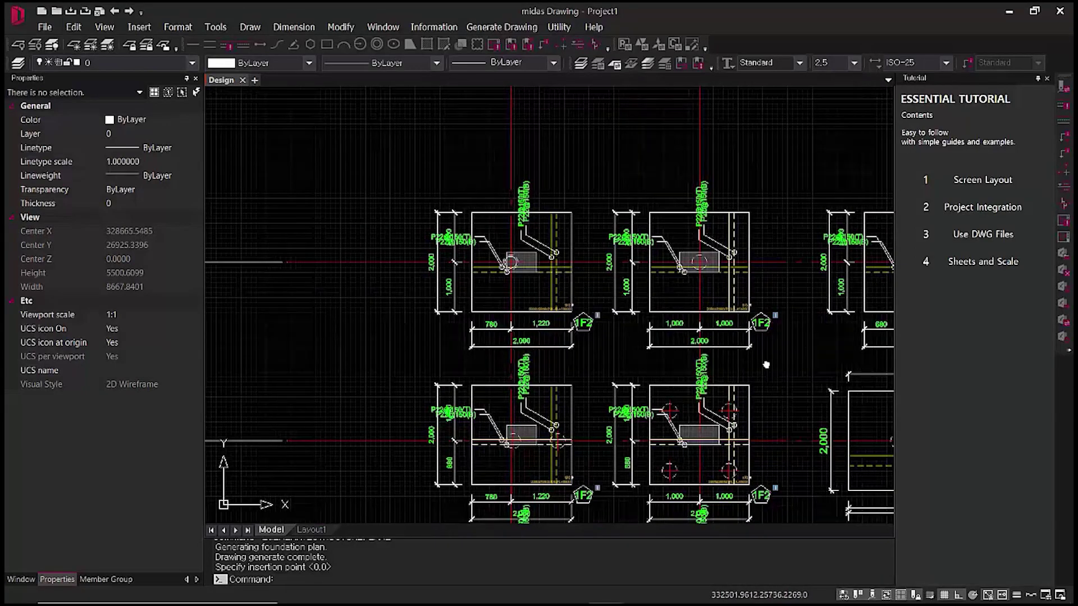
- Examine the strip footings under walls W1 and W2, including their piles, rebar labels and dimensions
{"action": "scroll", "coordinate": [751, 313], "scroll_direction": "down", "scroll_amount": 2}
{"action": "middle_click_drag", "start_coordinate": [751, 313], "coordinate": [538, 324]}
{"action": "scroll", "coordinate": [538, 325], "scroll_direction": "down", "scroll_amount": 2}
{"action": "scroll", "coordinate": [574, 326], "scroll_direction": "up", "scroll_amount": 4}
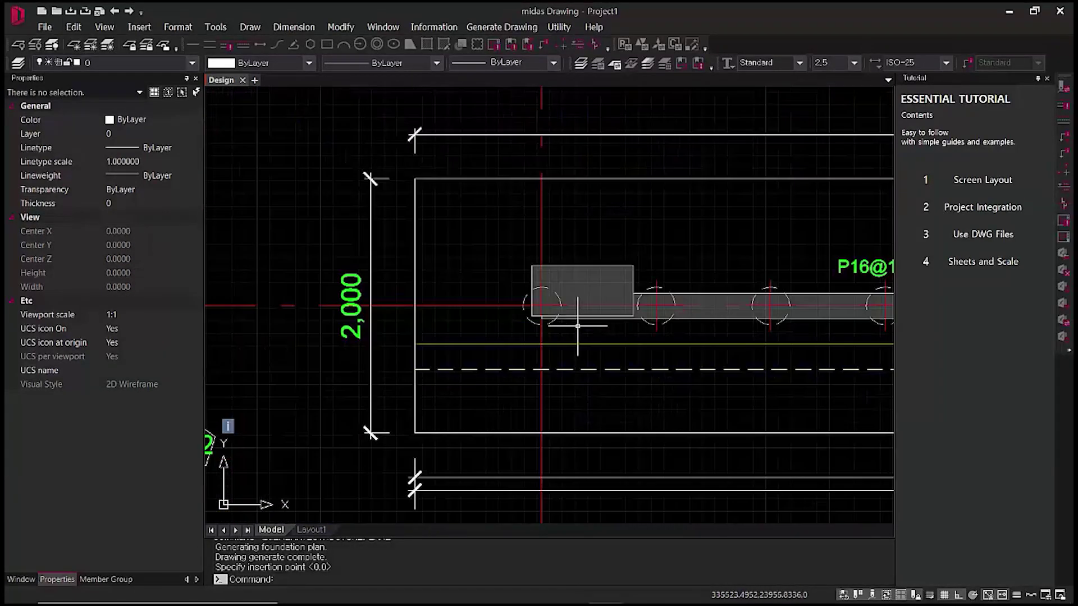
{"action": "middle_click_drag", "start_coordinate": [769, 371], "coordinate": [457, 349]}
{"action": "scroll", "coordinate": [493, 344], "scroll_direction": "down", "scroll_amount": 1}
{"action": "middle_click_drag", "start_coordinate": [734, 389], "coordinate": [668, 370]}
{"action": "scroll", "coordinate": [668, 370], "scroll_direction": "down", "scroll_amount": 1}
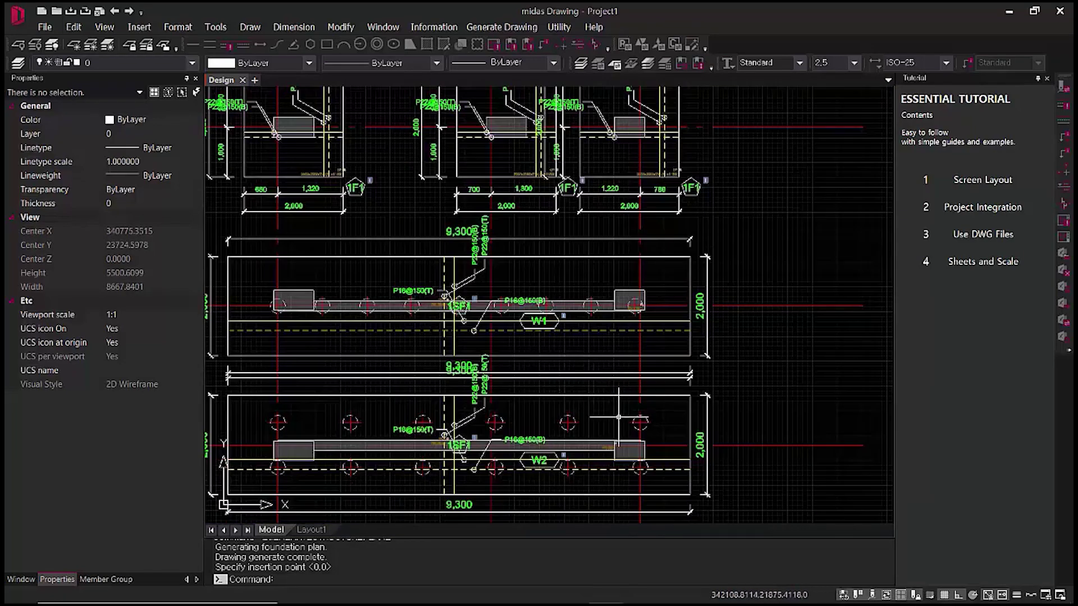
{"action": "scroll", "coordinate": [652, 355], "scroll_direction": "down", "scroll_amount": 1}
{"action": "mouse_move", "coordinate": [655, 403]}
{"action": "middle_mouse_down"}
{"action": "mouse_move", "coordinate": [735, 353]}
{"action": "mouse_move", "coordinate": [747, 360]}
{"action": "middle_mouse_up"}
{"action": "mouse_move", "coordinate": [744, 417]}
{"action": "middle_mouse_down"}
{"action": "mouse_move", "coordinate": [750, 356]}
{"action": "mouse_move", "coordinate": [770, 445]}
{"action": "middle_mouse_up"}
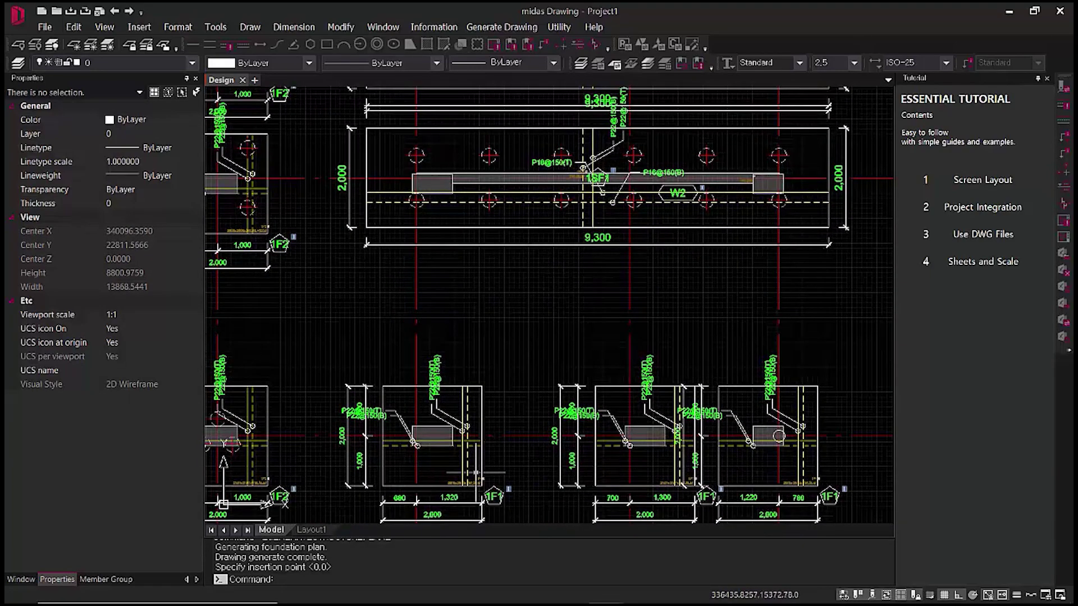
- Inspect the lower row of 1F2 footings on the foundation plan, checking their piles and rebar annotations
{"action": "middle_click_drag", "start_coordinate": [476, 472], "coordinate": [754, 356]}
{"action": "scroll", "coordinate": [708, 397], "scroll_direction": "down", "scroll_amount": 3}
{"action": "scroll", "coordinate": [722, 396], "scroll_direction": "up", "scroll_amount": 5}
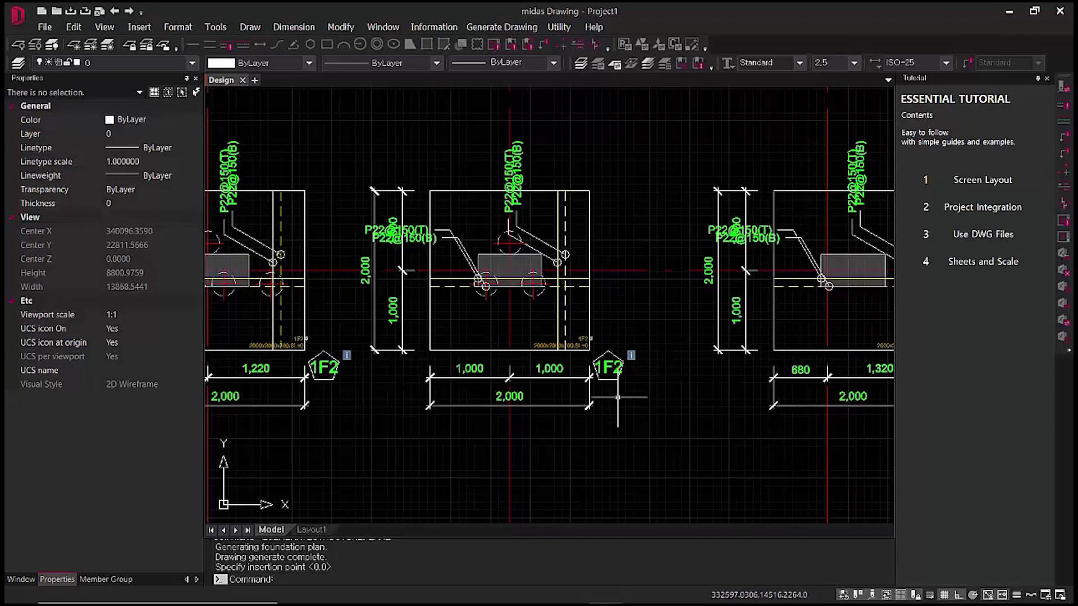
{"action": "middle_click_drag", "start_coordinate": [492, 373], "coordinate": [678, 414]}
{"action": "scroll", "coordinate": [553, 377], "scroll_direction": "down", "scroll_amount": 2}
{"action": "middle_click_drag", "start_coordinate": [554, 377], "coordinate": [634, 441]}
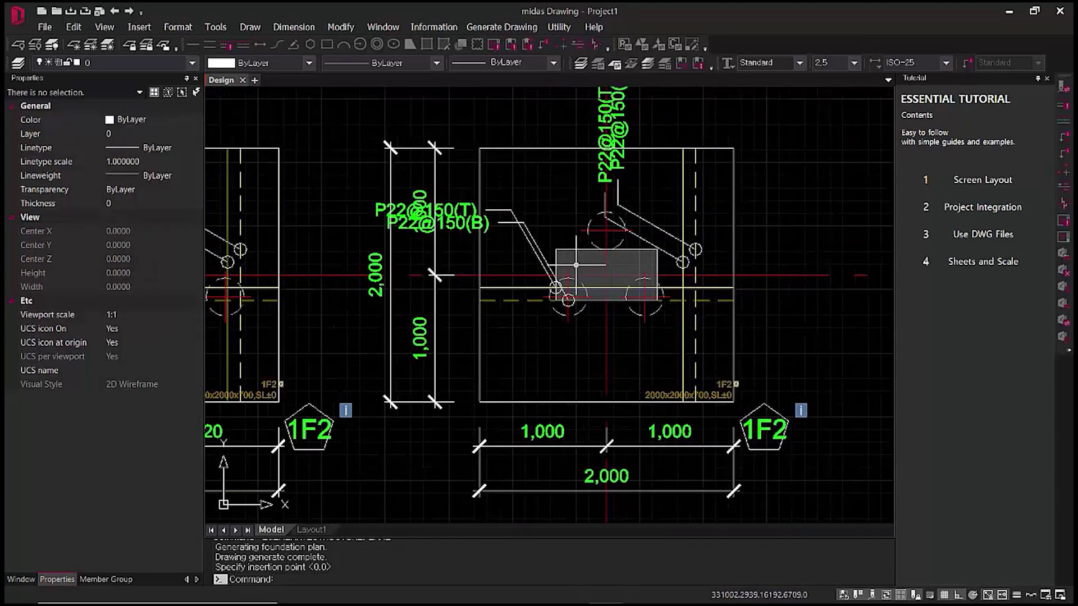
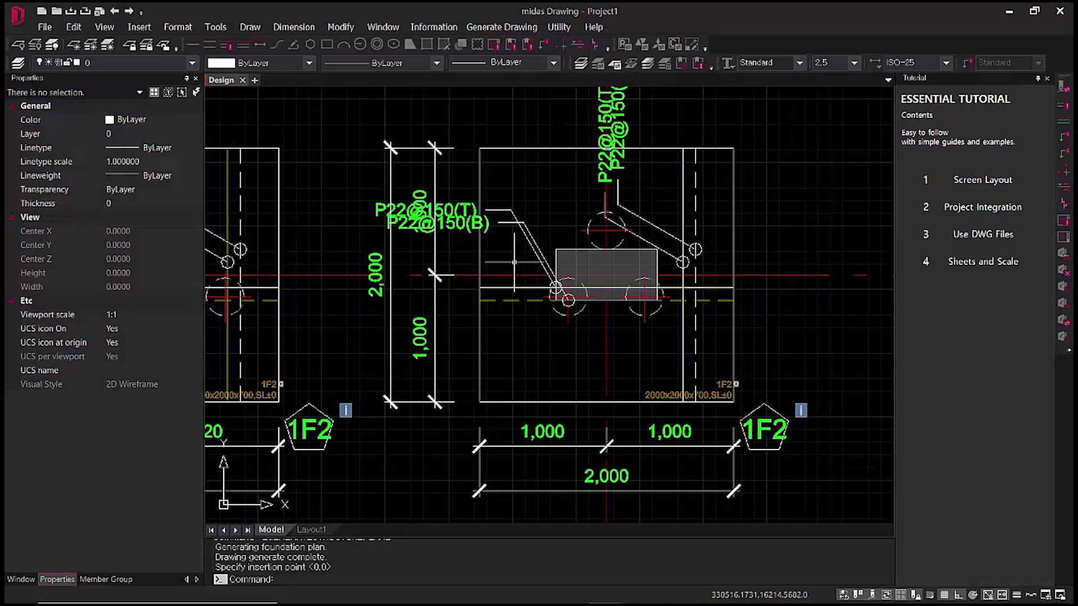
{"action": "scroll", "coordinate": [514, 262], "scroll_direction": "down", "scroll_amount": 1}
{"action": "middle_click_drag", "start_coordinate": [670, 415], "coordinate": [599, 390]}
{"action": "scroll", "coordinate": [608, 394], "scroll_direction": "down", "scroll_amount": 1}
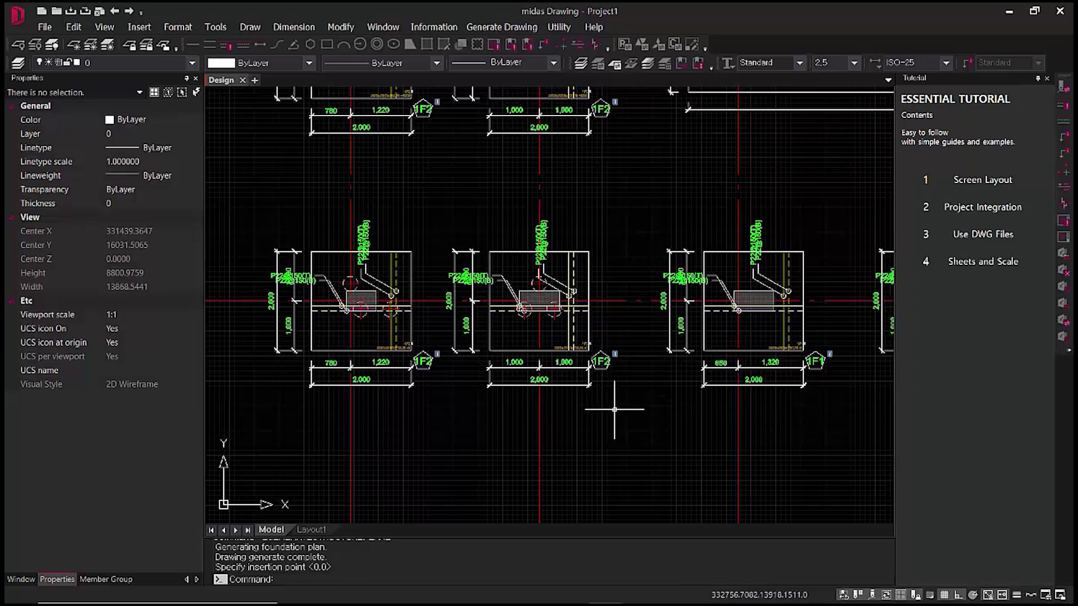
- Try to remove the annotation overlap around the second 1F2 footing in the foundation plan's lower row
{"action": "left_click", "coordinate": [628, 414]}
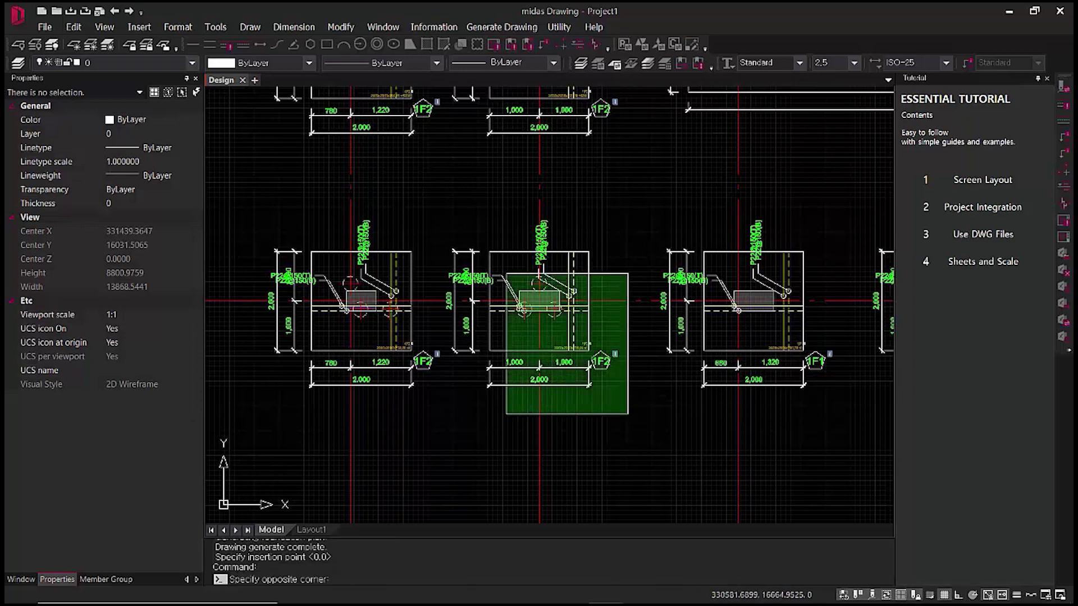
{"action": "left_click", "coordinate": [459, 235]}
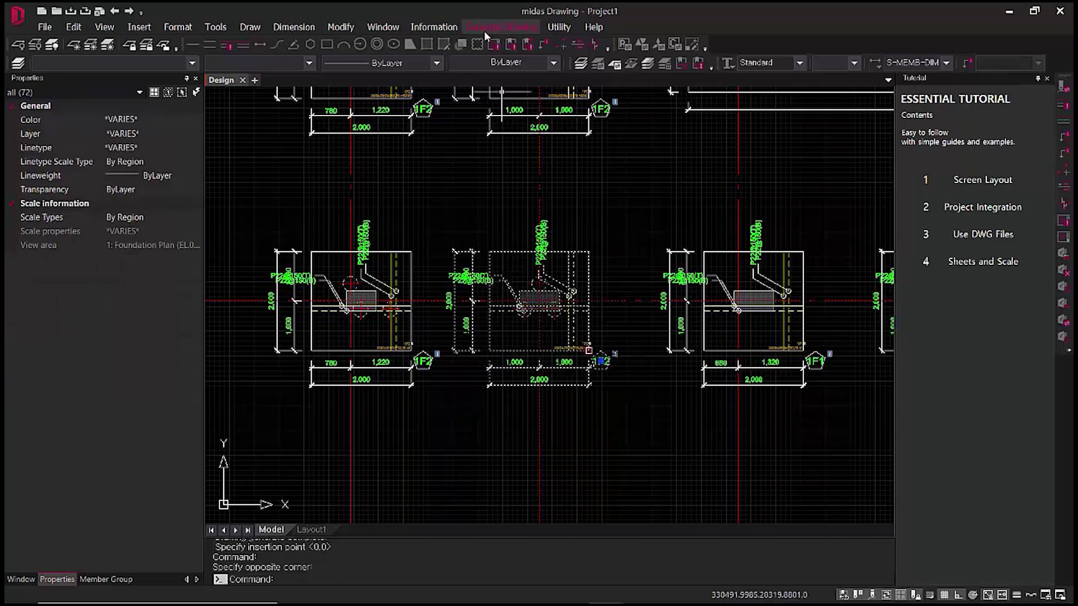
{"action": "left_click", "coordinate": [498, 28]}
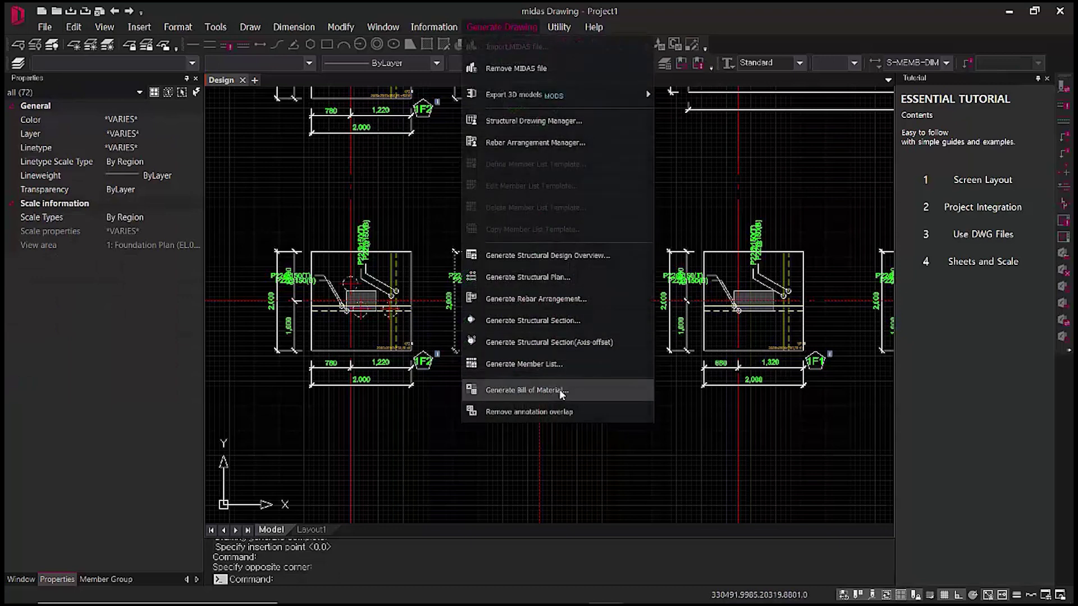
{"action": "left_click", "coordinate": [562, 409]}
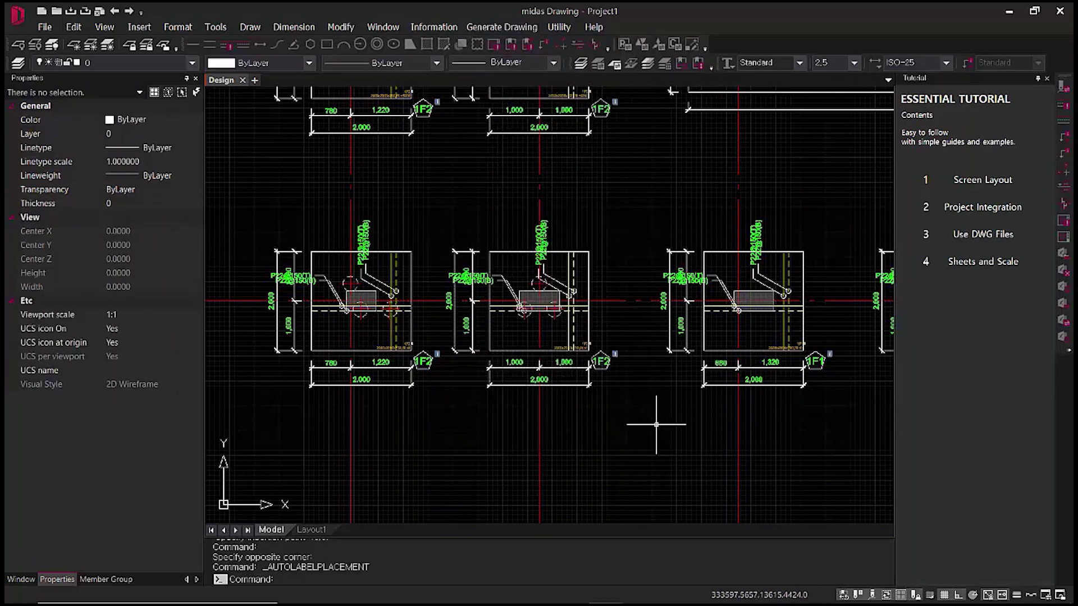
{"action": "left_click", "coordinate": [617, 207]}
{"action": "left_click", "coordinate": [459, 439]}
{"action": "key", "text": "Return"}
{"action": "scroll", "coordinate": [470, 281], "scroll_direction": "up", "scroll_amount": 3}
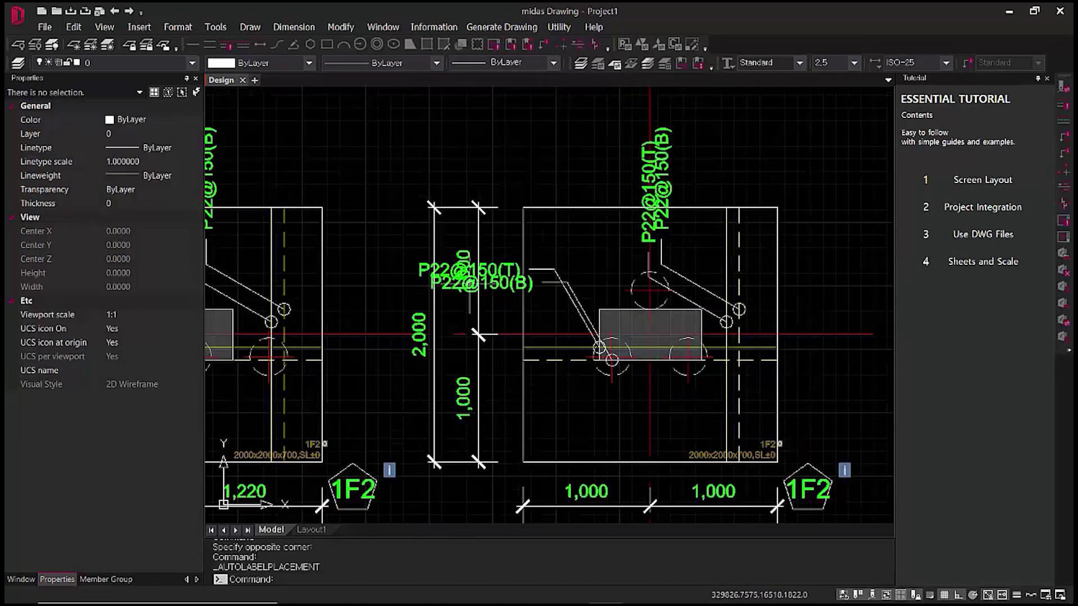
{"action": "scroll", "coordinate": [466, 336], "scroll_direction": "down", "scroll_amount": 2}
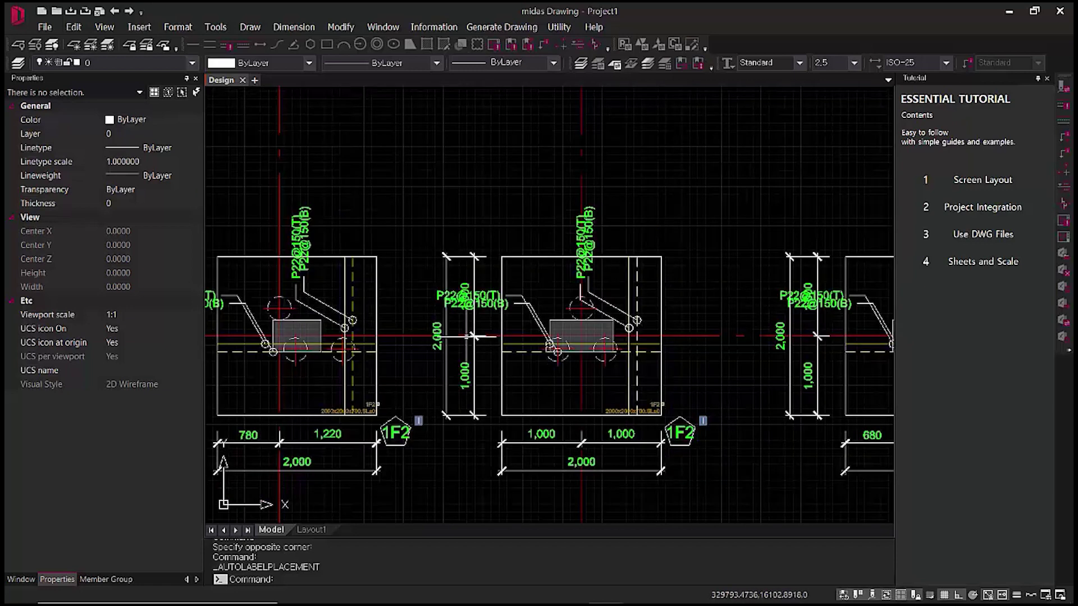
- Generate the Pile Arrangement (EL.0.00) pile layout plan in addition to the foundation plan selection, and place it beside the foundation plan
{"action": "left_click", "coordinate": [509, 26]}
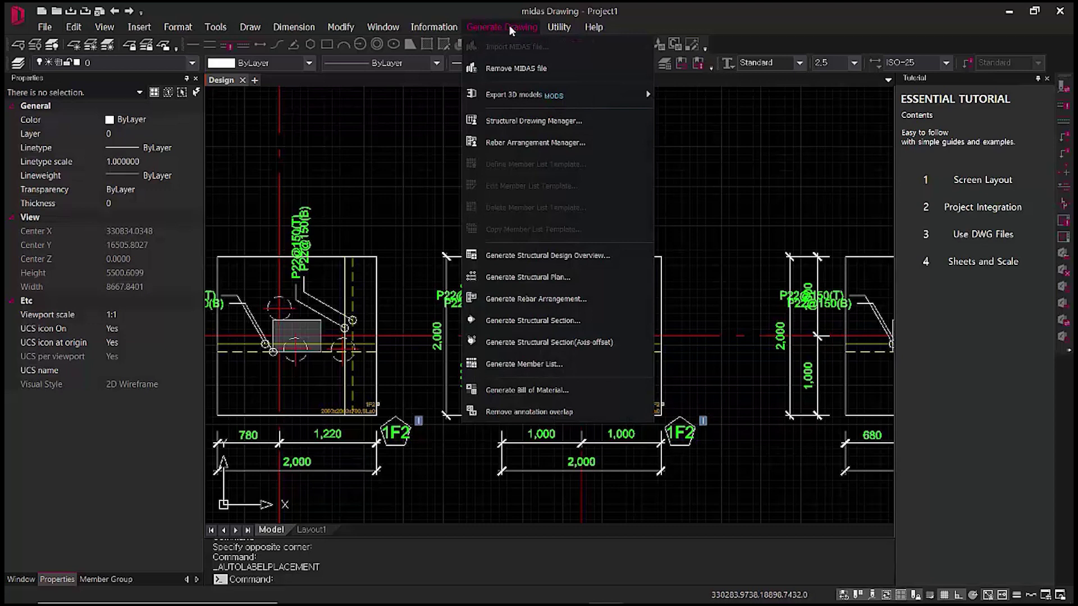
{"action": "left_click", "coordinate": [541, 276]}
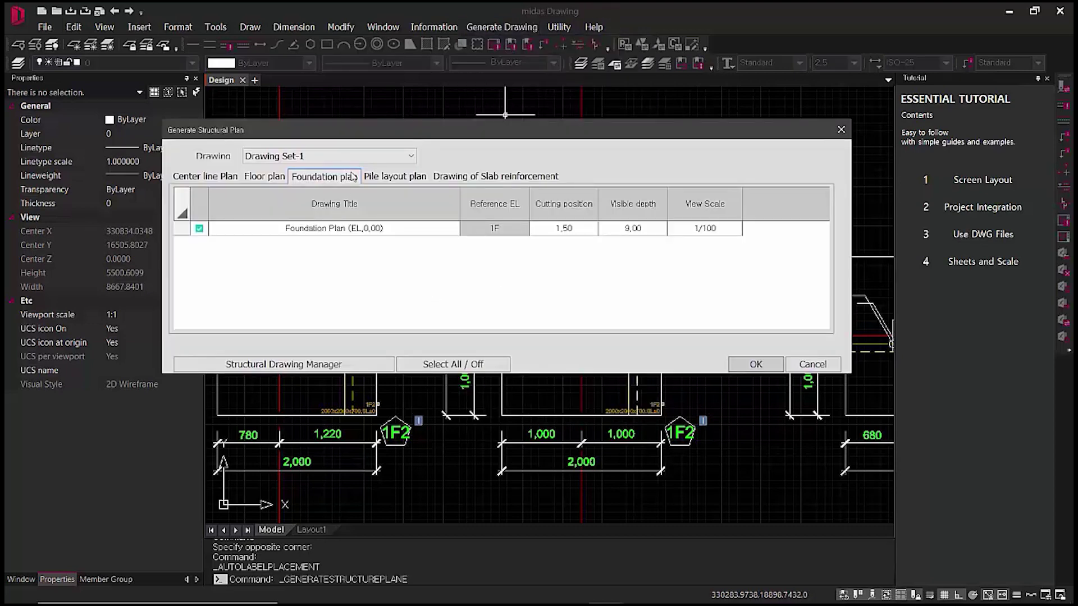
{"action": "left_click", "coordinate": [397, 178]}
{"action": "left_click", "coordinate": [199, 228]}
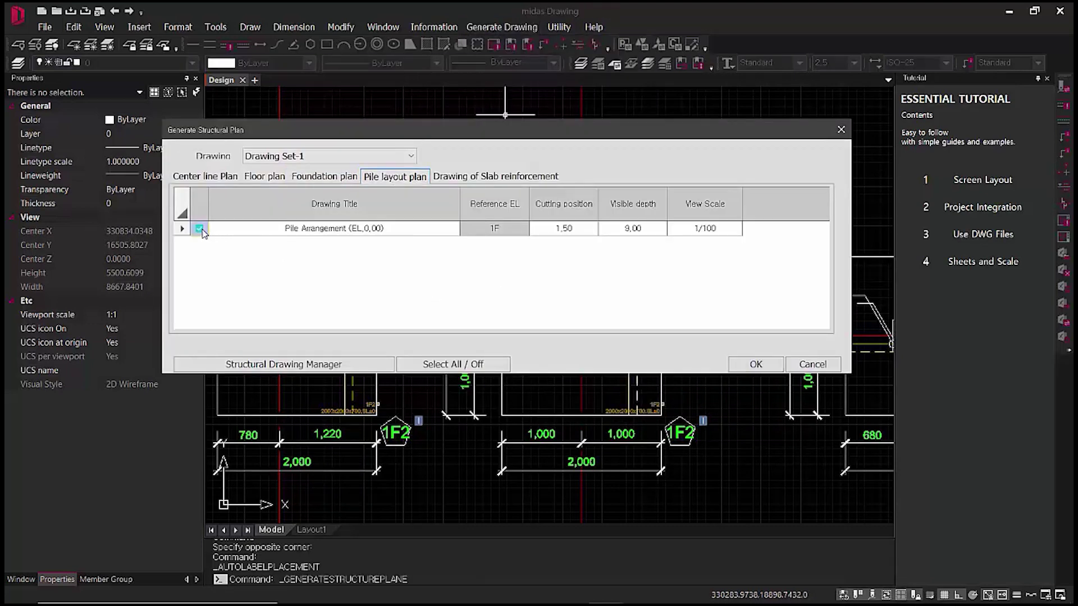
{"action": "left_click", "coordinate": [745, 368]}
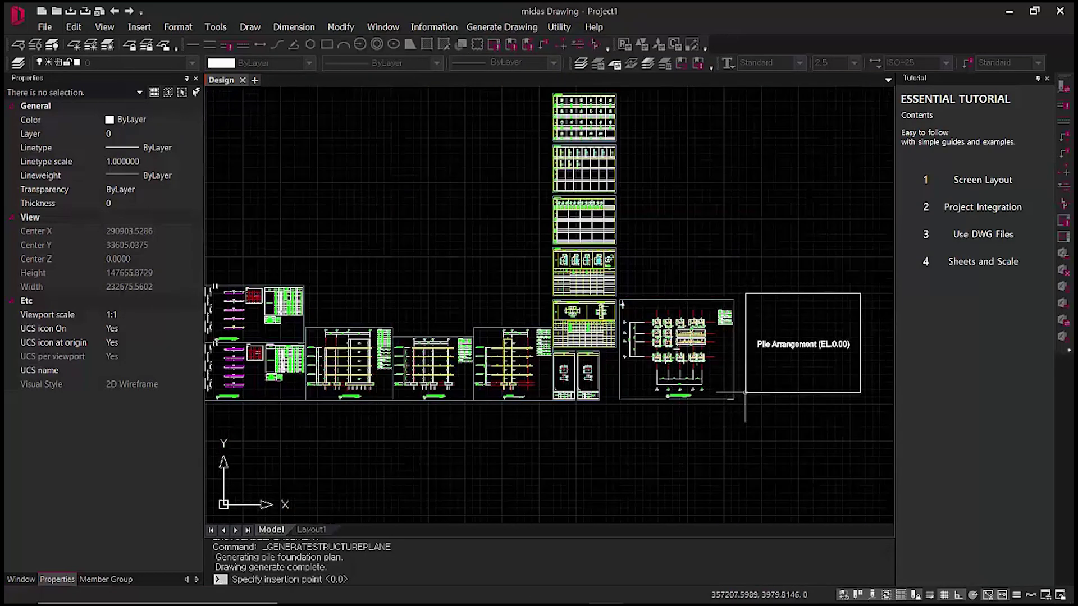
{"action": "left_click", "coordinate": [733, 399]}
- Examine the pile positions and labels under the isolated and strip footings on the pile arrangement plan
{"action": "scroll", "coordinate": [786, 345], "scroll_direction": "up", "scroll_amount": 3}
{"action": "middle_click_drag", "start_coordinate": [797, 343], "coordinate": [550, 356]}
{"action": "scroll", "coordinate": [648, 287], "scroll_direction": "up", "scroll_amount": 3}
{"action": "scroll", "coordinate": [656, 304], "scroll_direction": "up", "scroll_amount": 2}
{"action": "scroll", "coordinate": [729, 369], "scroll_direction": "down", "scroll_amount": 2}
{"action": "middle_click_drag", "start_coordinate": [744, 418], "coordinate": [788, 393]}
{"action": "scroll", "coordinate": [780, 388], "scroll_direction": "down", "scroll_amount": 3}
{"action": "middle_click_drag", "start_coordinate": [703, 467], "coordinate": [786, 427]}
{"action": "scroll", "coordinate": [622, 375], "scroll_direction": "up", "scroll_amount": 1}
{"action": "scroll", "coordinate": [447, 289], "scroll_direction": "up", "scroll_amount": 4}
{"action": "scroll", "coordinate": [451, 288], "scroll_direction": "down", "scroll_amount": 3}
{"action": "scroll", "coordinate": [501, 382], "scroll_direction": "up", "scroll_amount": 2}
{"action": "middle_click_drag", "start_coordinate": [500, 382], "coordinate": [503, 340]}
{"action": "scroll", "coordinate": [504, 341], "scroll_direction": "down", "scroll_amount": 3}
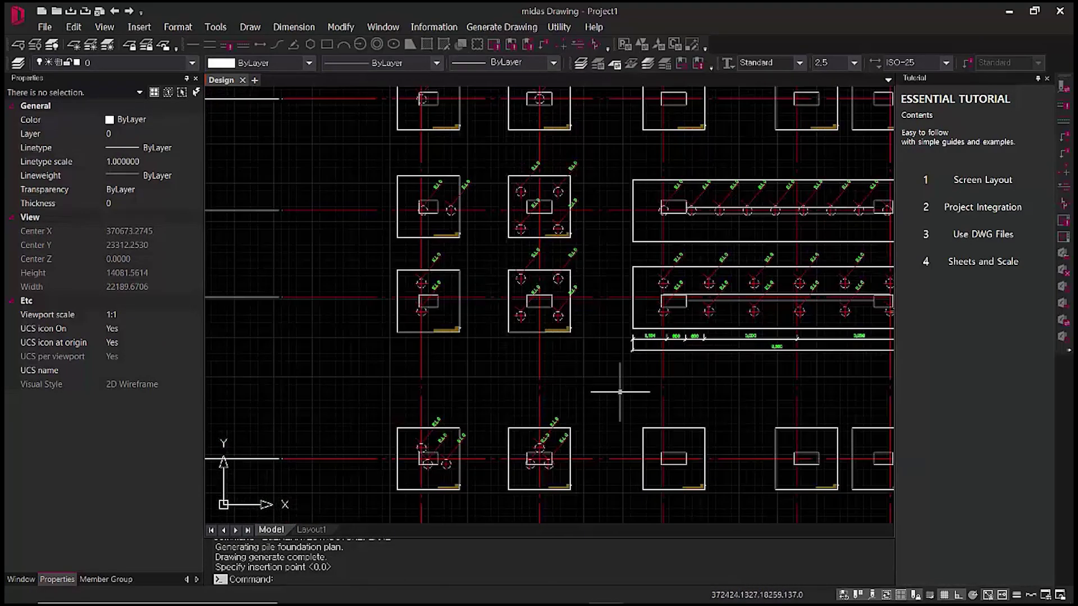
- Examine the pile layout and the pile property table on the pile arrangement plan
{"action": "scroll", "coordinate": [626, 385], "scroll_direction": "up", "scroll_amount": 2}
{"action": "scroll", "coordinate": [604, 415], "scroll_direction": "down", "scroll_amount": 1}
{"action": "middle_click_drag", "start_coordinate": [748, 415], "coordinate": [622, 415]}
{"action": "scroll", "coordinate": [652, 412], "scroll_direction": "down", "scroll_amount": 1}
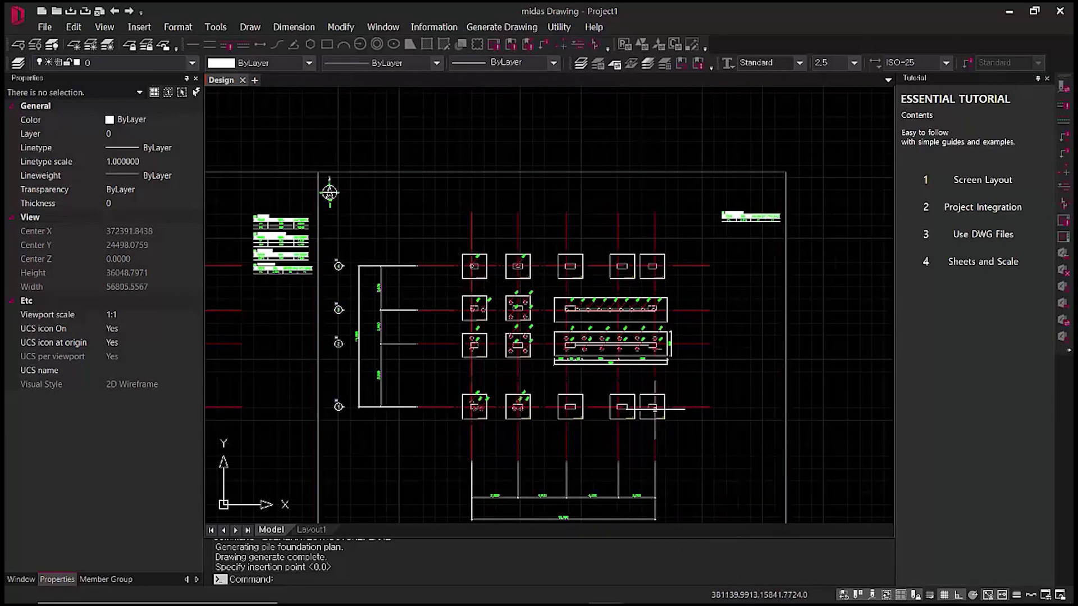
{"action": "scroll", "coordinate": [759, 225], "scroll_direction": "up", "scroll_amount": 5}
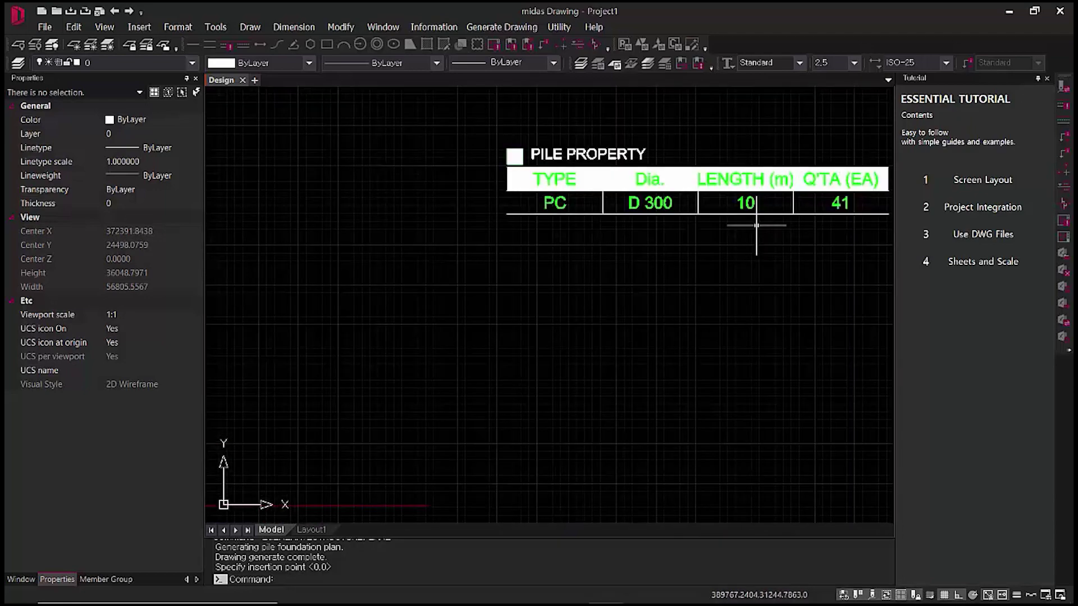
{"action": "scroll", "coordinate": [714, 296], "scroll_direction": "down", "scroll_amount": 5}
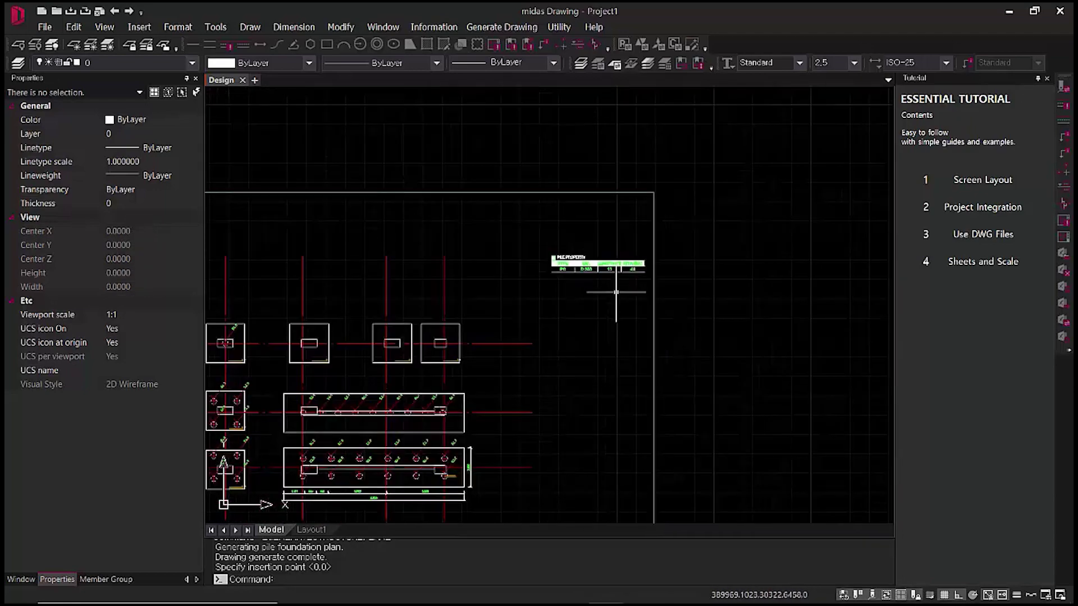
{"action": "mouse_move", "coordinate": [533, 337]}
{"action": "middle_mouse_down"}
{"action": "mouse_move", "coordinate": [842, 261]}
{"action": "mouse_move", "coordinate": [772, 292]}
{"action": "mouse_move", "coordinate": [704, 219]}
{"action": "middle_mouse_up"}
- Generate the slab reinforcement drawing Rebar Arrangement Plan (EL.3.00) for 2F and place it beside the pile arrangement plan
{"action": "left_click", "coordinate": [512, 28]}
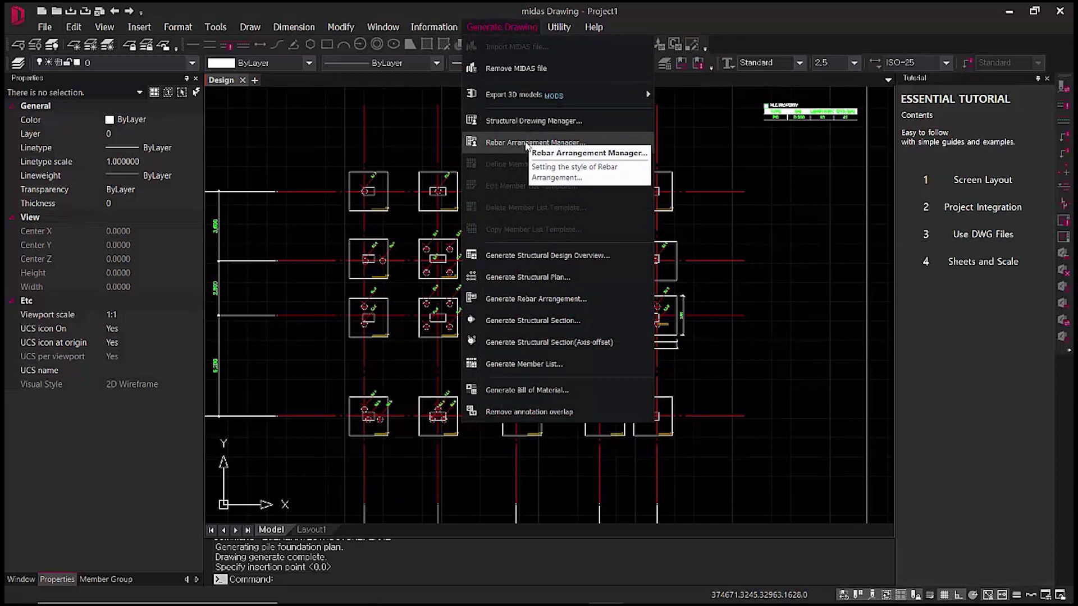
{"action": "left_click", "coordinate": [554, 276]}
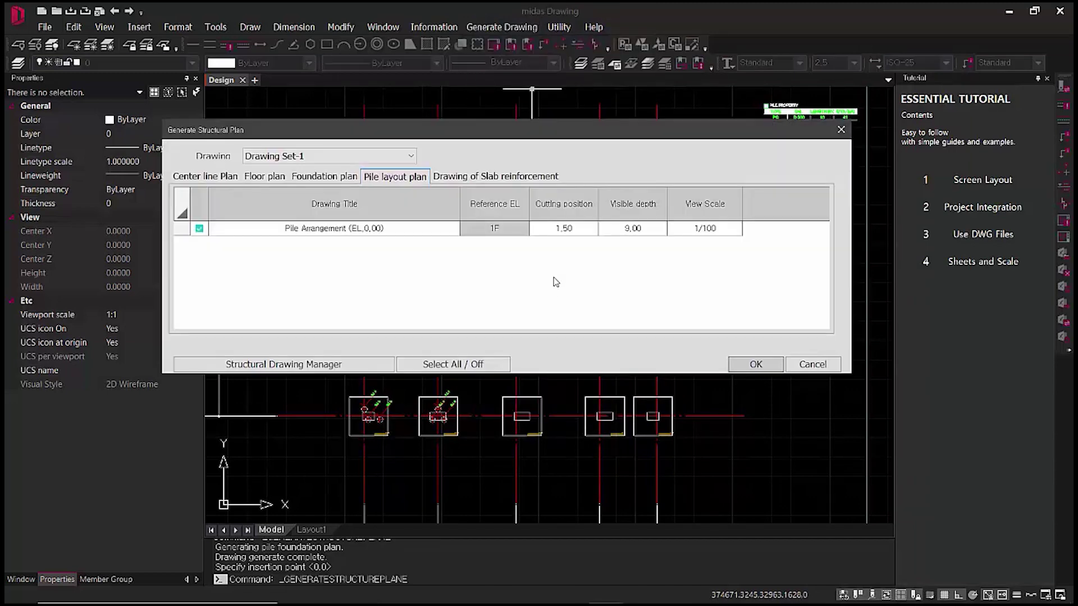
{"action": "left_click", "coordinate": [522, 177]}
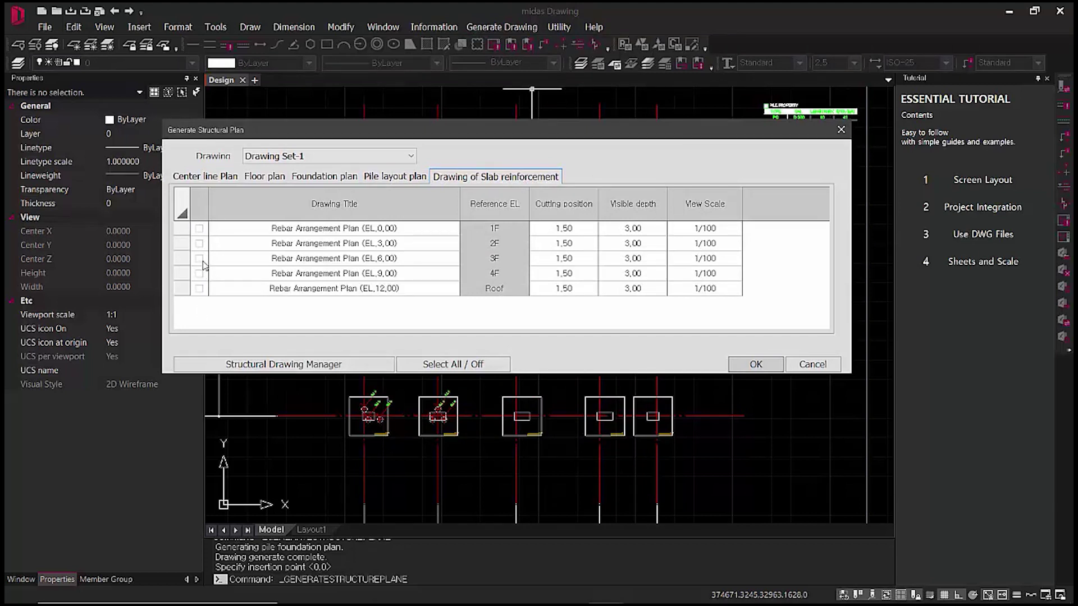
{"action": "left_click", "coordinate": [199, 244]}
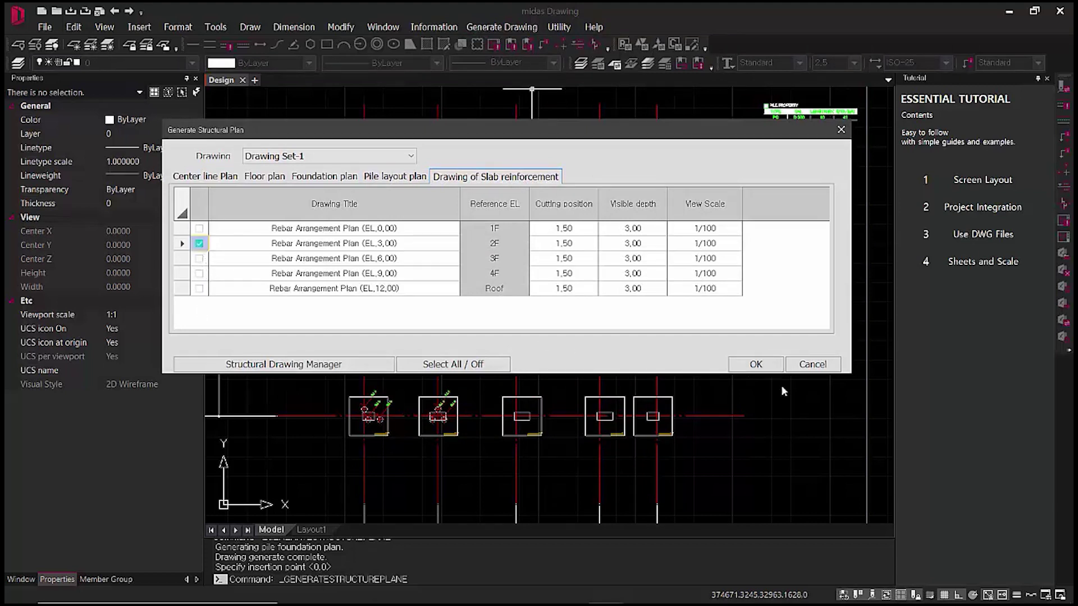
{"action": "left_click", "coordinate": [757, 365]}
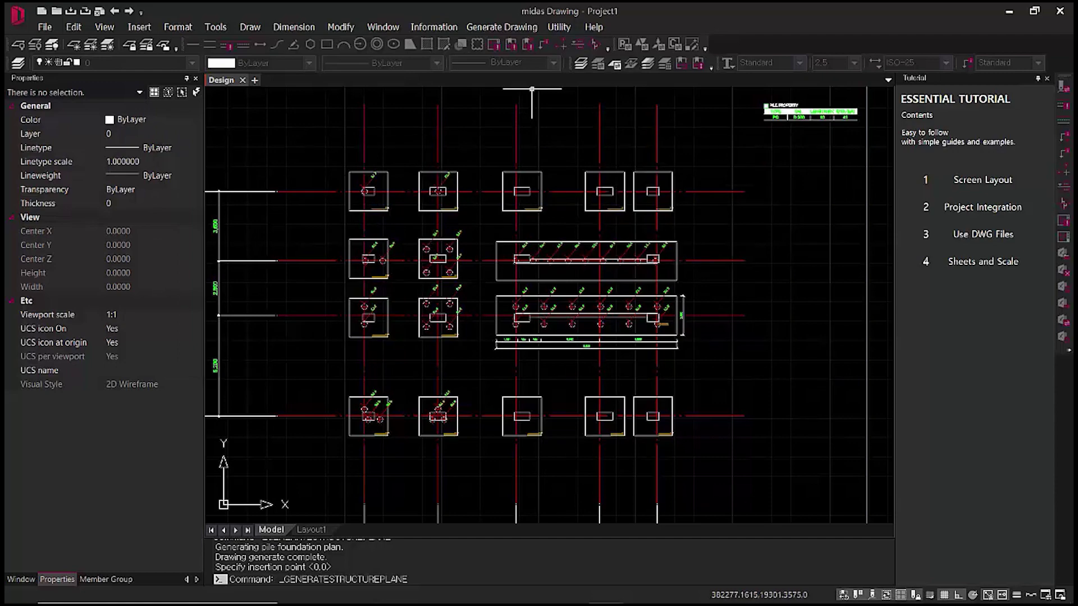
{"action": "scroll", "coordinate": [677, 350], "scroll_direction": "down", "scroll_amount": 5}
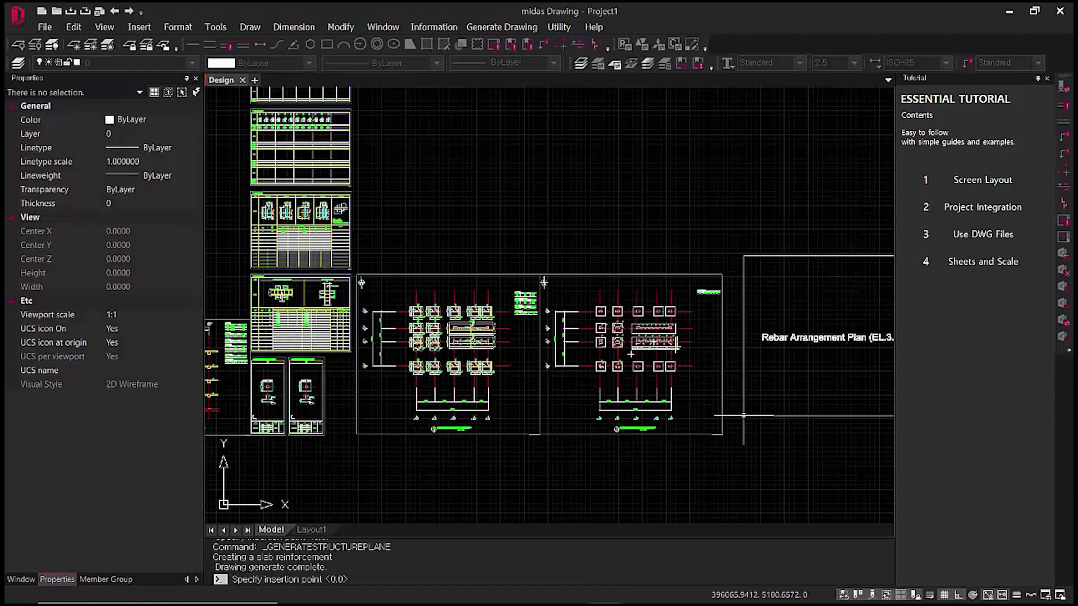
{"action": "left_click", "coordinate": [724, 434]}
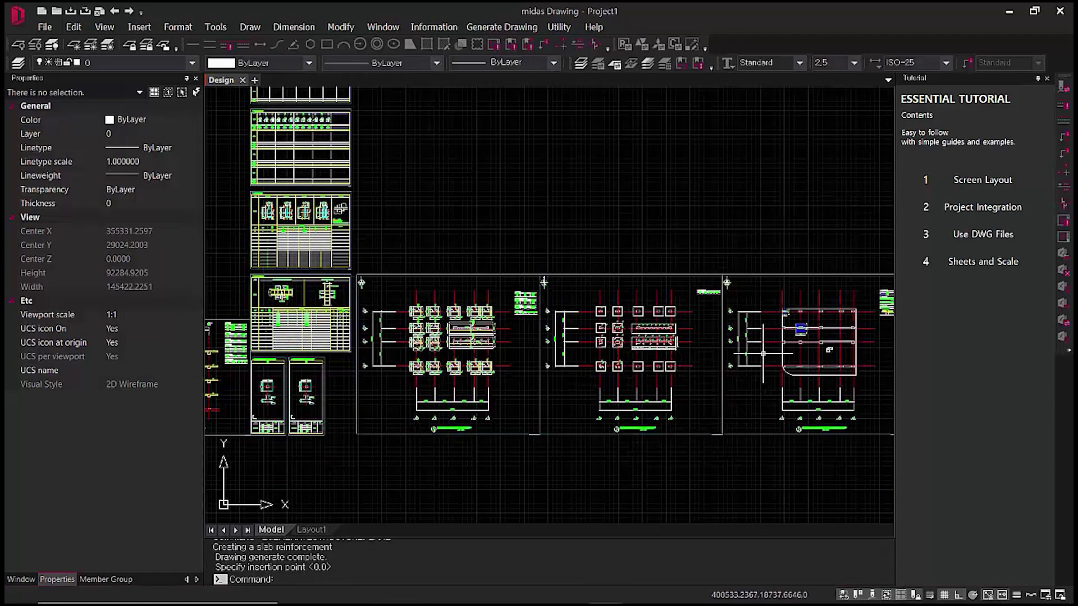
- Inspect the two drop rebar zones and the slab opening on the EL.3.00 rebar arrangement plan
{"action": "scroll", "coordinate": [764, 351], "scroll_direction": "up", "scroll_amount": 8}
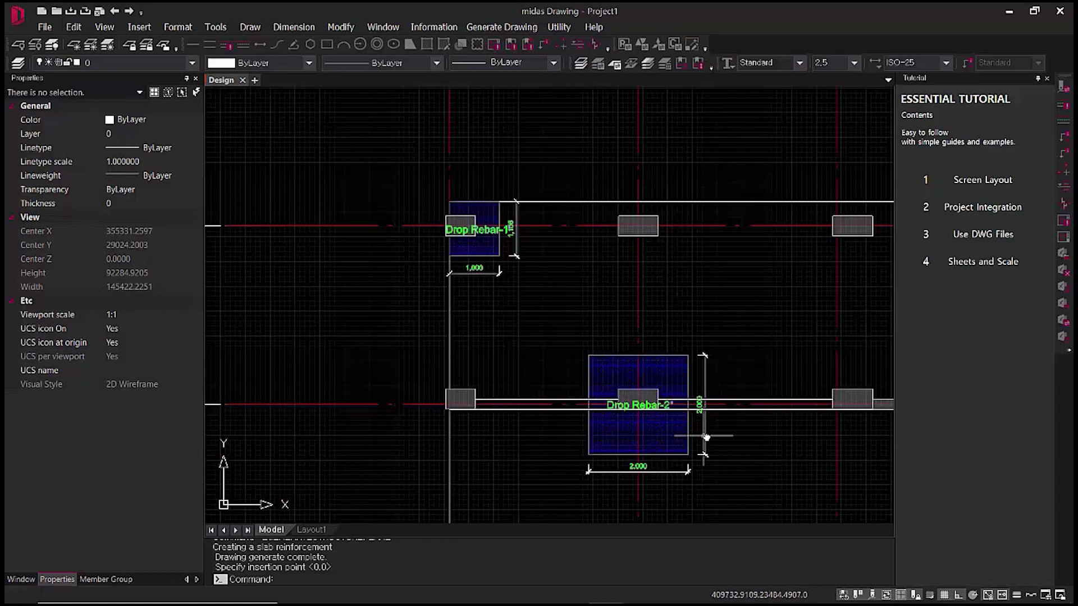
{"action": "middle_click_drag", "start_coordinate": [707, 437], "coordinate": [658, 375]}
{"action": "mouse_move", "coordinate": [712, 421]}
{"action": "middle_mouse_down"}
{"action": "mouse_move", "coordinate": [625, 386]}
{"action": "mouse_move", "coordinate": [493, 361]}
{"action": "middle_mouse_up"}
{"action": "scroll", "coordinate": [494, 361], "scroll_direction": "down", "scroll_amount": 3}
{"action": "middle_click_drag", "start_coordinate": [630, 440], "coordinate": [611, 355]}
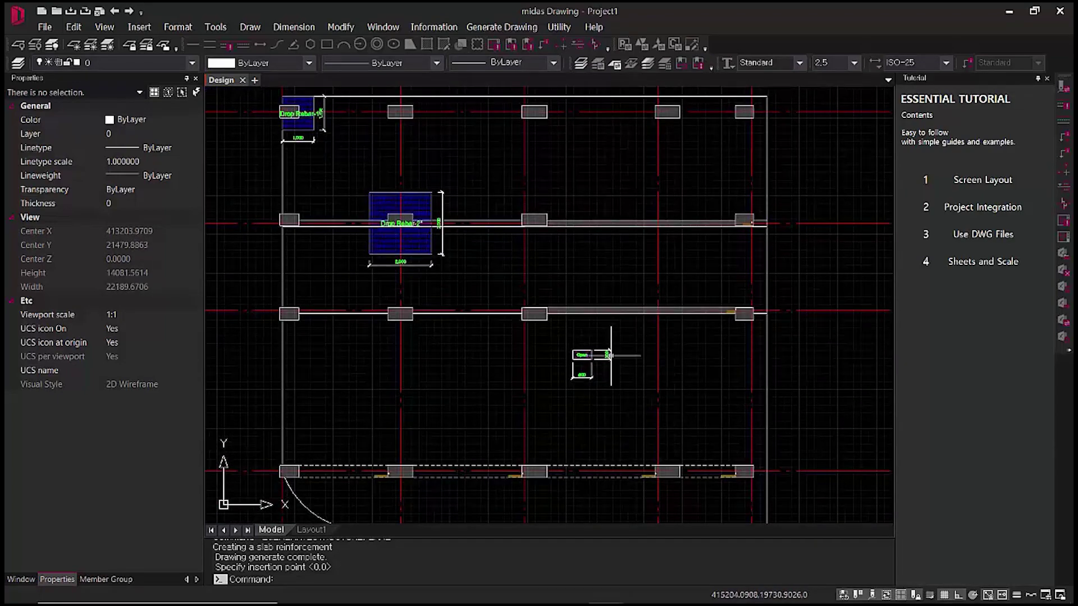
{"action": "scroll", "coordinate": [585, 365], "scroll_direction": "up", "scroll_amount": 4}
{"action": "scroll", "coordinate": [589, 362], "scroll_direction": "down", "scroll_amount": 6}
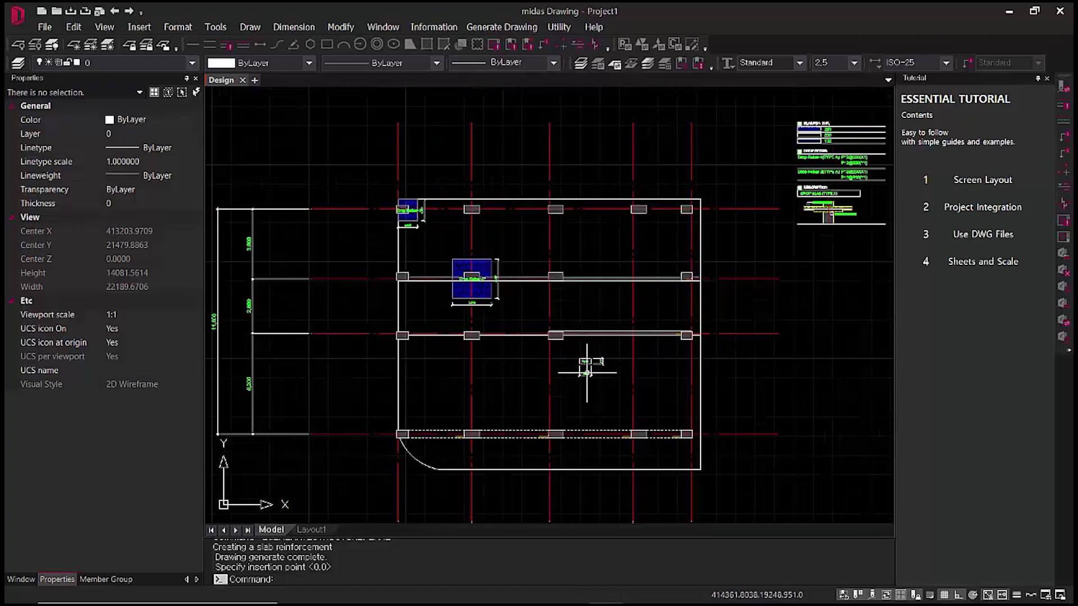
- Read the EL.3.00 plan's legend: the drop slab (Type A) detail, the drop rebar specifications and the slab thicknesses
{"action": "middle_click_drag", "start_coordinate": [622, 374], "coordinate": [526, 407]}
{"action": "scroll", "coordinate": [698, 301], "scroll_direction": "up", "scroll_amount": 10}
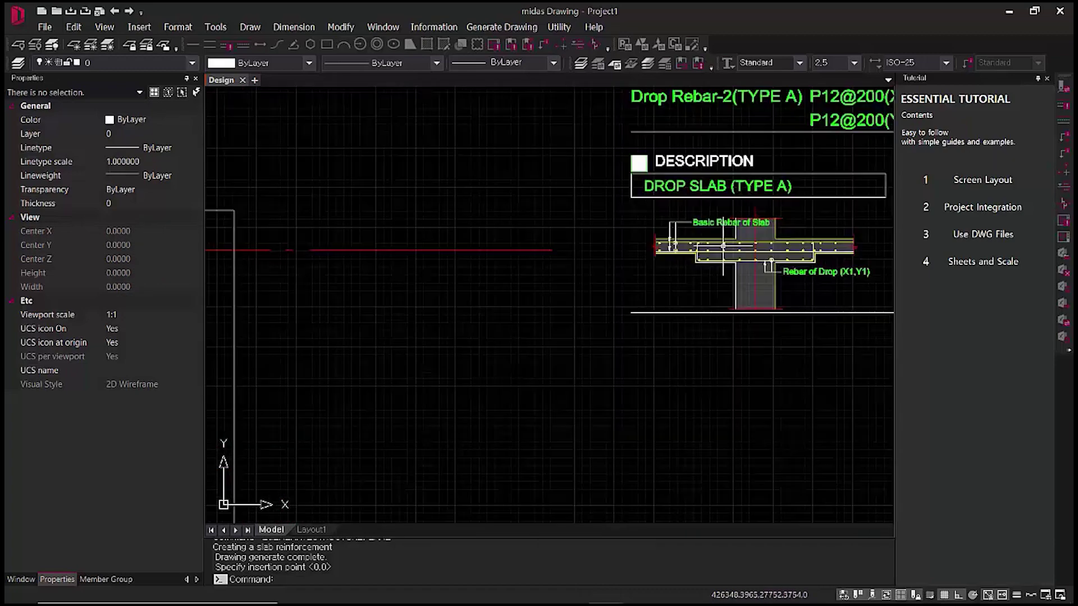
{"action": "scroll", "coordinate": [750, 251], "scroll_direction": "down", "scroll_amount": 3}
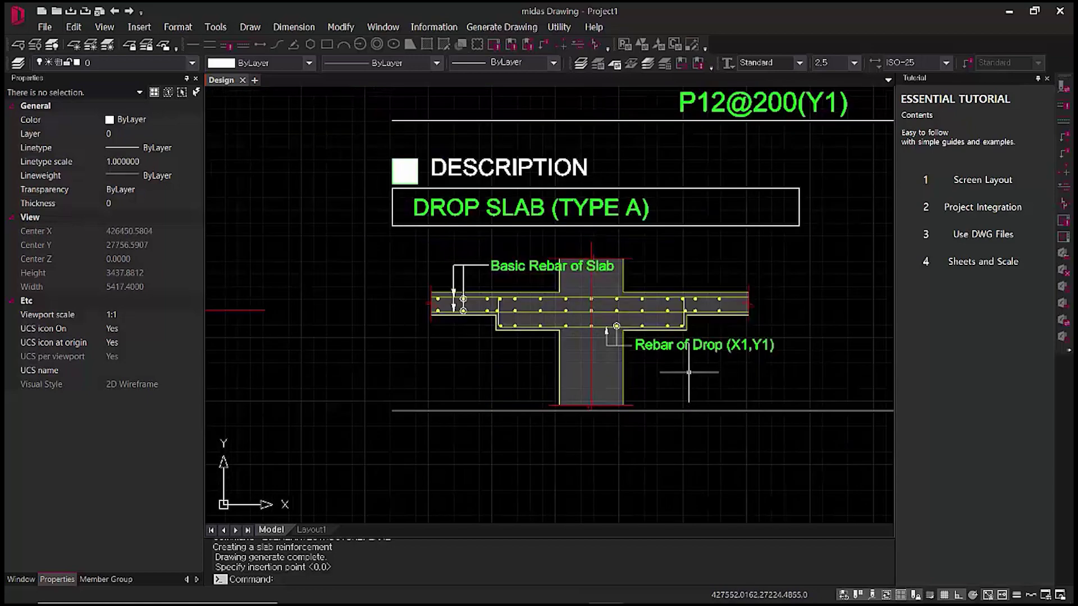
{"action": "scroll", "coordinate": [701, 373], "scroll_direction": "down", "scroll_amount": 3}
{"action": "middle_click_drag", "start_coordinate": [775, 325], "coordinate": [701, 428]}
{"action": "scroll", "coordinate": [736, 399], "scroll_direction": "down", "scroll_amount": 2}
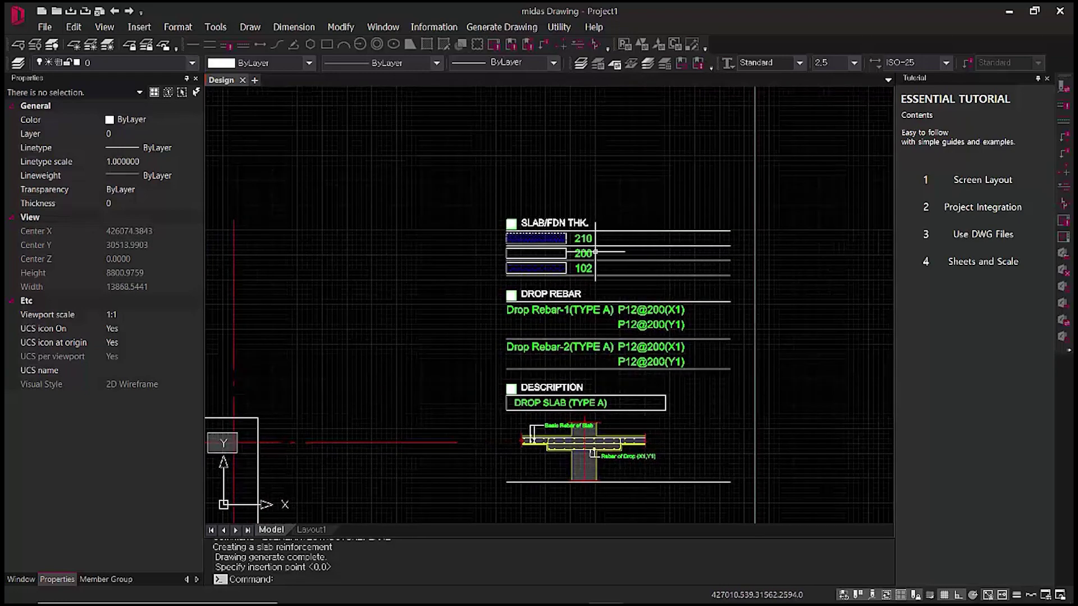
{"action": "scroll", "coordinate": [590, 273], "scroll_direction": "up", "scroll_amount": 5}
{"action": "scroll", "coordinate": [428, 271], "scroll_direction": "down", "scroll_amount": 1}
{"action": "middle_click_drag", "start_coordinate": [326, 296], "coordinate": [437, 283]}
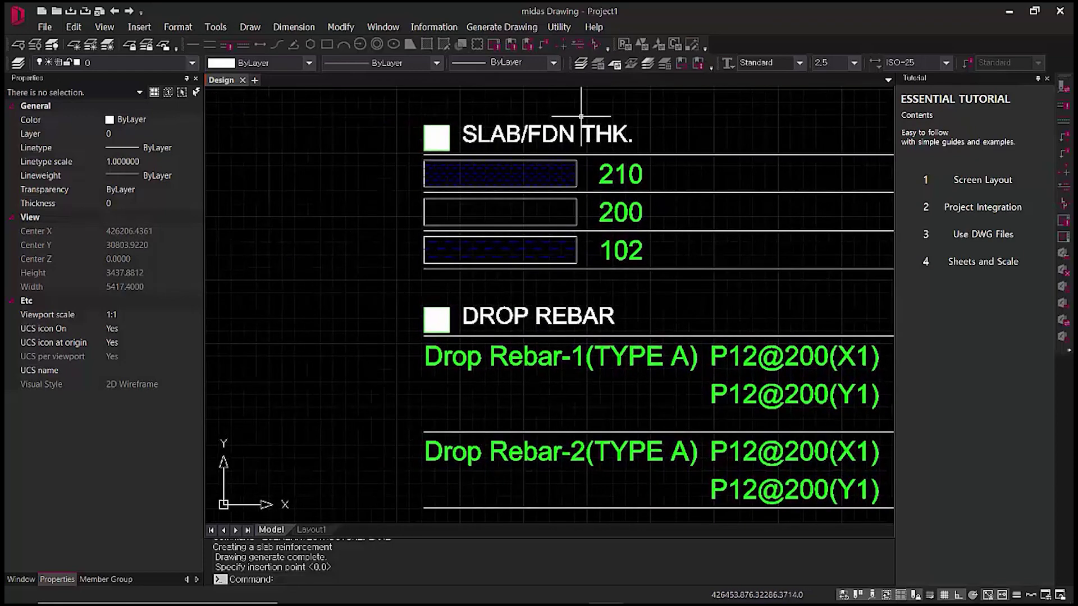
- Compare the slab opening's dimensions and the hatched drop rebar zones within the EL.3.00 slab layout
{"action": "scroll", "coordinate": [548, 366], "scroll_direction": "down", "scroll_amount": 3}
{"action": "middle_click_drag", "start_coordinate": [446, 444], "coordinate": [637, 278]}
{"action": "scroll", "coordinate": [619, 306], "scroll_direction": "down", "scroll_amount": 2}
{"action": "scroll", "coordinate": [619, 306], "scroll_direction": "down", "scroll_amount": 2}
{"action": "middle_click_drag", "start_coordinate": [561, 314], "coordinate": [722, 278]}
{"action": "scroll", "coordinate": [667, 341], "scroll_direction": "down", "scroll_amount": 2}
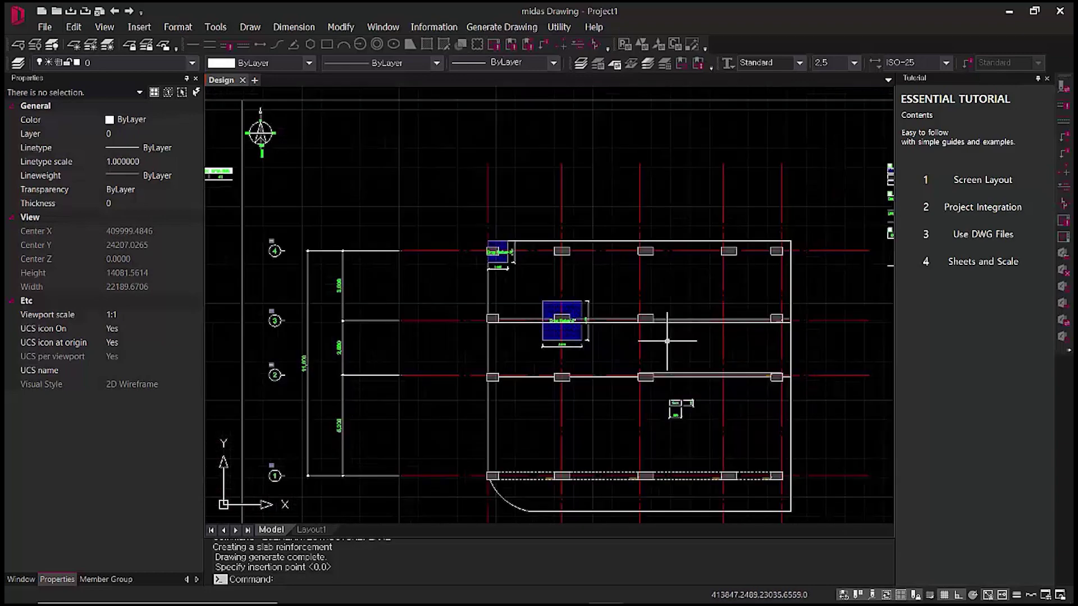
{"action": "middle_click_drag", "start_coordinate": [719, 385], "coordinate": [693, 320]}
{"action": "scroll", "coordinate": [651, 348], "scroll_direction": "up", "scroll_amount": 4}
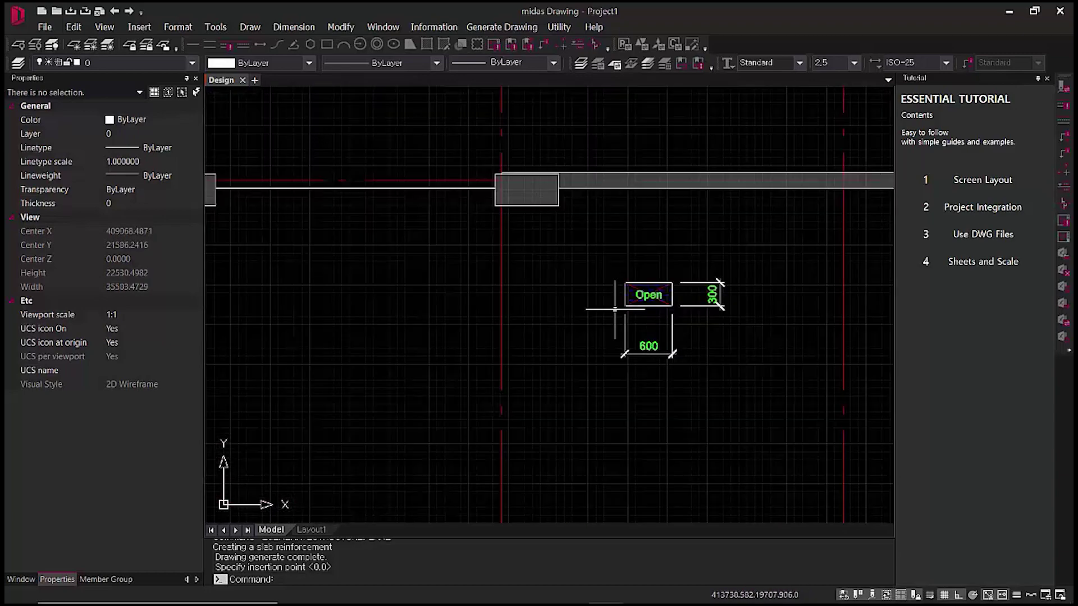
{"action": "scroll", "coordinate": [615, 309], "scroll_direction": "down", "scroll_amount": 3}
{"action": "middle_click_drag", "start_coordinate": [483, 245], "coordinate": [591, 426]}
{"action": "scroll", "coordinate": [542, 337], "scroll_direction": "up", "scroll_amount": 3}
{"action": "scroll", "coordinate": [552, 361], "scroll_direction": "down", "scroll_amount": 3}
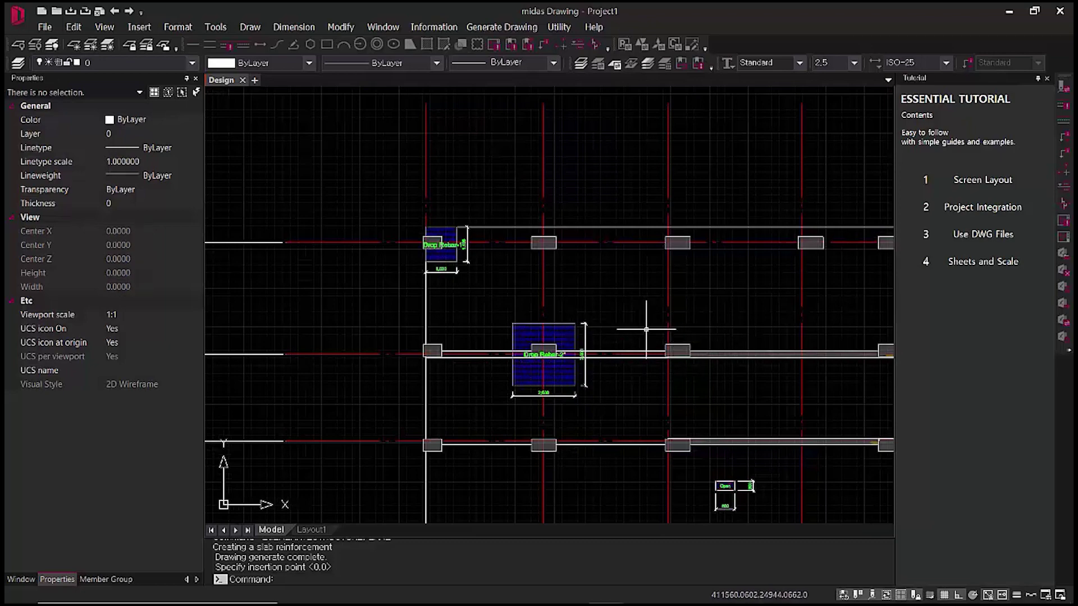
- Check the SLAB/FDN THK. hatch legend against the slab opening on the EL.3.00 plan
{"action": "mouse_move", "coordinate": [729, 313]}
{"action": "middle_mouse_down"}
{"action": "mouse_move", "coordinate": [405, 279]}
{"action": "mouse_move", "coordinate": [743, 269]}
{"action": "mouse_move", "coordinate": [646, 437]}
{"action": "middle_mouse_up"}
{"action": "scroll", "coordinate": [638, 247], "scroll_direction": "up", "scroll_amount": 5}
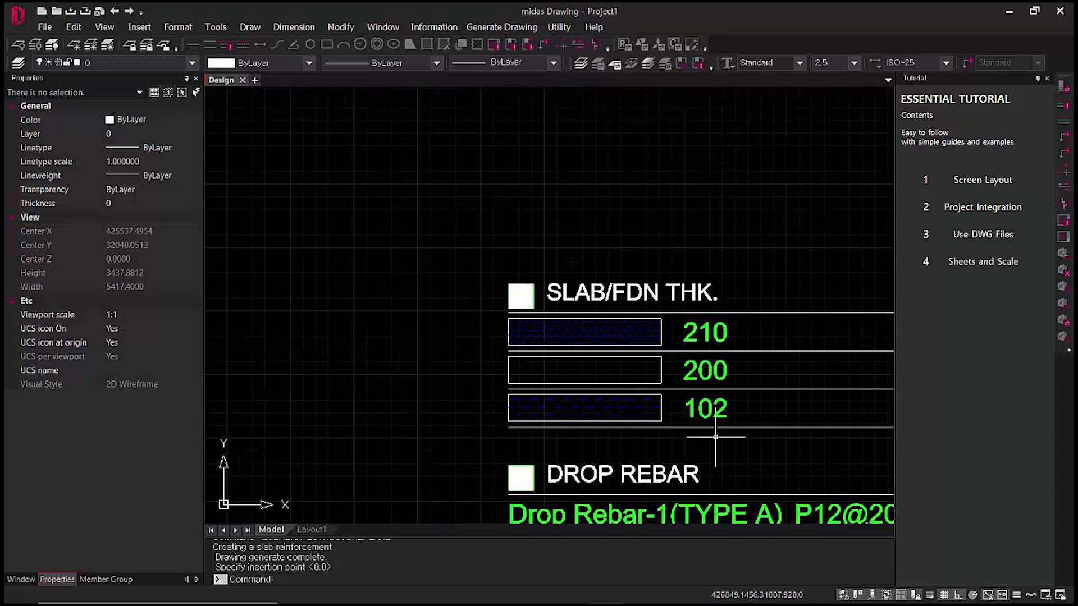
{"action": "scroll", "coordinate": [709, 421], "scroll_direction": "down", "scroll_amount": 3}
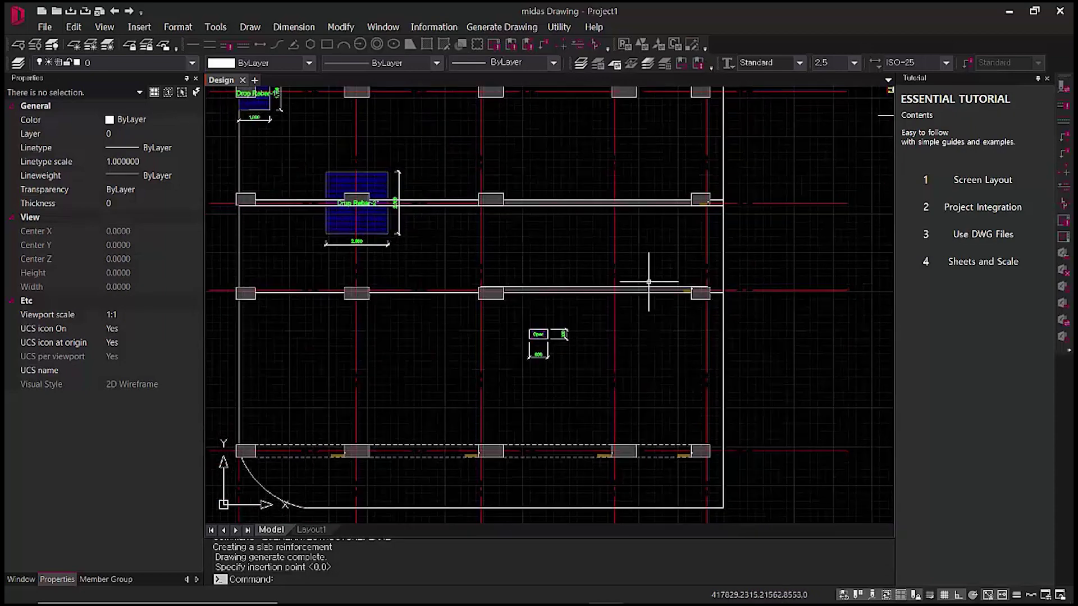
{"action": "scroll", "coordinate": [533, 361], "scroll_direction": "up", "scroll_amount": 5}
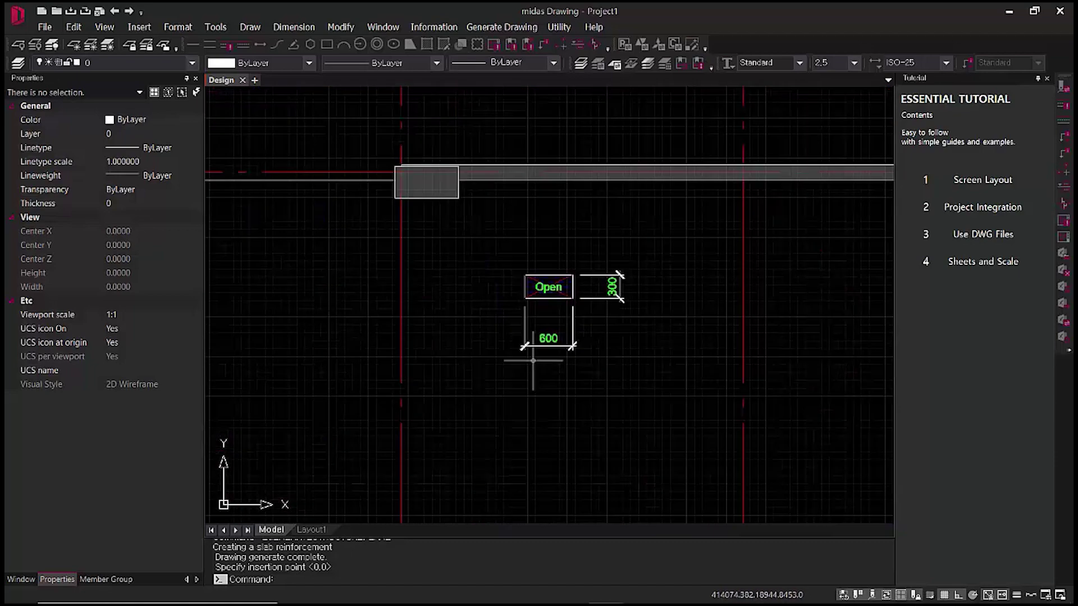
{"action": "scroll", "coordinate": [533, 361], "scroll_direction": "up", "scroll_amount": 4}
{"action": "scroll", "coordinate": [724, 375], "scroll_direction": "down", "scroll_amount": 8}
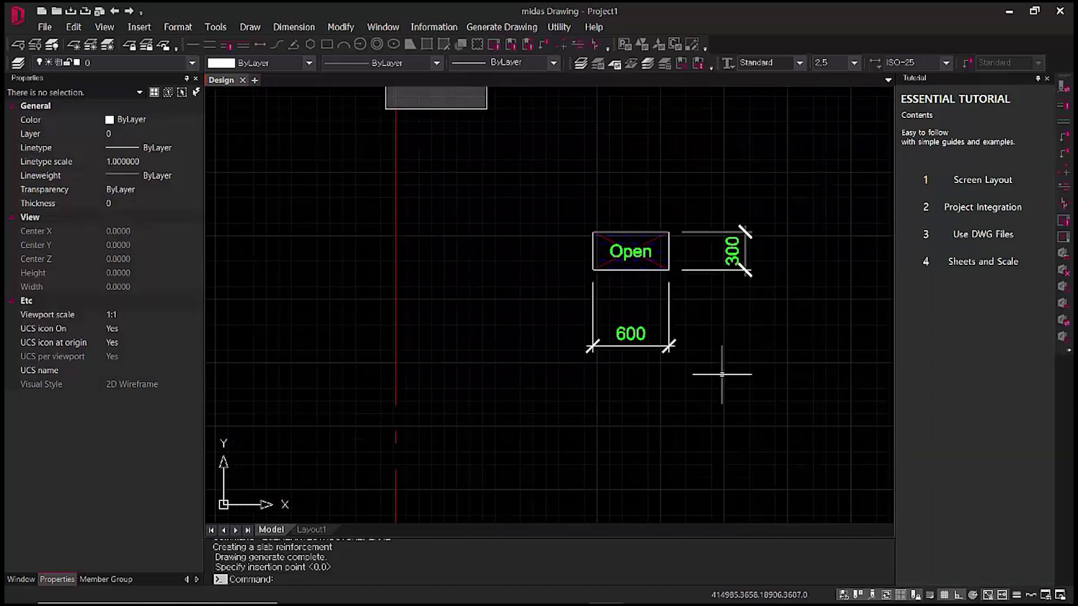
{"action": "scroll", "coordinate": [666, 369], "scroll_direction": "down", "scroll_amount": 5}
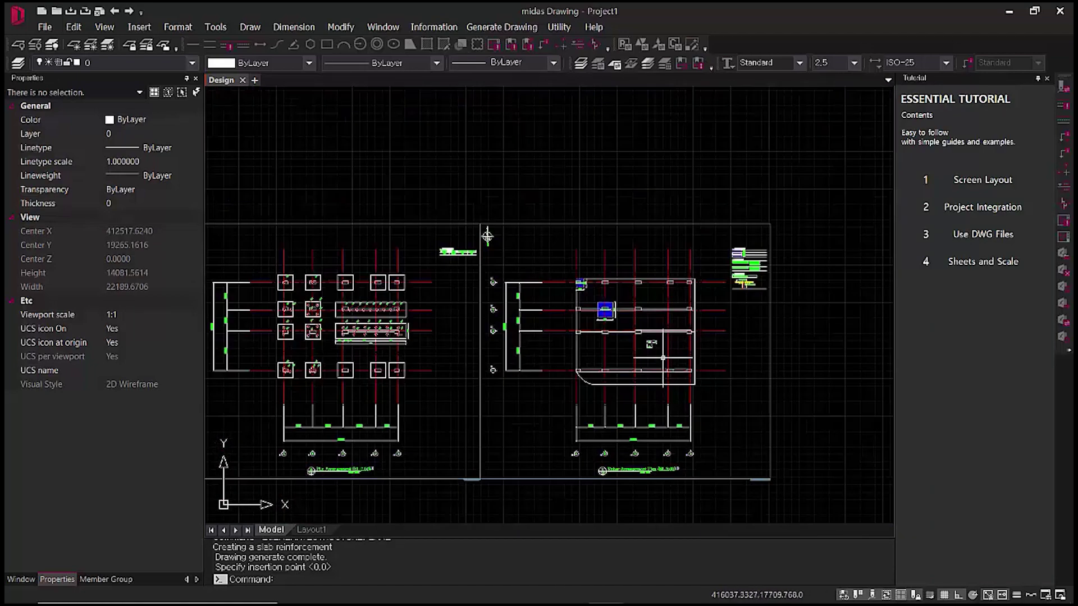
- Review the legend block and the overall layout of the EL.3.00 rebar arrangement plan
{"action": "left_click", "coordinate": [817, 324]}
{"action": "left_click", "coordinate": [827, 339]}
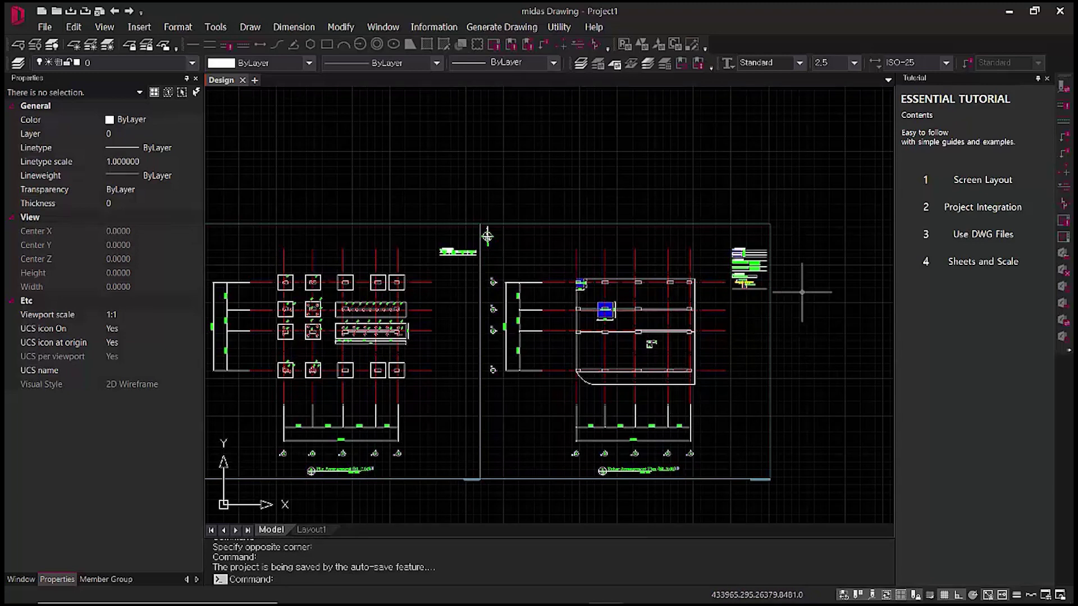
{"action": "scroll", "coordinate": [771, 281], "scroll_direction": "up", "scroll_amount": 5}
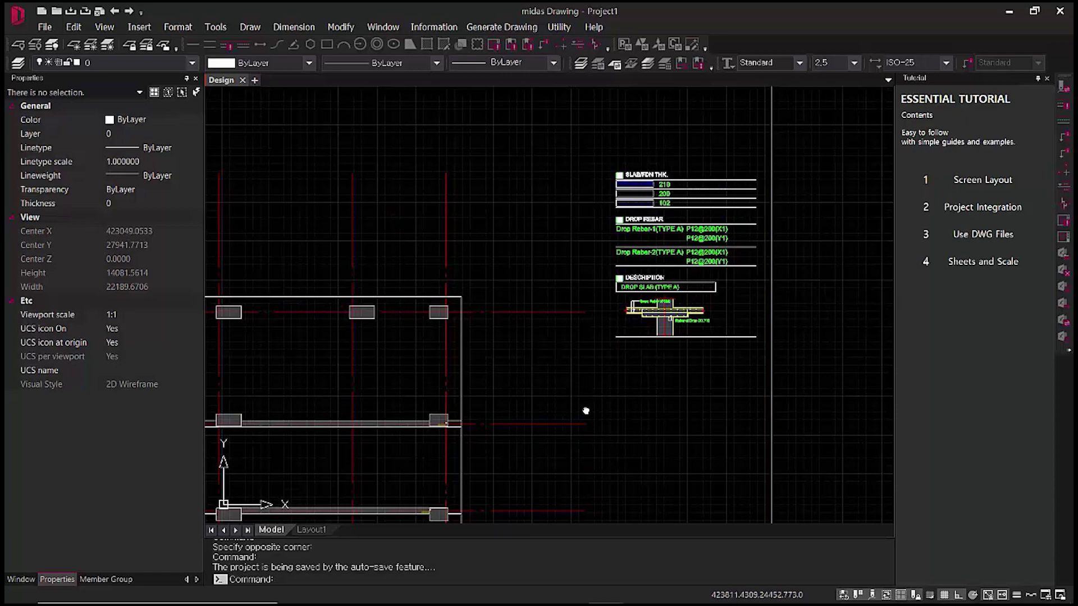
{"action": "scroll", "coordinate": [821, 306], "scroll_direction": "down", "scroll_amount": 5}
{"action": "middle_click_drag", "start_coordinate": [830, 376], "coordinate": [798, 333]}
{"action": "scroll", "coordinate": [799, 333], "scroll_direction": "down", "scroll_amount": 2}
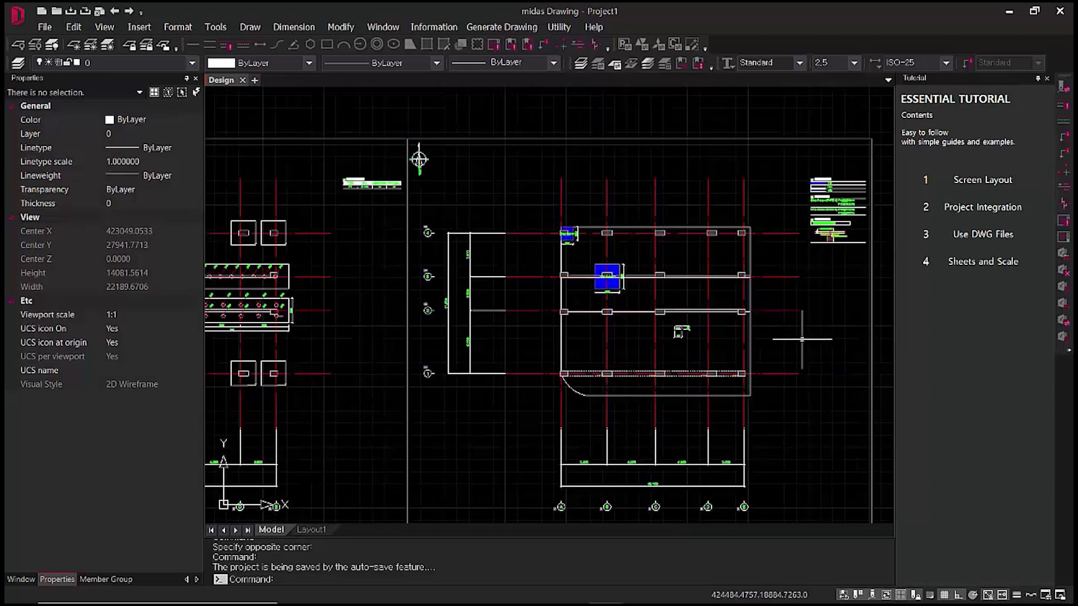
{"action": "scroll", "coordinate": [730, 306], "scroll_direction": "down", "scroll_amount": 2}
{"action": "scroll", "coordinate": [730, 306], "scroll_direction": "down", "scroll_amount": 2}
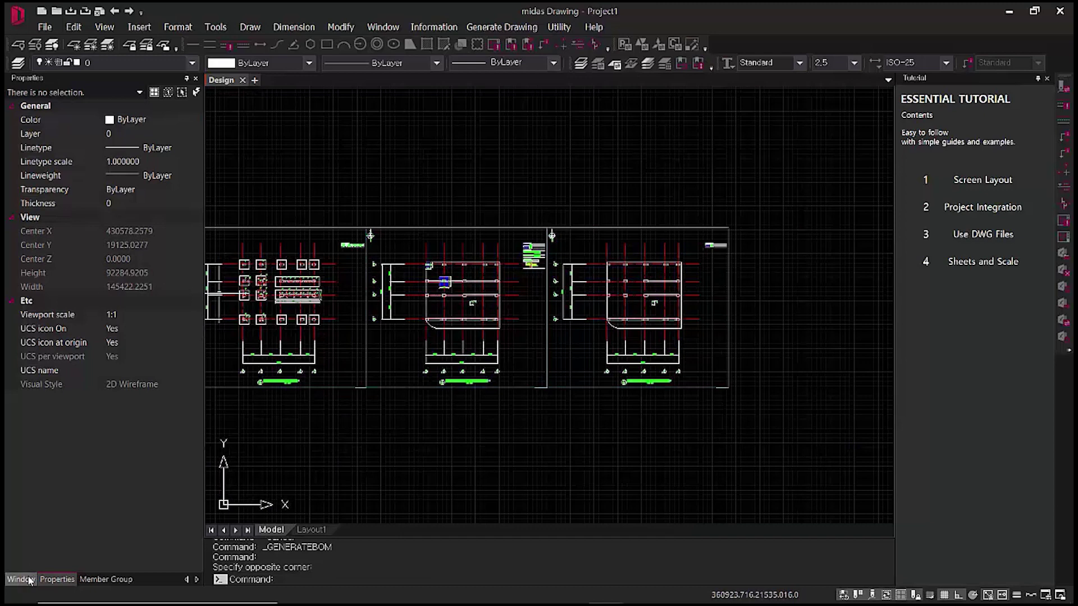
- Review the project tree's drawing and CAD groups, and expand its Structural Drawing Template and Members List Template groups
{"action": "left_click", "coordinate": [21, 579]}
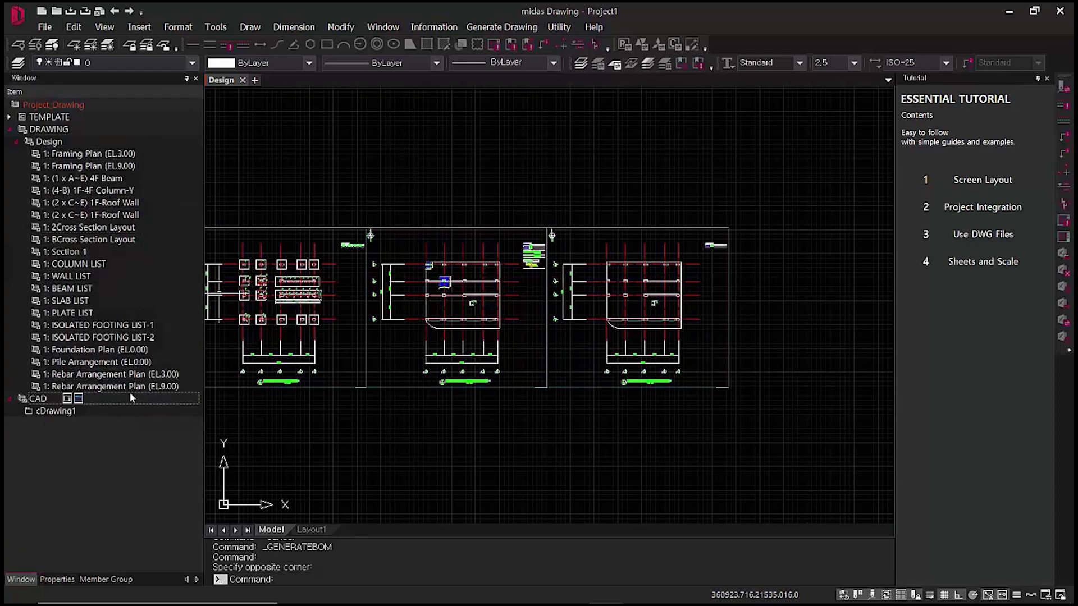
{"action": "left_click", "coordinate": [49, 129]}
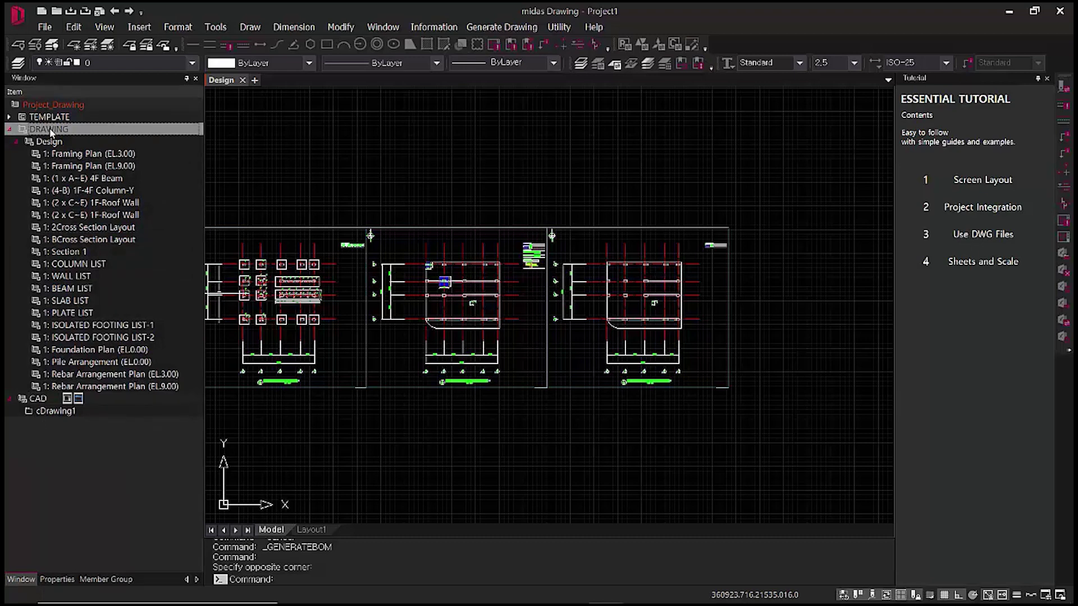
{"action": "left_click", "coordinate": [39, 400]}
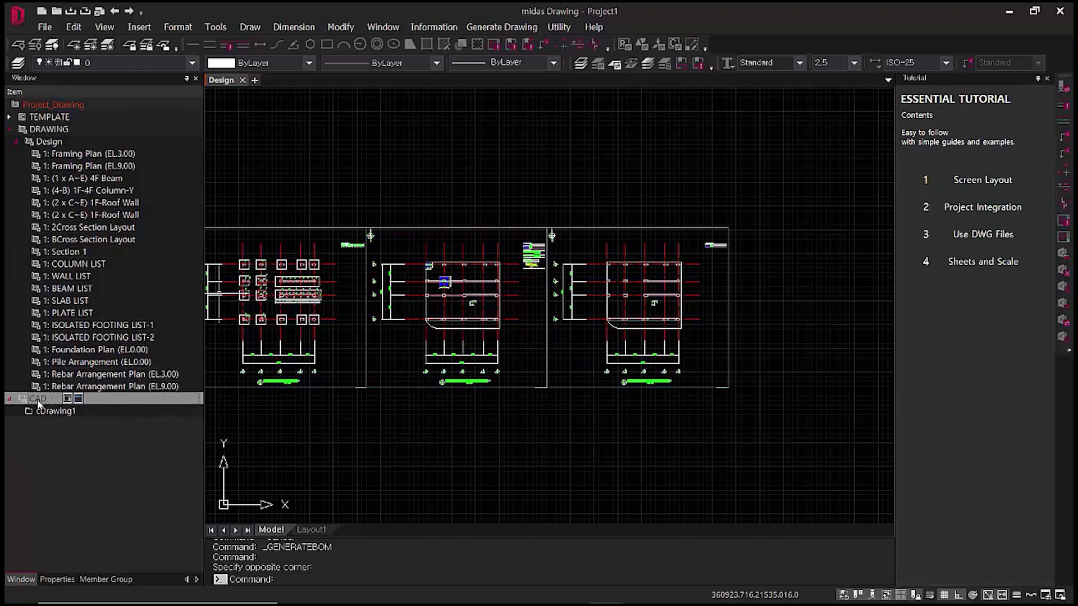
{"action": "double_click", "coordinate": [56, 116]}
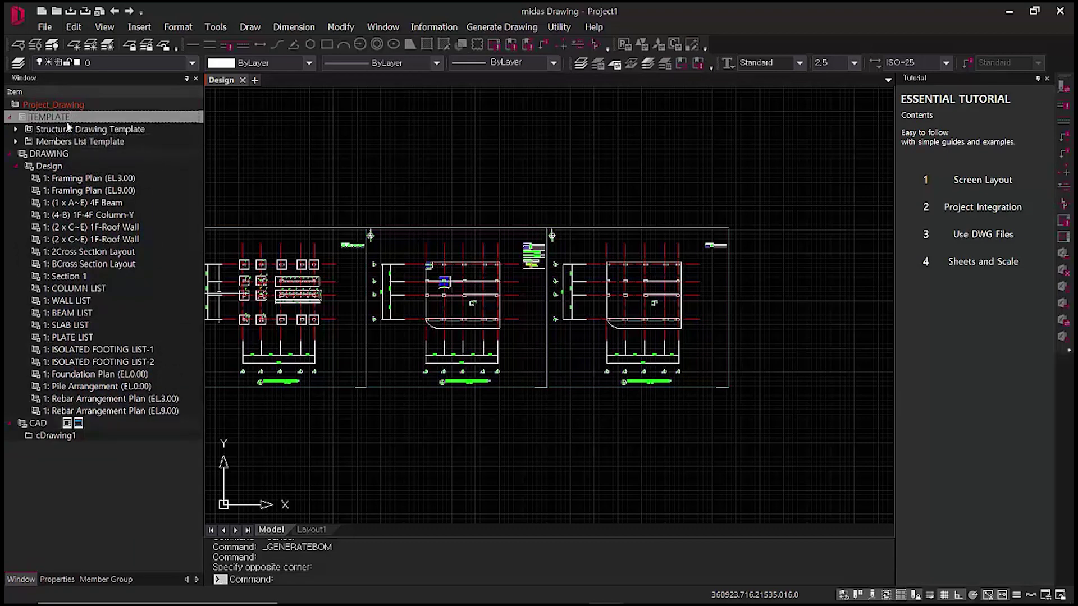
{"action": "left_click", "coordinate": [16, 128]}
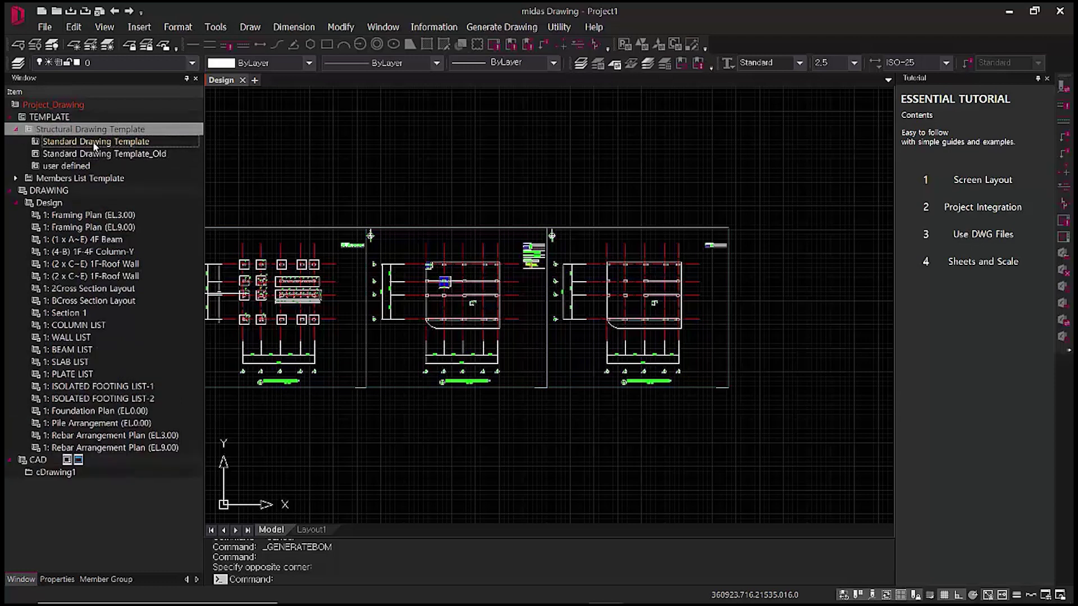
{"action": "left_click", "coordinate": [16, 179]}
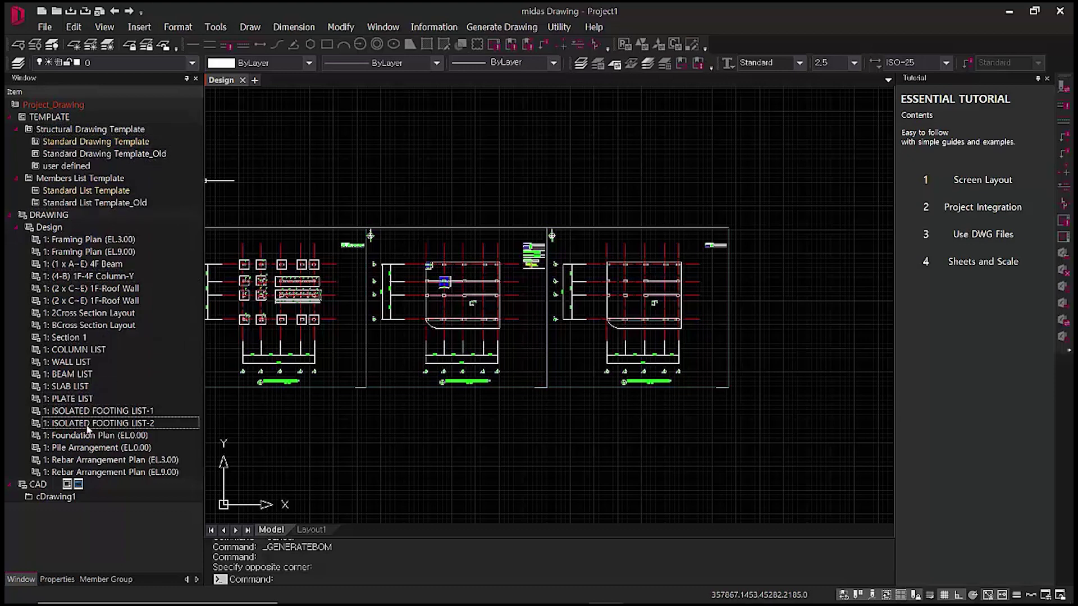
- Switch to the CAD drawing cDrawing1 and insert the Framing Plan (EL.3.00) near the drawing's origin
{"action": "double_click", "coordinate": [52, 486]}
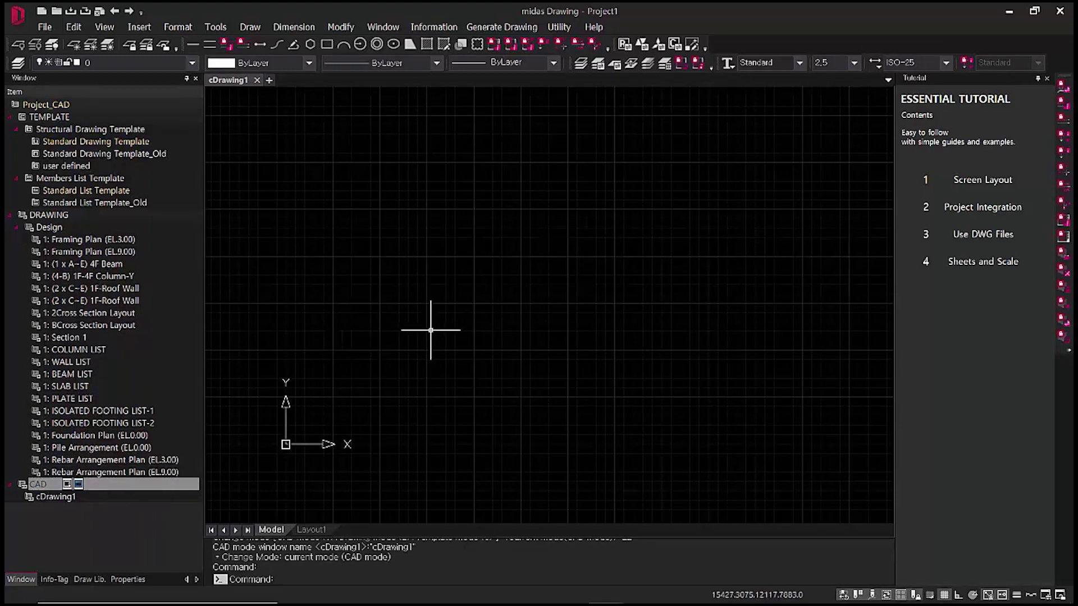
{"action": "type", "text": "z"}
{"action": "key", "text": "Return"}
{"action": "type", "text": "e"}
{"action": "key", "text": "Return"}
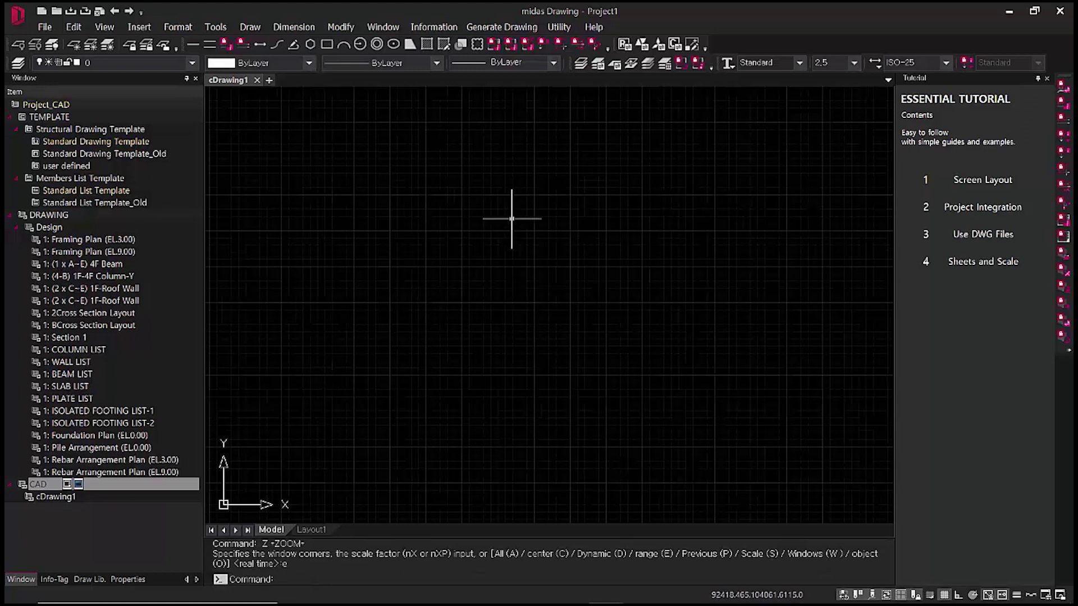
{"action": "left_click_drag", "start_coordinate": [126, 242], "coordinate": [366, 258]}
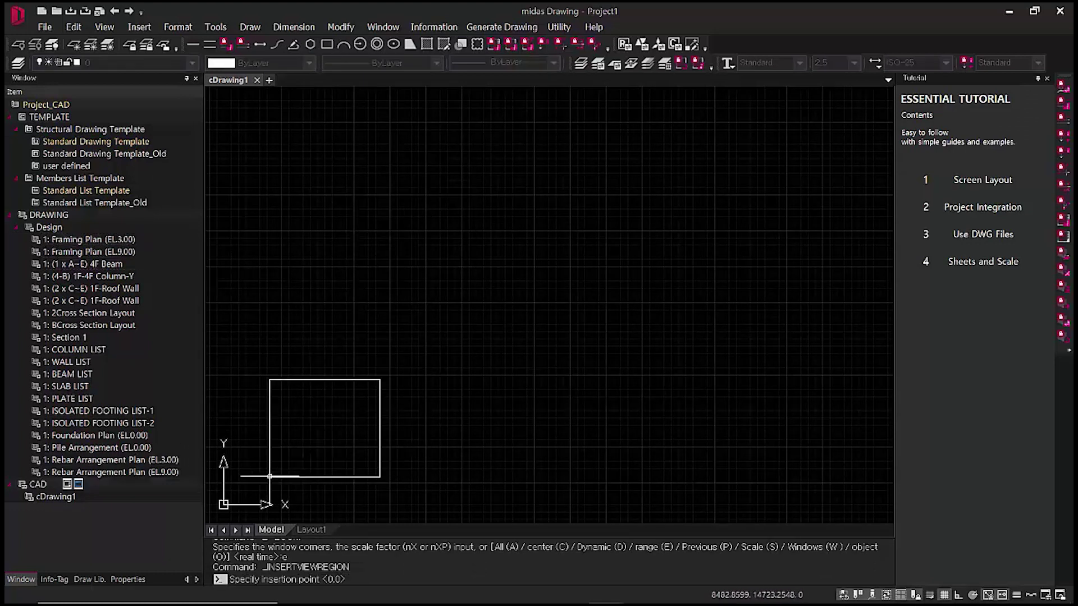
{"action": "left_click", "coordinate": [249, 481]}
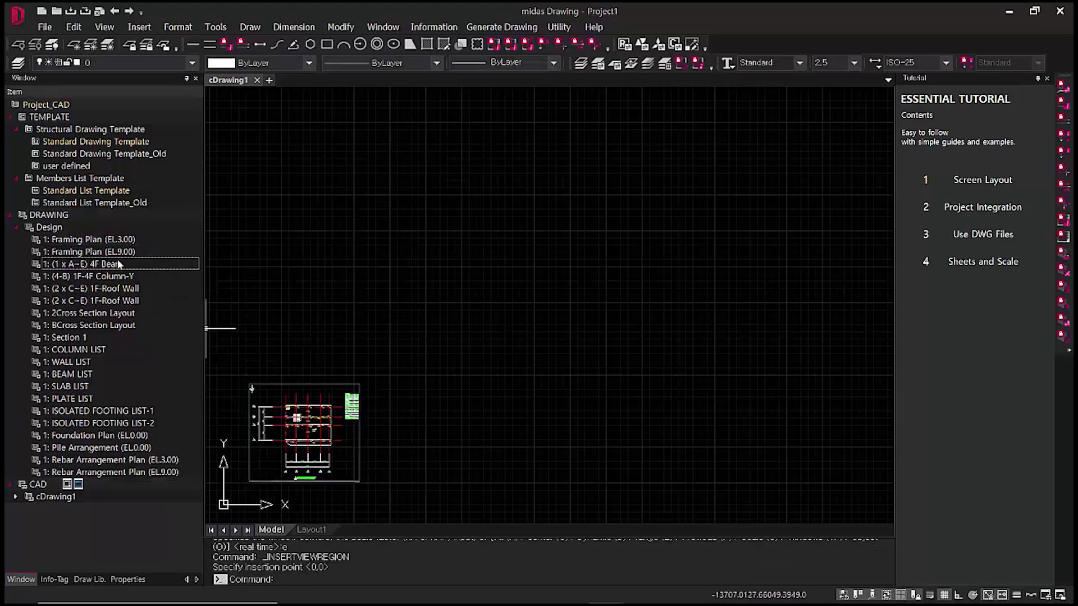
- Insert the (1 x A~E) 4F Beam drawing directly above the framing plan and ISOLATED FOOTING LIST-1 directly beside it
{"action": "left_click_drag", "start_coordinate": [118, 263], "coordinate": [457, 265]}
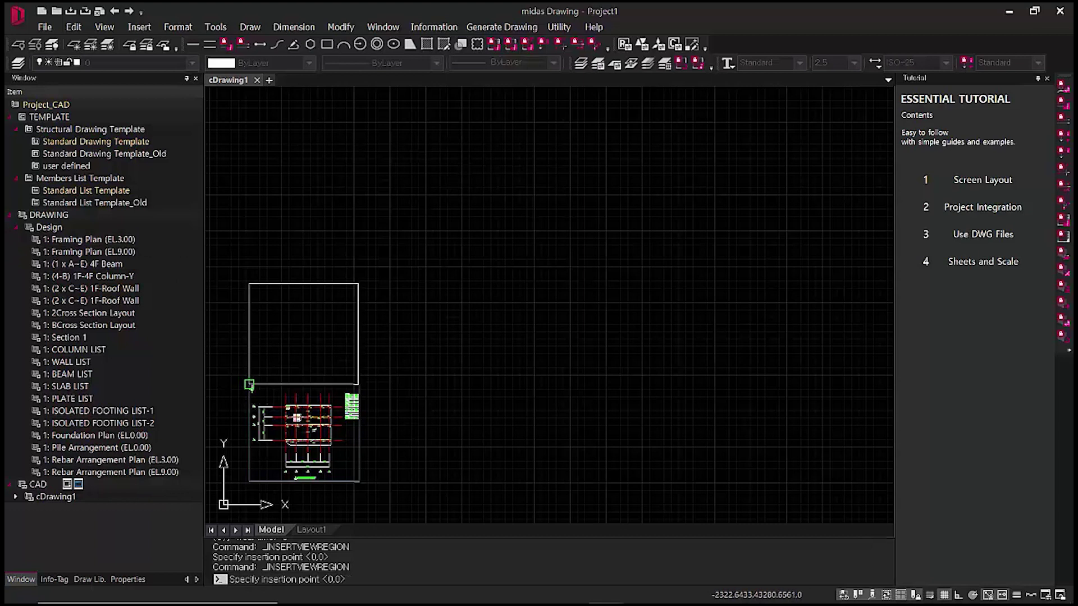
{"action": "left_click_drag", "start_coordinate": [69, 407], "coordinate": [471, 380]}
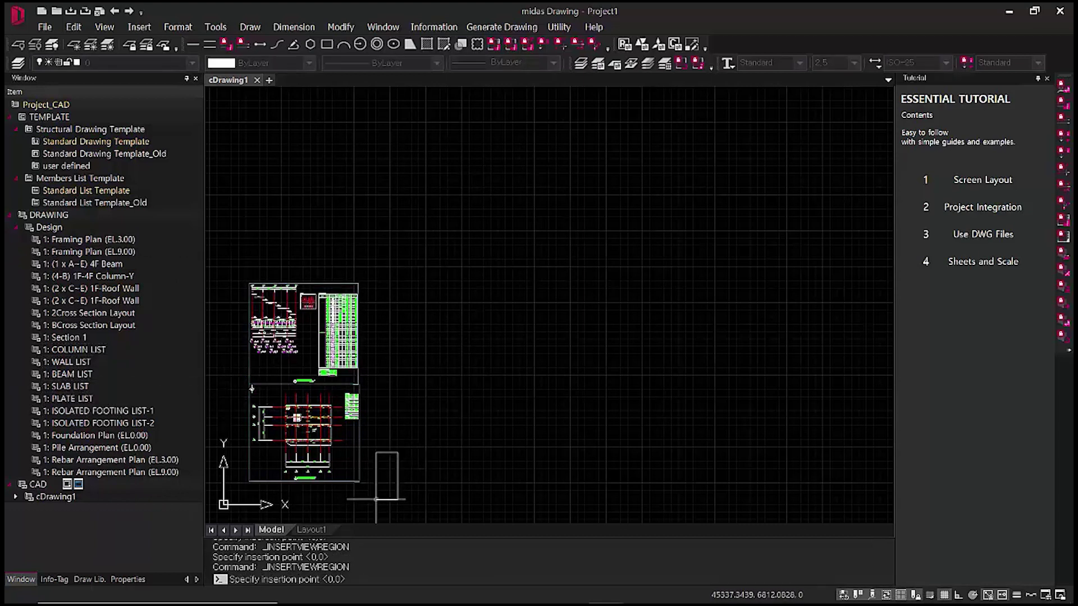
{"action": "left_click", "coordinate": [360, 481]}
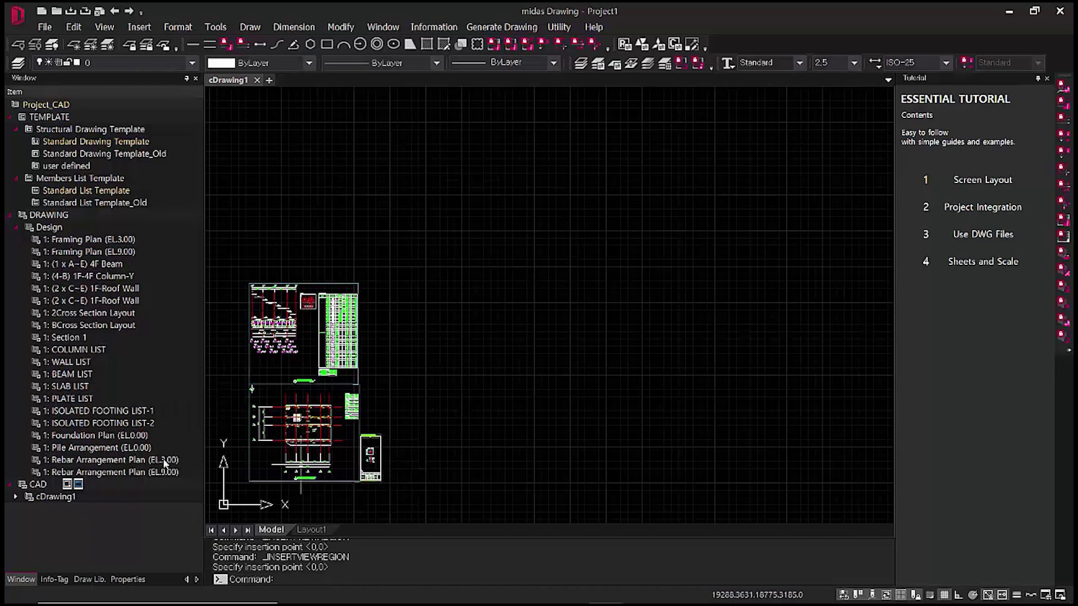
- Insert the Rebar Arrangement Plan (EL.3.00) next to the isolated footing list, aligned with the framing plan's row
{"action": "left_click_drag", "start_coordinate": [137, 465], "coordinate": [183, 451]}
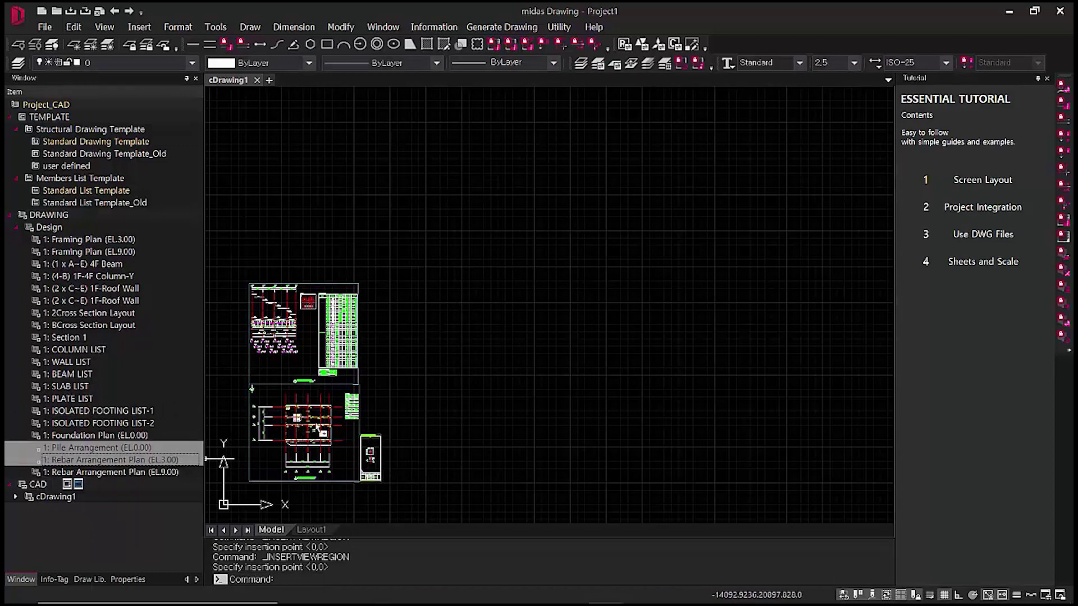
{"action": "left_click_drag", "start_coordinate": [512, 401], "coordinate": [509, 405]}
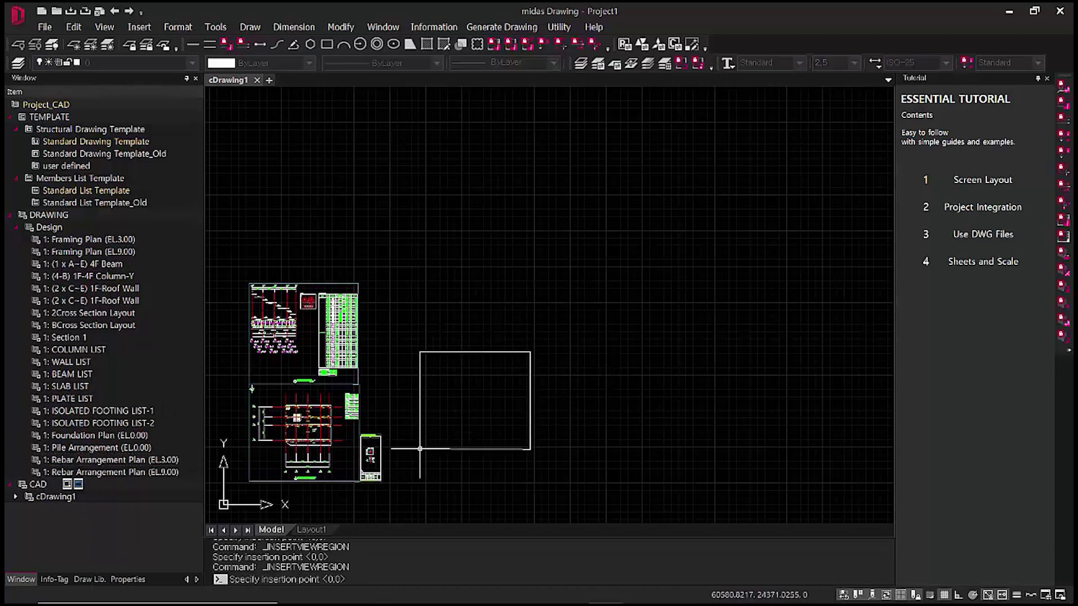
{"action": "left_click", "coordinate": [395, 484]}
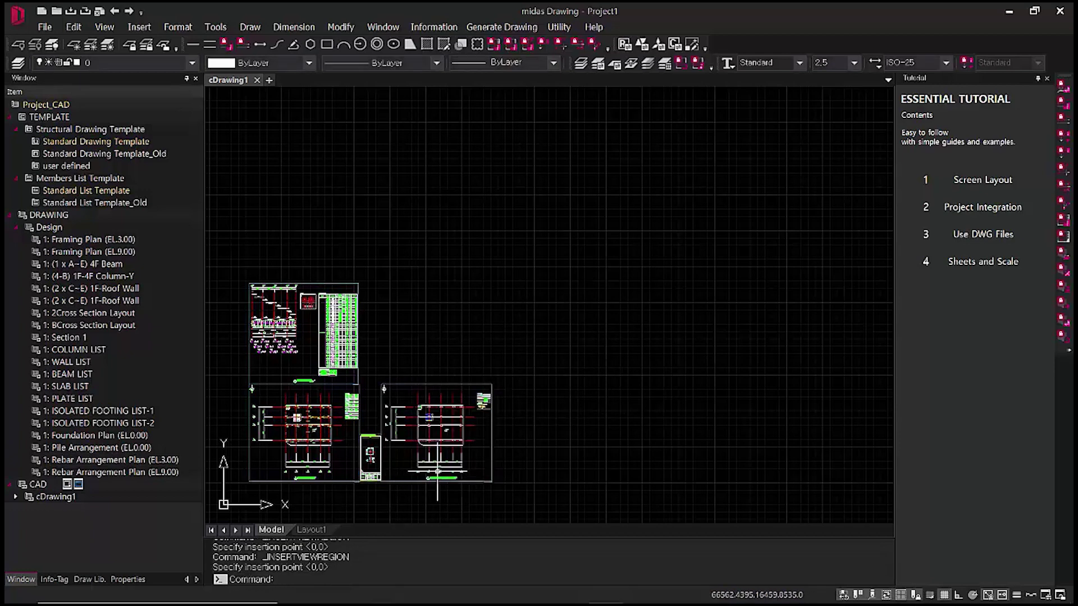
- Insert the Foundation Plan (EL.0.00) against the lower-right corner of the rebar arrangement plan and fit all drawings in view
{"action": "left_click_drag", "start_coordinate": [114, 443], "coordinate": [674, 432]}
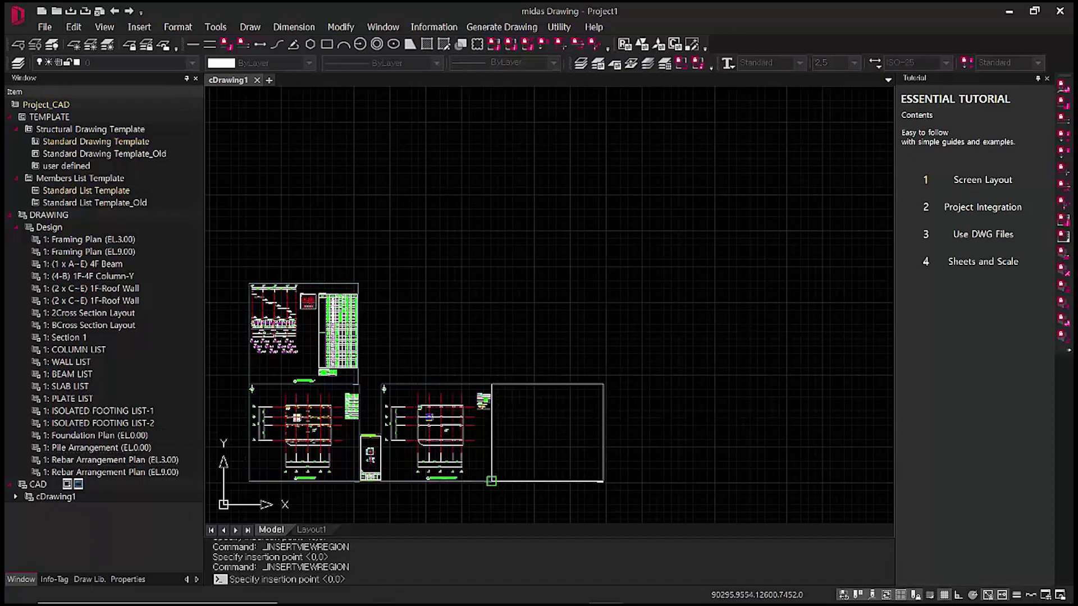
{"action": "left_click", "coordinate": [491, 481]}
{"action": "middle_click_drag", "start_coordinate": [563, 437], "coordinate": [595, 411]}
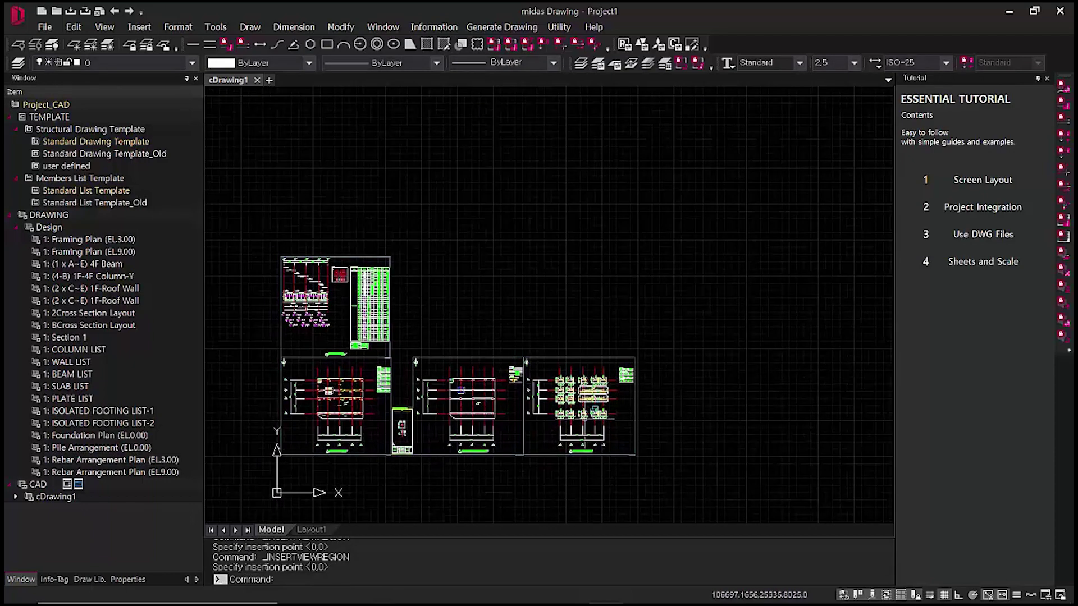
{"action": "type", "text": "z"}
{"action": "key", "text": "Return"}
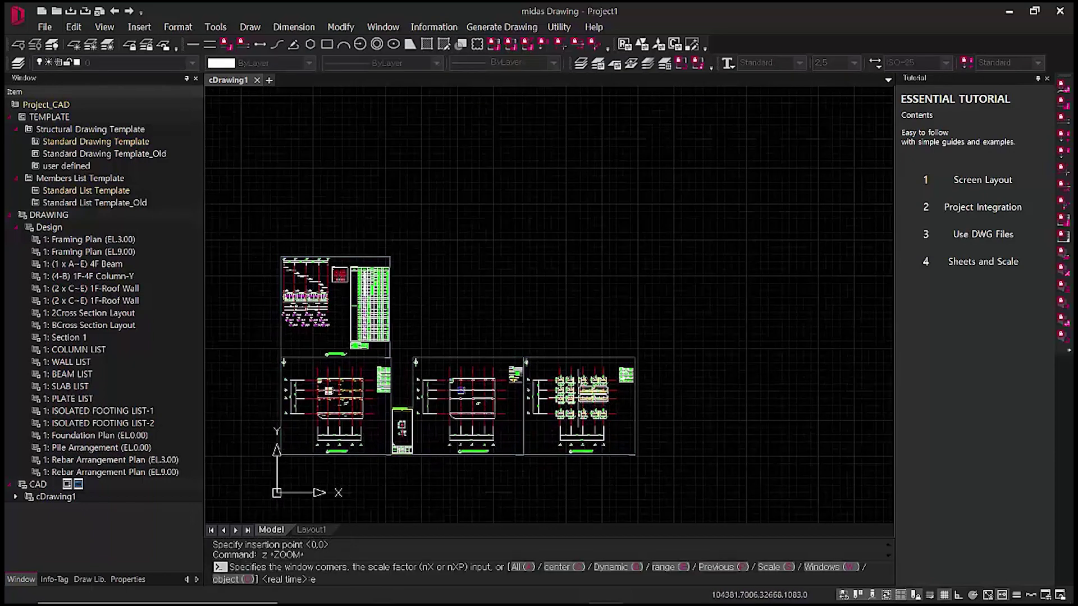
{"action": "type", "text": "e"}
{"action": "key", "text": "Return"}
- Stretch the lower slab edge of the EL.3.00 rebar arrangement plan by 50 with orthogonal mode on
{"action": "scroll", "coordinate": [539, 396], "scroll_direction": "up", "scroll_amount": 5}
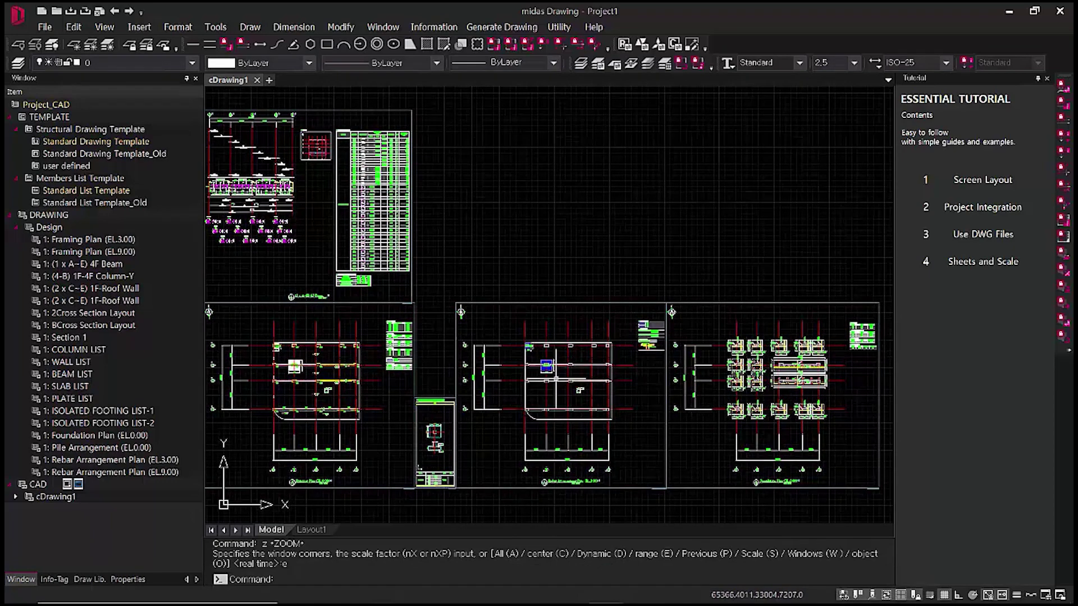
{"action": "scroll", "coordinate": [478, 410], "scroll_direction": "up", "scroll_amount": 1}
{"action": "scroll", "coordinate": [503, 419], "scroll_direction": "down", "scroll_amount": 1}
{"action": "middle_click_drag", "start_coordinate": [510, 426], "coordinate": [512, 388]}
{"action": "key", "text": "Escape"}
{"action": "key", "text": "Escape"}
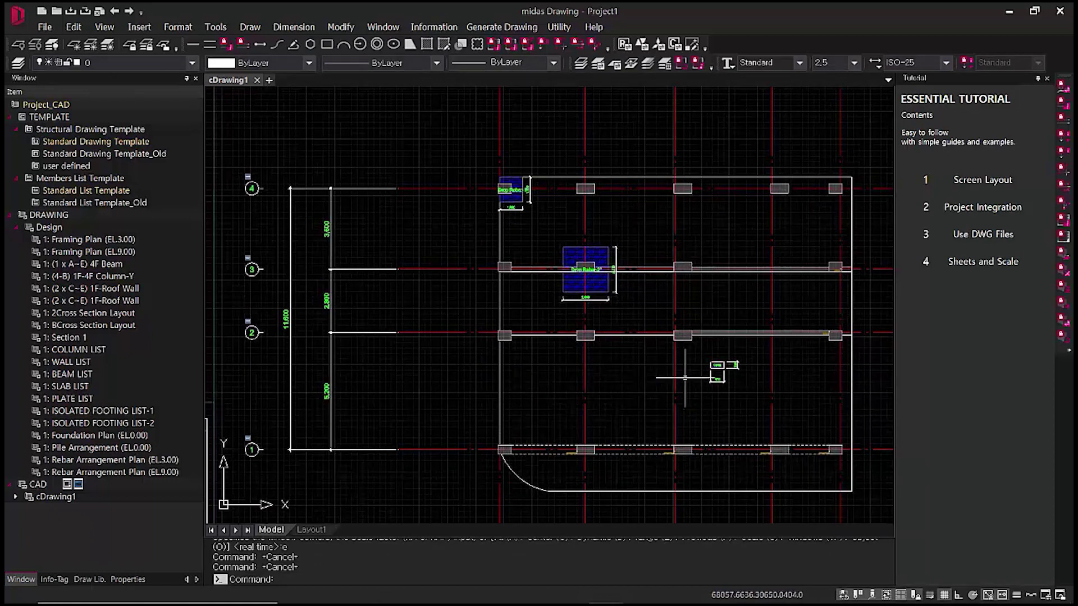
{"action": "middle_click_drag", "start_coordinate": [632, 378], "coordinate": [631, 352]}
{"action": "type", "text": "s"}
{"action": "key", "text": "Return"}
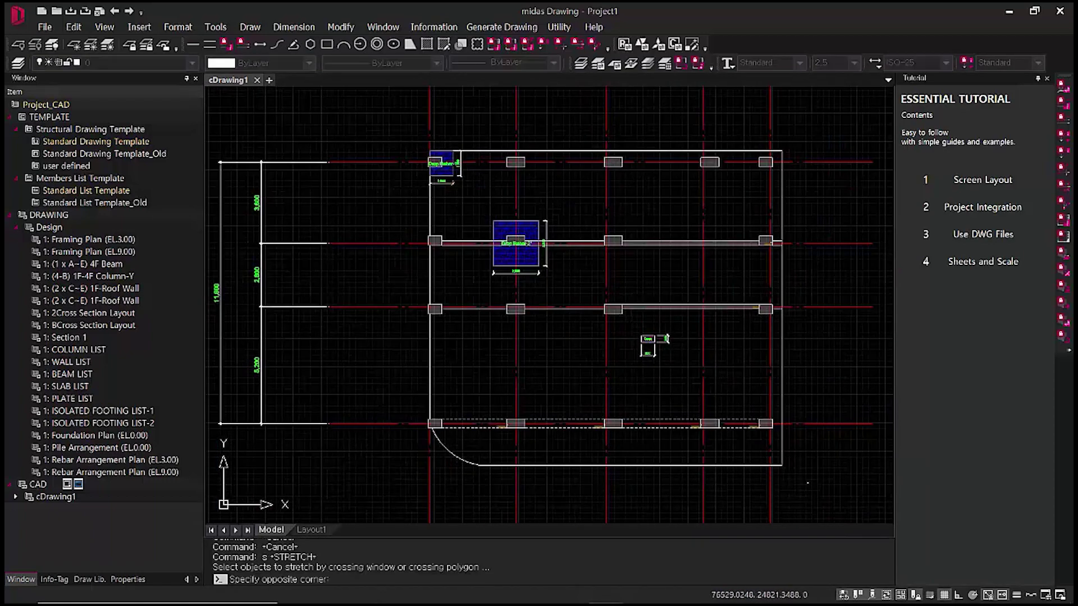
{"action": "left_click", "coordinate": [808, 483]}
{"action": "left_click", "coordinate": [401, 453]}
{"action": "key", "text": "Return"}
{"action": "left_click", "coordinate": [402, 502]}
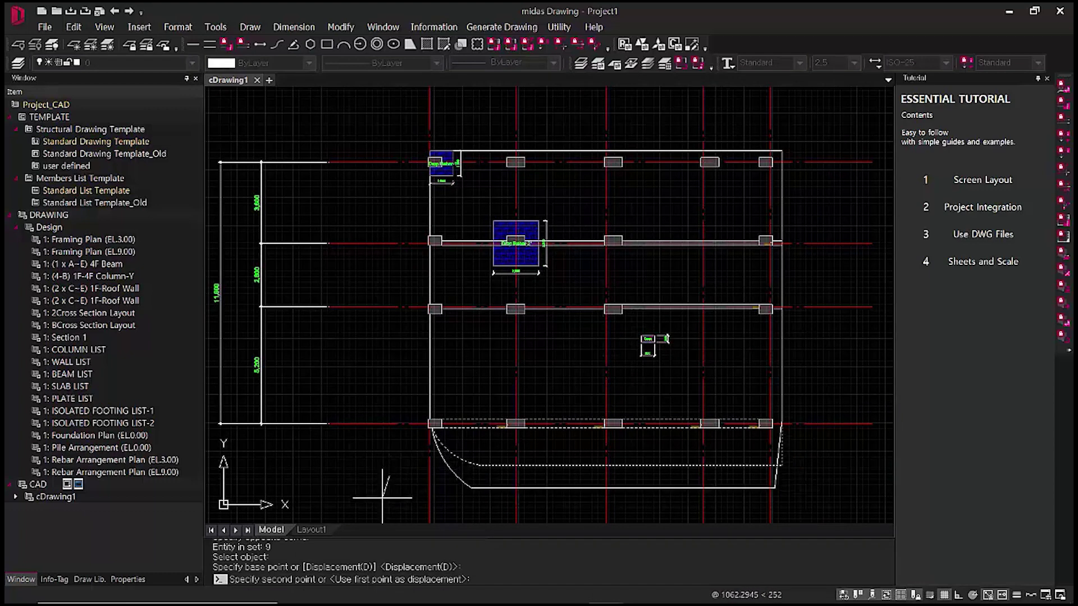
{"action": "key", "text": "F8"}
{"action": "type", "text": "50"}
{"action": "key", "text": "Return"}
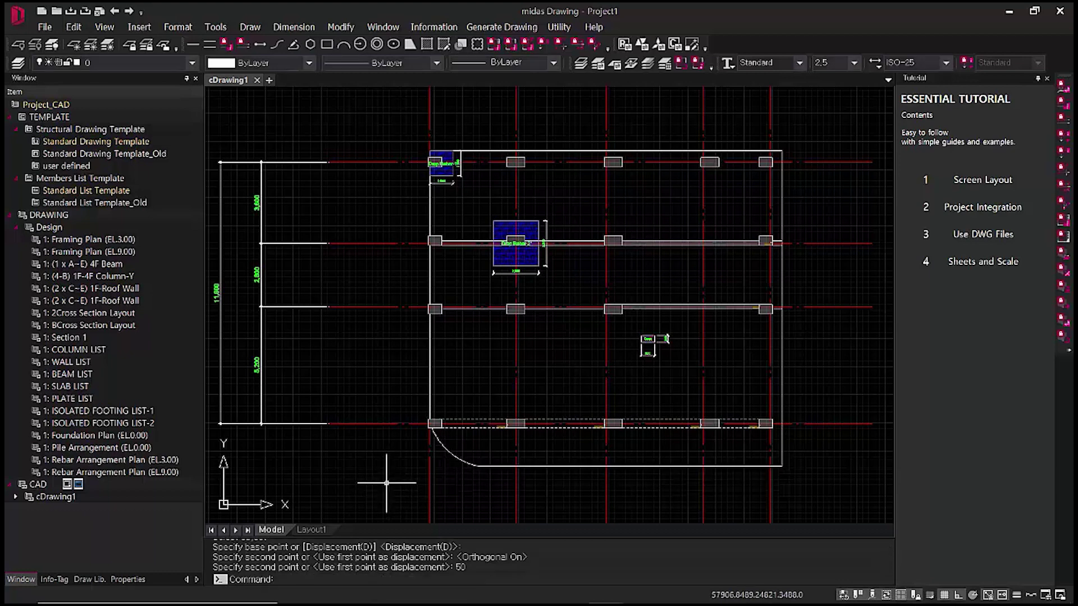
{"action": "key", "text": "Escape"}
{"action": "key", "text": "Escape"}
{"action": "key", "text": "Escape"}
- Erase the blue dashed hatch inside the slab opening marked Open on the EL.3.00 rebar arrangement plan
{"action": "scroll", "coordinate": [651, 471], "scroll_direction": "down", "scroll_amount": 4}
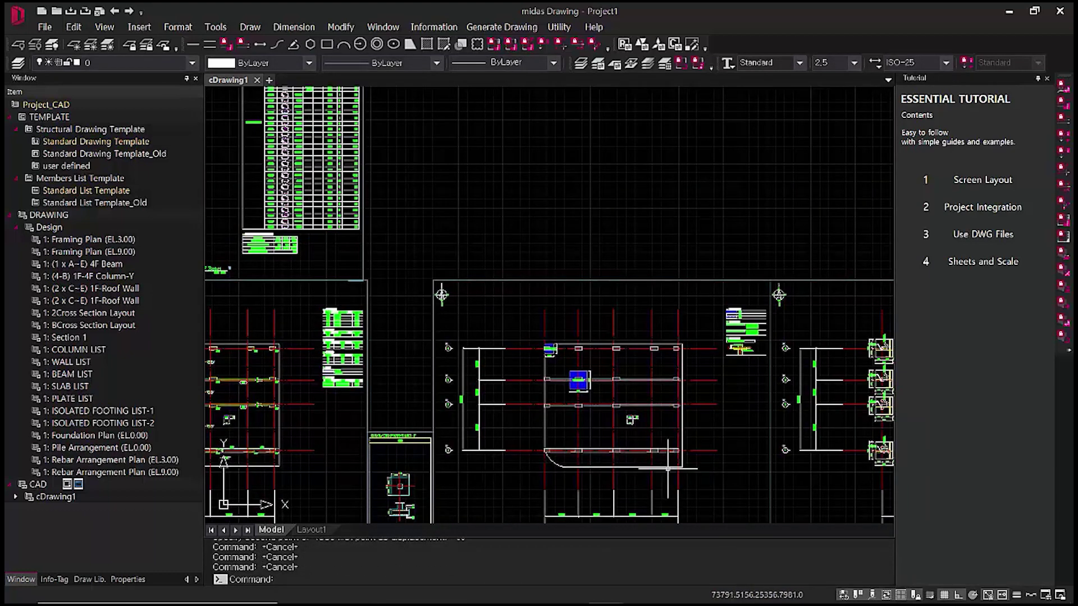
{"action": "scroll", "coordinate": [668, 467], "scroll_direction": "up", "scroll_amount": 2}
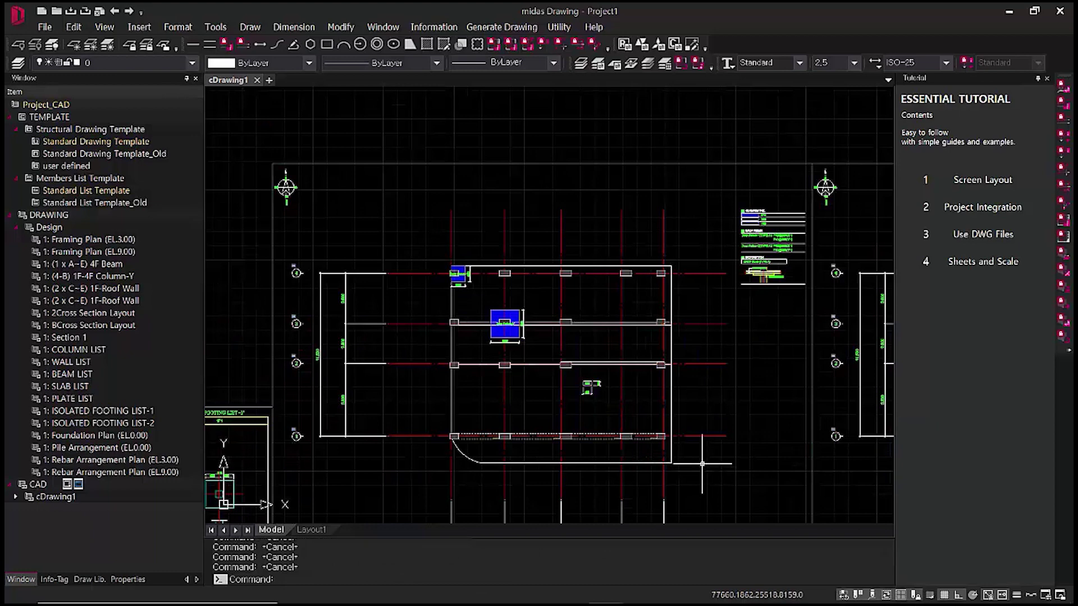
{"action": "scroll", "coordinate": [590, 393], "scroll_direction": "up", "scroll_amount": 5}
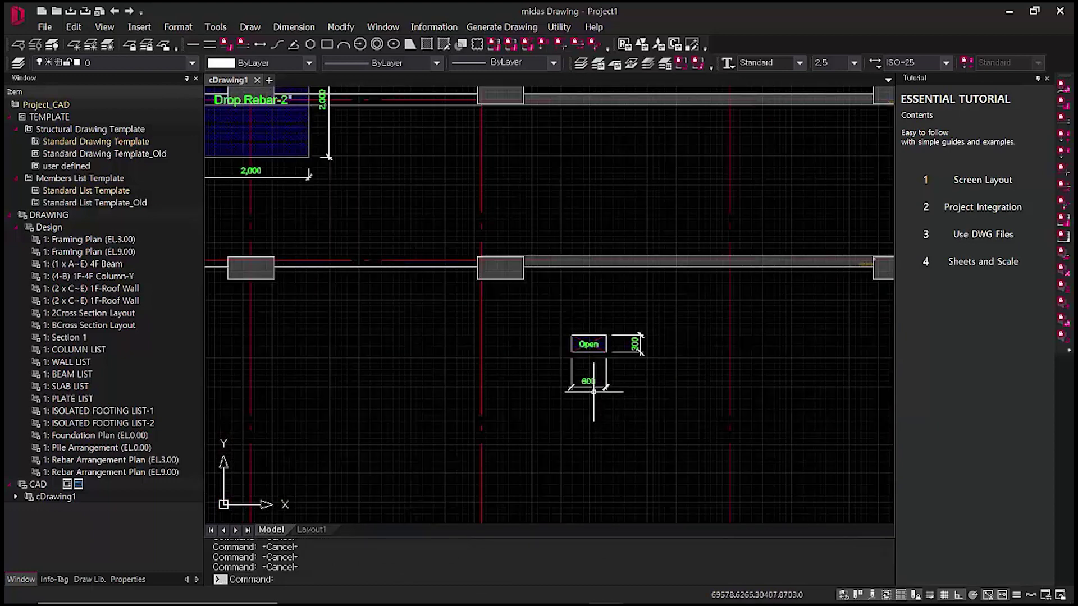
{"action": "scroll", "coordinate": [581, 317], "scroll_direction": "up", "scroll_amount": 4}
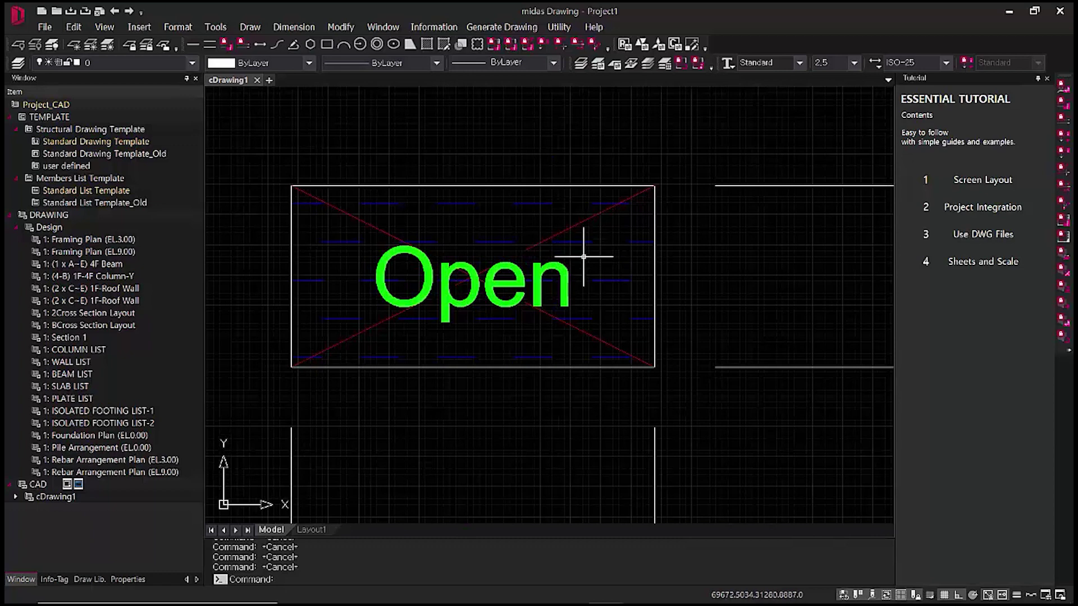
{"action": "left_click", "coordinate": [614, 281]}
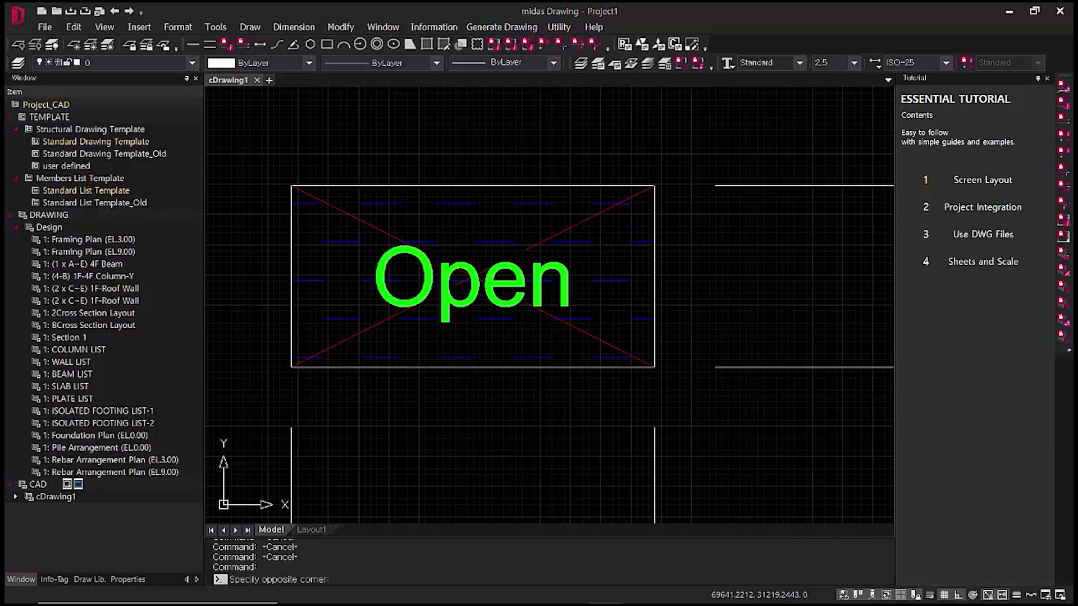
{"action": "left_click", "coordinate": [569, 295]}
{"action": "left_click", "coordinate": [564, 298]}
{"action": "left_click", "coordinate": [614, 284]}
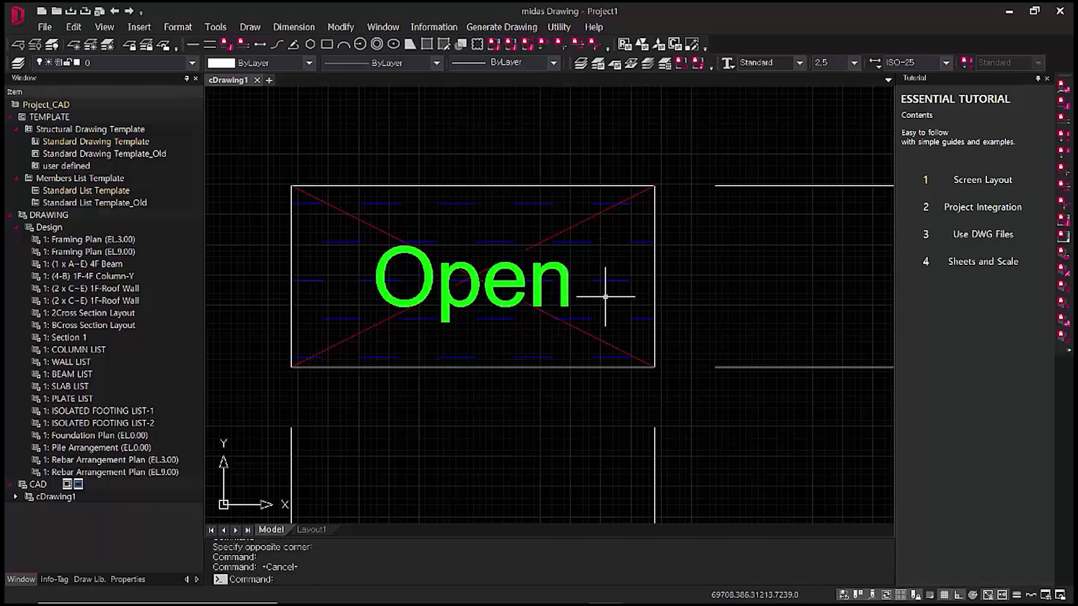
{"action": "type", "text": "e"}
{"action": "key", "text": "Return"}
- Show the properties of the opening's vertical 300 dimension and set its Arrow 1 to tittle
{"action": "scroll", "coordinate": [602, 279], "scroll_direction": "down", "scroll_amount": 8}
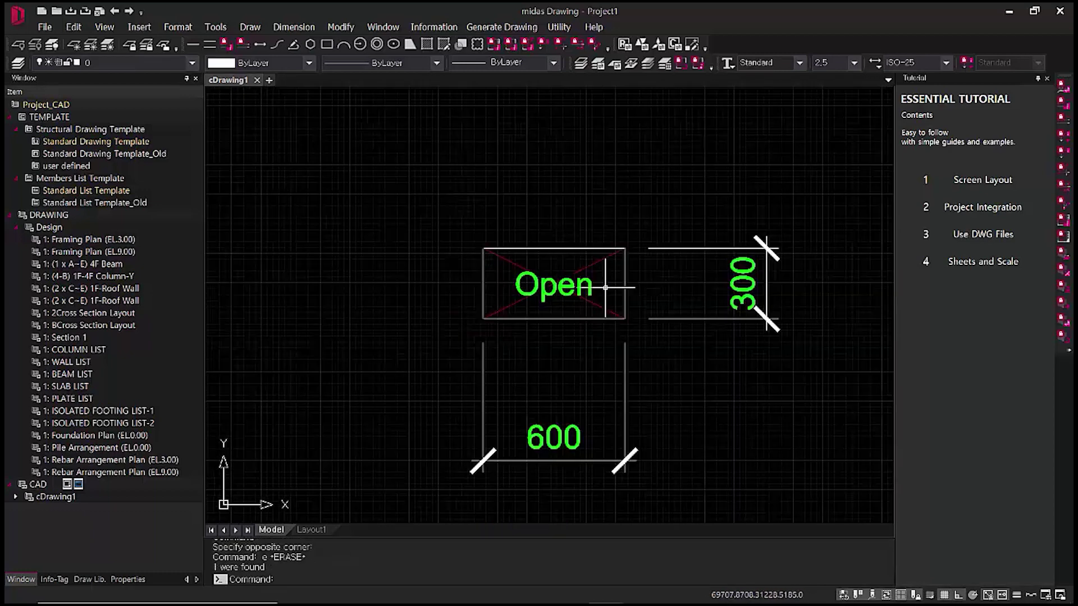
{"action": "scroll", "coordinate": [571, 302], "scroll_direction": "up", "scroll_amount": 3}
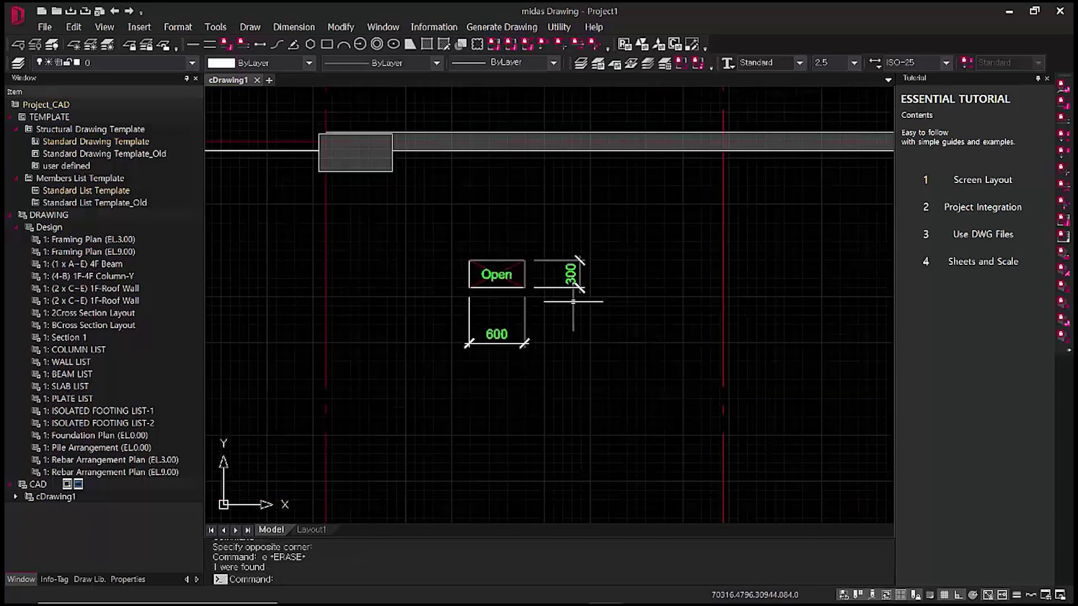
{"action": "key", "text": "Escape"}
{"action": "left_click", "coordinate": [593, 294]}
{"action": "left_click", "coordinate": [565, 250]}
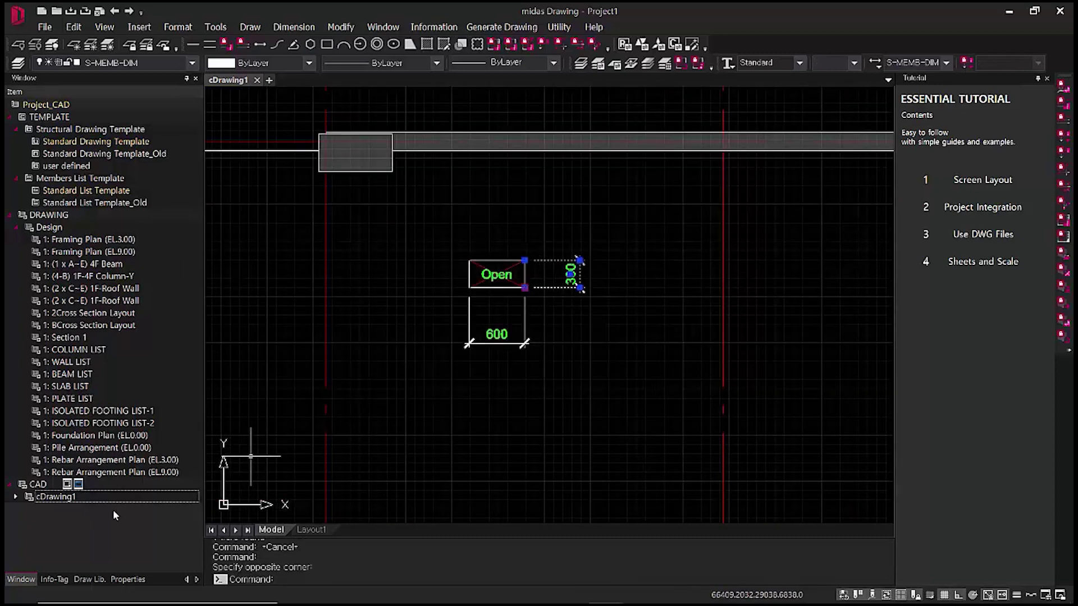
{"action": "left_click", "coordinate": [118, 580]}
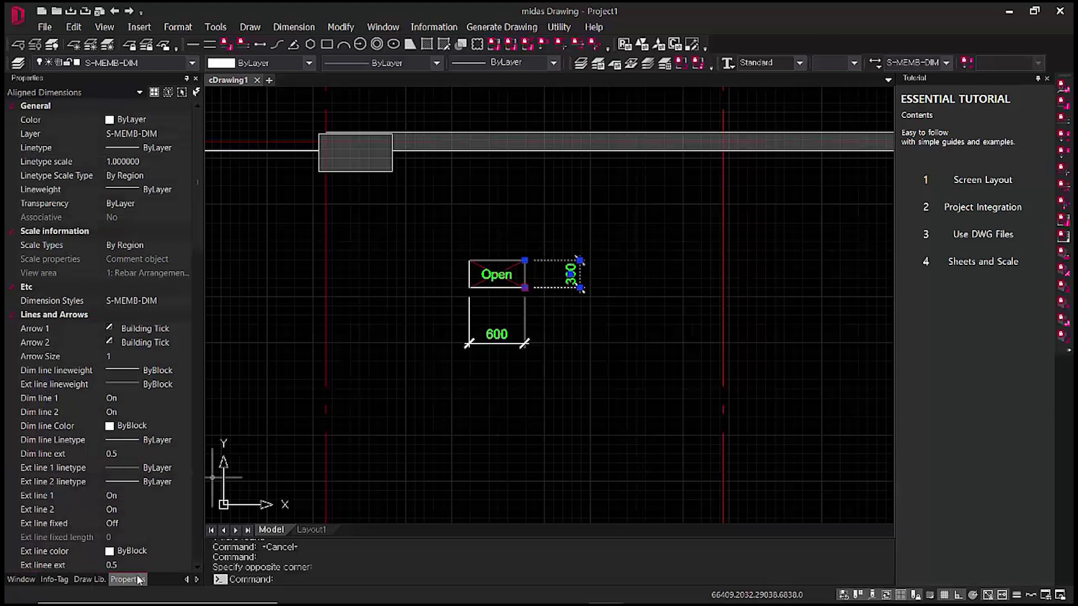
{"action": "left_click", "coordinate": [184, 330]}
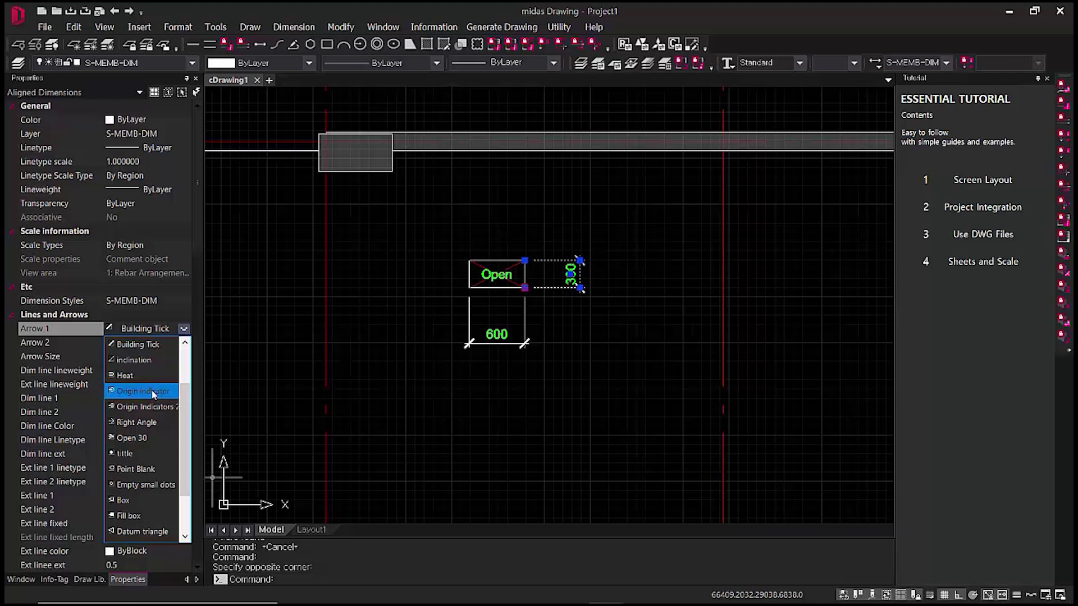
{"action": "left_click", "coordinate": [145, 454]}
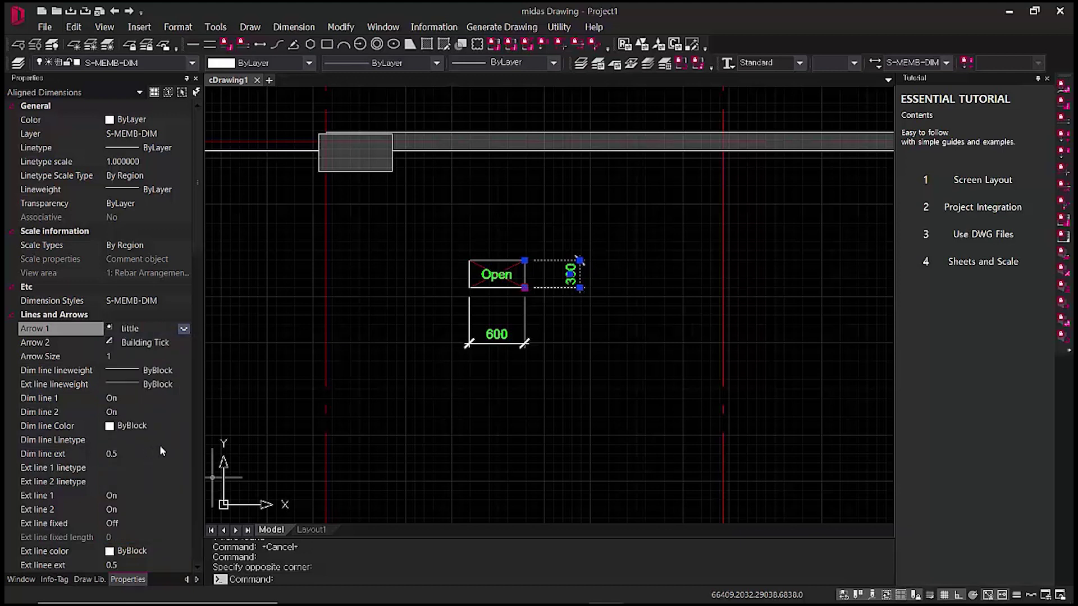
- Set Arrow 2 of the opening's vertical dimension to tittle and deselect the dimension
{"action": "left_click", "coordinate": [170, 344]}
{"action": "left_click", "coordinate": [169, 343]}
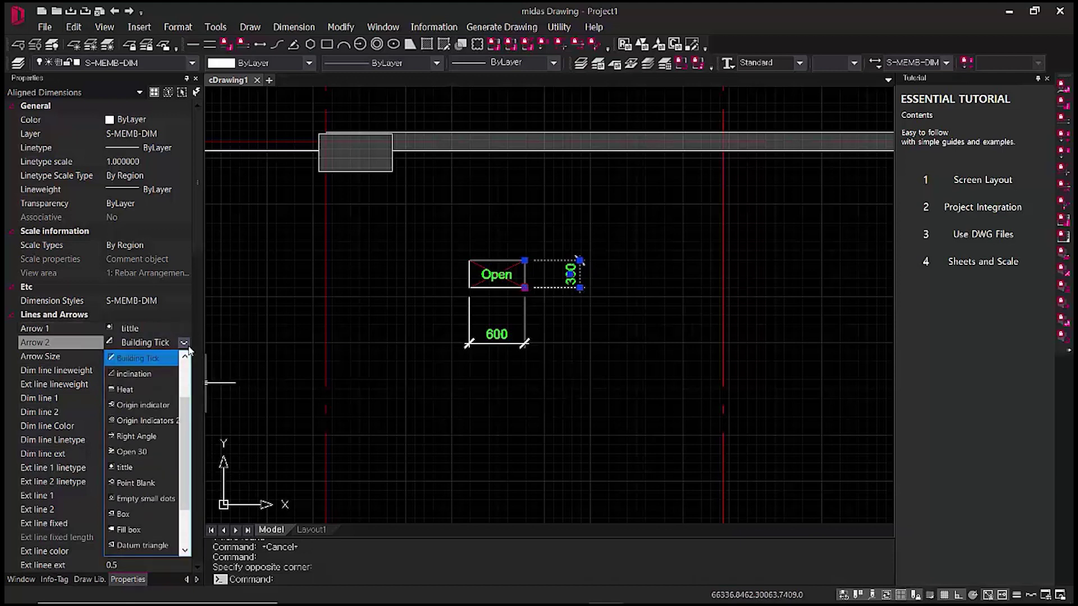
{"action": "left_click", "coordinate": [145, 468]}
{"action": "key", "text": "Escape"}
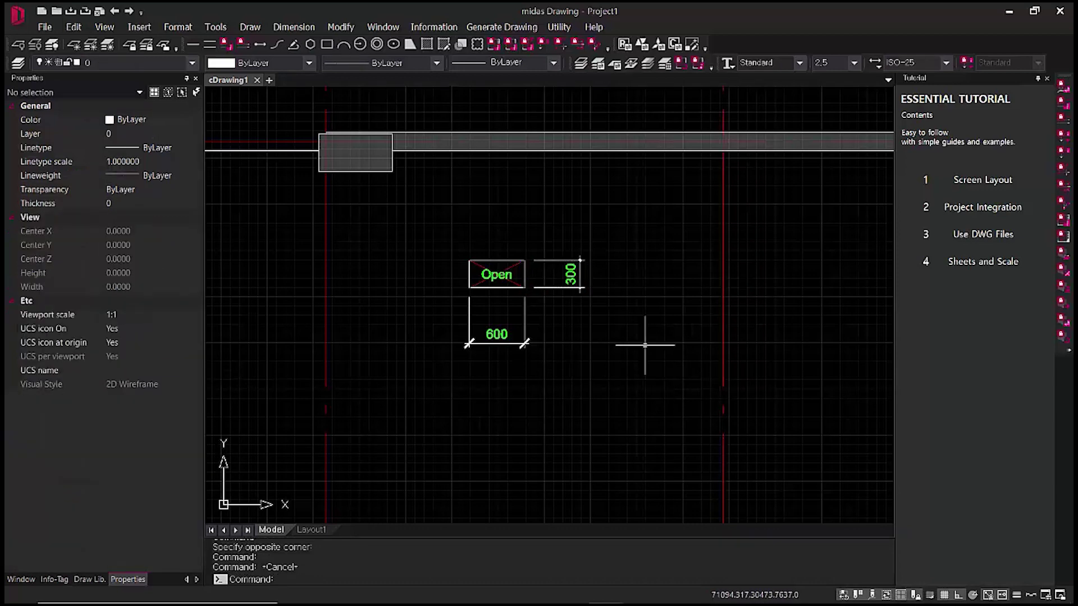
{"action": "key", "text": "Escape"}
- Check the opening's edited dimension arrowheads and the overall layout of the EL.3.00 rebar arrangement plan
{"action": "scroll", "coordinate": [644, 345], "scroll_direction": "up", "scroll_amount": 5}
{"action": "scroll", "coordinate": [578, 271], "scroll_direction": "down", "scroll_amount": 2}
{"action": "scroll", "coordinate": [629, 384], "scroll_direction": "down", "scroll_amount": 4}
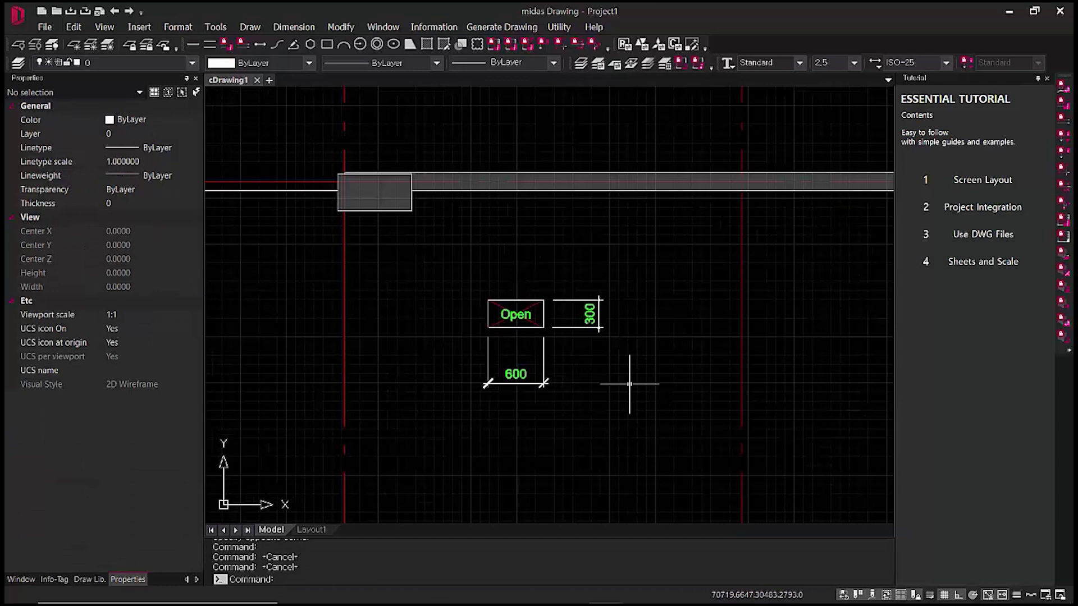
{"action": "scroll", "coordinate": [638, 404], "scroll_direction": "down", "scroll_amount": 6}
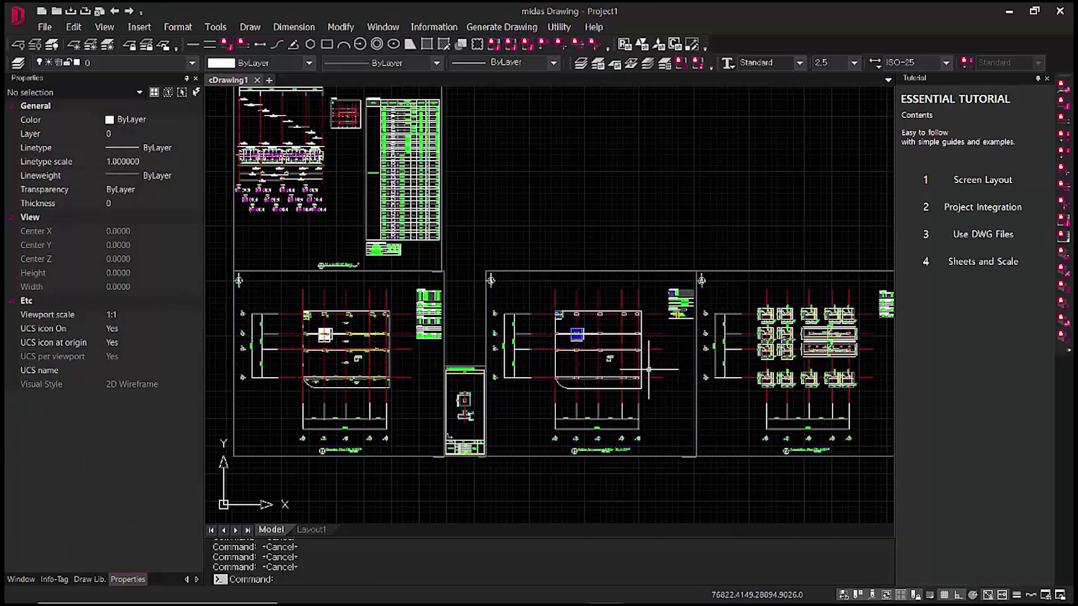
{"action": "scroll", "coordinate": [648, 369], "scroll_direction": "up", "scroll_amount": 4}
{"action": "scroll", "coordinate": [692, 323], "scroll_direction": "up", "scroll_amount": 1}
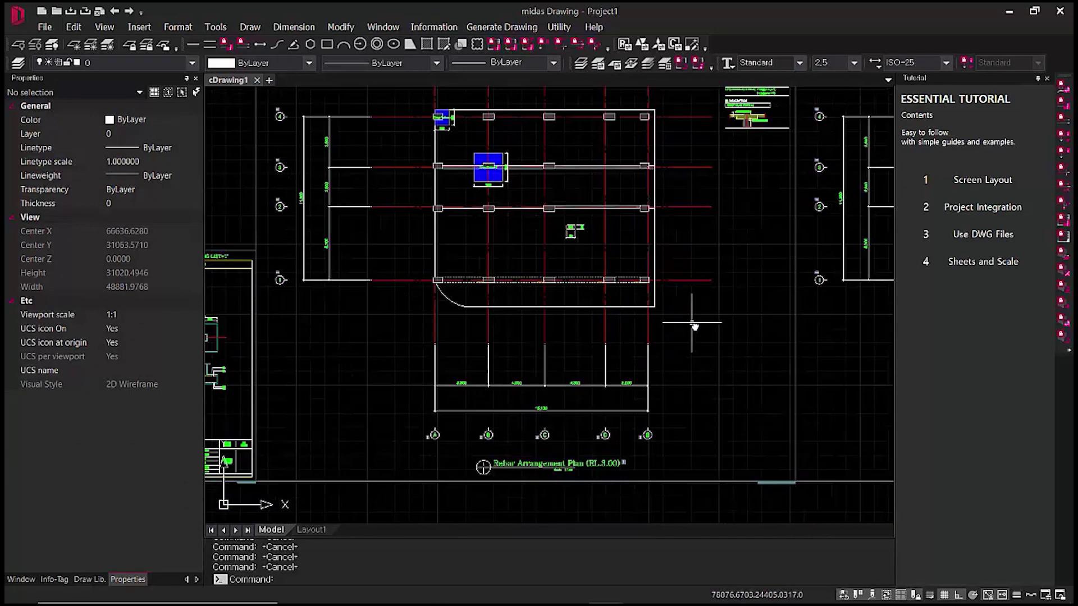
- Review the drawing's layers with their colors and line types in the Layer property manager and close it
{"action": "left_click", "coordinate": [309, 63]}
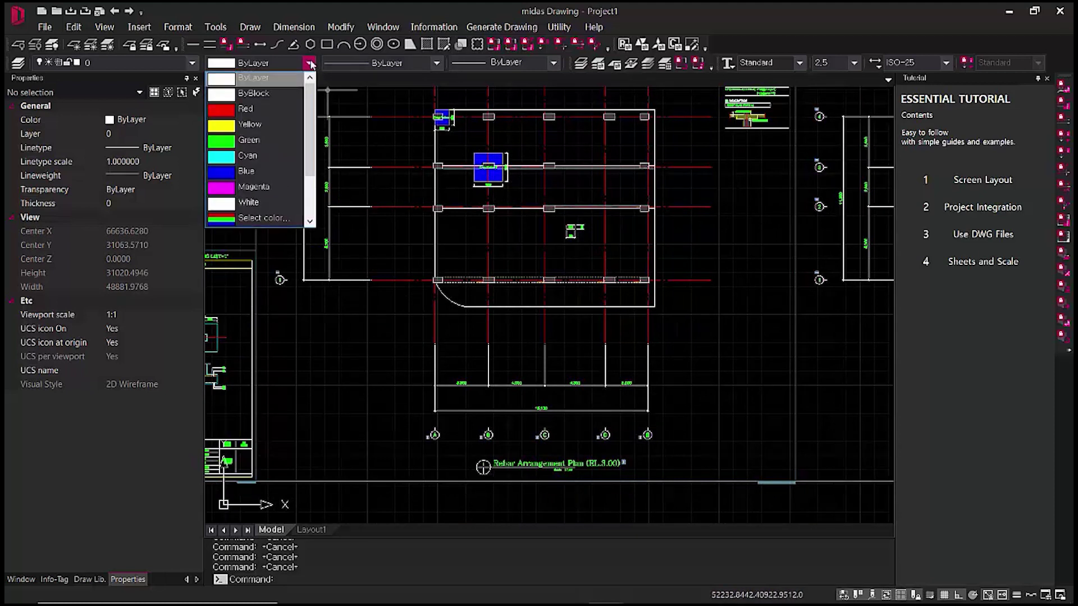
{"action": "left_click", "coordinate": [311, 64]}
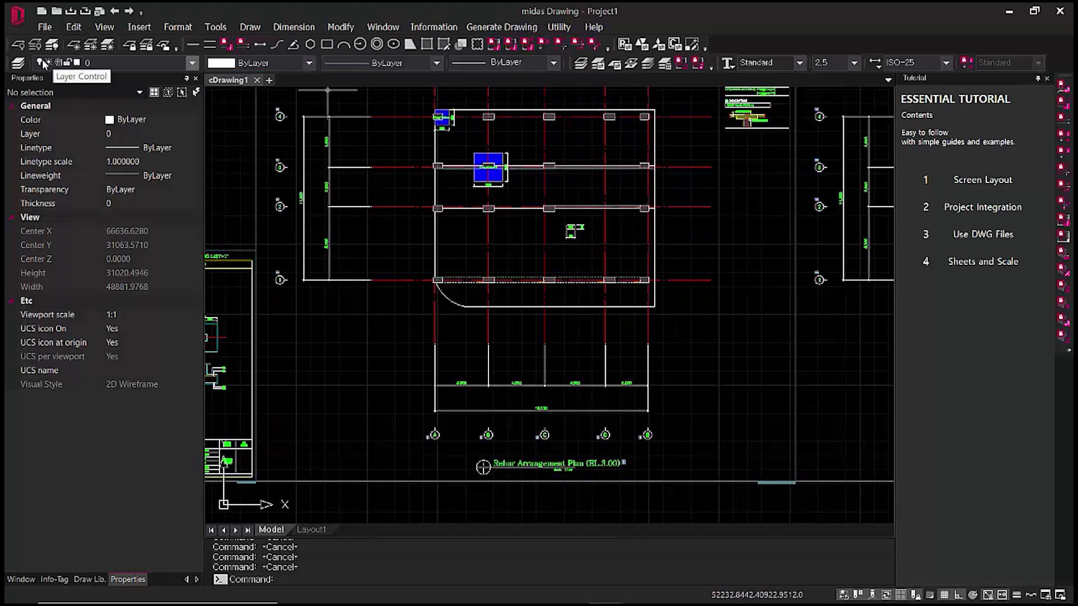
{"action": "left_click", "coordinate": [18, 63]}
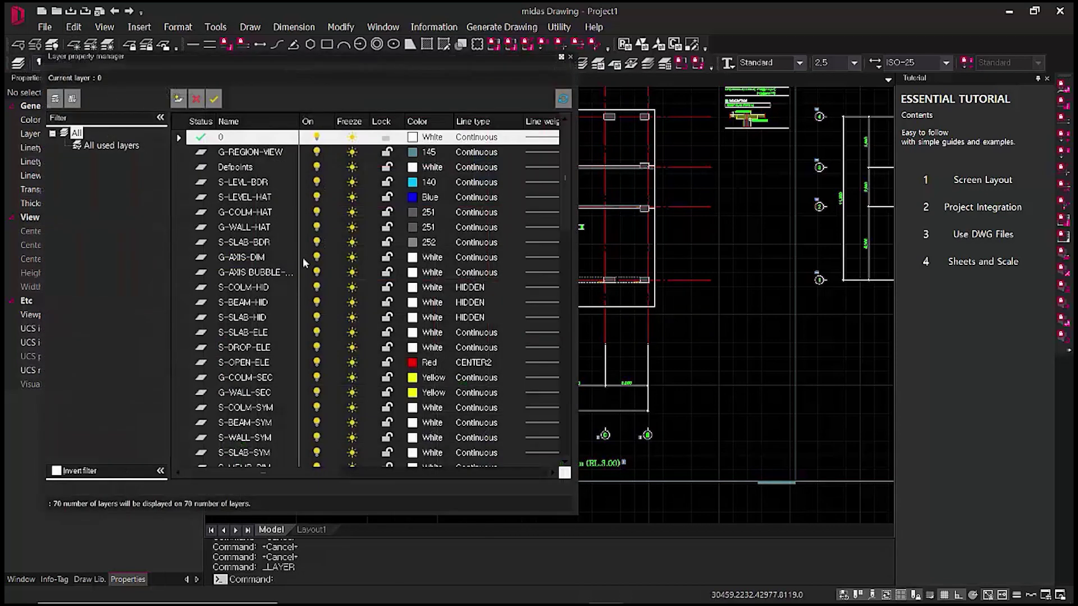
{"action": "scroll", "coordinate": [263, 245], "scroll_direction": "down", "scroll_amount": 15}
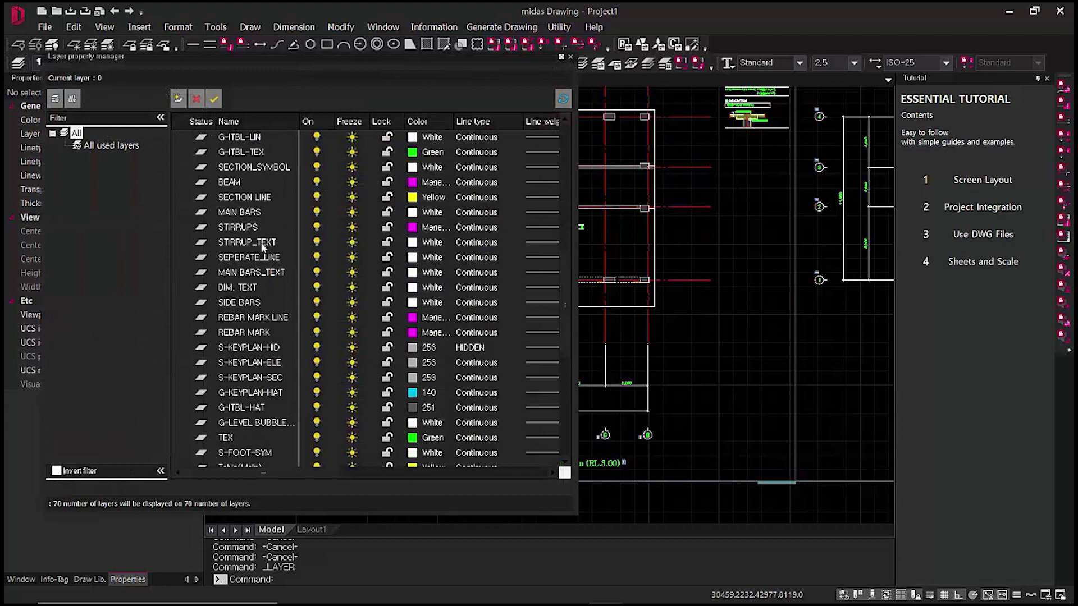
{"action": "scroll", "coordinate": [262, 242], "scroll_direction": "down", "scroll_amount": 1}
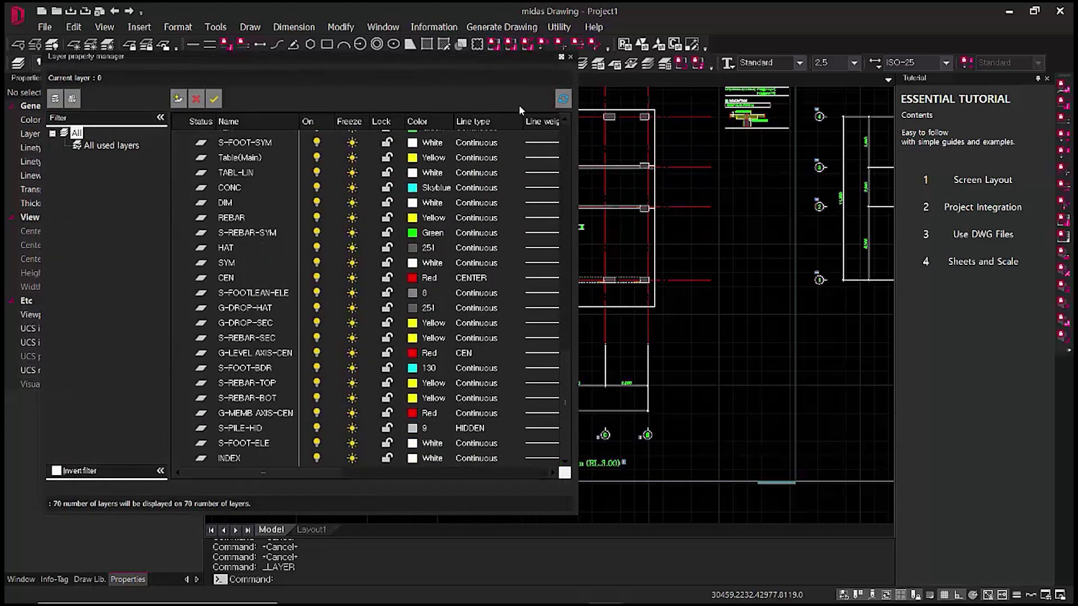
{"action": "left_click", "coordinate": [570, 58]}
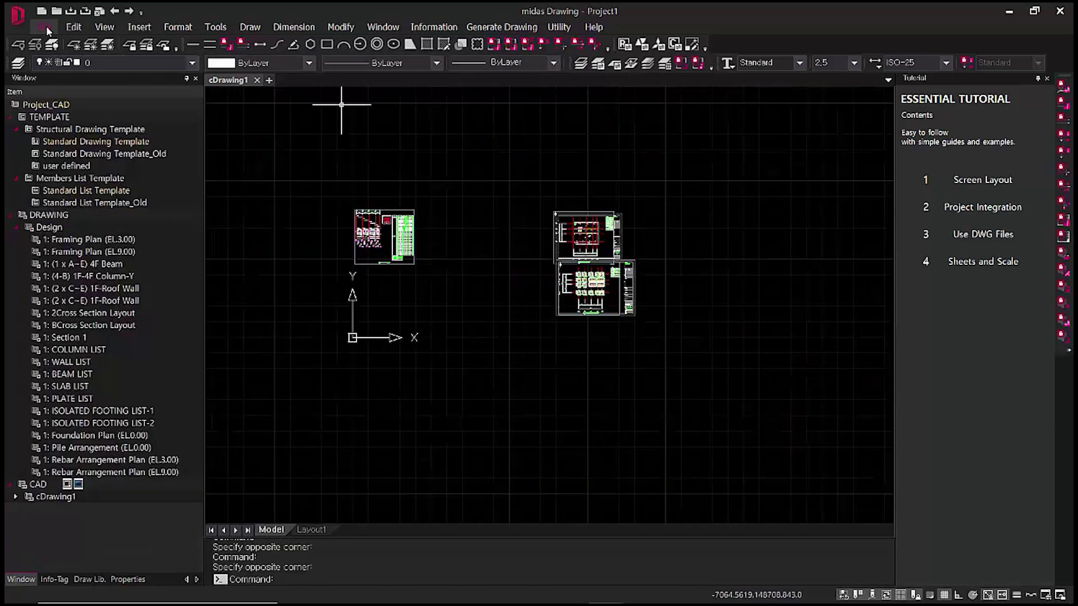
- Examine the export options for the current window, all windows, sheets and 3D models, including the available file formats, without exporting
{"action": "left_click", "coordinate": [45, 26]}
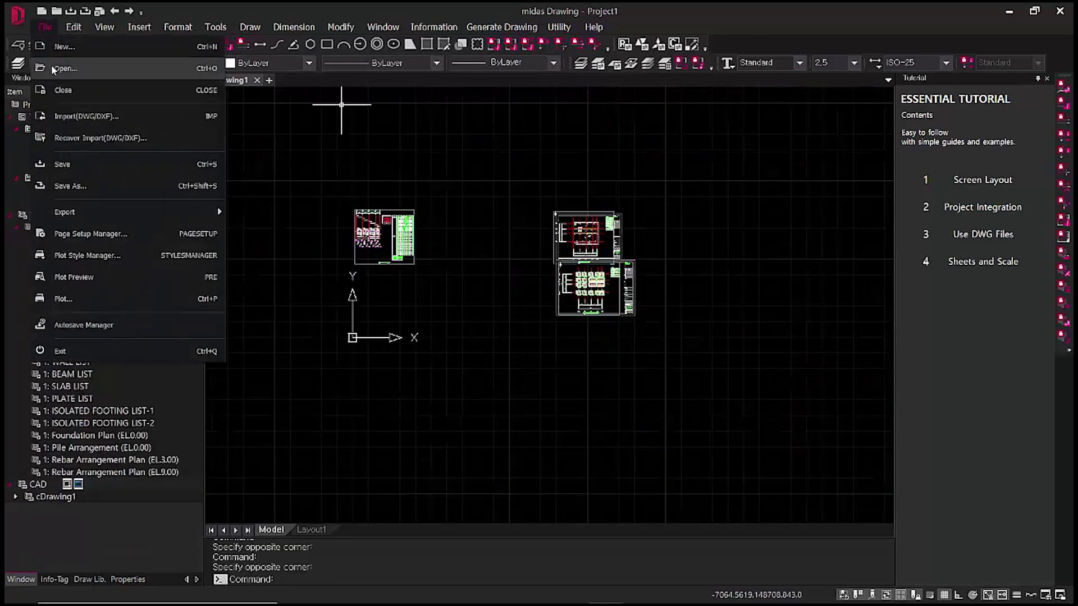
{"action": "mouse_move", "coordinate": [85, 214]}
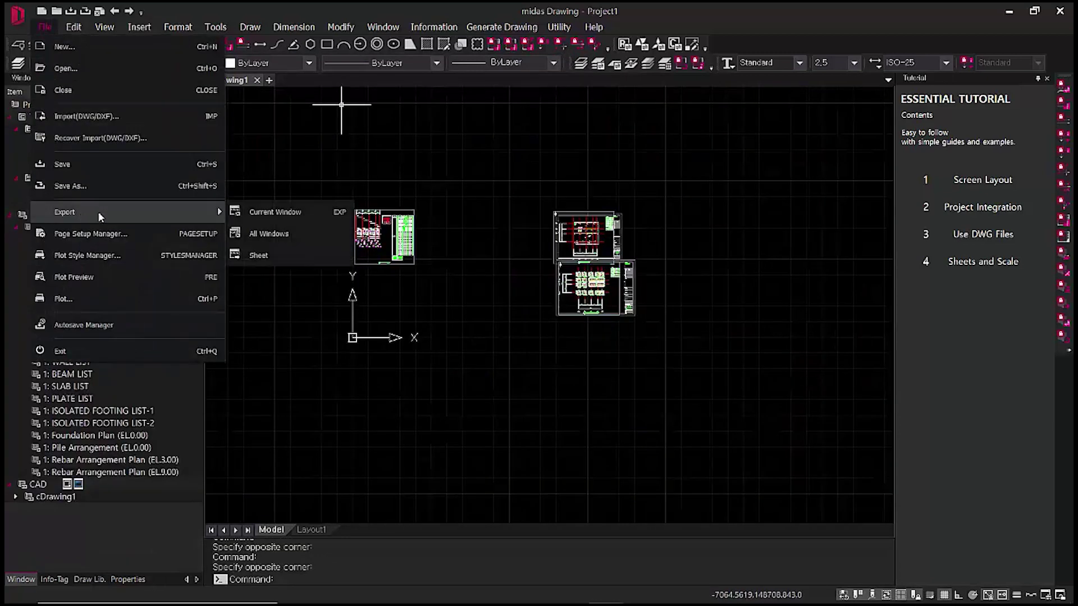
{"action": "left_click", "coordinate": [278, 213]}
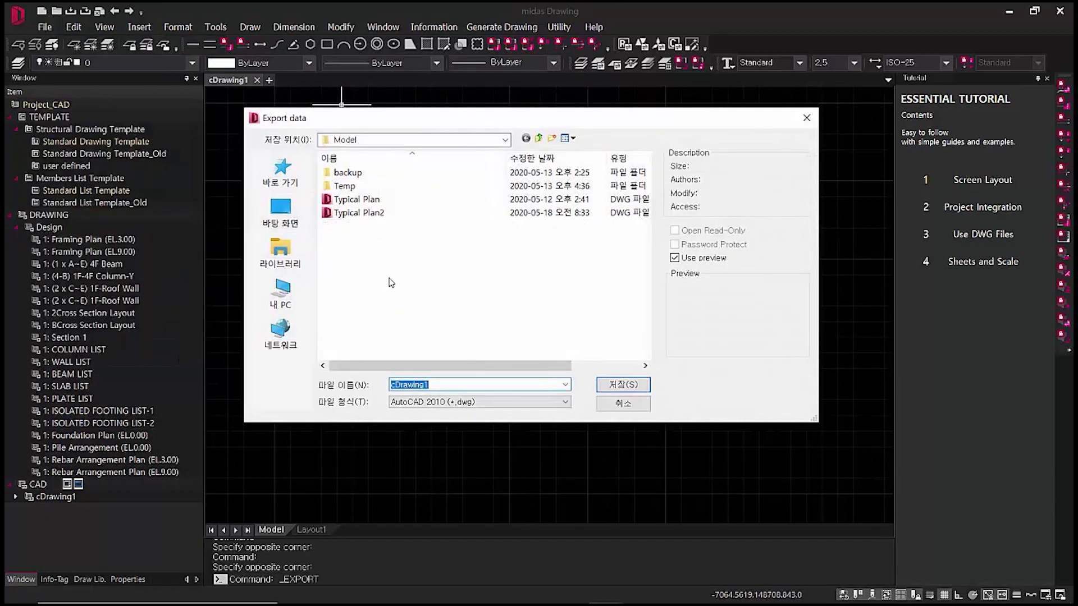
{"action": "left_click", "coordinate": [477, 404]}
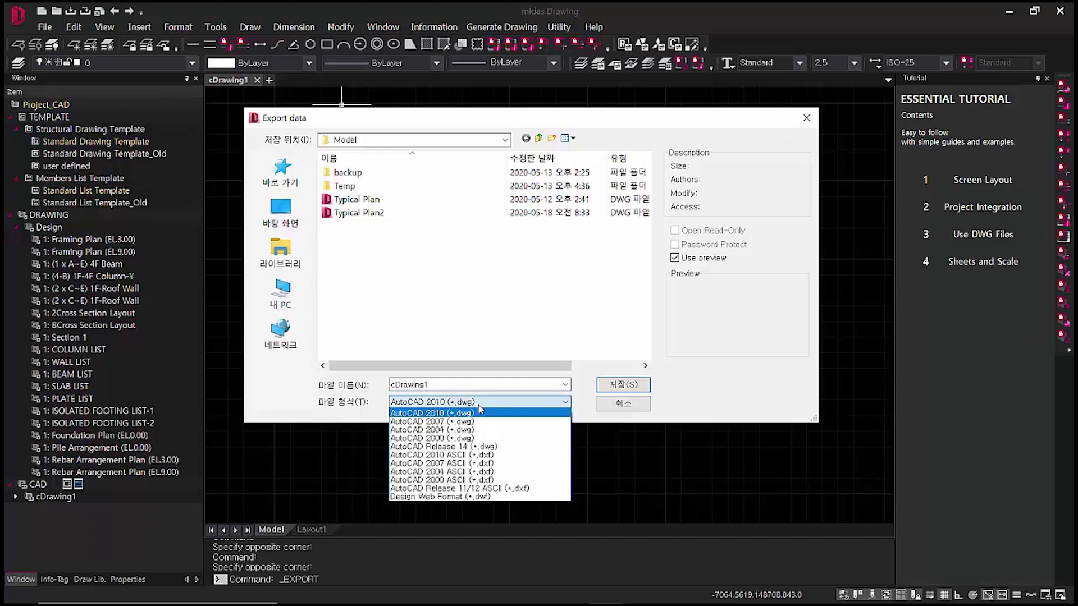
{"action": "left_click", "coordinate": [520, 291]}
{"action": "left_click", "coordinate": [807, 117]}
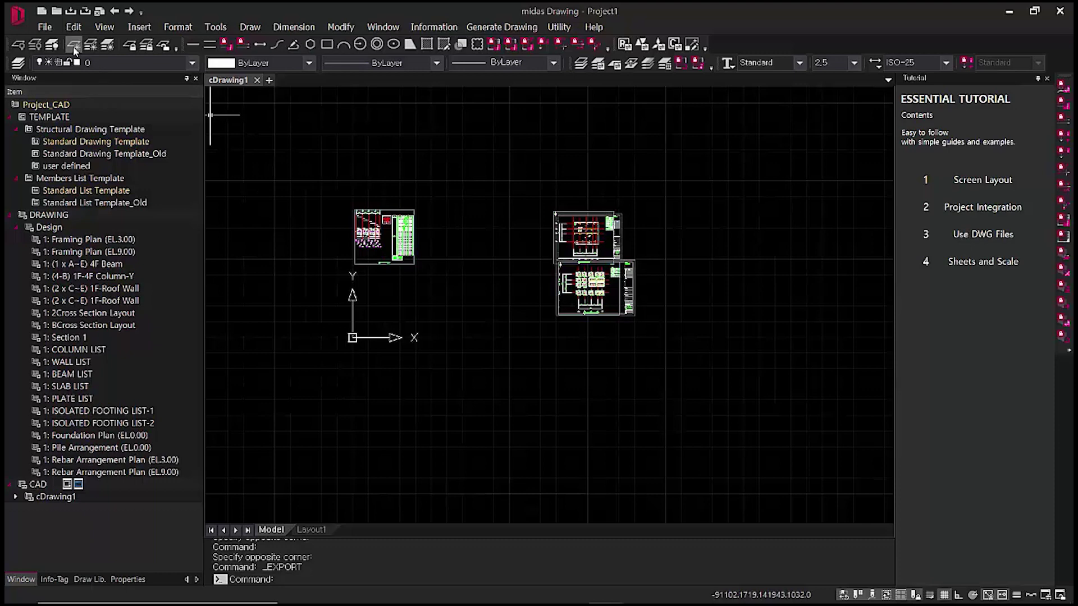
{"action": "left_click", "coordinate": [45, 26]}
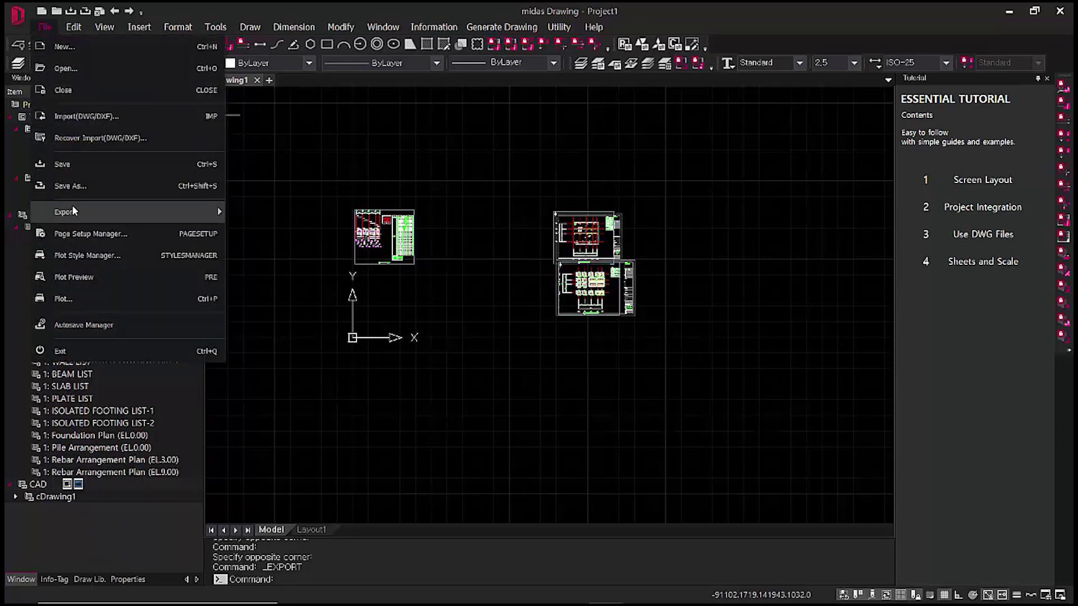
{"action": "mouse_move", "coordinate": [81, 219]}
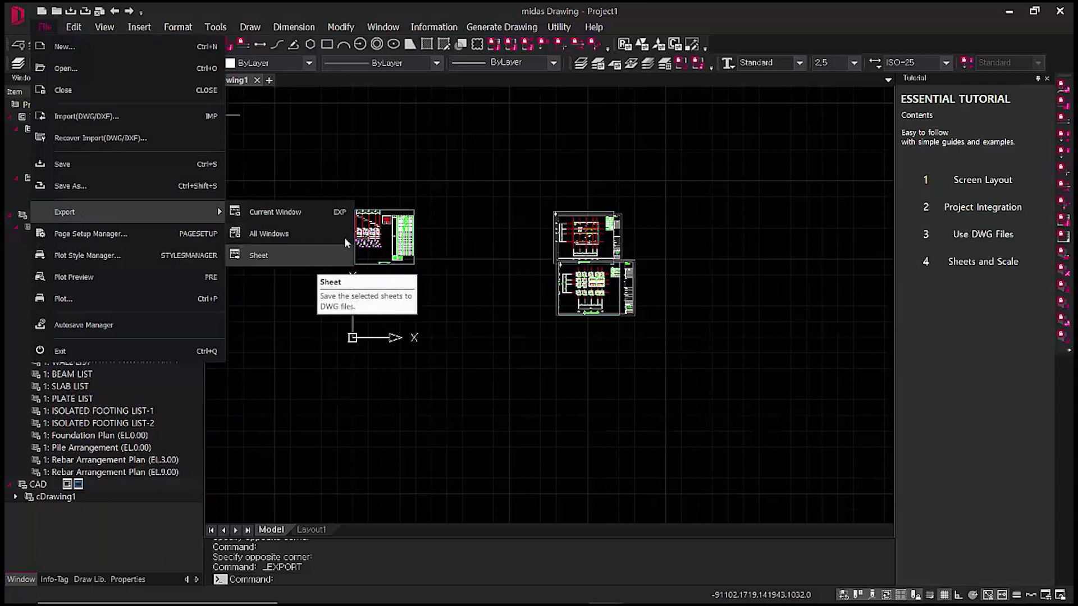
{"action": "left_click", "coordinate": [615, 111]}
{"action": "left_click", "coordinate": [519, 28]}
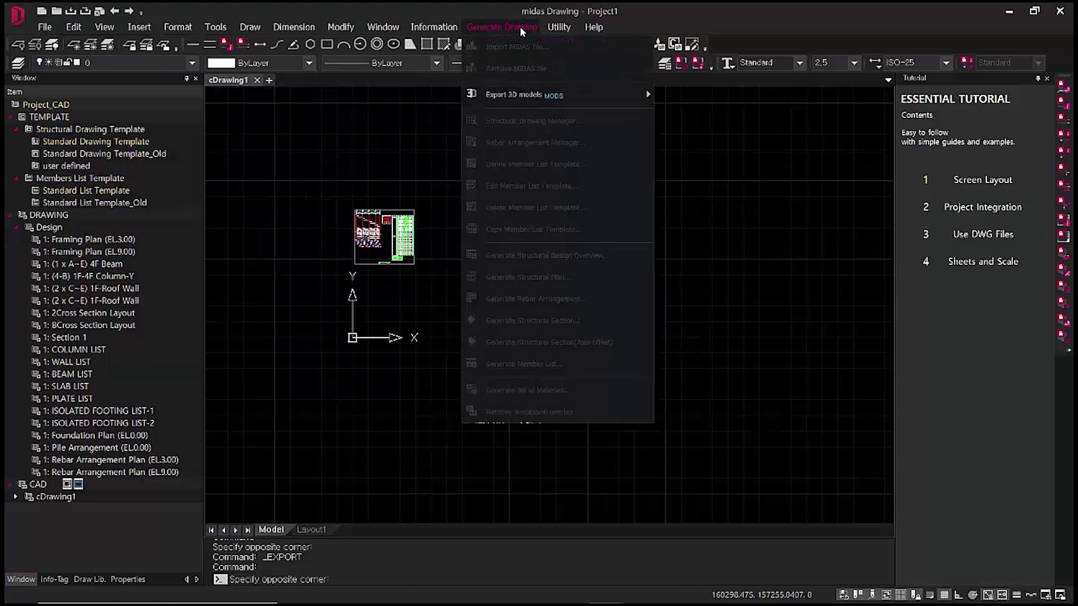
{"action": "mouse_move", "coordinate": [536, 91]}
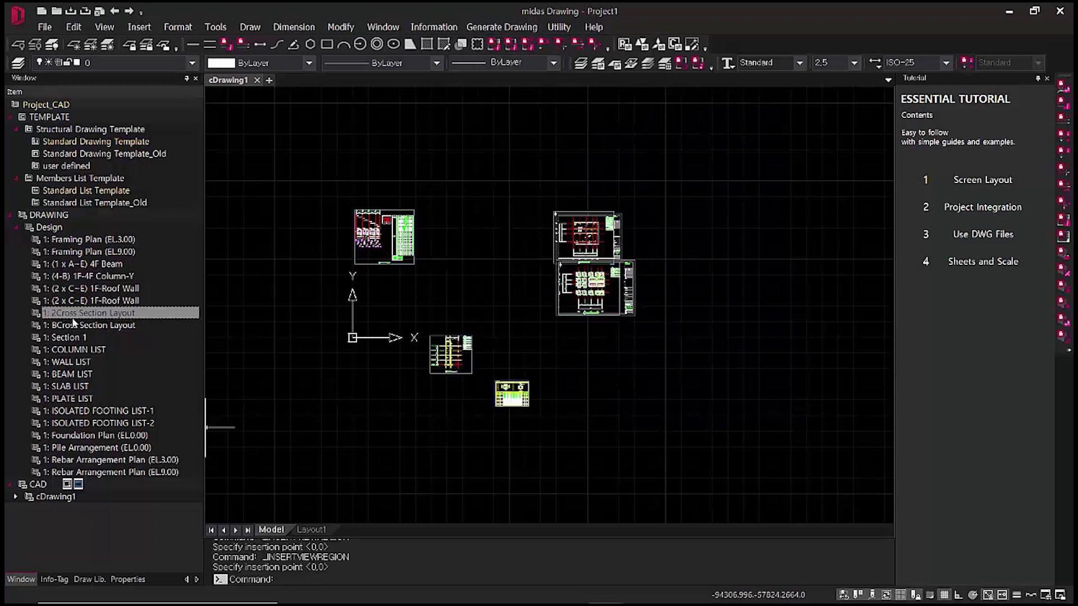
- Insert the drawings from COLUMN LIST through Foundation Plan (EL.0.00) together into cDrawing1, in the empty space beside the existing drawings
{"action": "left_click", "coordinate": [90, 411]}
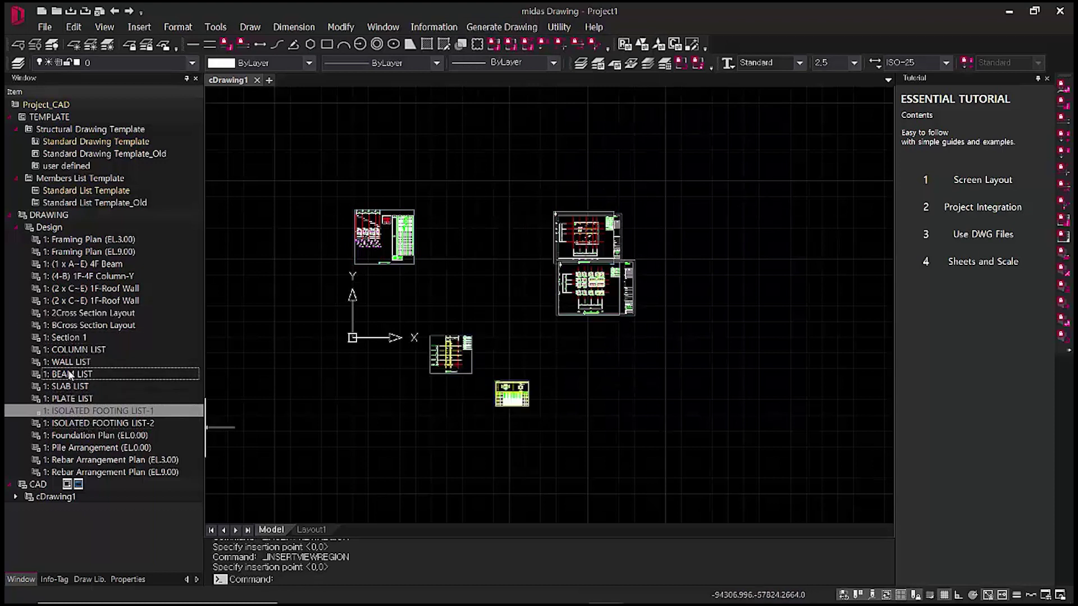
{"action": "left_click", "coordinate": [72, 350]}
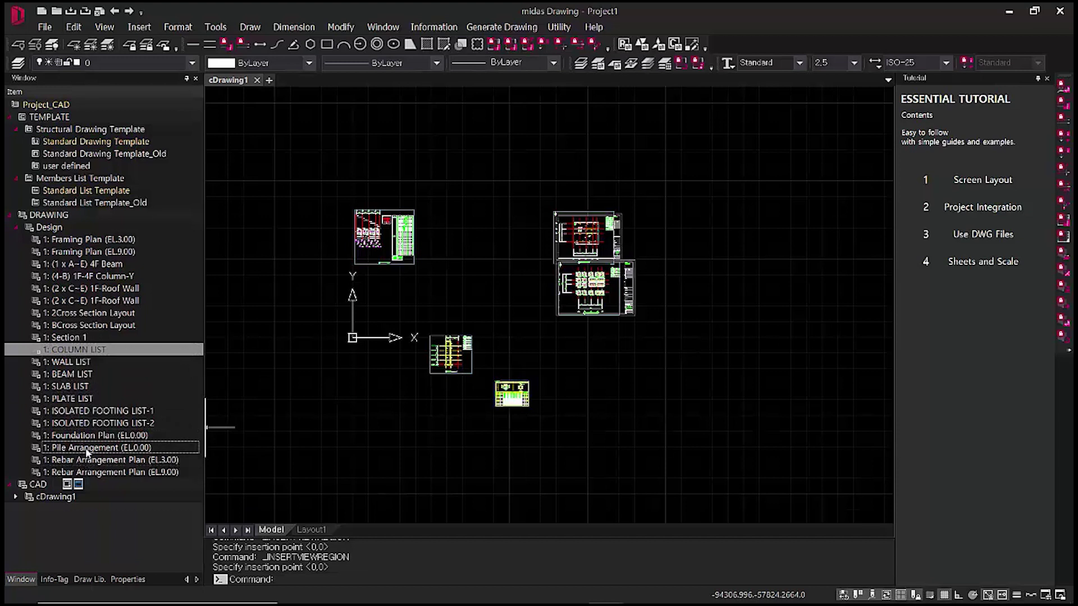
{"action": "left_click", "coordinate": [114, 435], "text": "shift"}
{"action": "left_click_drag", "start_coordinate": [114, 436], "coordinate": [781, 440]}
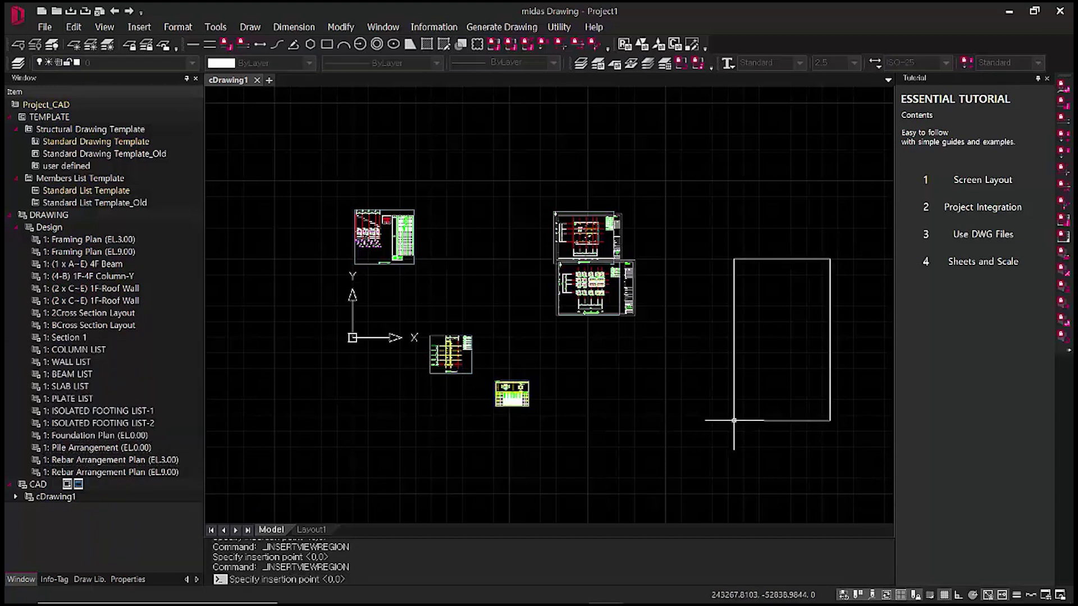
{"action": "left_click", "coordinate": [667, 406]}
{"action": "scroll", "coordinate": [696, 252], "scroll_direction": "up", "scroll_amount": 5}
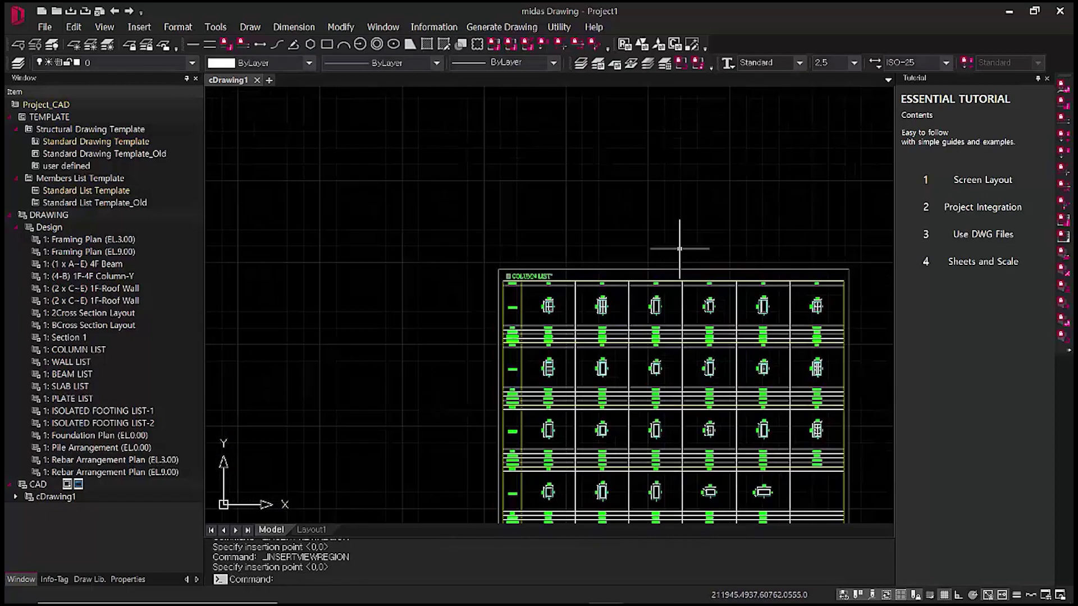
{"action": "scroll", "coordinate": [636, 266], "scroll_direction": "down", "scroll_amount": 1}
{"action": "middle_click_drag", "start_coordinate": [713, 285], "coordinate": [645, 284]}
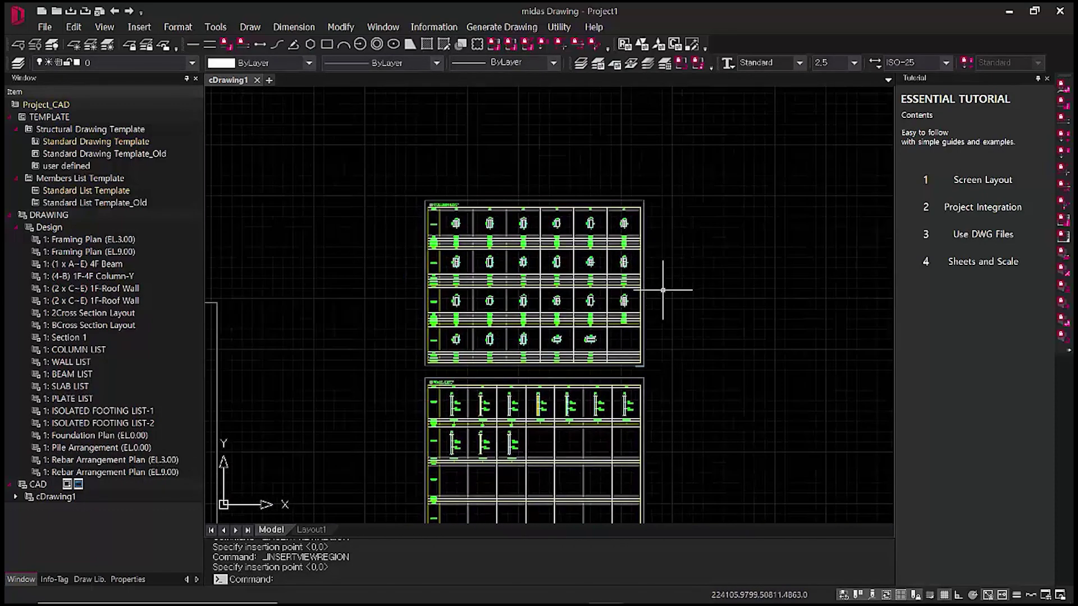
{"action": "key", "text": "Escape"}
{"action": "key", "text": "Escape"}
- Set the plot area to a window around the column list sheet and preview the plot, returning to the plot settings
{"action": "key", "text": "ctrl+p"}
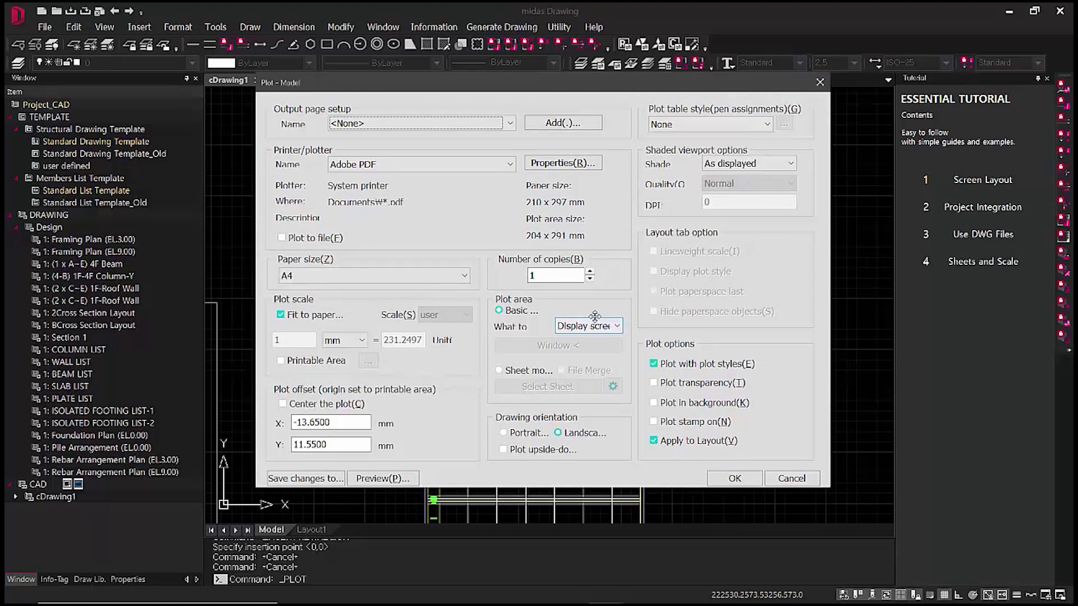
{"action": "left_click", "coordinate": [613, 330]}
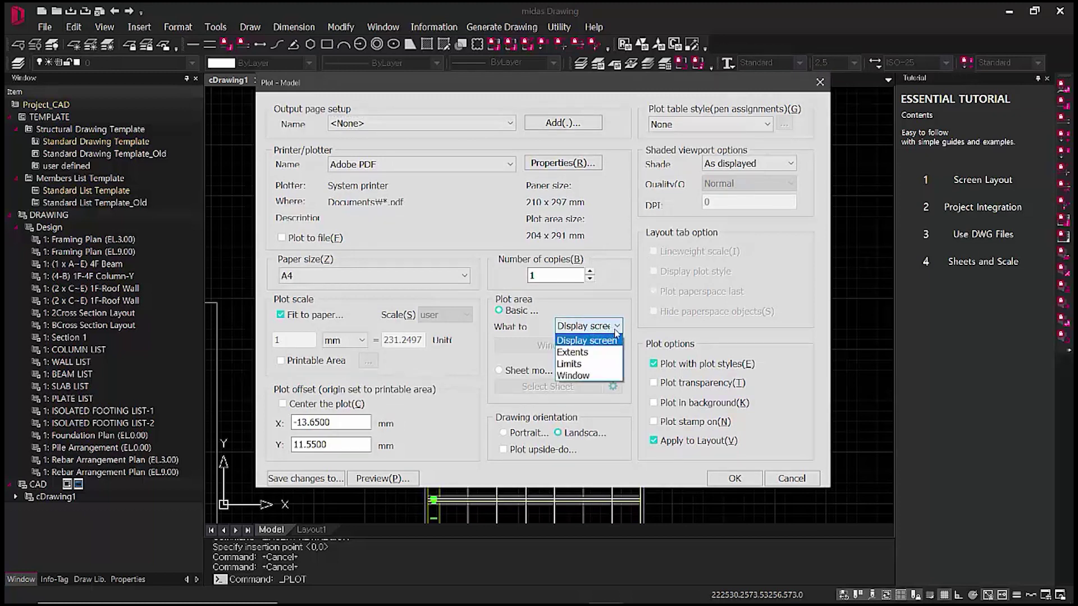
{"action": "left_click", "coordinate": [617, 328]}
{"action": "left_click", "coordinate": [617, 328]}
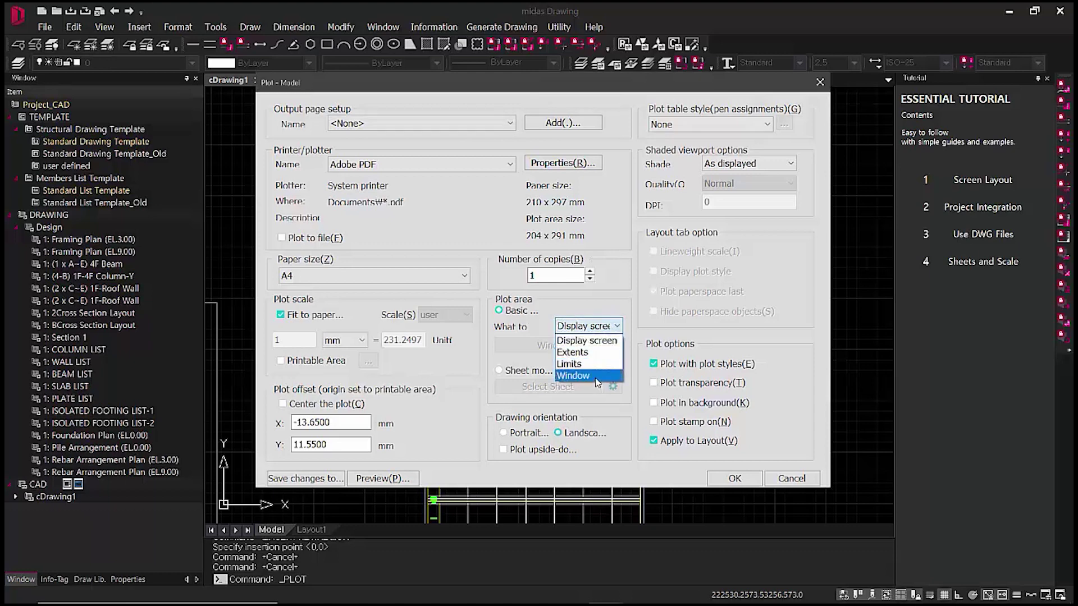
{"action": "left_click", "coordinate": [578, 377]}
{"action": "left_click", "coordinate": [425, 200]}
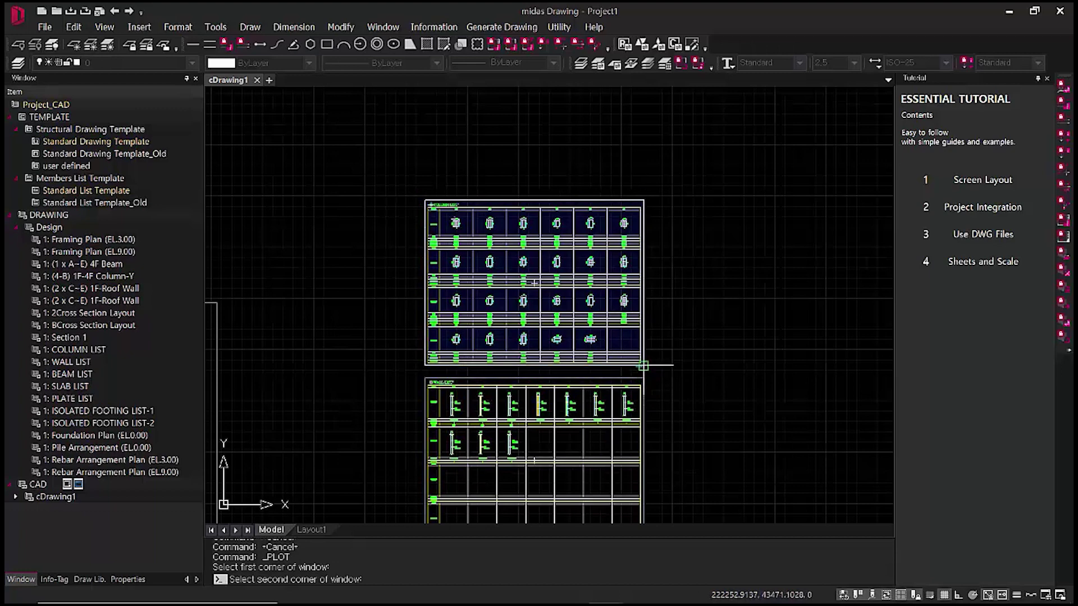
{"action": "left_click", "coordinate": [643, 379]}
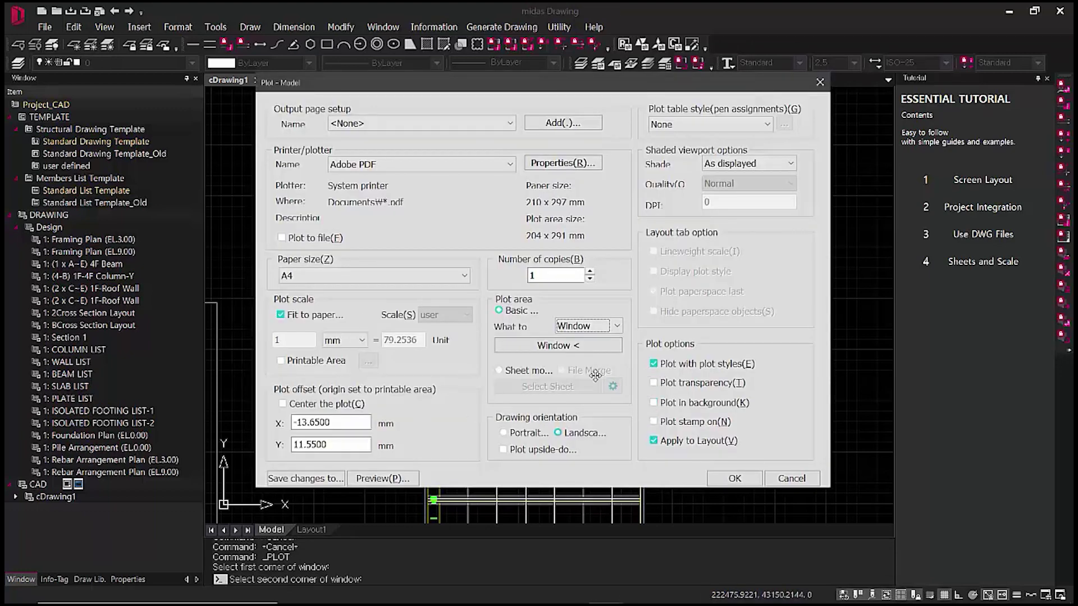
{"action": "left_click", "coordinate": [382, 478]}
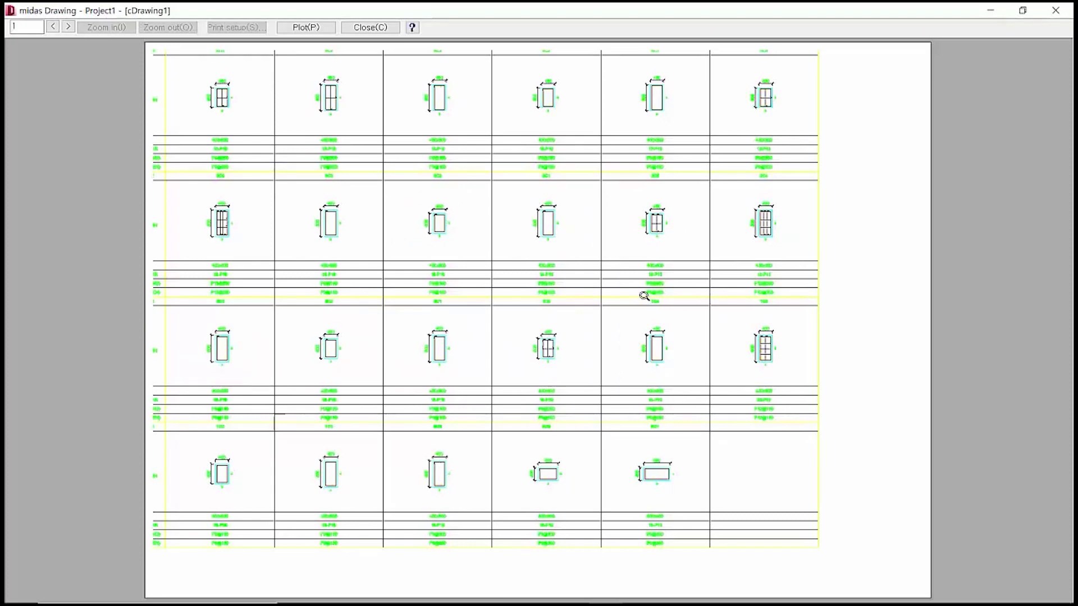
{"action": "key", "text": "Escape"}
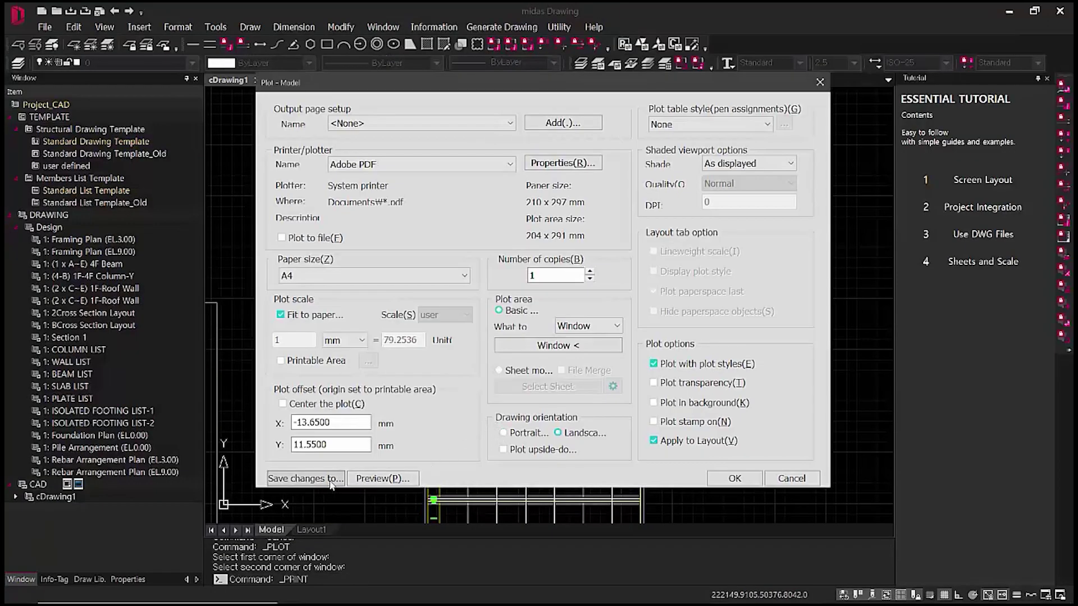
- Enable plot transparency, background plotting and the plot stamp, assign the midas Drawing-A3.ctb plot style and preview the plot
{"action": "left_click", "coordinate": [678, 421]}
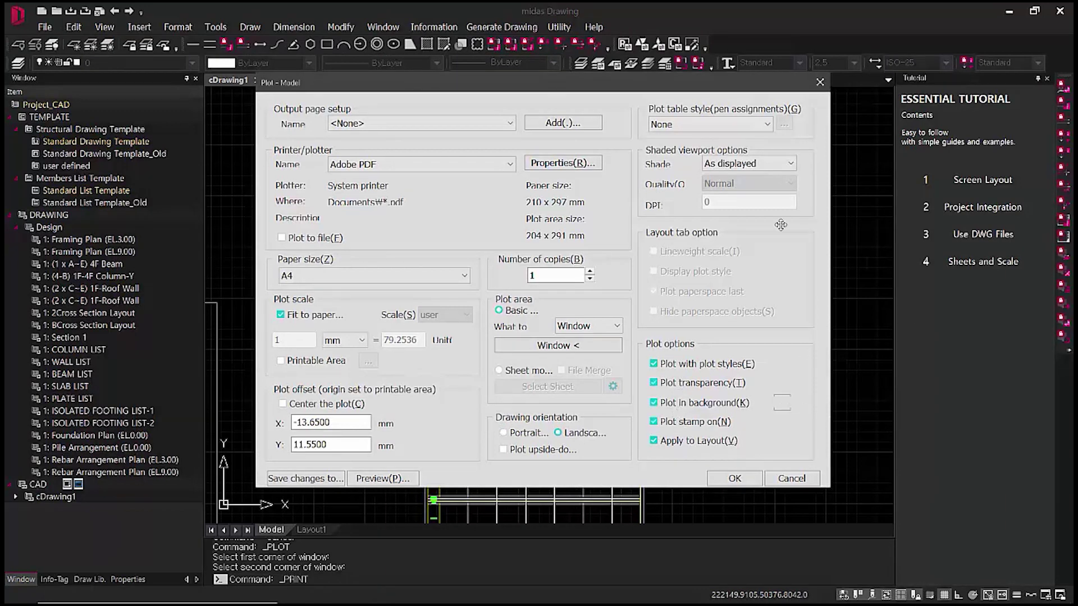
{"action": "left_click", "coordinate": [766, 126]}
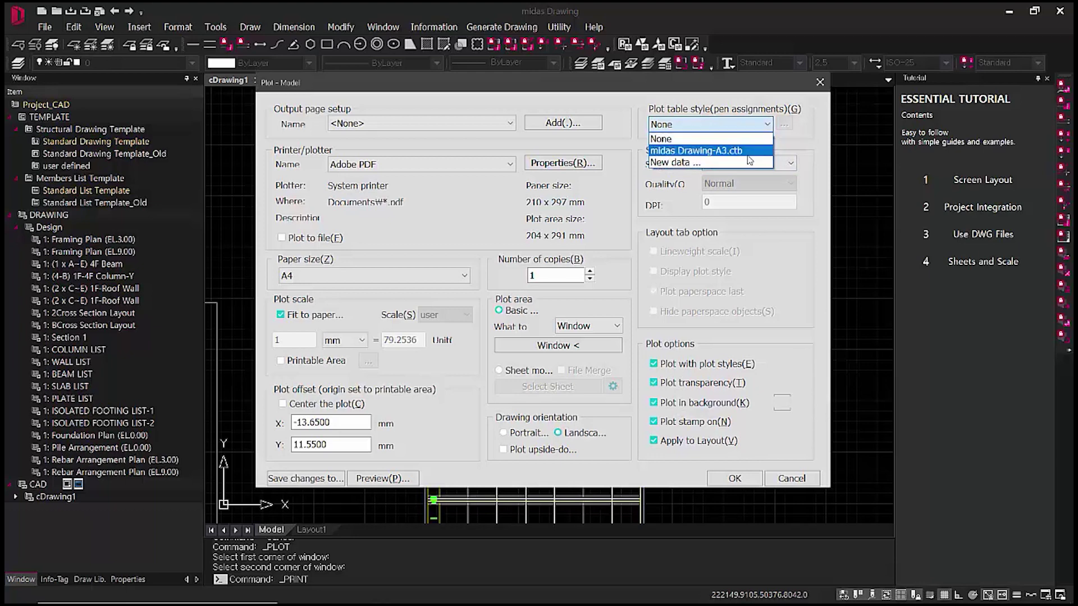
{"action": "left_click", "coordinate": [699, 150]}
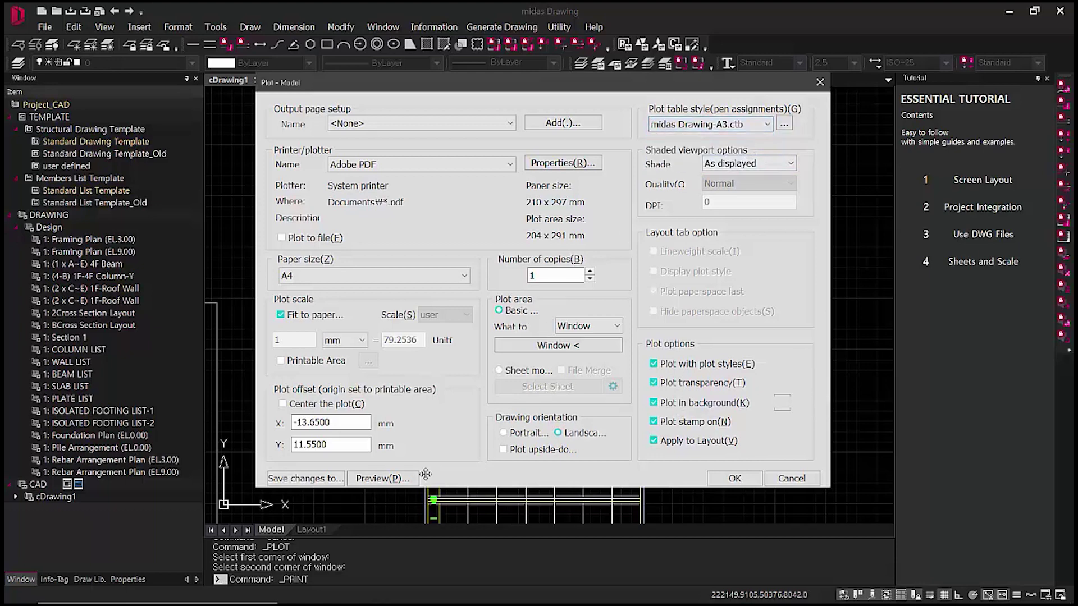
{"action": "left_click", "coordinate": [382, 479]}
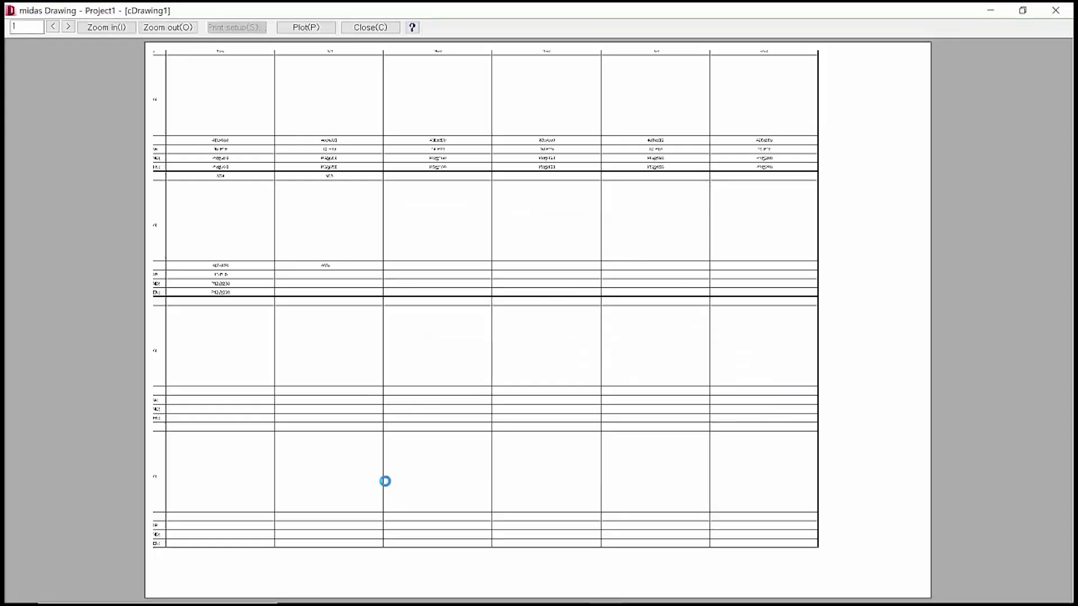